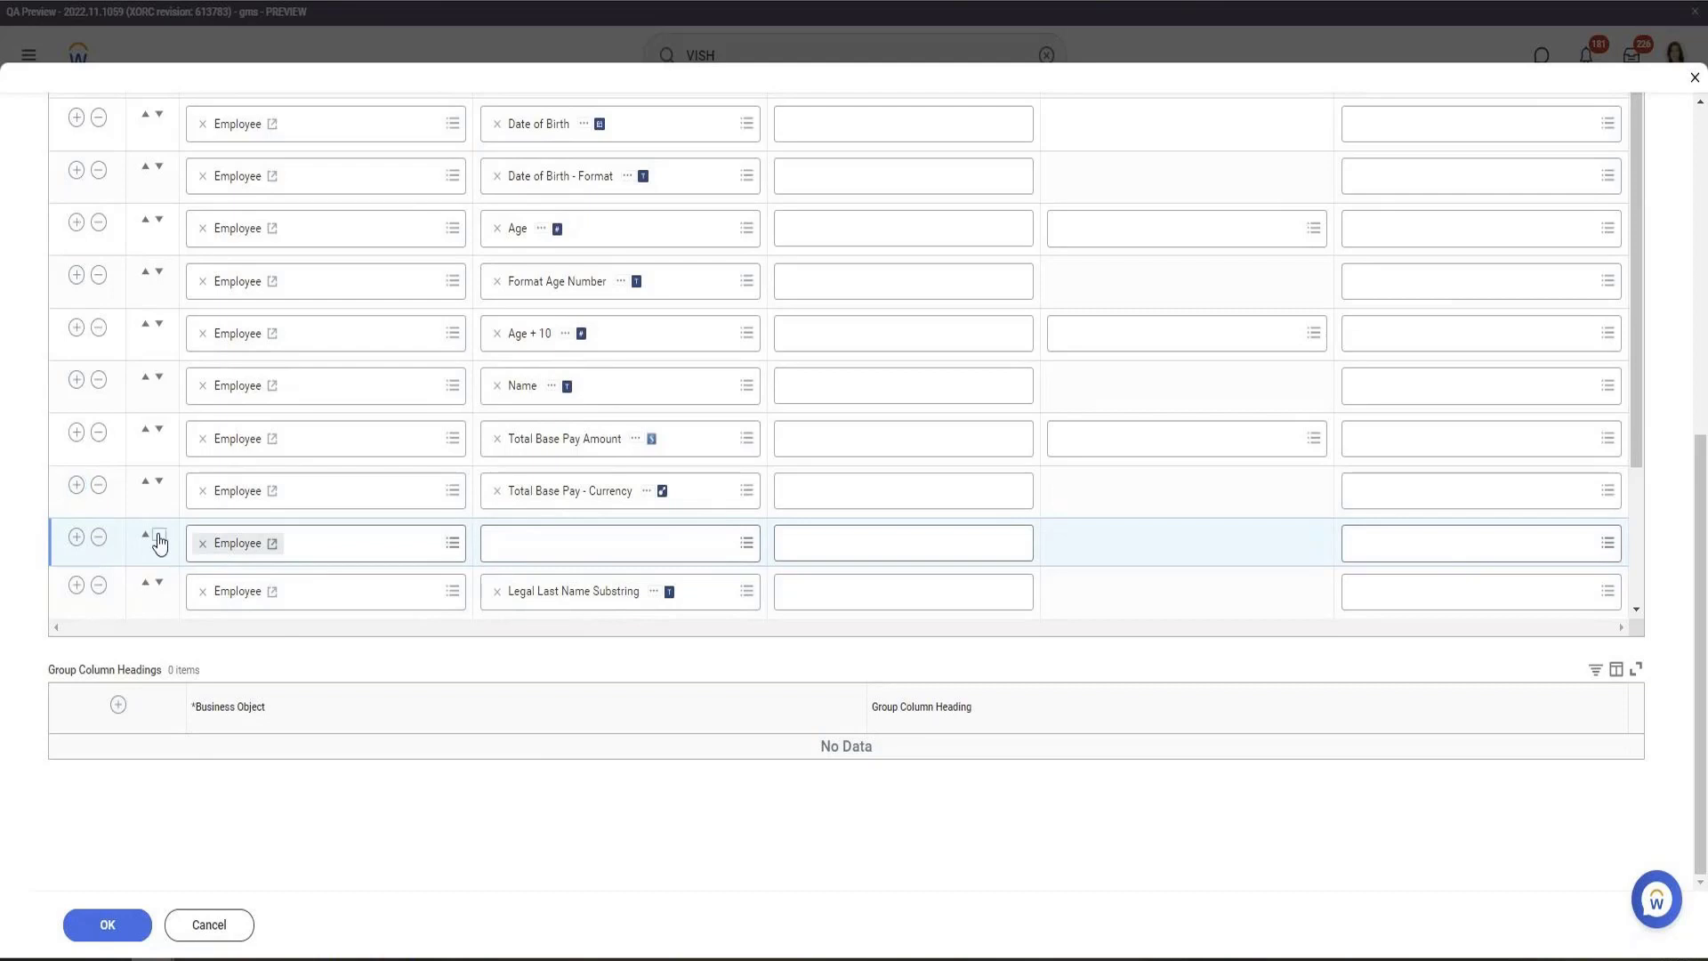
Move the blank Employee column below Legal Last Name Substring and set its field to Dependents
left_click(160, 535)
left_click(586, 602)
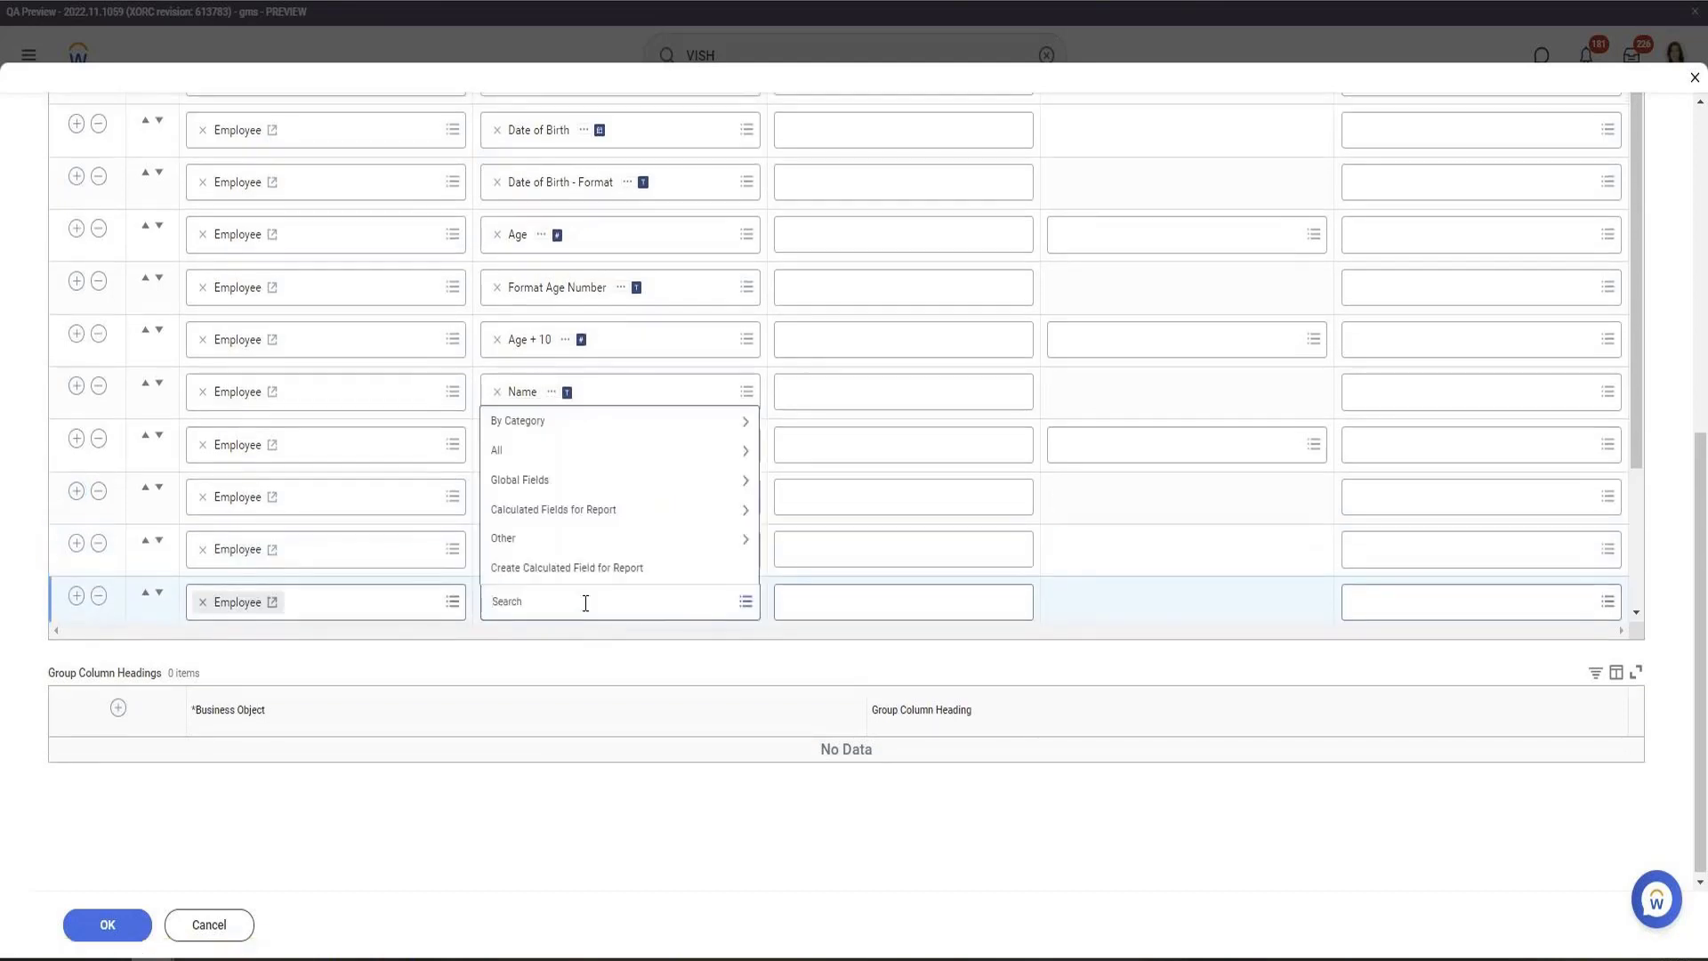
type("Dependents")
key("Return")
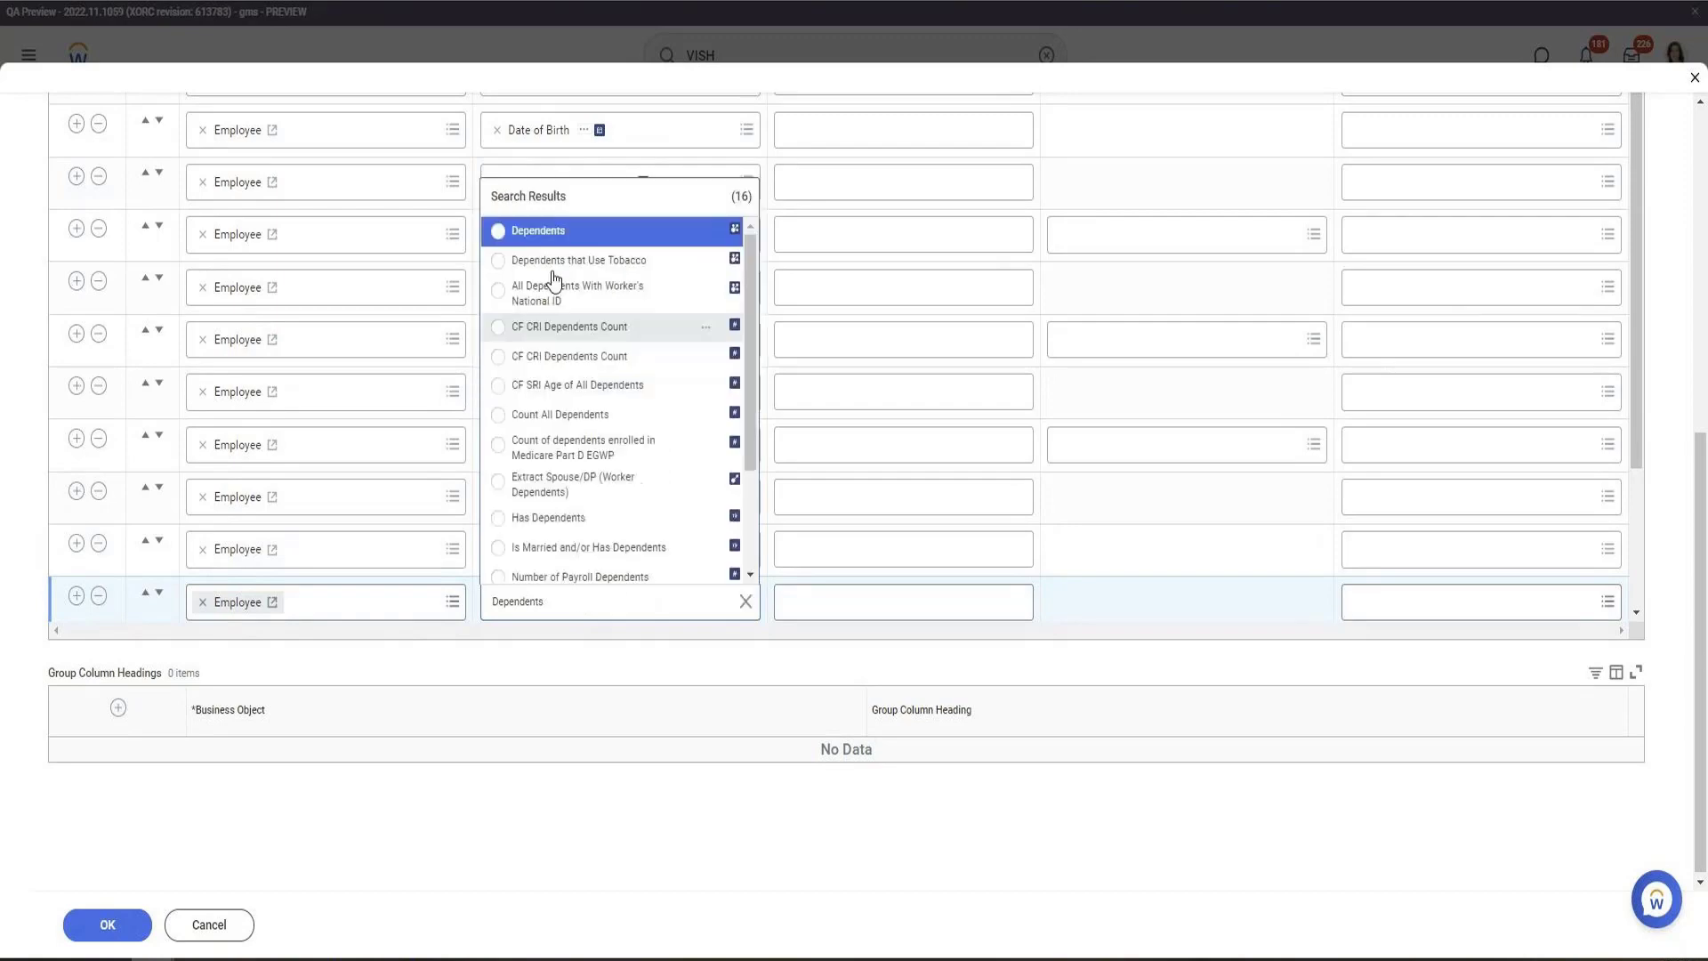
left_click(512, 249)
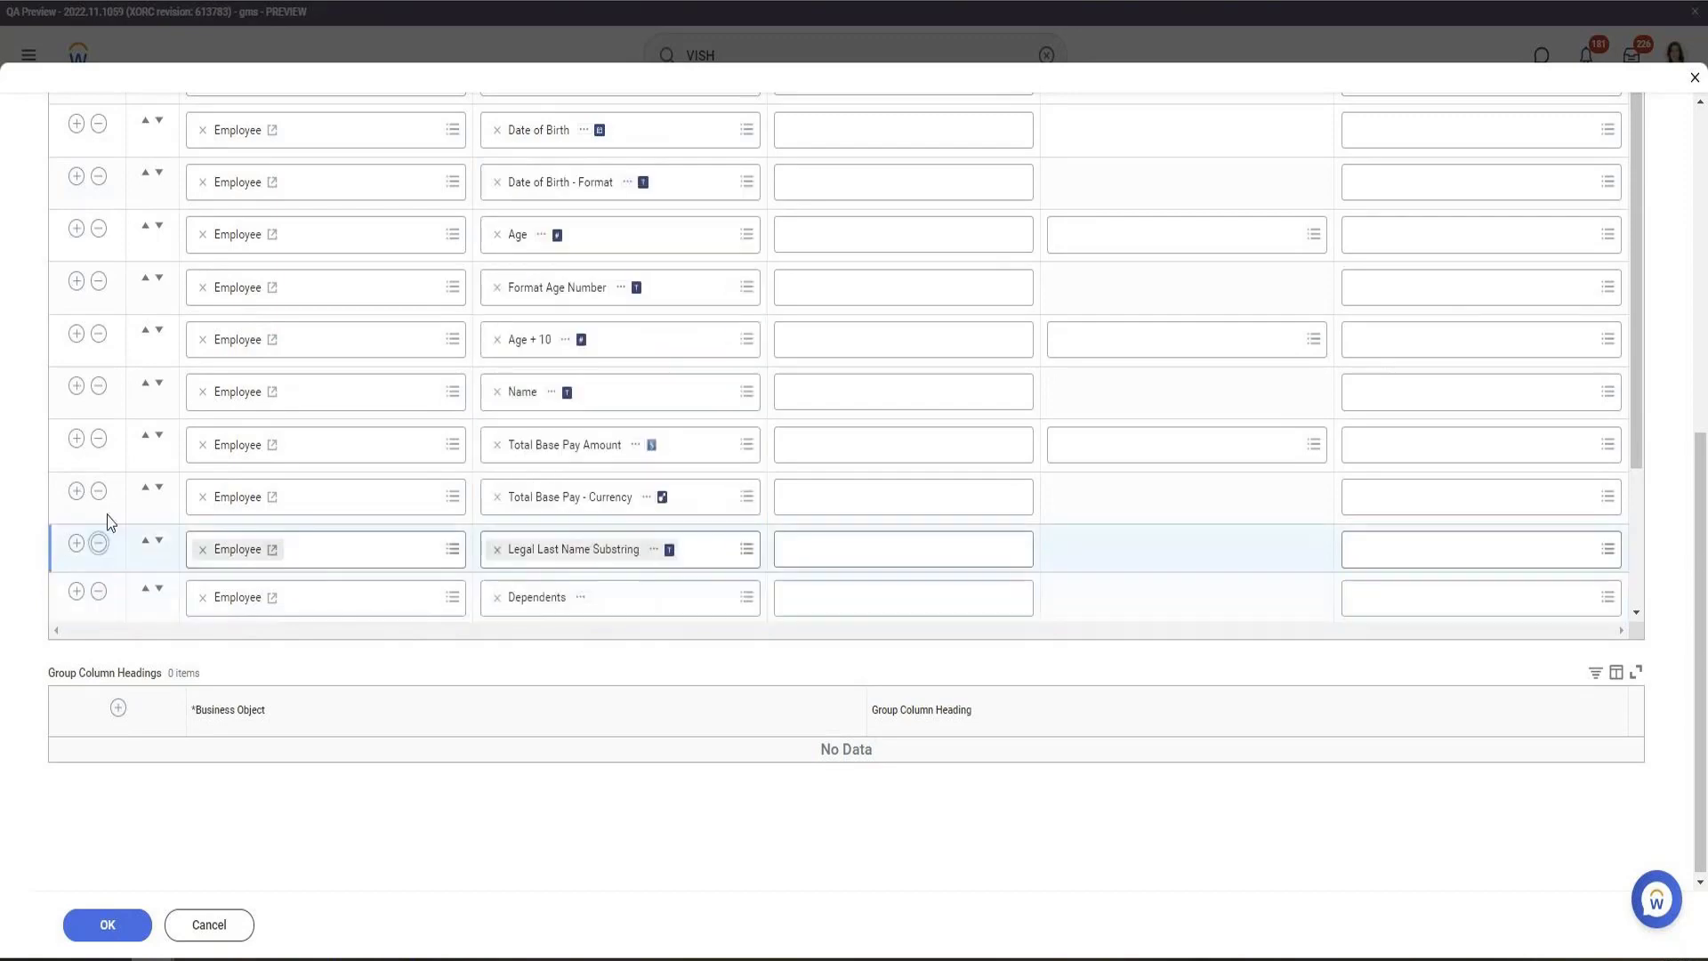
Remove the Legal Last Name Substring, Legal Last Name Count, Date of Birth + 1, Name and all Total Base Pay columns
left_click(99, 492)
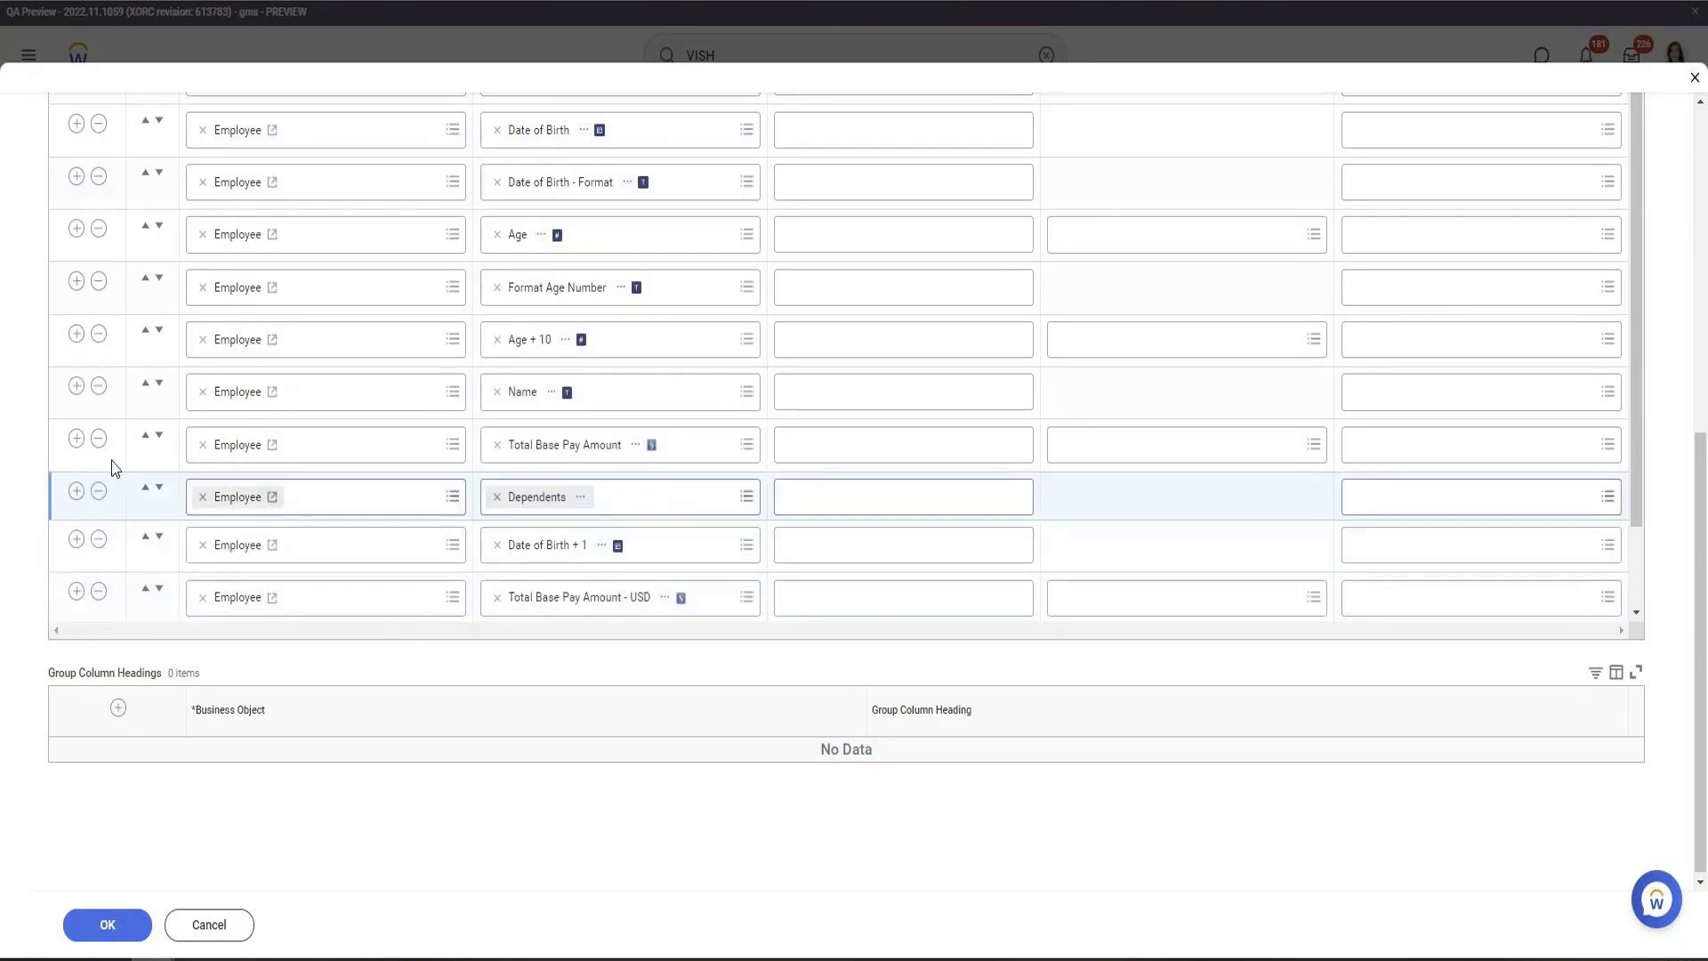
left_click(99, 438)
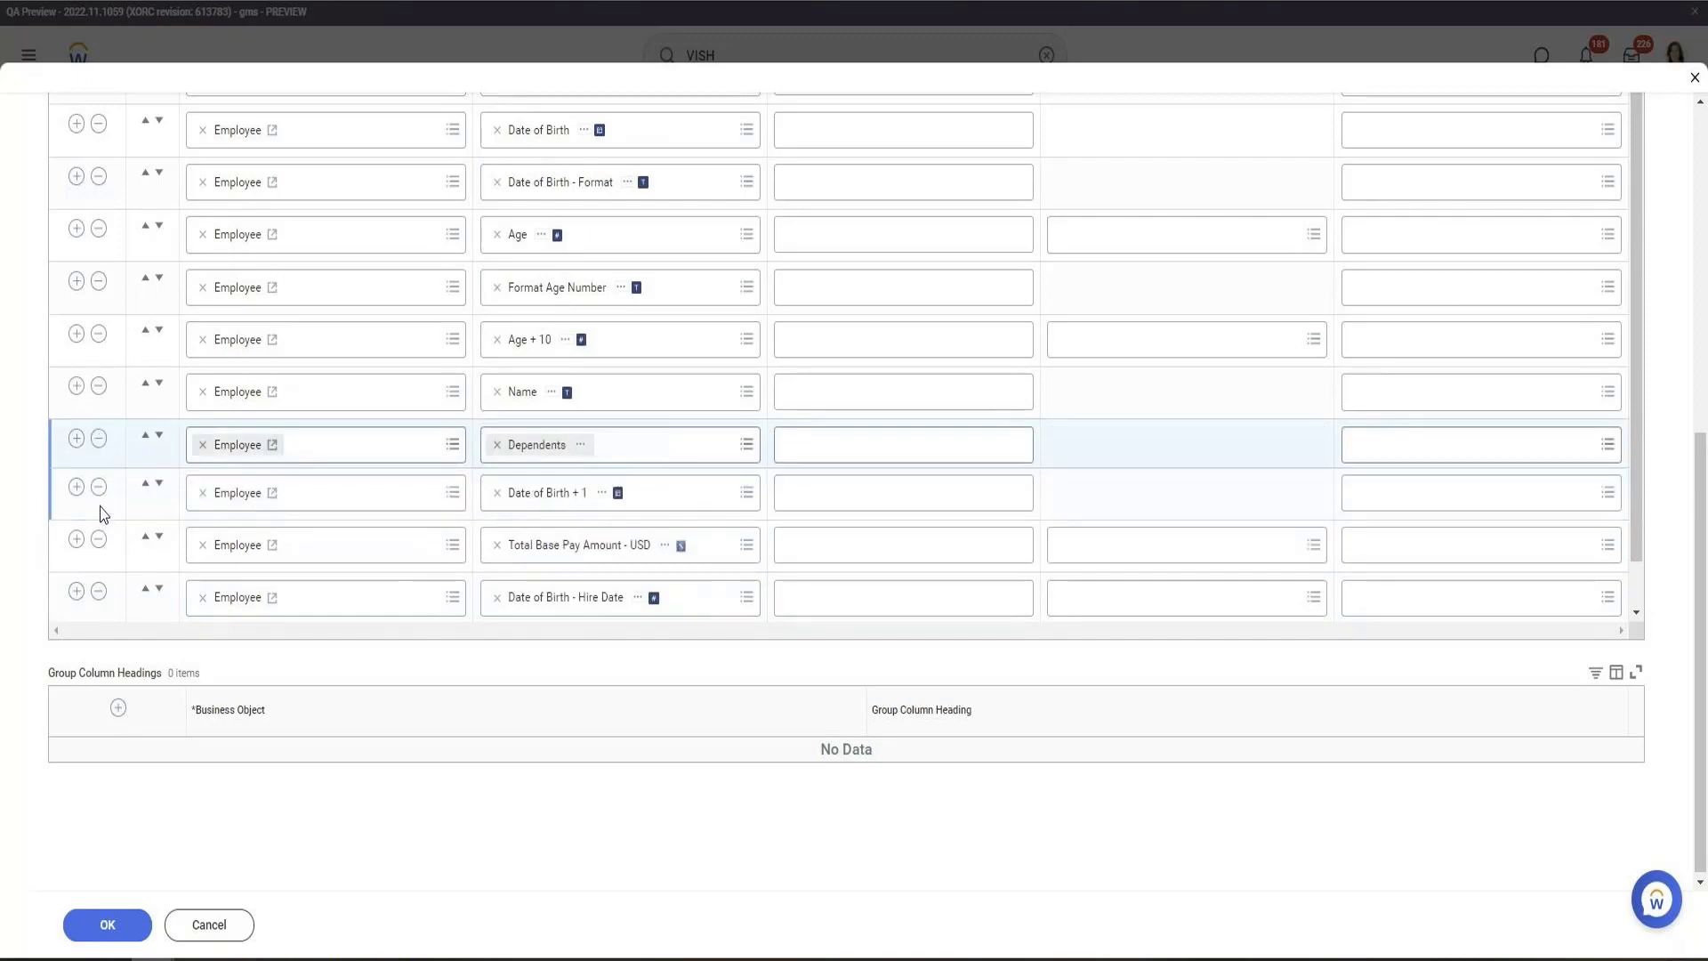
left_click(99, 491)
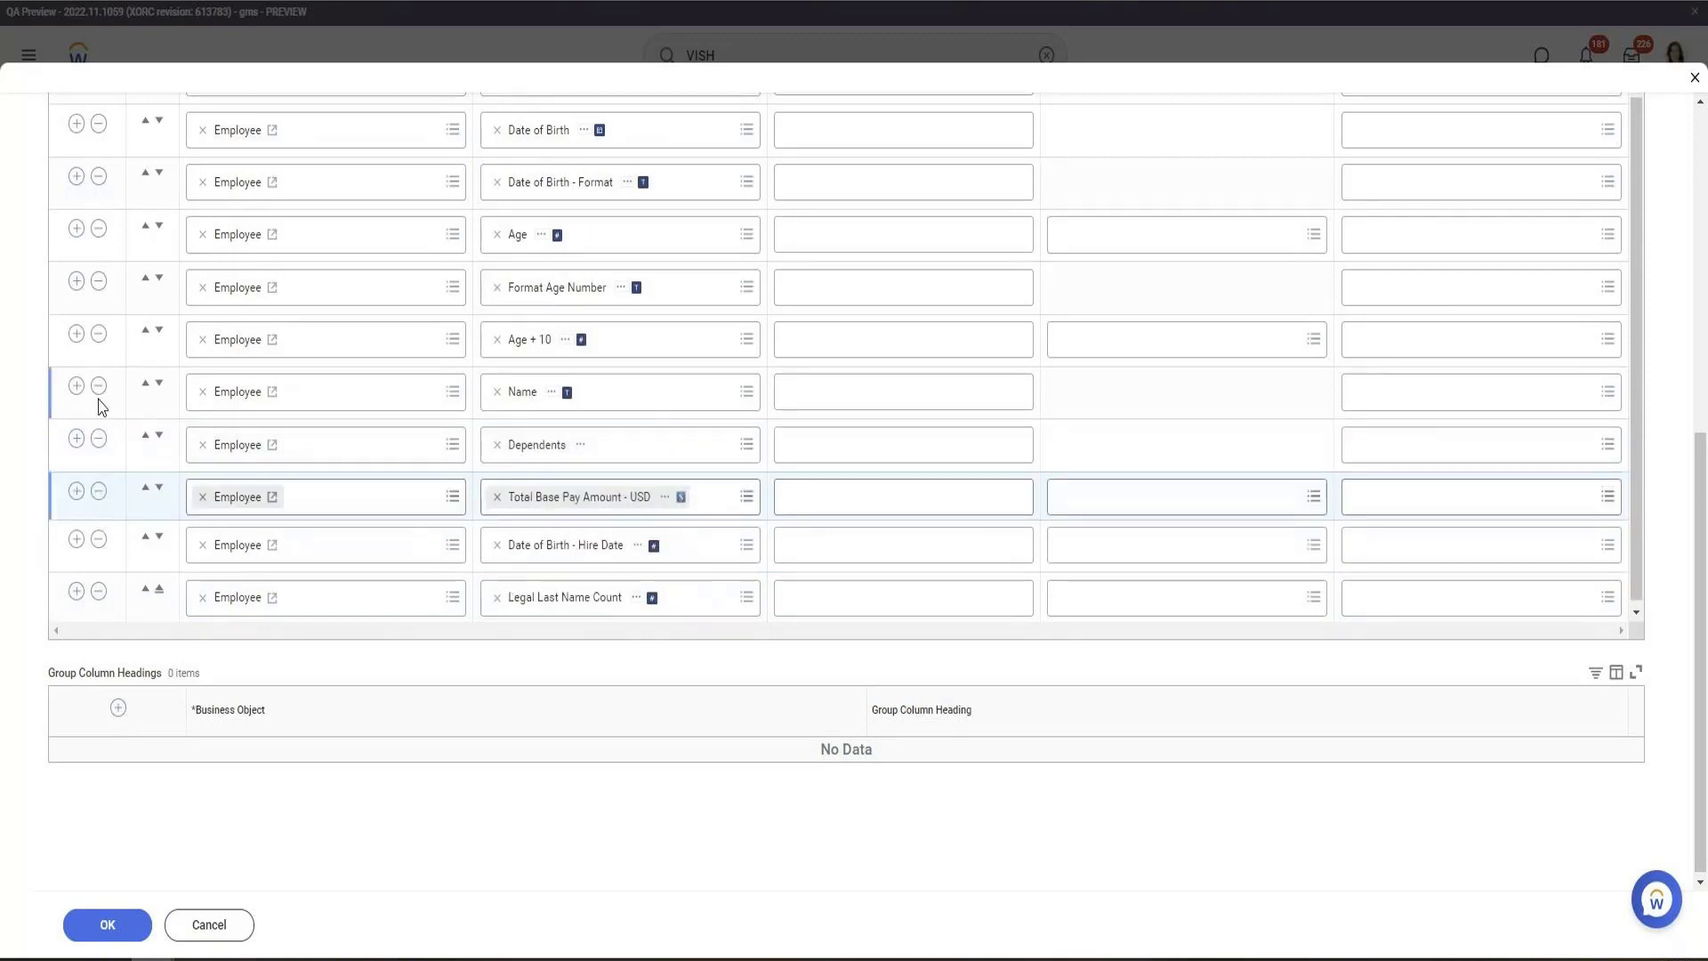
left_click(99, 587)
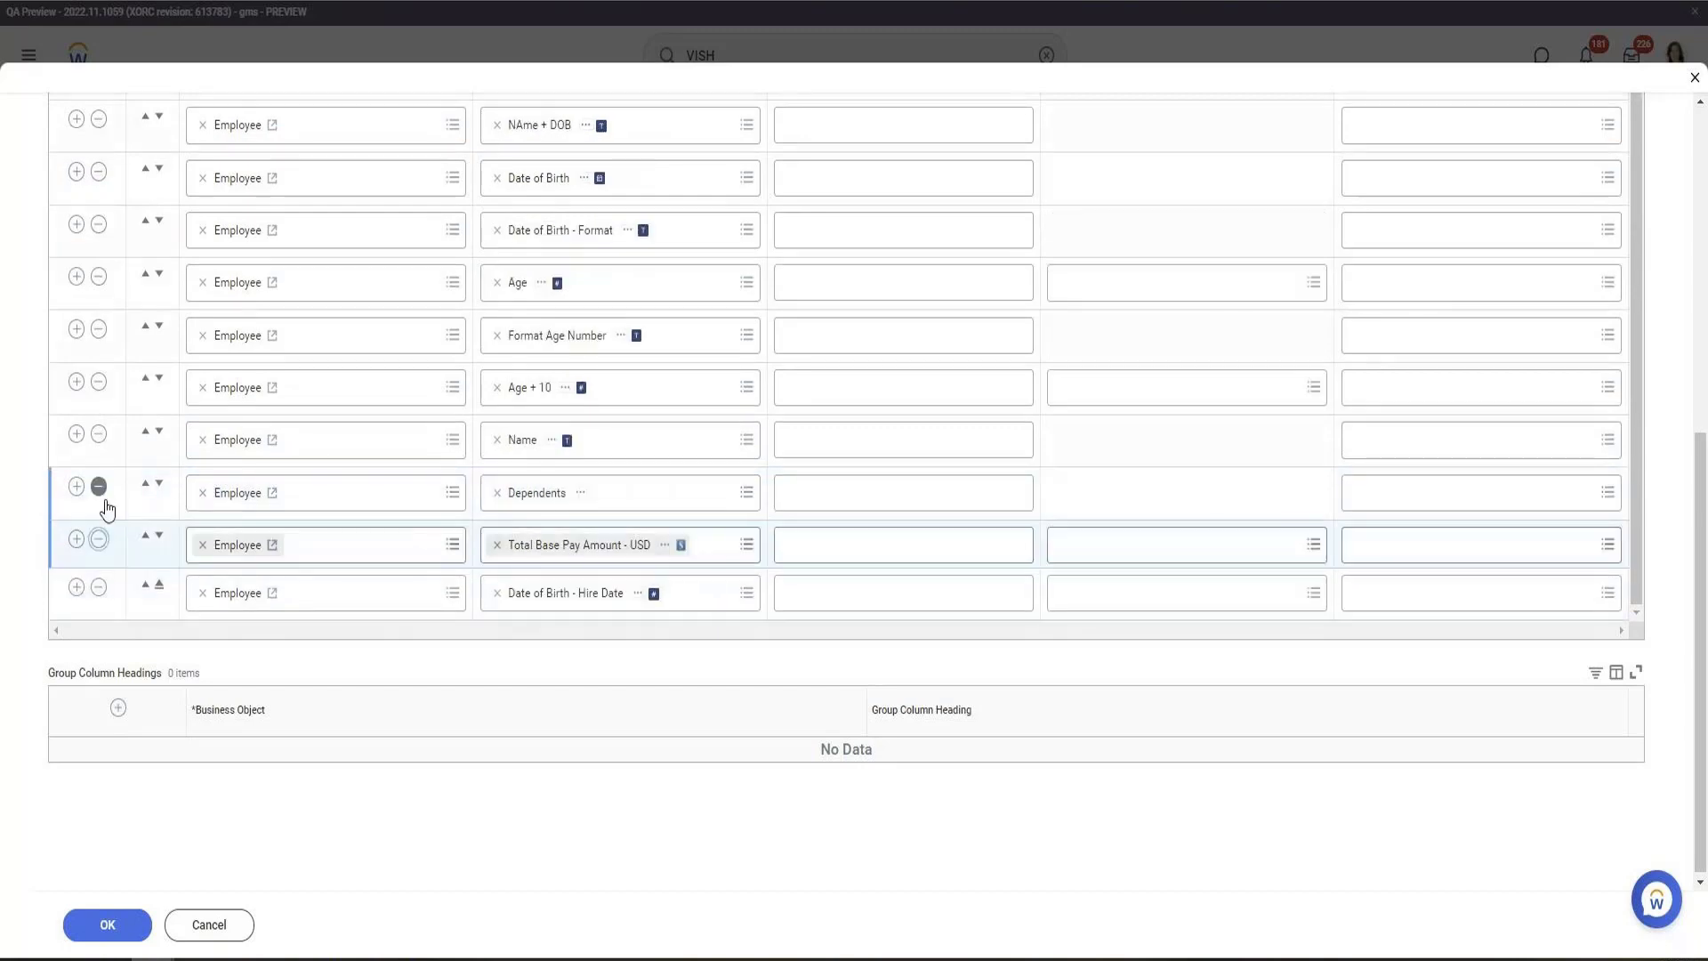
left_click(99, 487)
left_click(99, 432)
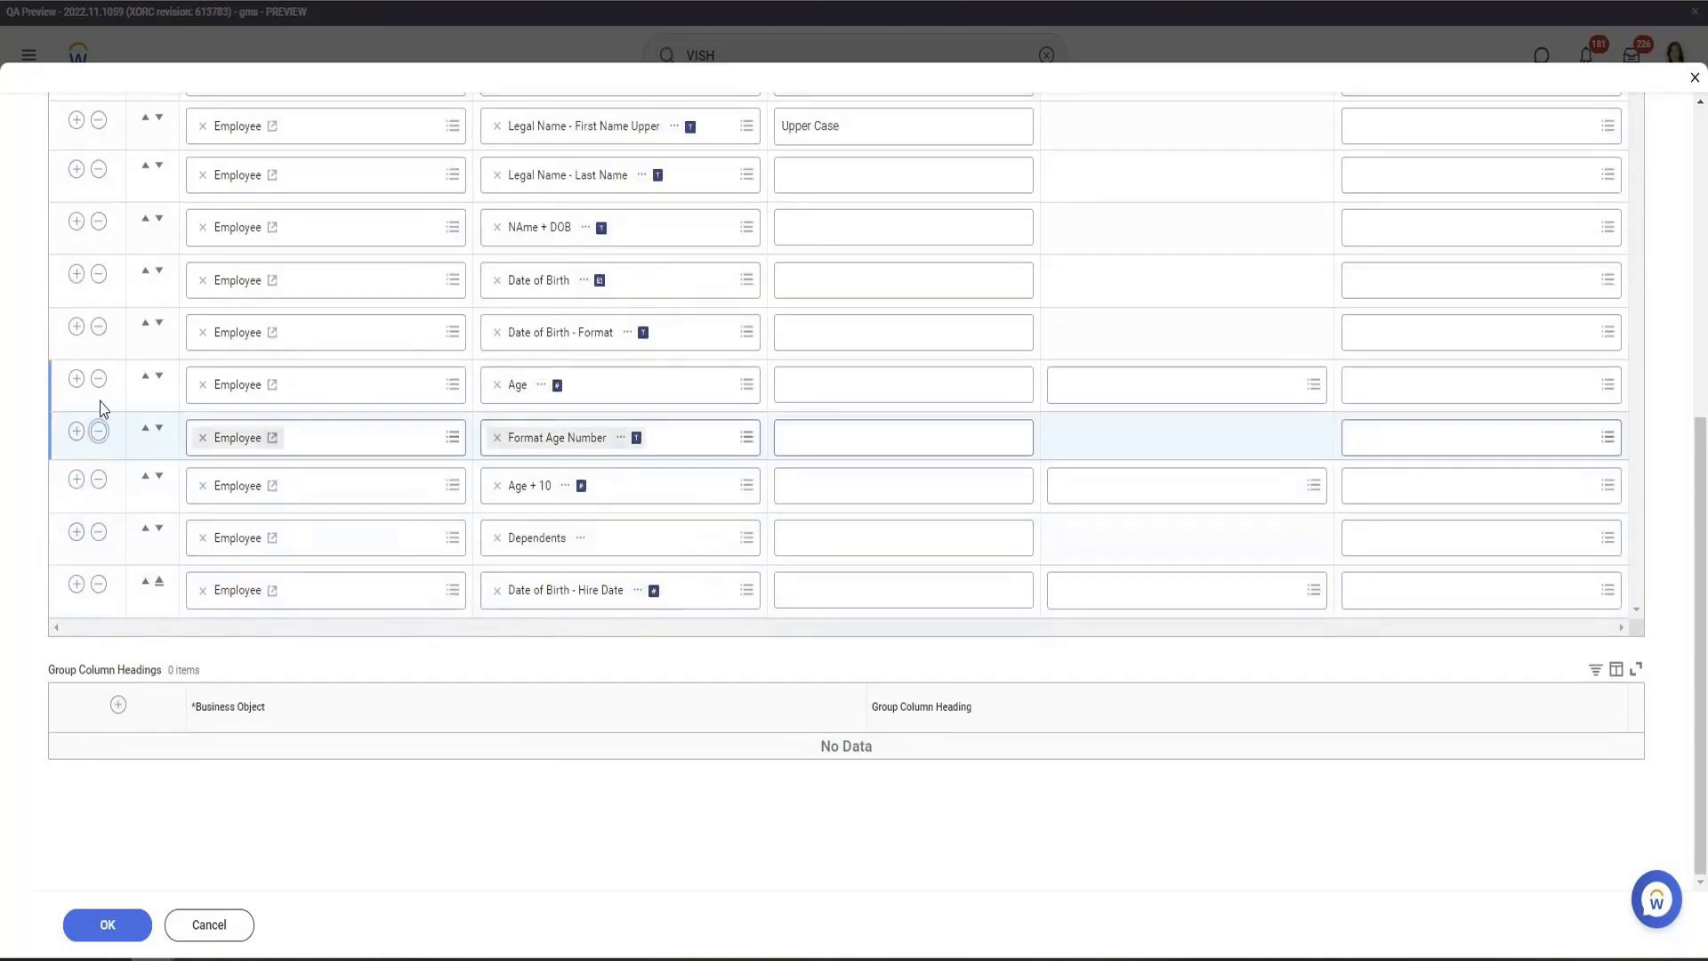
Remove the Format Age Number, Date of Birth - Format, Date of Birth, NAme + DOB and Age + 10 columns
left_click(99, 381)
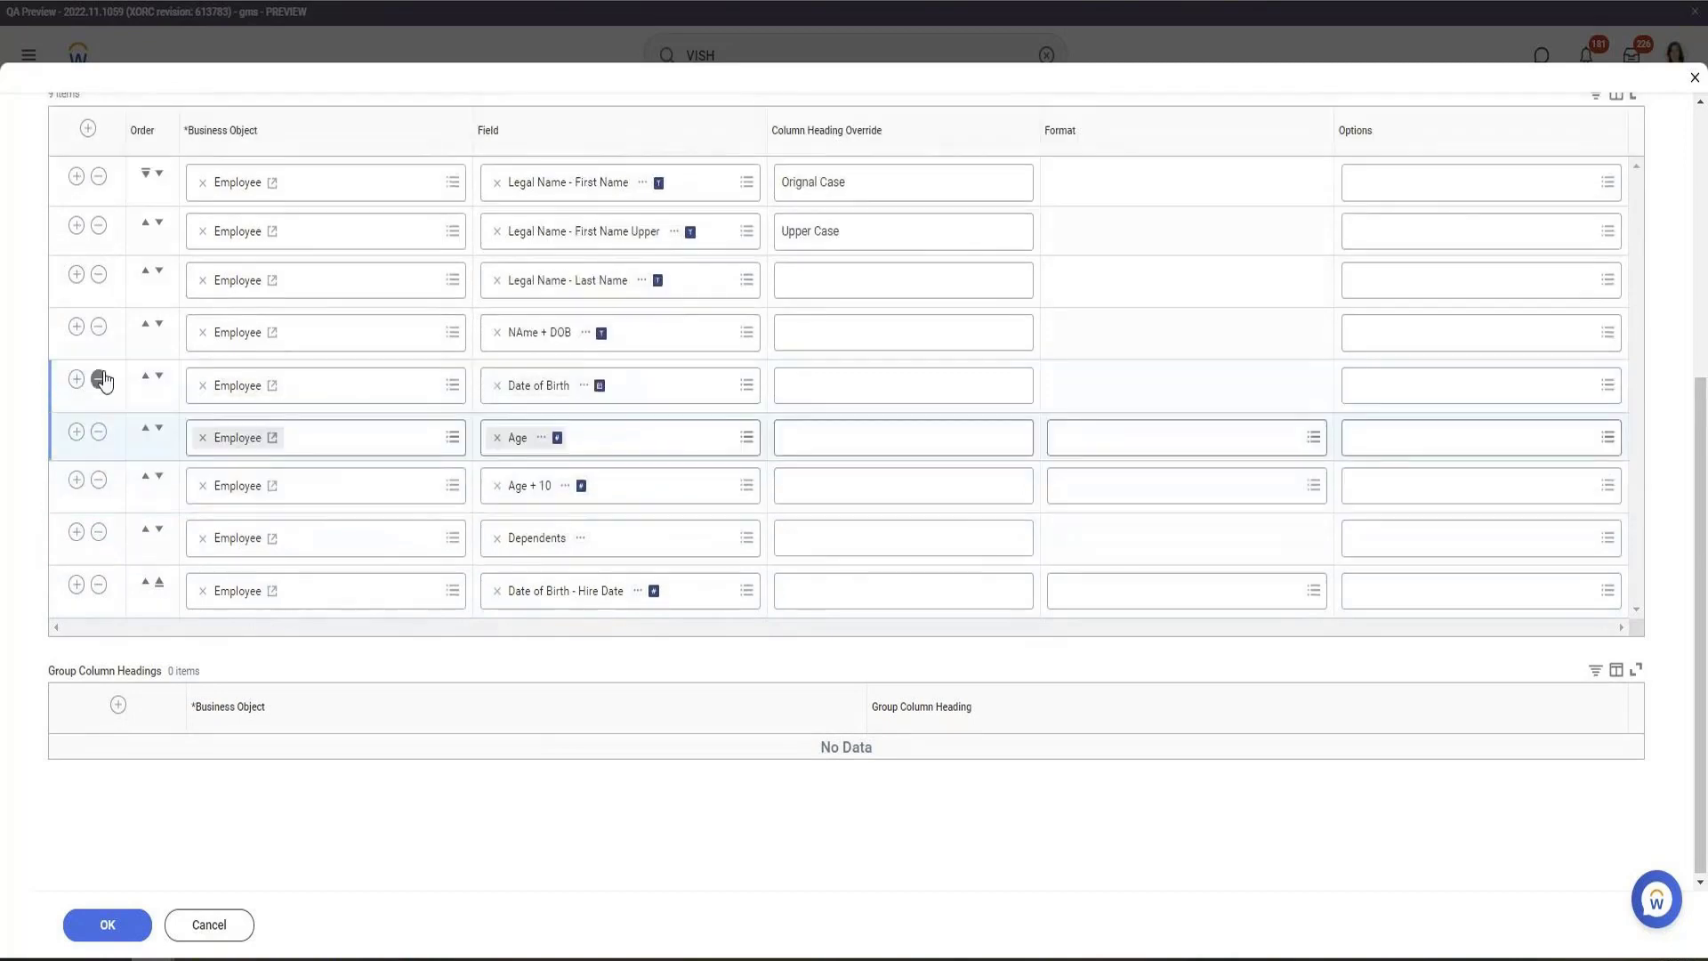
left_click(99, 380)
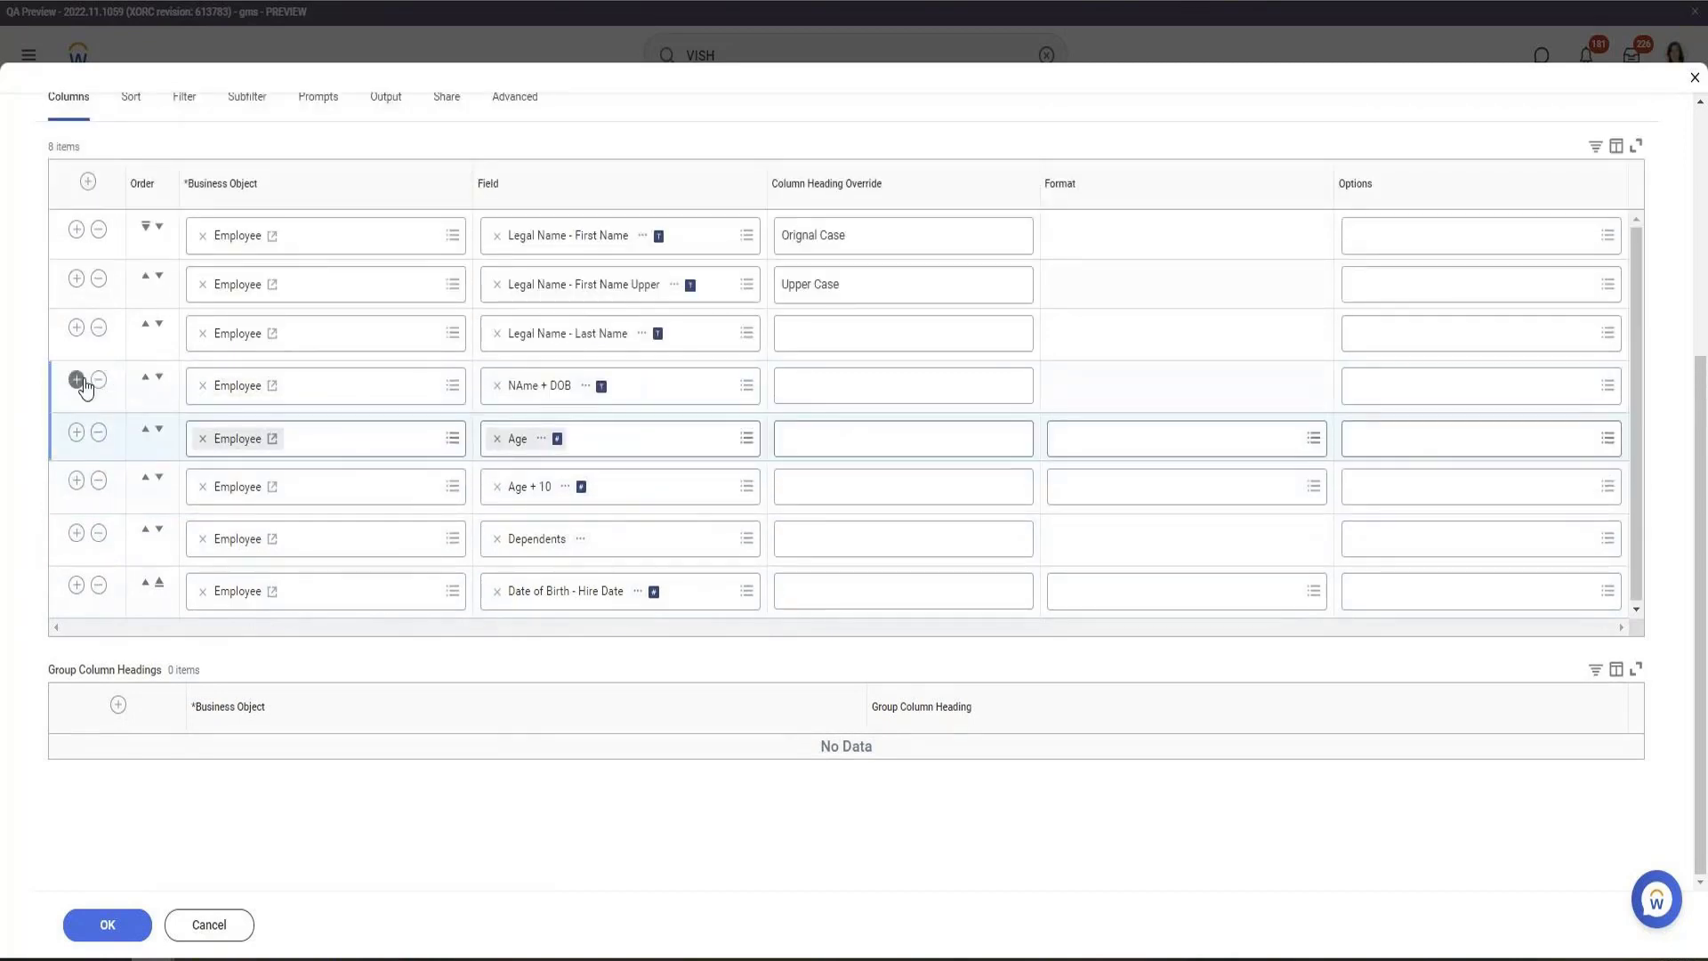
left_click(98, 381)
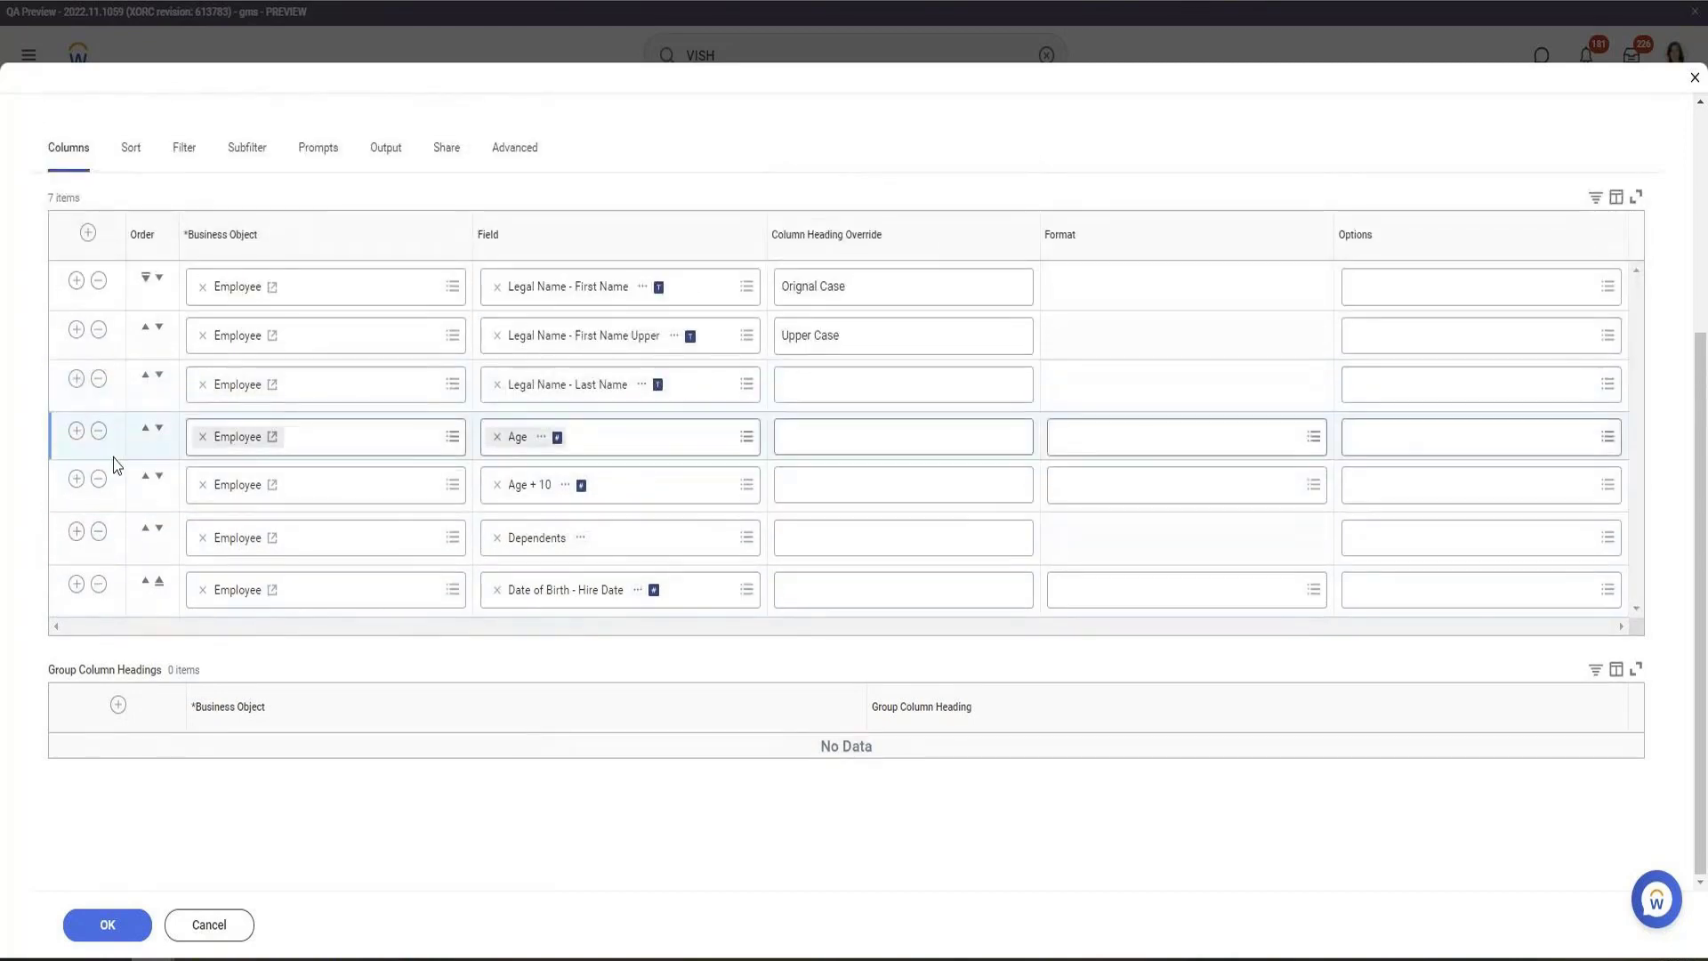
left_click(99, 478)
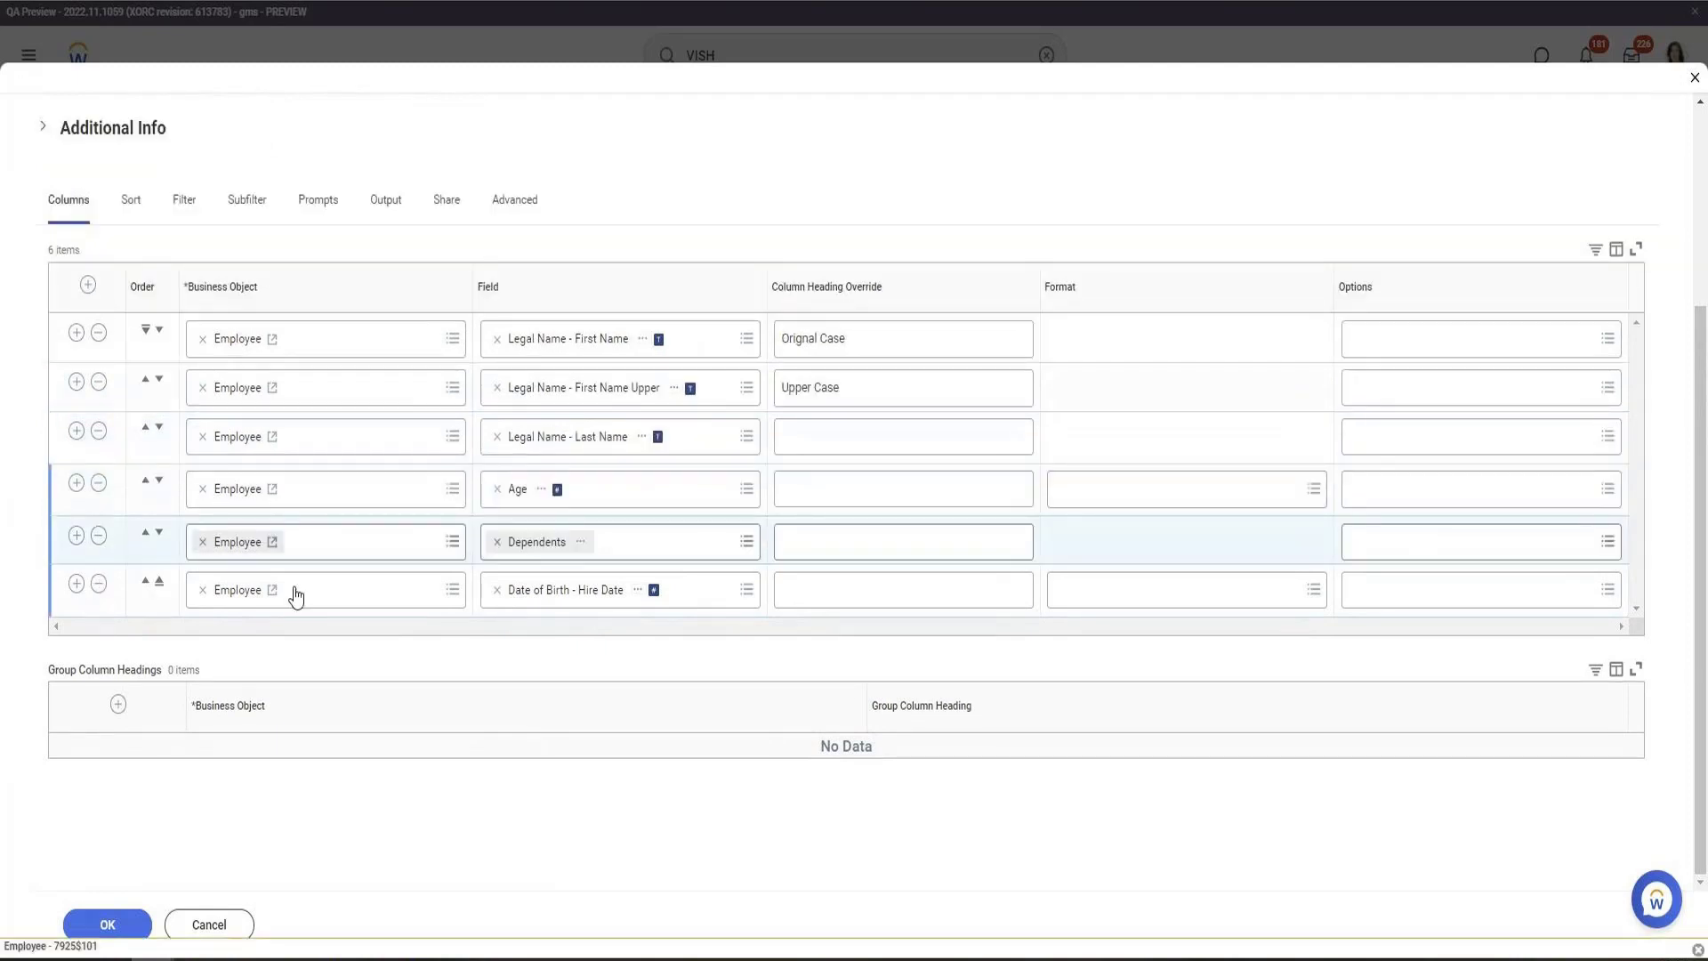
Change the Date of Birth - Hire Date column to business object Dependents with the field Legal Name - First Name
left_click(203, 591)
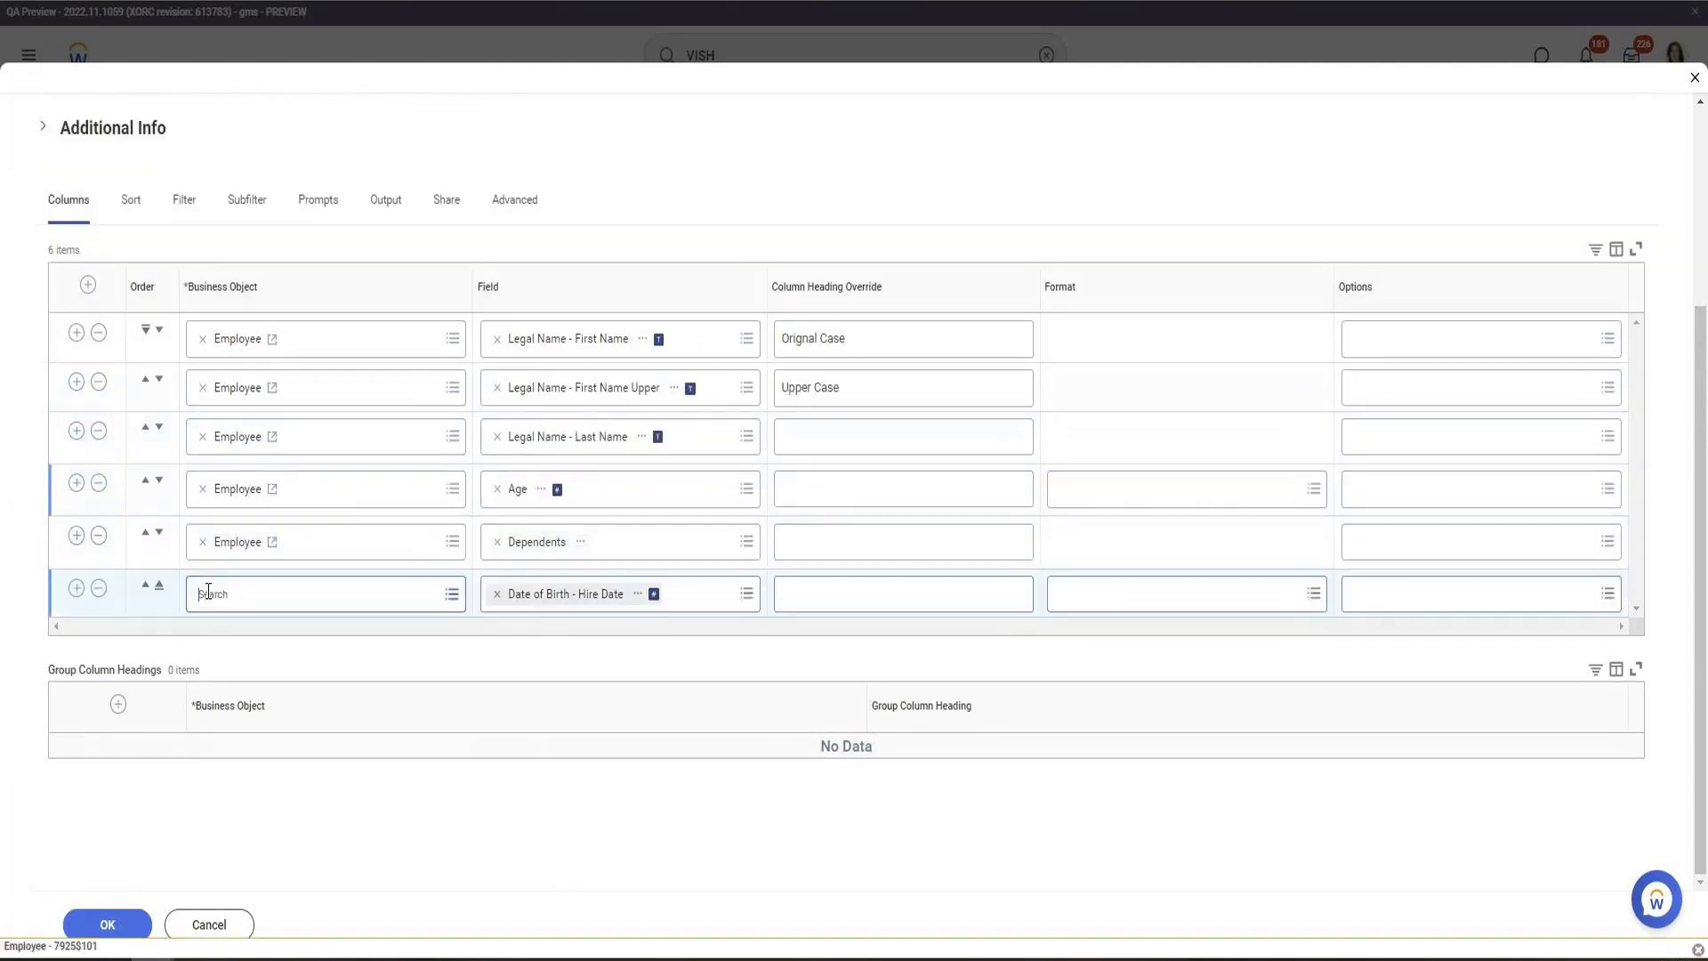
type("Dependents")
key("Return")
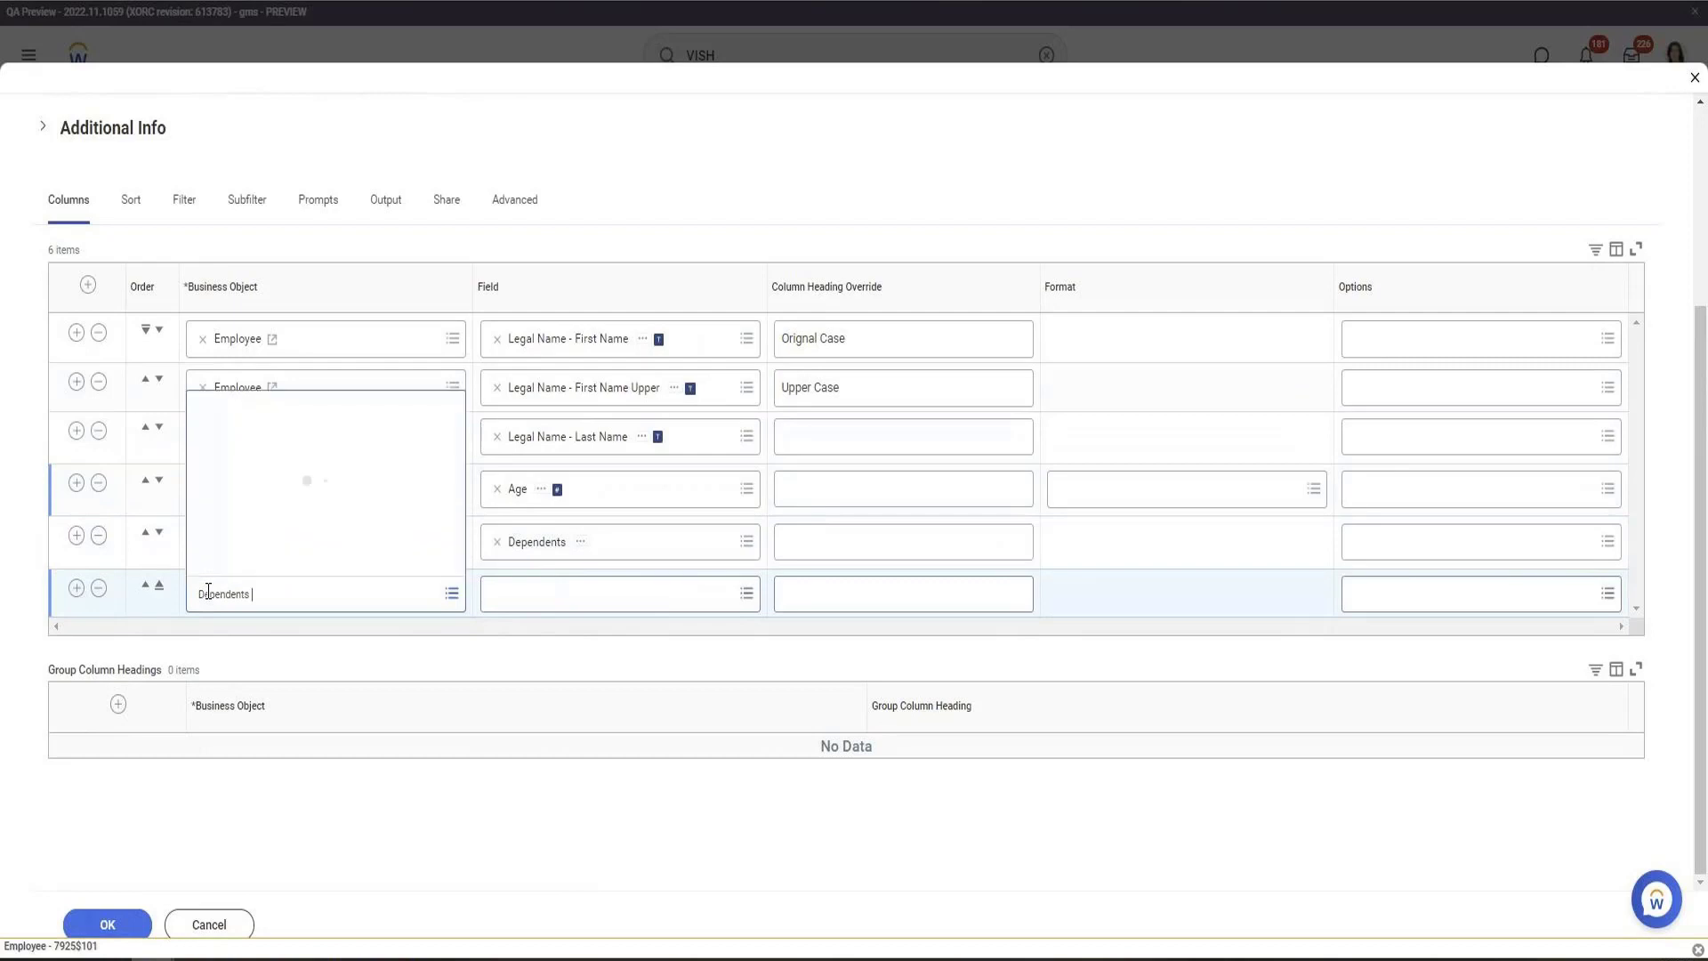
key("Return")
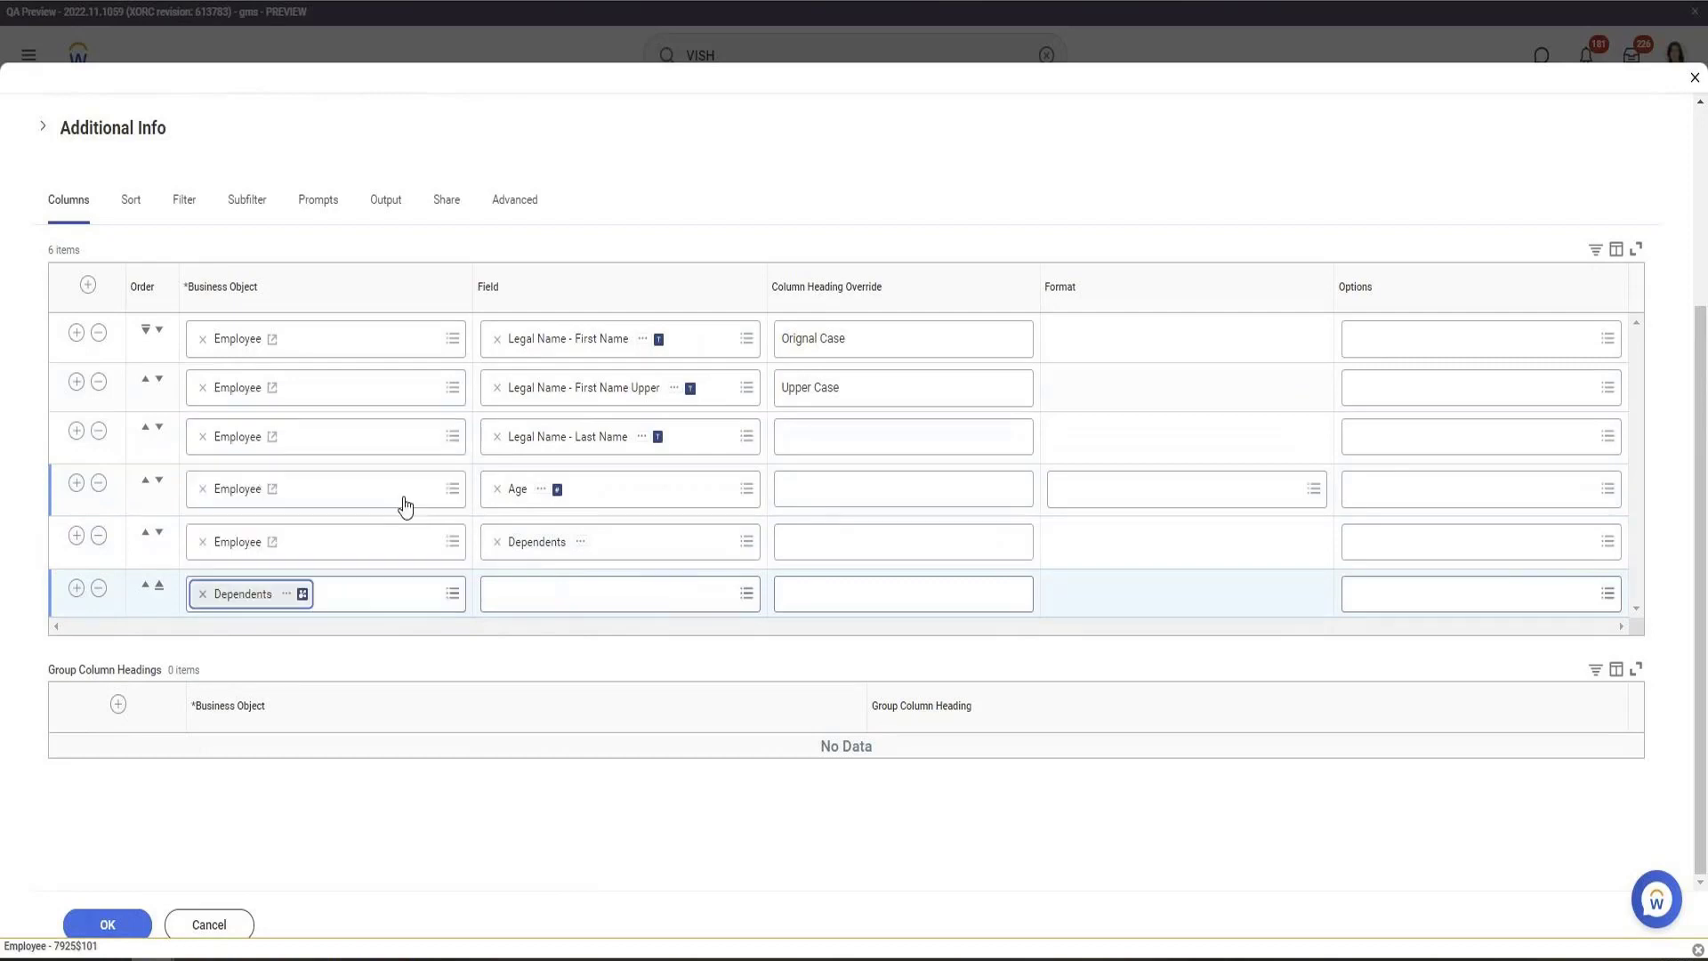
left_click(548, 593)
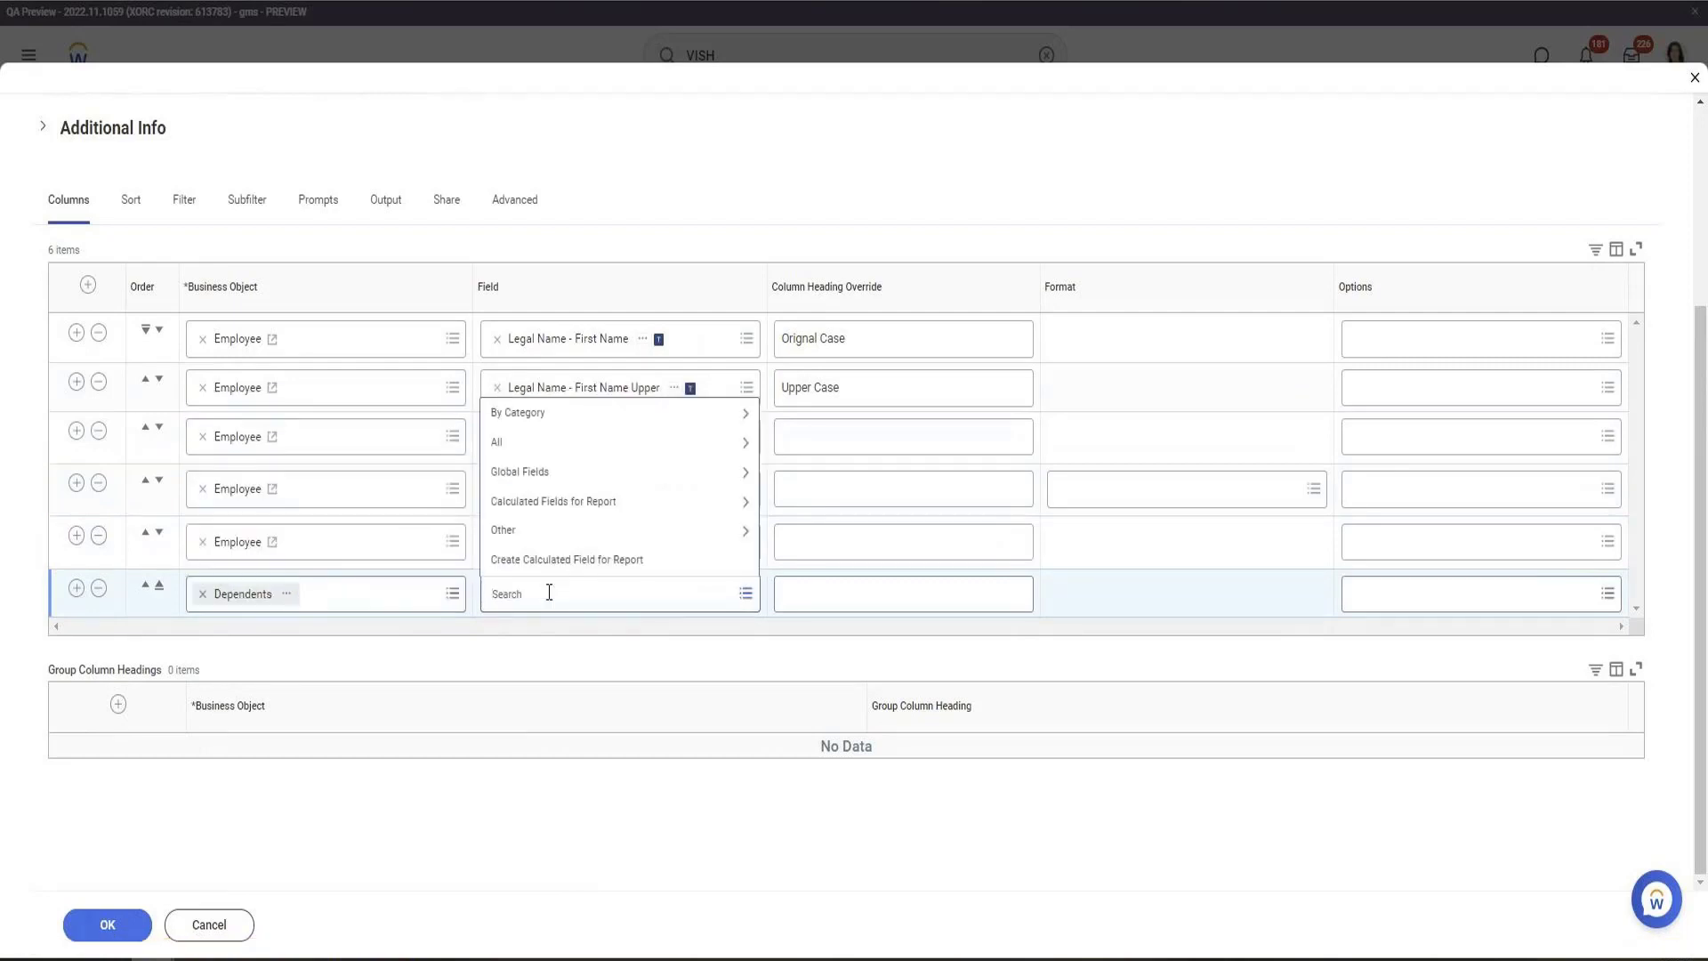
type("Name")
key("Return")
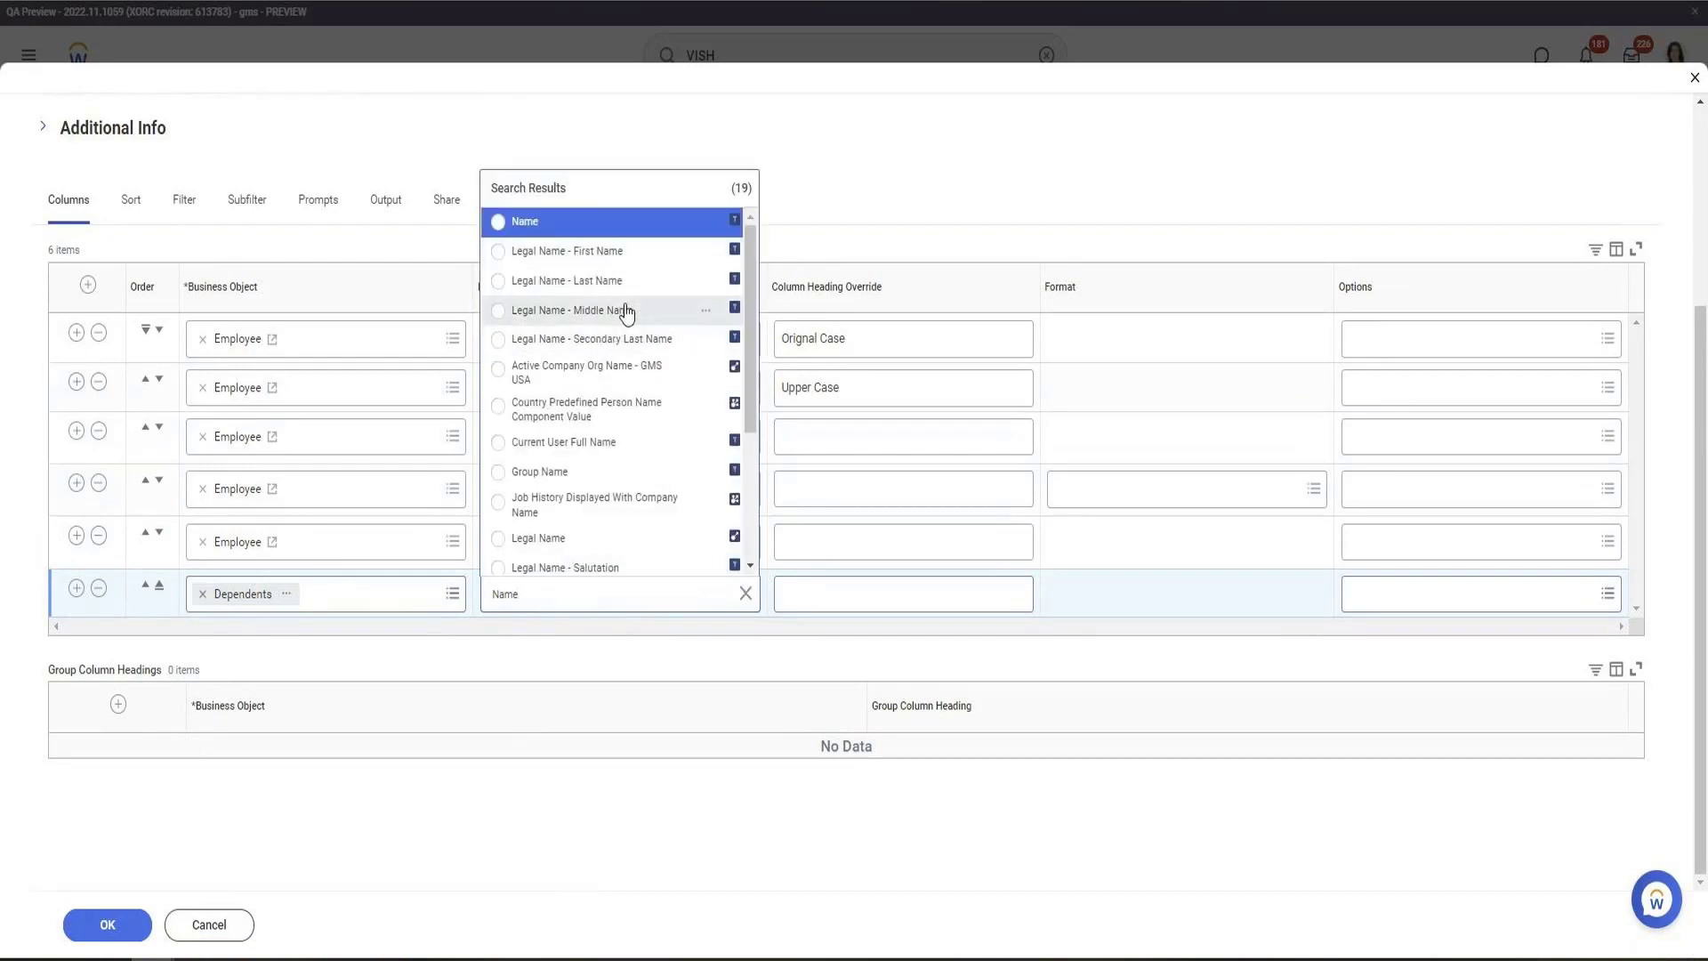
left_click(620, 258)
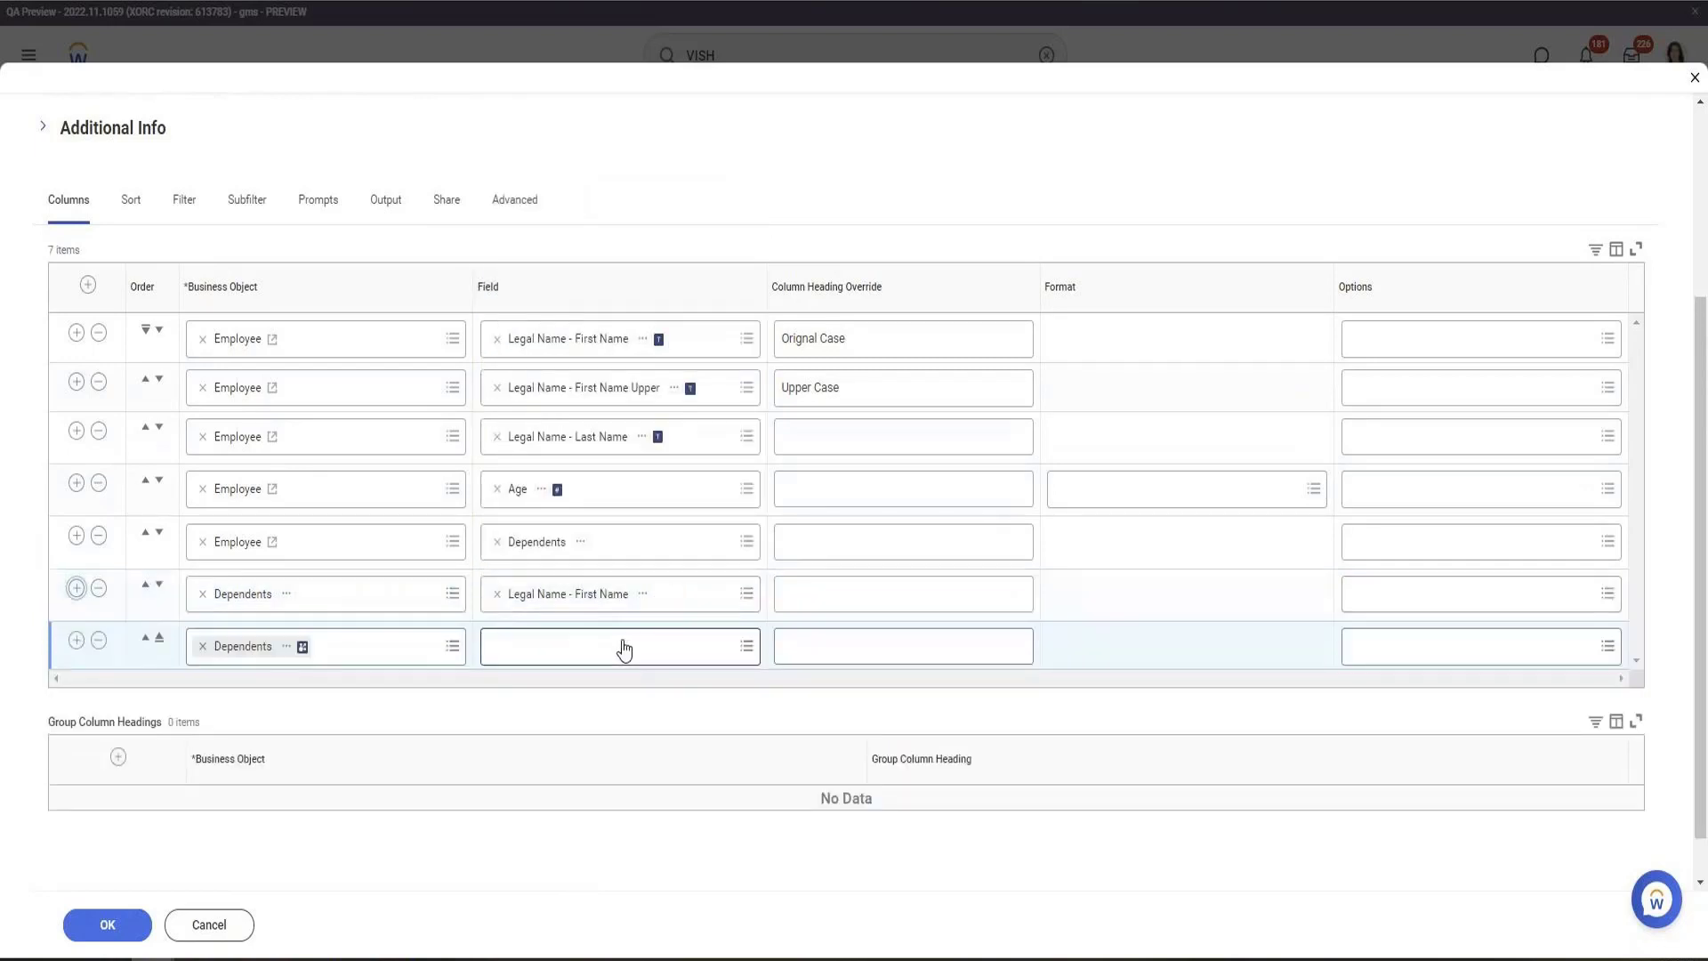
left_click(621, 647)
type("KEga")
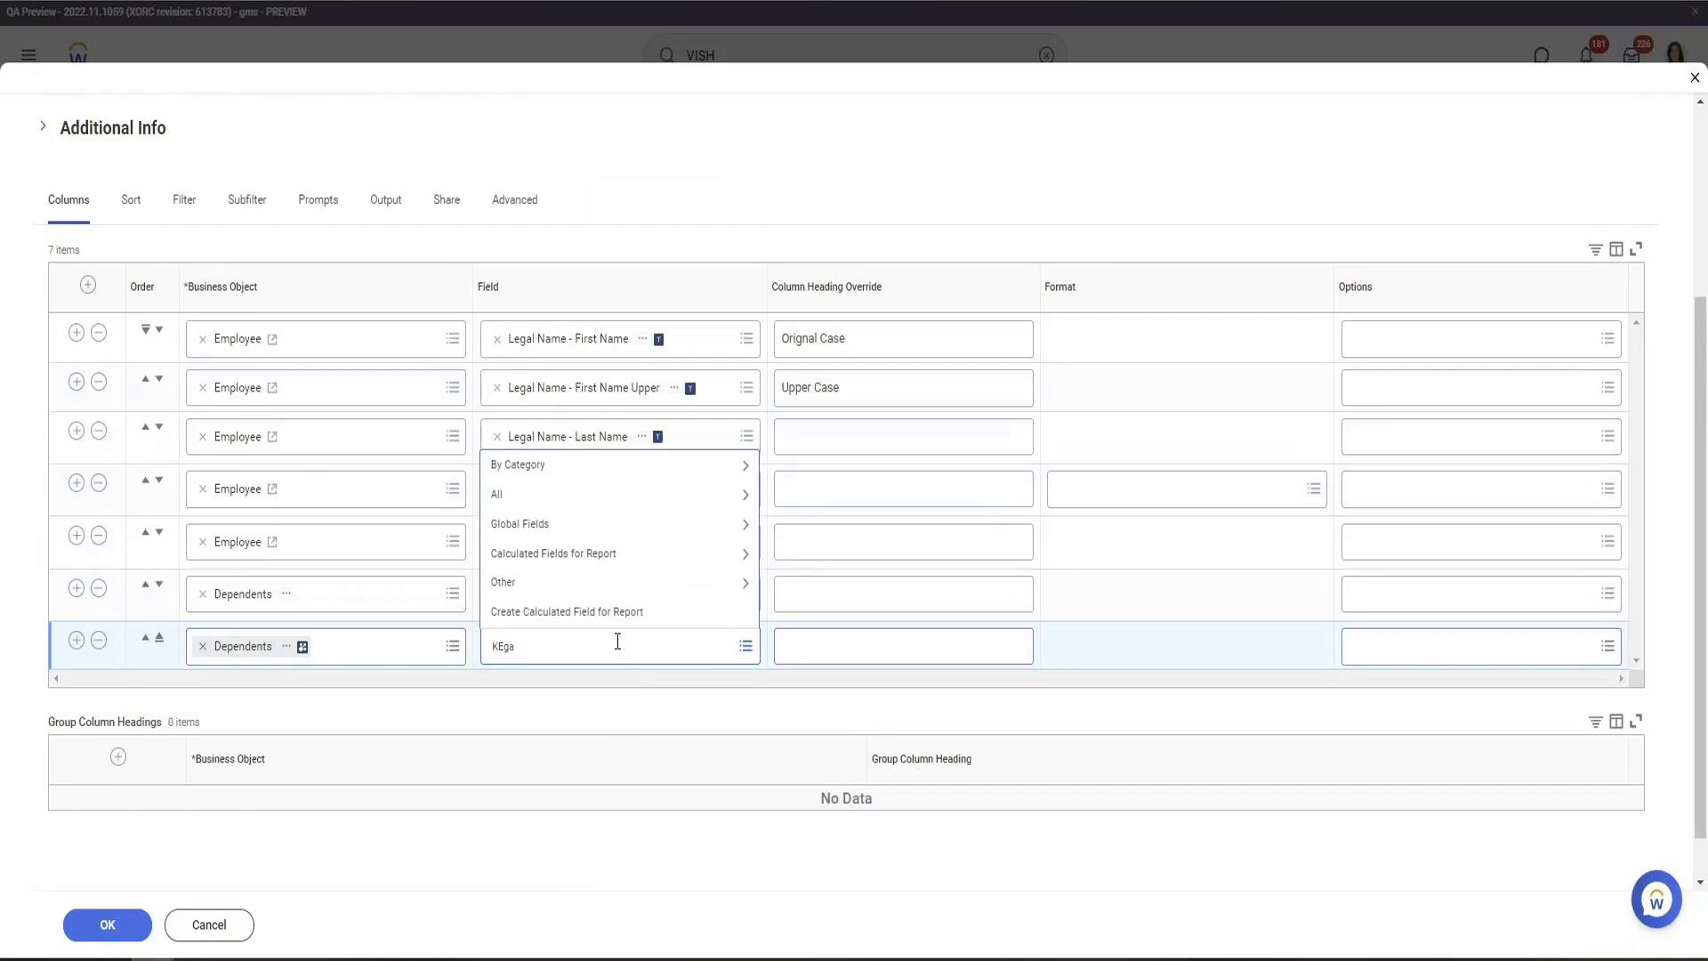
type("al")
key("BackSpace")
key("BackSpace")
key("BackSpace")
key("BackSpace")
key("BackSpace")
type("Legal Name Lasty")
key("BackSpace")
key("Return")
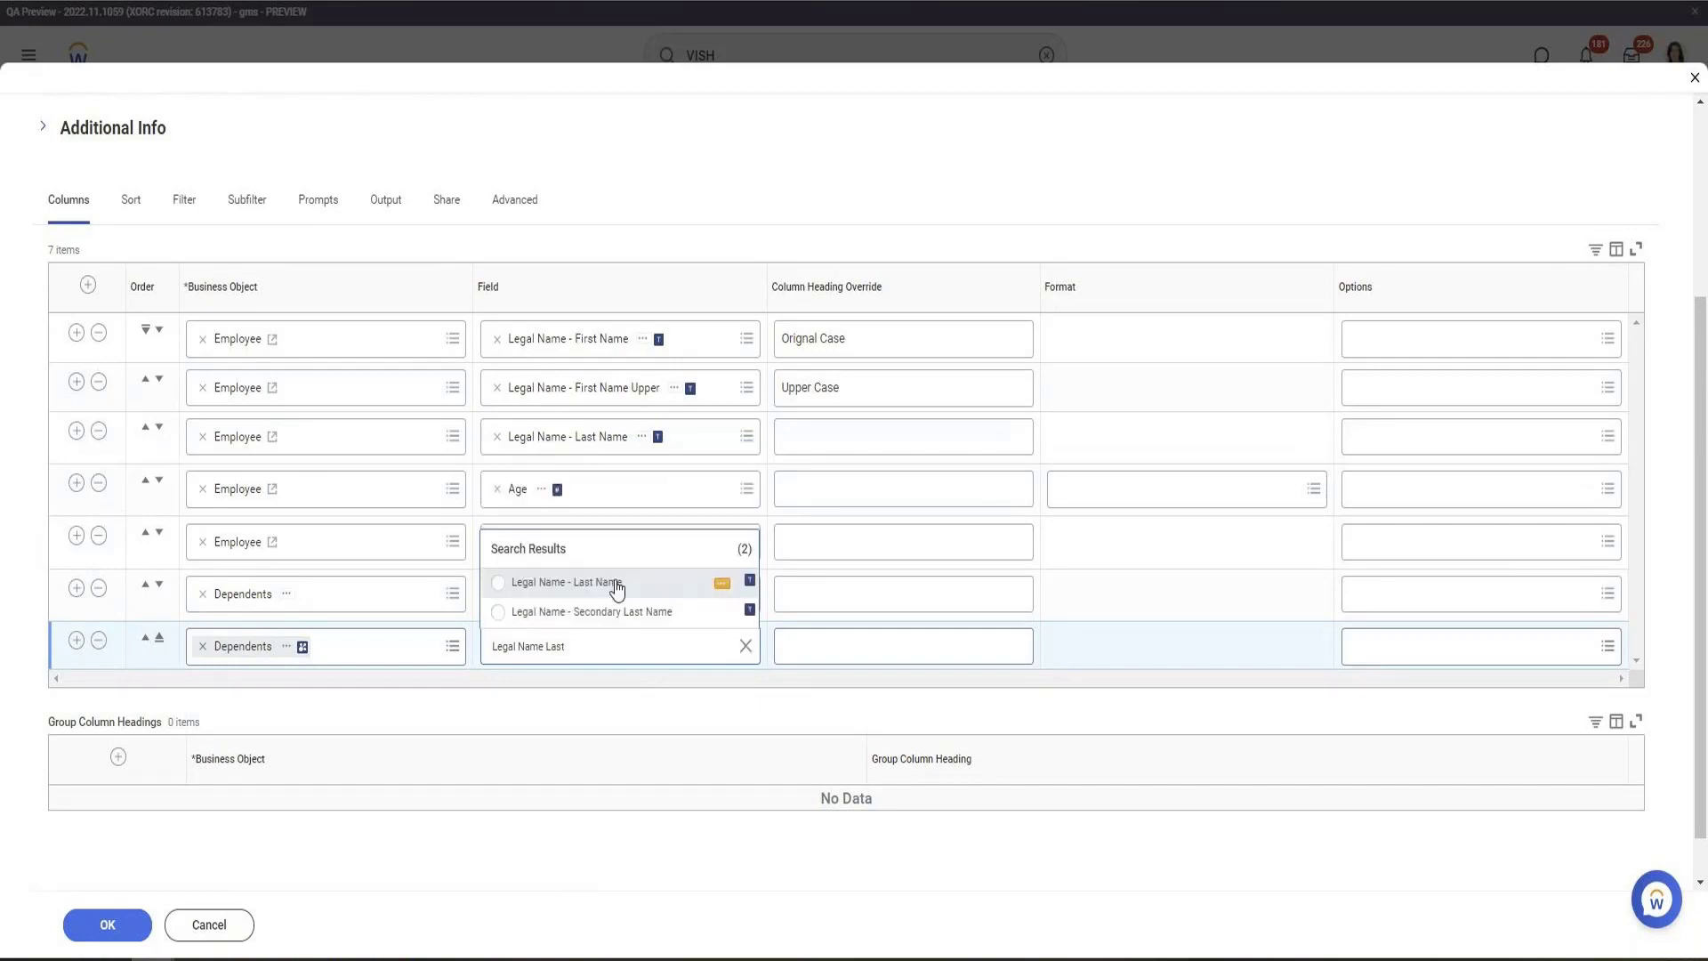
left_click(719, 583)
left_click(98, 640)
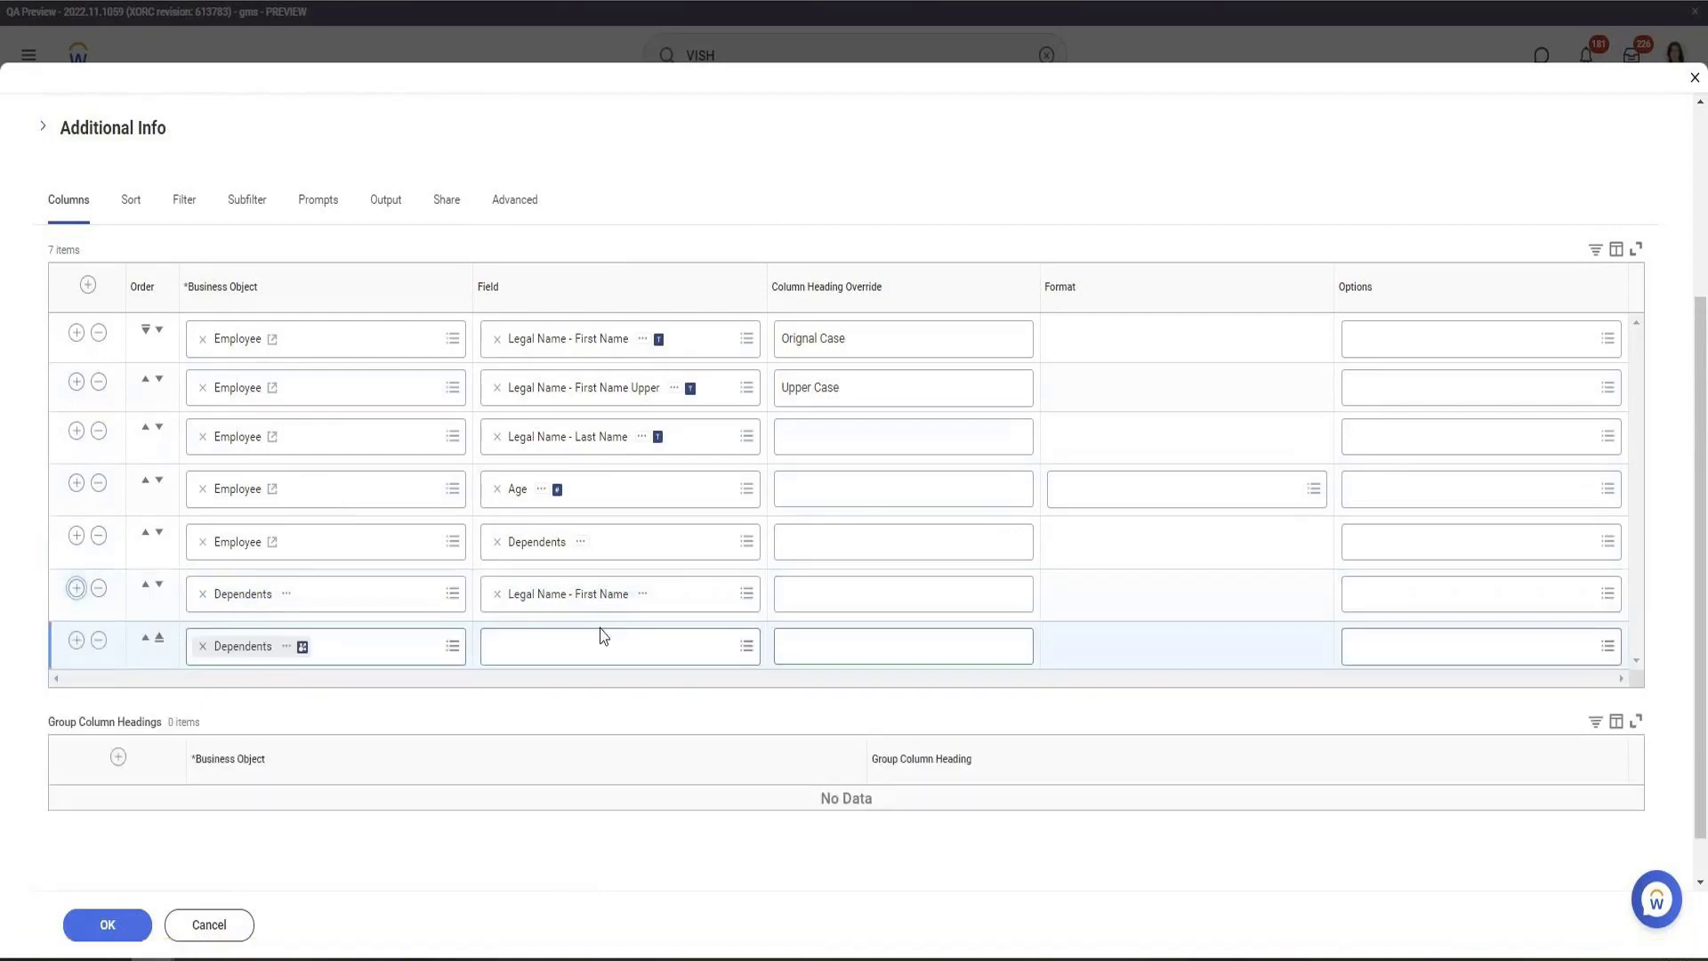
Set the field of the second Dependents column to Relationship
left_click(594, 642)
type("Re")
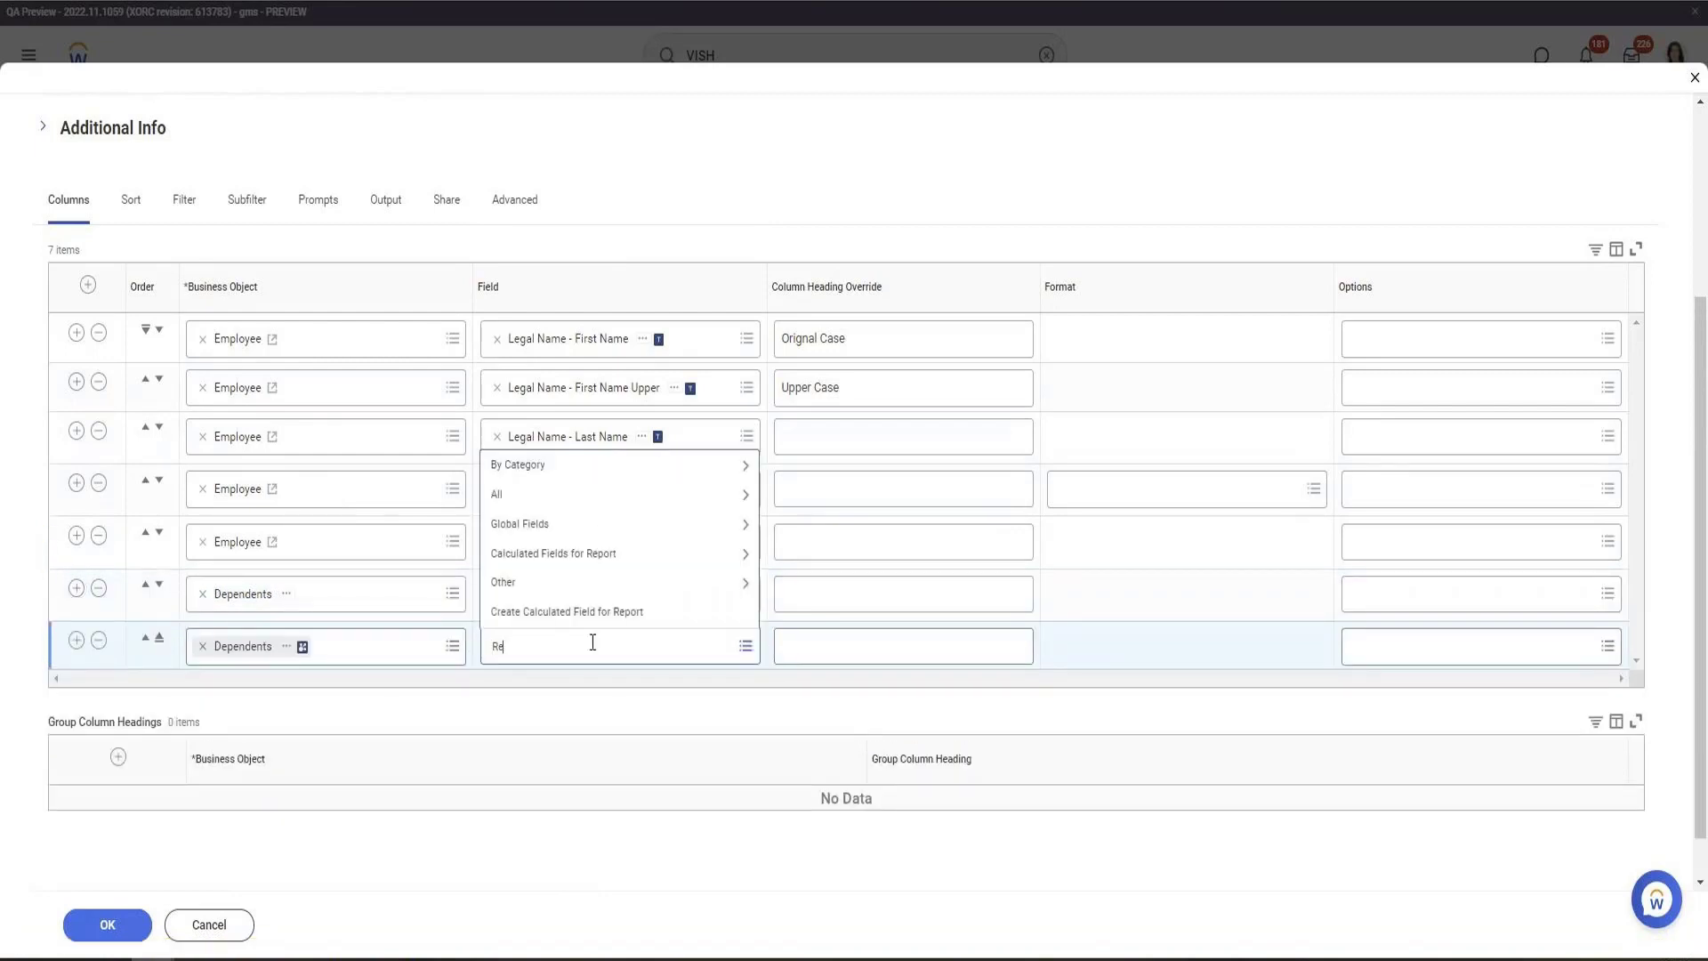
type("lation")
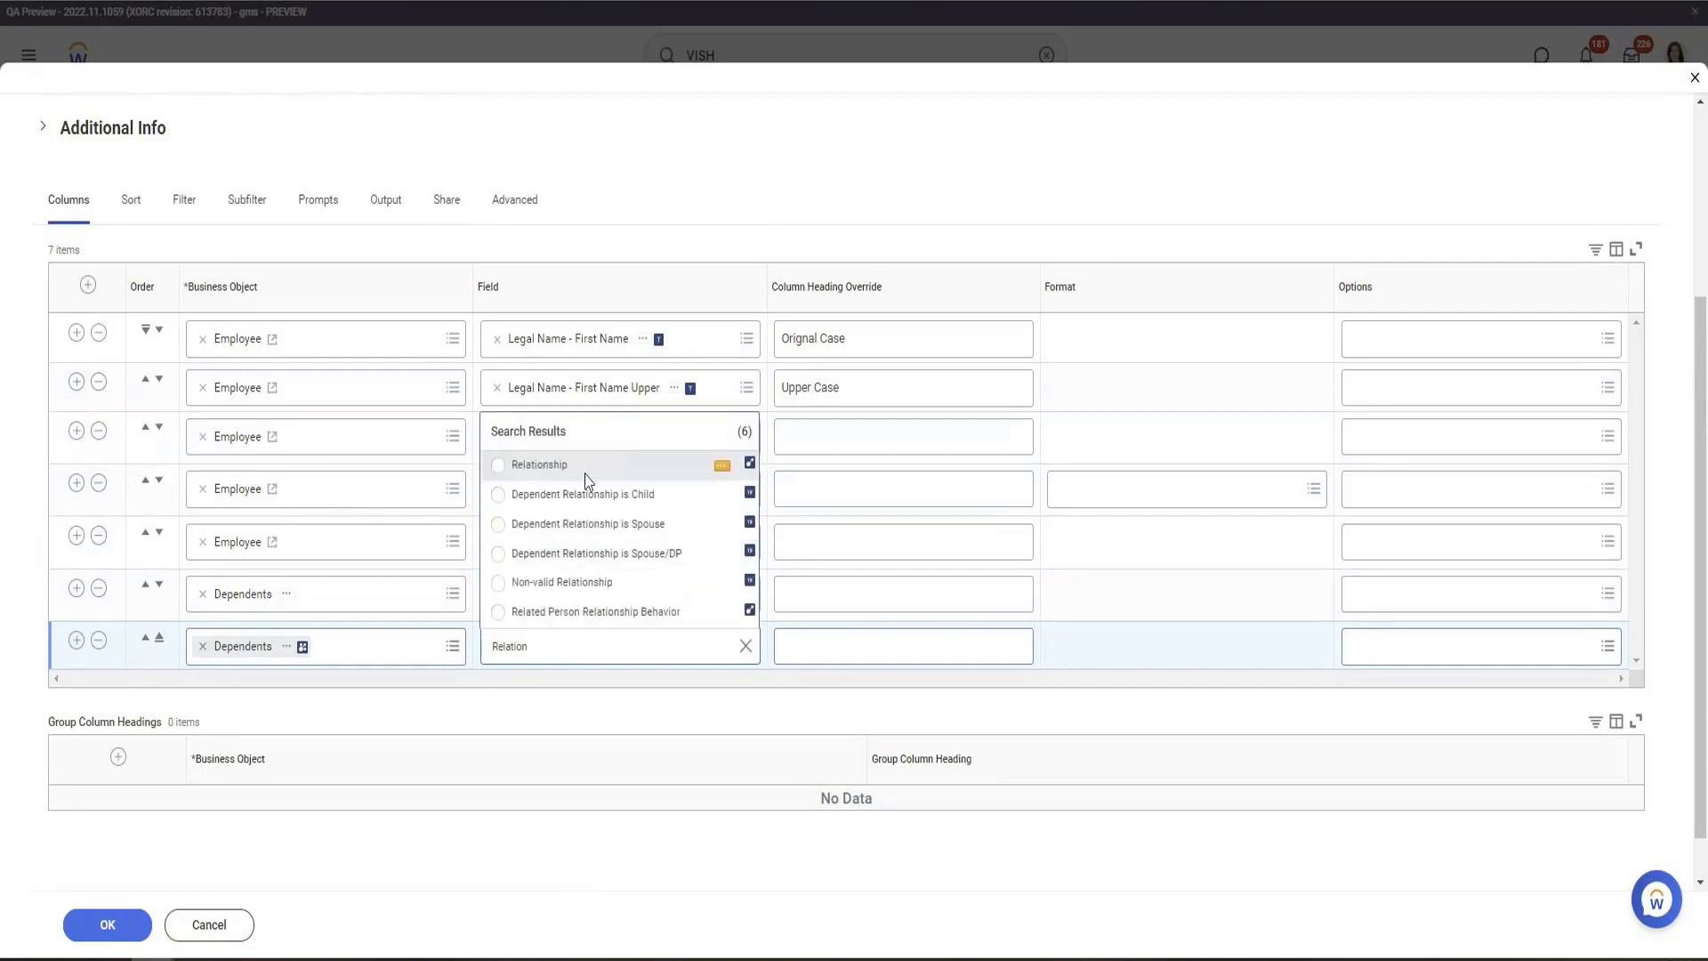
left_click(590, 465)
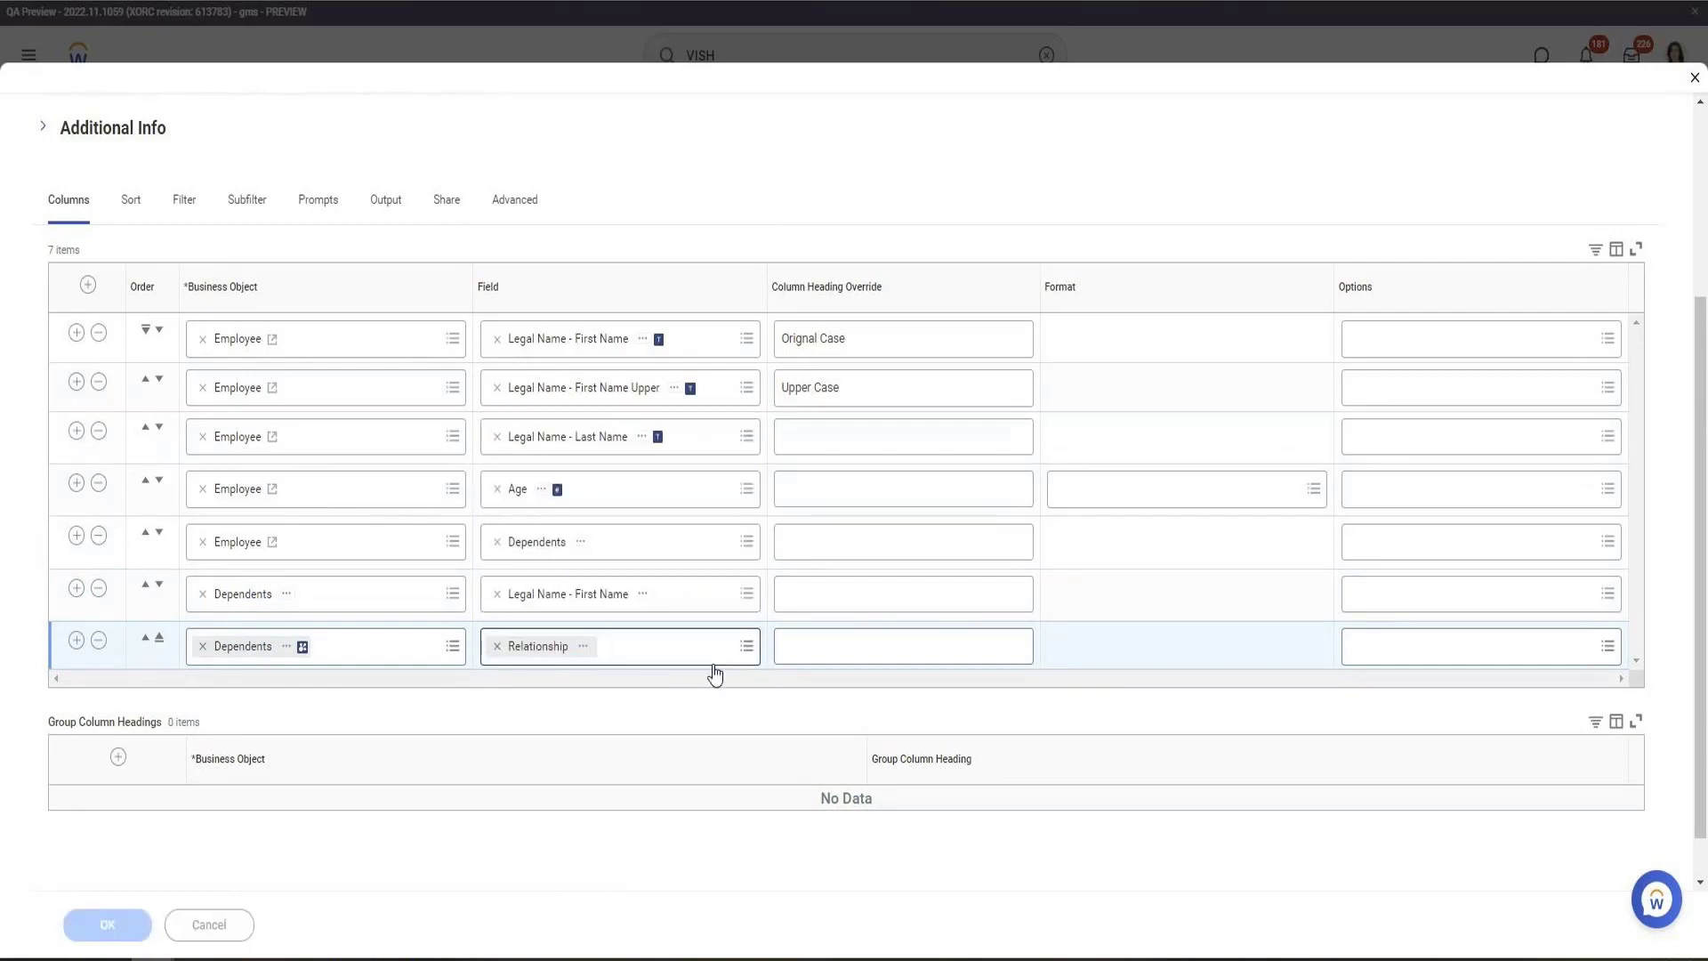
Save the report definition and run the report to review the dependents' first names and relationships
left_click(113, 924)
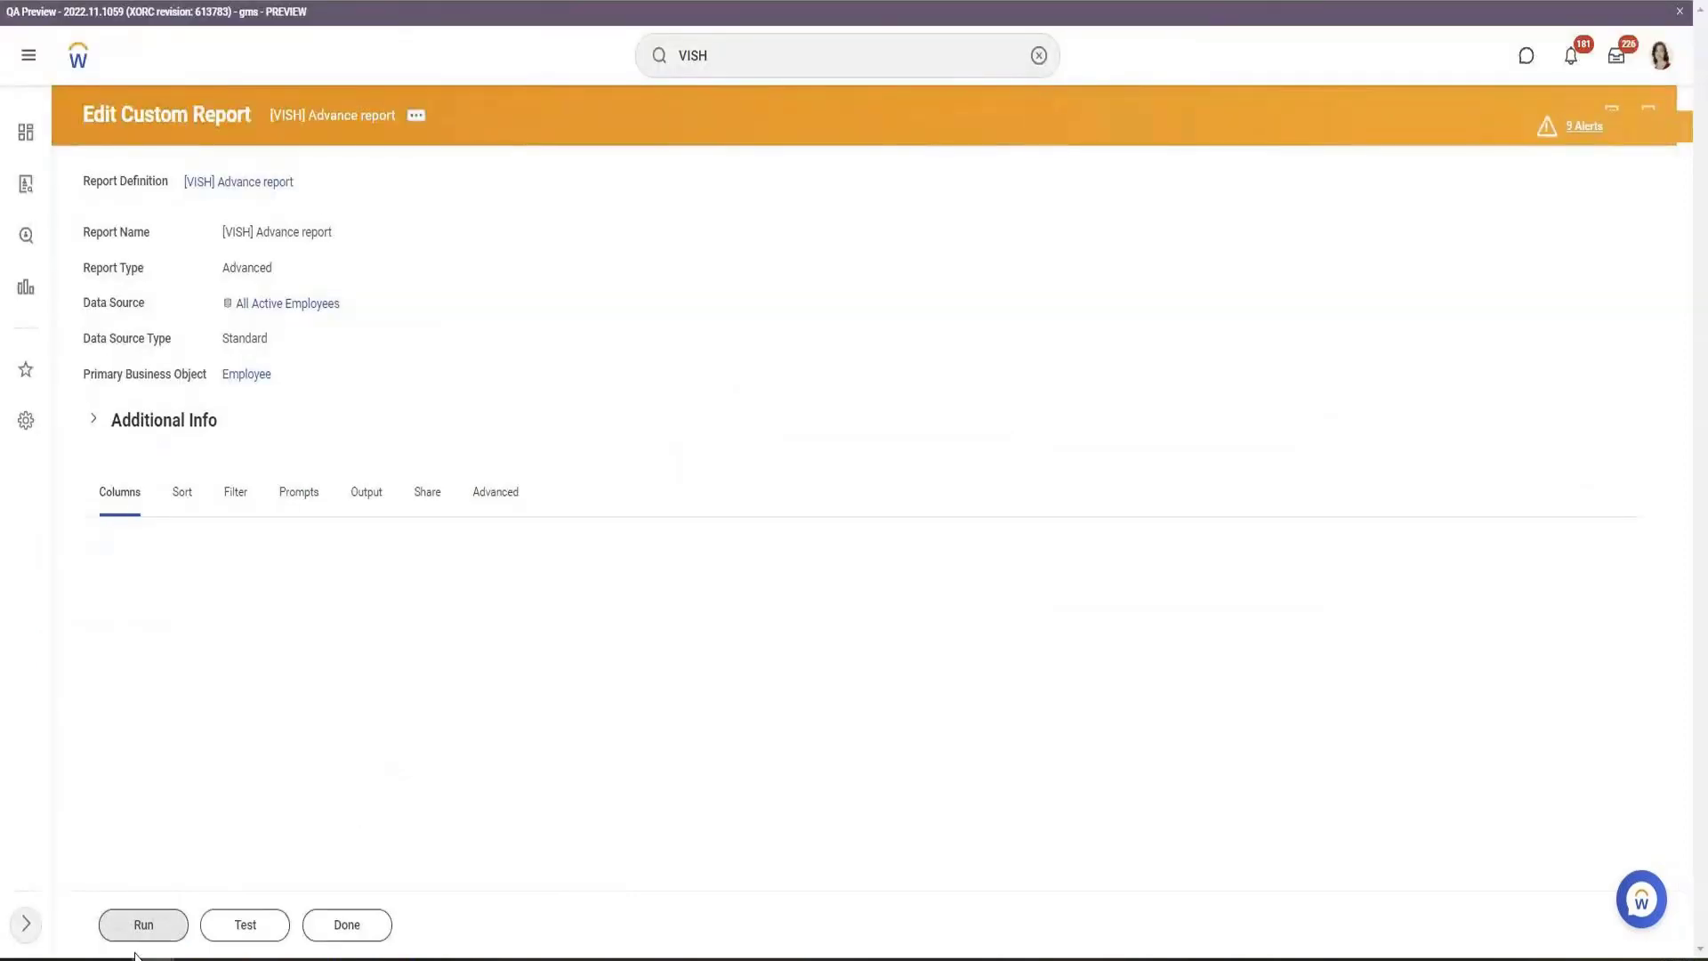
left_click(138, 930)
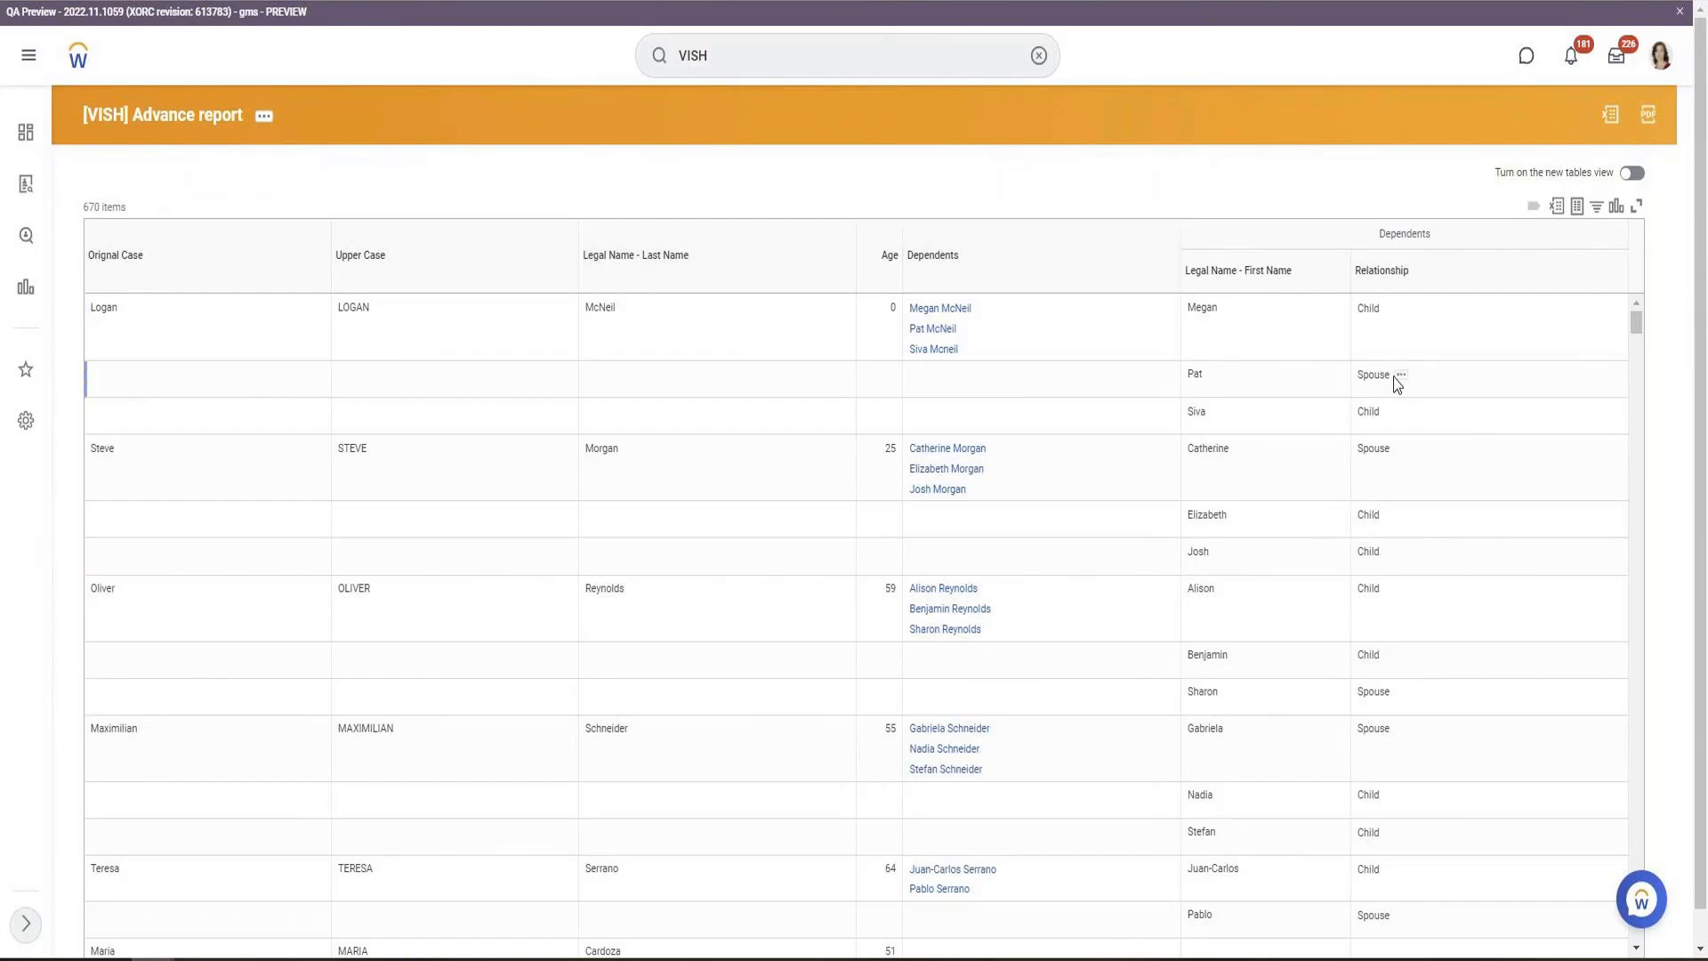
double_click(1192, 374)
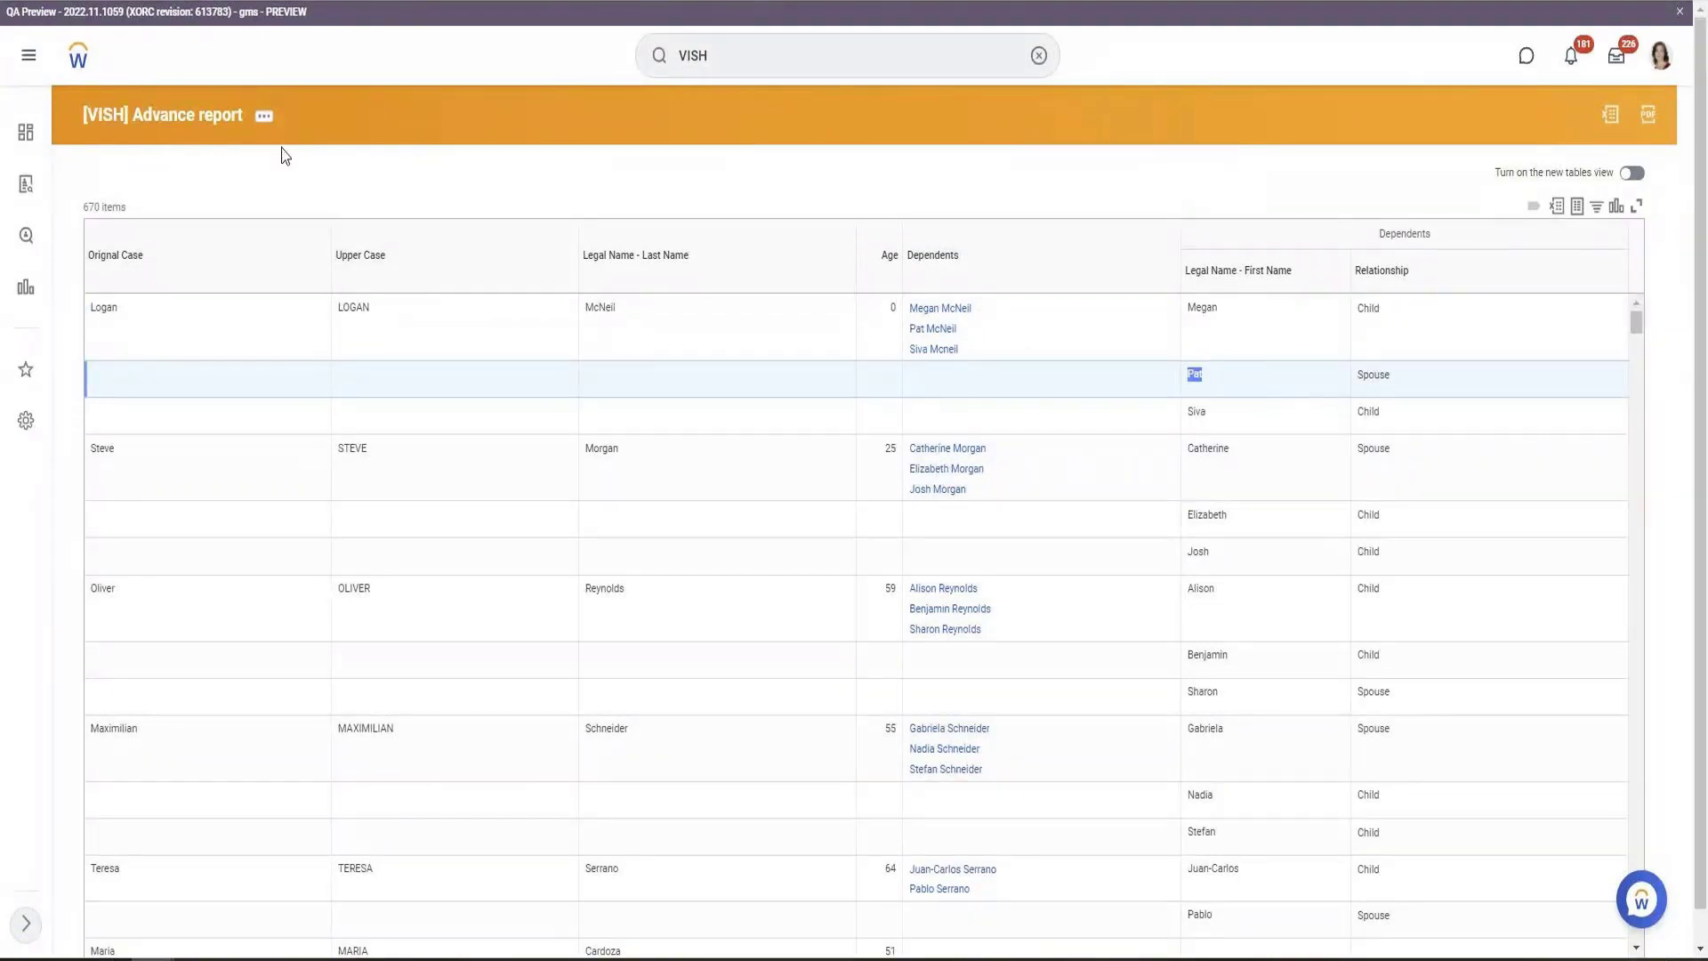
Reopen the report definition for editing and insert a new Employee column directly below Age
left_click(271, 127)
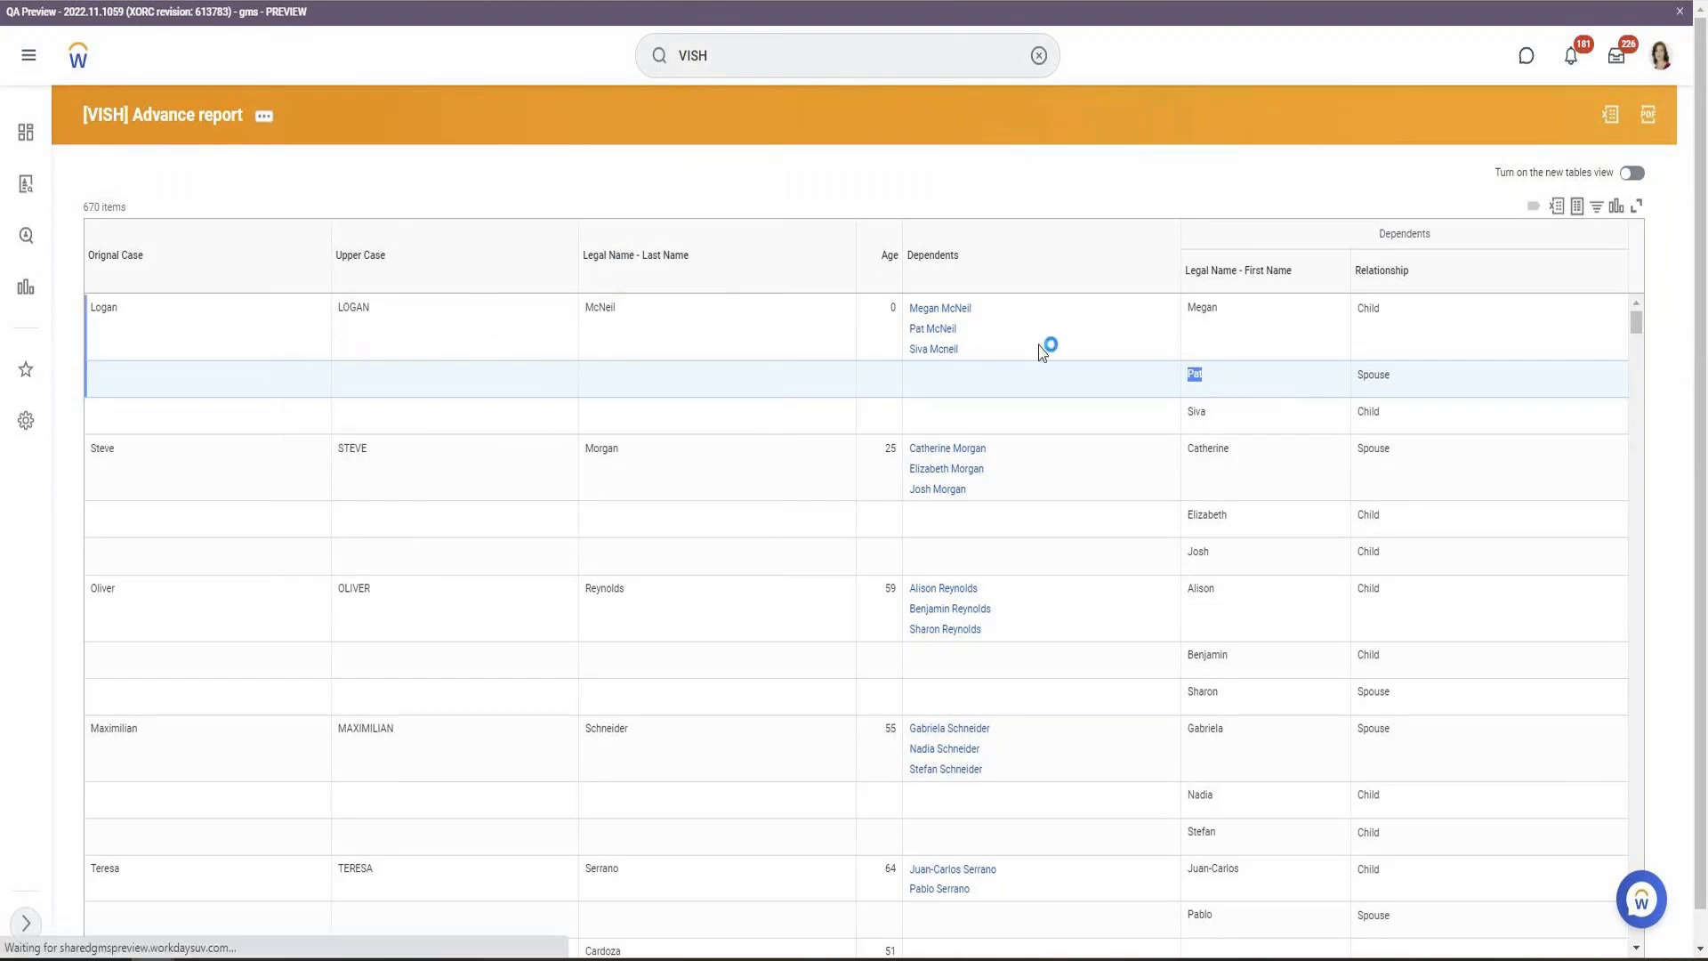
scroll(1203, 347, "down", 4)
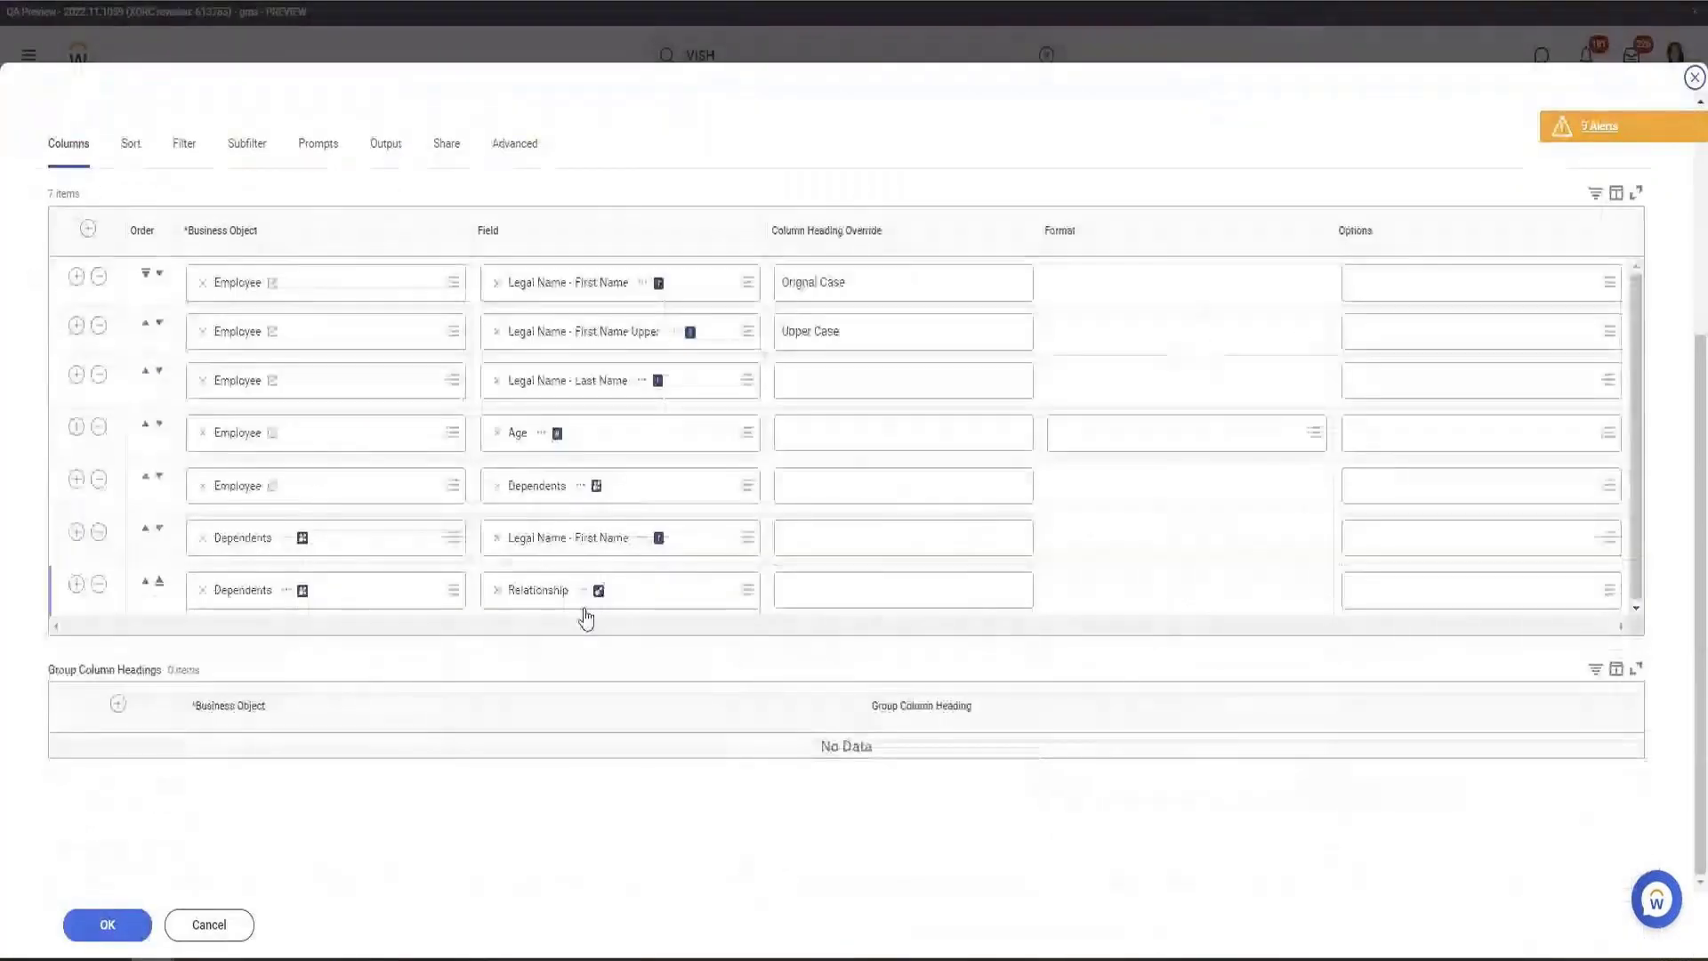
left_click(76, 427)
Create a report calculated field for the new column, named Dependent Is Spouse, with the True/False Condition function
left_click(567, 483)
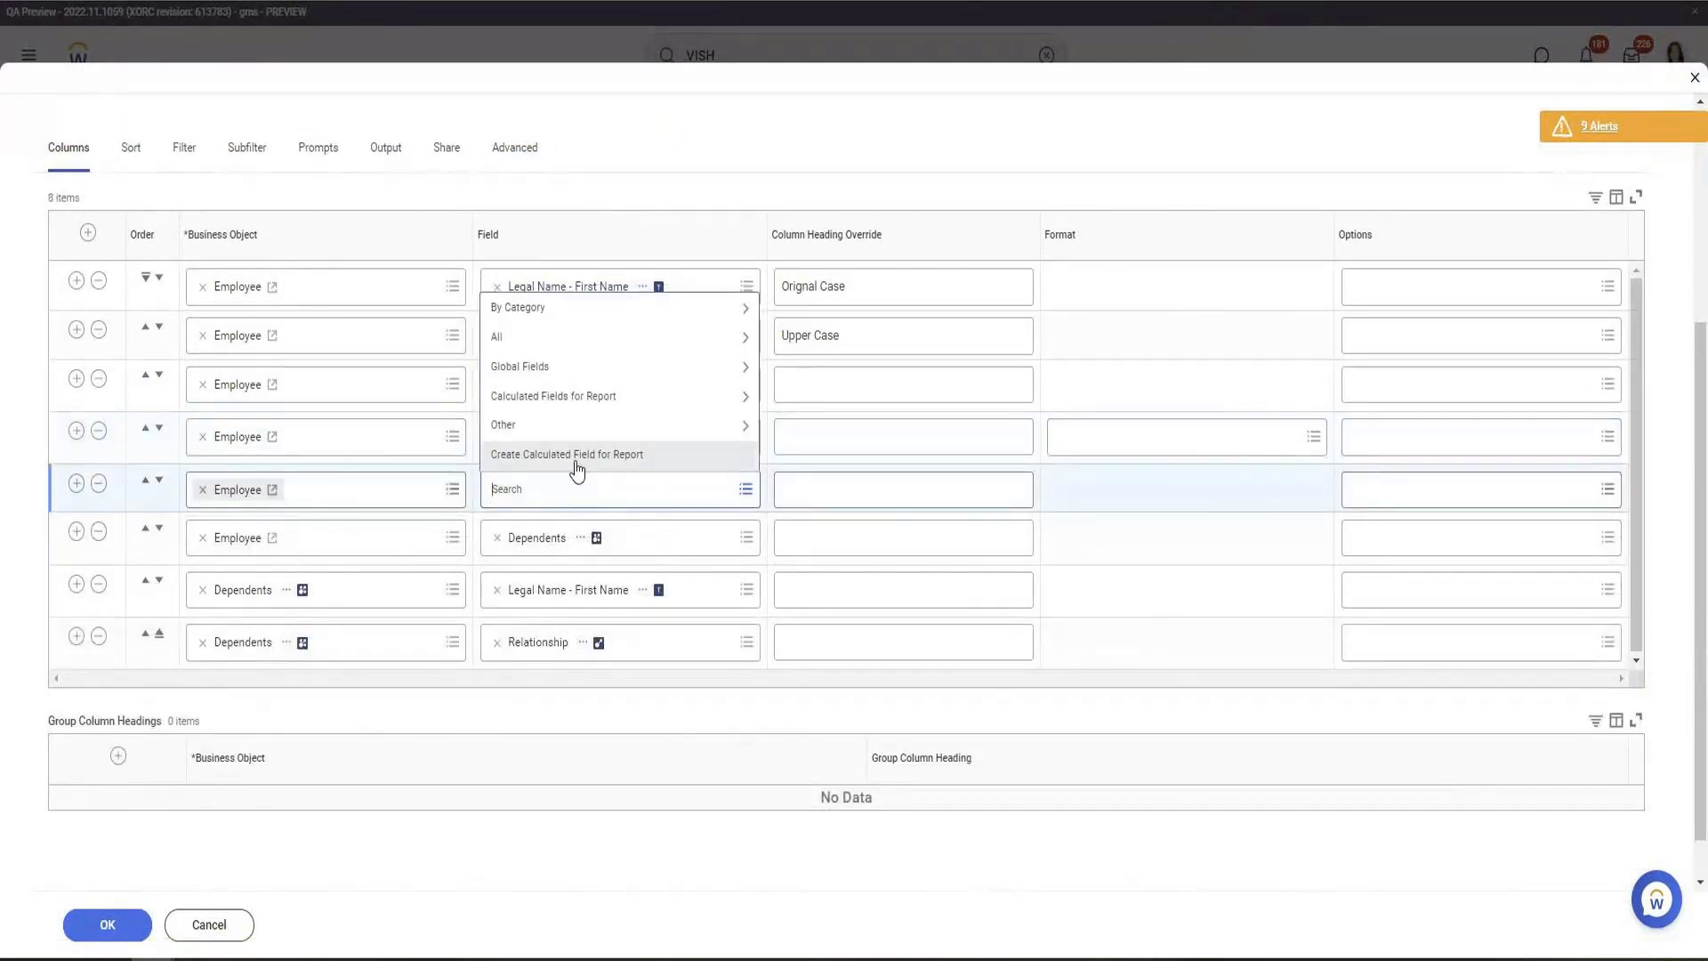
left_click(573, 458)
left_click(172, 244)
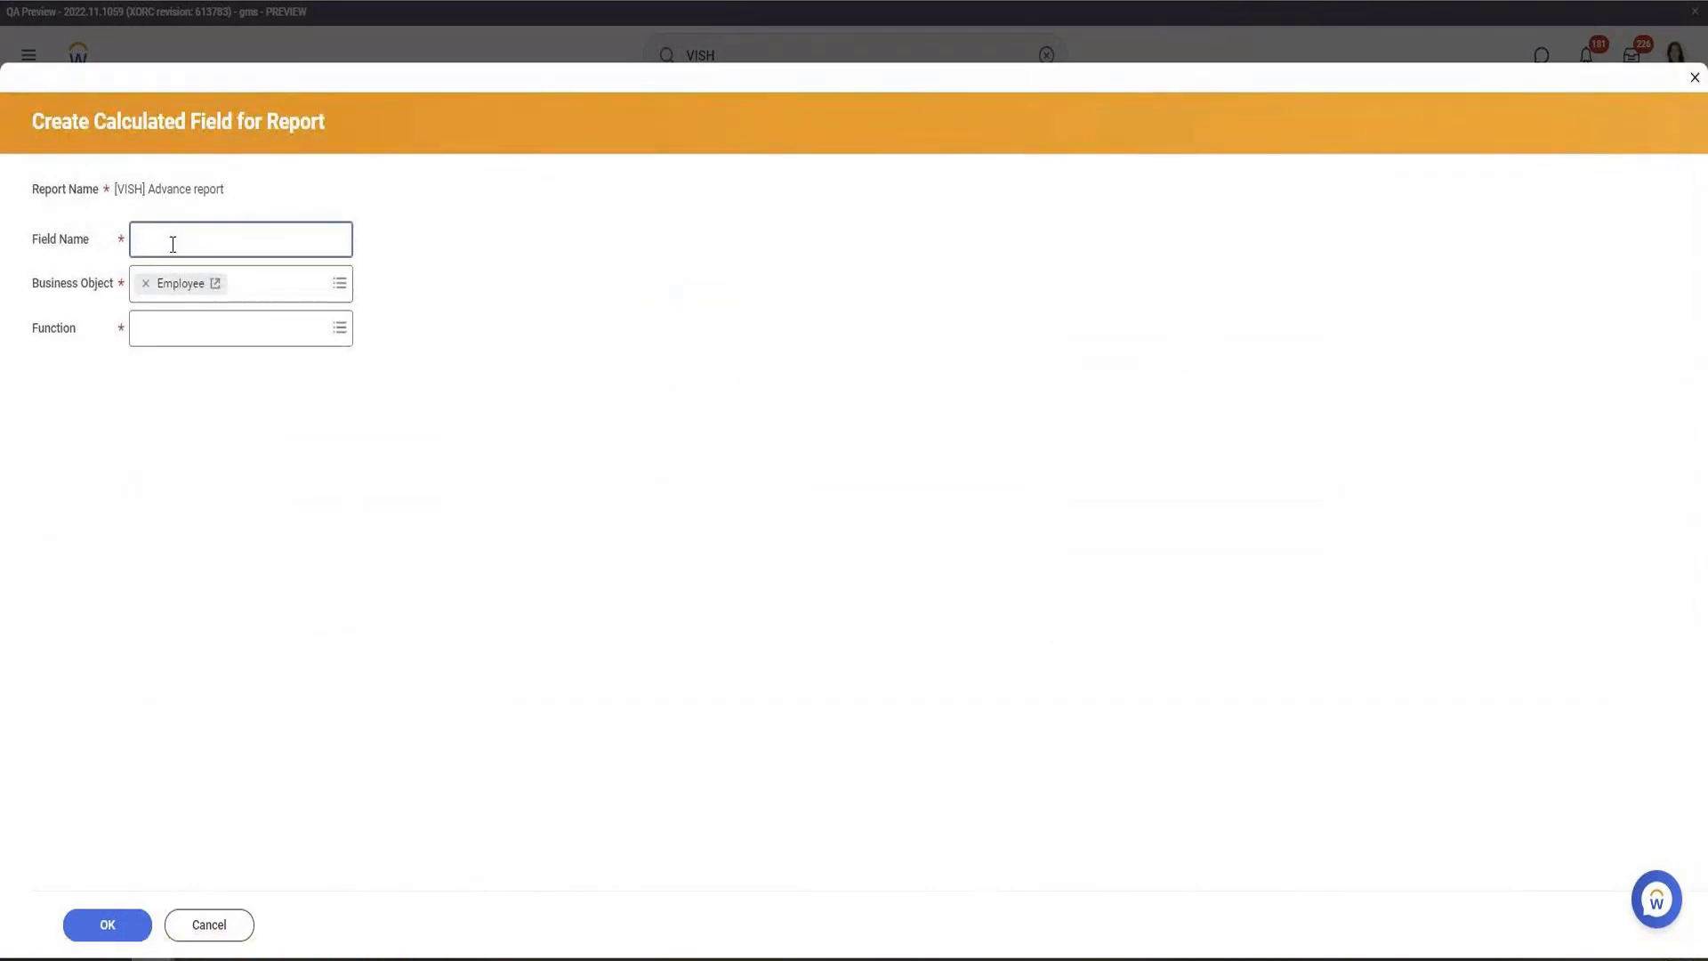
type("Dependent Is Spouse")
left_click(221, 344)
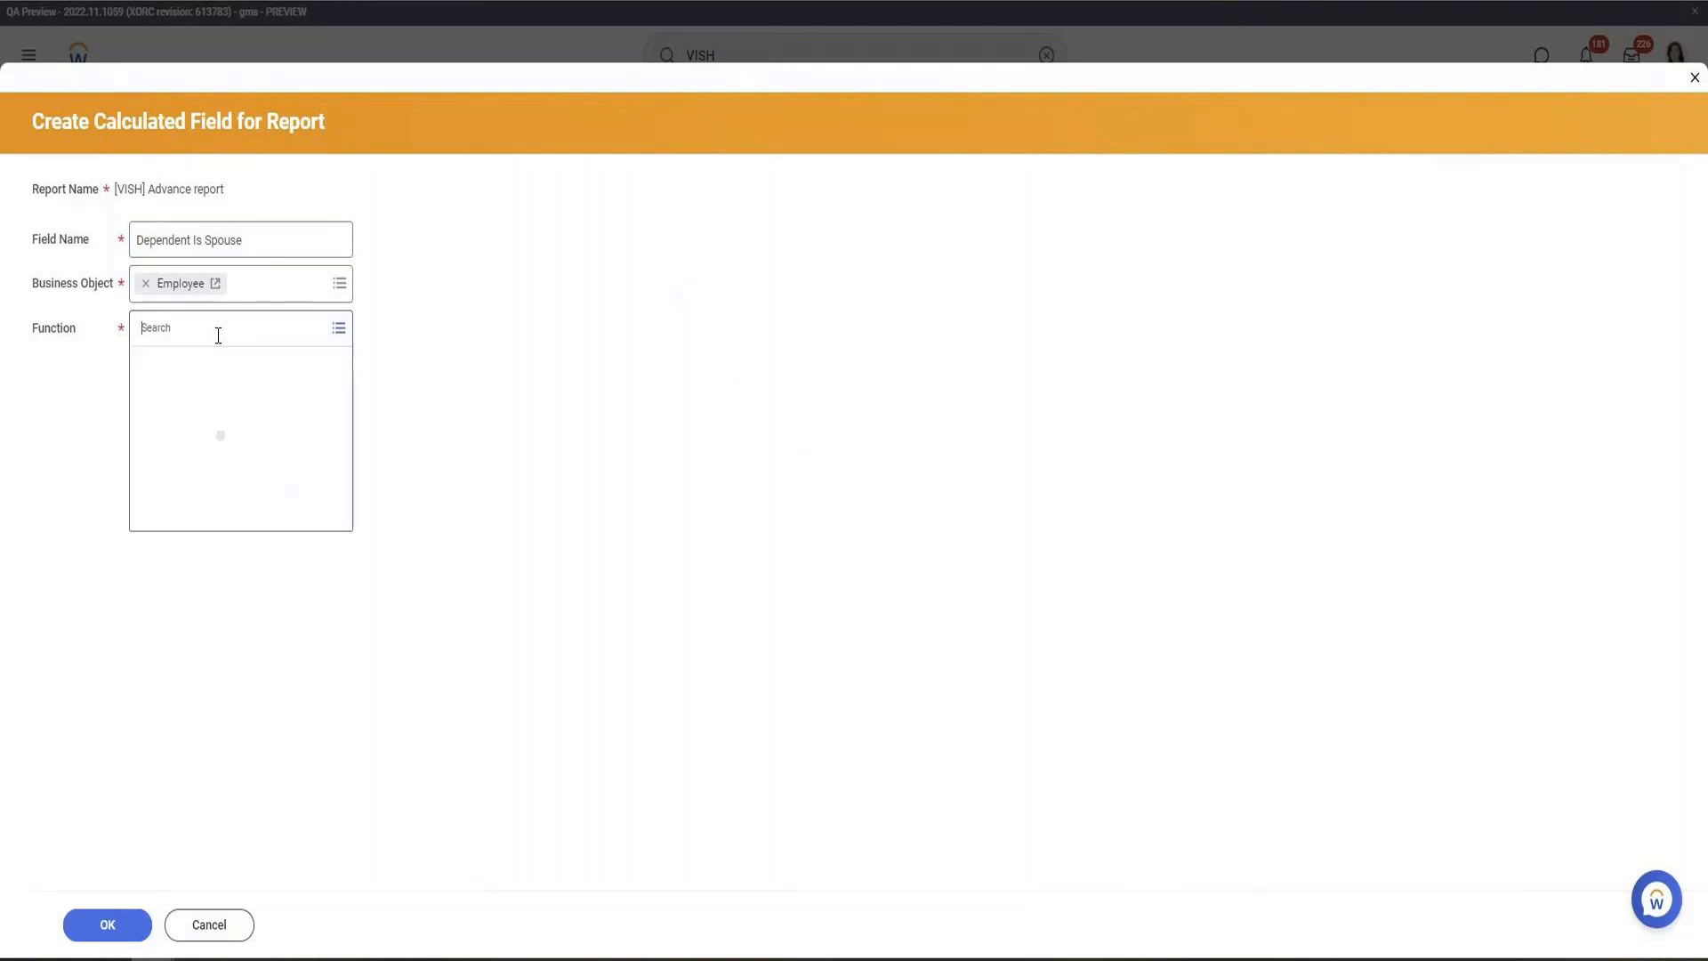
type("true")
key("Return")
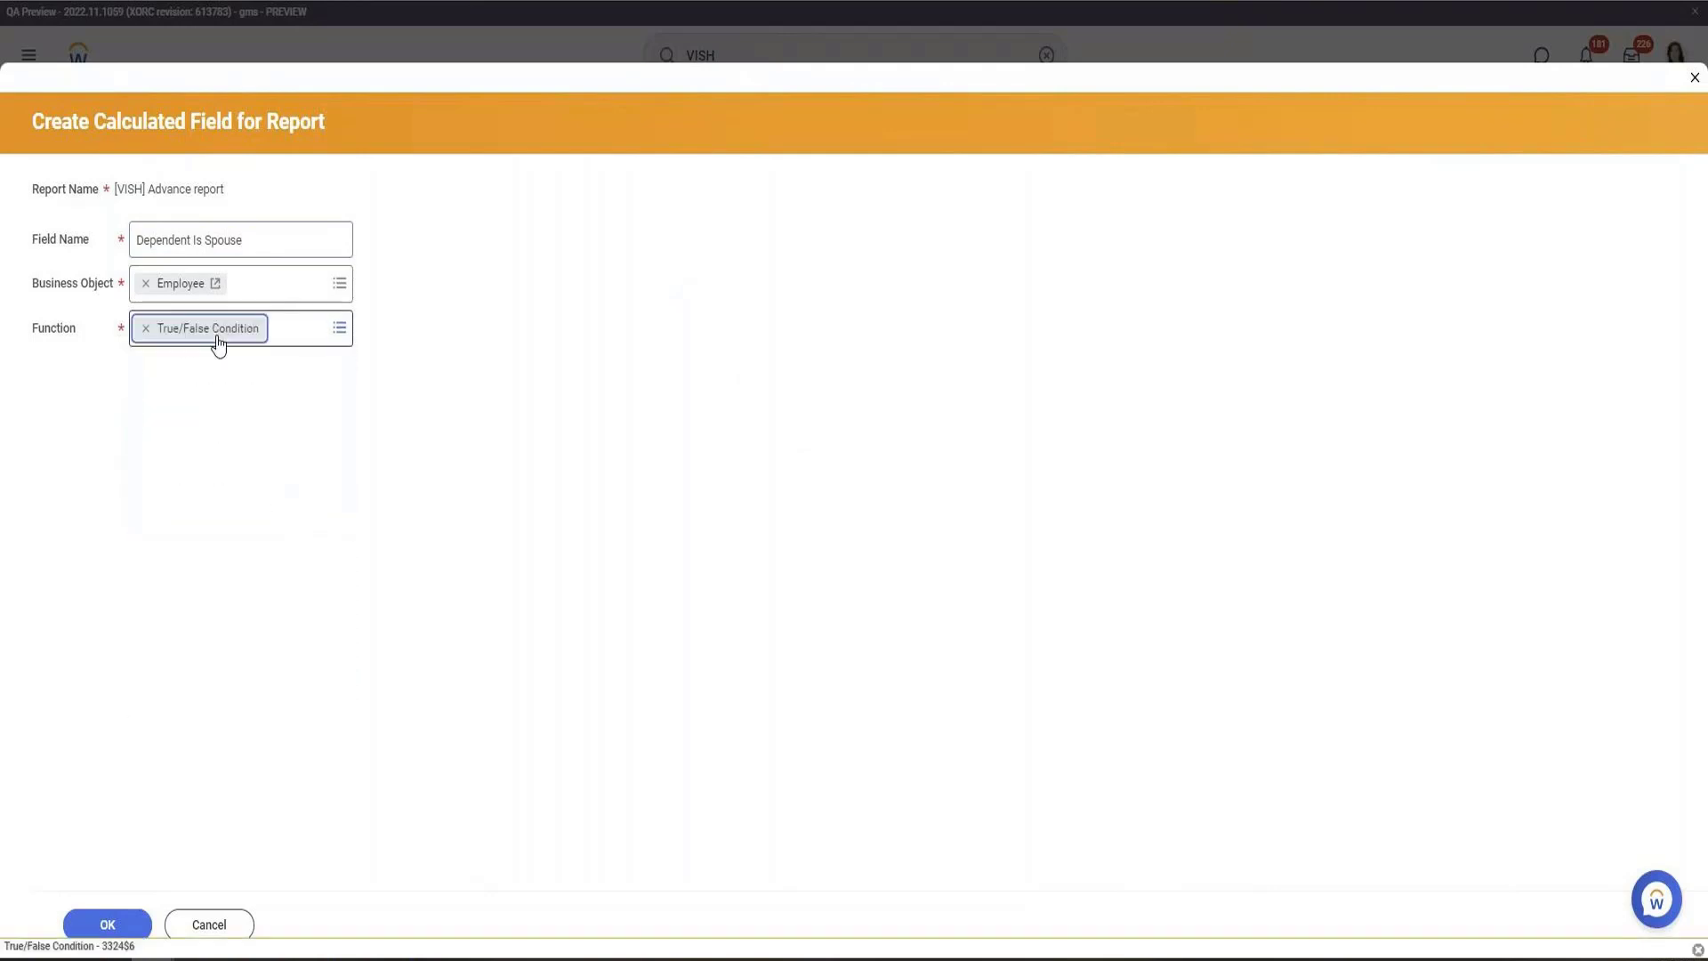
left_click(125, 934)
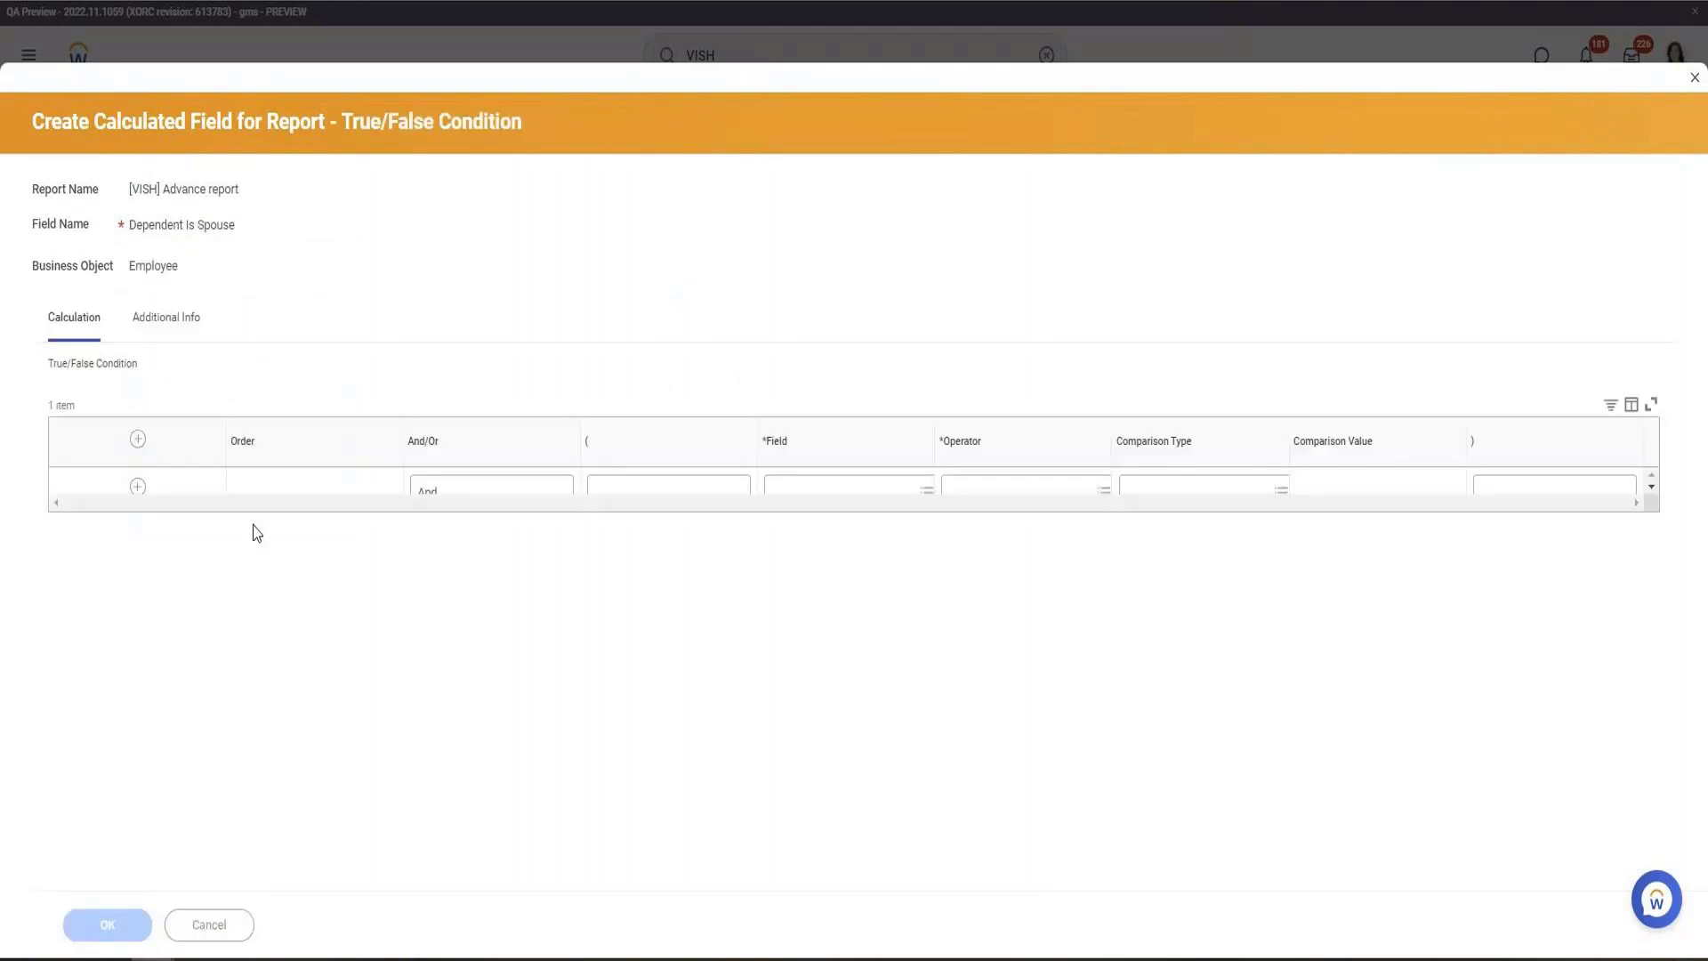
left_click(633, 498)
type("Dependent")
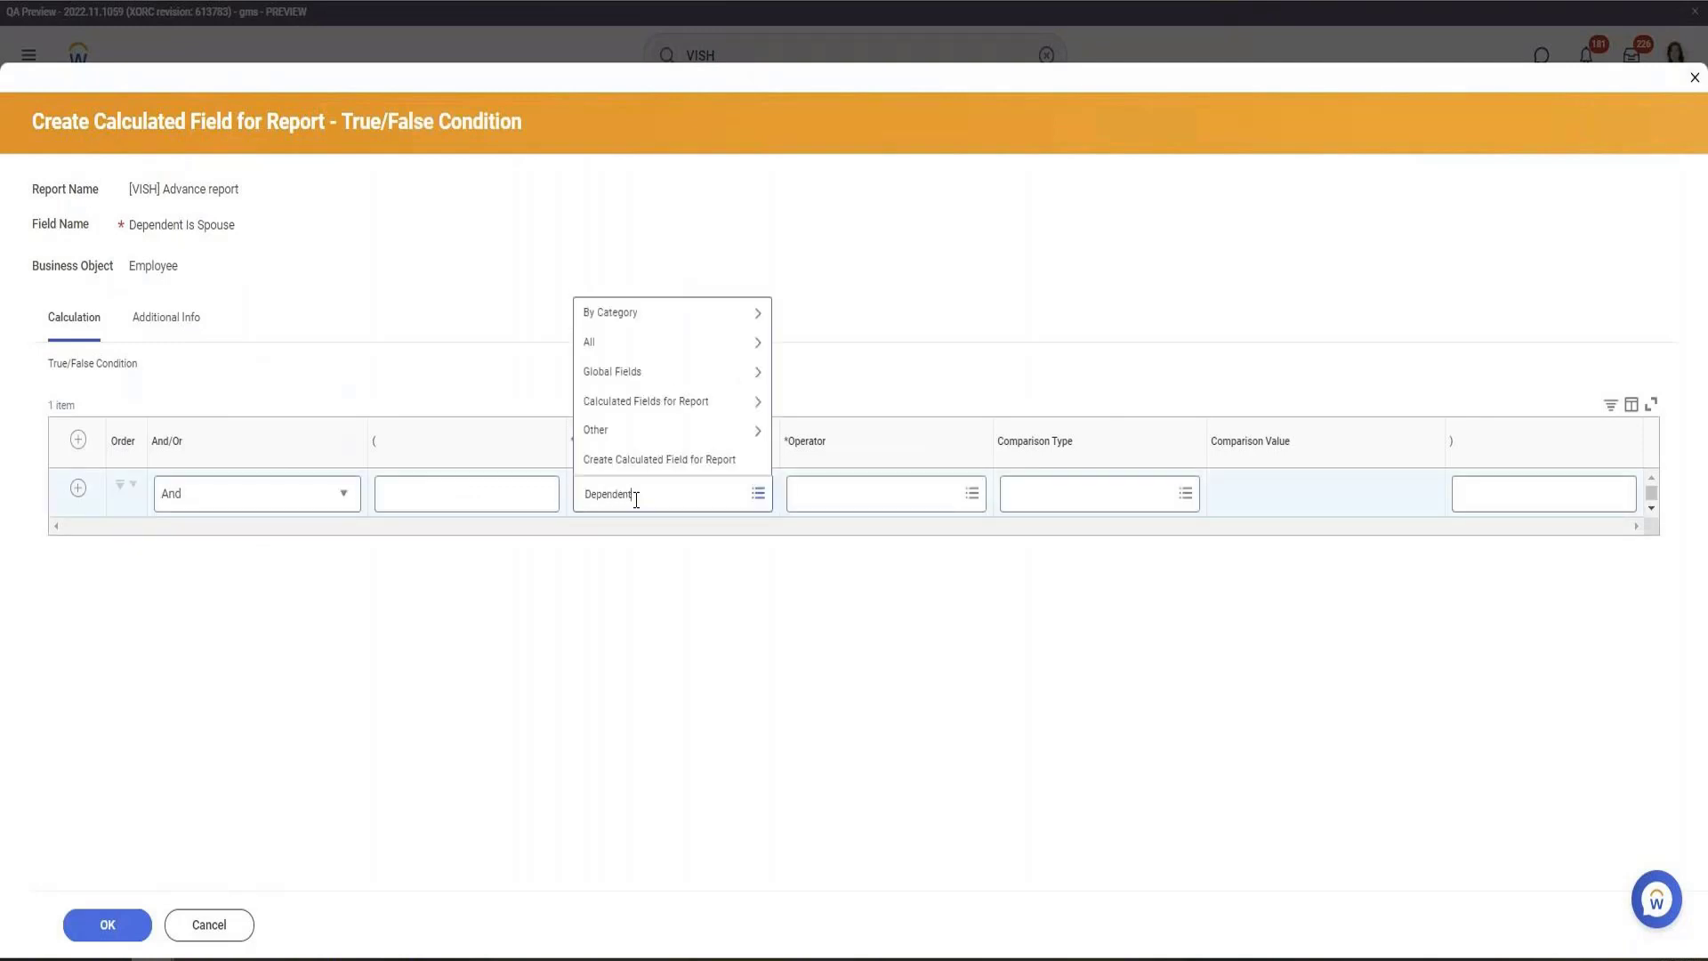
key("Return")
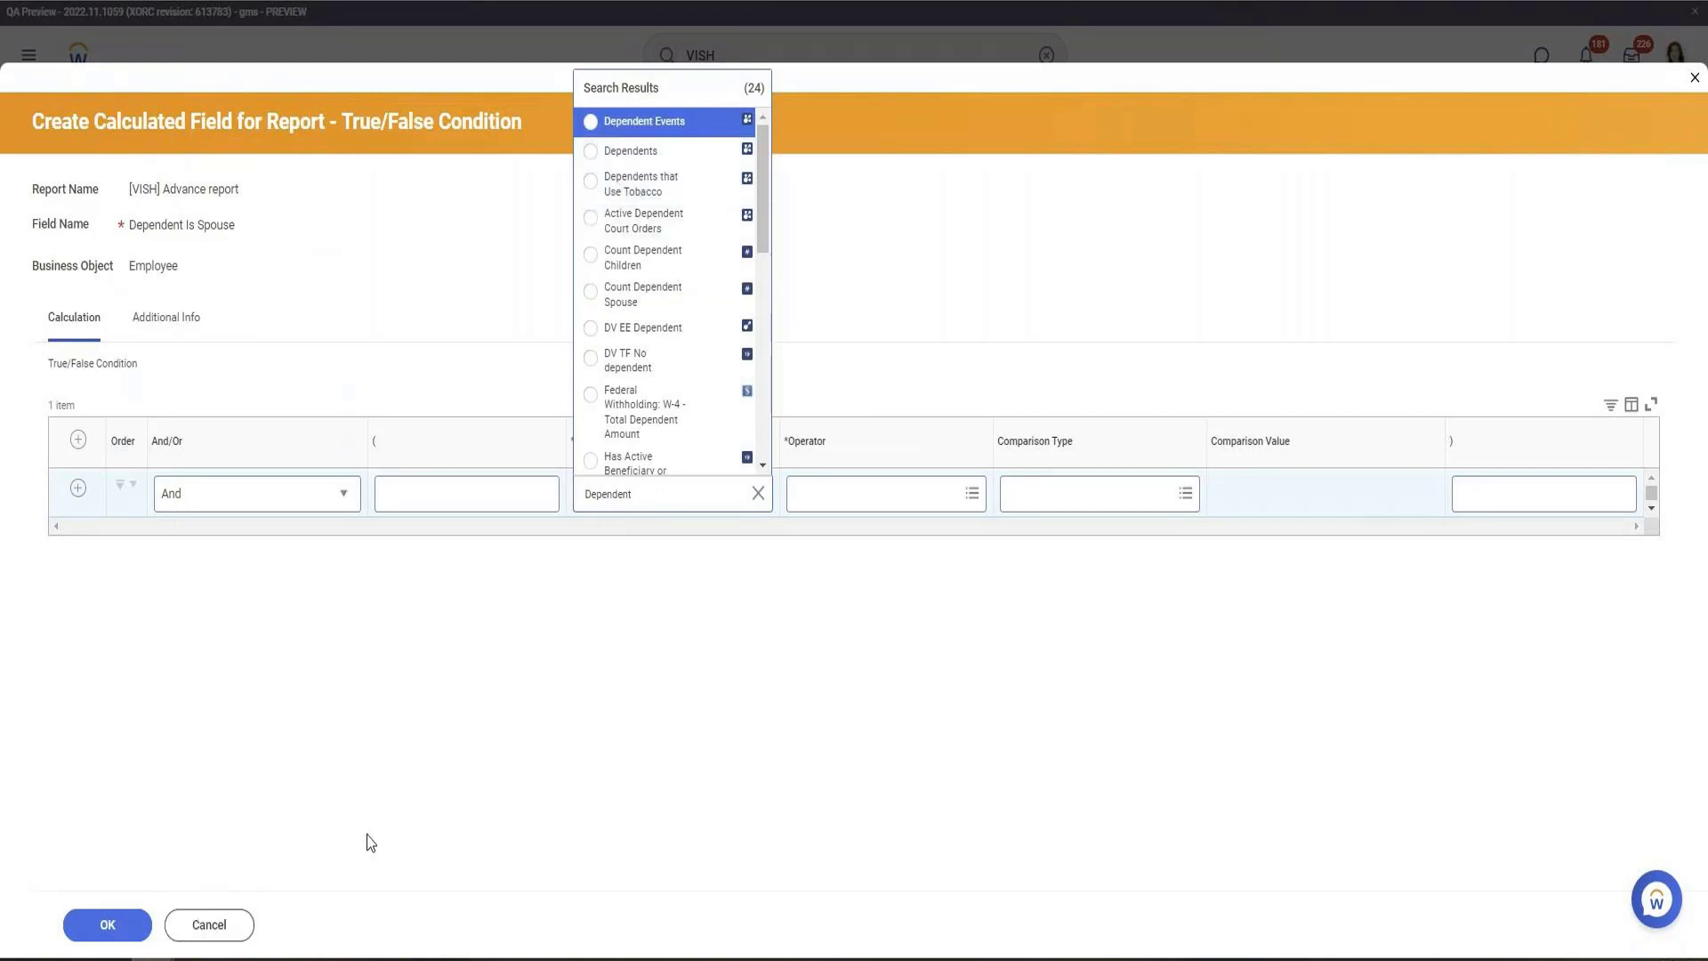
left_click(209, 924)
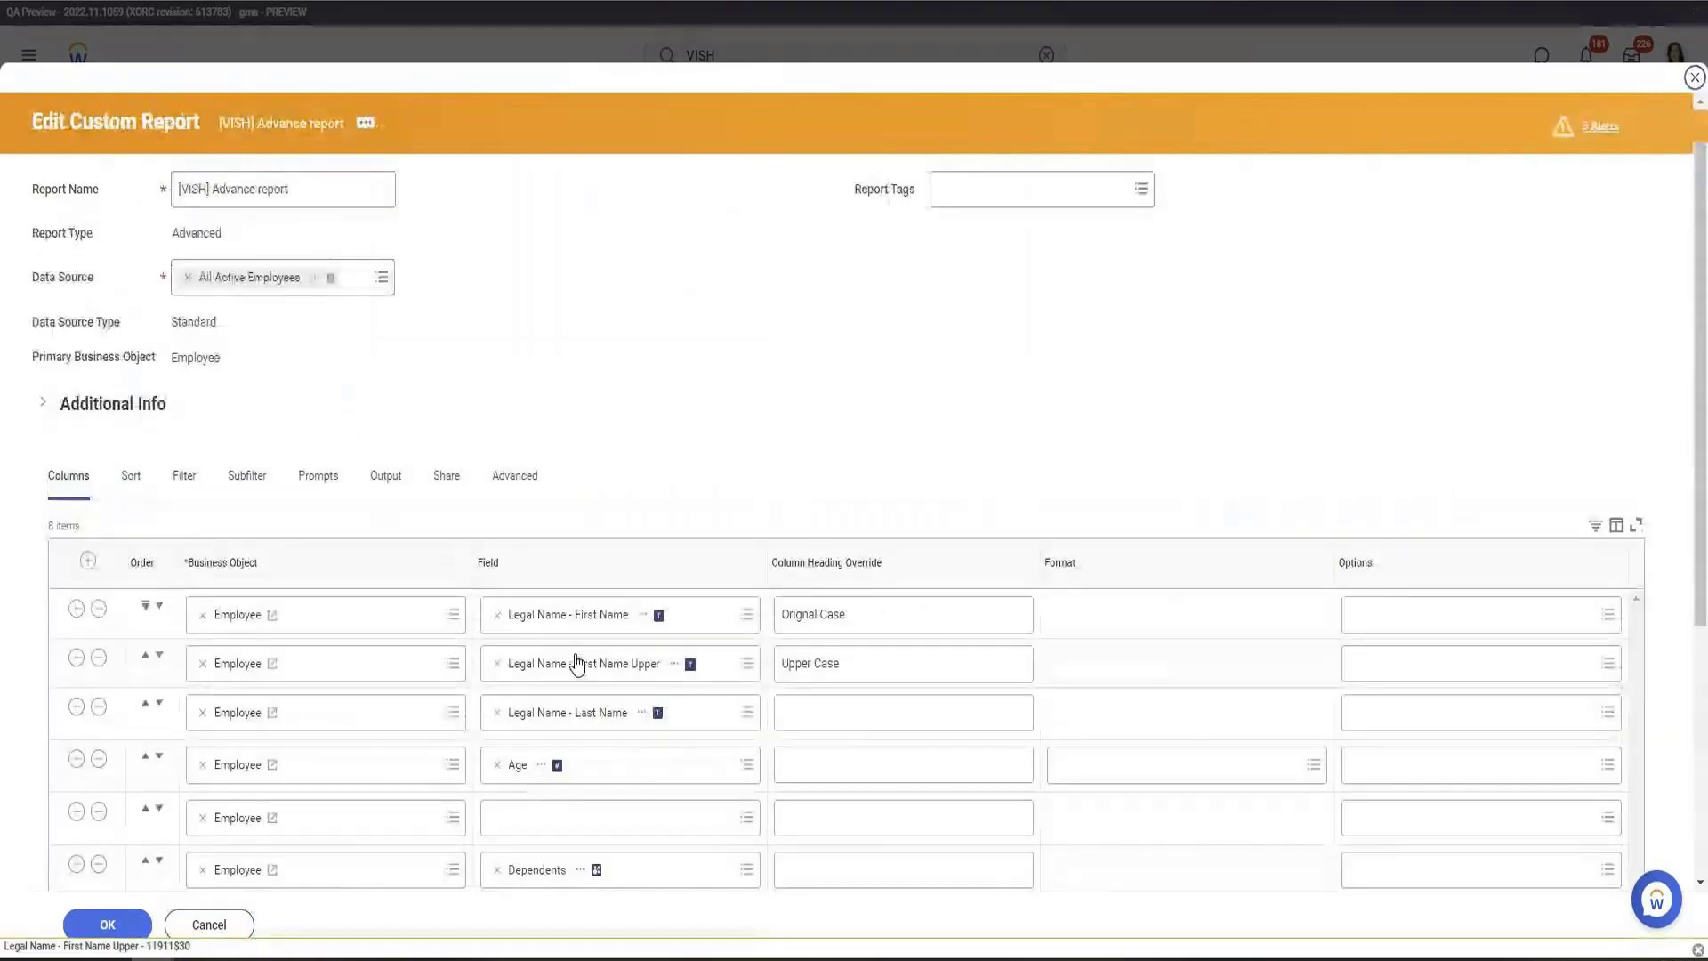
Start a new report calculated field for the blank Employee column below Age and name it Spouse Dependent
scroll(578, 658, "down", 4)
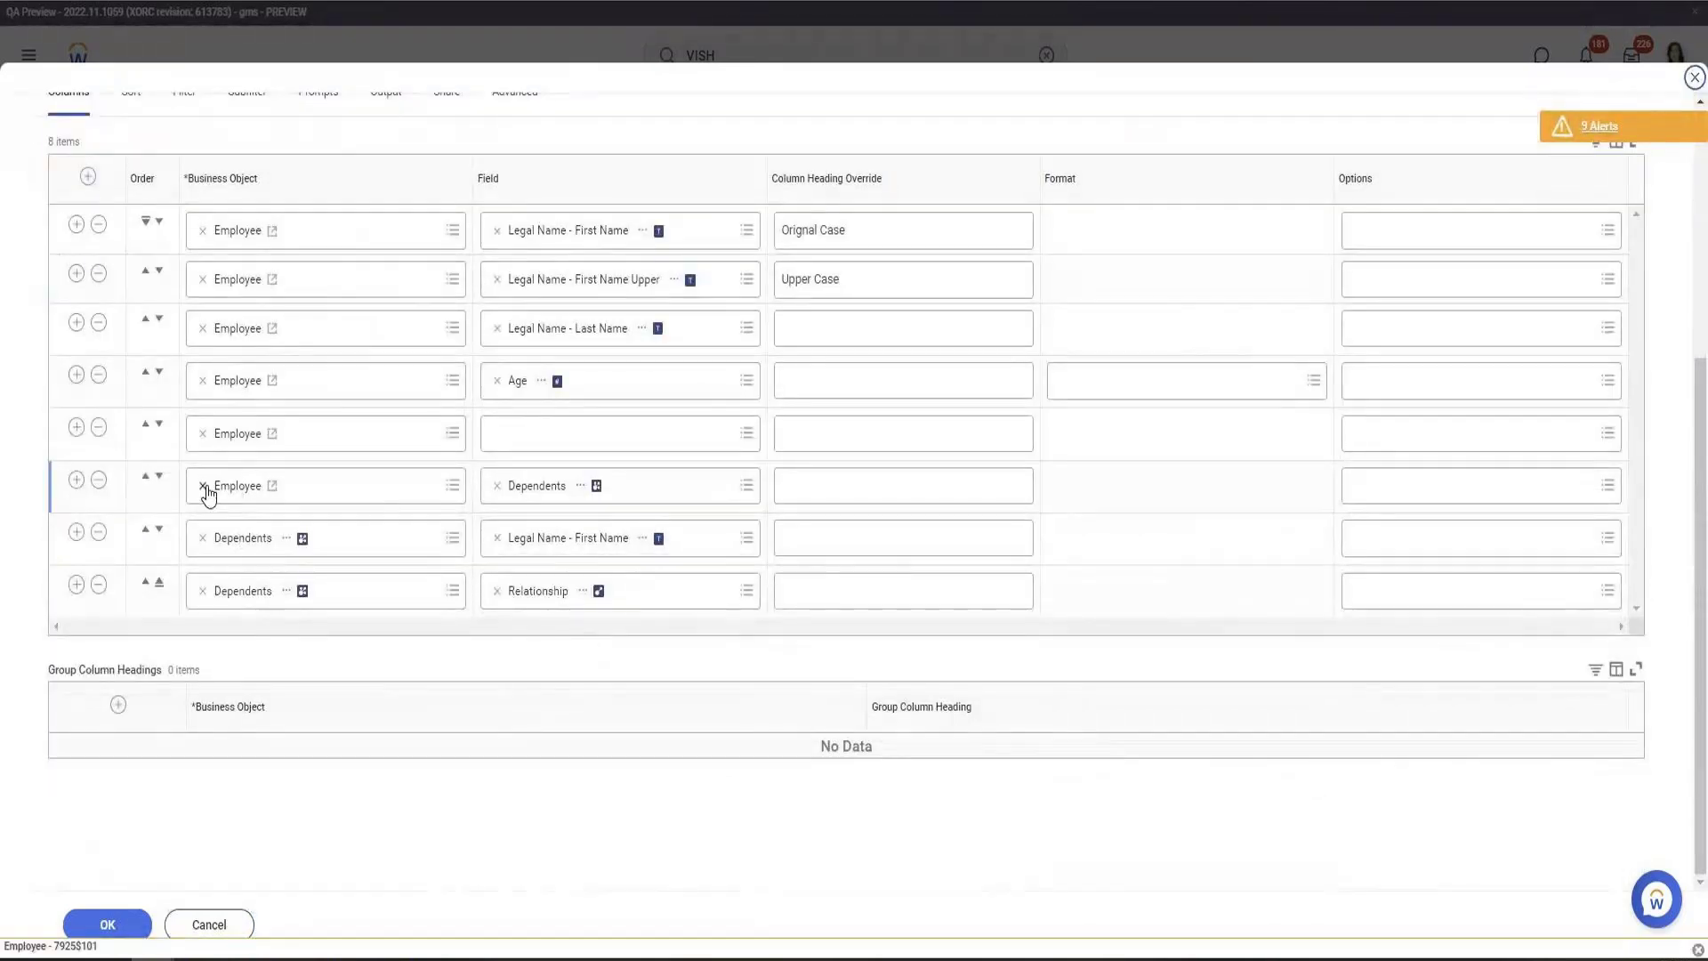
left_click(576, 435)
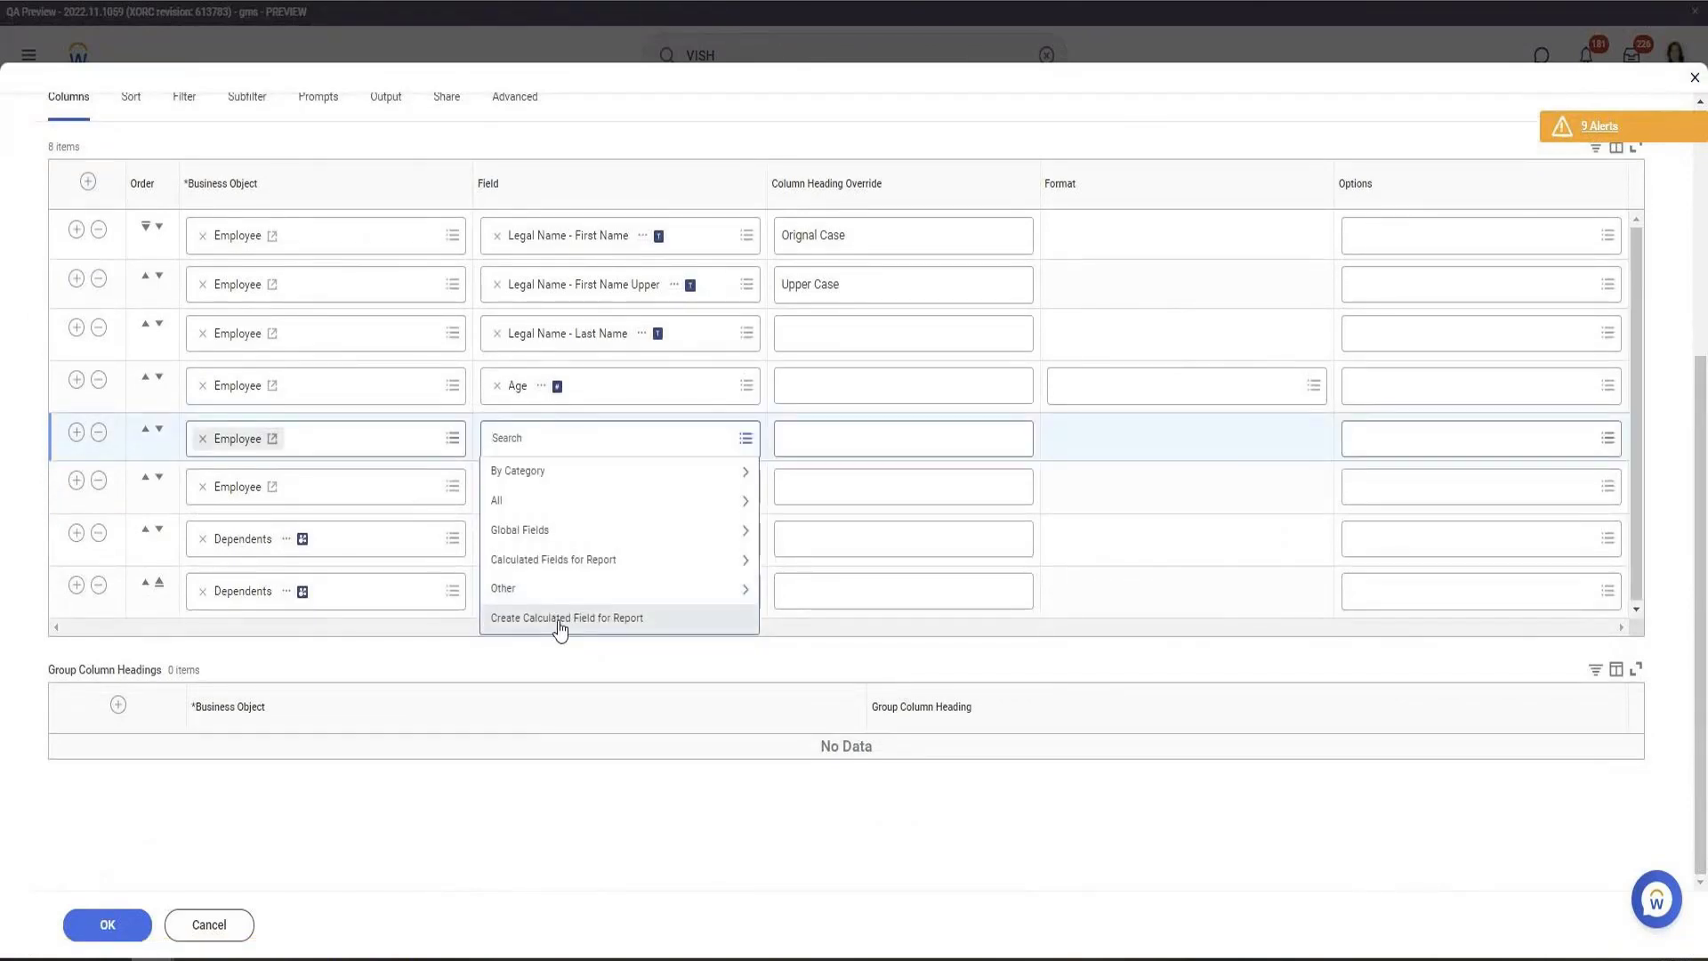
left_click(559, 618)
left_click(272, 241)
type("D")
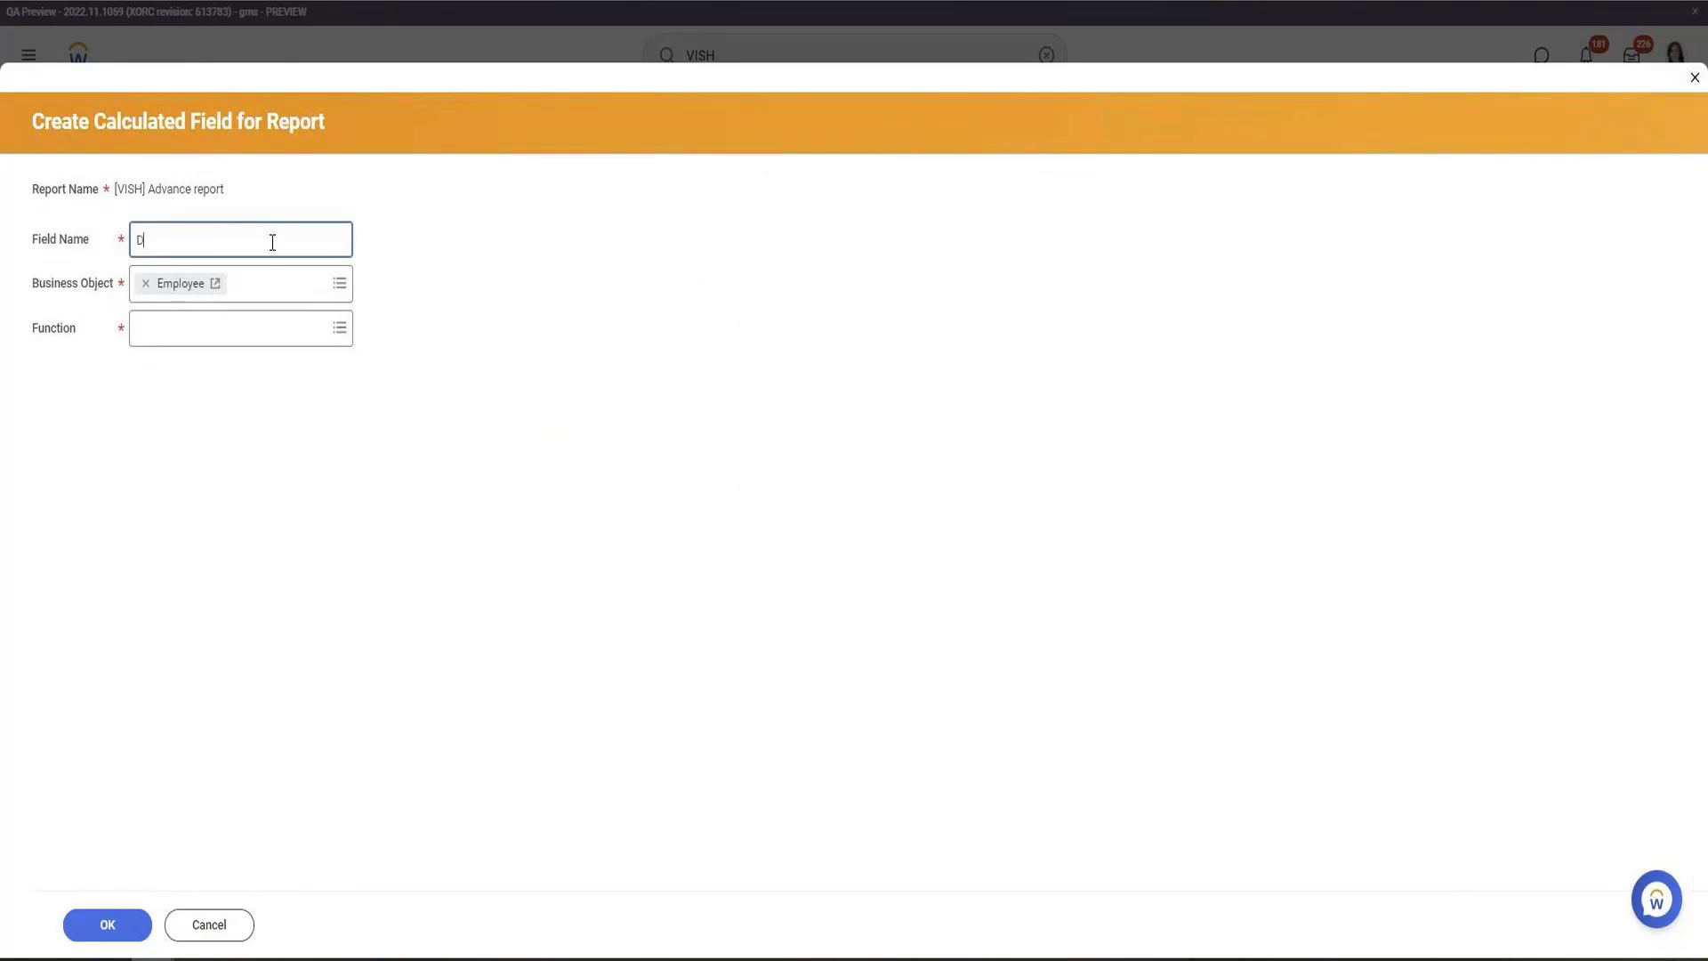
type("ependnts")
key("ctrl+a")
type("Sposuse")
key("BackSpace")
key("BackSpace")
key("BackSpace")
key("BackSpace")
type("ouse Dependent")
right_click(162, 240)
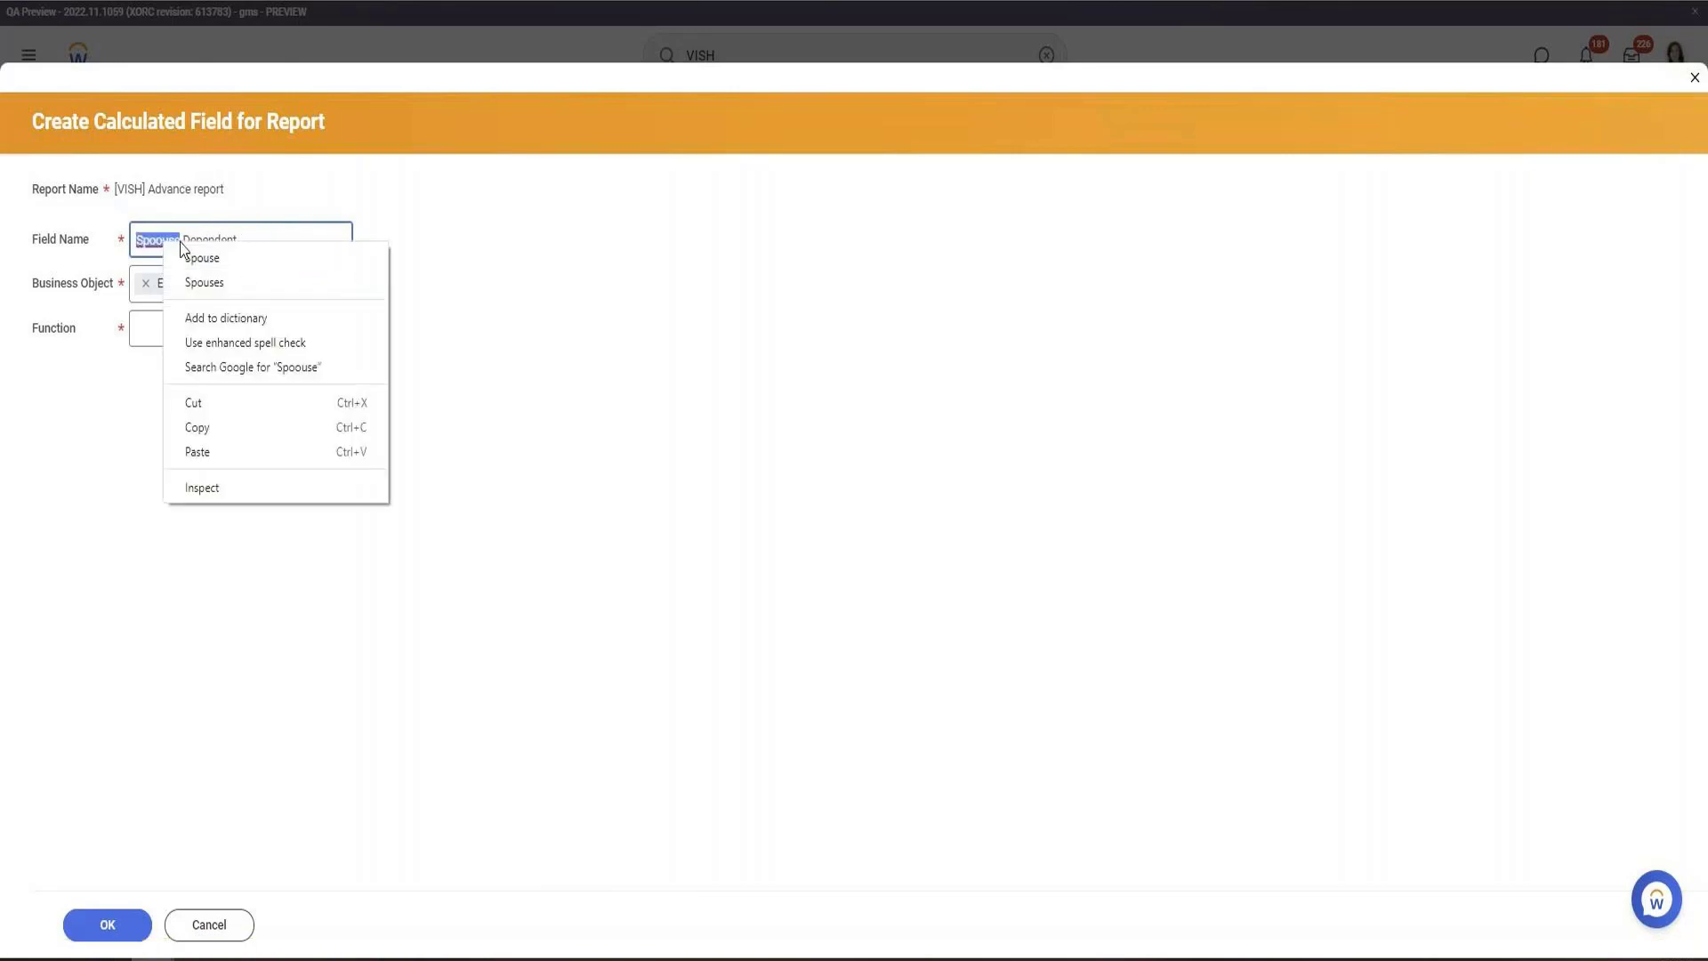
left_click(190, 255)
Assign the Lookup Related Value function, extend the field name to Spouse Dependent LRV, and confirm the new field
left_click(198, 325)
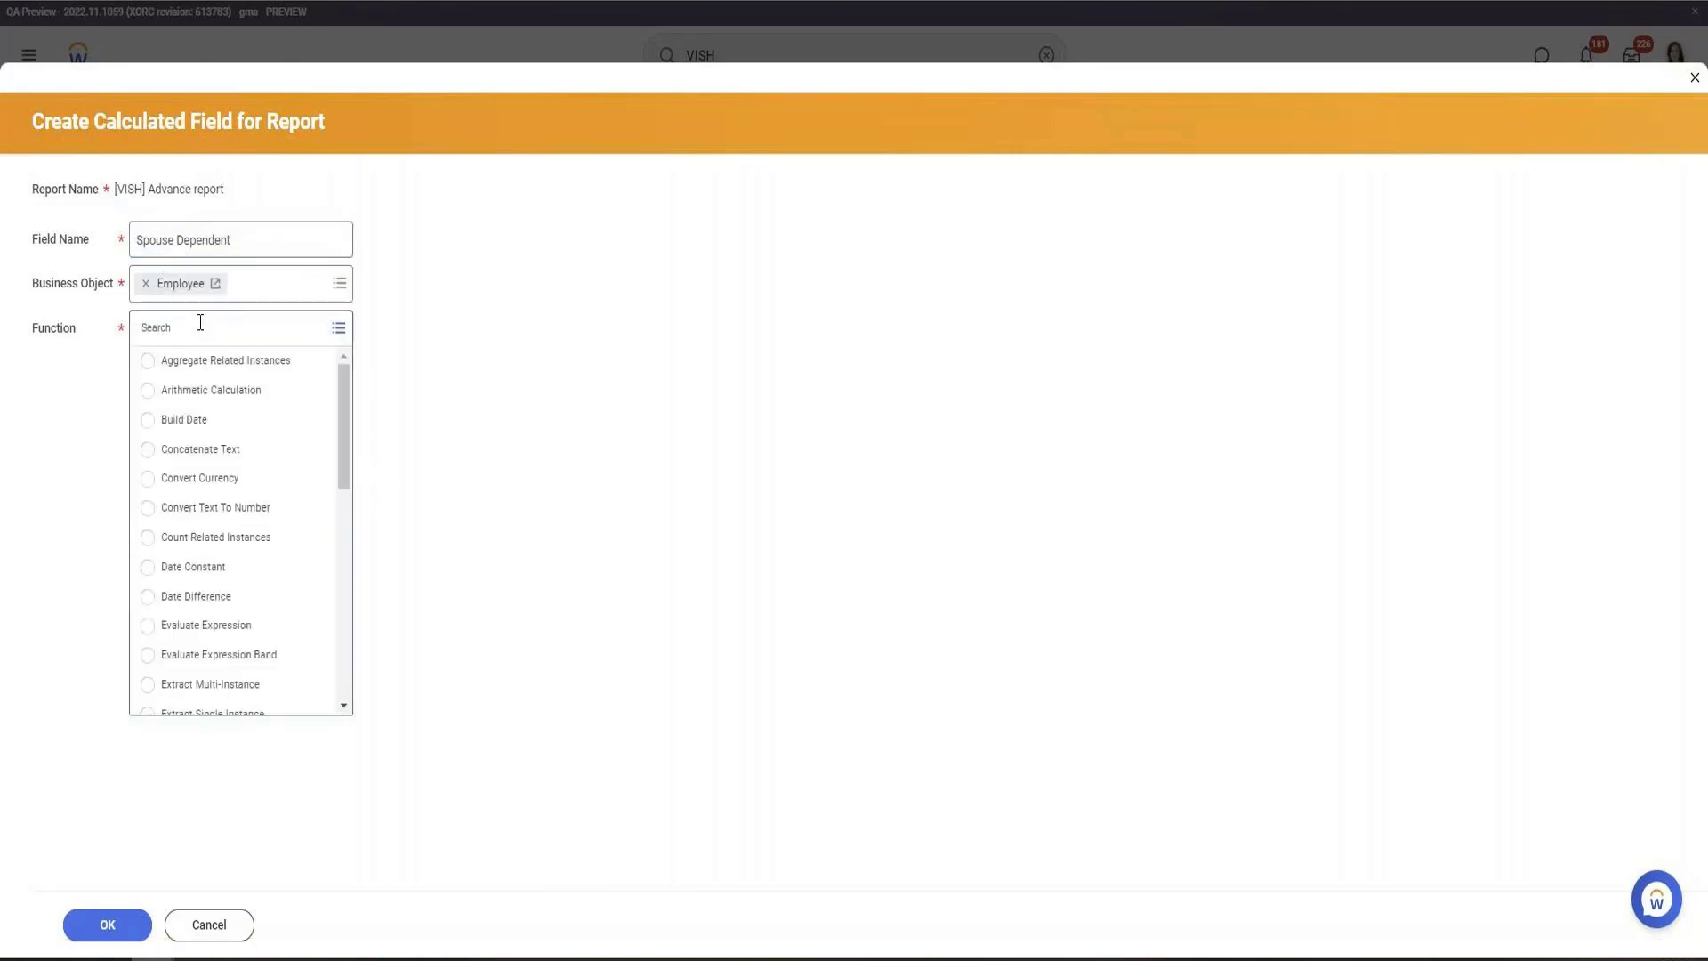
type("look")
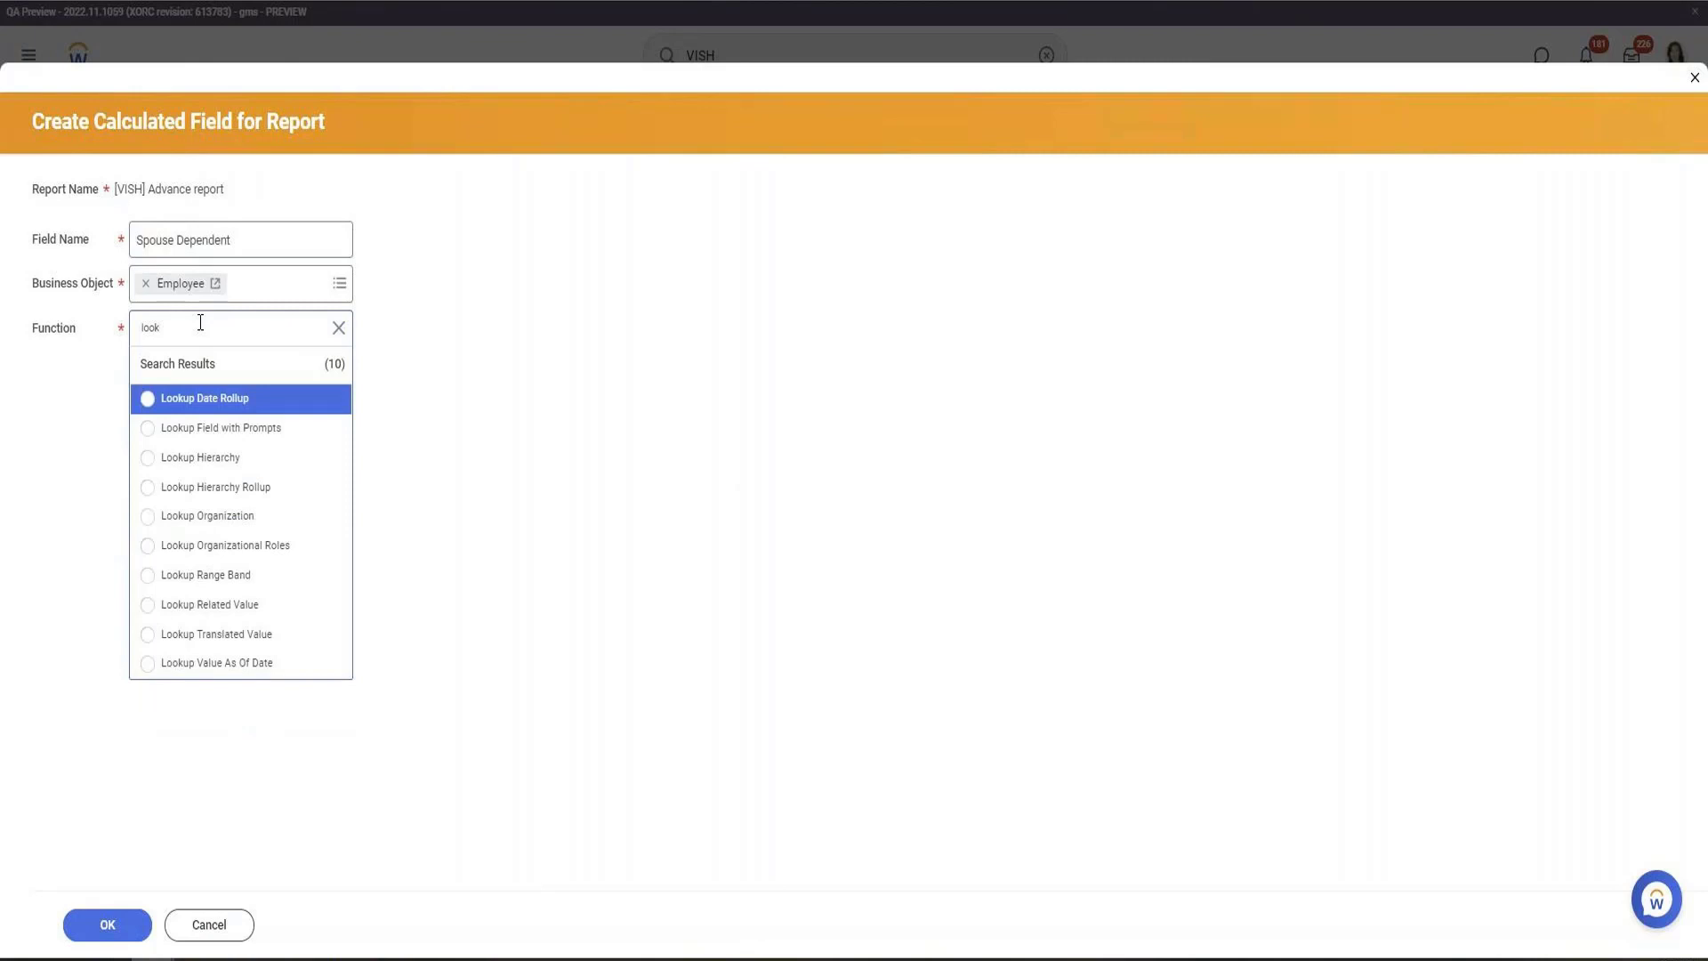
left_click(250, 613)
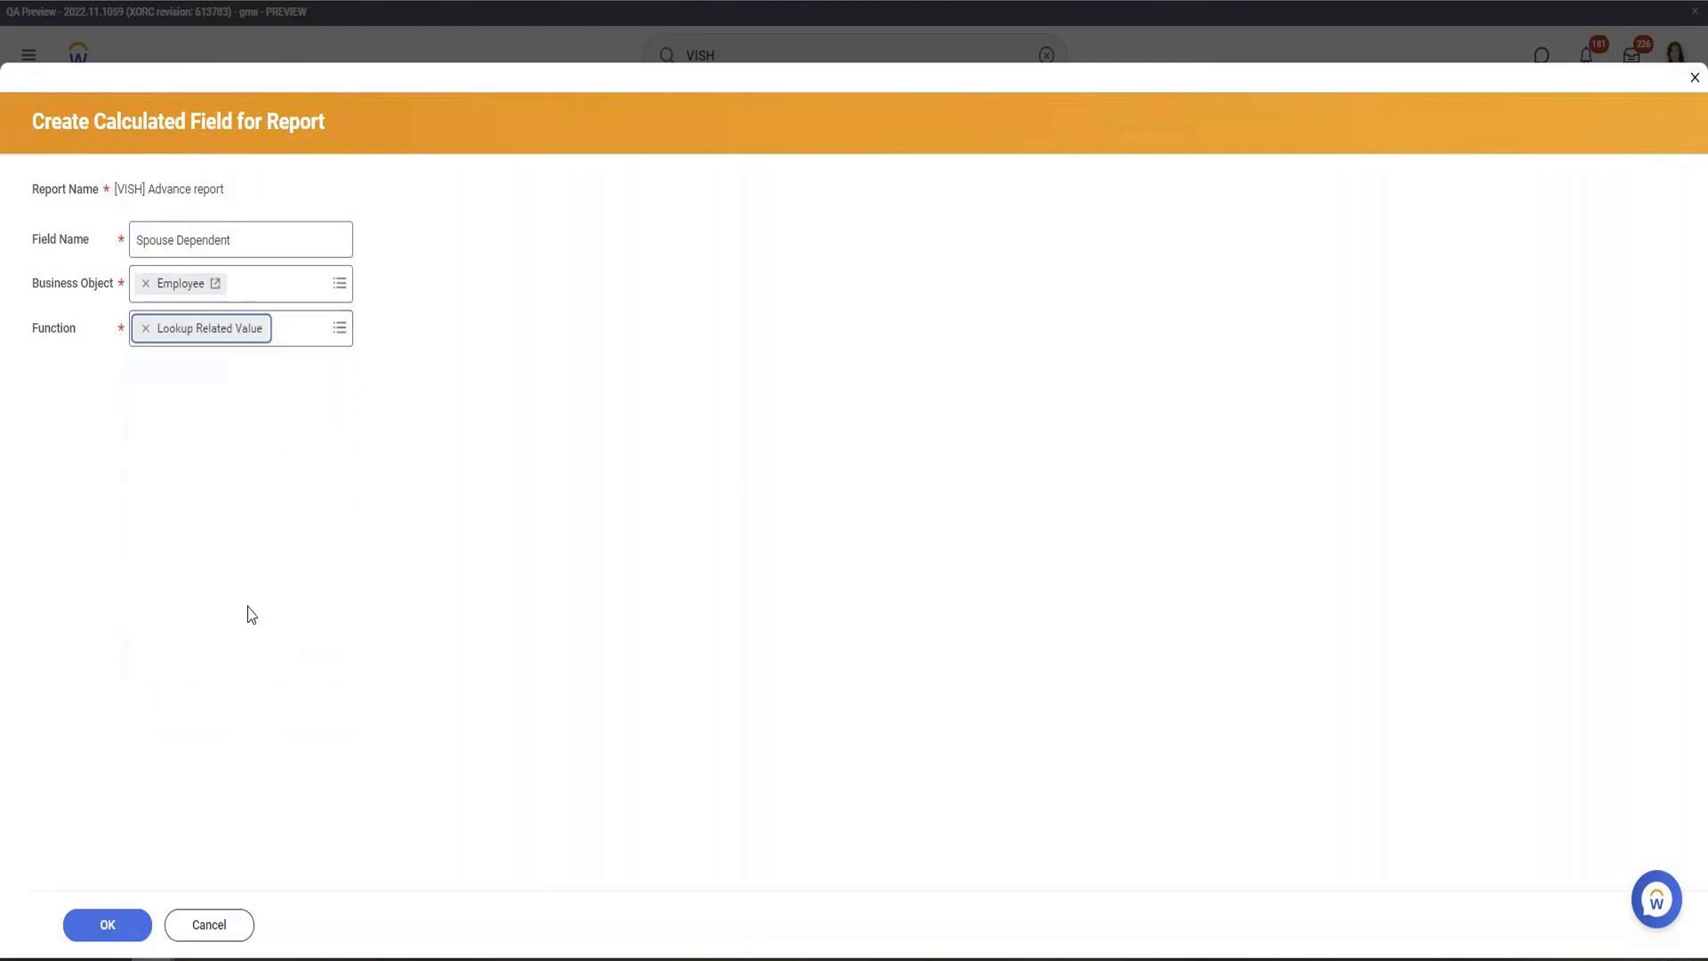
left_click(275, 242)
type("LR")
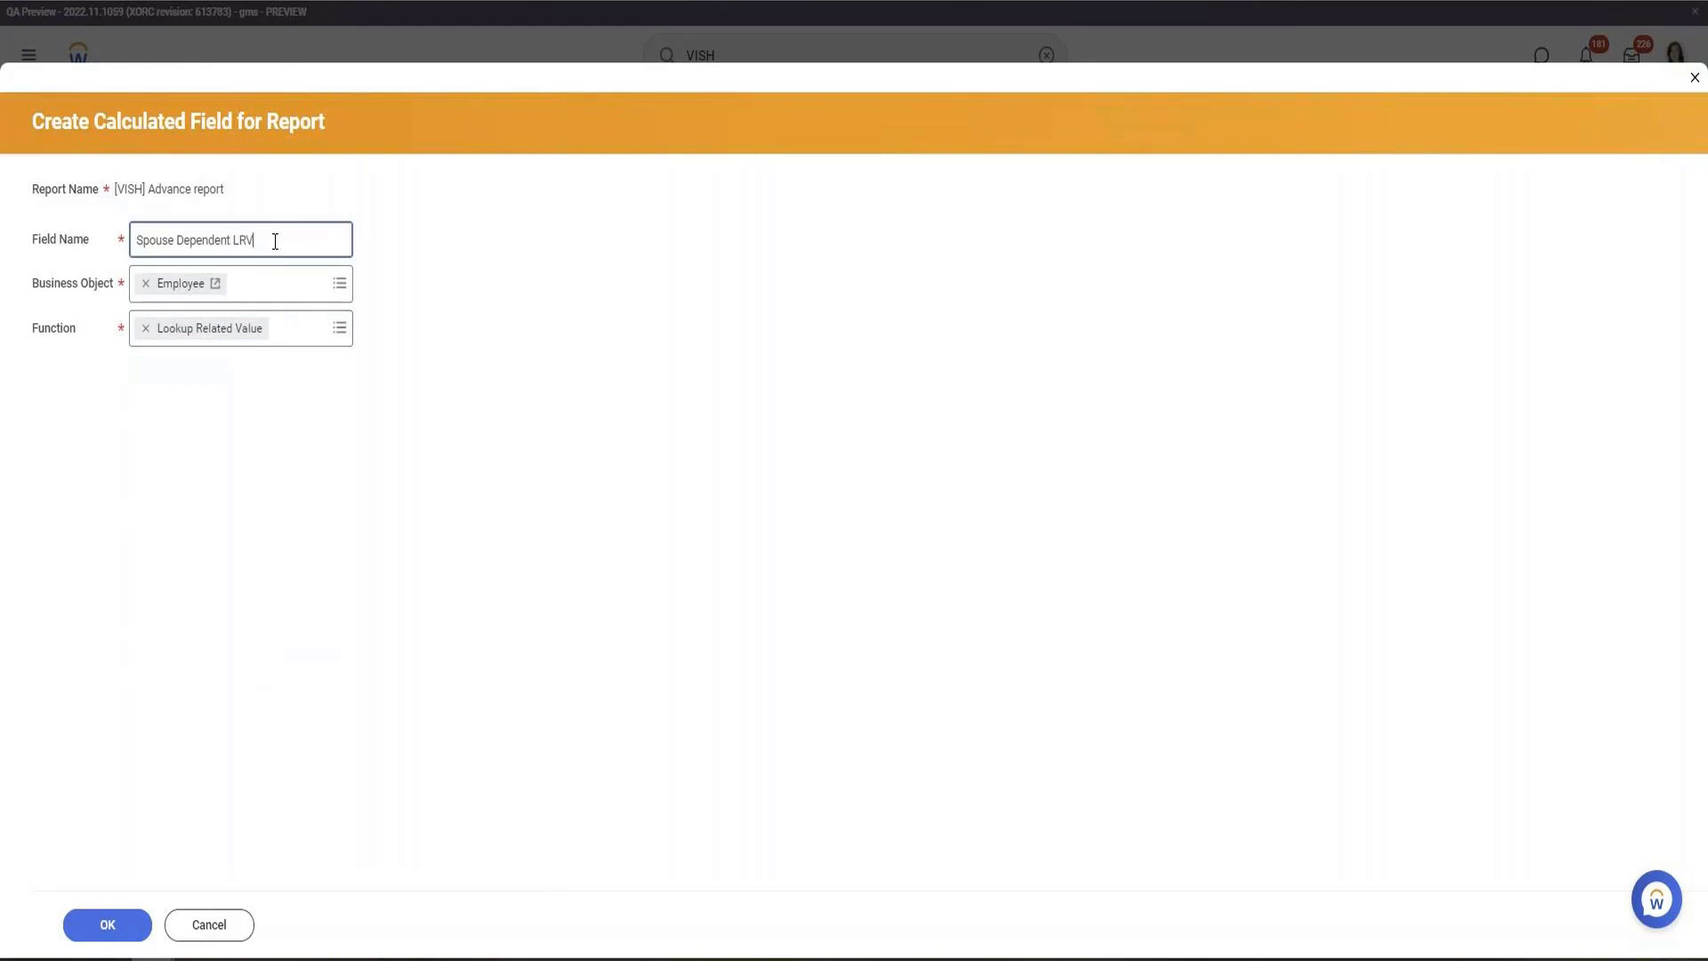
type("V")
left_click(108, 925)
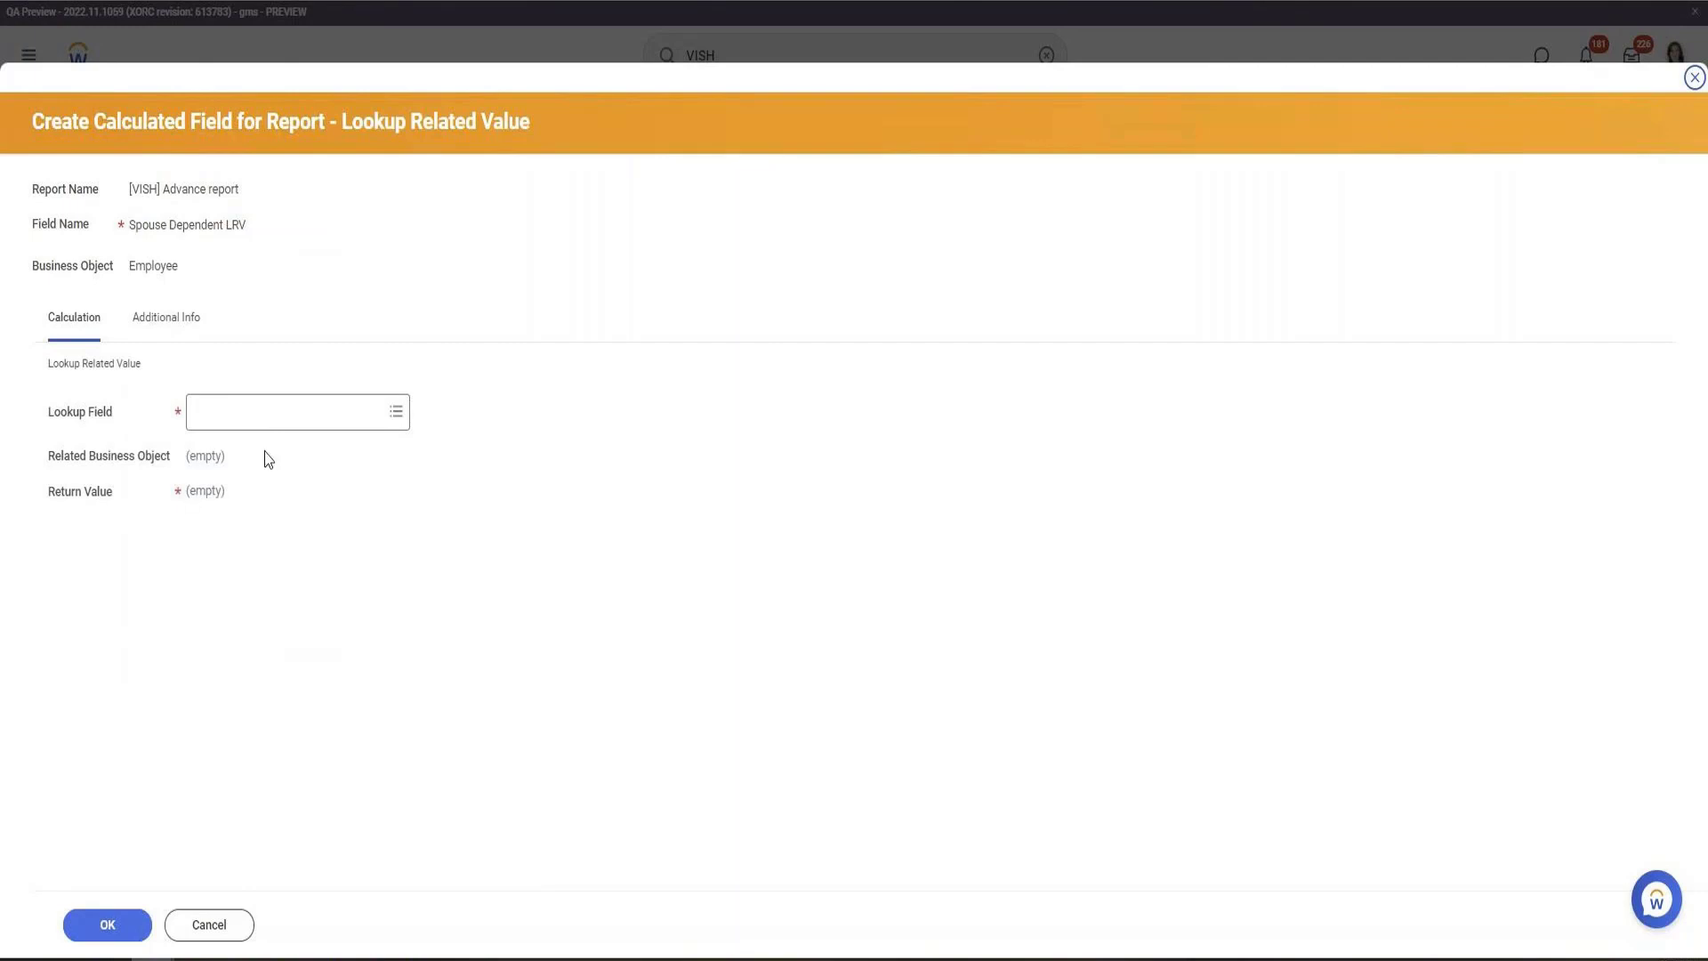
Search the available lookup fields for Depend
left_click(282, 422)
type("Dep")
type("endnt")
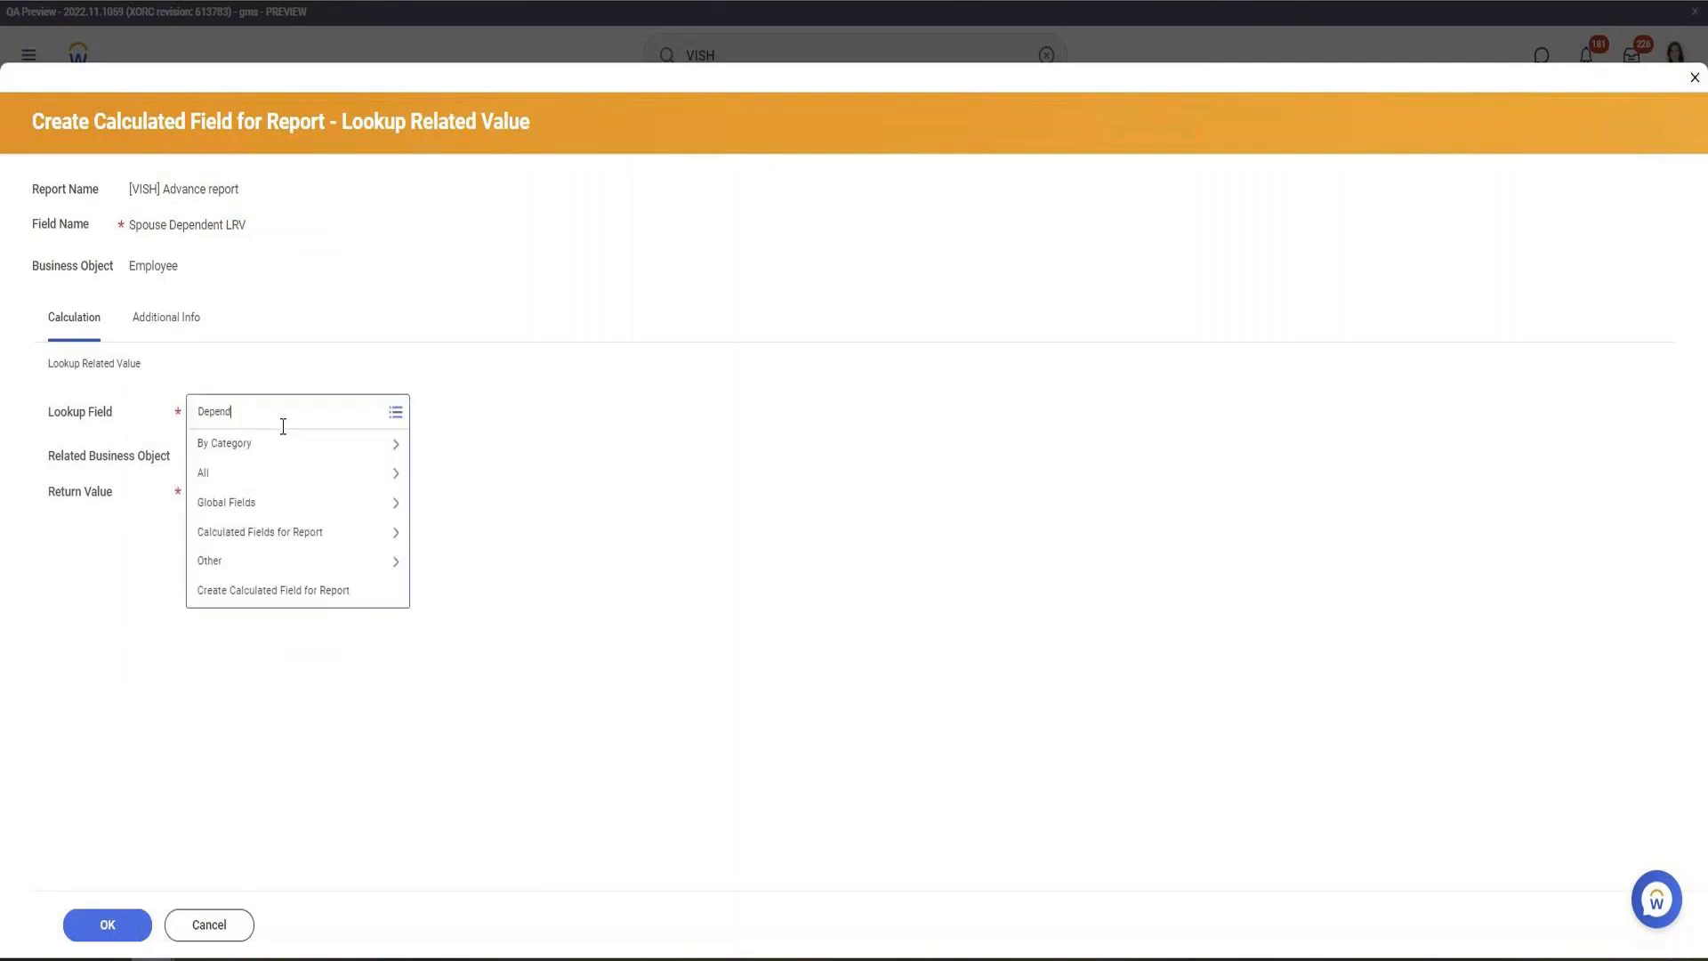
key("Return")
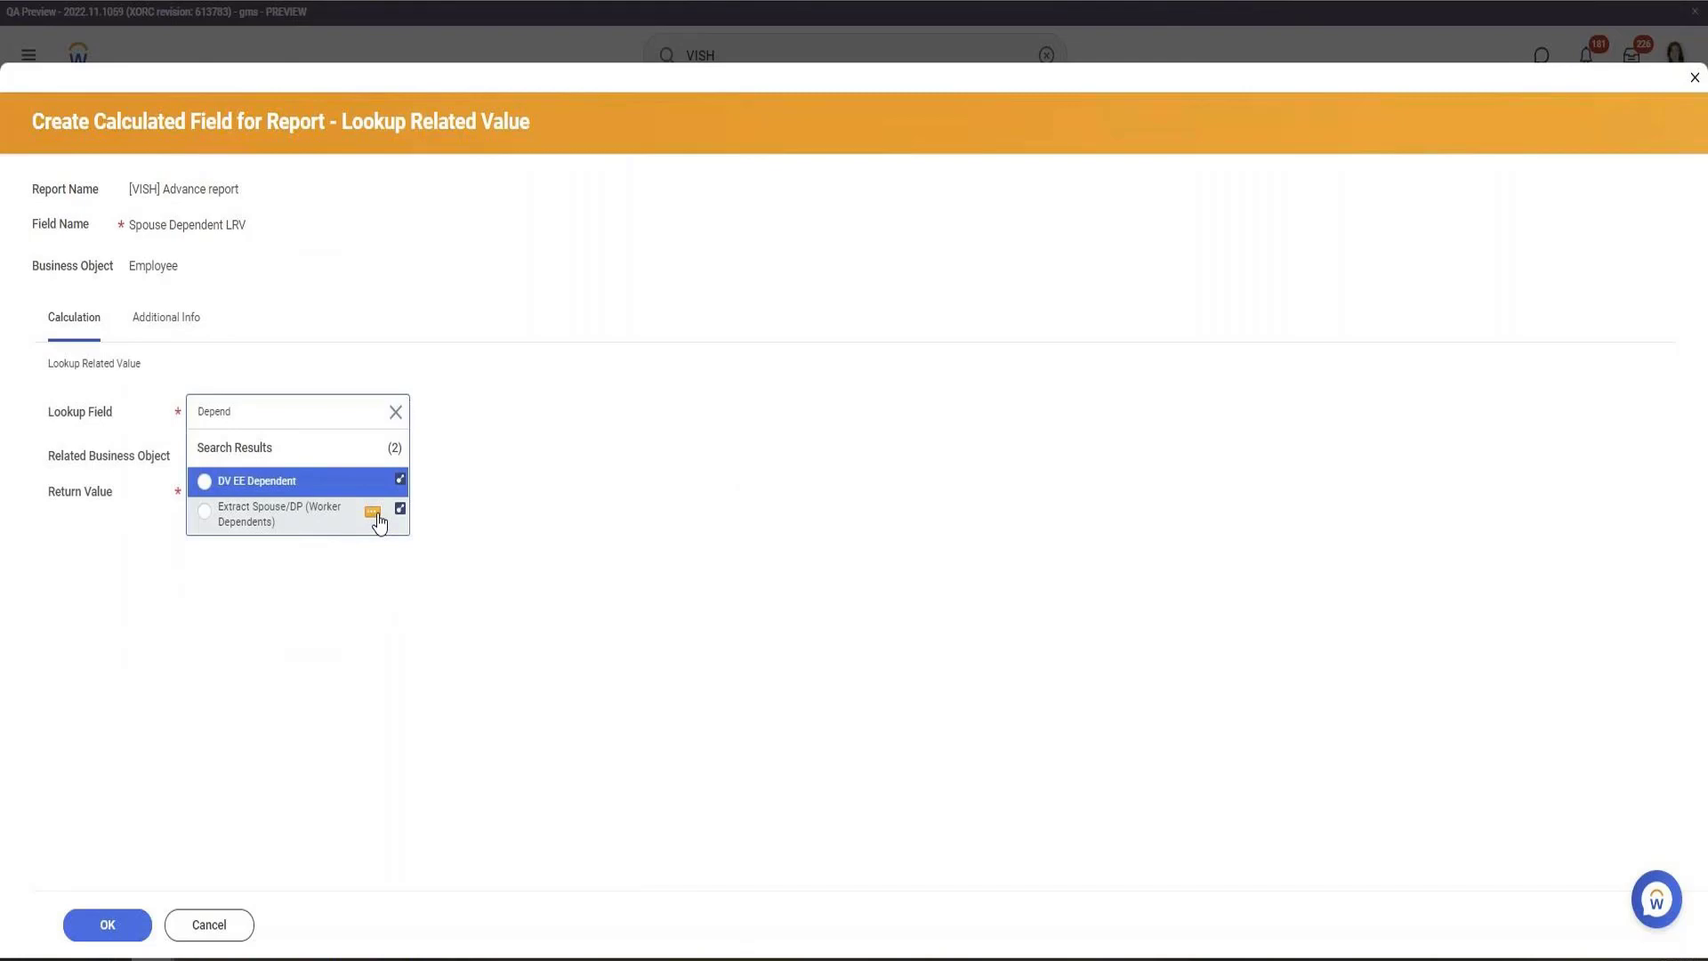
Examine the definition of the Extract Spouse/DP (Worker Dependents) calculated field in a separate tab and return to the lookup field
left_click(374, 513)
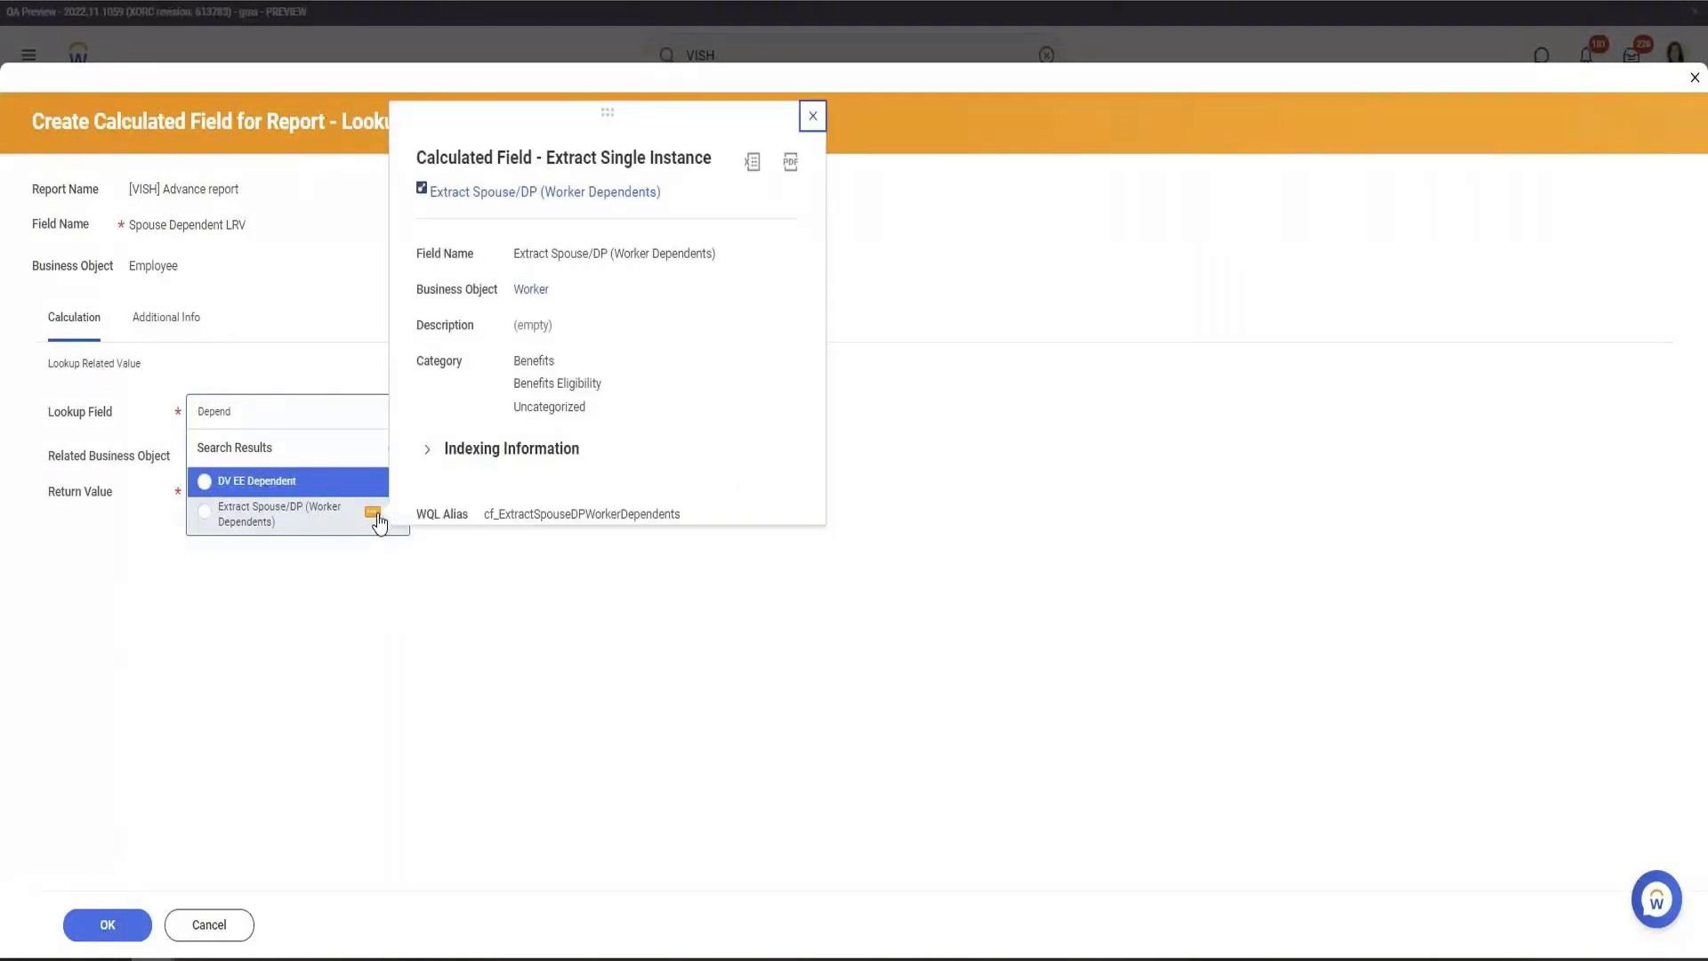
right_click(536, 194)
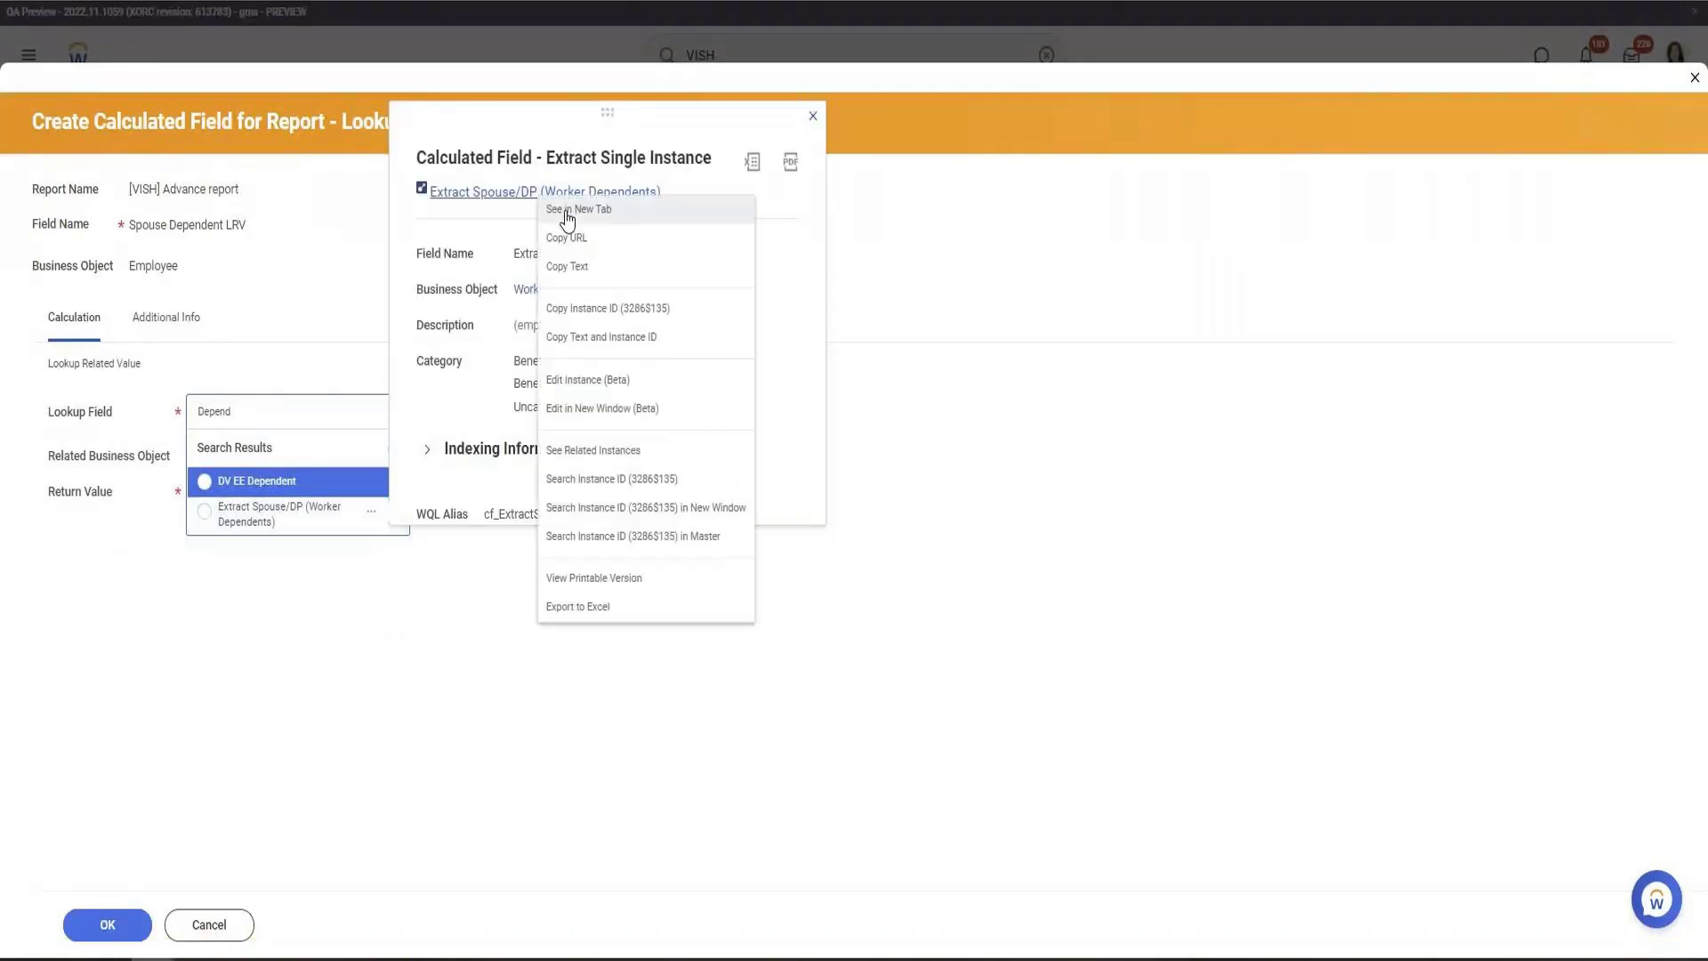
left_click(568, 214)
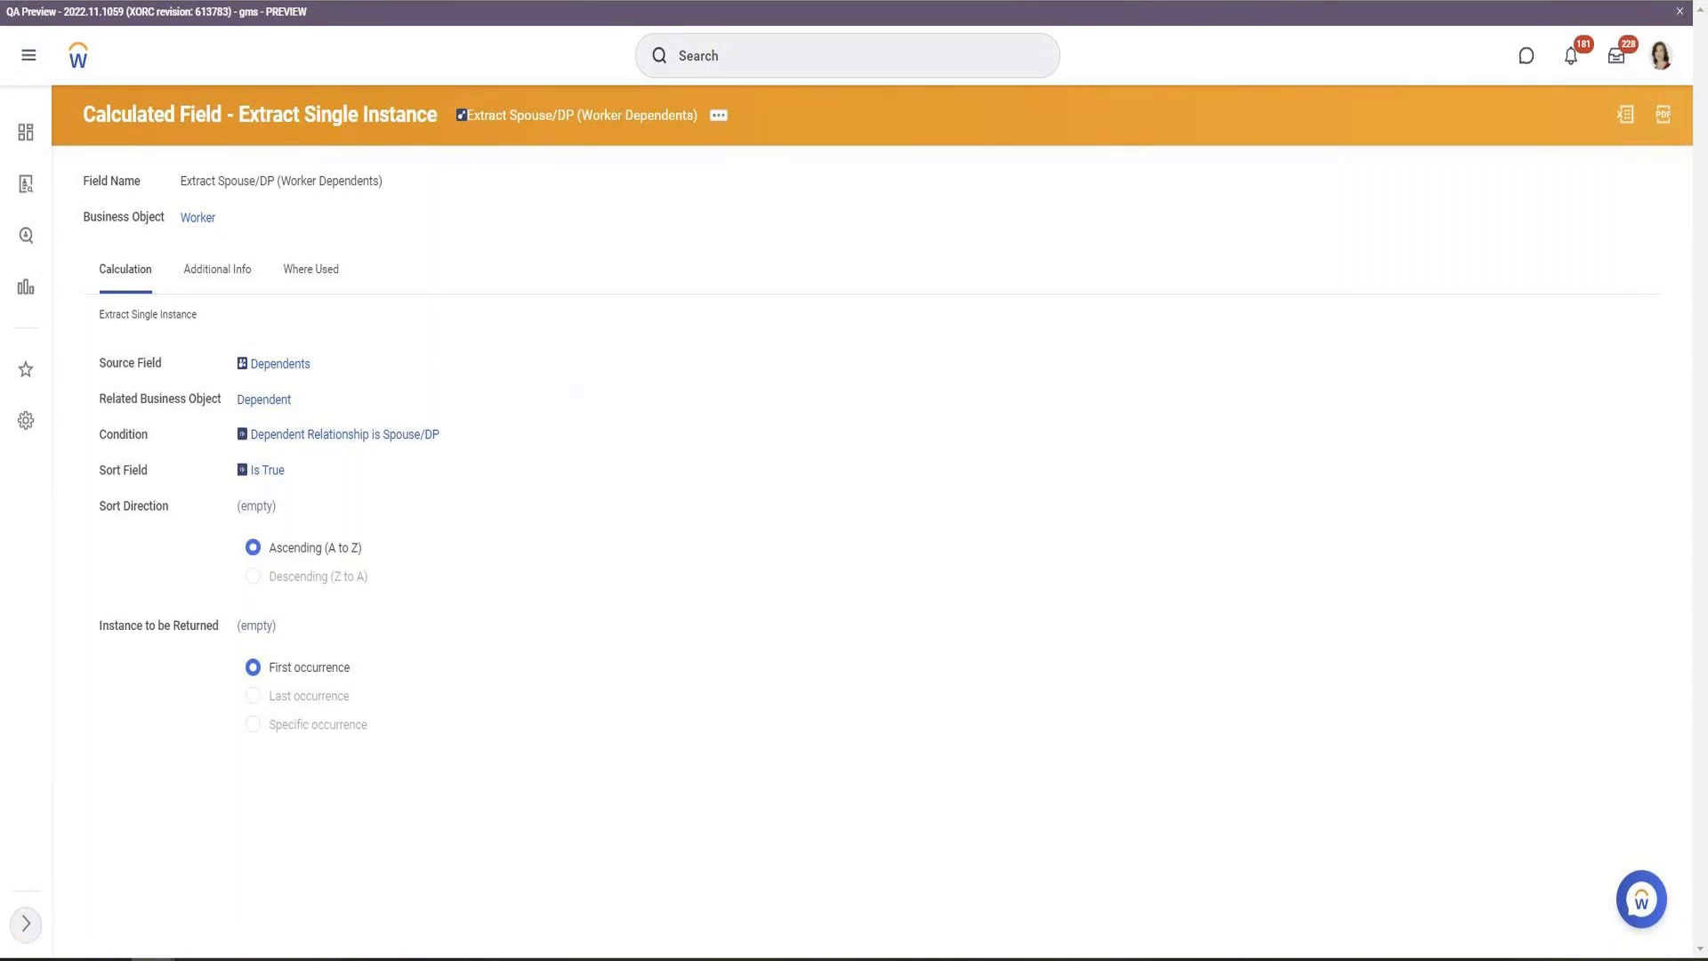
key("ctrl+shift+Tab")
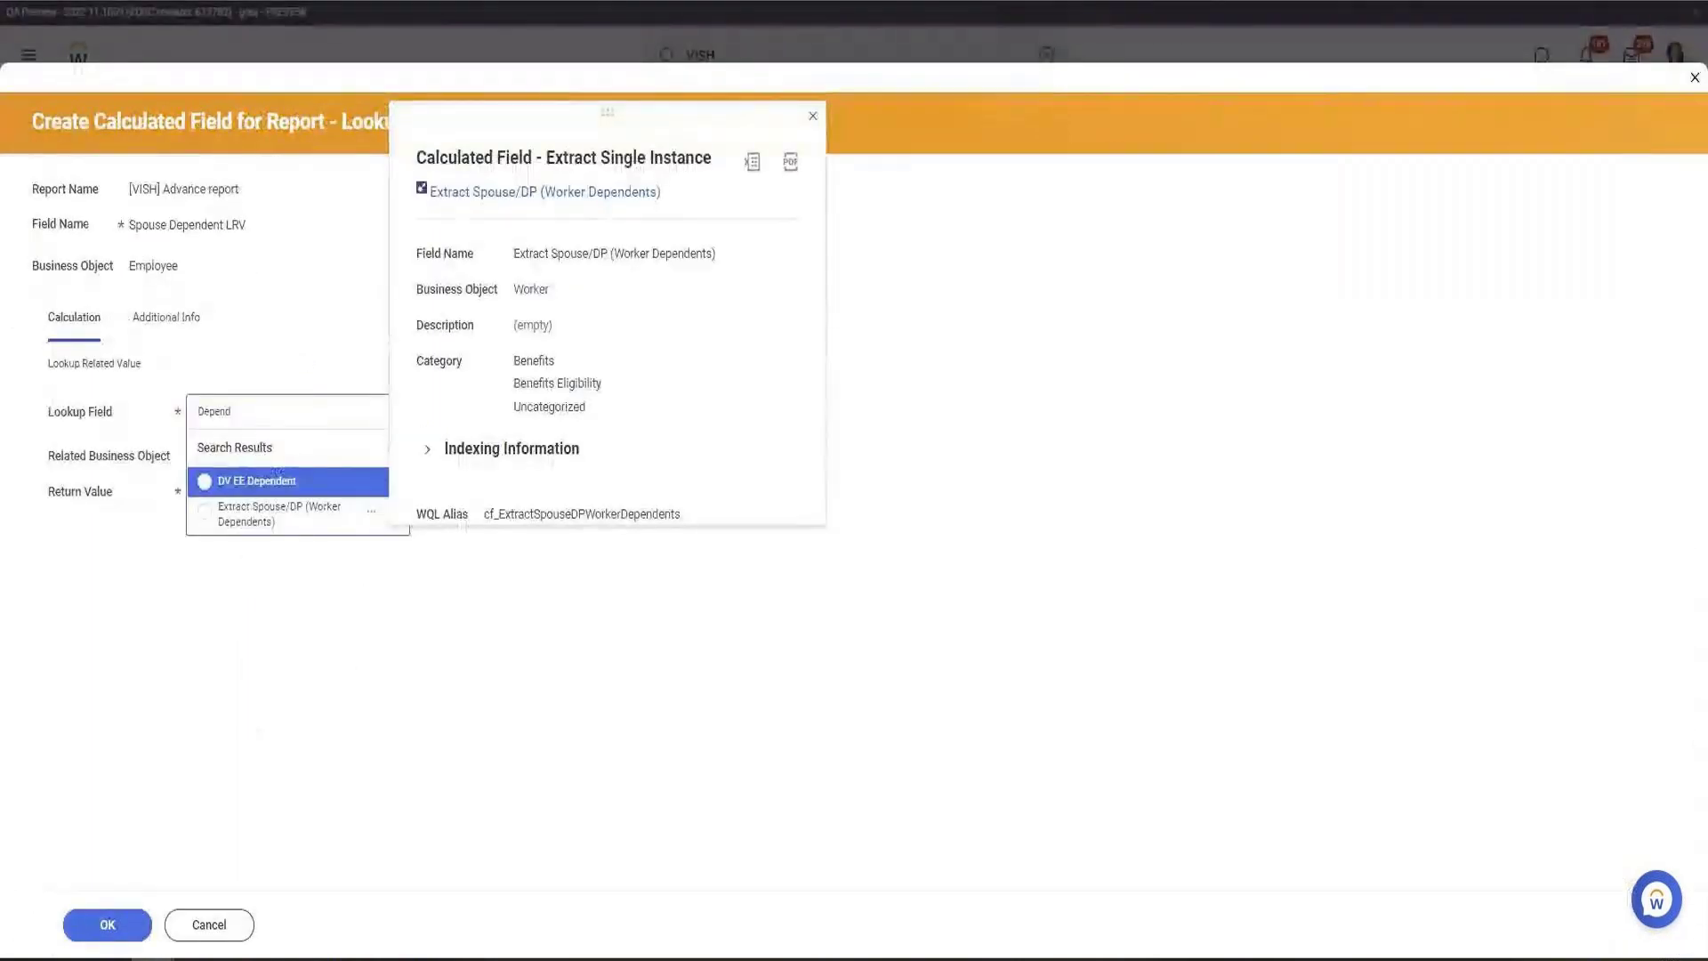
left_click(368, 675)
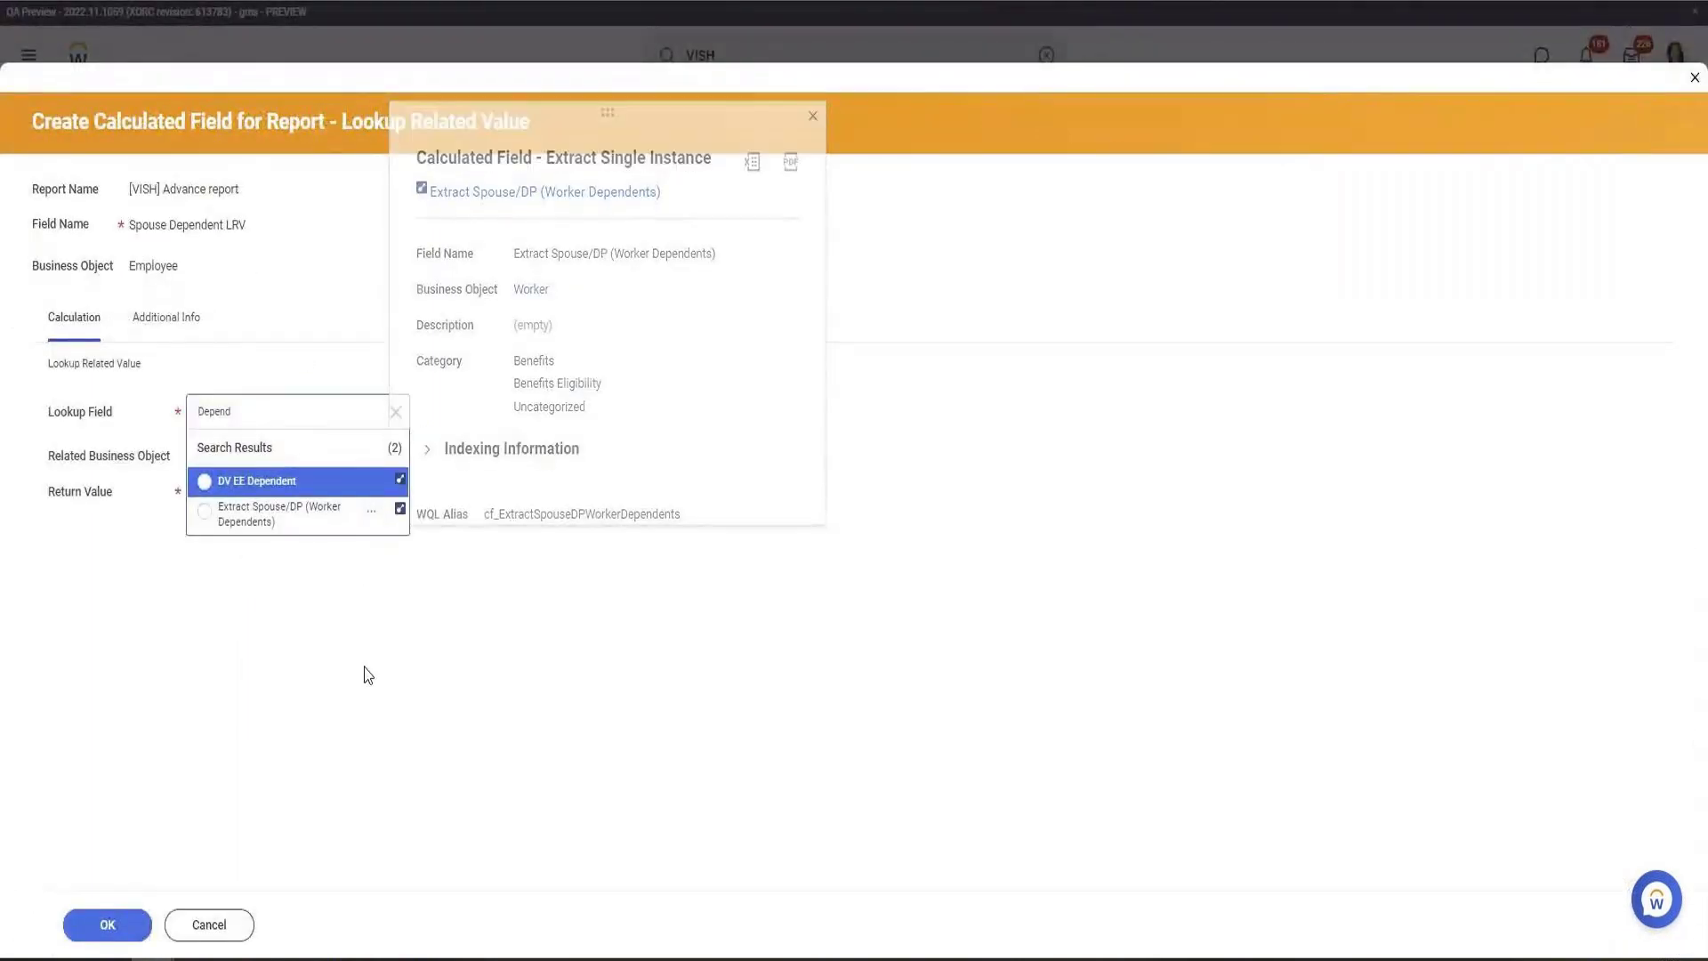
Create a calculated field for the lookup field, named Dependents ESI, with the Extract Single Instance function
left_click(396, 412)
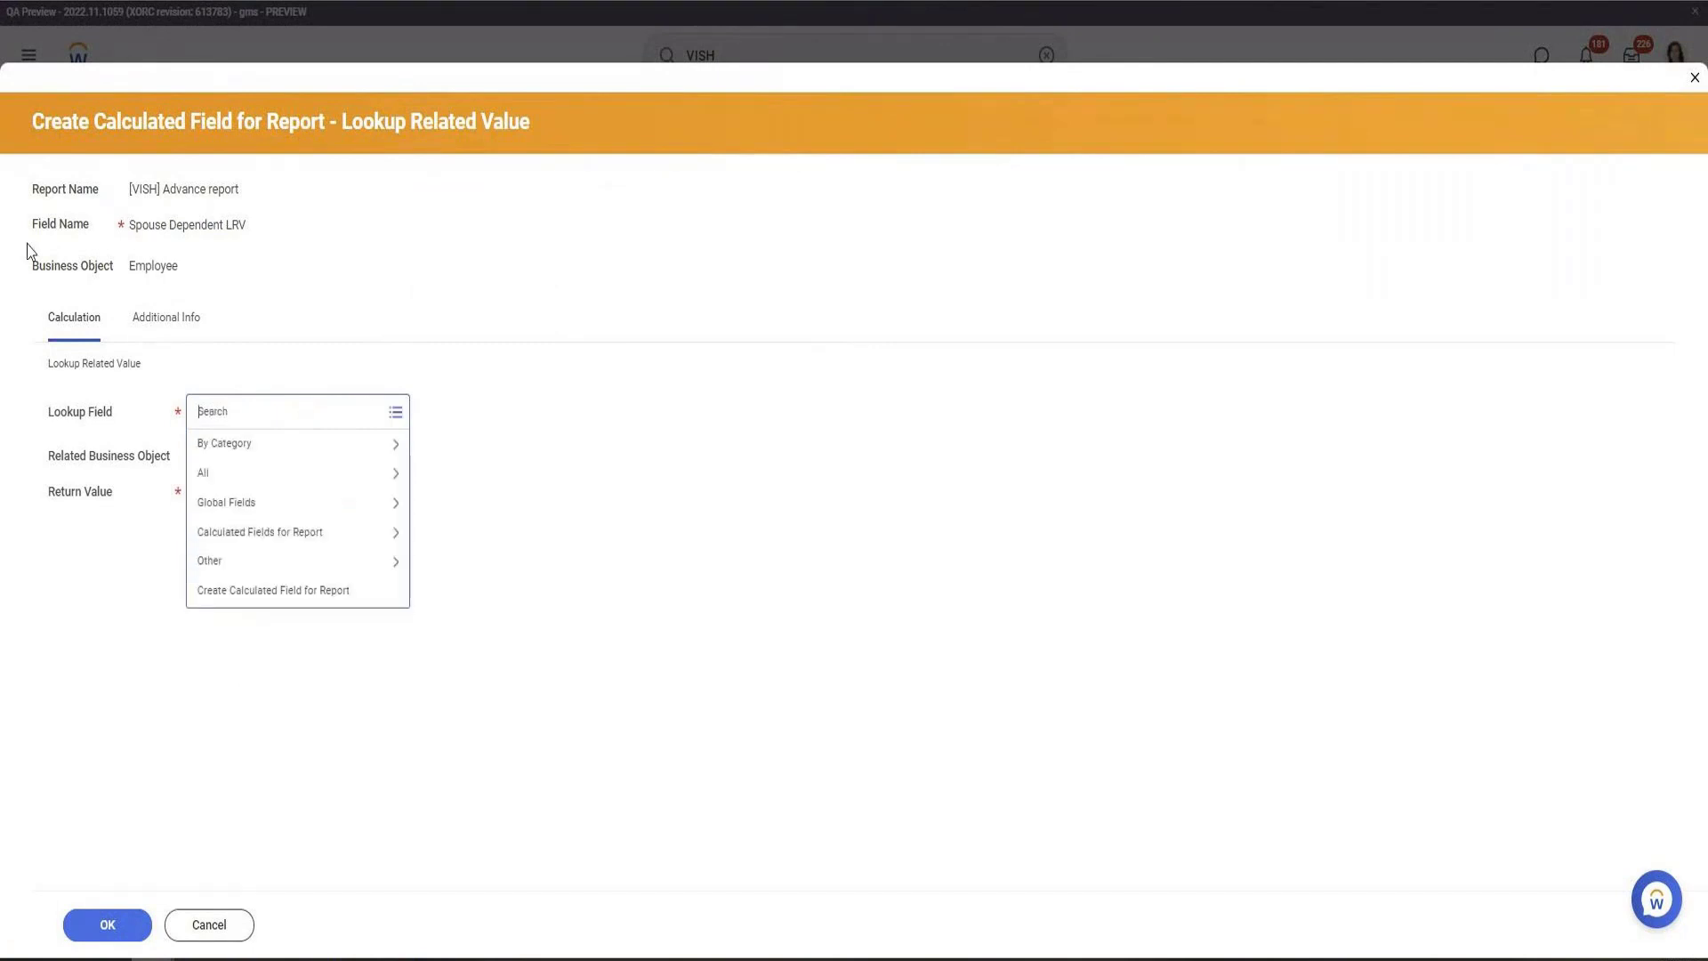
left_click(285, 594)
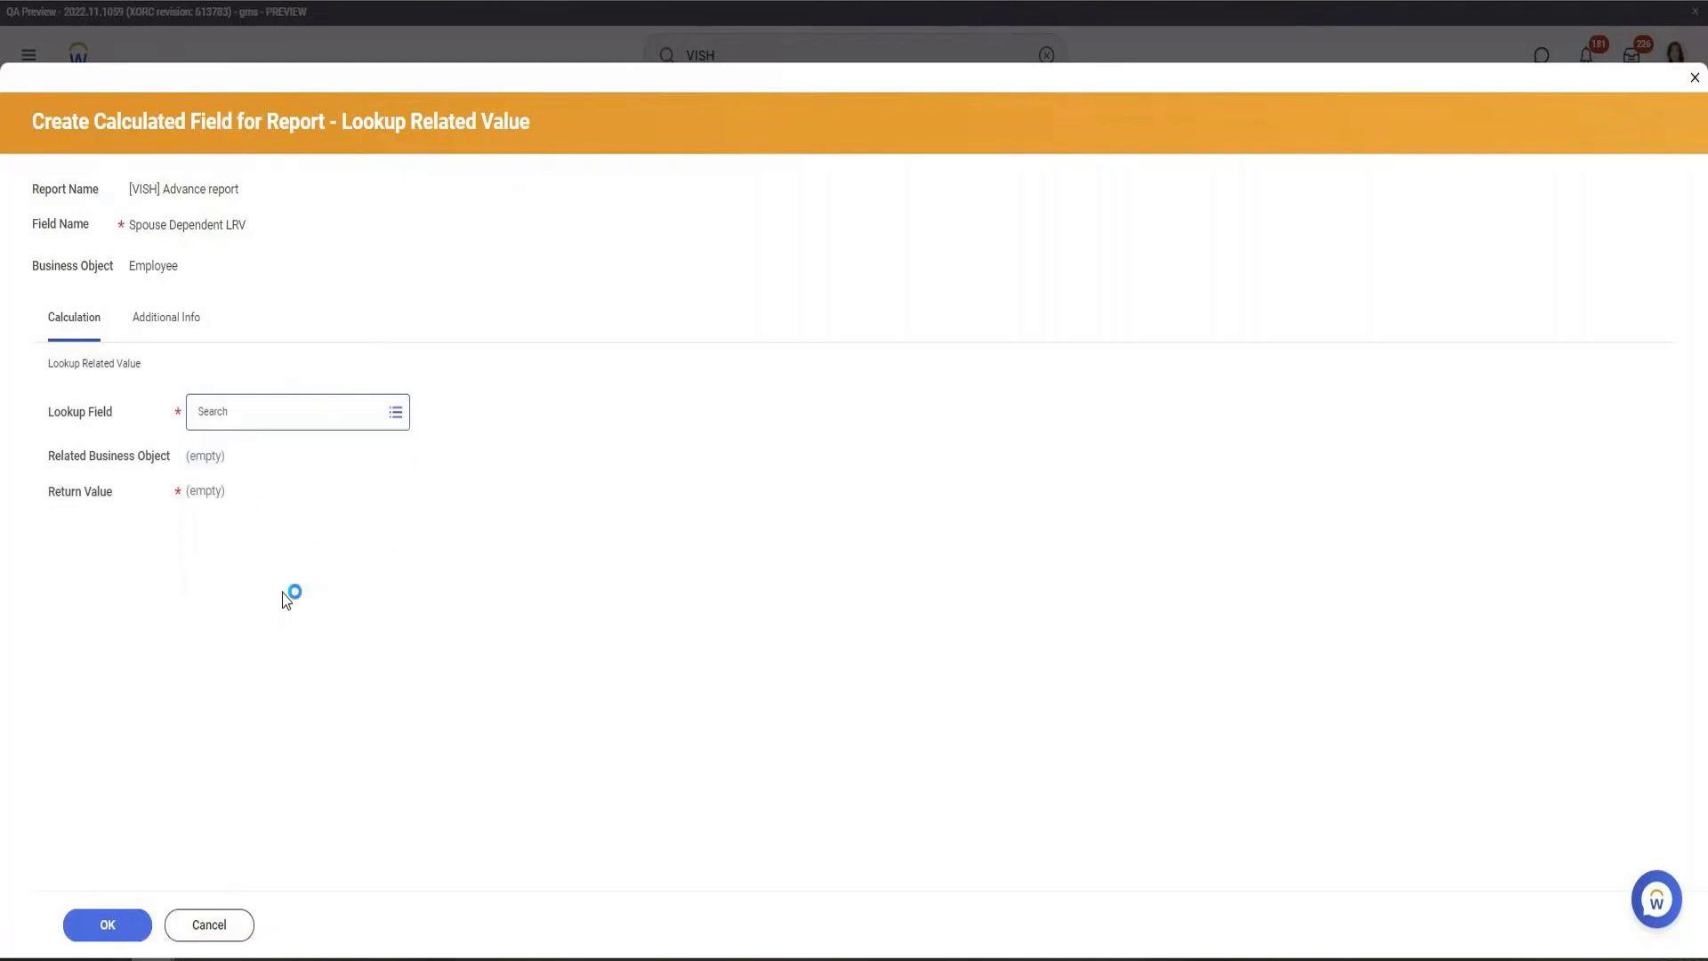
left_click(165, 236)
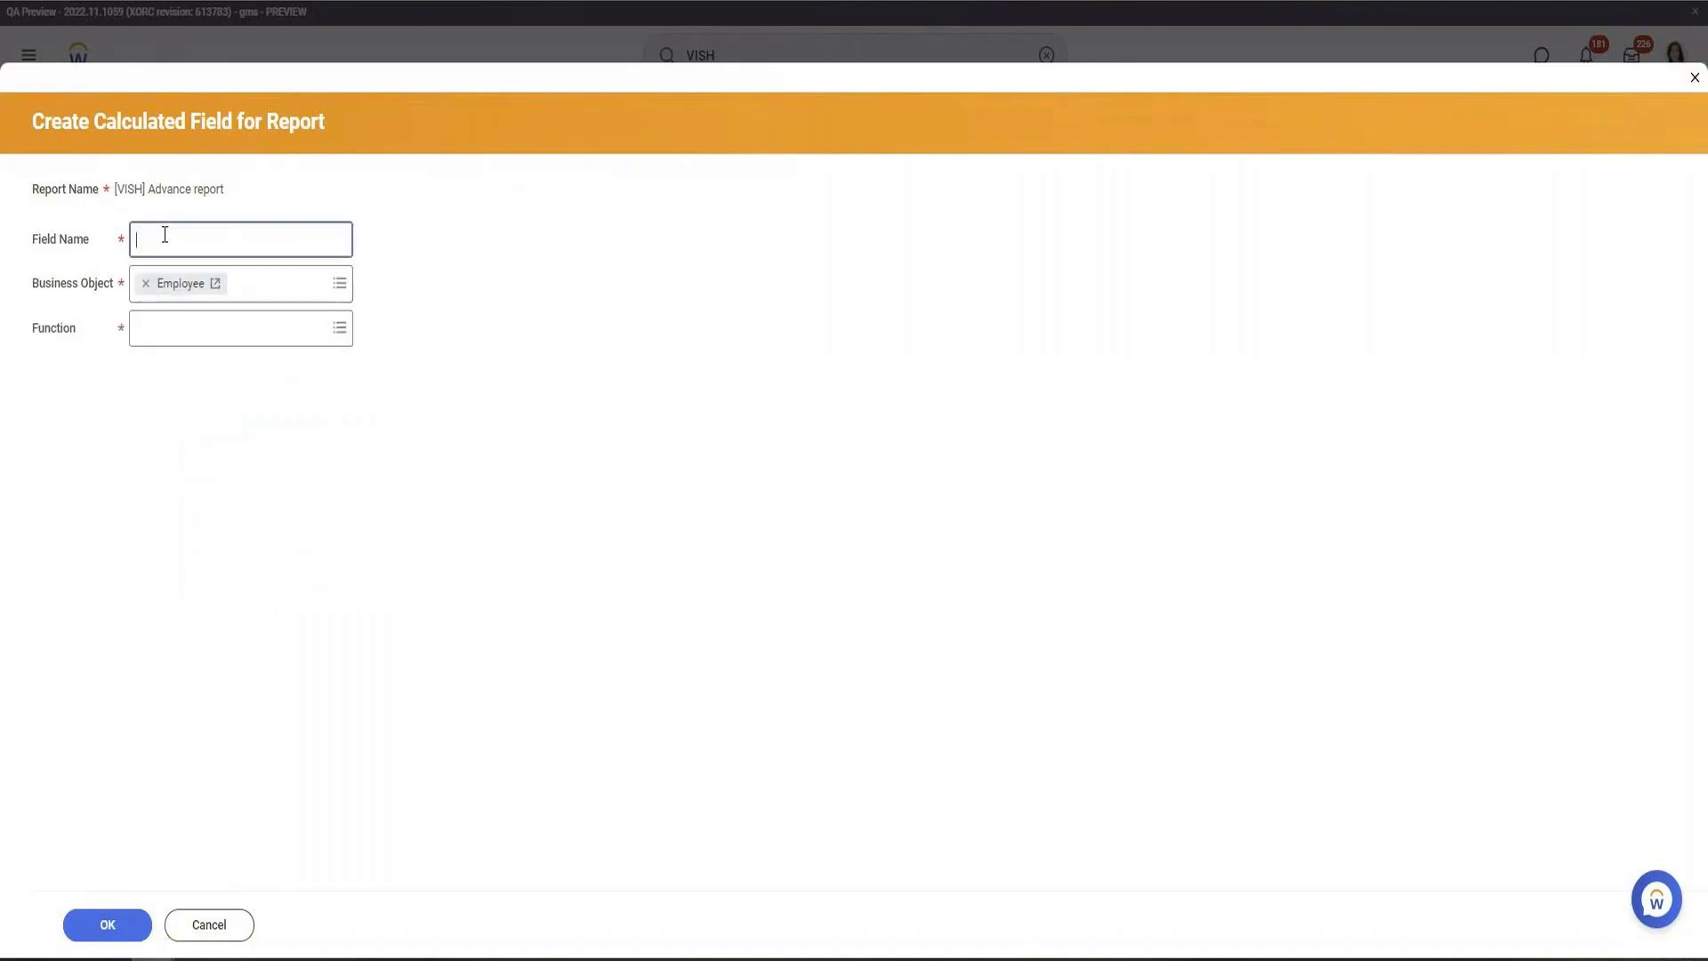
type("Dependents ESI")
key("Tab")
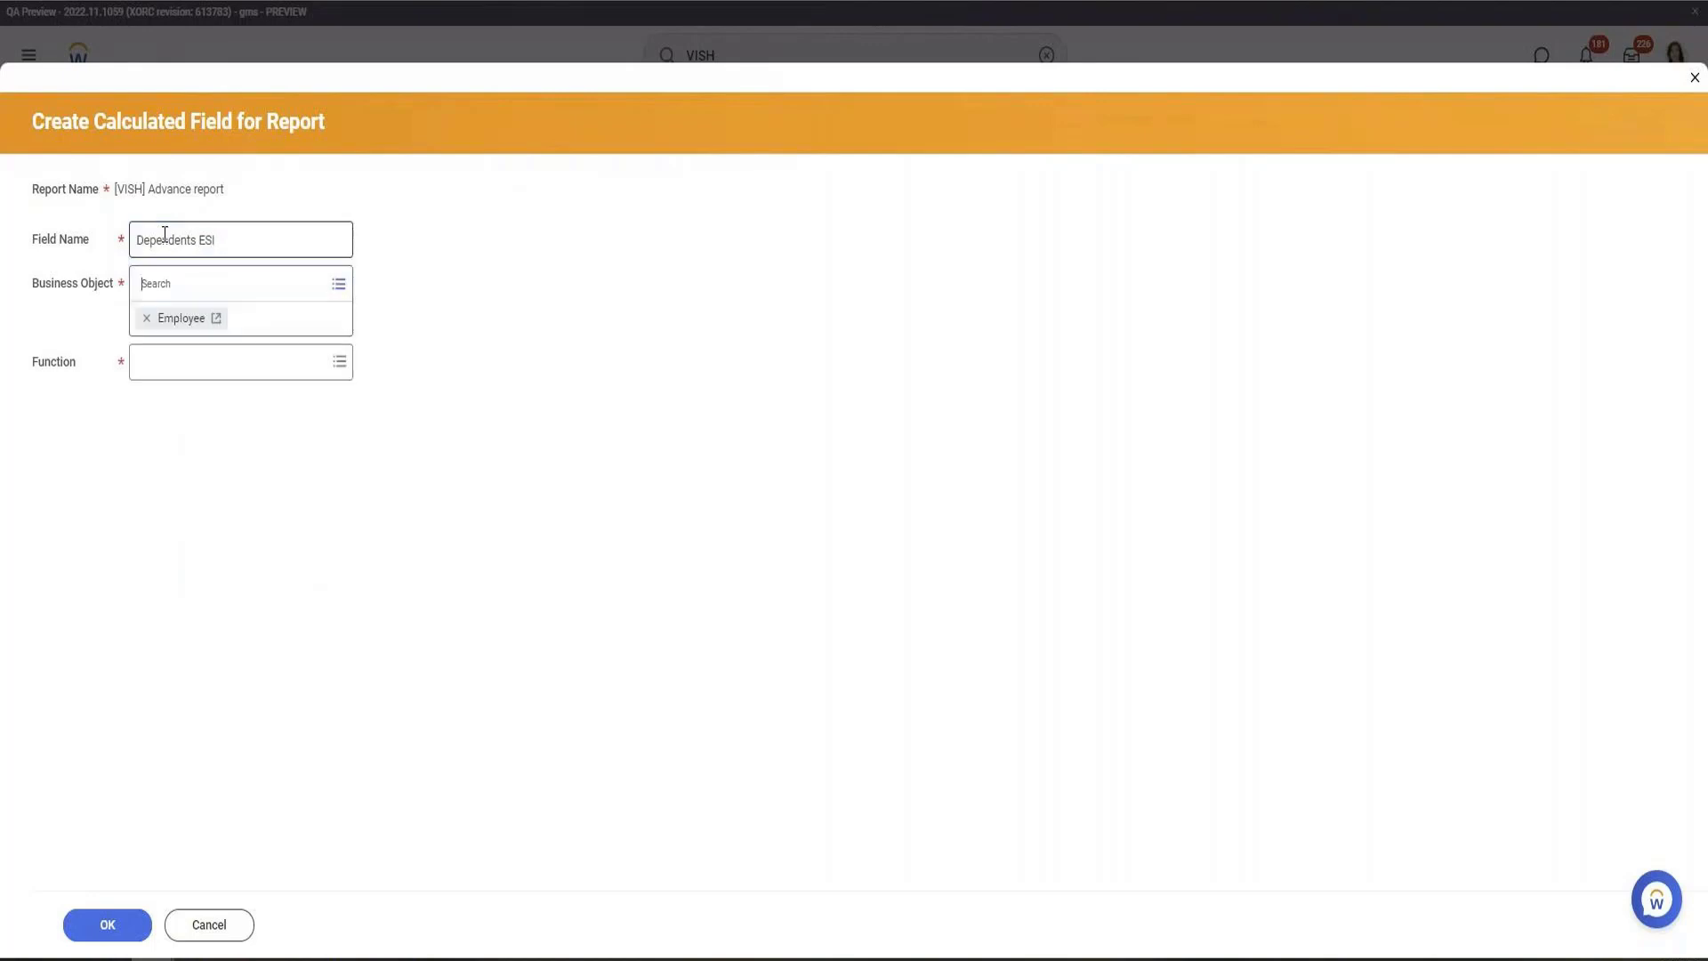
key("Tab")
type("Extract sin")
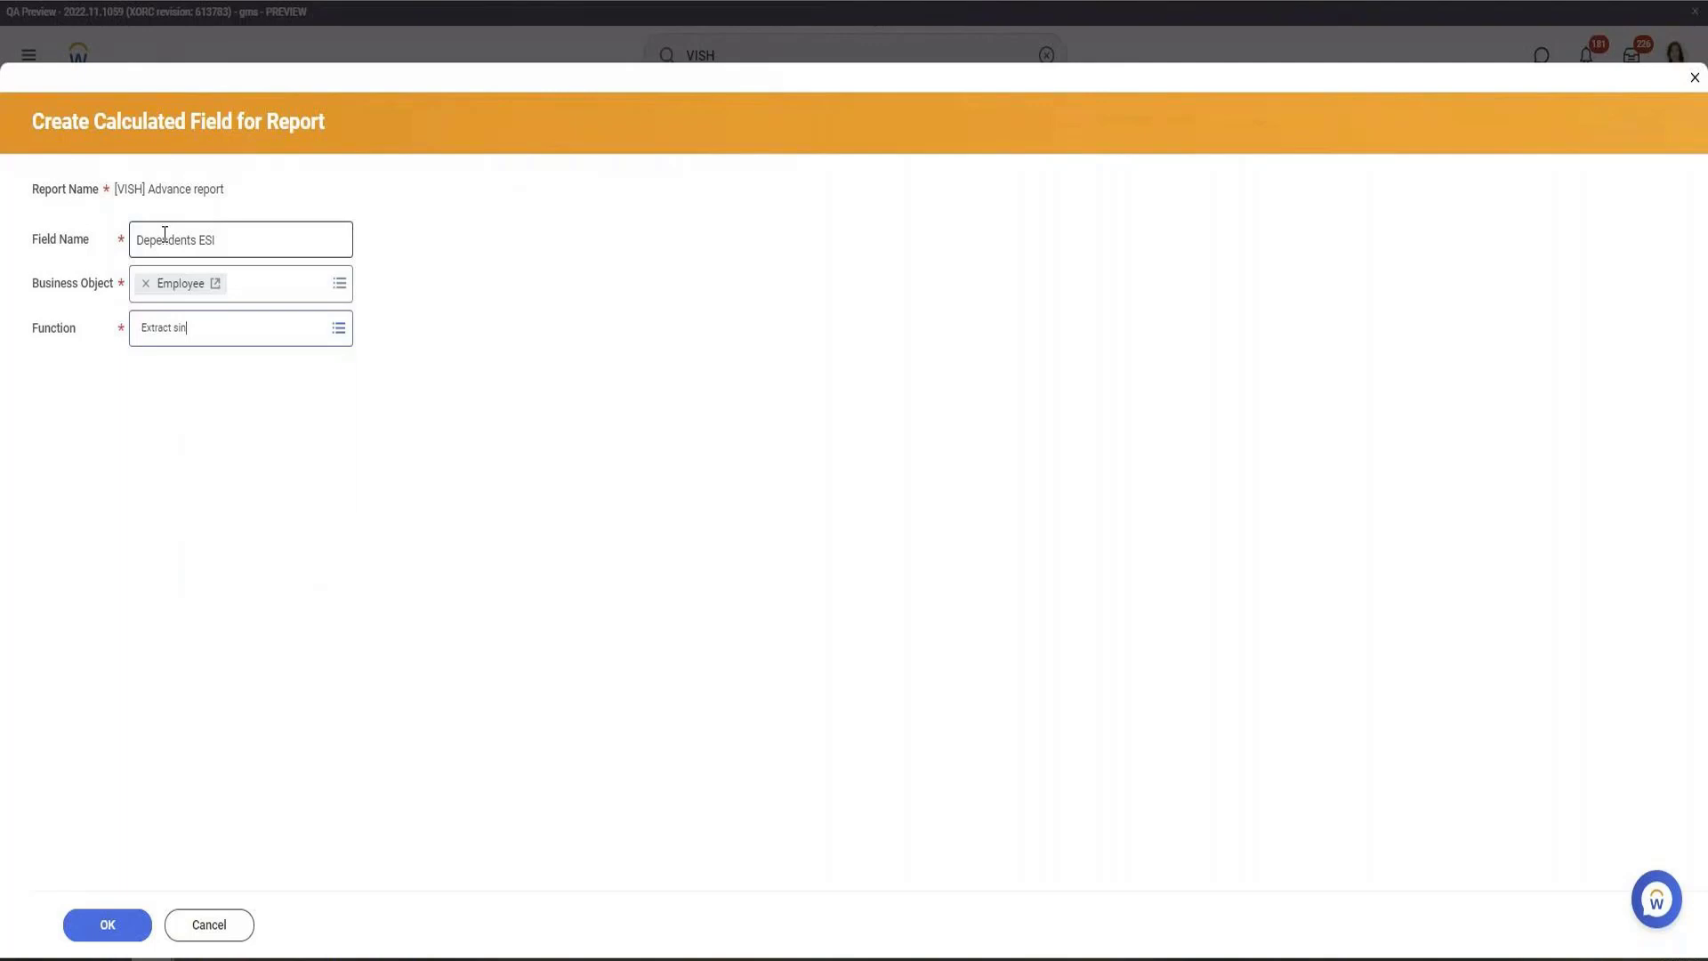
key("Return")
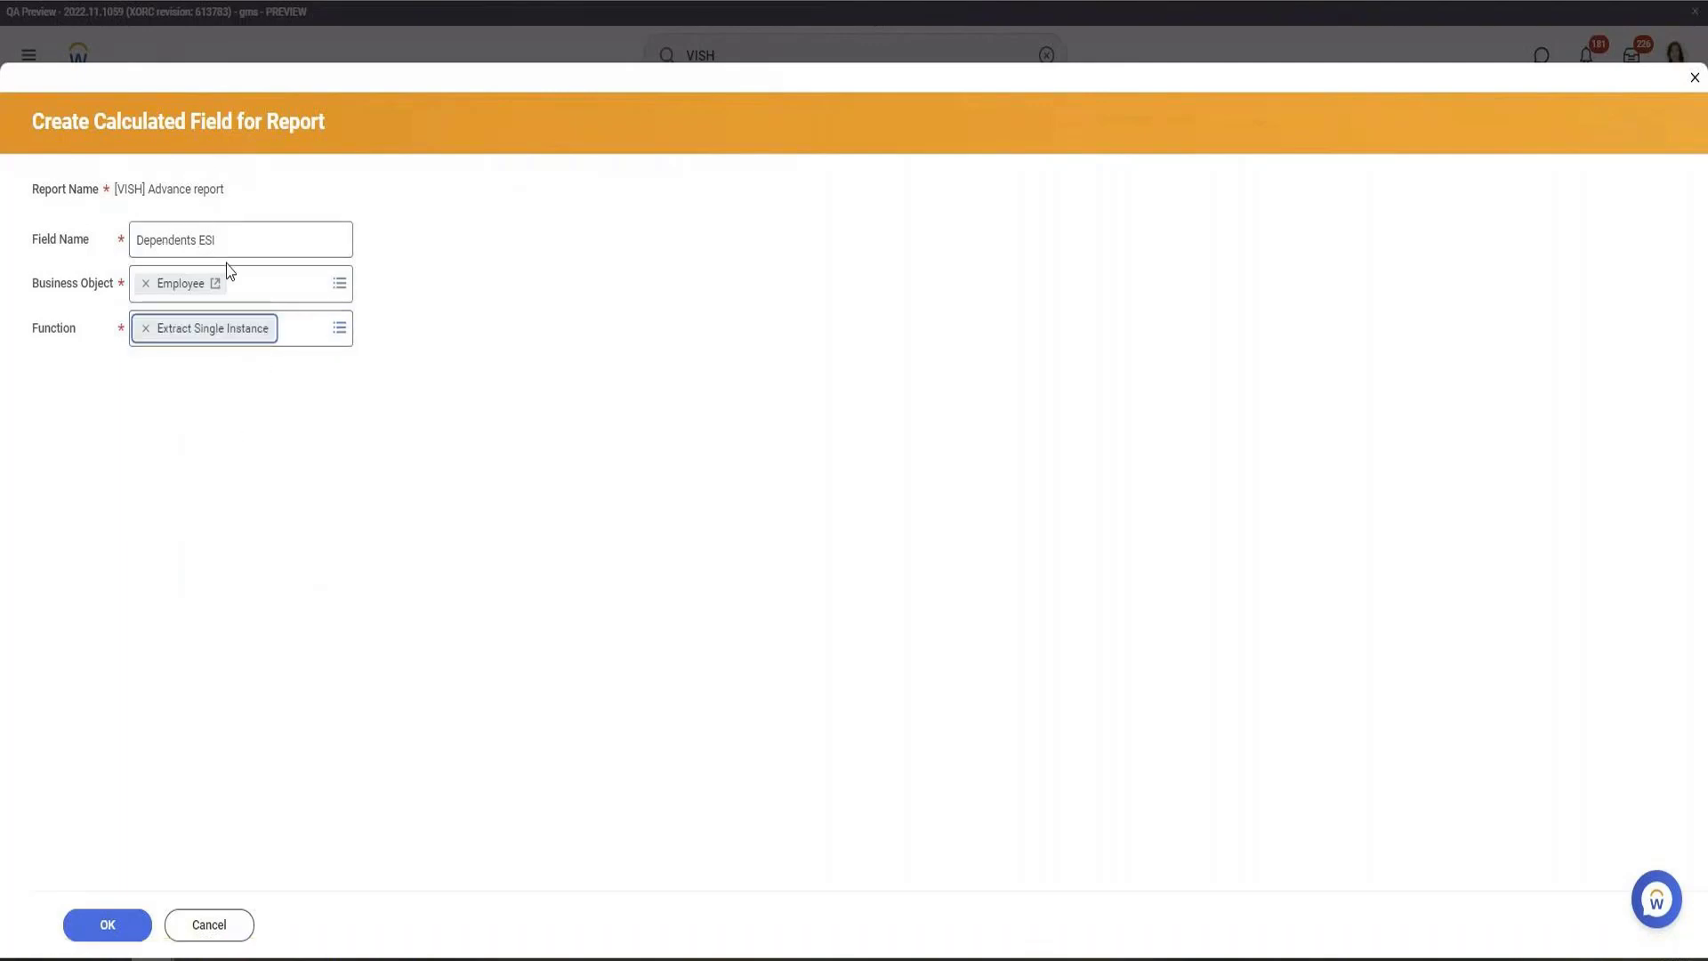
left_click(124, 934)
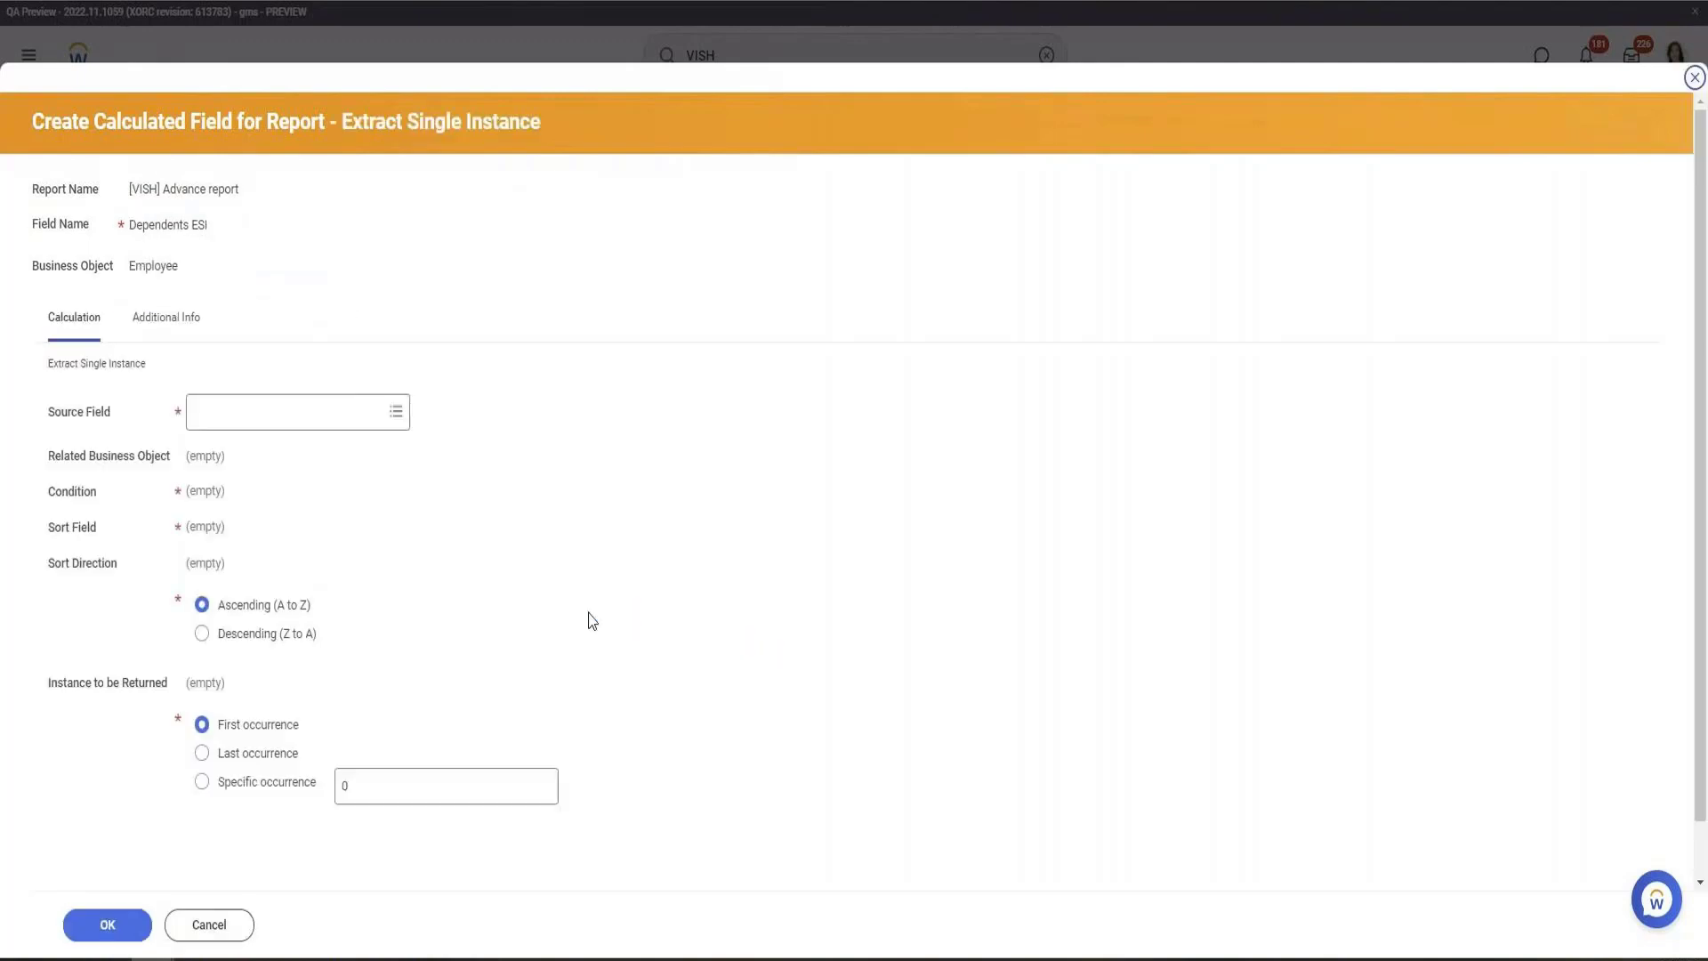
Set the source field of Dependents ESI to Dependents
left_click(236, 402)
type("Depen")
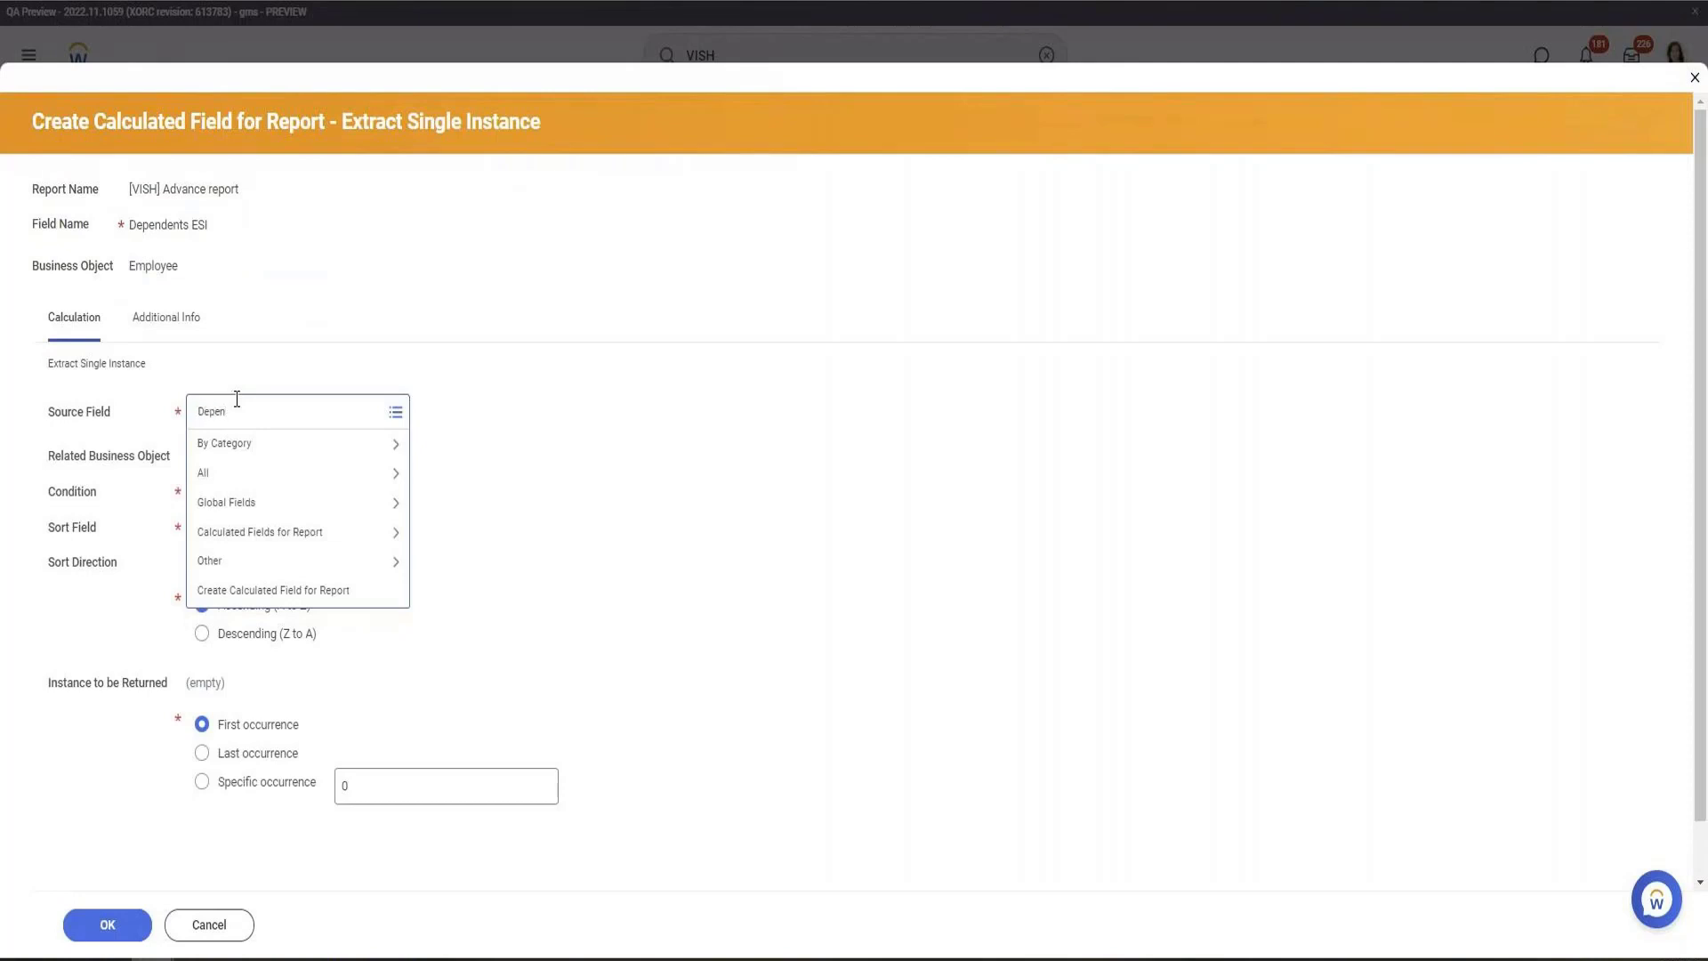
key("Return")
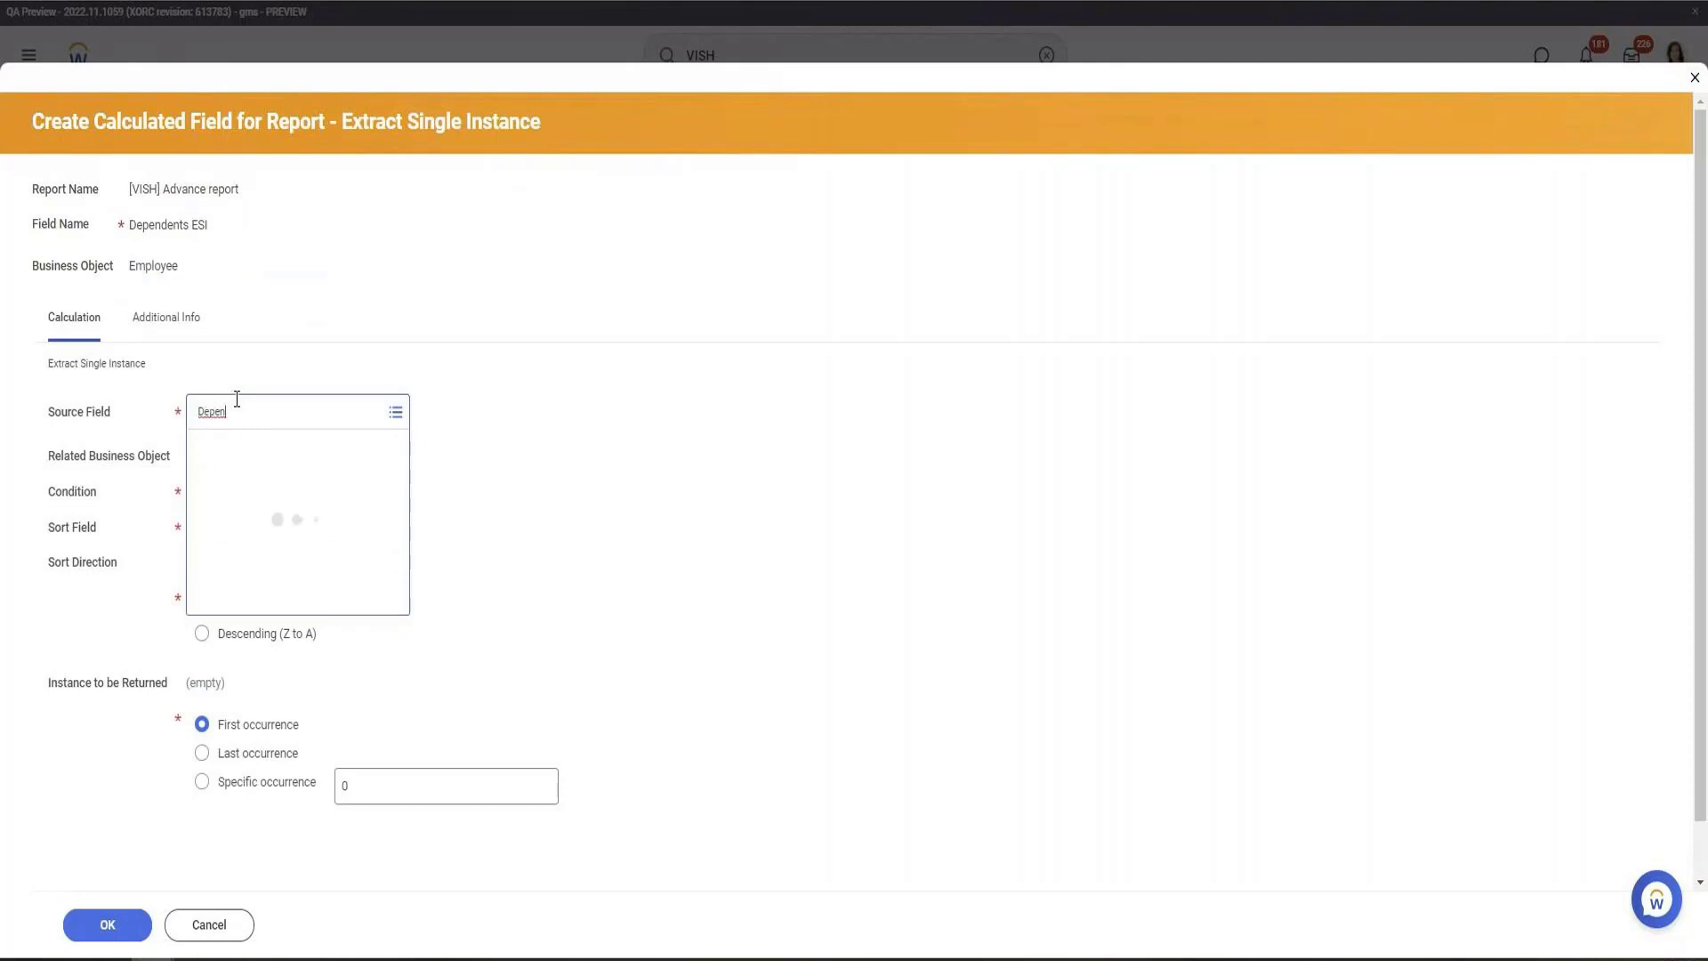
left_click(286, 514)
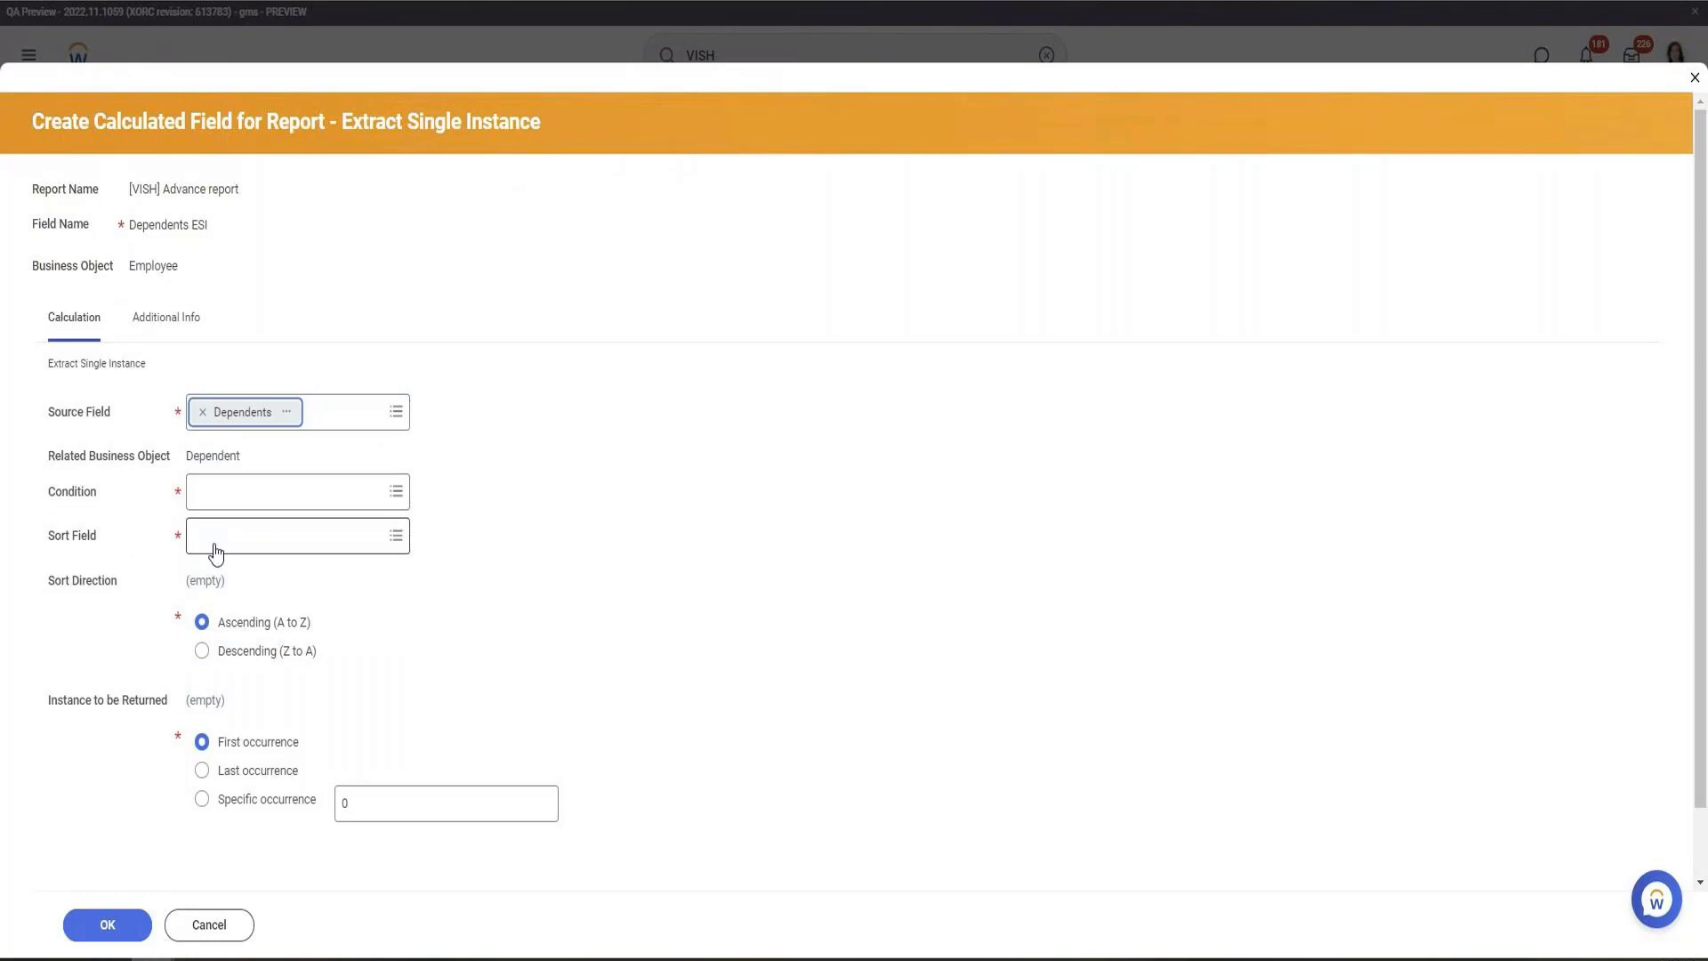
Set the sort field of Dependents ESI to Current Effective Date
left_click(245, 546)
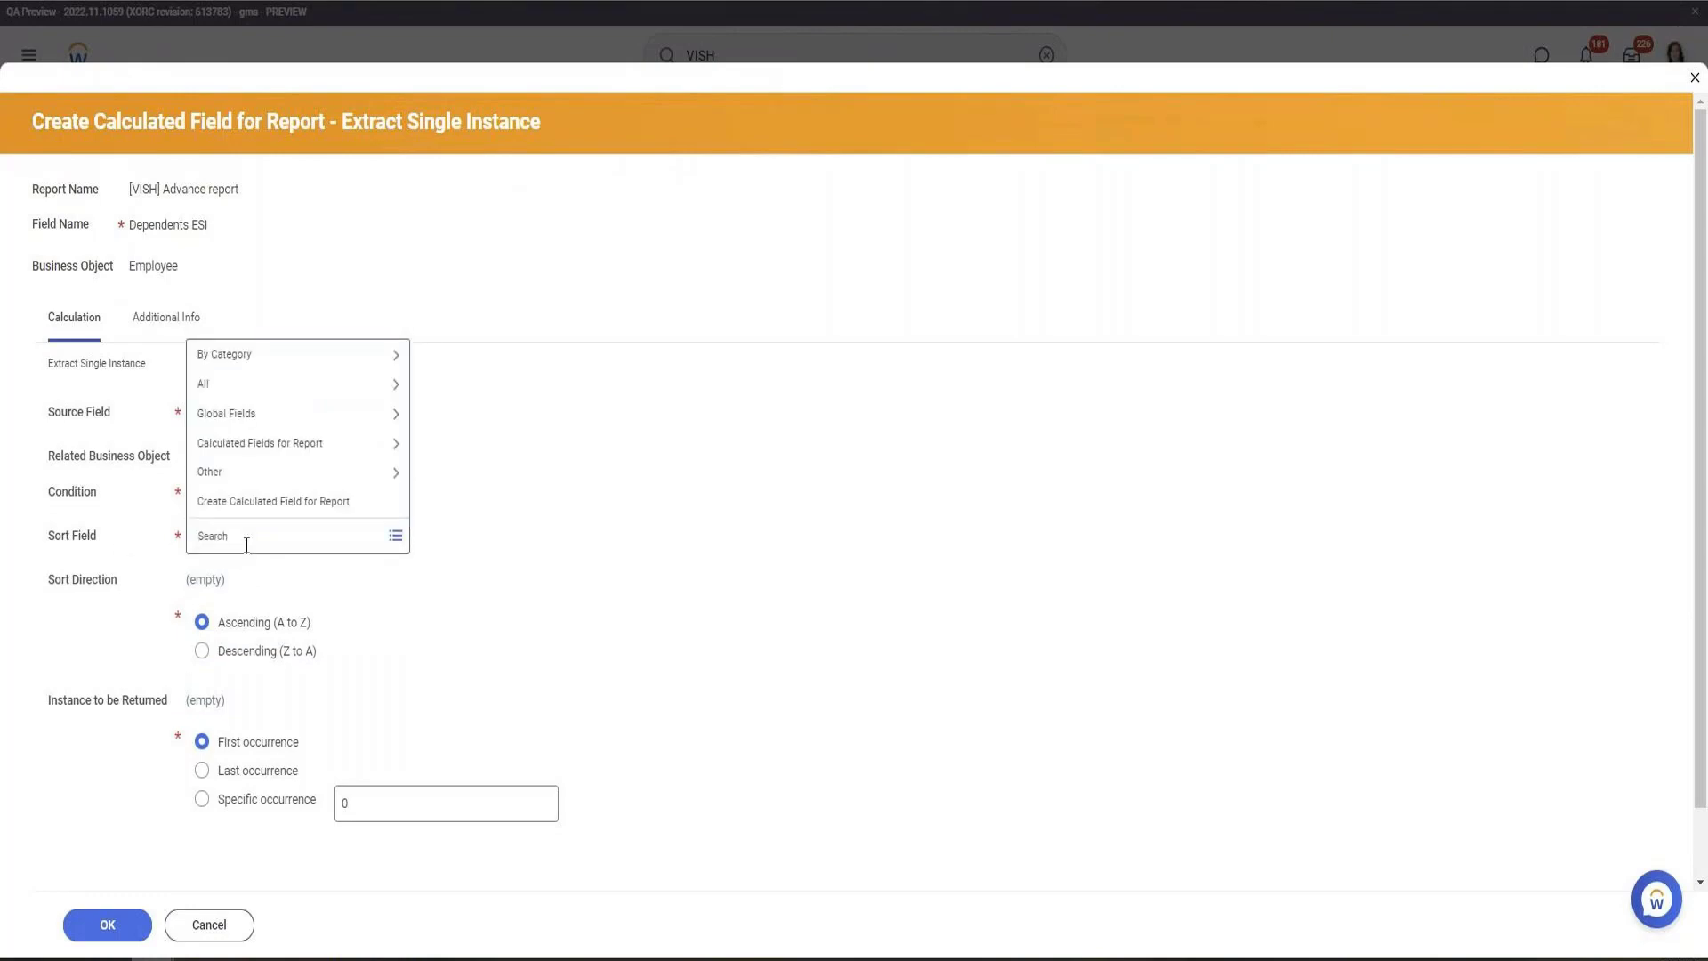
type("effect")
key("Return")
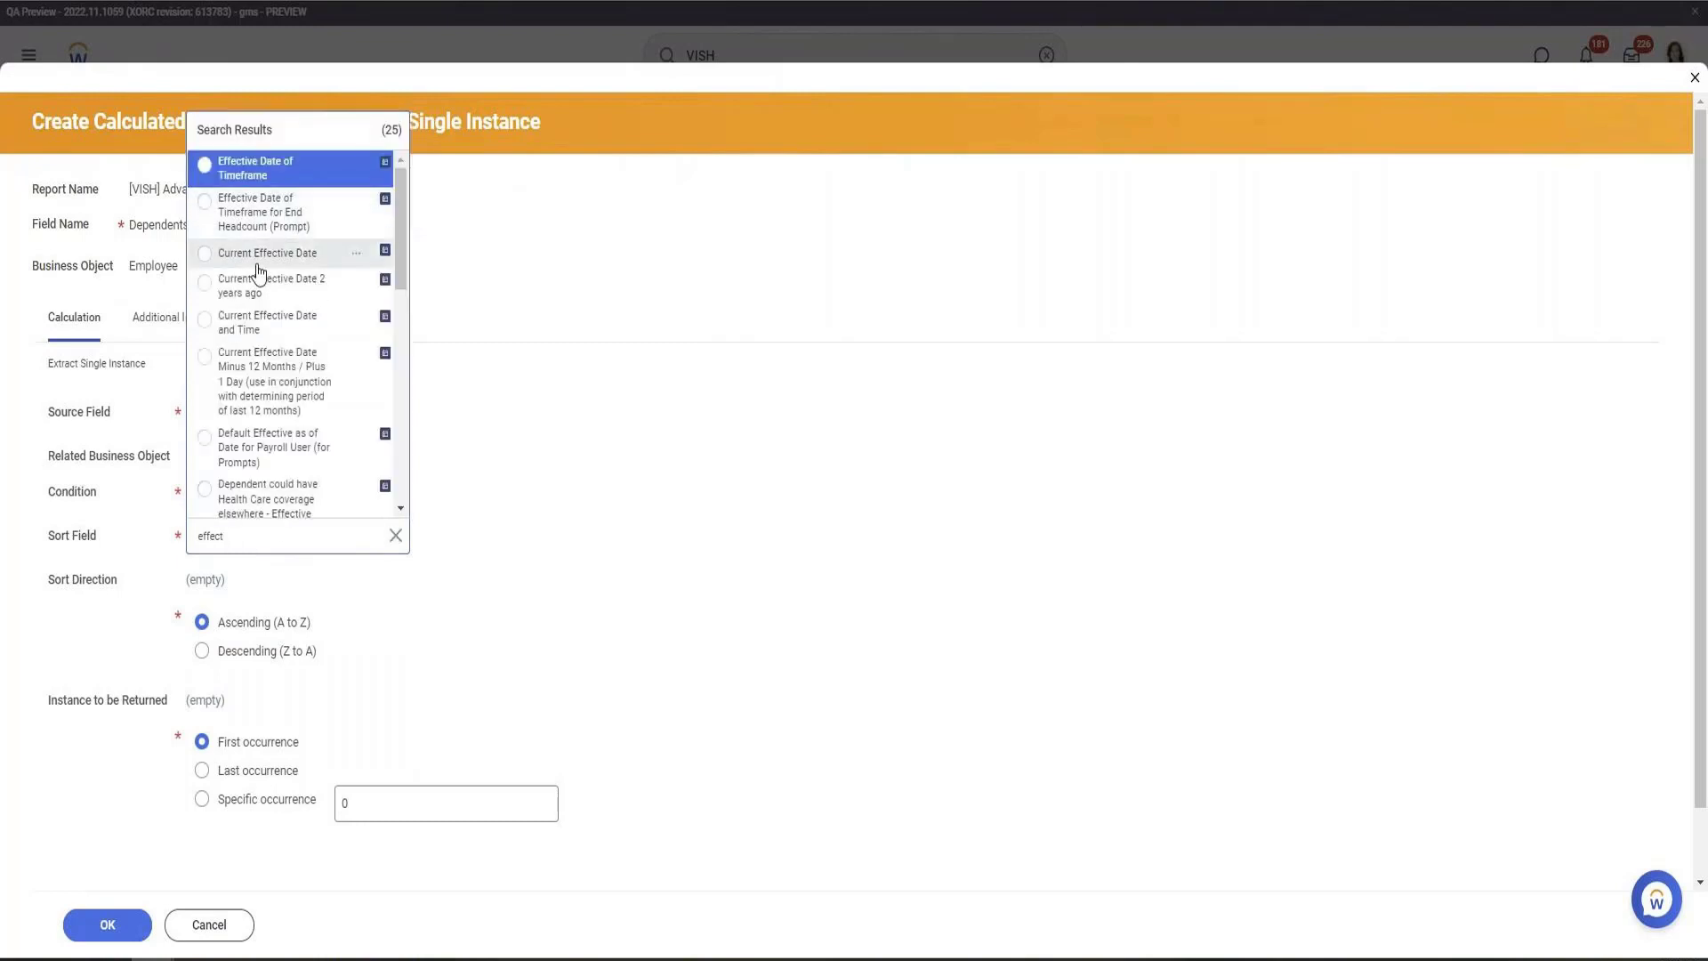
left_click(258, 261)
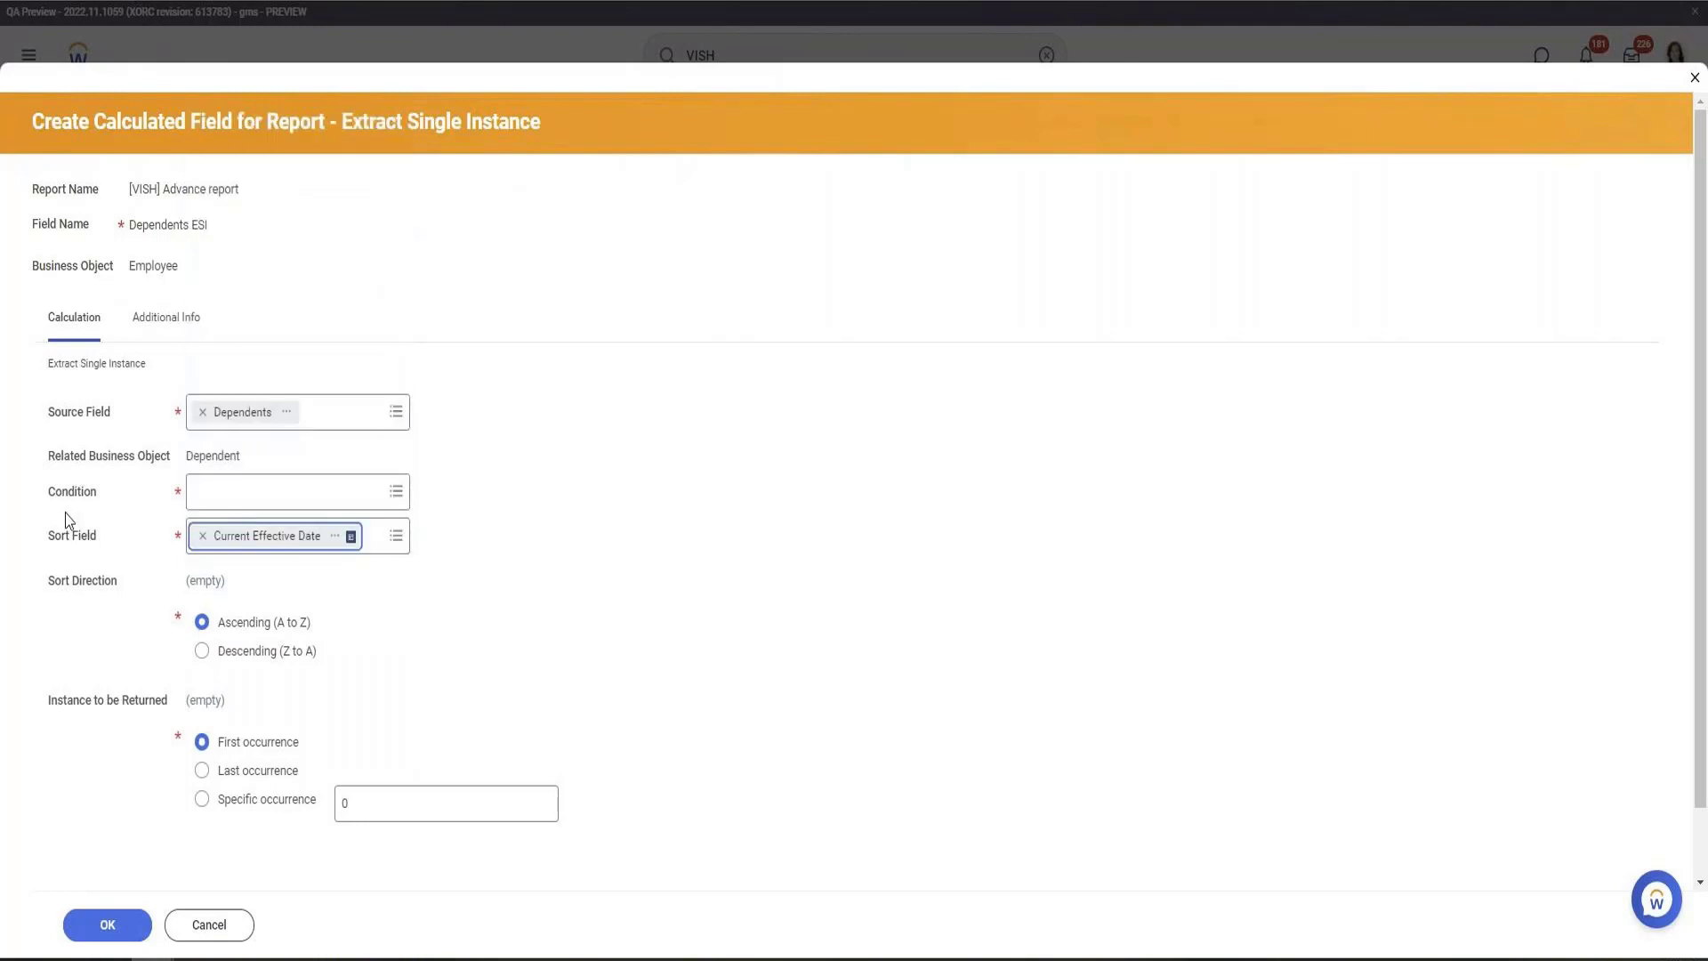
Create a calculated field for the Dependents ESI condition, named Dependent Is Spouce, with the True/False Condition function
left_click(331, 501)
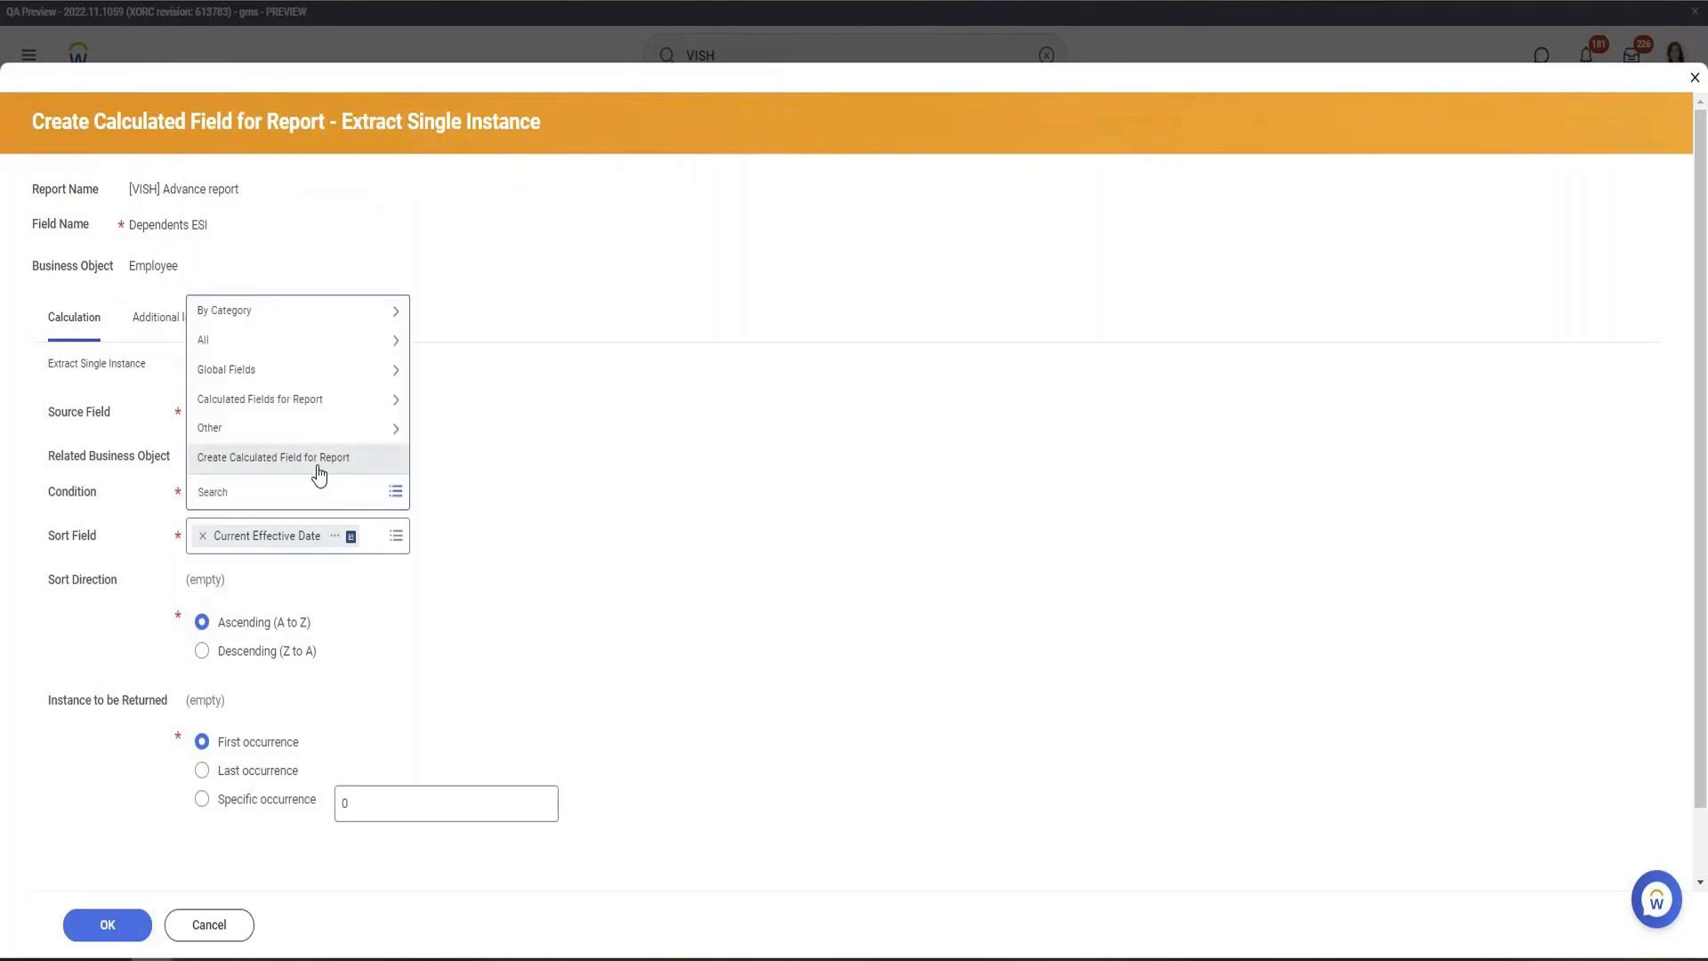
left_click(319, 476)
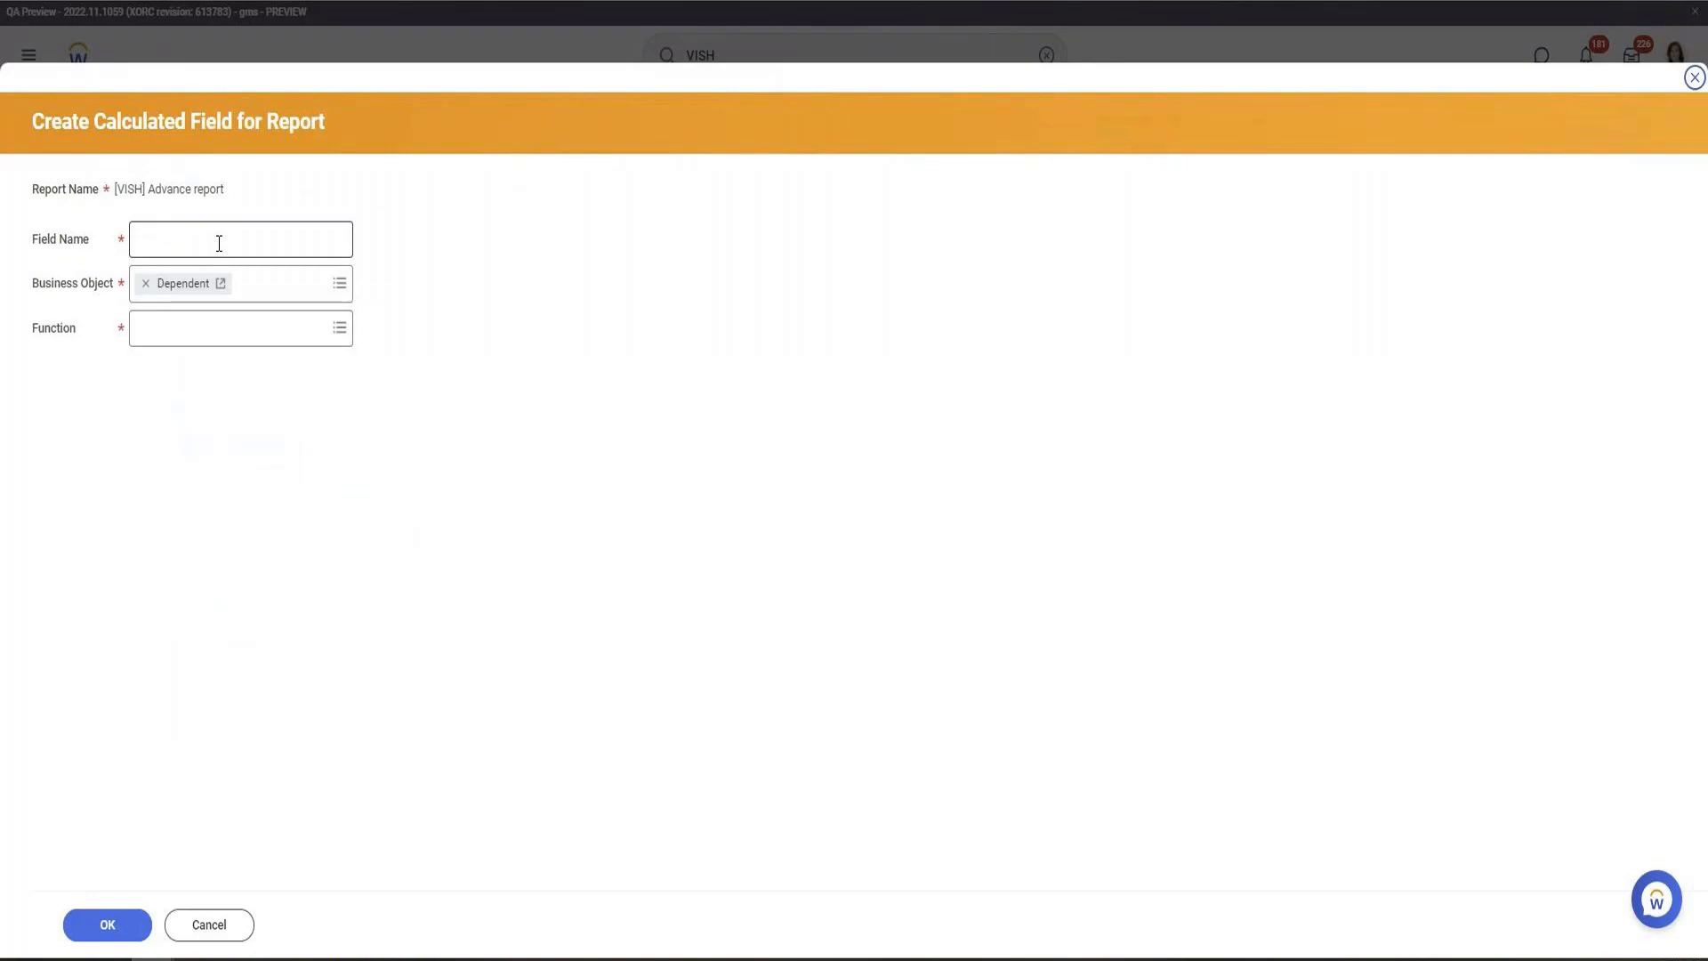
left_click(219, 243)
type("Depend")
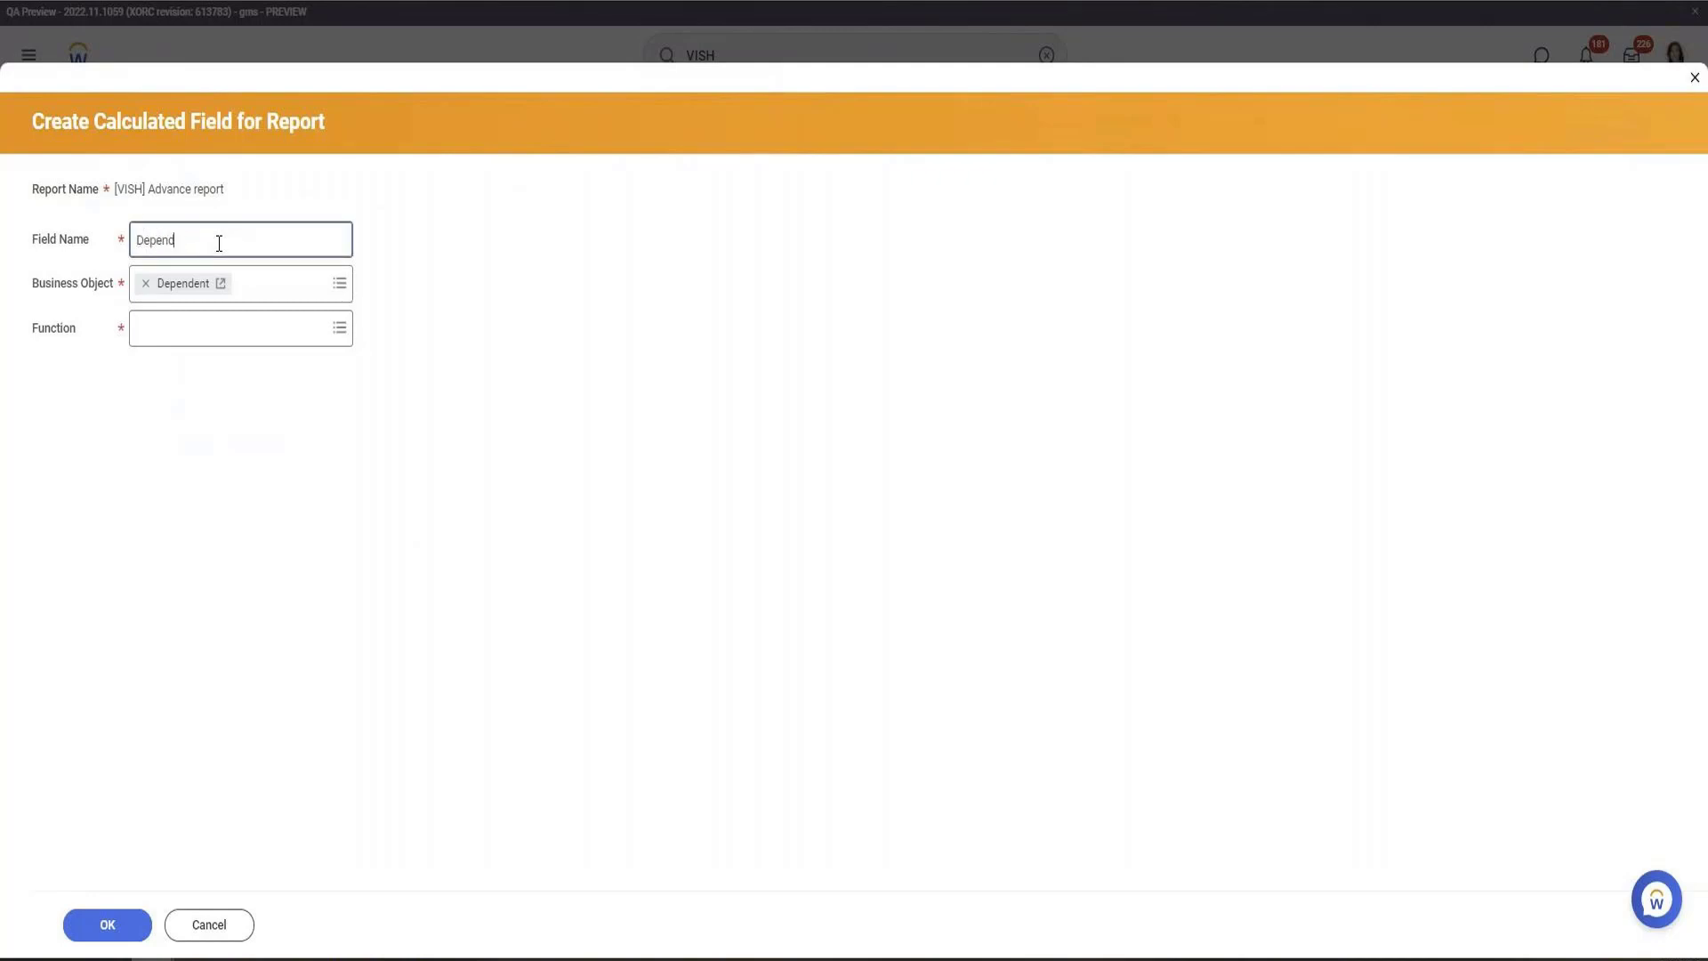
type("nte")
type("nt Is F")
type("pouce")
key("Tab")
key("Tab")
type("t")
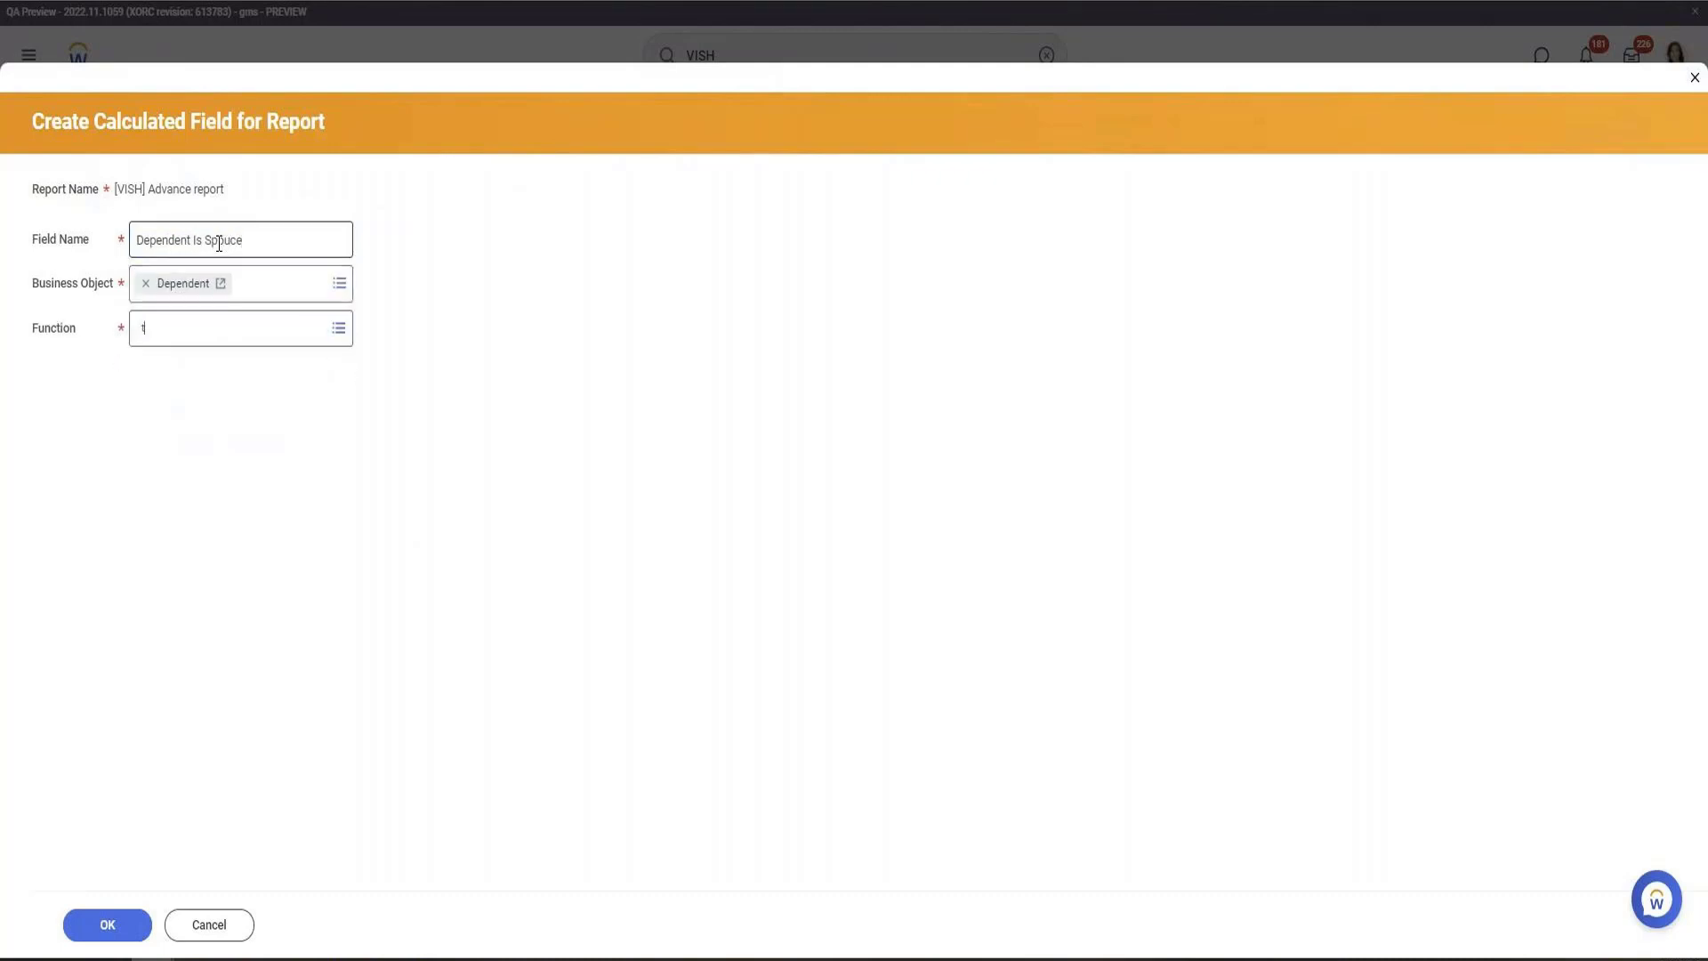
type("rue")
key("Return")
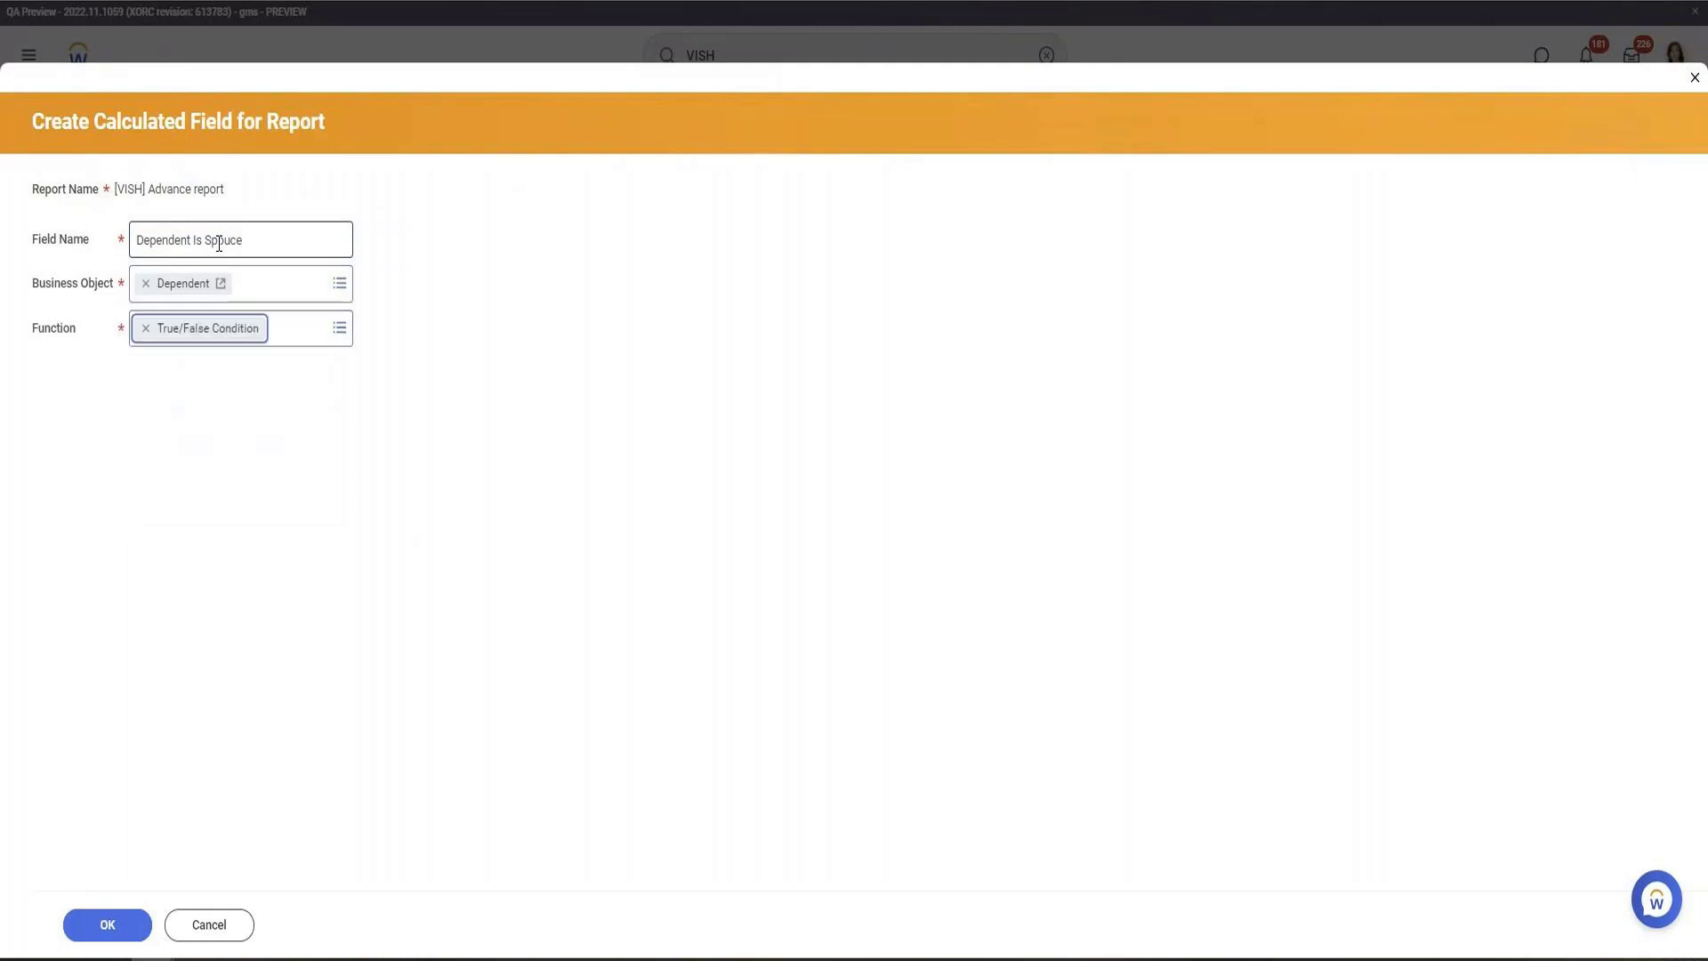
left_click(134, 923)
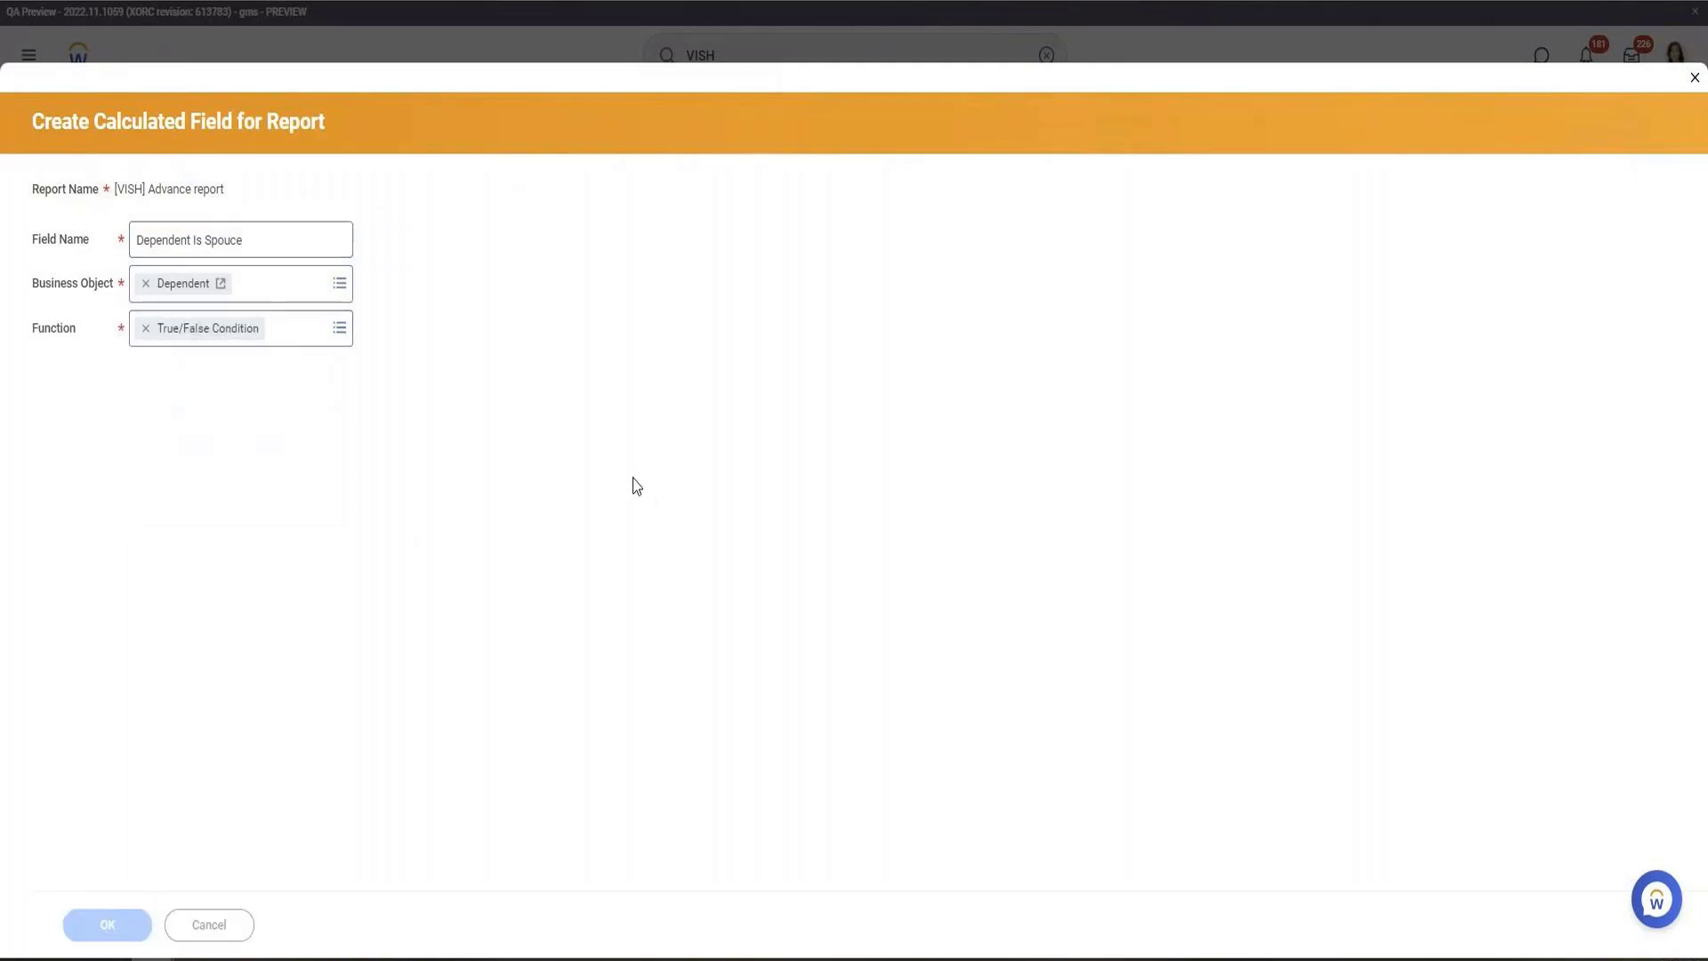
Search for relation and set the field of the true/false condition to Relationship
left_click(703, 493)
type("Depe")
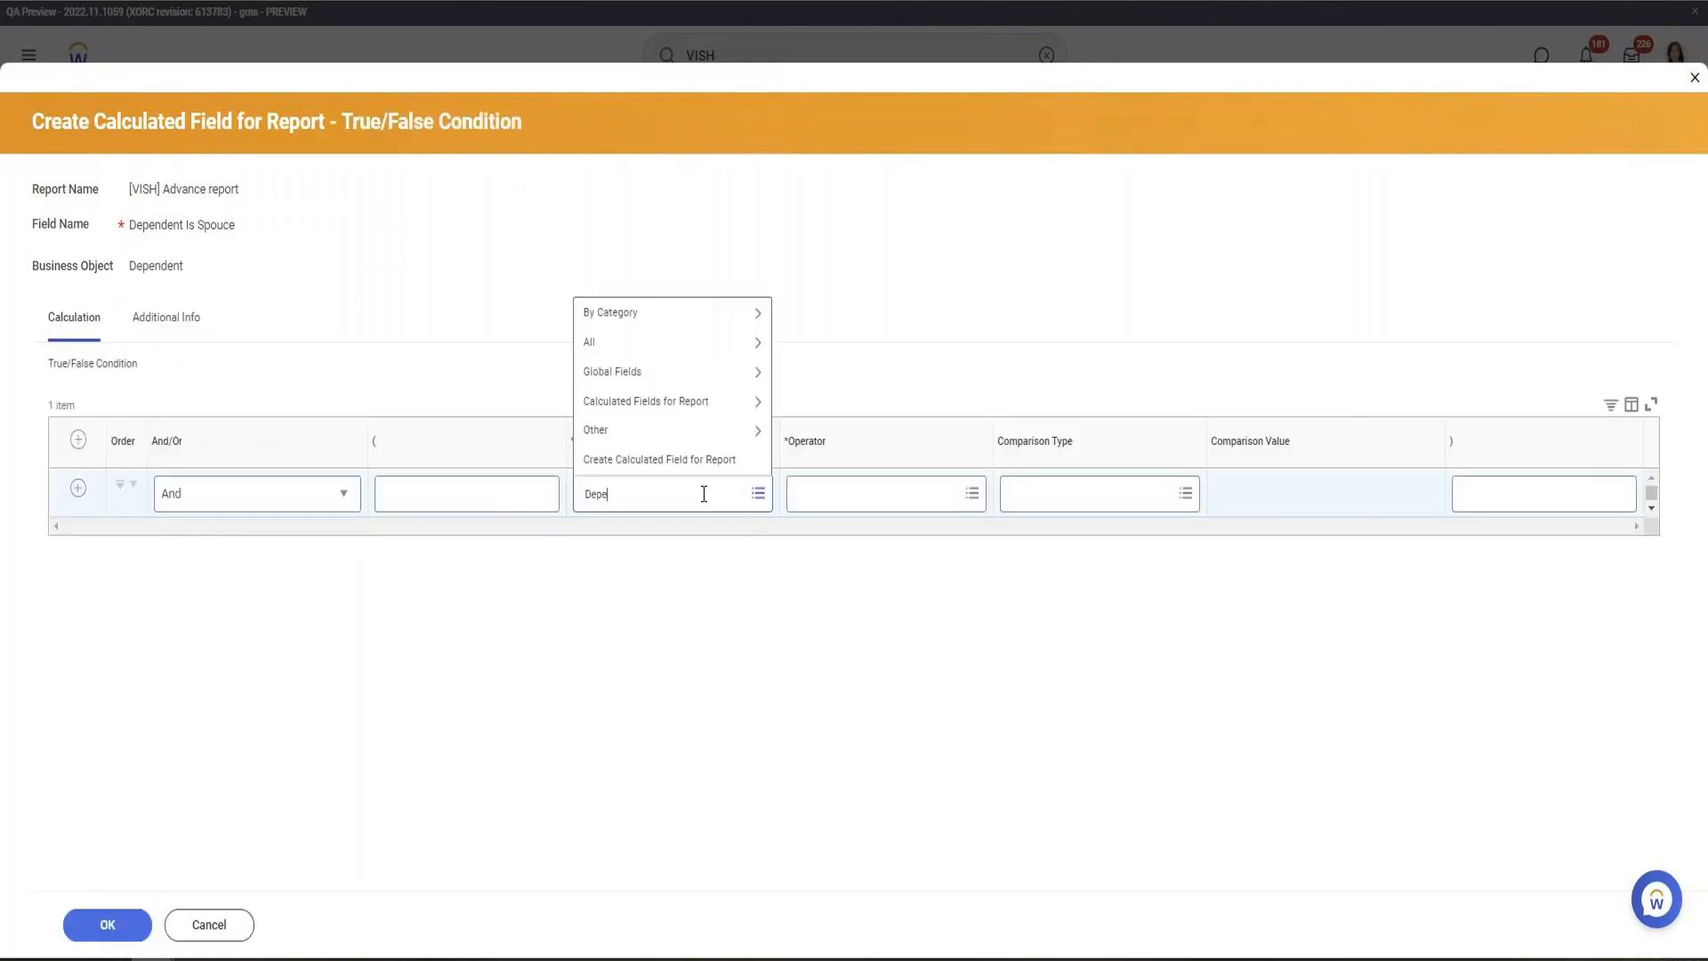
type("nd")
key("BackSpace")
key("BackSpace")
key("BackSpace")
key("BackSpace")
key("BackSpace")
key("BackSpace")
type("realation")
key("Return")
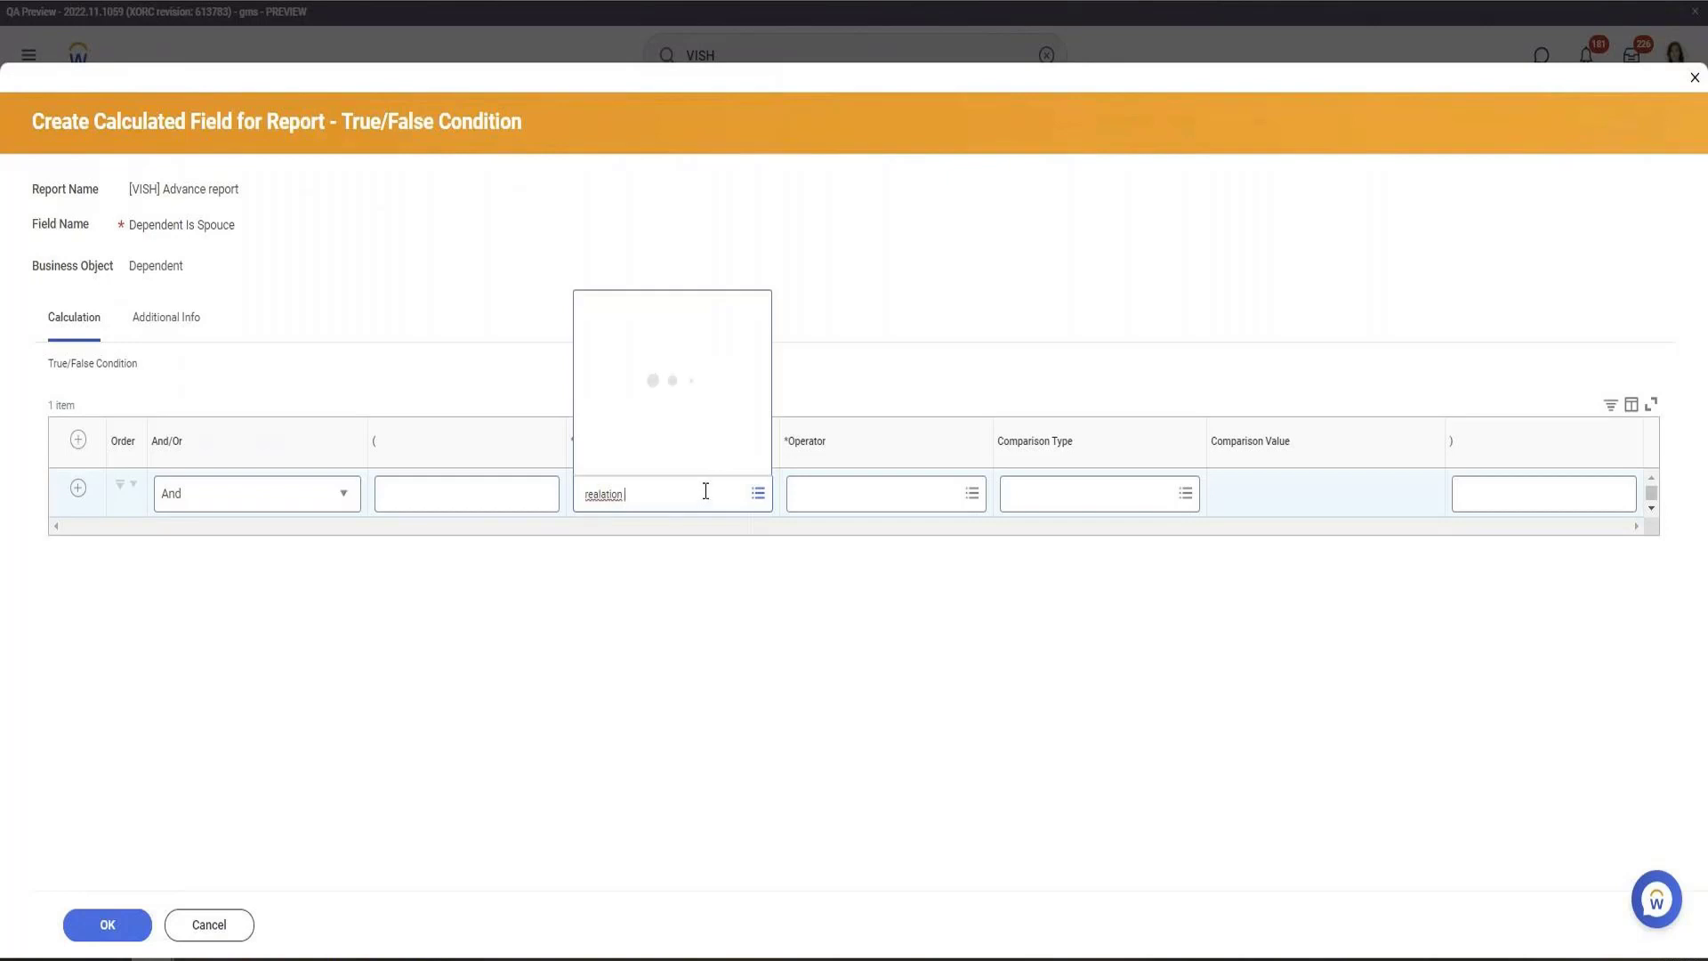
right_click(646, 496)
right_click(643, 497)
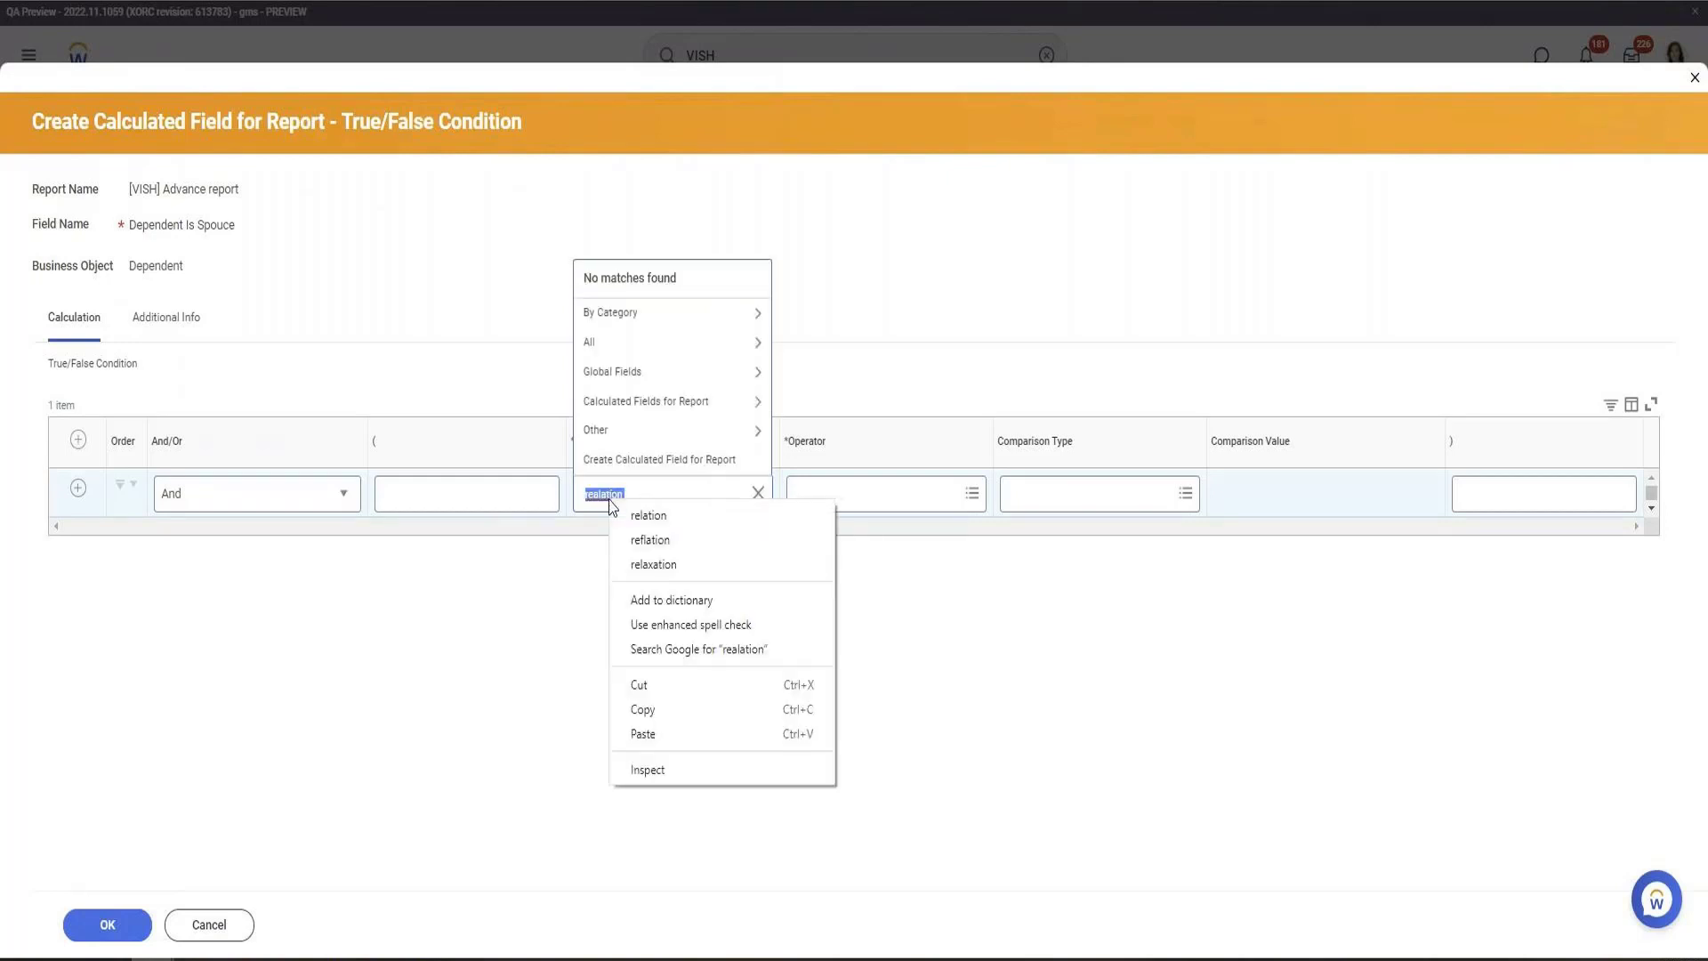
left_click(660, 511)
key("Return")
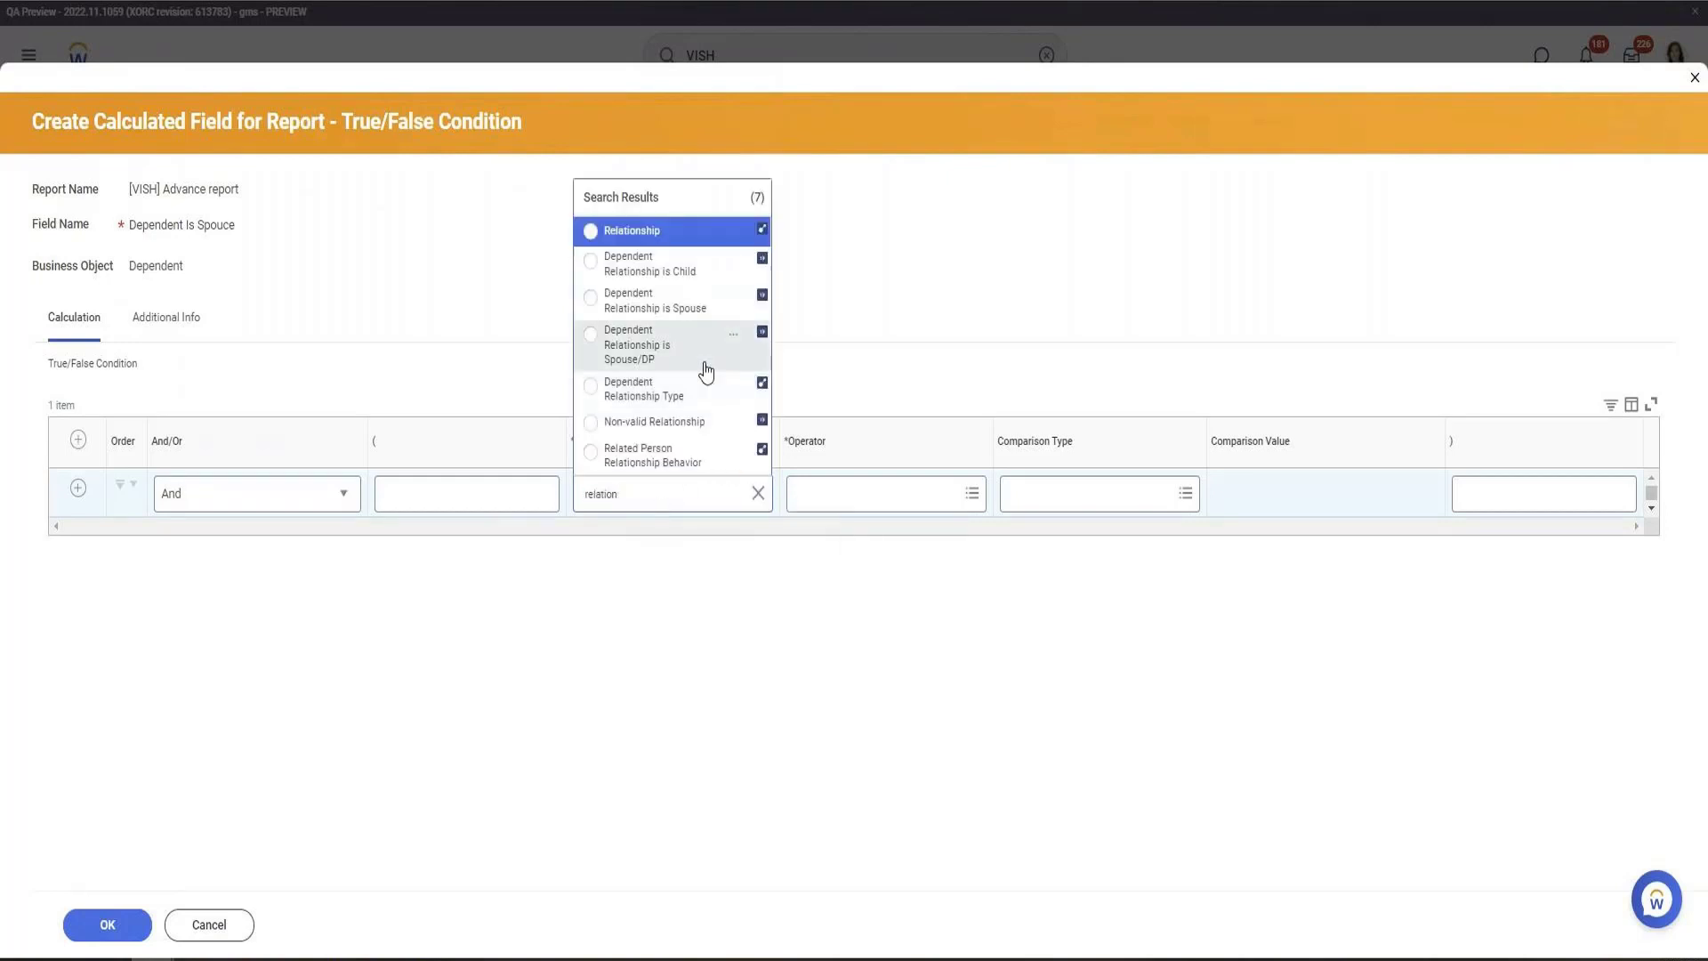
left_click(705, 370)
Set the operator of the Relationship condition to in the selection list
left_click(847, 494)
type("in the")
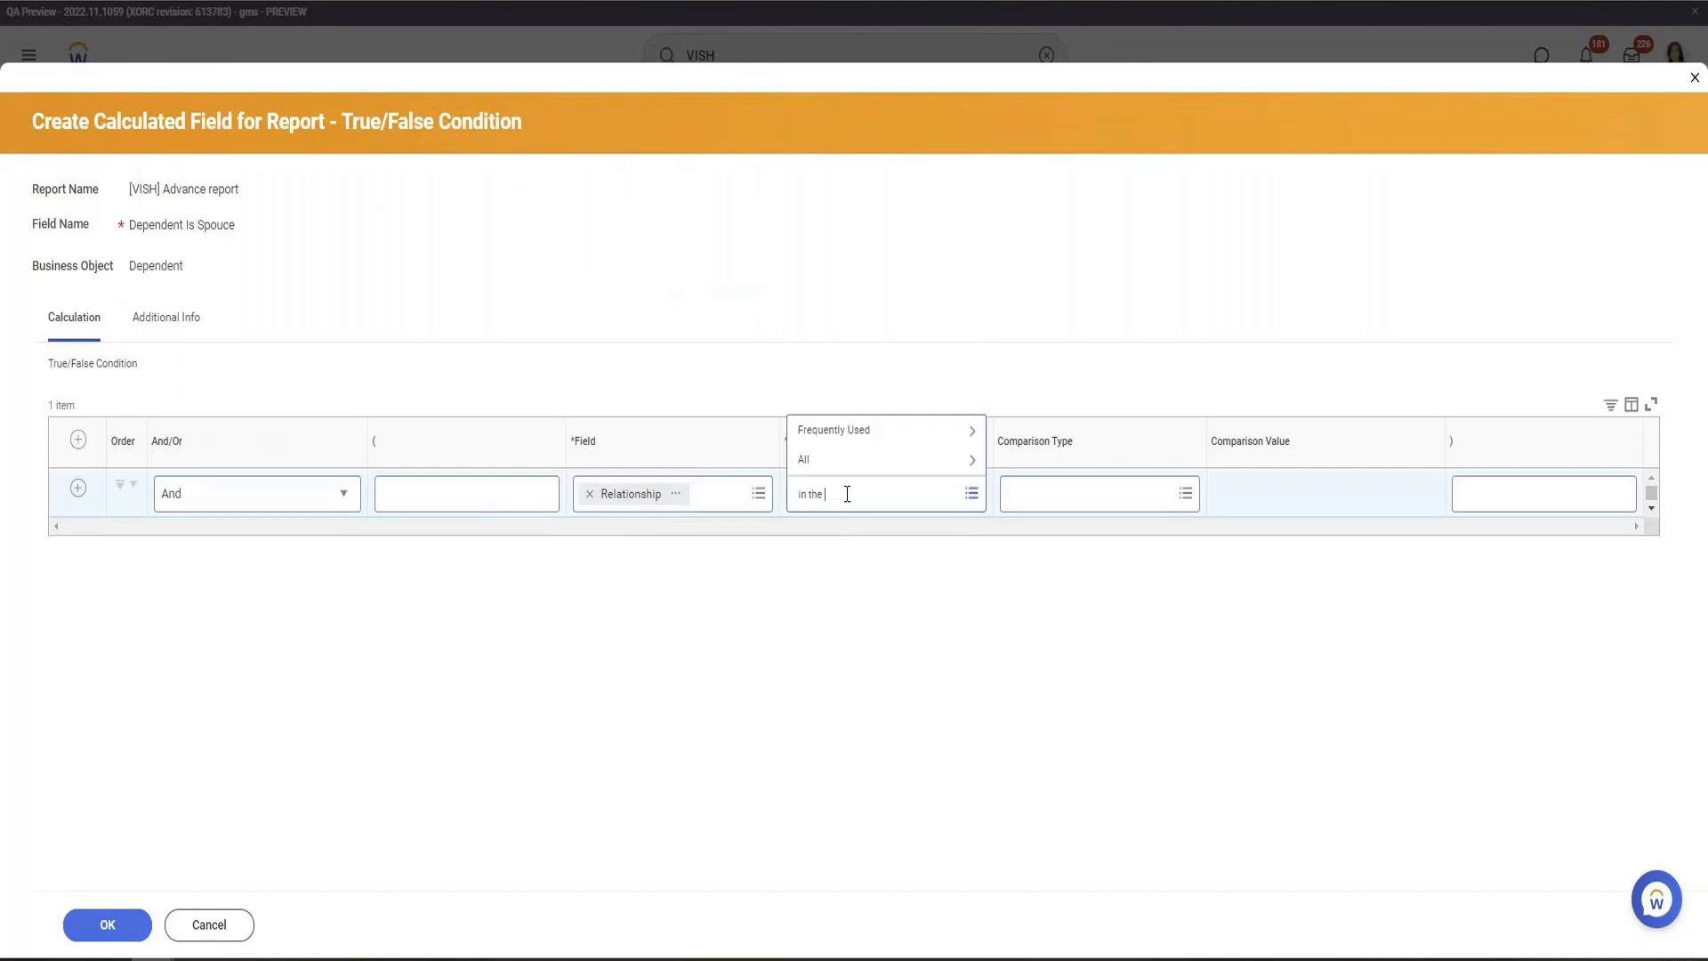
key("Return")
key("Return")
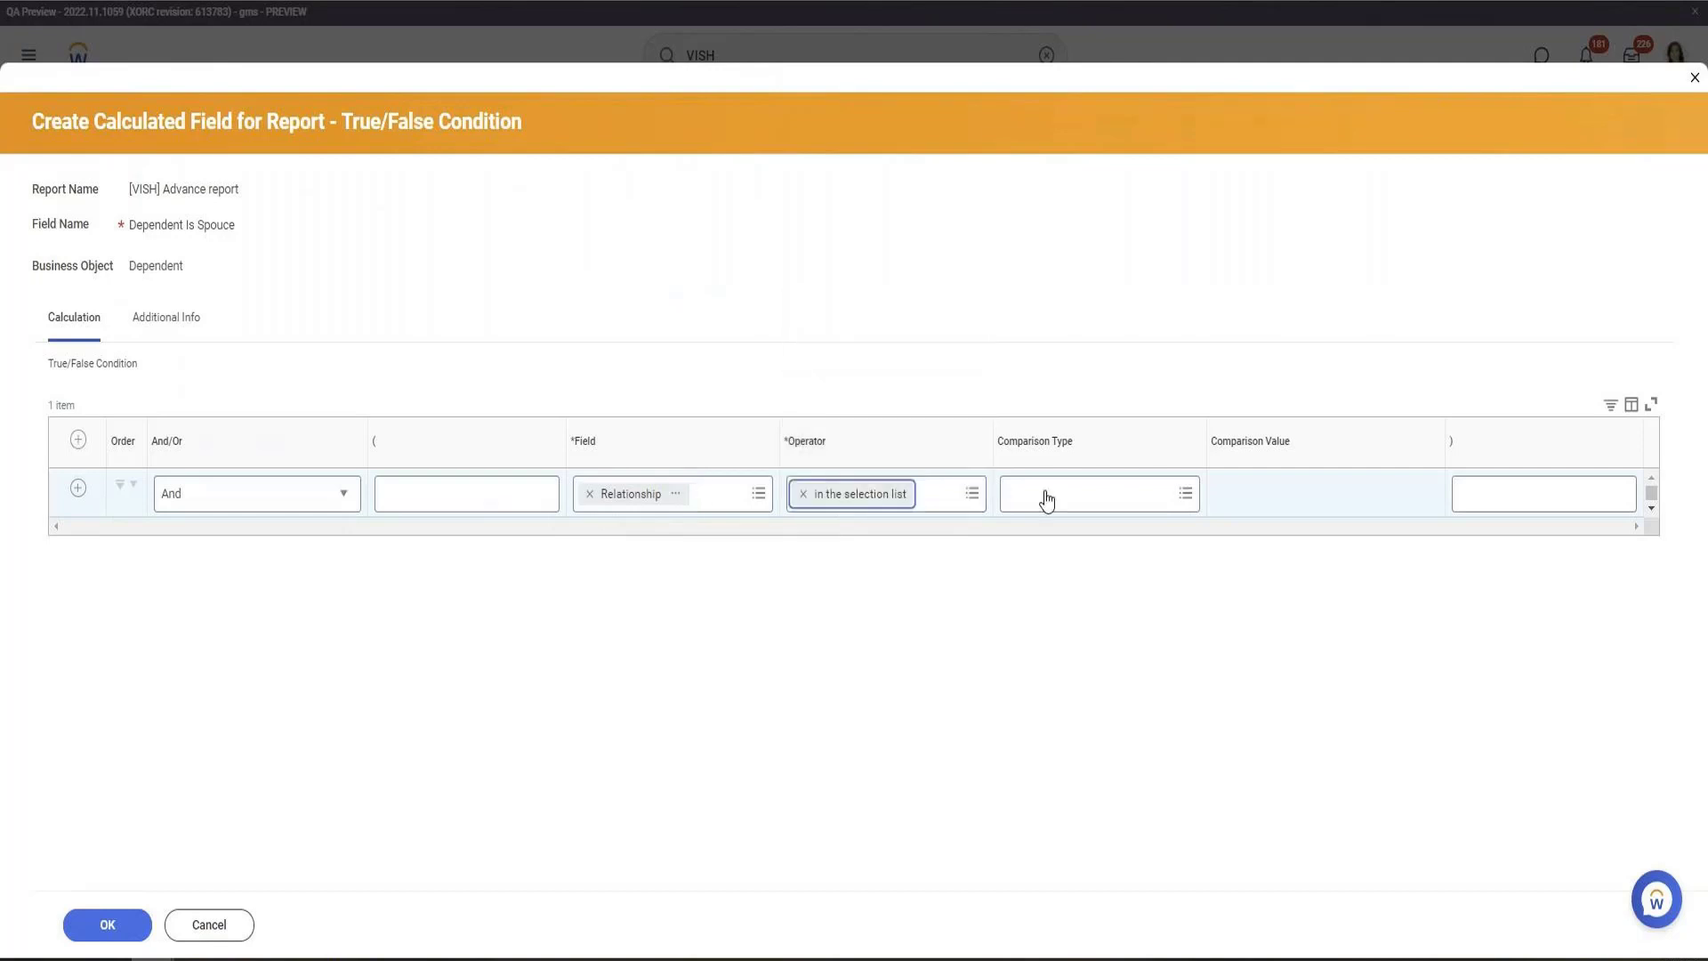
Set the comparison value of the condition to Spouse and save both the condition and Dependents ESI
left_click(1319, 498)
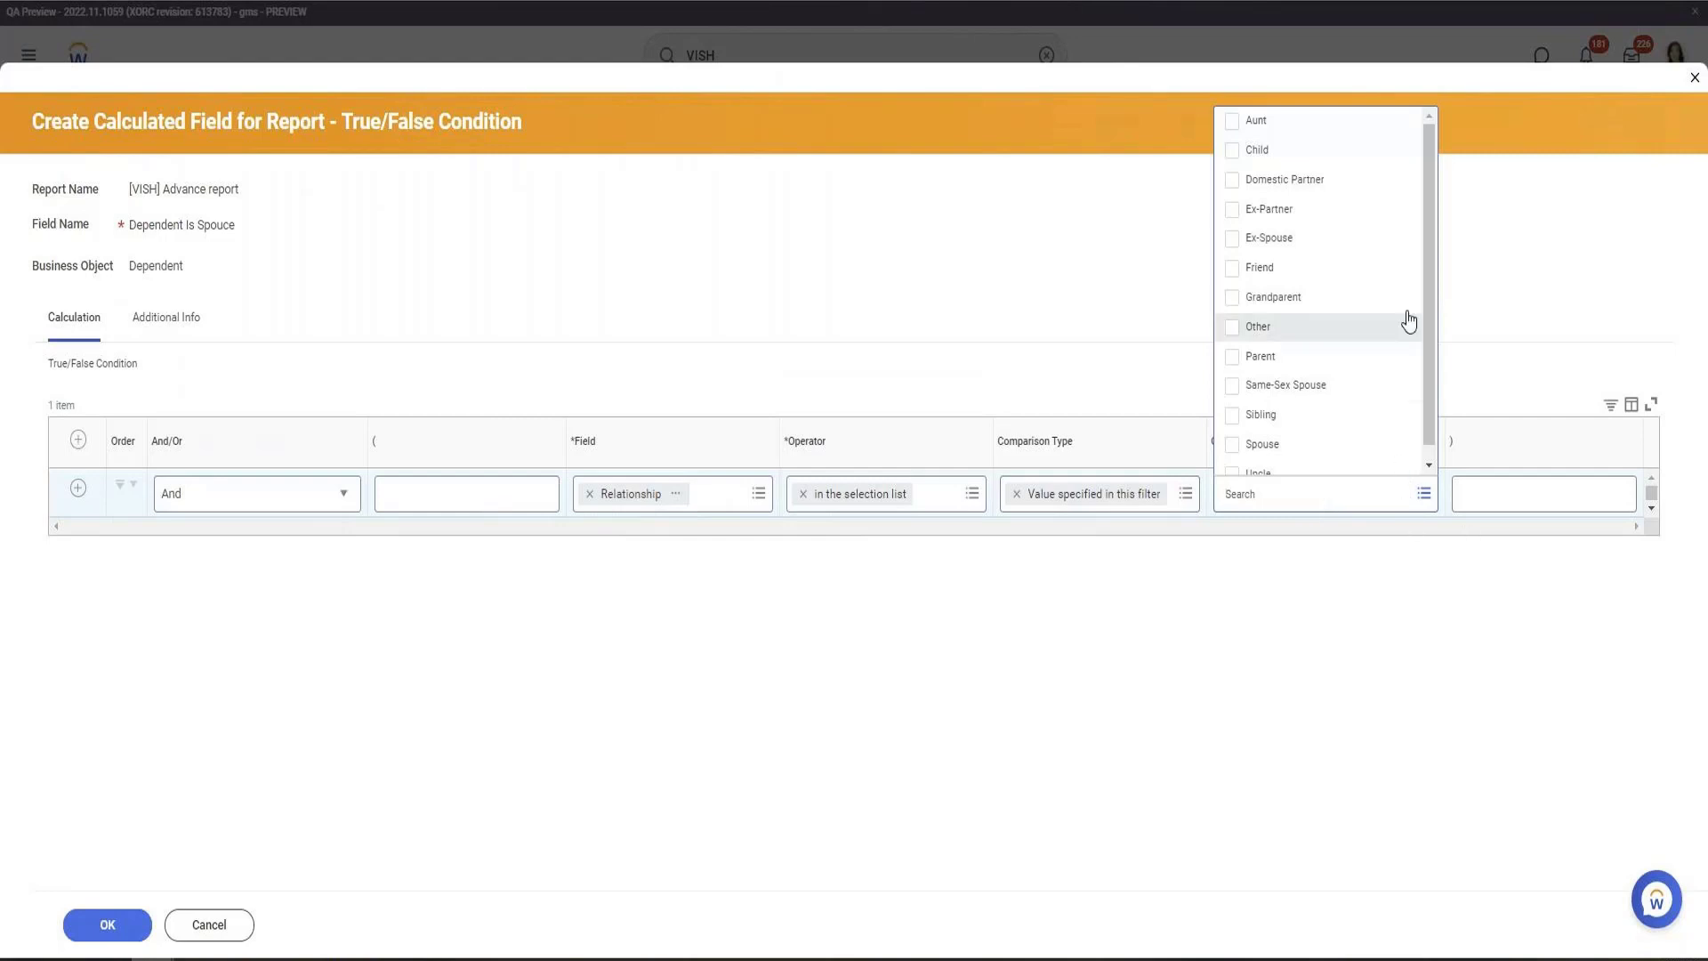
left_click(1242, 455)
left_click(325, 742)
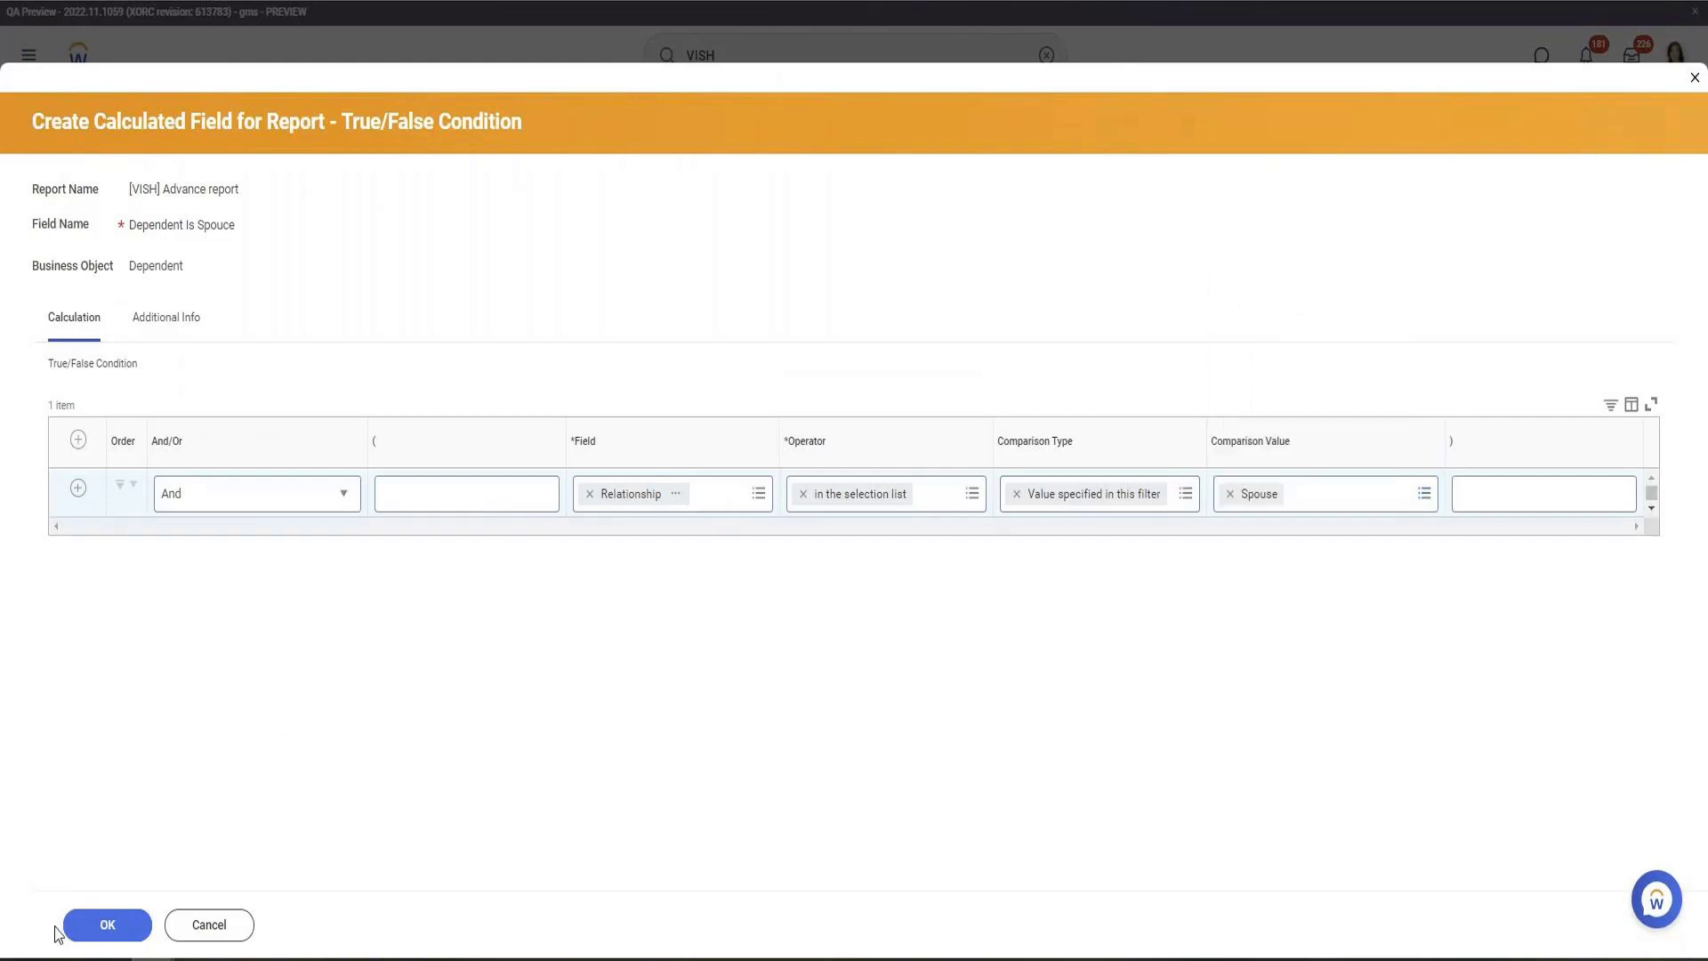
left_click(107, 924)
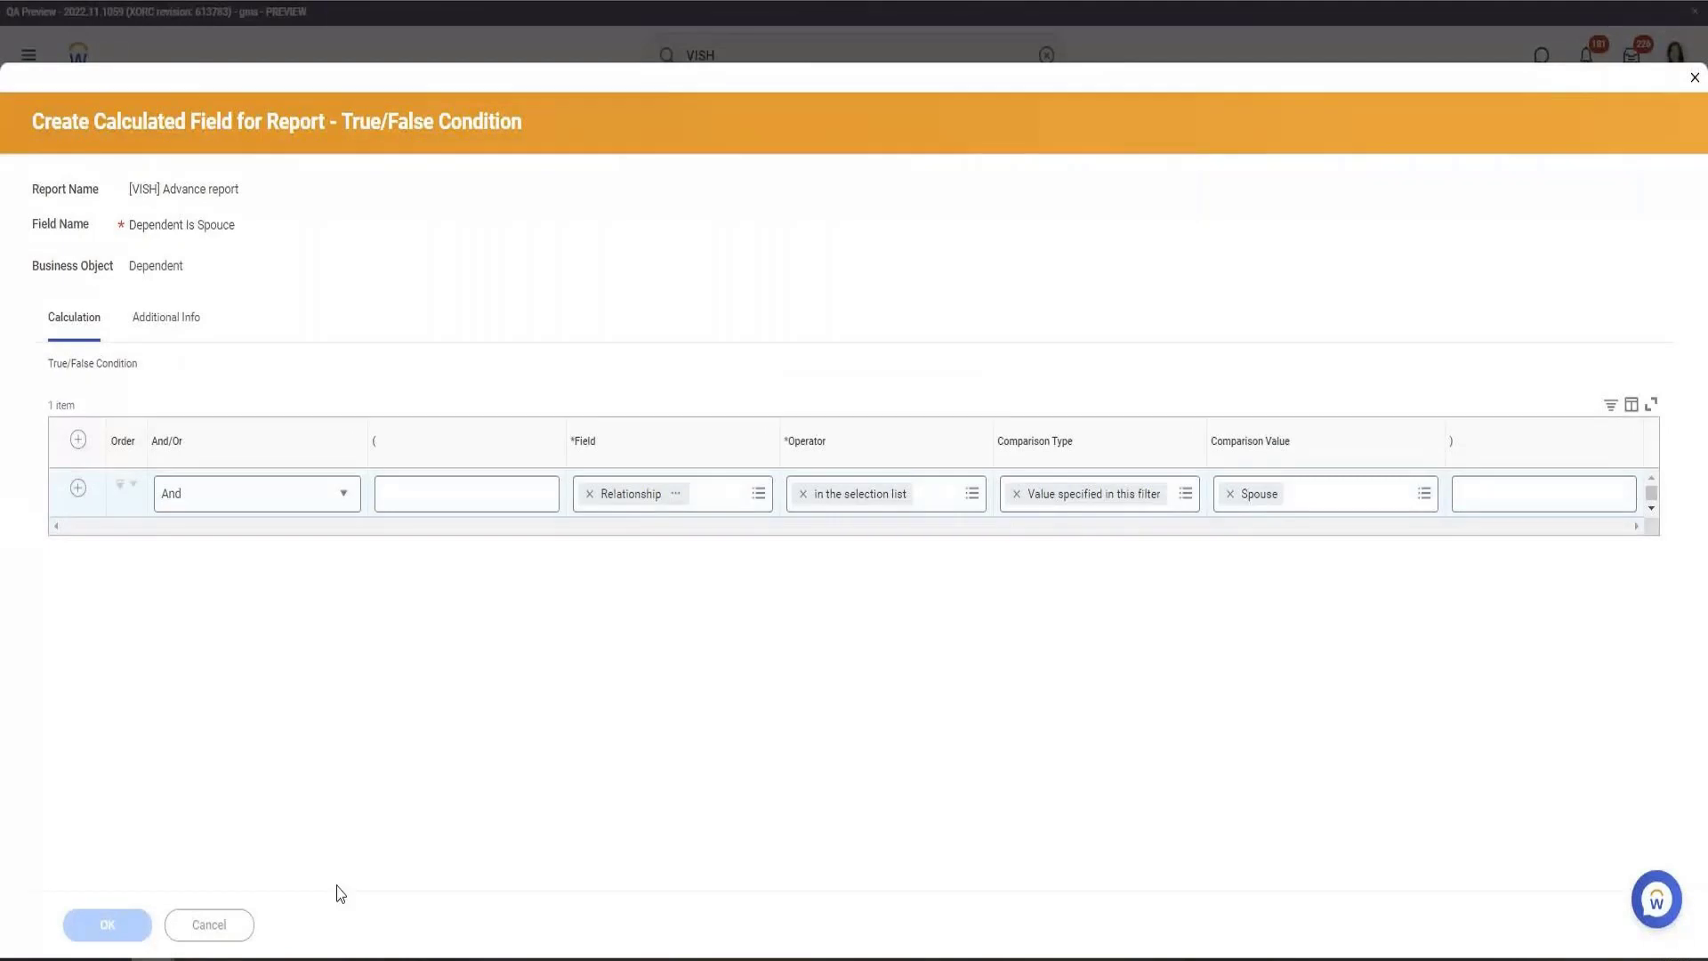
left_click(98, 930)
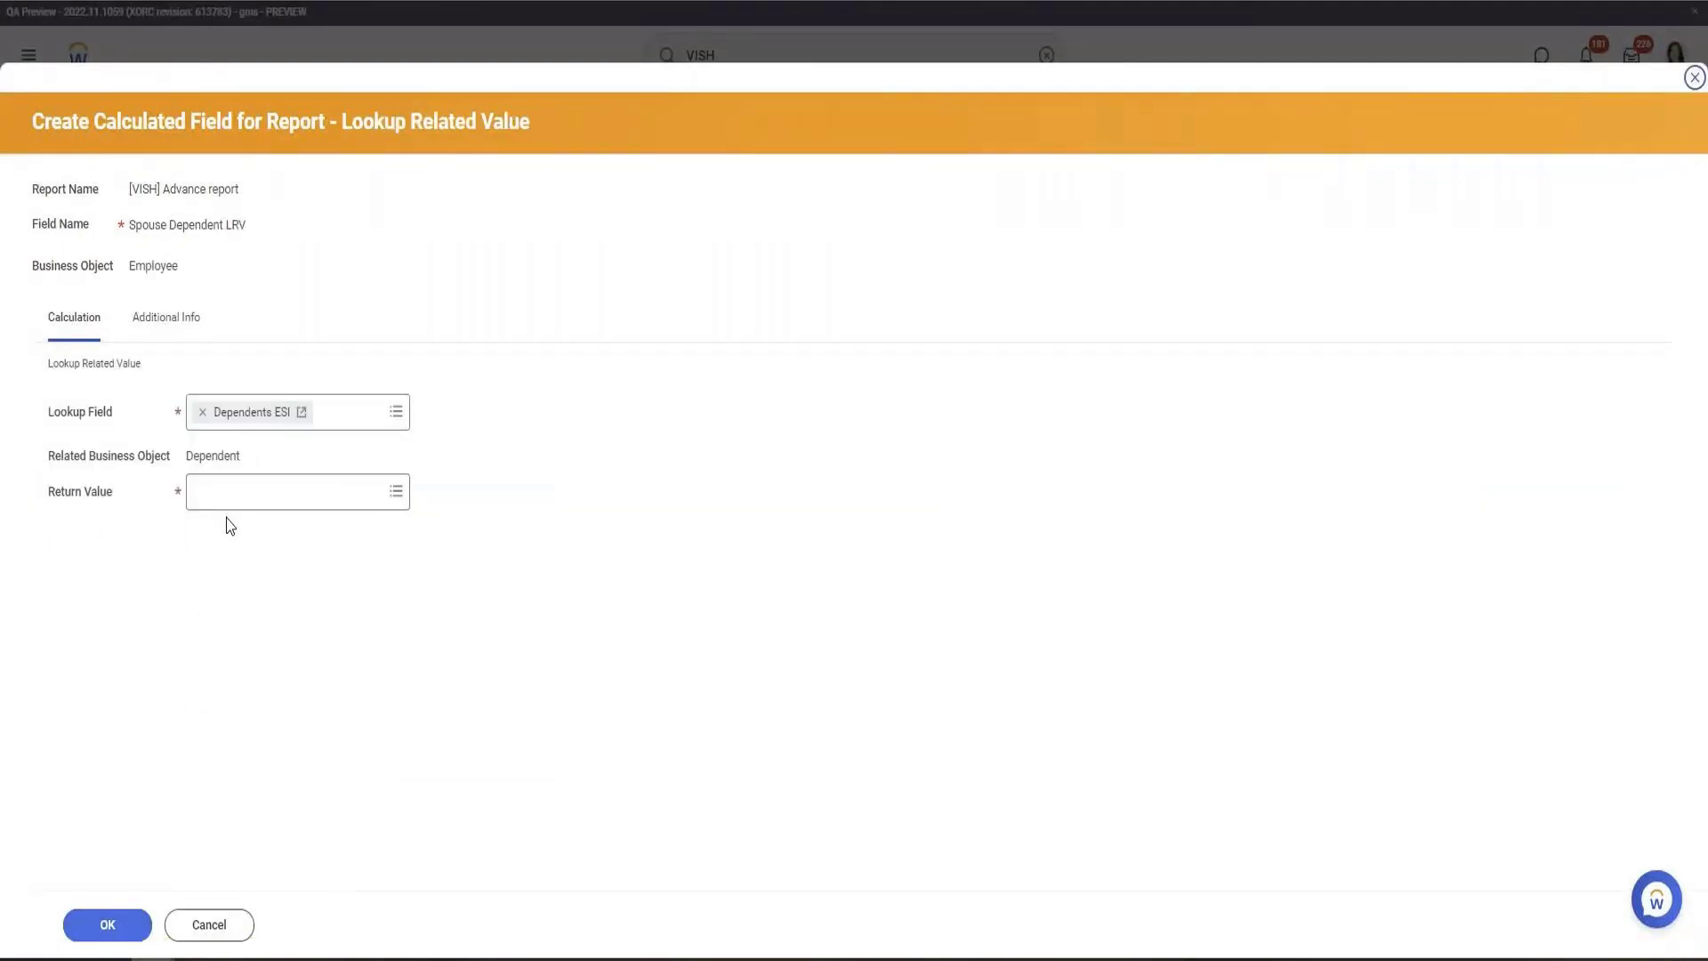
Set the return value of Spouse Dependent LRV to Legal Name - Last Name and save the lookup field
left_click(233, 493)
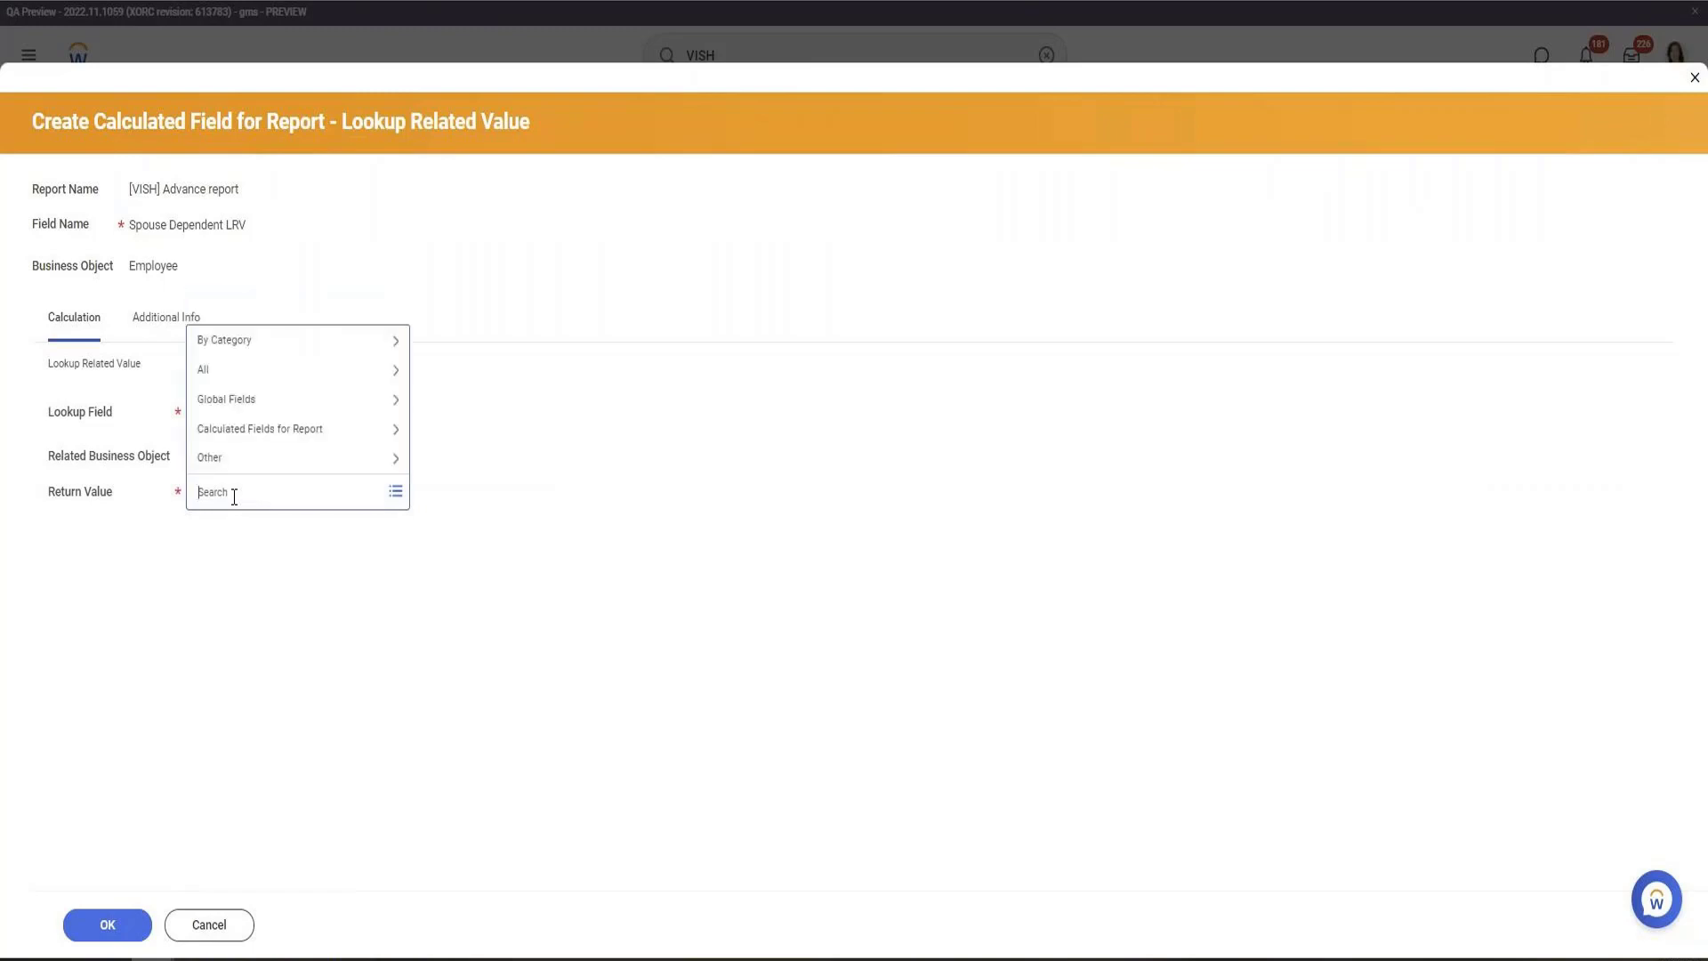
type("Legal Last Name")
key("Return")
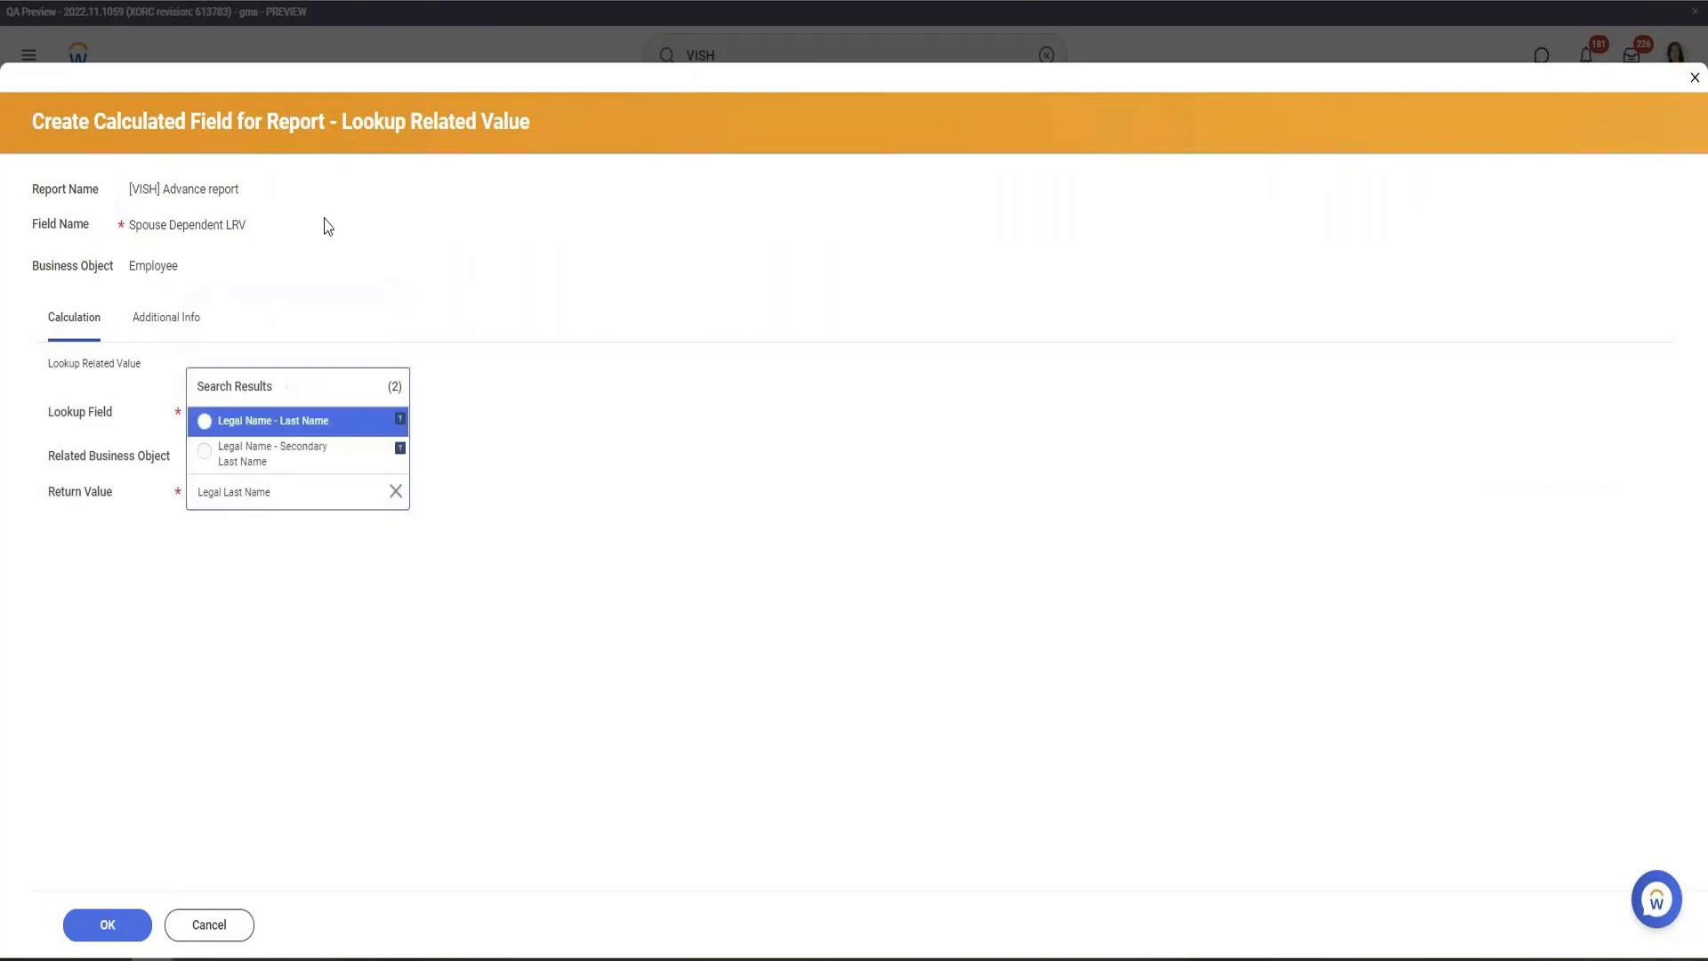
left_click(278, 440)
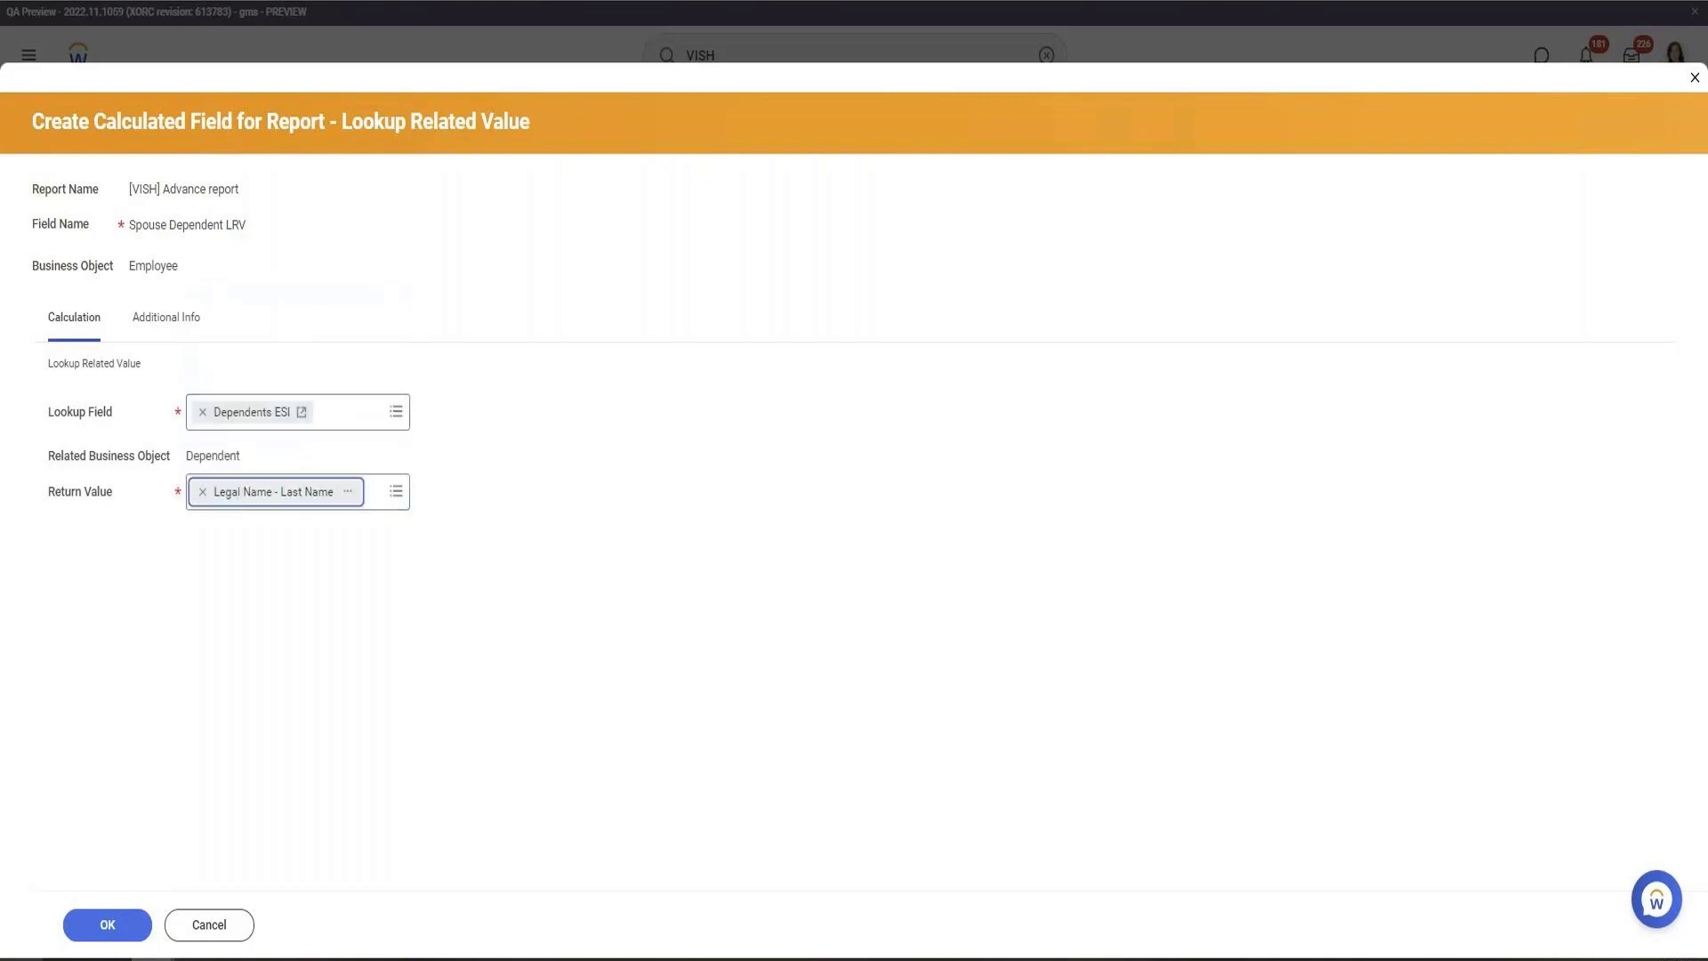
left_click(121, 932)
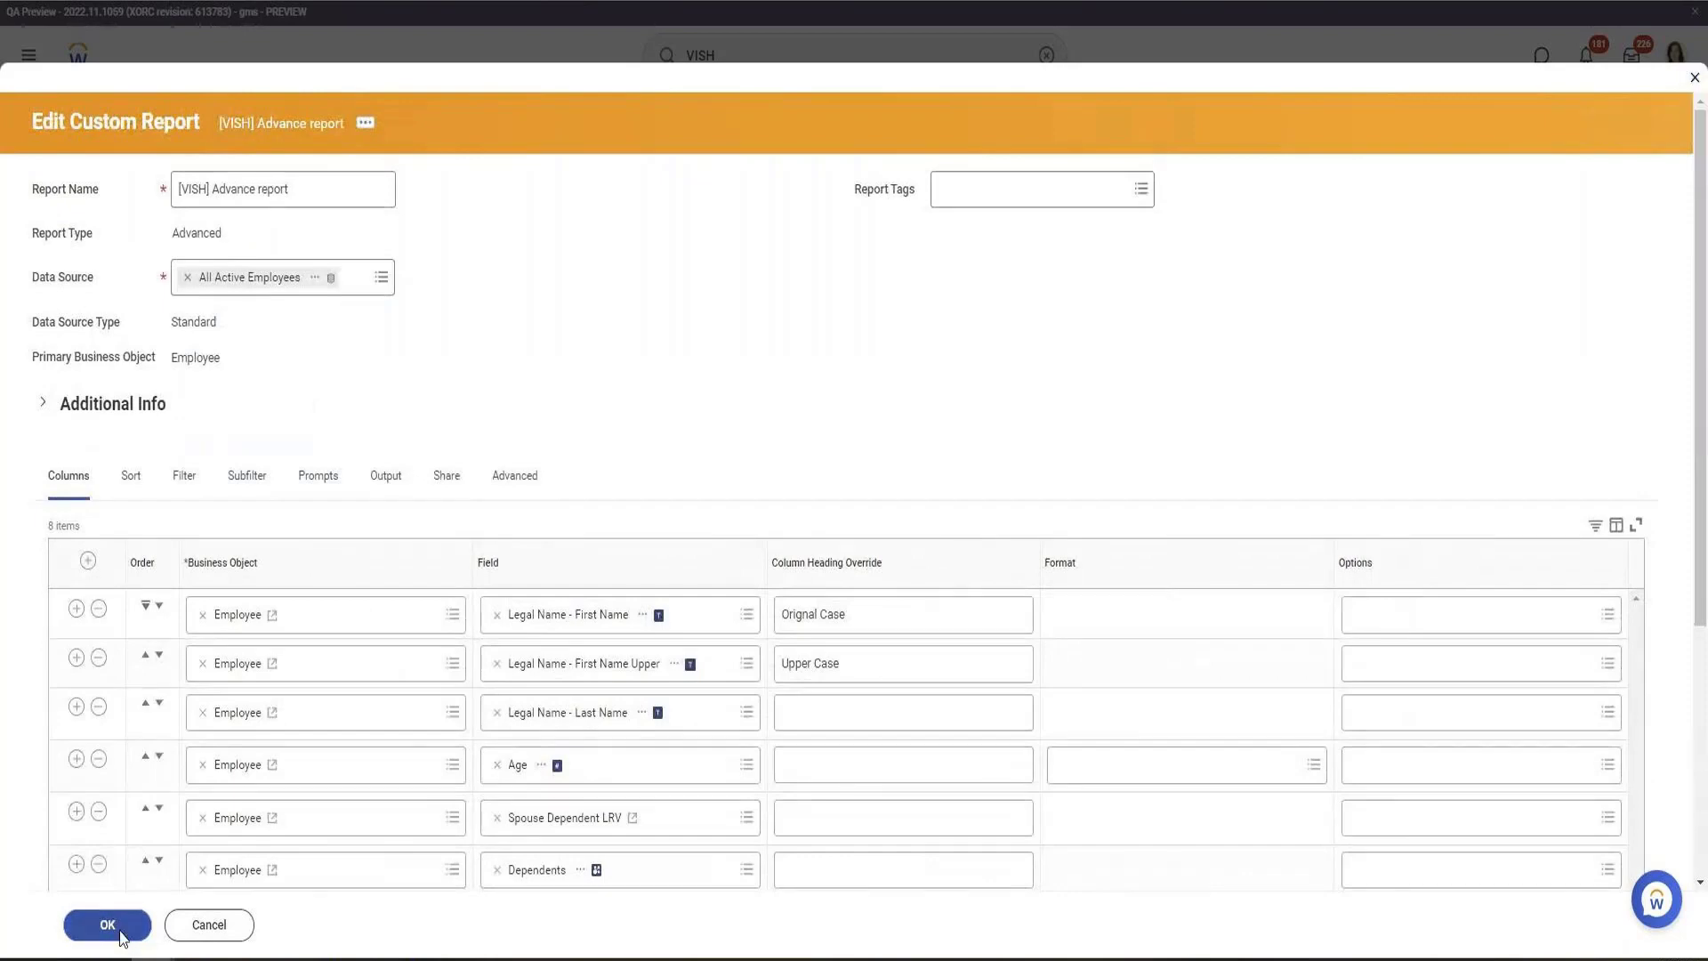
Save and run the advanced report, and check the Spouse Dependent LRV column against the Dependents columns
left_click(107, 925)
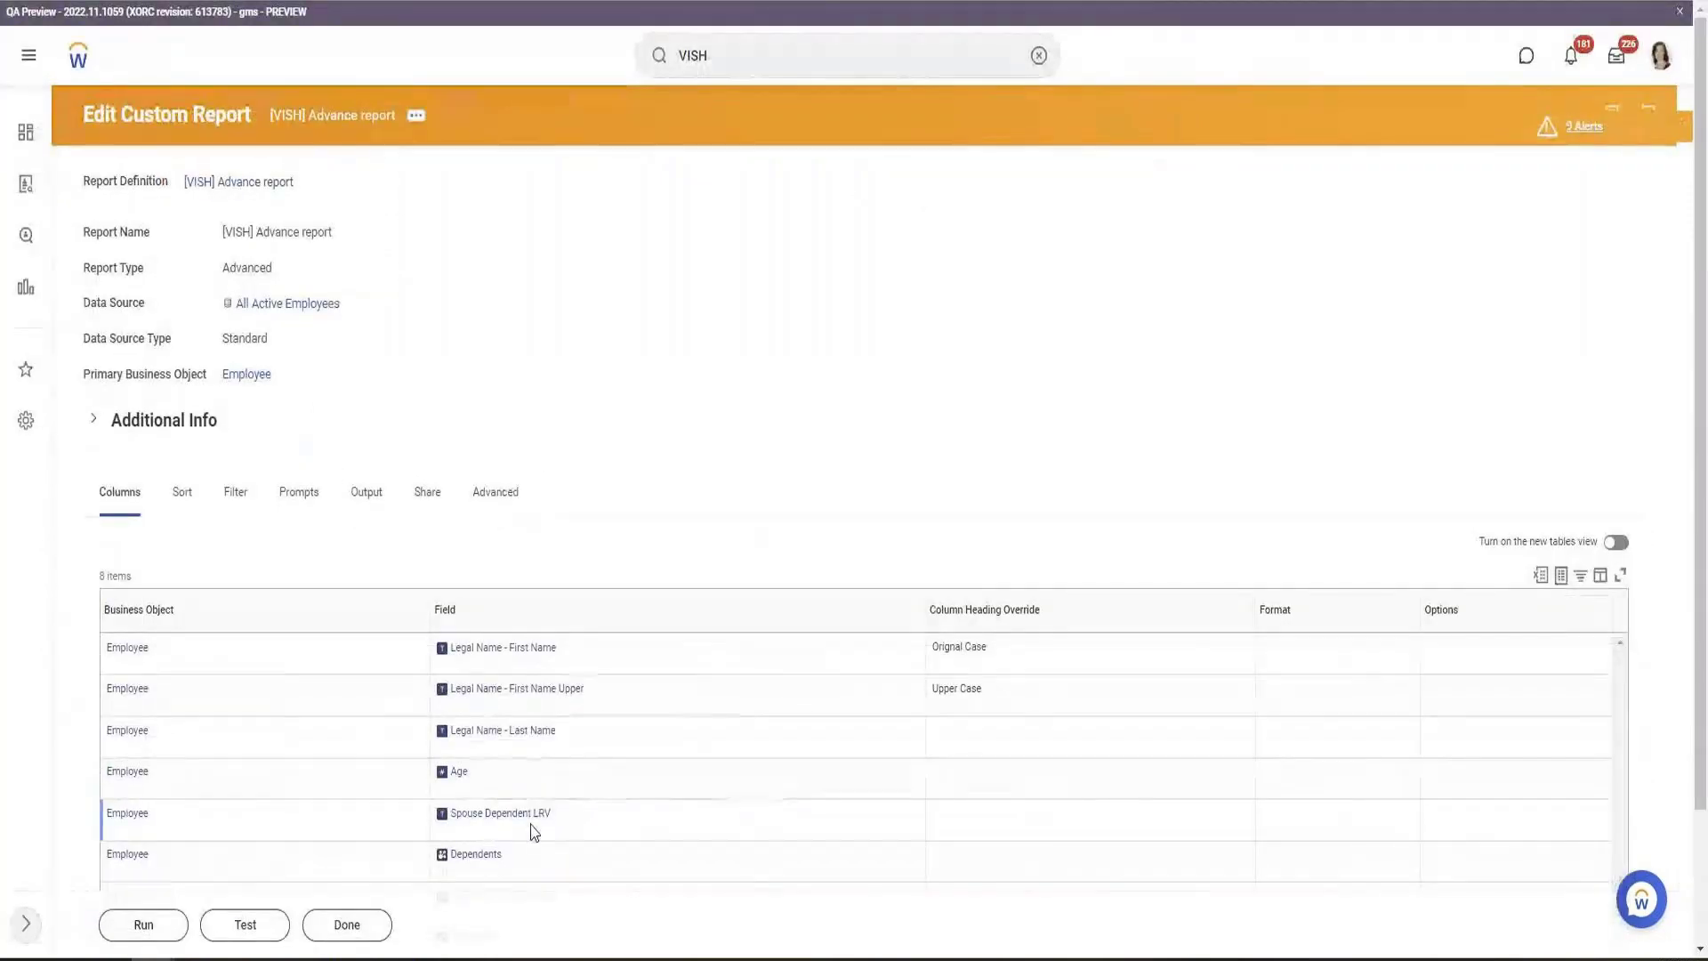
left_click(143, 925)
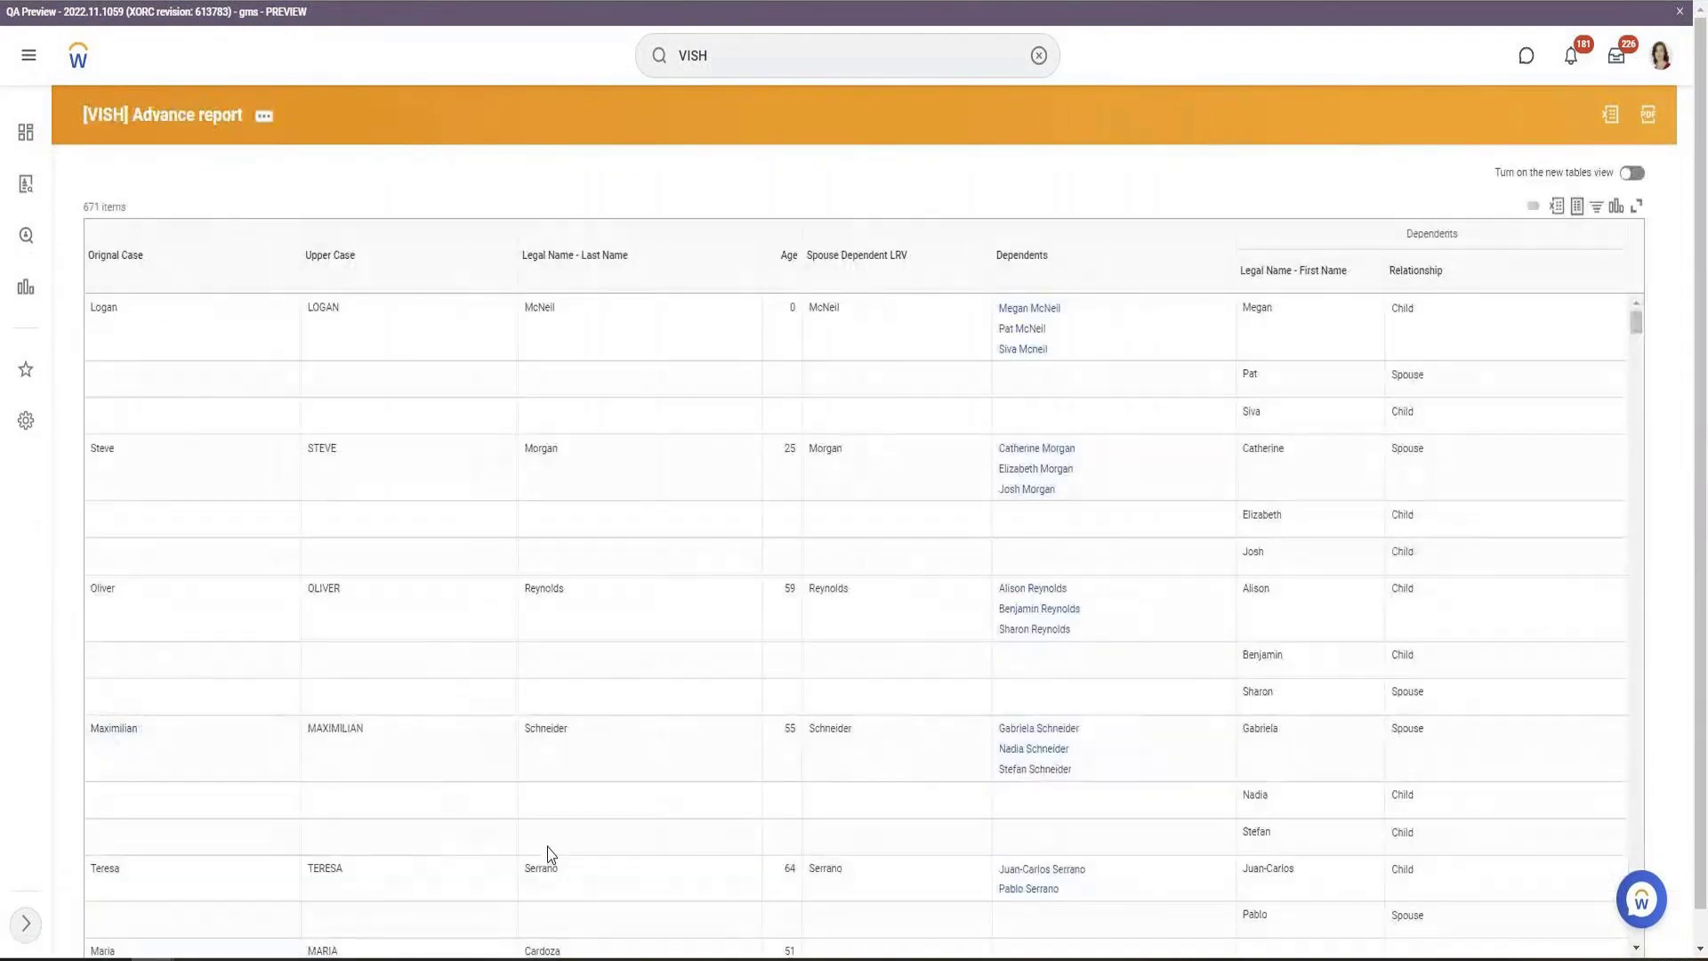
double_click(824, 307)
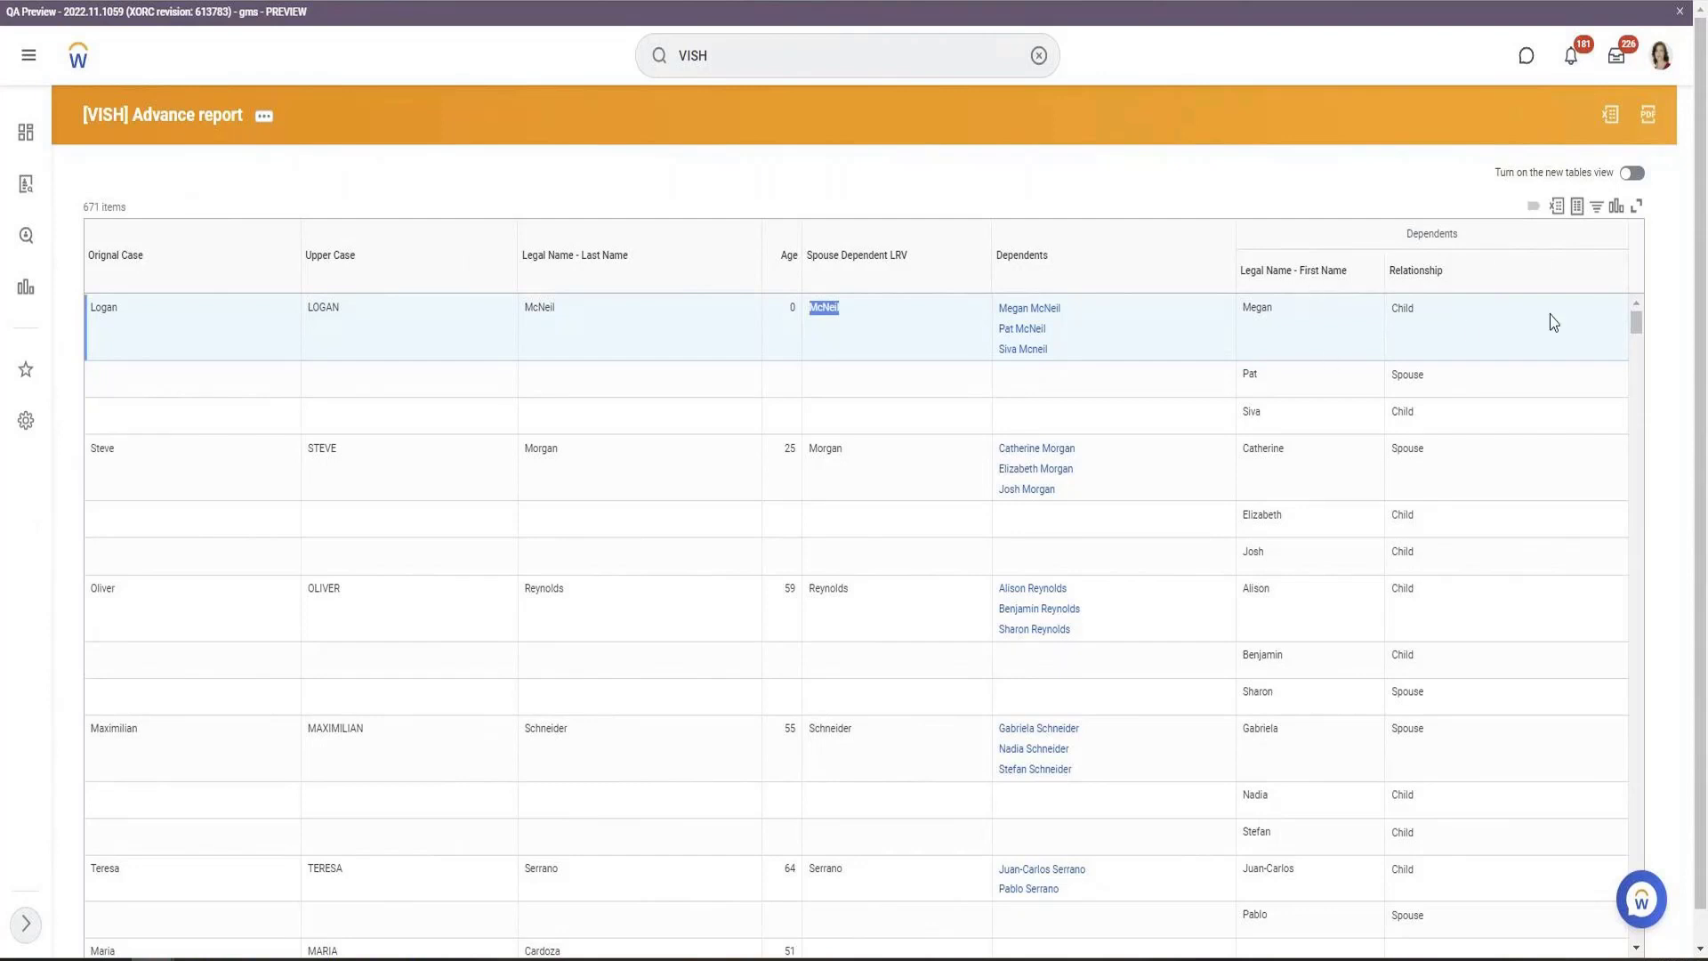
double_click(1431, 234)
Switch to PowerPoint, create a blank presentation and add a second slide
left_click(152, 959)
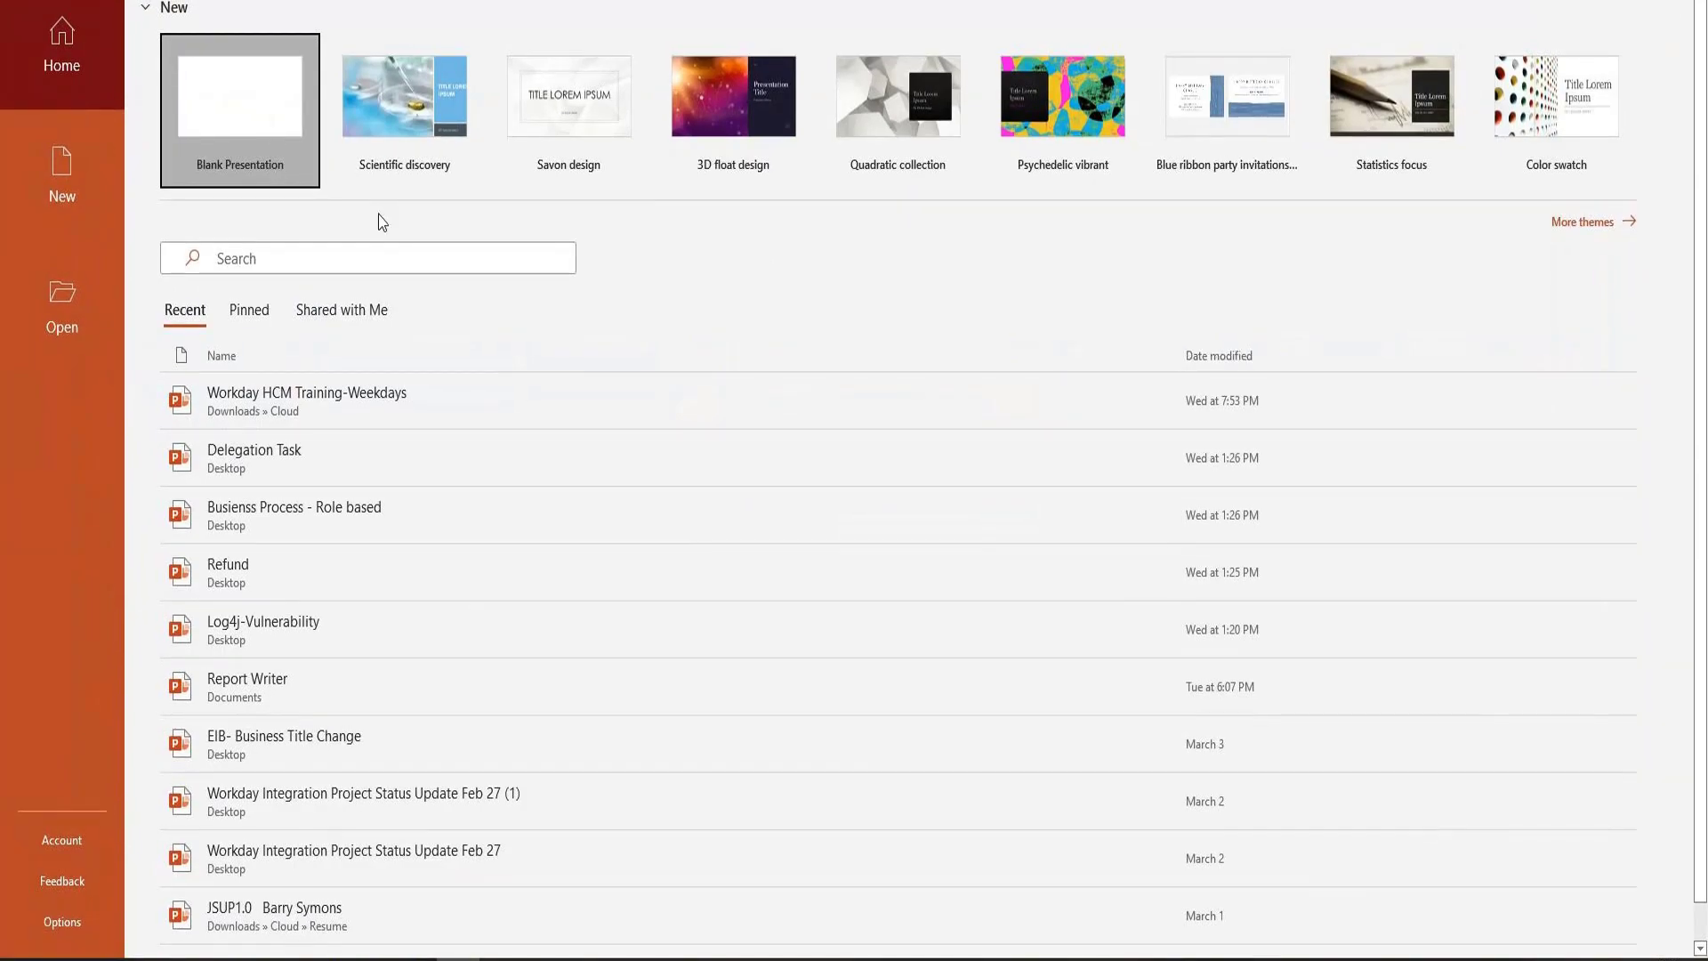
left_click(260, 165)
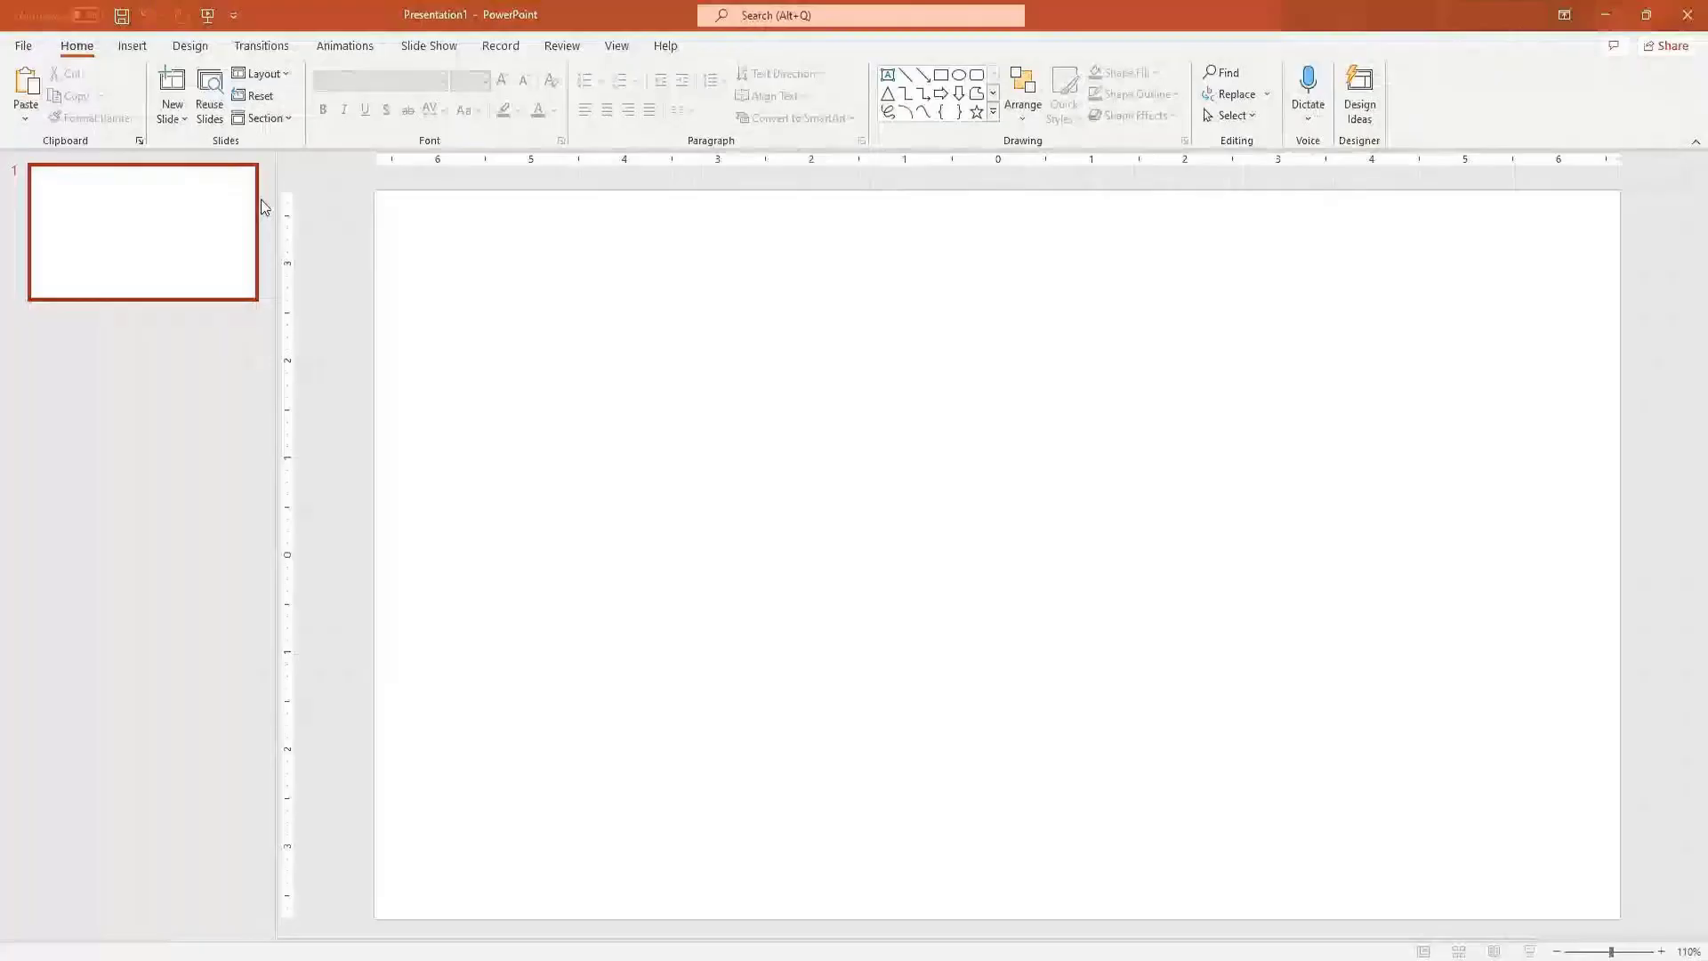
left_click(210, 392)
key("Return")
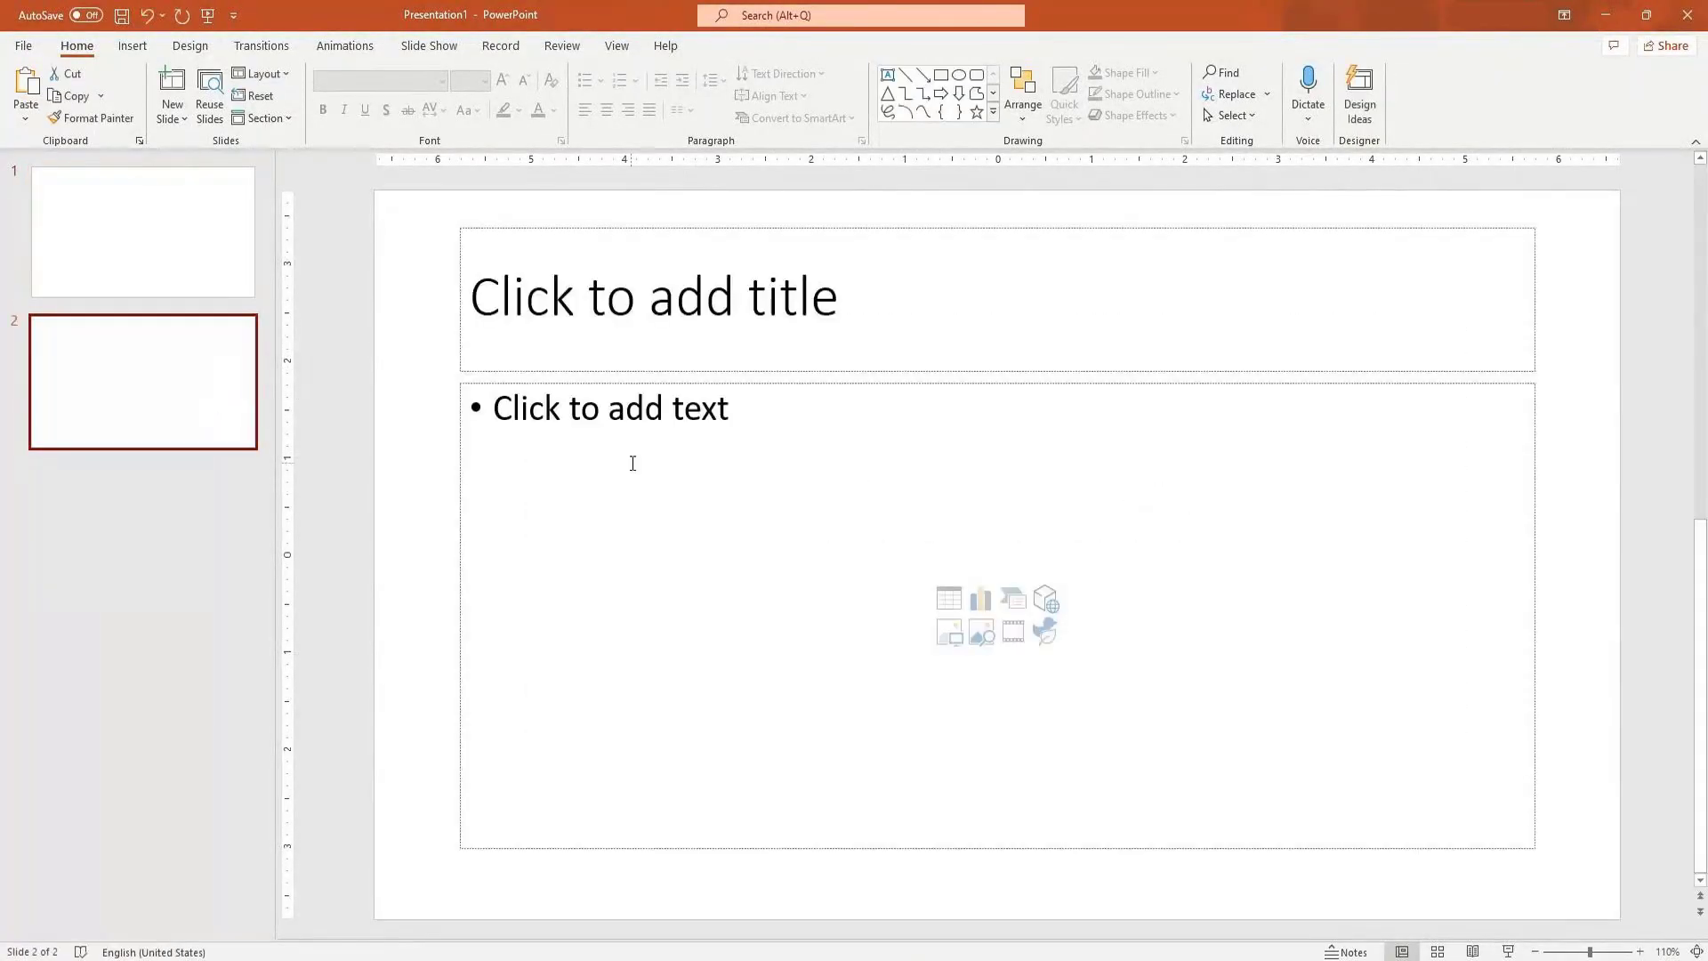
Delete the text and title placeholders from the second slide
left_click(736, 392)
left_click(741, 384)
key("Delete")
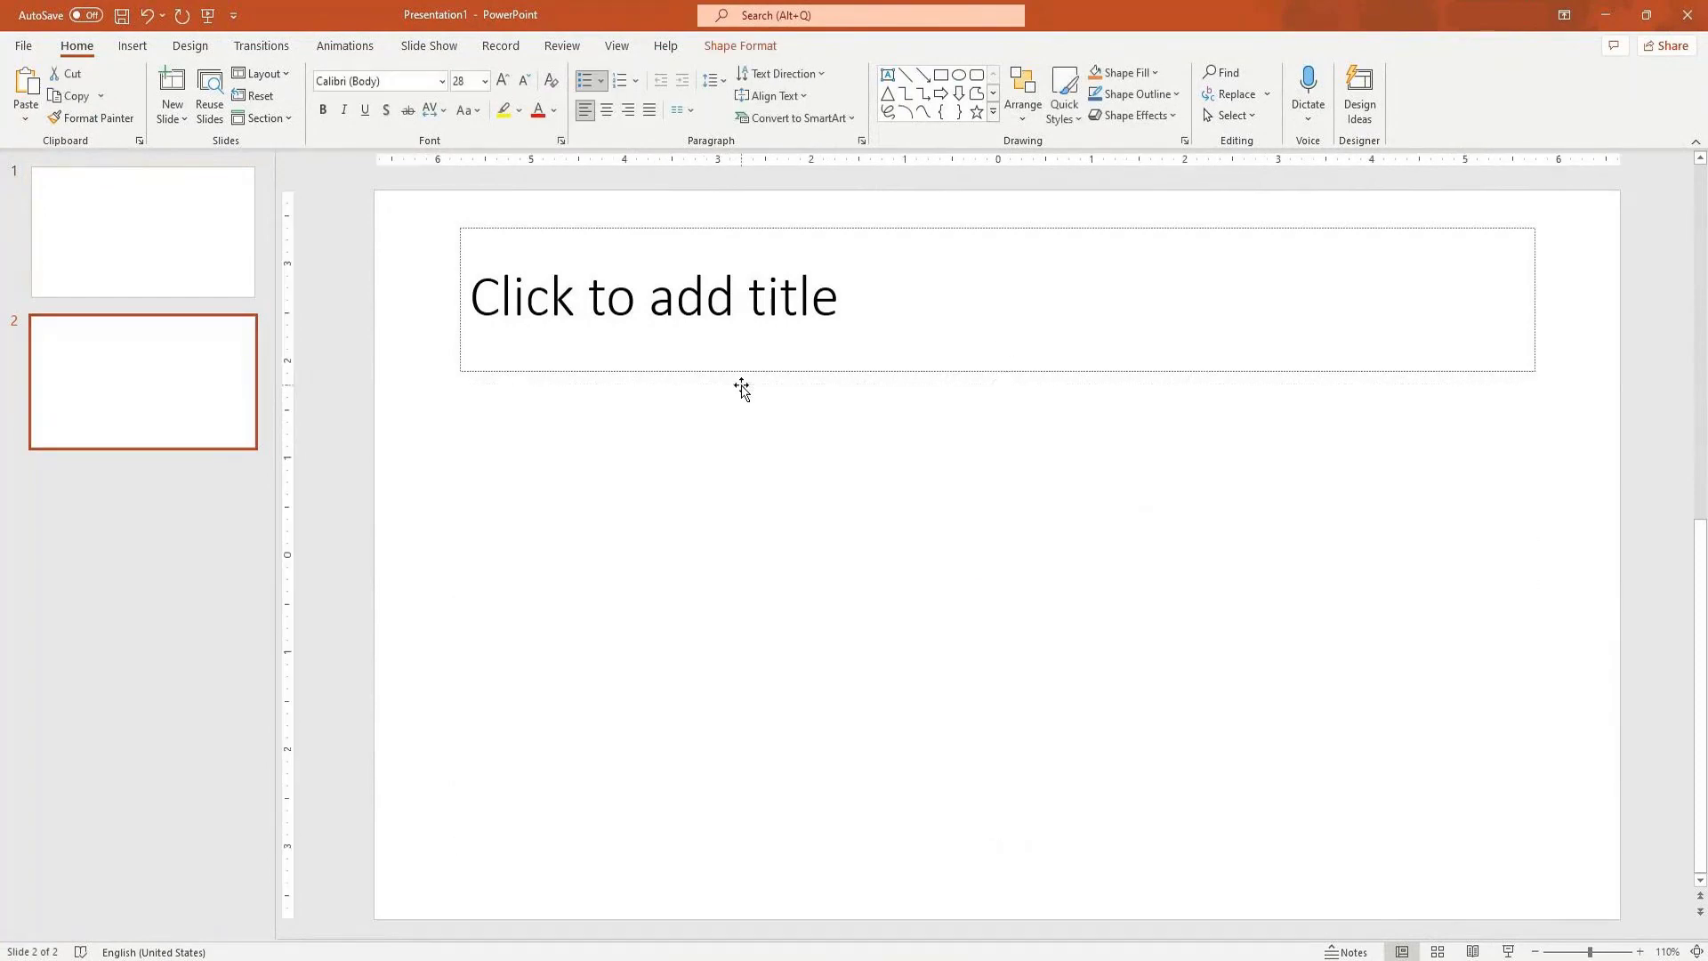
left_click(741, 385)
key("Delete")
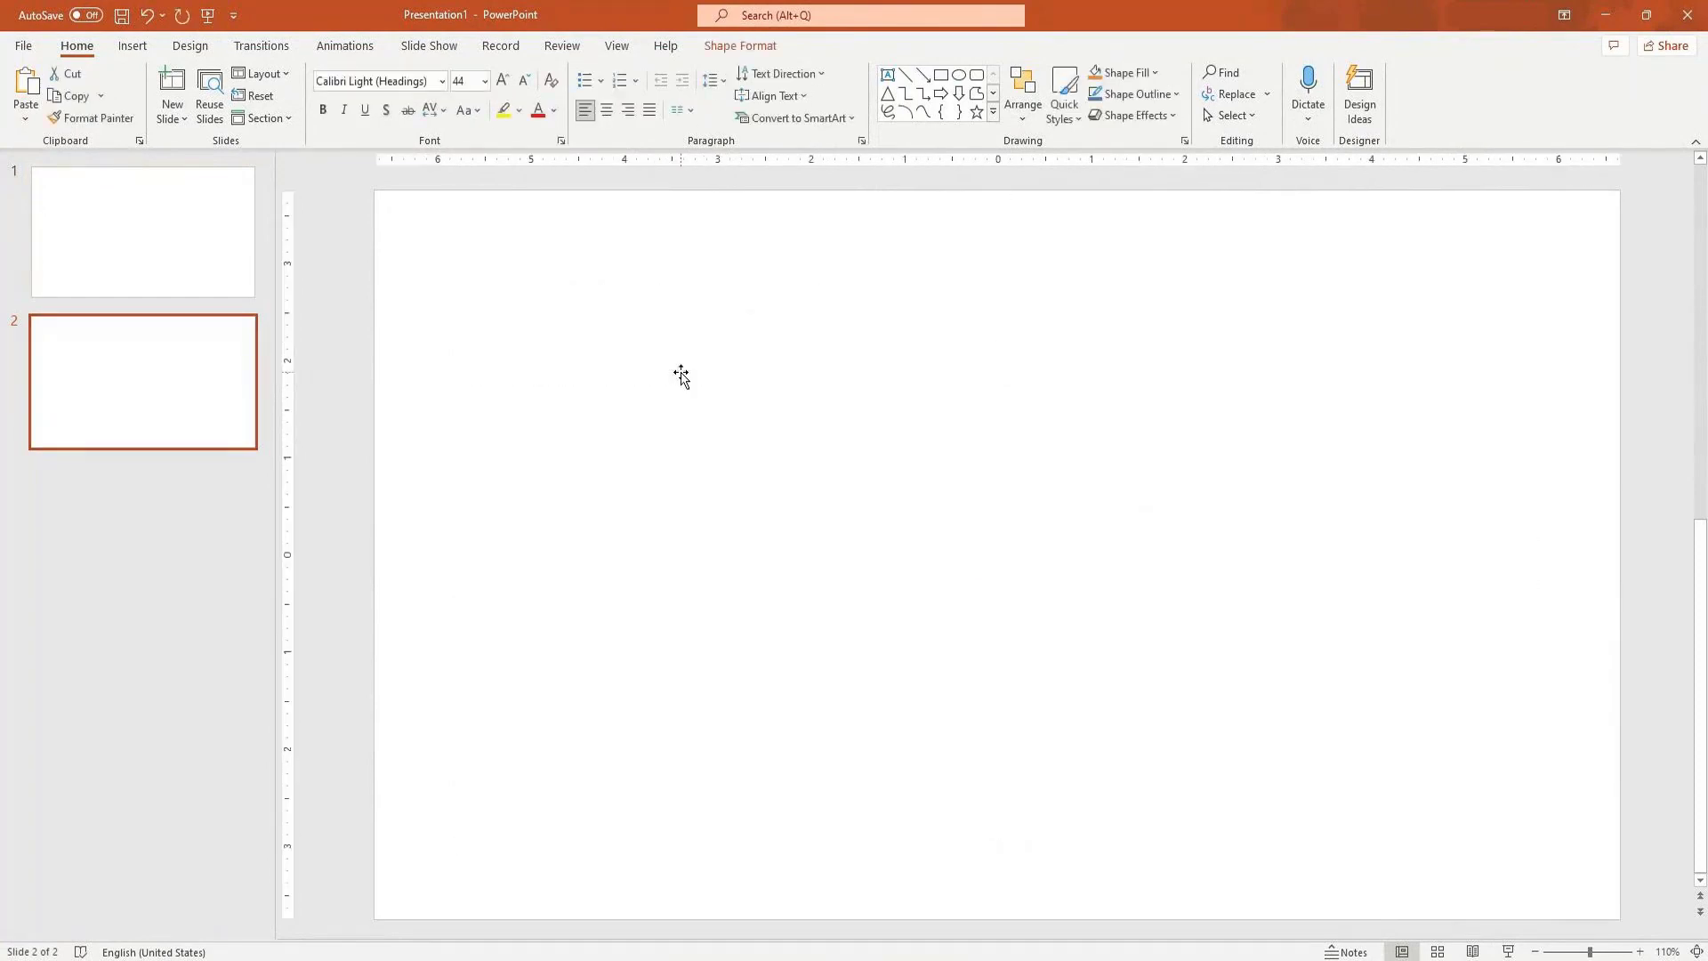
Draw a rectangle about 4.18" high and 3.82" wide on the second slide and begin its text with Name
left_click(939, 79)
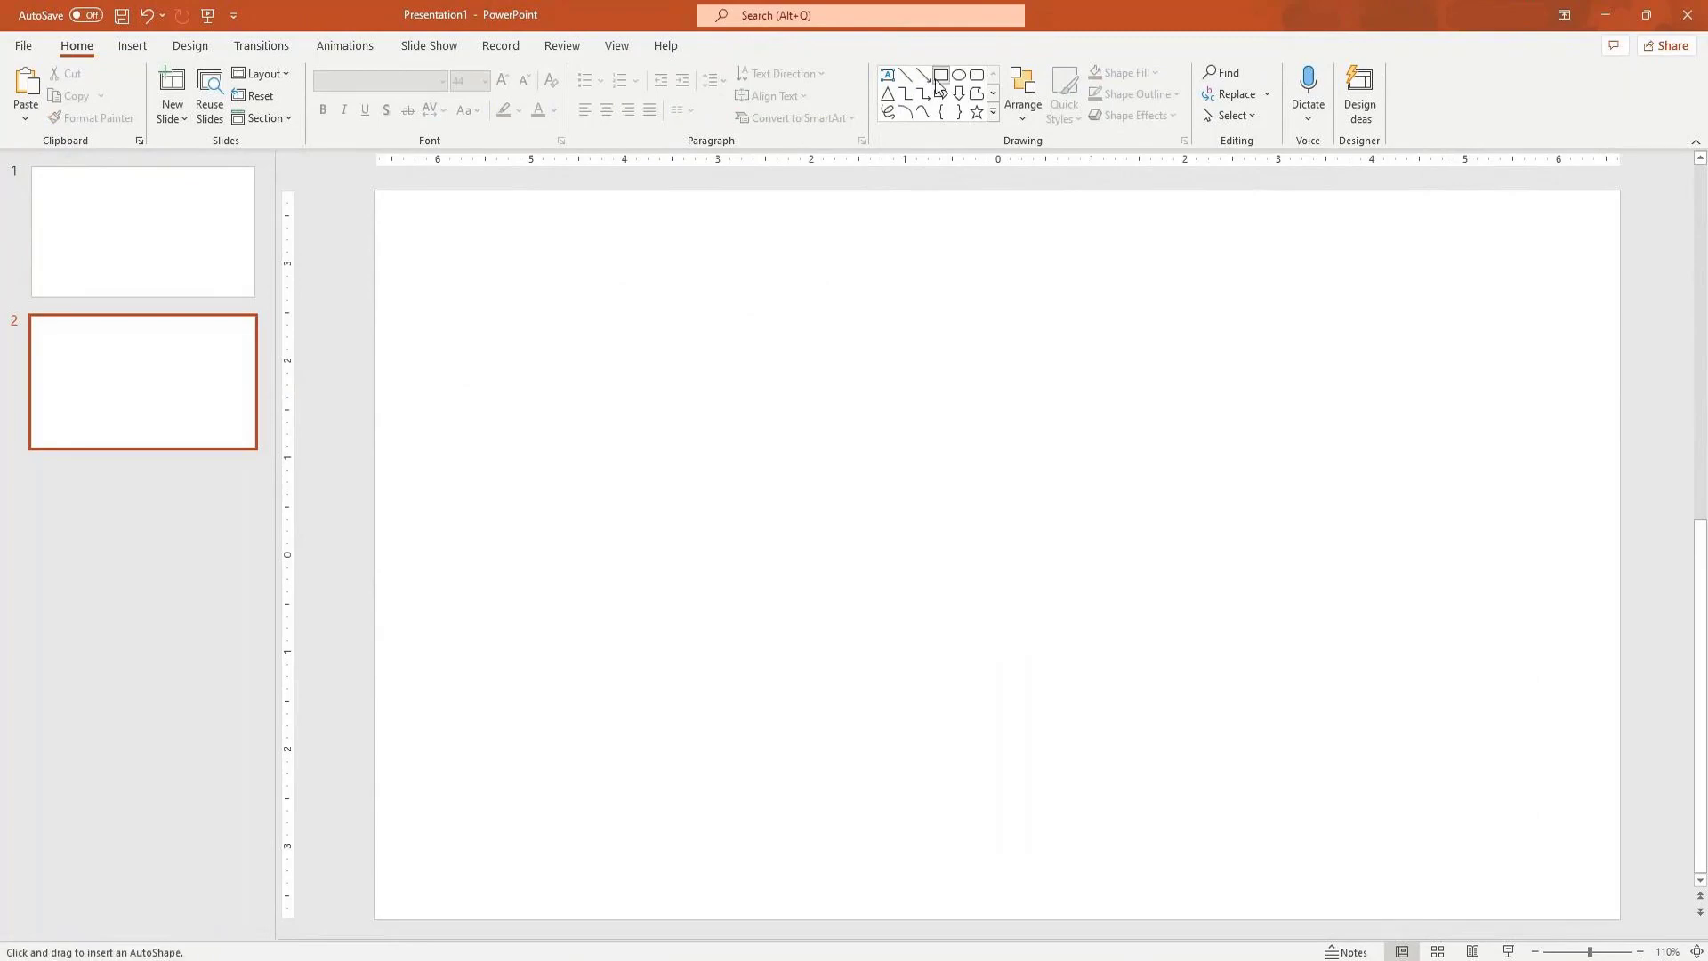
left_click_drag(454, 285, 811, 690)
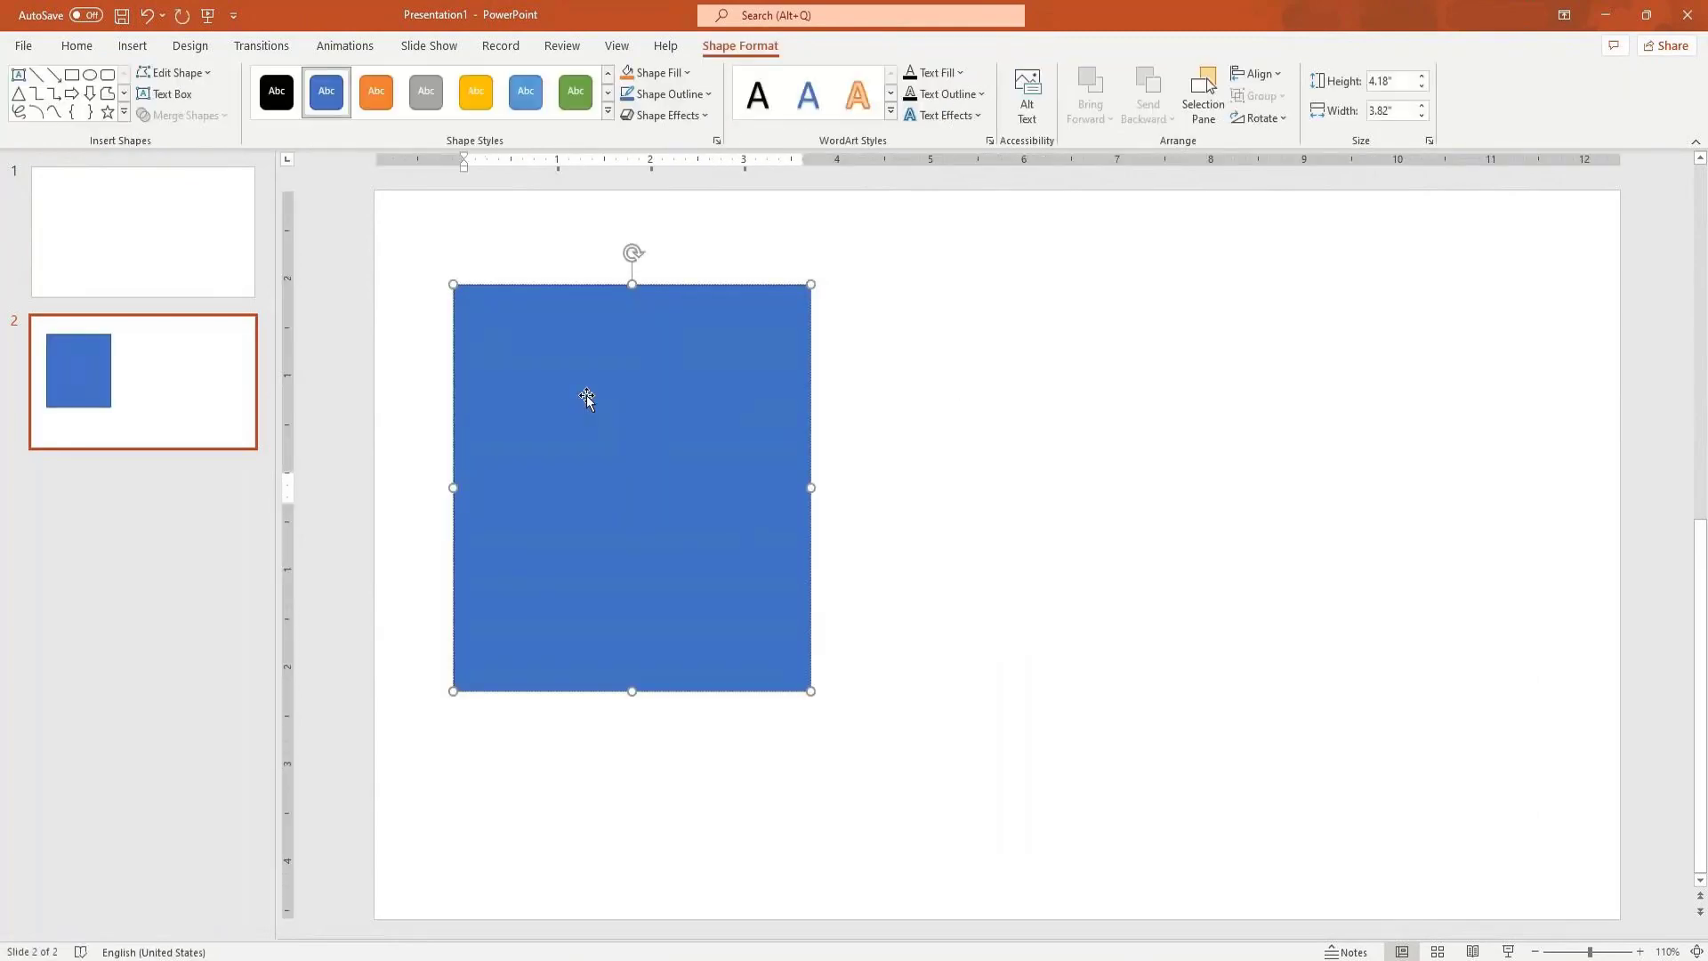
type("Name E")
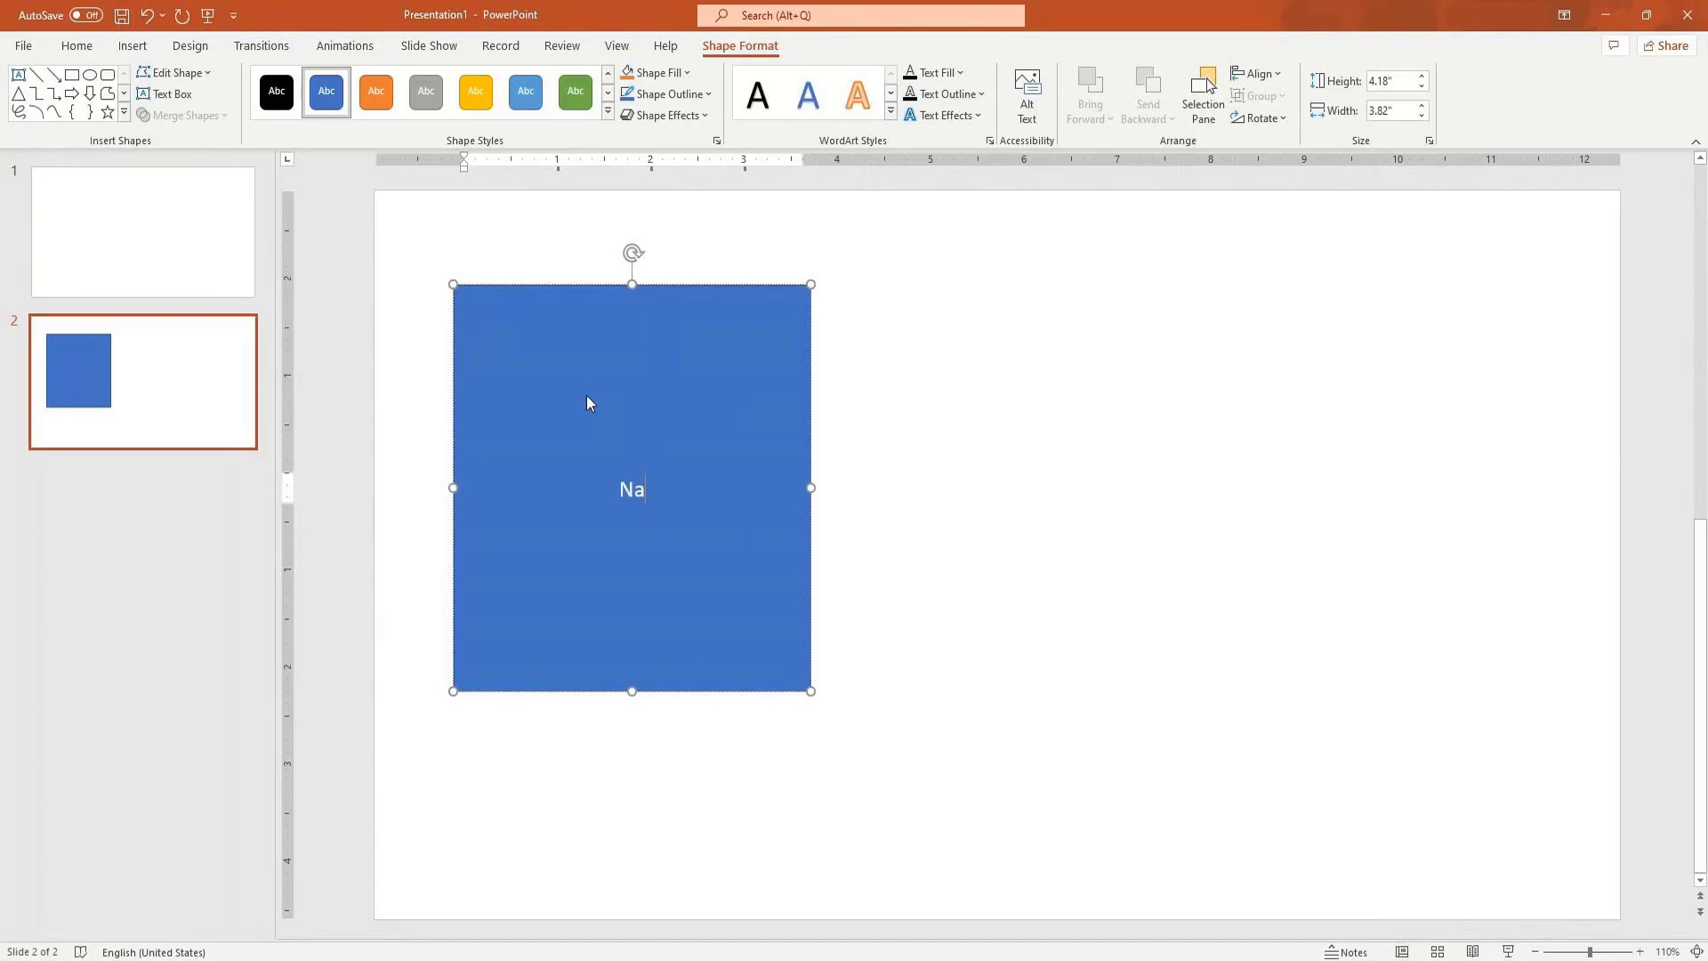
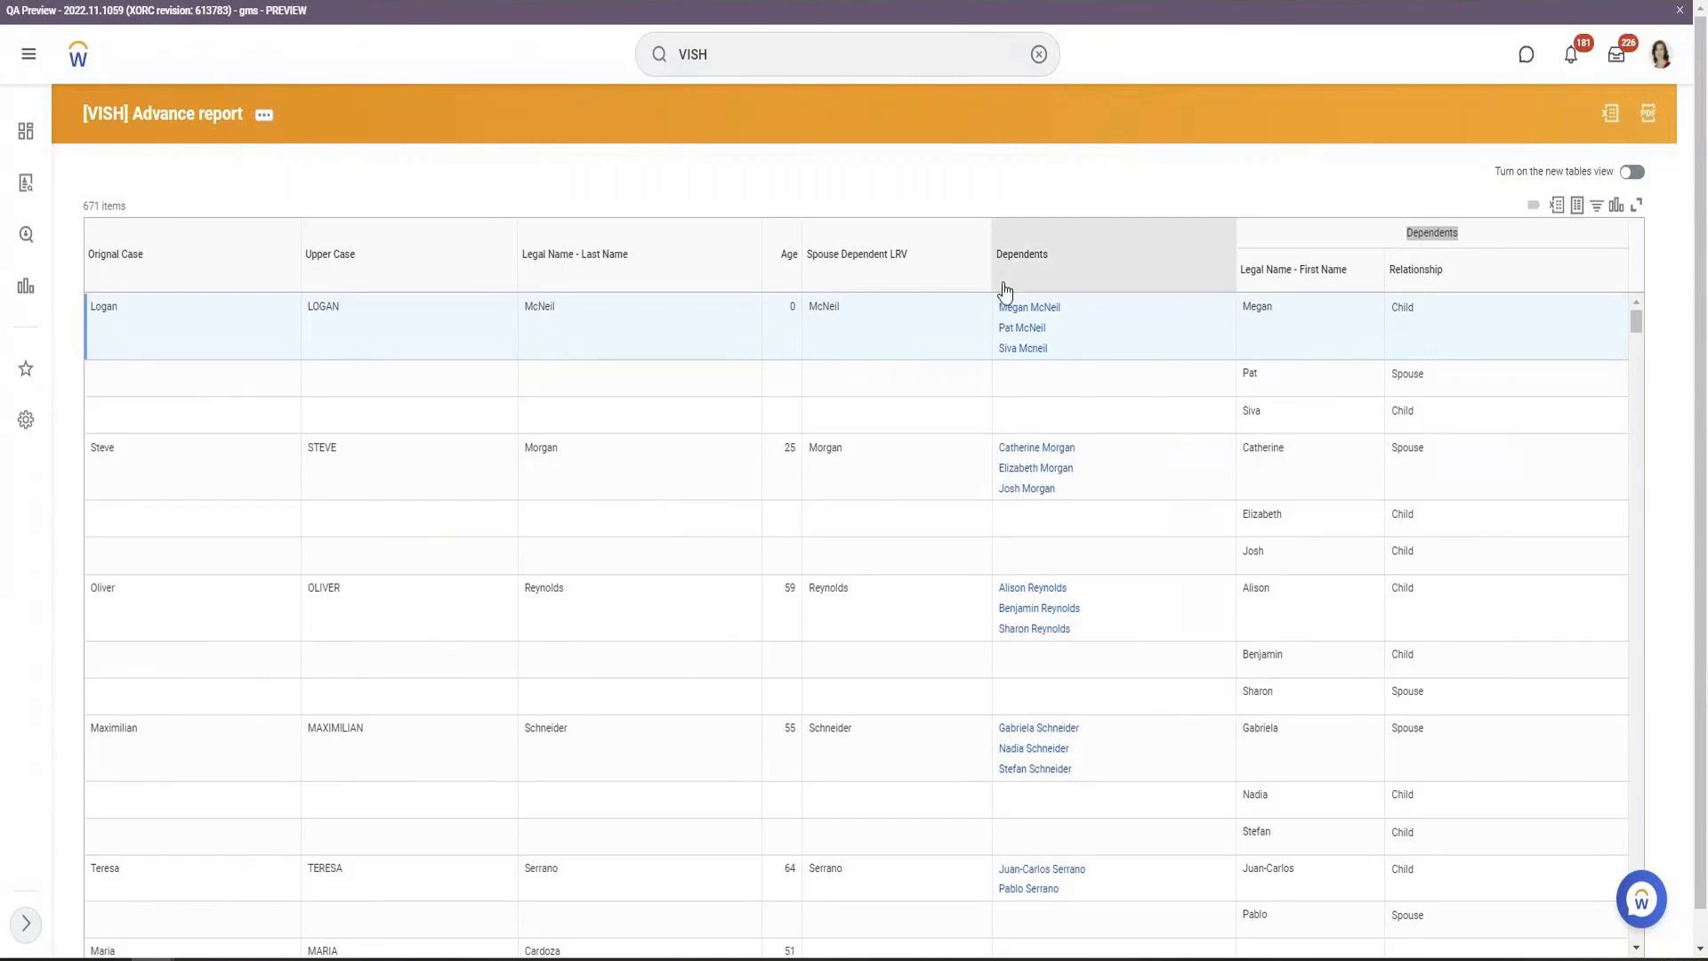
Return to the Workday report and compare the first employee's Spouse relationship row with the Spouse Dependent LRV value
double_click(1419, 376)
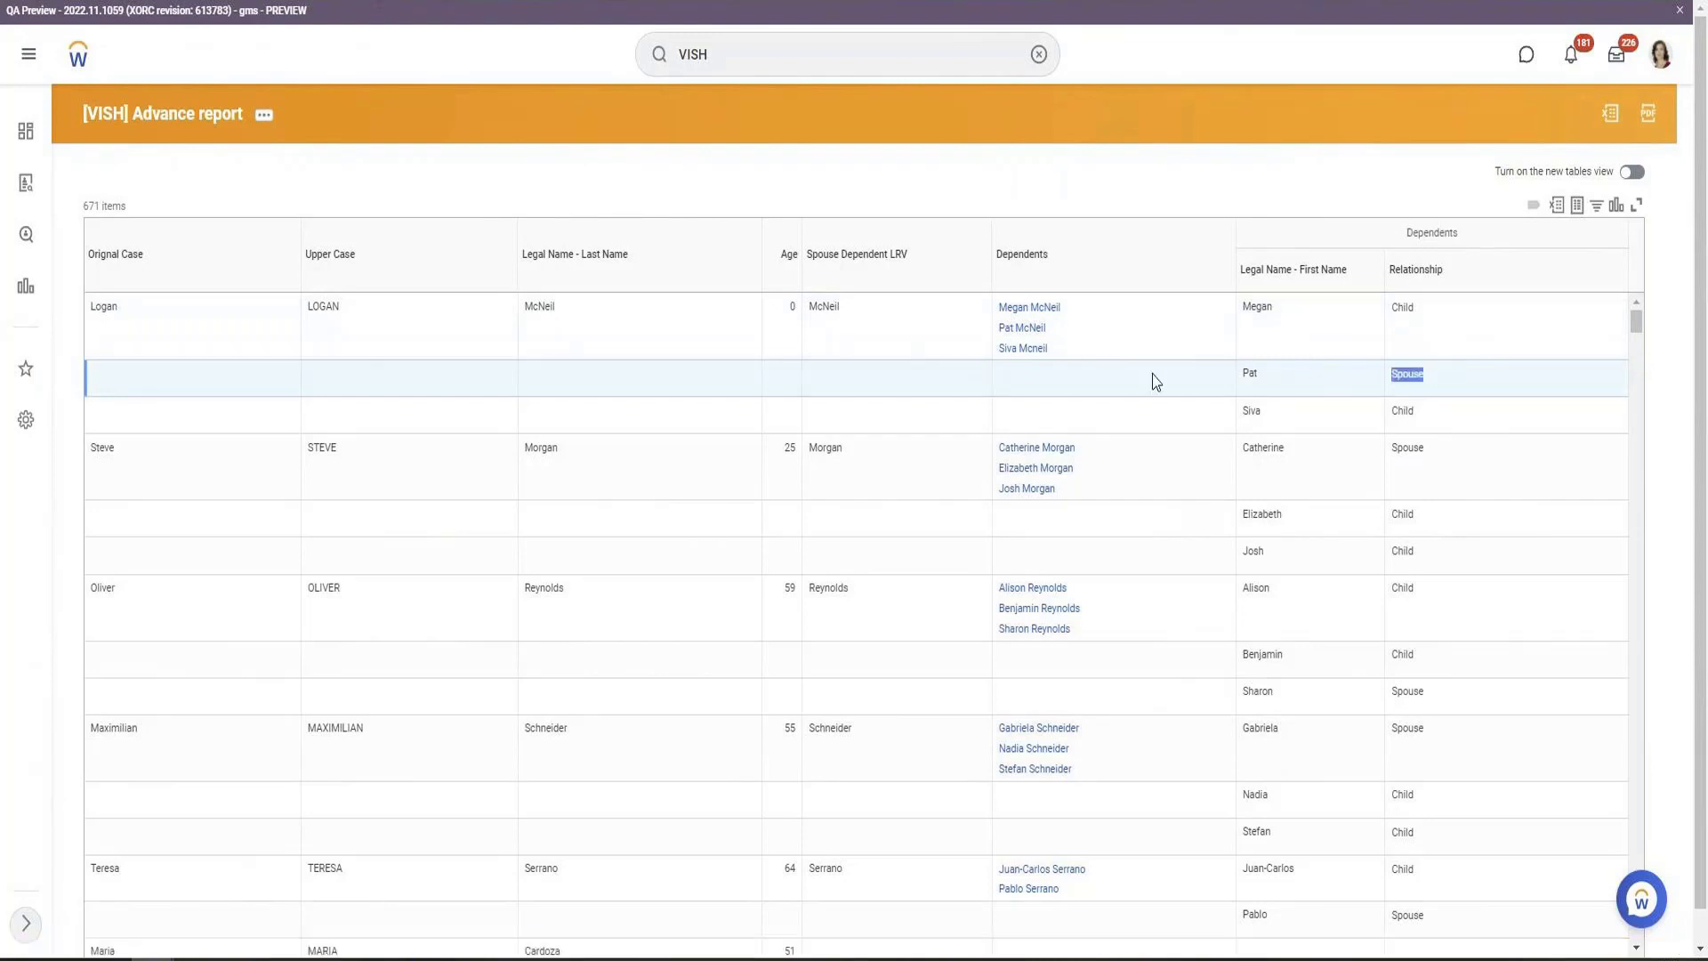
left_click(819, 310)
double_click(819, 307)
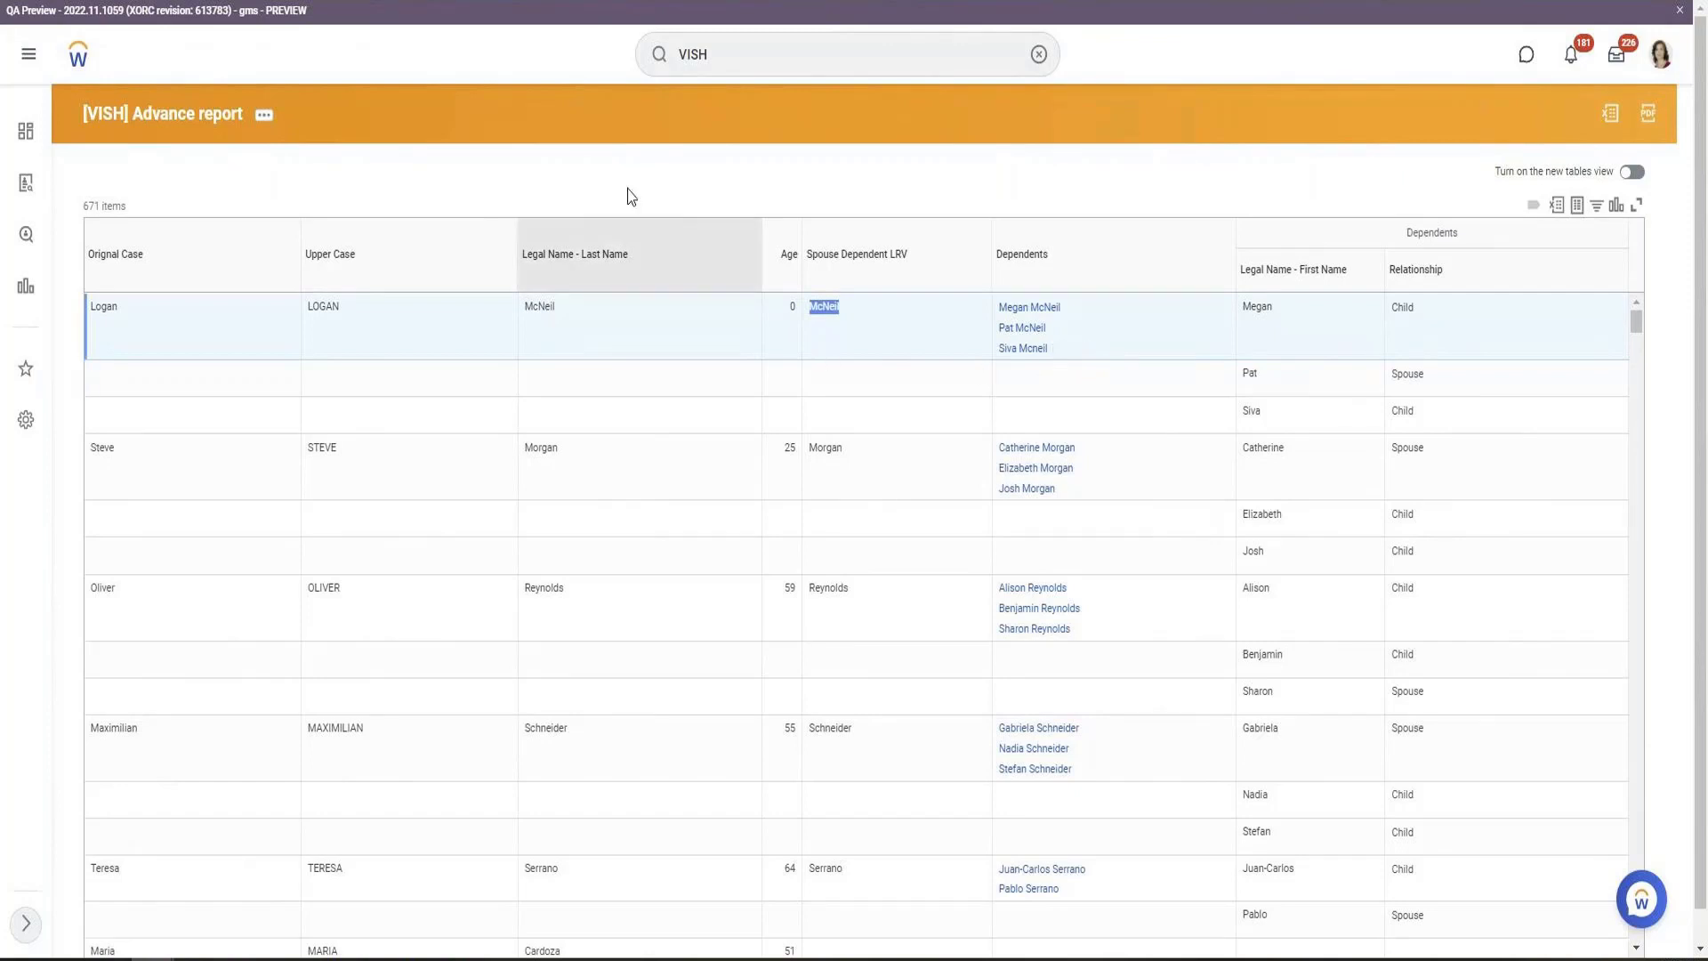
Duplicate the report's browser tab and open the [VISH] Advance report definition for editing at its column list
right_click(239, 12)
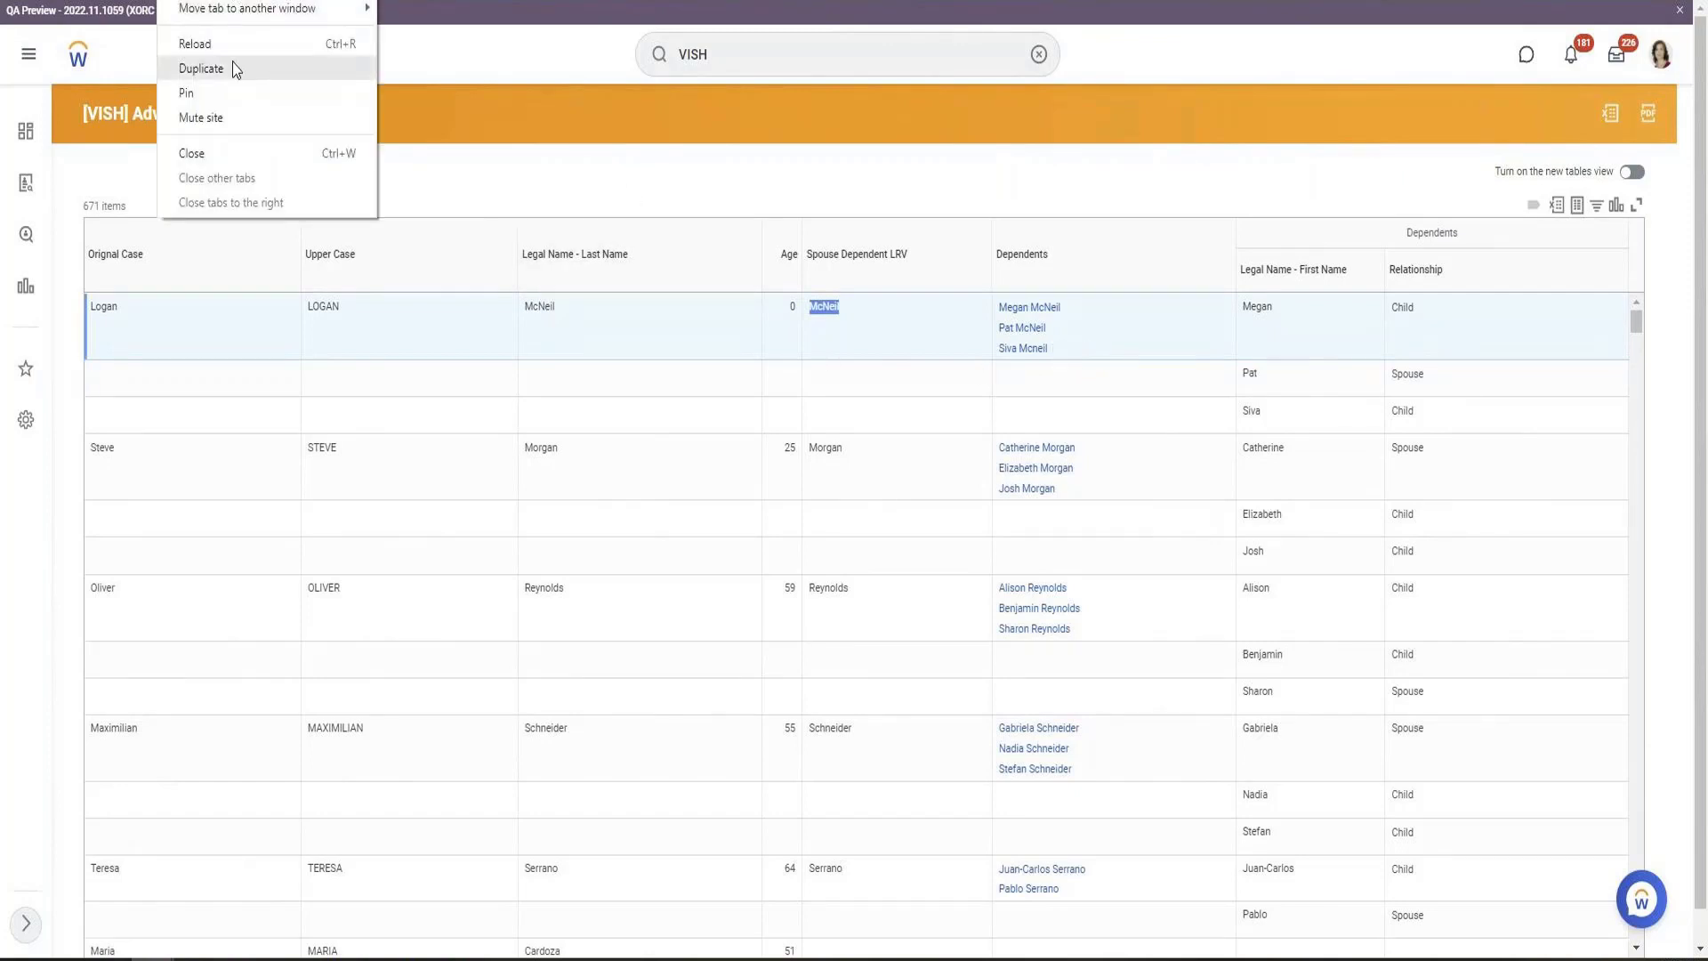
left_click(232, 66)
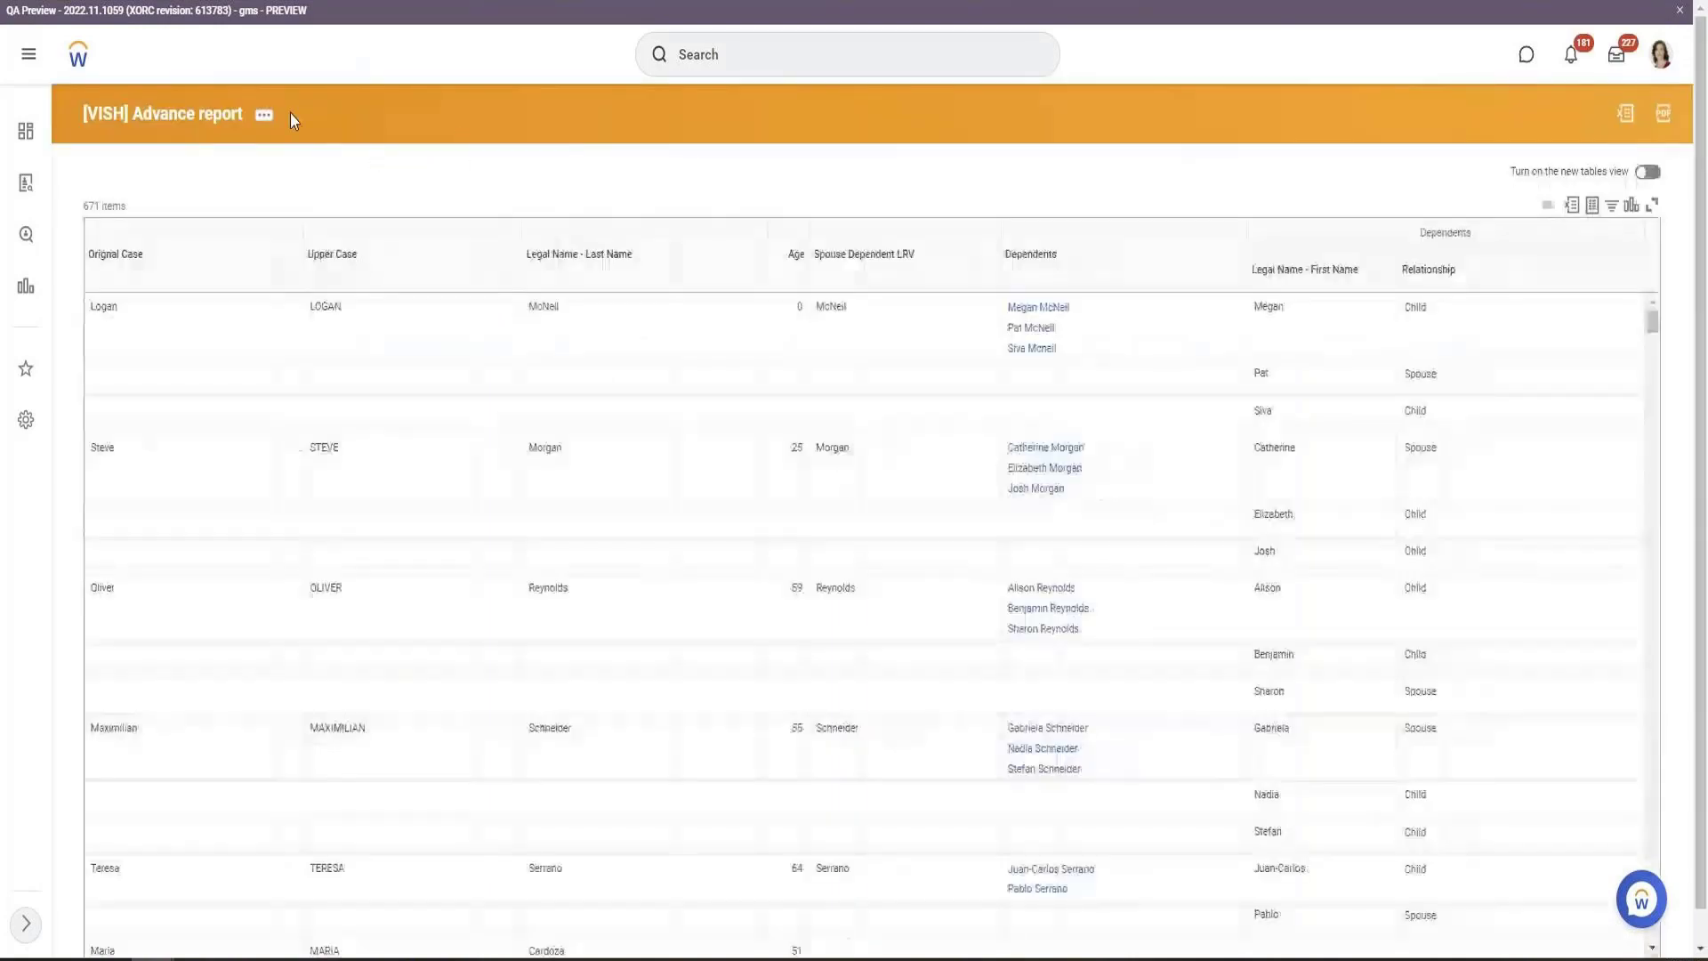
left_click(264, 116)
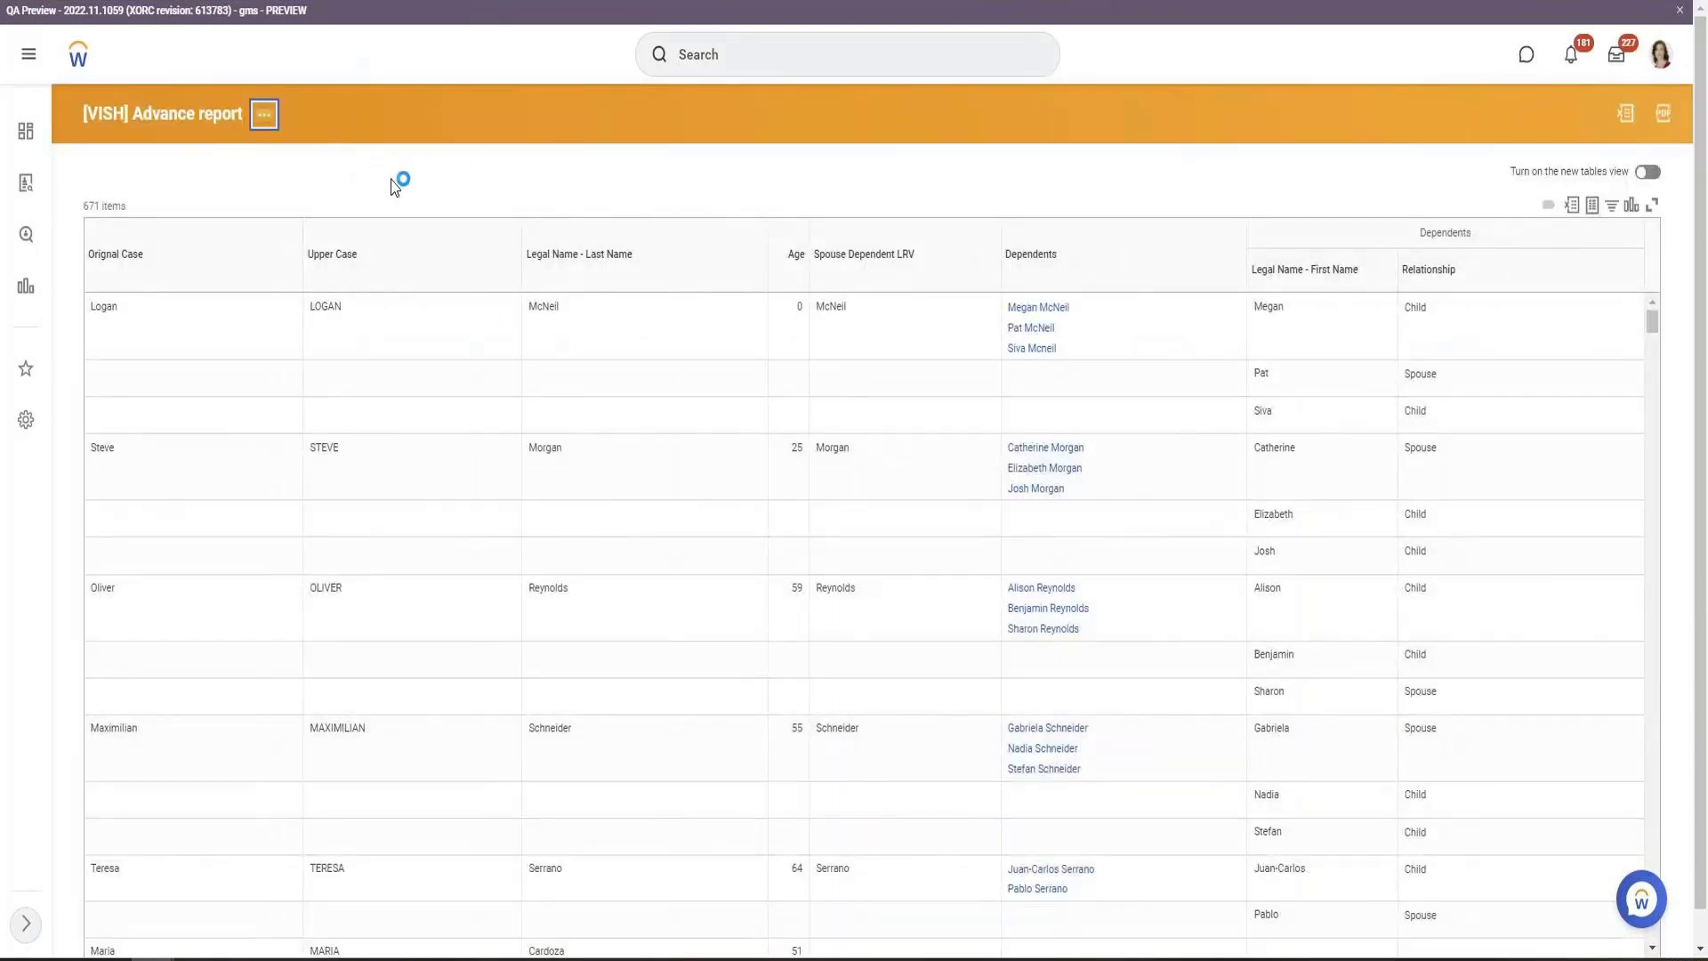
left_click(466, 191)
scroll(743, 410, "down", 5)
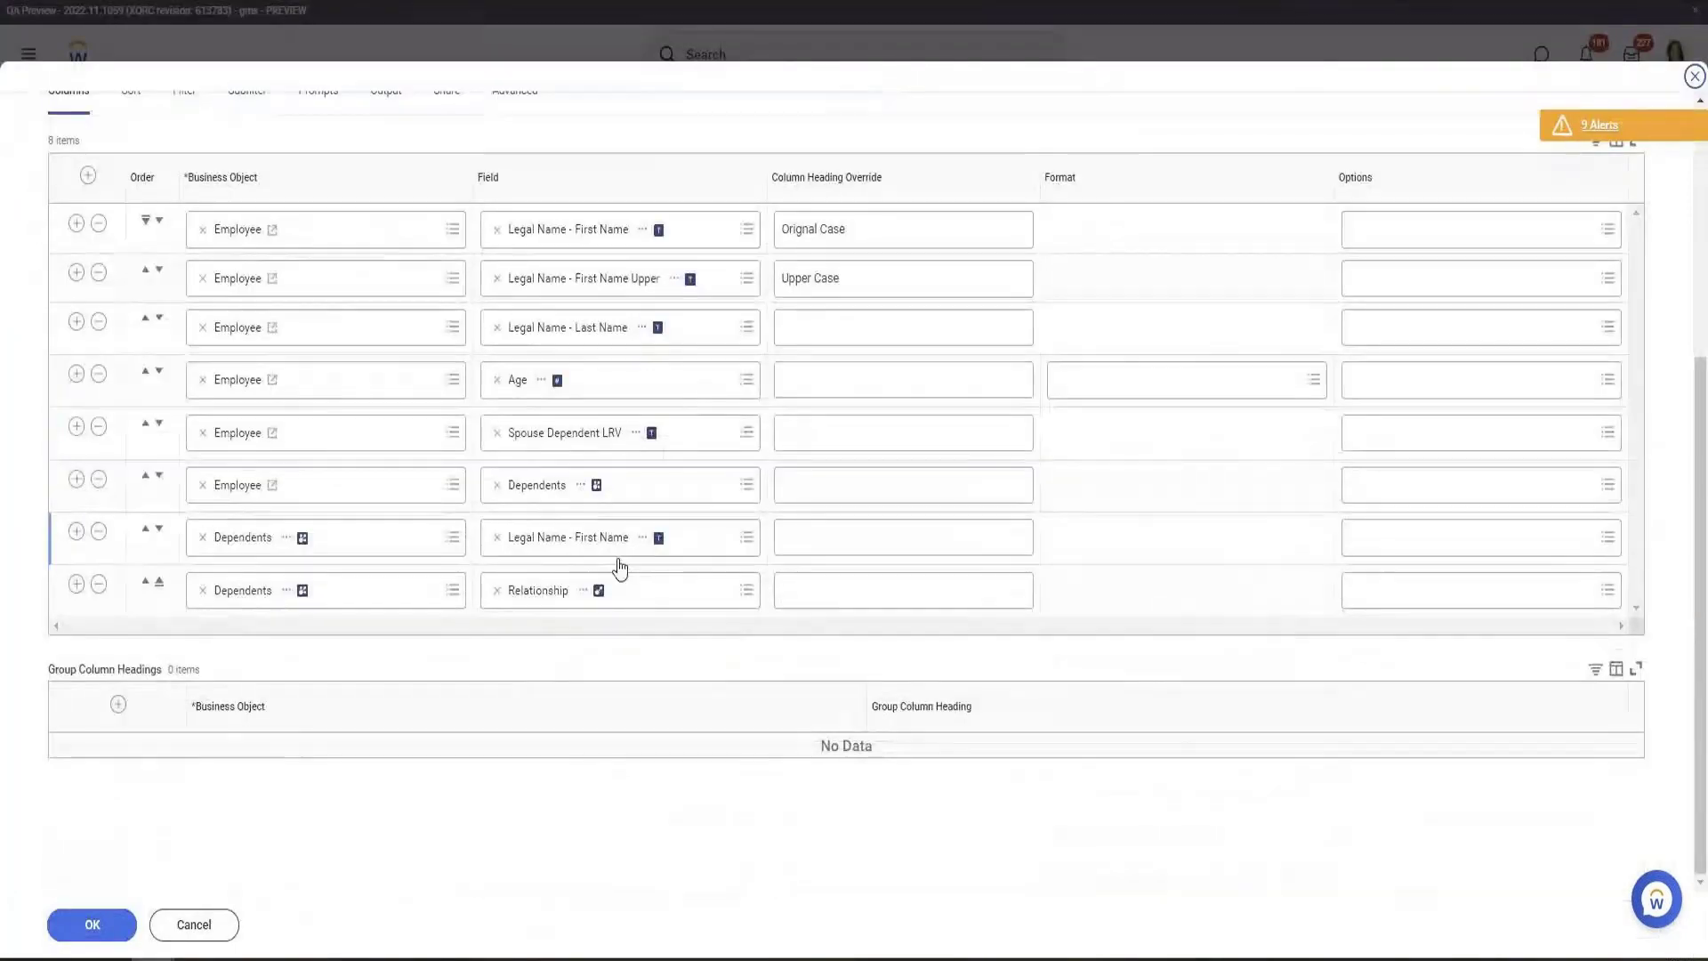
Open the definitions of the Spouse Dependent LRV field and its Dependents ESI lookup field in separate tabs
right_click(581, 492)
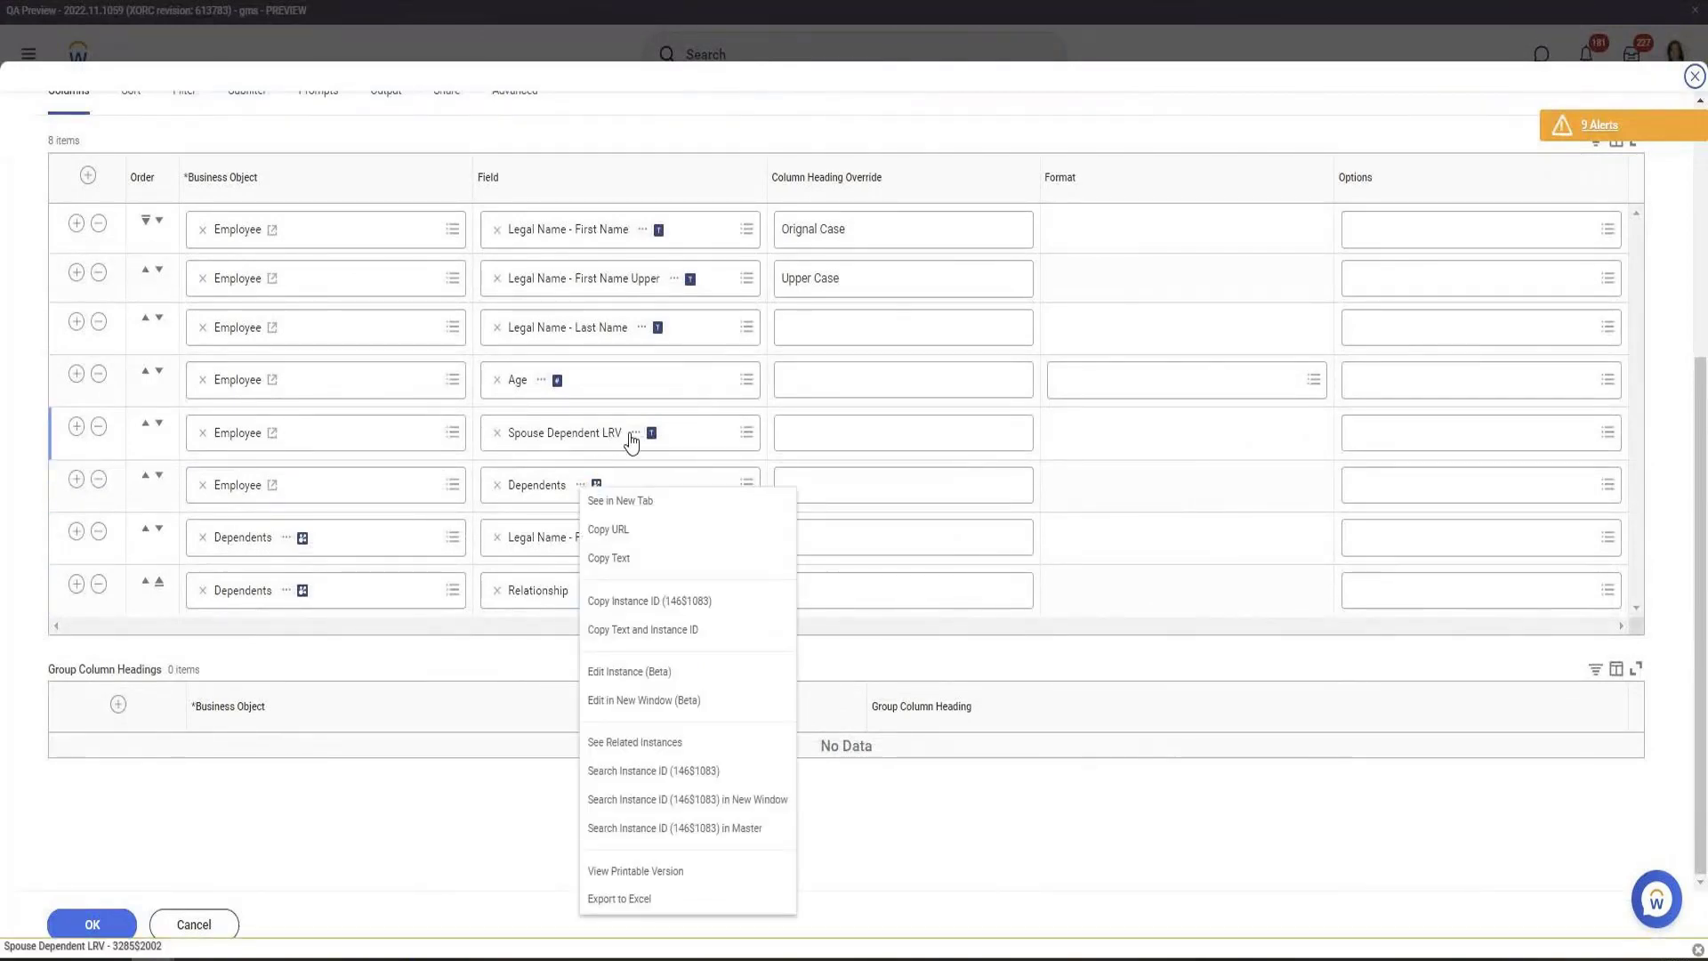
right_click(632, 439)
left_click(655, 455)
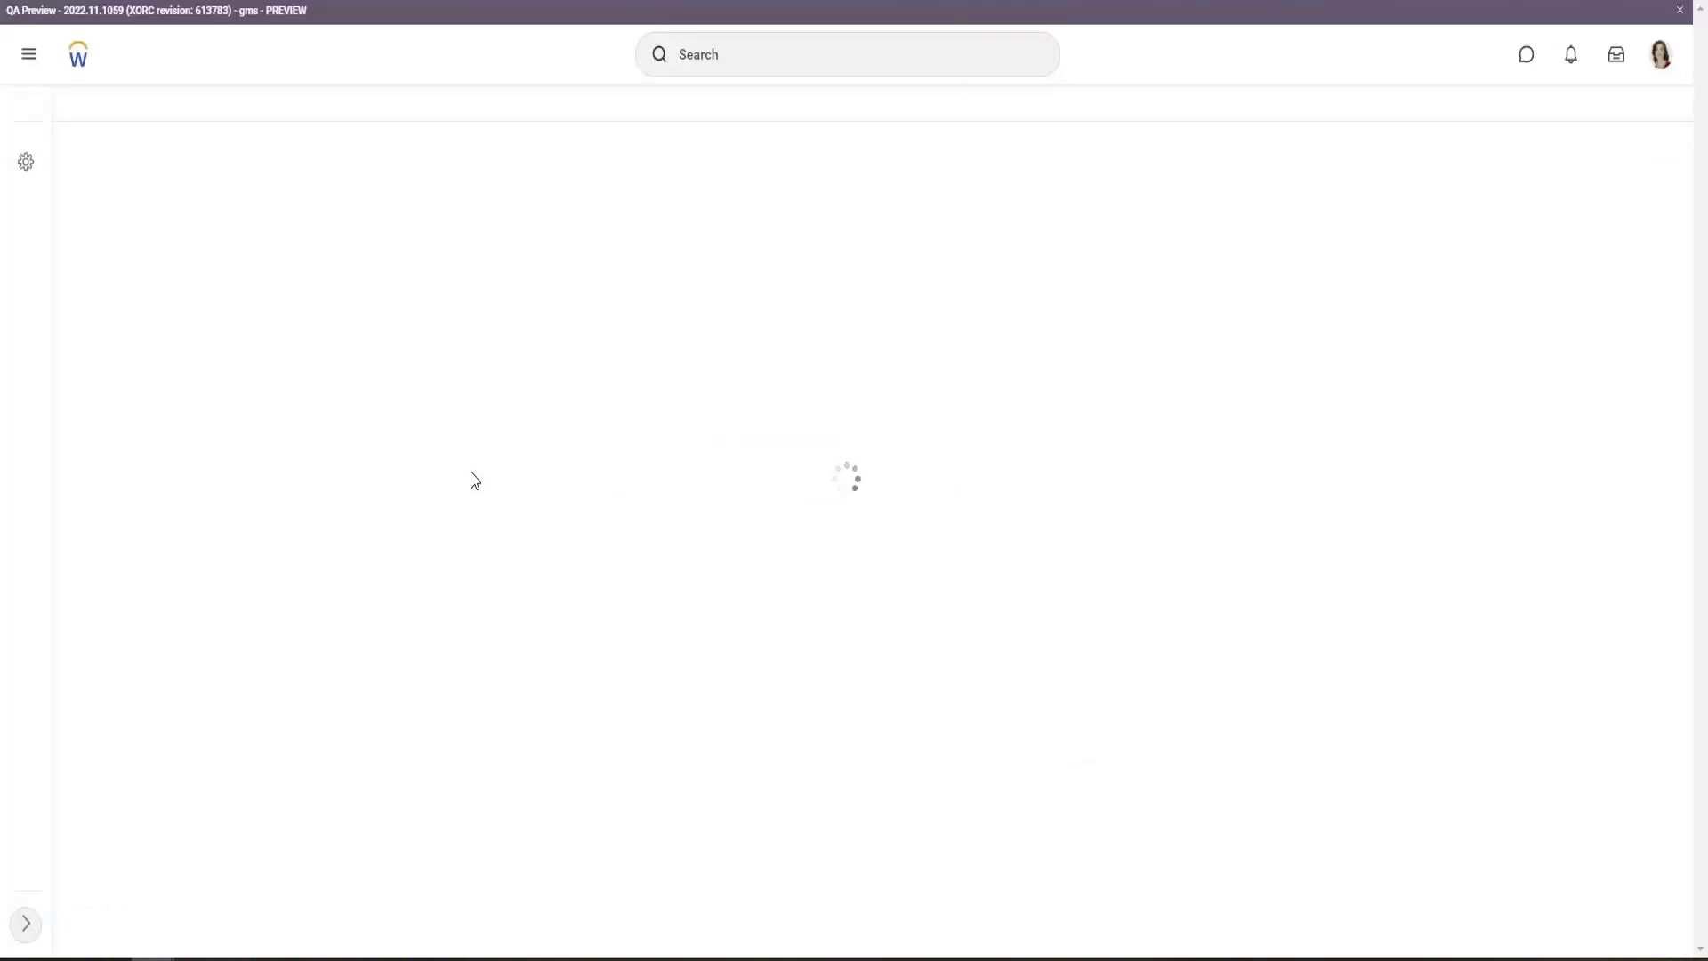
right_click(293, 399)
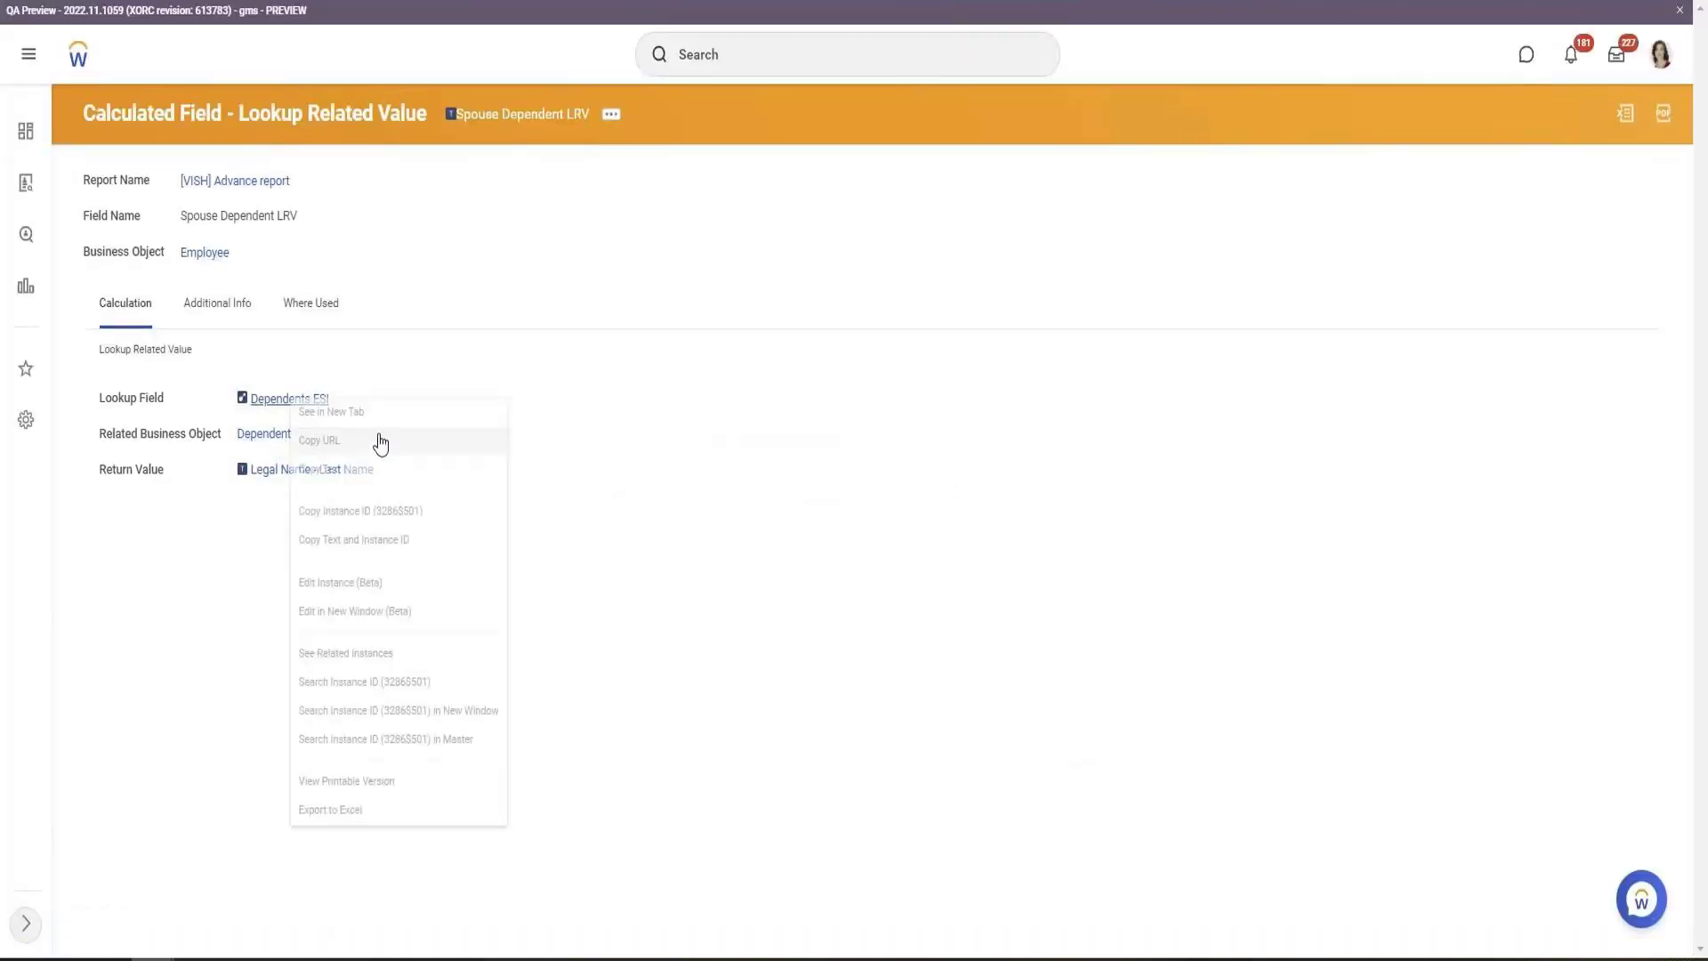
left_click(355, 412)
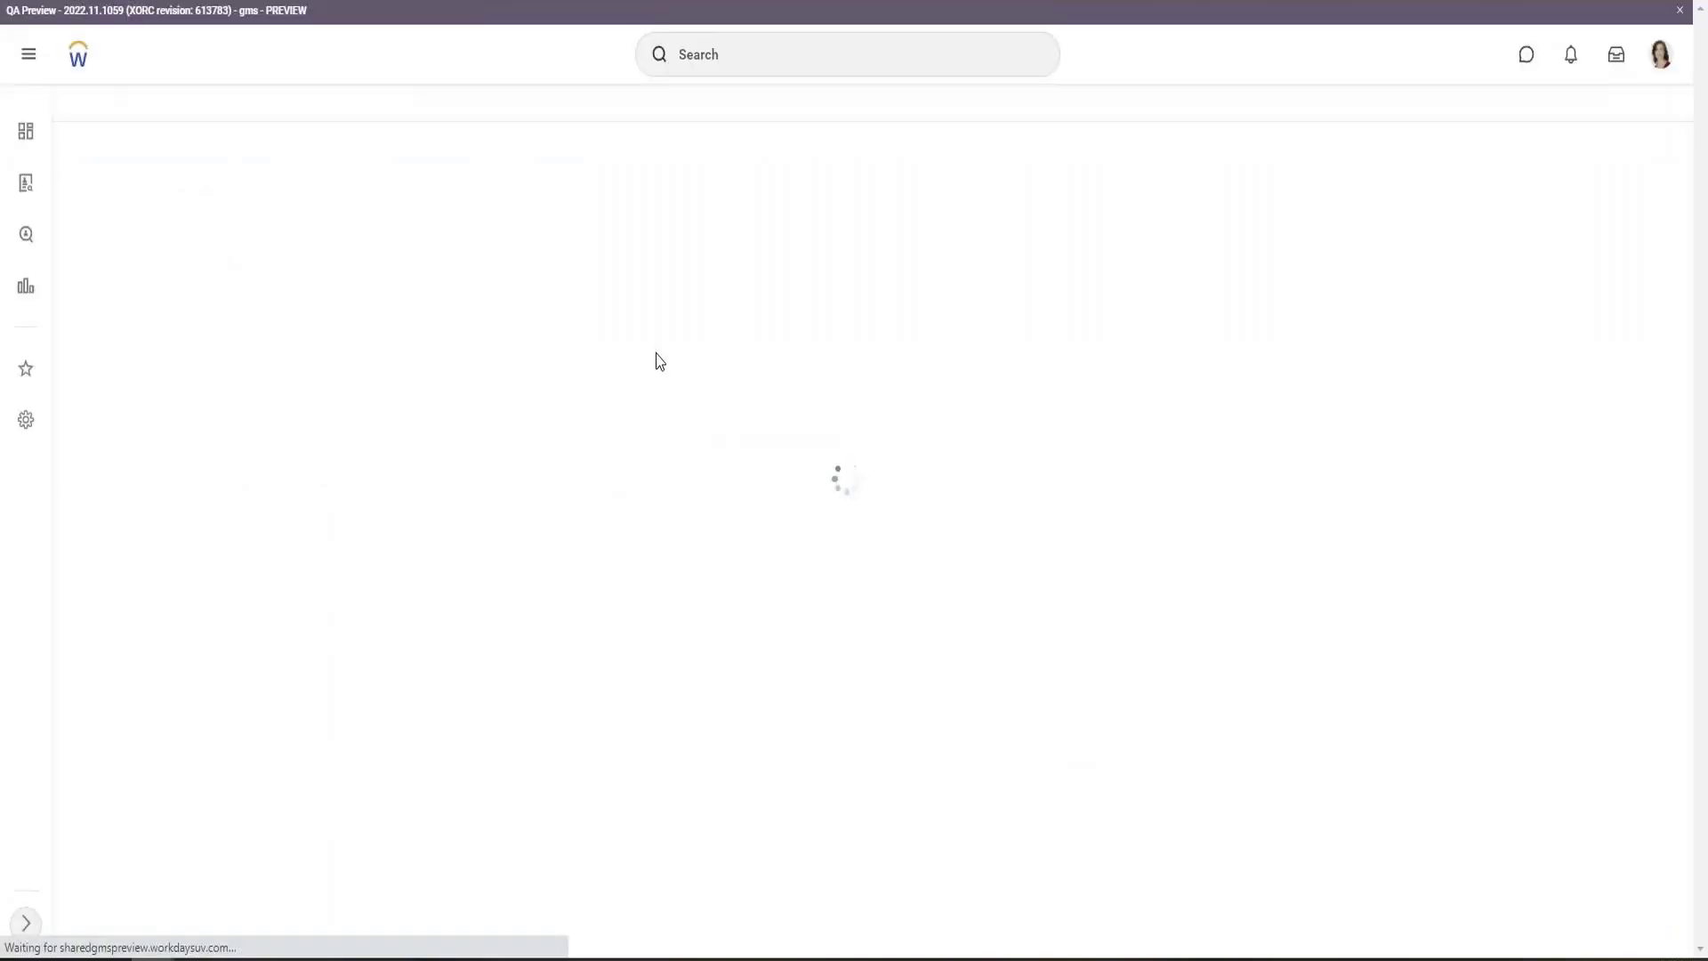
Examine the Dependent Is Spouce condition used by Dependents ESI, and return to the Extract Single Instance definition
right_click(322, 470)
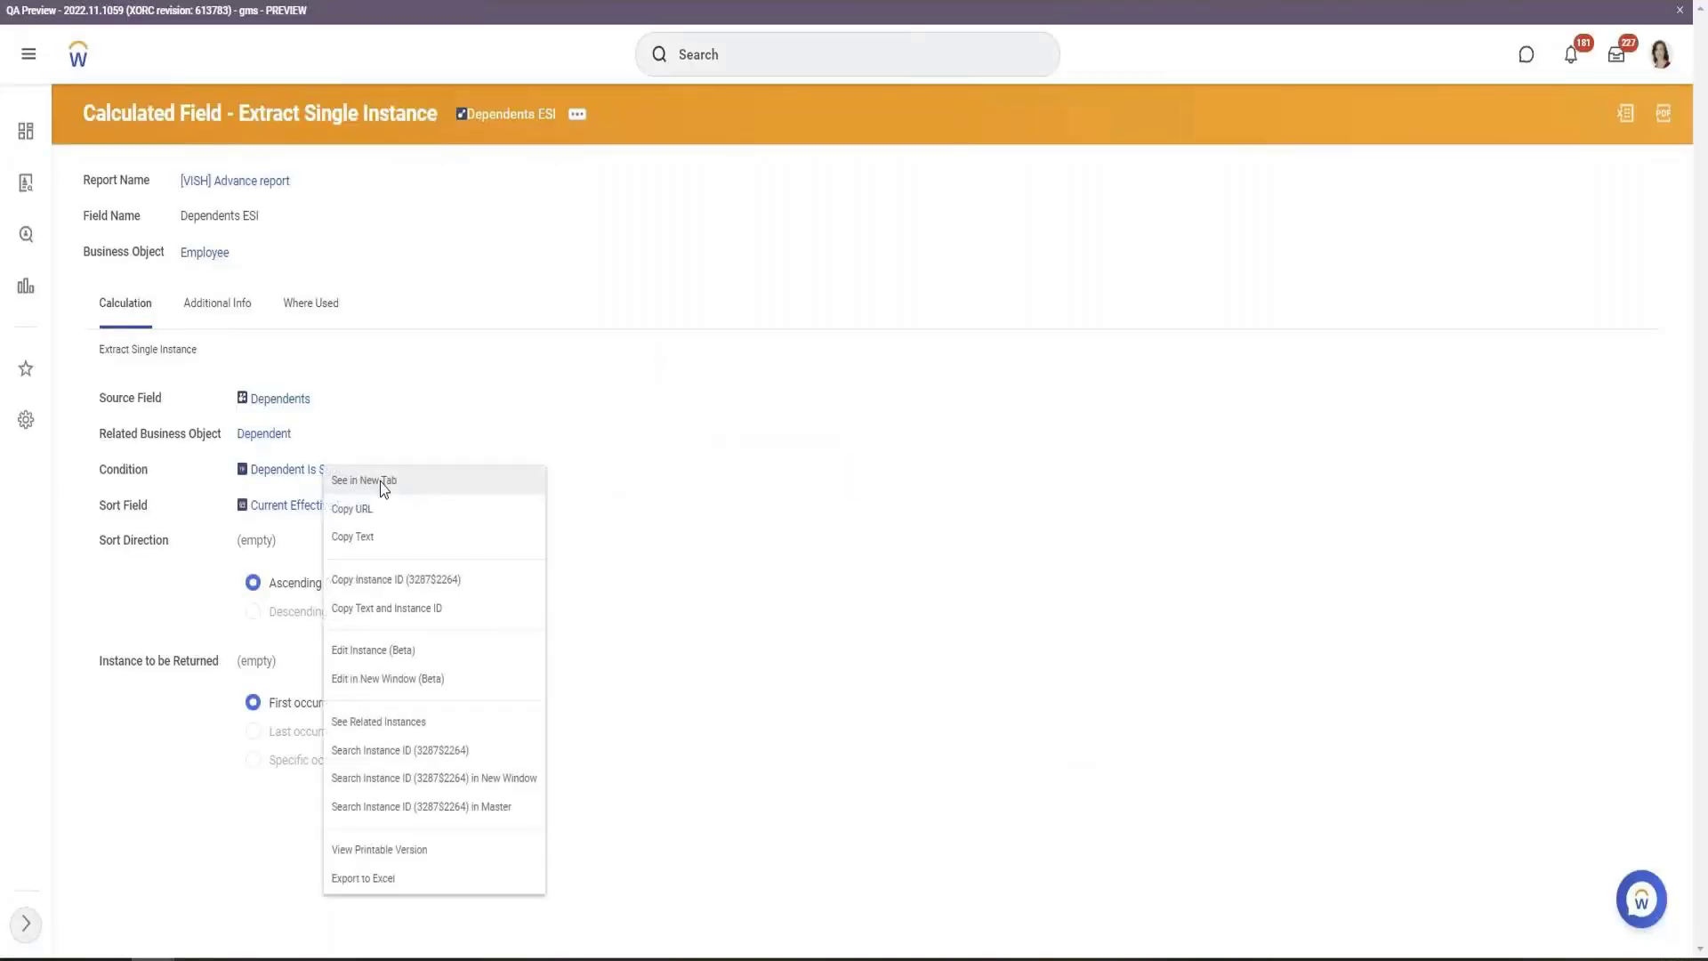
left_click(725, 460)
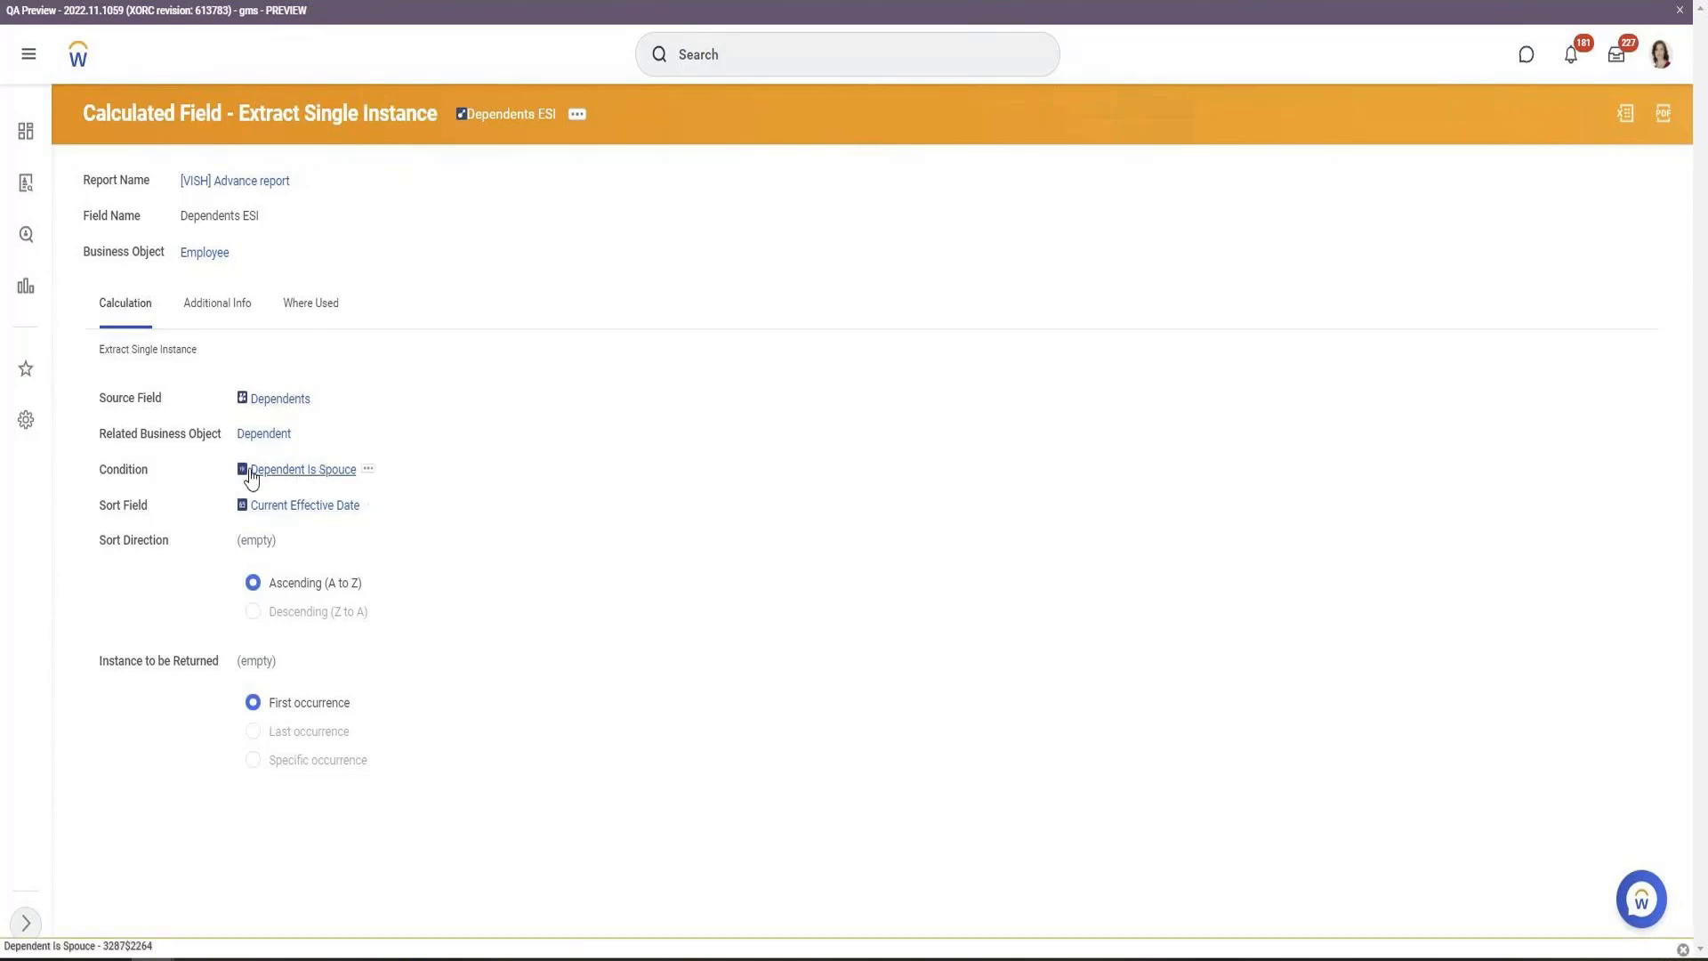
double_click(121, 474)
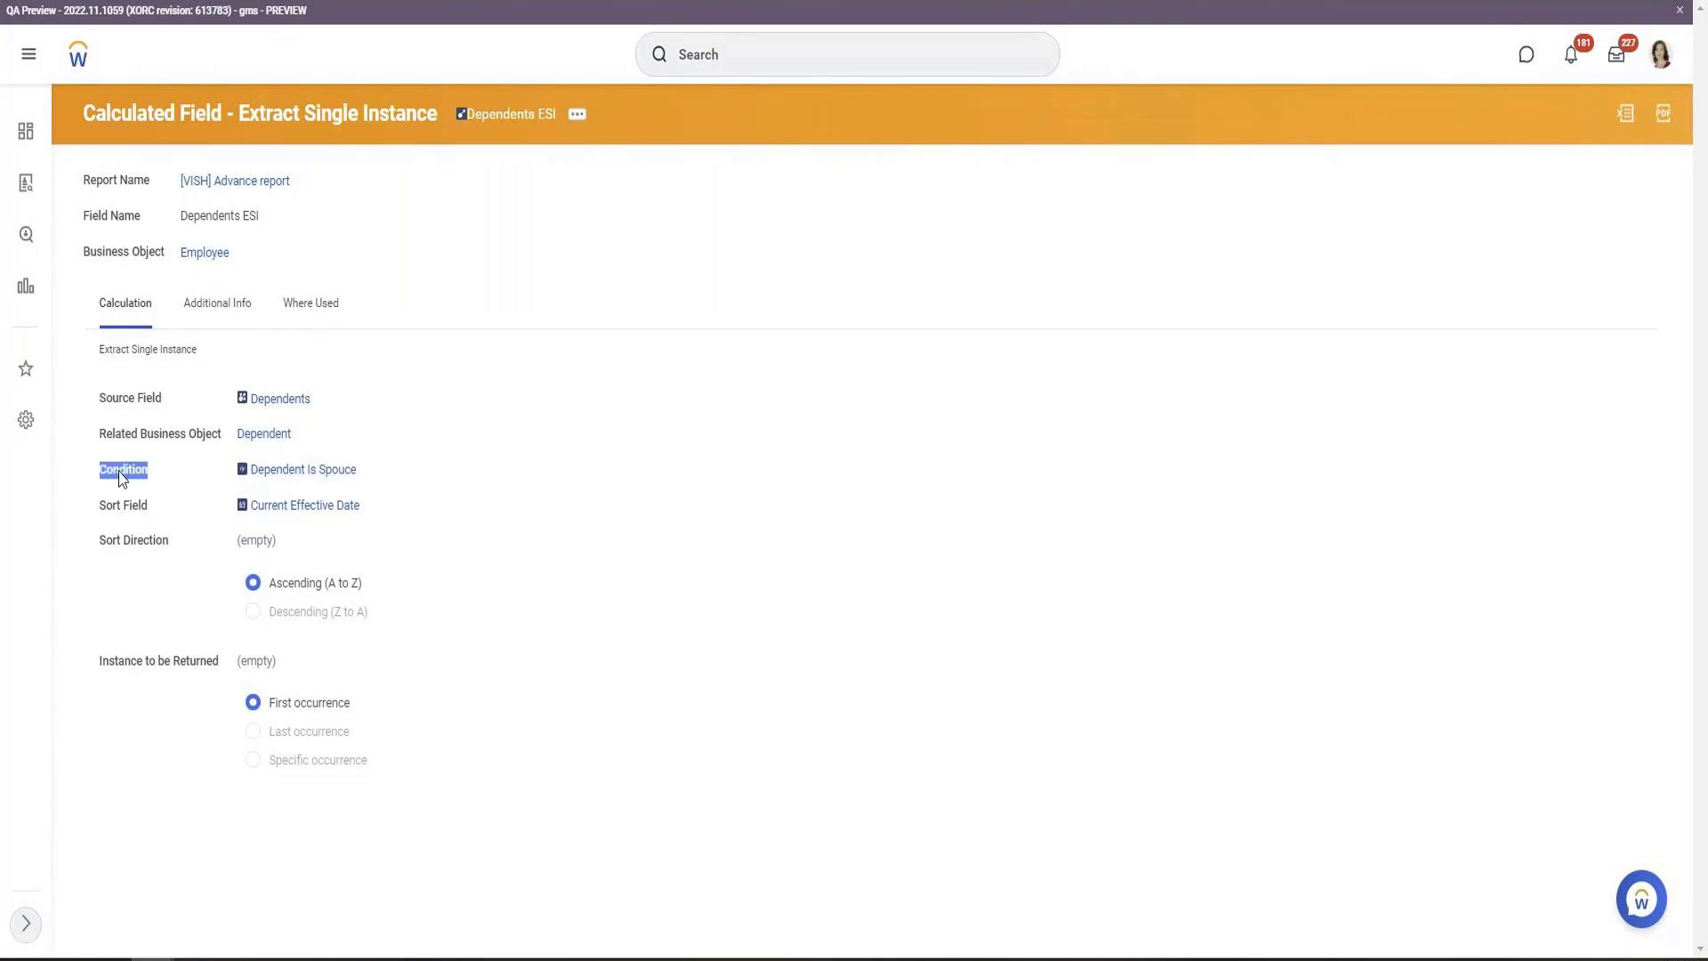
left_click(315, 471)
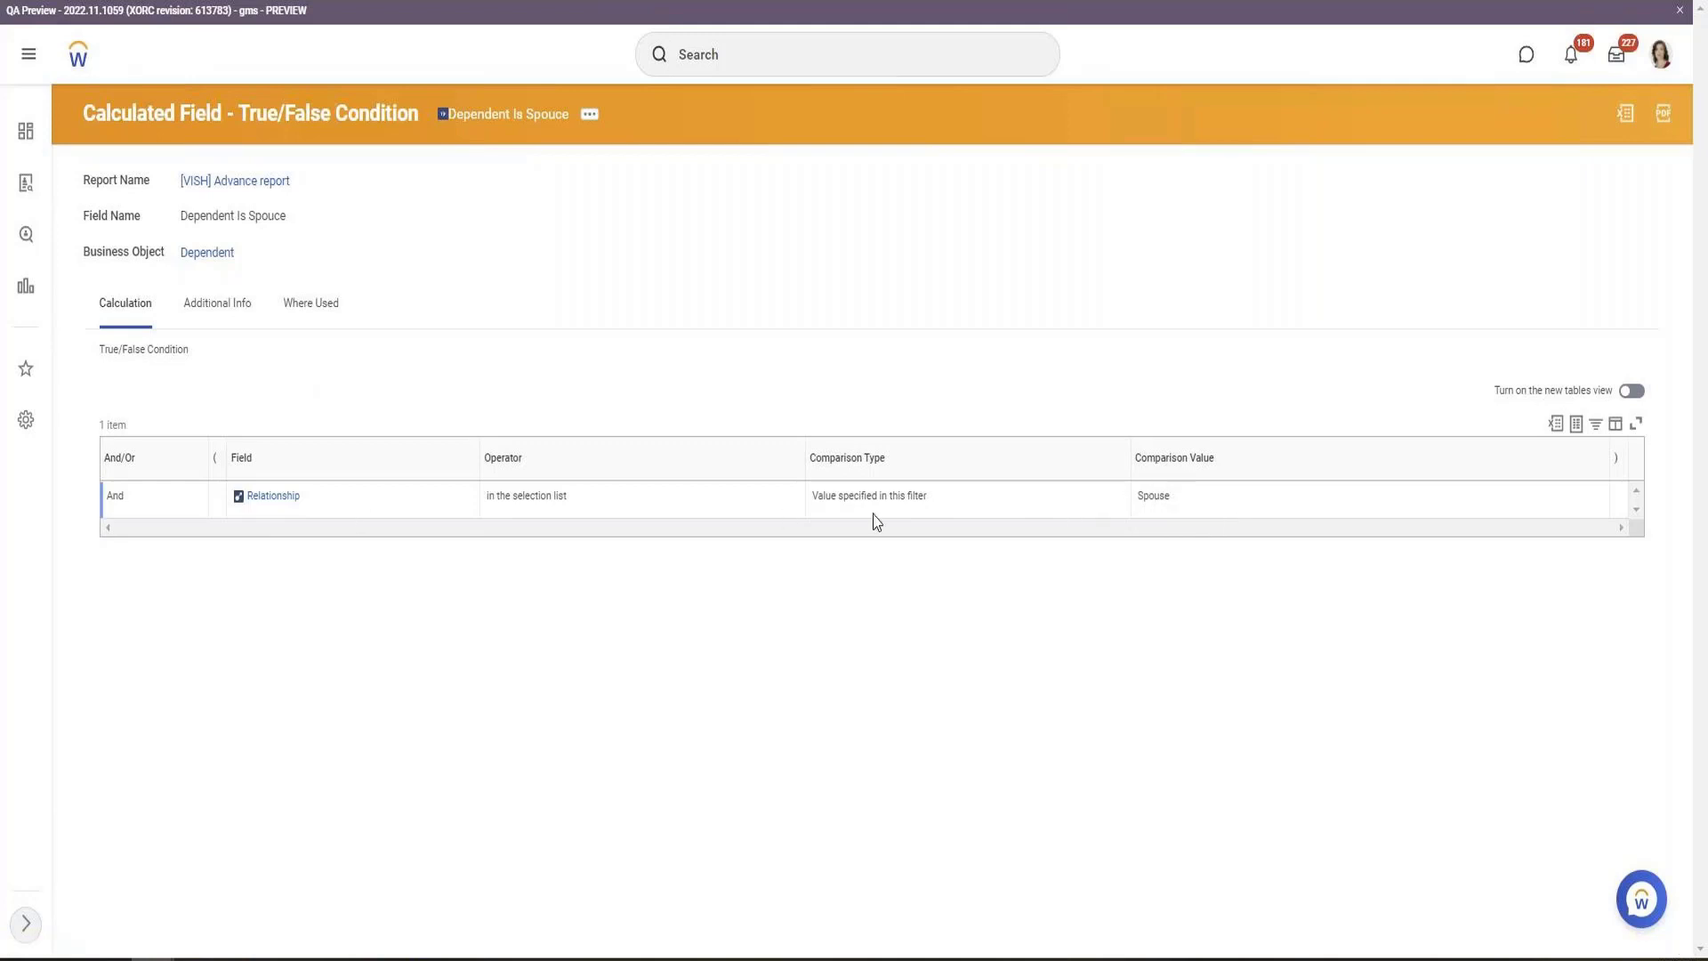
left_click(765, 2)
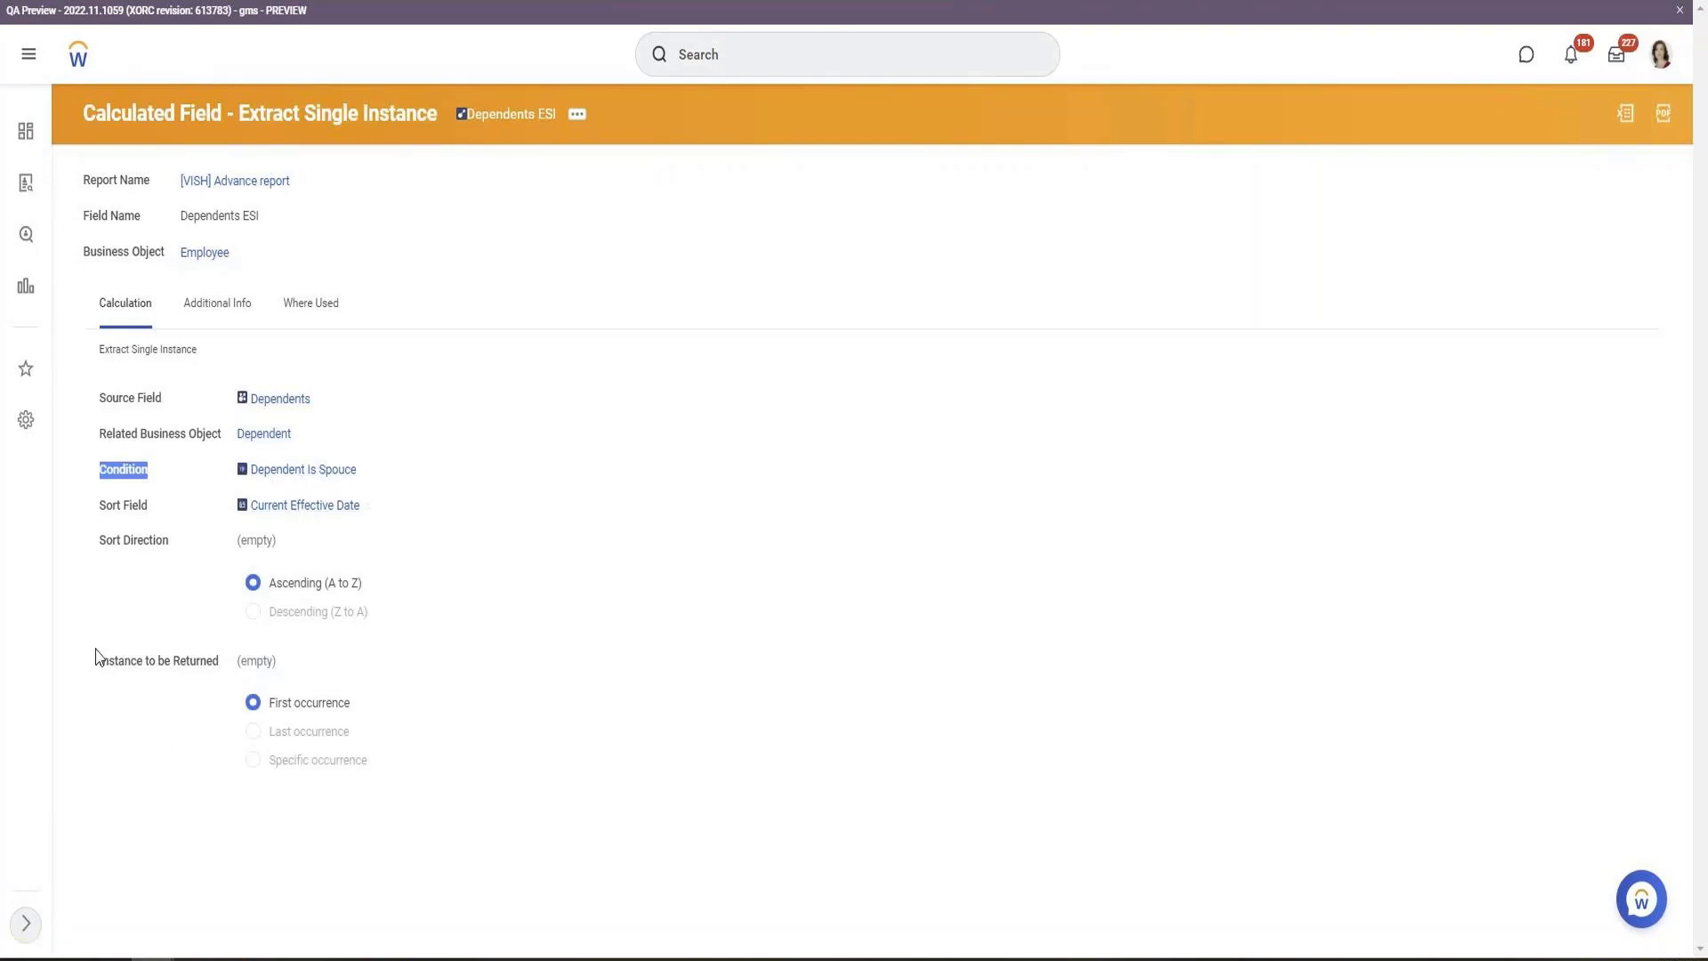
Review the Instance to be Returned options of Dependents ESI, the condition's Business Object and the Return Value of Spouse Dependent LRV
left_click_drag(100, 663, 358, 709)
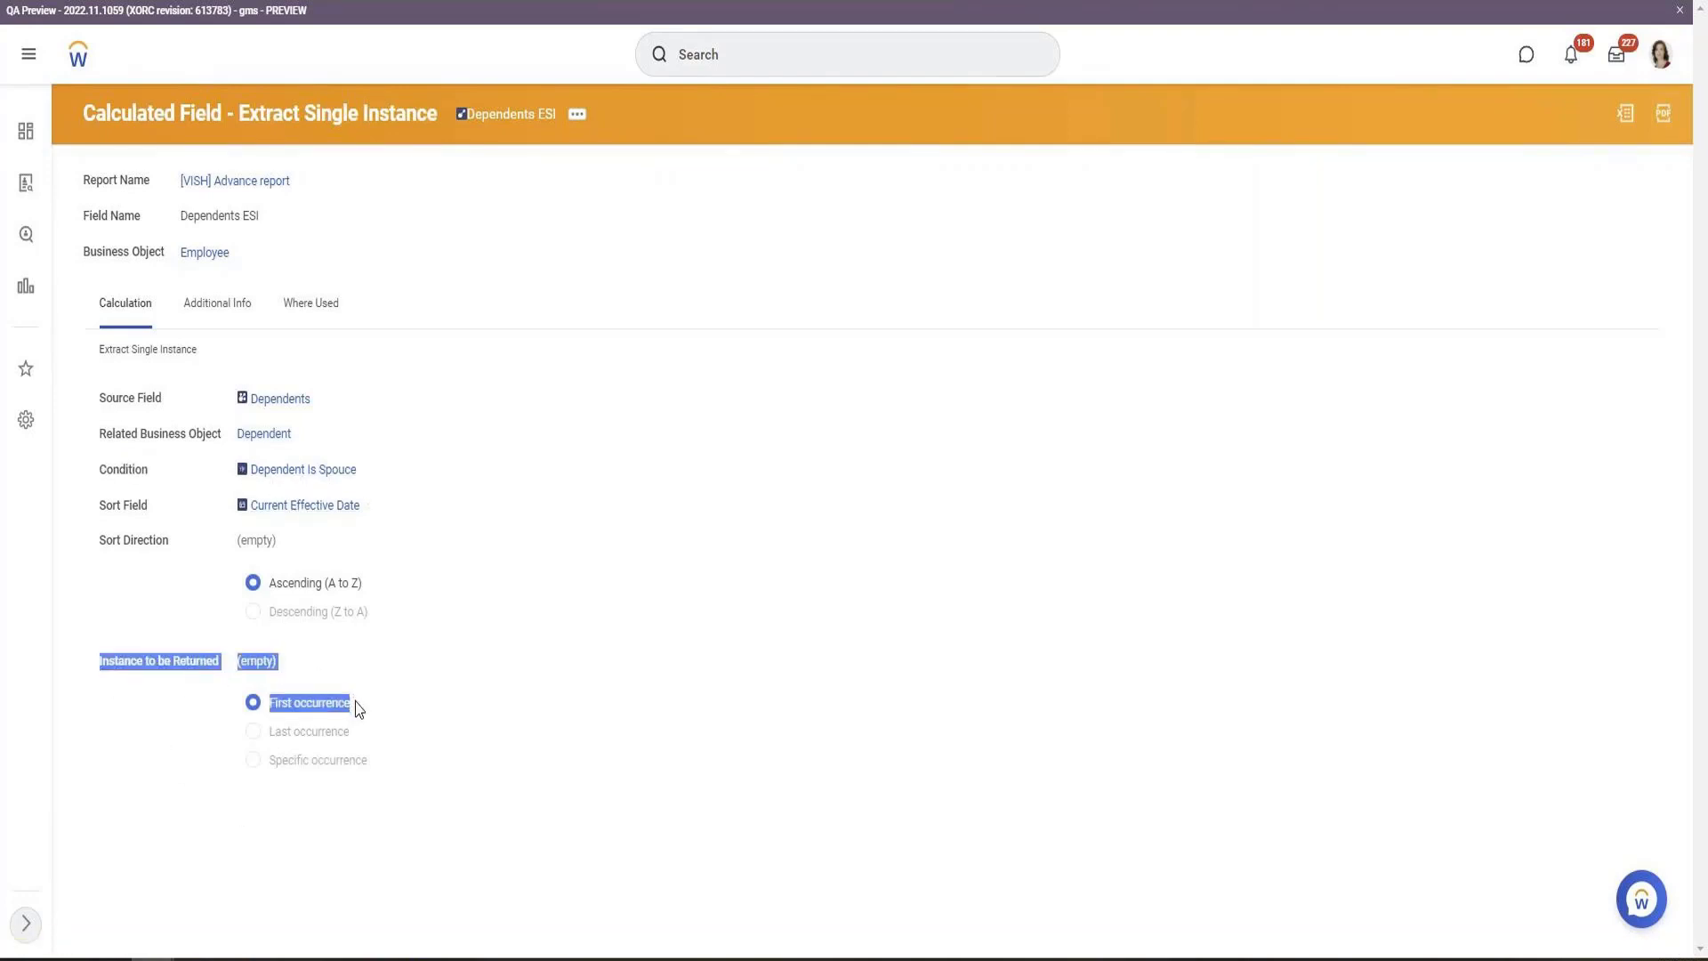
triple_click(276, 729)
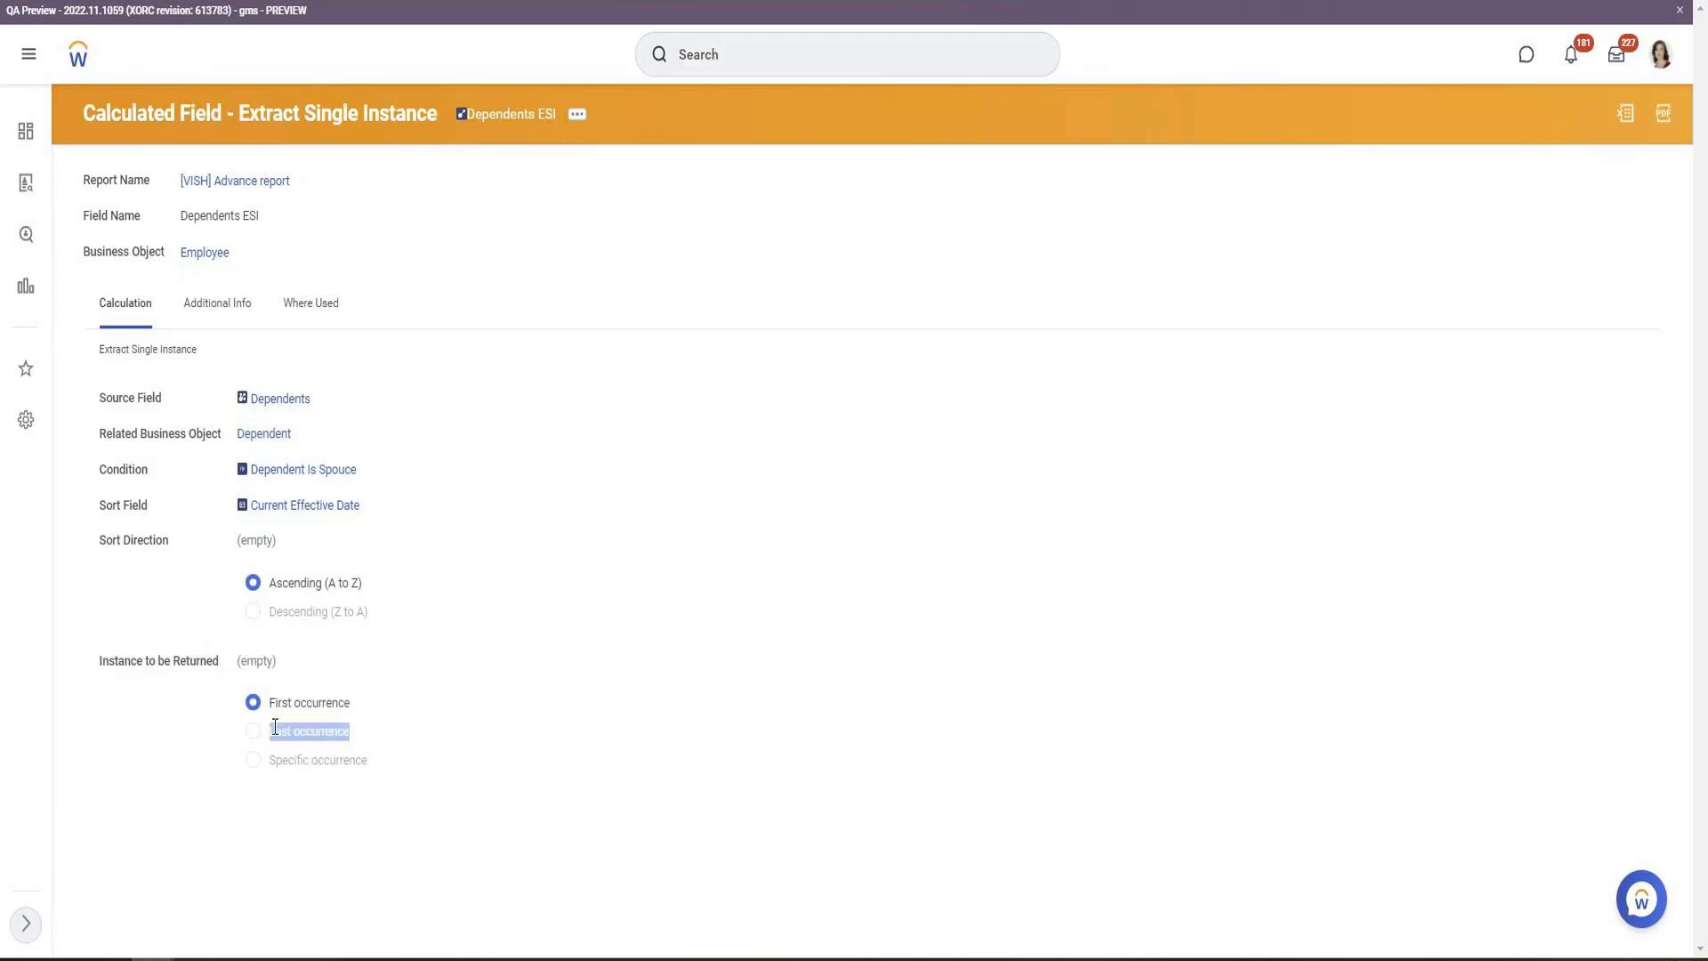
triple_click(309, 755)
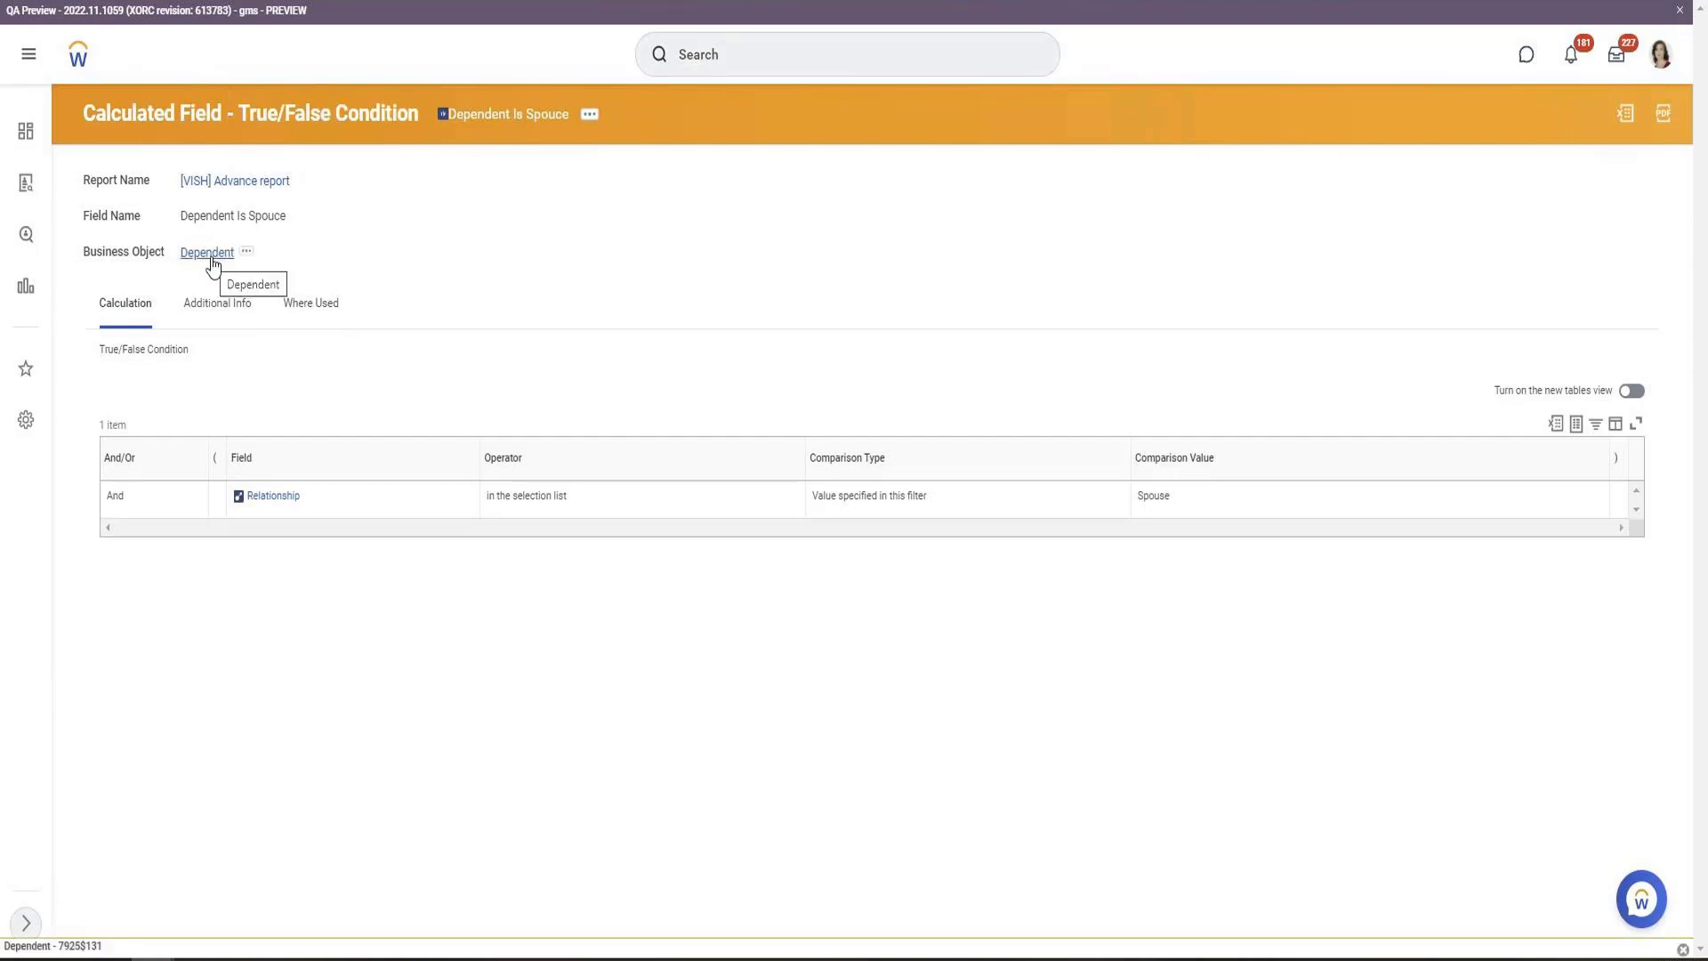
triple_click(115, 253)
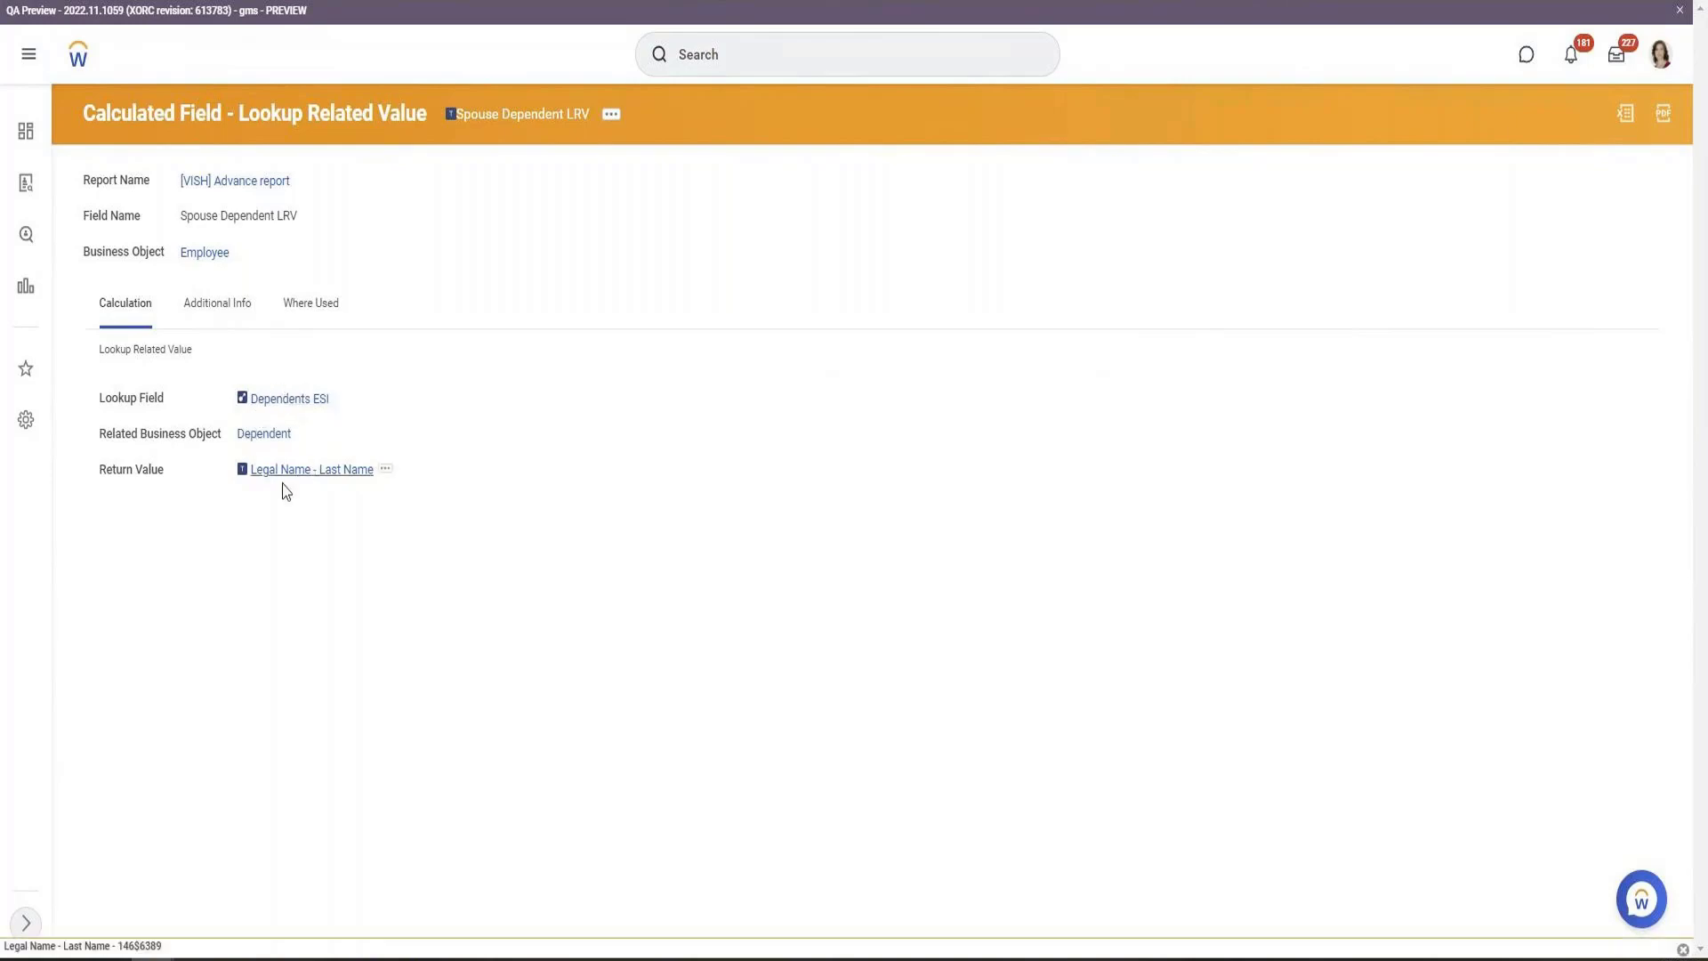
triple_click(122, 474)
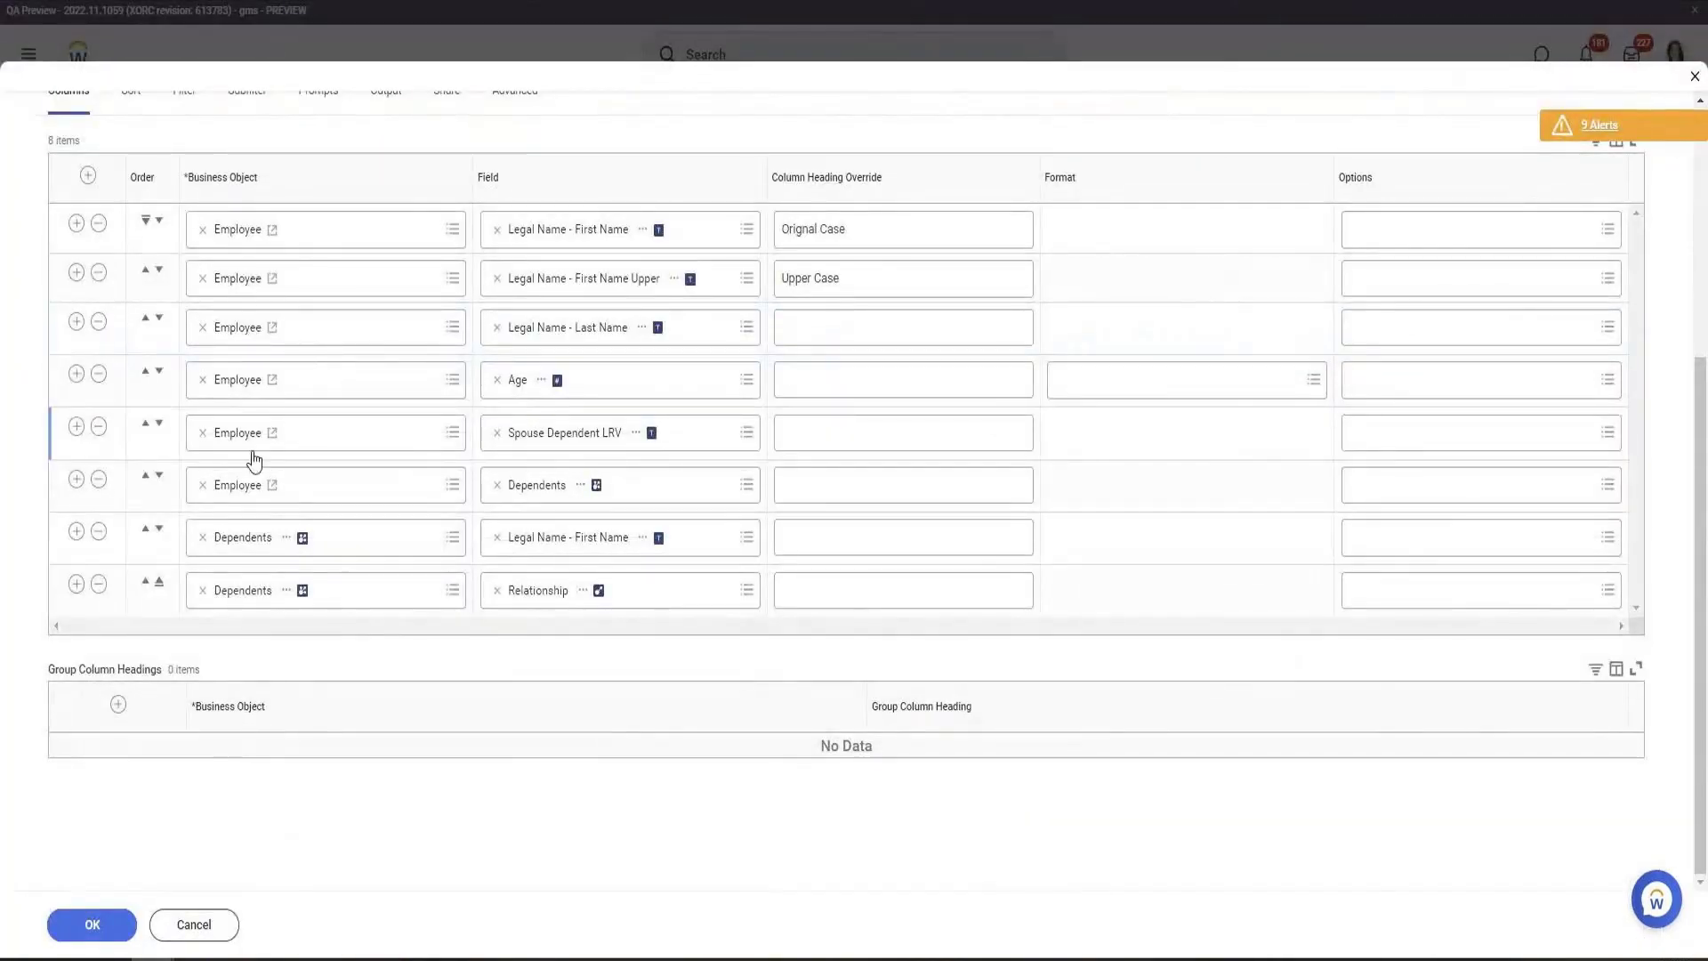
Add an Employee column below Spouse Dependent LRV and create its calculated field CF Spouse Age with the Lookup Related Value function
left_click(76, 433)
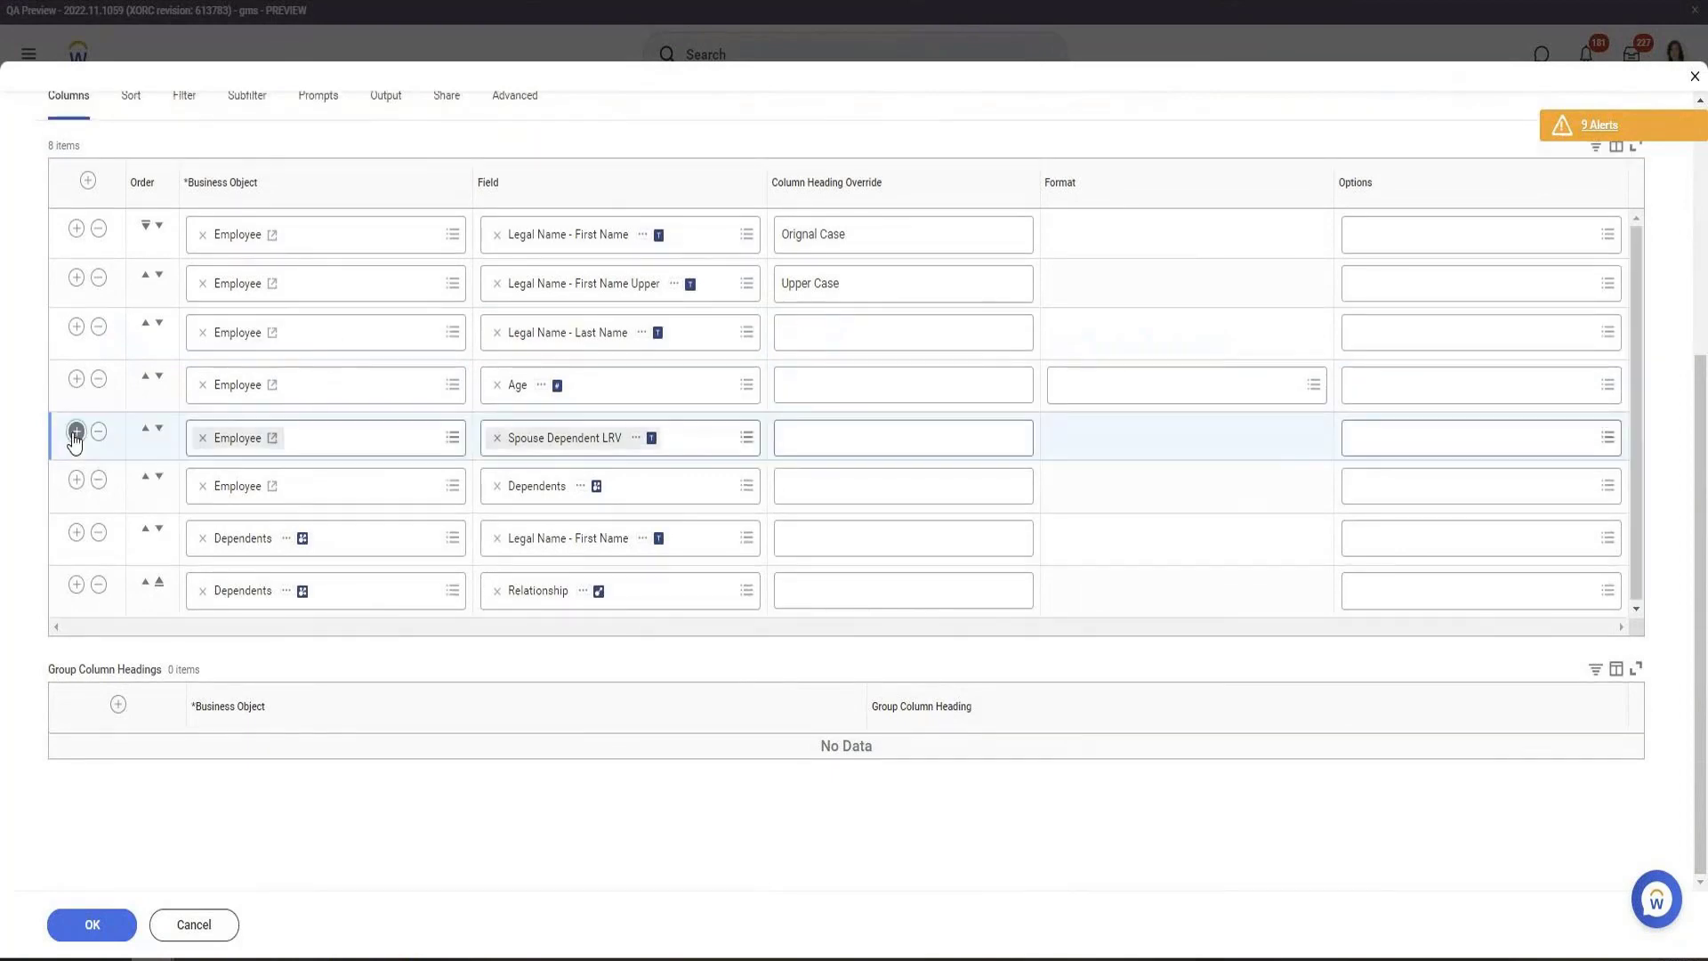
left_click(572, 485)
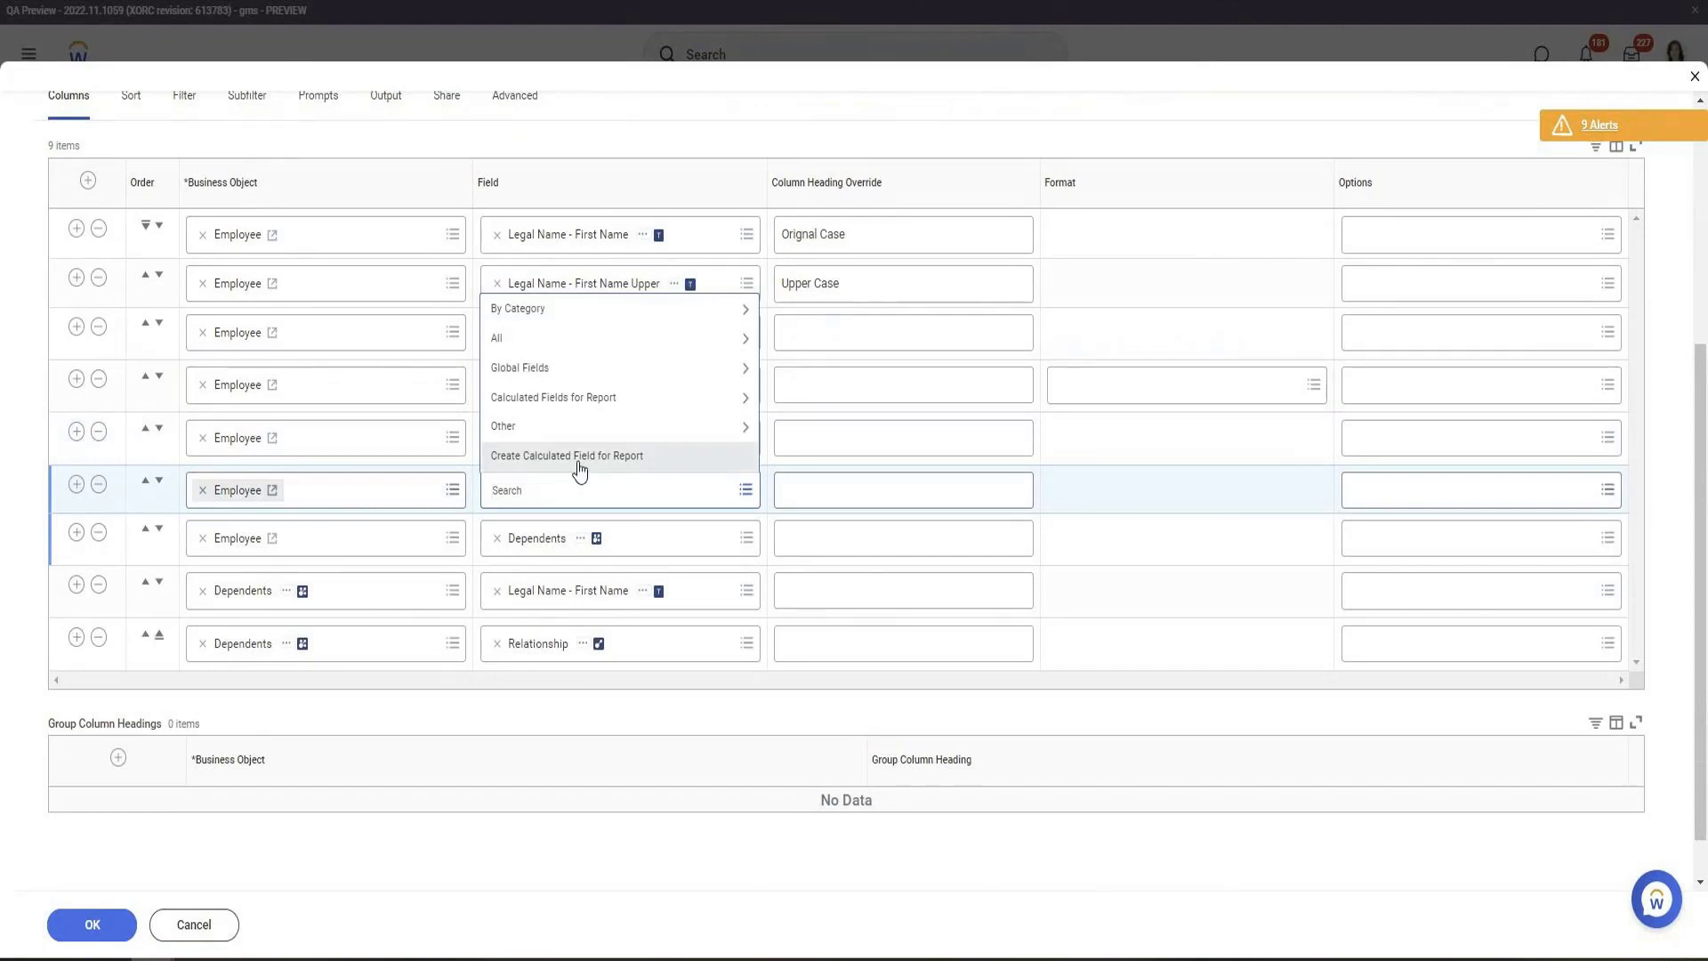
left_click(578, 458)
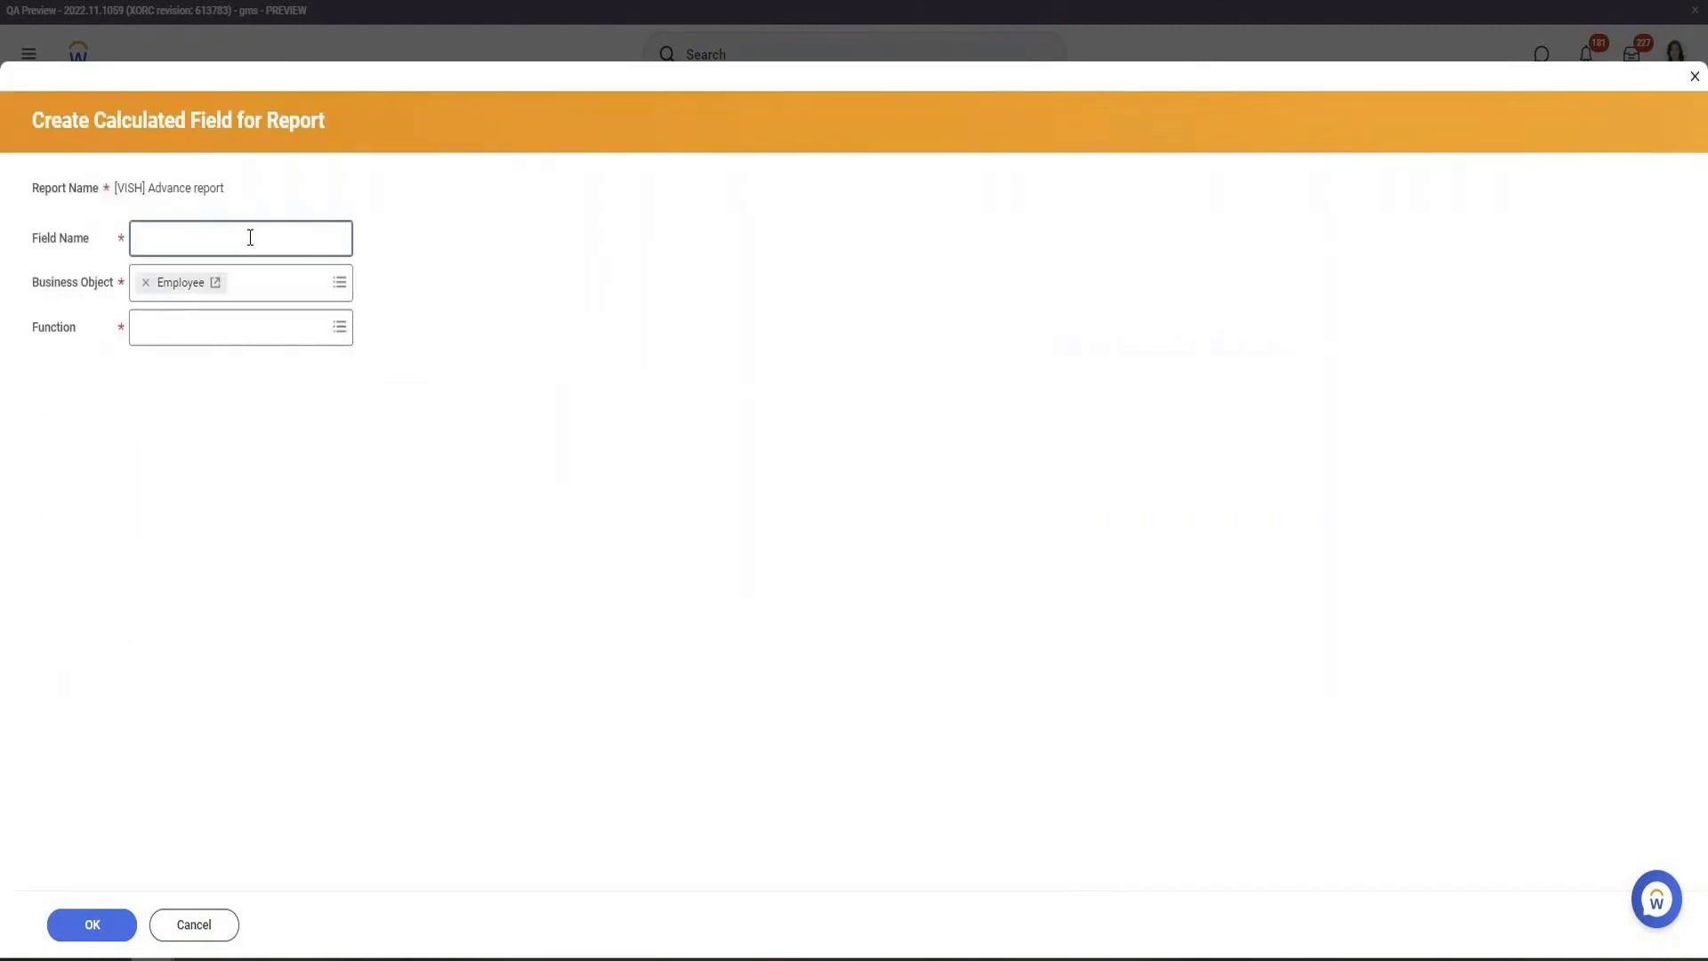
type("CF Spouse Age")
key("Tab")
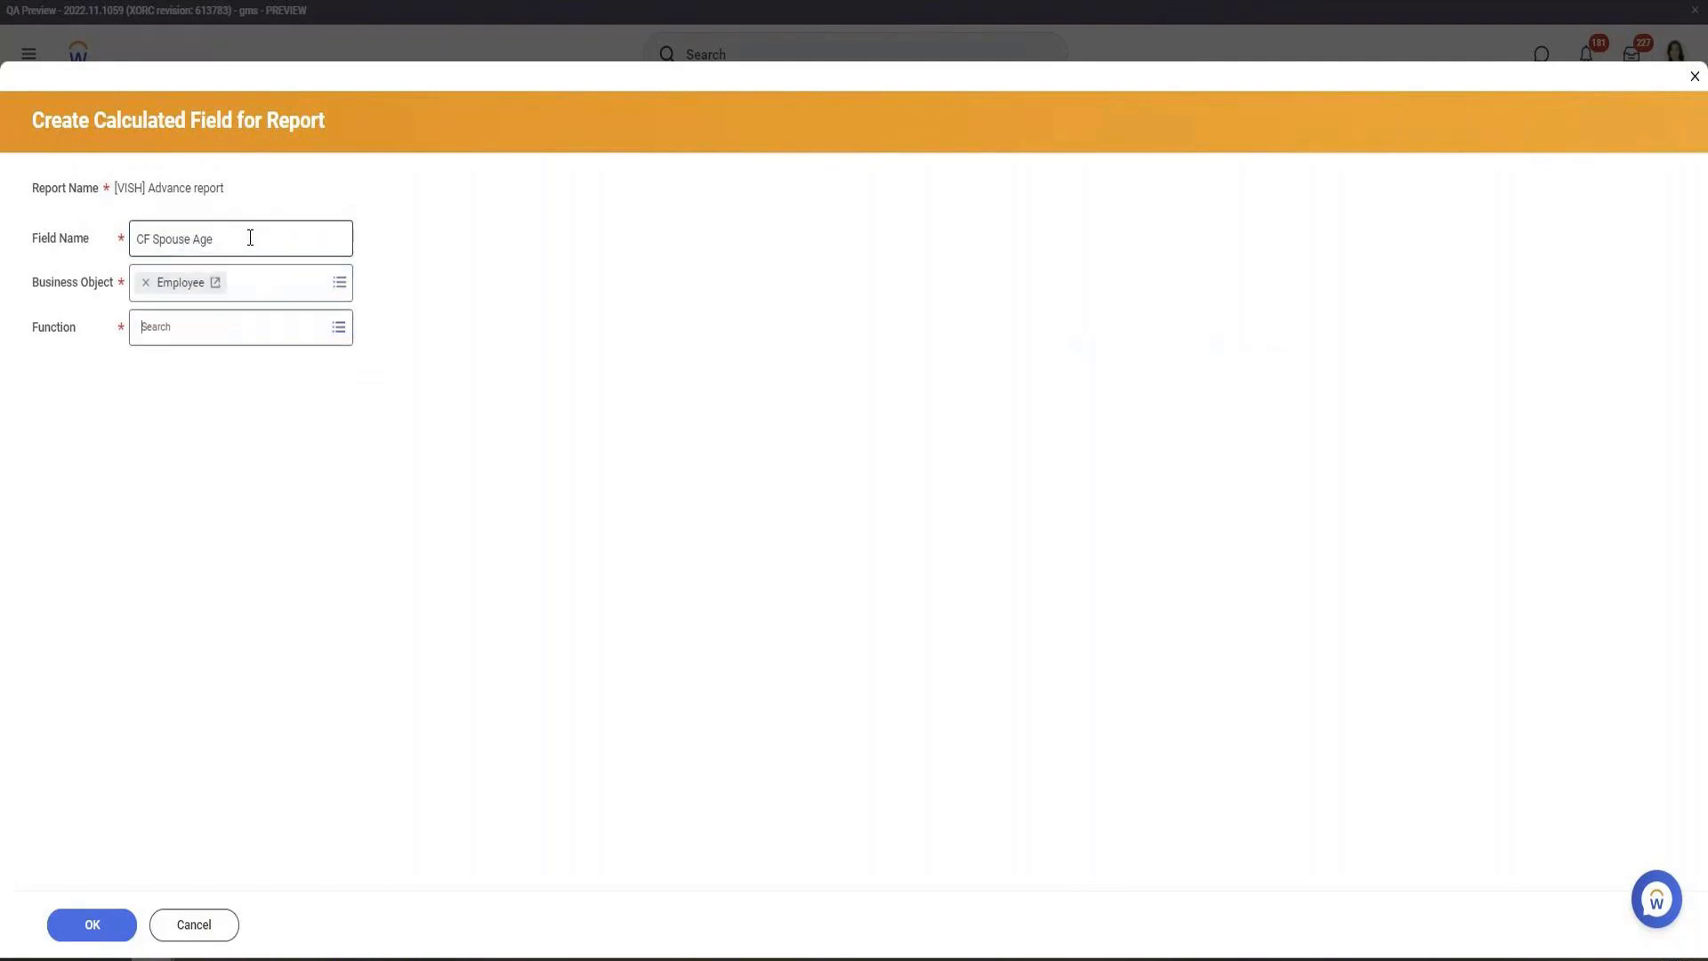
type("loo")
key("Return")
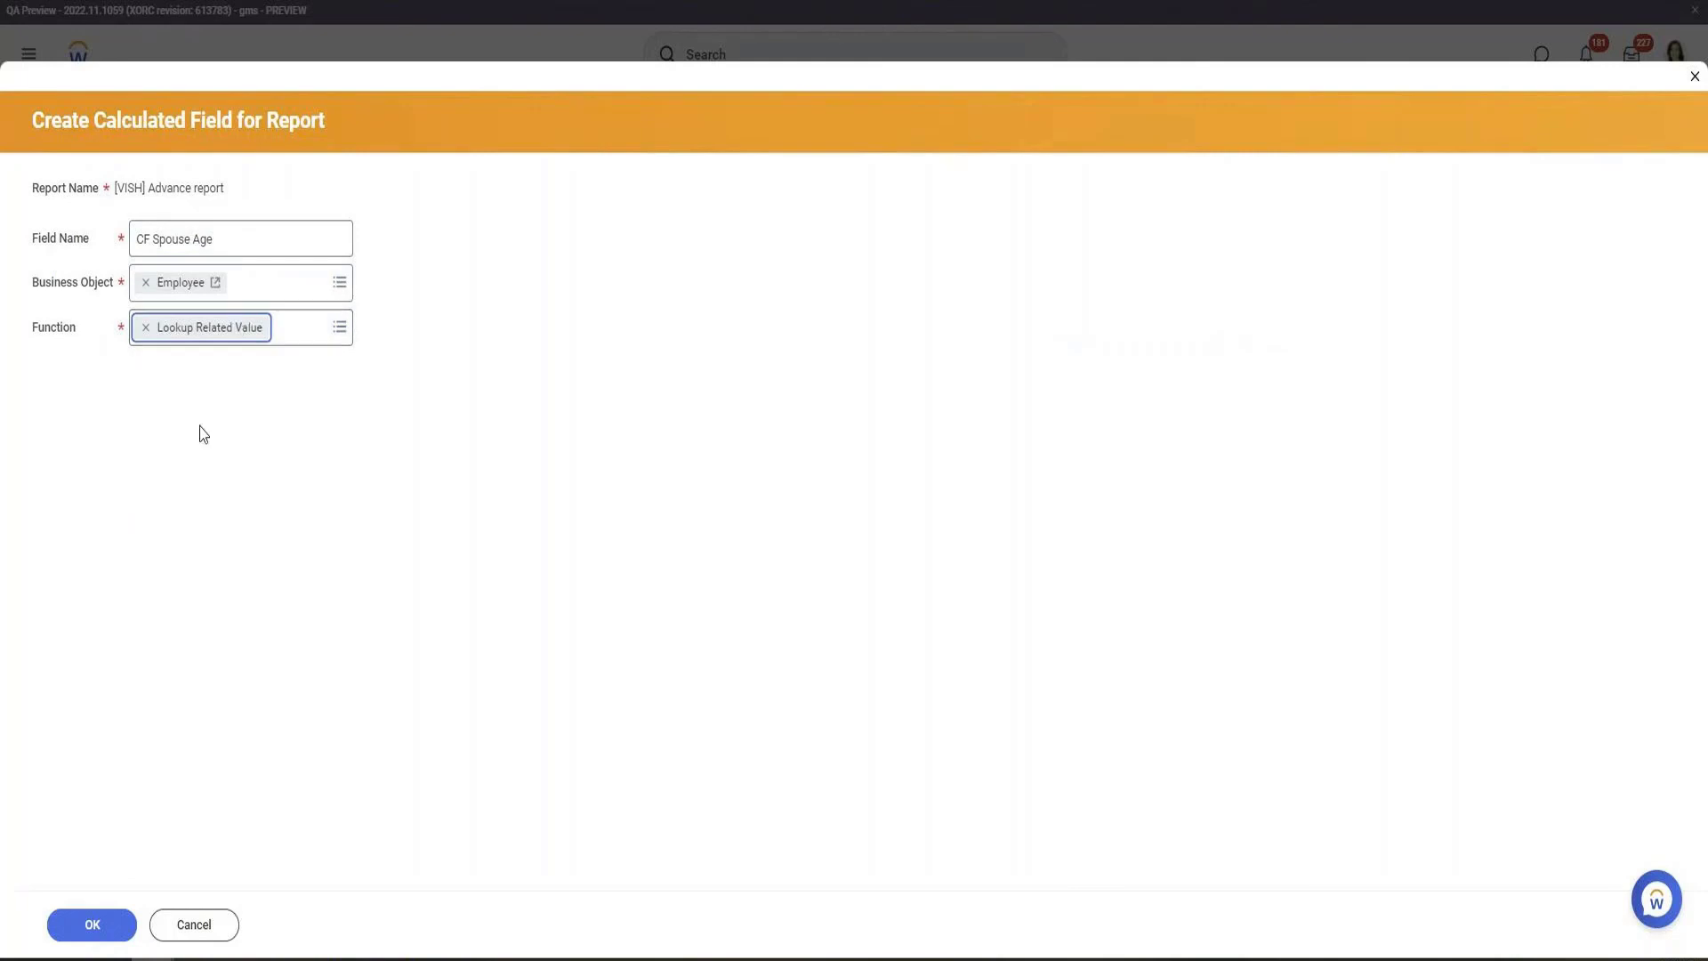
left_click(127, 921)
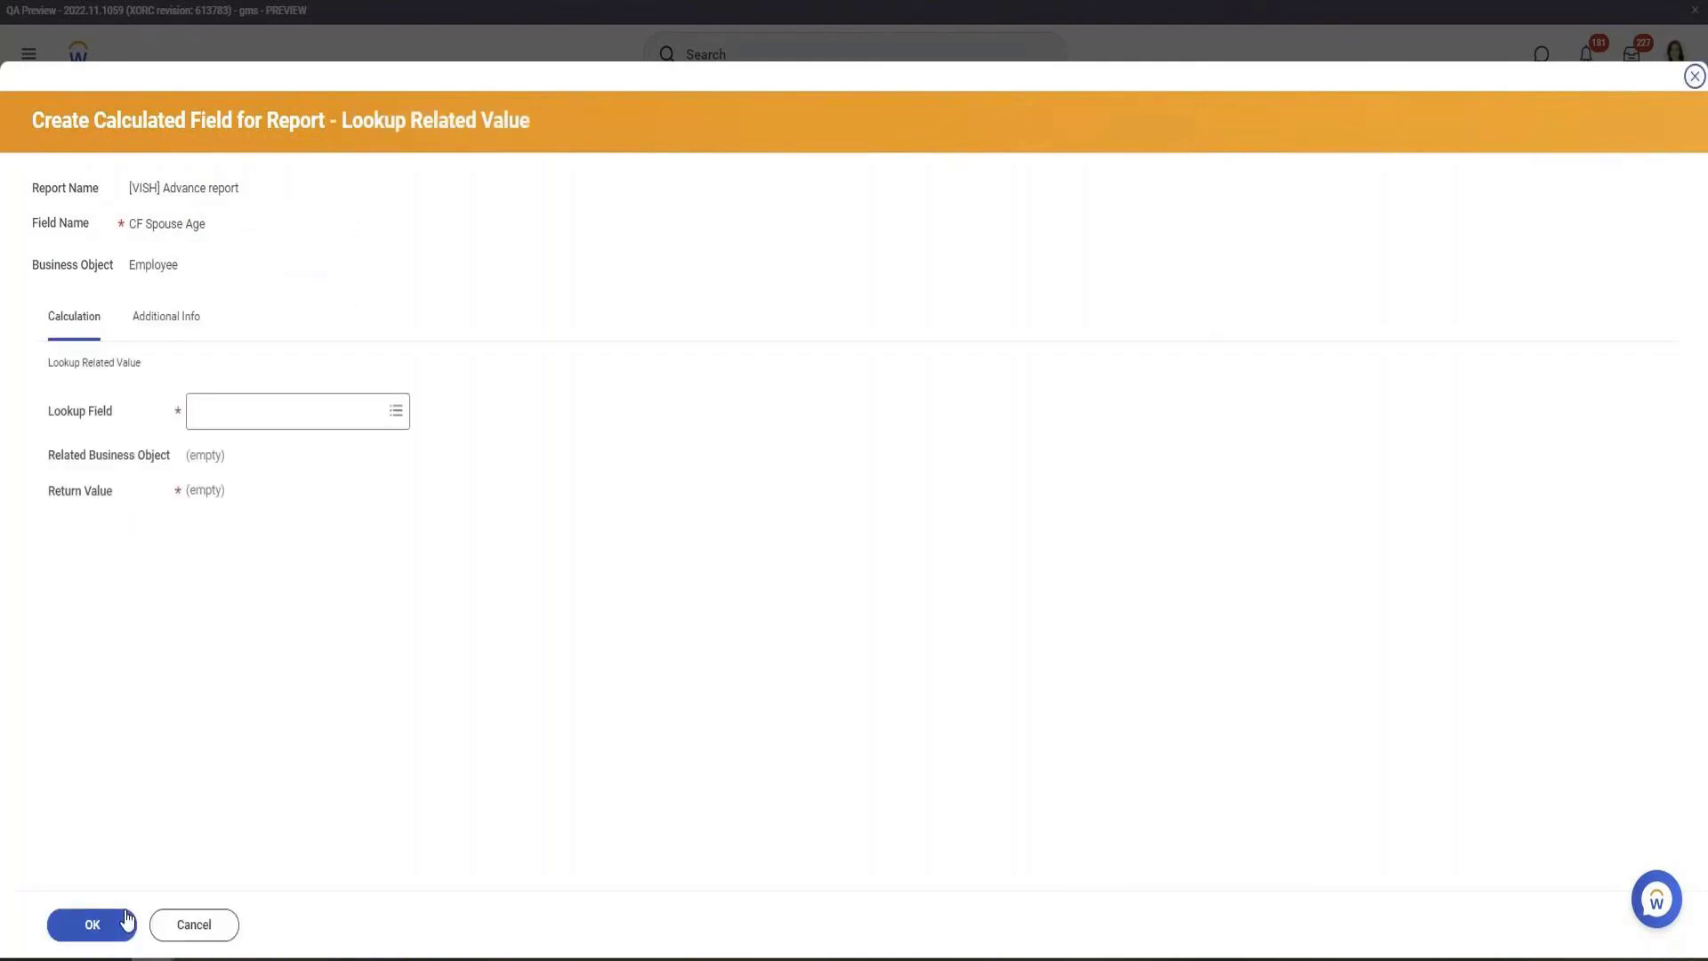
Create a new calculated field for the lookup field, named CF Spouse Information ESI, with the Extract Single Instance function
left_click(303, 411)
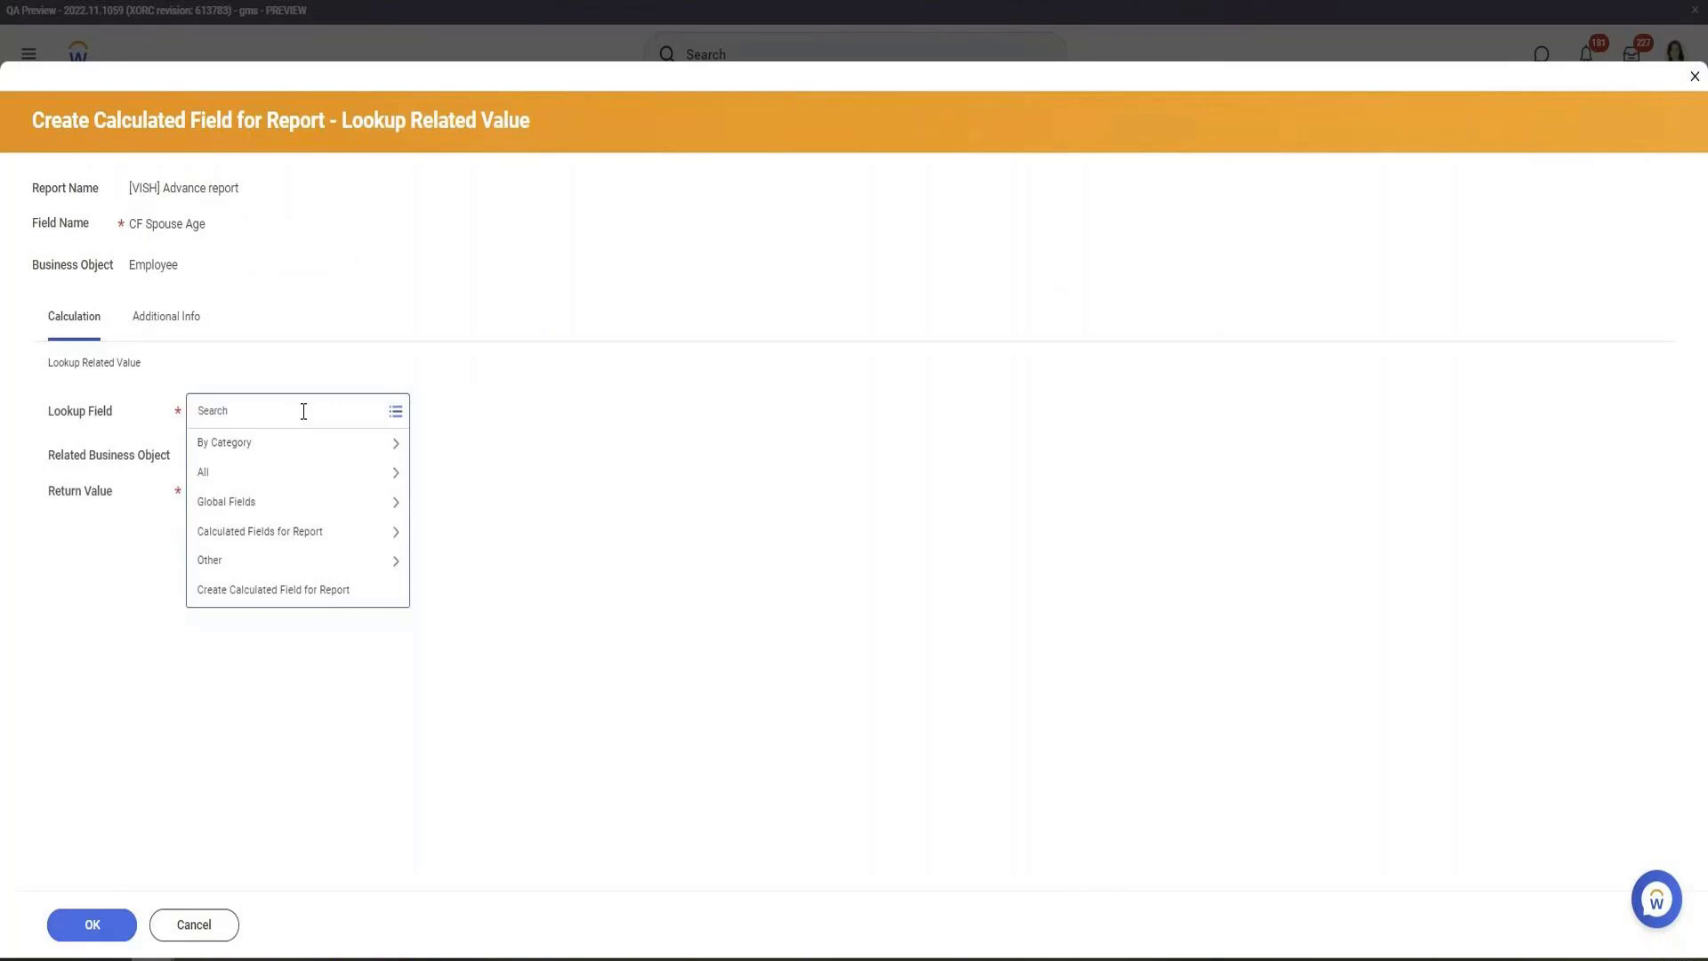
left_click(303, 610)
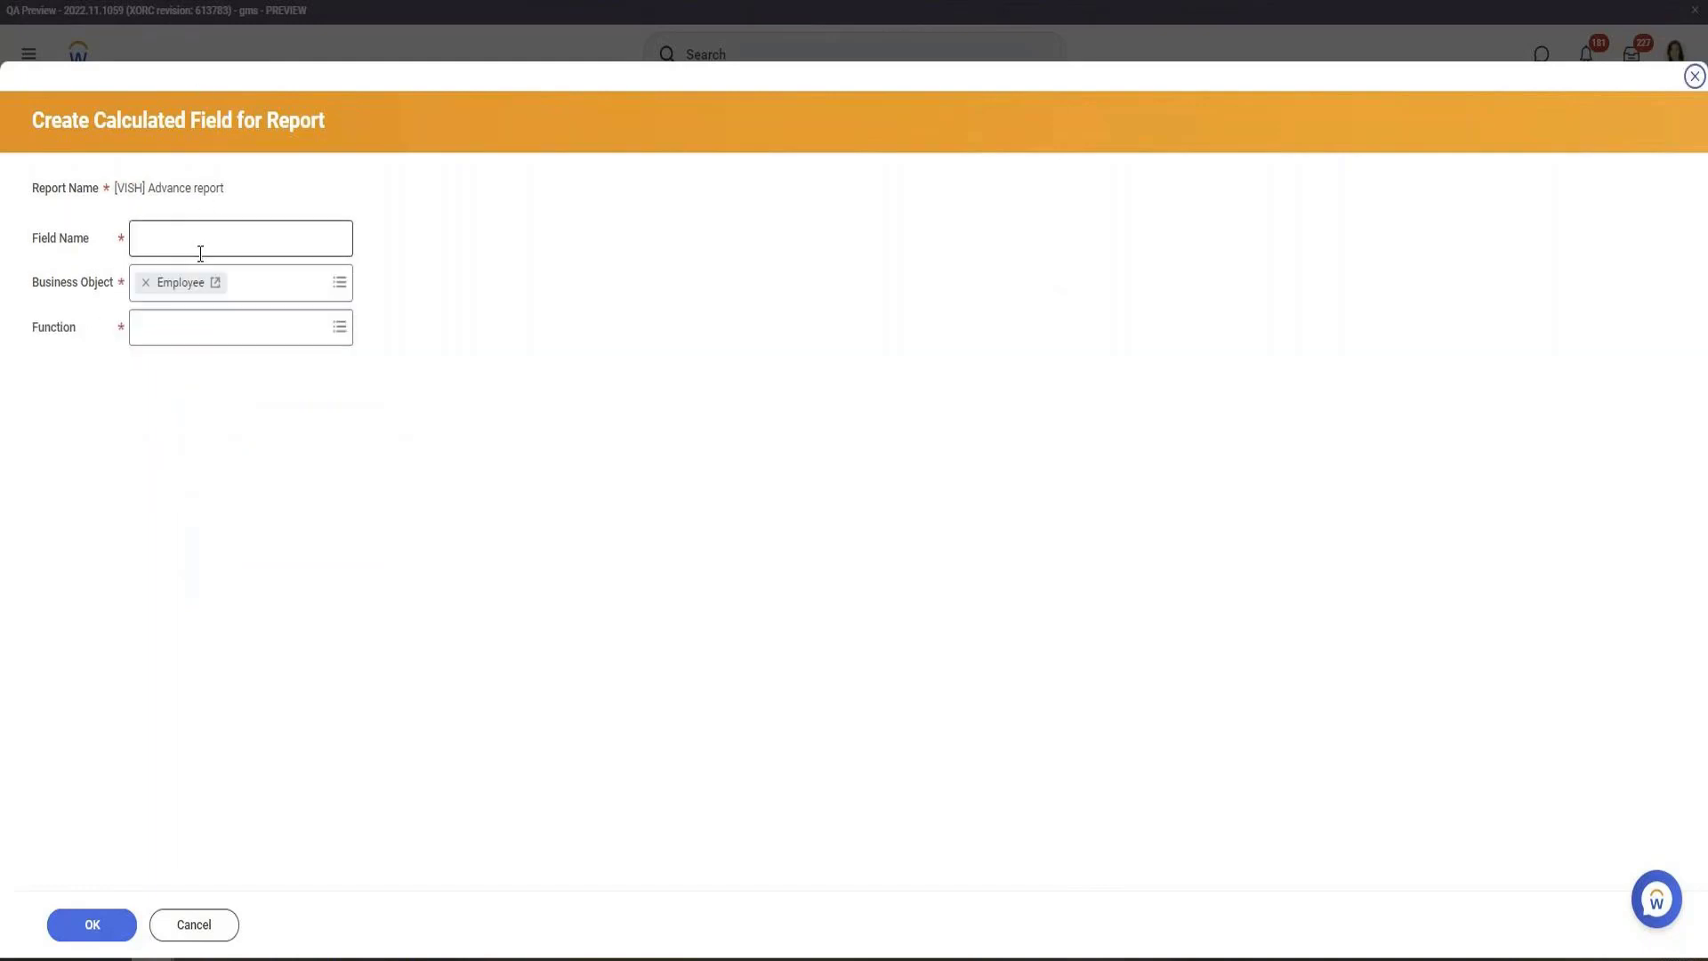
left_click(200, 246)
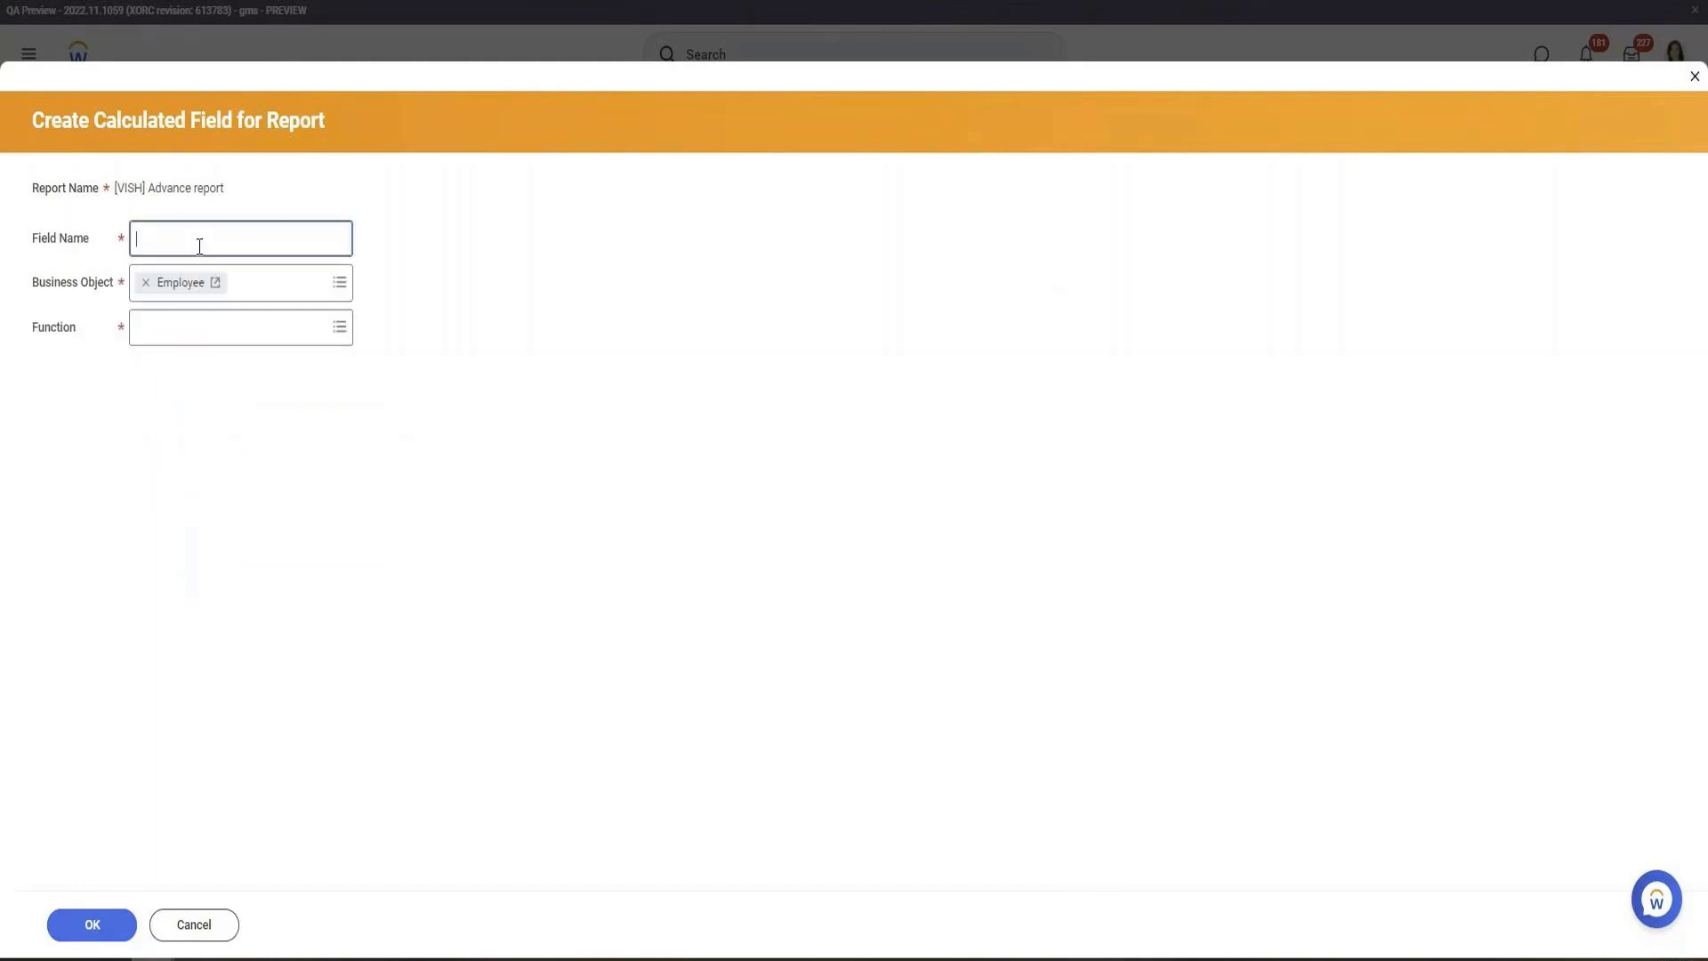
type("CF ESISpouse Information")
left_click(232, 324)
type("E")
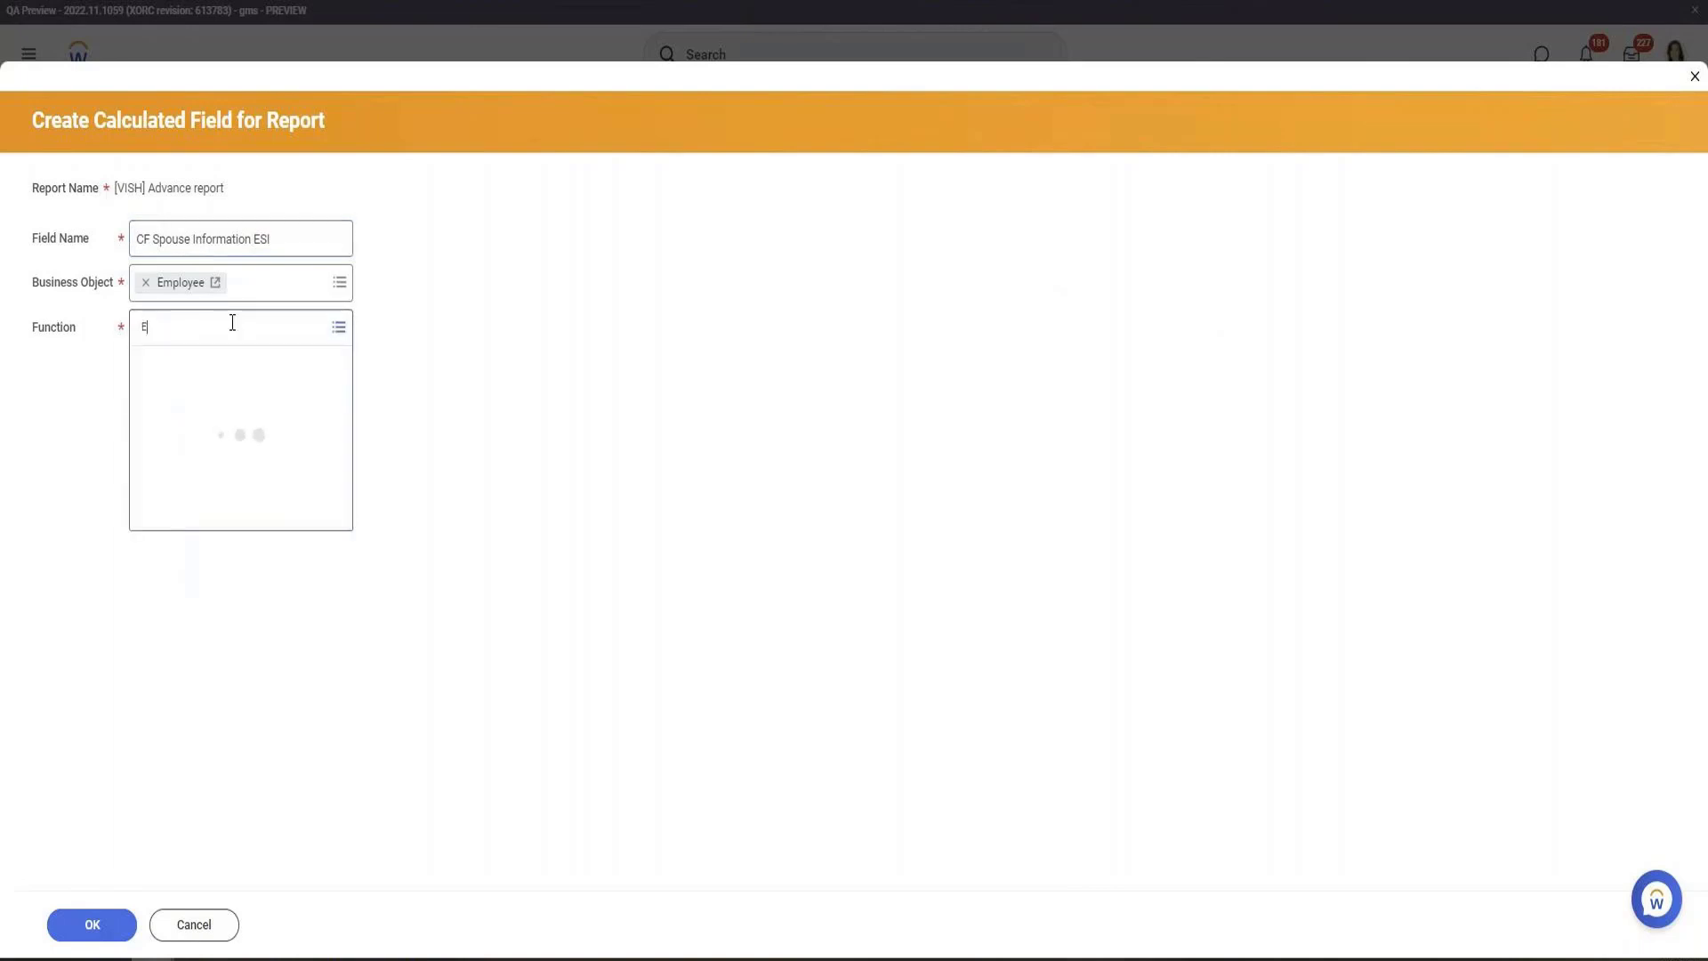
type("SI")
key("Return")
left_click(82, 934)
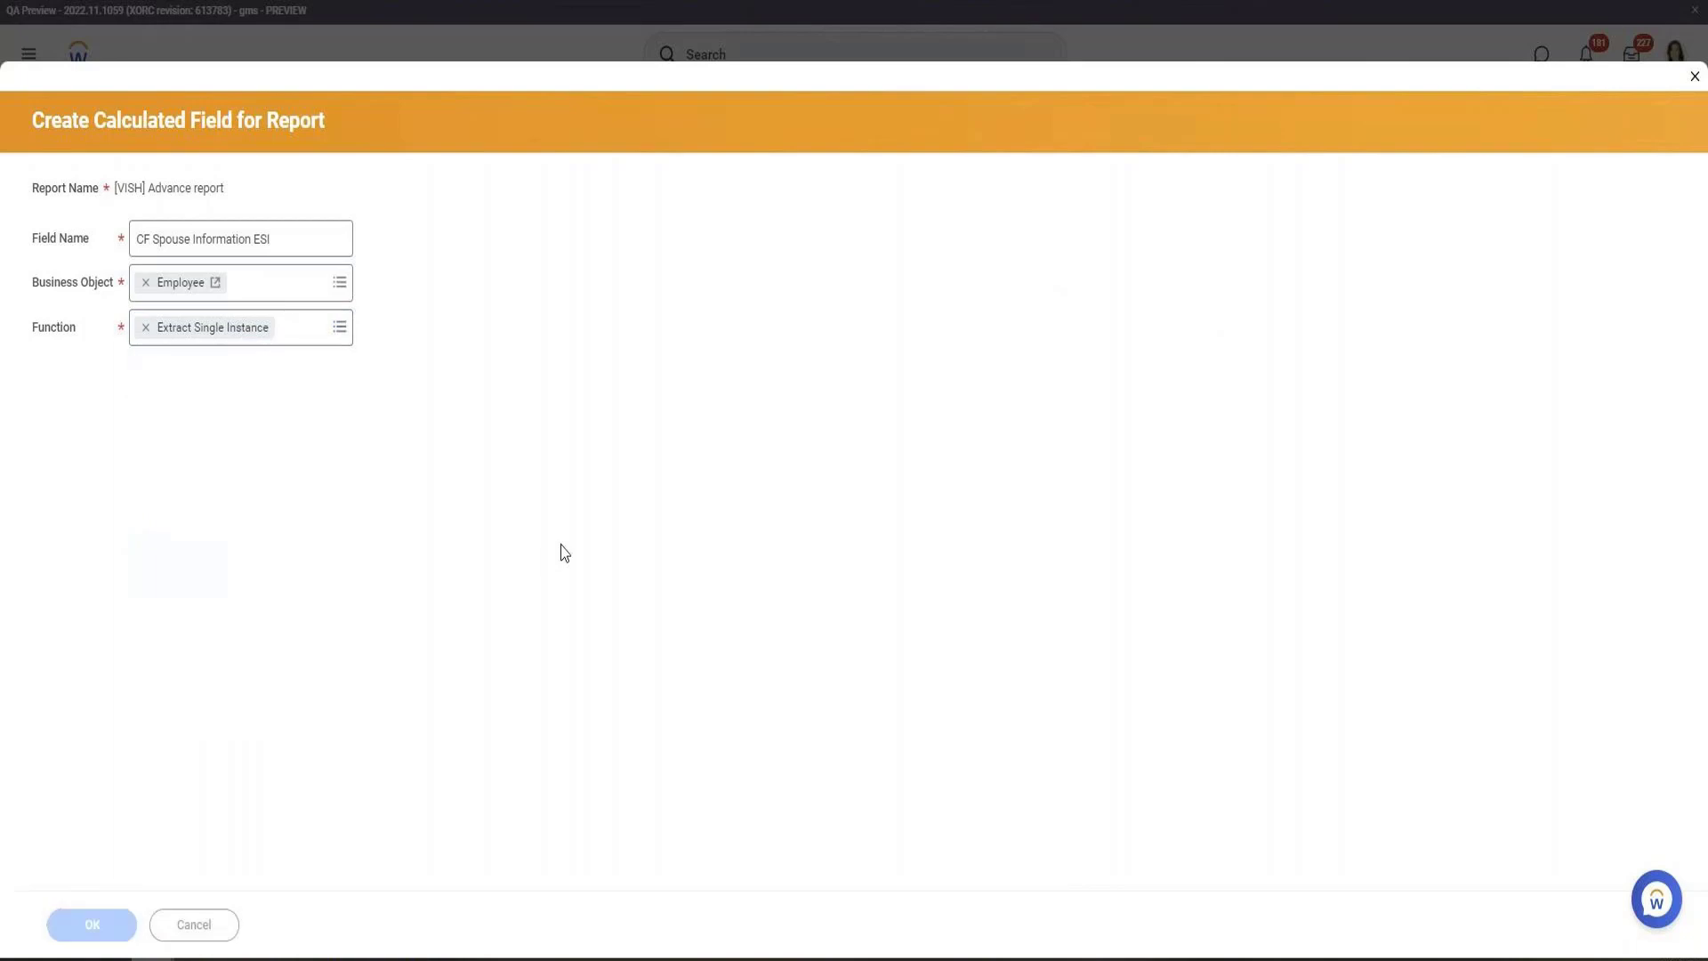
Set the source field of CF Spouse Information ESI to Dependents
left_click(242, 423)
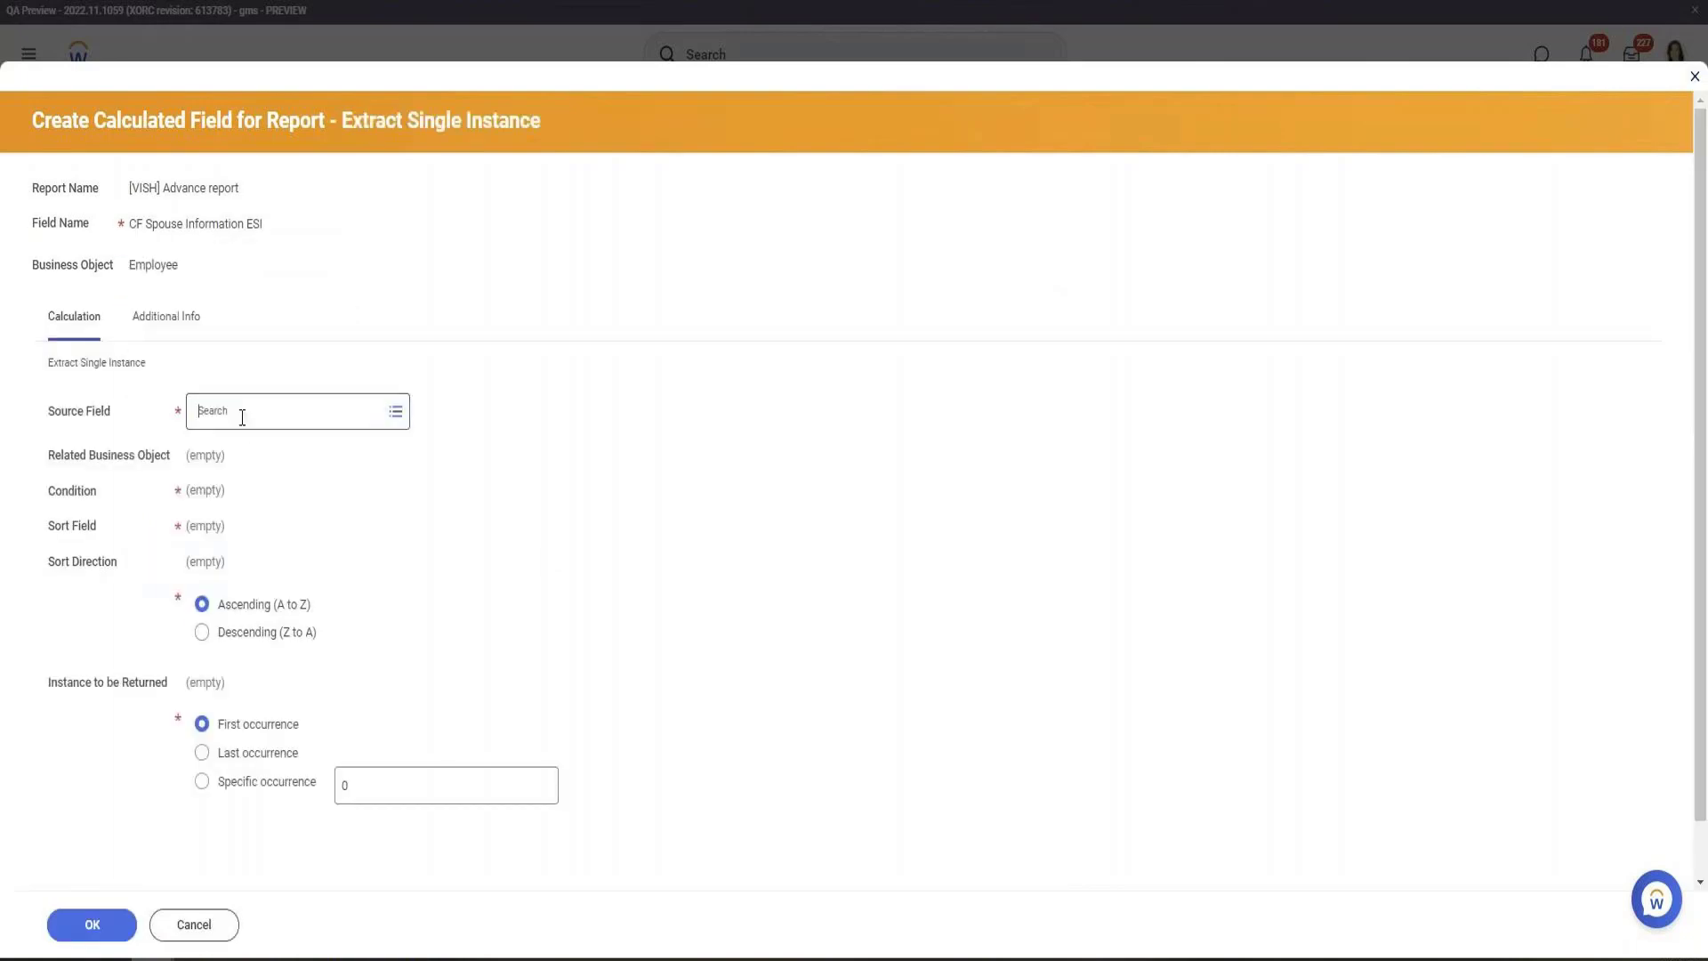
type("Depen")
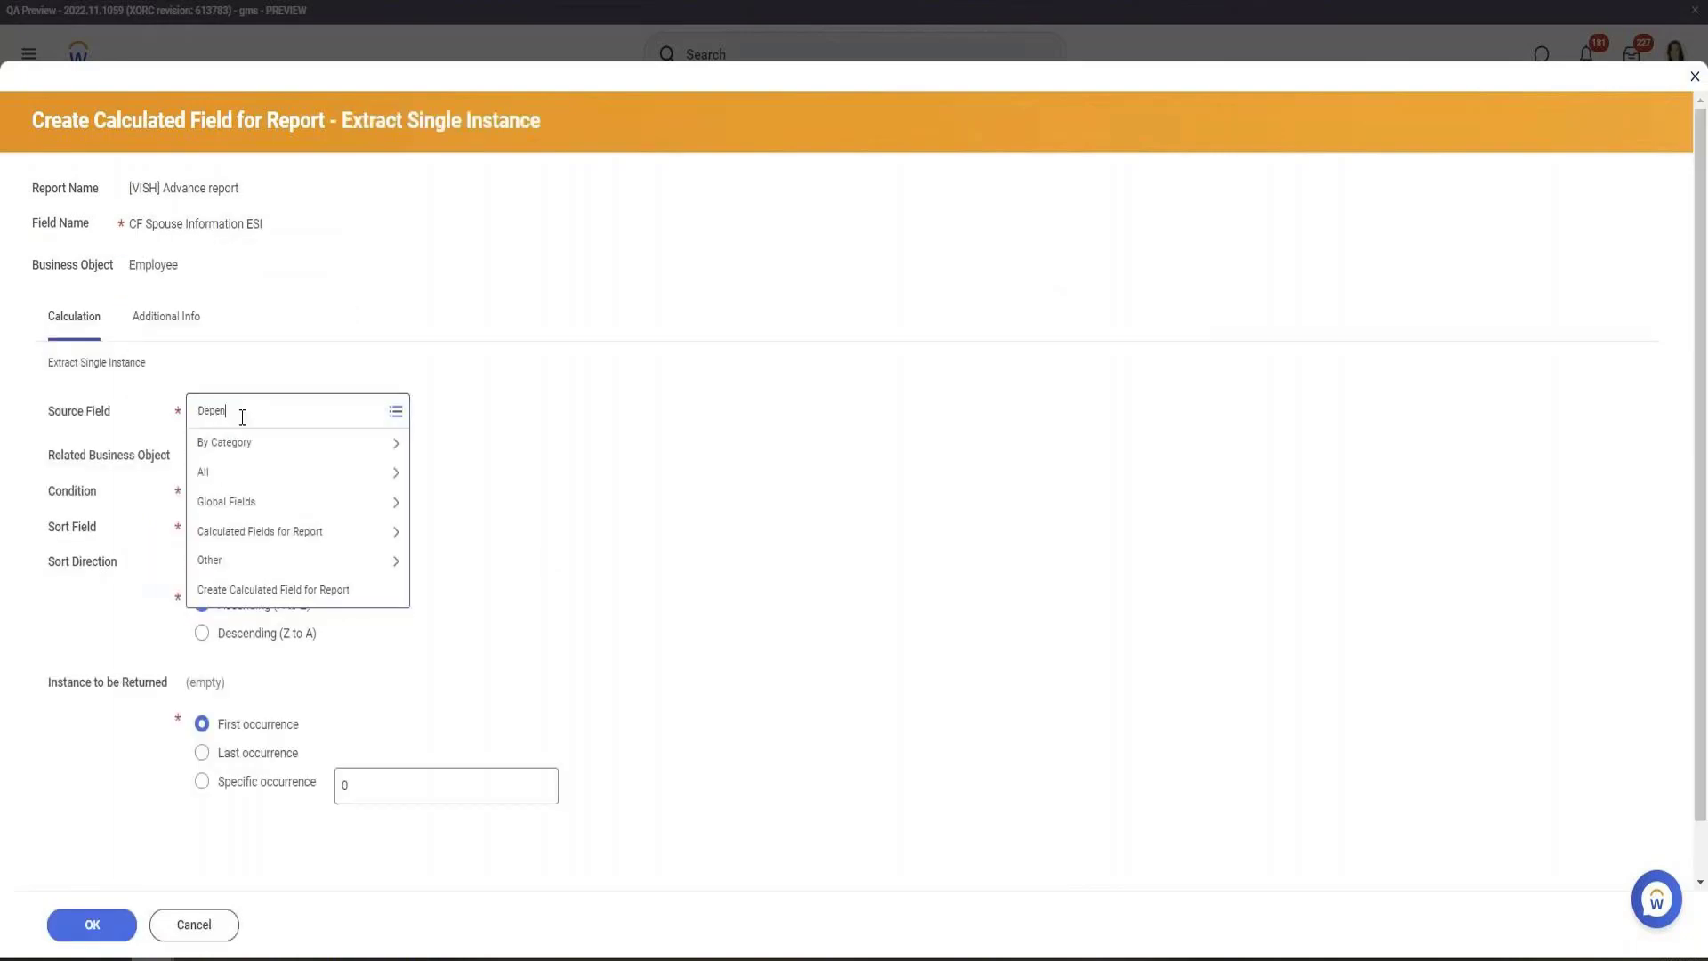
key("Return")
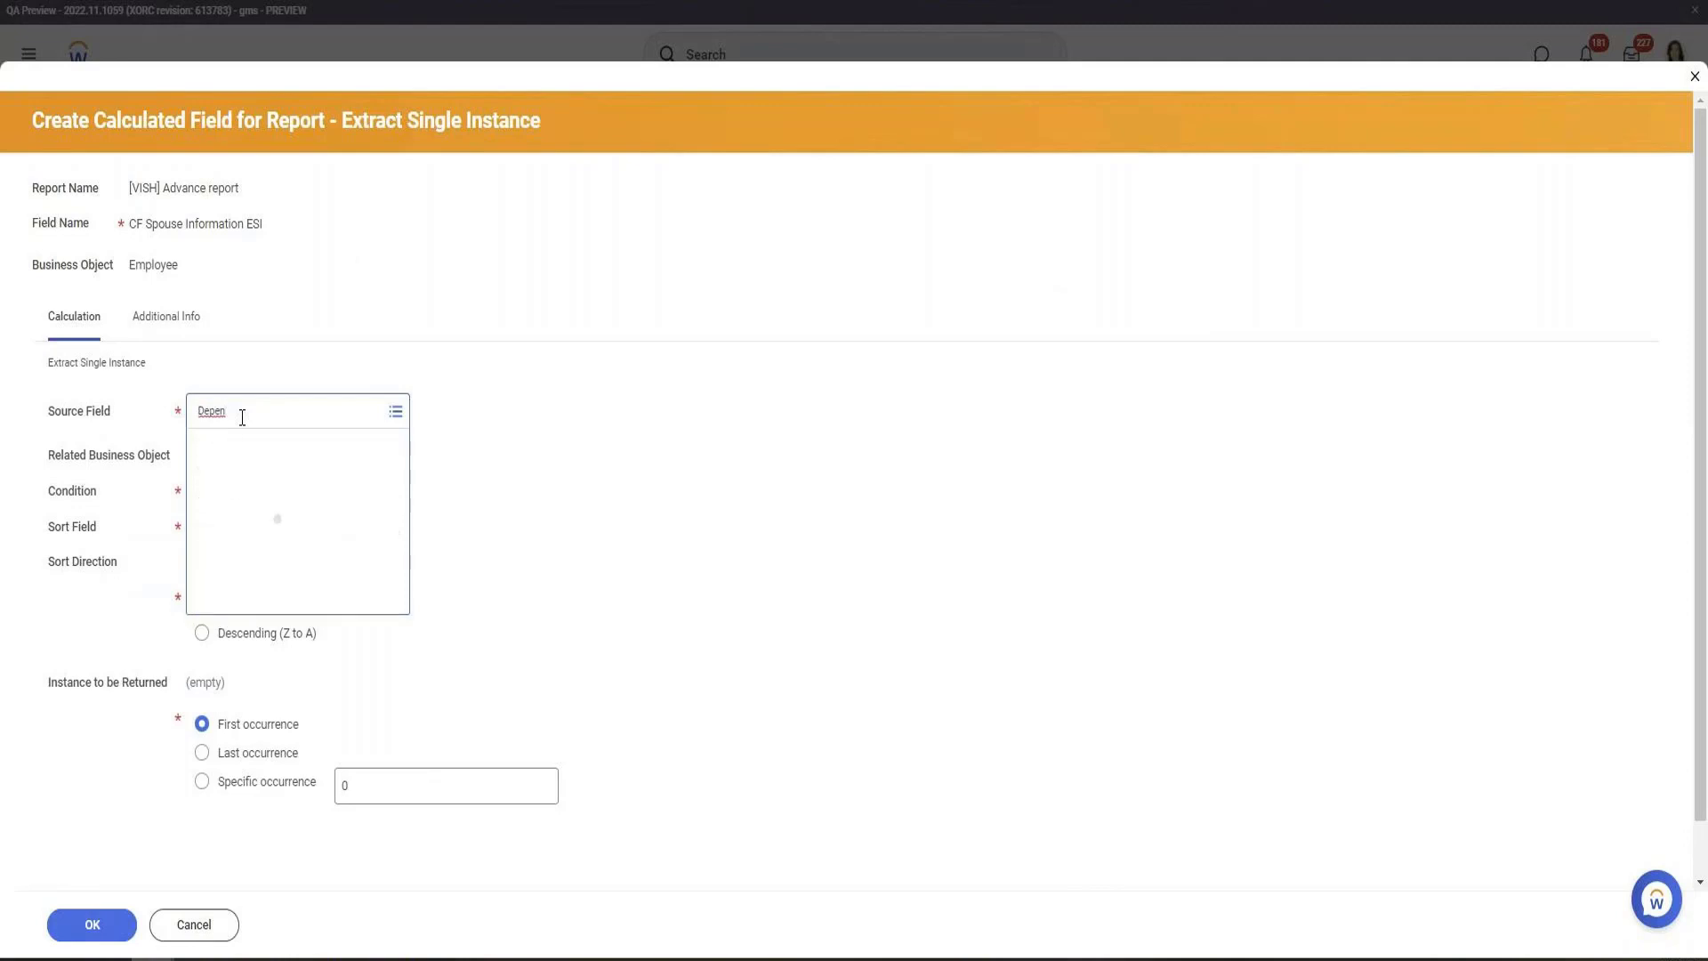
left_click(254, 509)
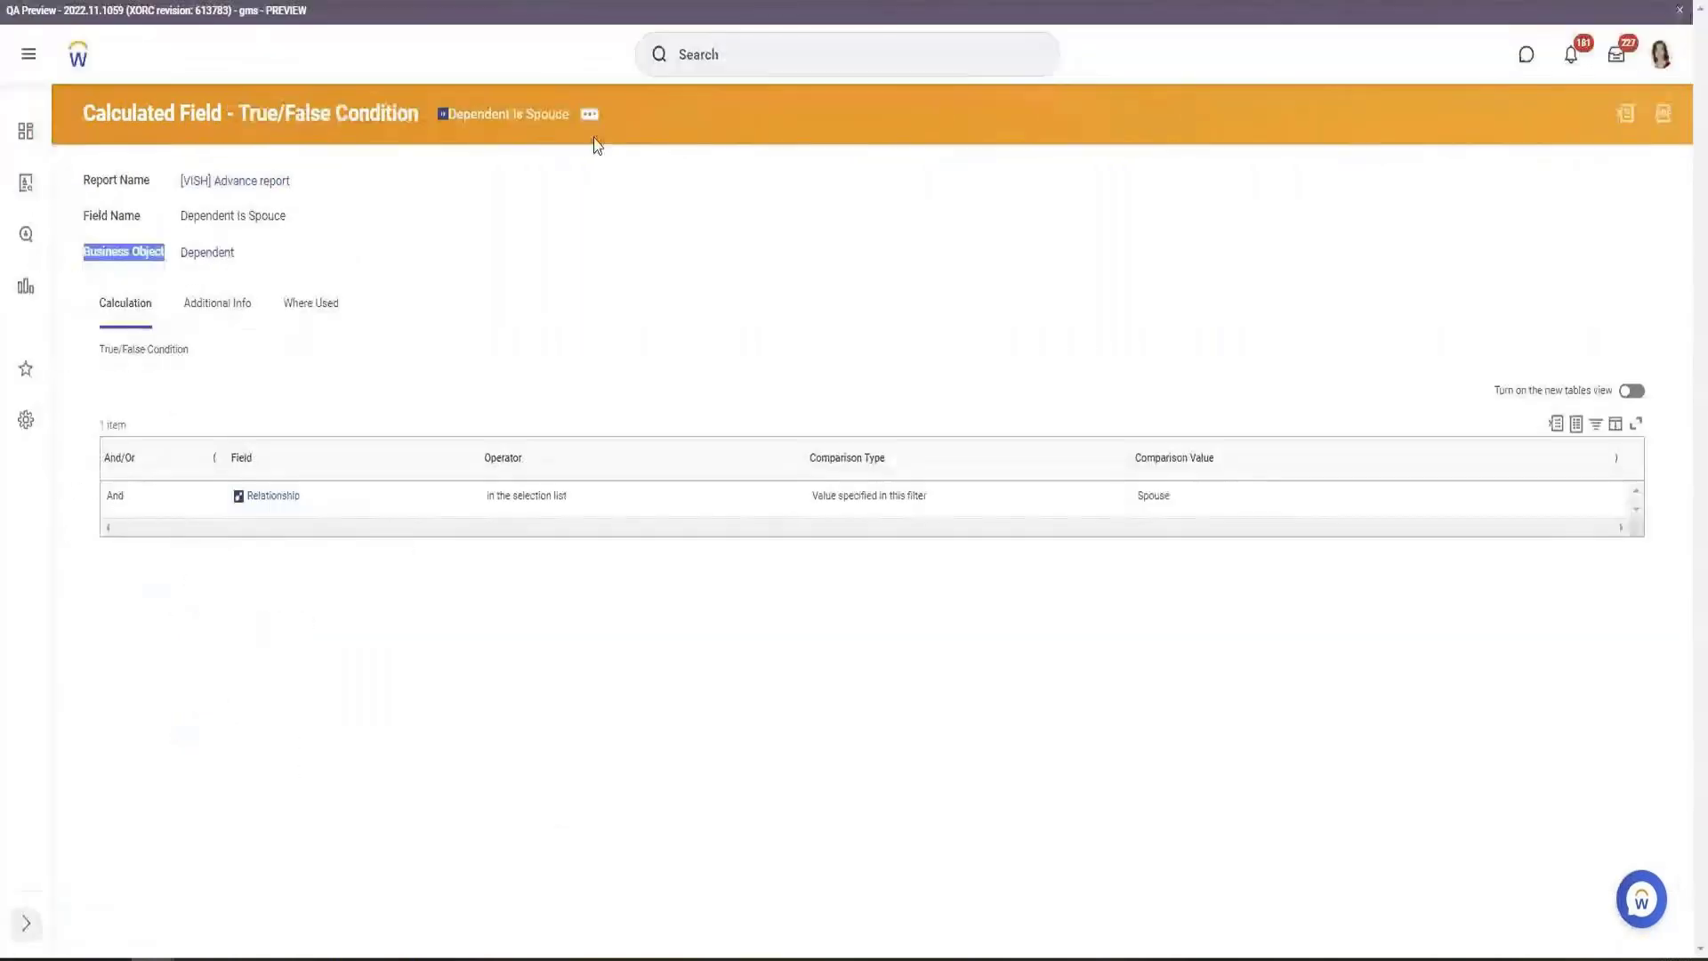
Copy the name of the Dependent Is Spouse condition and set it as the condition of CF Spouse Information ESI
triple_click(235, 215)
key("ctrl+c")
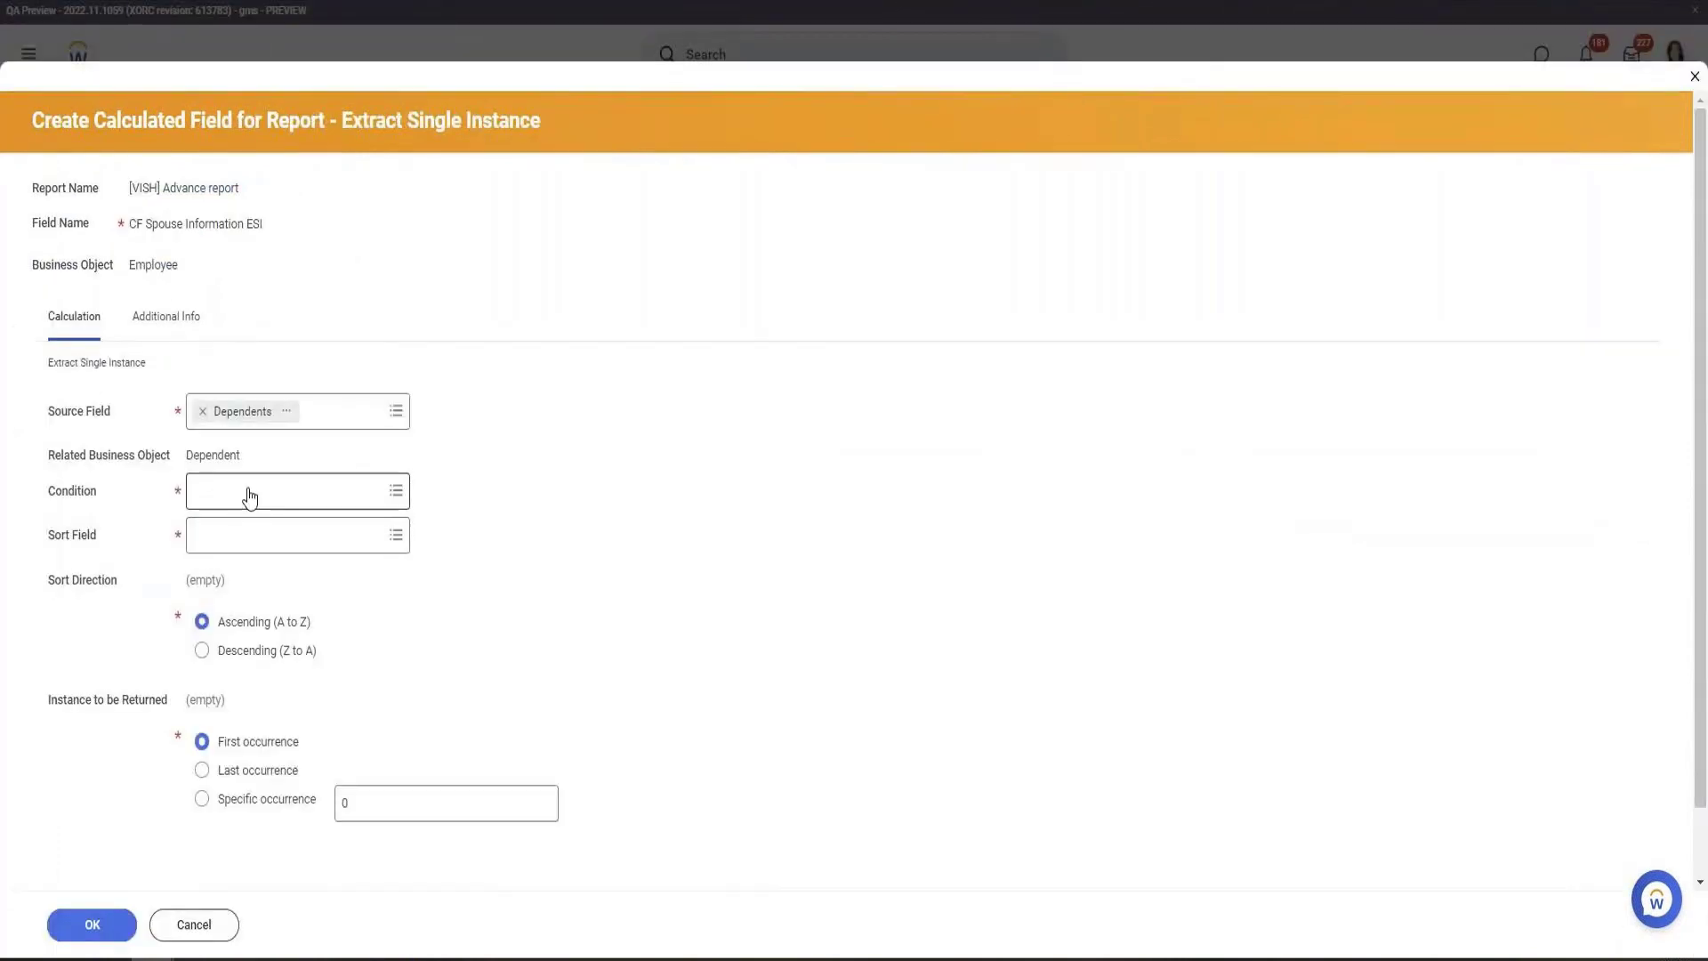
left_click(250, 487)
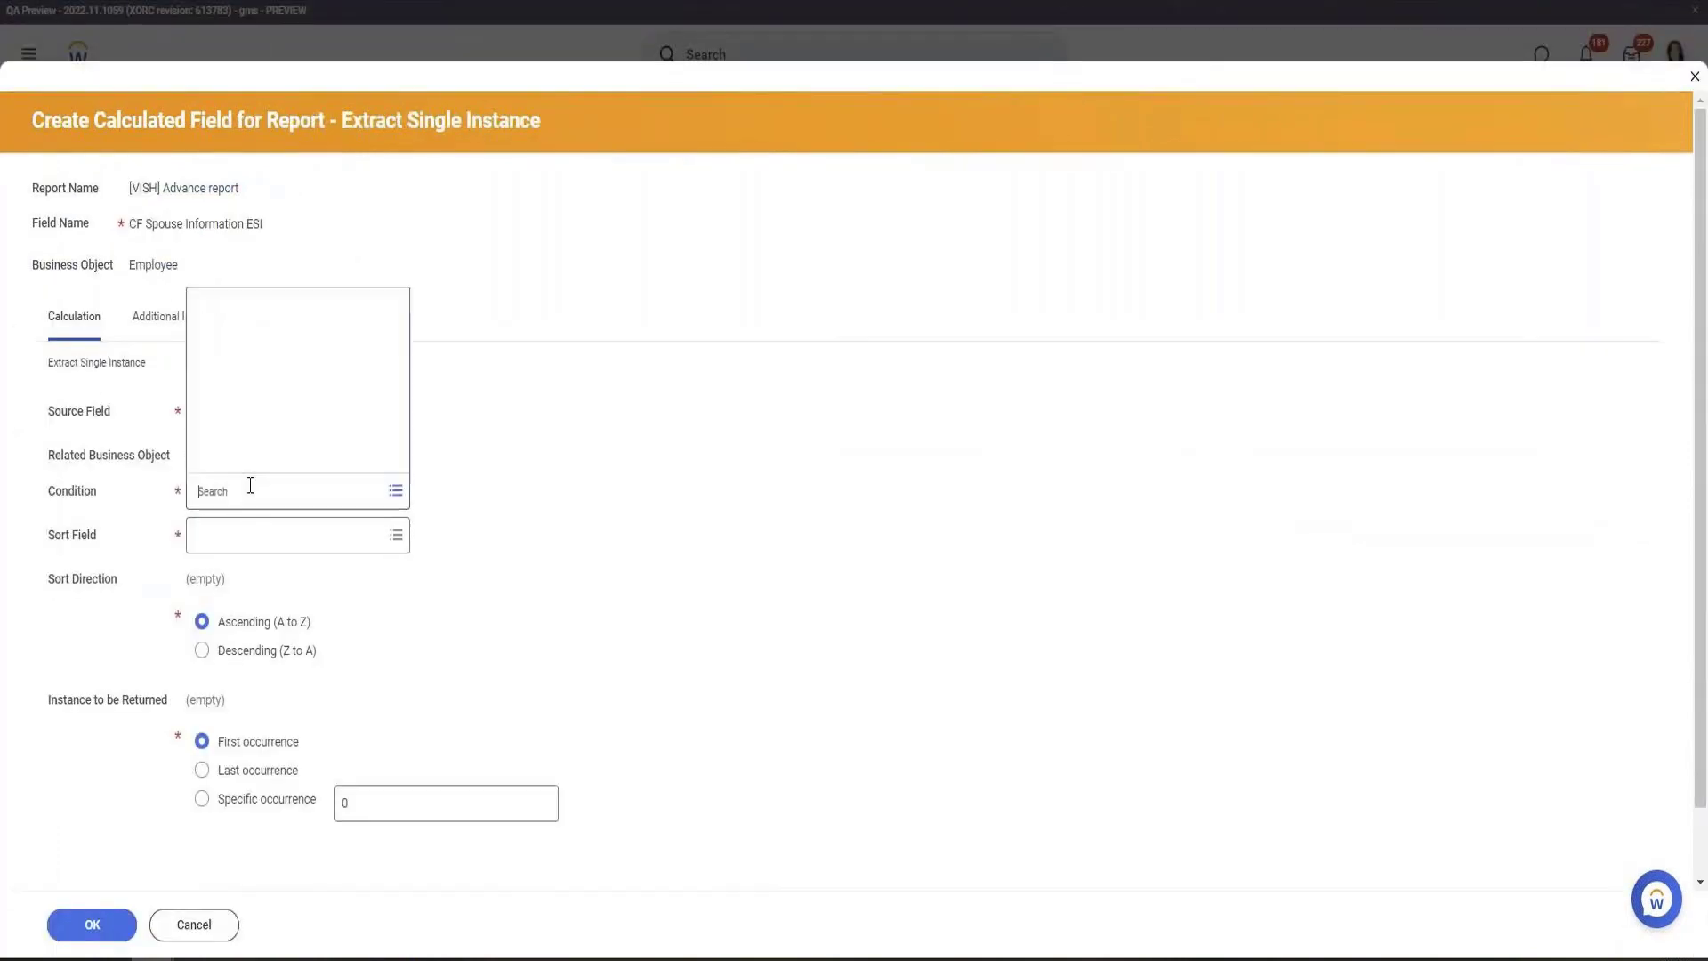
key("ctrl+v")
key("Return")
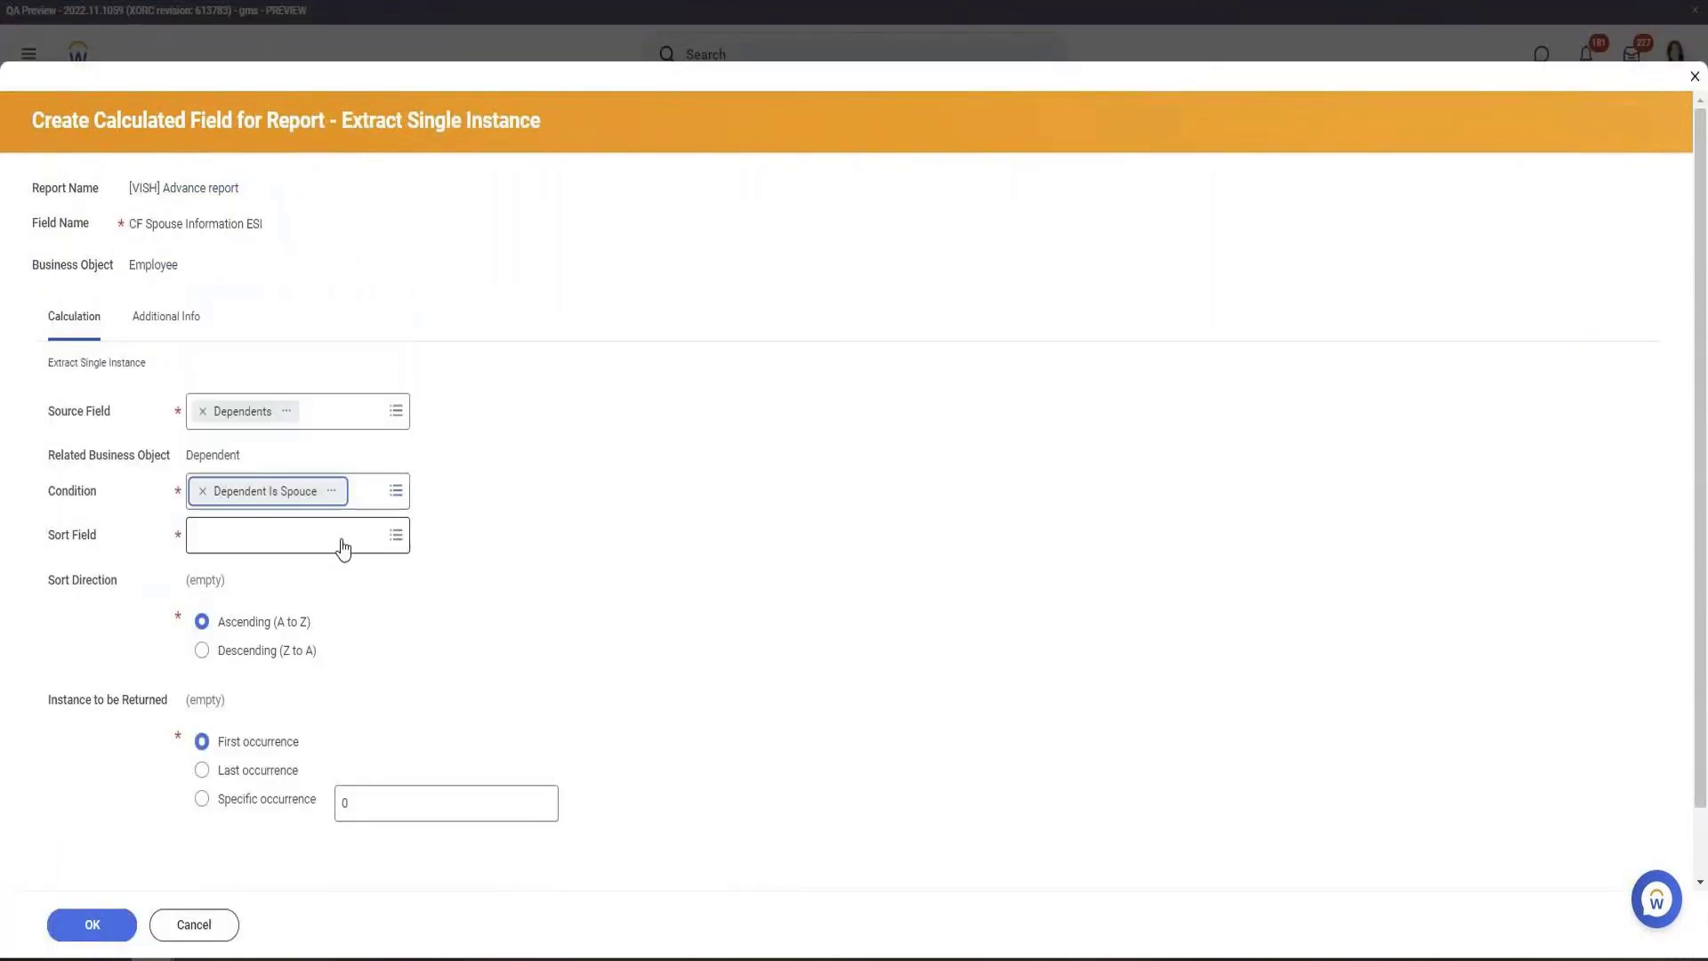
Set the sort field of CF Spouse Information ESI to Current Effective Date and check its Related Business Object
left_click(302, 534)
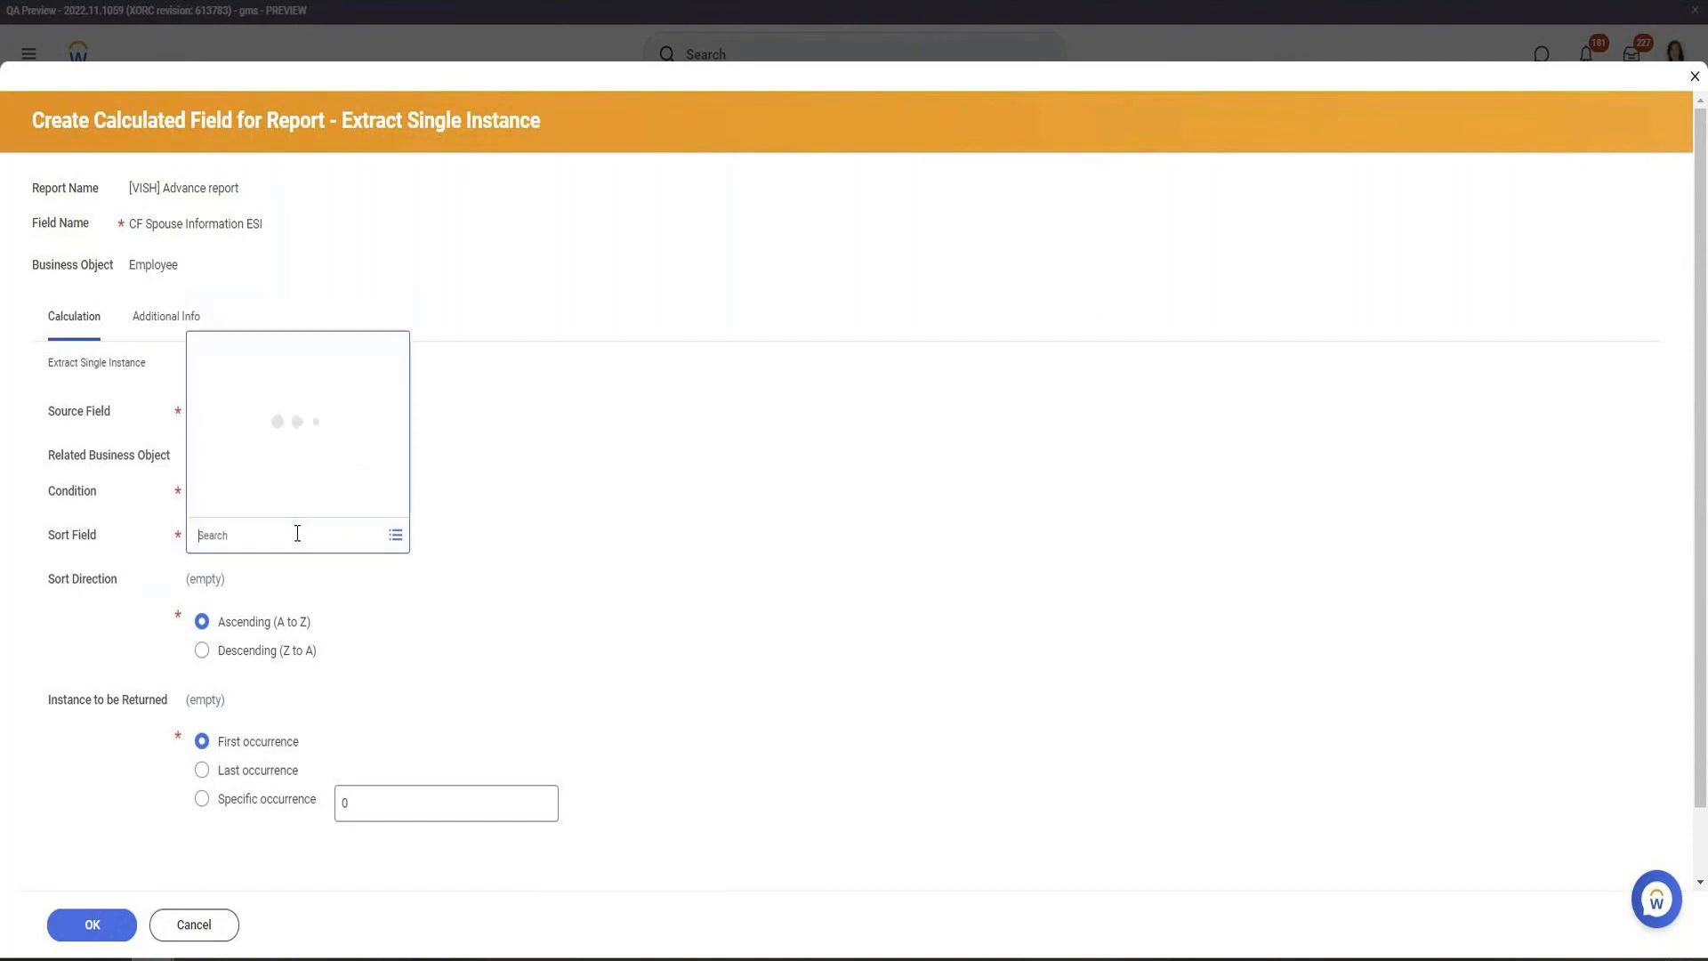
type("effect")
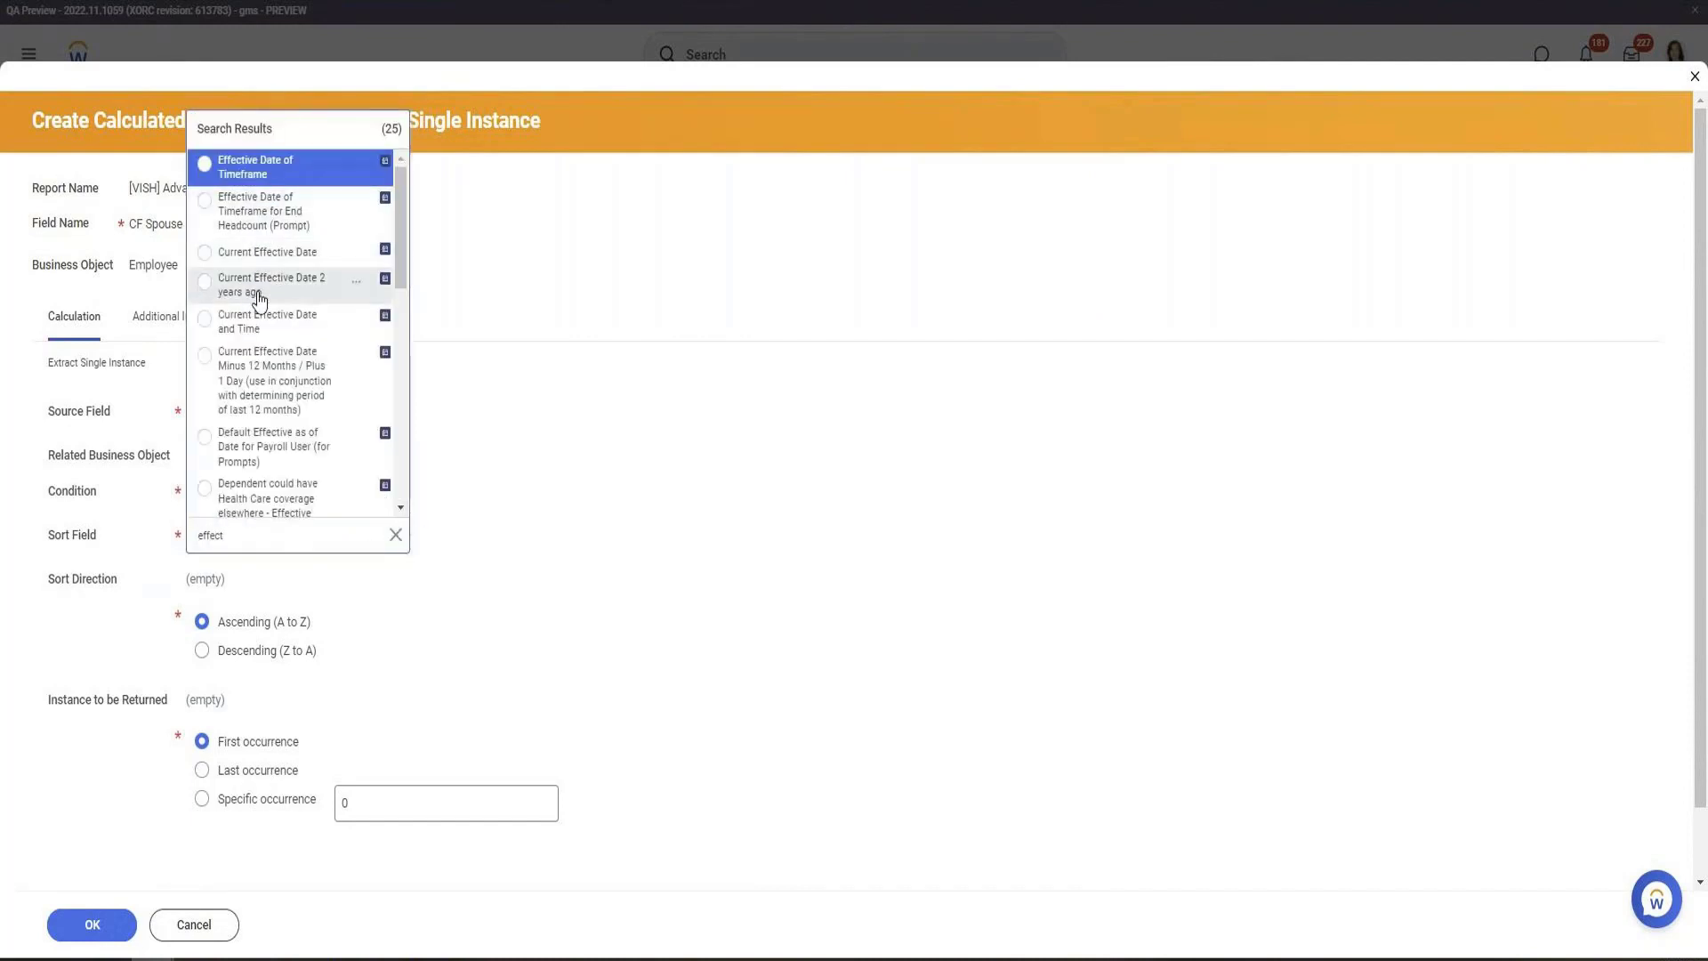
left_click(265, 256)
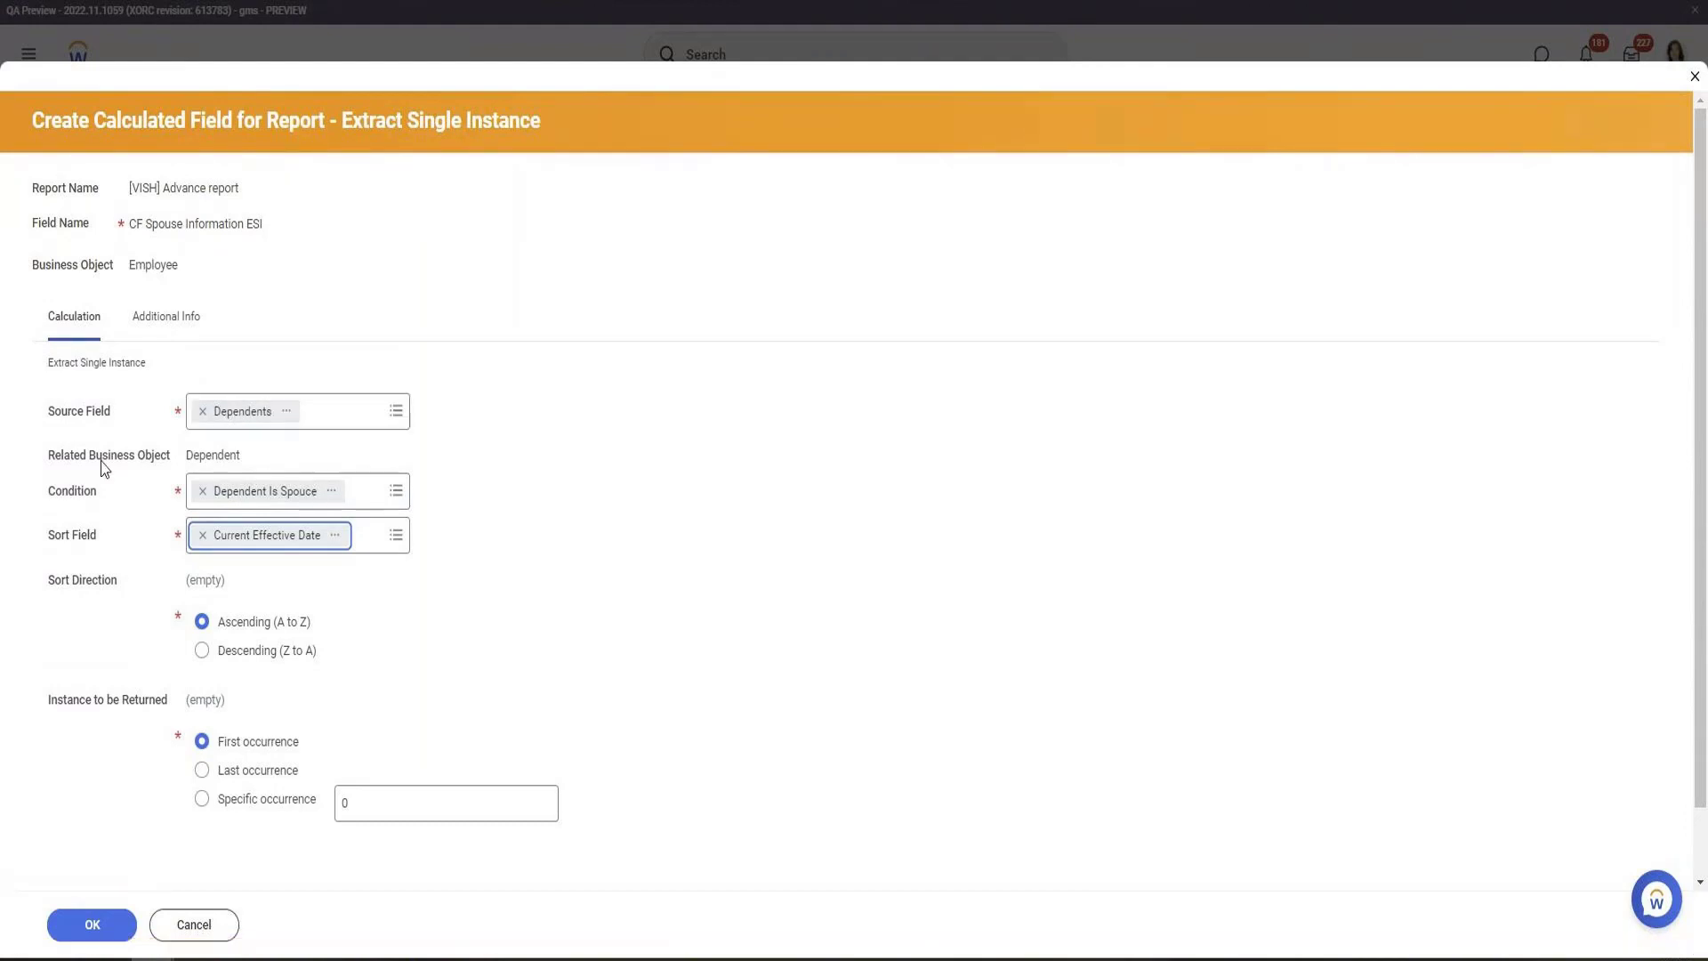
double_click(212, 457)
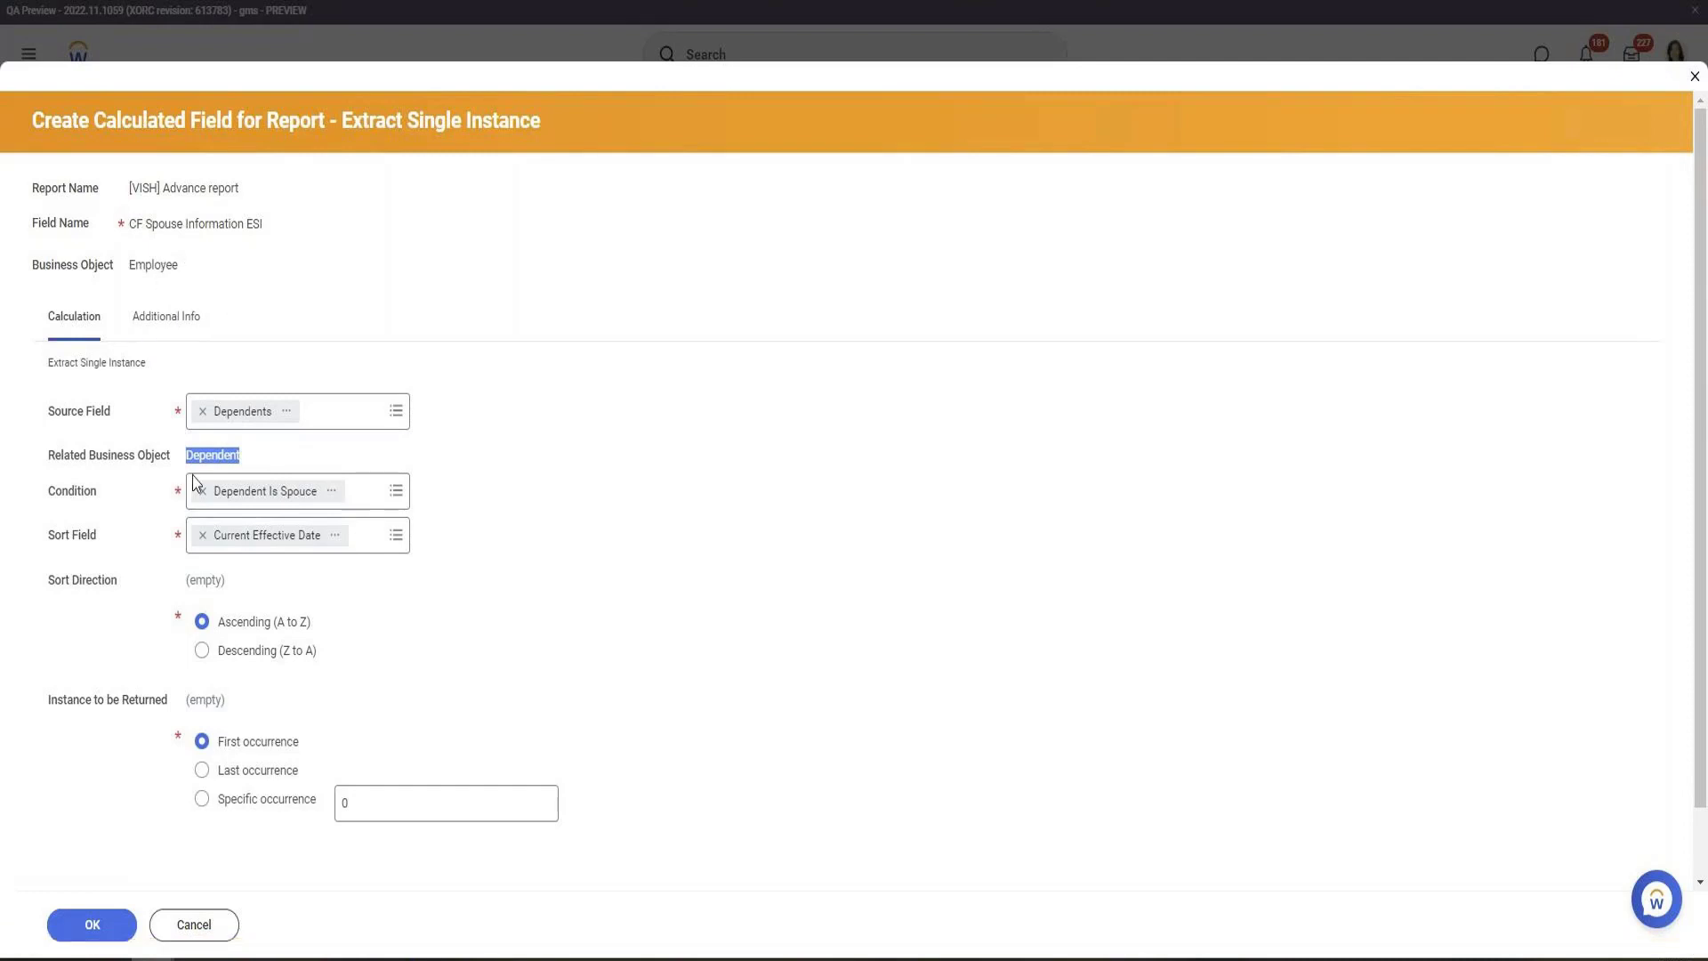
Copy the field name CF Spouse Information ESI and save the Extract Single Instance field
triple_click(218, 228)
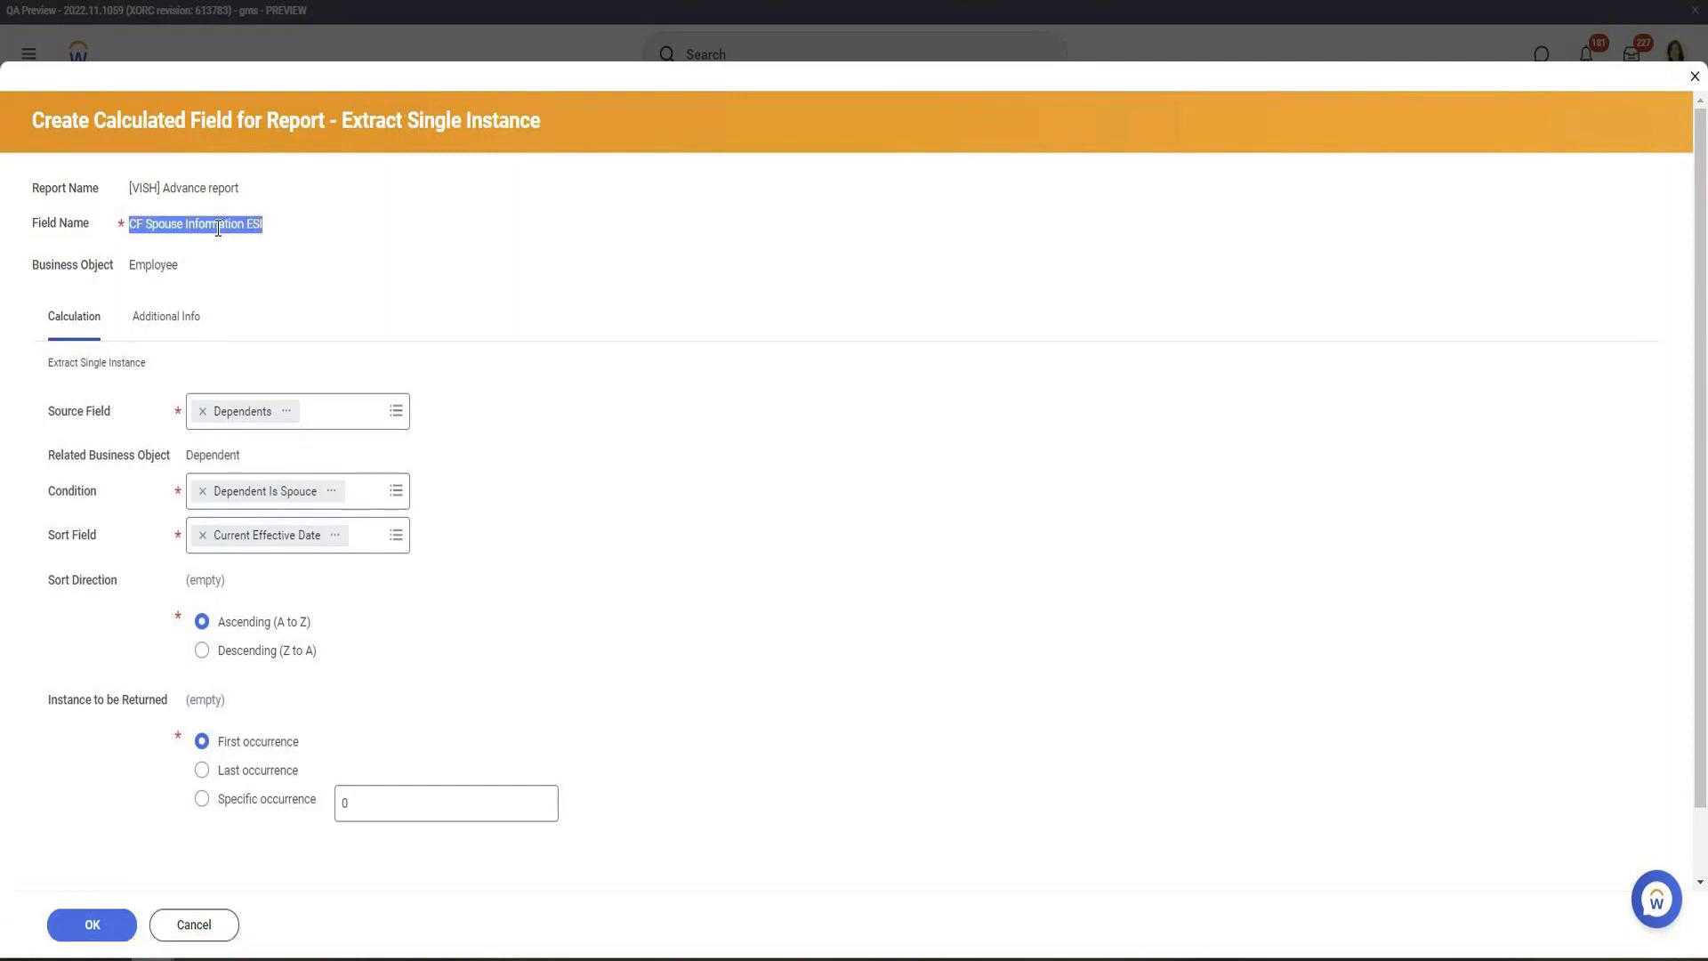
right_click(218, 229)
left_click(276, 242)
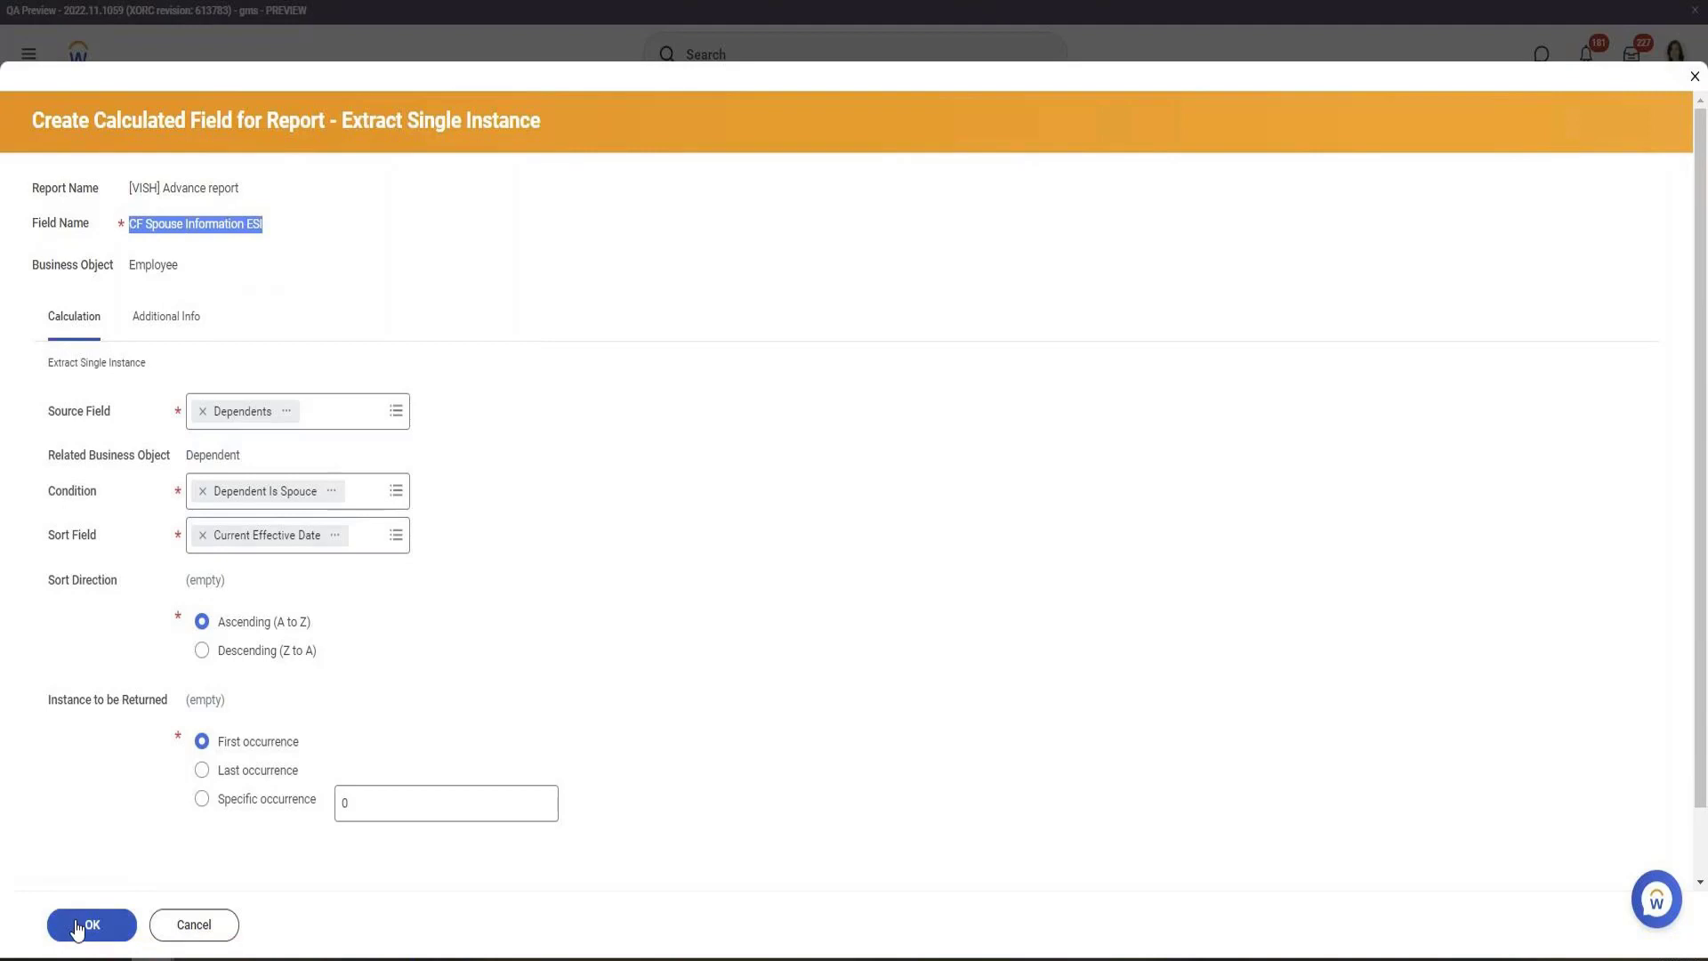
left_click(78, 927)
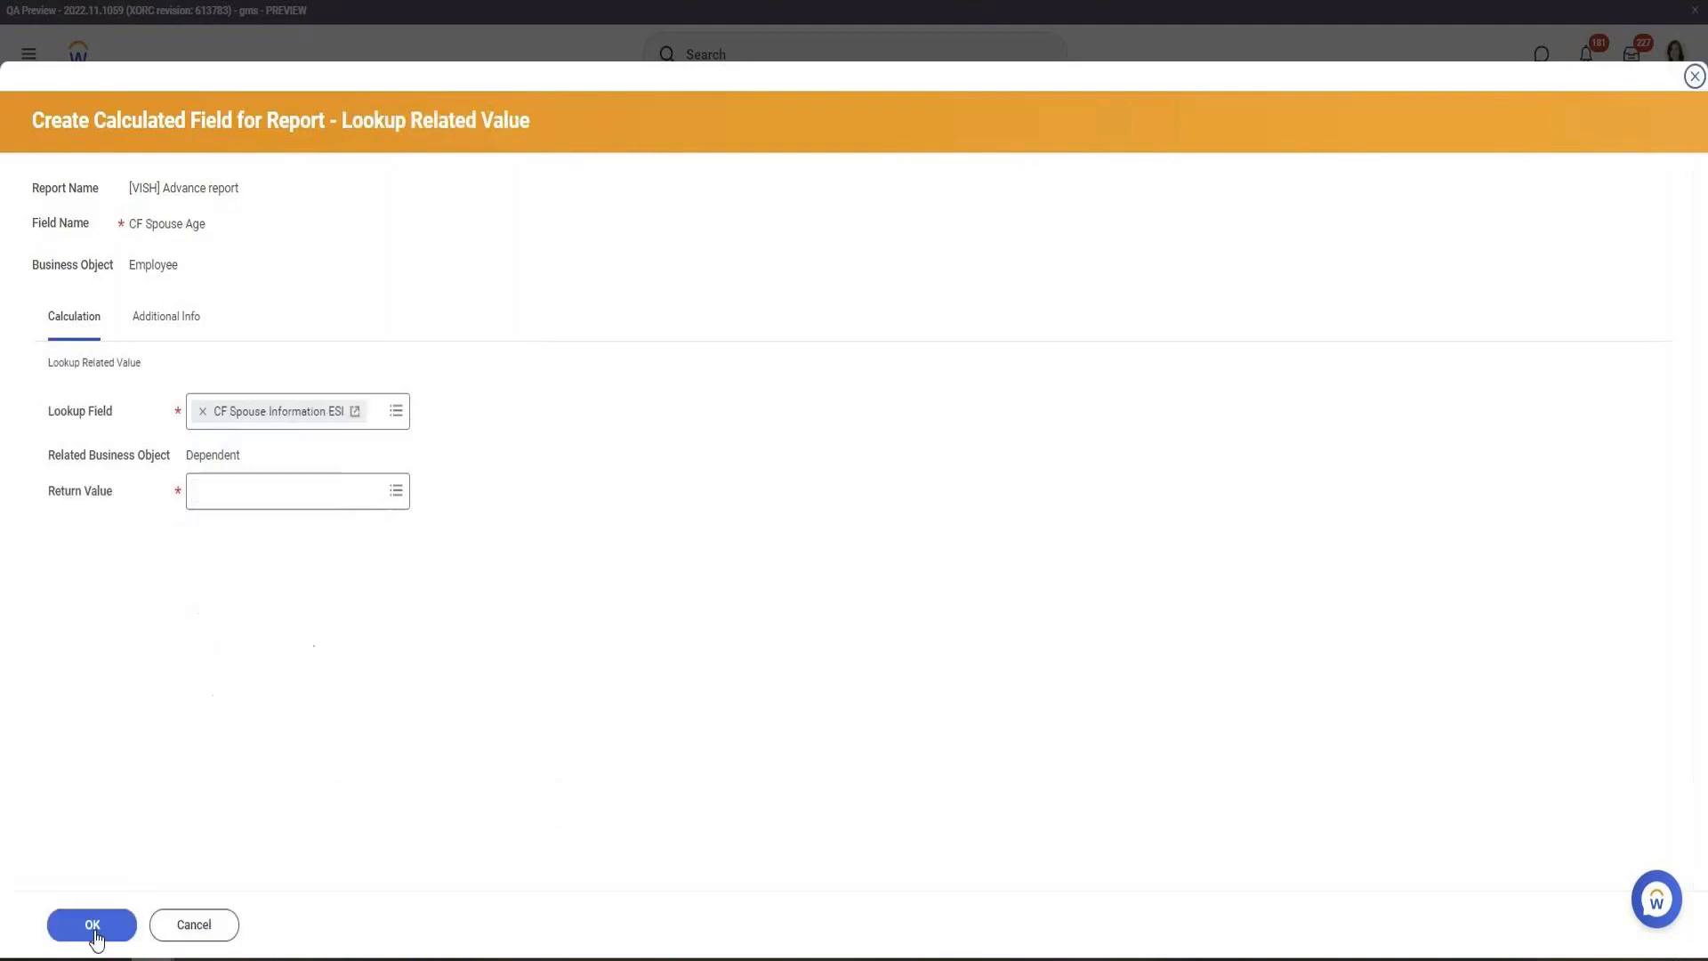
Set the Return Value of CF Spouse Age to Age and save the Lookup Related Value field
left_click(108, 932)
left_click(294, 488)
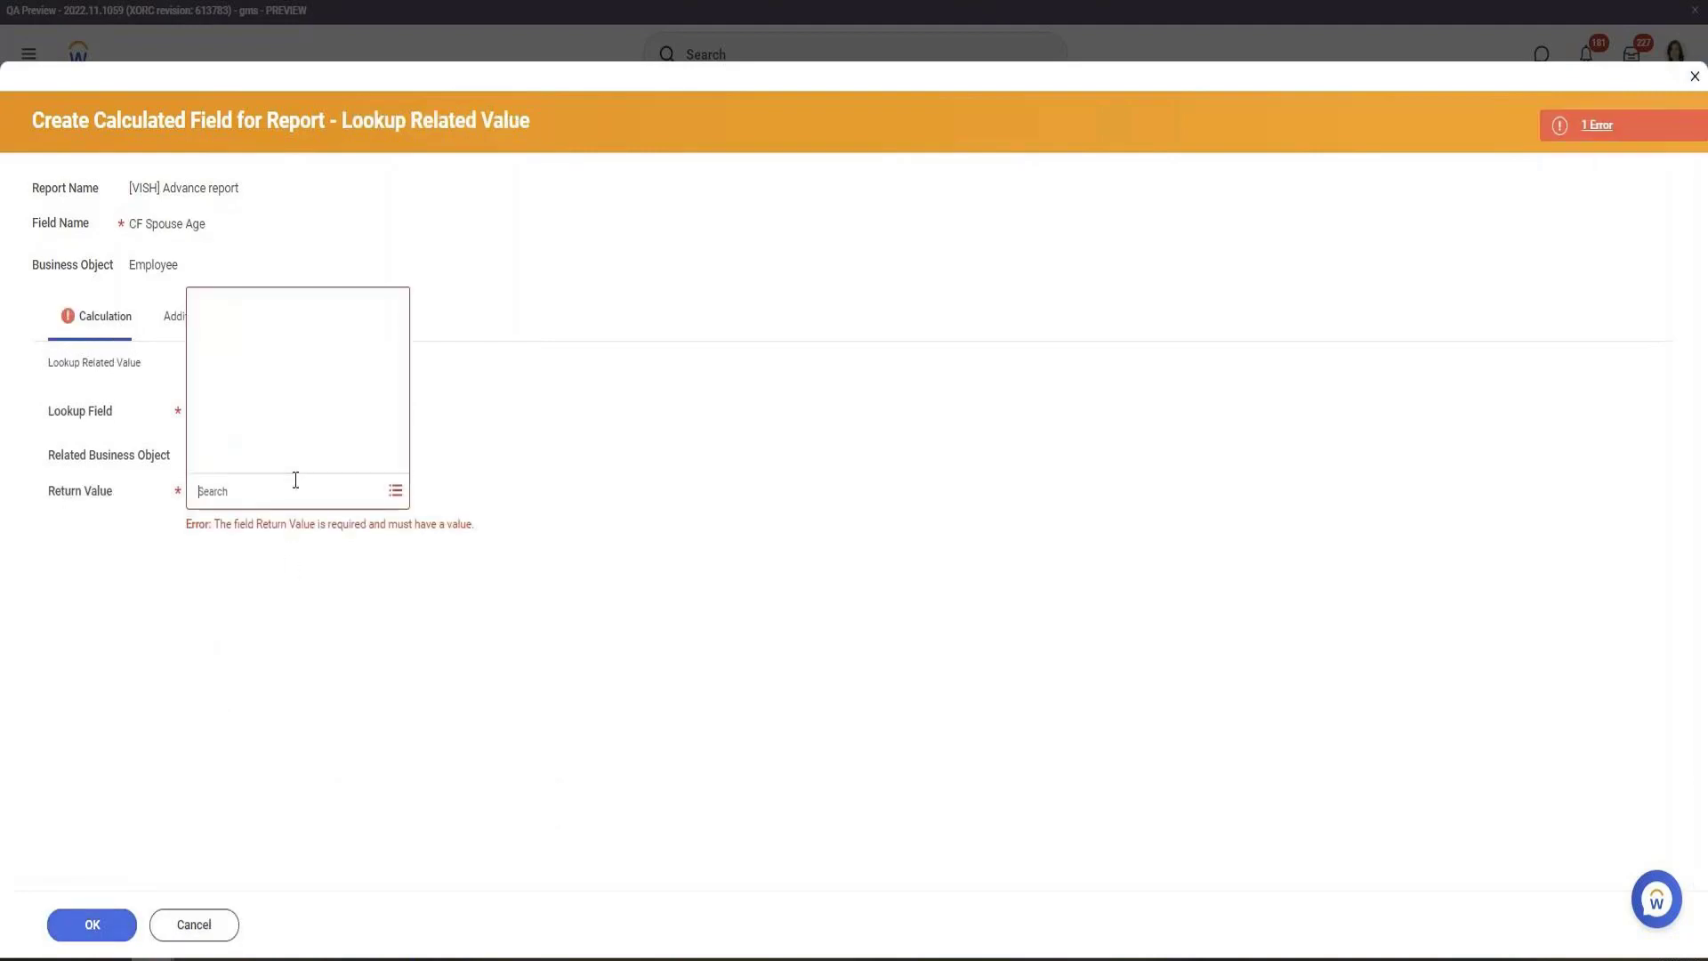
type("Age")
key("Return")
left_click(251, 421)
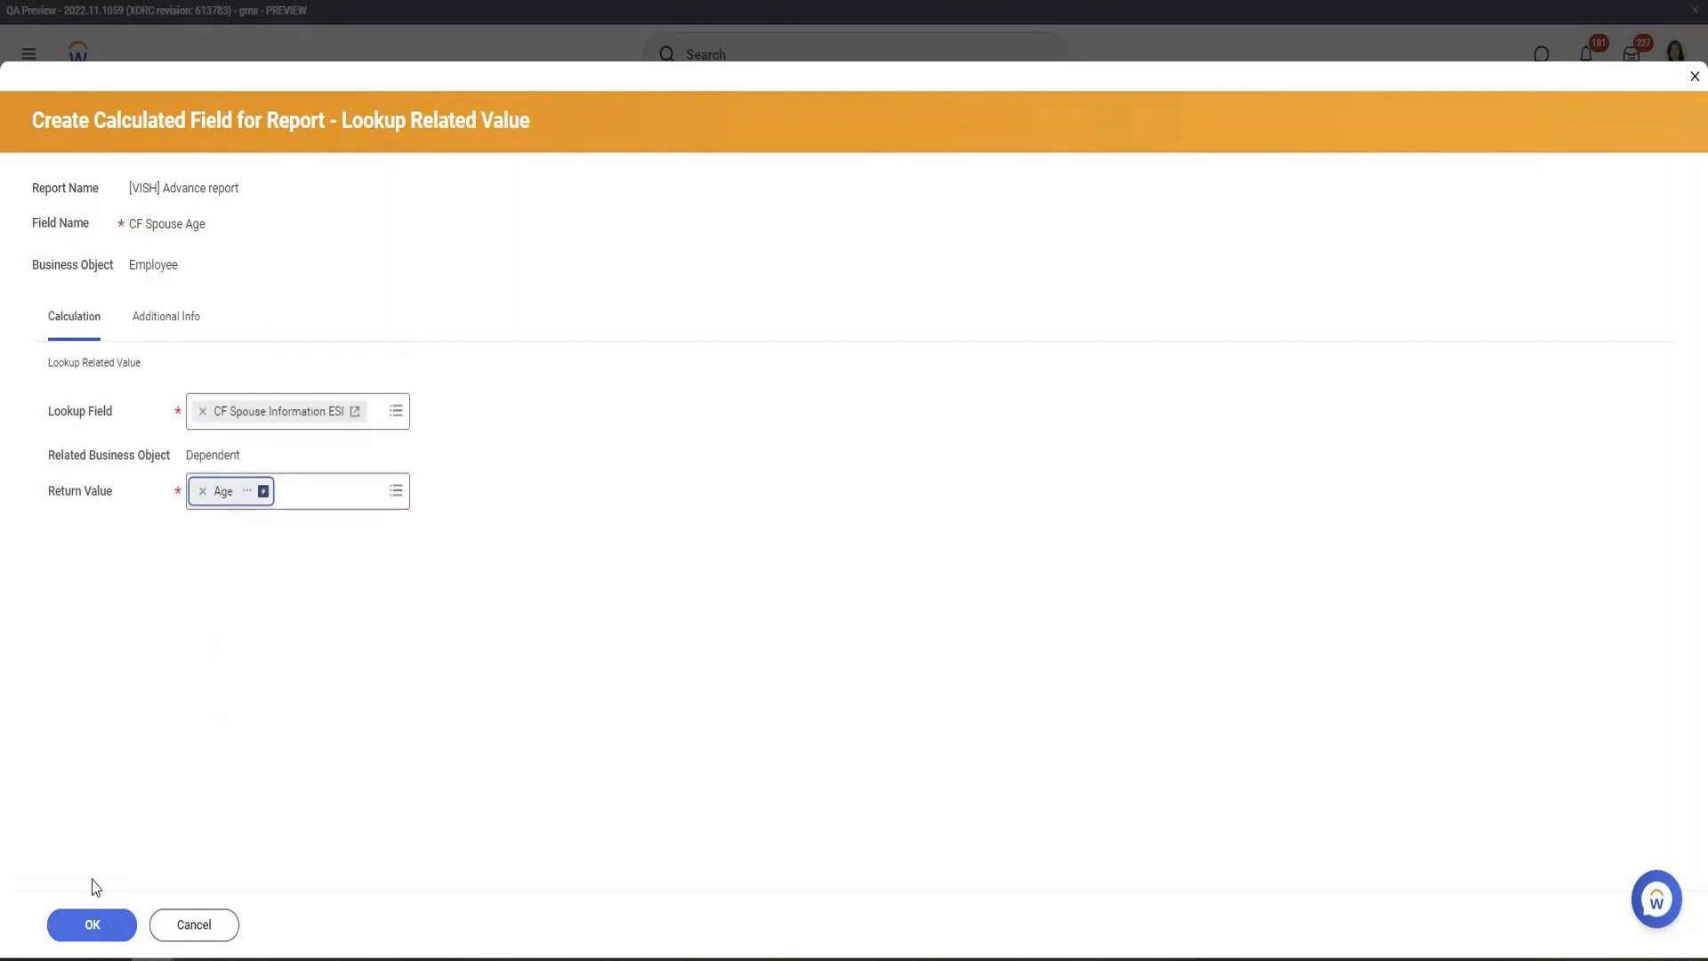
left_click(104, 936)
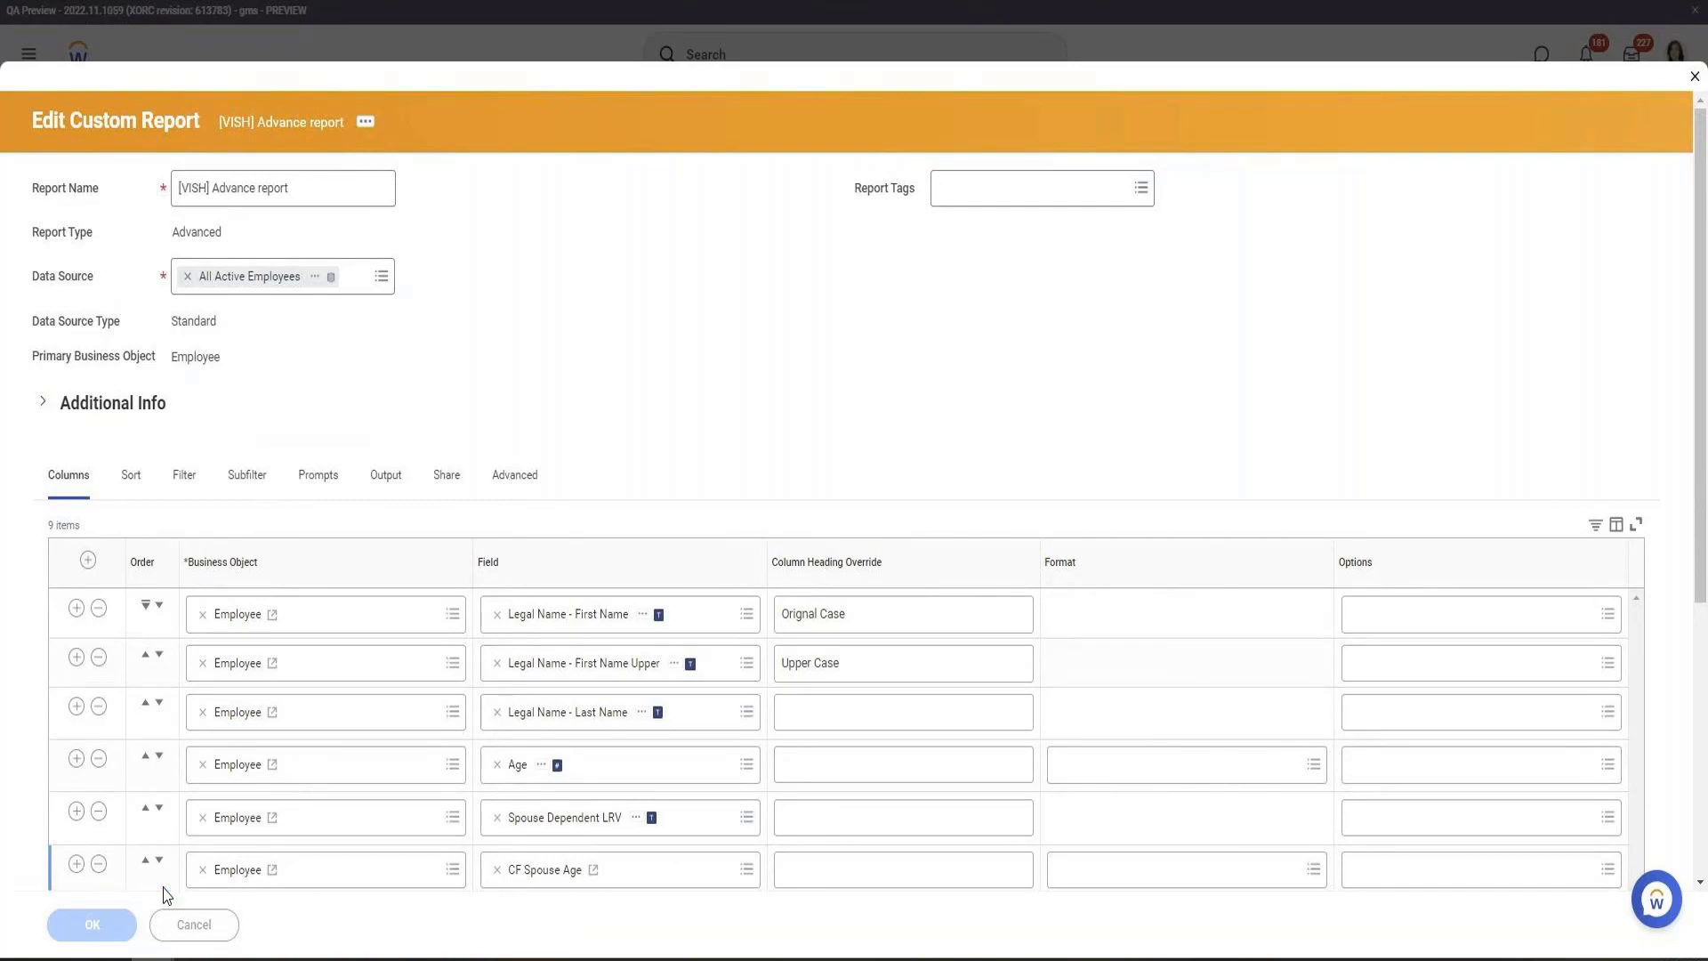
Run the report, check the CF Spouse Age value in the first row, and revisit the Spouse Dependent LRV definition
left_click(147, 925)
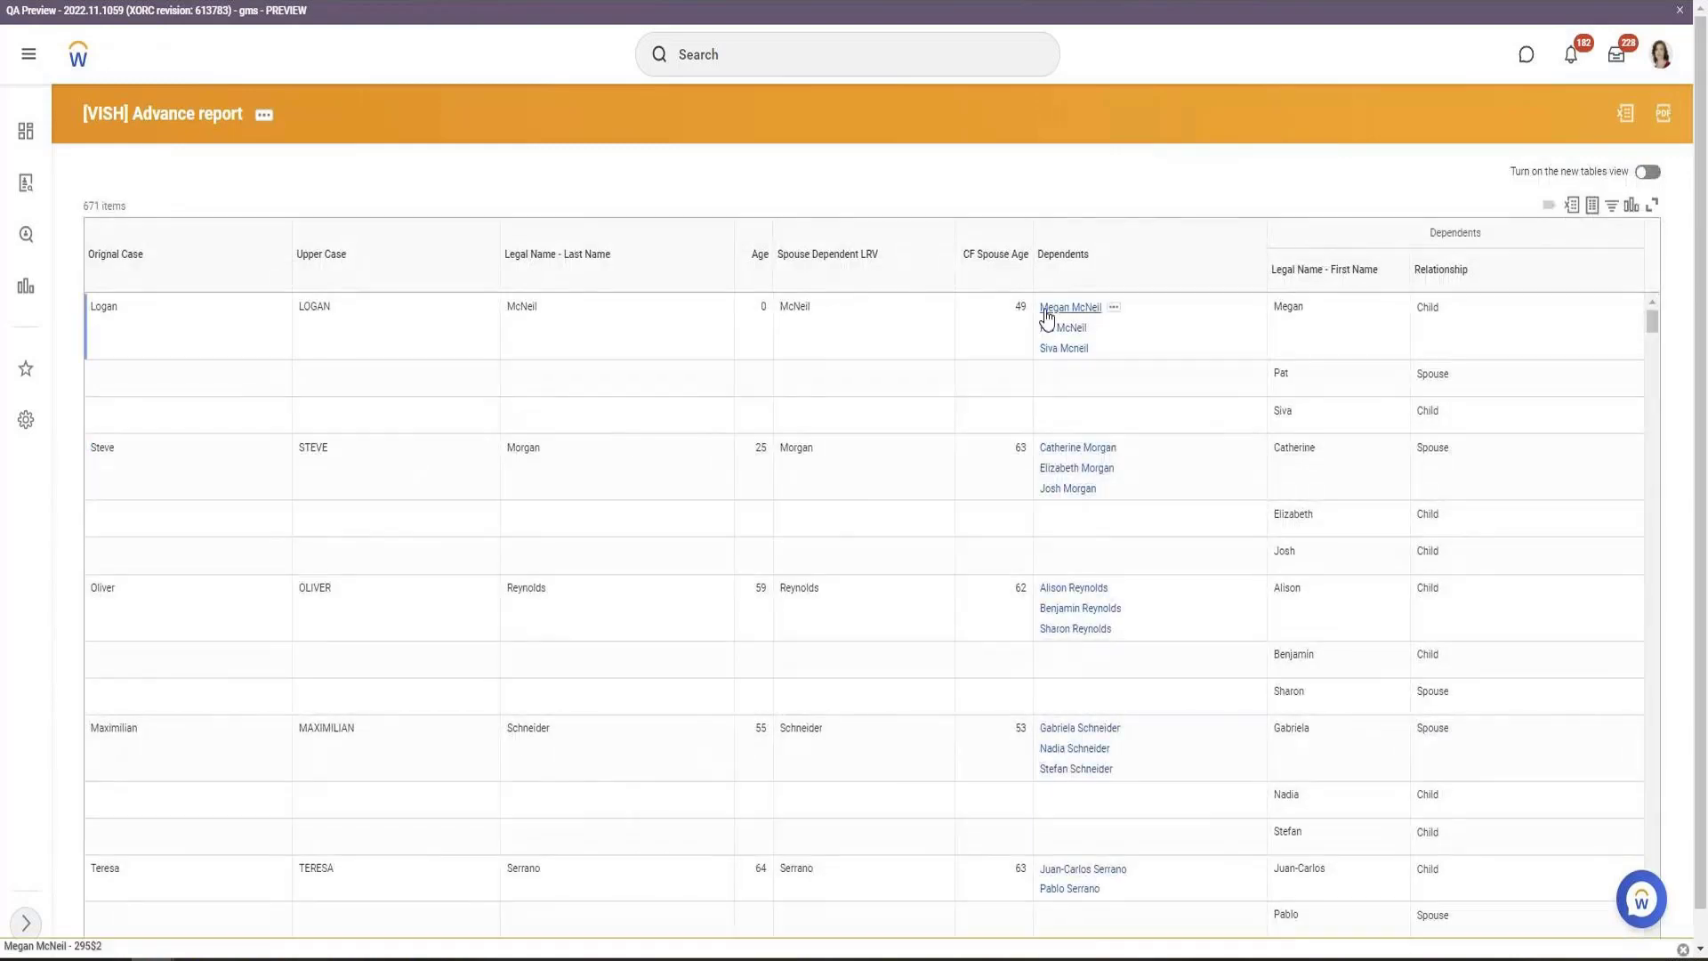
double_click(1020, 306)
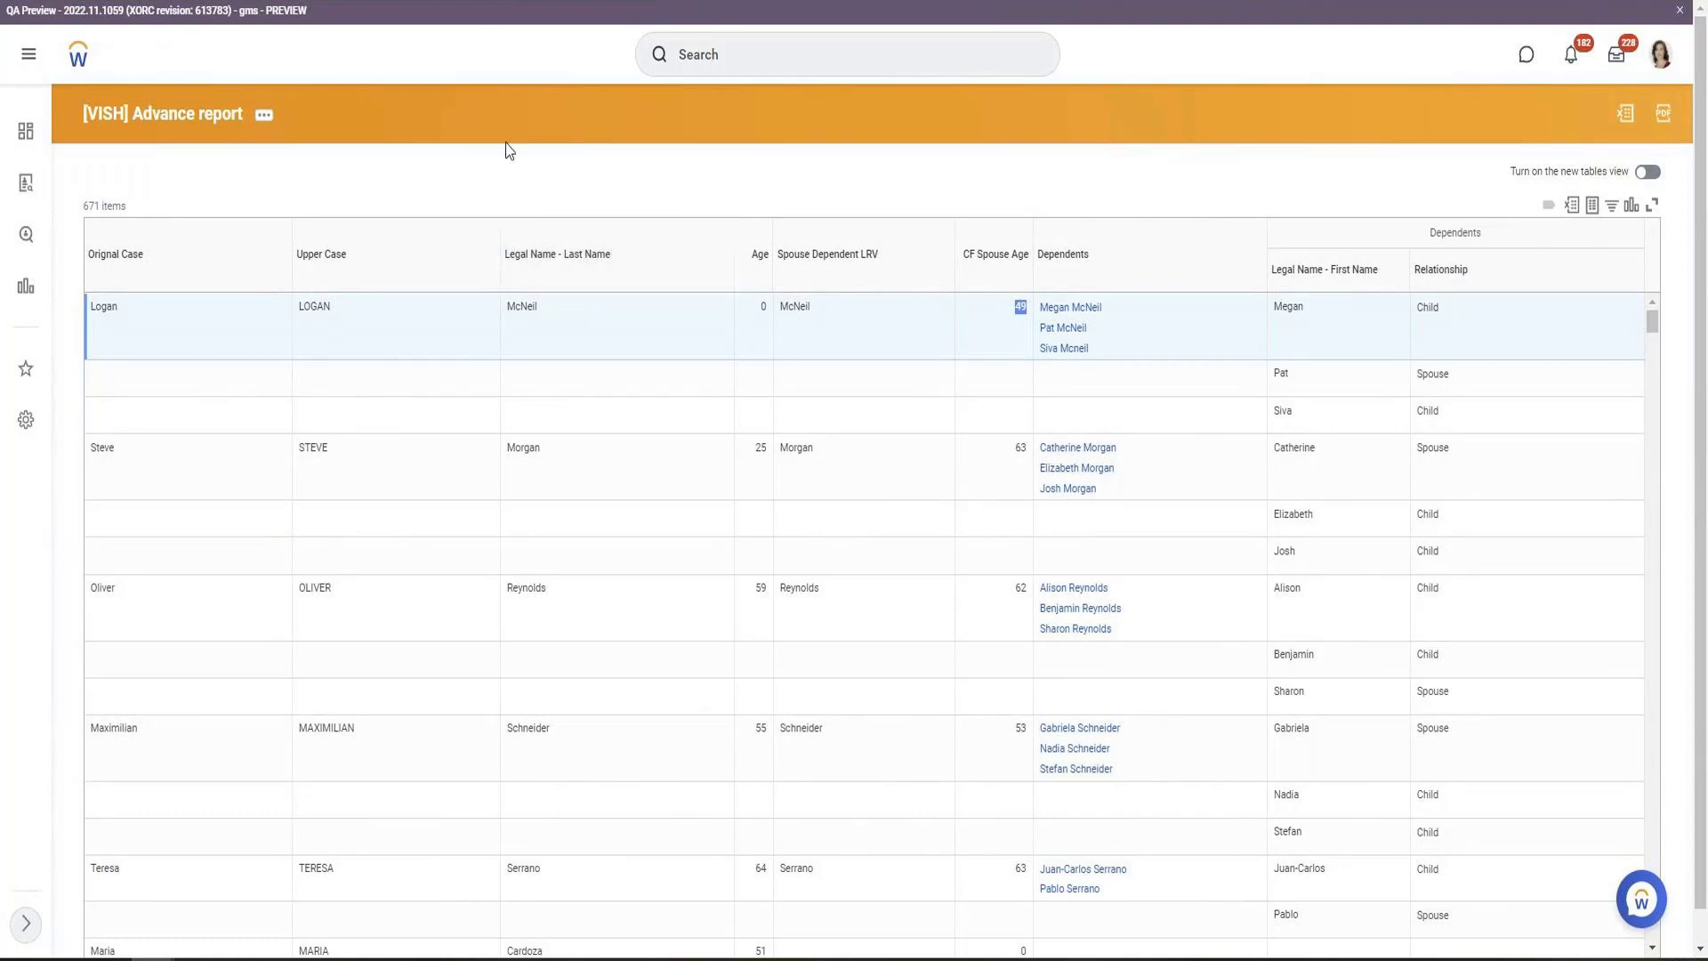
left_click(277, 1)
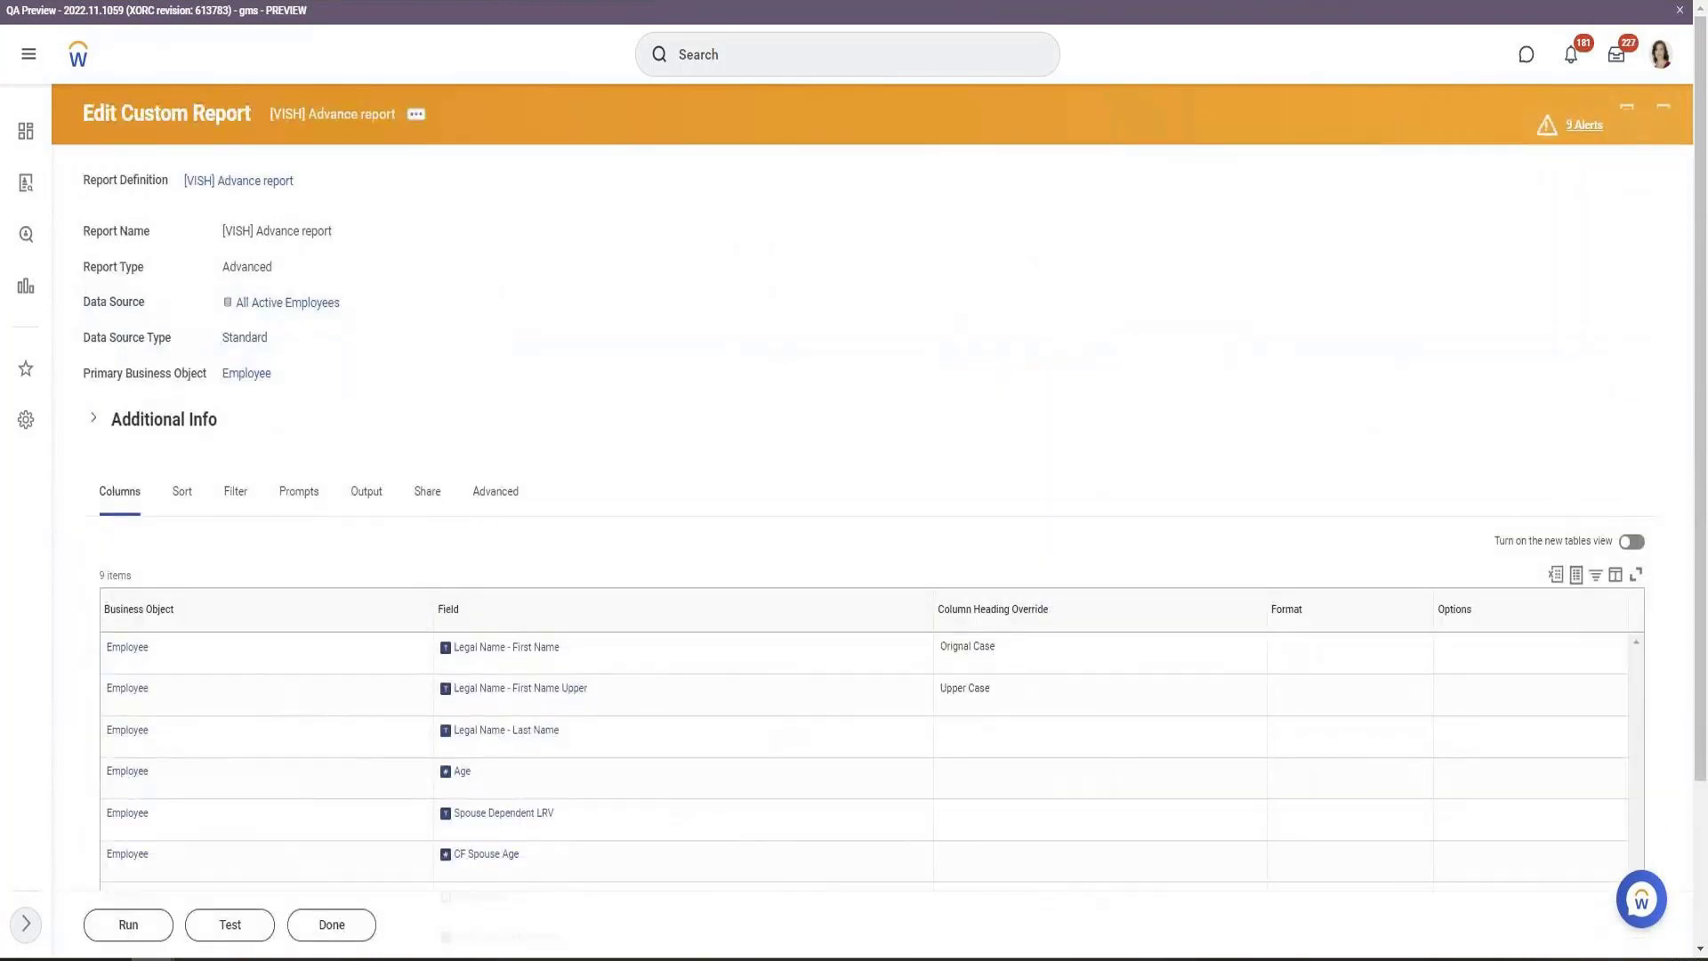
left_click(356, 0)
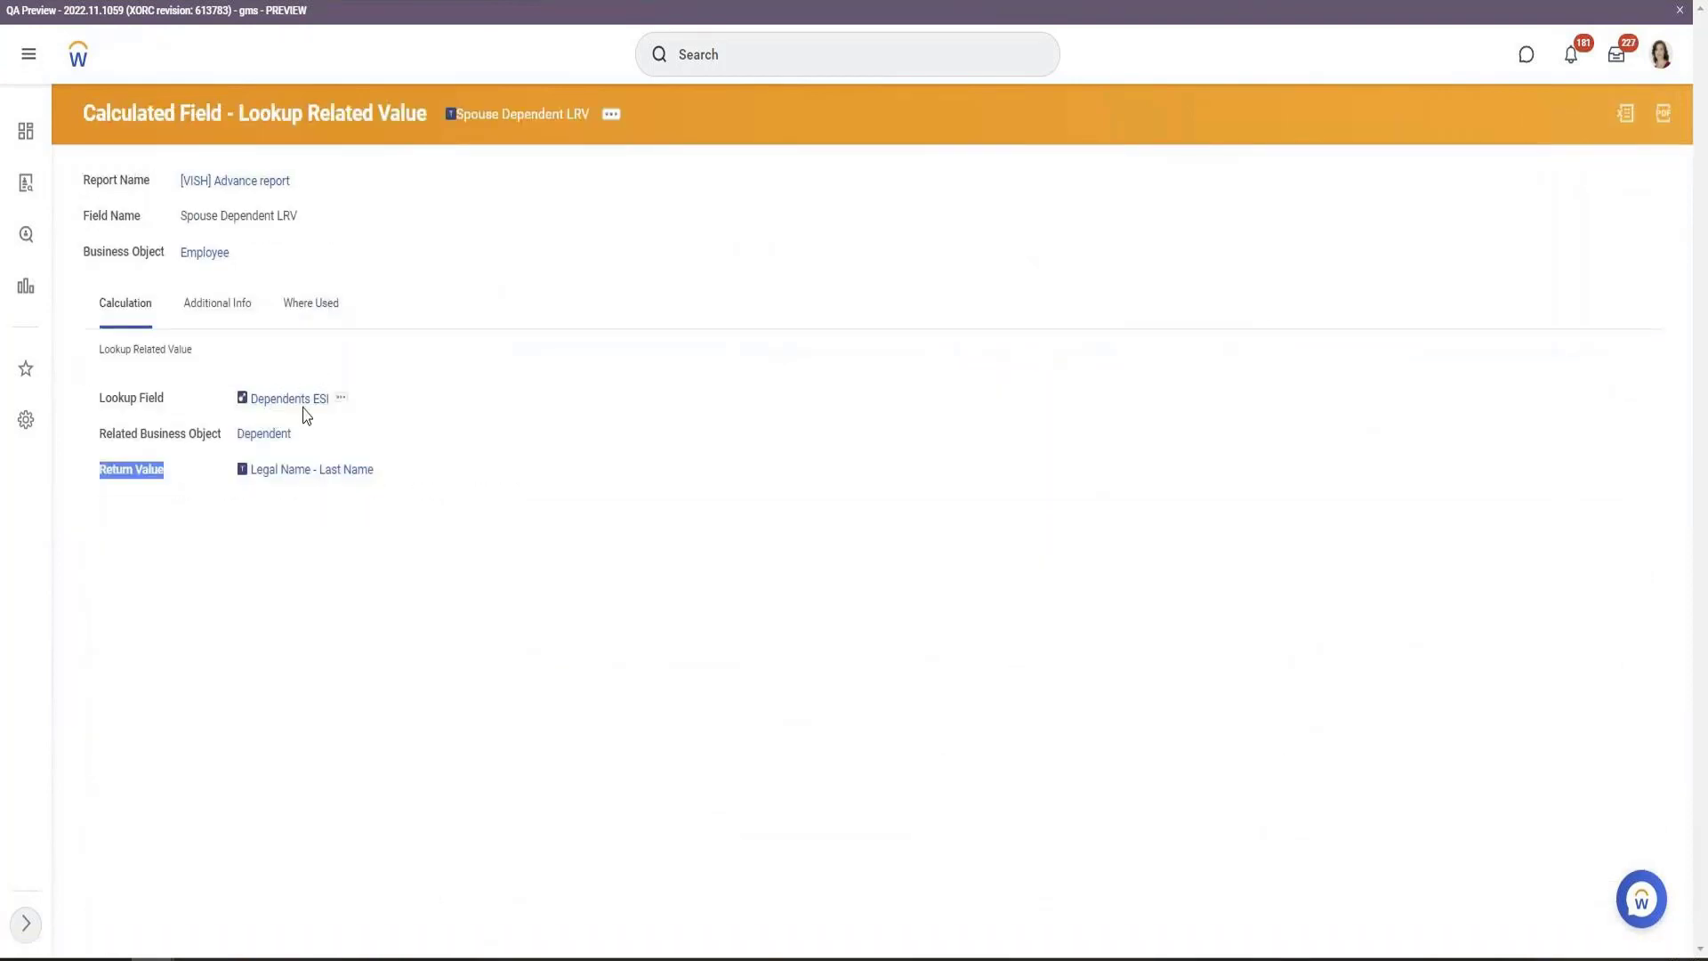
left_click(169, 1)
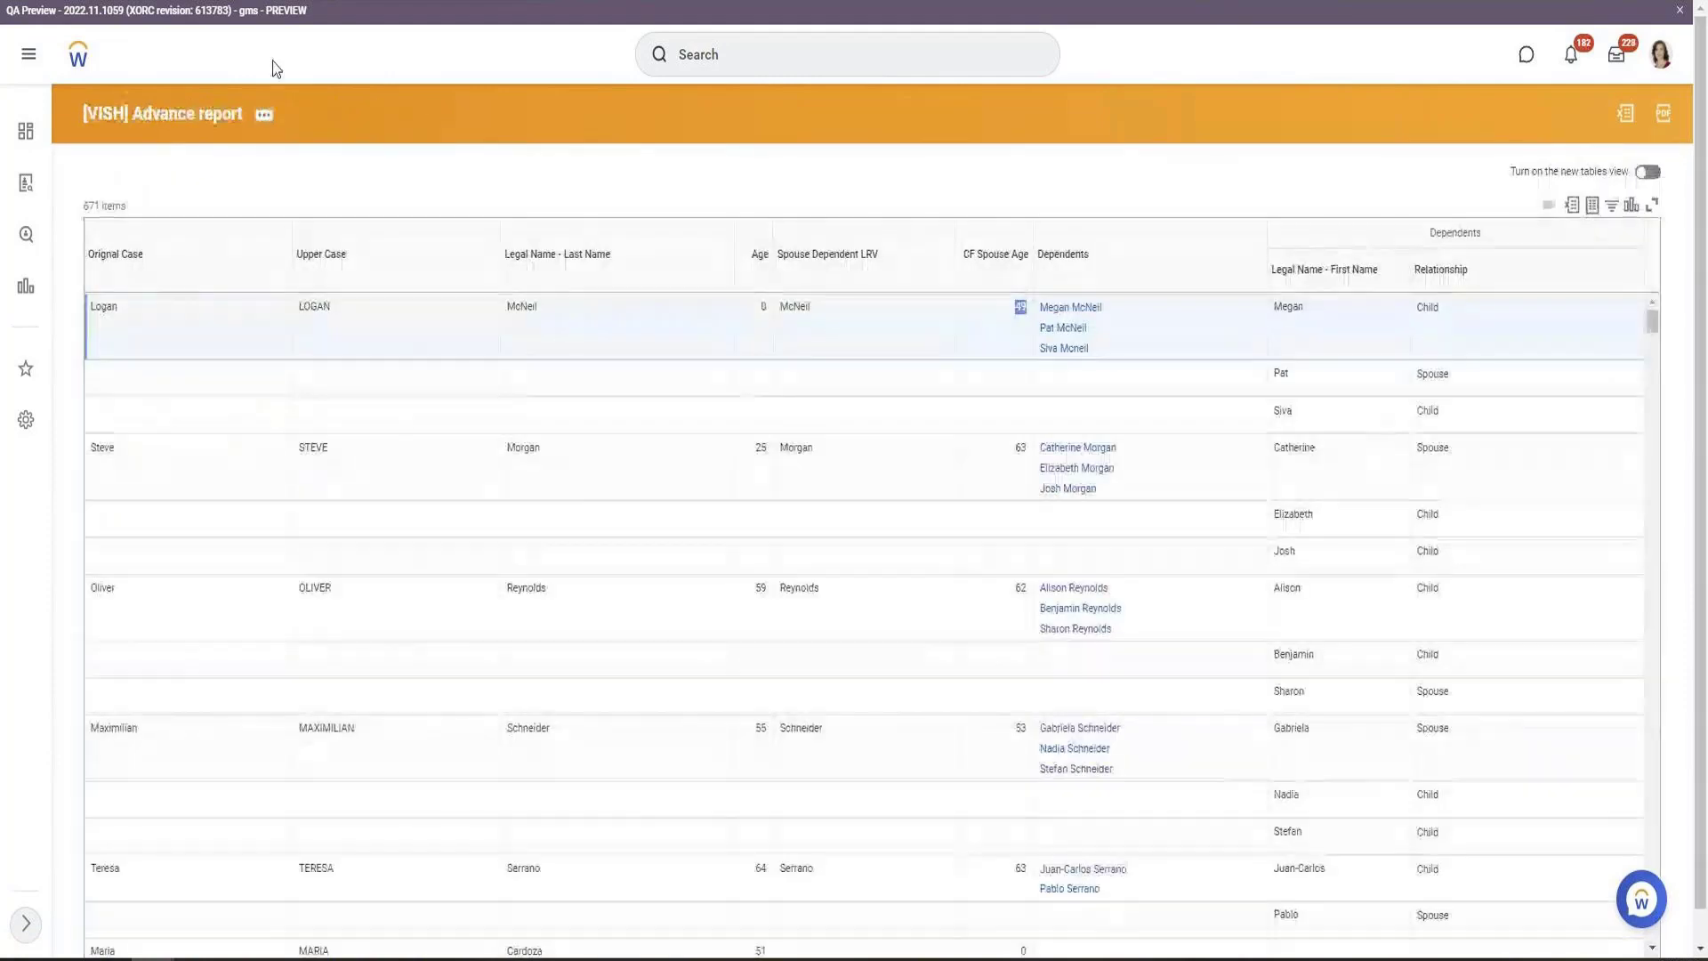
Edit the report to add an Employee column with the field CF Spouse Information ESI below Dependents, and rerun it
left_click(261, 118)
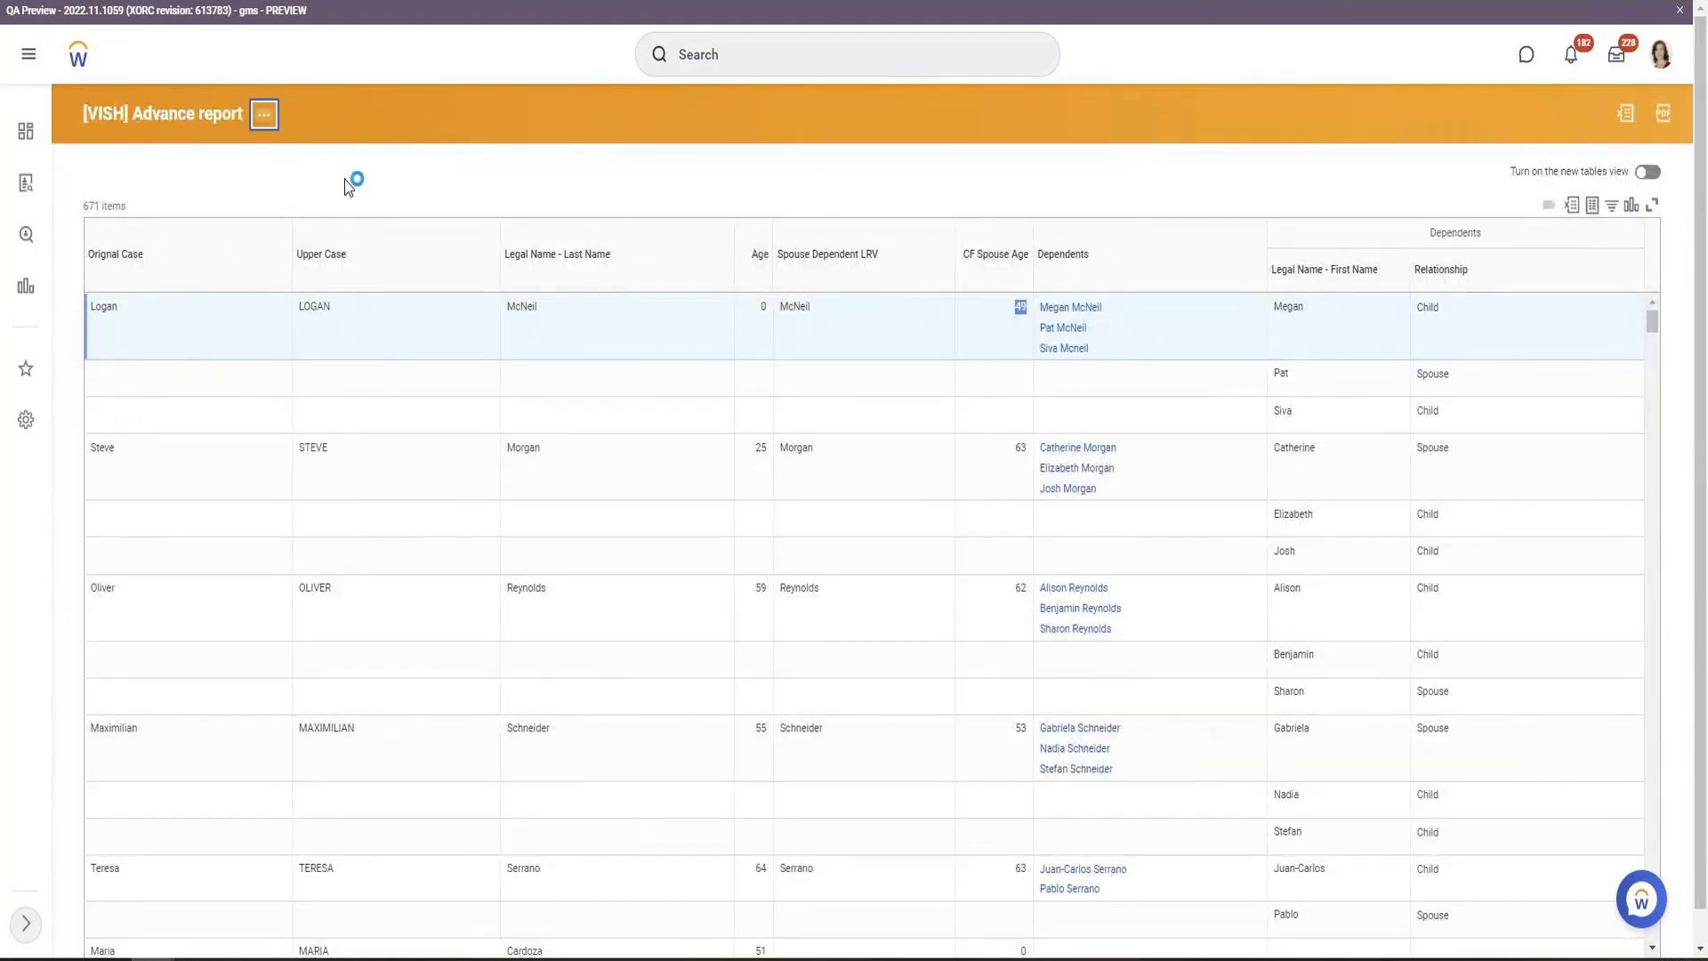
mouse_move(343, 175)
left_click(469, 166)
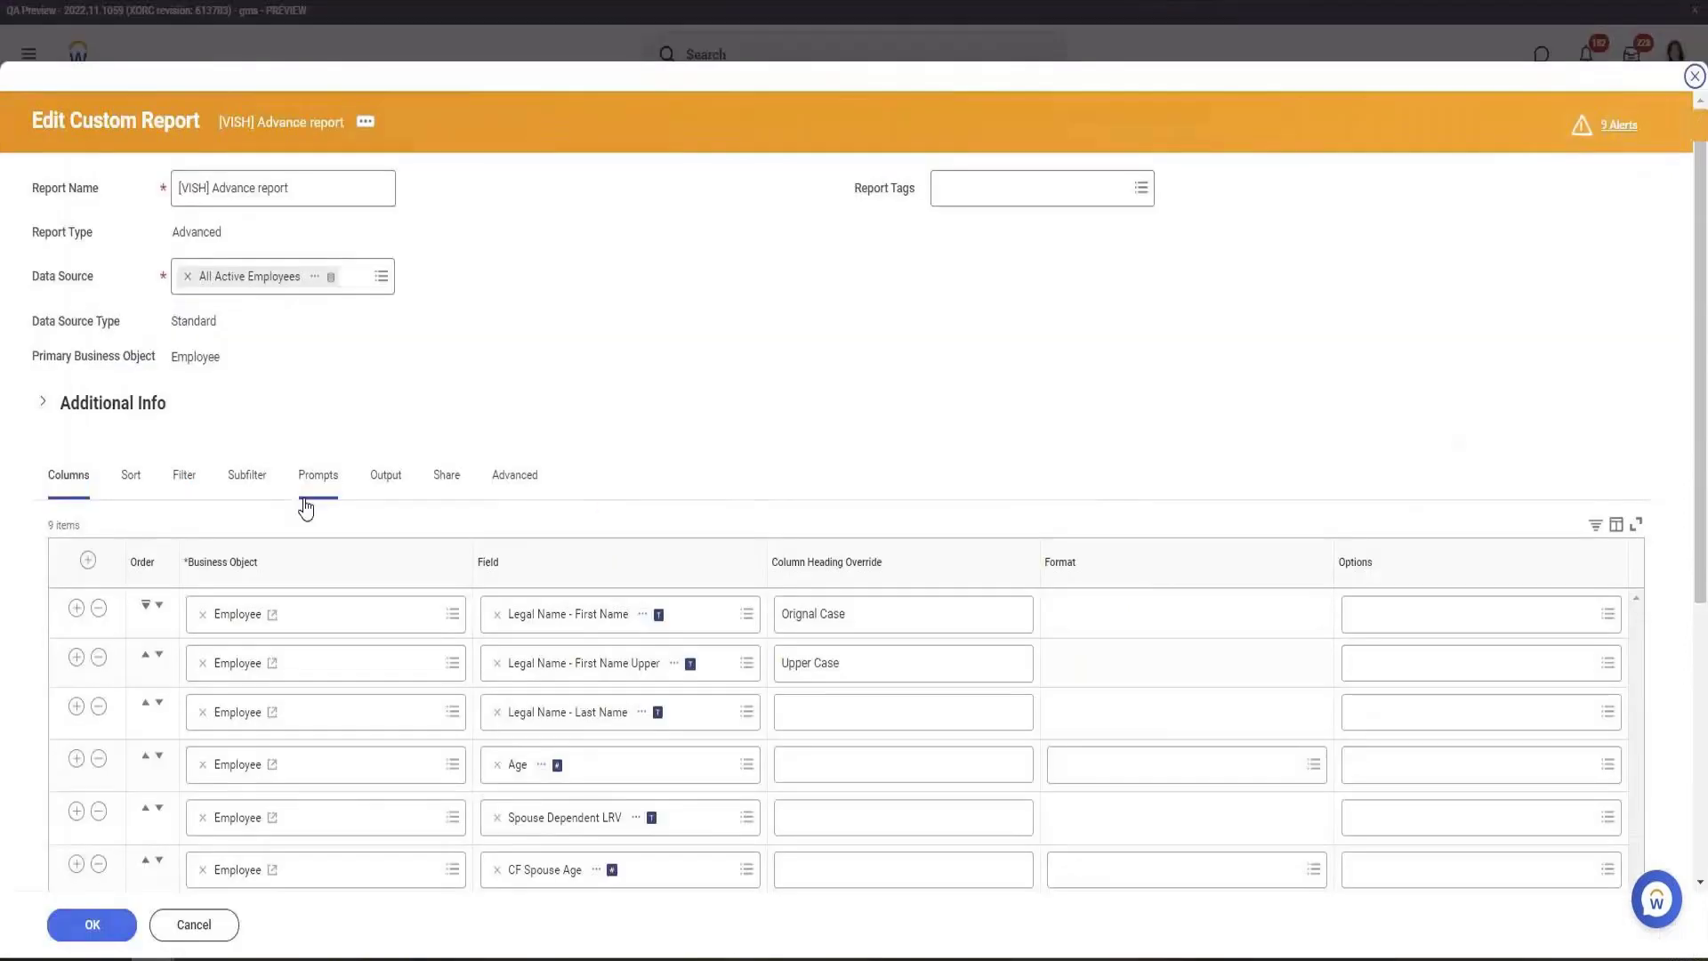
scroll(305, 507, "down", 5)
left_click(77, 506)
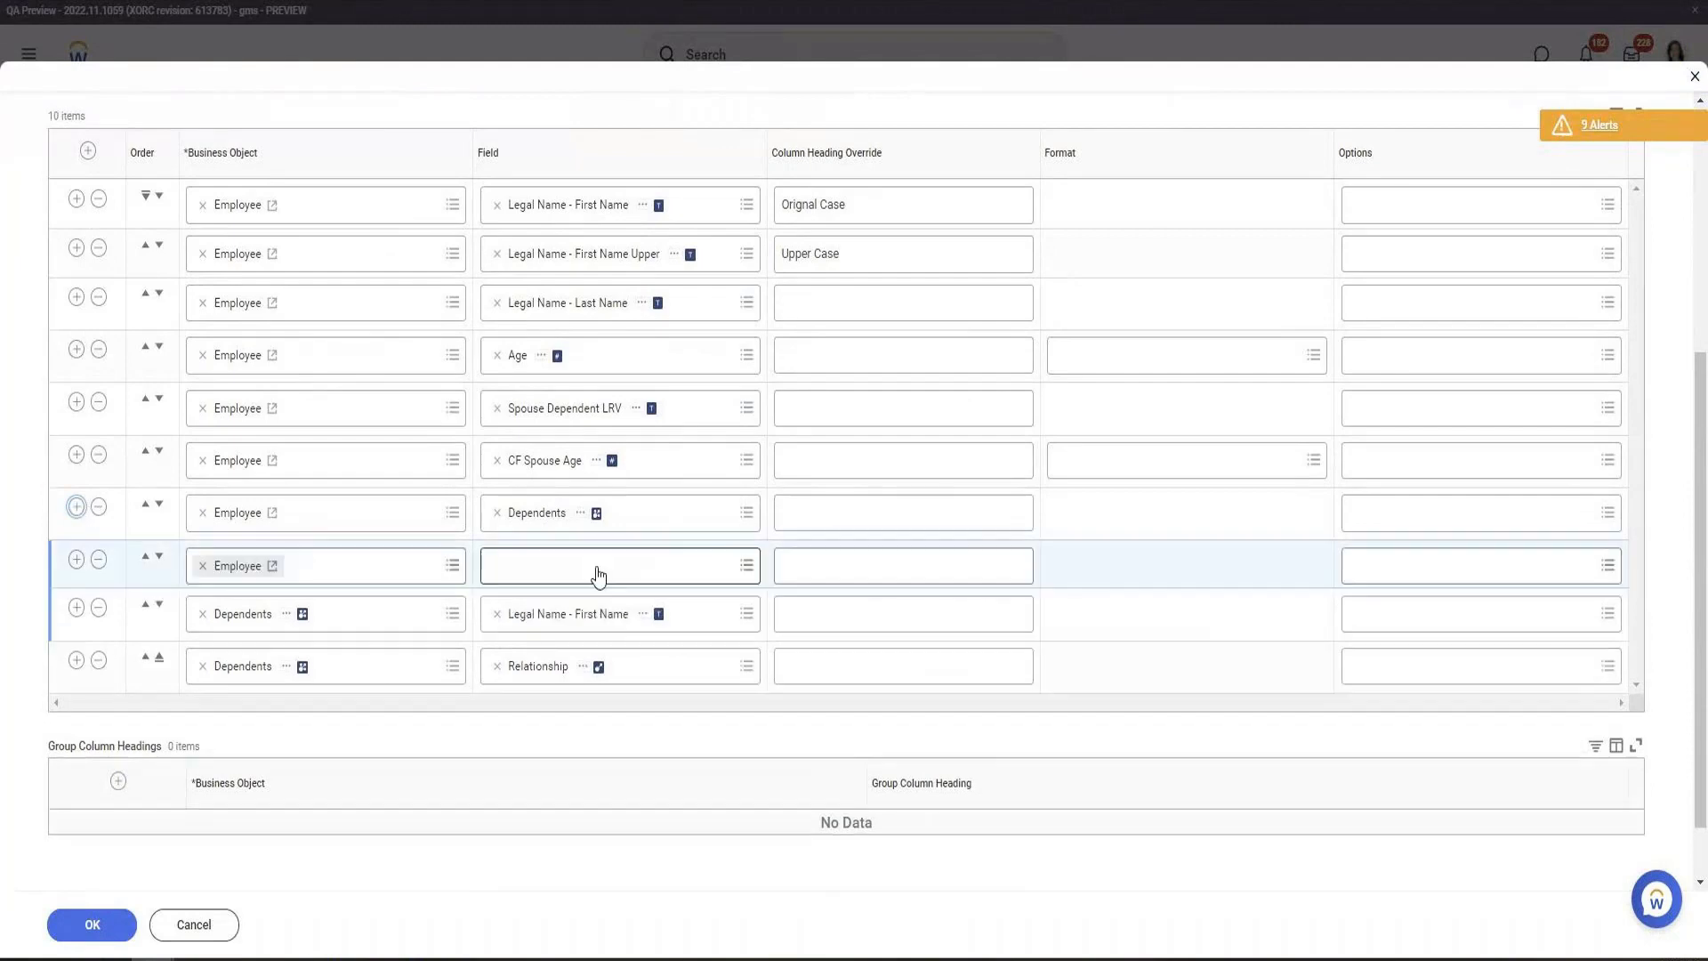
left_click(598, 577)
key("ctrl+v")
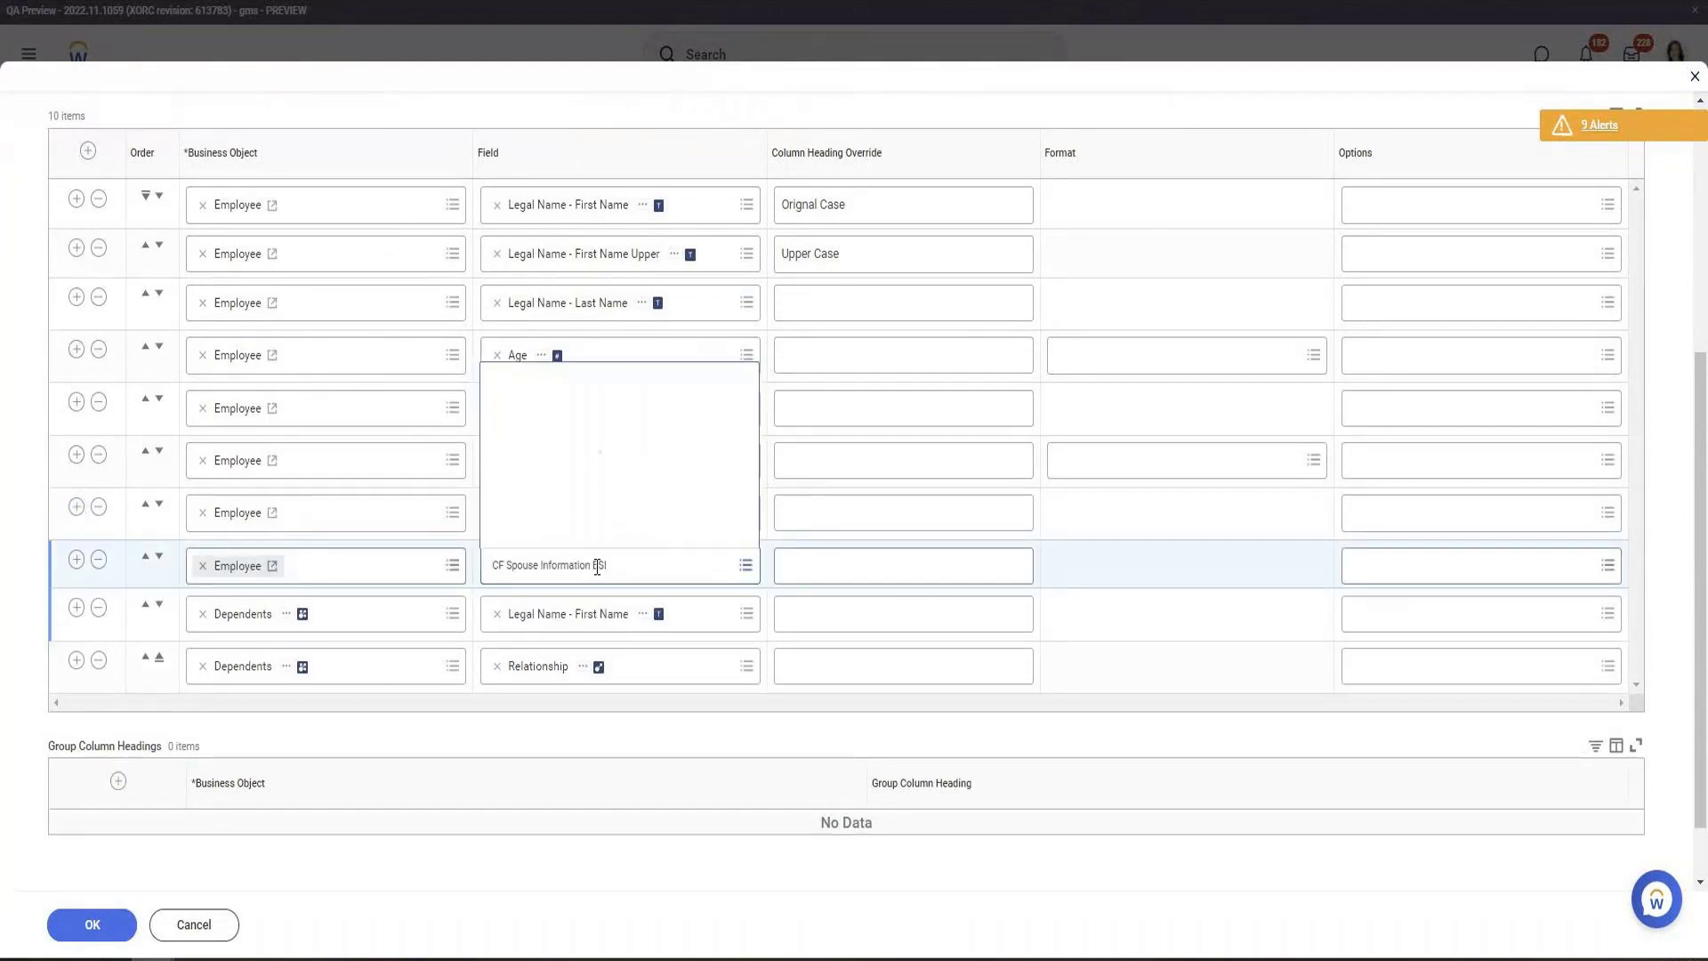
key("Return")
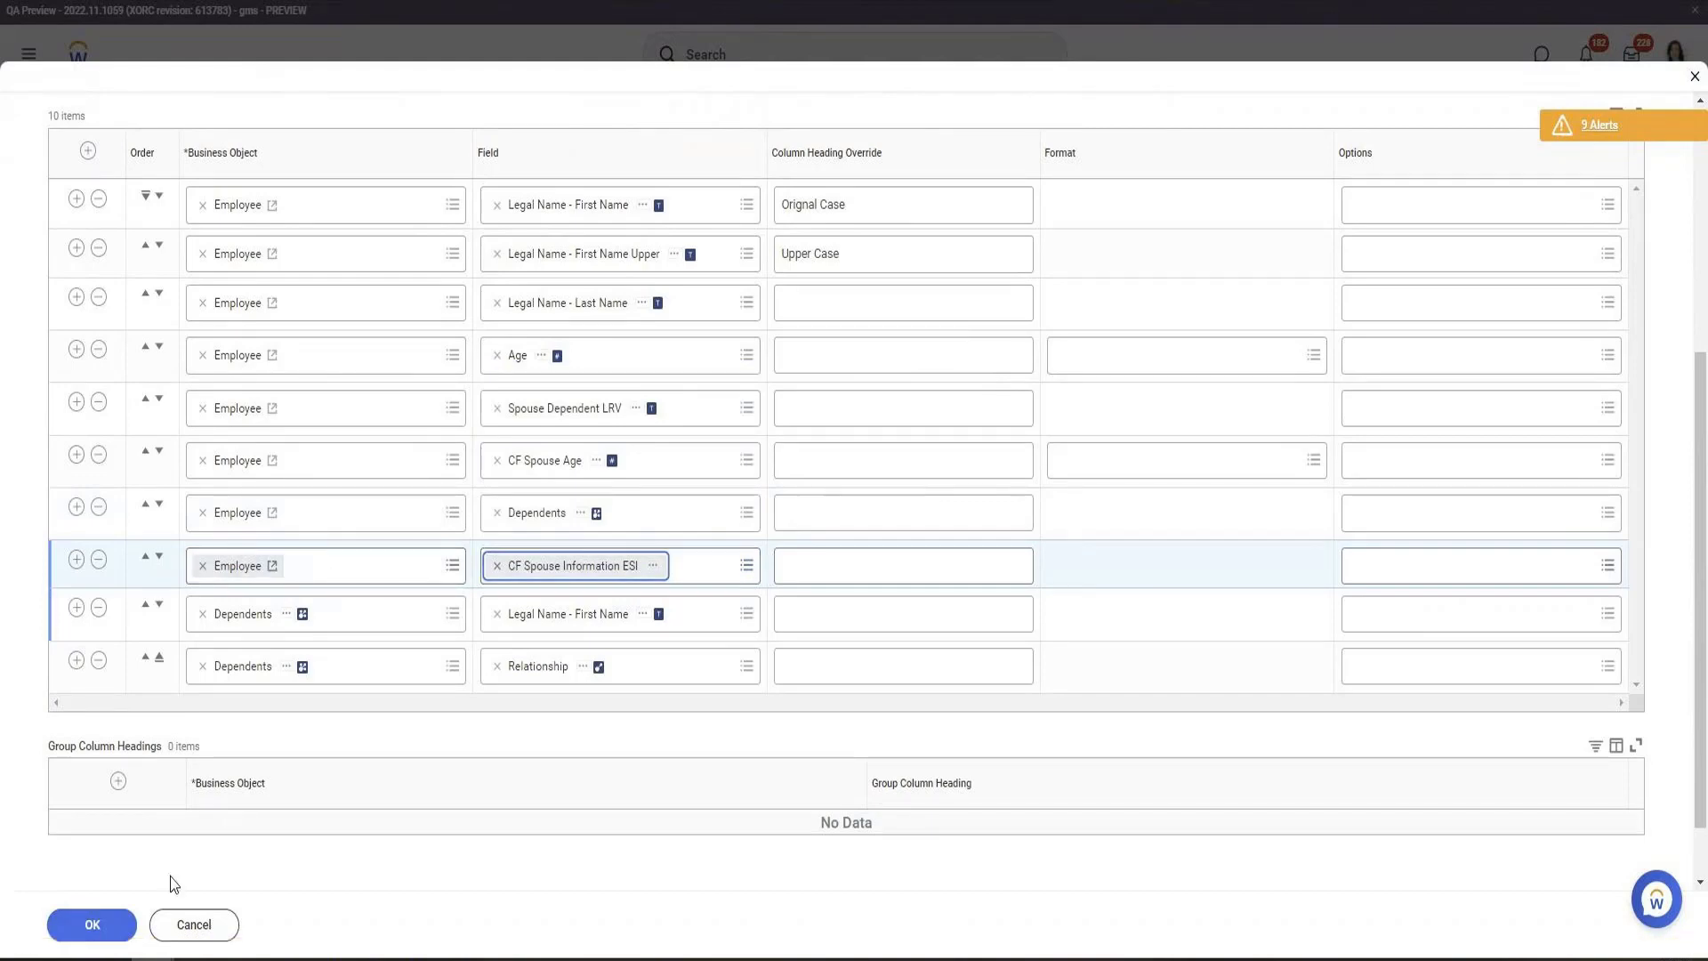
left_click(99, 925)
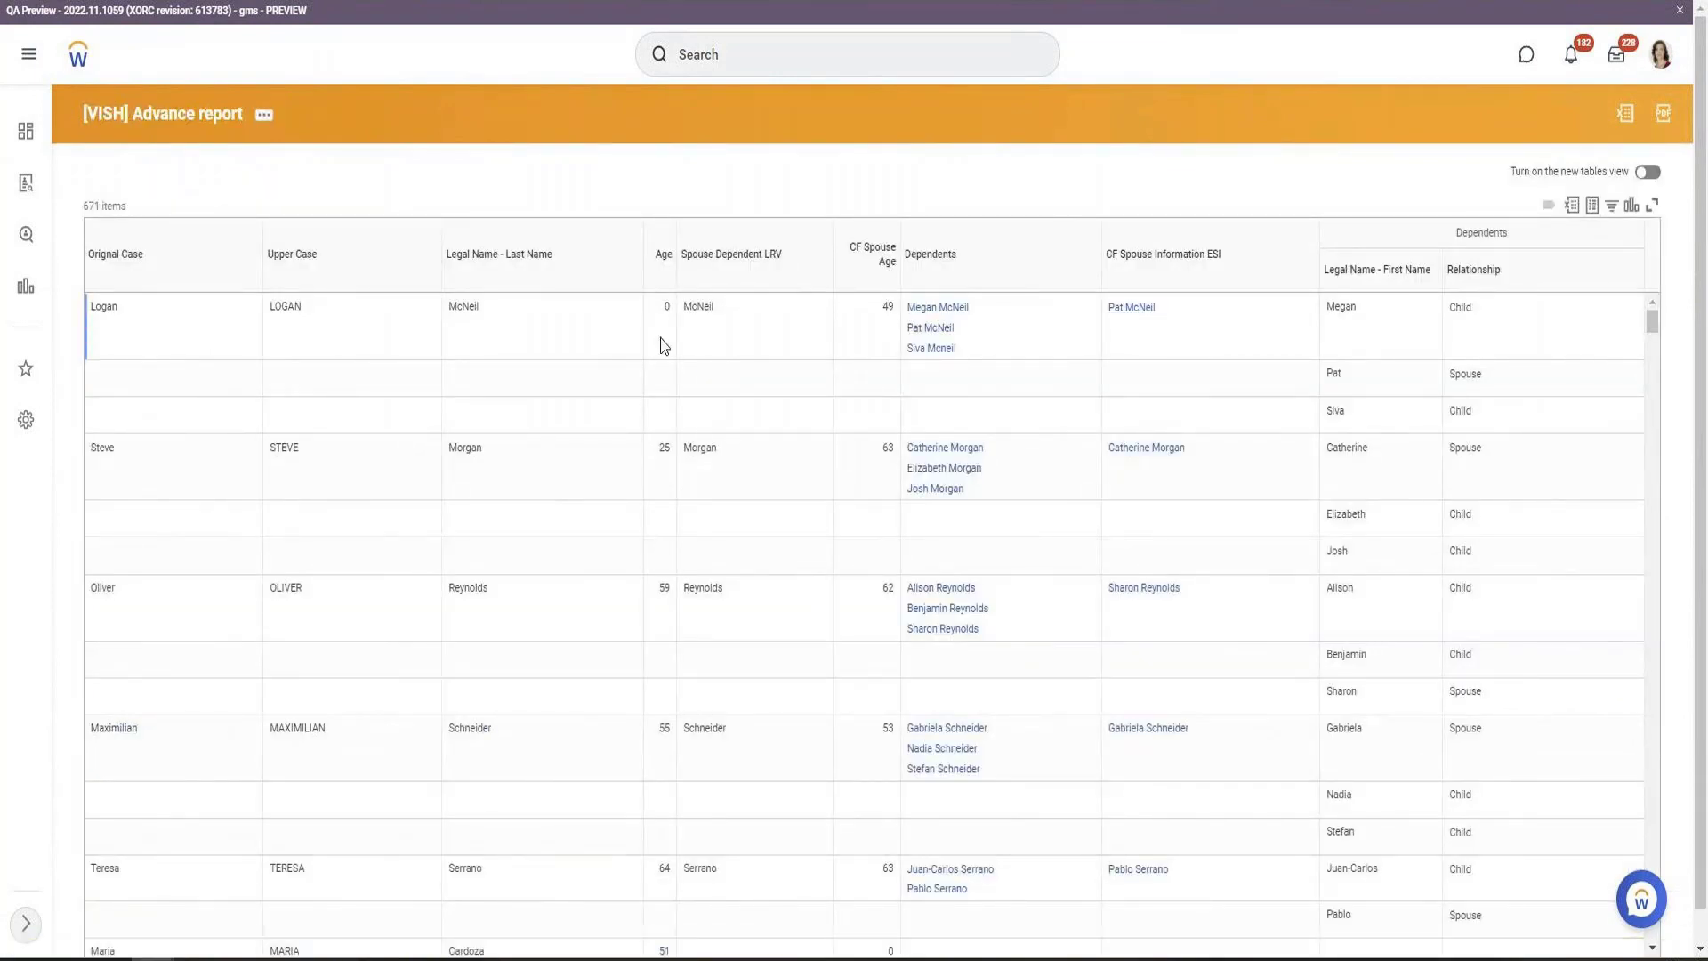
Compare the first row's Spouse Dependent LRV and CF Spouse Age values with its Dependents column
left_click_drag(692, 307, 883, 320)
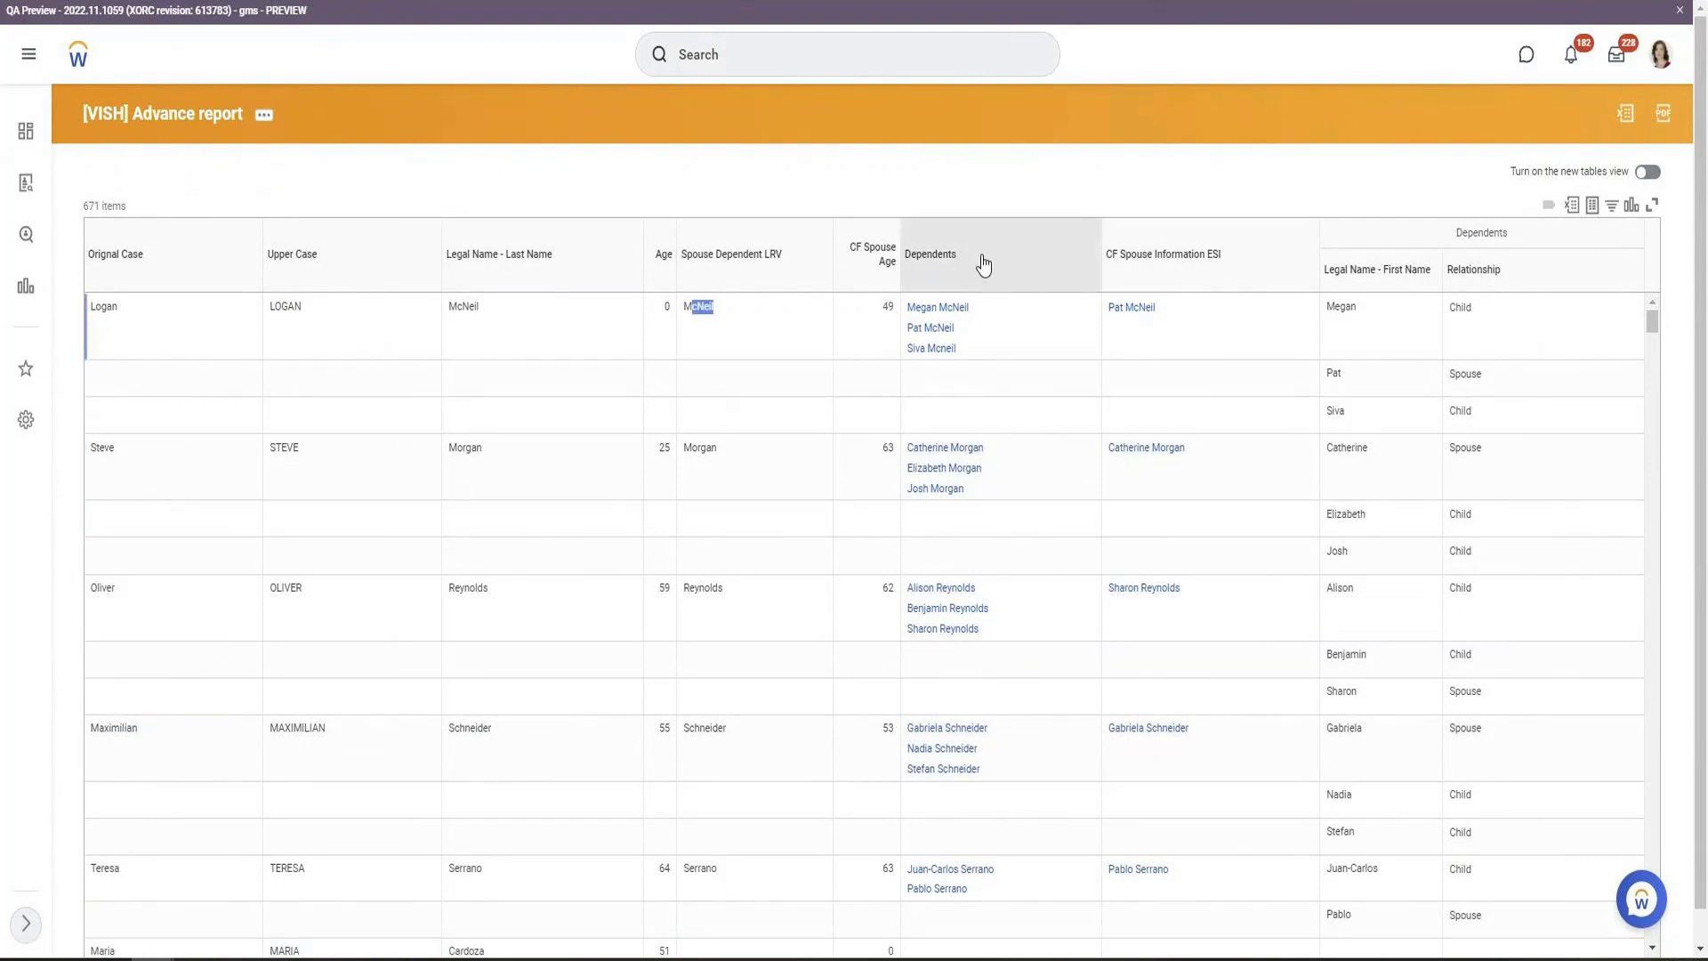
left_click_drag(965, 258, 907, 273)
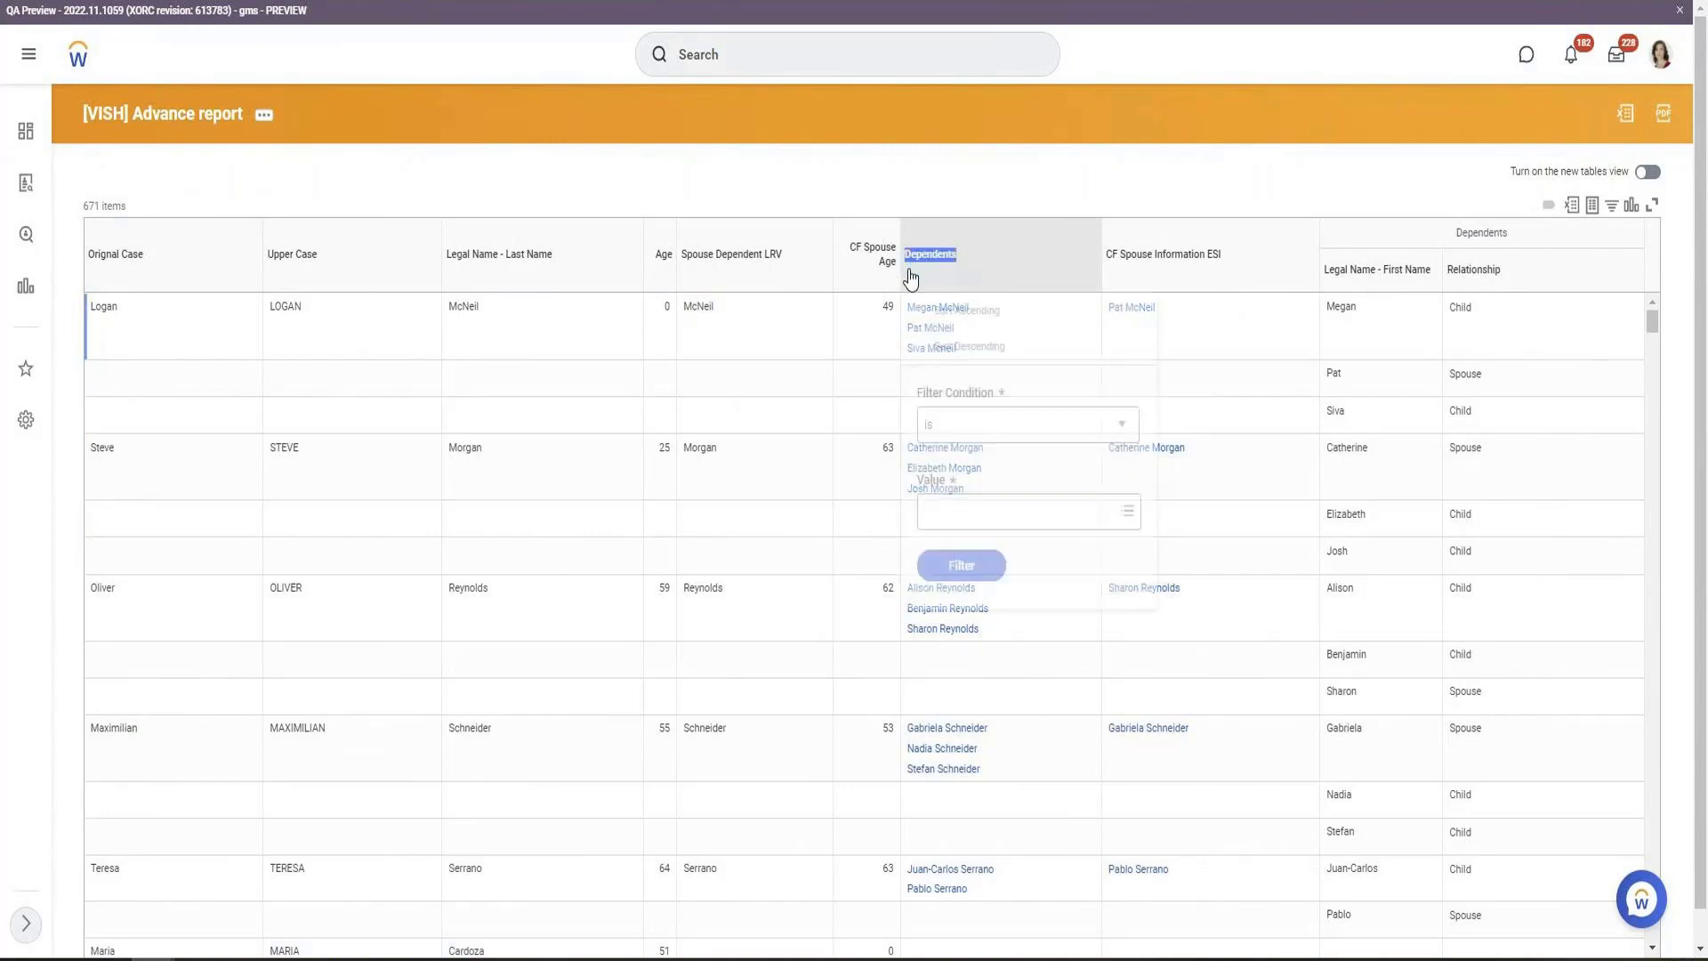
left_click(983, 199)
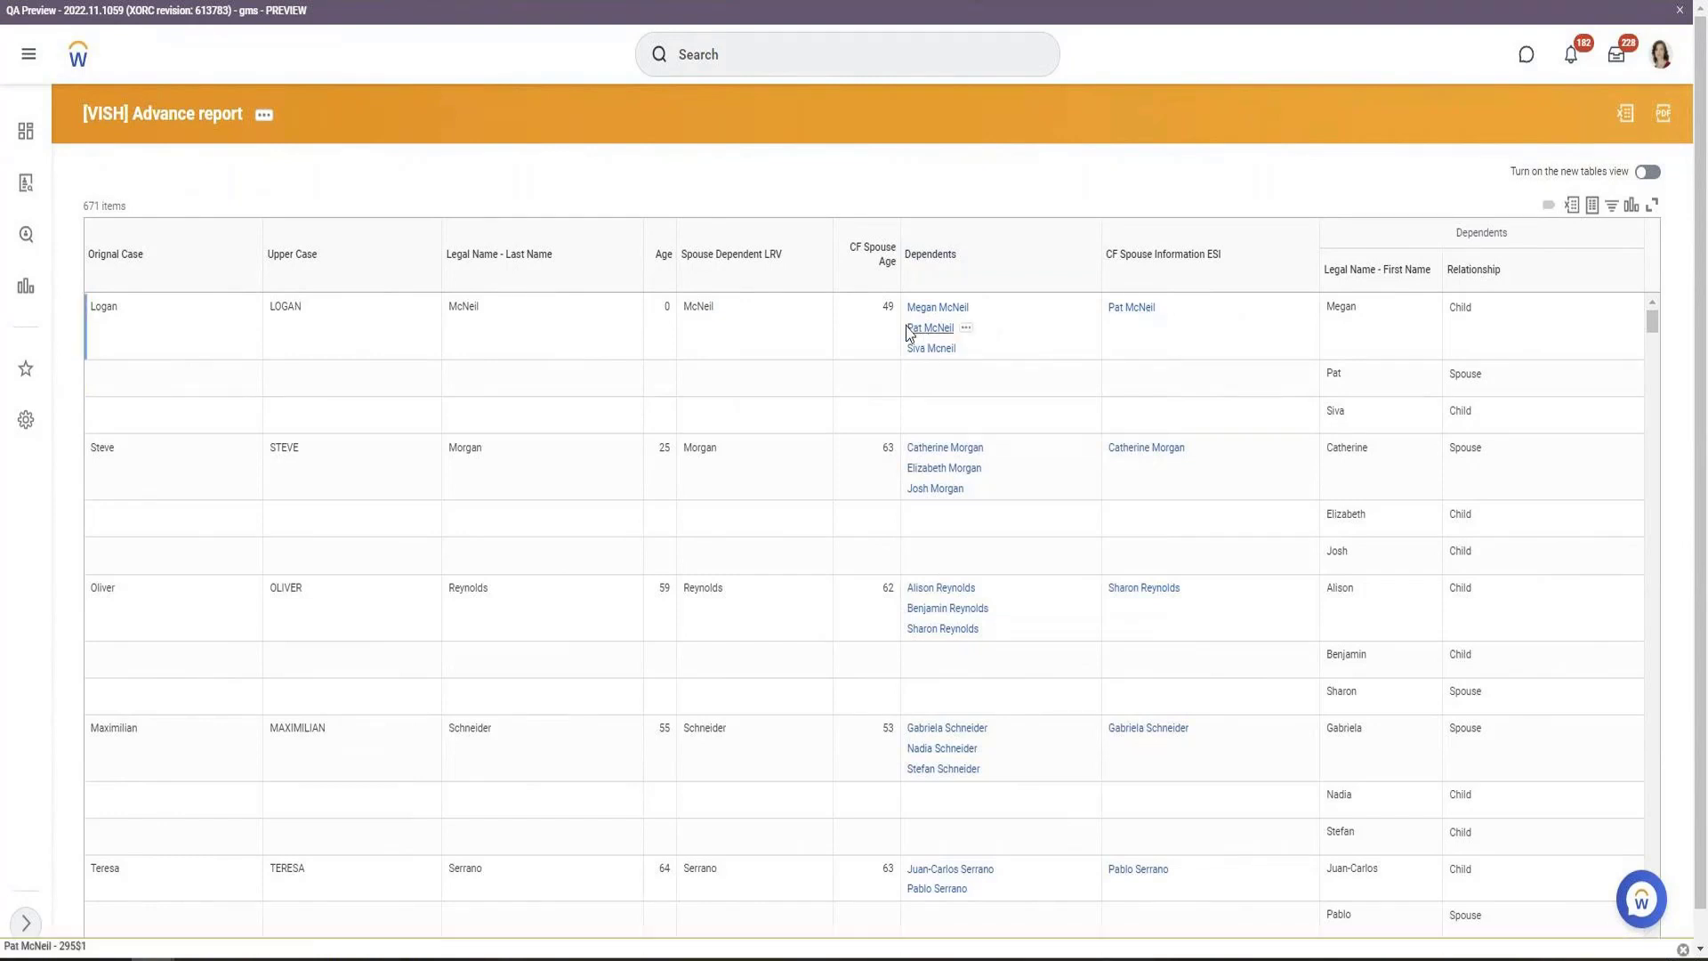
left_click_drag(681, 306, 913, 309)
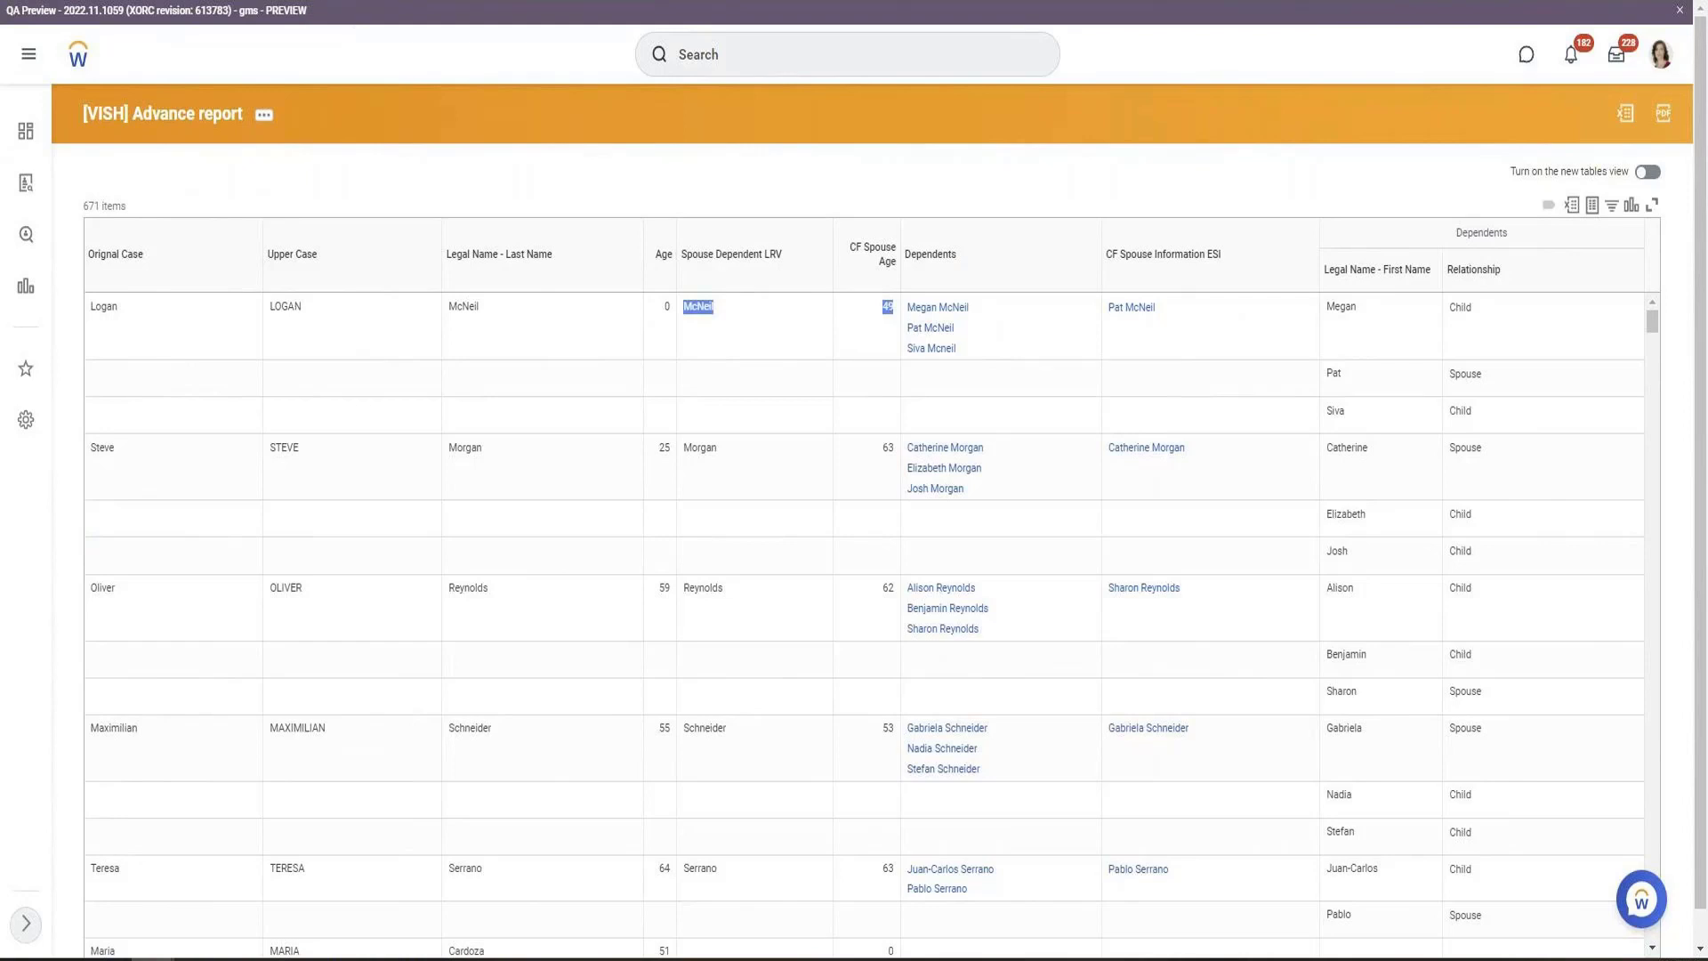
Edit the report to add an Employee column below CF Spouse Information ESI and start a new calculated field for it
key("ctrl+shift+Tab")
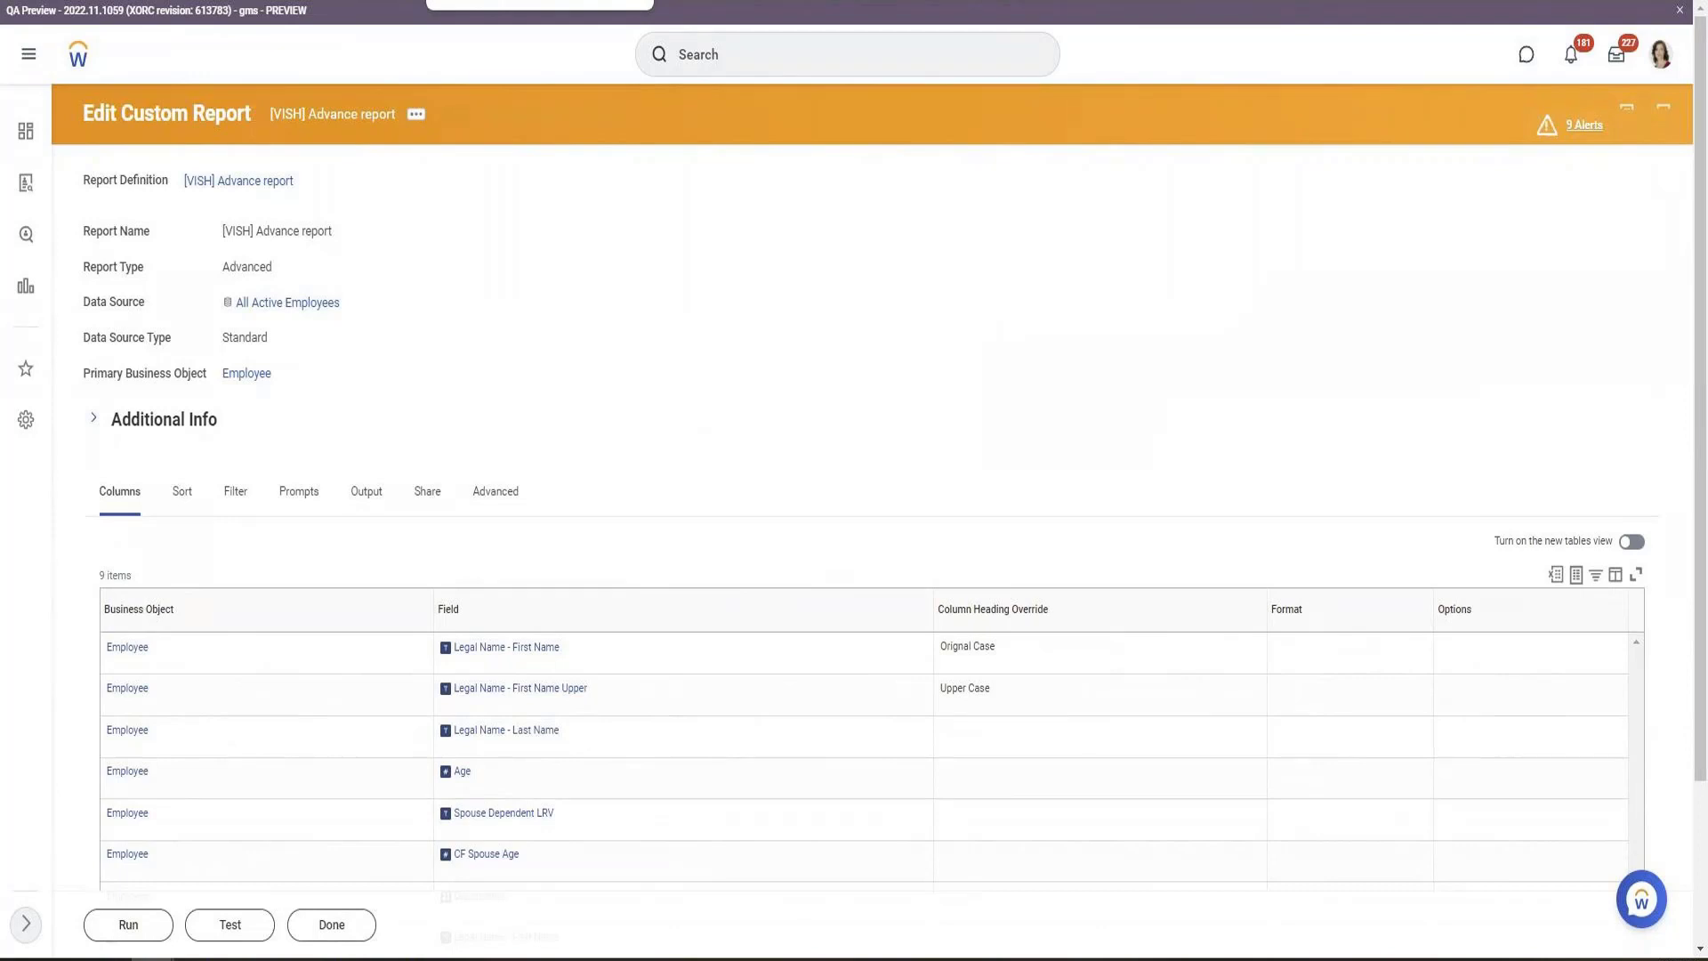
left_click(424, 133)
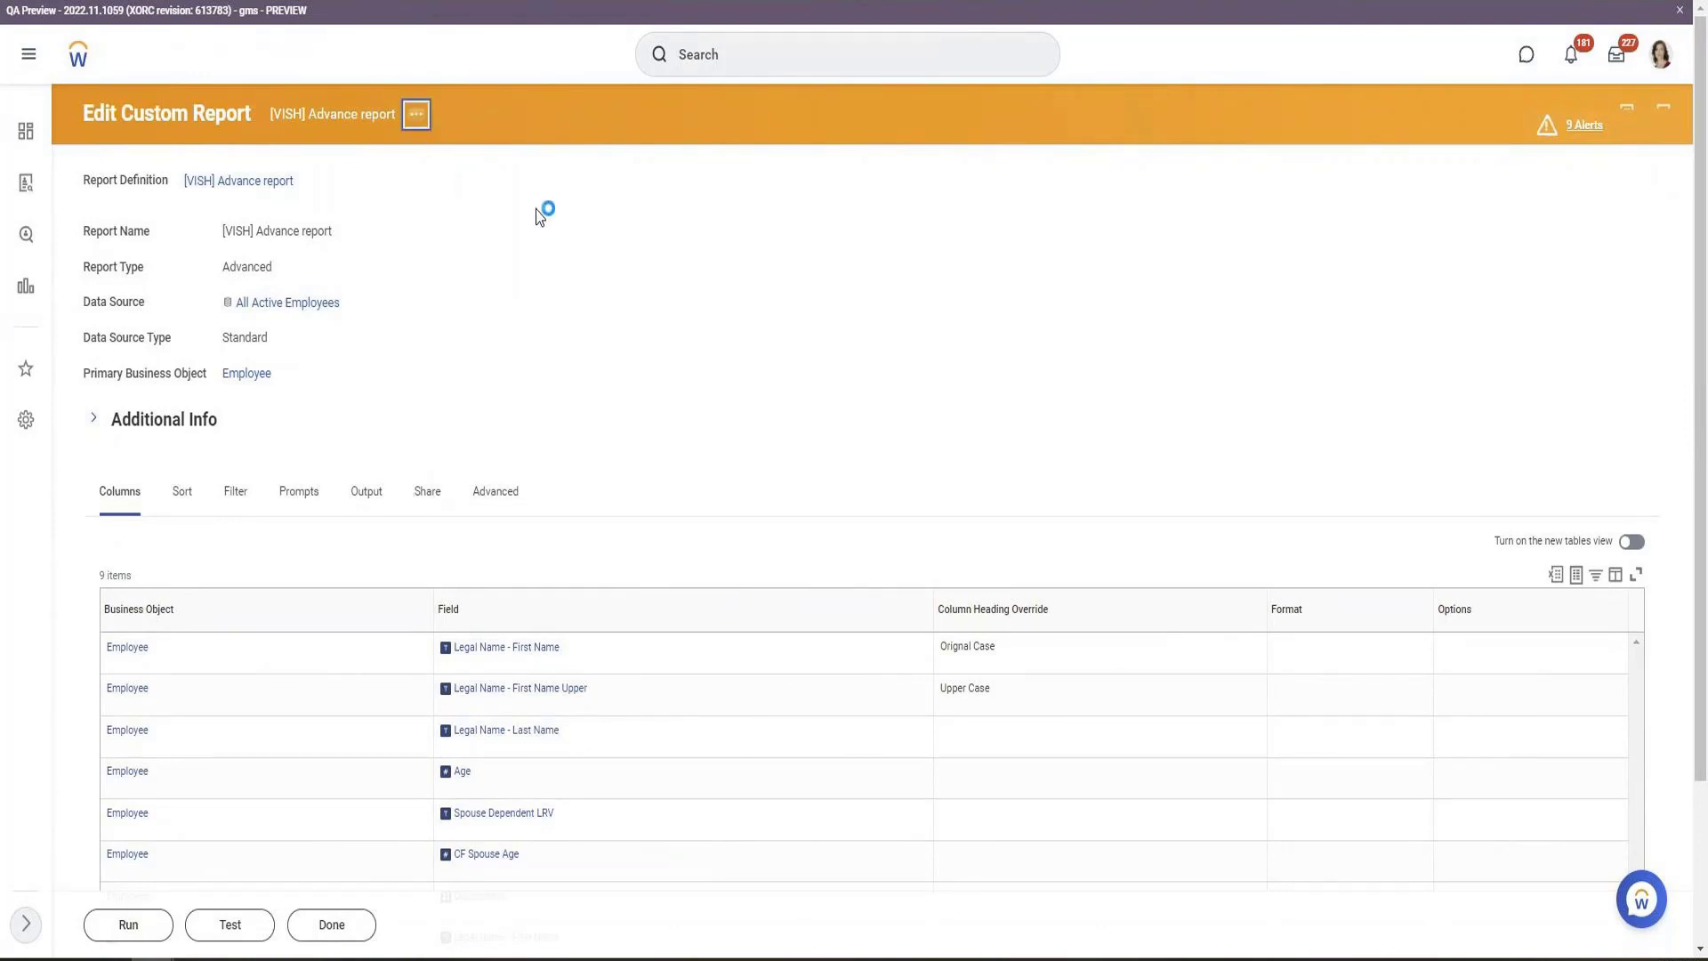
mouse_move(500, 185)
left_click(610, 189)
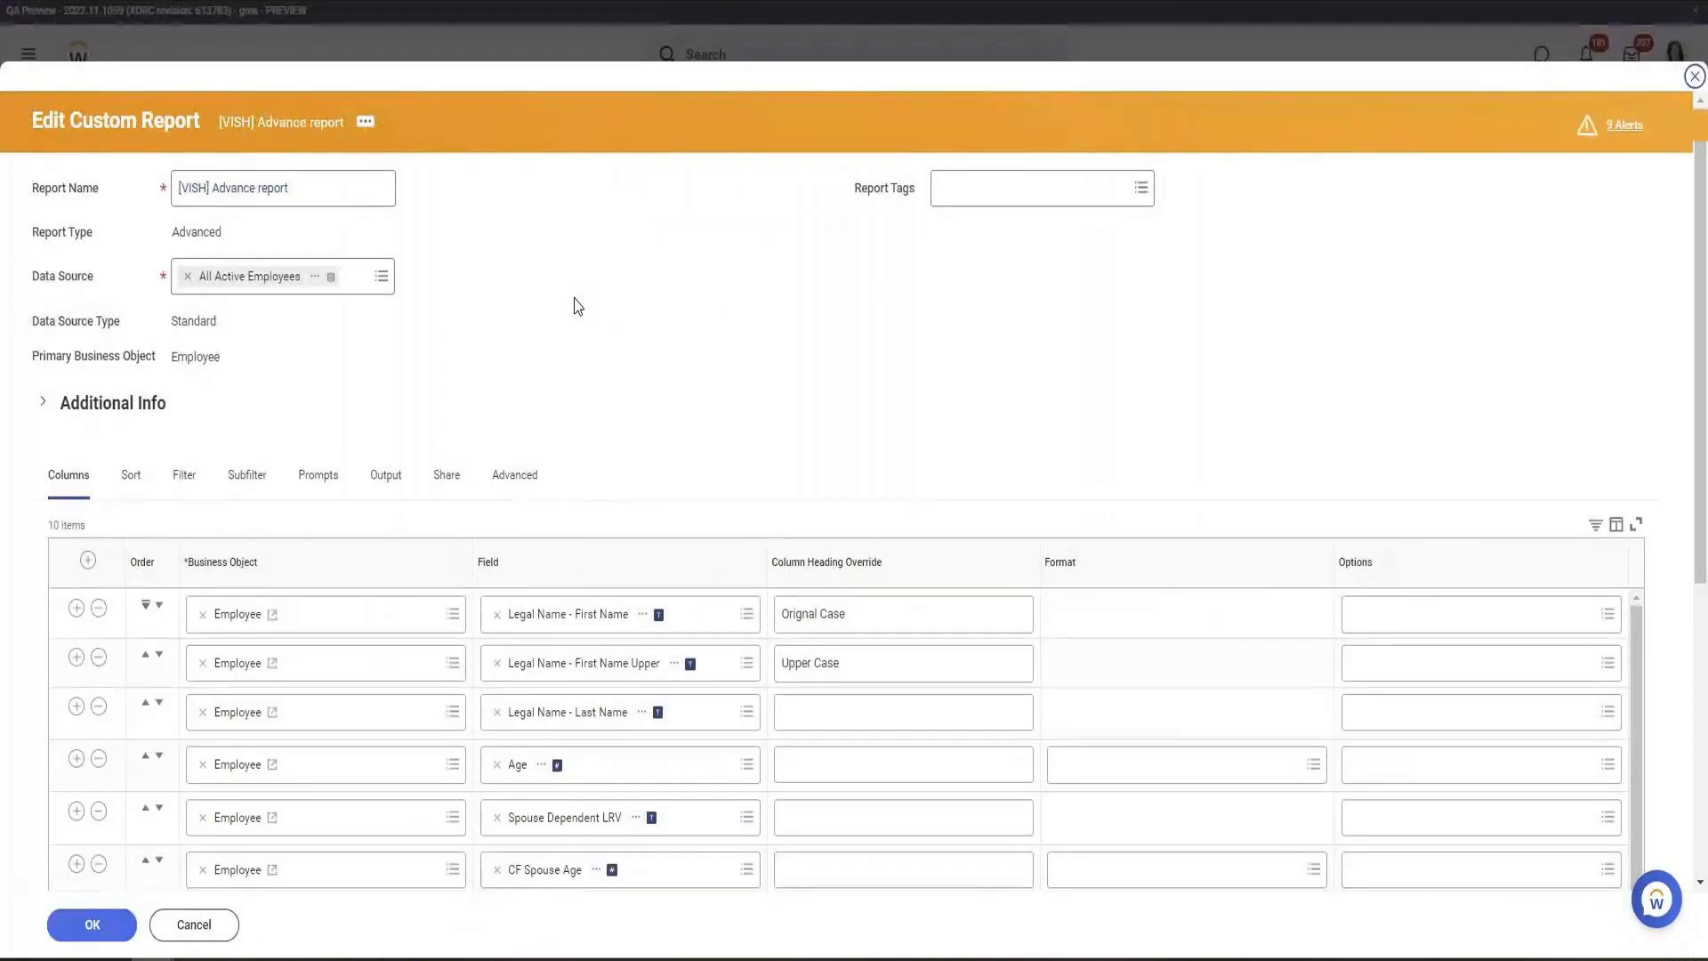
scroll(575, 298, "down", 3)
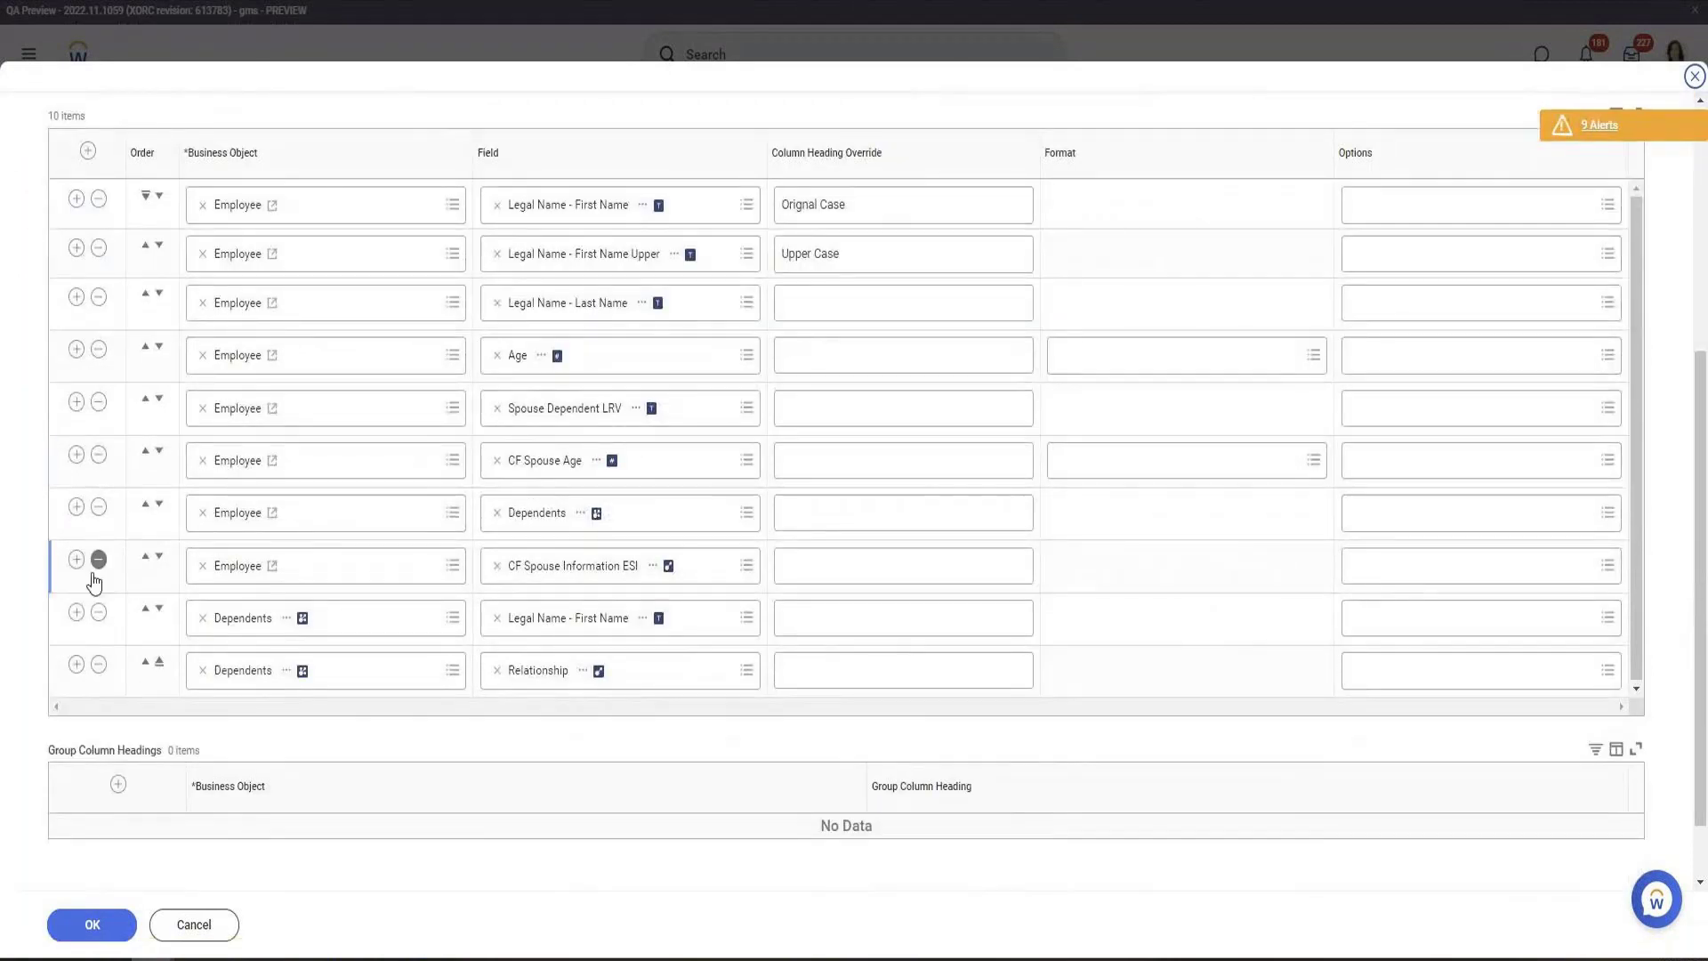
left_click(591, 620)
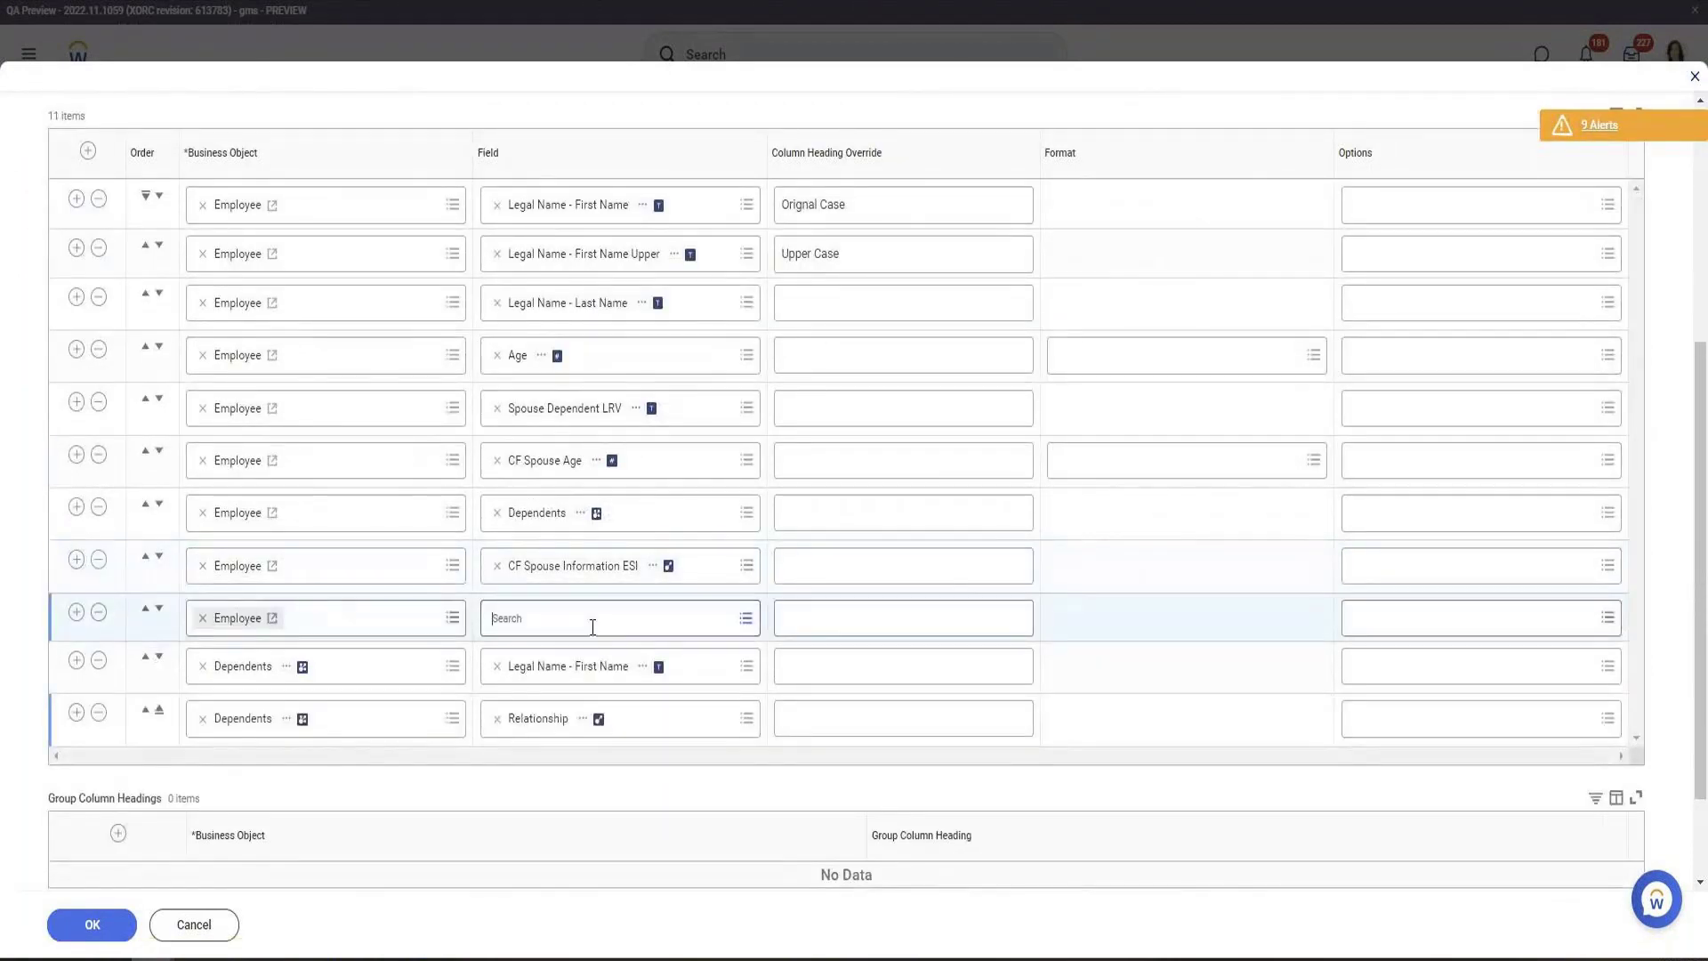
left_click(588, 595)
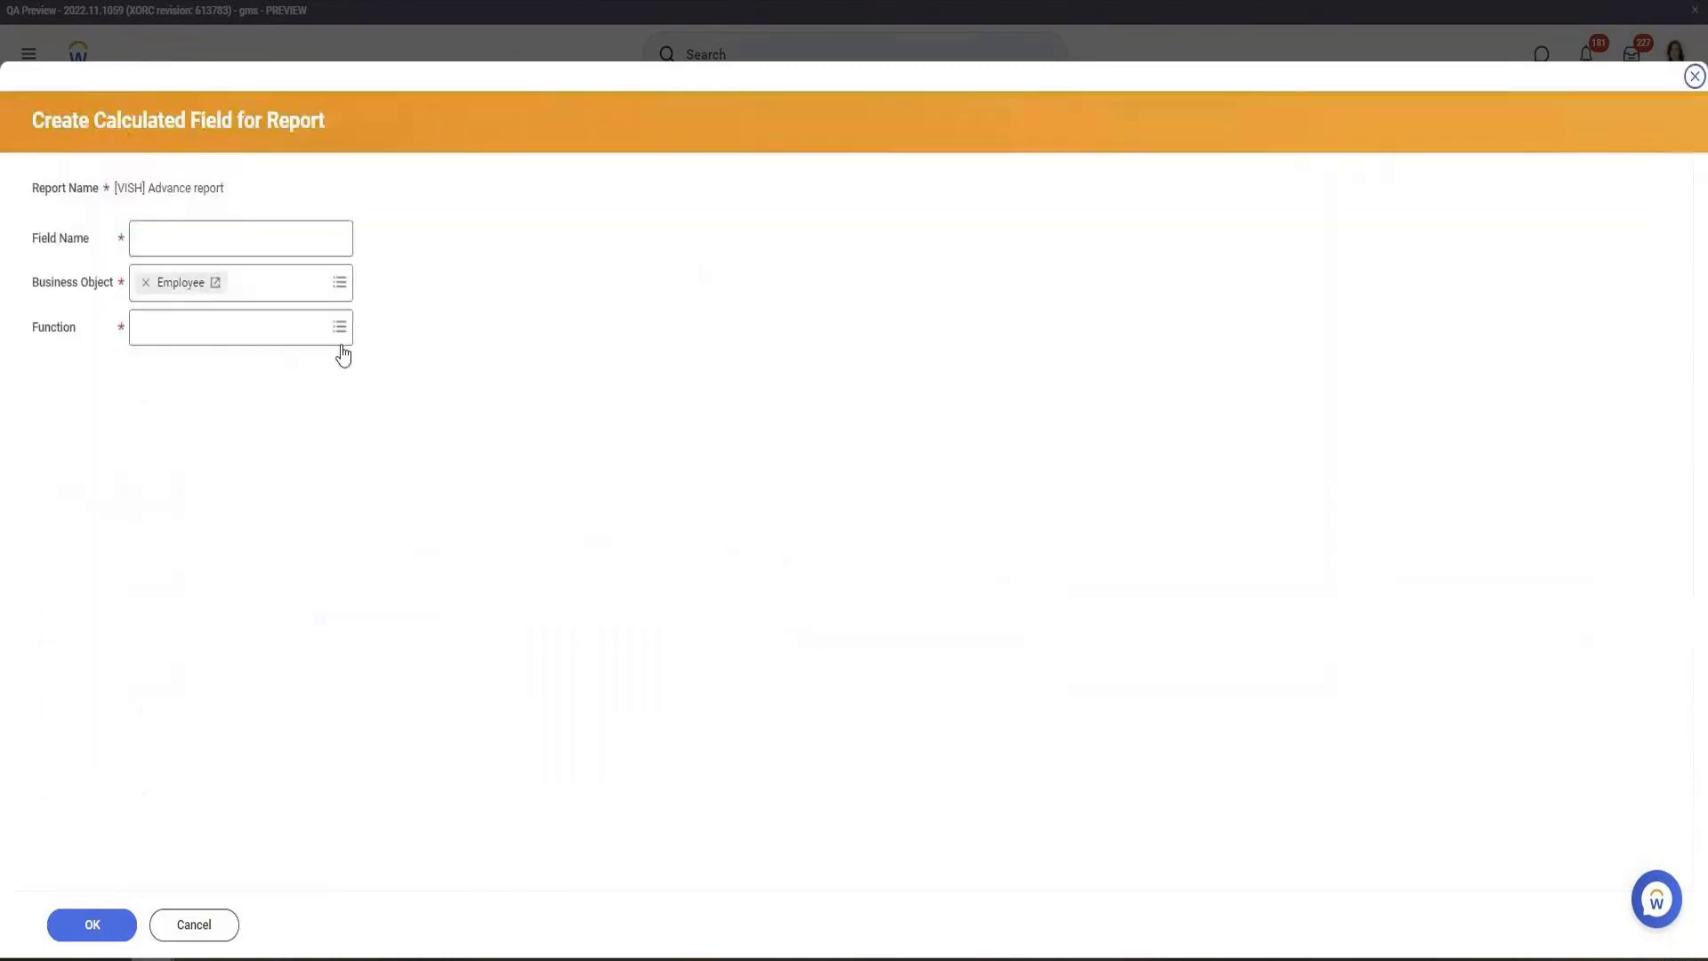
left_click(271, 240)
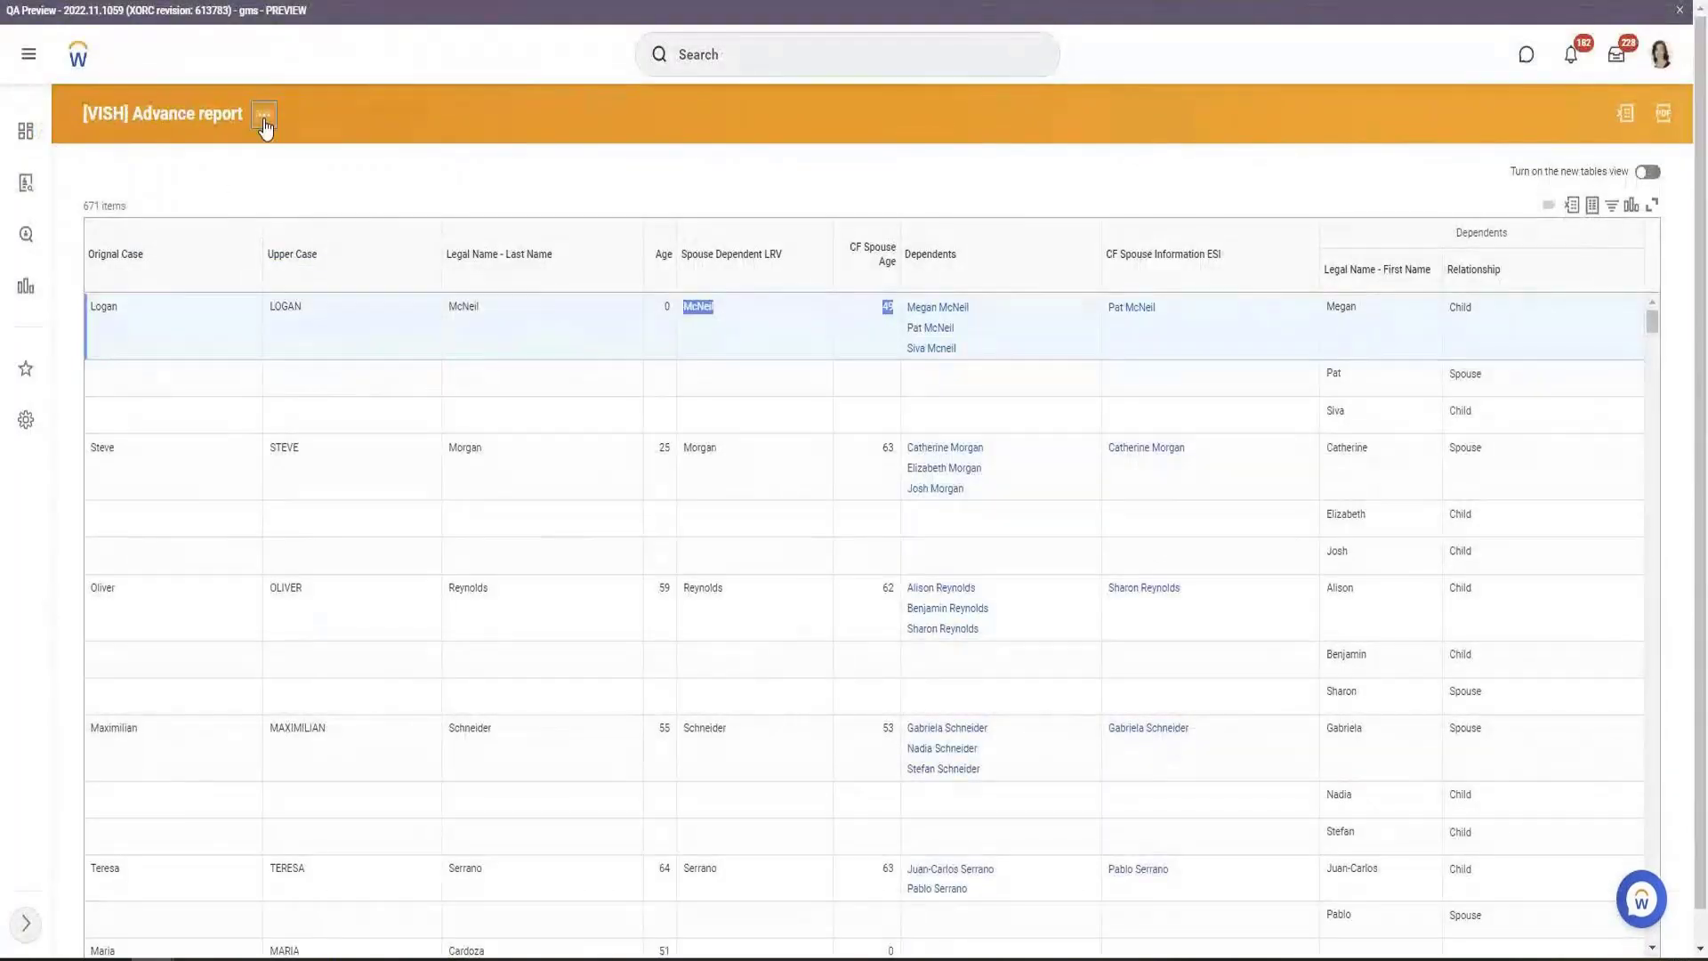
Review the report definition's filter conditions and the comparison value of the Dependent Is Spouce true/false condition
left_click(263, 114)
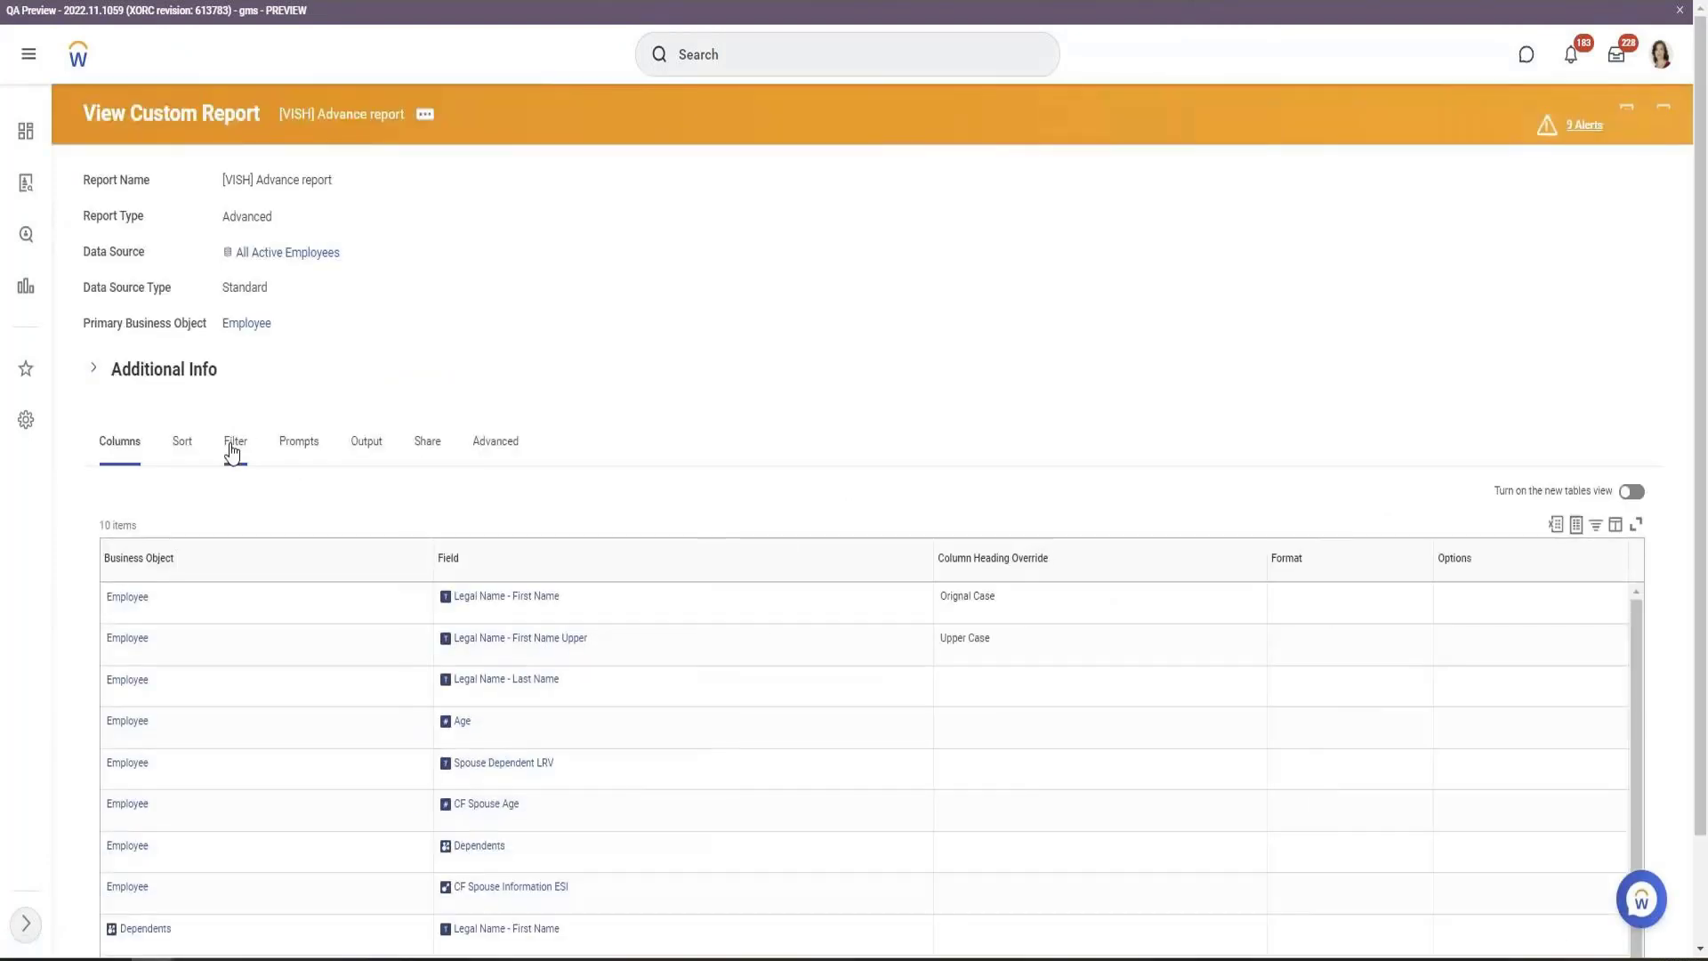
left_click(234, 445)
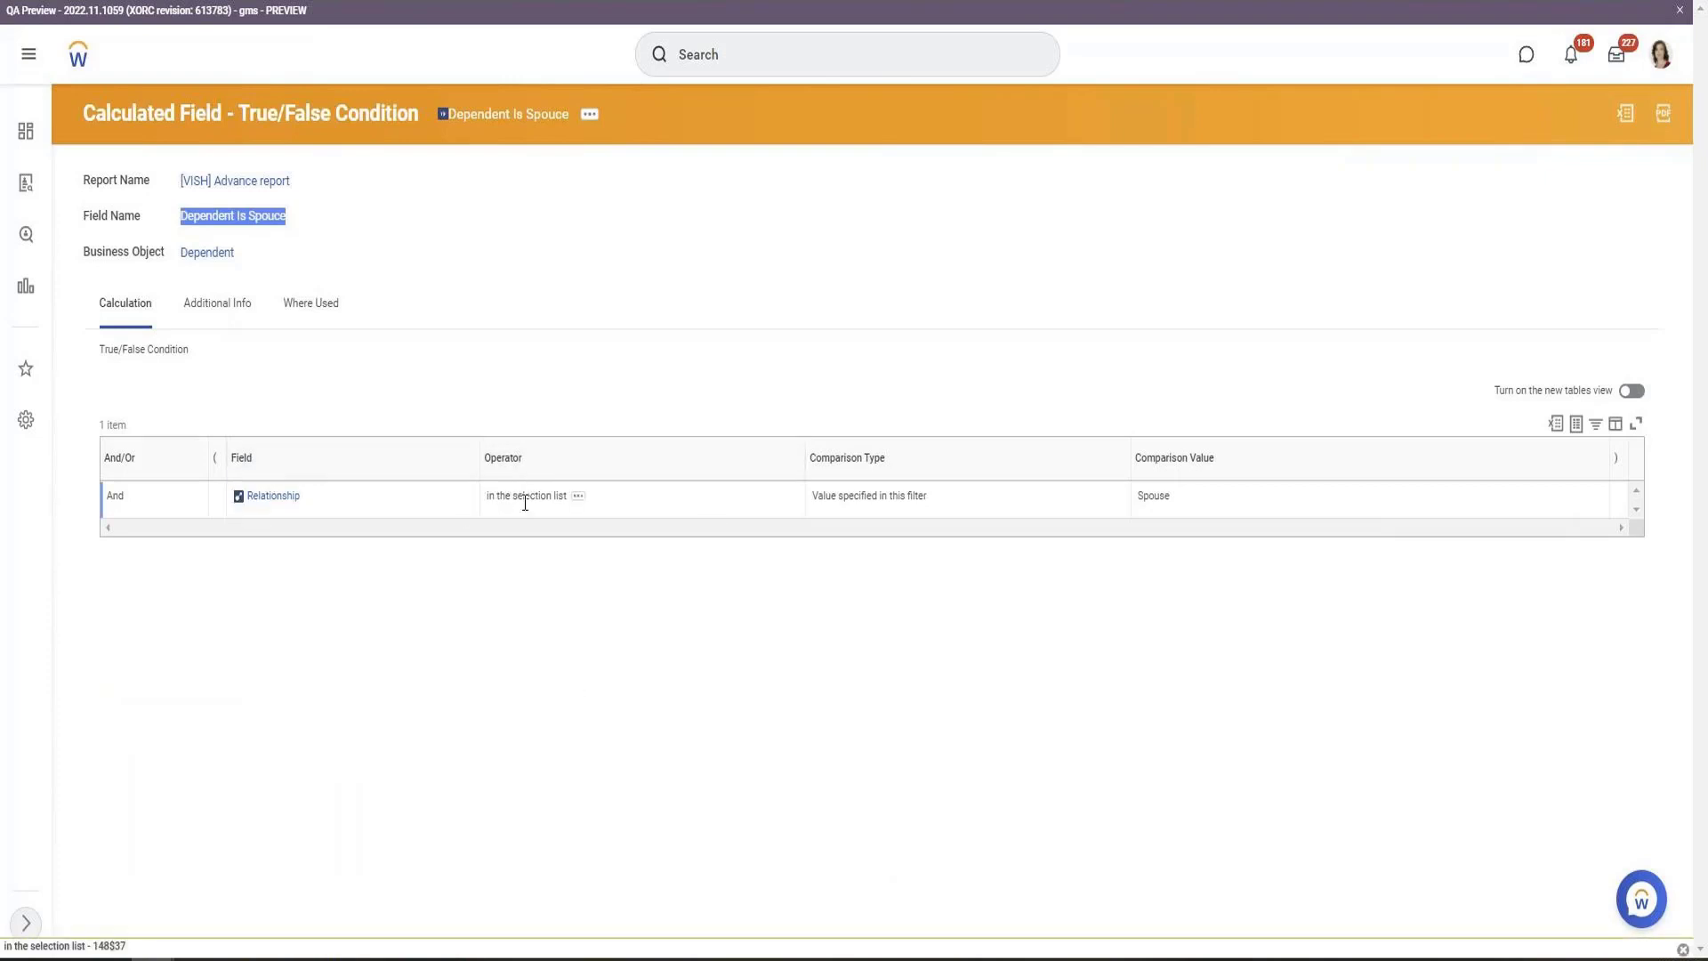
double_click(1153, 495)
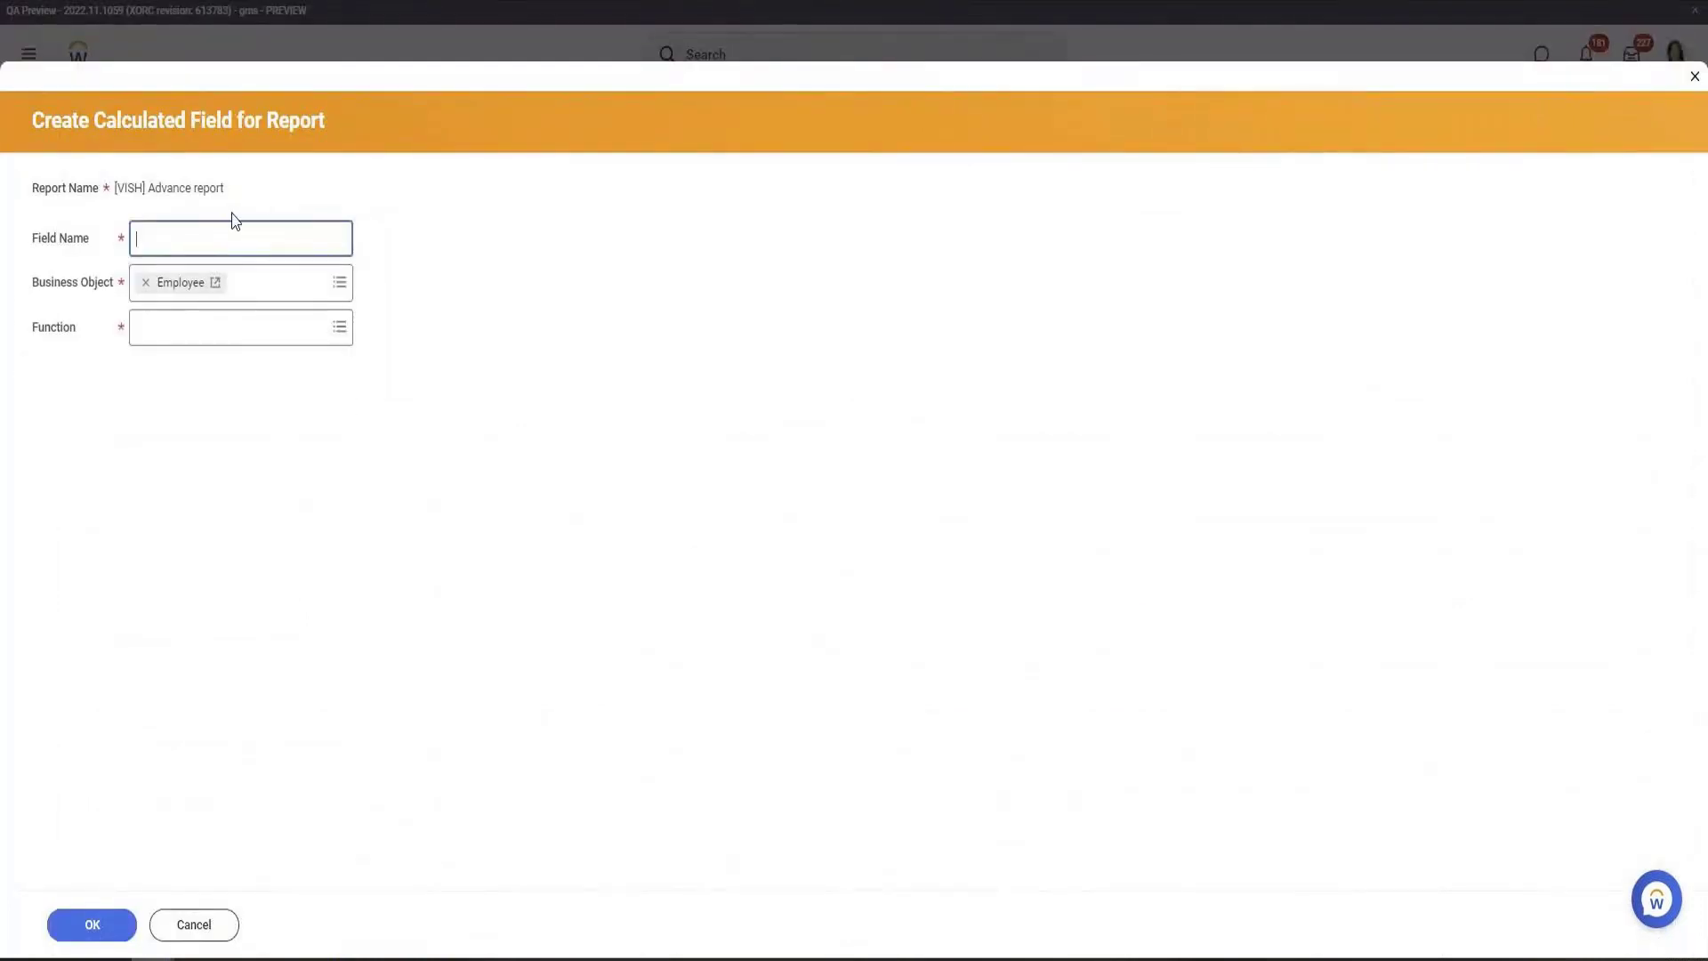
Name the calculated field CF Depenents MEI, give it the Extract Multi-Instance function, and continue to its calculation settings
type("CF Depenents MEI")
left_click(276, 326)
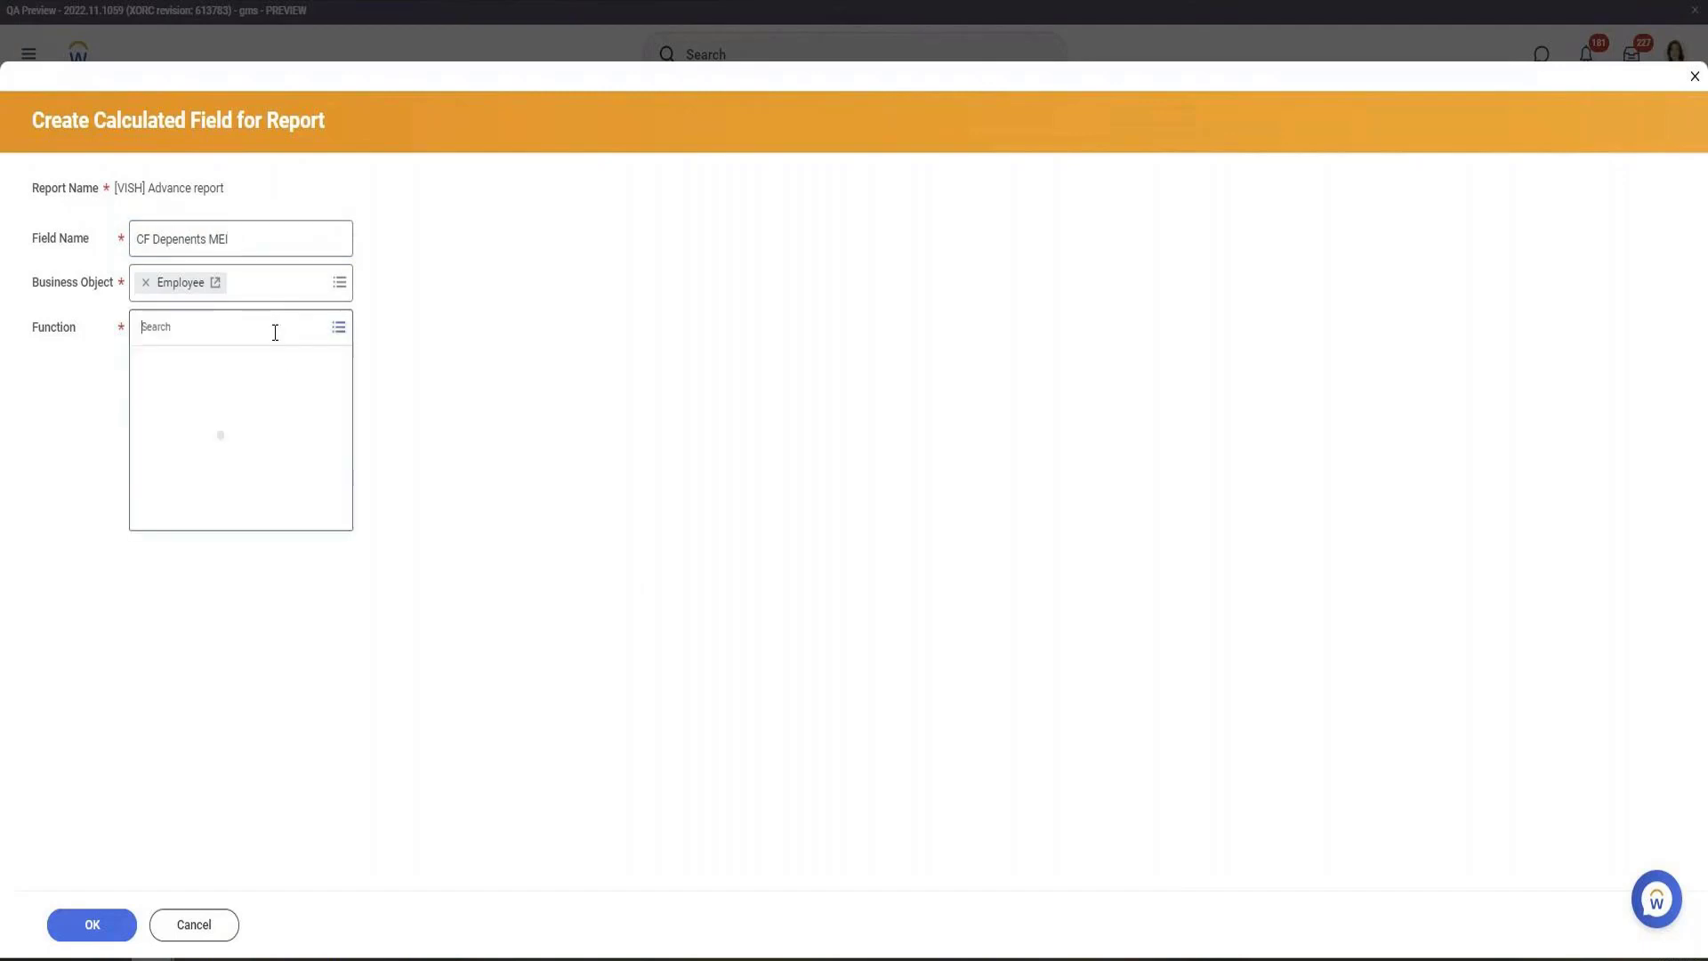
scroll(282, 507, "down", 5)
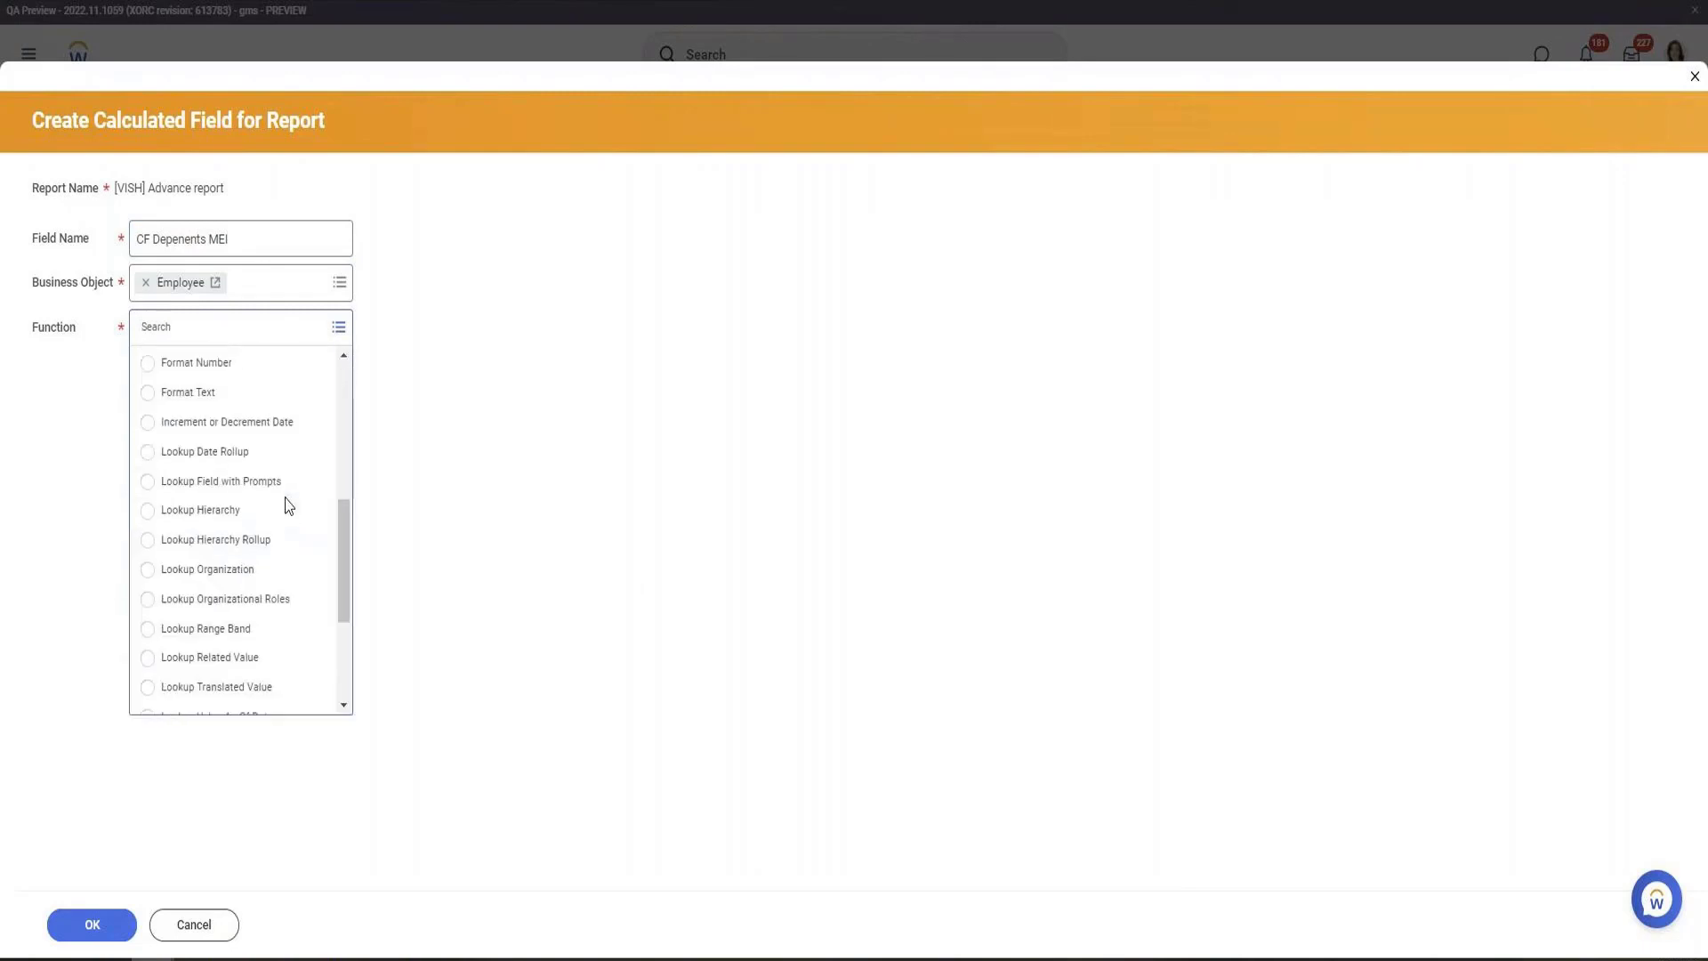
scroll(258, 467, "up", 2)
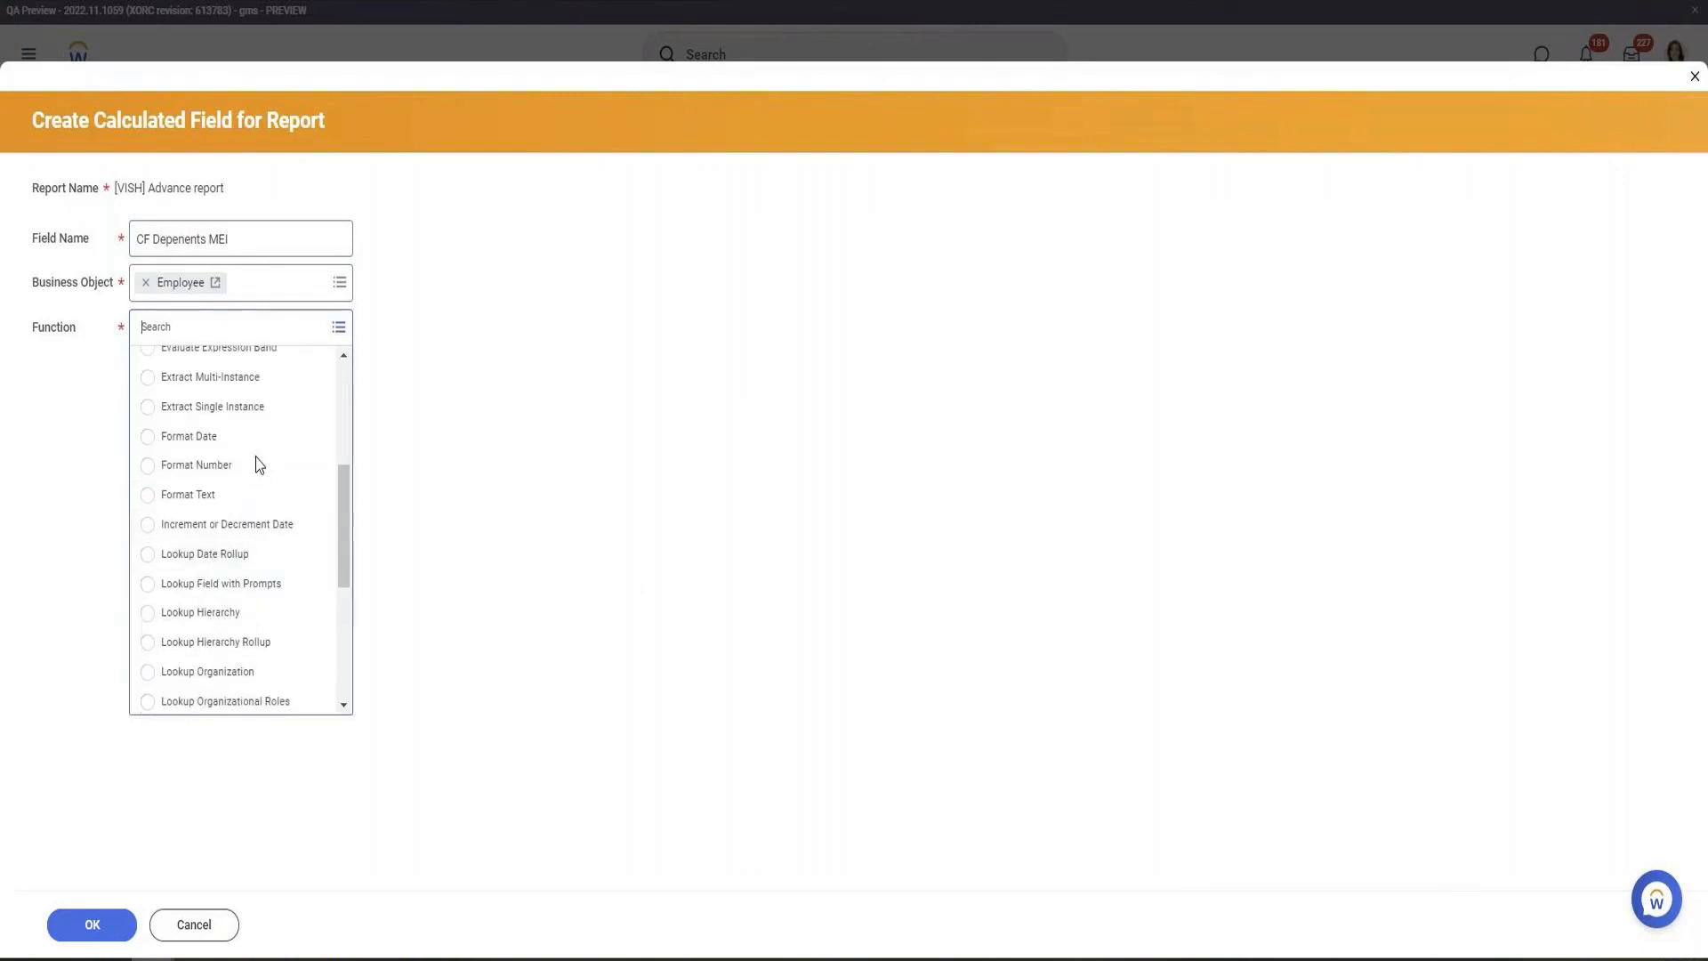
left_click(208, 385)
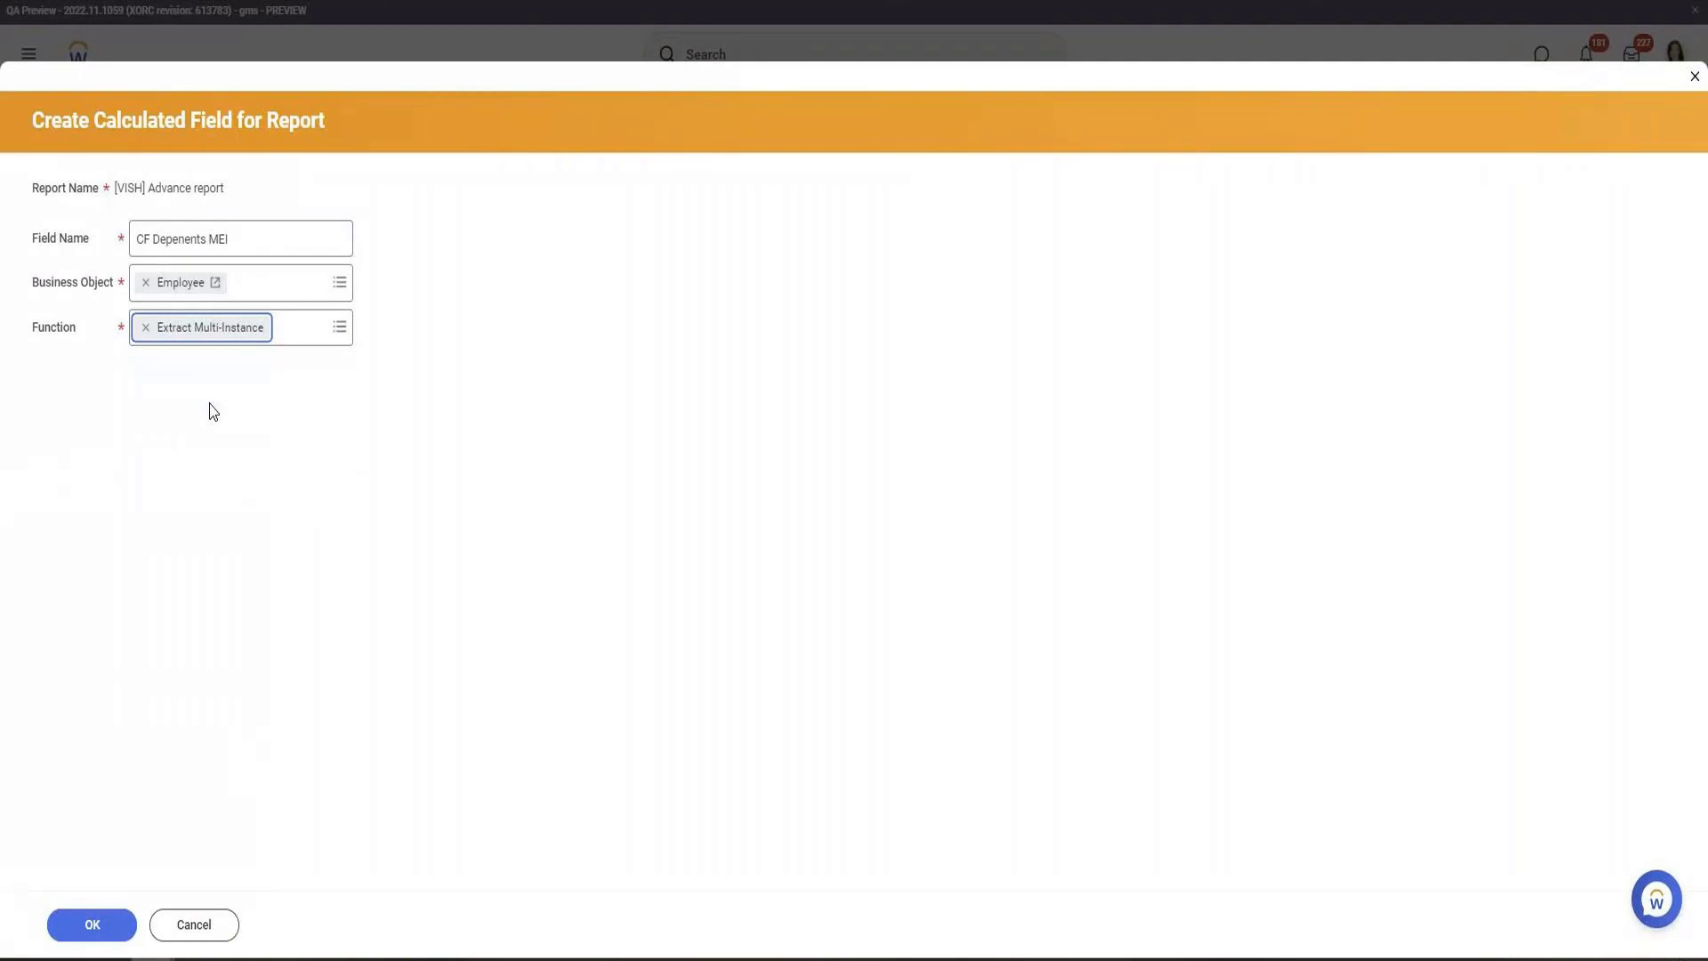
left_click(93, 924)
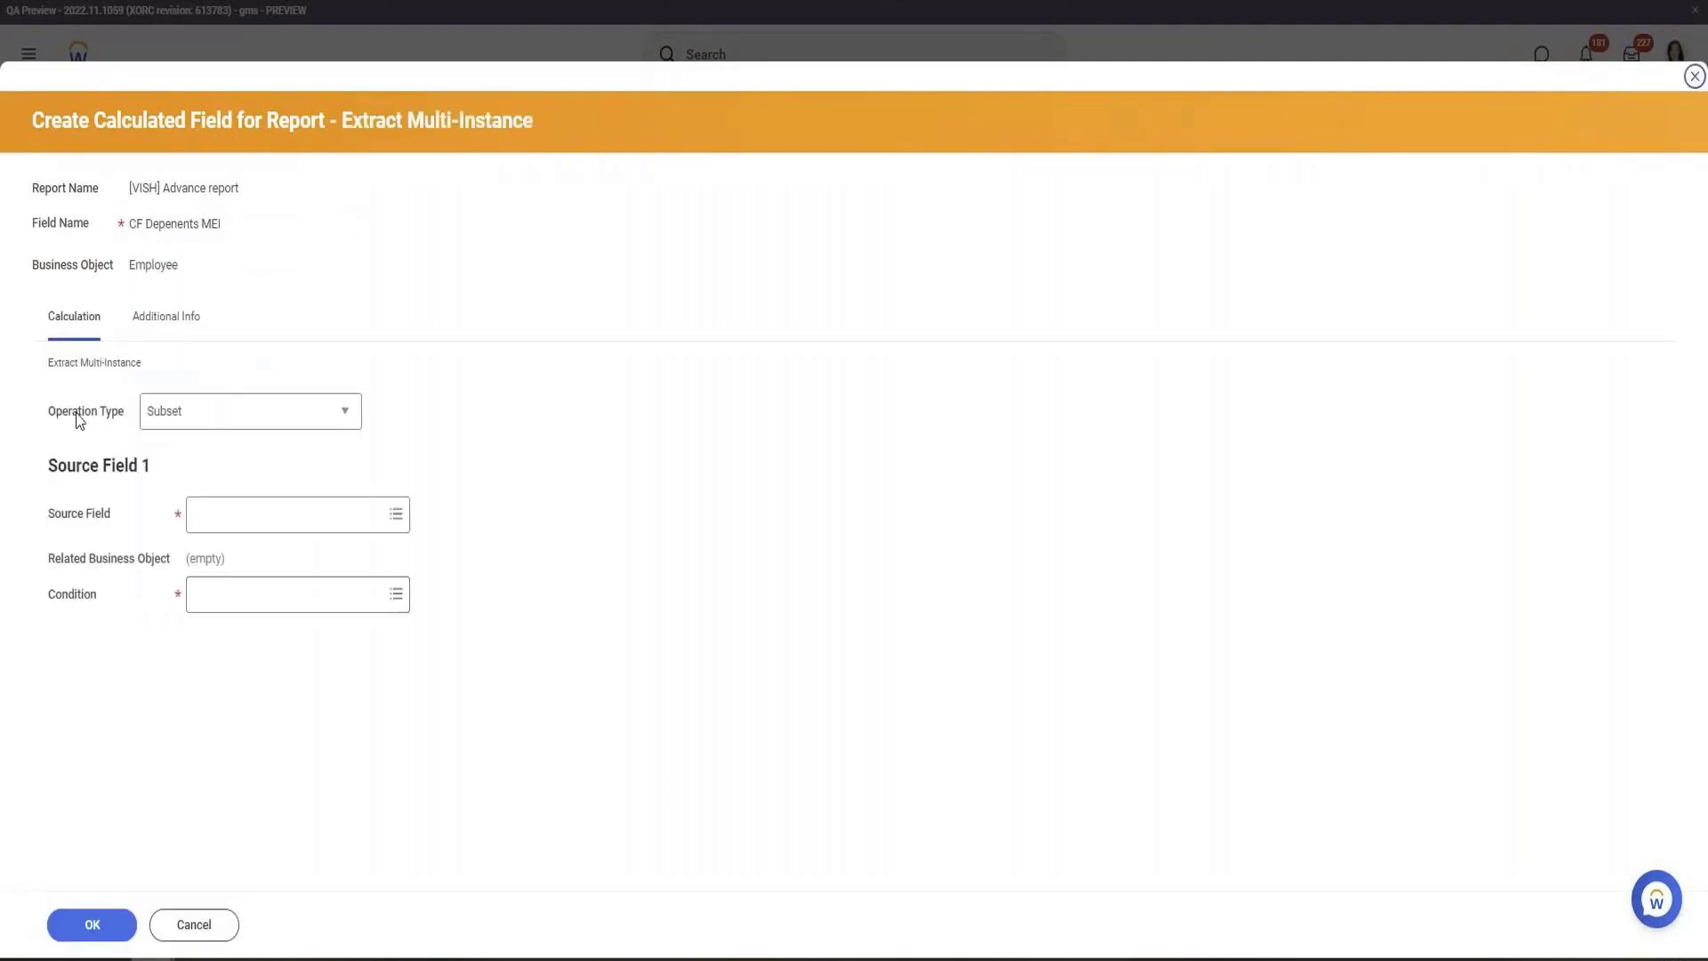
Set the Source Field of CF Depenents MEI to Dependents and its Condition to Any is True
left_click(257, 521)
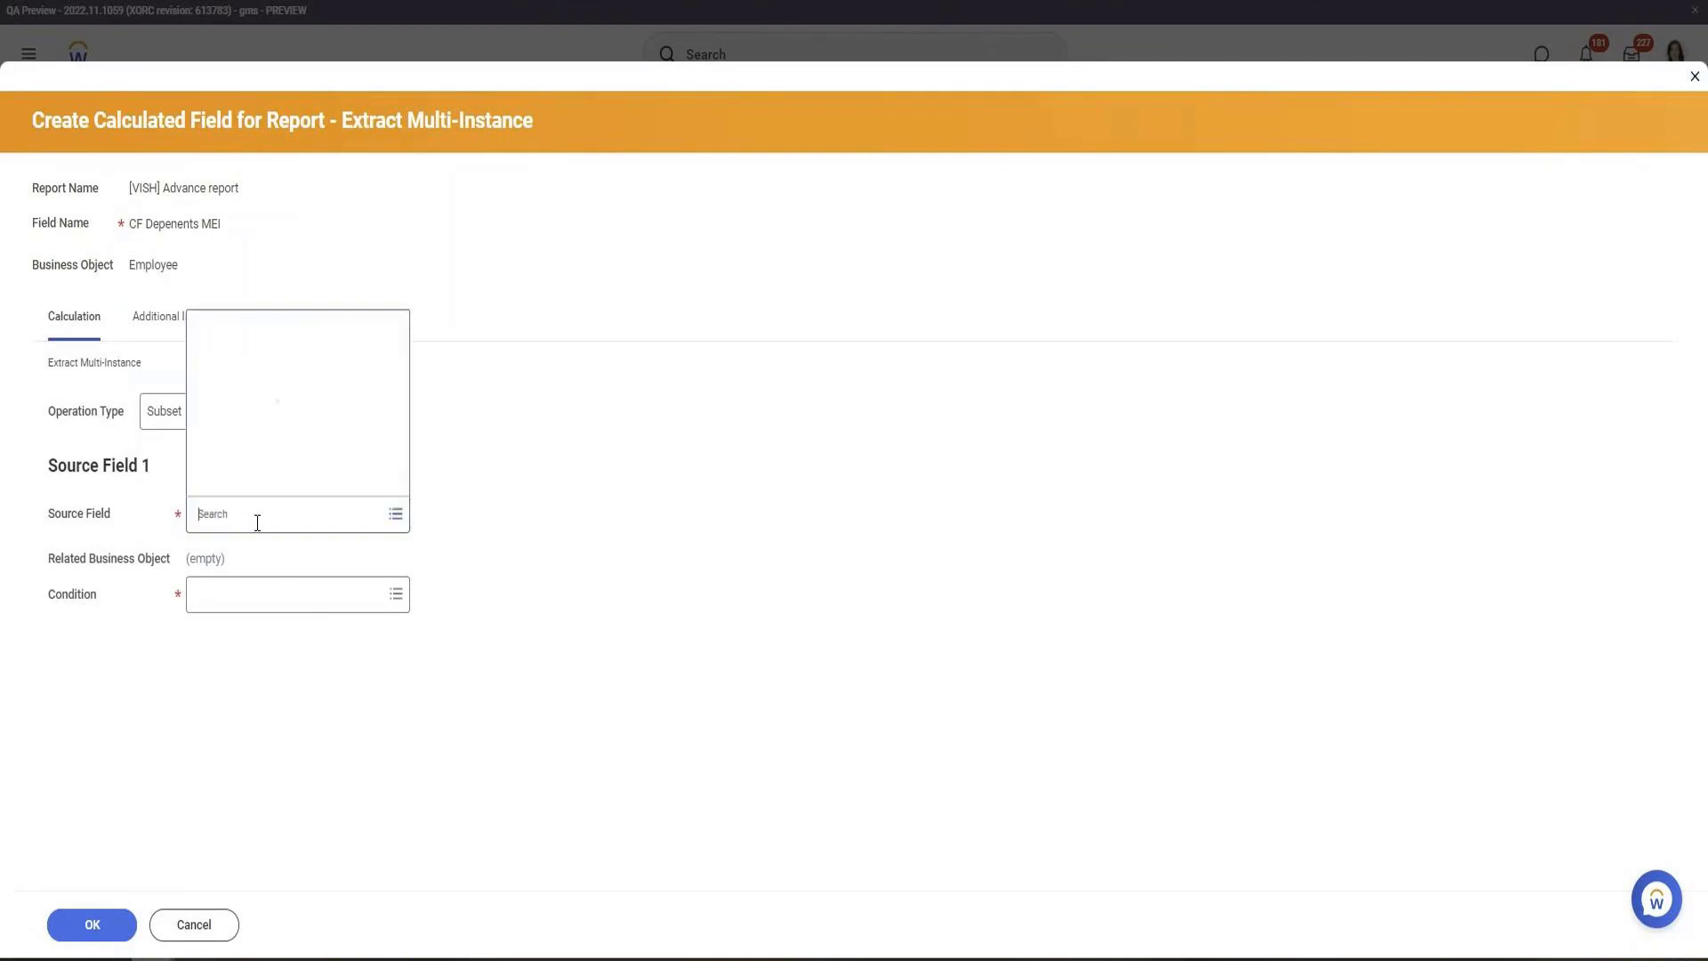
type("Depen")
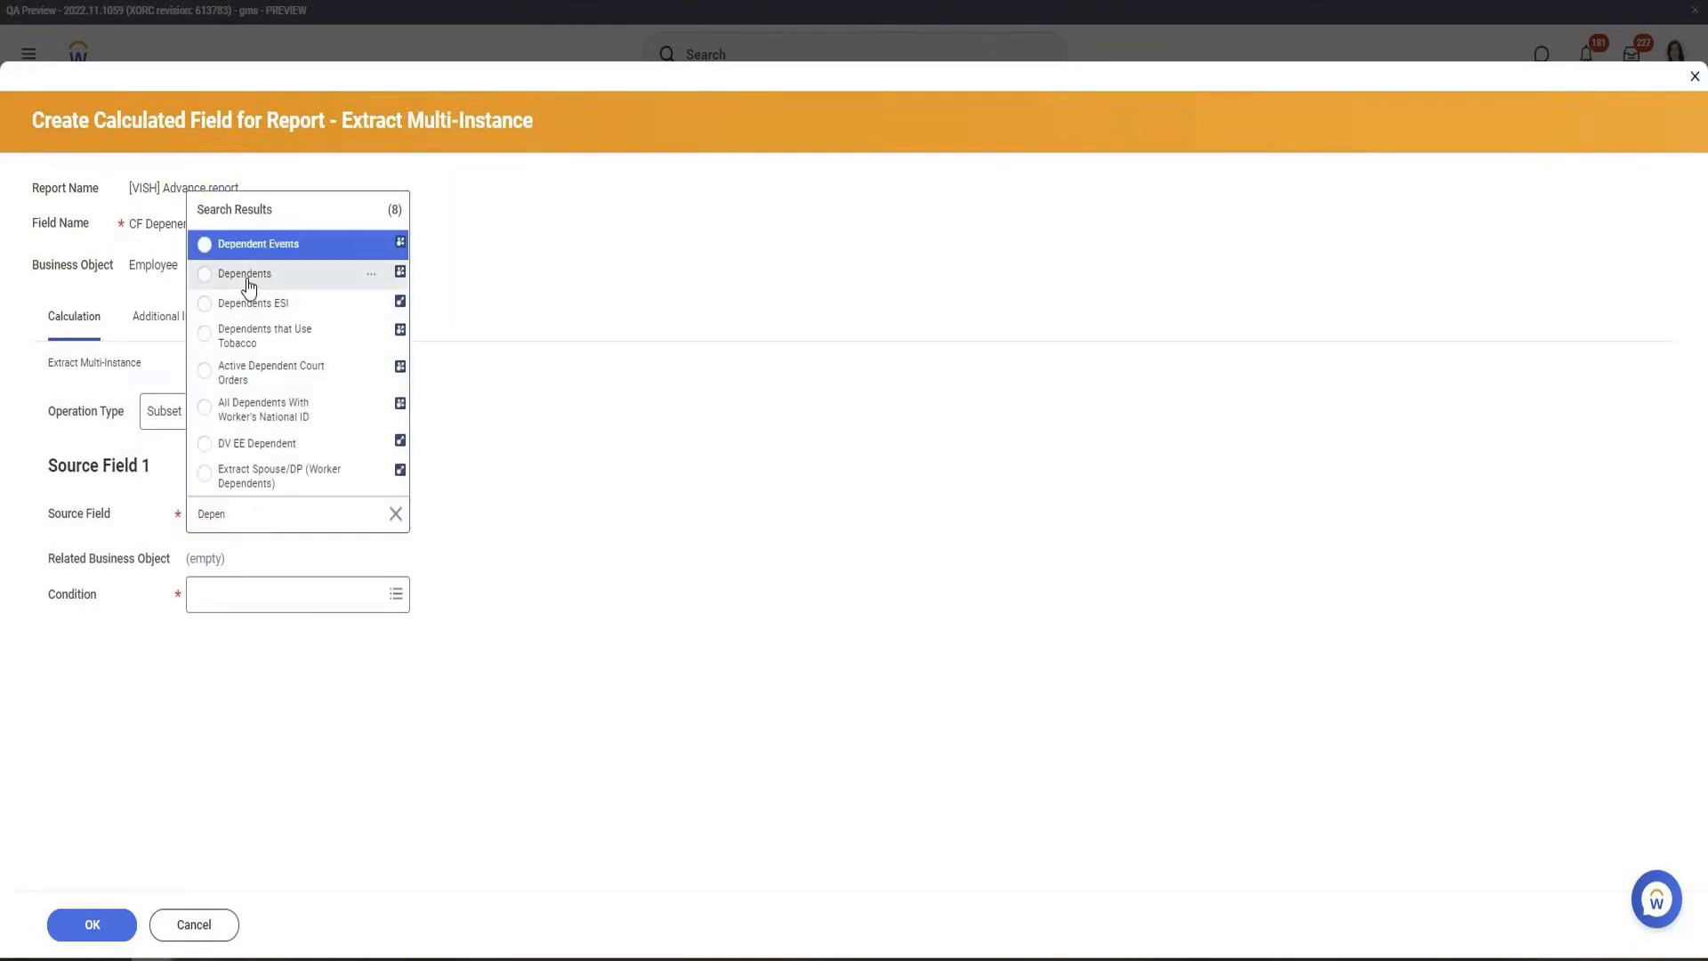
left_click(249, 276)
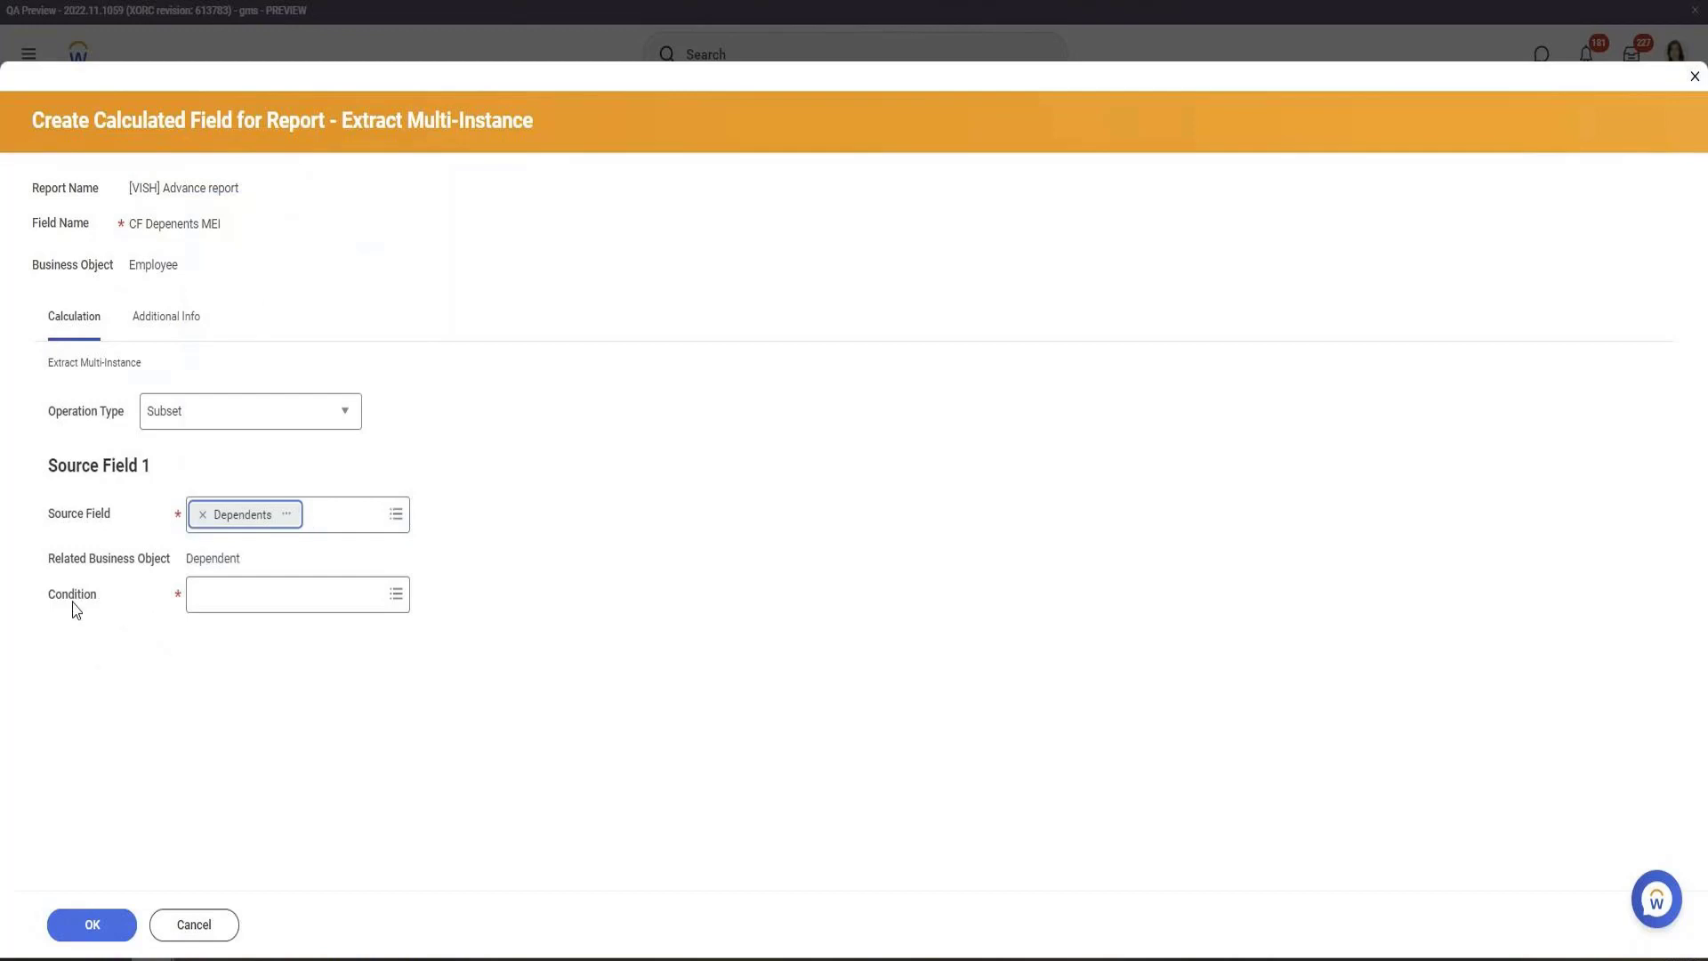
left_click(260, 605)
type("any is")
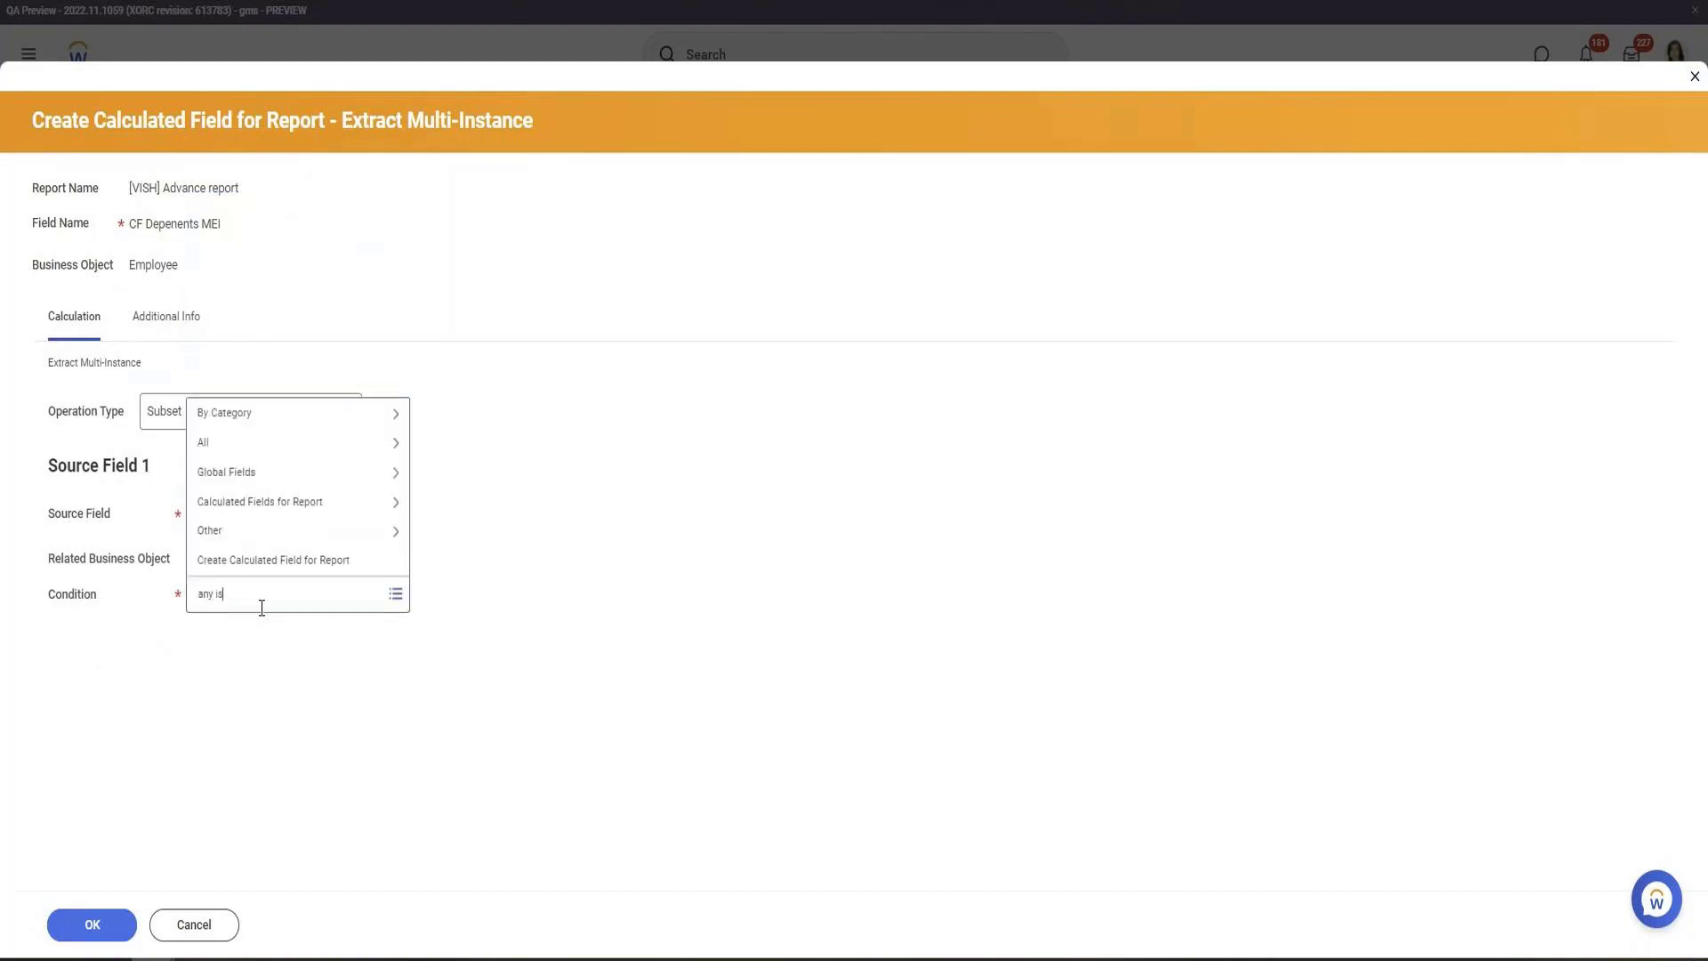
key("Return")
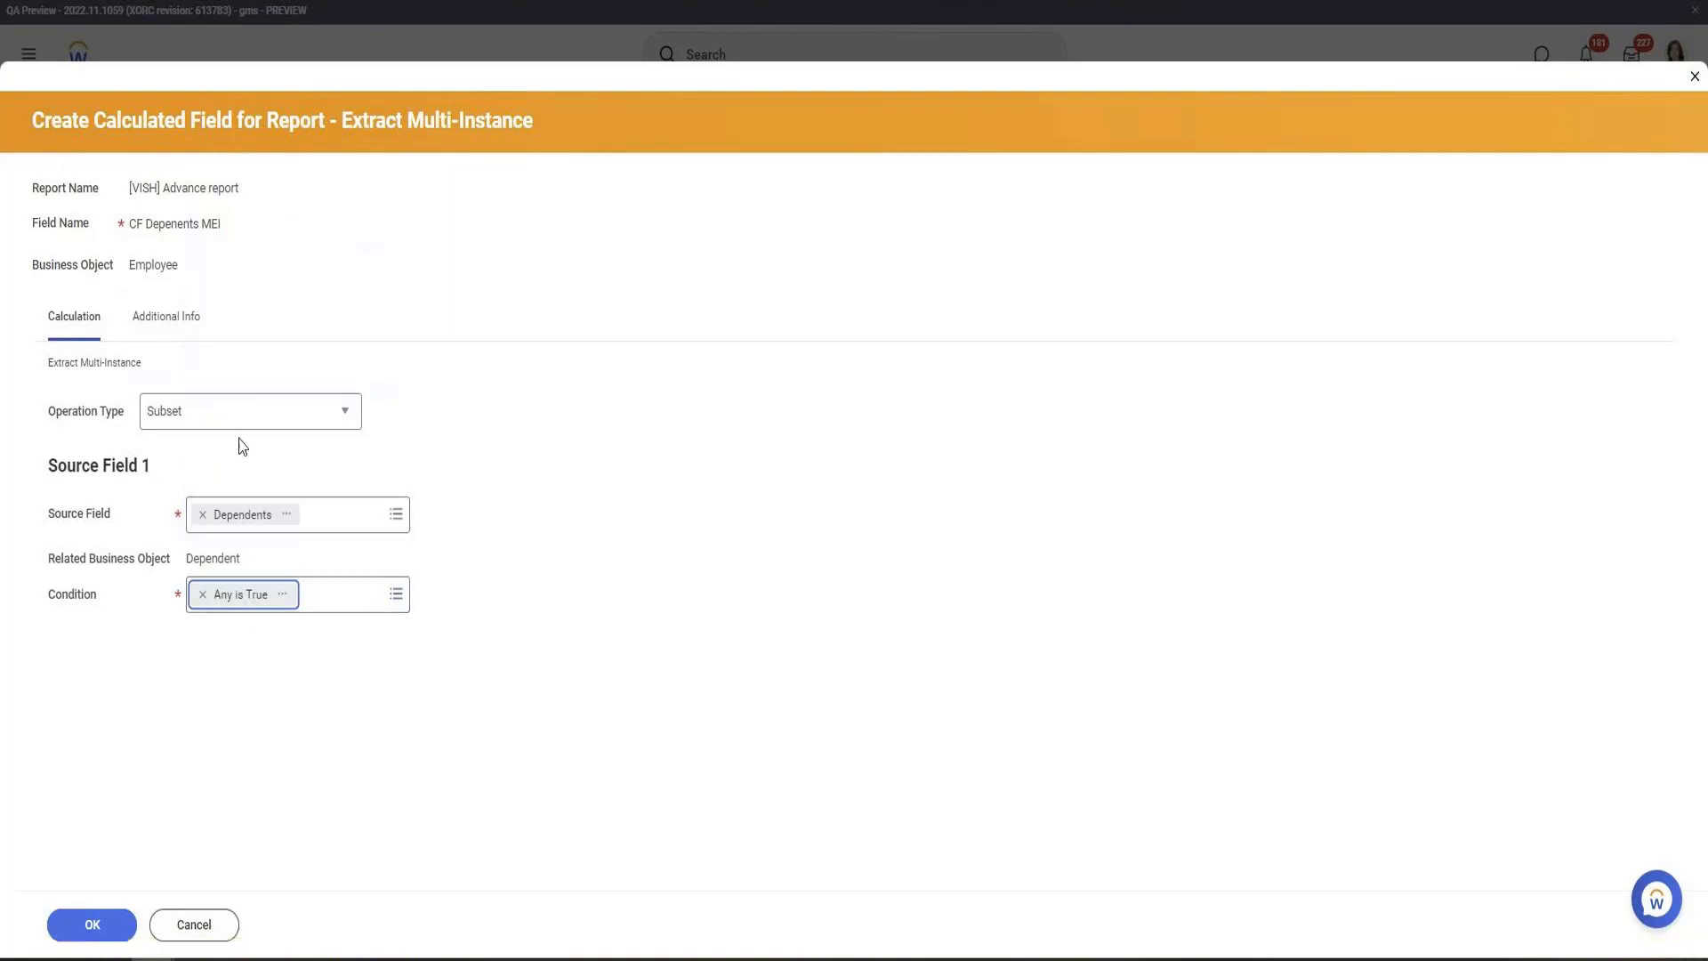
Save the CF Depenents MEI calculated field and the edited report, and run the report
triple_click(177, 219)
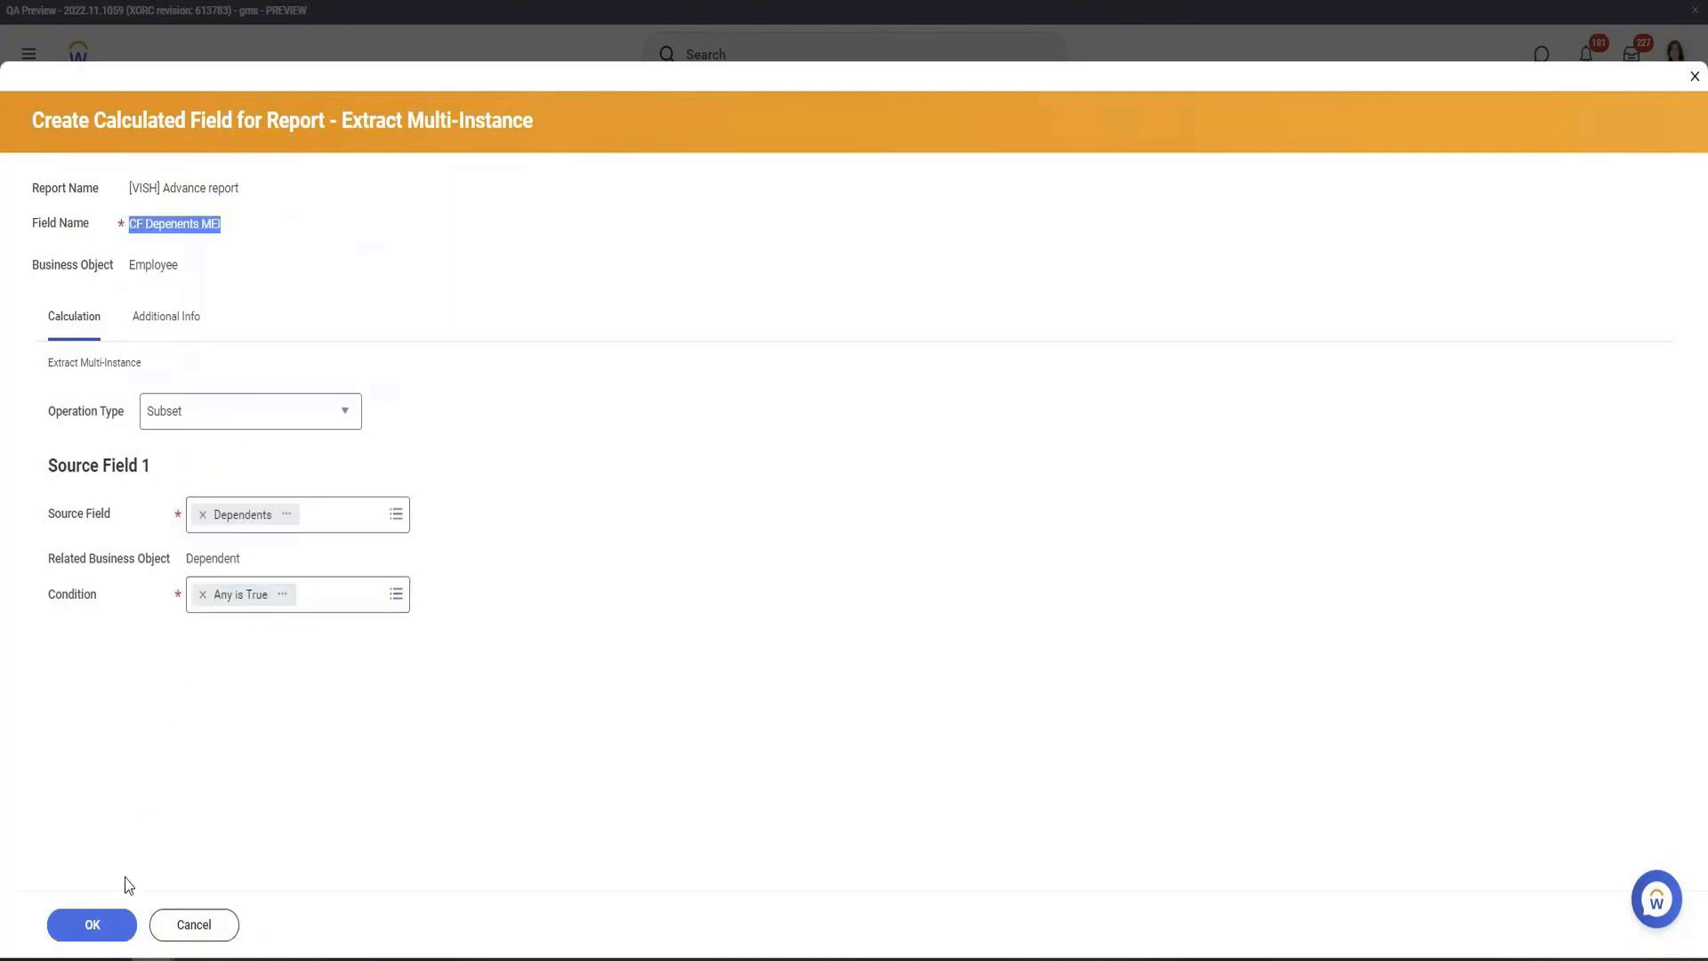
left_click(111, 929)
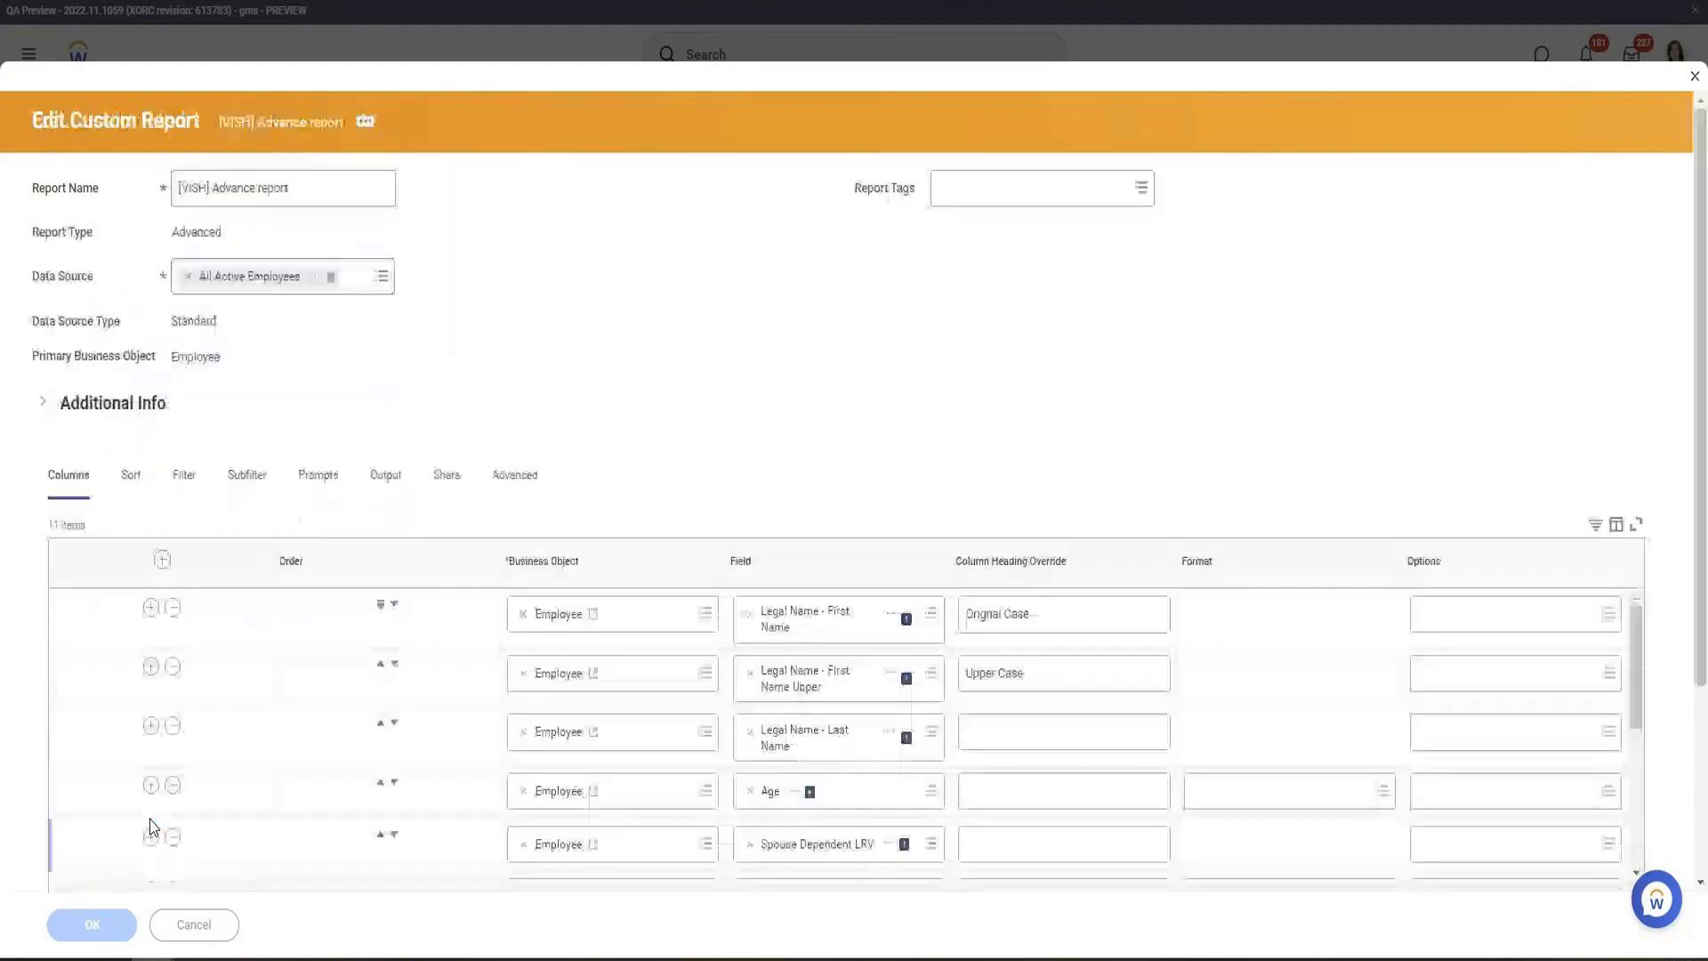
left_click(88, 934)
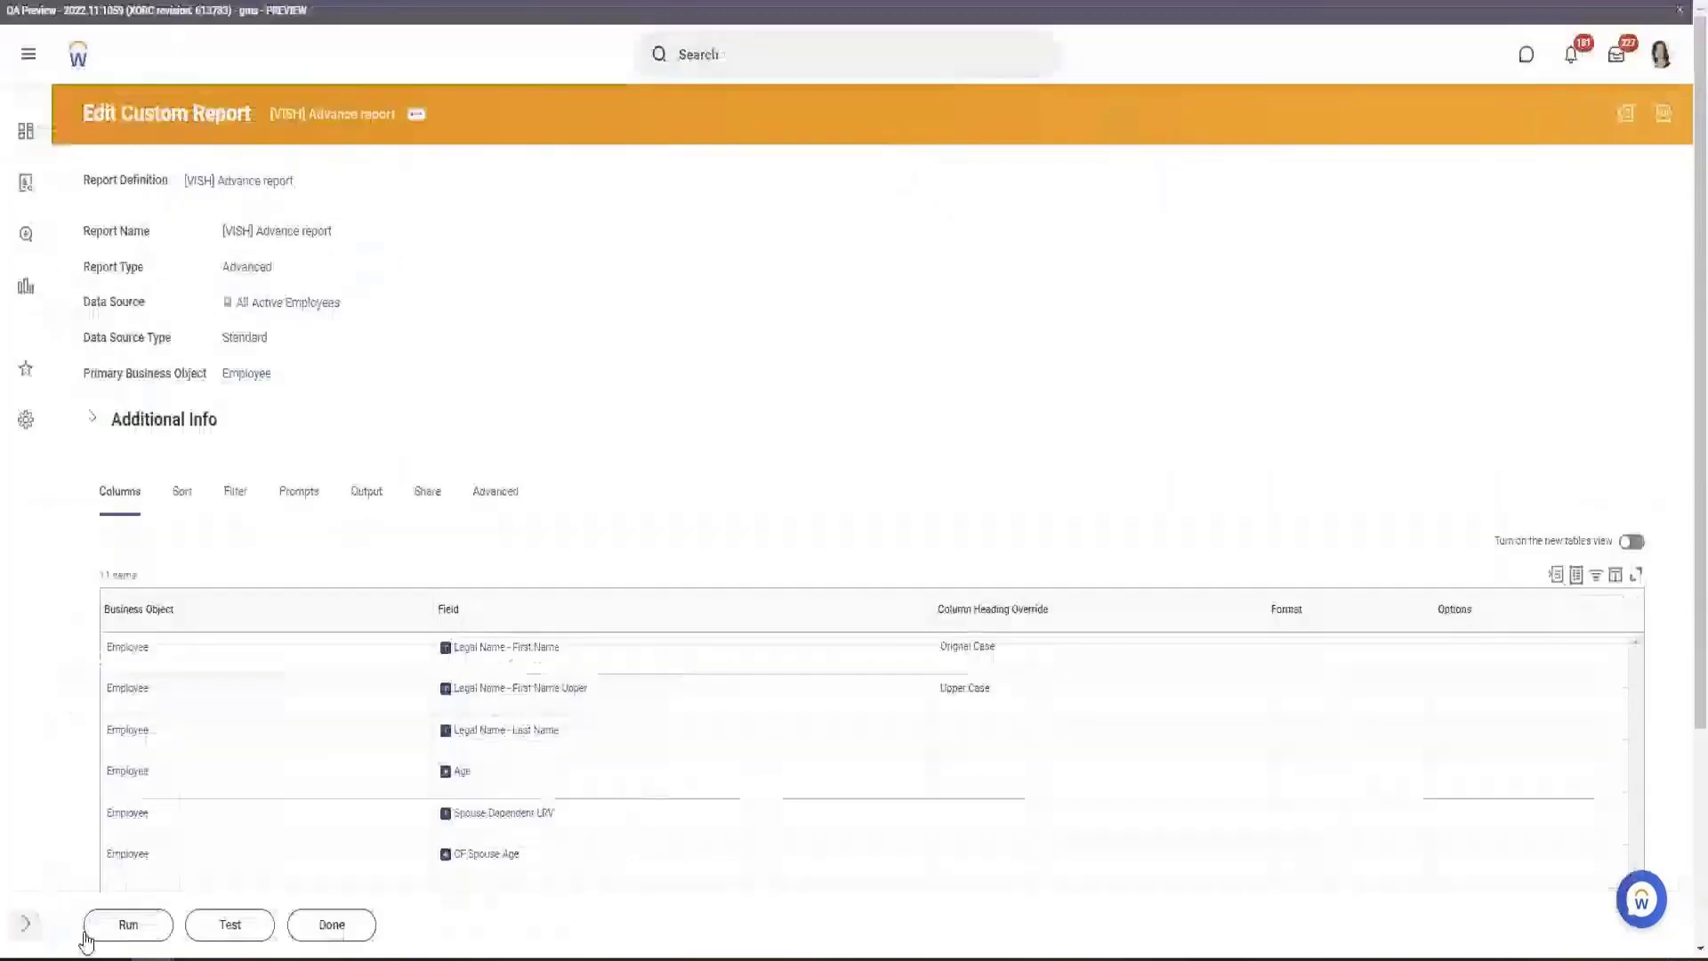
left_click(99, 929)
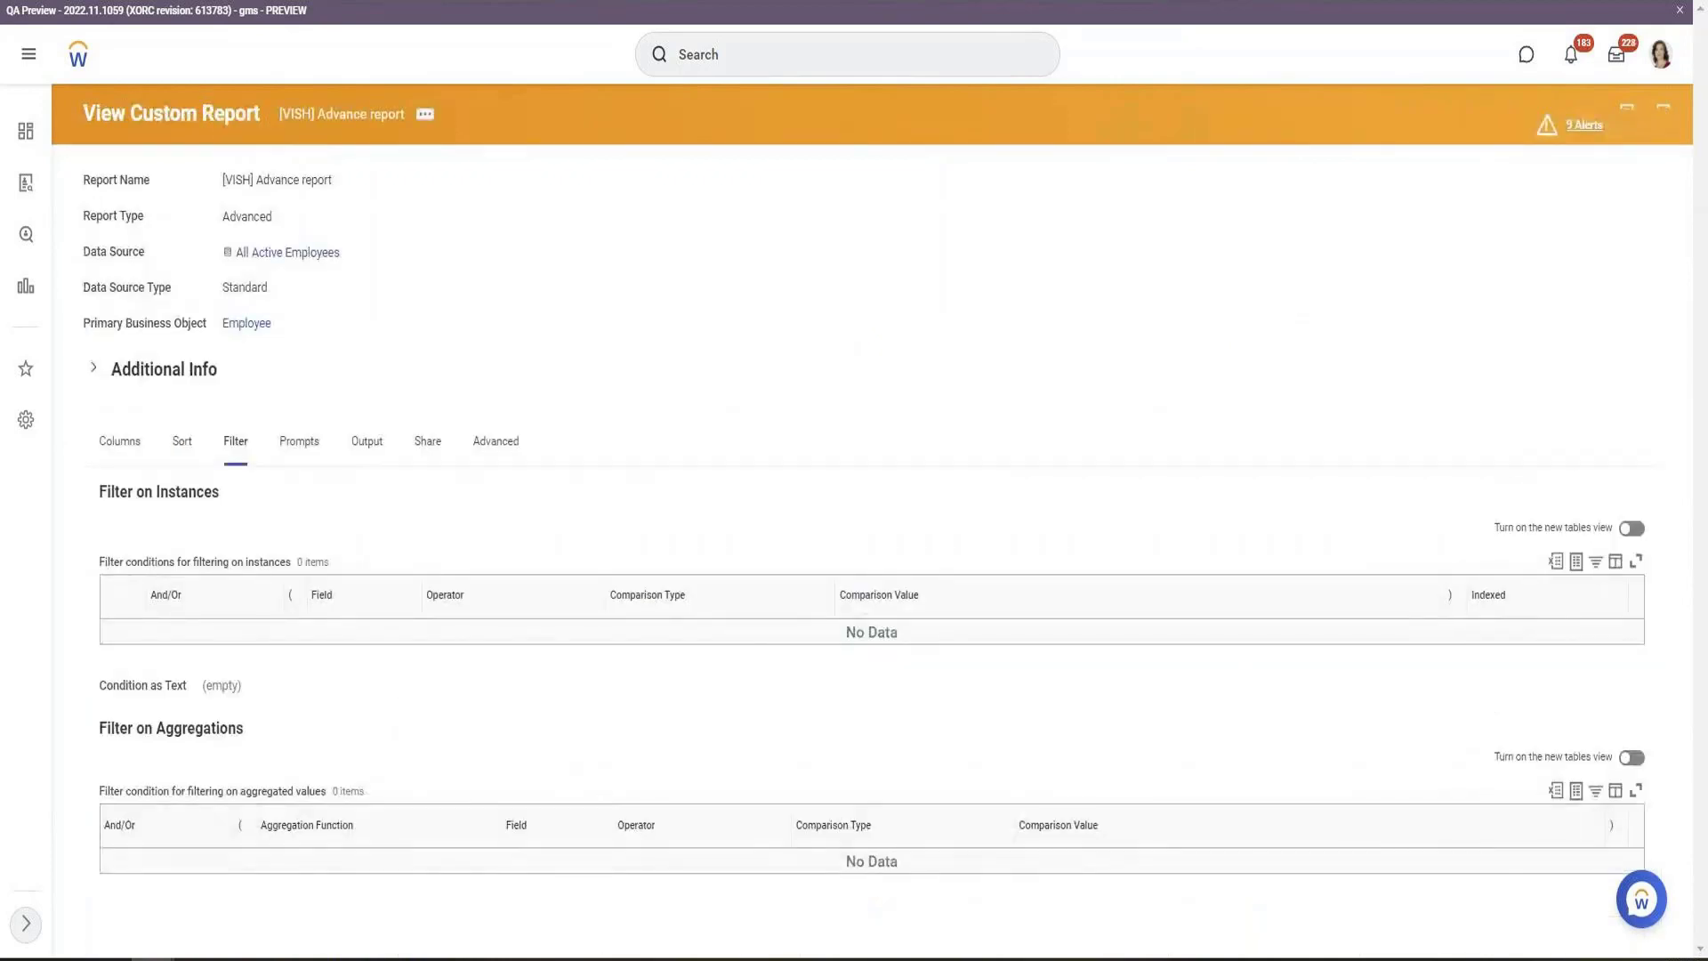
Refresh the report definition's column list and open the CF Depenents MEI definition separately
left_click(115, 445)
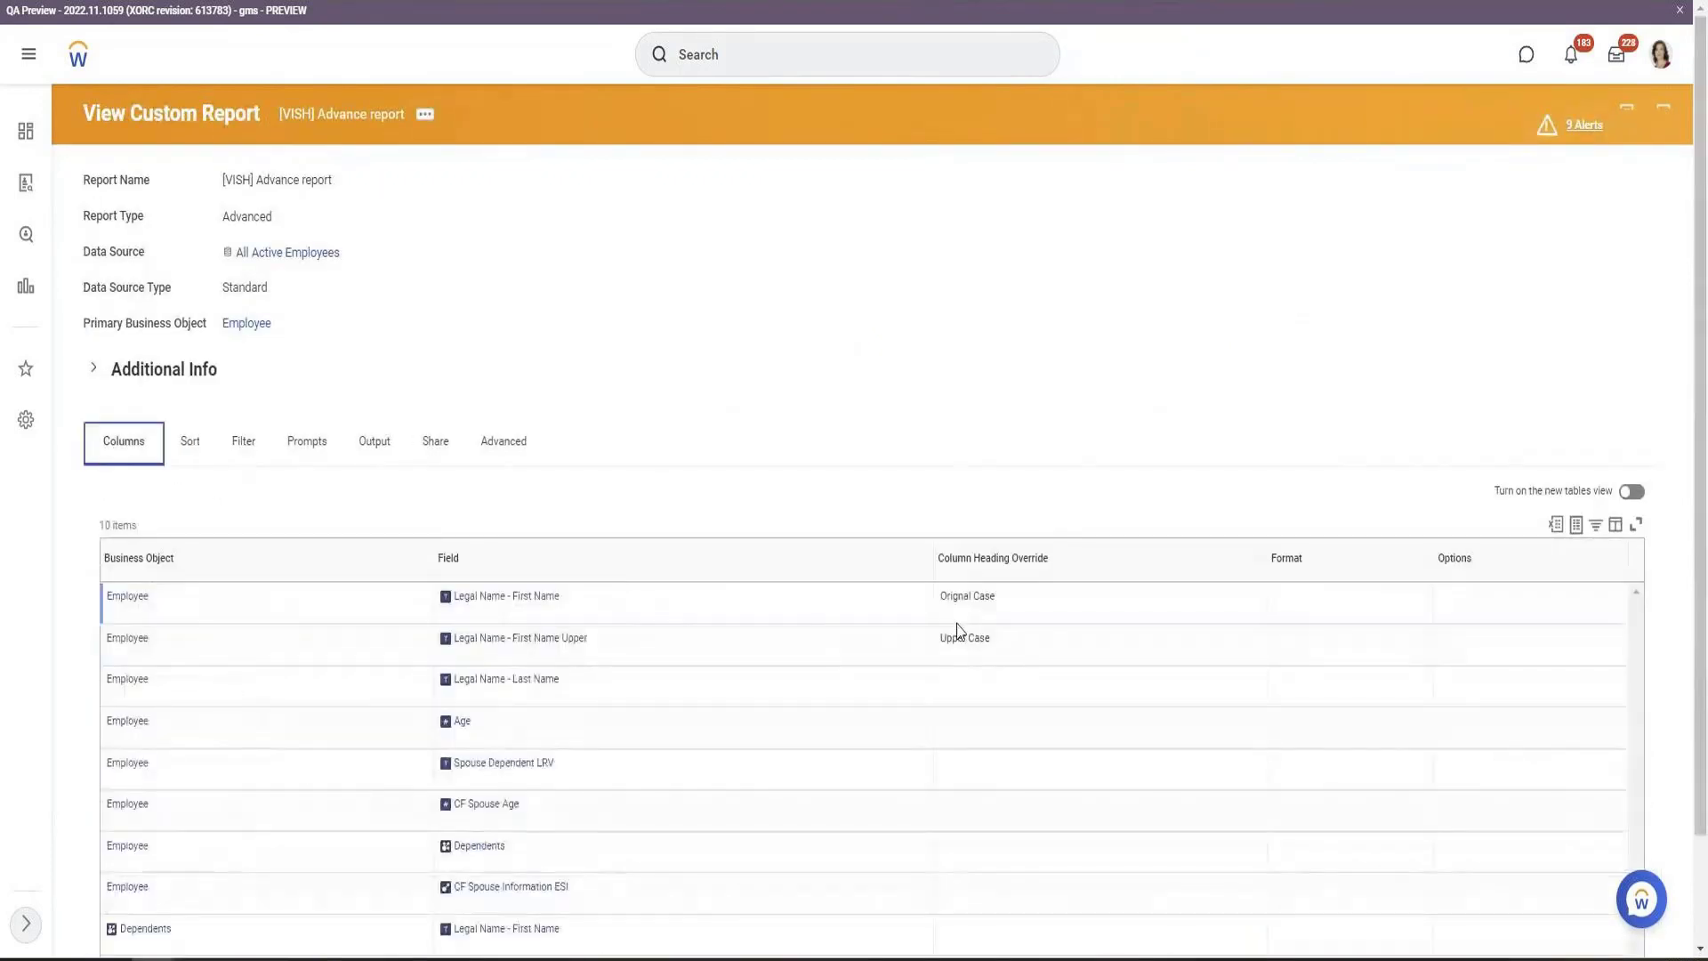
scroll(915, 639, "down", 2)
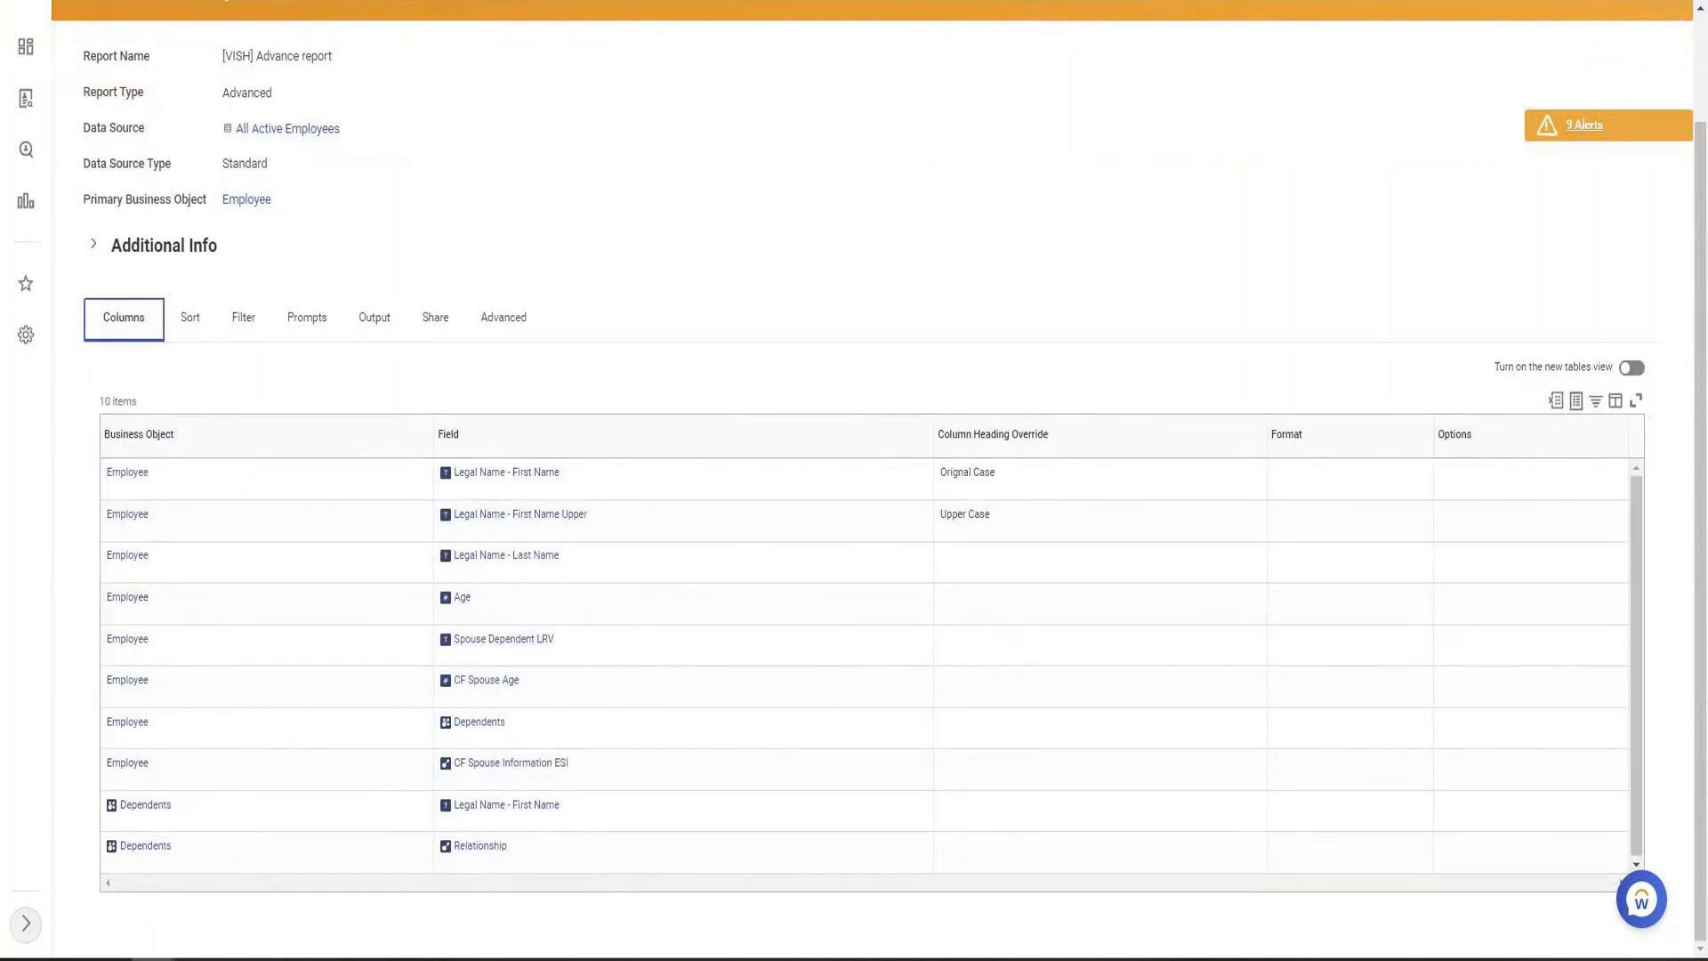
left_click(519, 640)
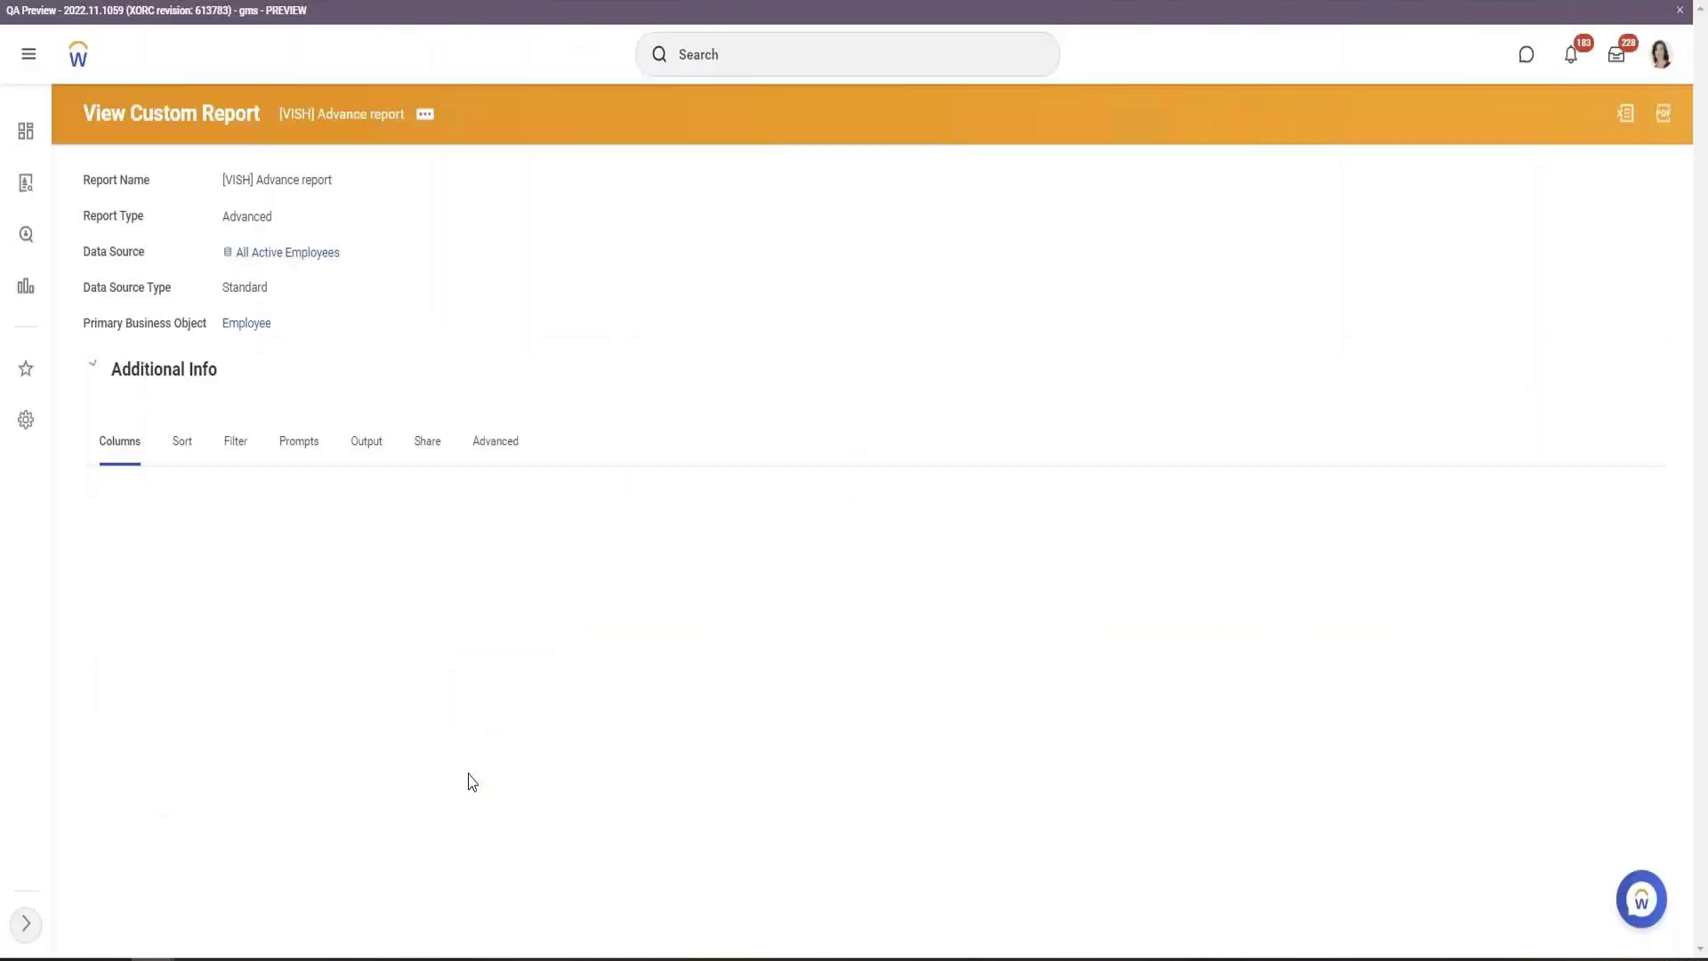
scroll(623, 640, "down", 2)
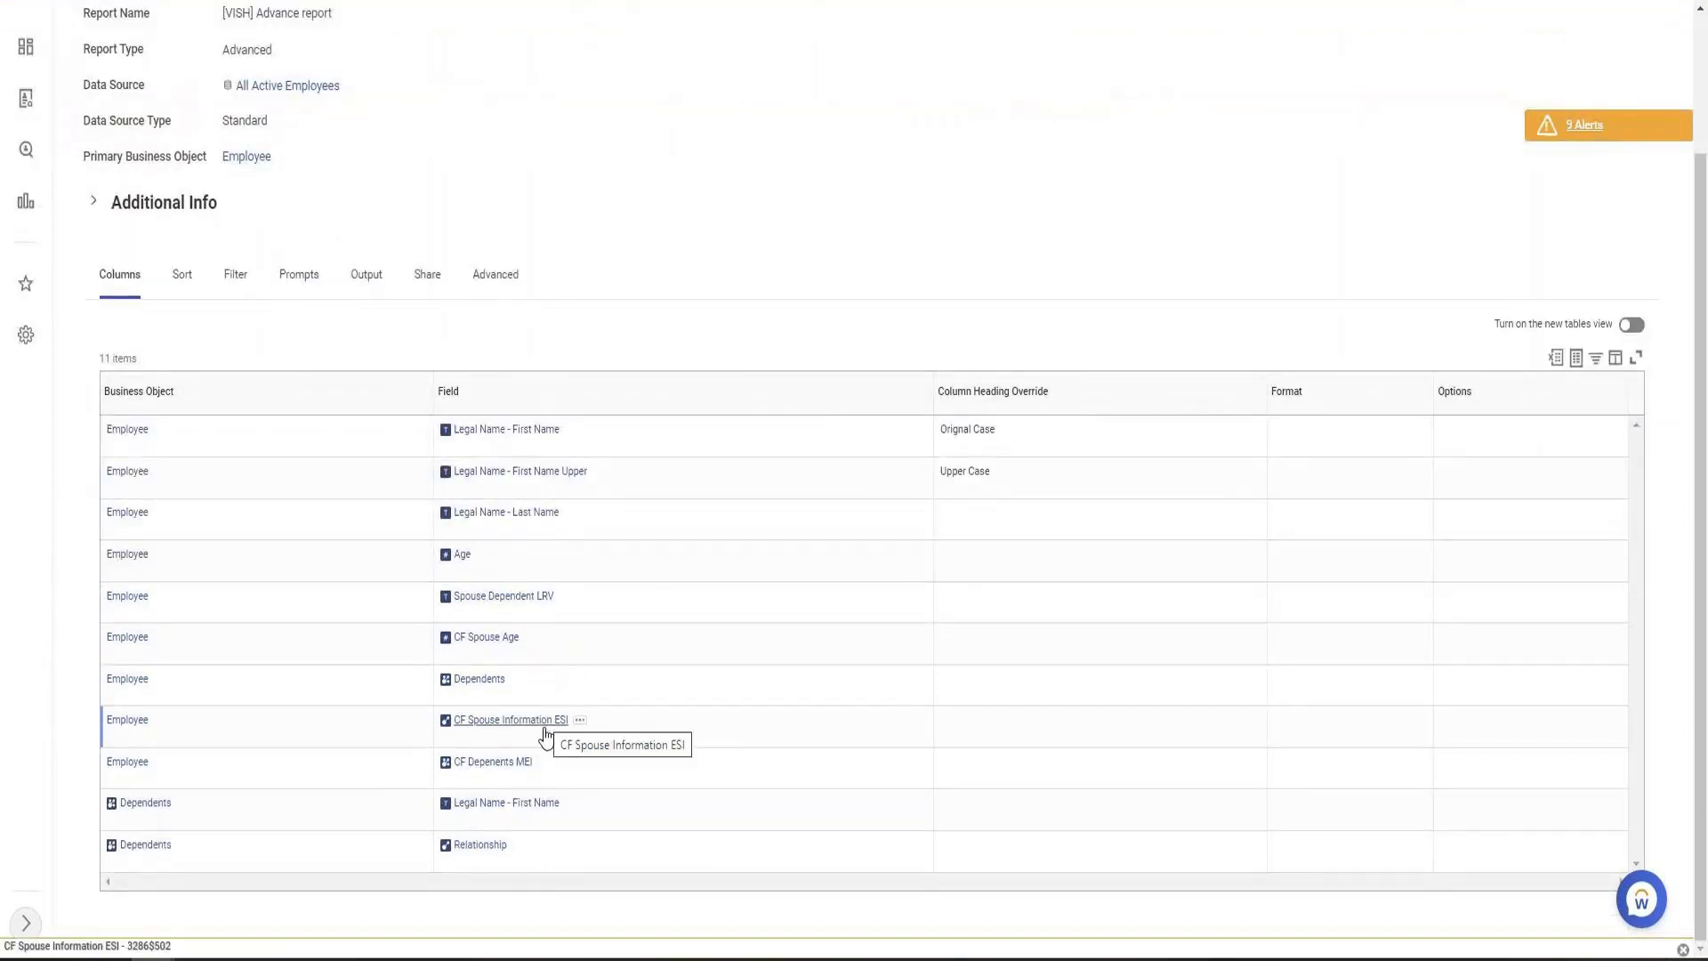
left_click(545, 762)
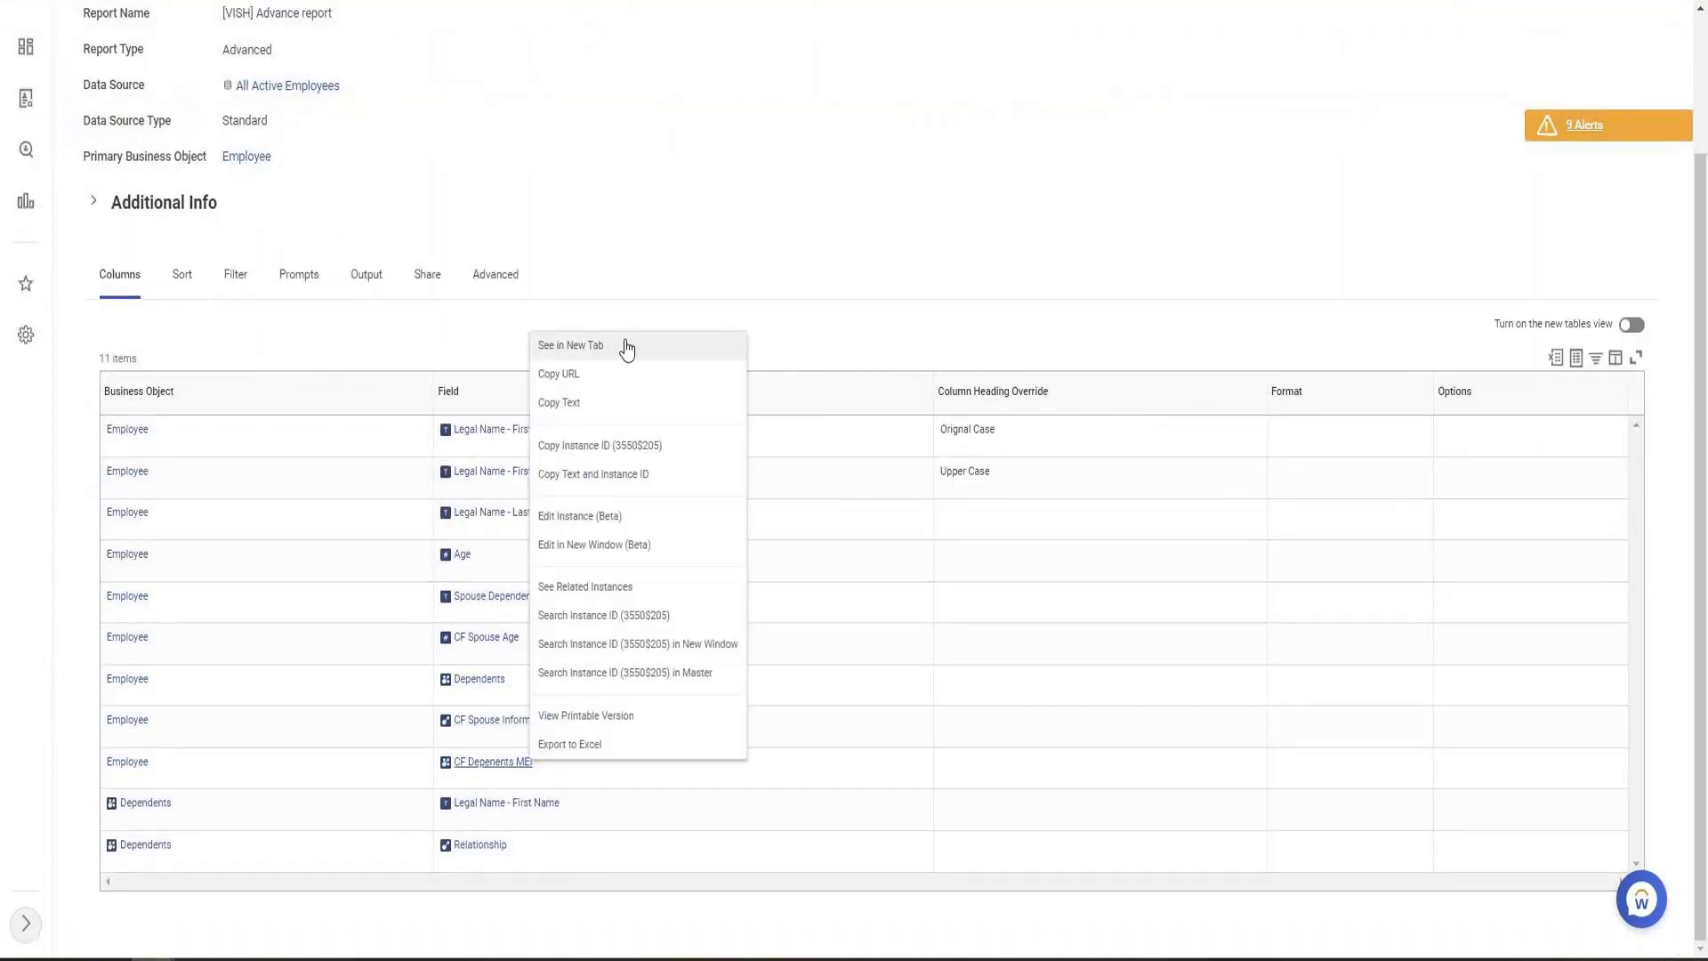
left_click(625, 347)
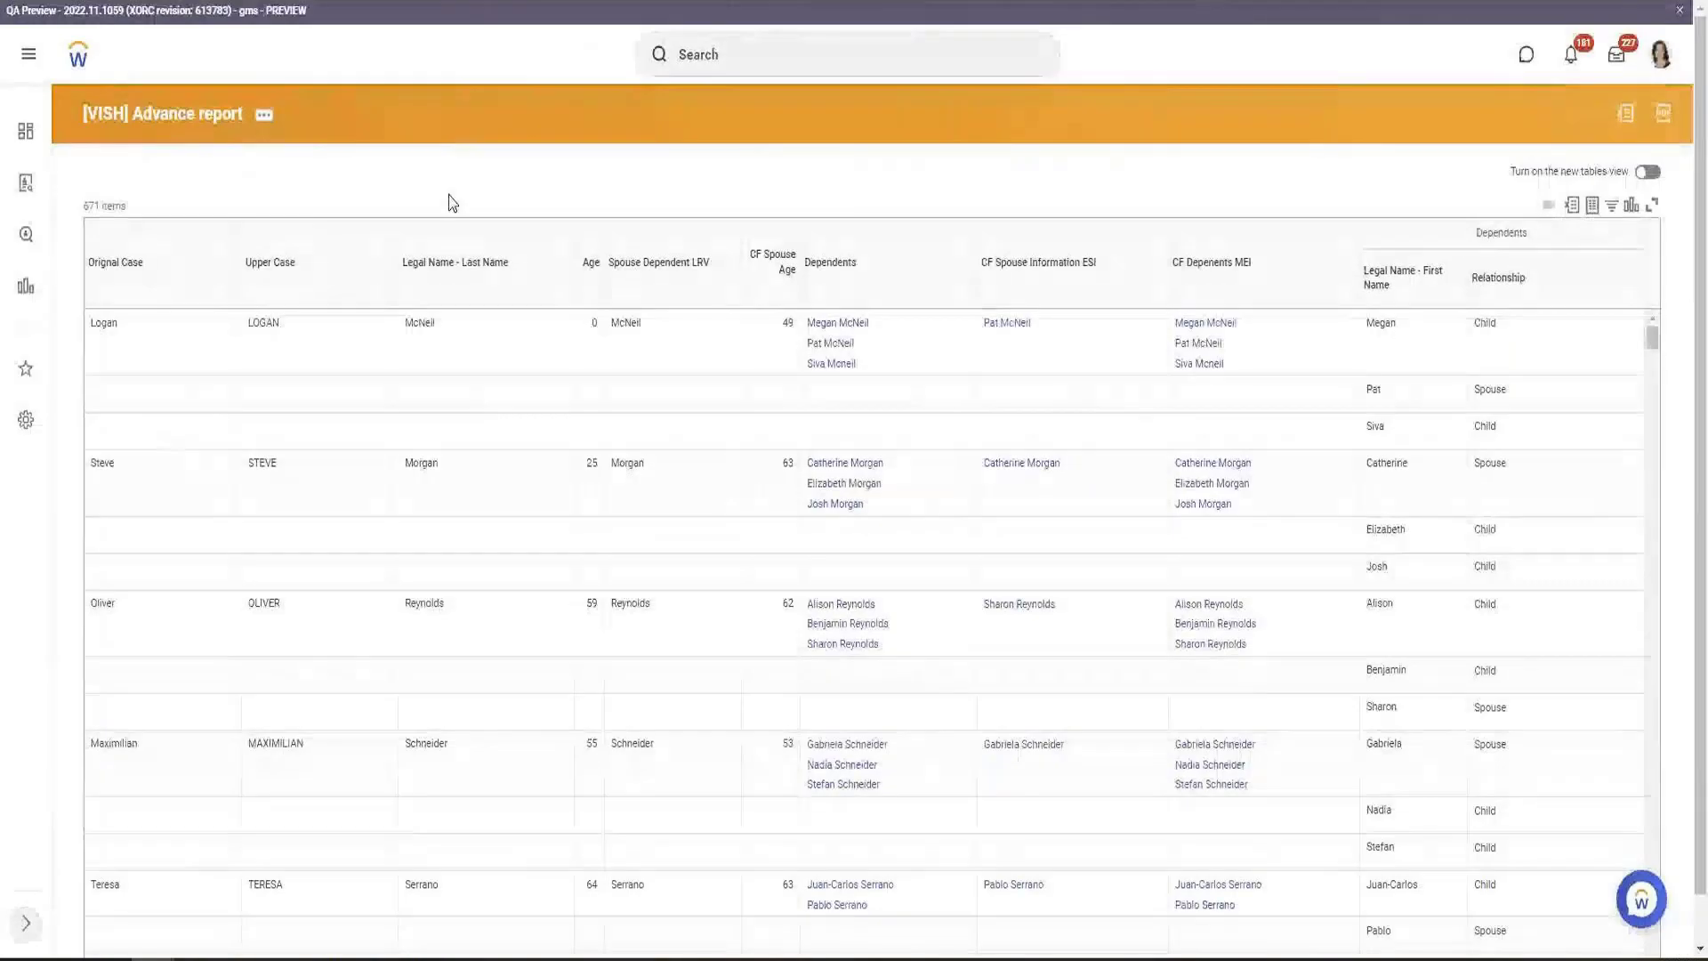
left_click(657, 1)
Edit the CF Depenents MEI calculated field, remove its Any is True condition, and start creating a calculated field for the Condition
left_click(587, 116)
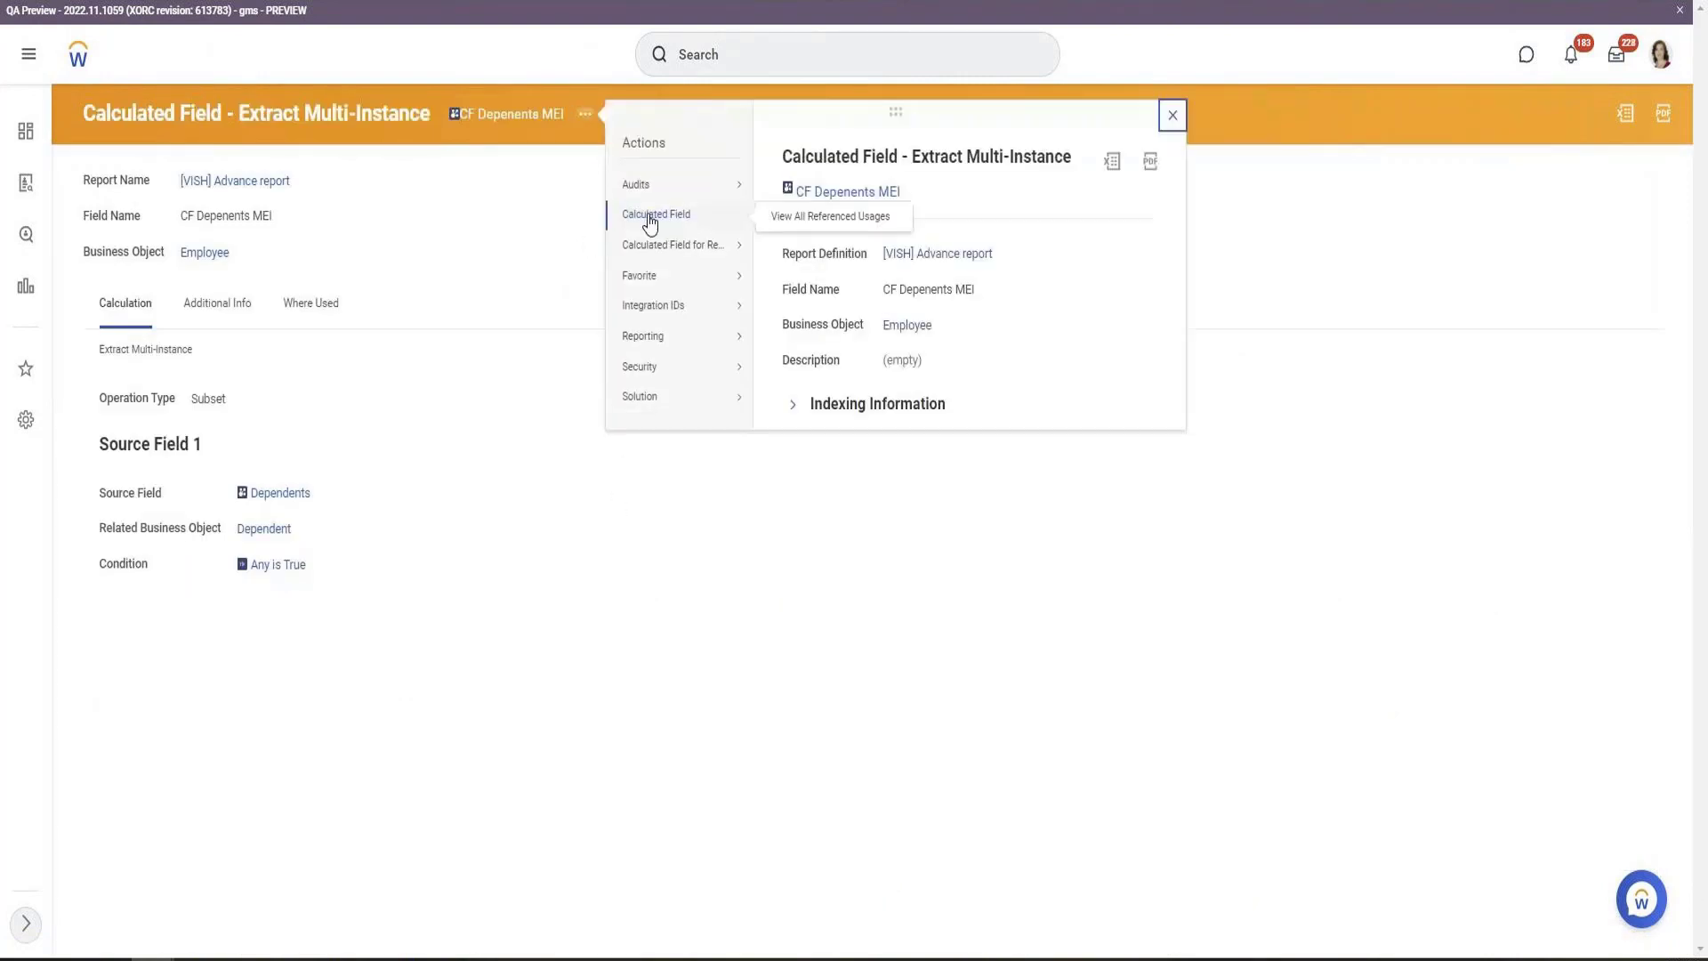
mouse_move(723, 248)
left_click(775, 255)
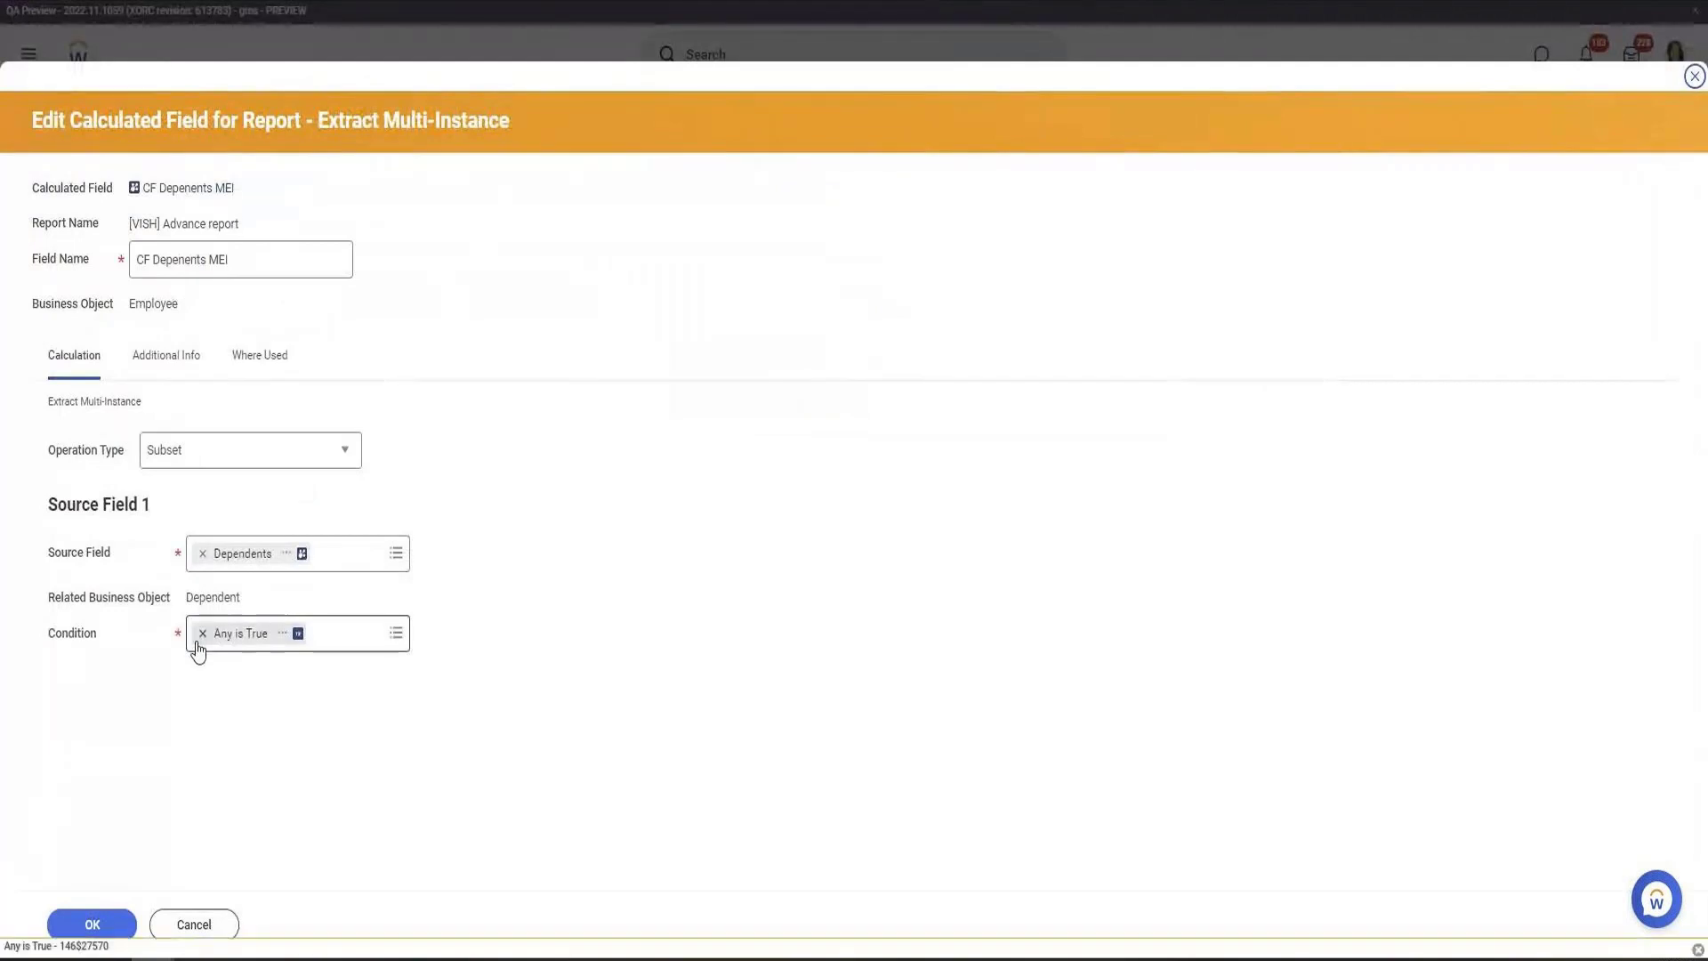
left_click(203, 633)
left_click(272, 633)
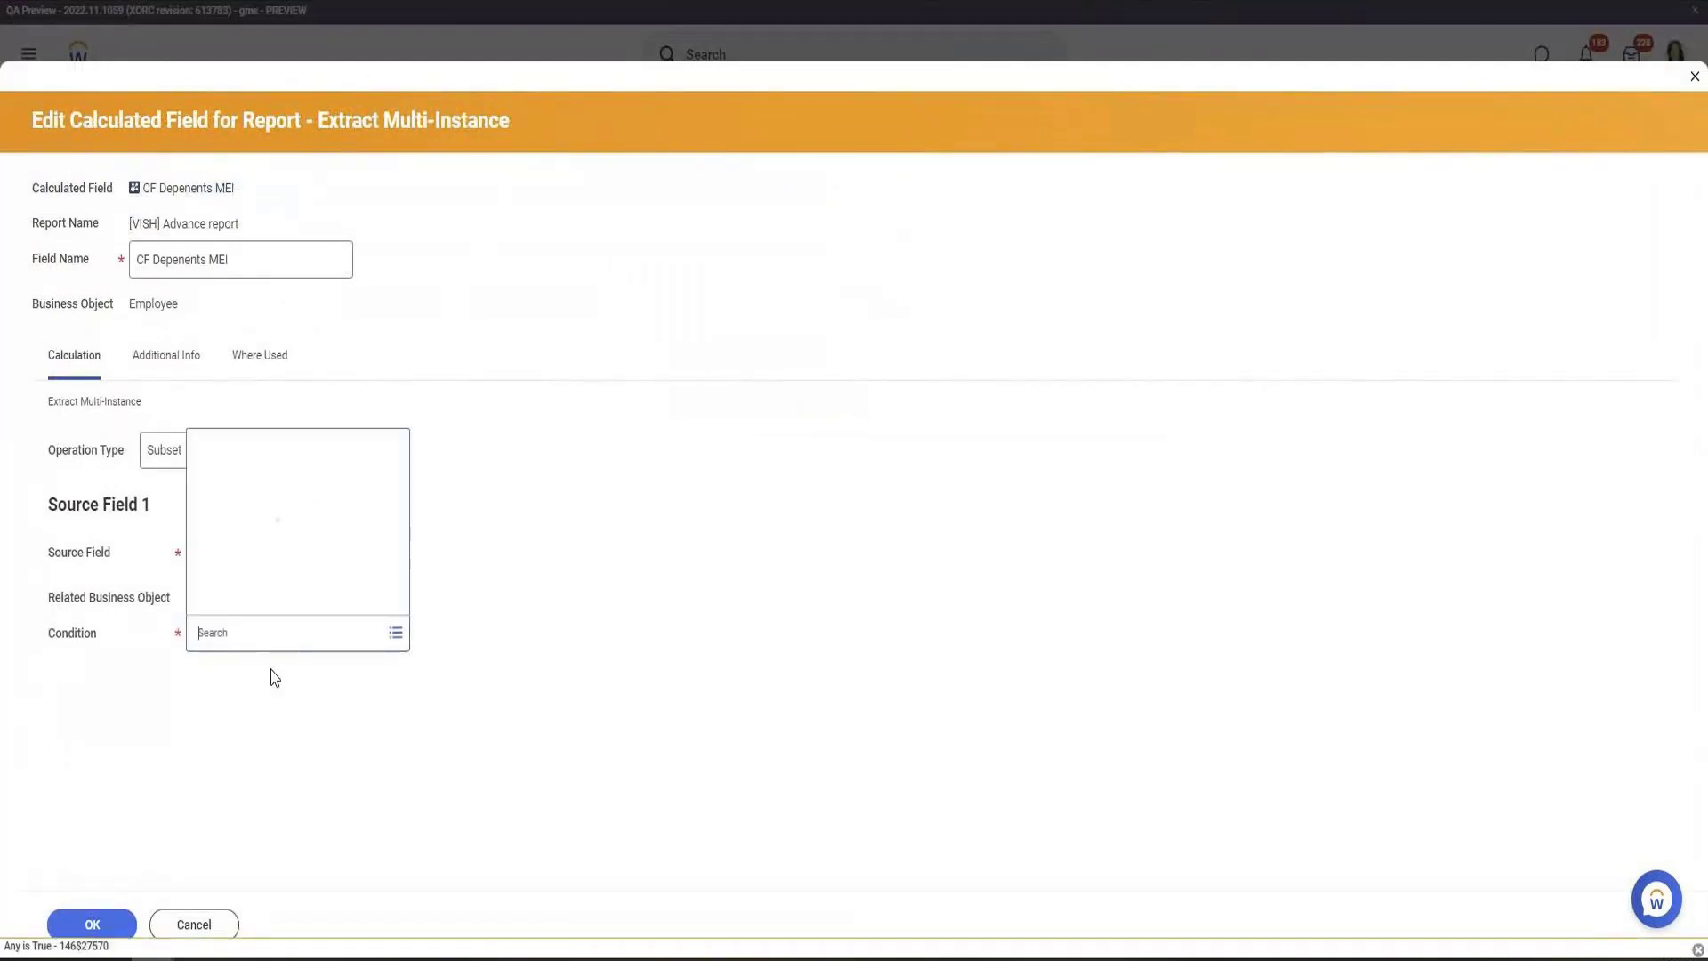
left_click(292, 601)
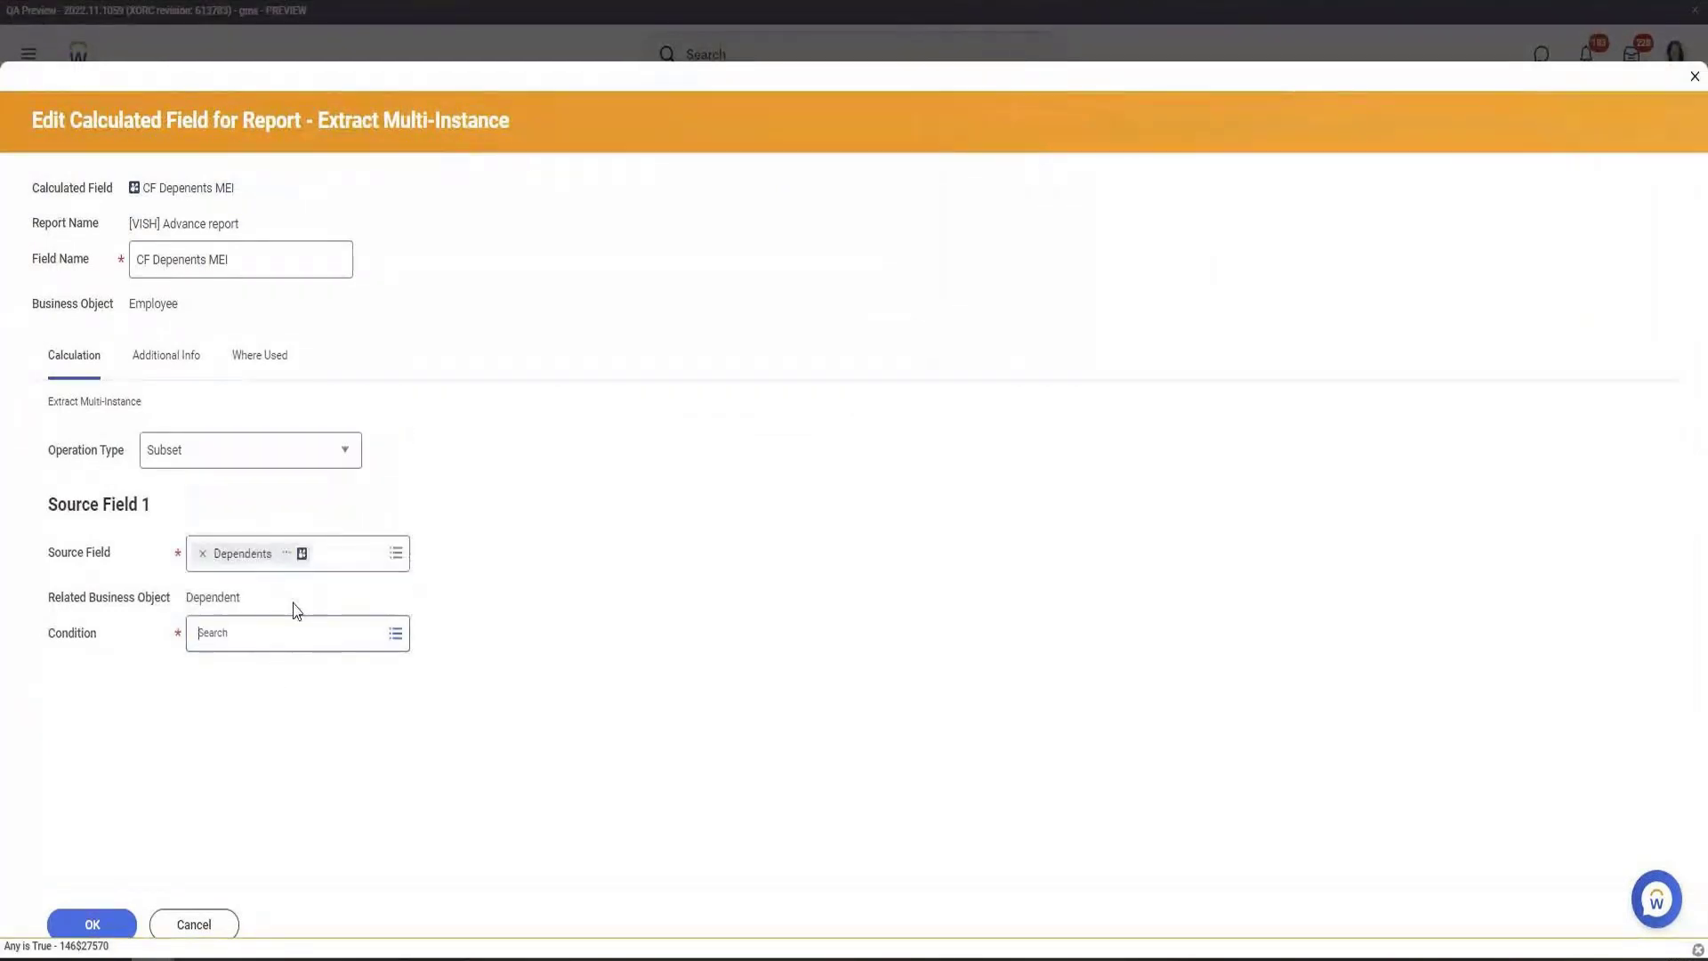
Name the new Dependent calculated field CF Relationship is spouse and give it the True/False Condition function
left_click(274, 228)
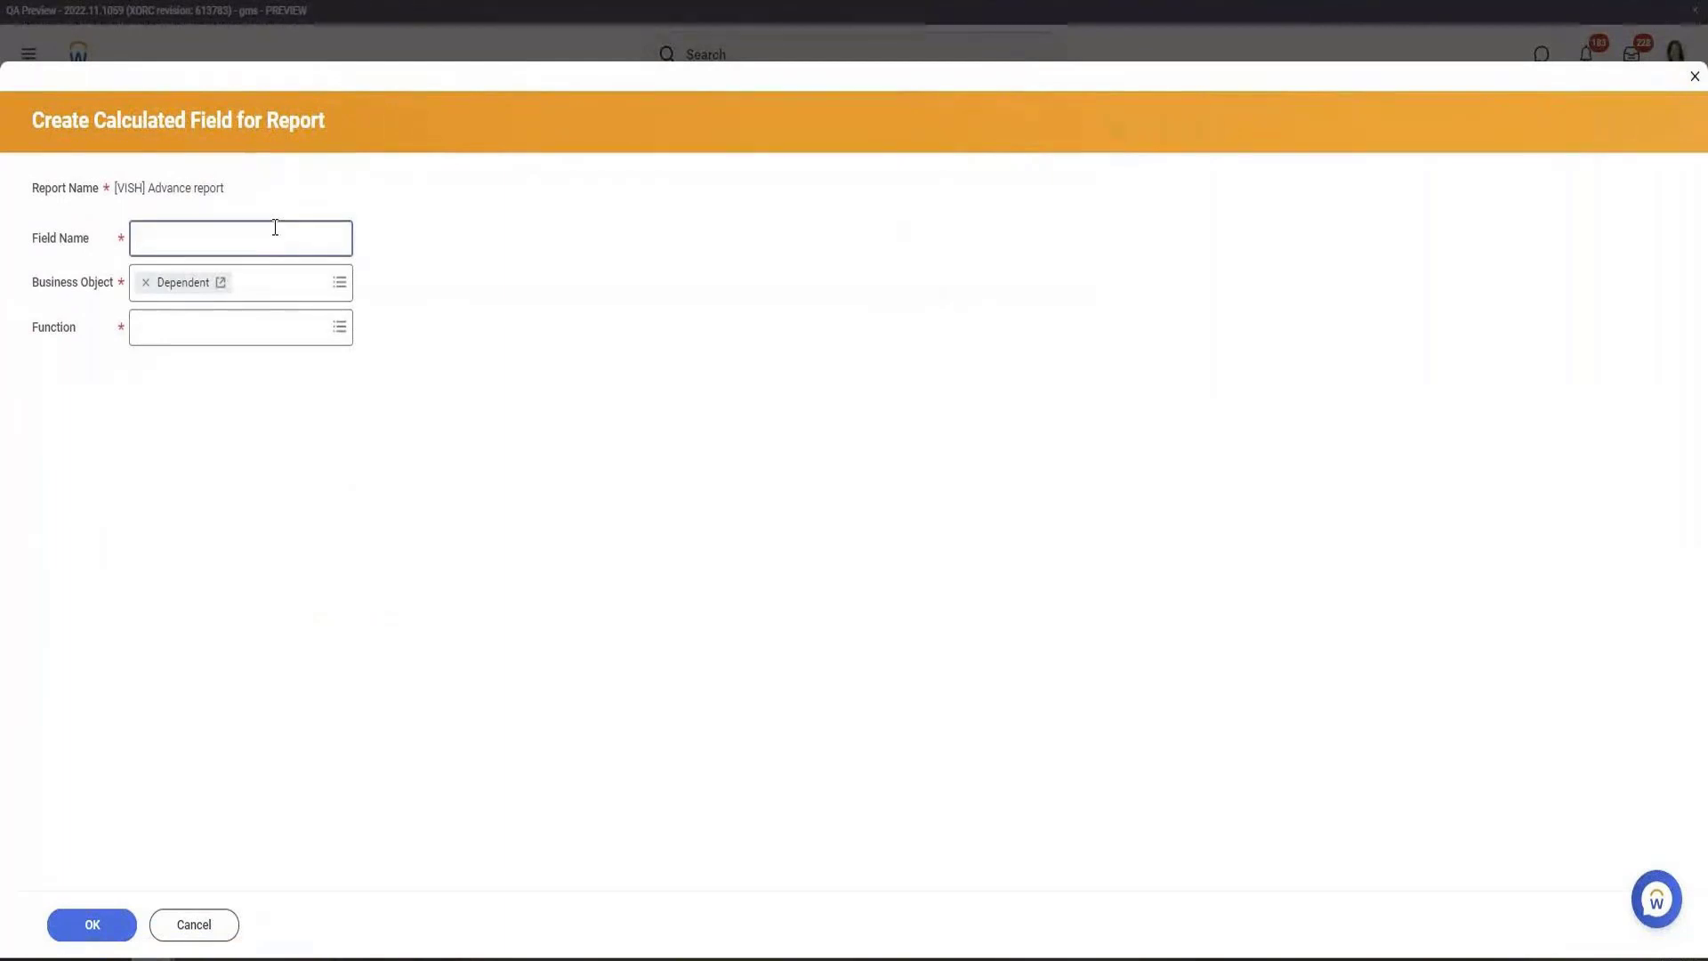
type("CF Emp")
type("o")
key("BackSpace")
key("BackSpace")
key("BackSpace")
key("BackSpace")
key("BackSpace")
type("Relationship is spouse")
left_click(259, 319)
type("tru")
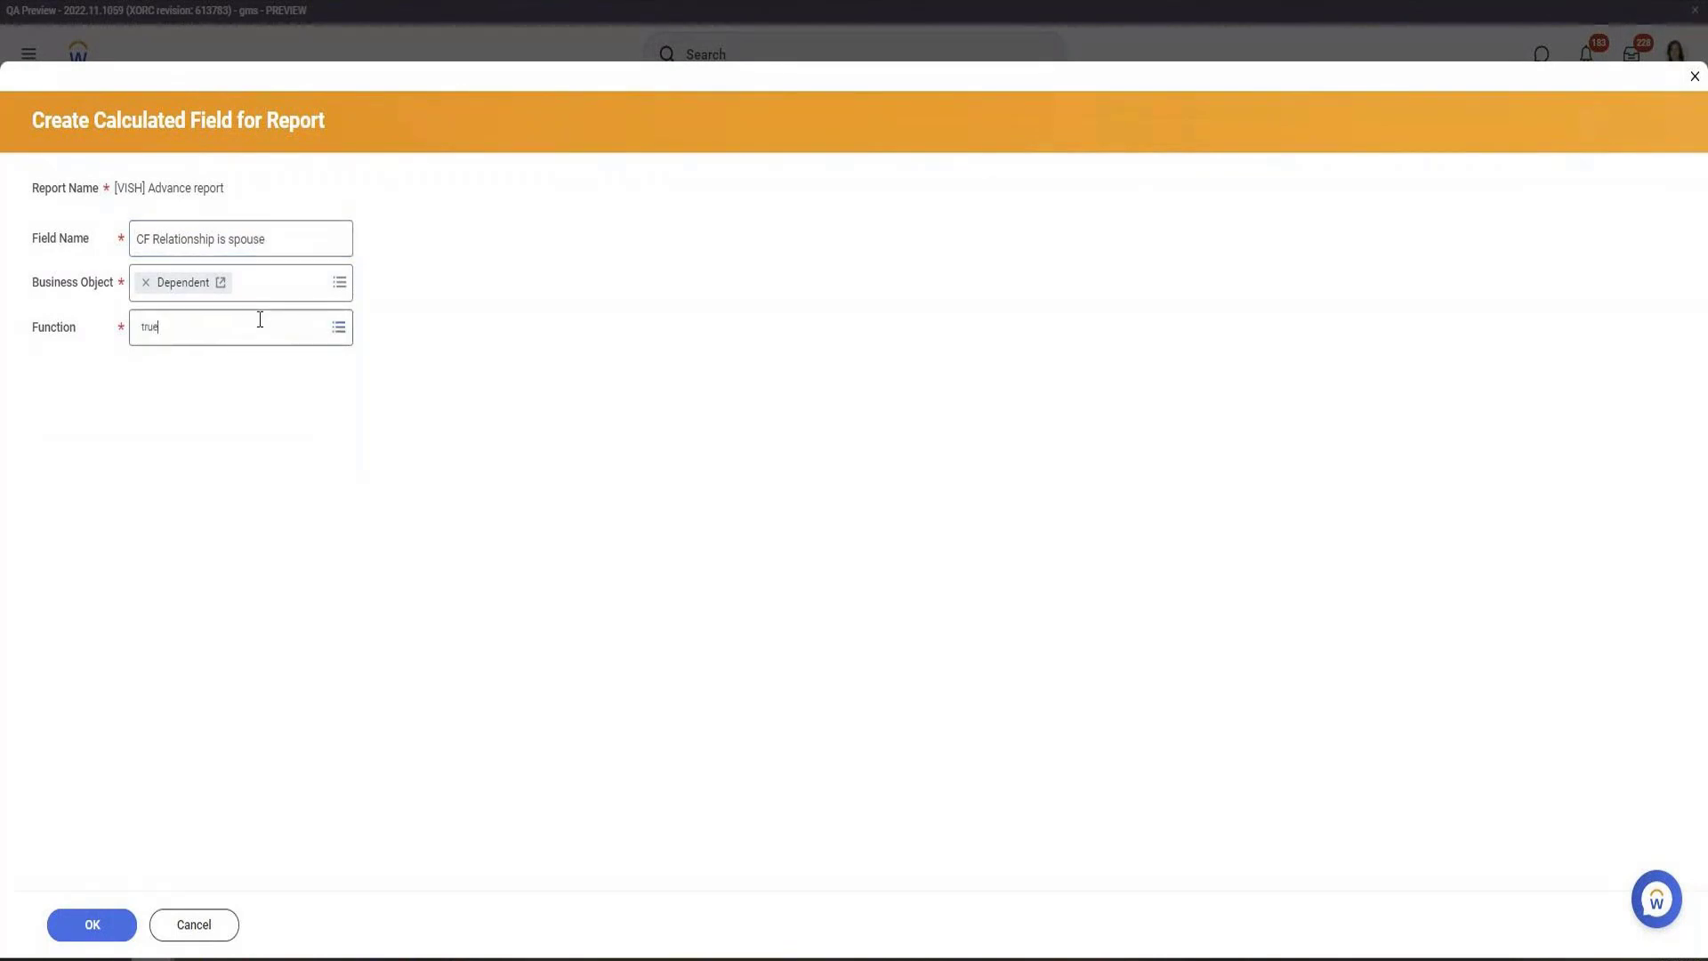
type("e")
key("Return")
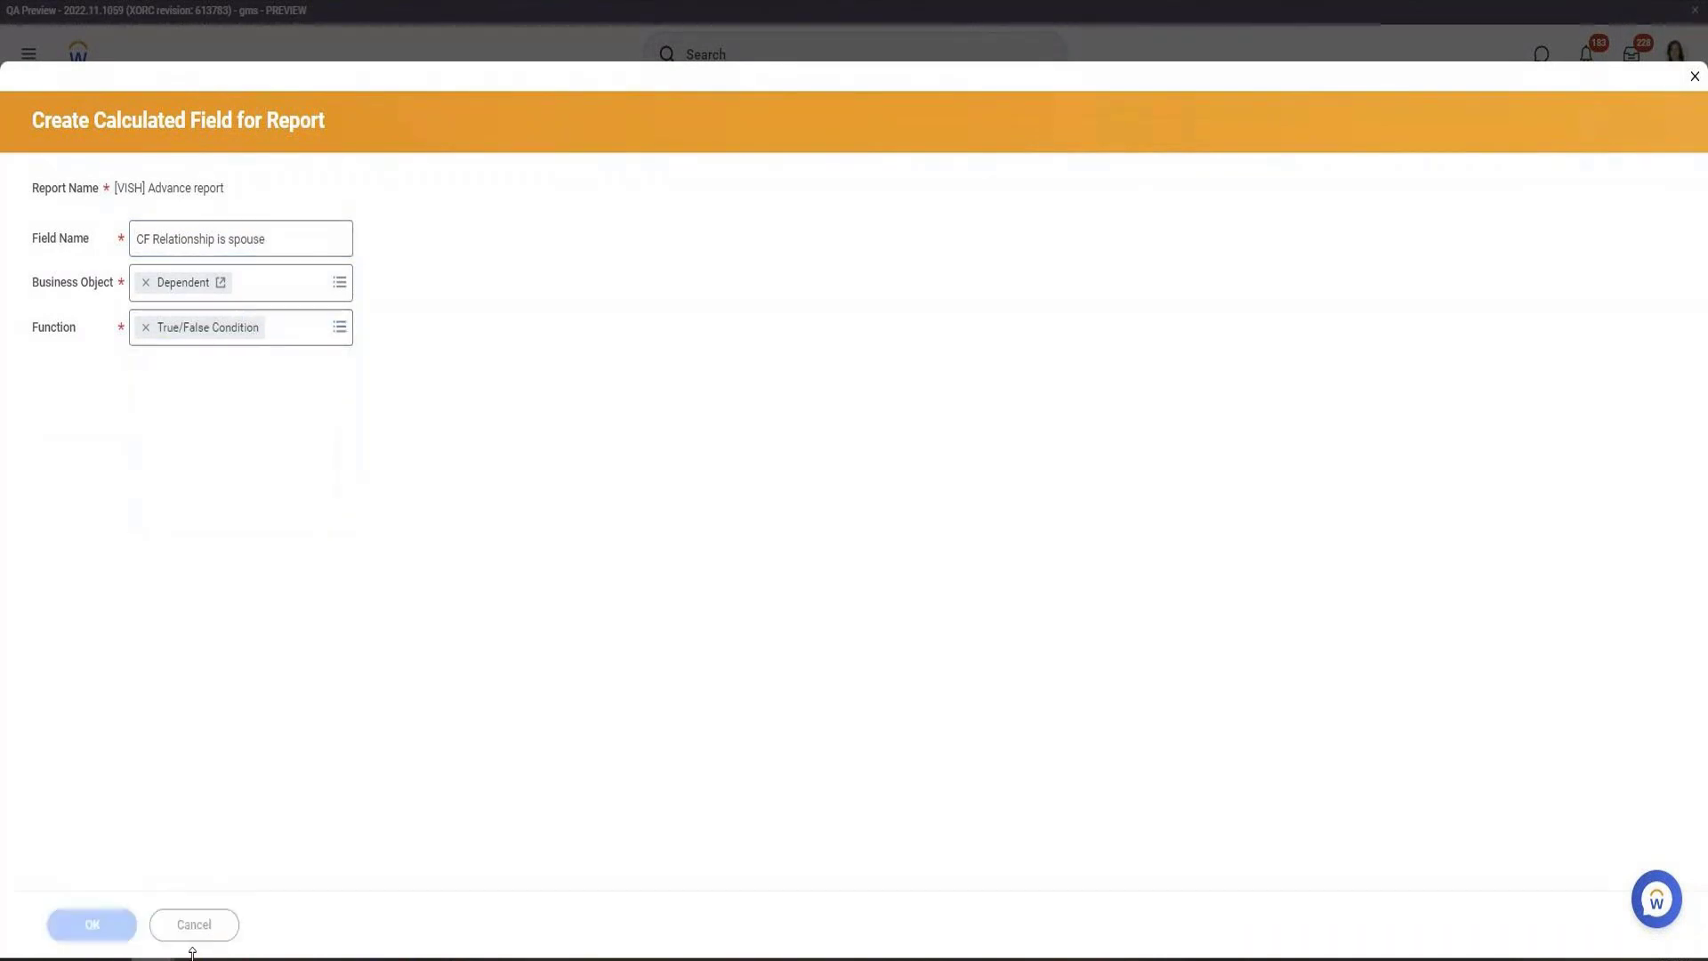
Set the condition row's Field to Relationship and its Operator to in the selection list
left_click(675, 487)
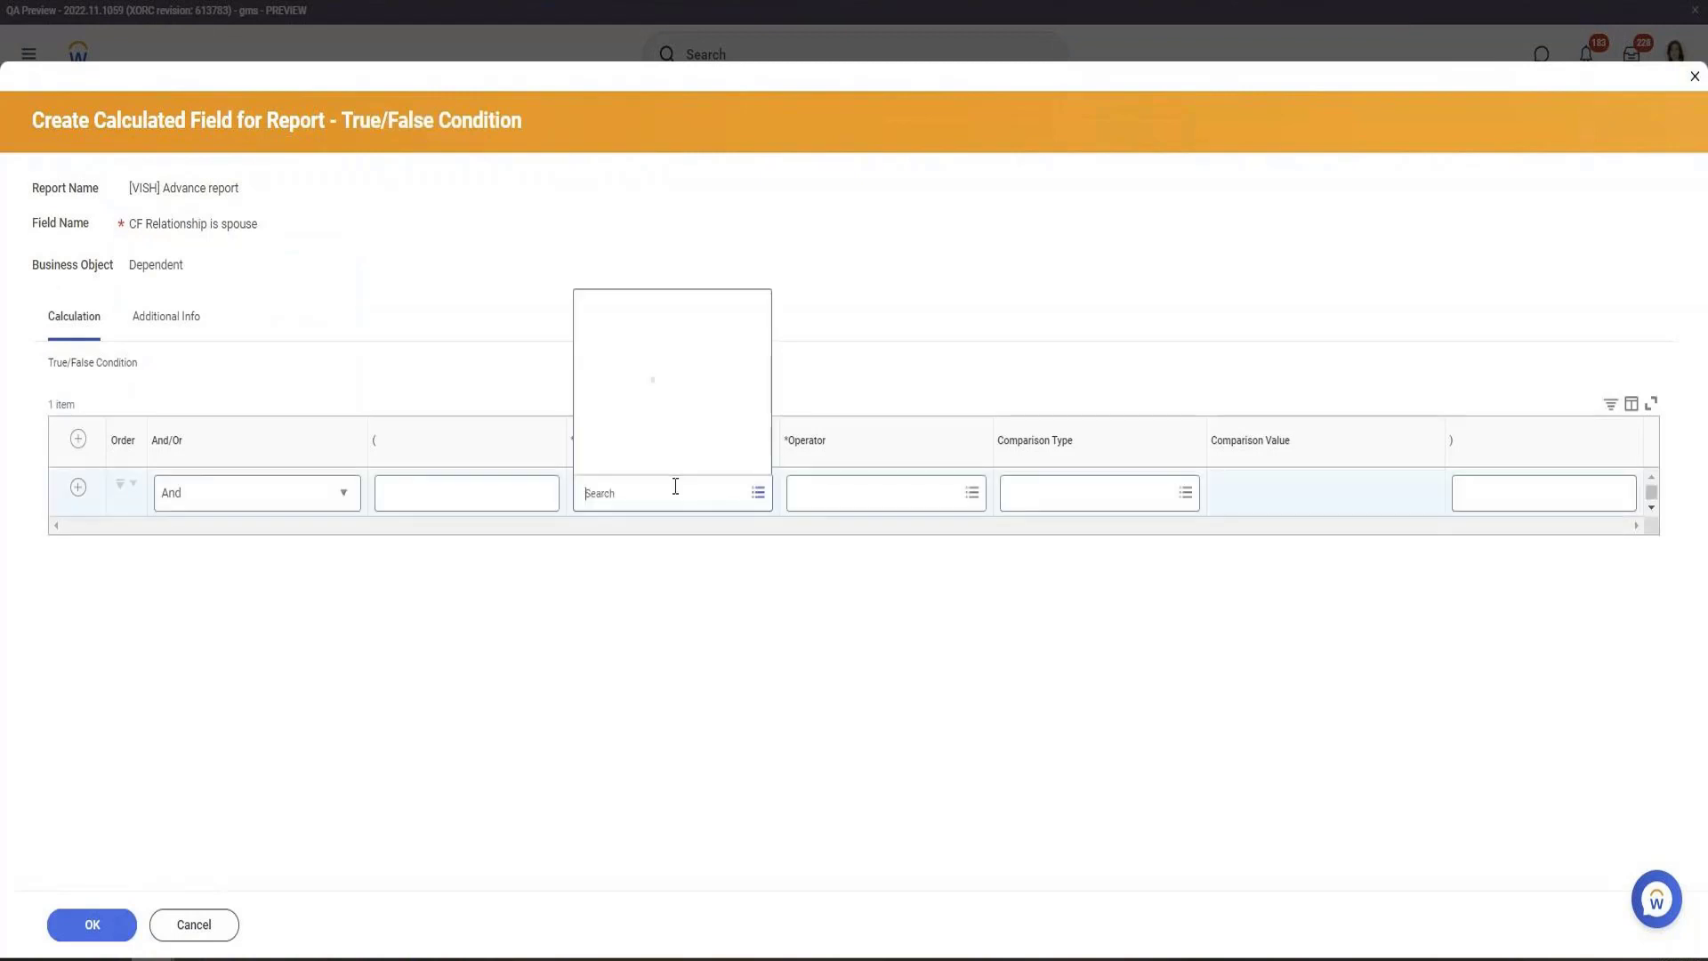
type("Re")
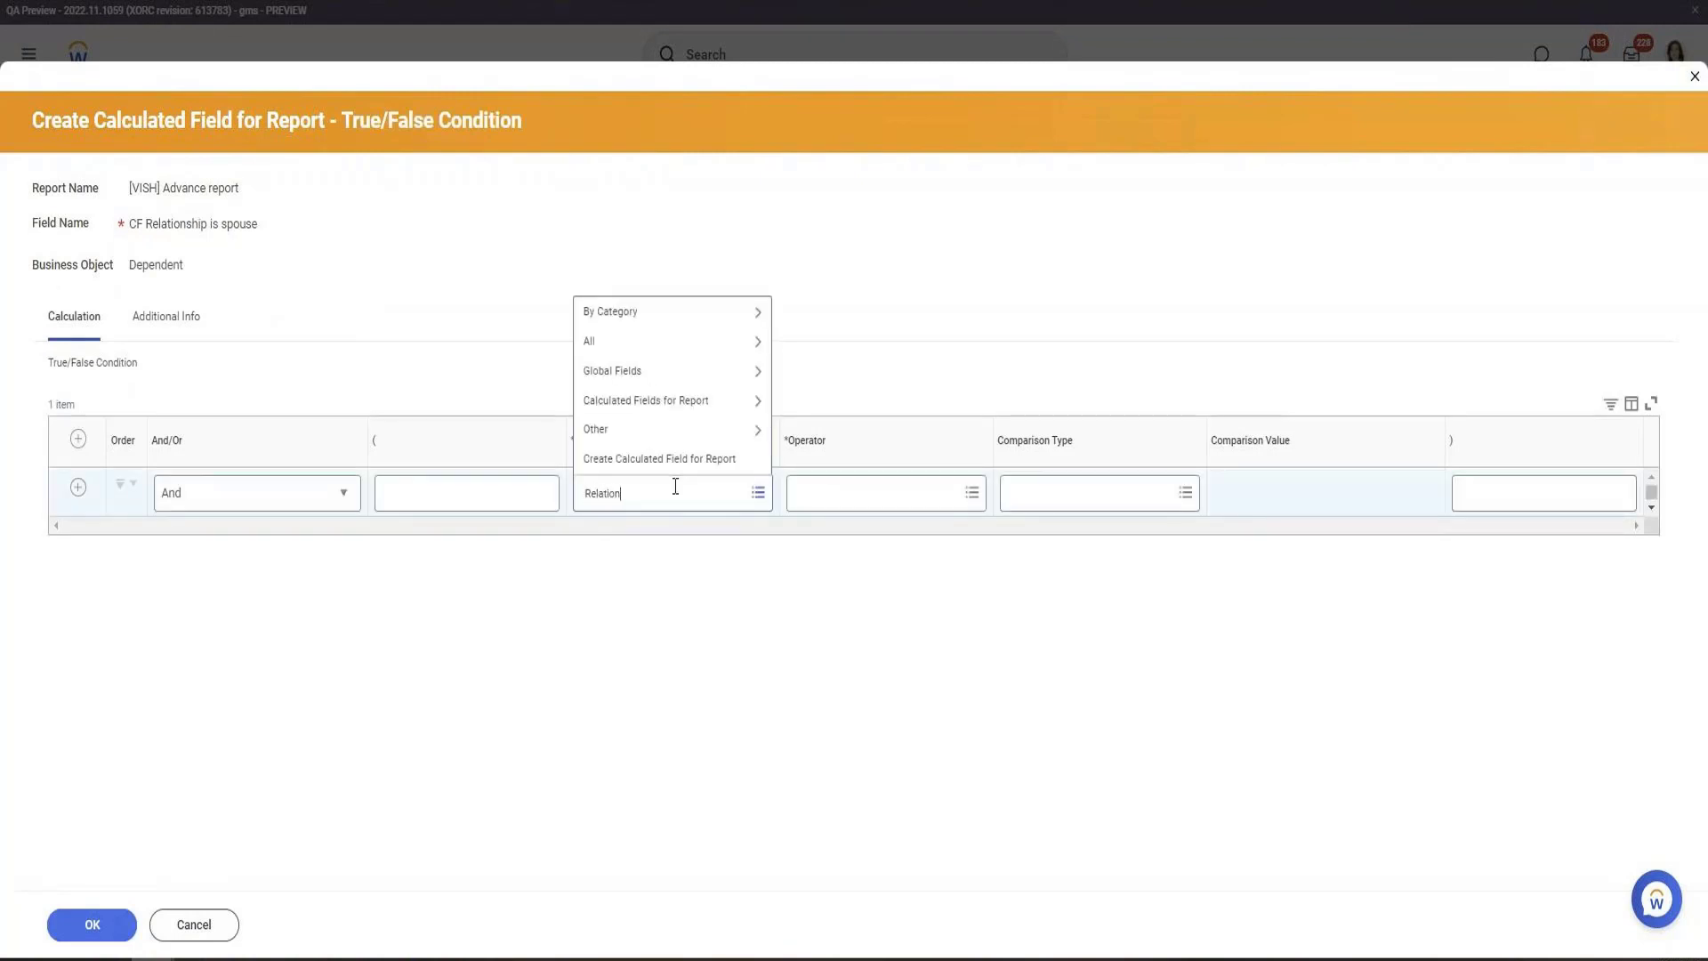
type("lation")
key("Return")
left_click(642, 229)
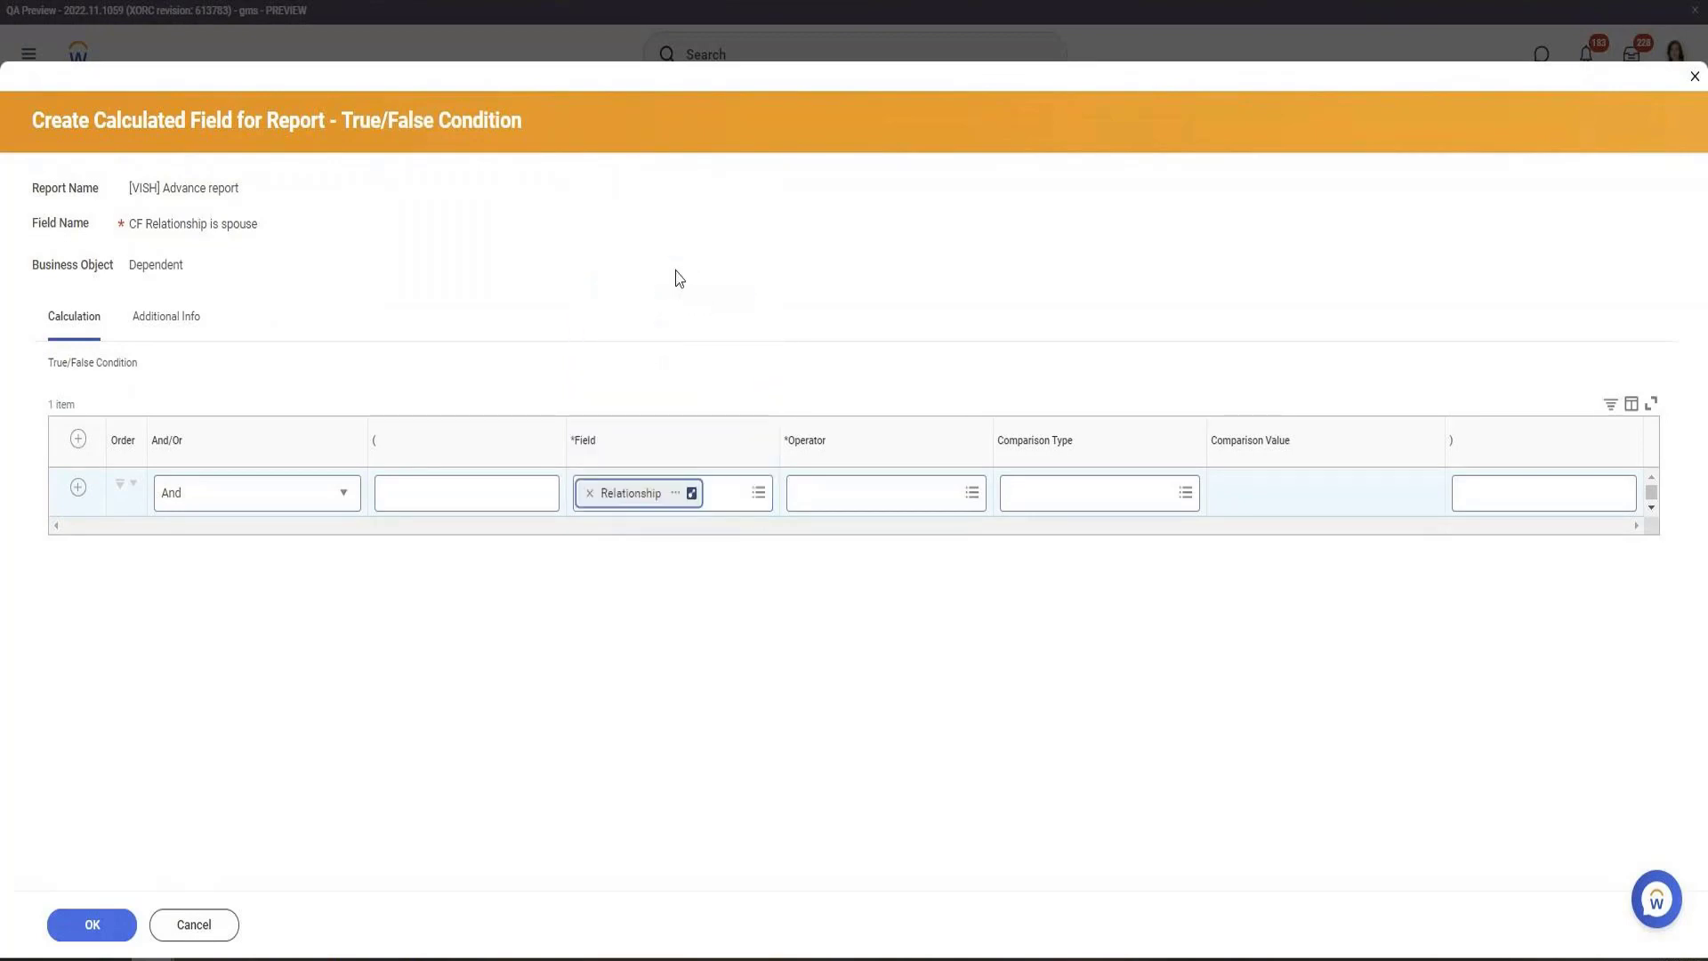
left_click(935, 504)
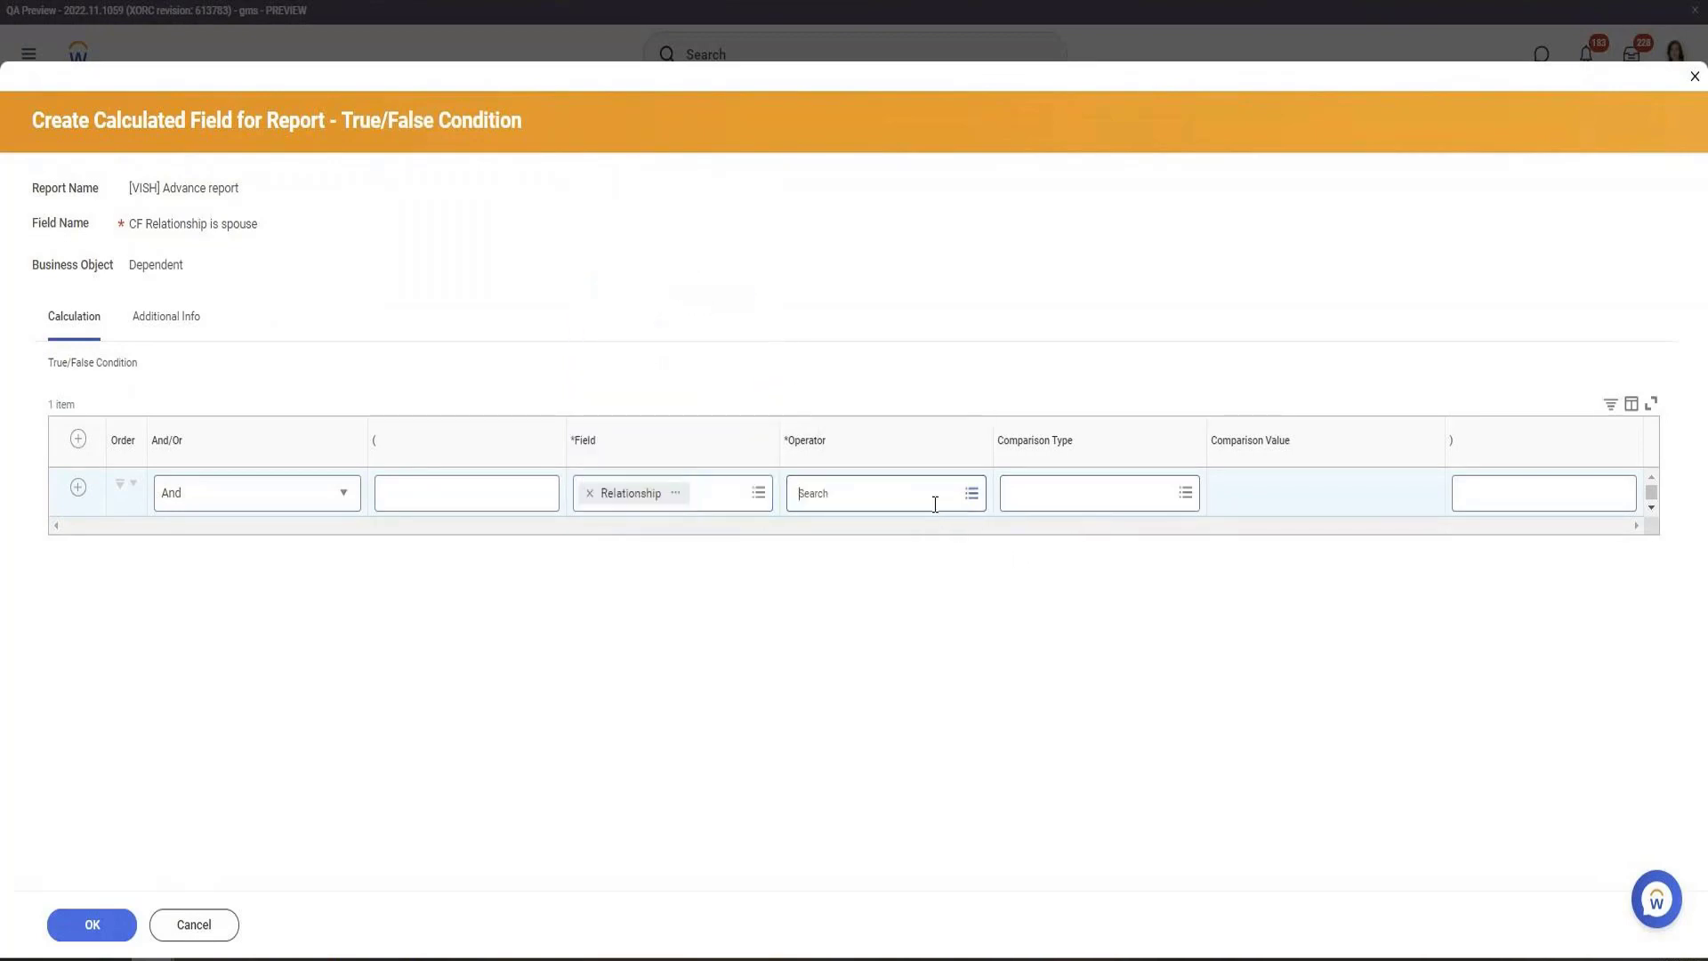
left_click(900, 425)
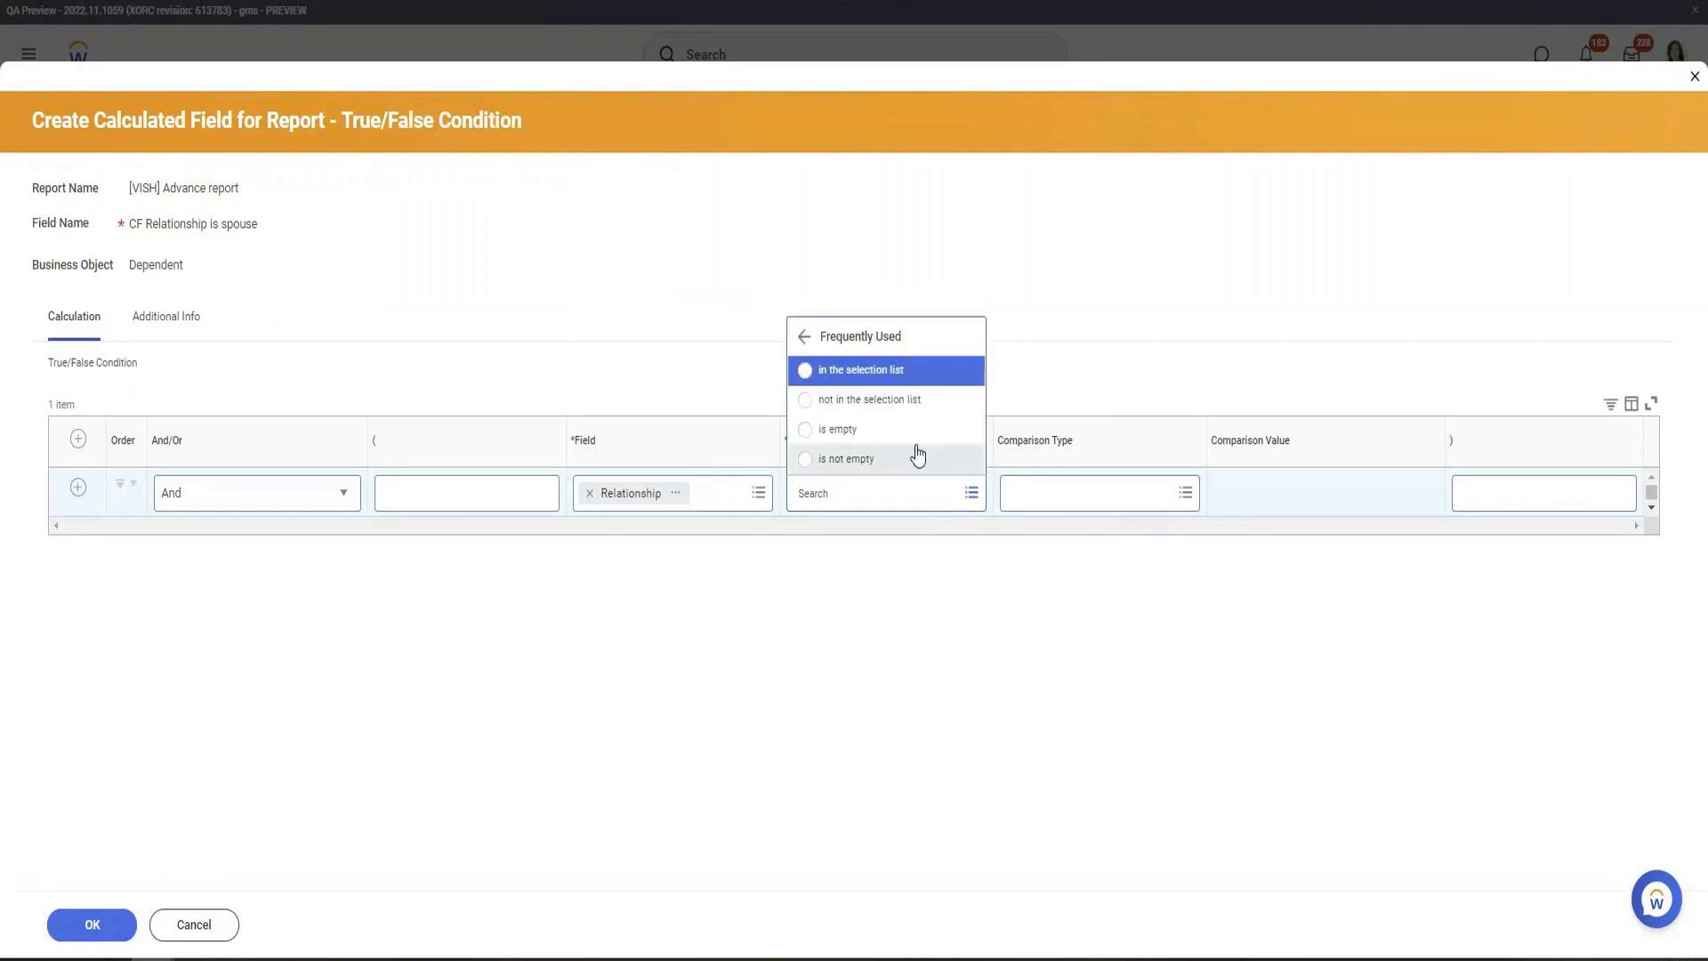
left_click(861, 374)
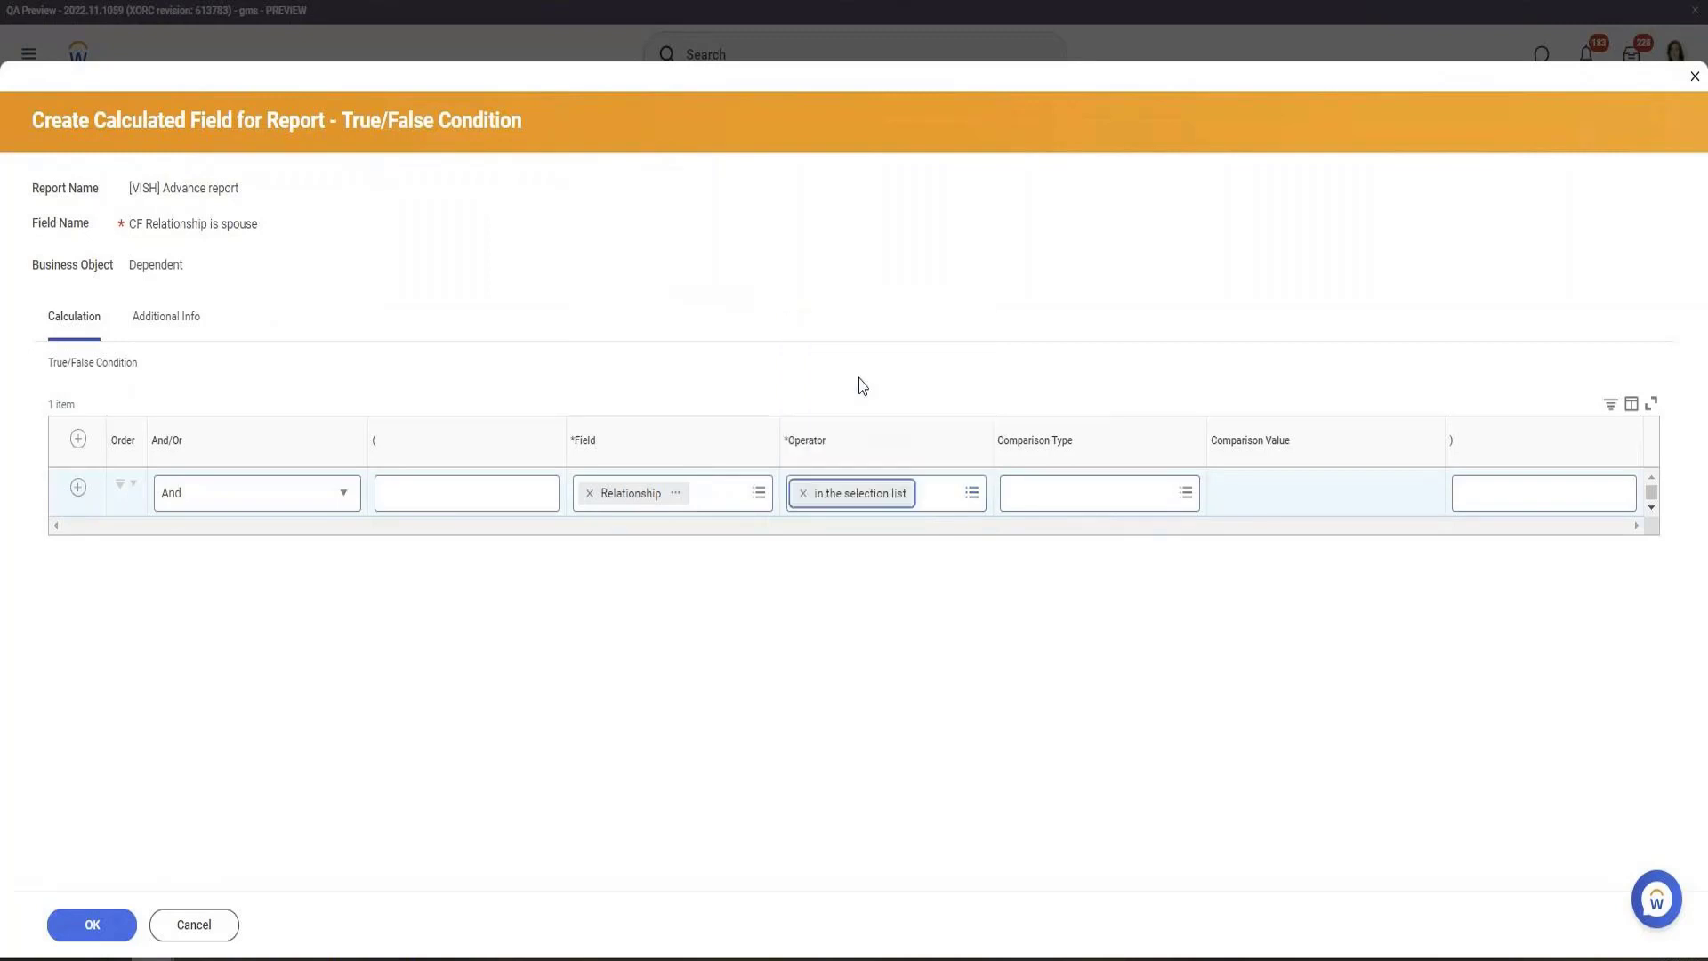
Set the condition row's Comparison Value to Child
left_click(1308, 493)
type("CHld")
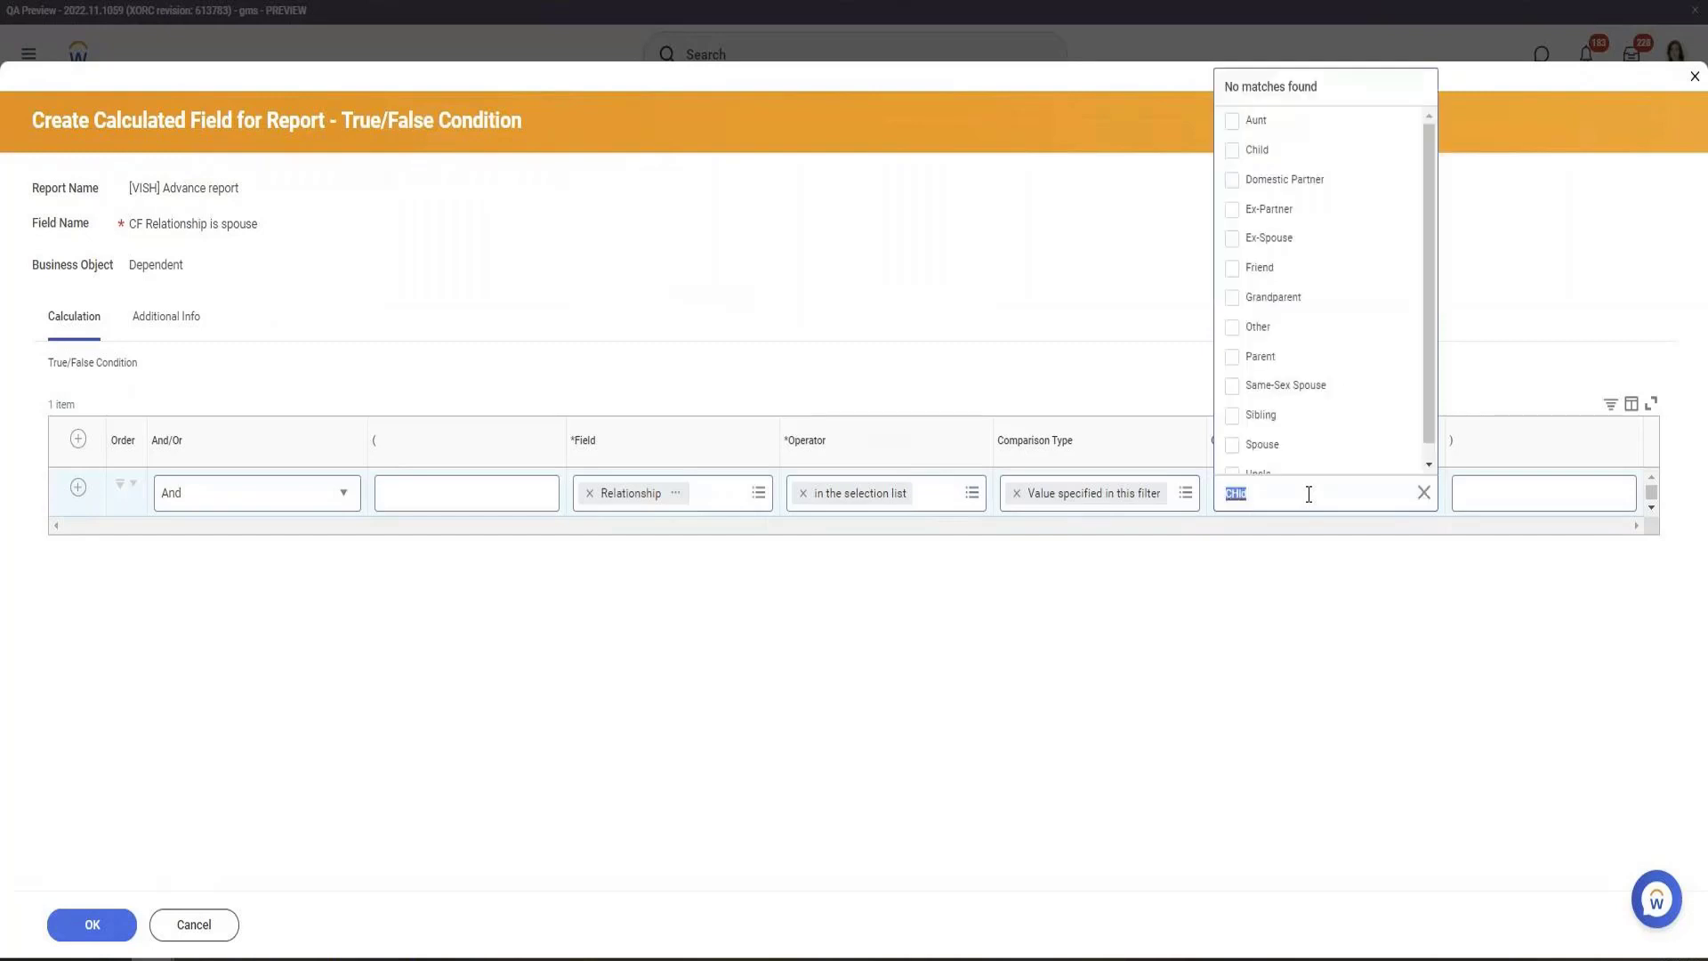
key("Return")
left_click(881, 728)
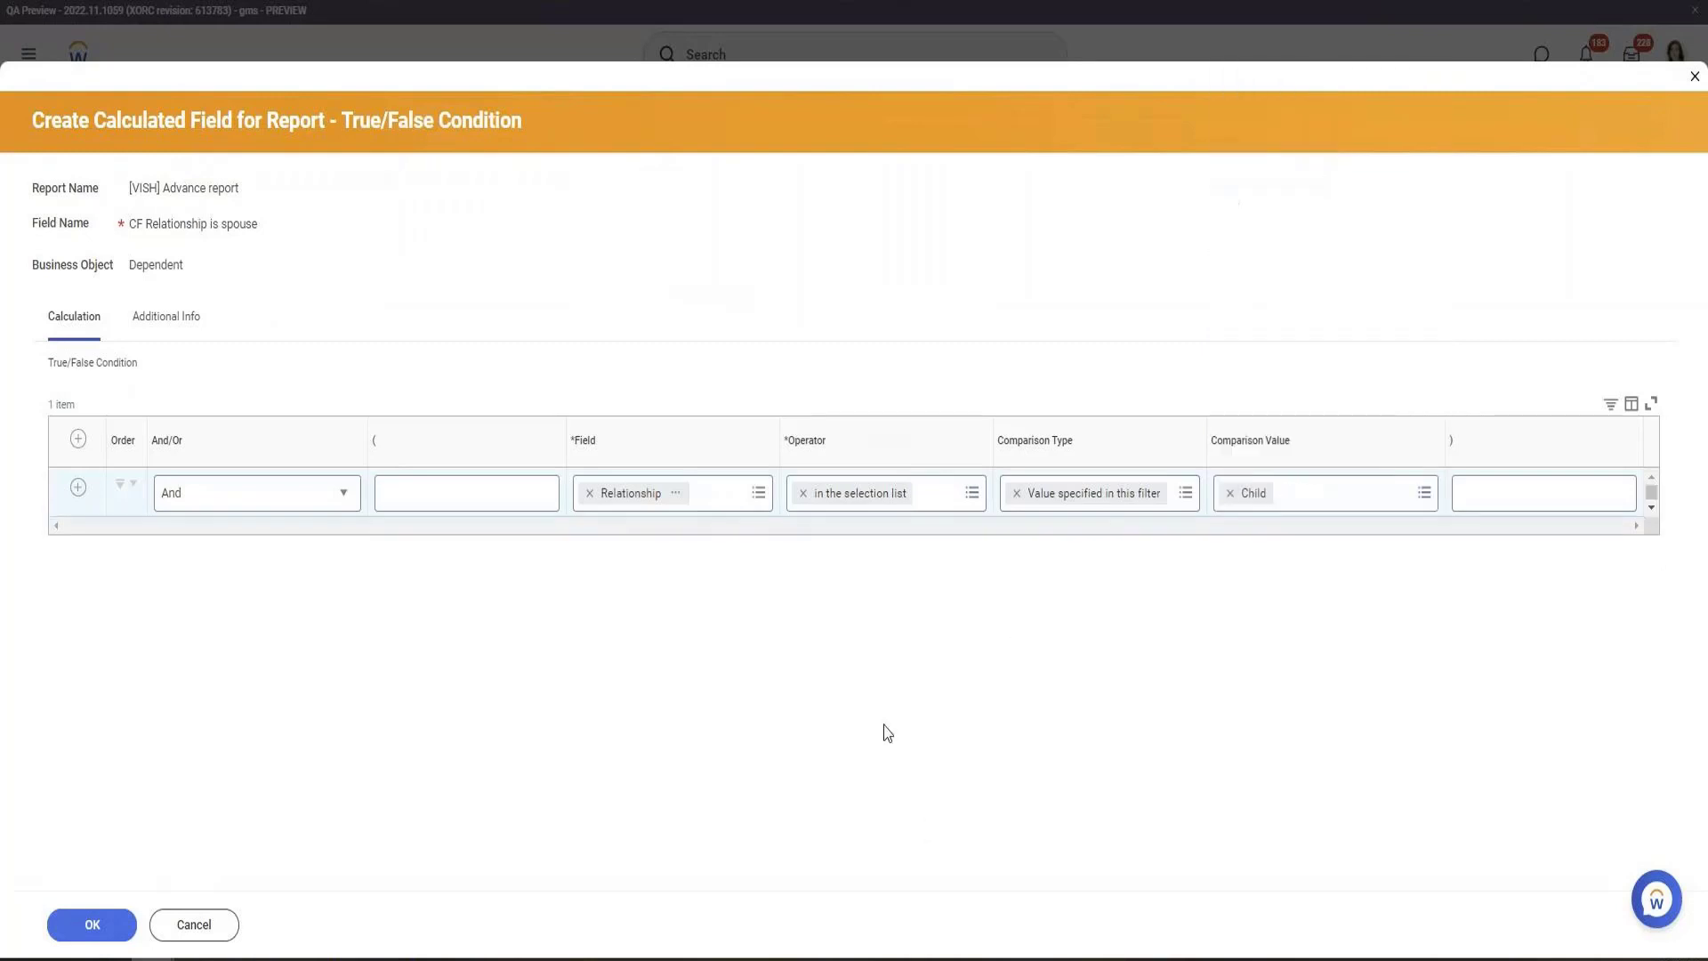
Save CF Relationship is spouse and the edited CF Depenents MEI field, and review the CF Depenents MEI column in the refreshed report
left_click(95, 929)
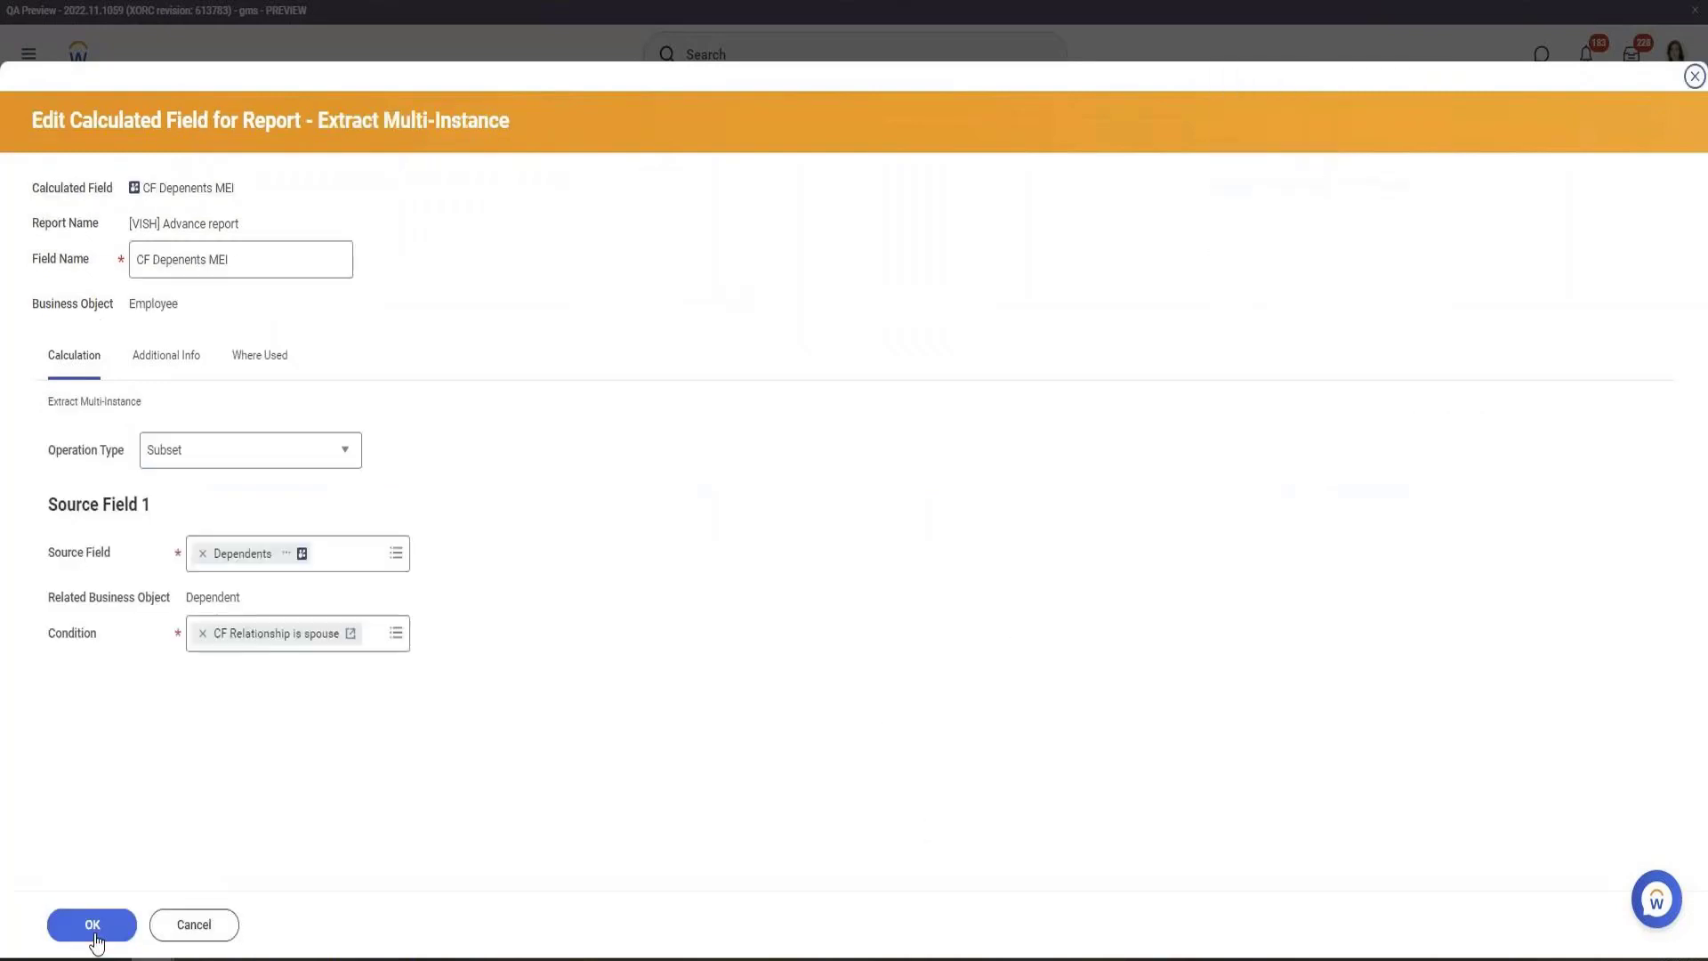
left_click(95, 930)
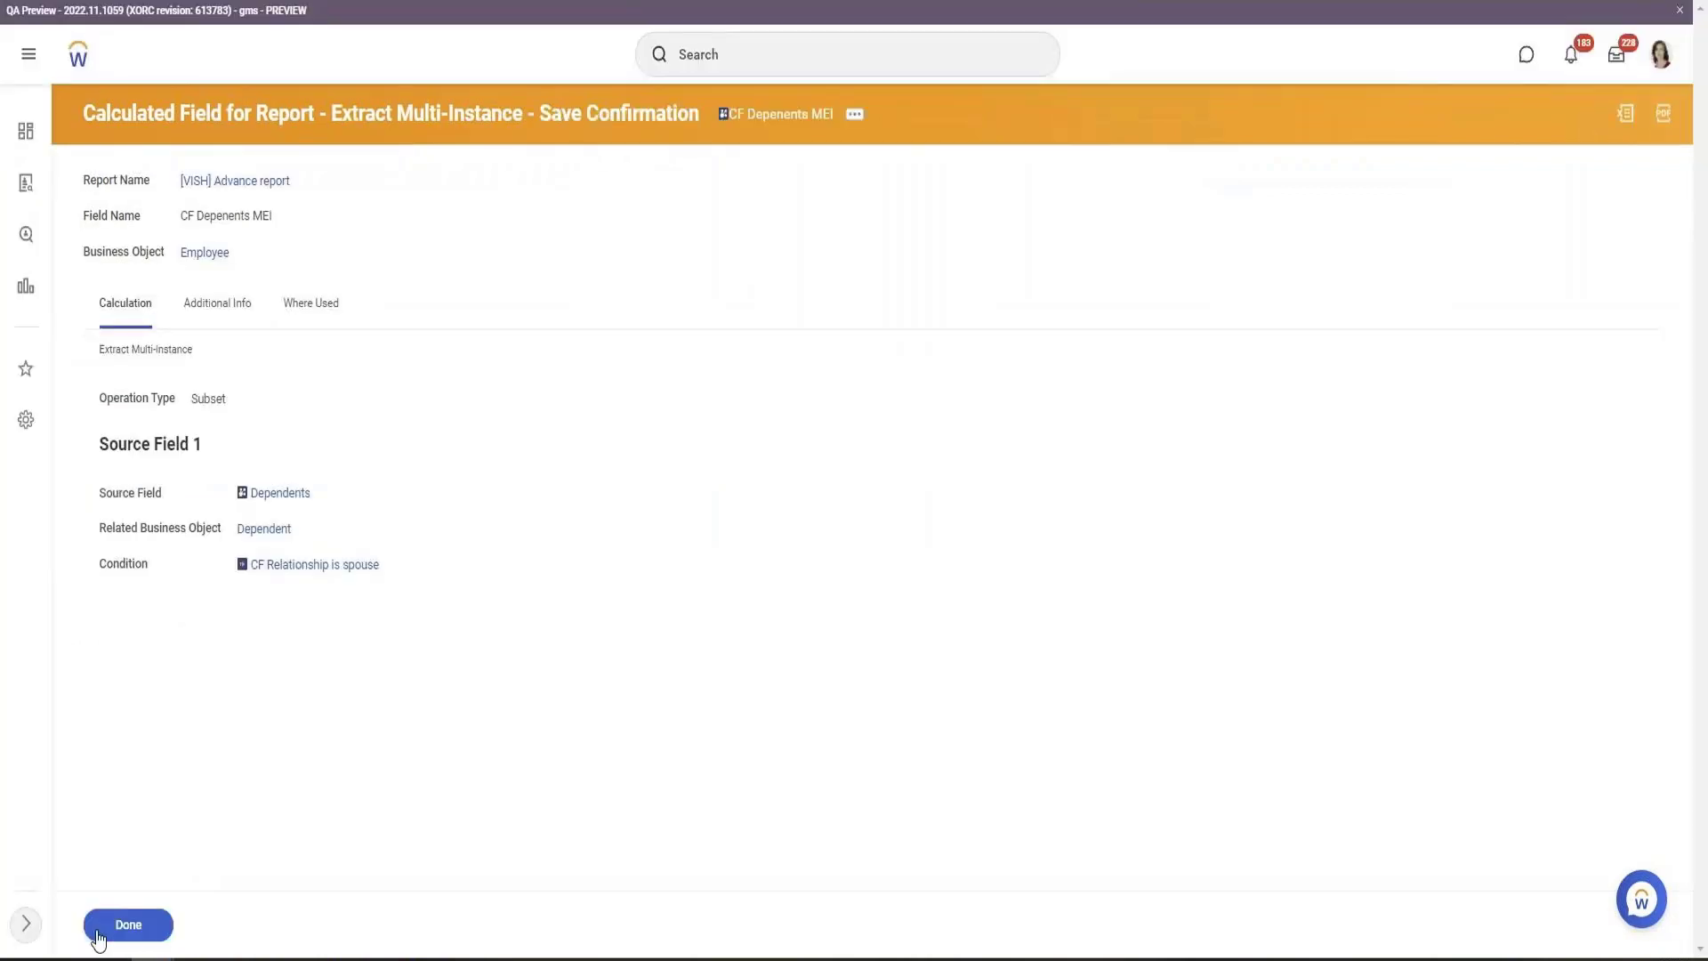
left_click(94, 930)
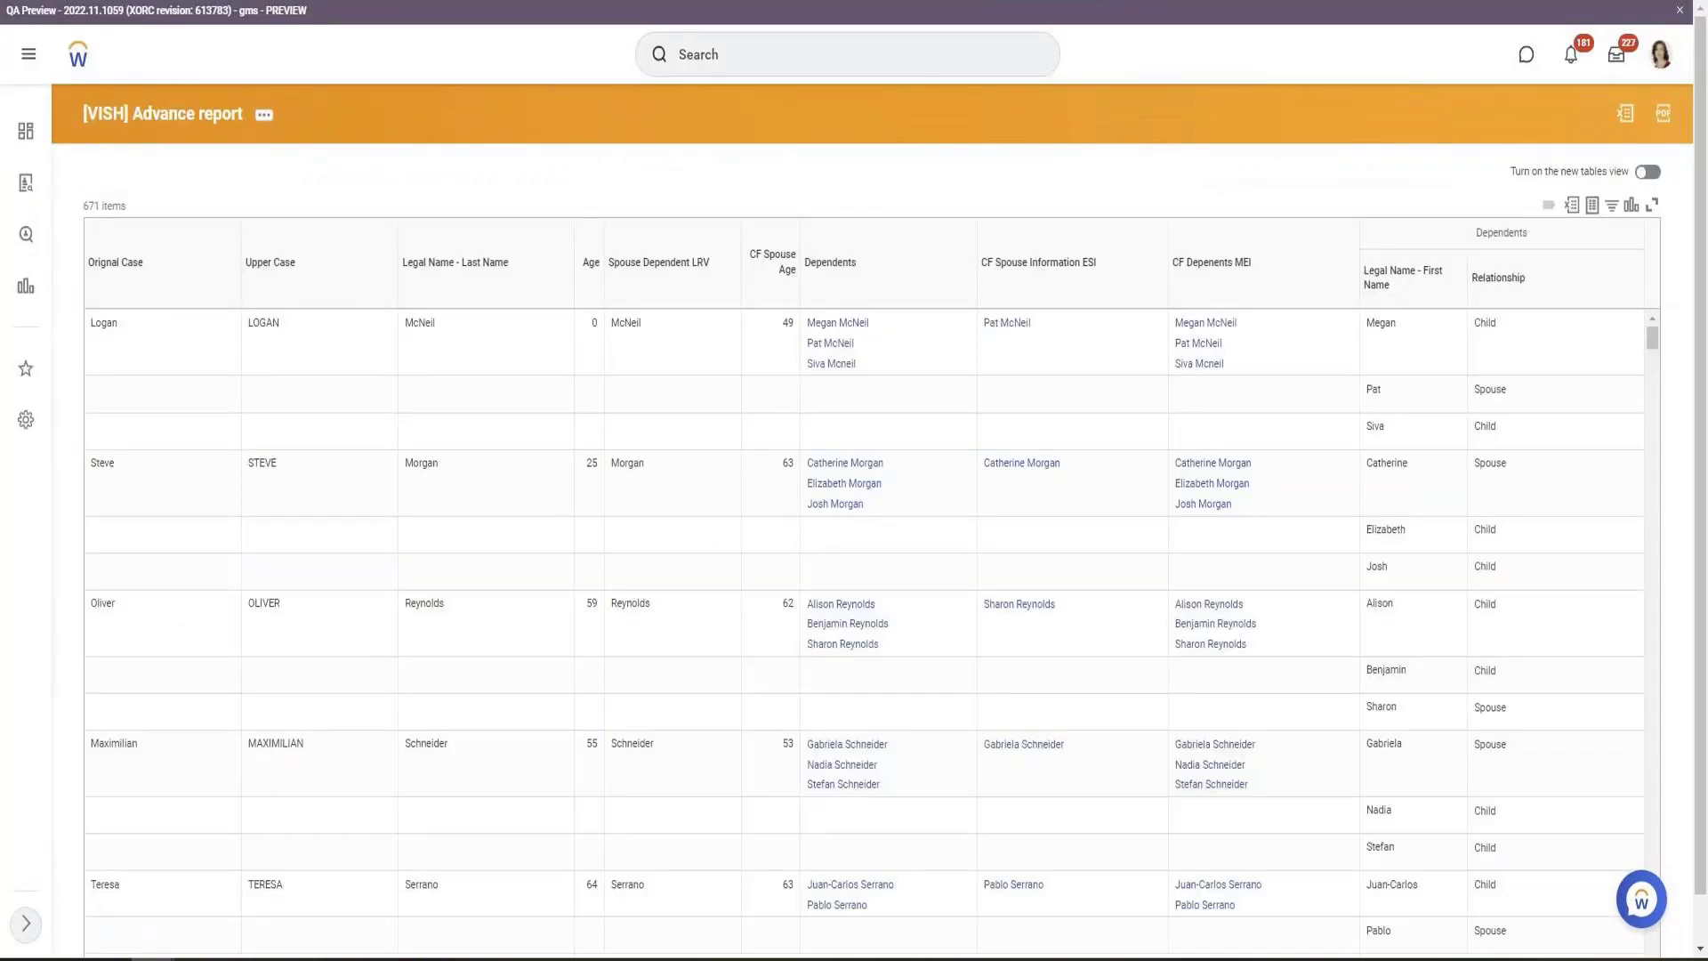
left_click(1563, 426)
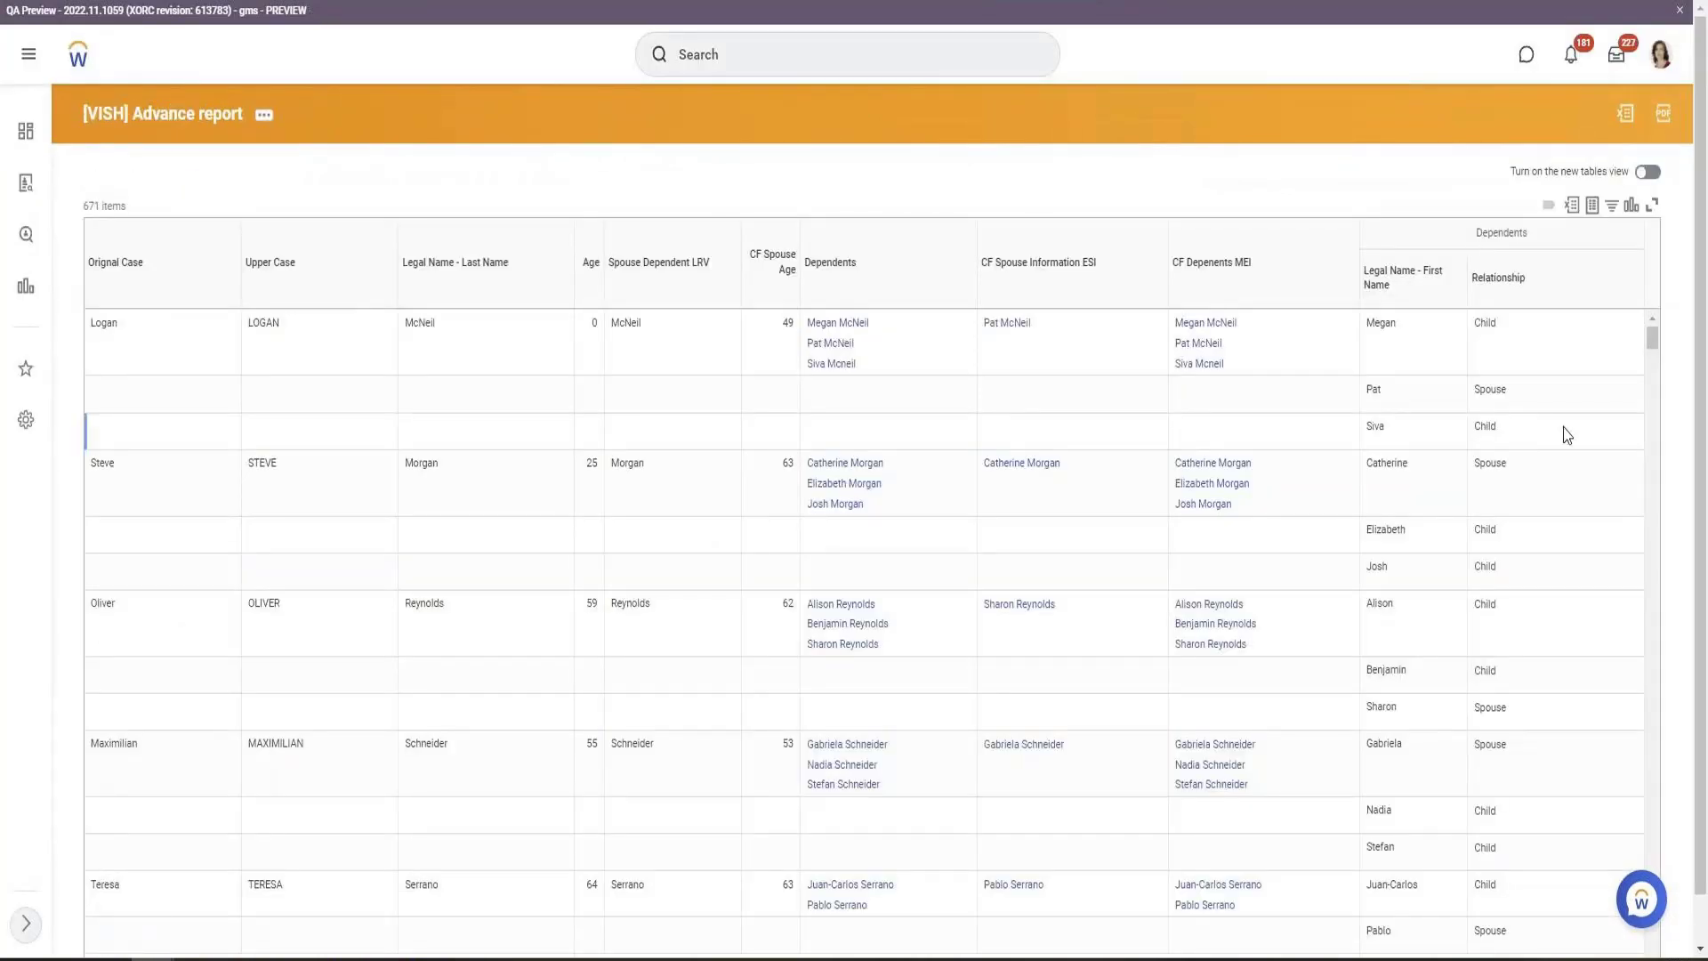
left_click(1219, 365)
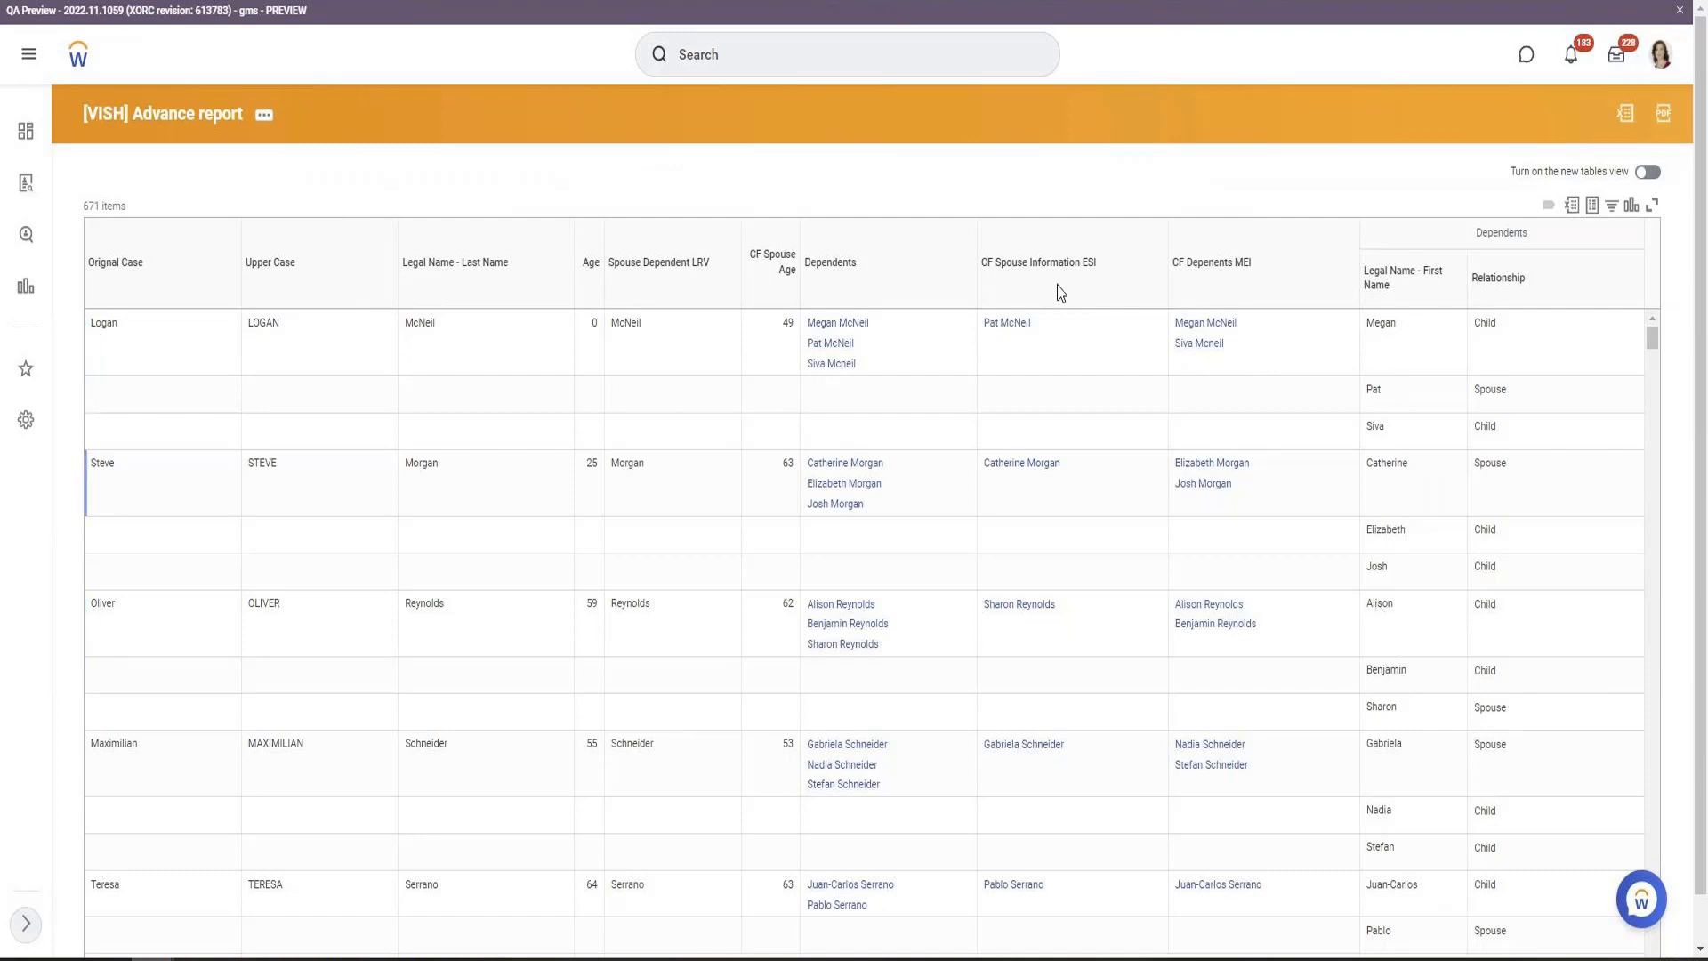
Return to the [VISH] Advance report definition and open the report for editing
key("ctrl+shift+Tab")
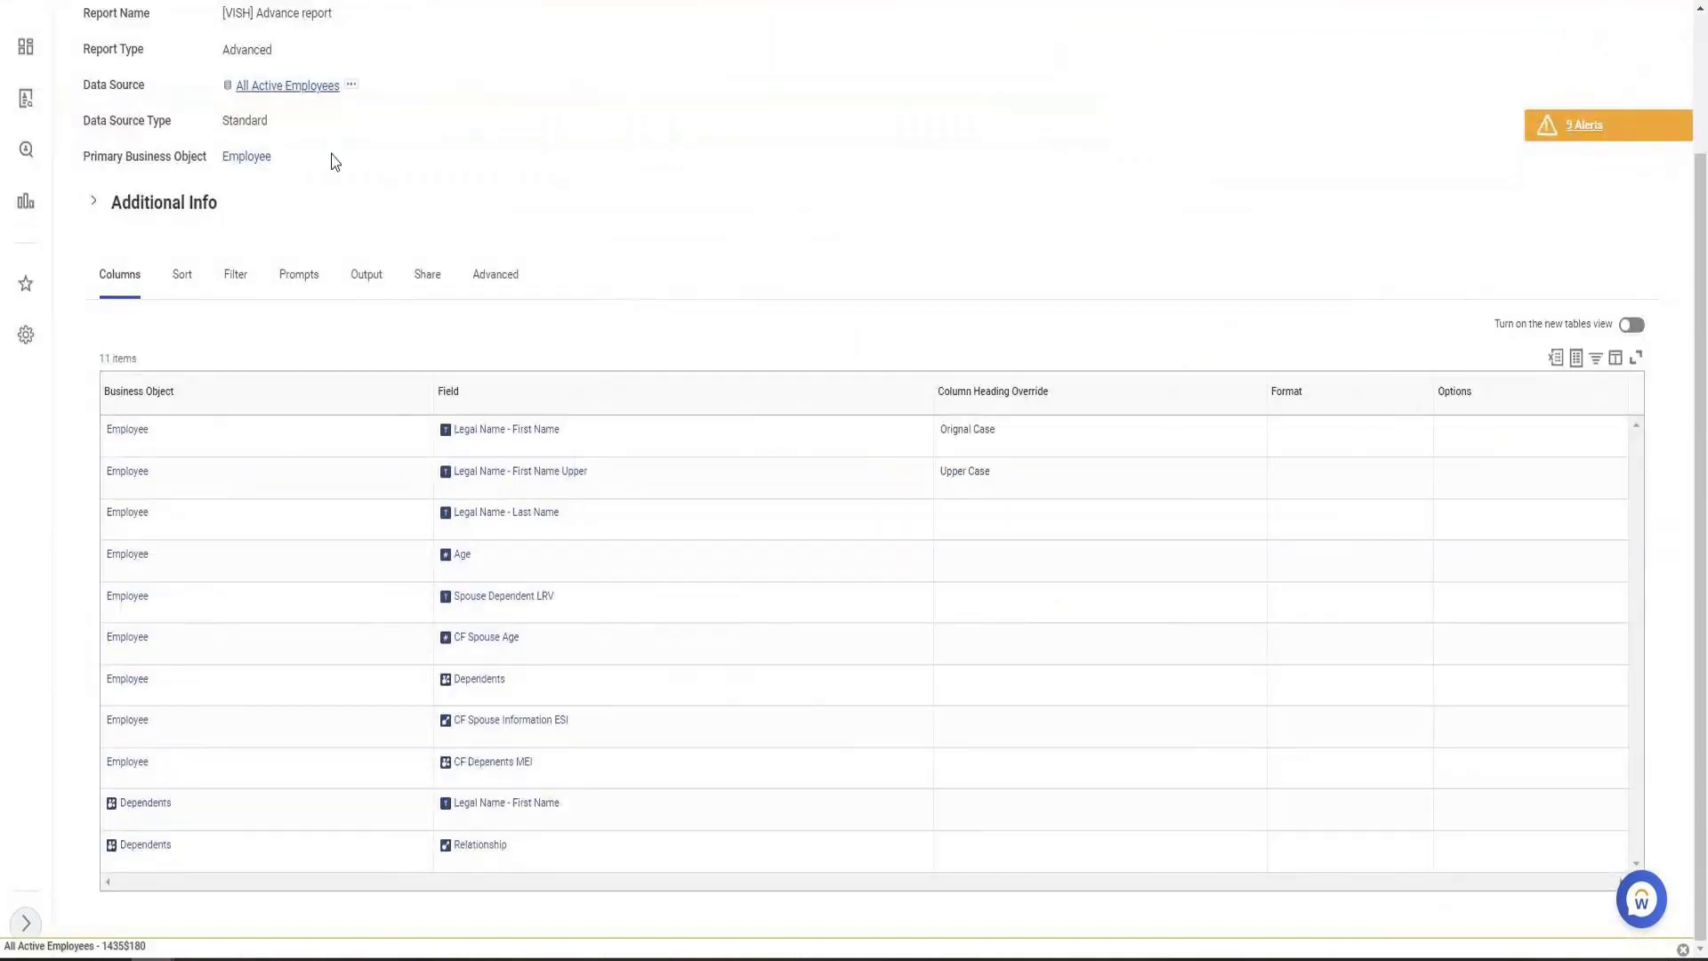
scroll(400, 205, "up", 3)
left_click(424, 115)
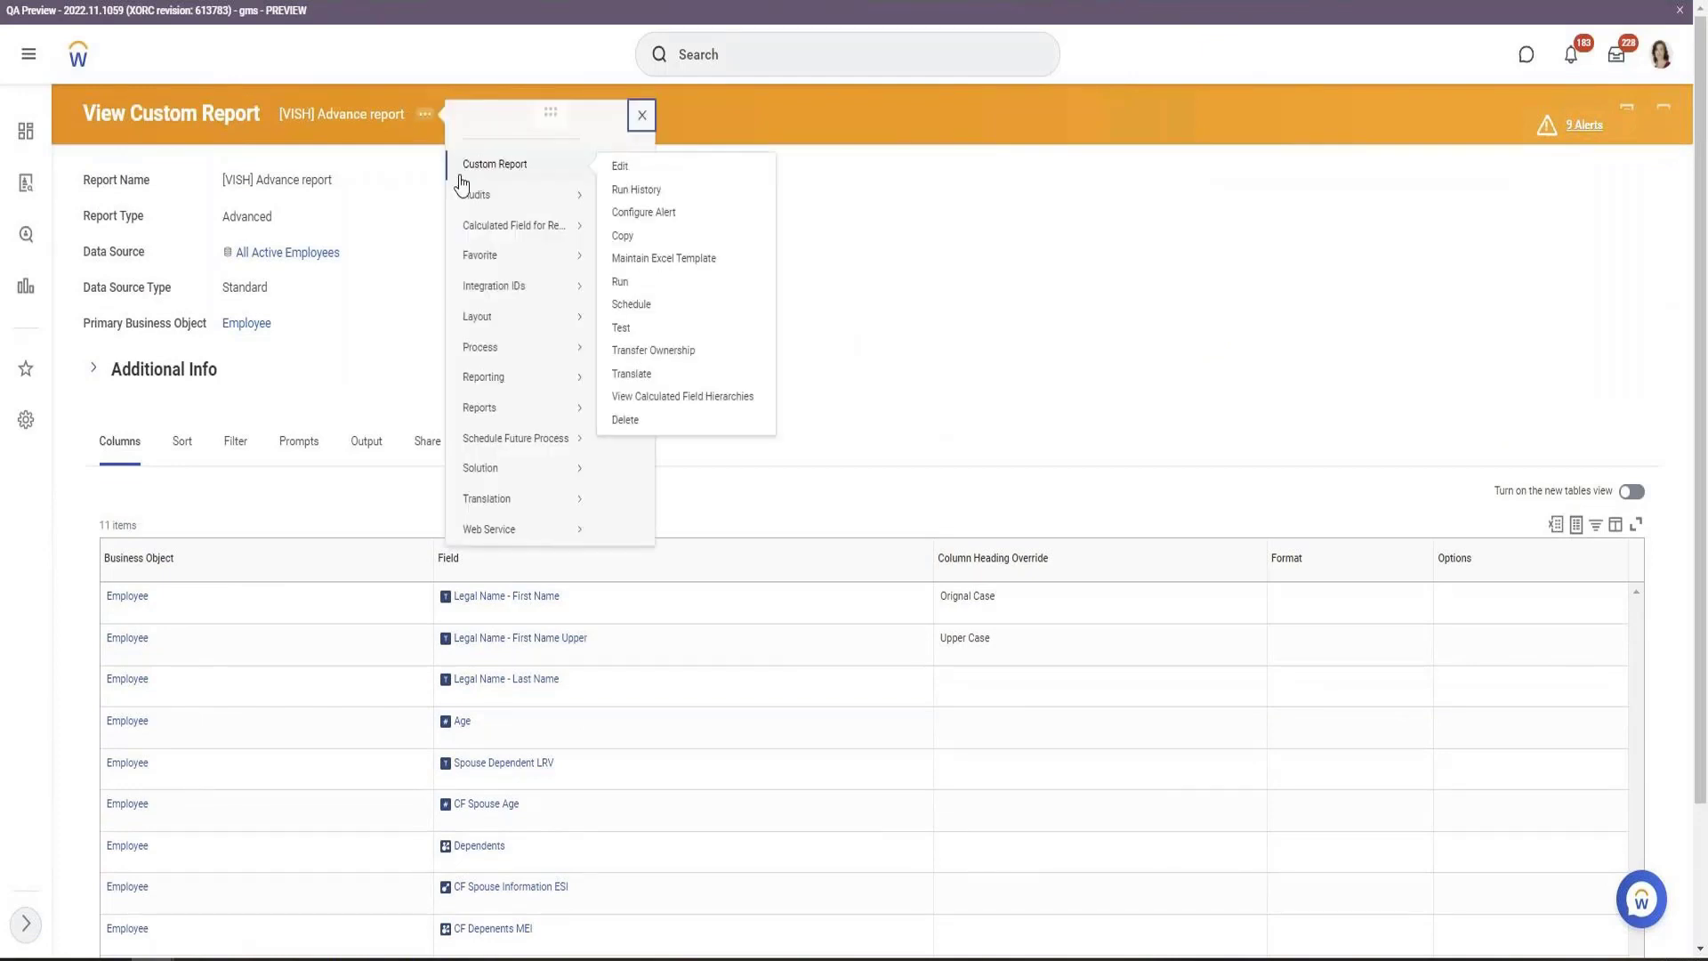
left_click(627, 281)
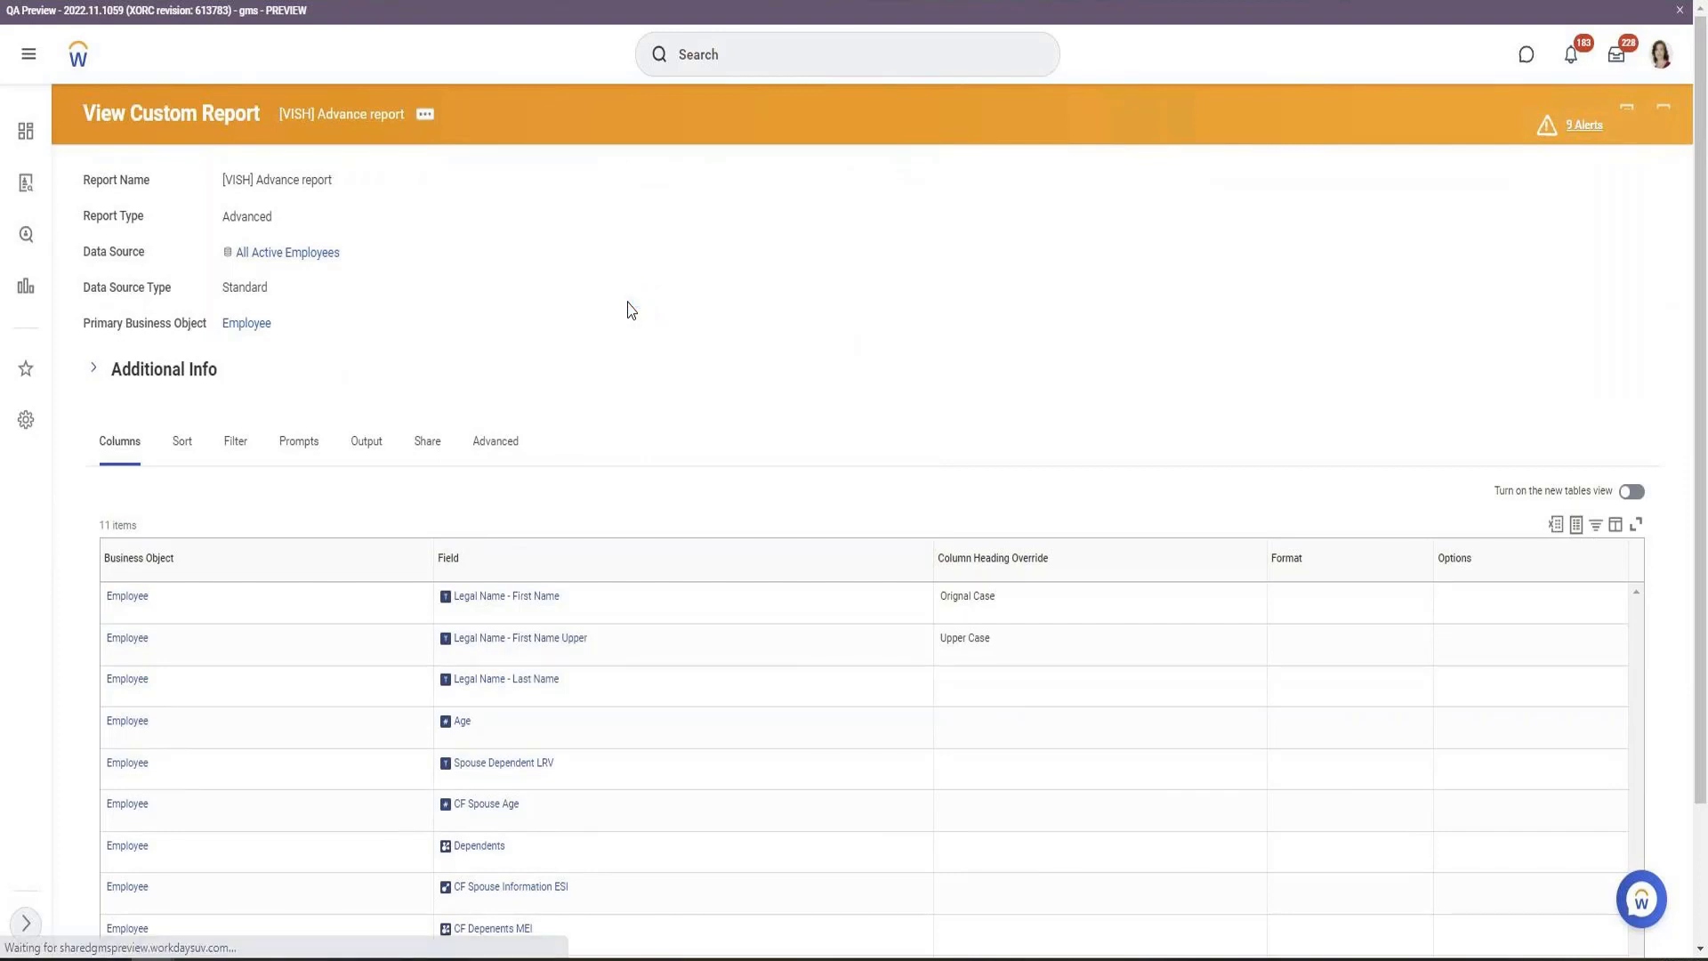
Add an Employee column row below CF Depenents MEI and start creating a calculated field for it
scroll(269, 540, "down", 5)
scroll(270, 540, "down", 1)
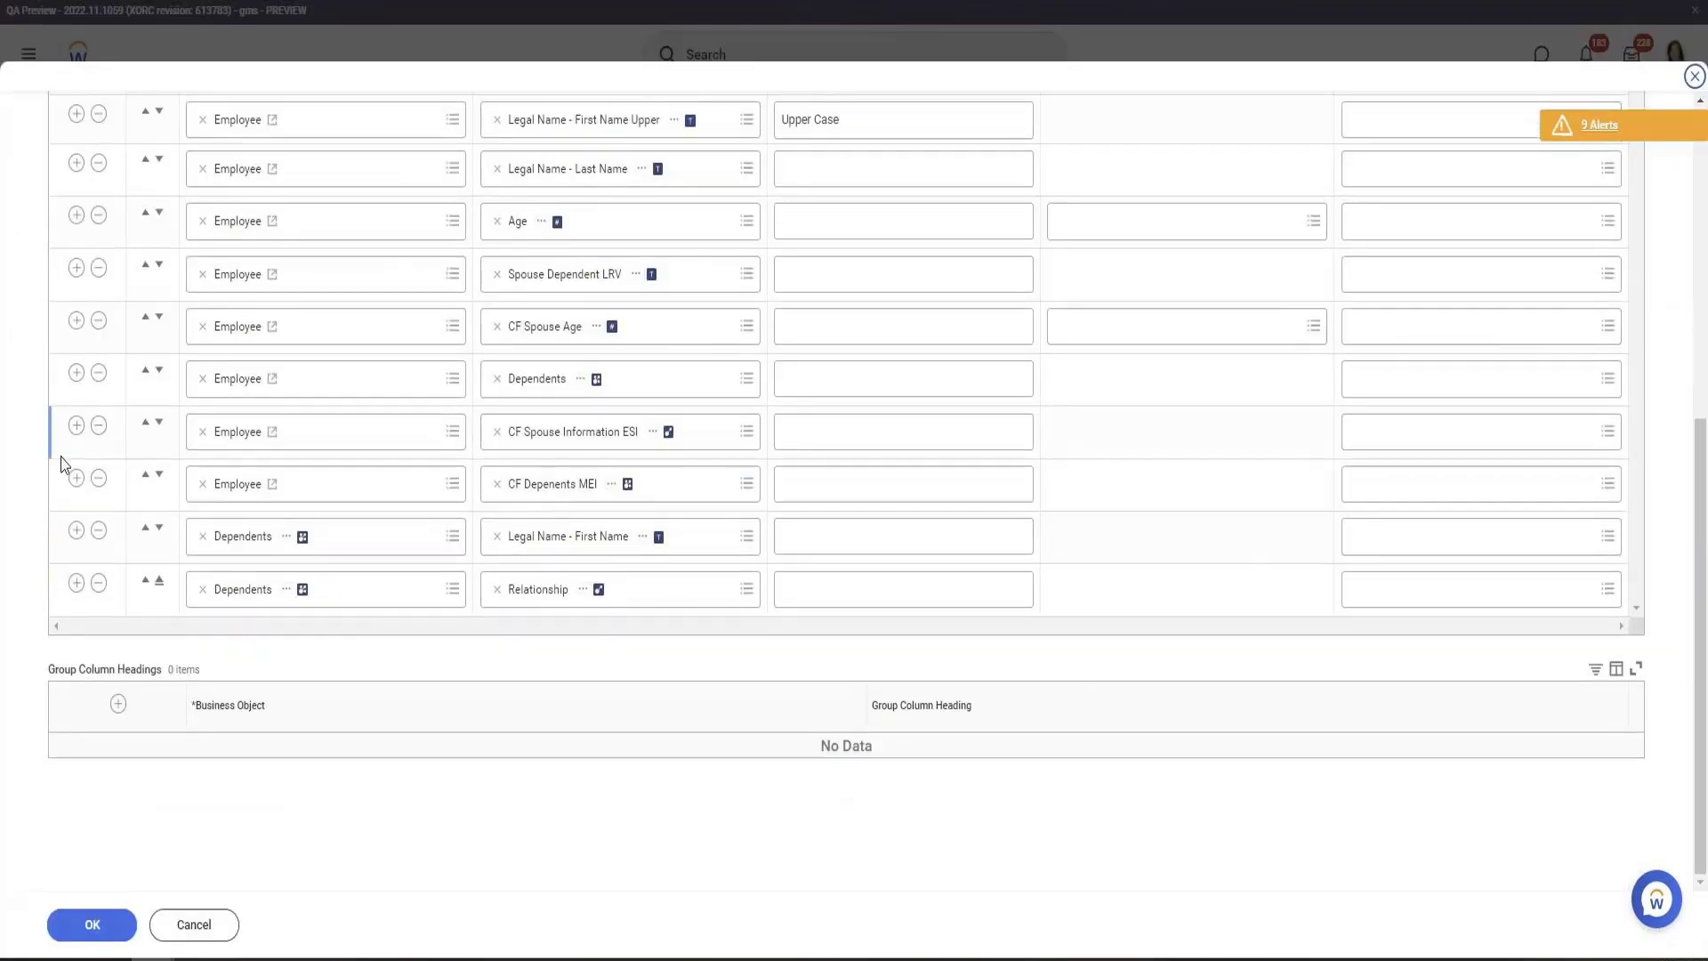
left_click(74, 485)
left_click(709, 545)
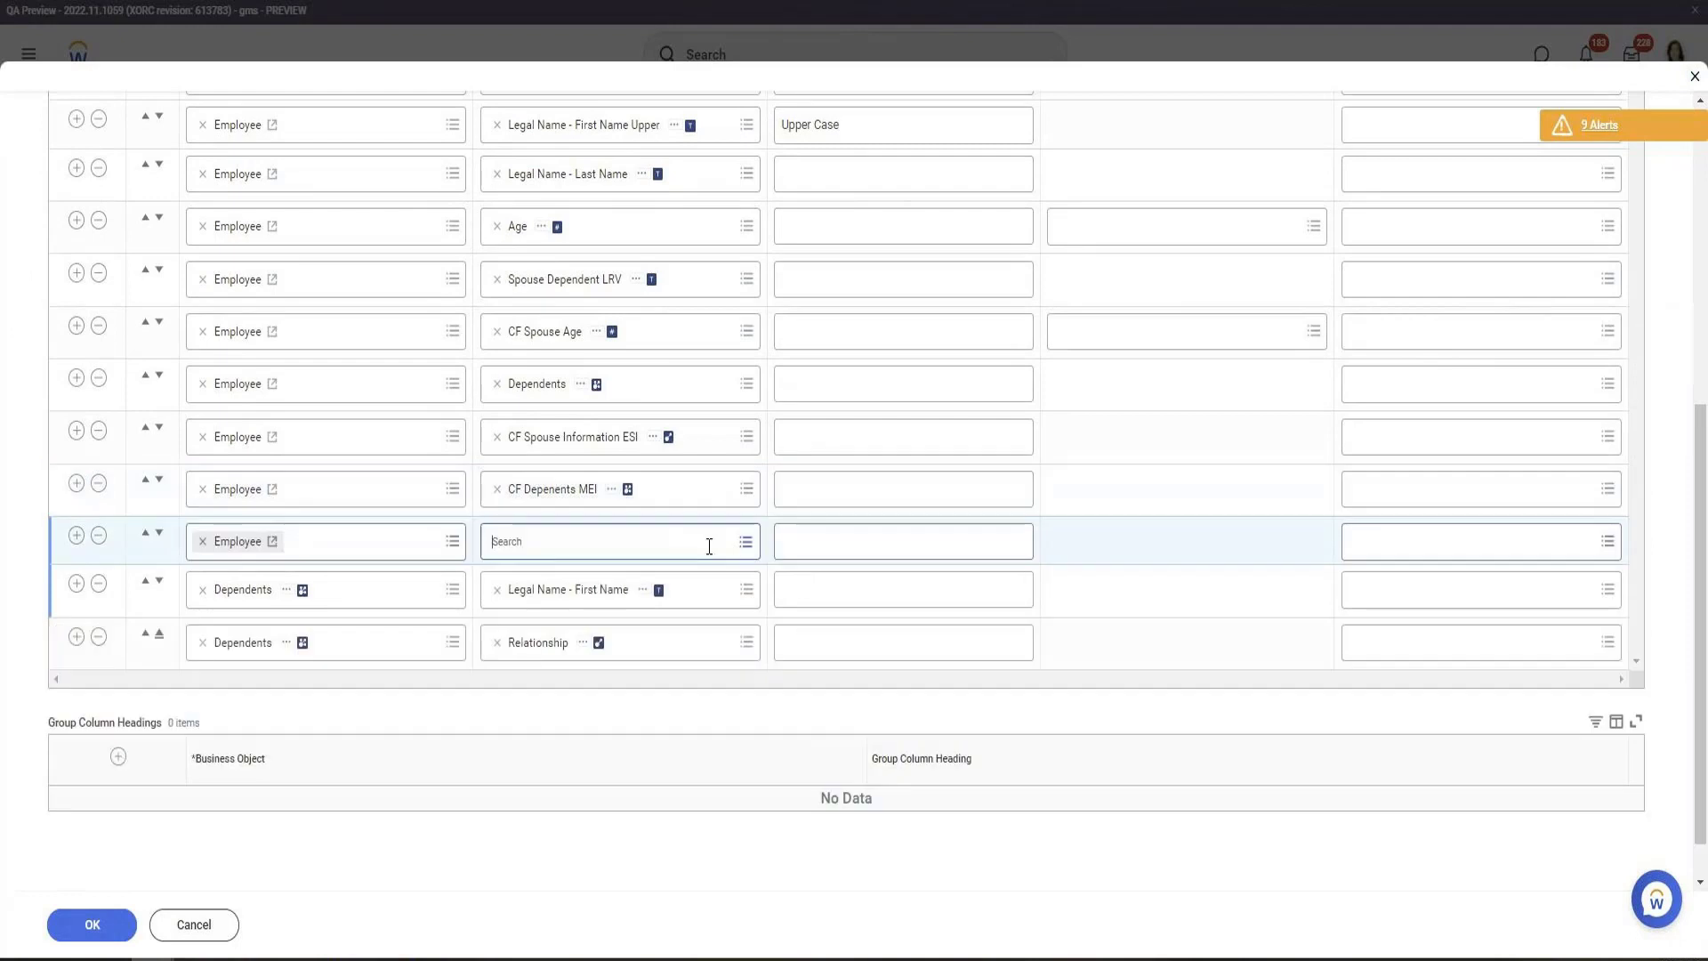
left_click(696, 517)
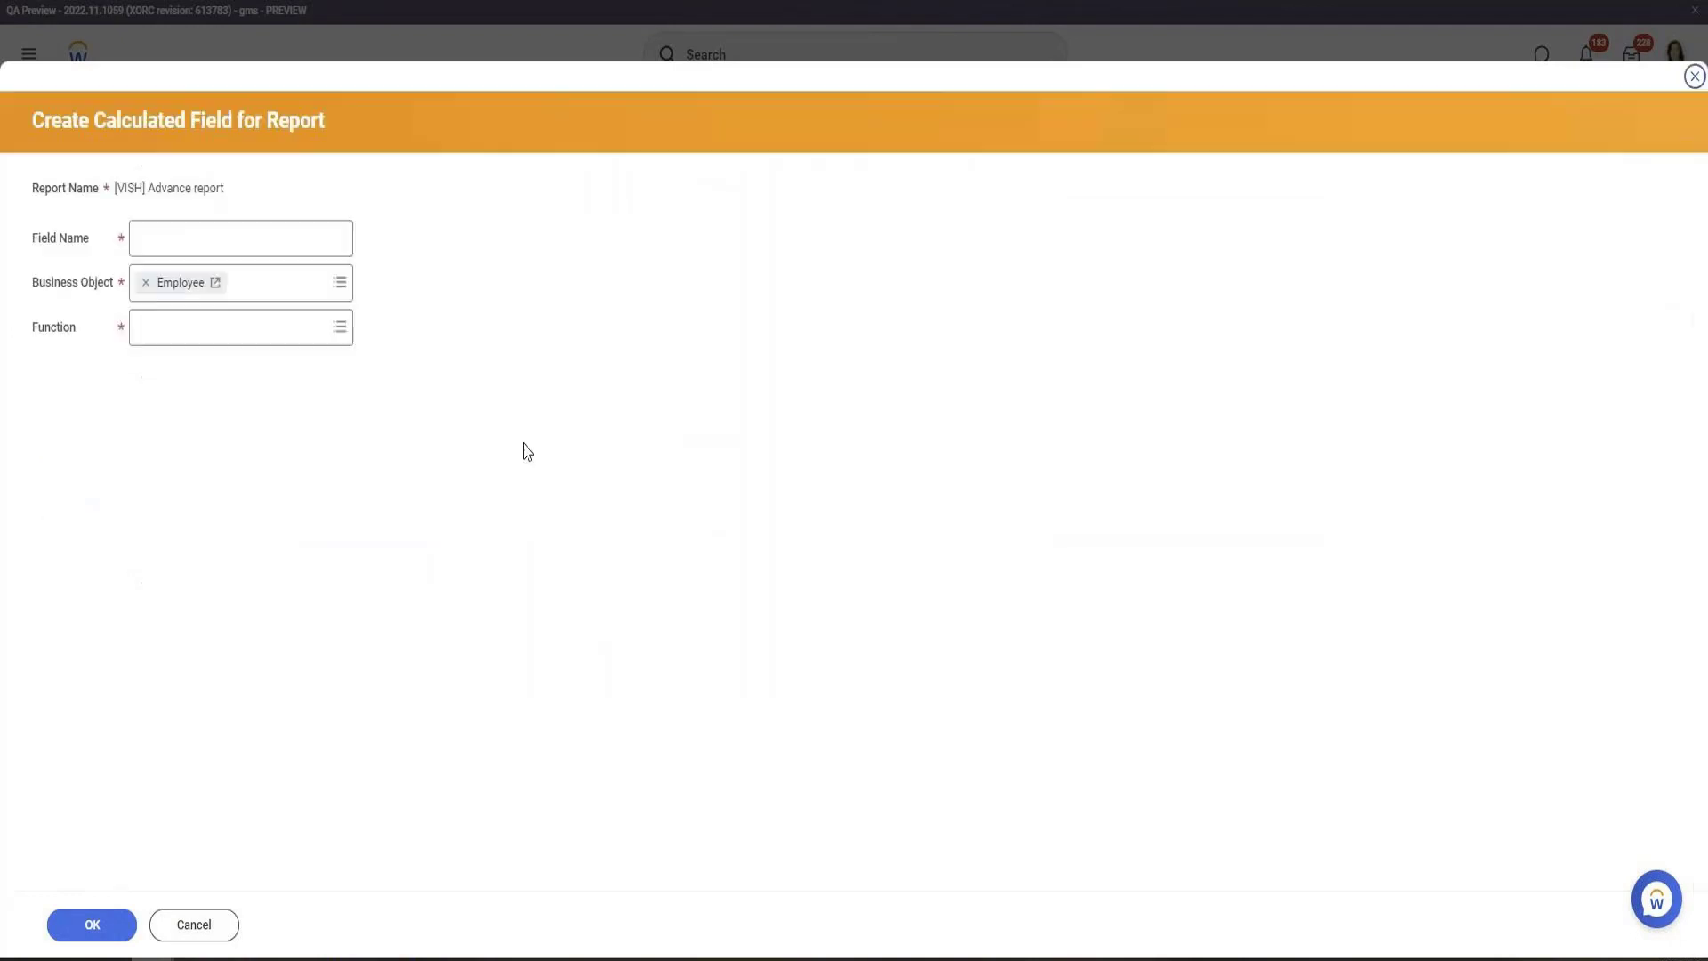
Examine the full list of functions available for the new Employee calculated field
left_click(273, 321)
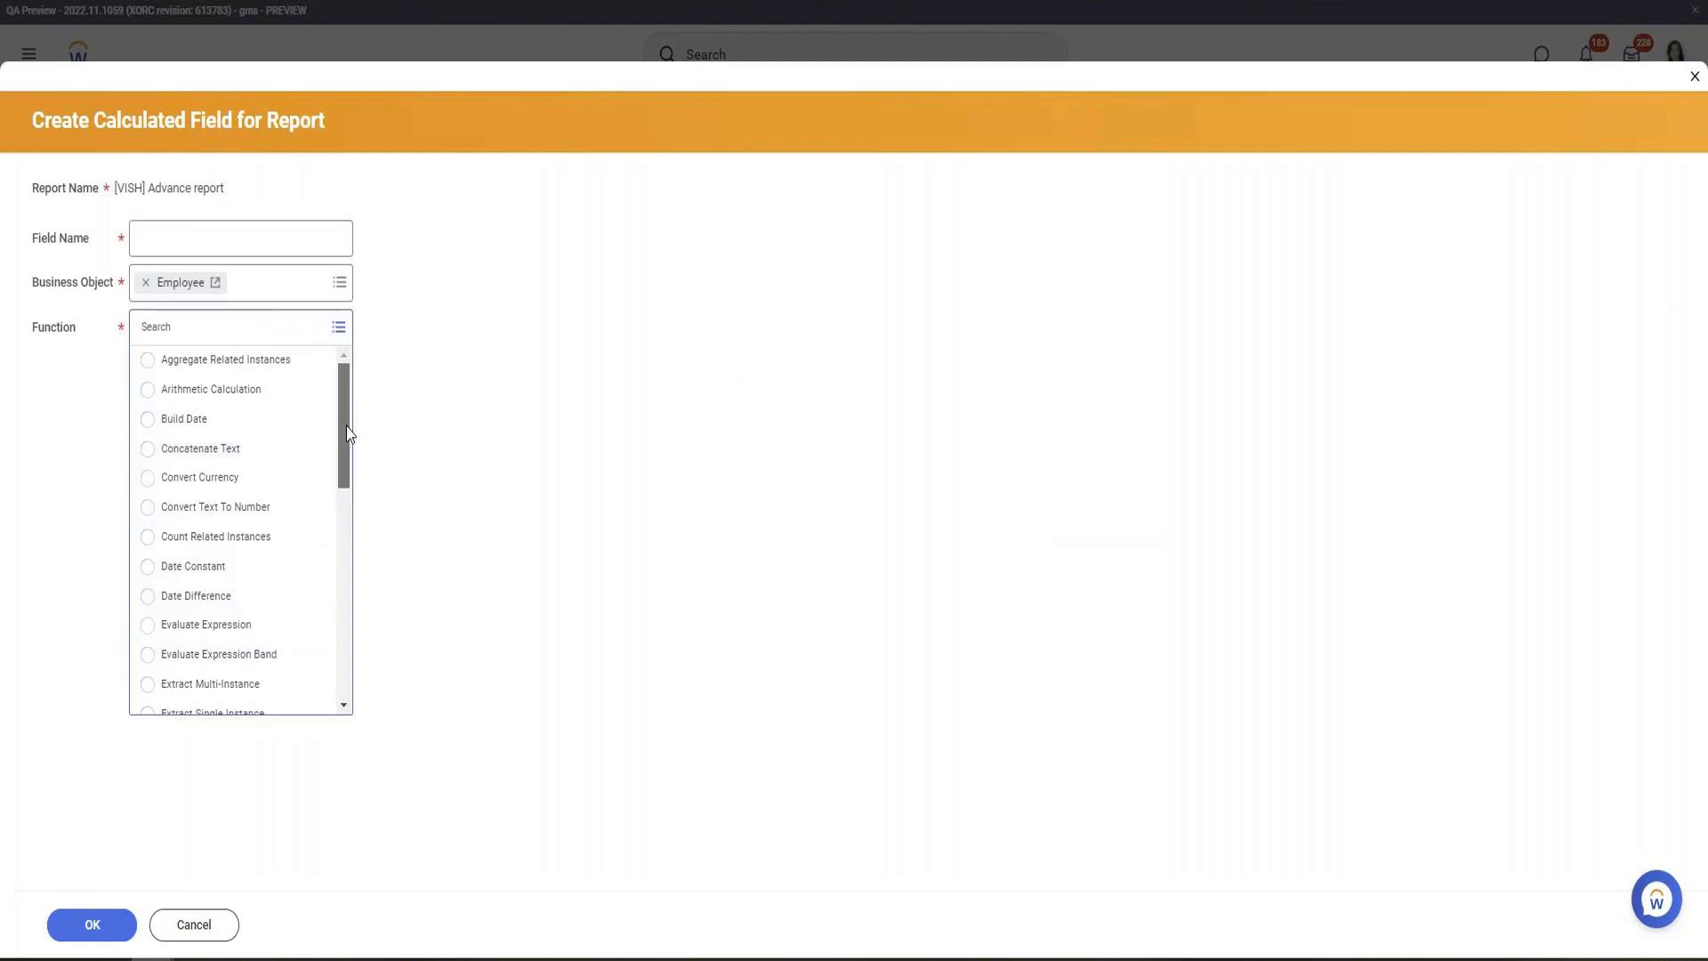
left_click_drag(349, 443, 347, 507)
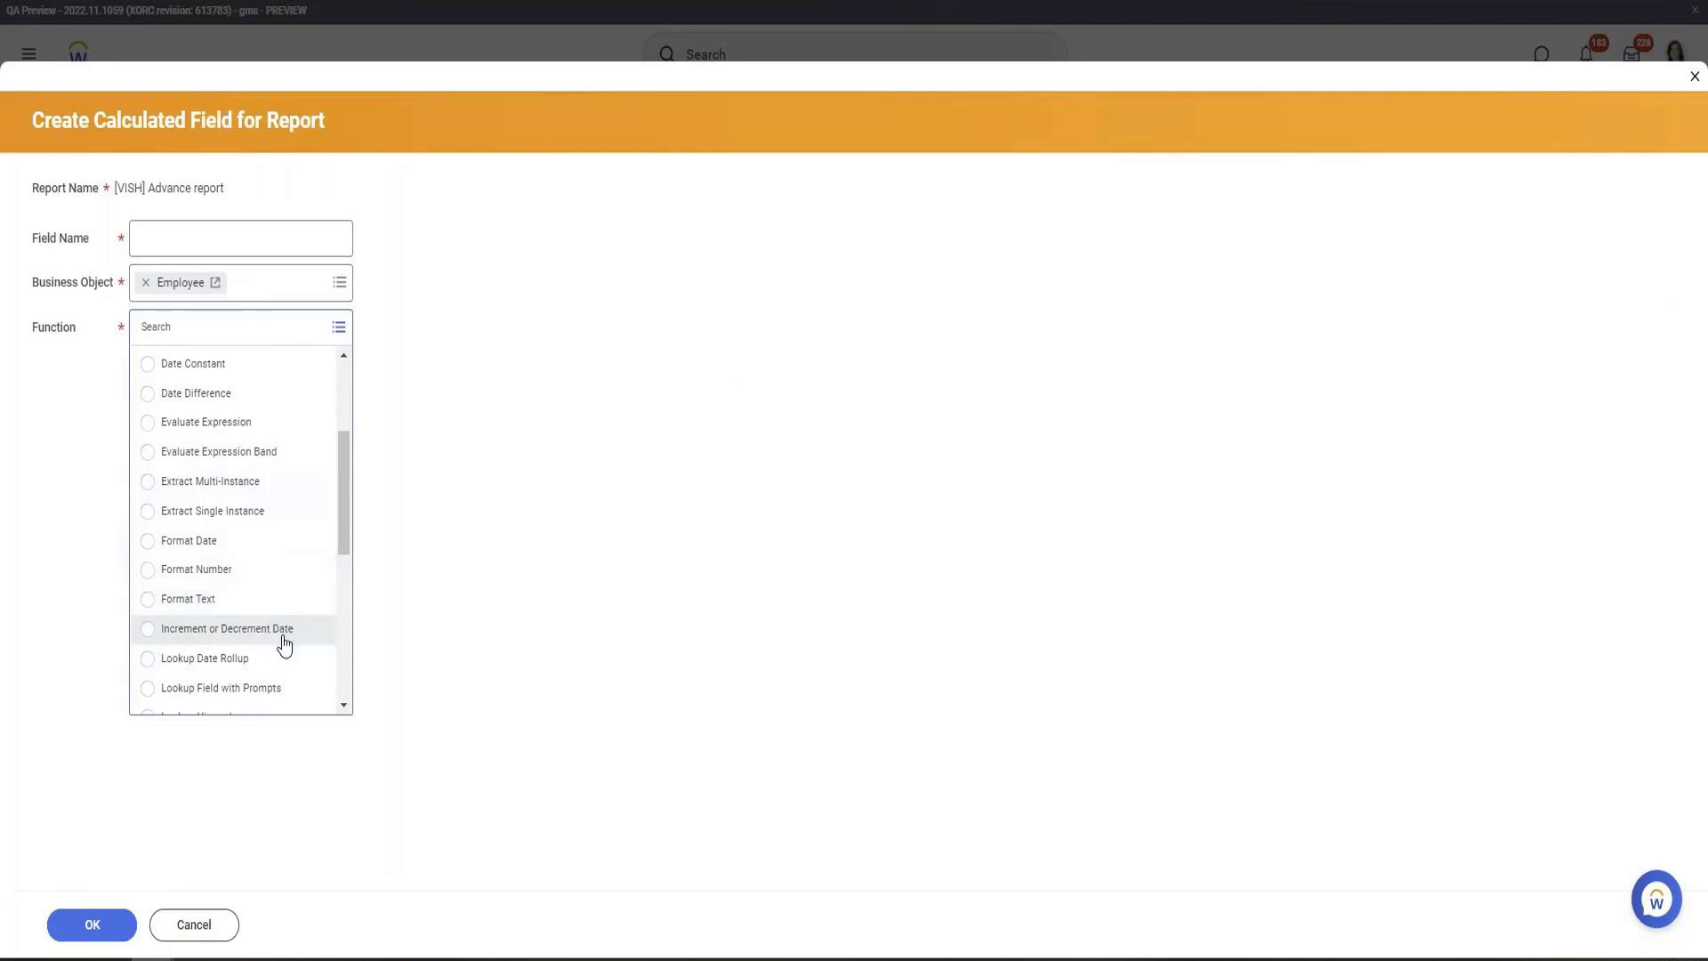
left_click_drag(344, 507, 347, 599)
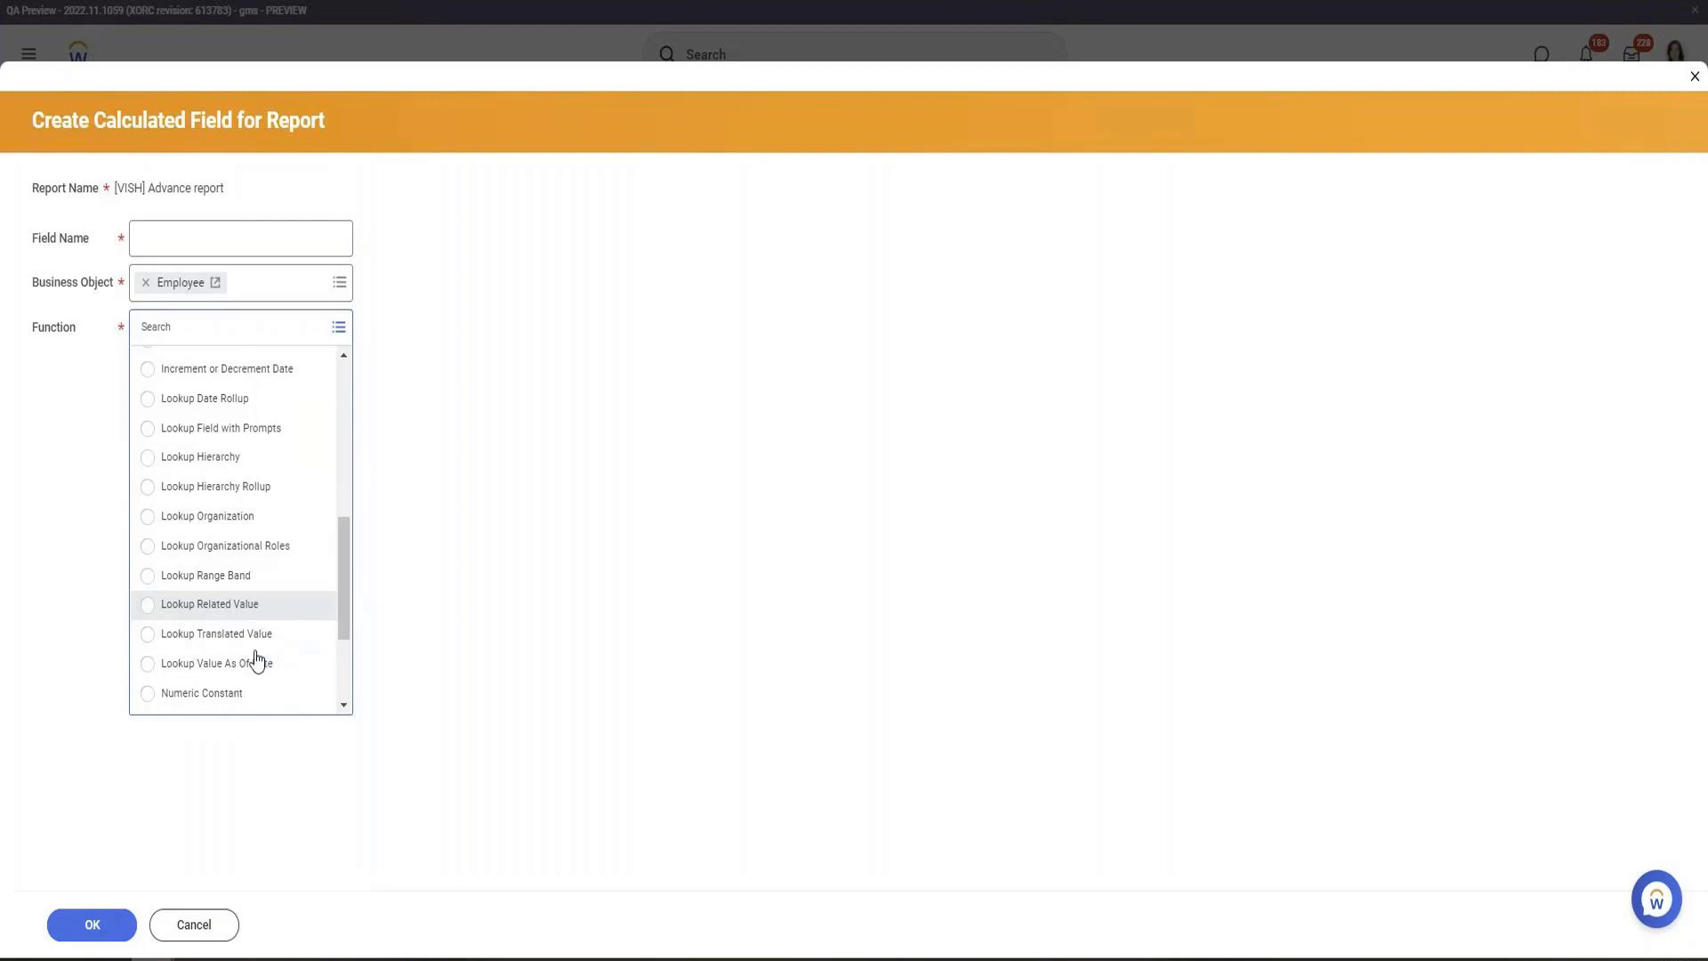
left_click_drag(347, 598, 331, 686)
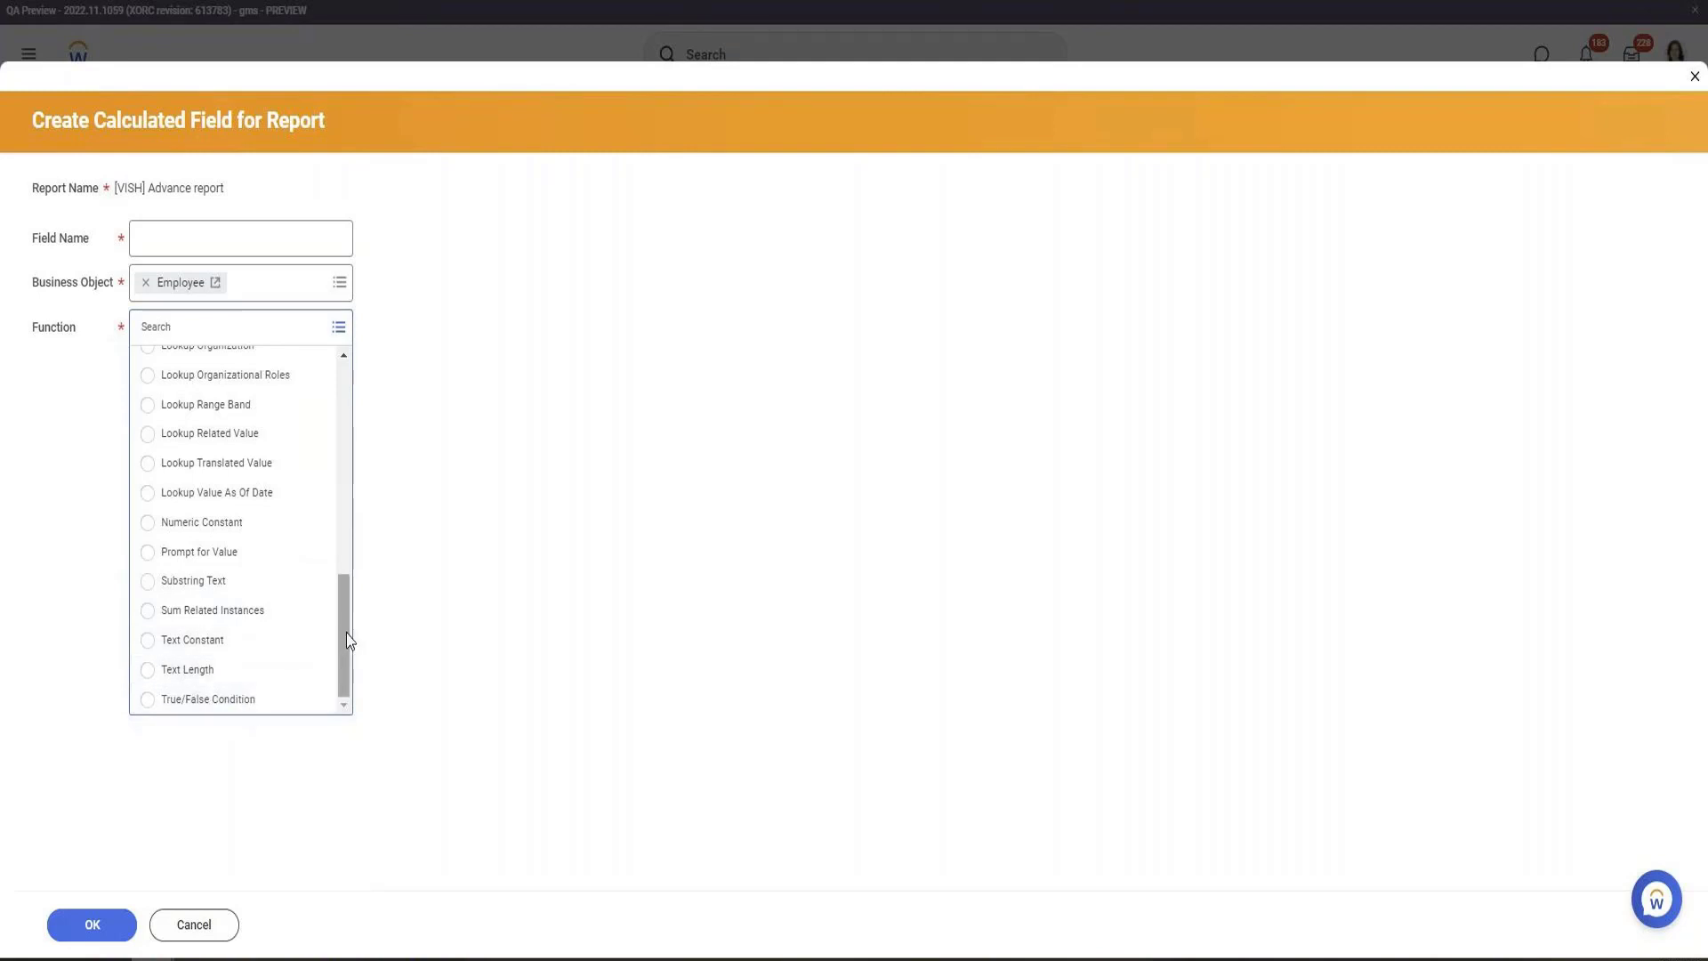
left_click_drag(341, 629, 362, 366)
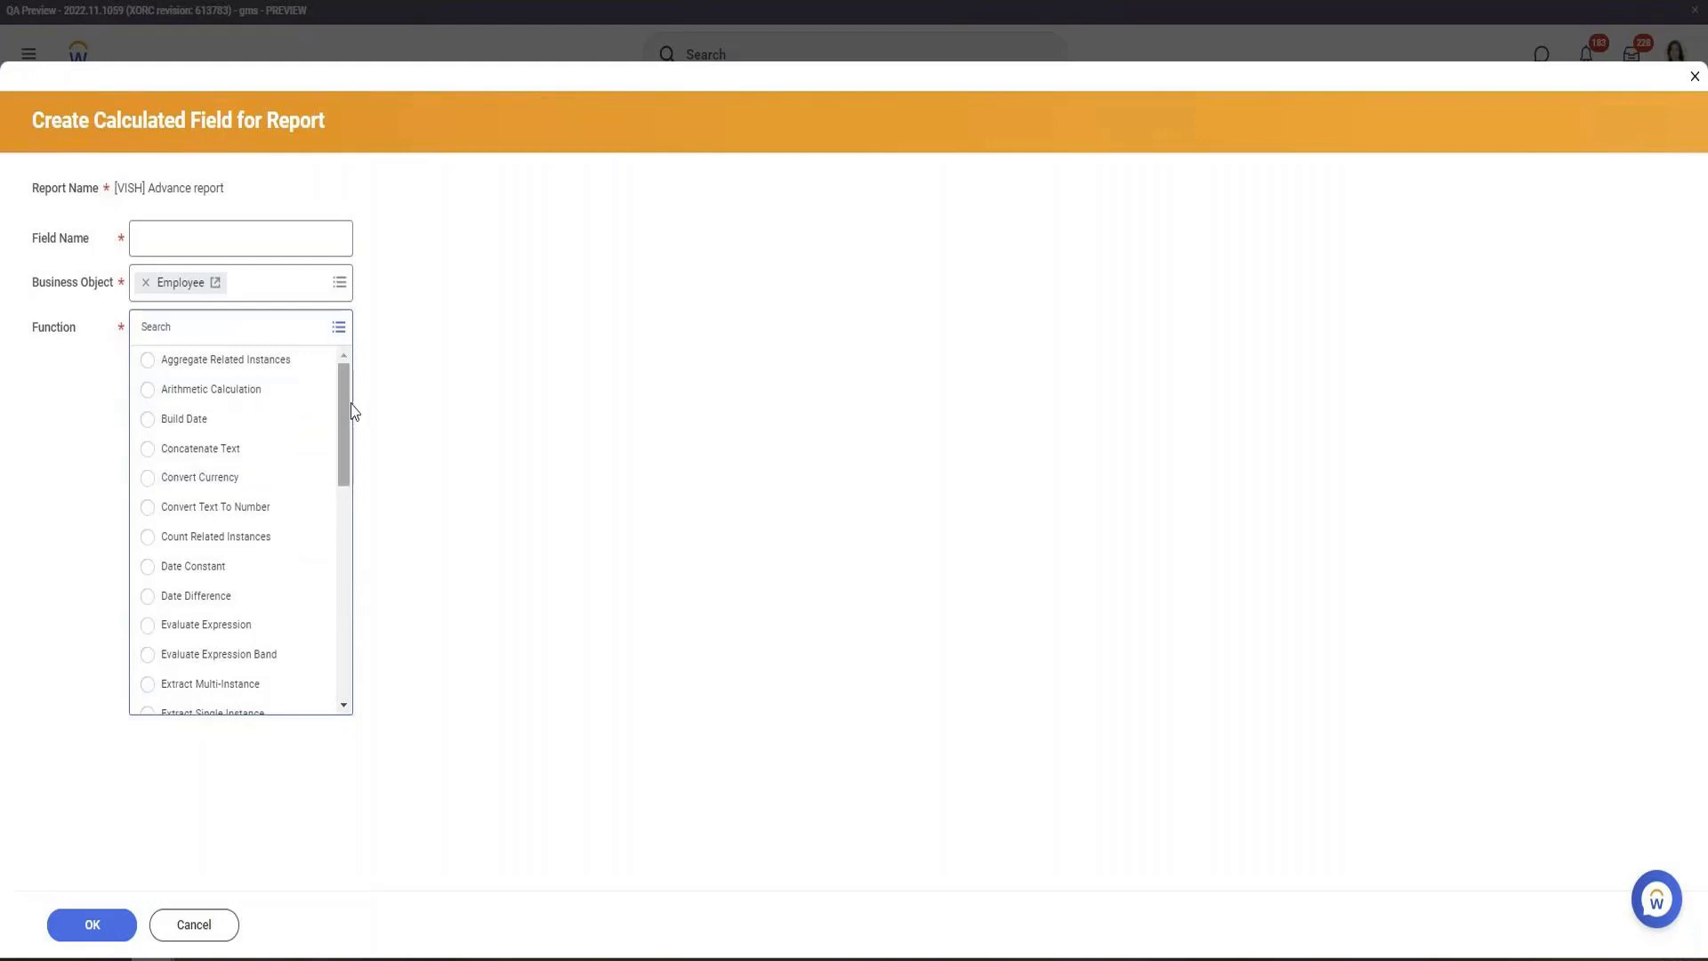
left_click_drag(345, 412, 366, 637)
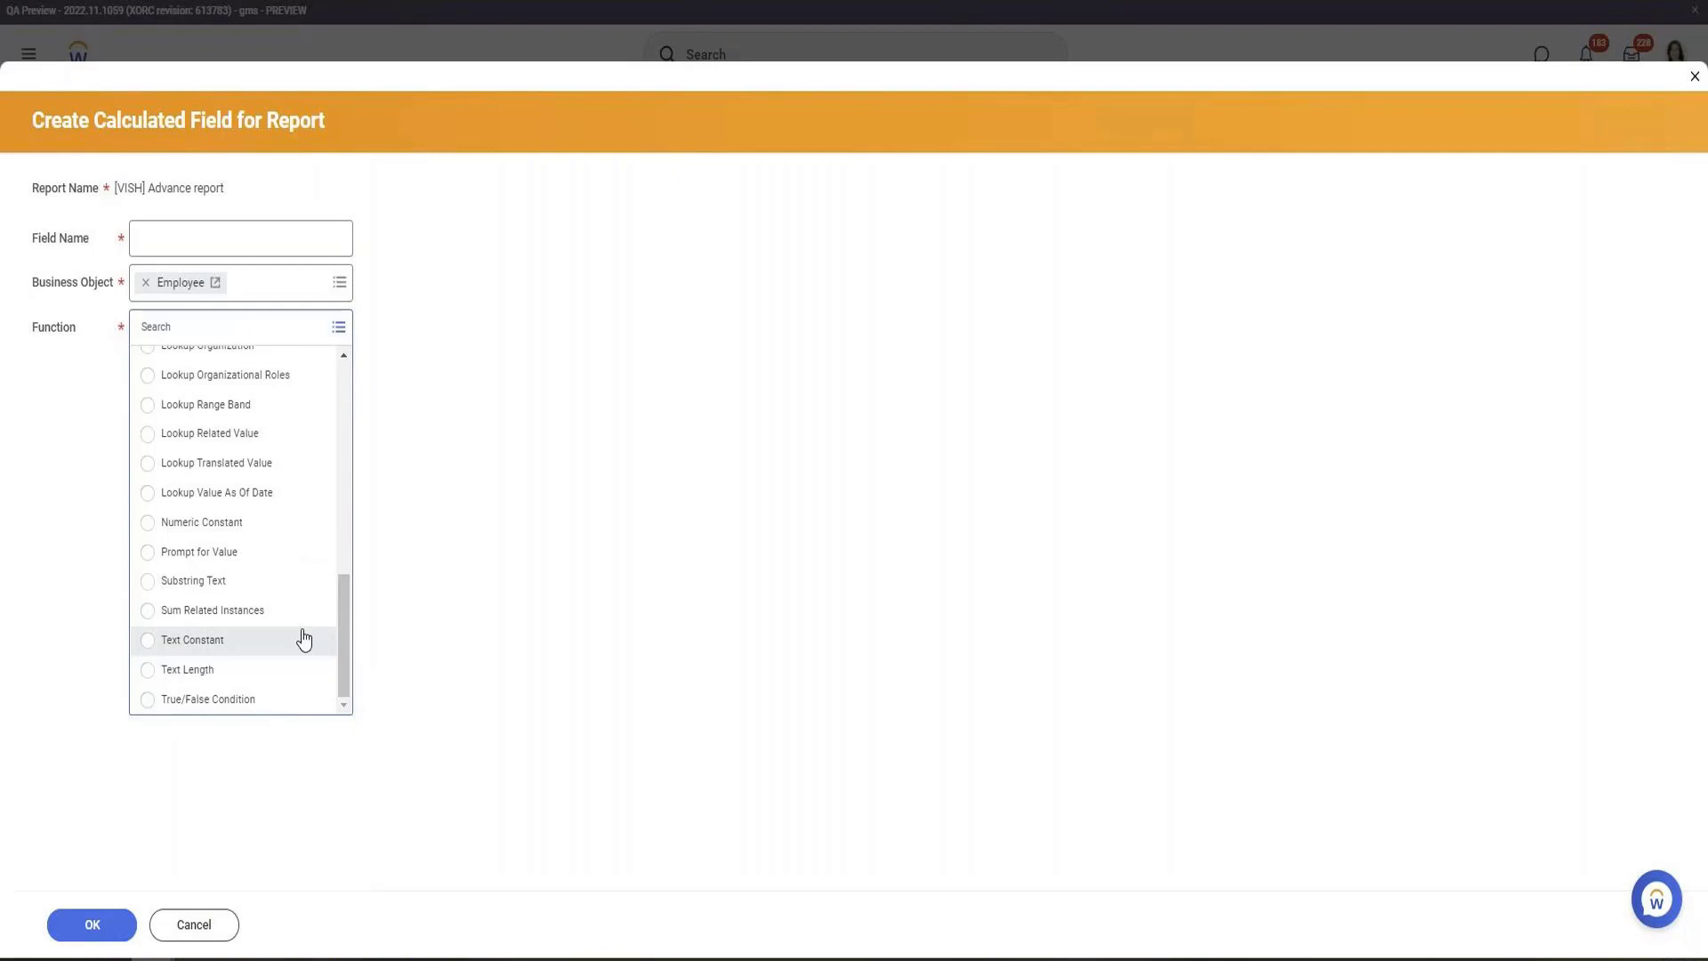
scroll(302, 630, "up", 1)
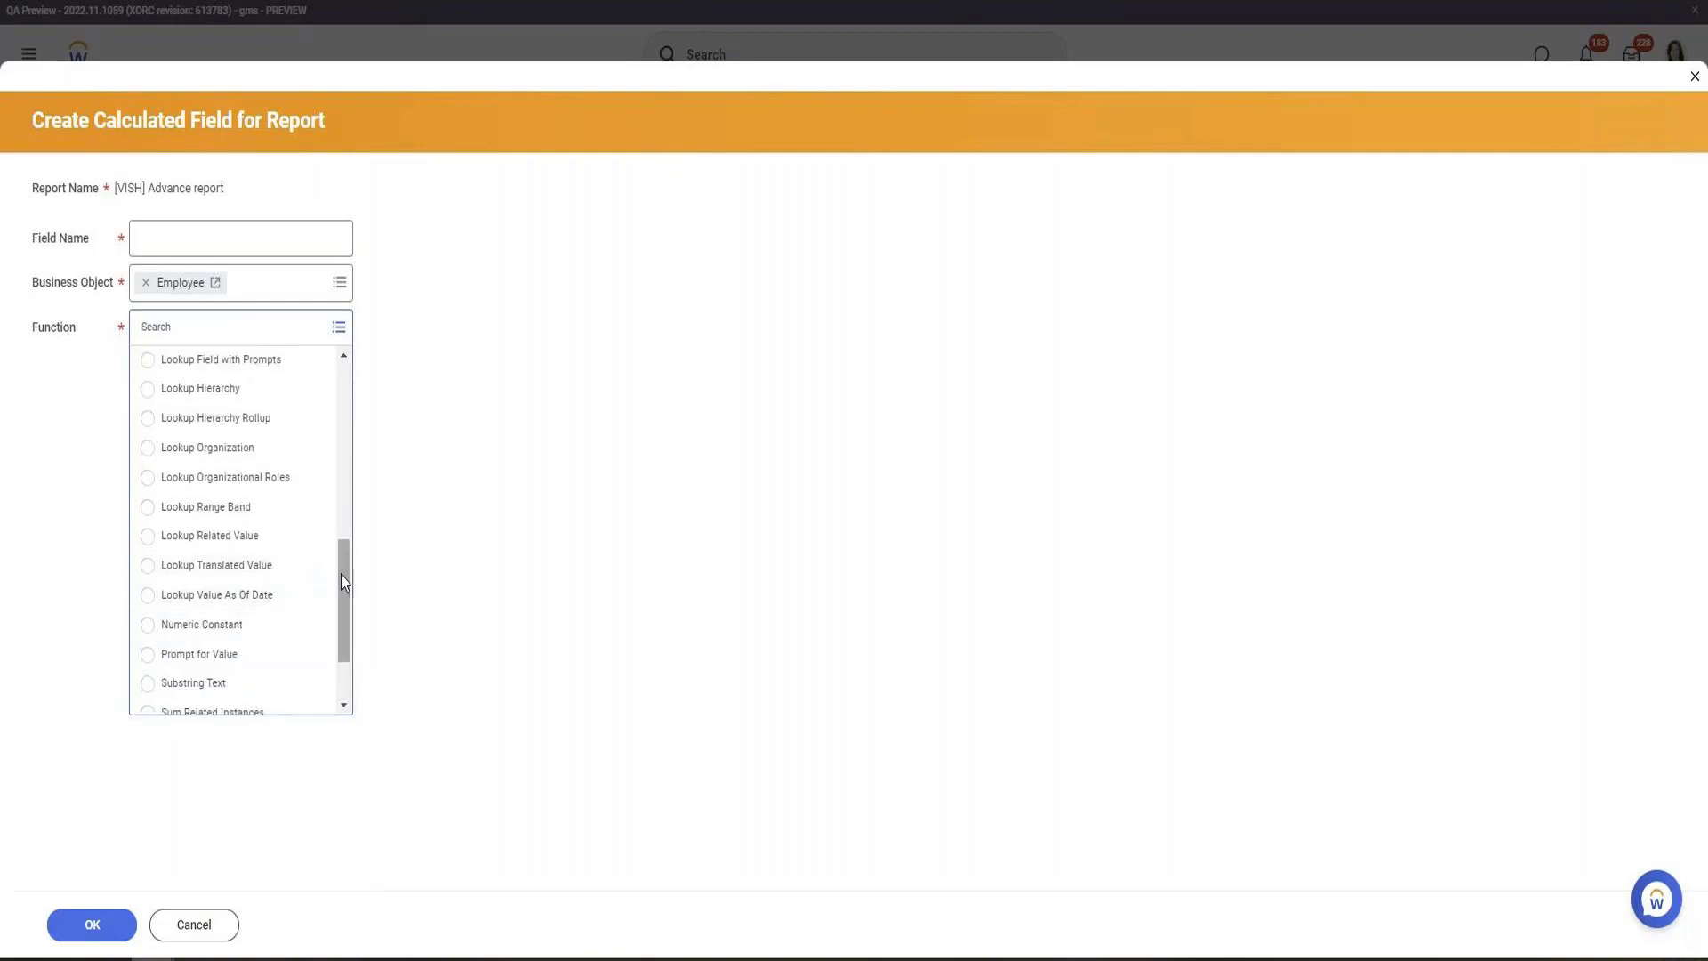
left_click_drag(343, 574, 351, 464)
scroll(276, 495, "up", 1)
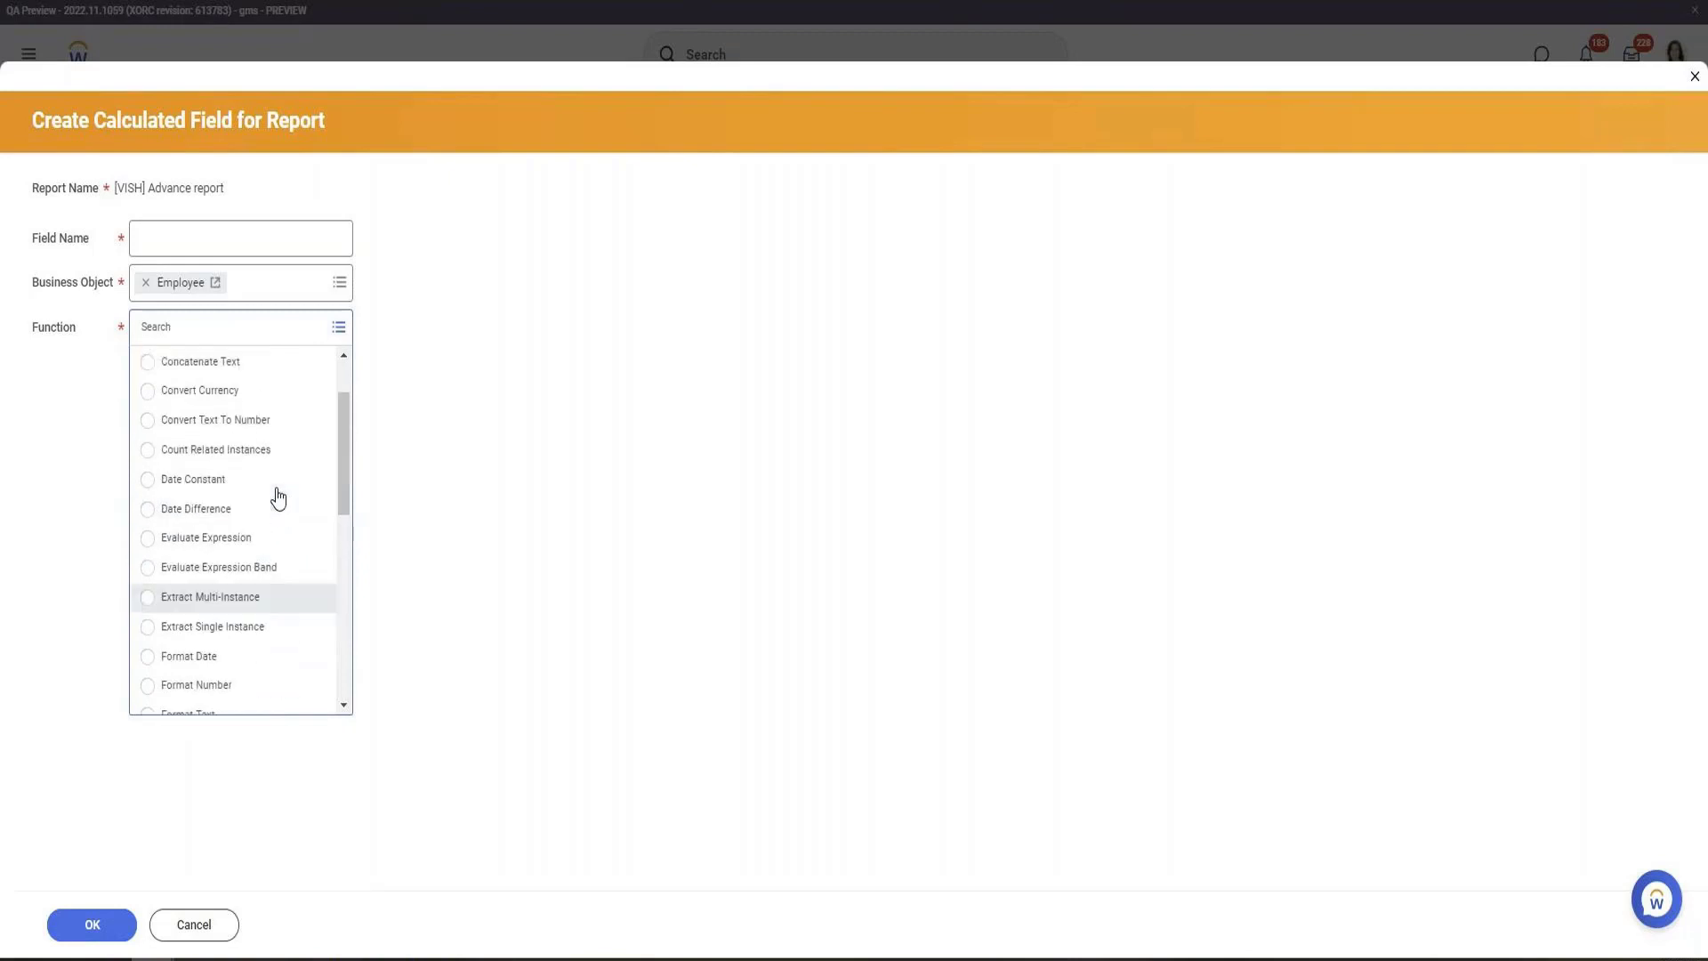
scroll(277, 496, "up", 1)
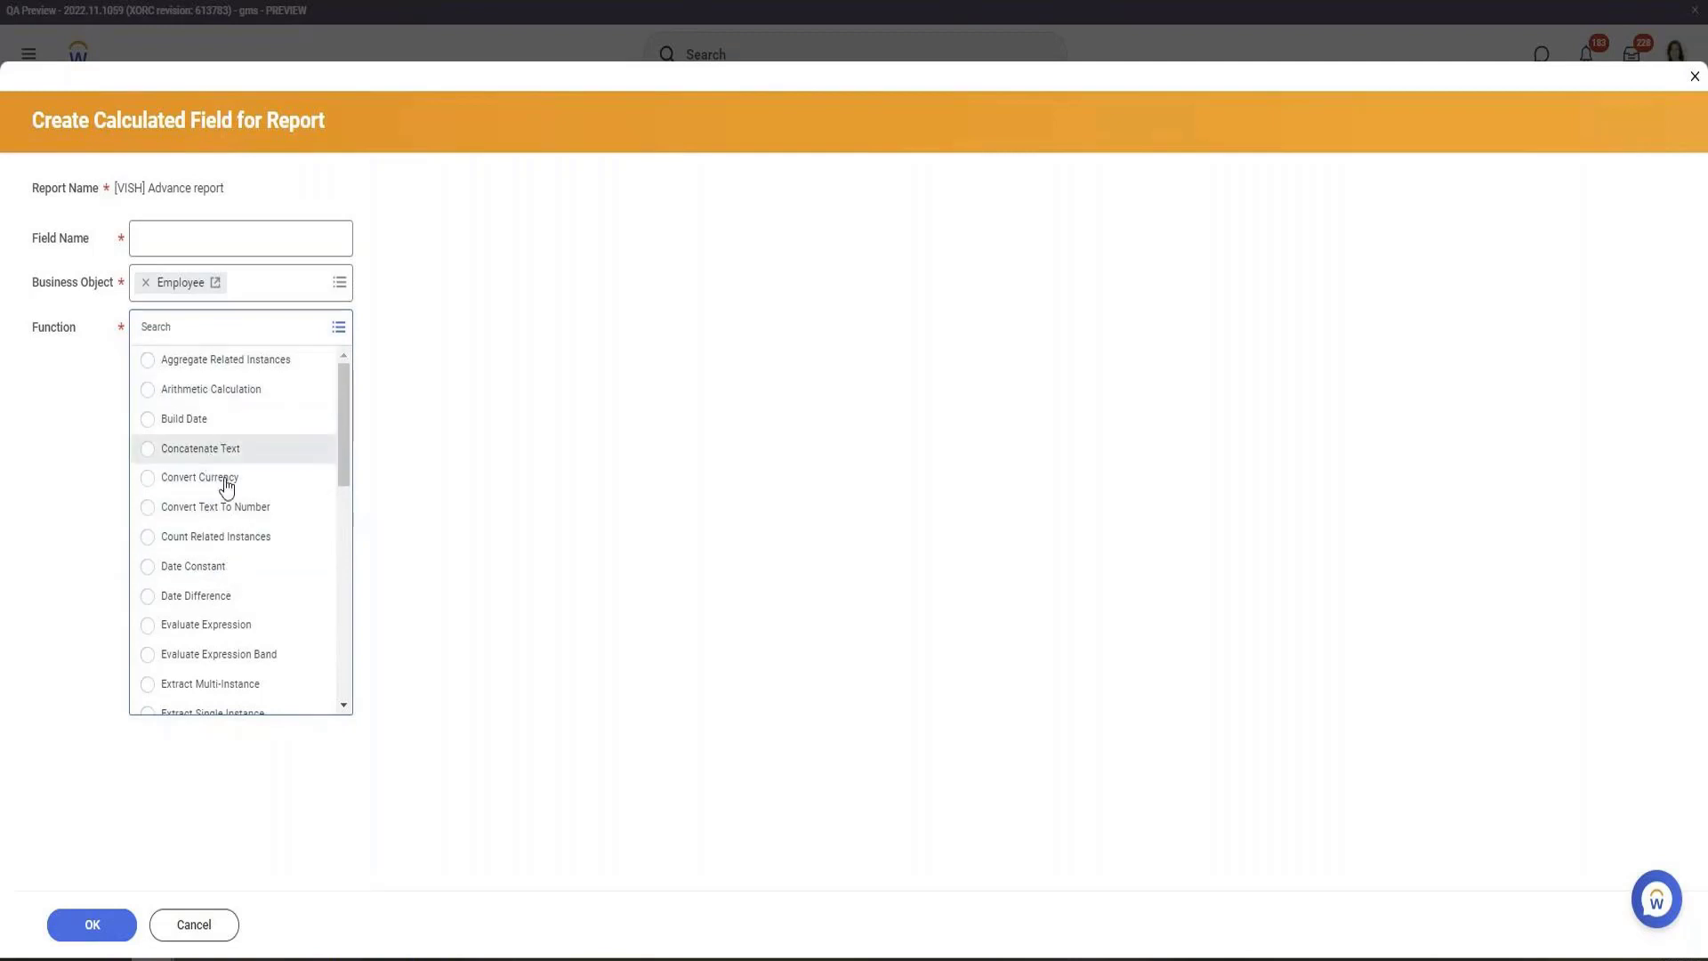
Name the calculated field Dependent Count, choose the Count Related Instances function for it, and continue to its calculation settings
left_click(227, 542)
left_click(232, 237)
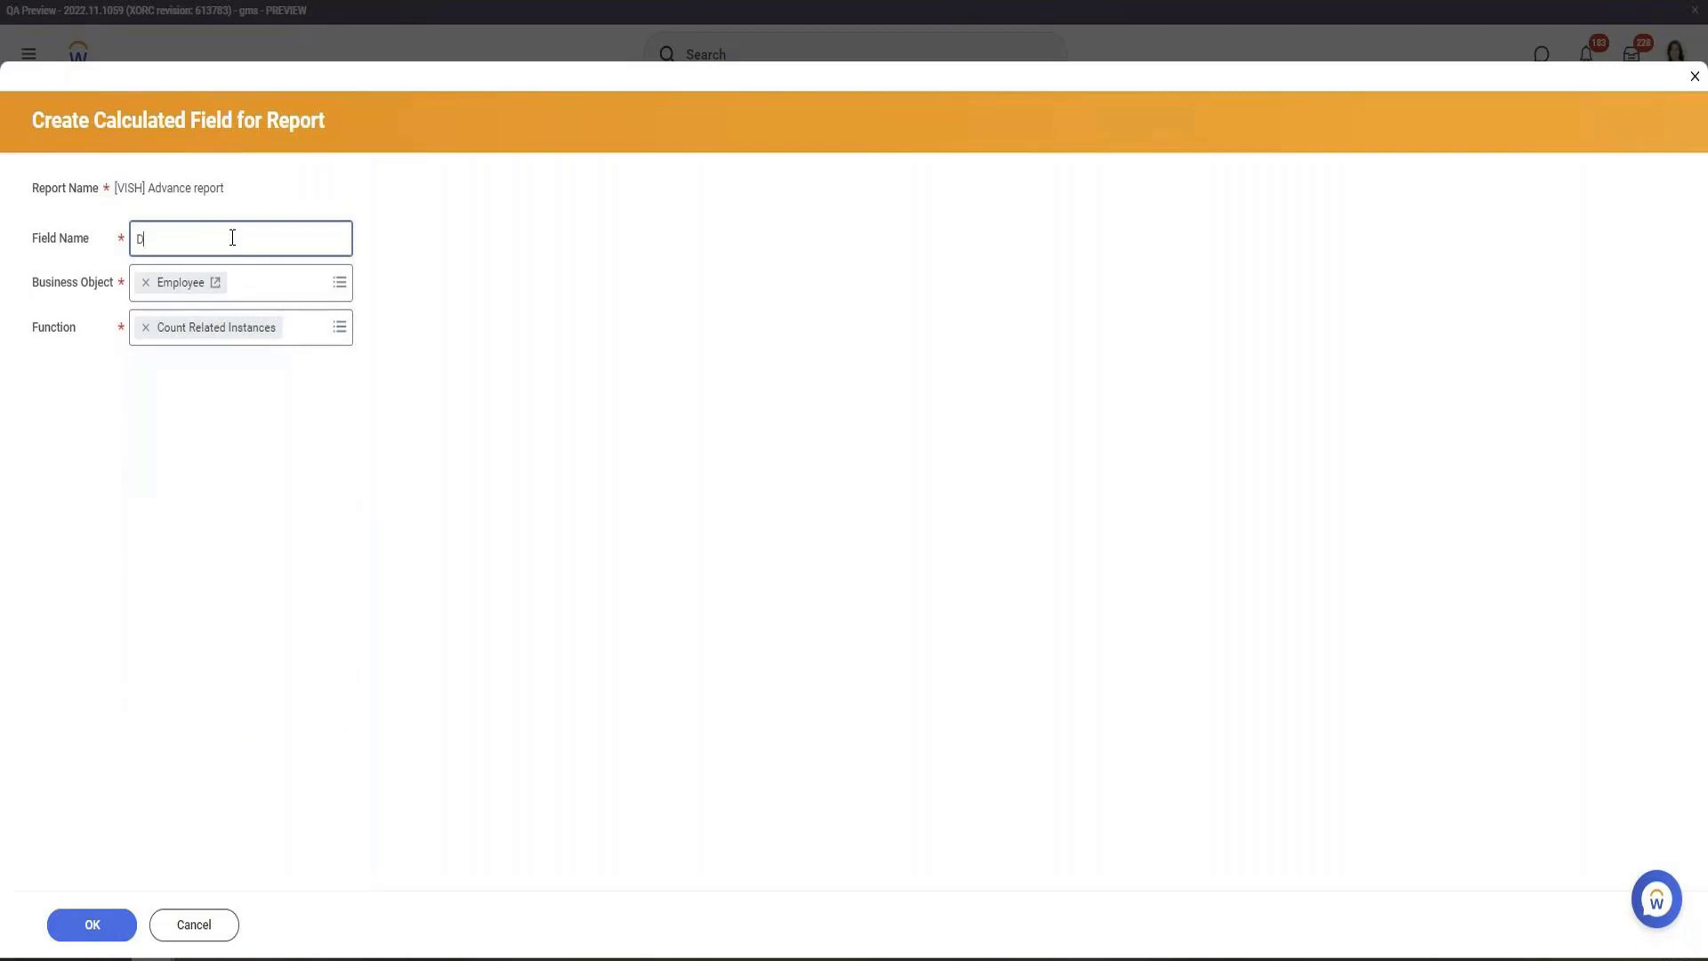
type("Dependent")
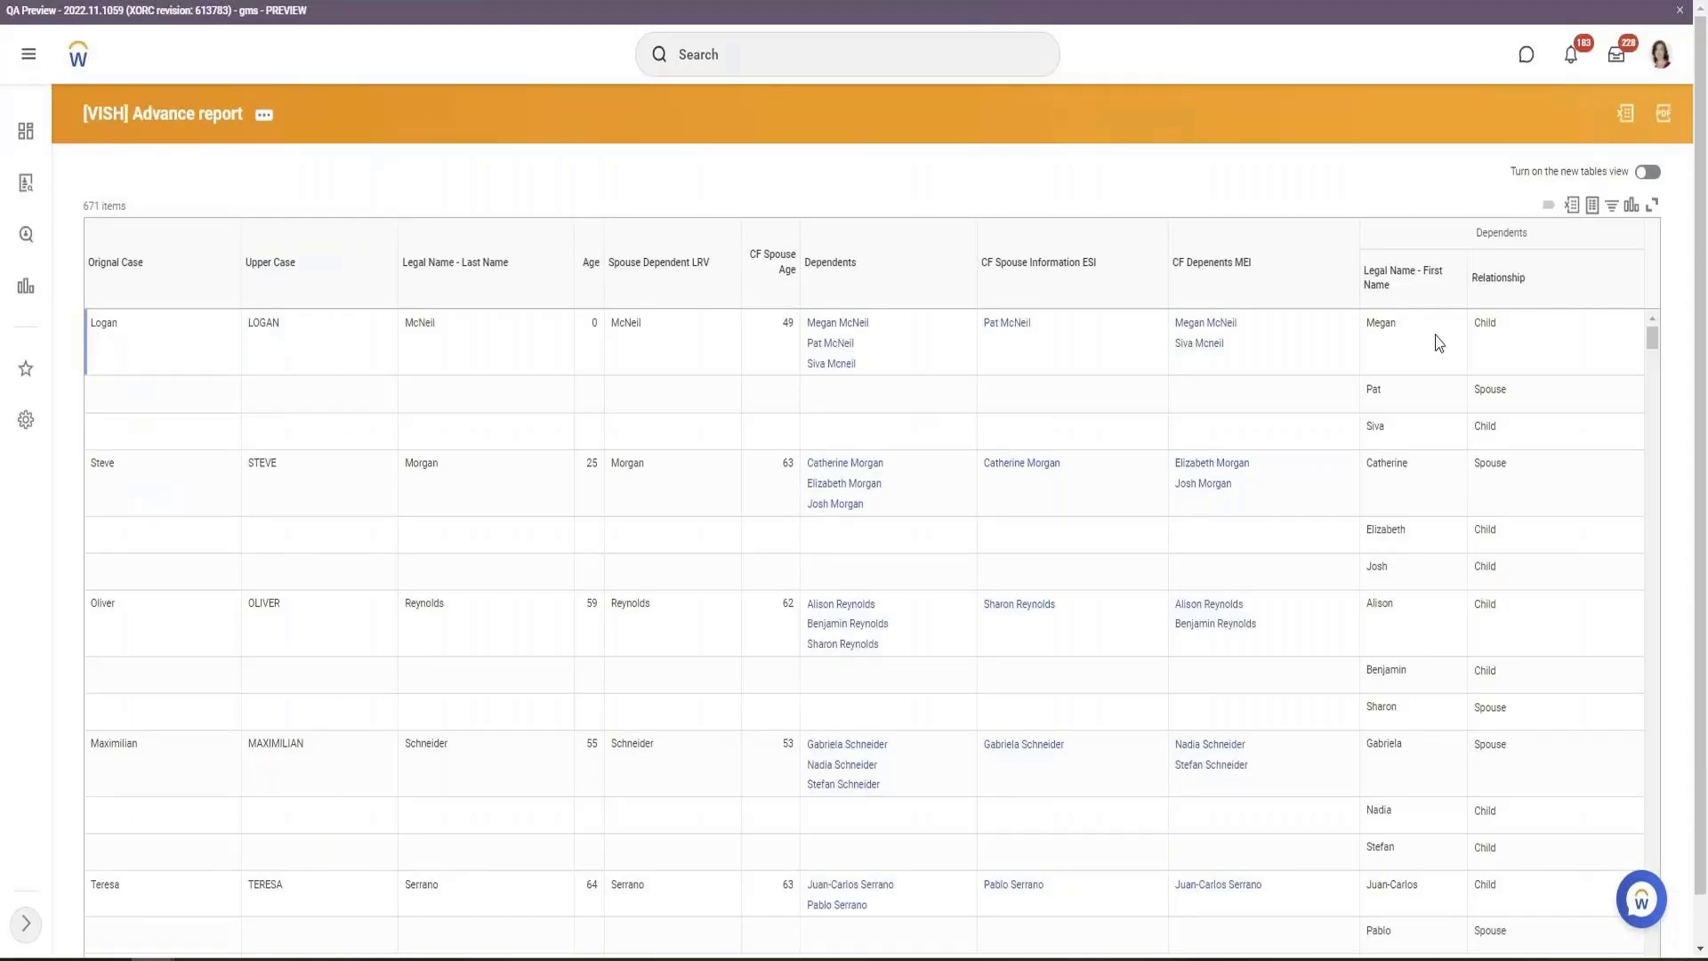
left_click_drag(863, 263, 800, 265)
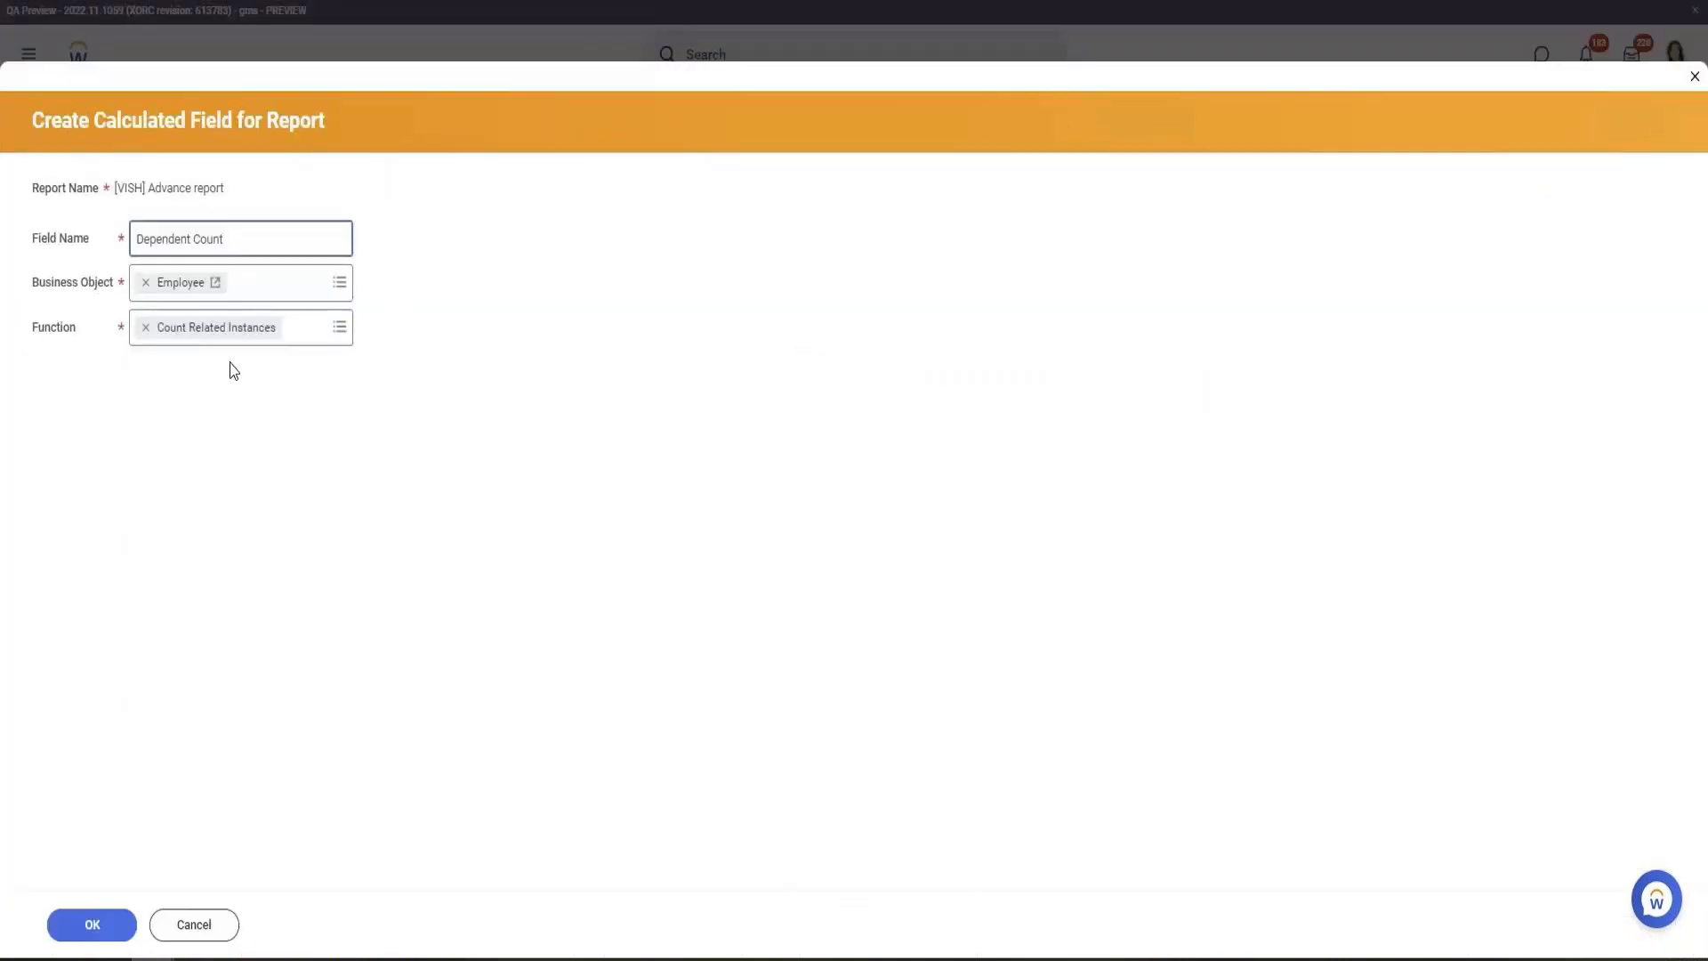
left_click(133, 929)
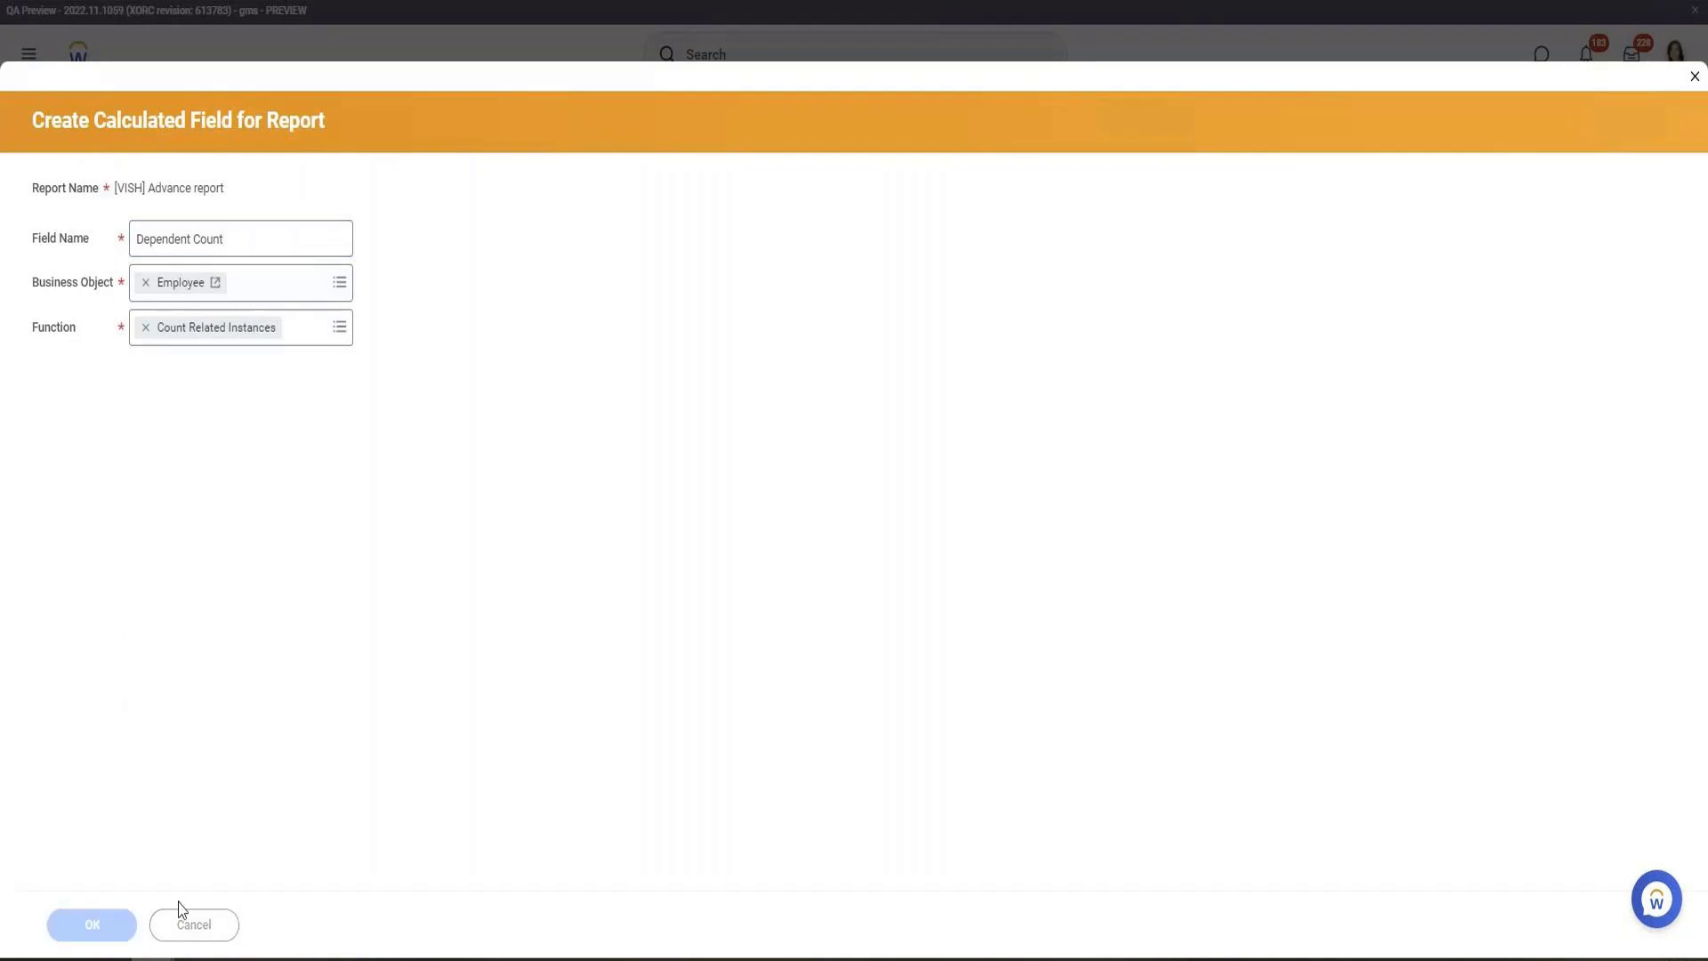
Search for "depend" in the Related Field of the Dependent Count calculation
left_click(312, 411)
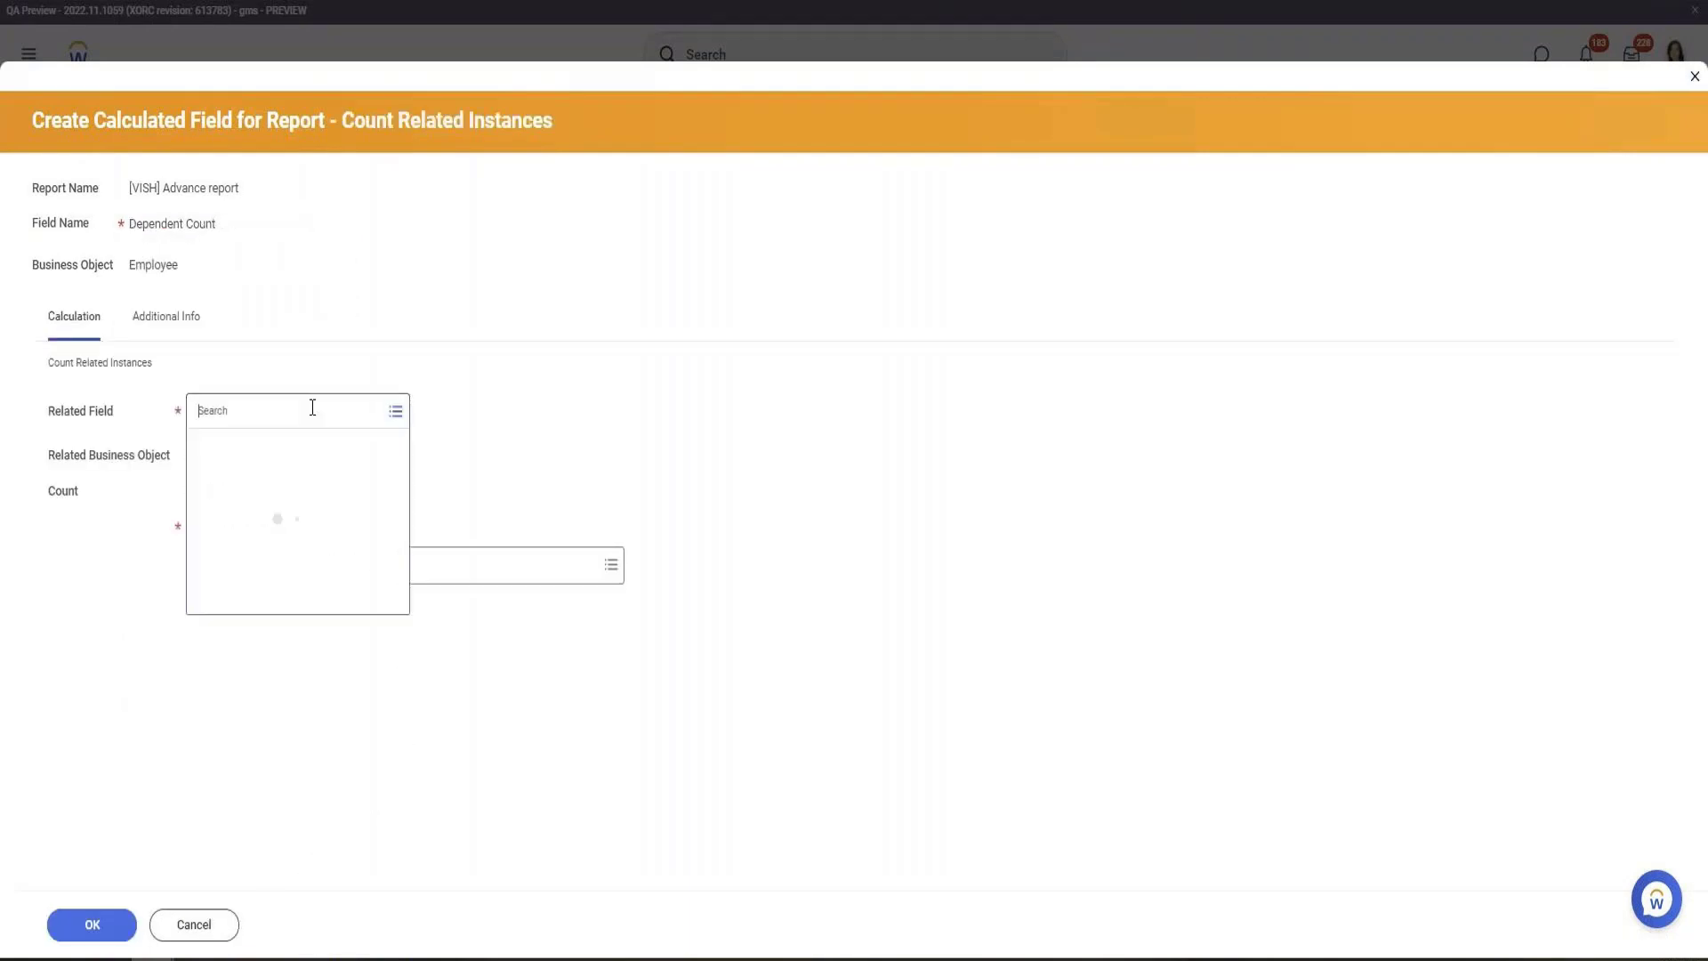
type("depen")
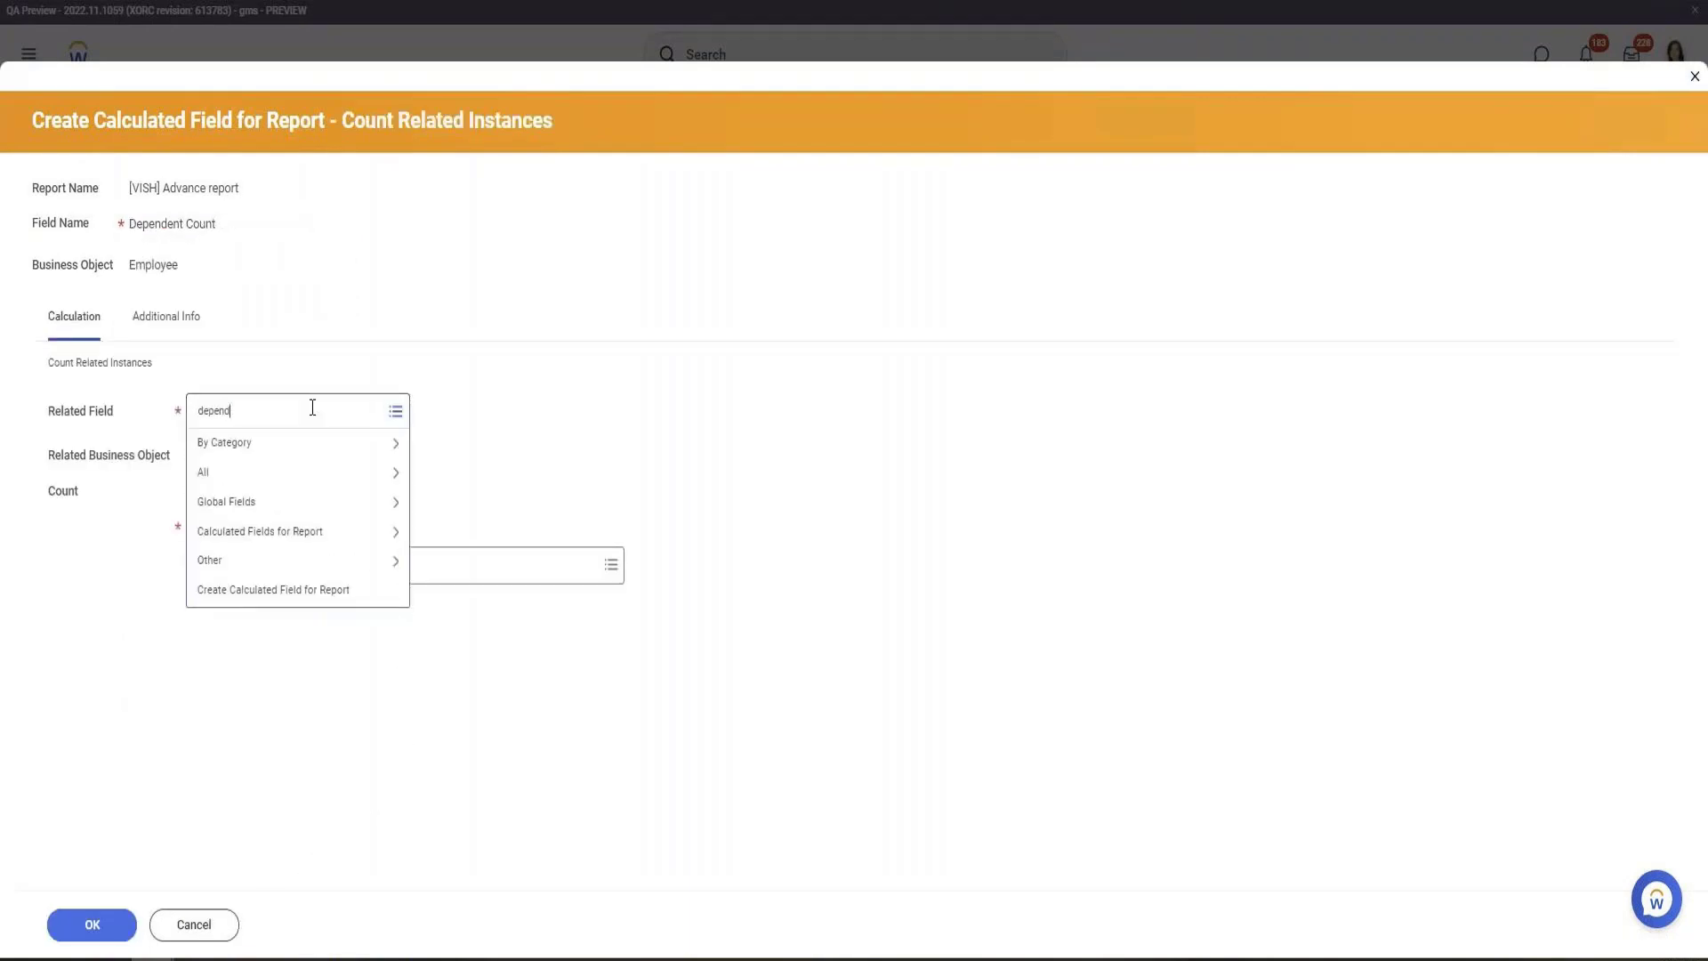
Set the related field of the Dependent Count calculation to Dependents, then save the calculated field and the report
type("d")
key("Return")
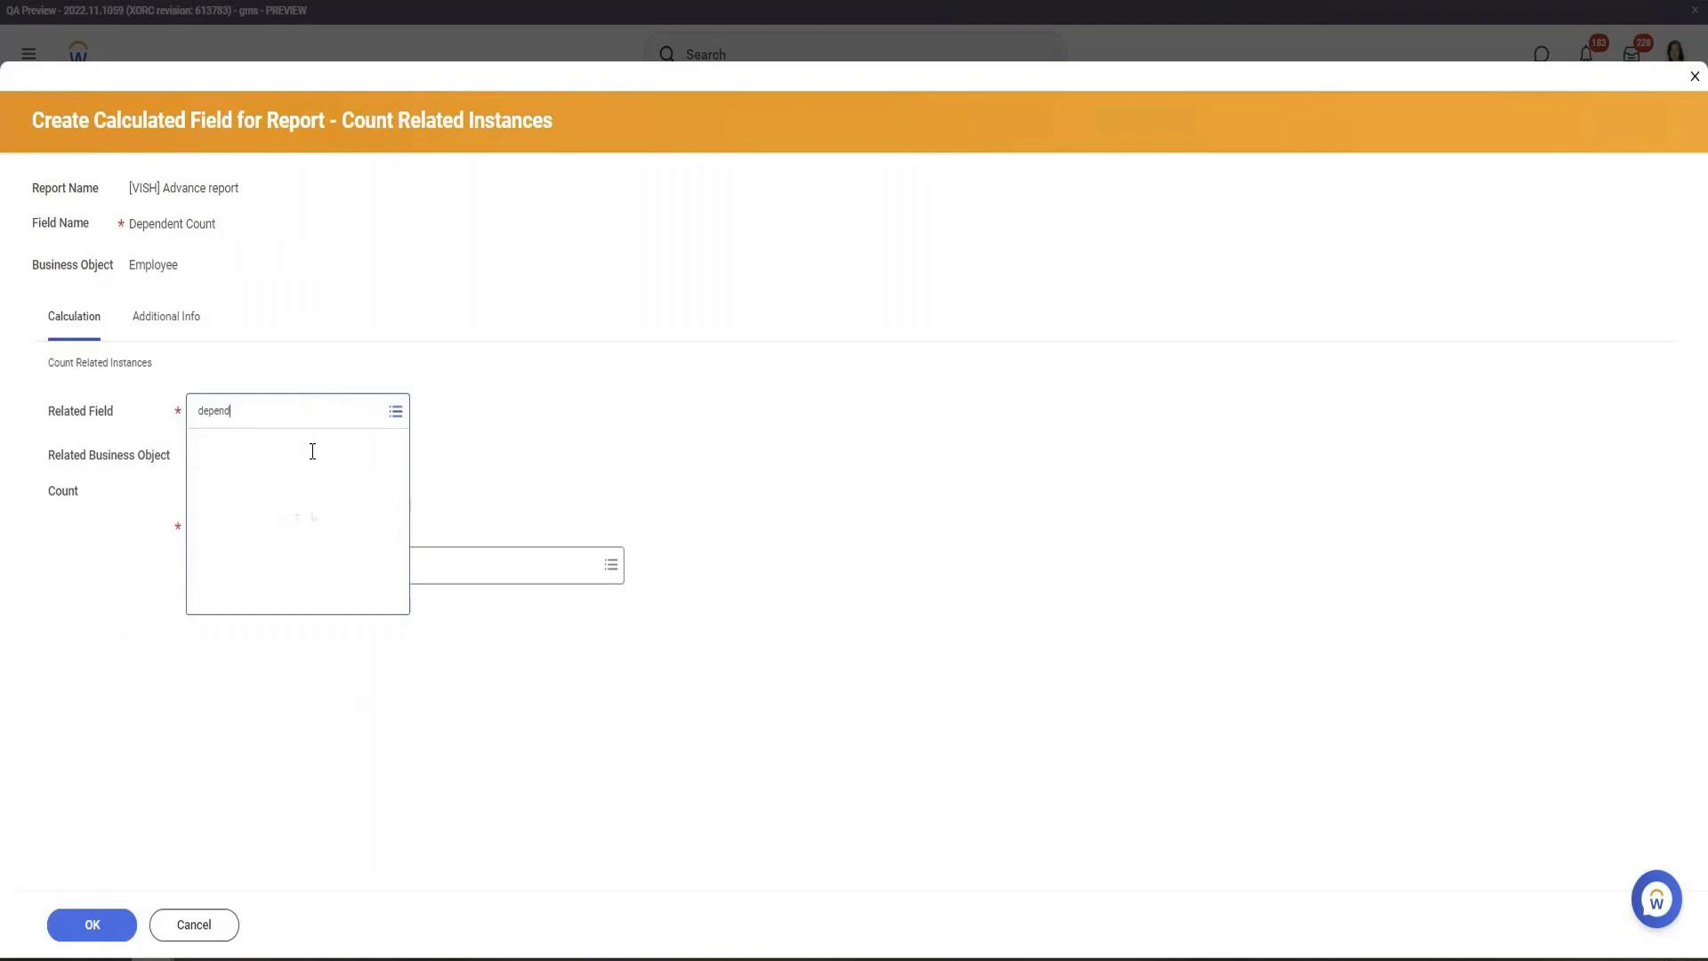
left_click(271, 514)
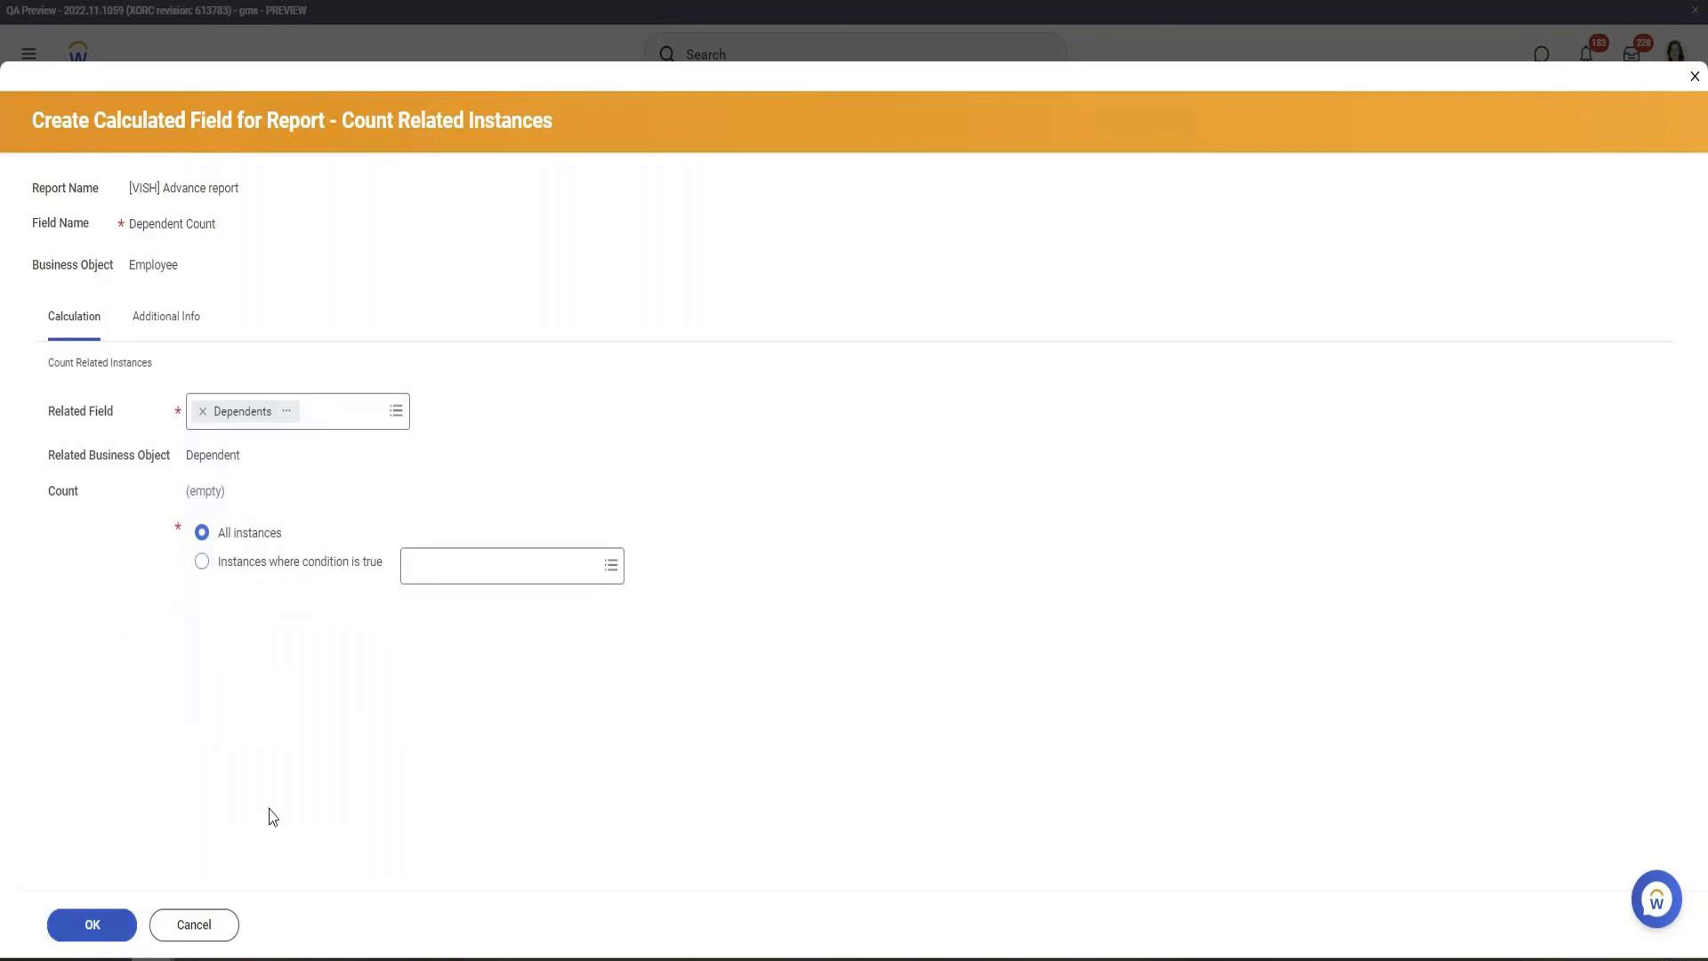
left_click(55, 927)
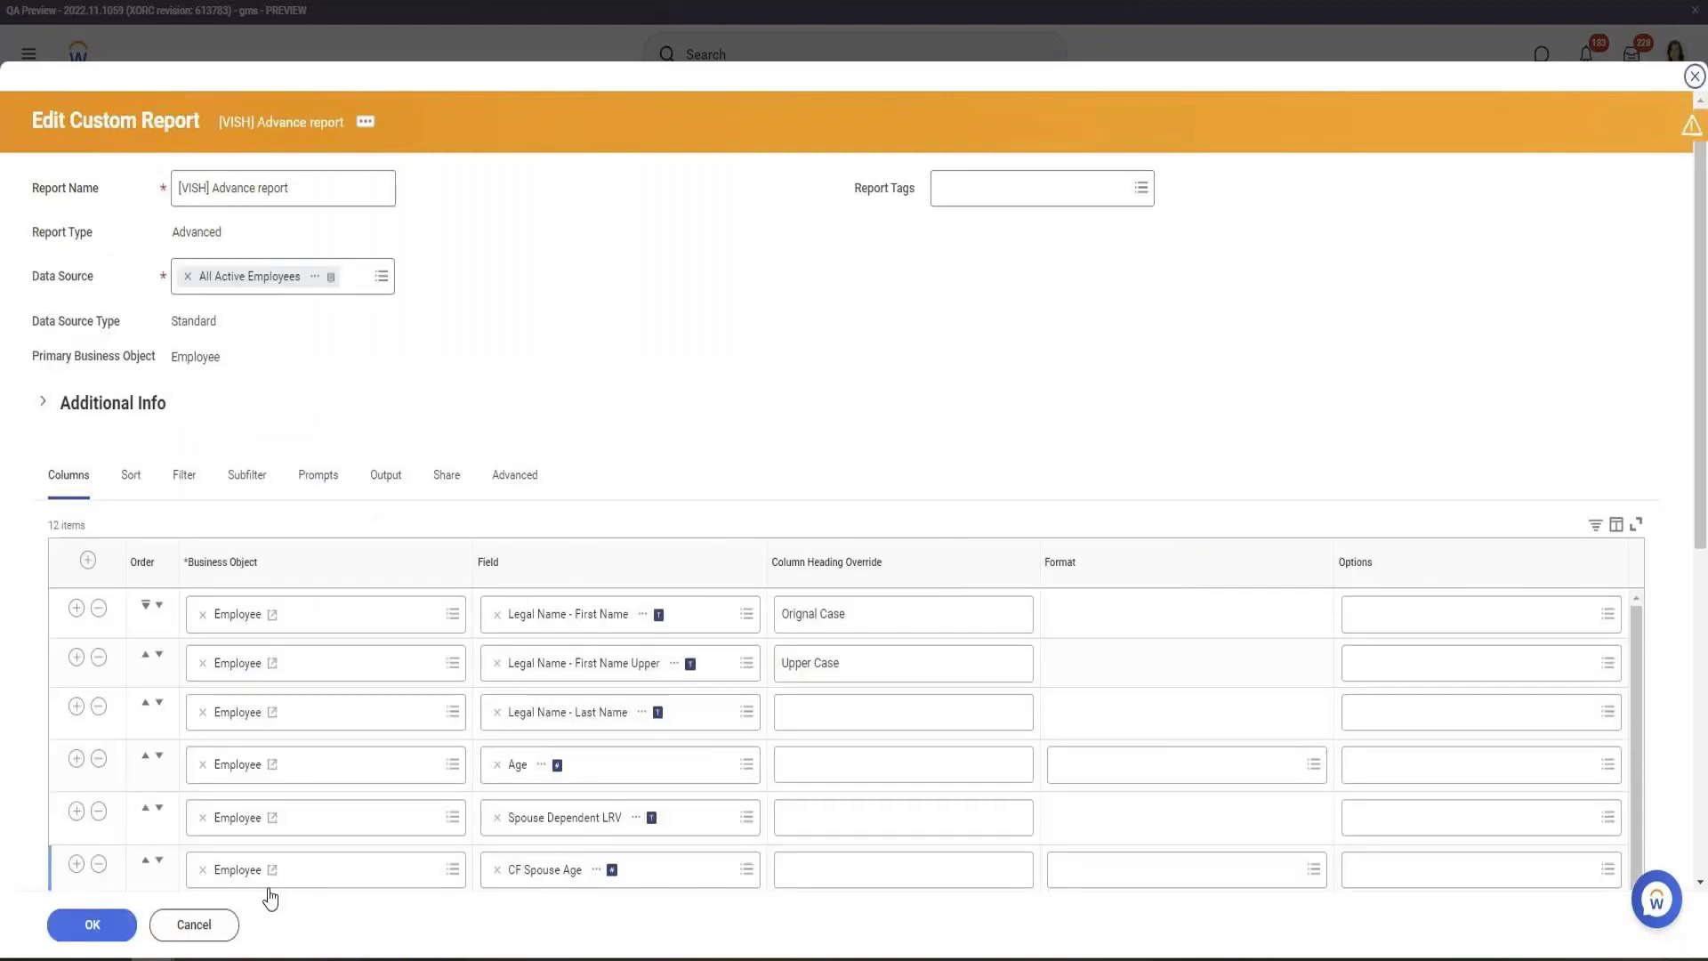
left_click(100, 928)
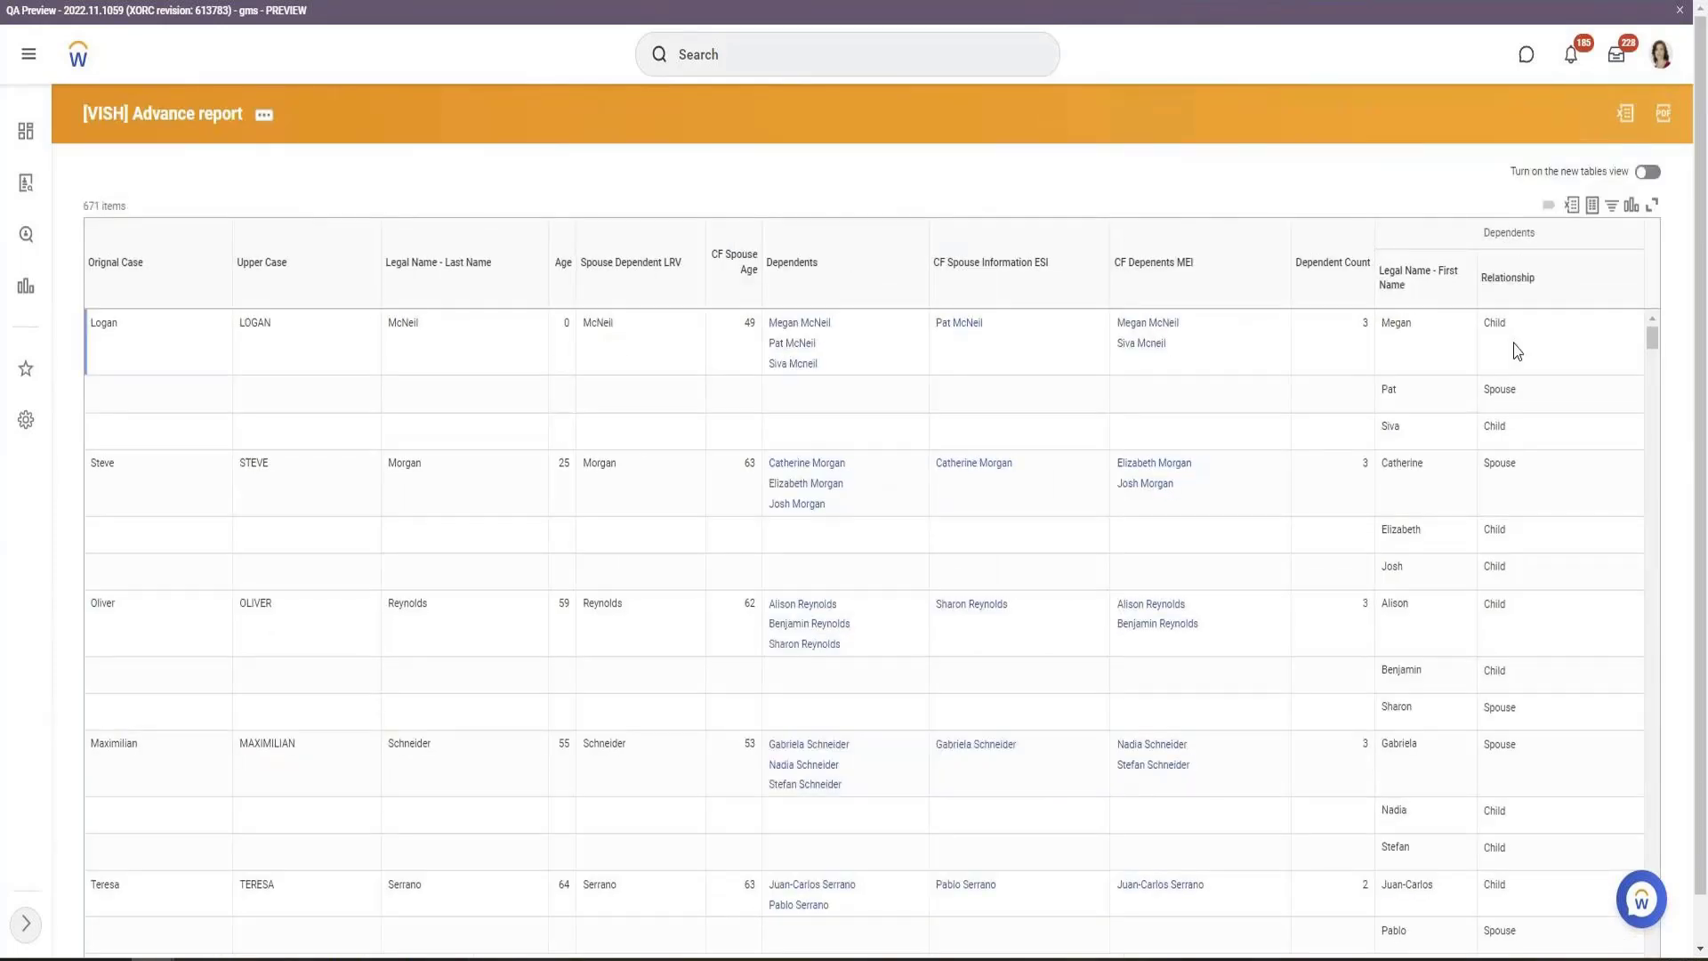
Open the Dependent Count calculated field for editing from the saved report's column list
left_click(1321, 283)
left_click(1326, 233)
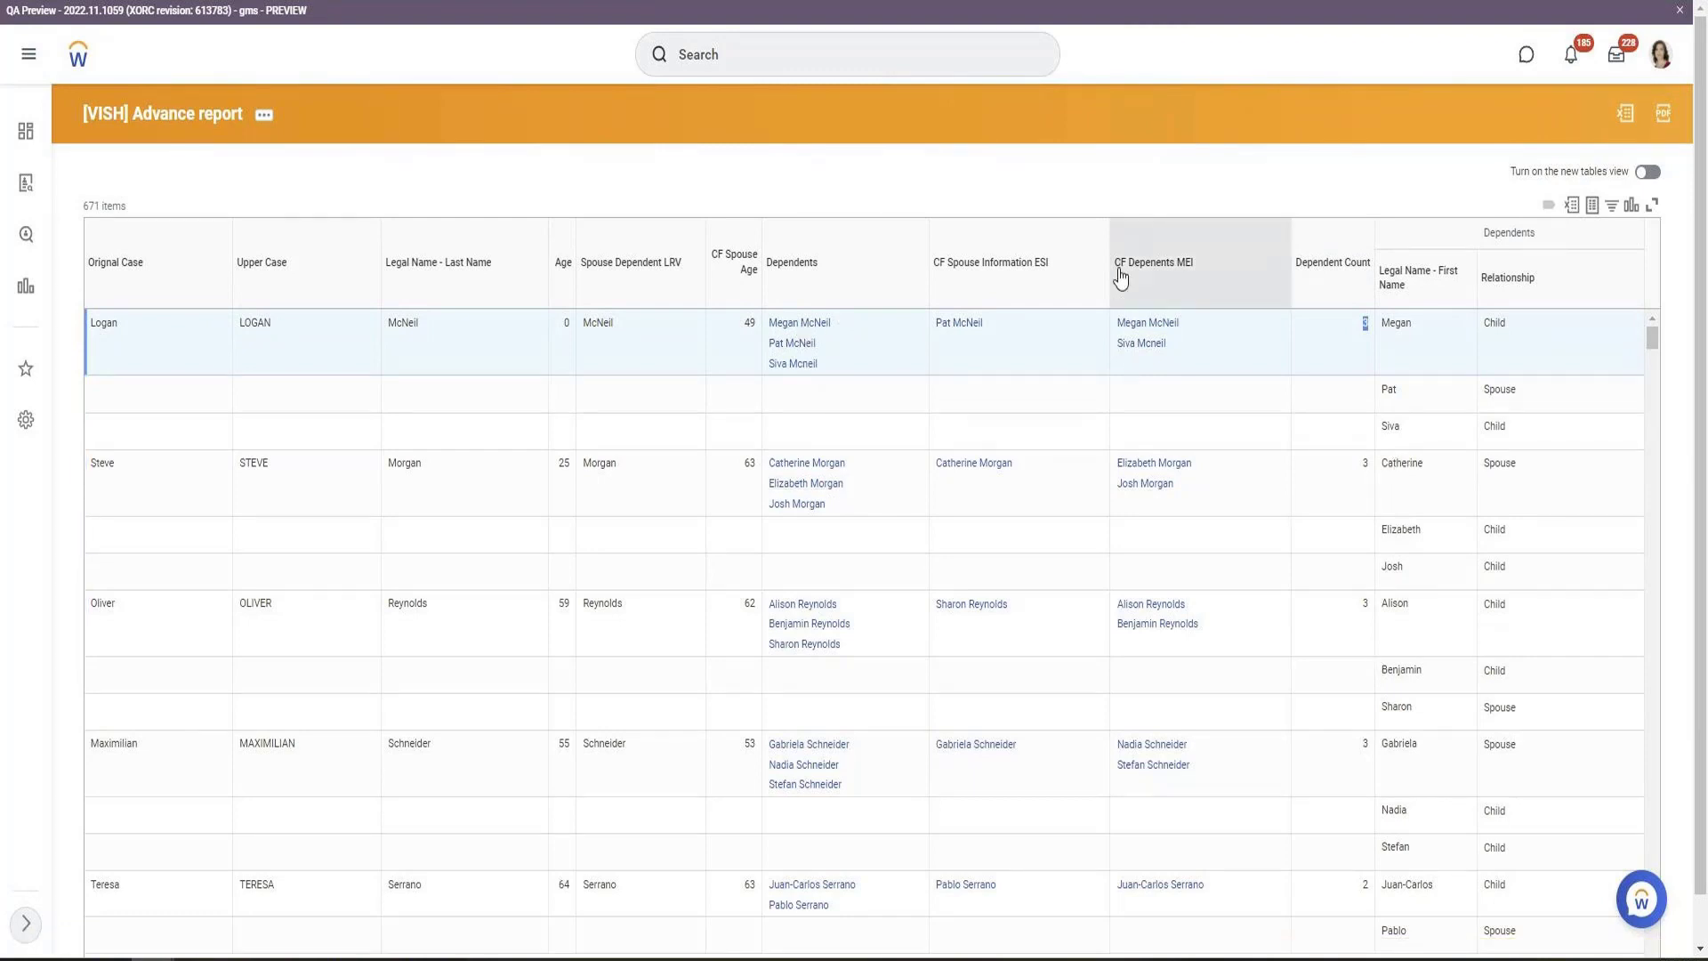
left_click_drag(1117, 269, 1192, 269)
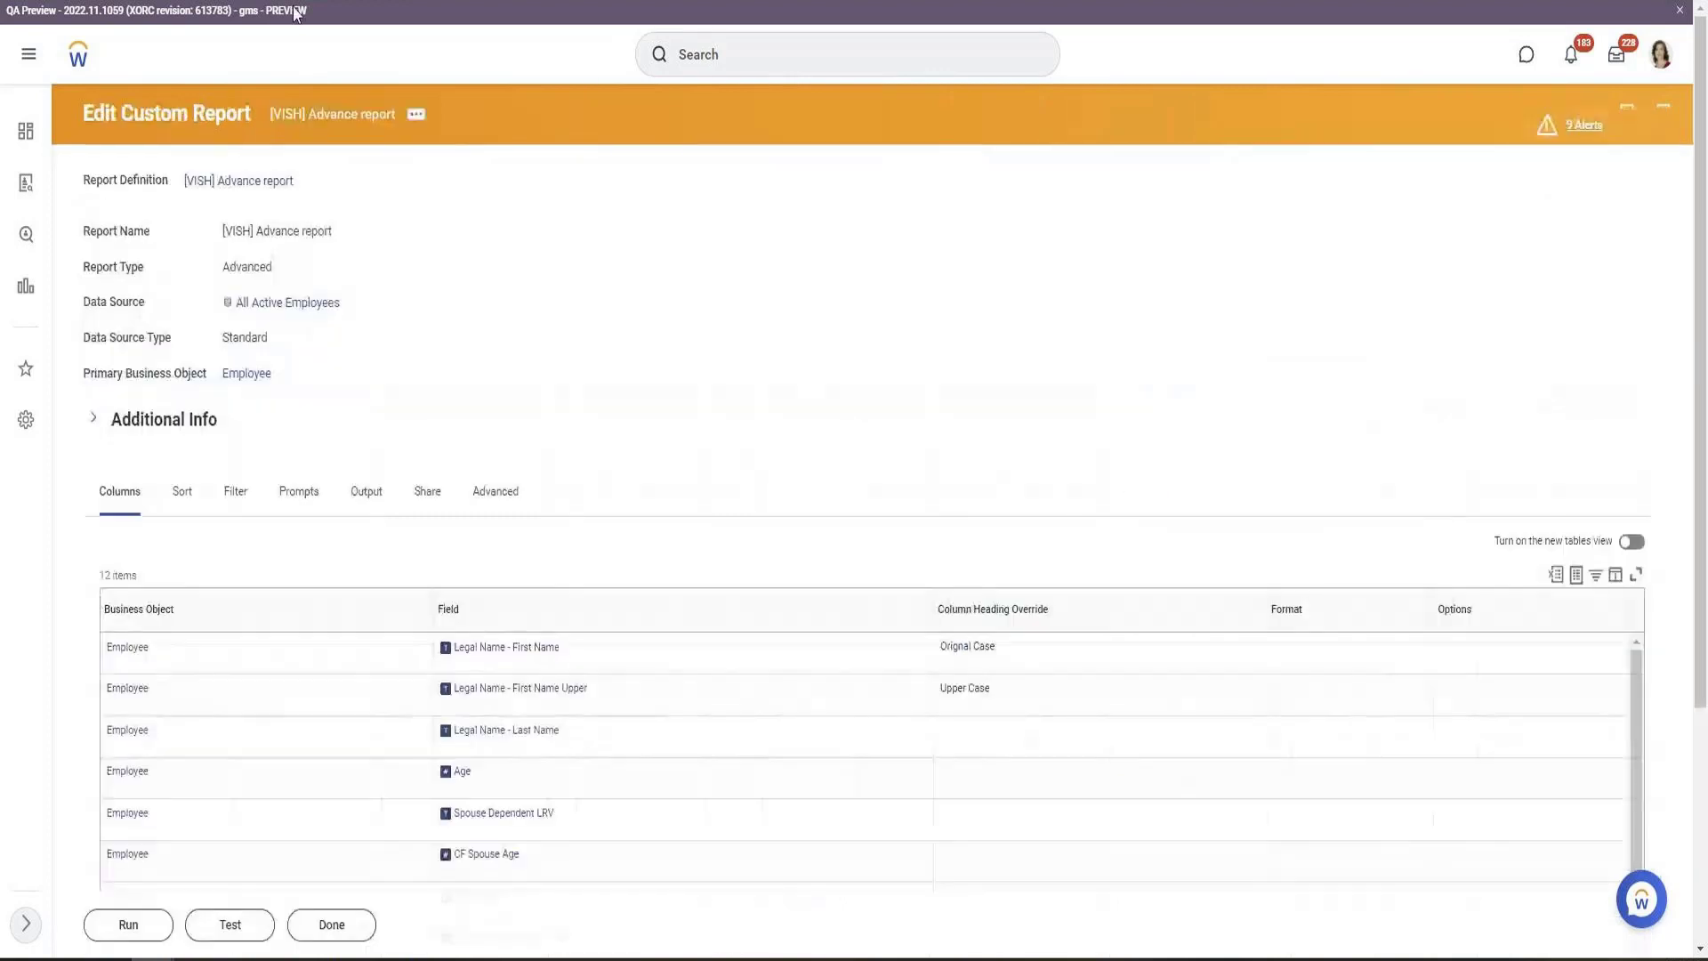
scroll(578, 700, "down", 4)
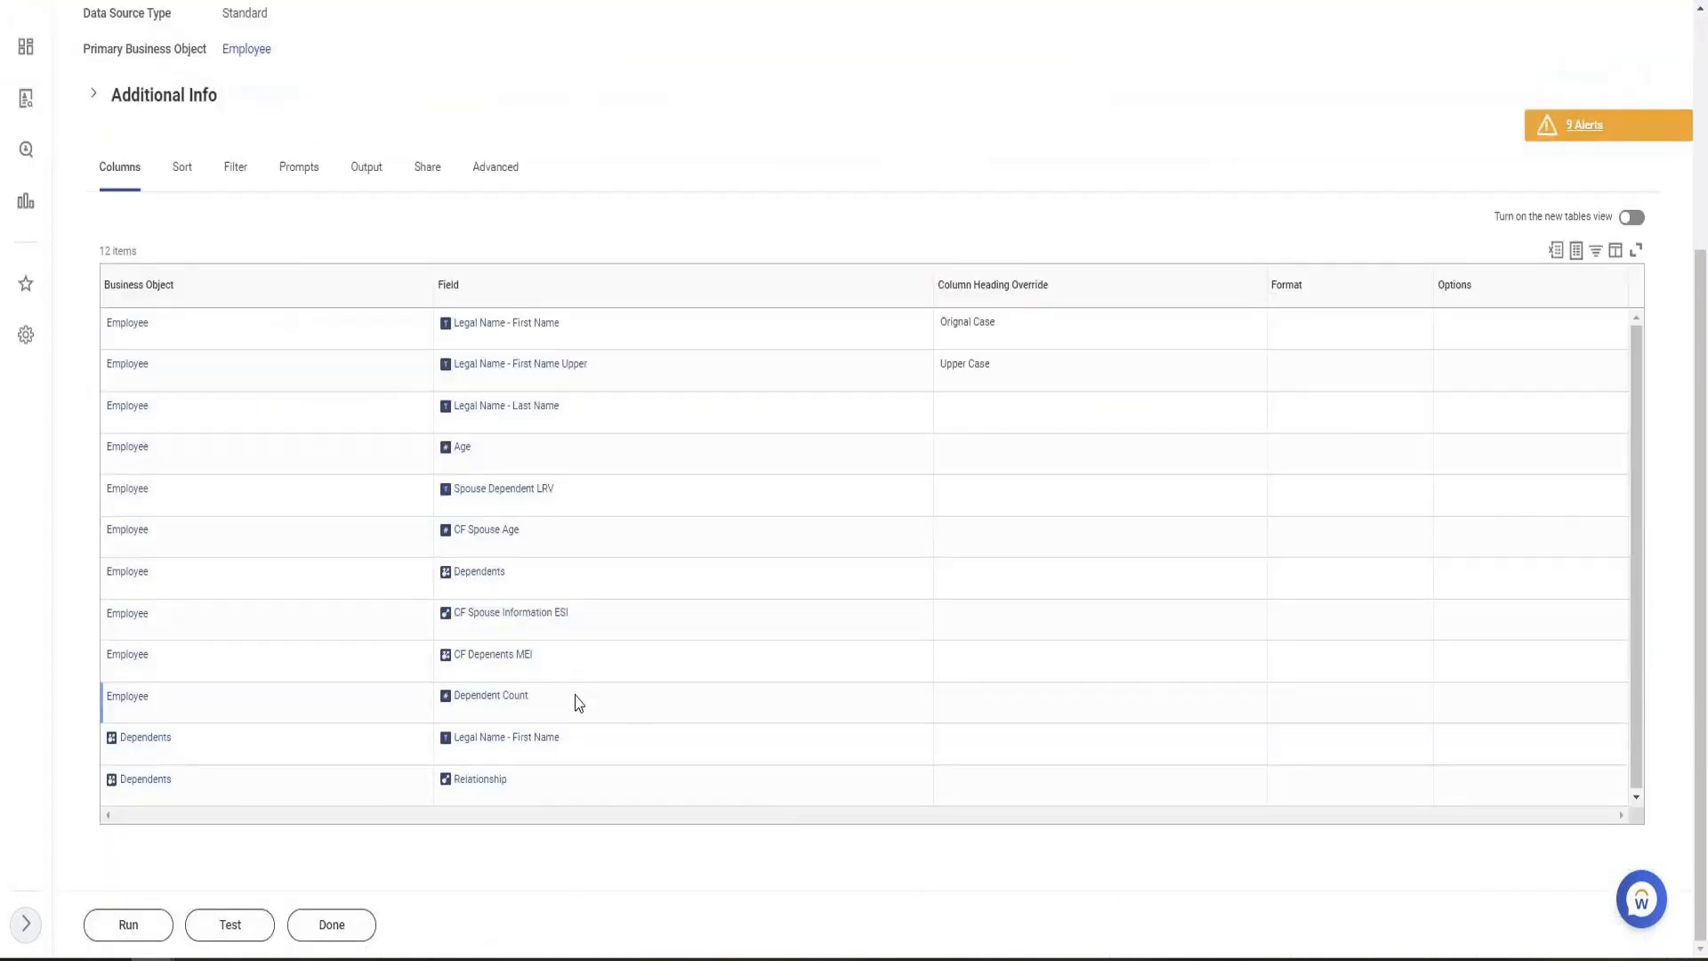
mouse_move(583, 620)
left_click(540, 696)
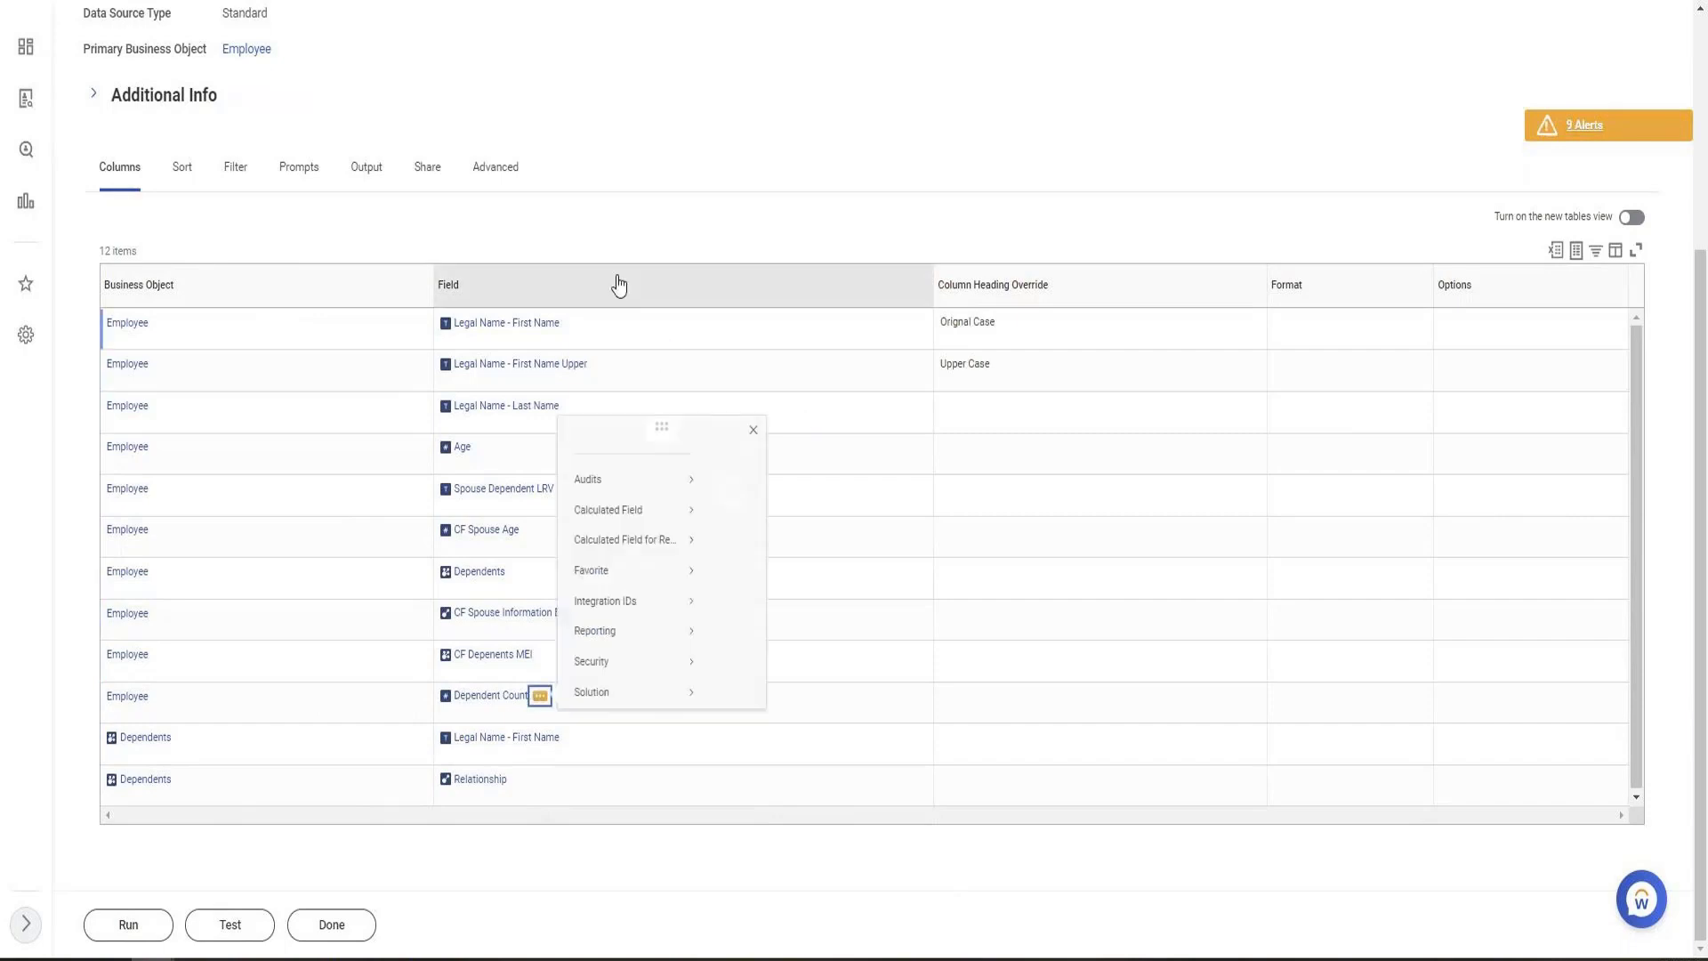
mouse_move(656, 505)
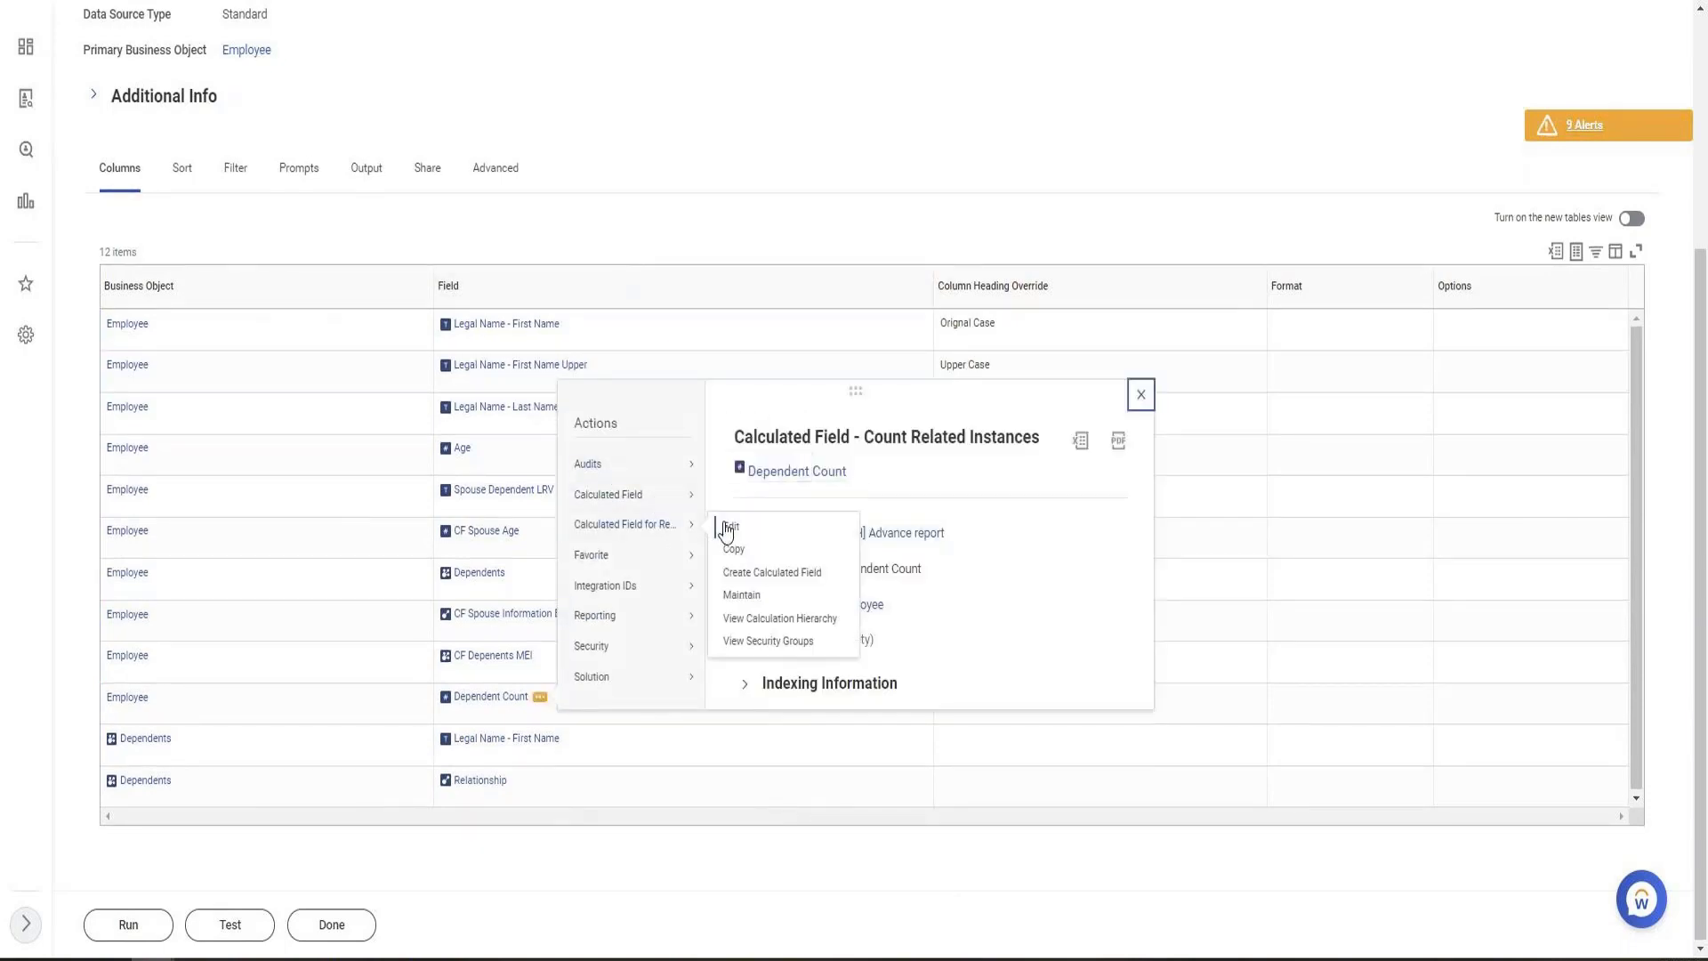
left_click(721, 530)
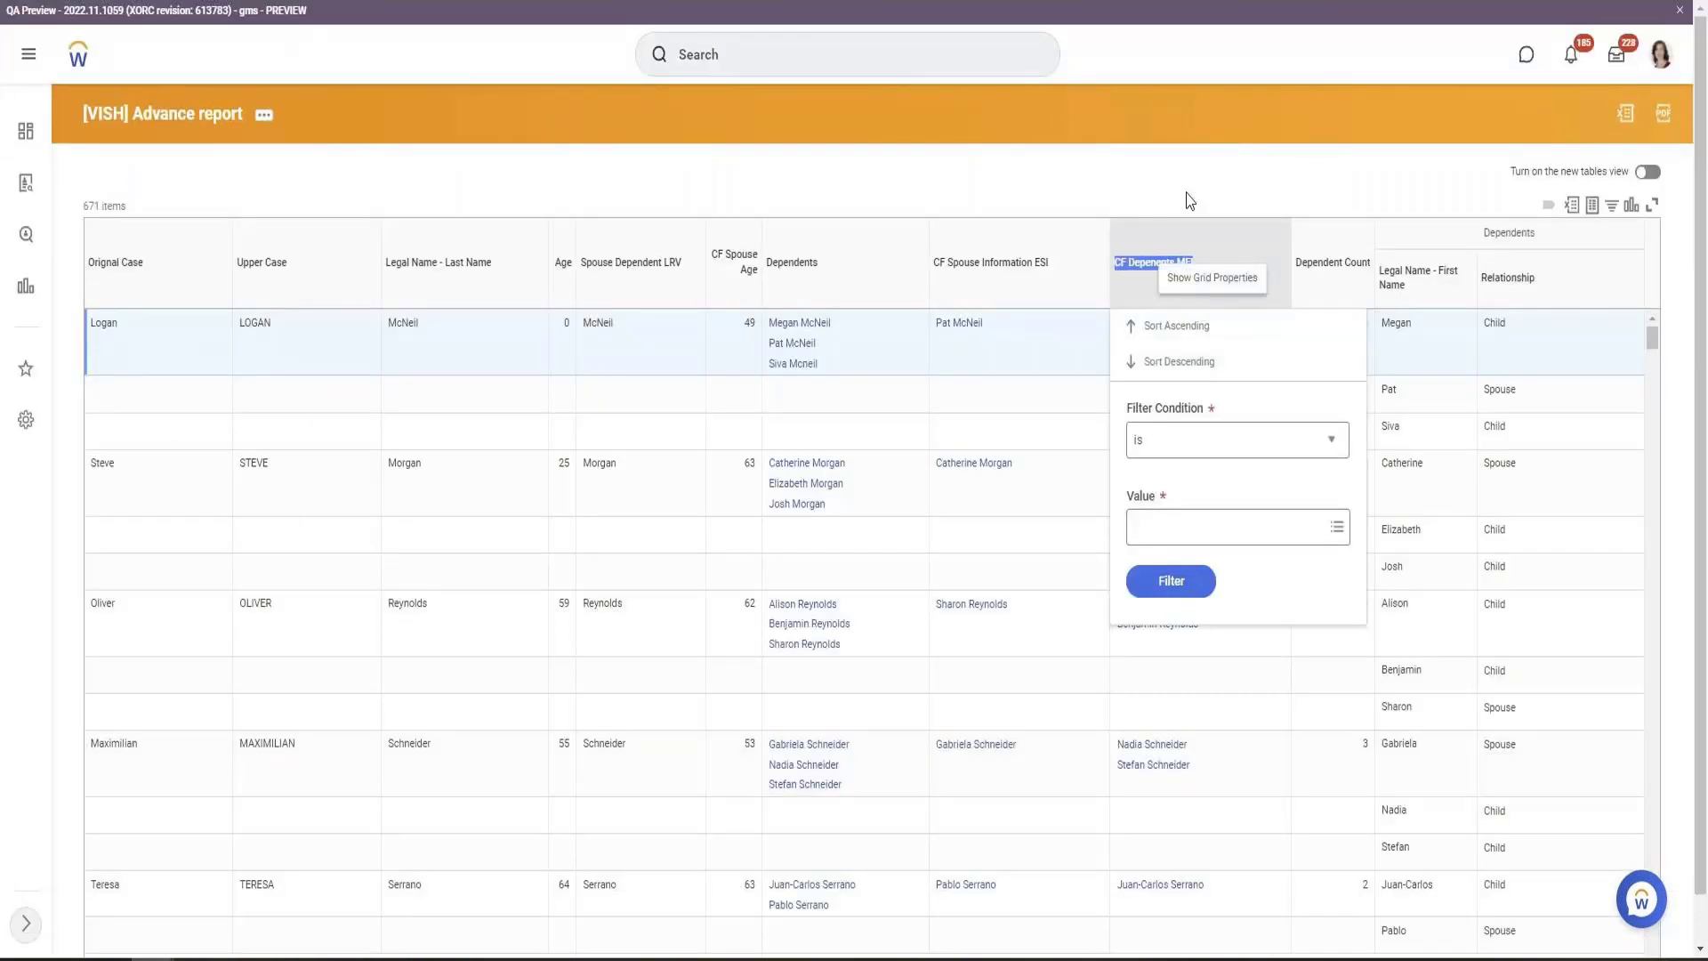
Replace the related field of Dependent Count with CF Depenents MEI and save the calculated field
left_click(1117, 274)
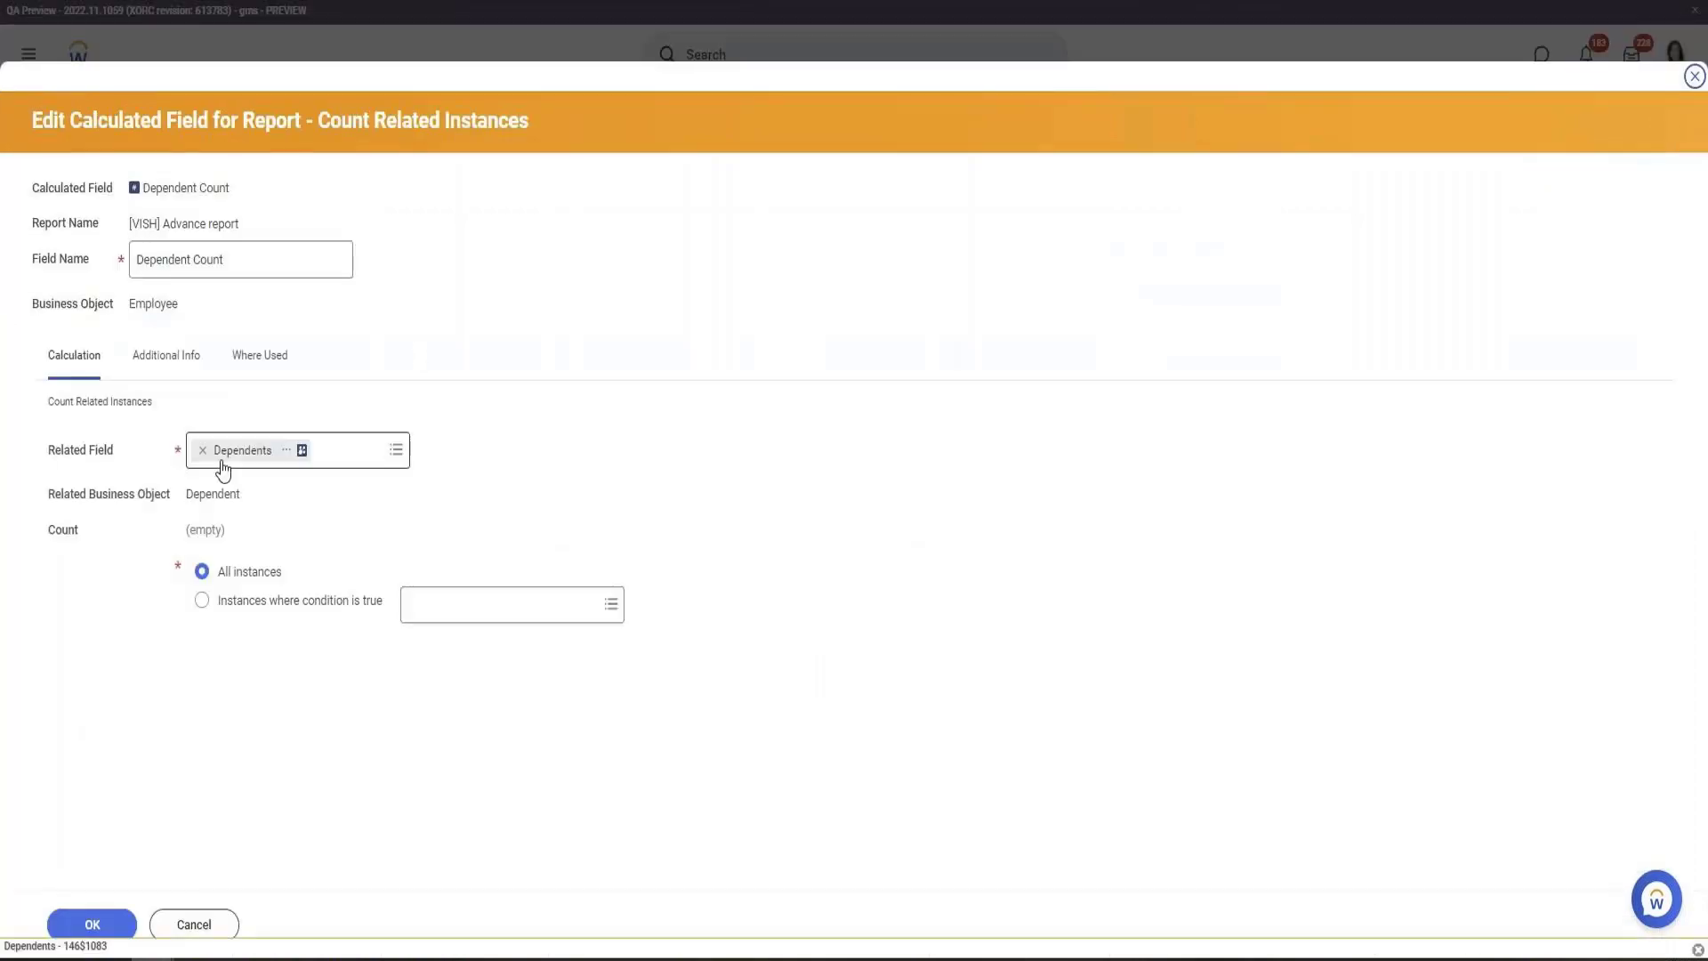
key("BackSpace")
key("ctrl+v")
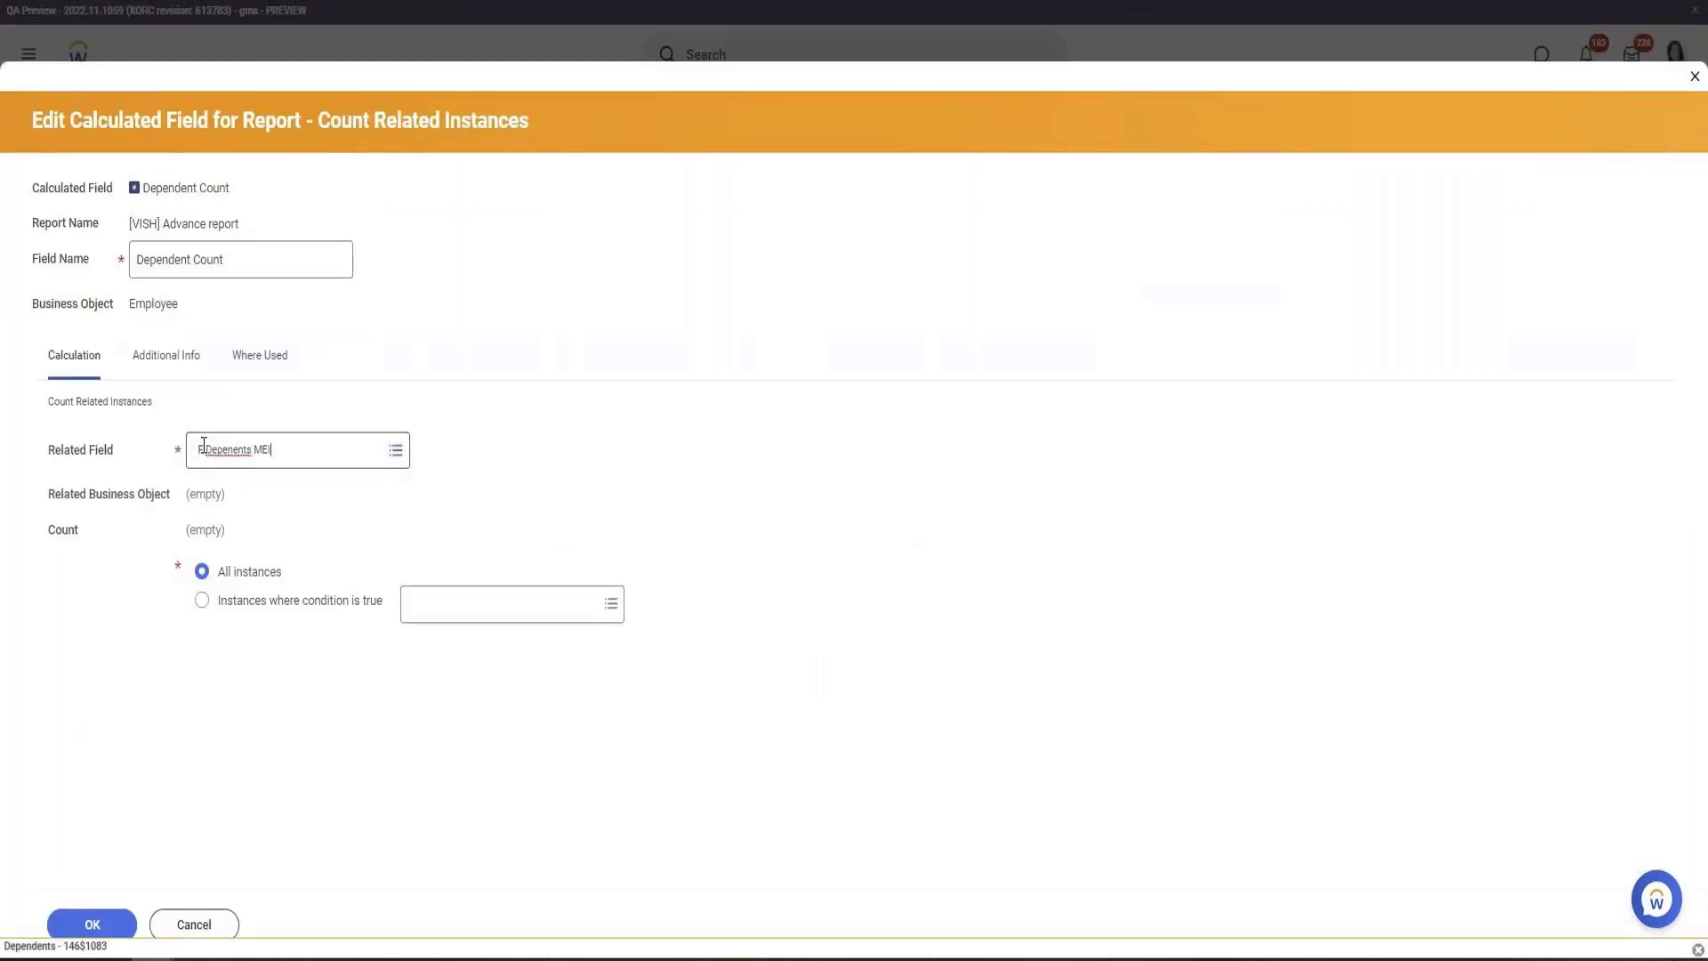
key("Return")
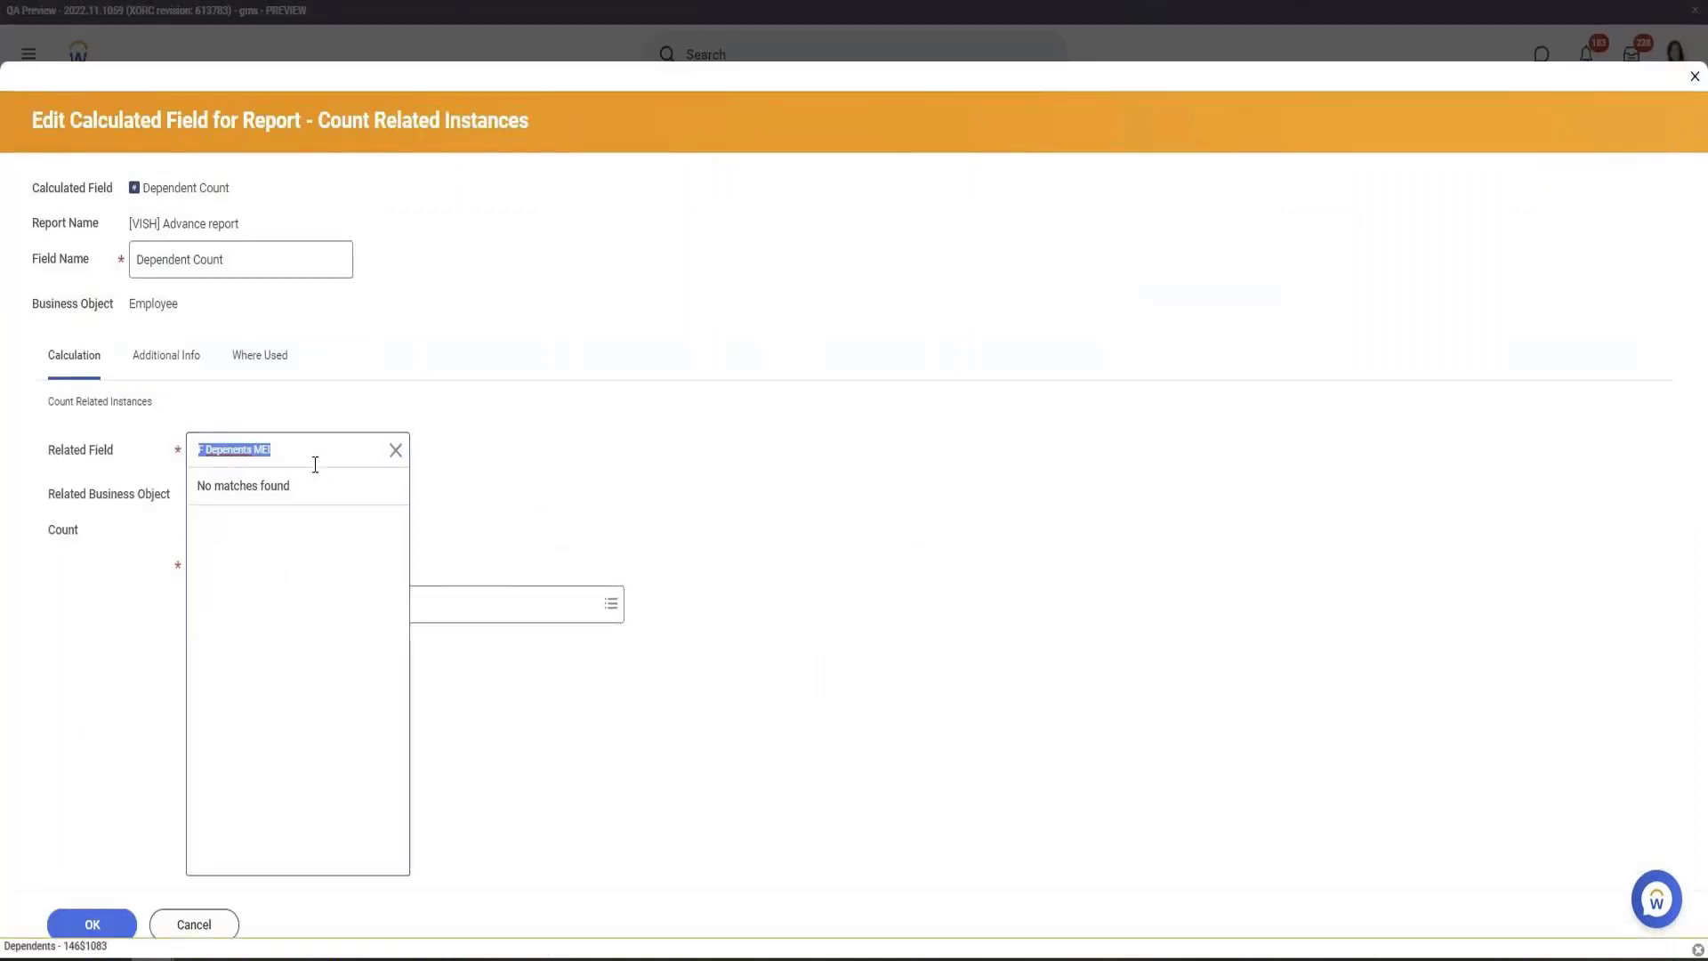
left_click(309, 454)
type("C")
key("Return")
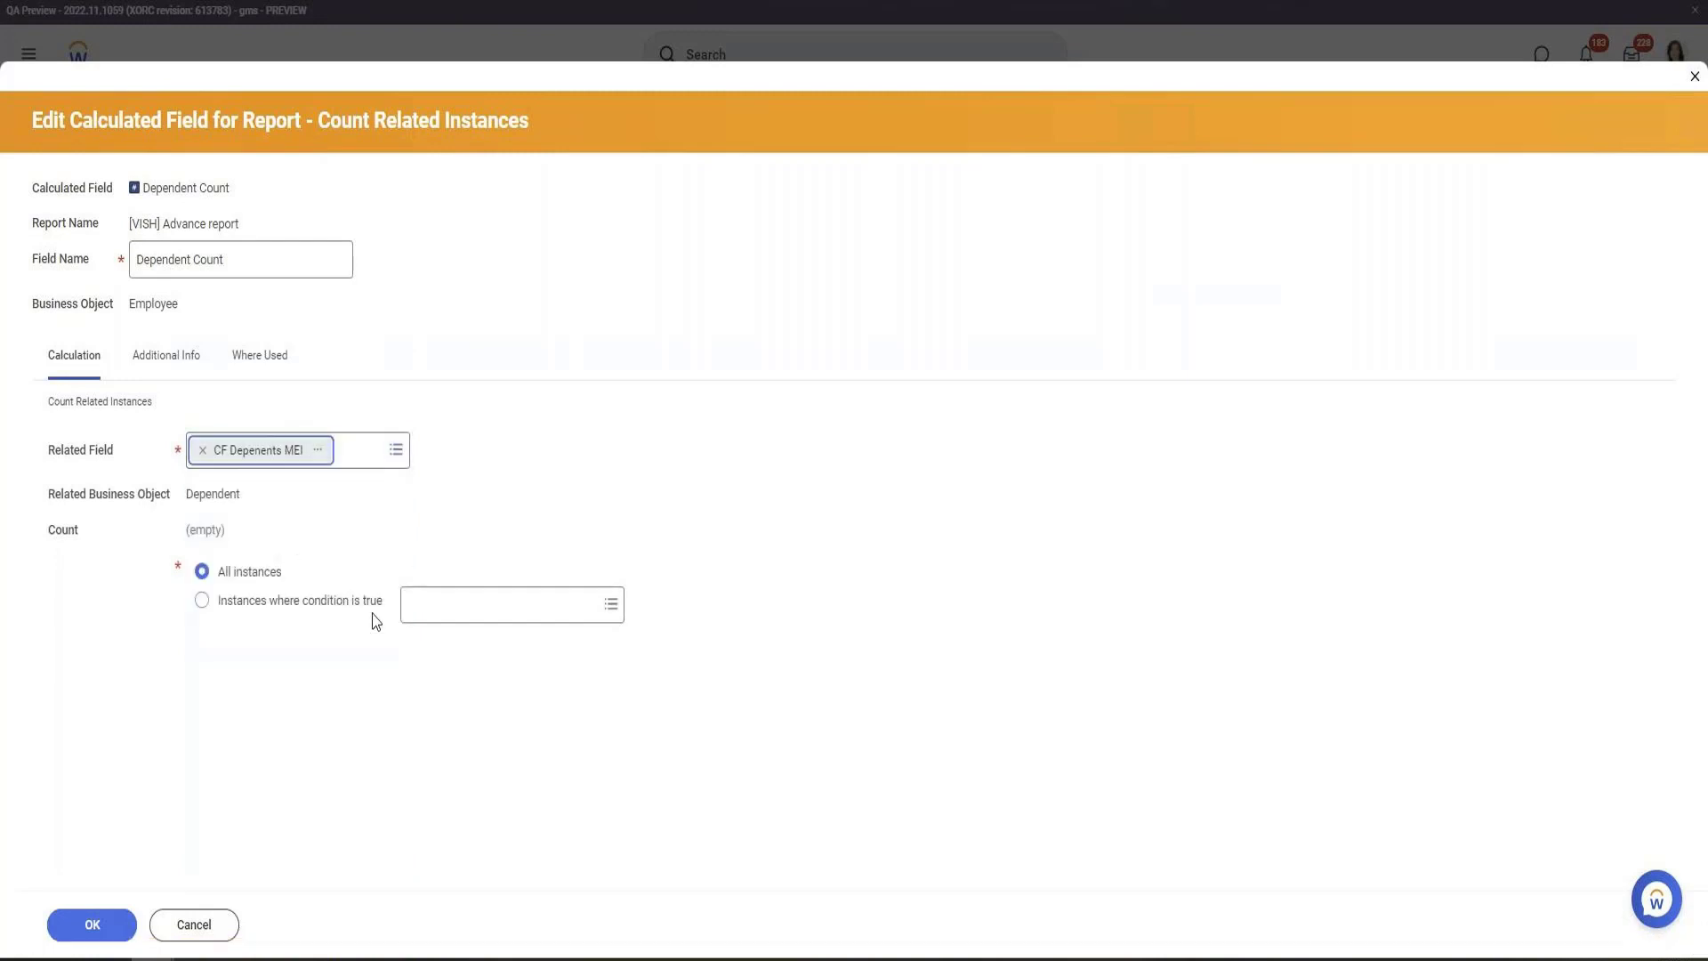
left_click(78, 921)
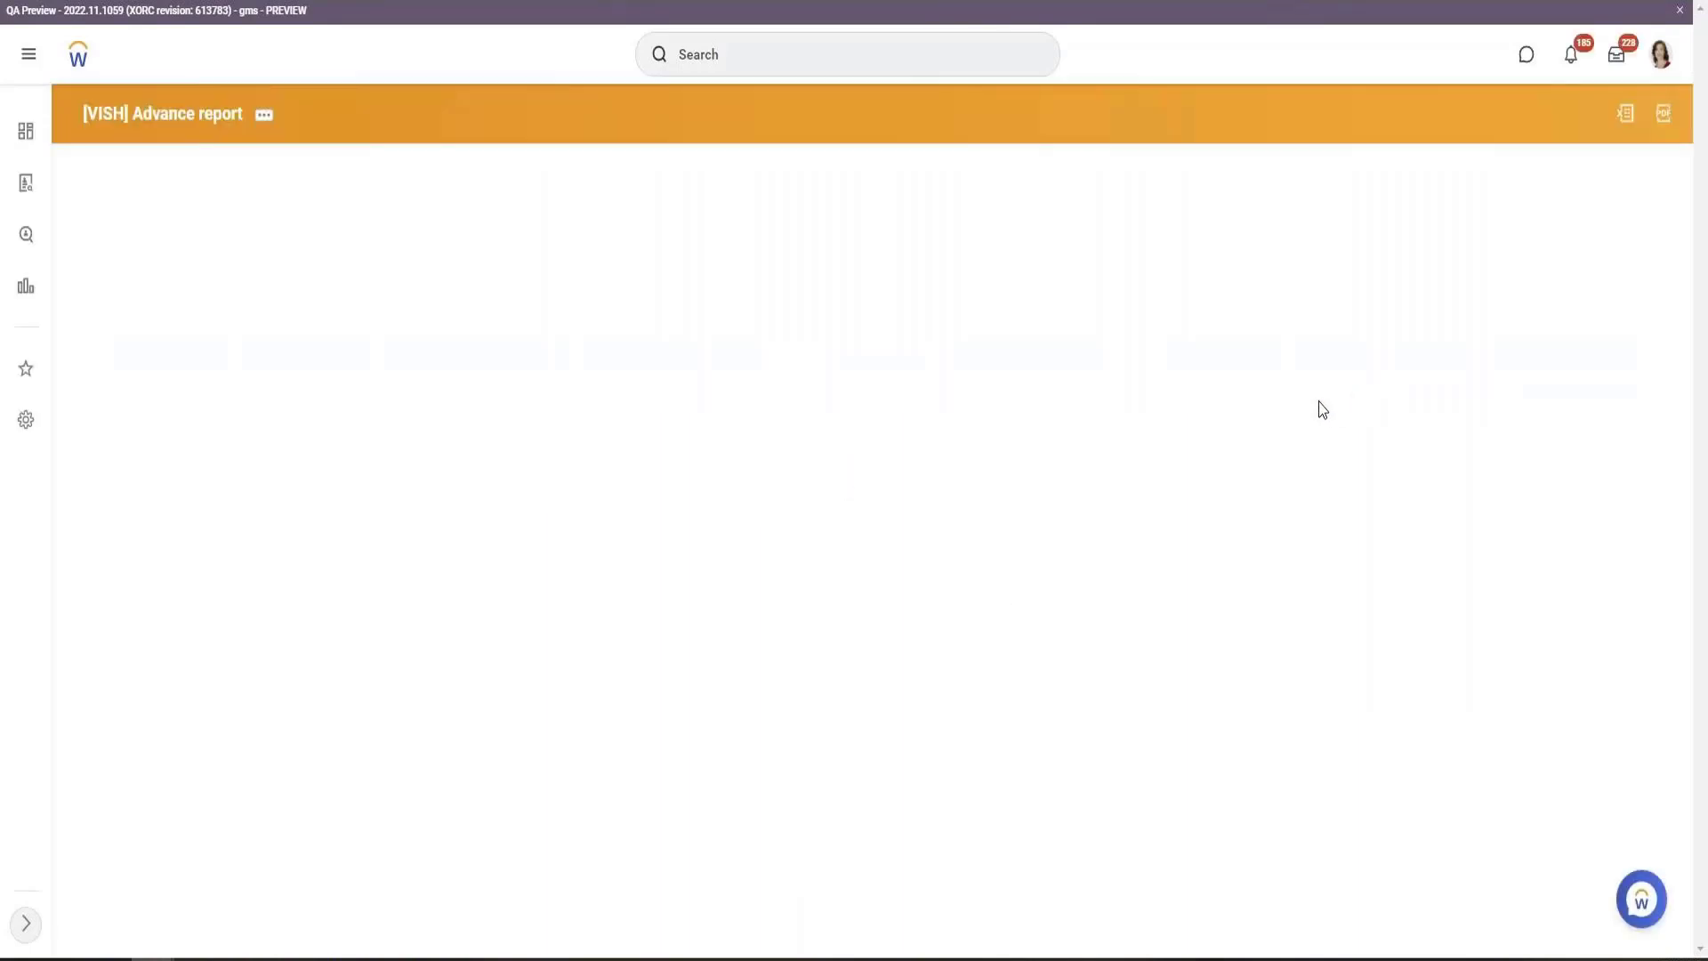
Check the recalculated Dependent Count values in the report against the CF Depenents MEI column and close the save confirmation
left_click(1364, 326)
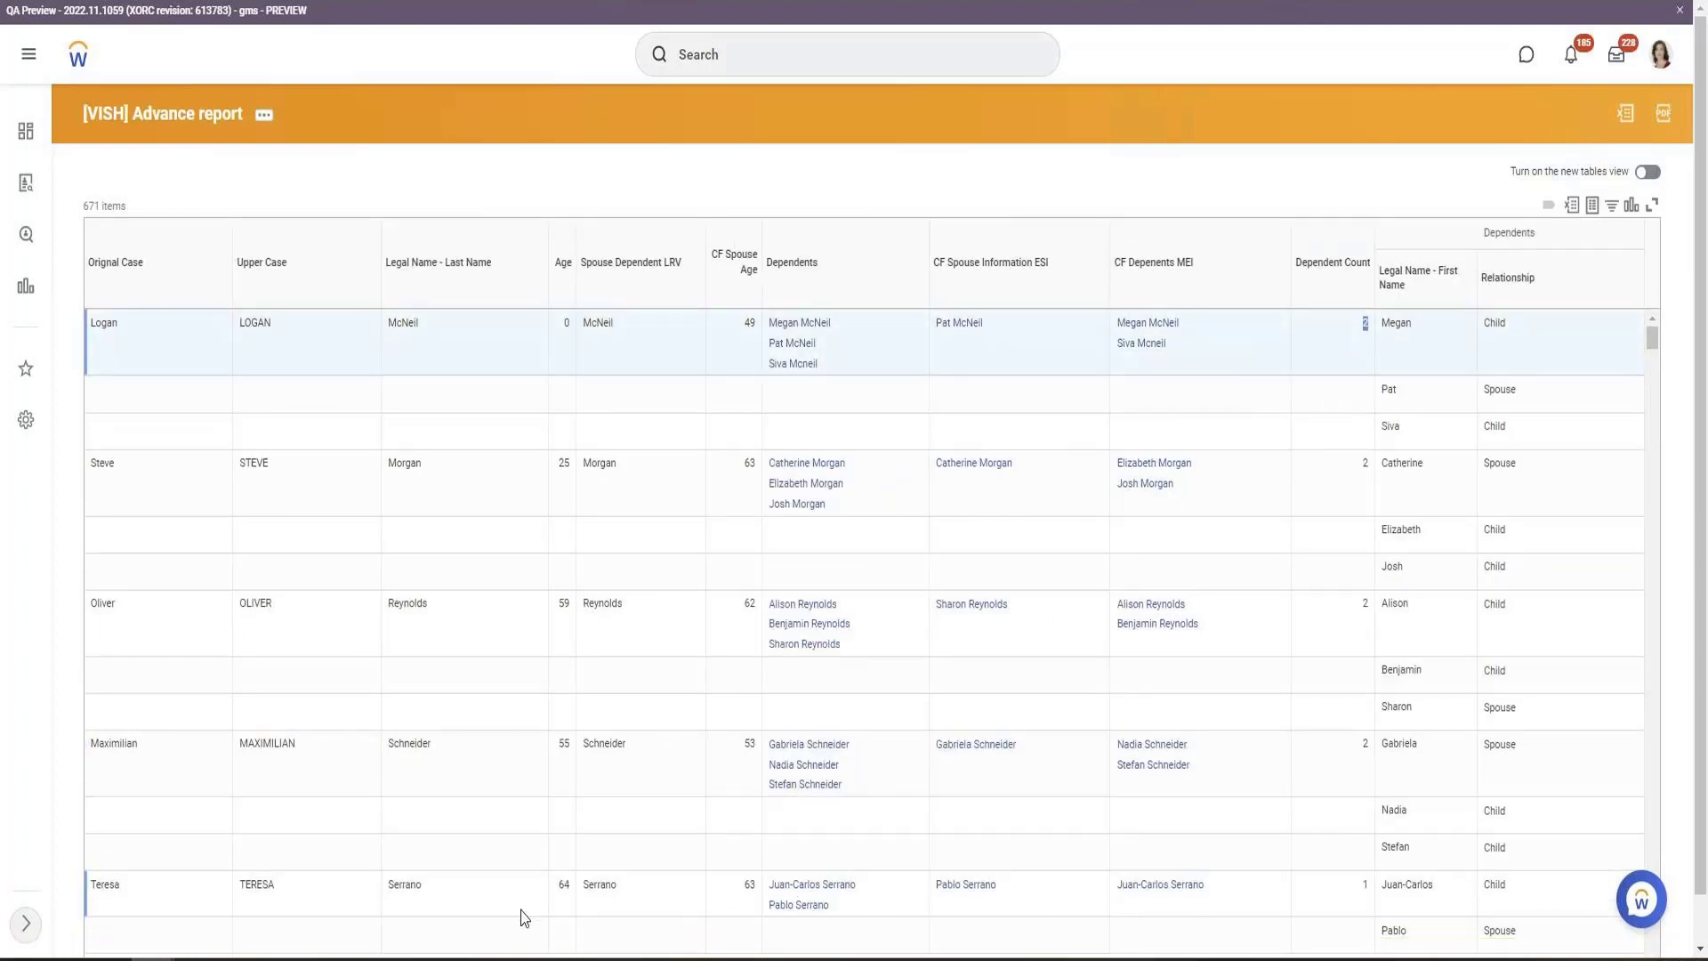
left_click(1365, 889)
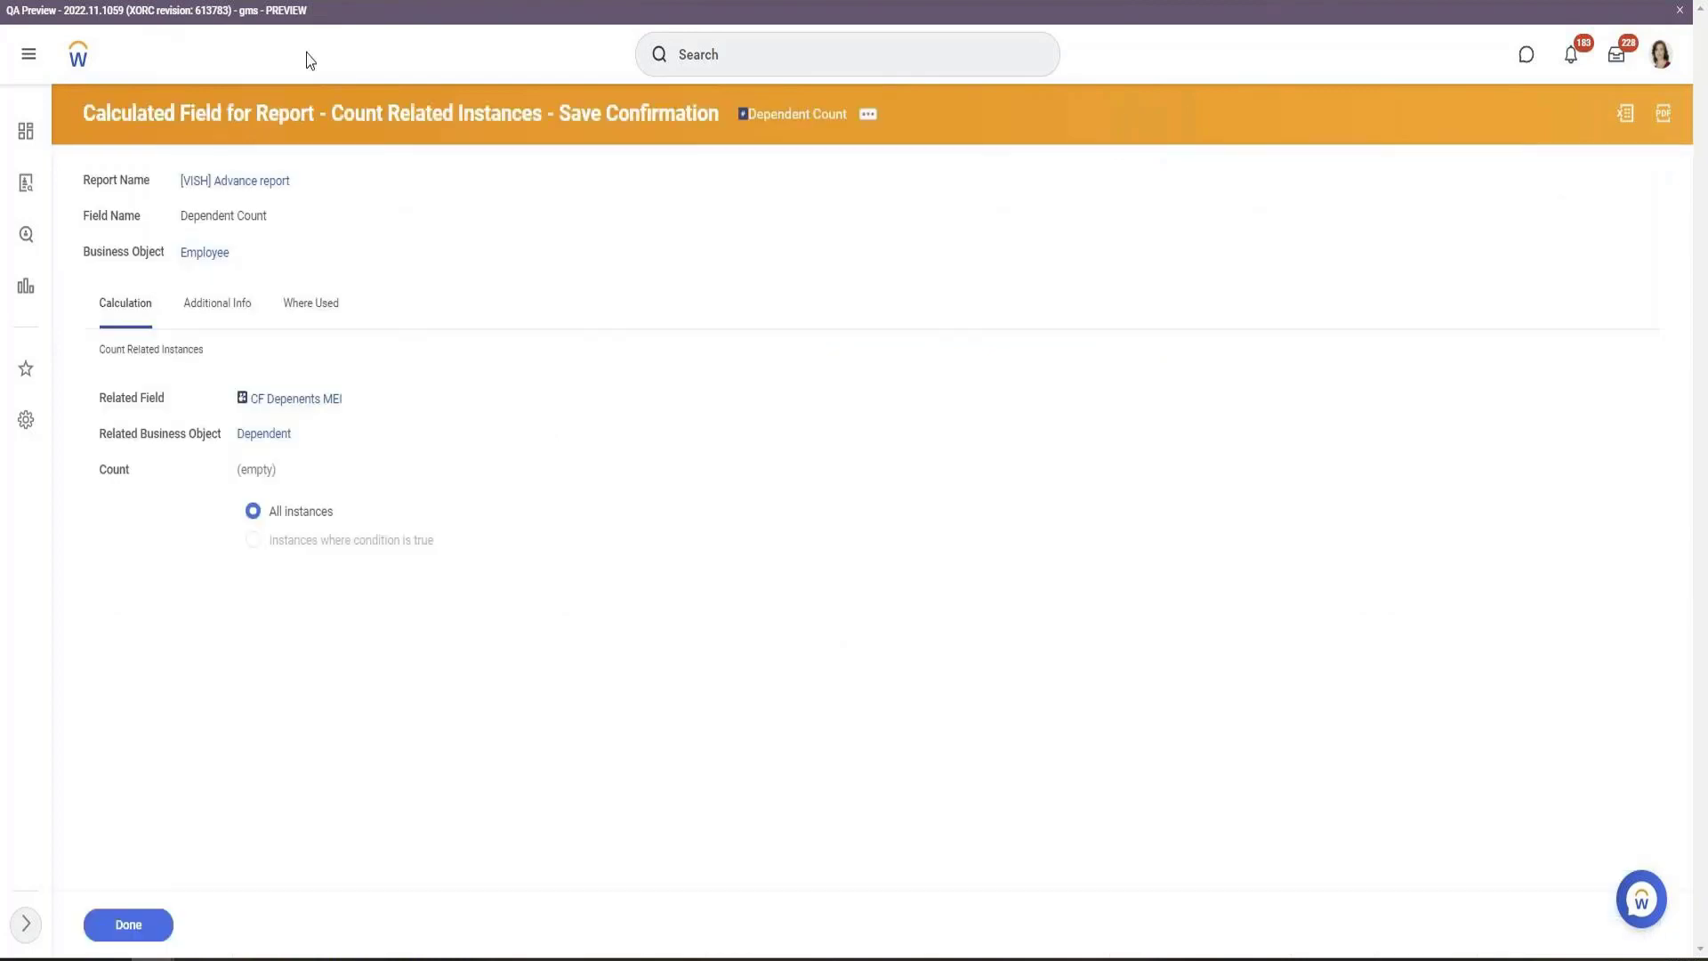
left_click(125, 925)
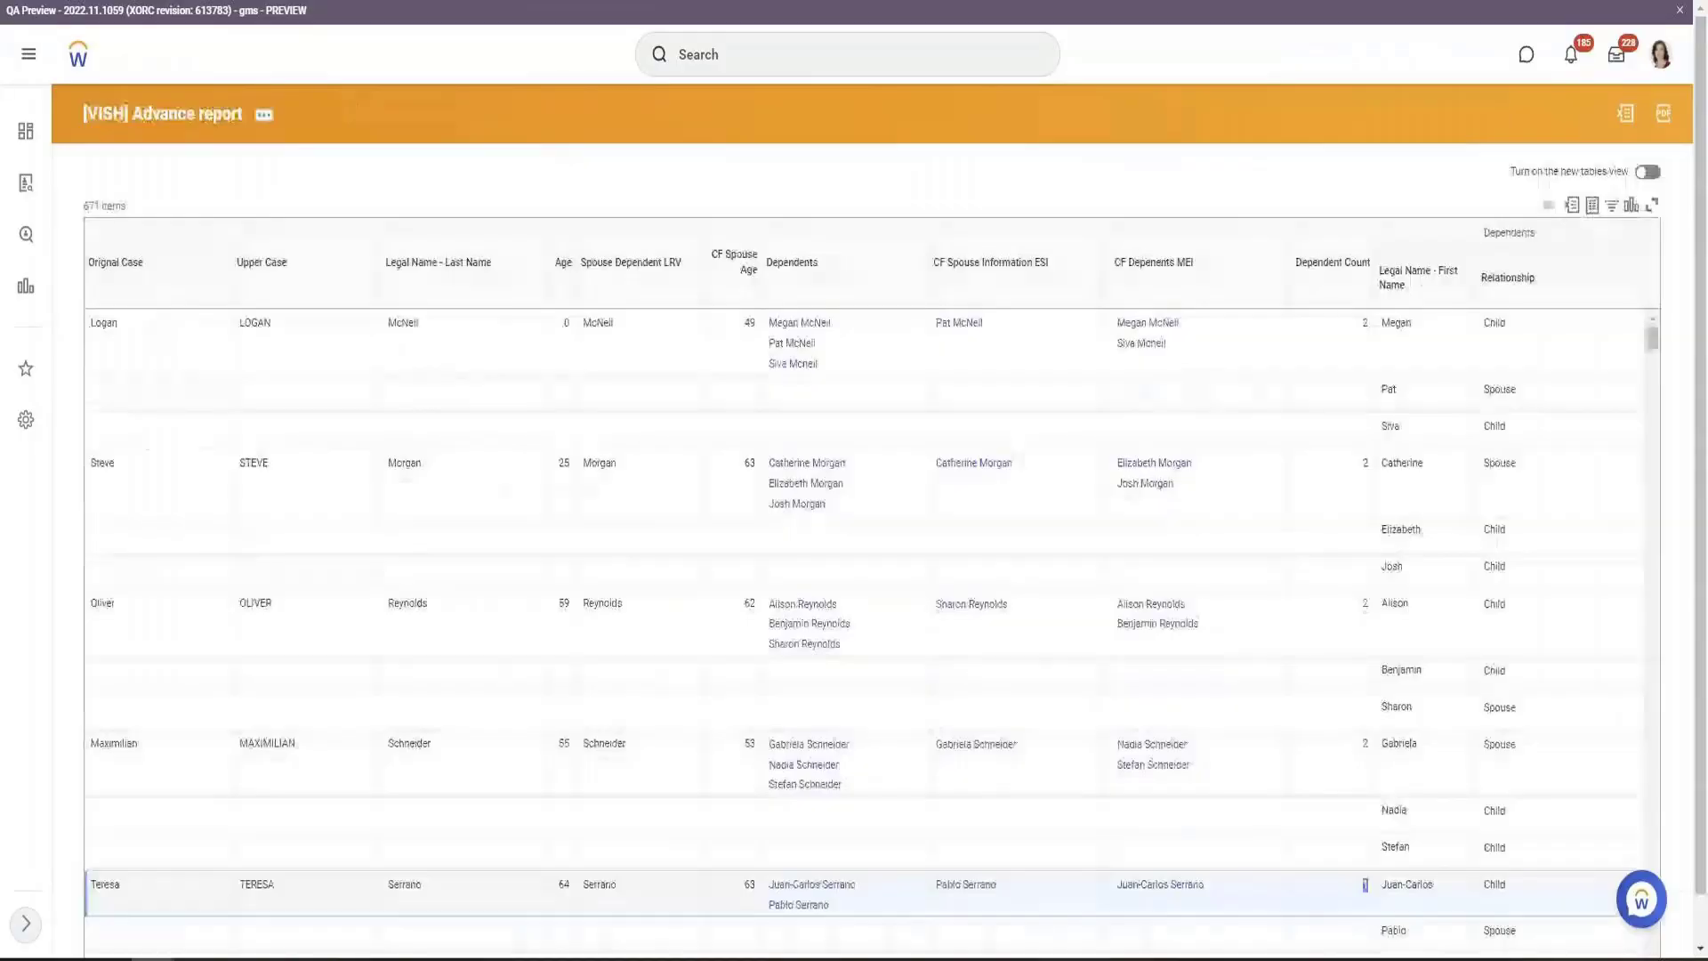
Switch to Workday Community and sign in to the shared GMS preview tenant as the HR power user, accepting the terms of use
right_click(100, 18)
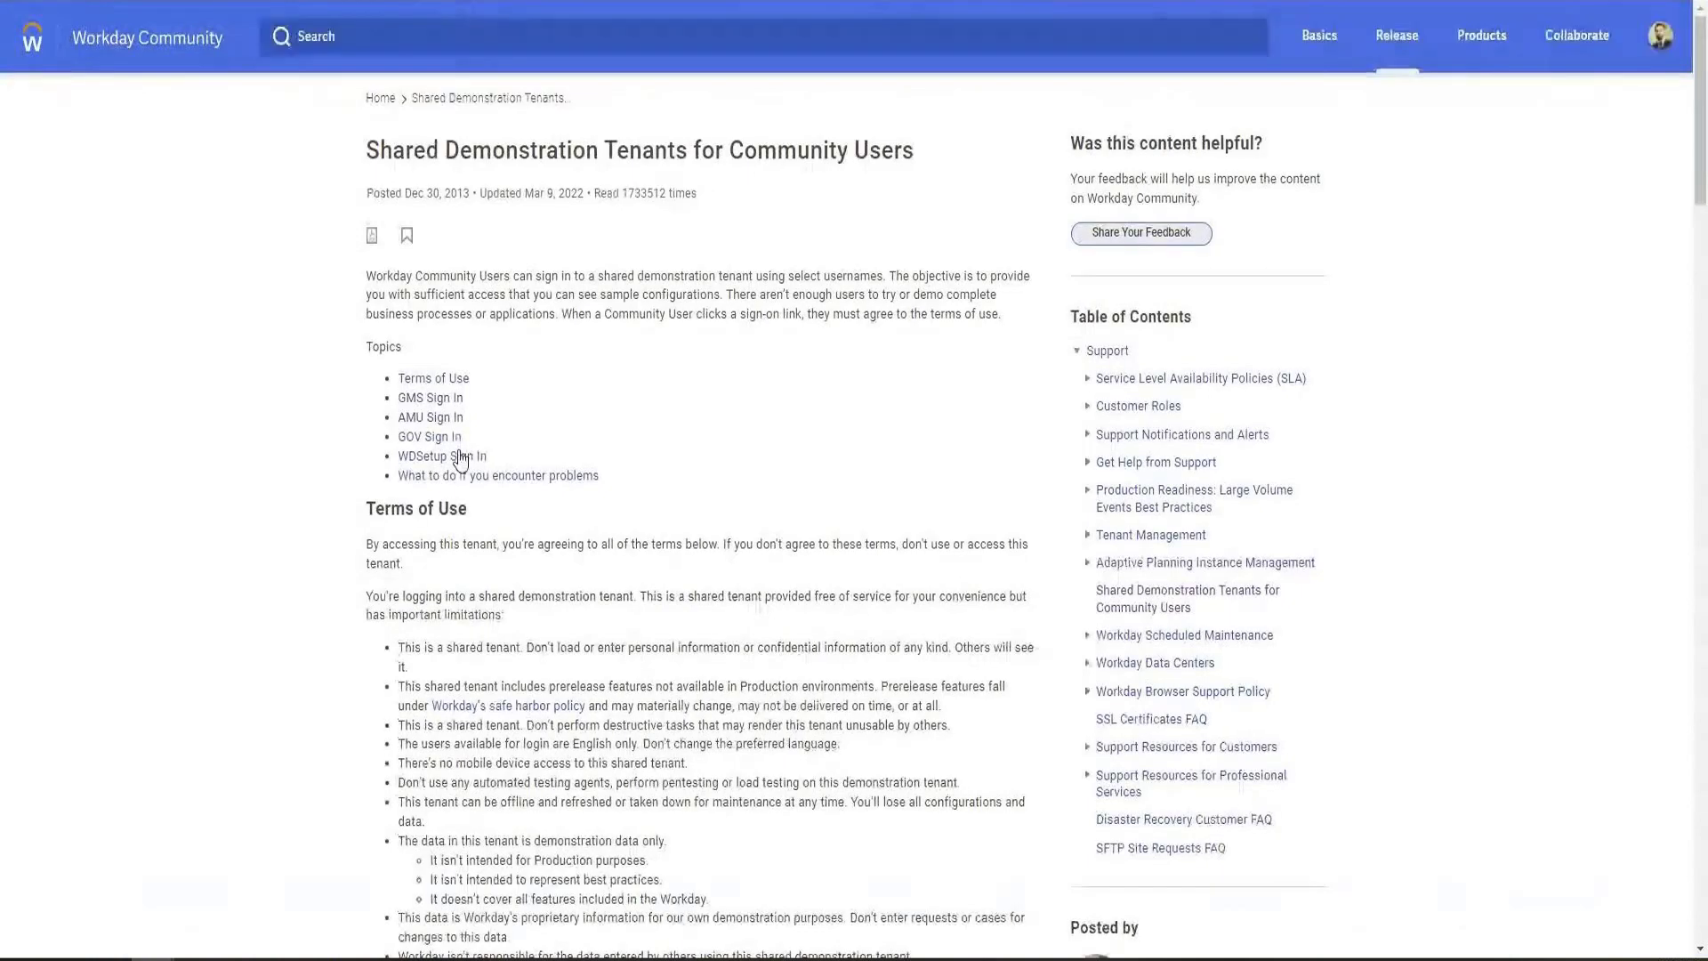
left_click(437, 402)
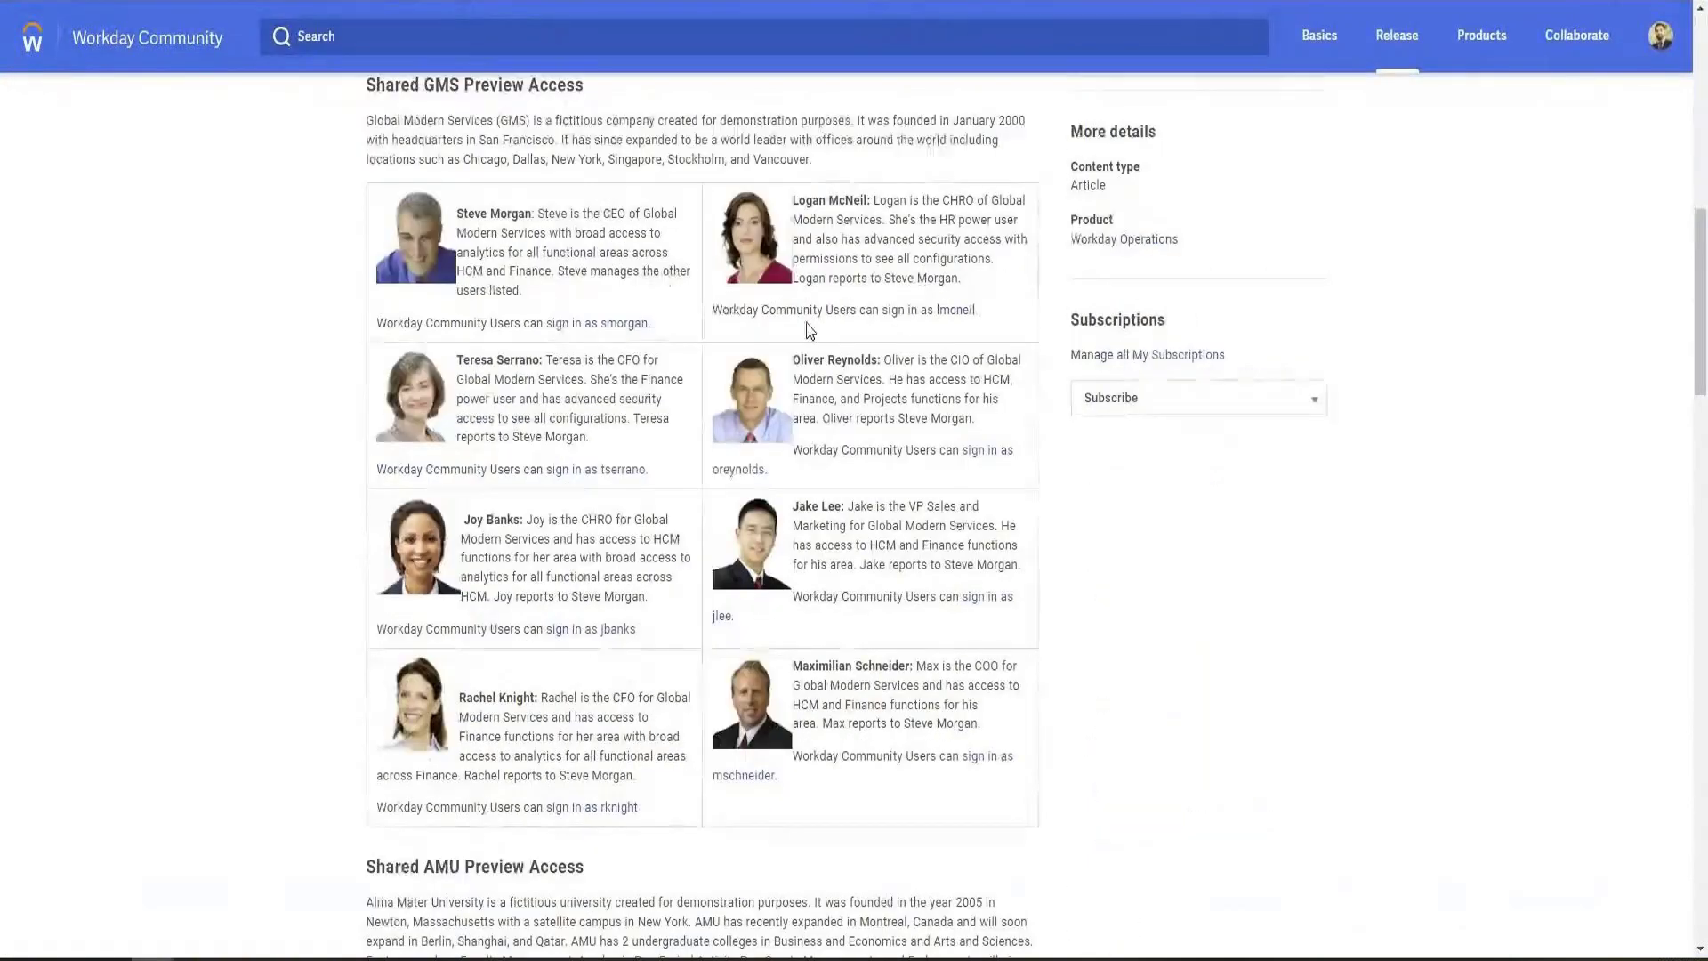
left_click(929, 313)
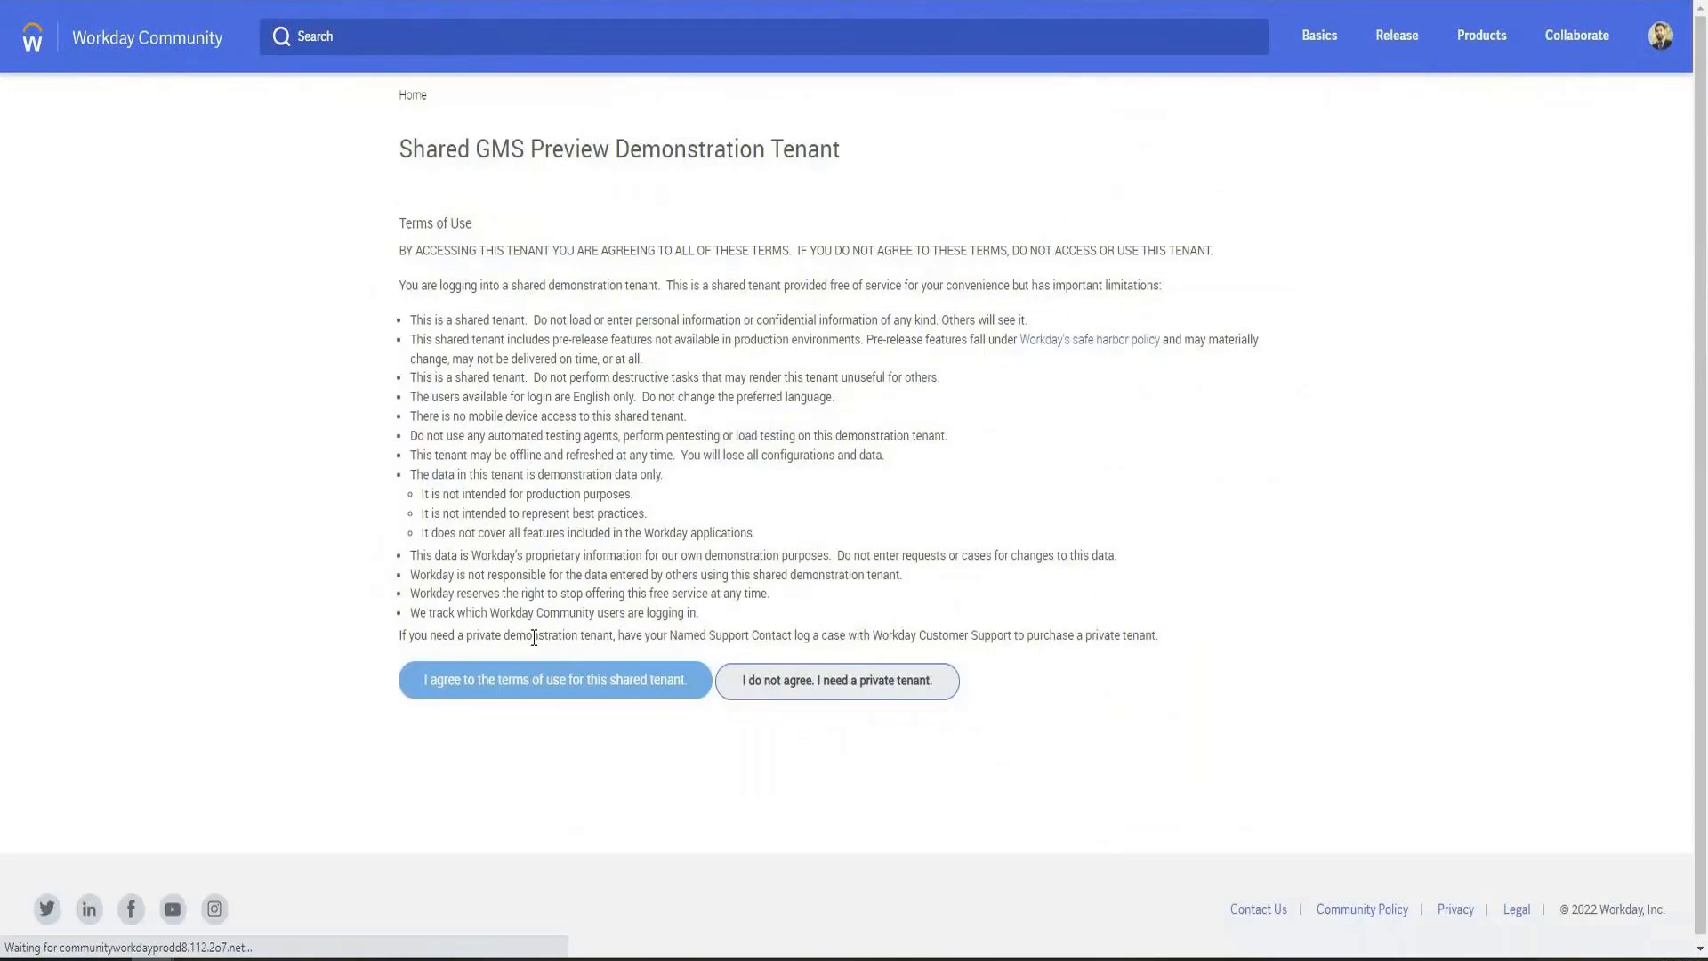
left_click(562, 682)
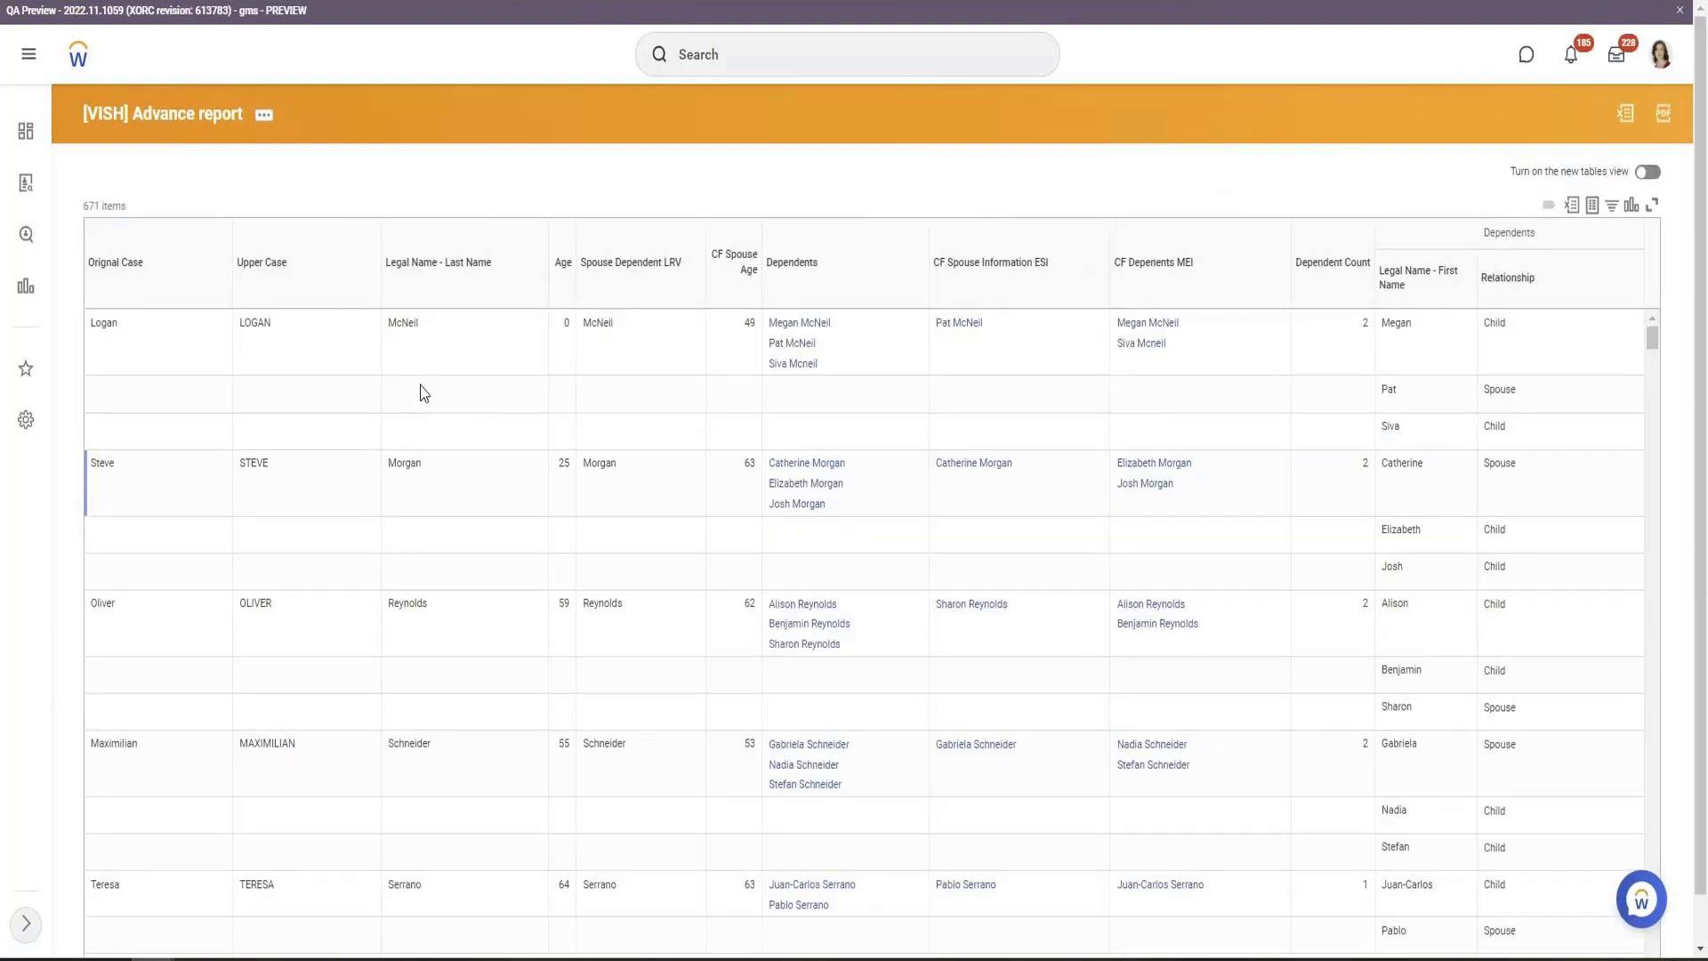
Open the [VISH] Advance report definition for editing and add a column row directly below CF Depenents MEI
left_click(264, 113)
mouse_move(328, 169)
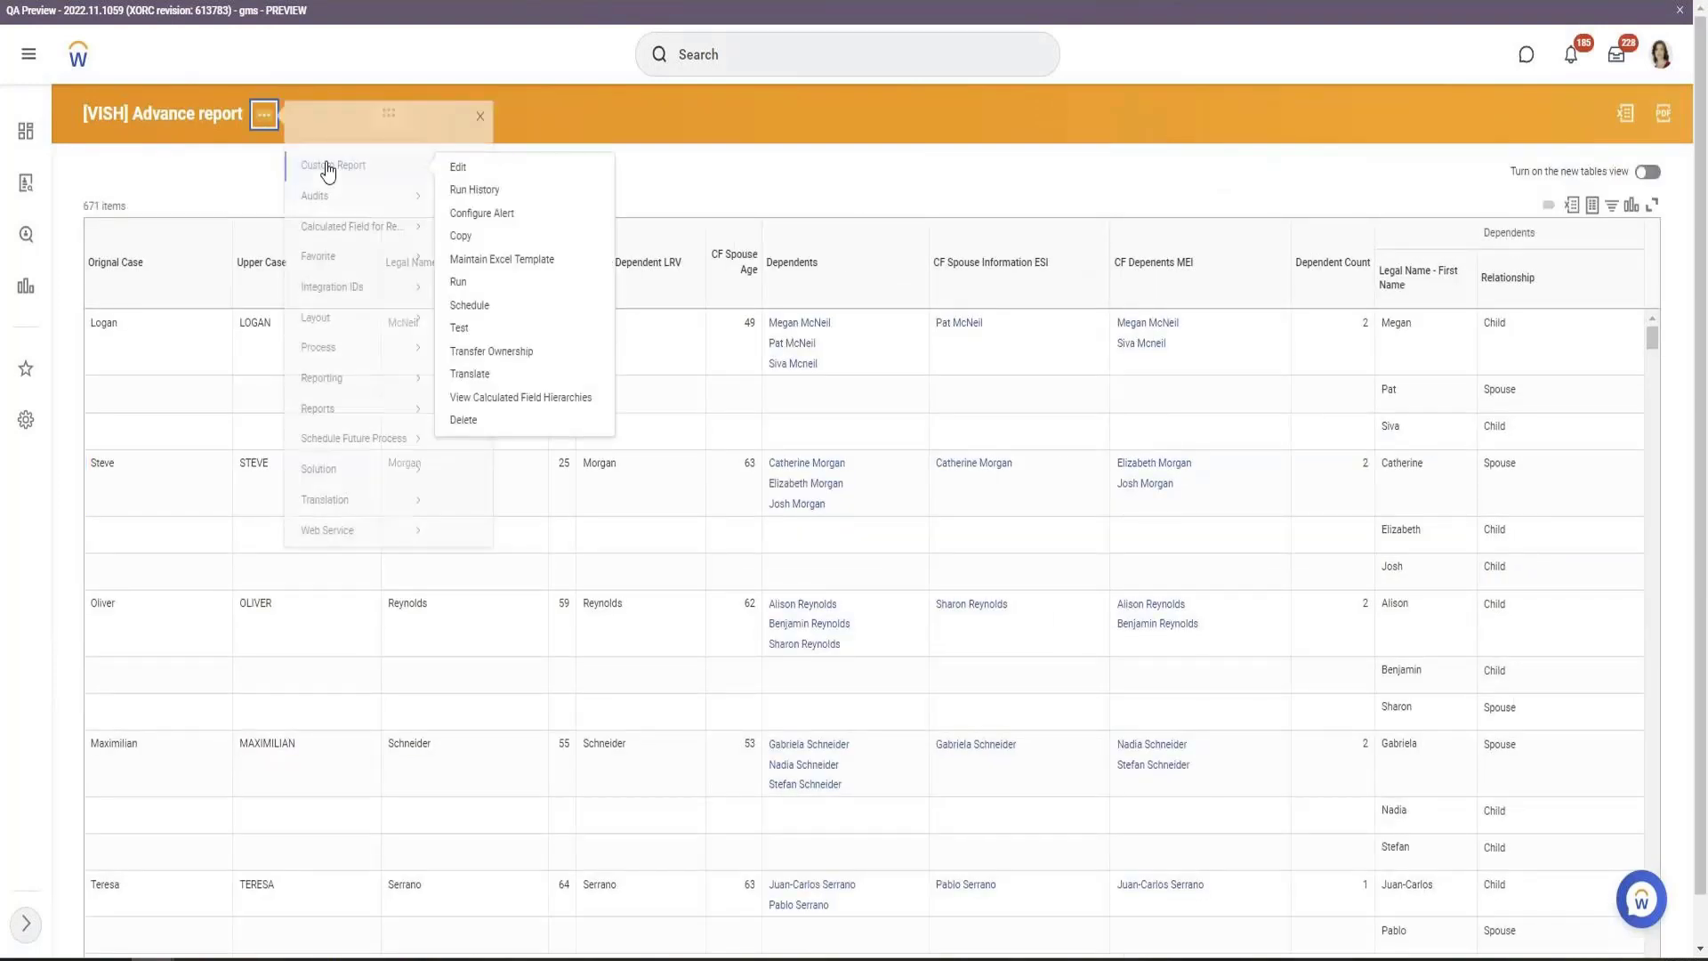
left_click(483, 171)
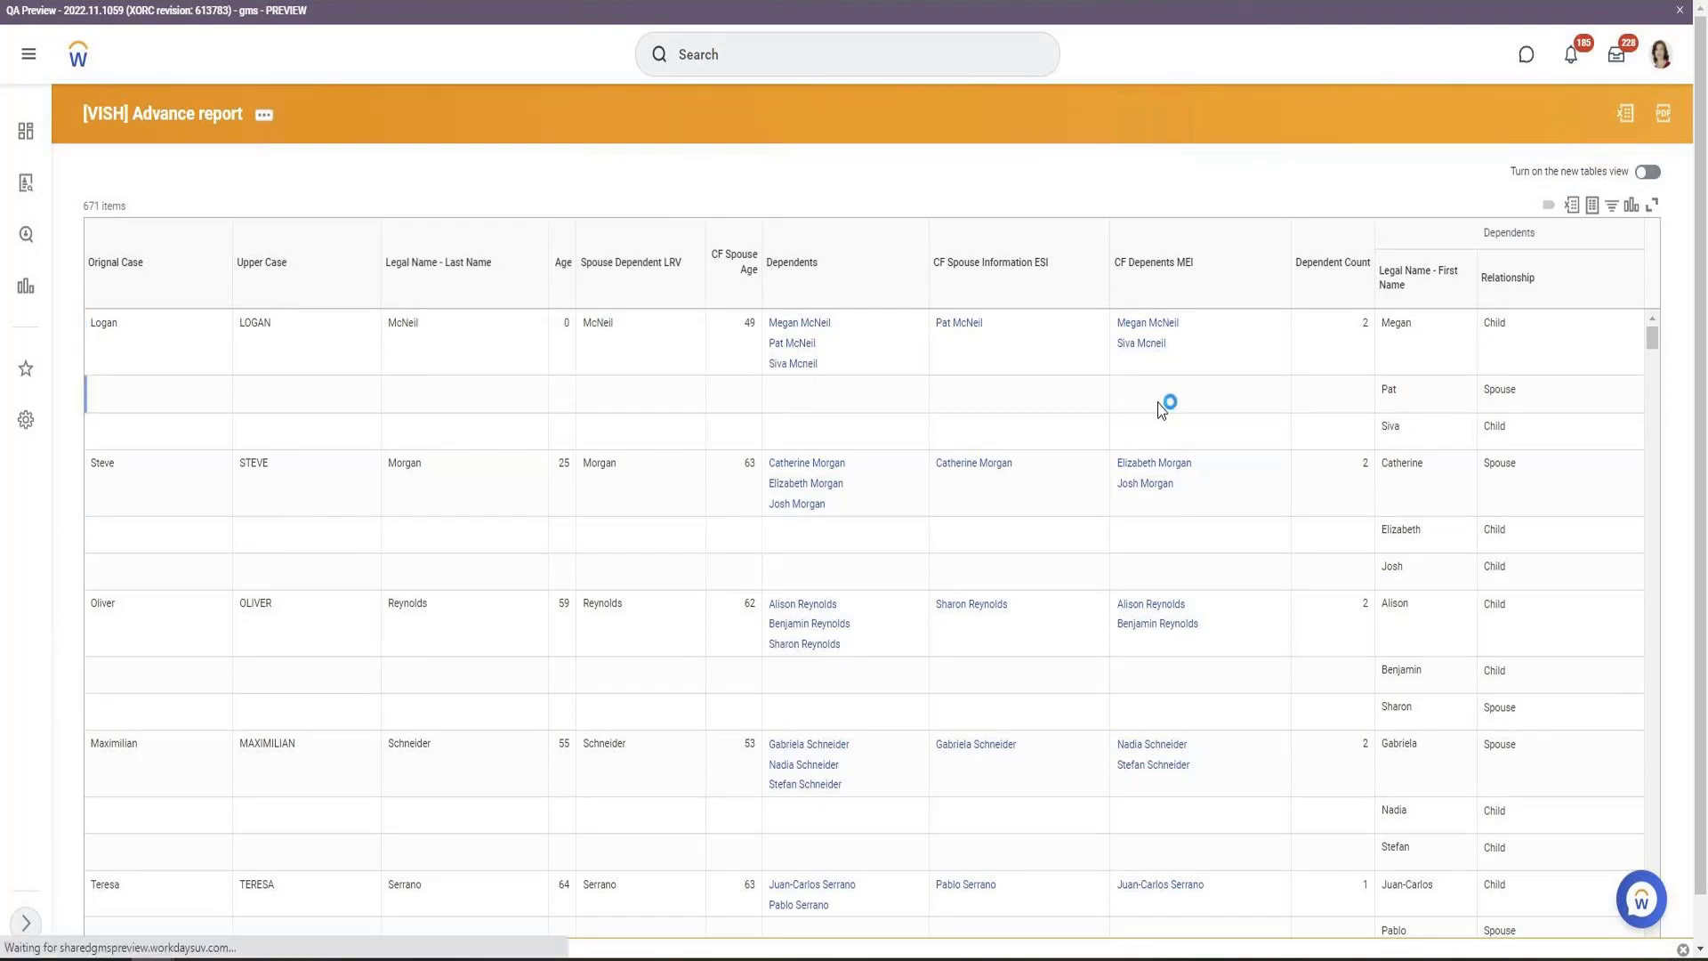
scroll(1159, 408, "down", 6)
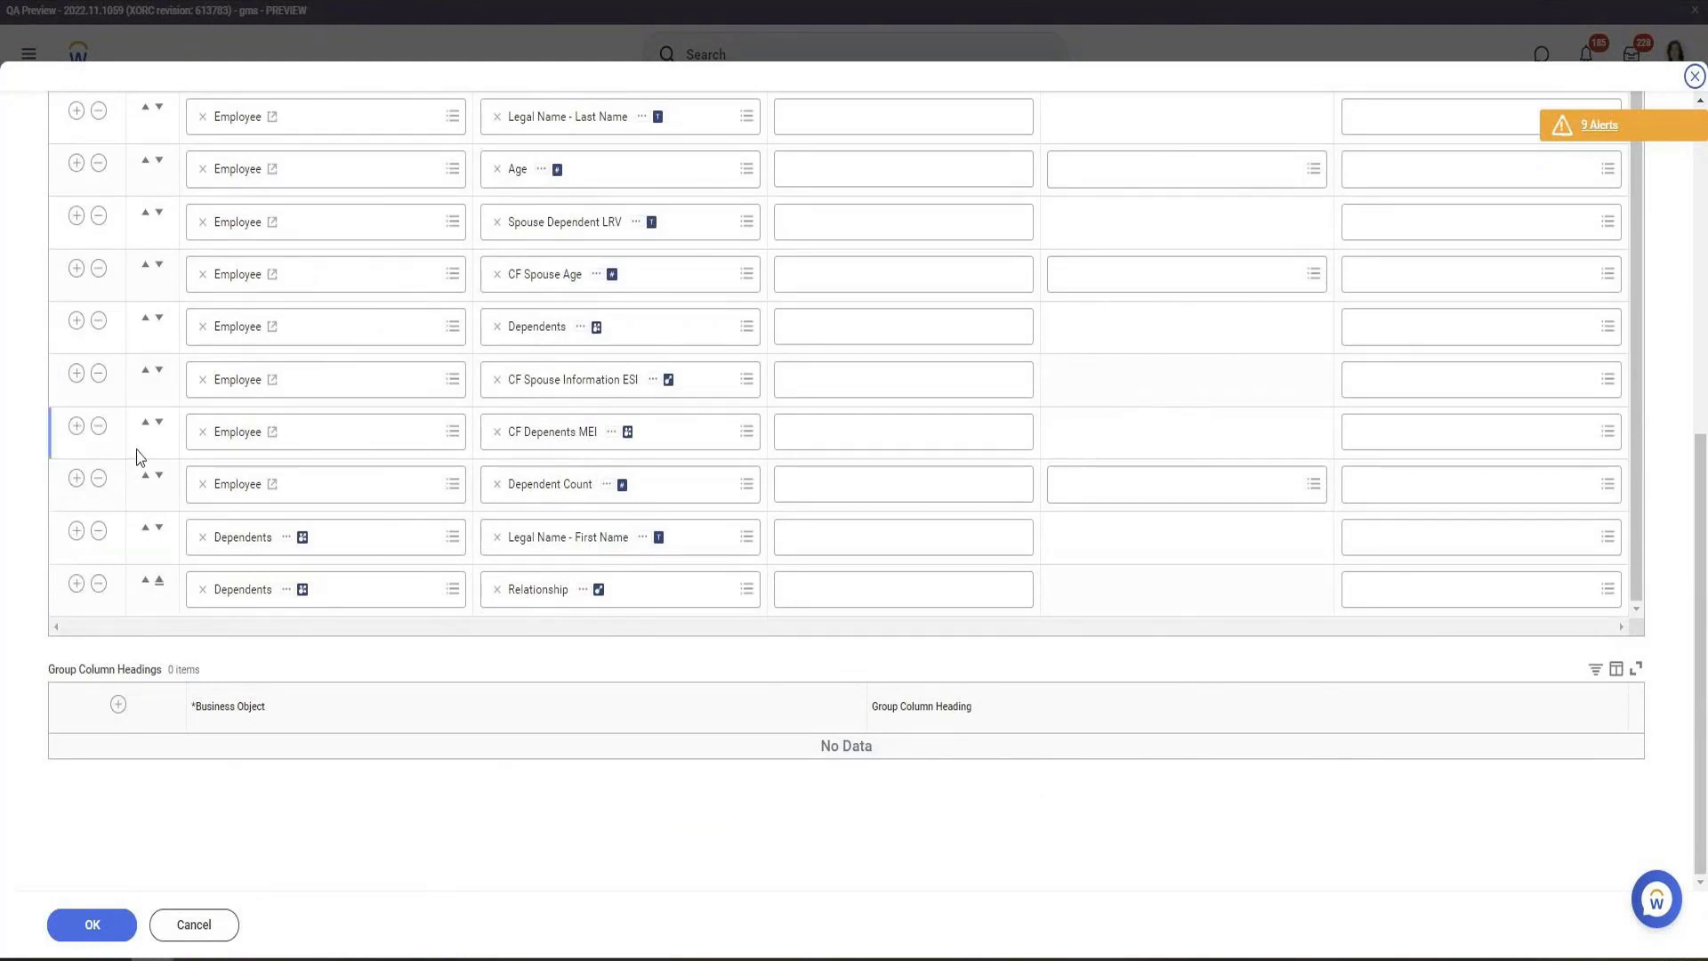
left_click(71, 449)
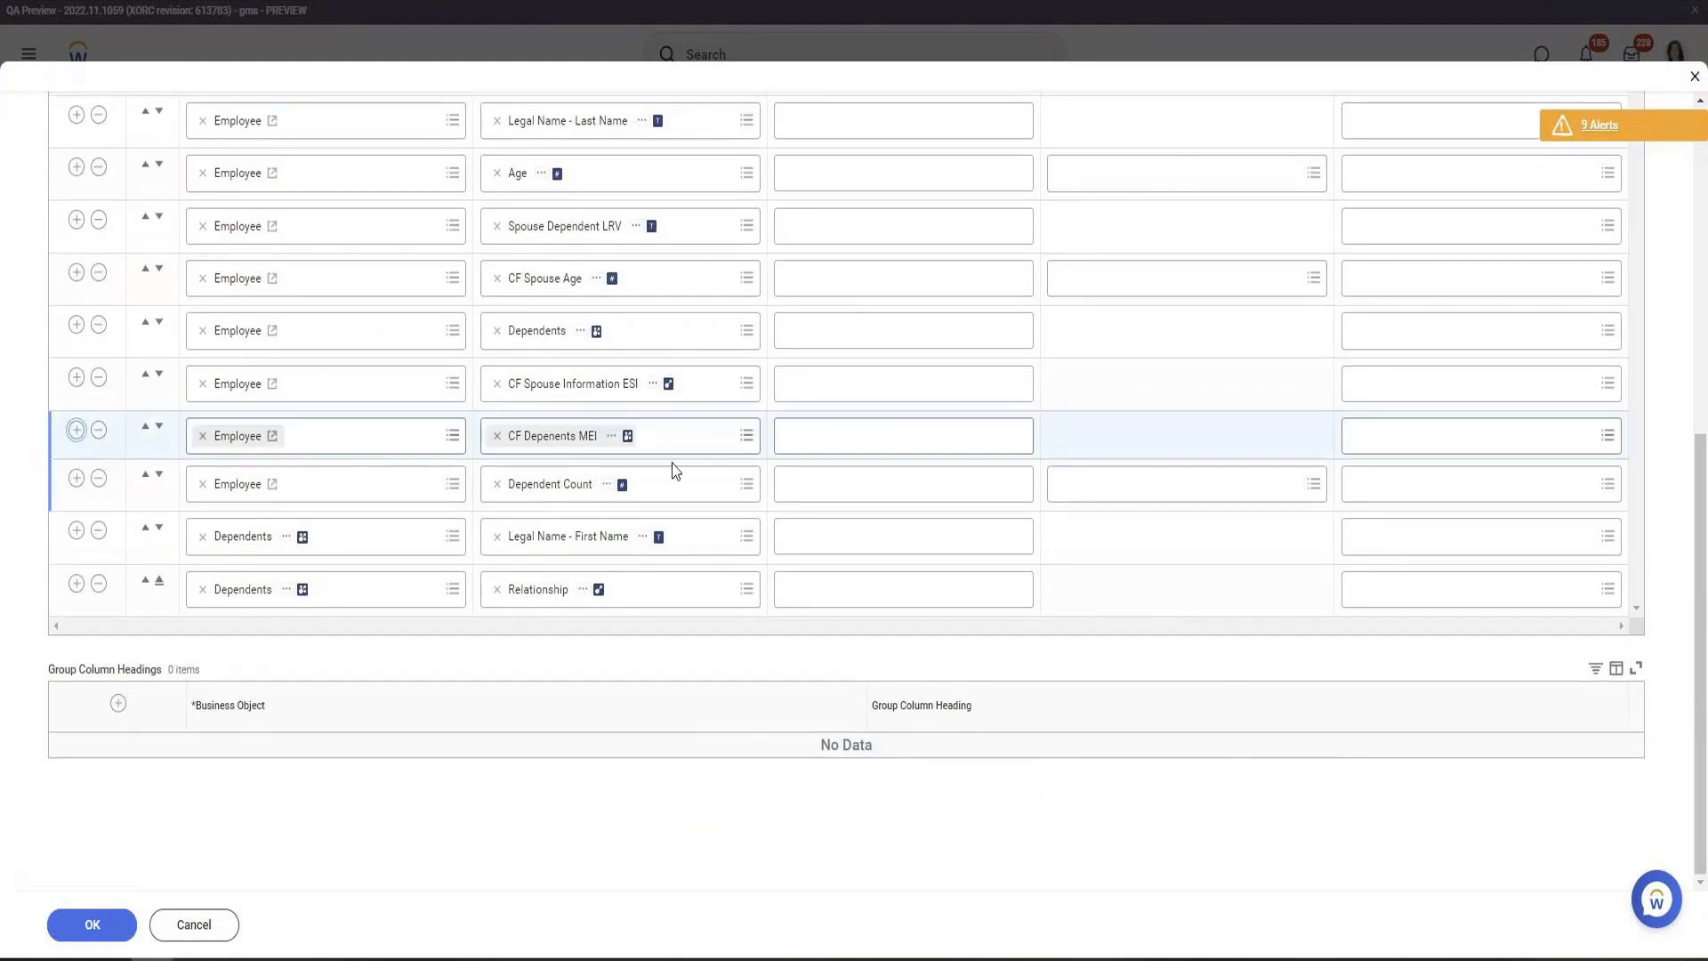
Create a calculated field for the new row, named Dependent Age SUM, on Employee with the Aggregate Related Instances function
left_click(628, 488)
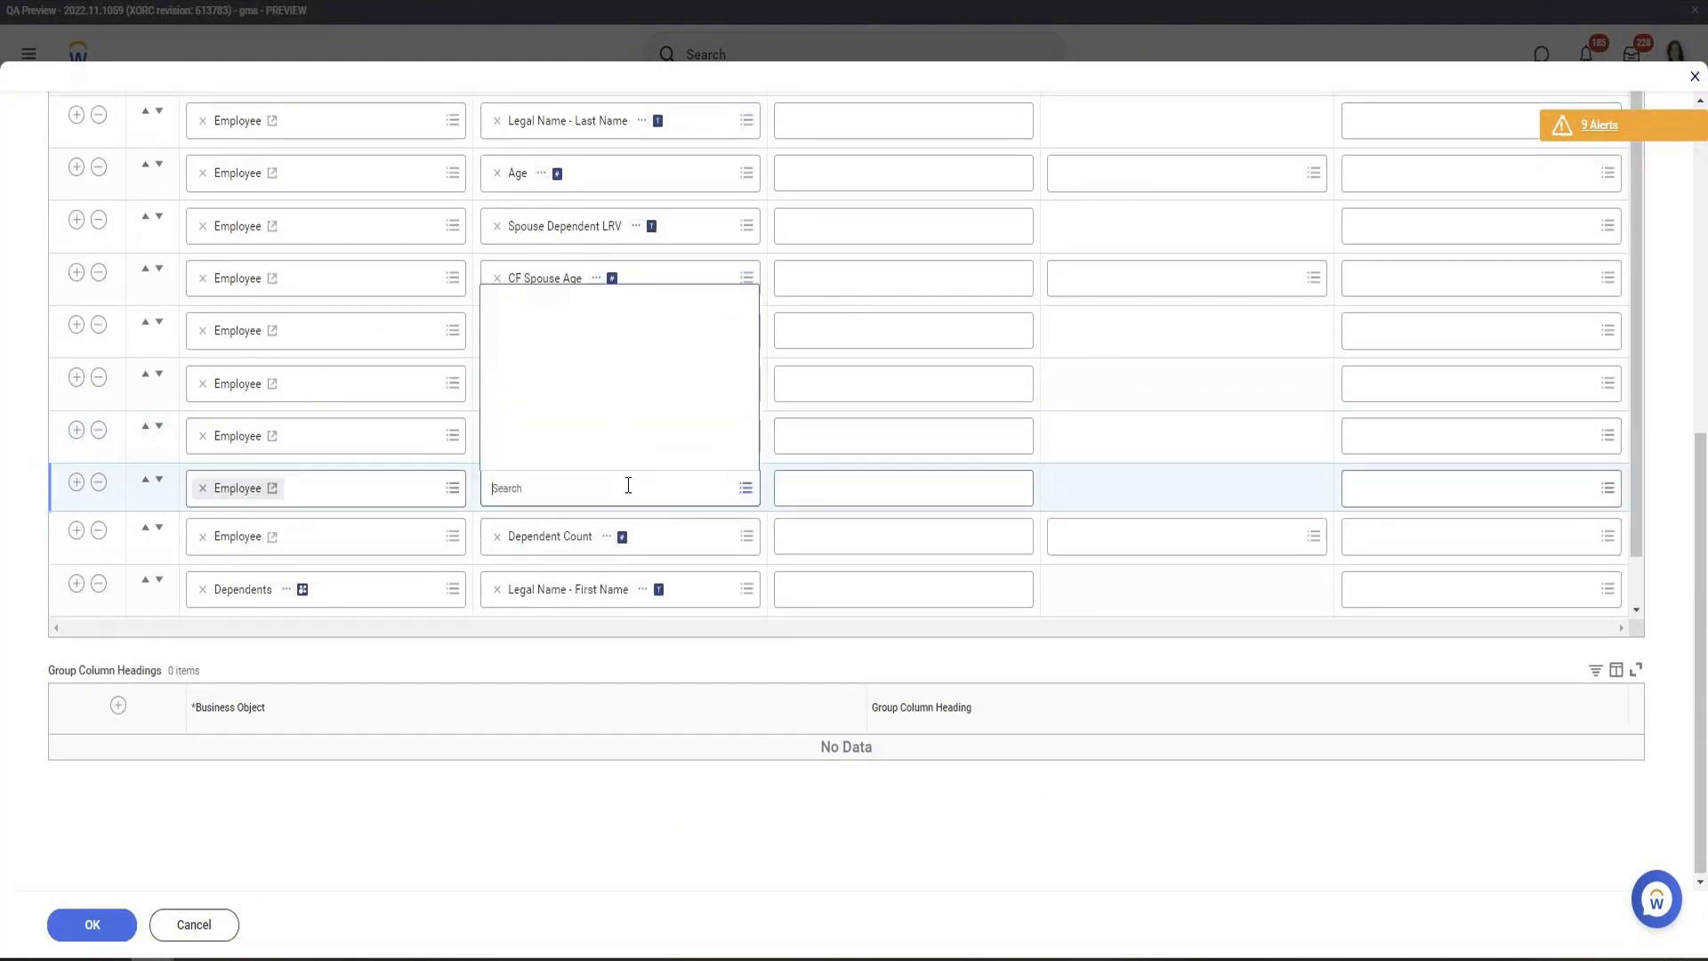
left_click(608, 456)
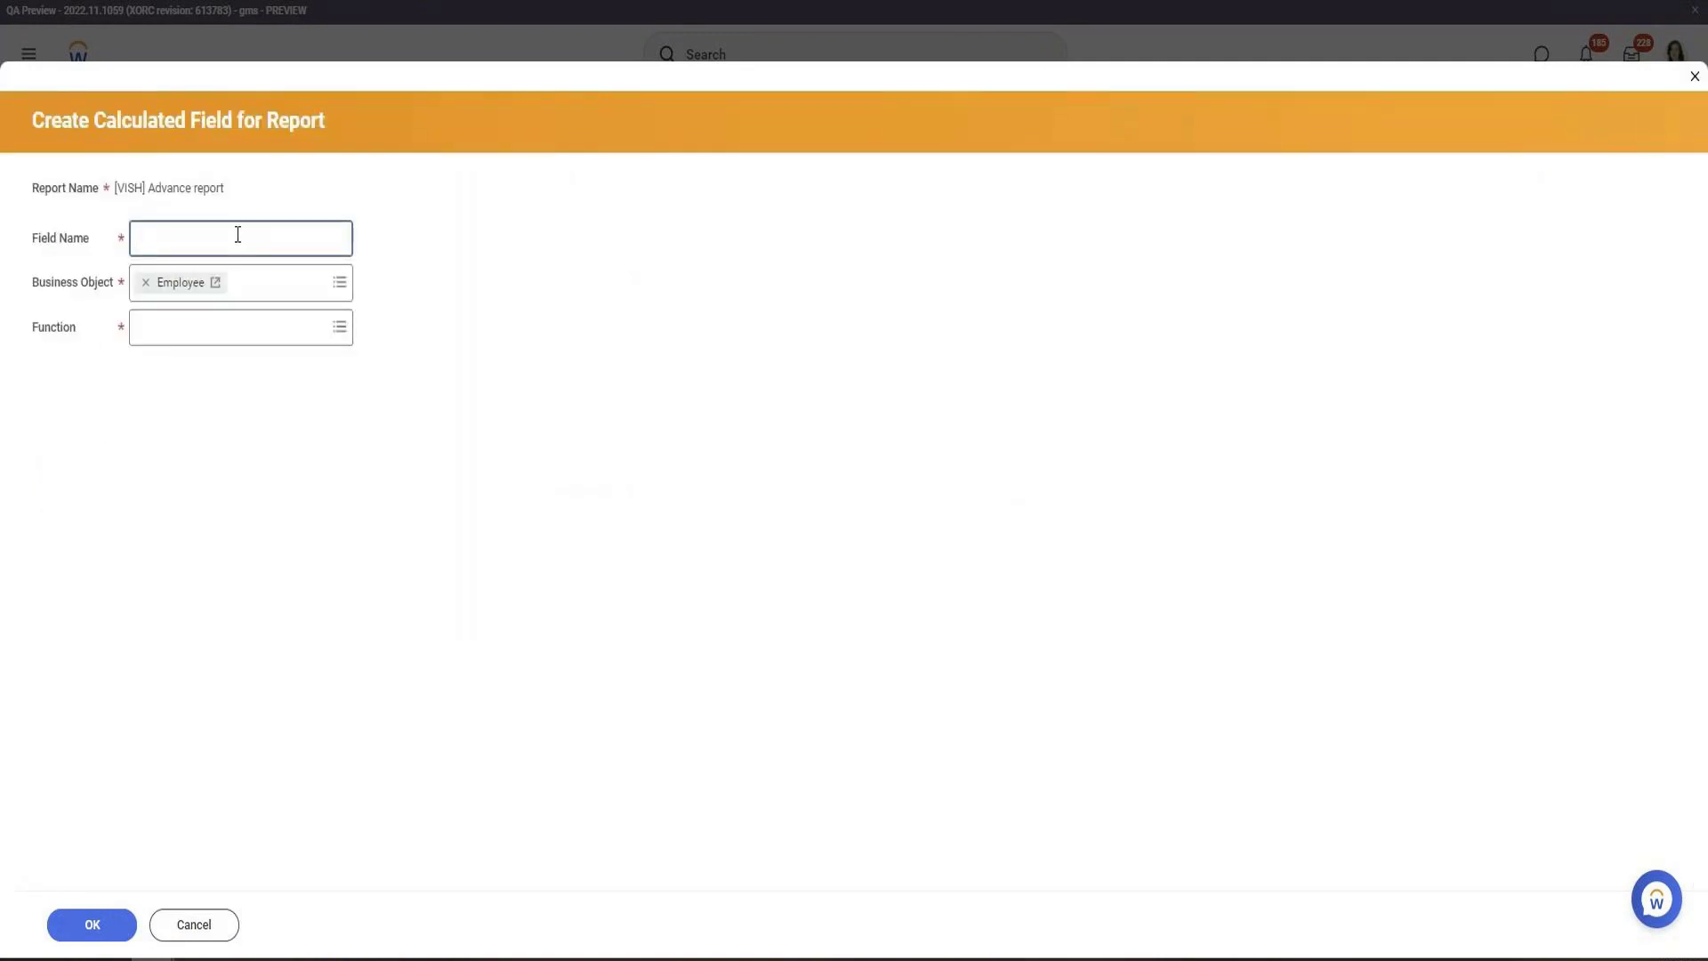
left_click(228, 328)
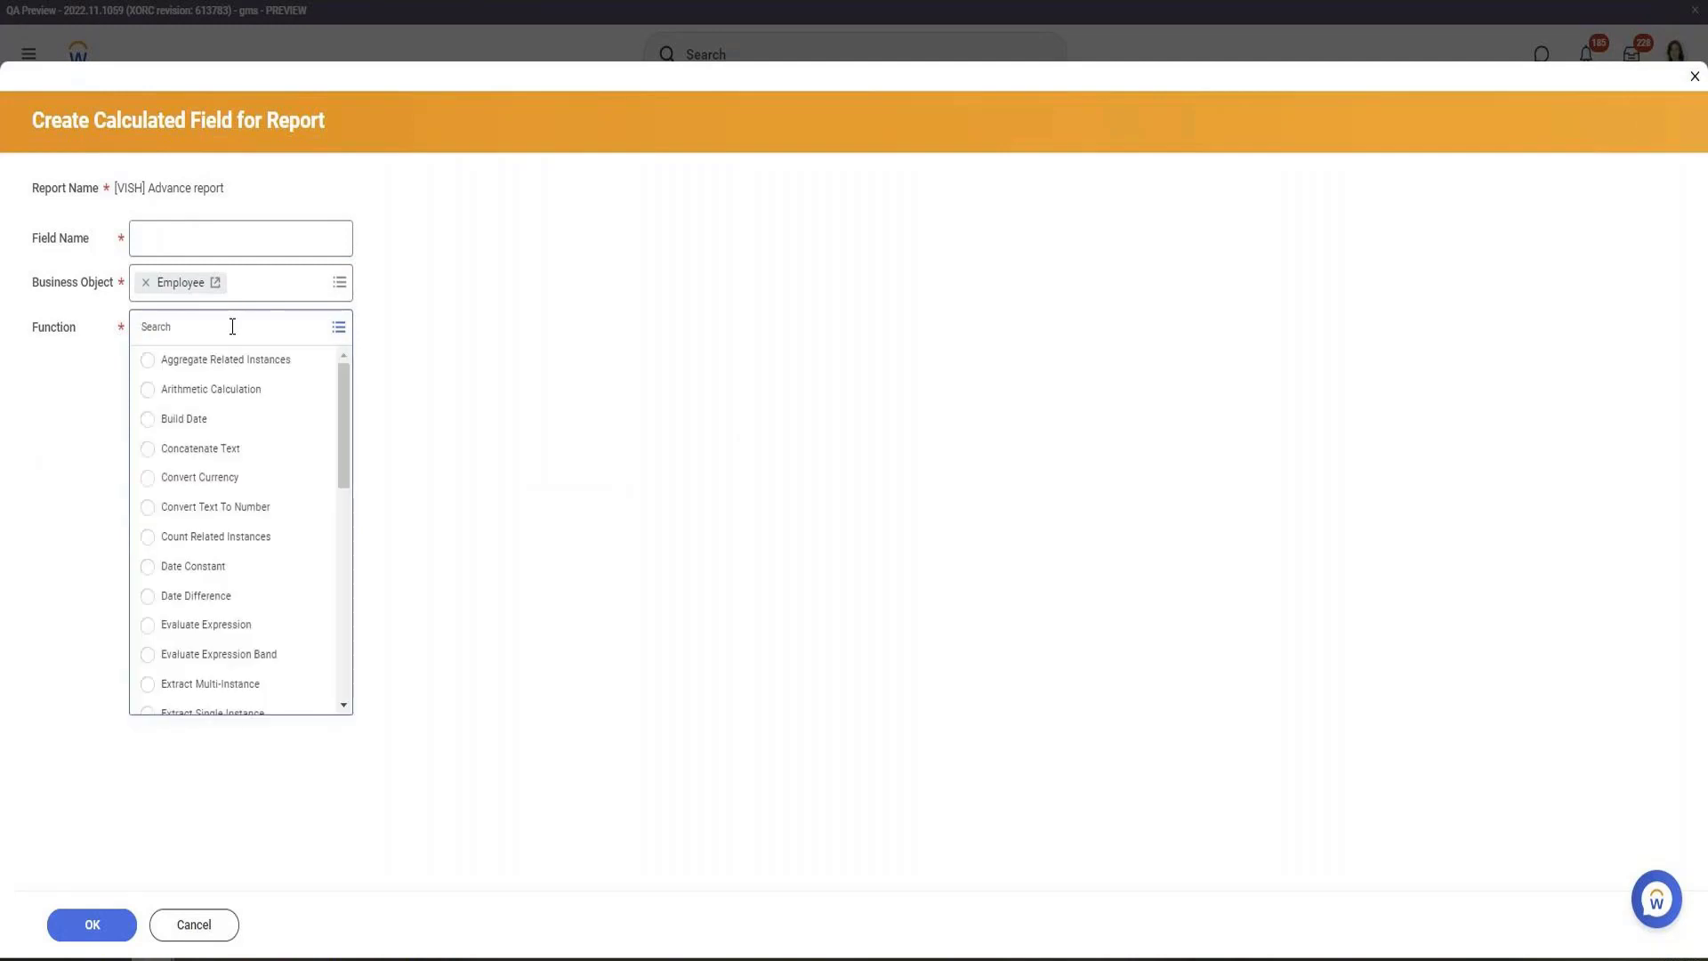
left_click(225, 359)
left_click(199, 242)
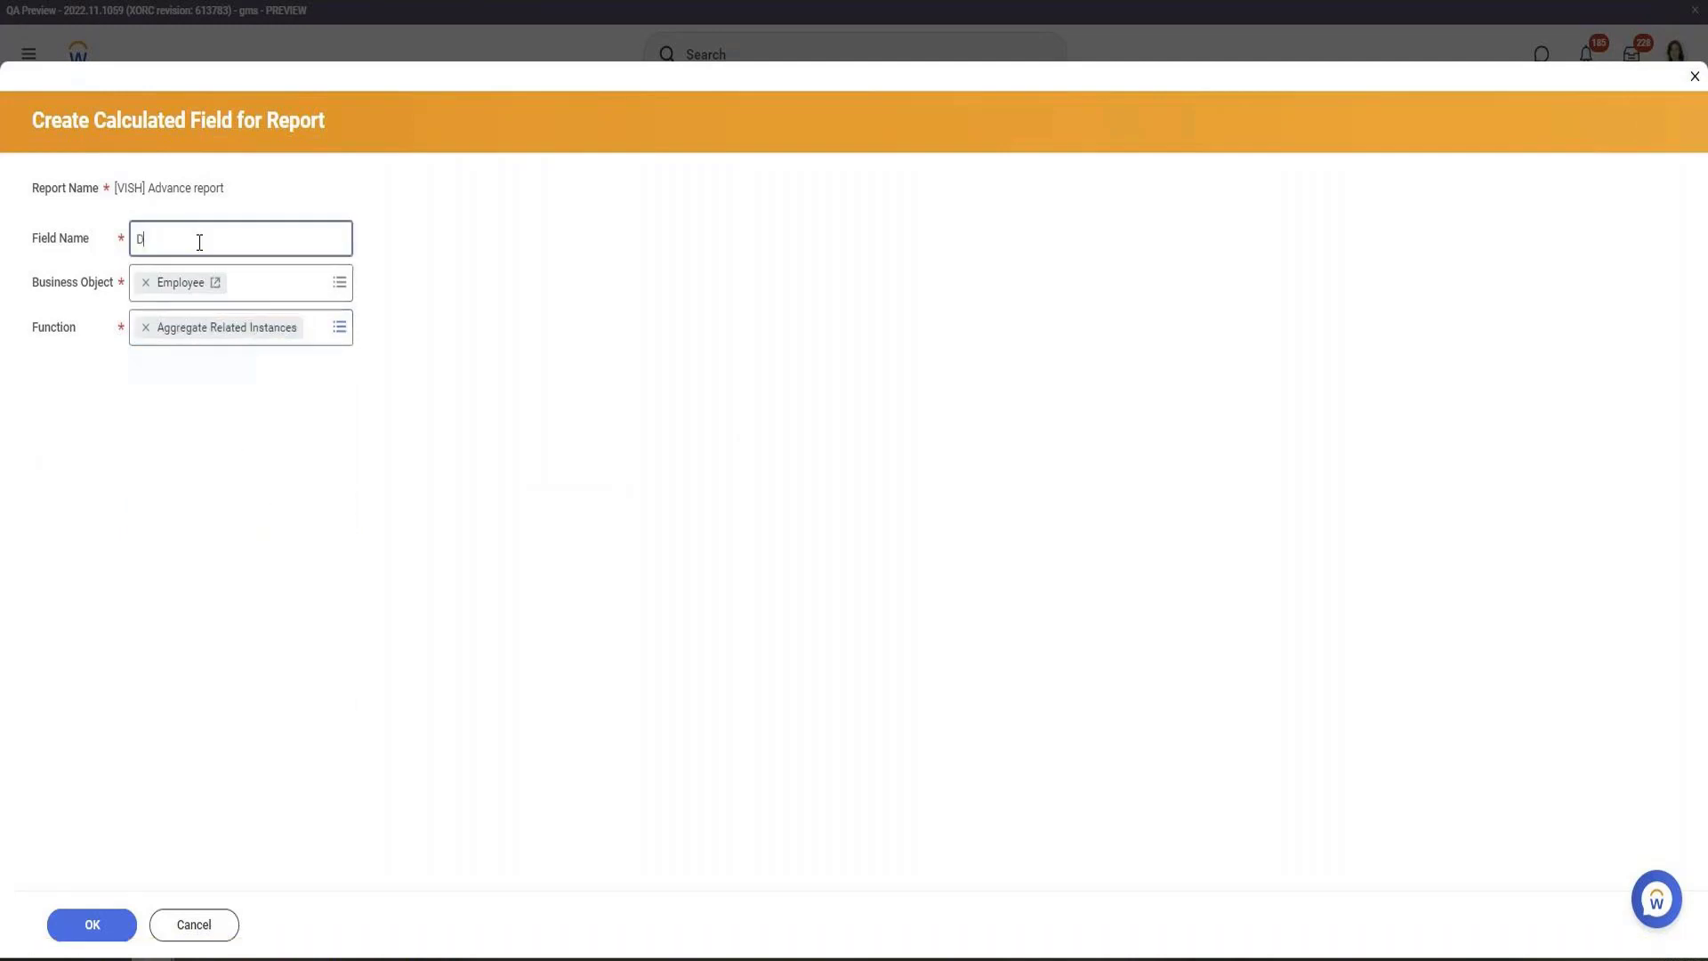
type("Dependent Age SUM")
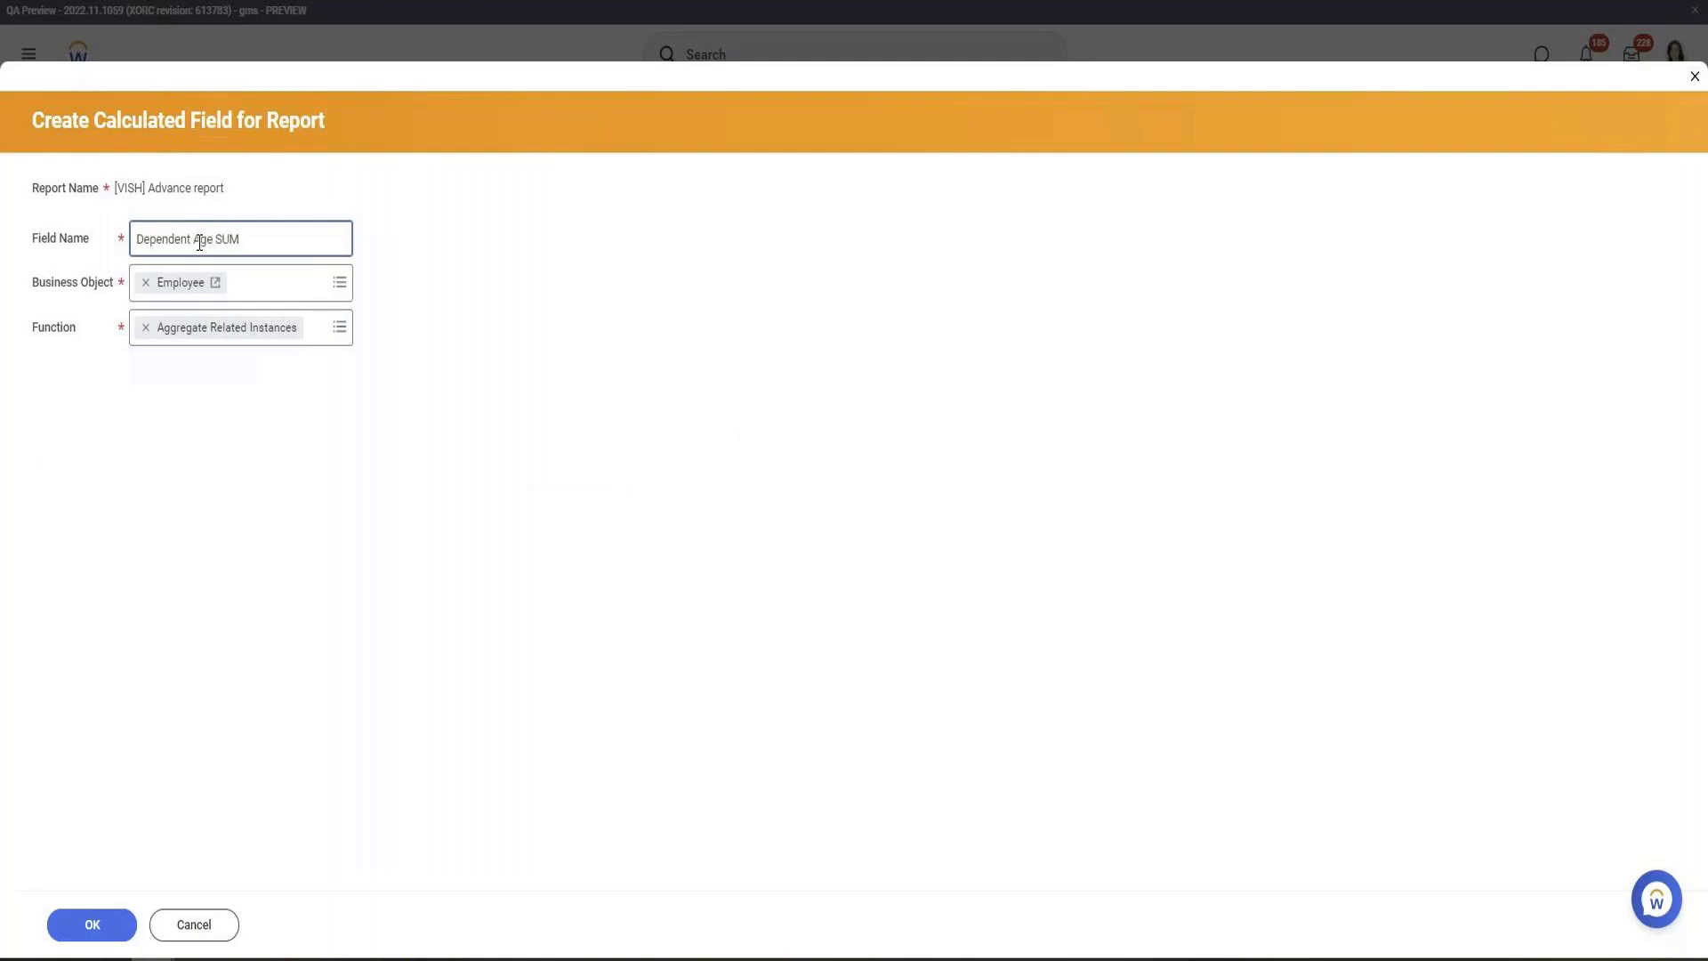
left_click(84, 926)
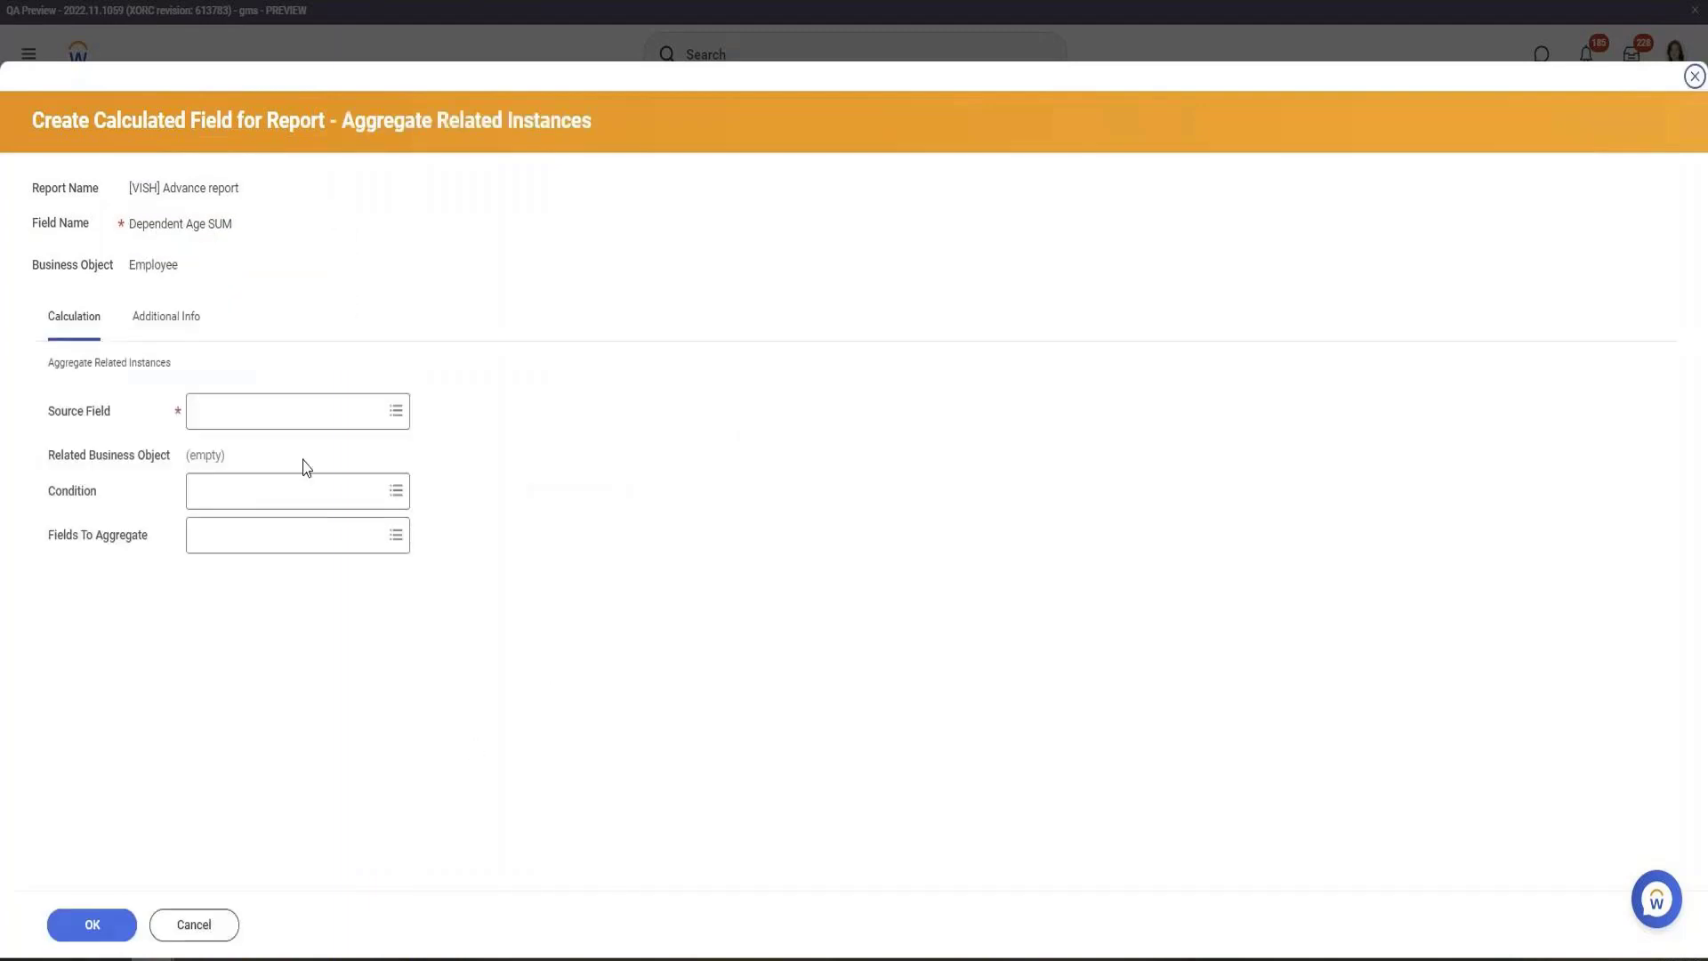
Set the source field of the Dependent Age SUM calculation to Dependents
left_click(283, 401)
type("Depen")
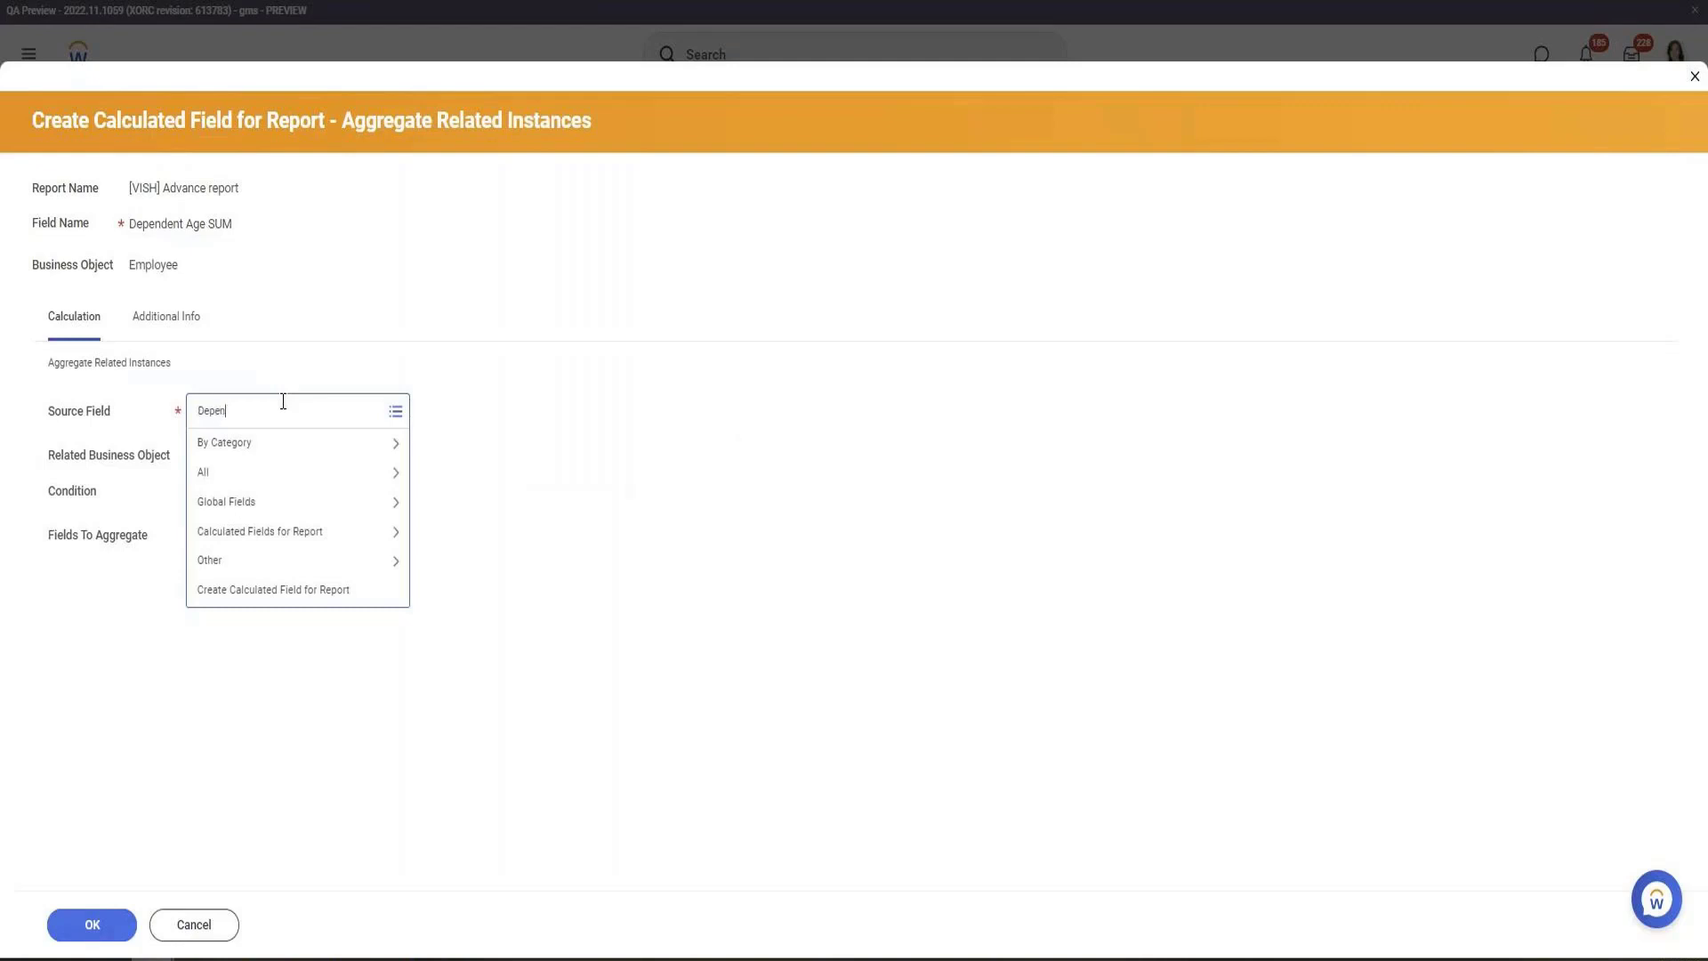
key("Return")
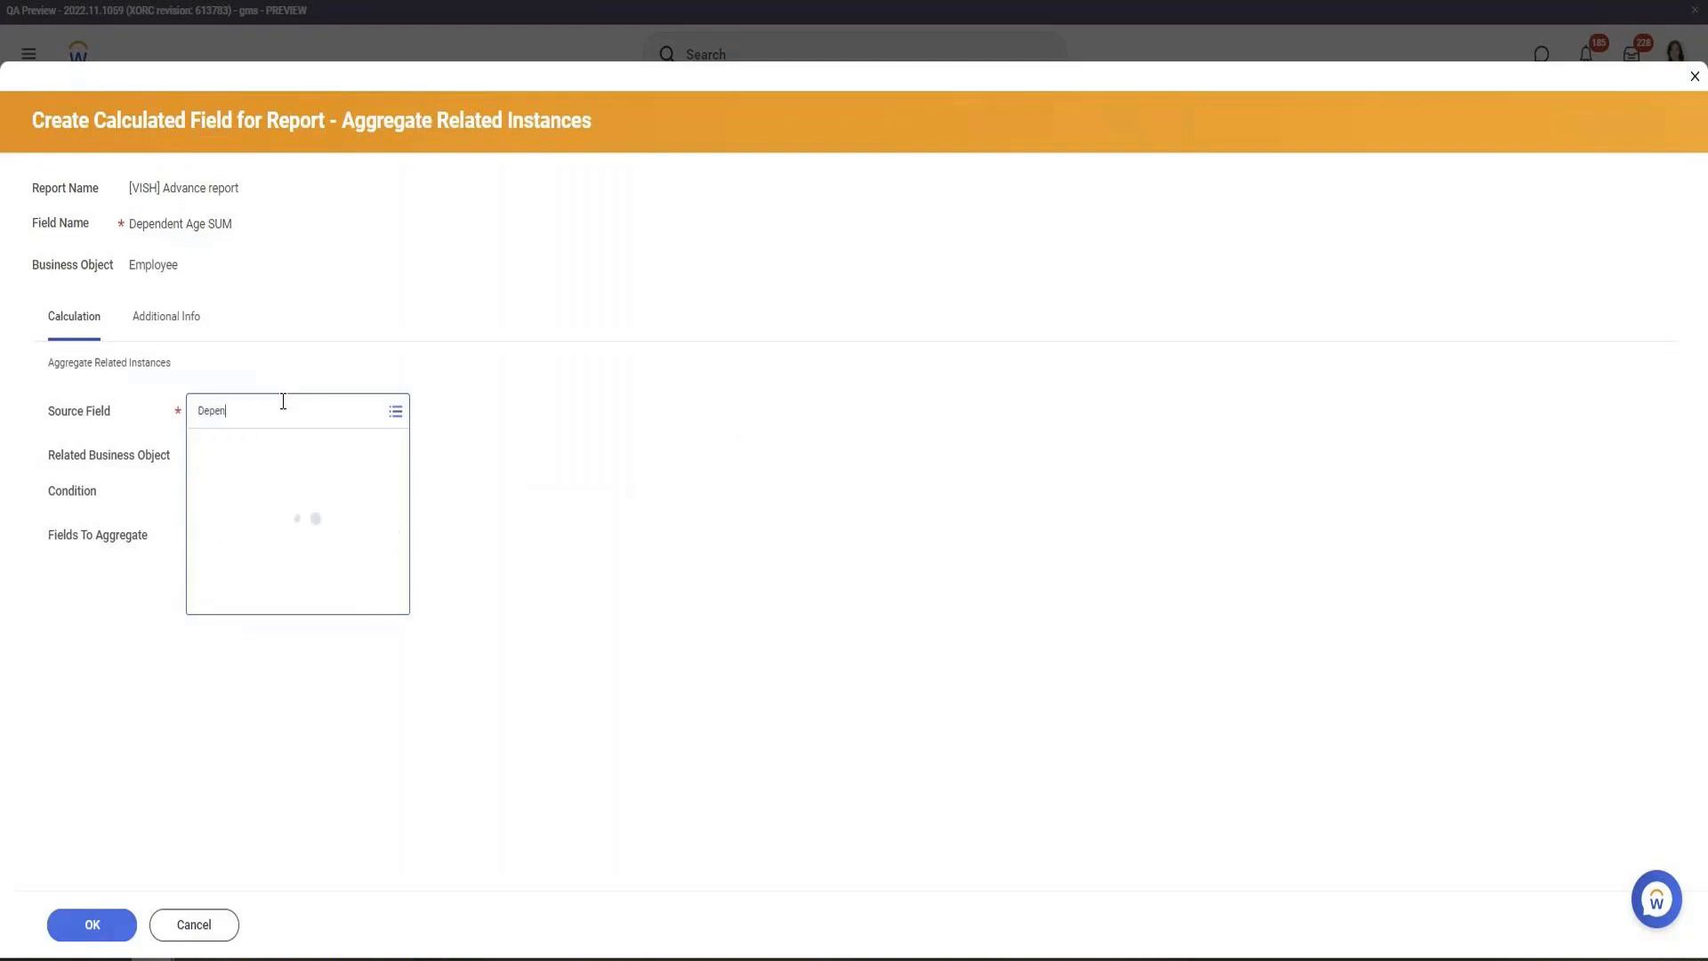
left_click(308, 522)
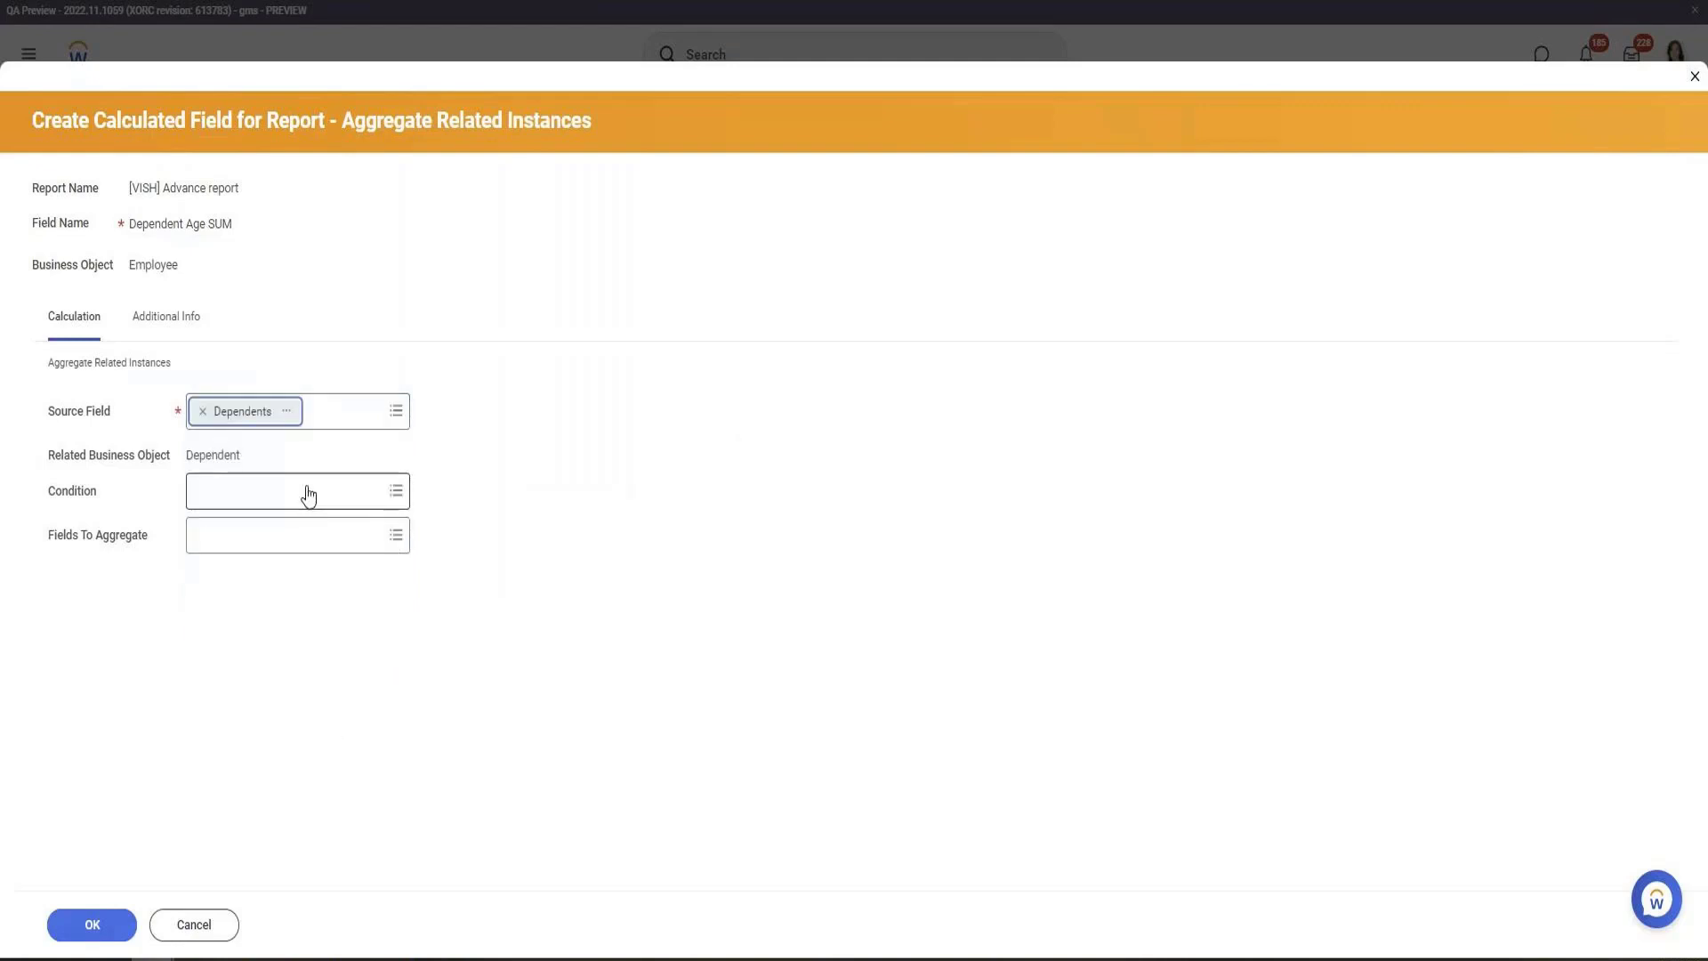
Set the condition of the Dependent Age SUM calculation to Any is True
left_click(289, 503)
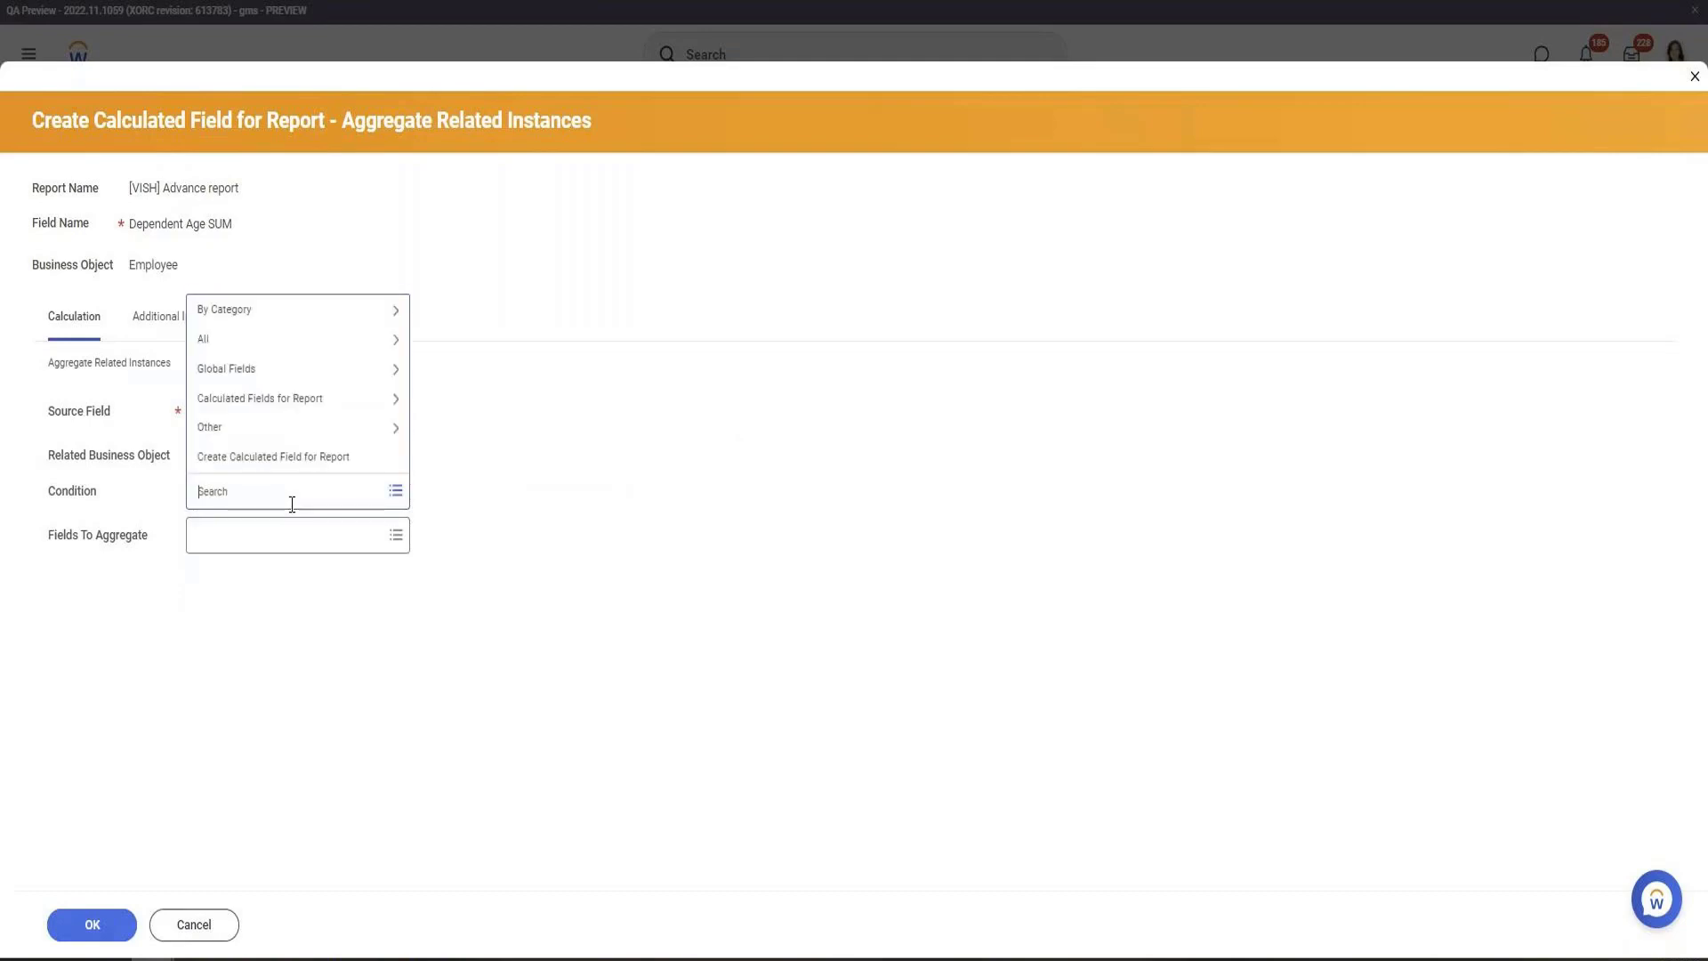
type("any is")
key("Return")
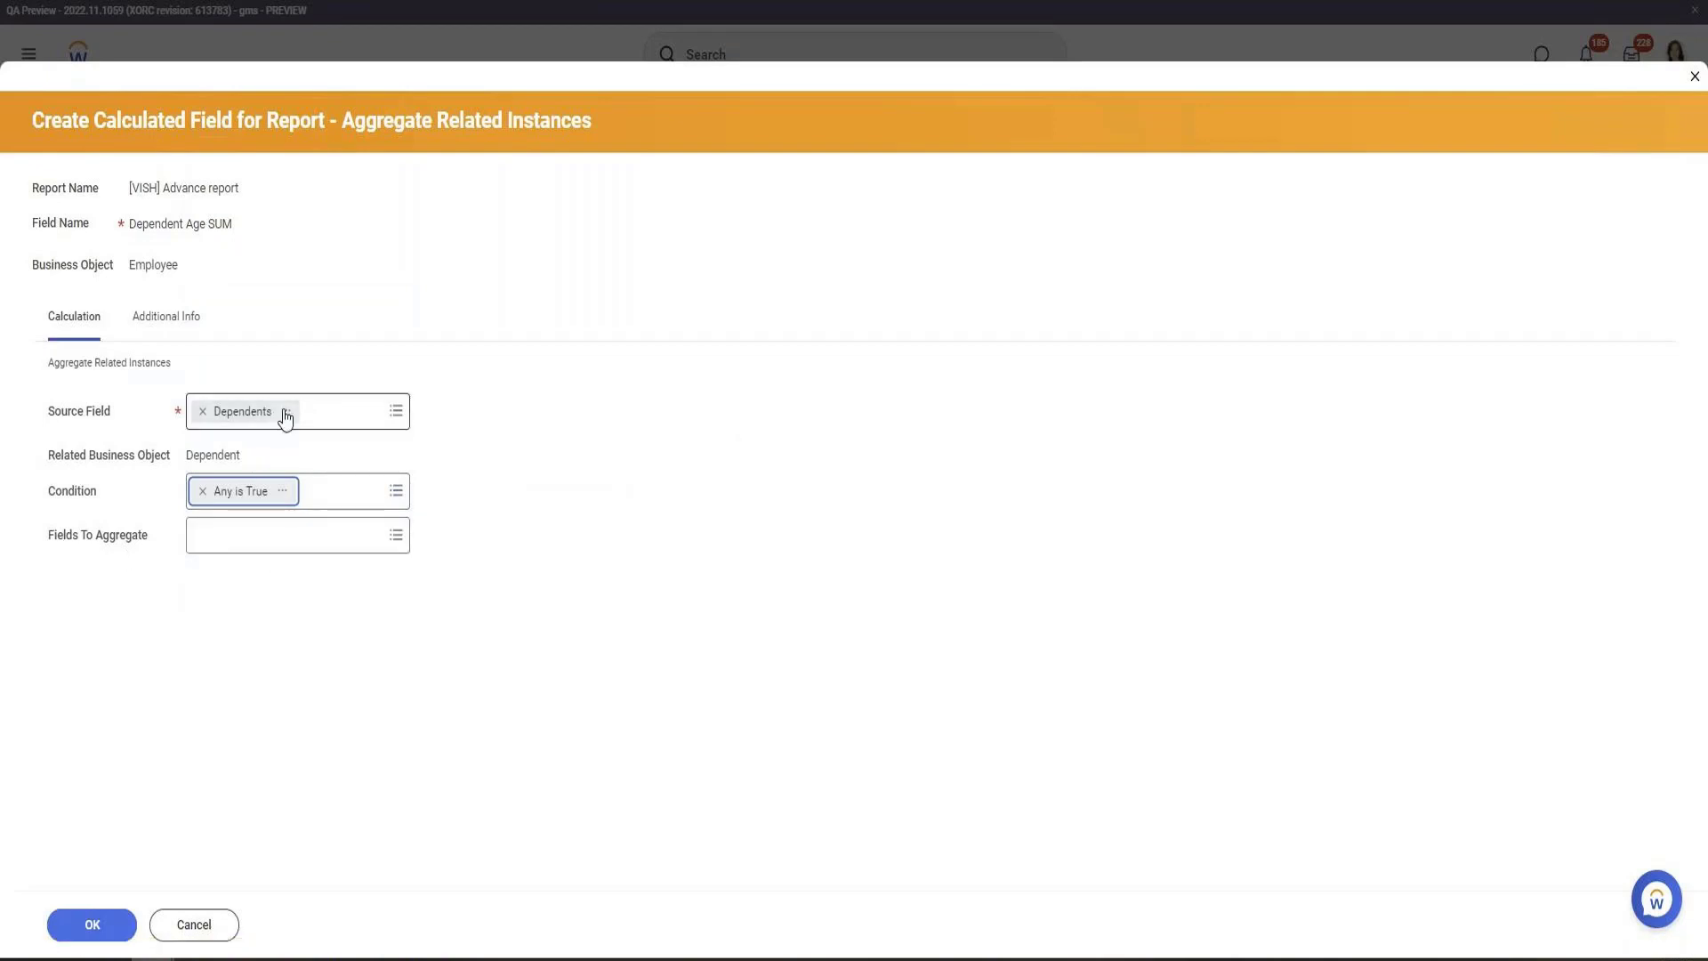
Search the fields to aggregate for age and browse all fields available on the Dependent object
left_click(298, 544)
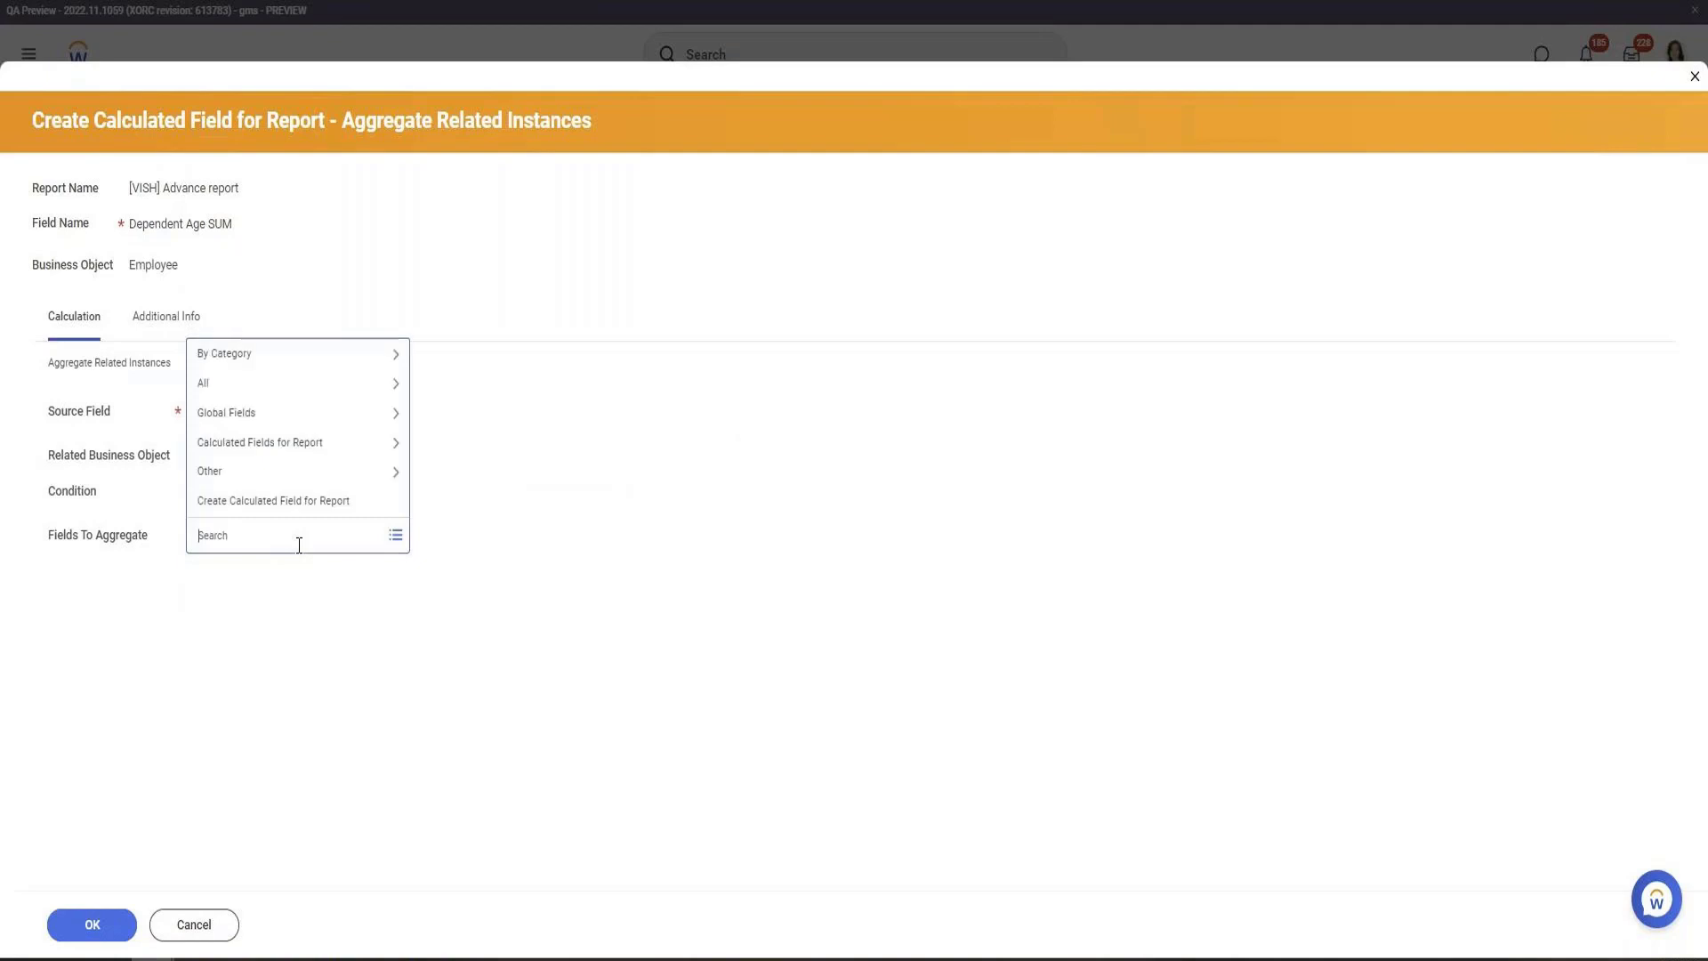
type("age")
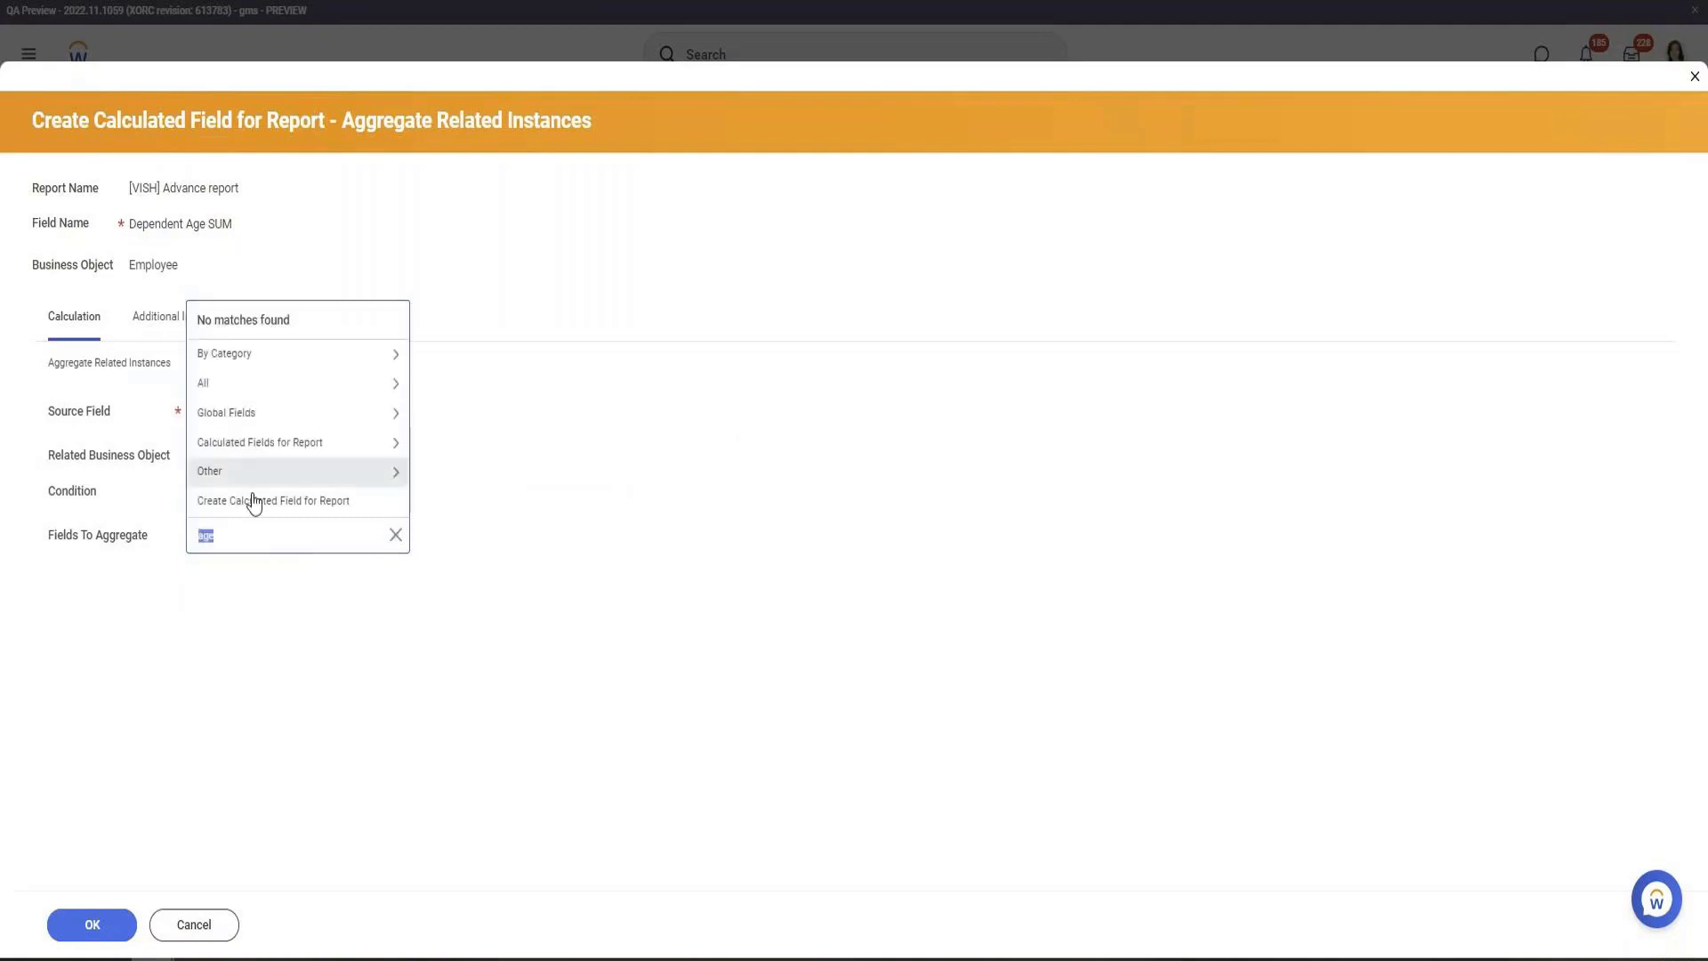
left_click(290, 381)
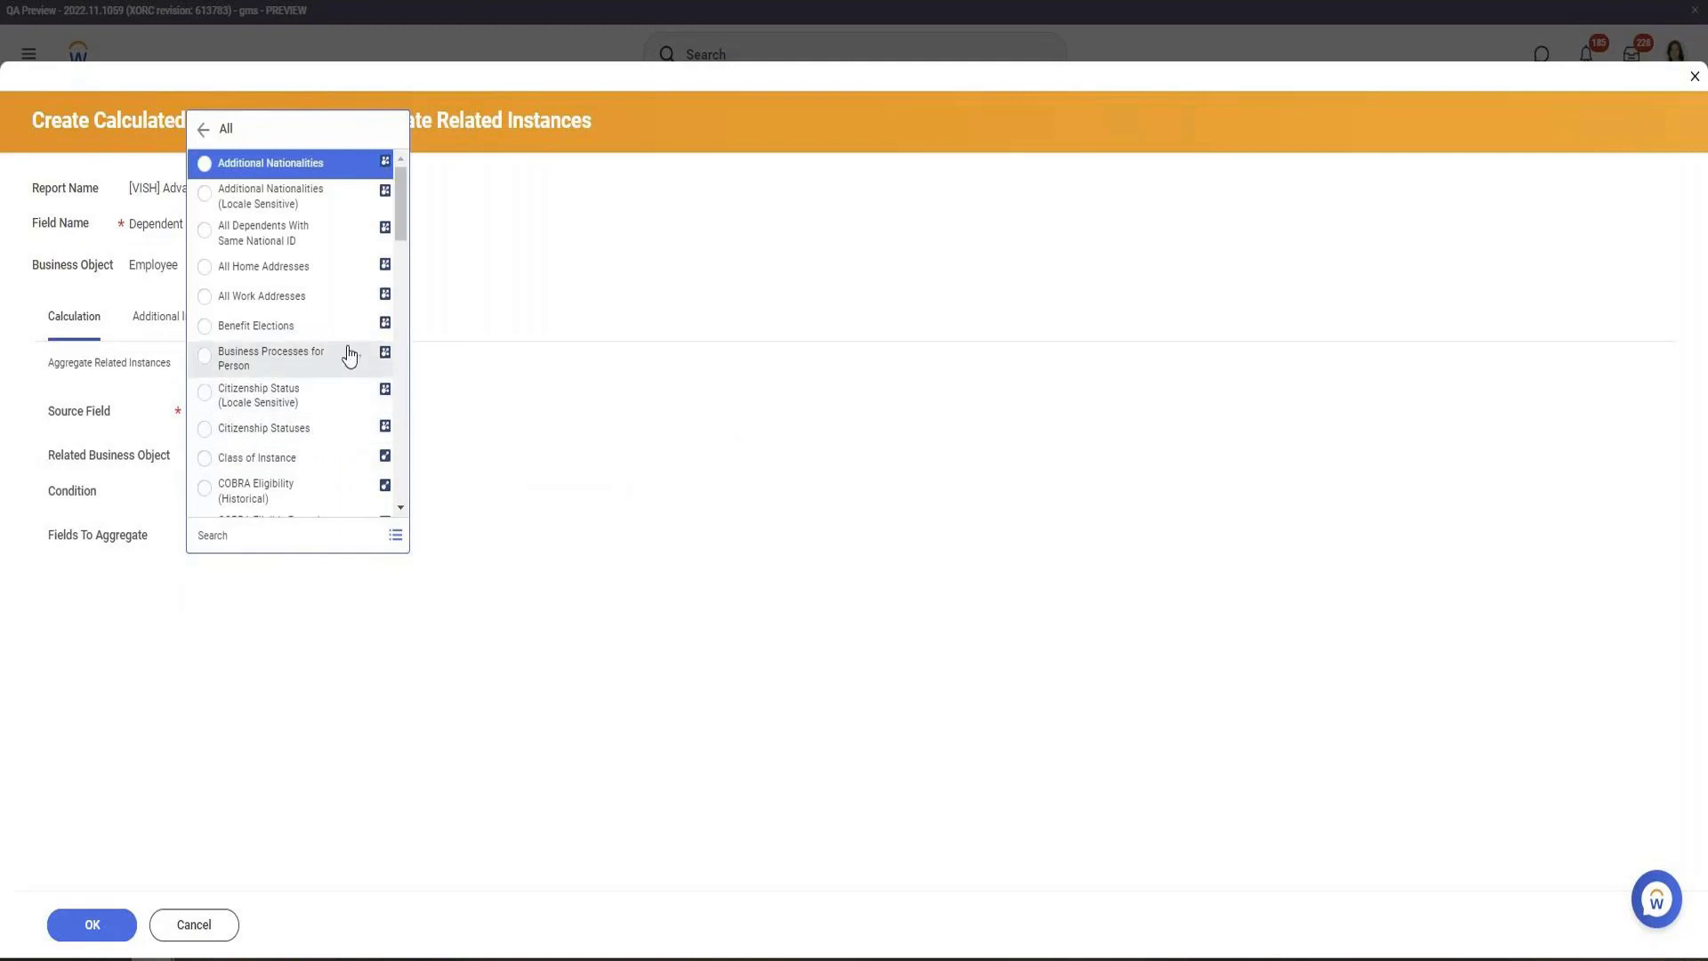
scroll(345, 260, "down", 8)
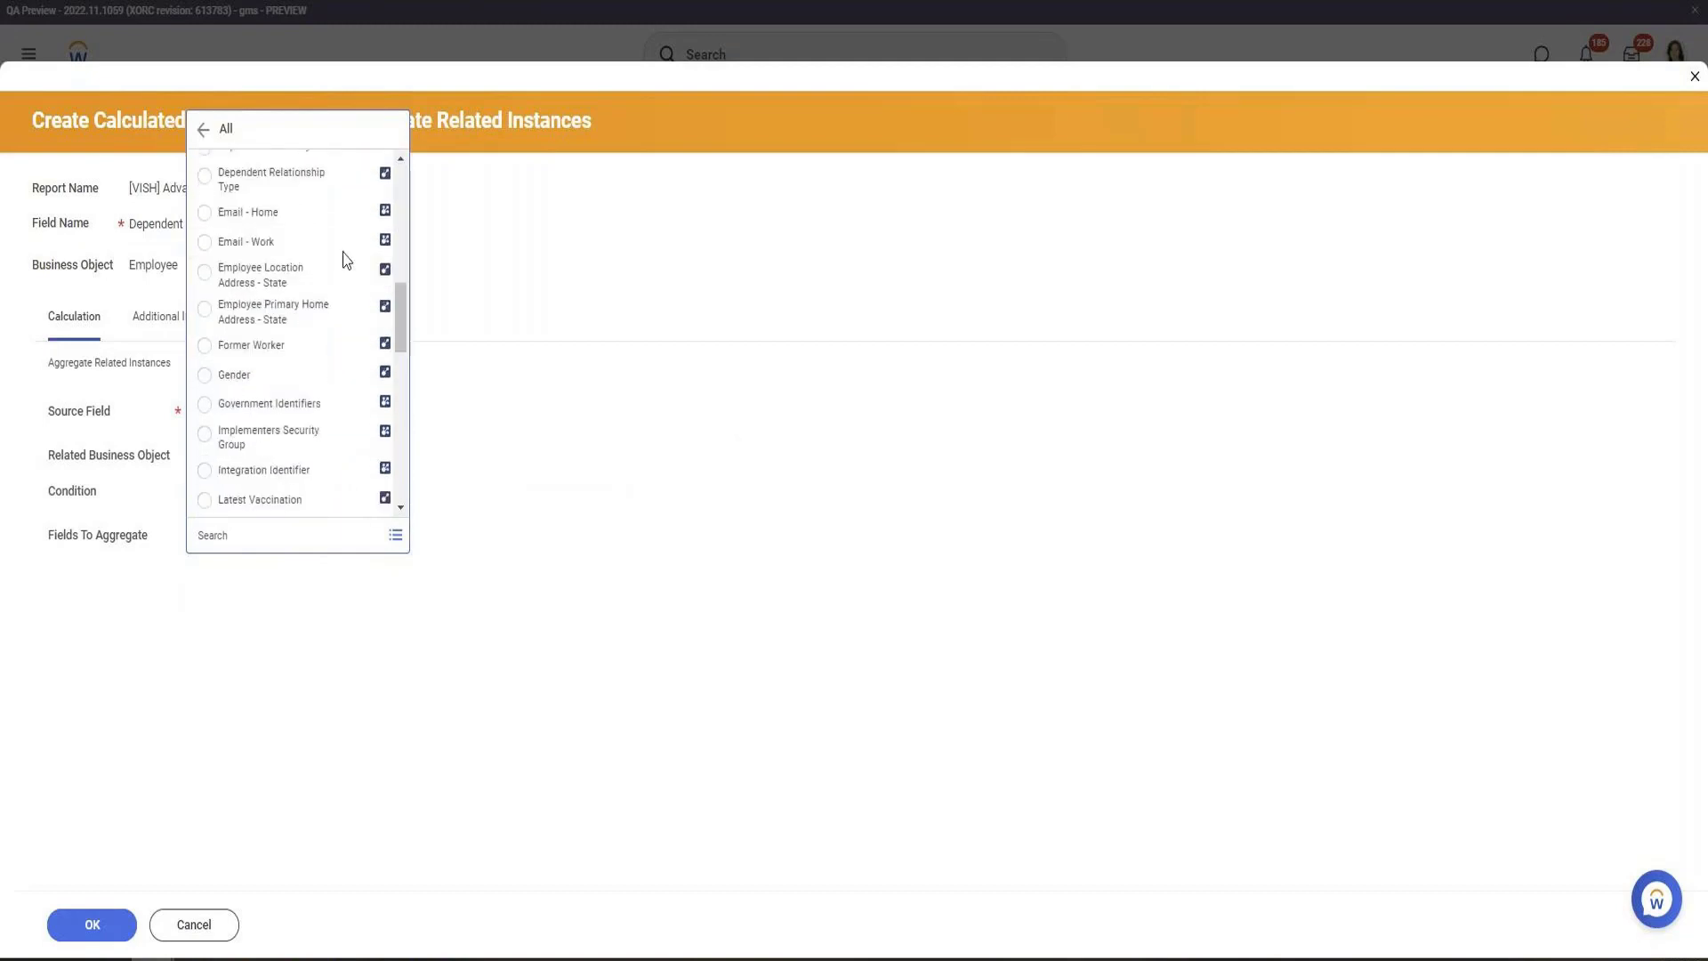
scroll(346, 260, "down", 10)
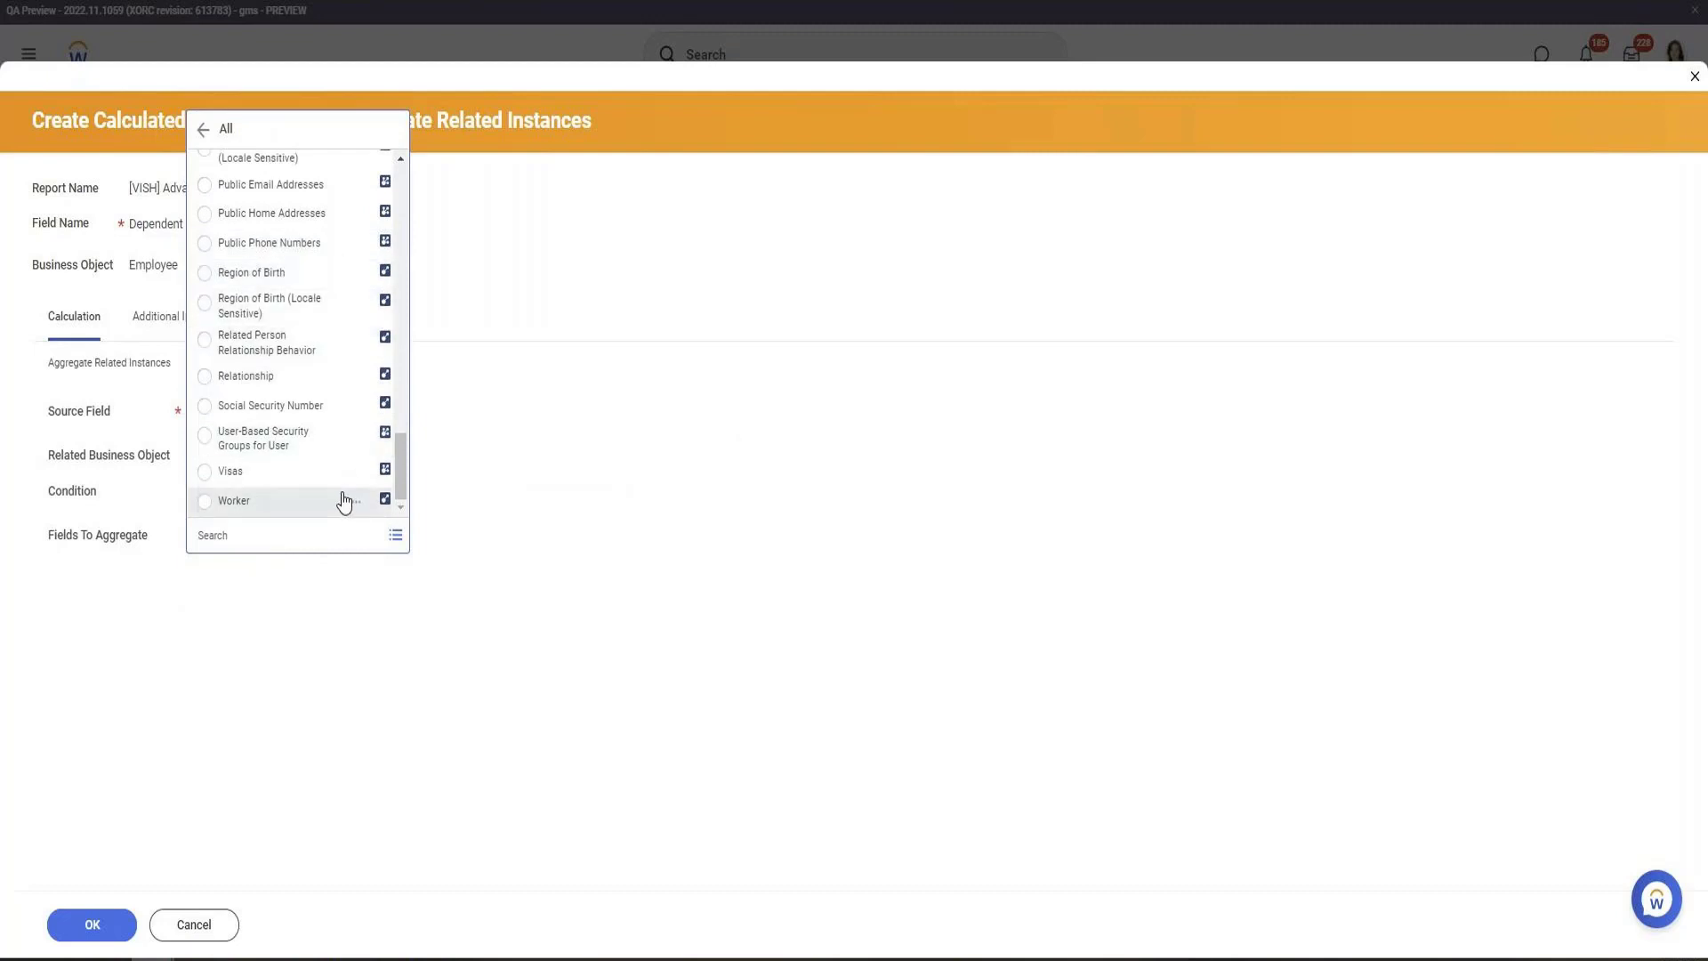
scroll(344, 500, "up", 3)
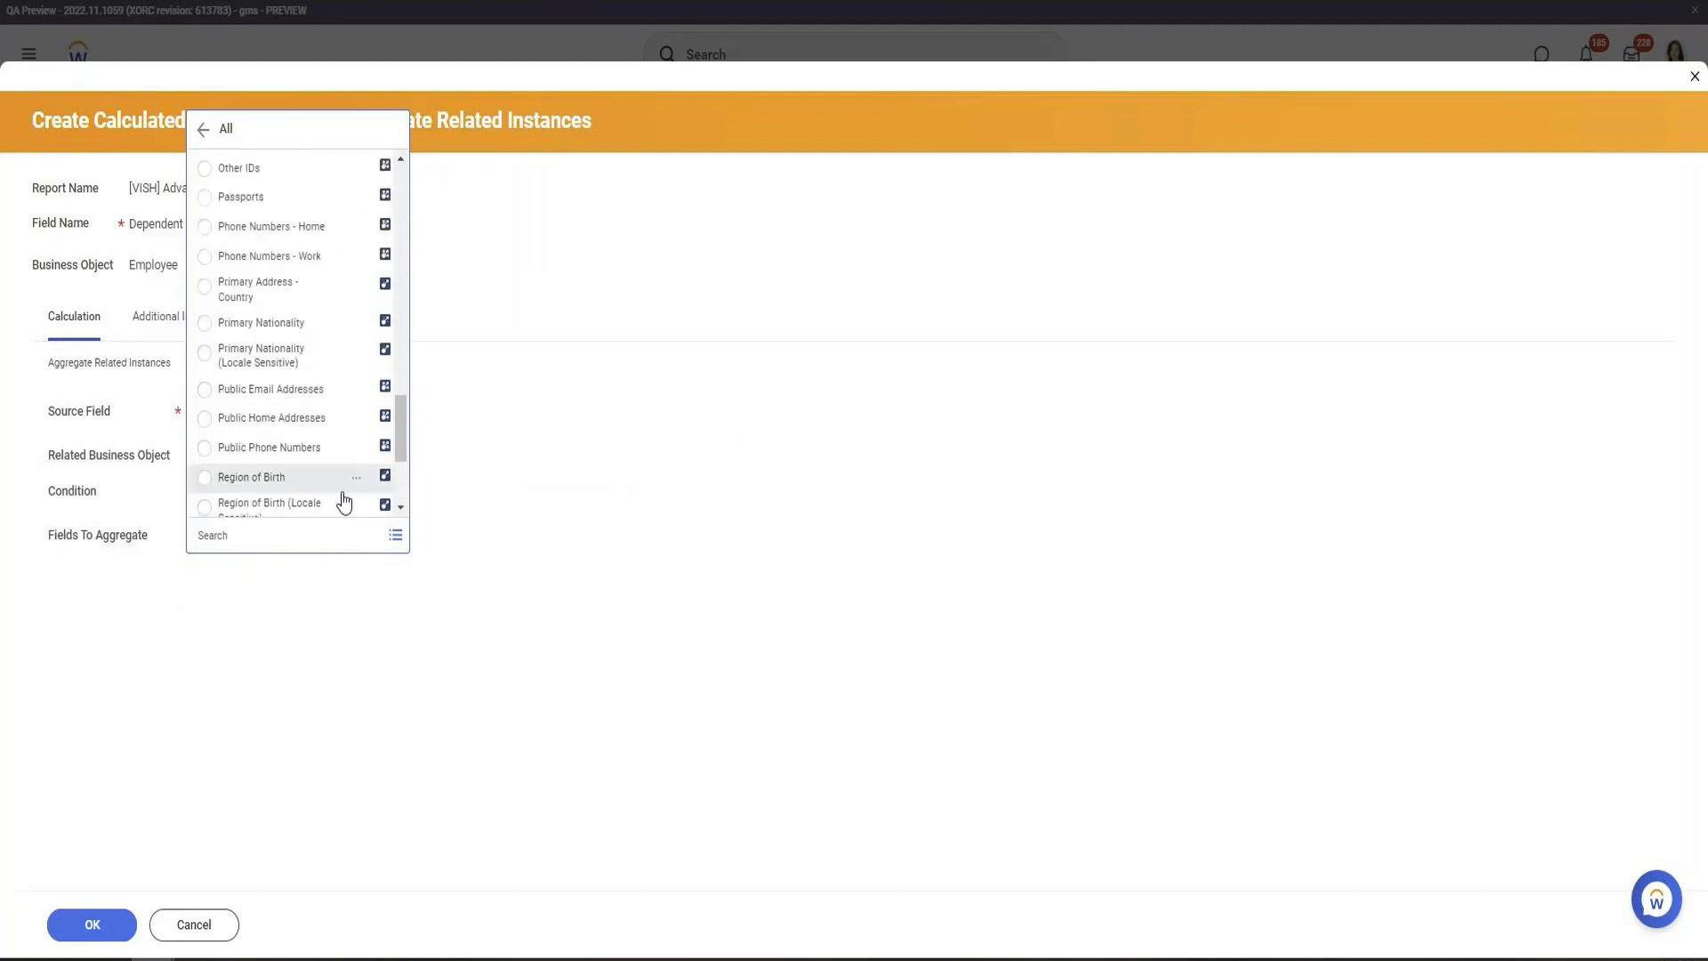
scroll(344, 501, "up", 10)
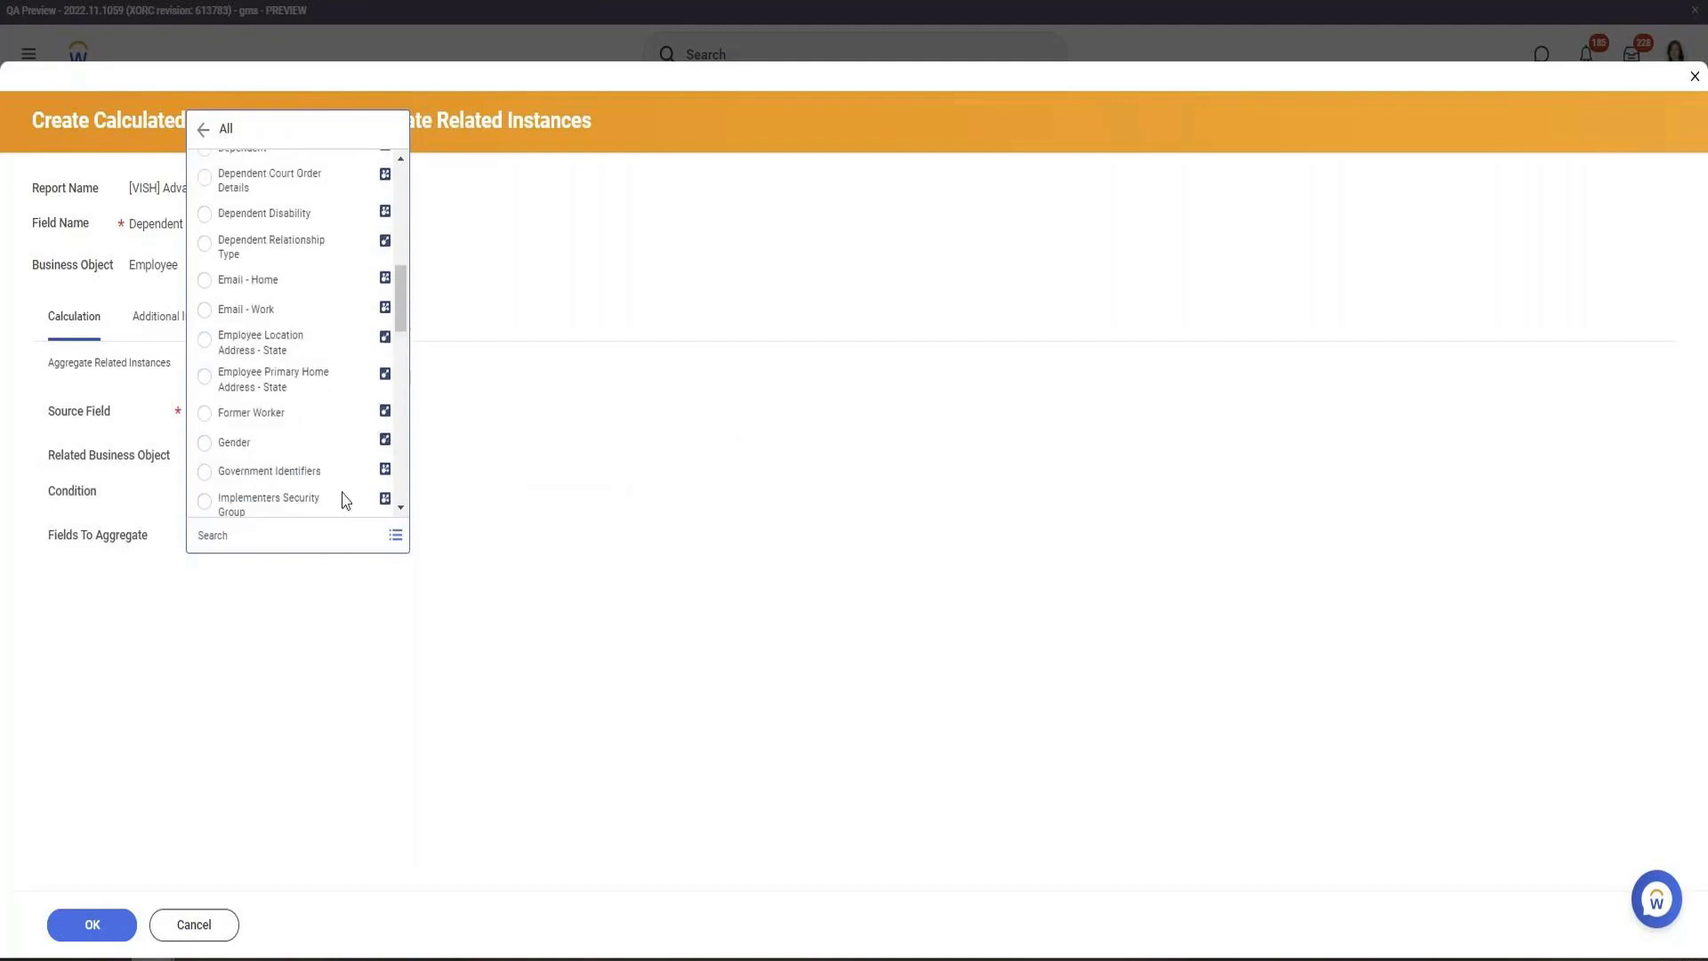
left_click(647, 489)
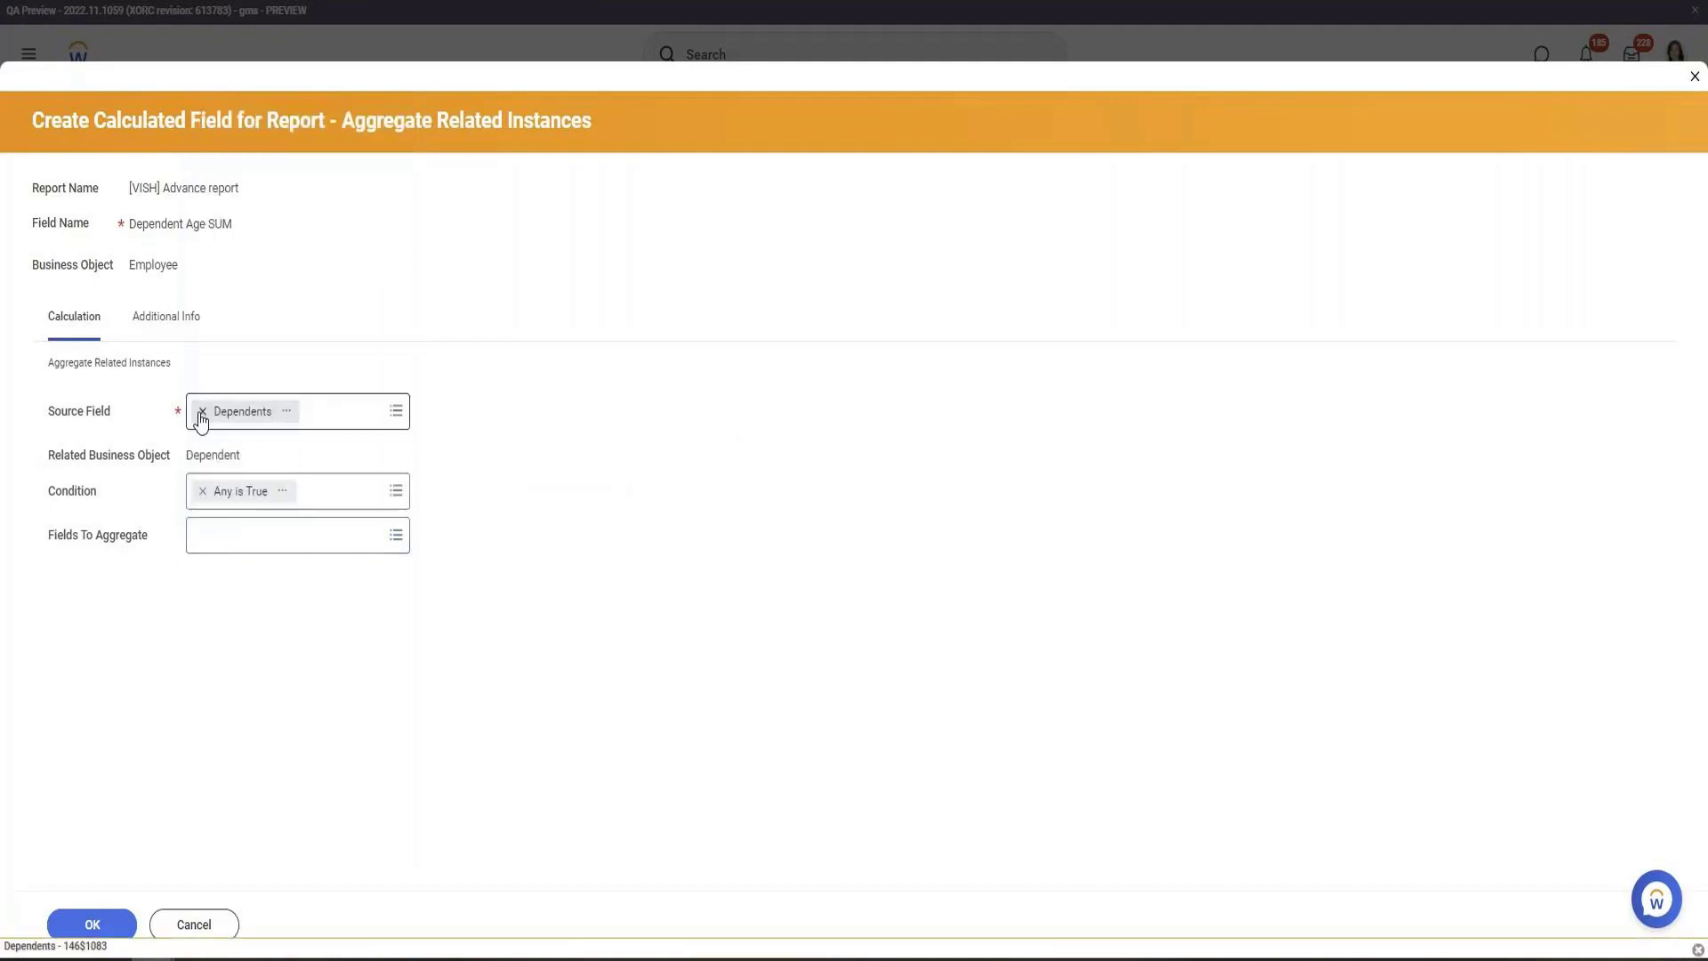
Change the source field of the Dependent Age SUM calculation to Employee and set its field to aggregate to Dependents
left_click(233, 410)
type("employe")
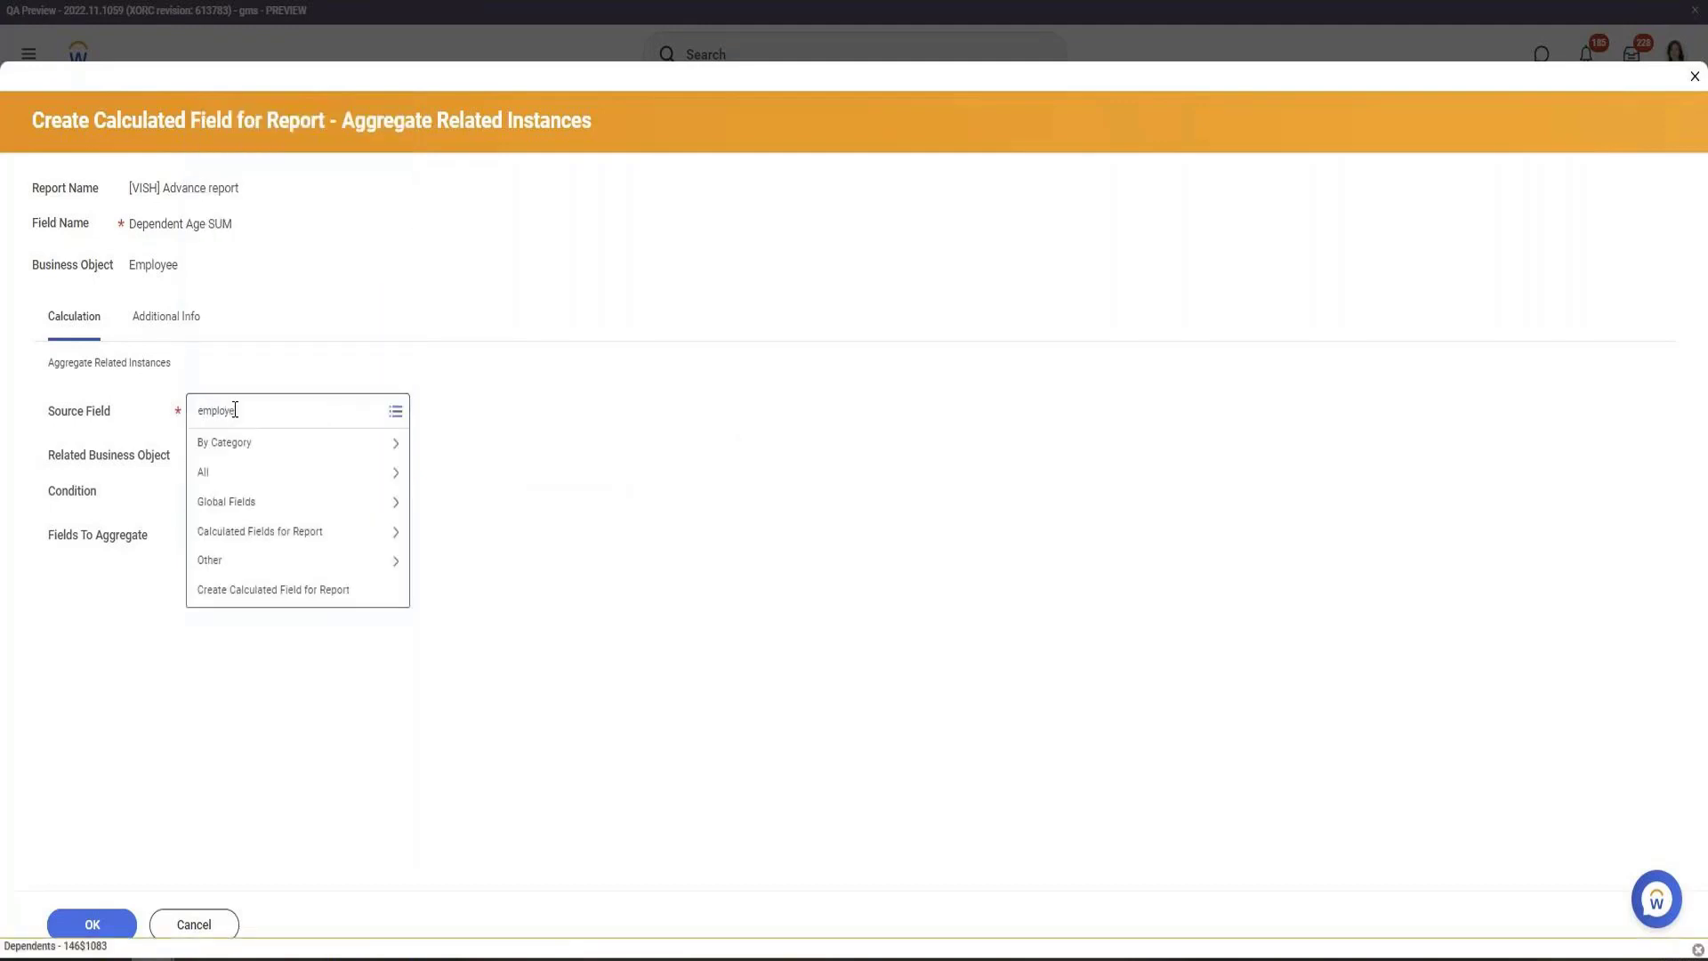
type("e")
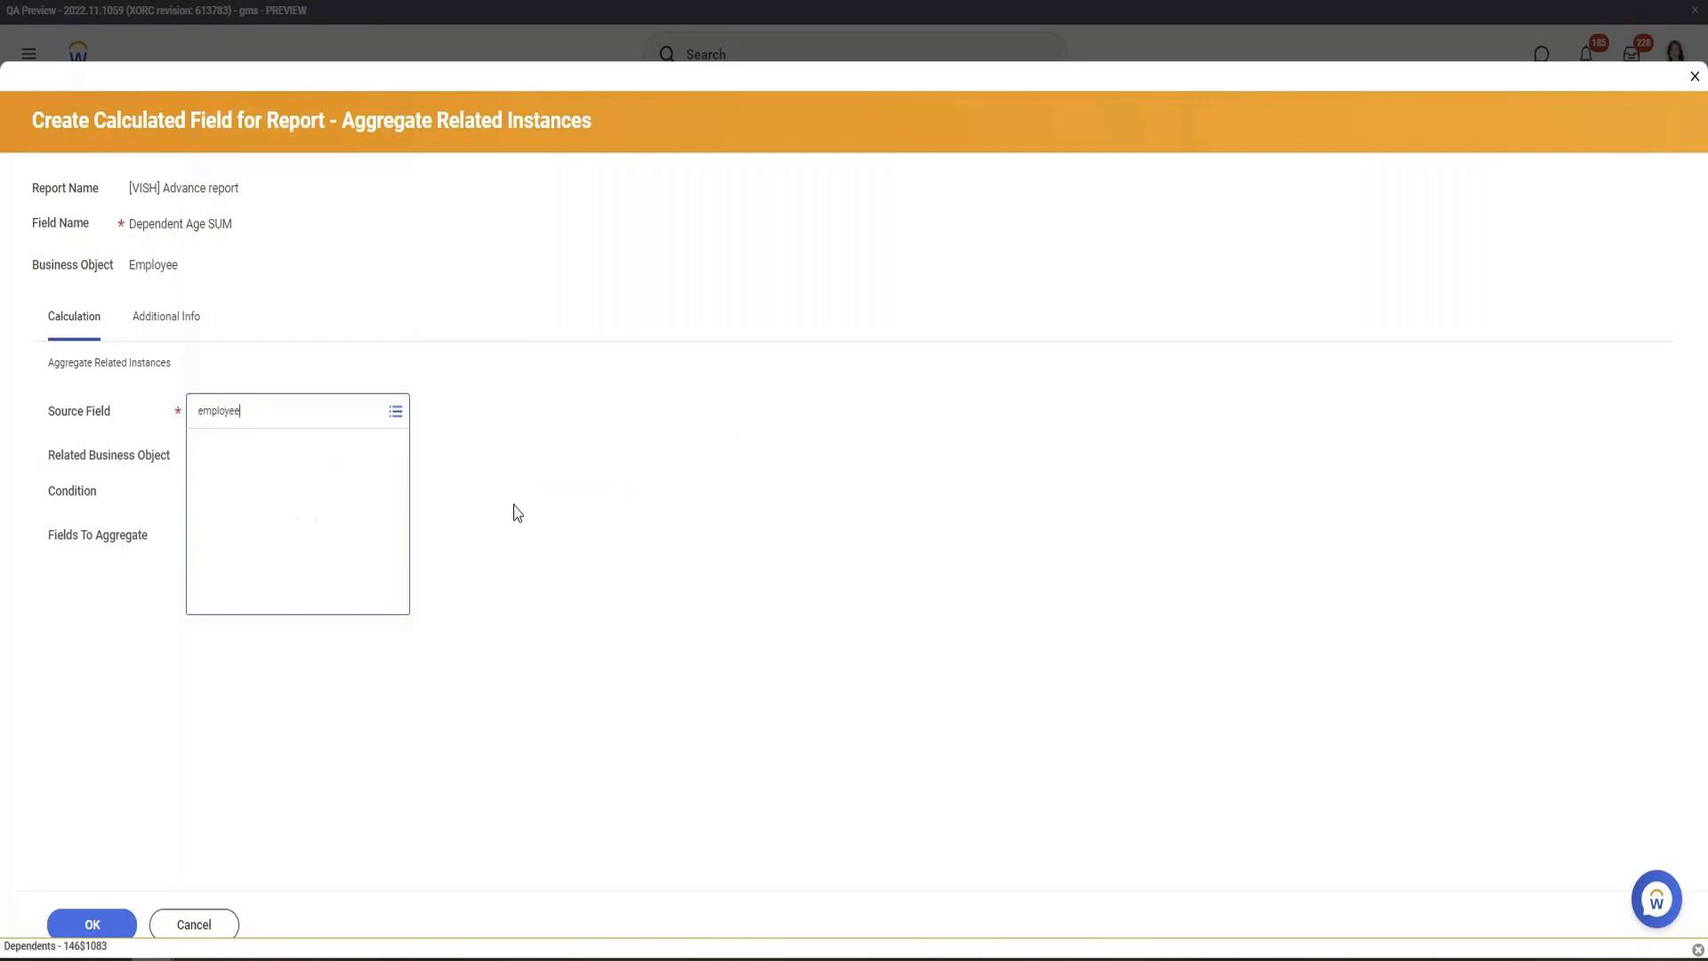
key("Return")
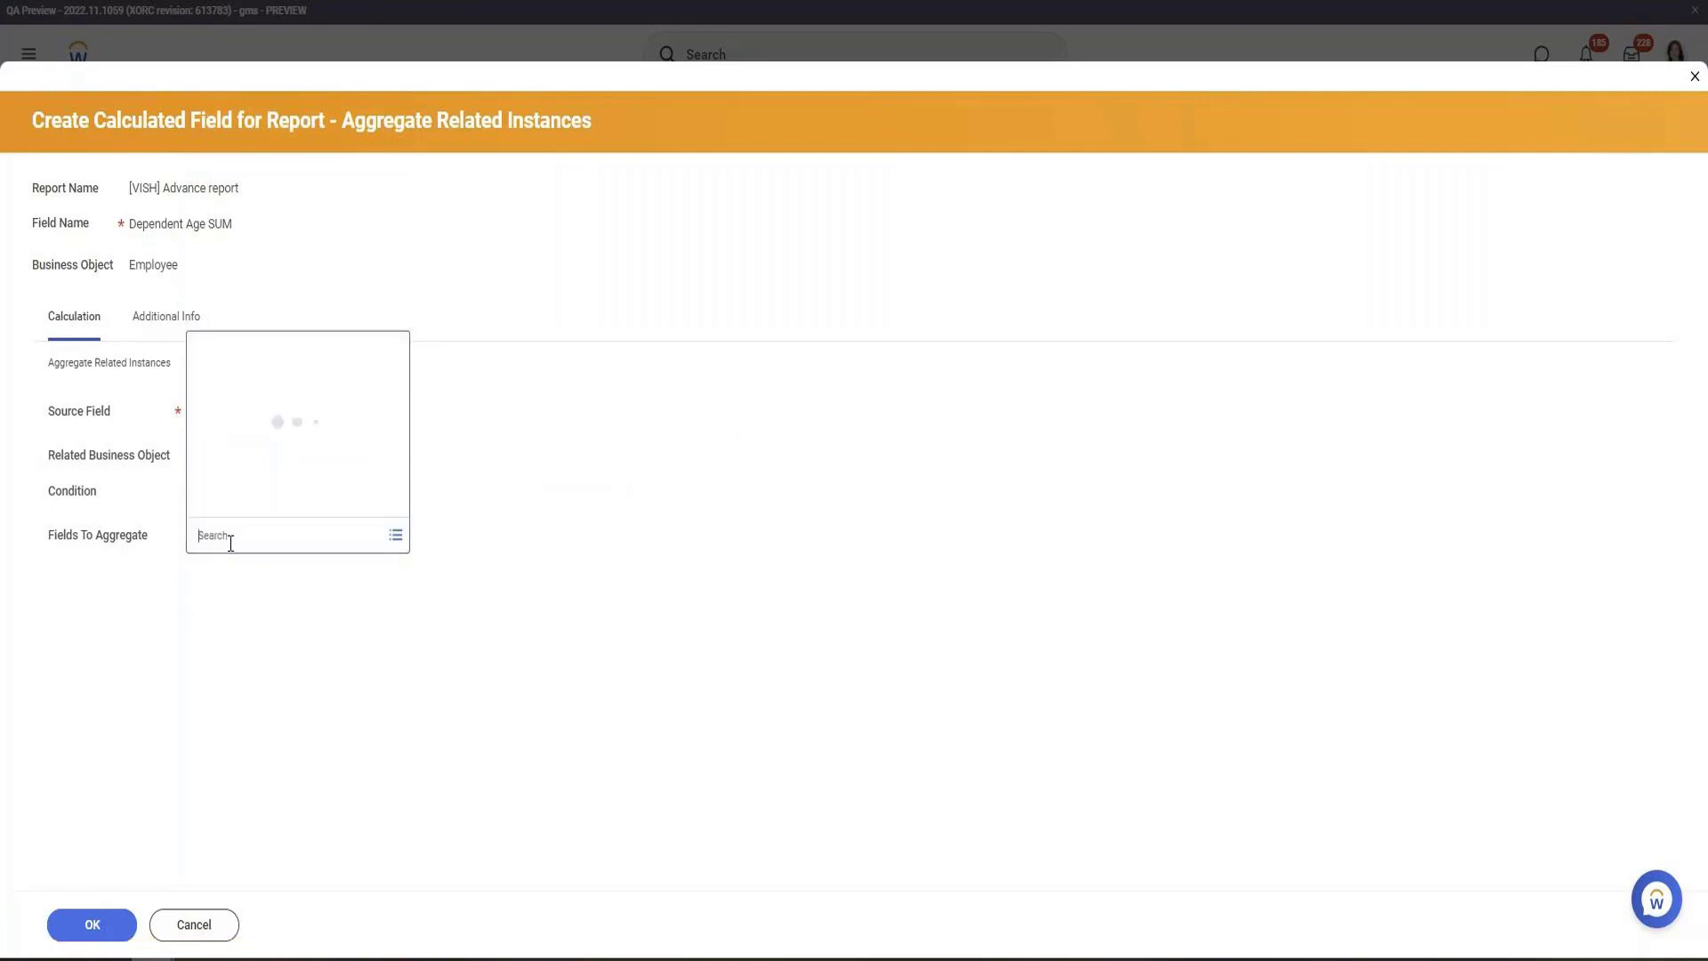
type("Depen")
left_click(245, 265)
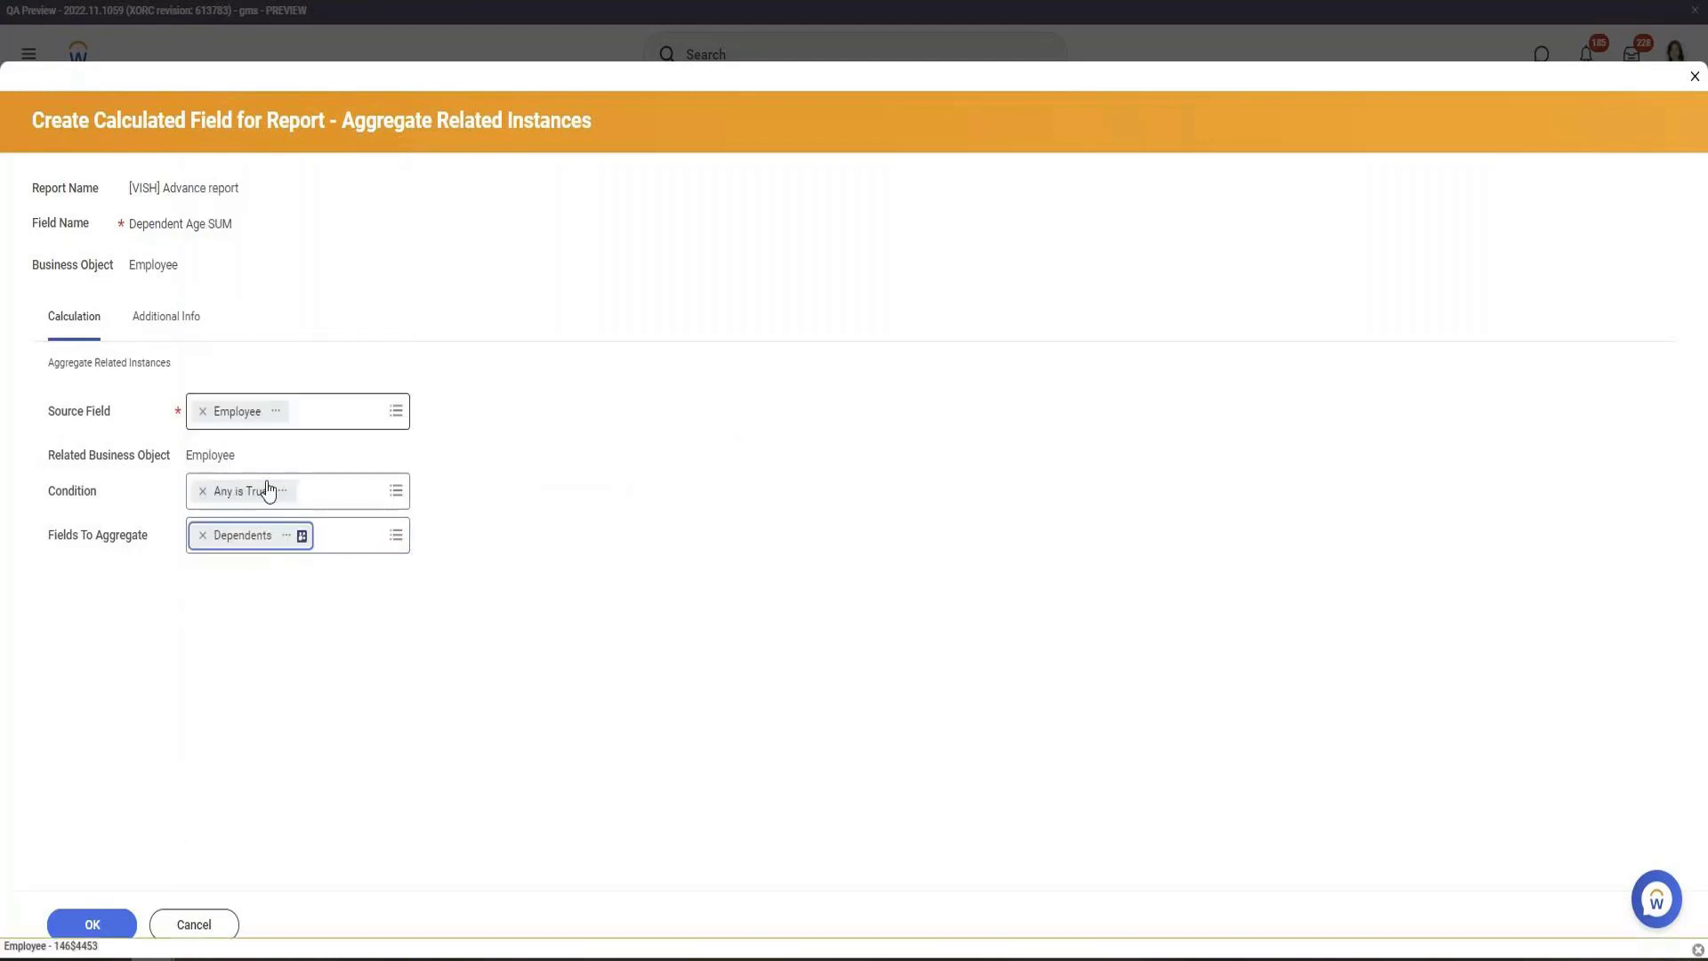
Save the Dependent Age SUM calculated field and the report definition, and run the report
left_click(108, 941)
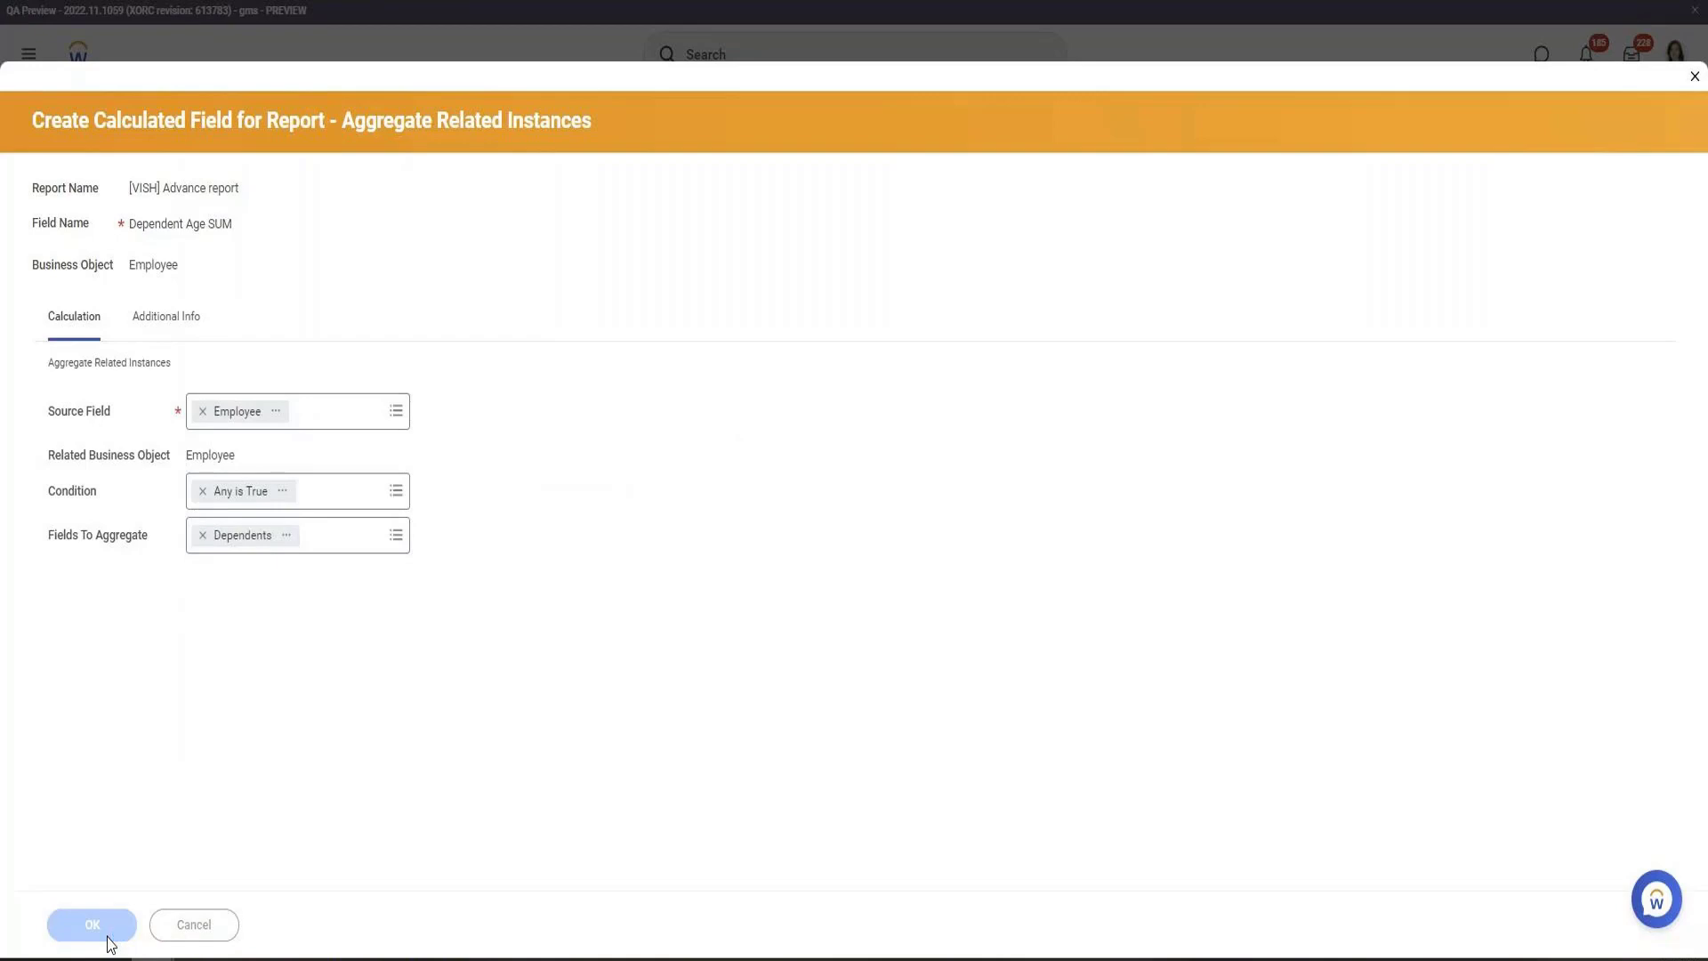
left_click(108, 941)
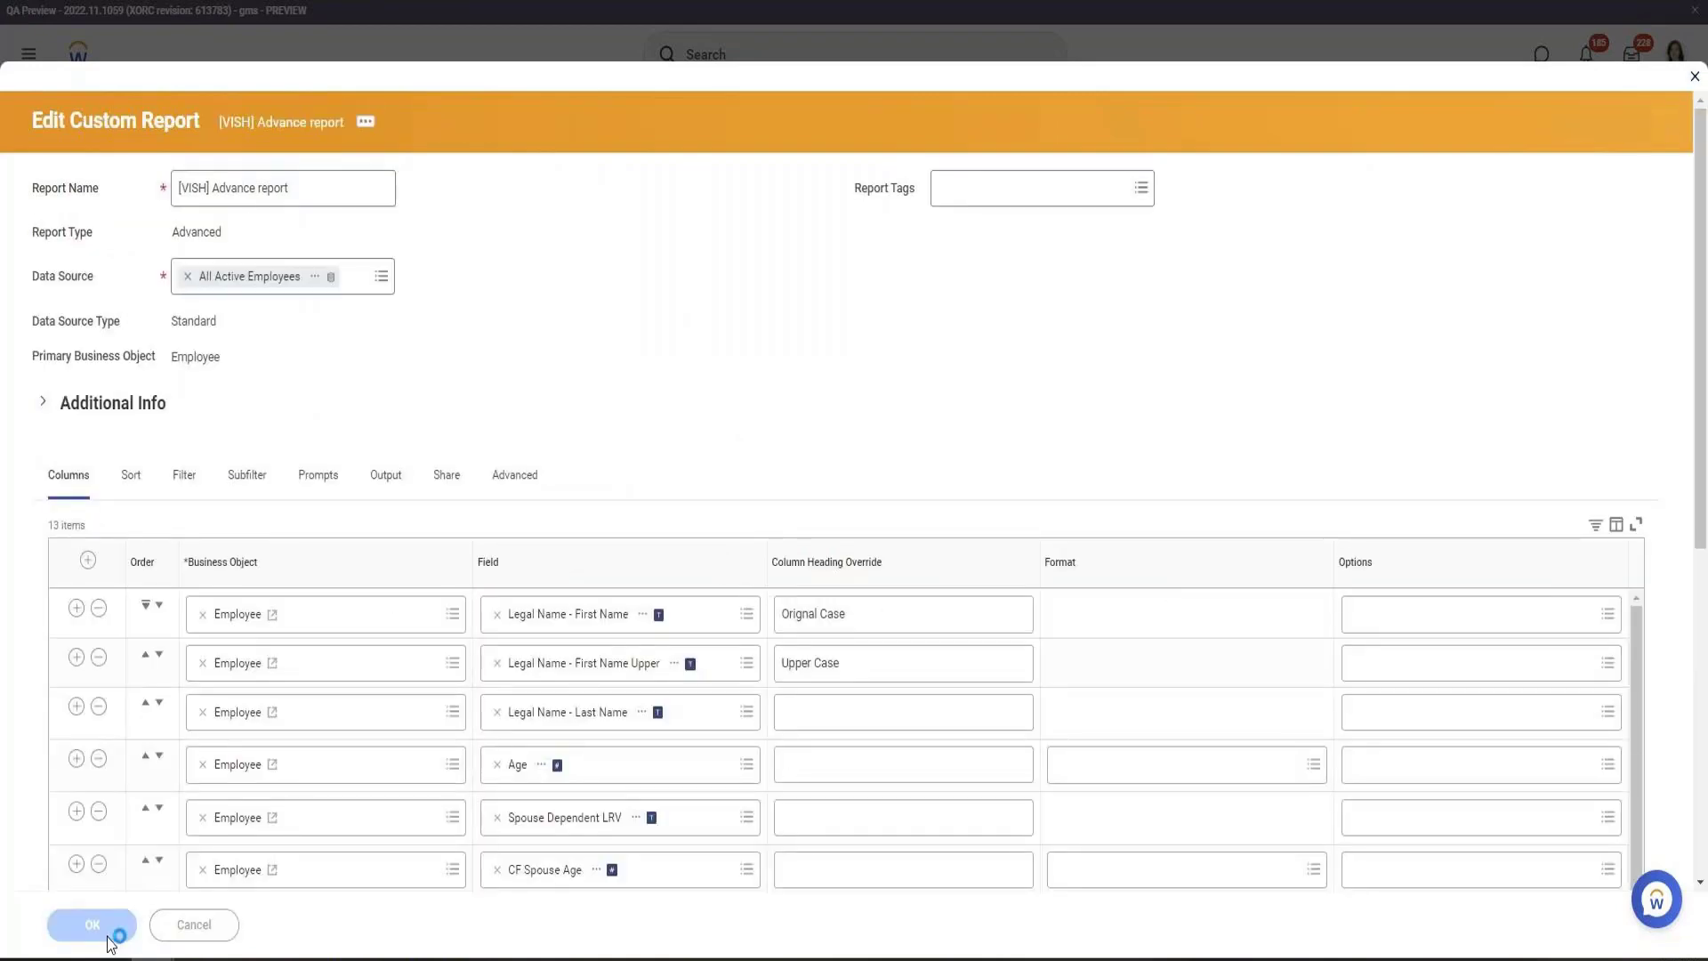
left_click(121, 925)
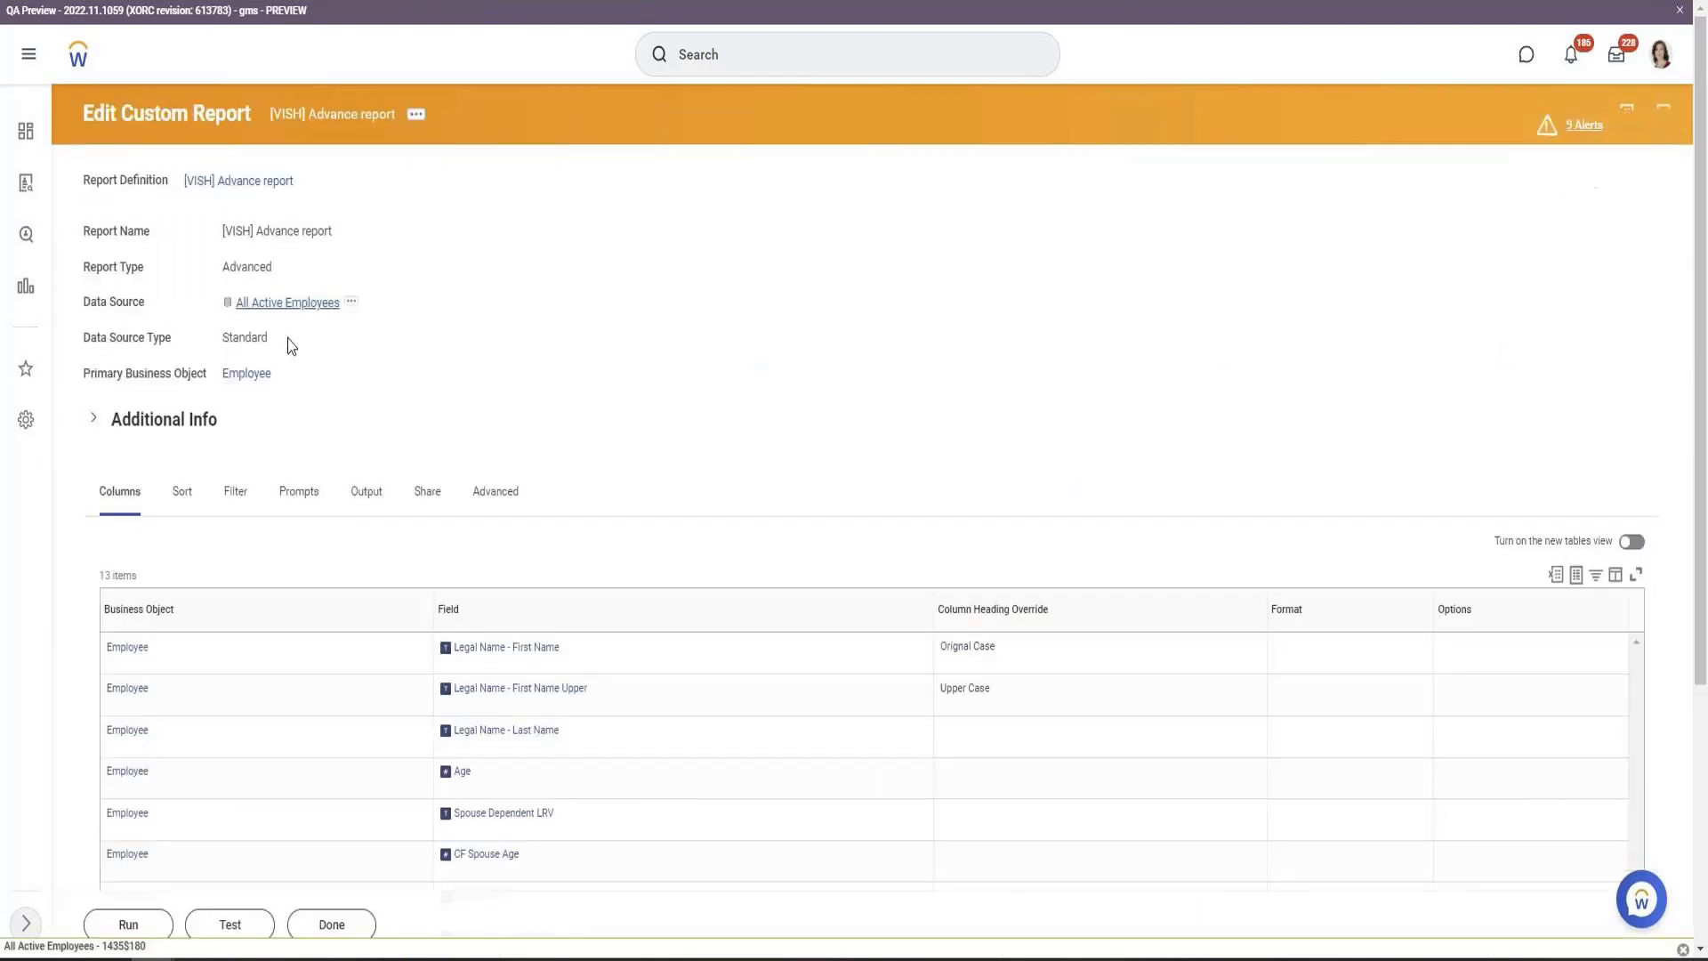
Open the Dependent Age SUM calculated field's definition from the report columns and review its source field, condition and aggregated fields
scroll(285, 382, "down", 5)
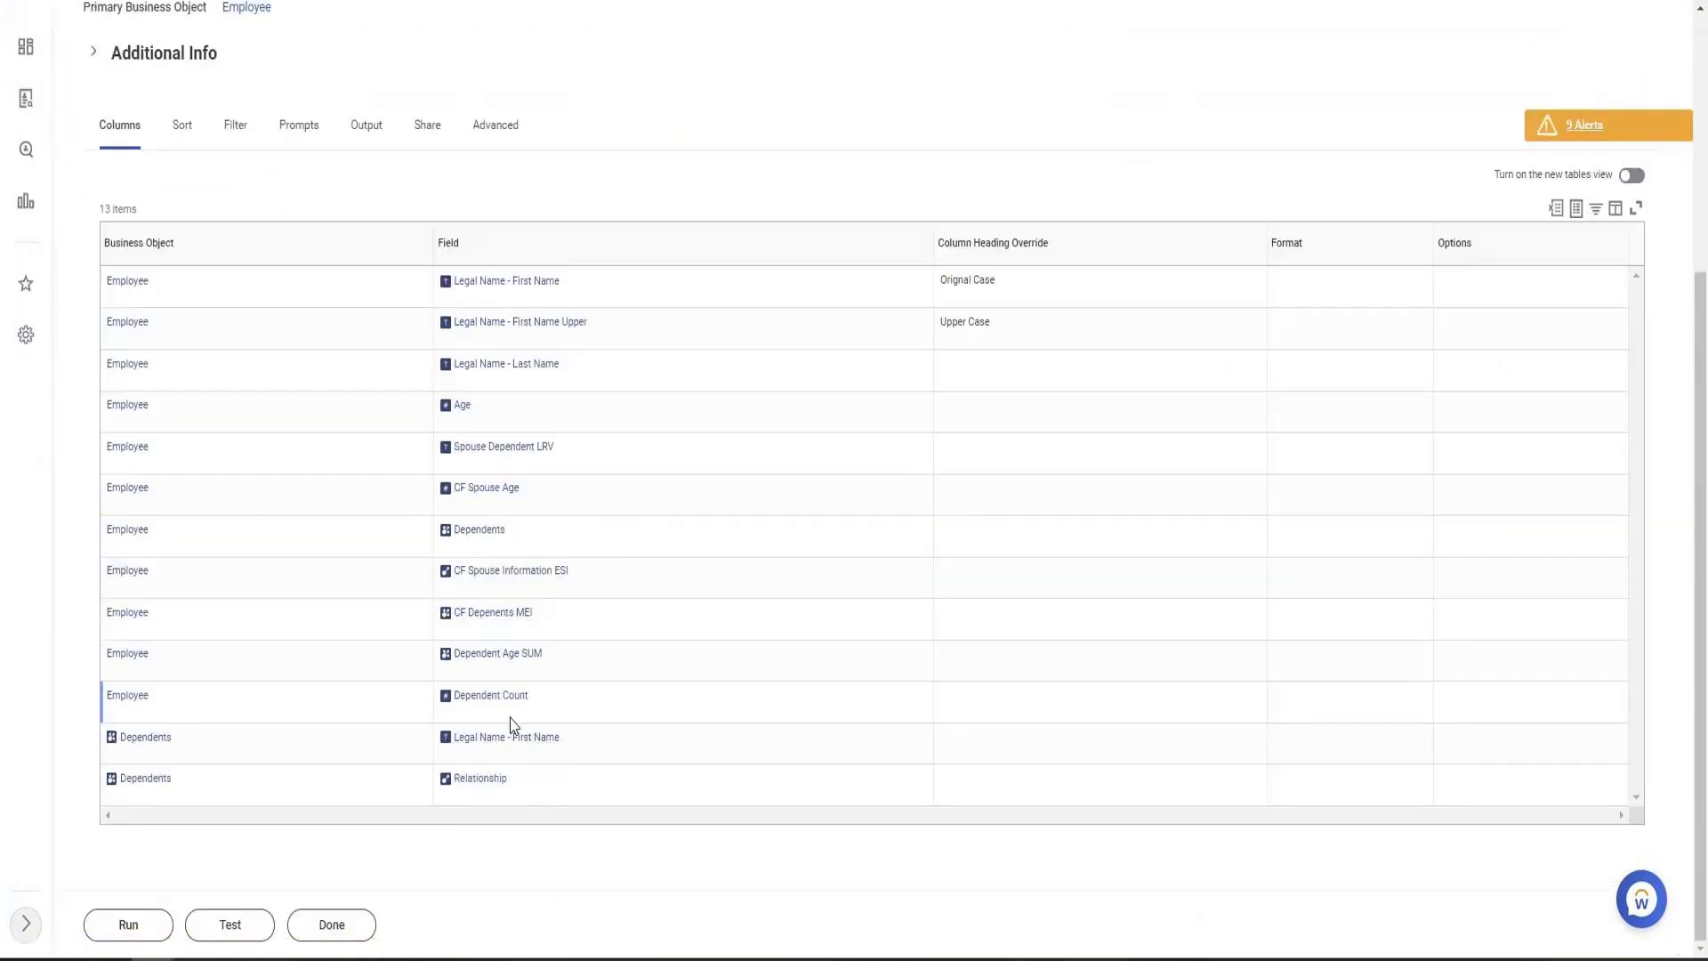
right_click(515, 658)
left_click(564, 246)
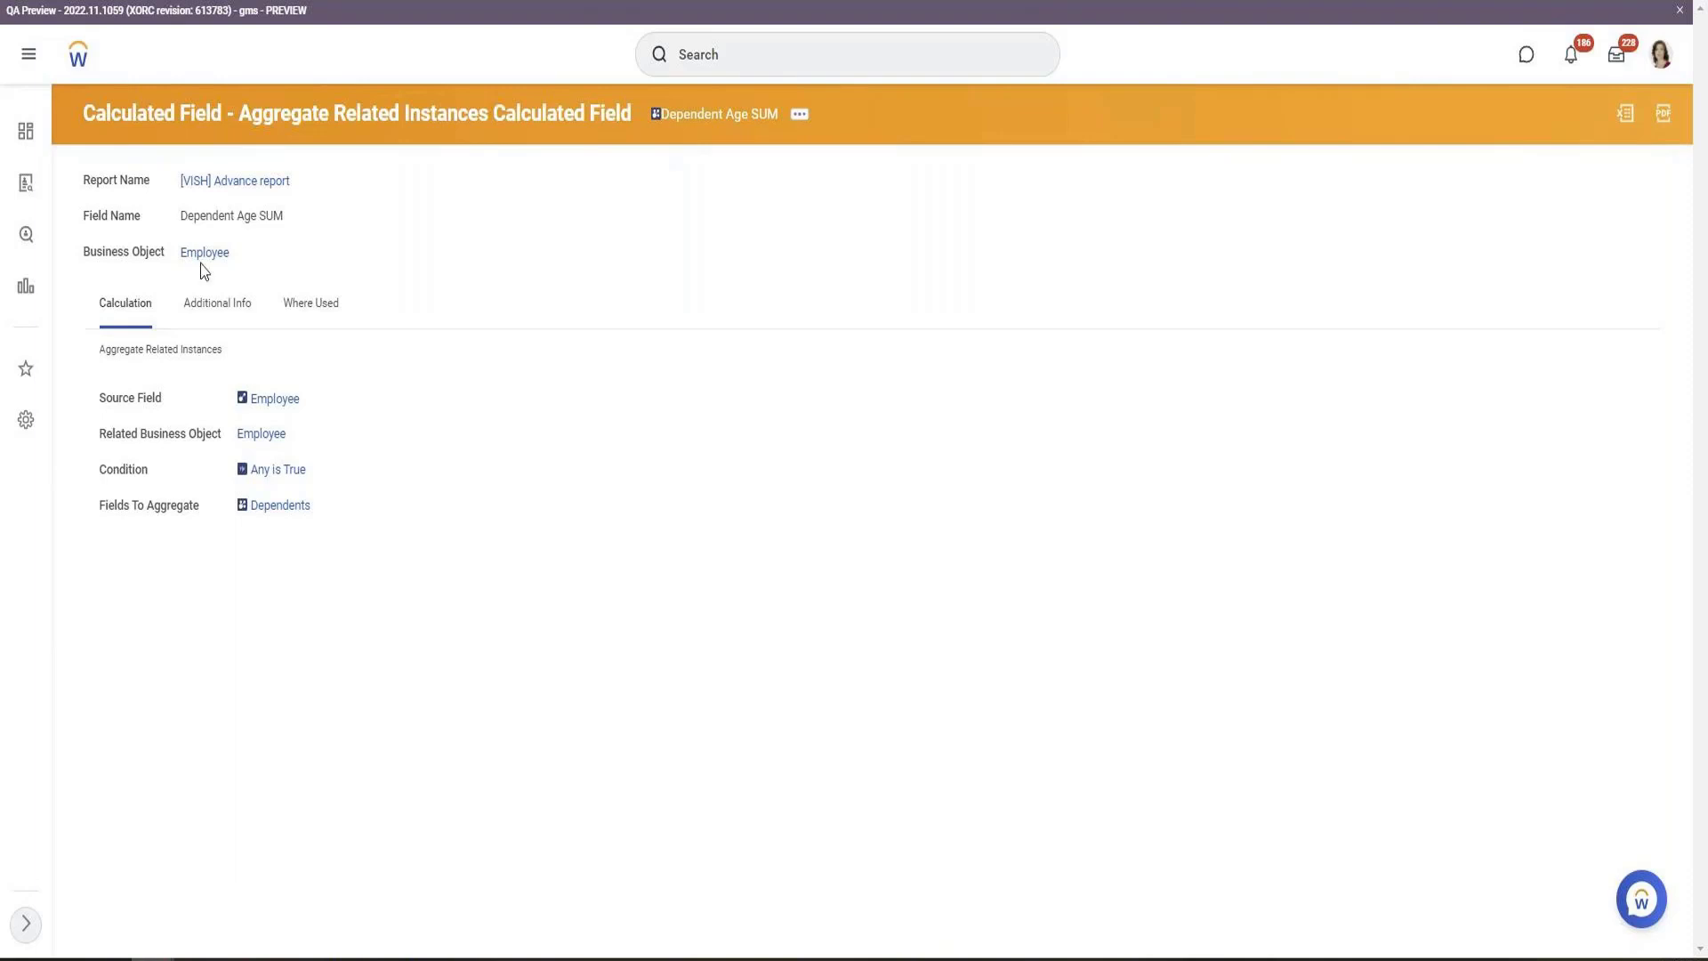
mouse_move(288, 471)
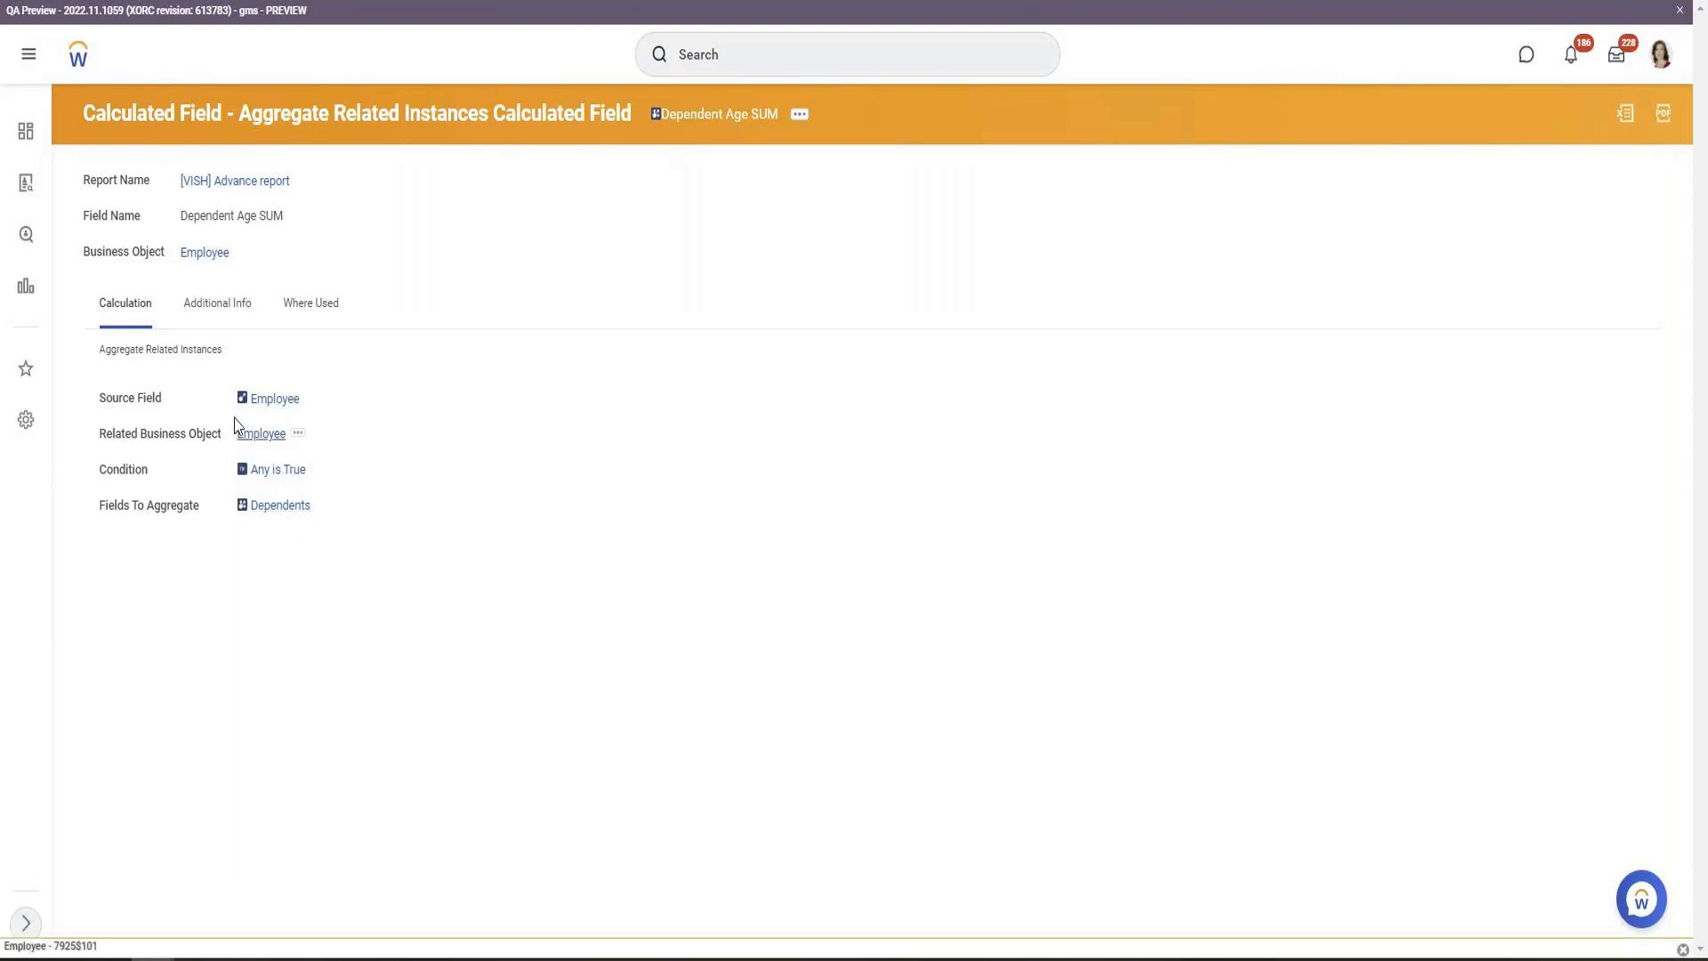
triple_click(110, 401)
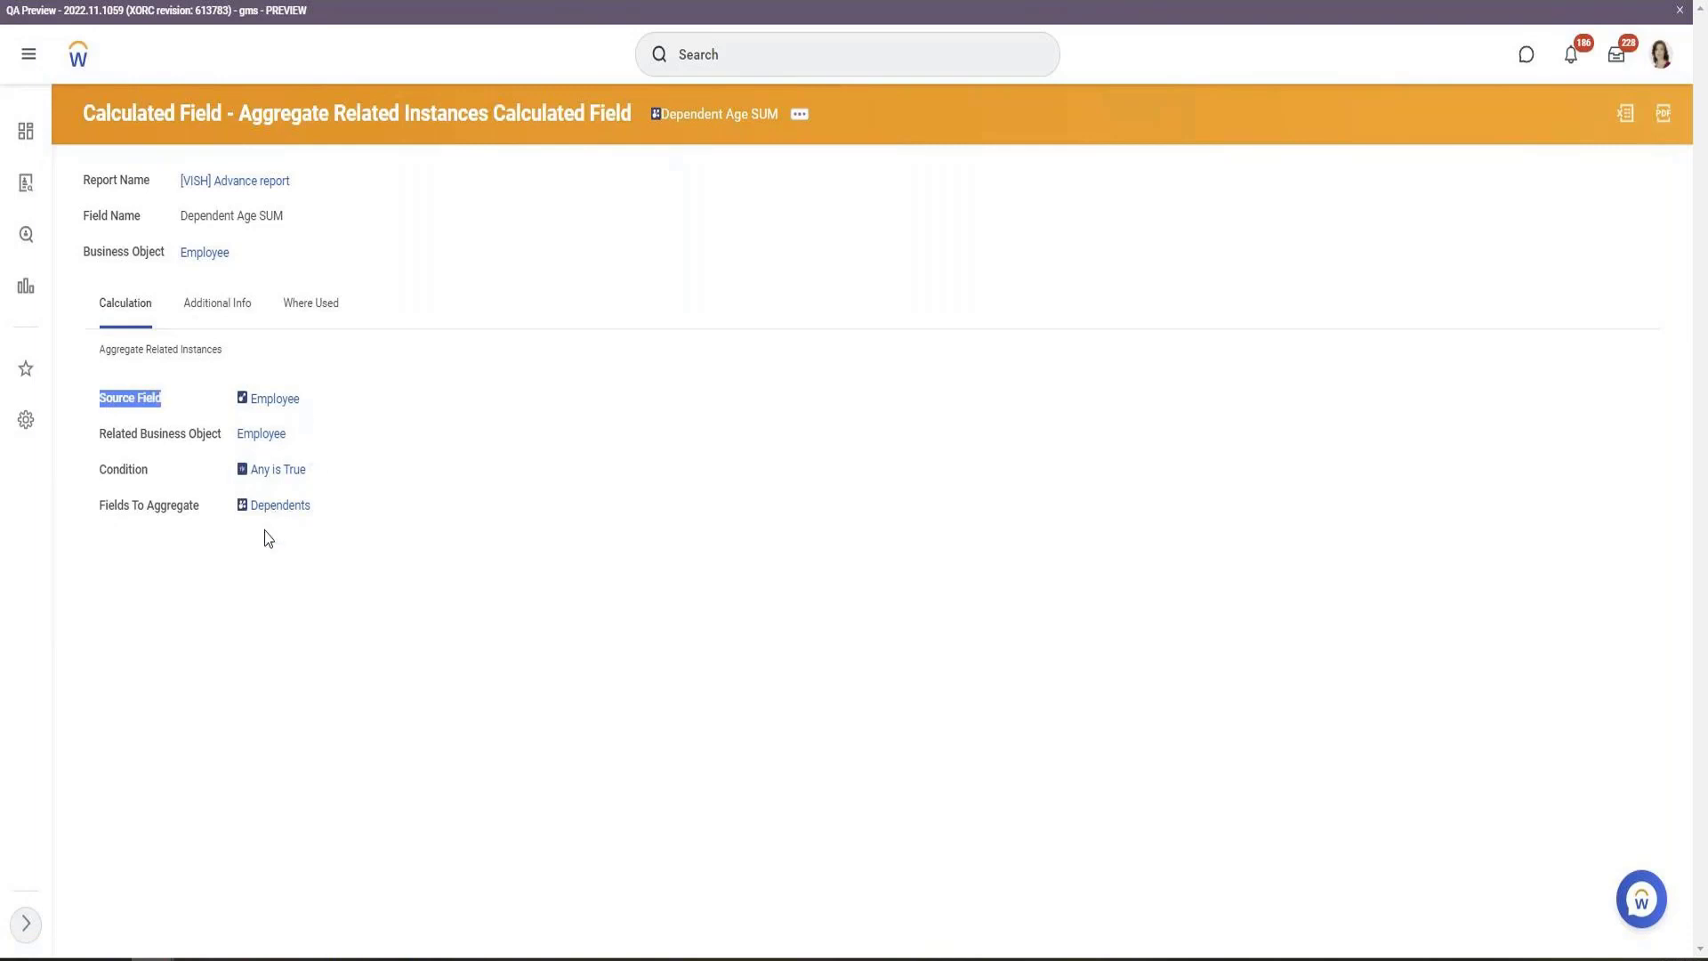
mouse_move(244, 515)
Edit the Dependent Age SUM calculated field to aggregate Compensation History, save it, and refresh the report results
left_click(805, 119)
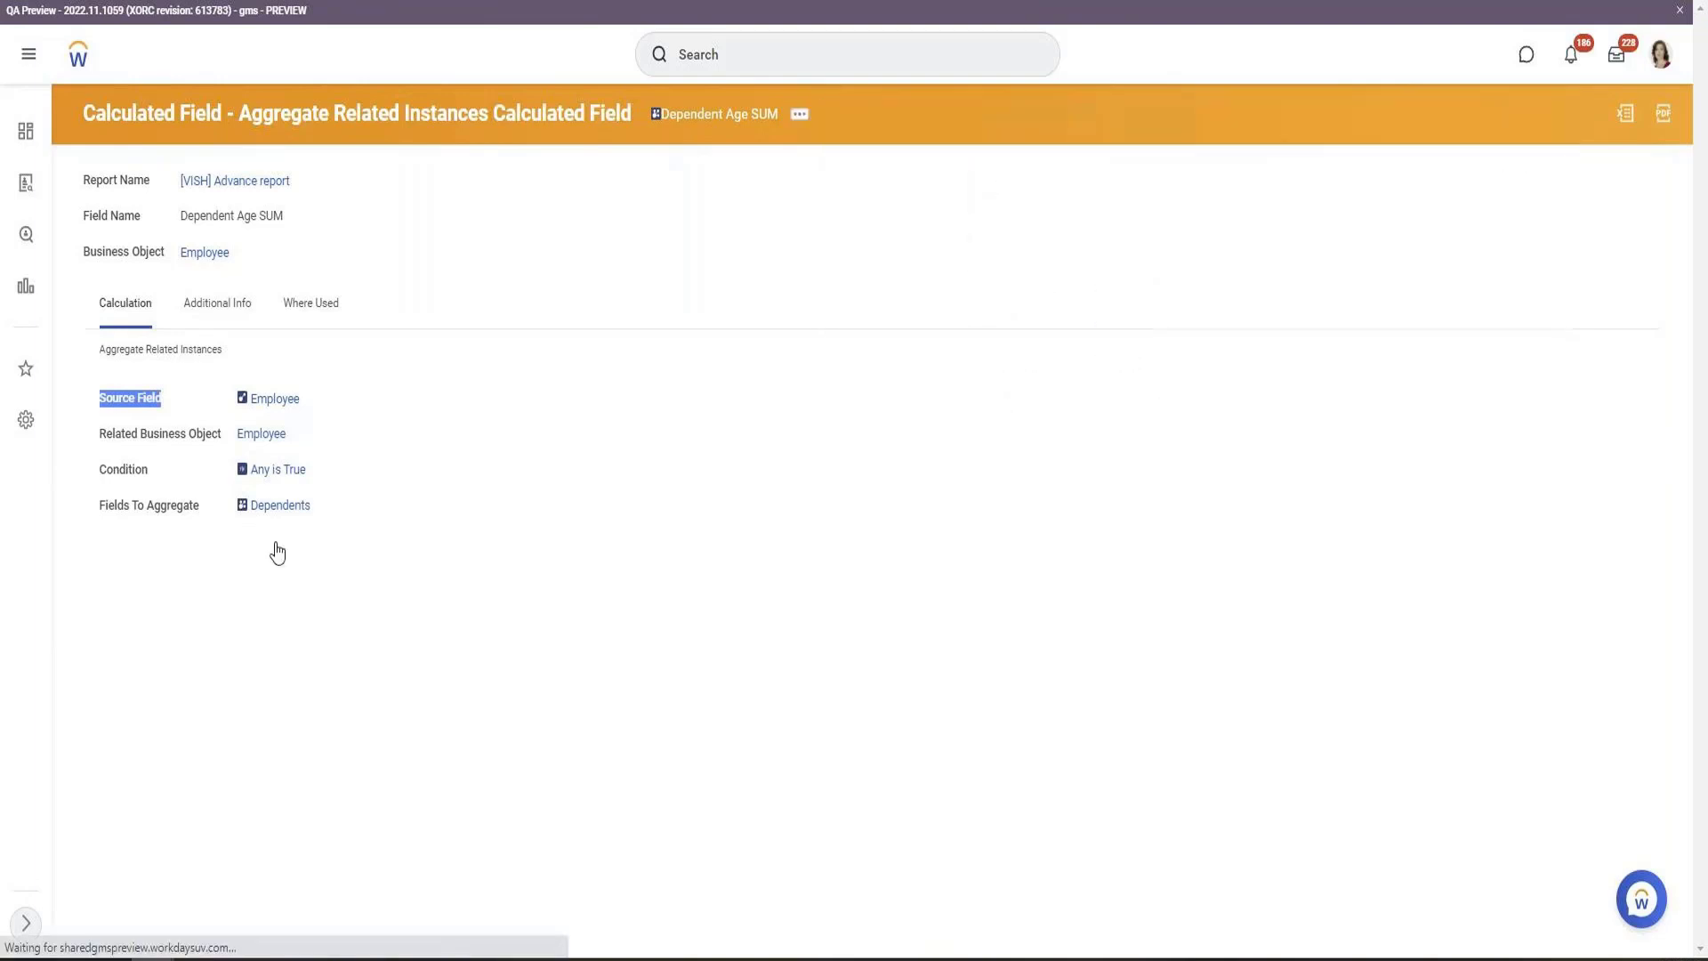
left_click(202, 574)
type("History")
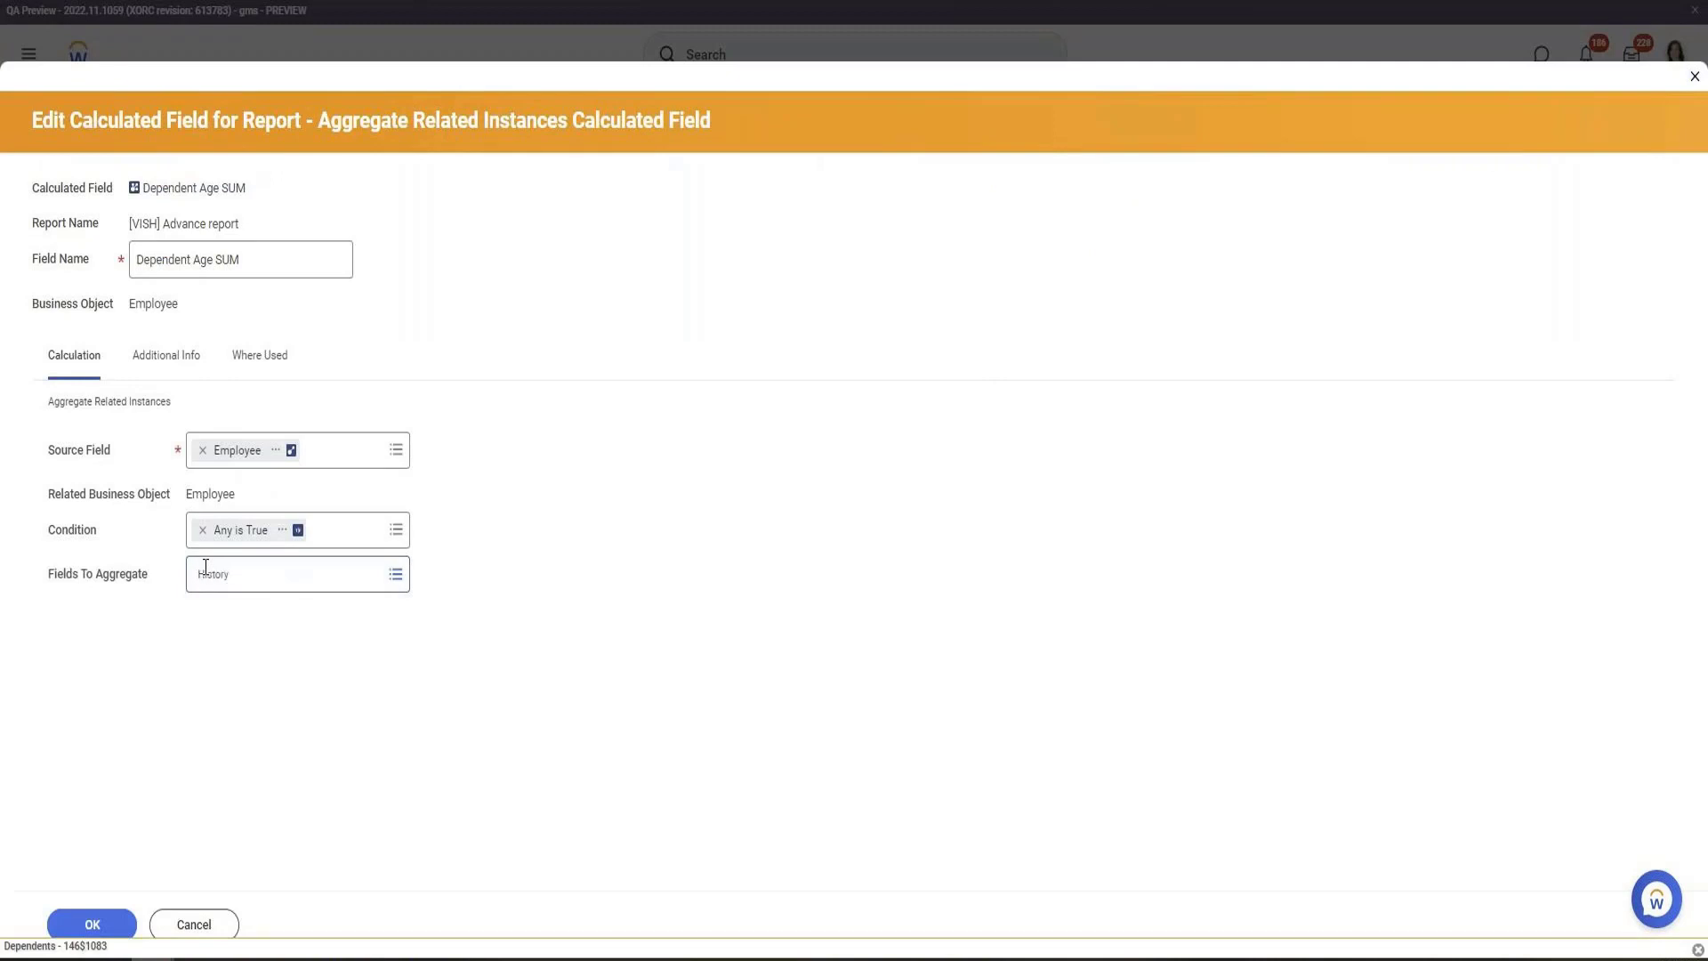
key("Return")
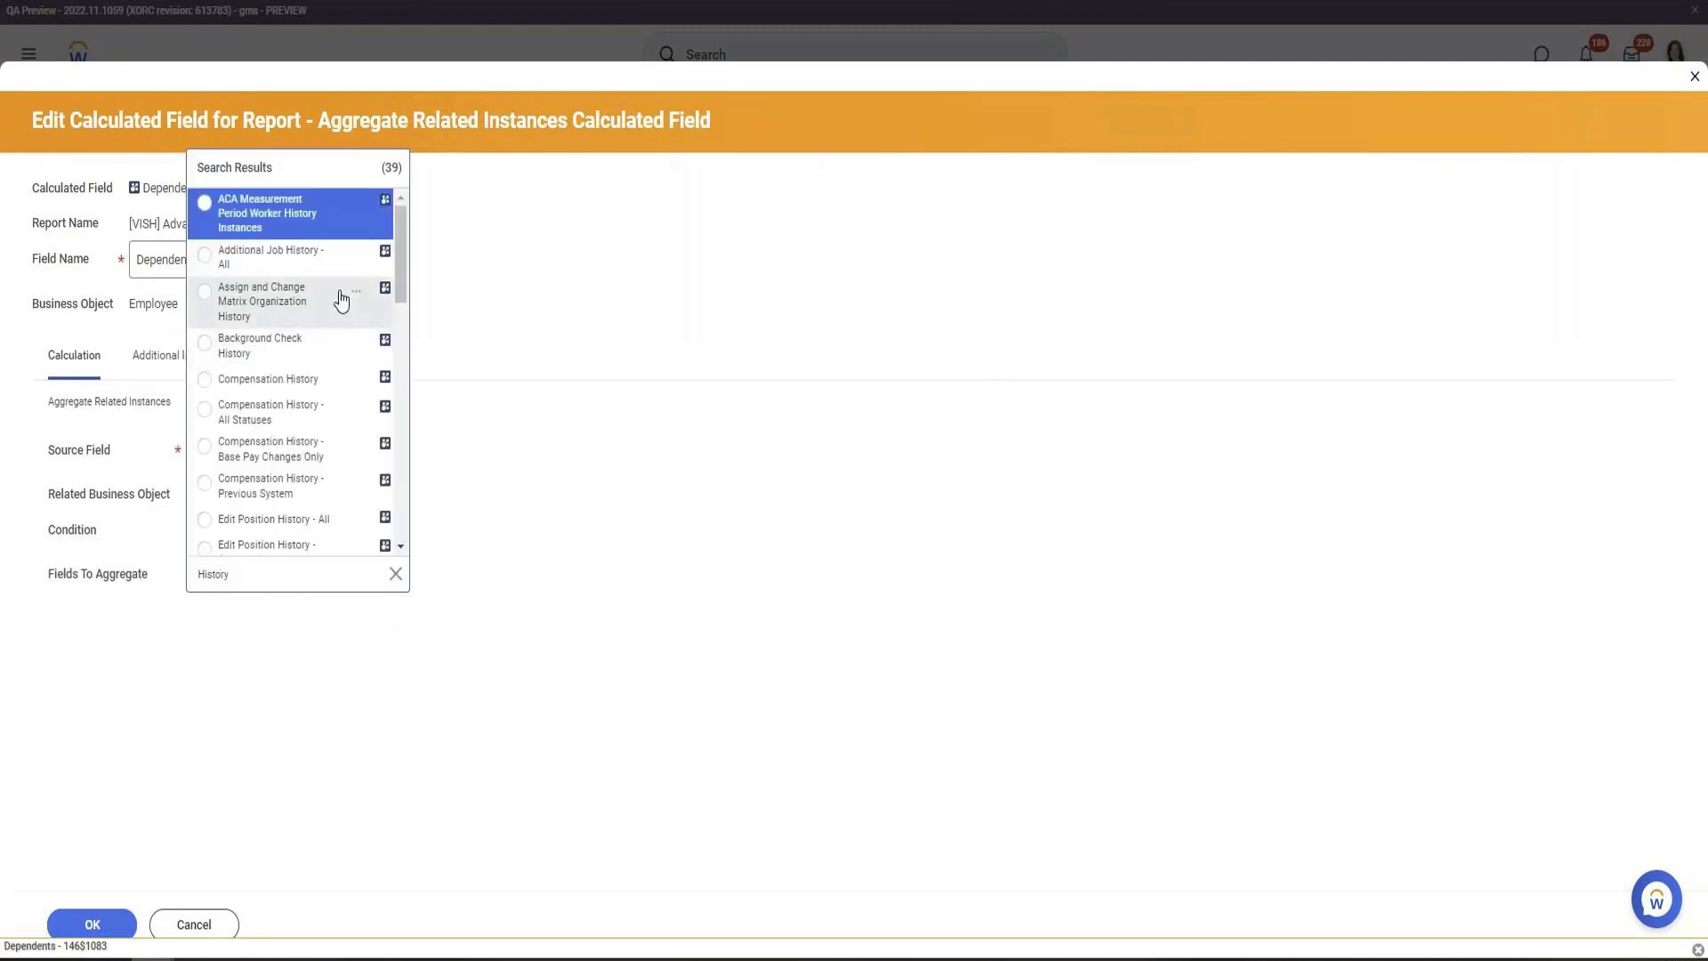
left_click(321, 391)
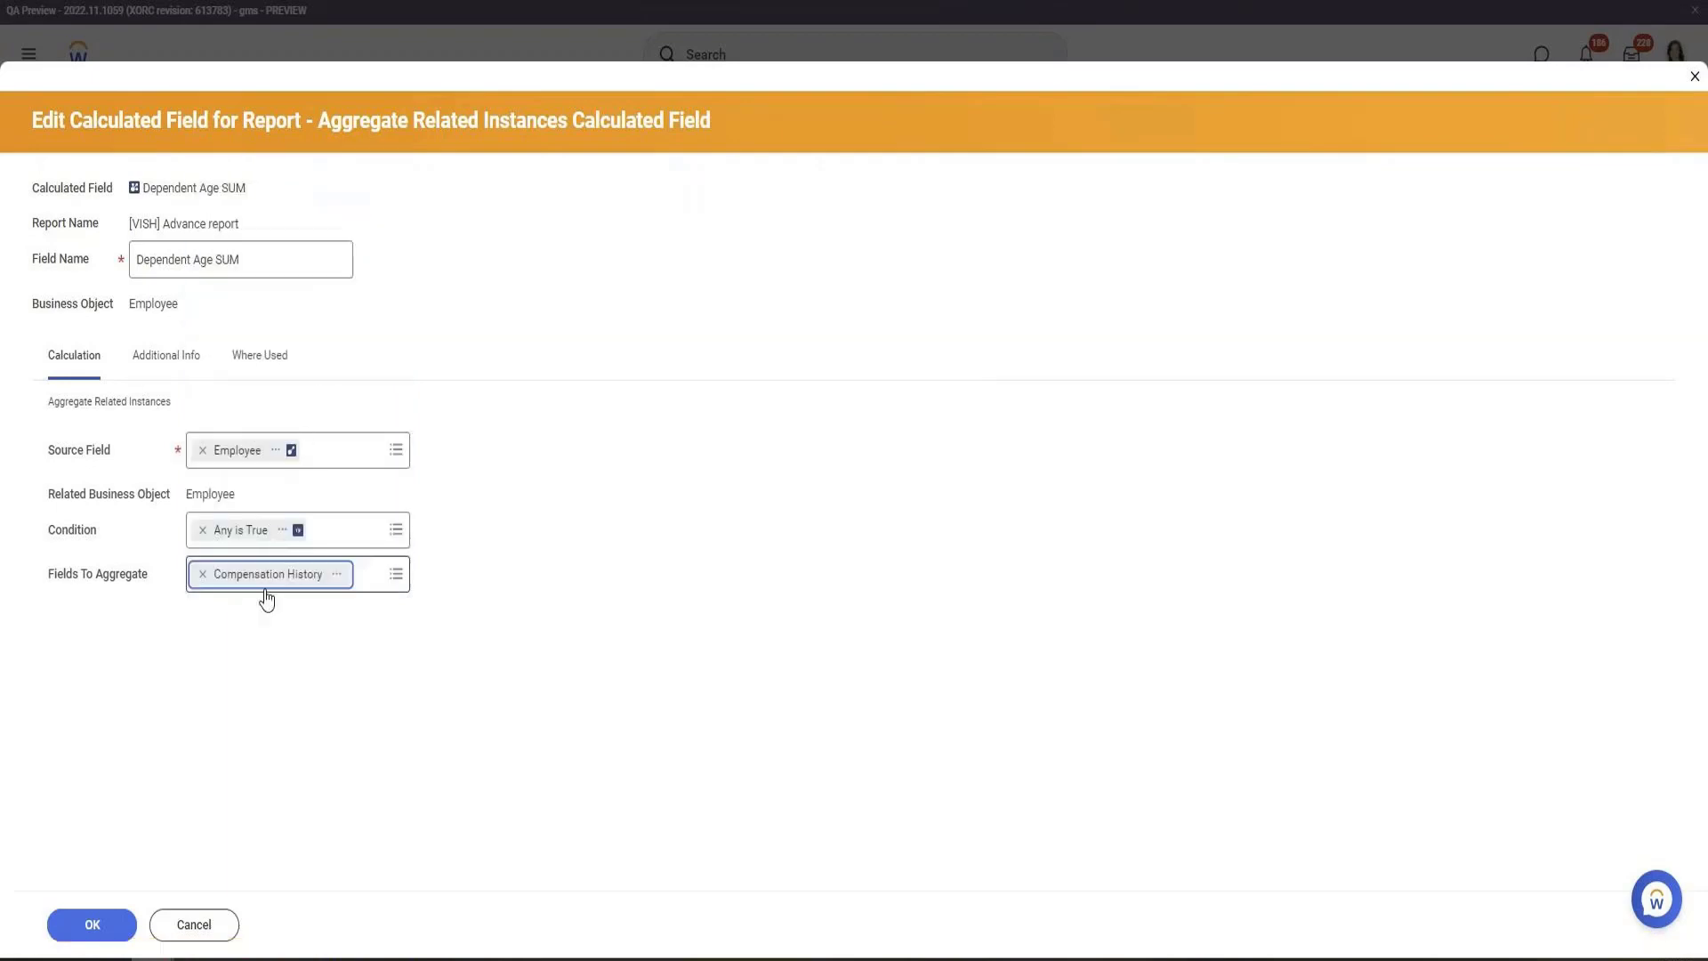
left_click(92, 925)
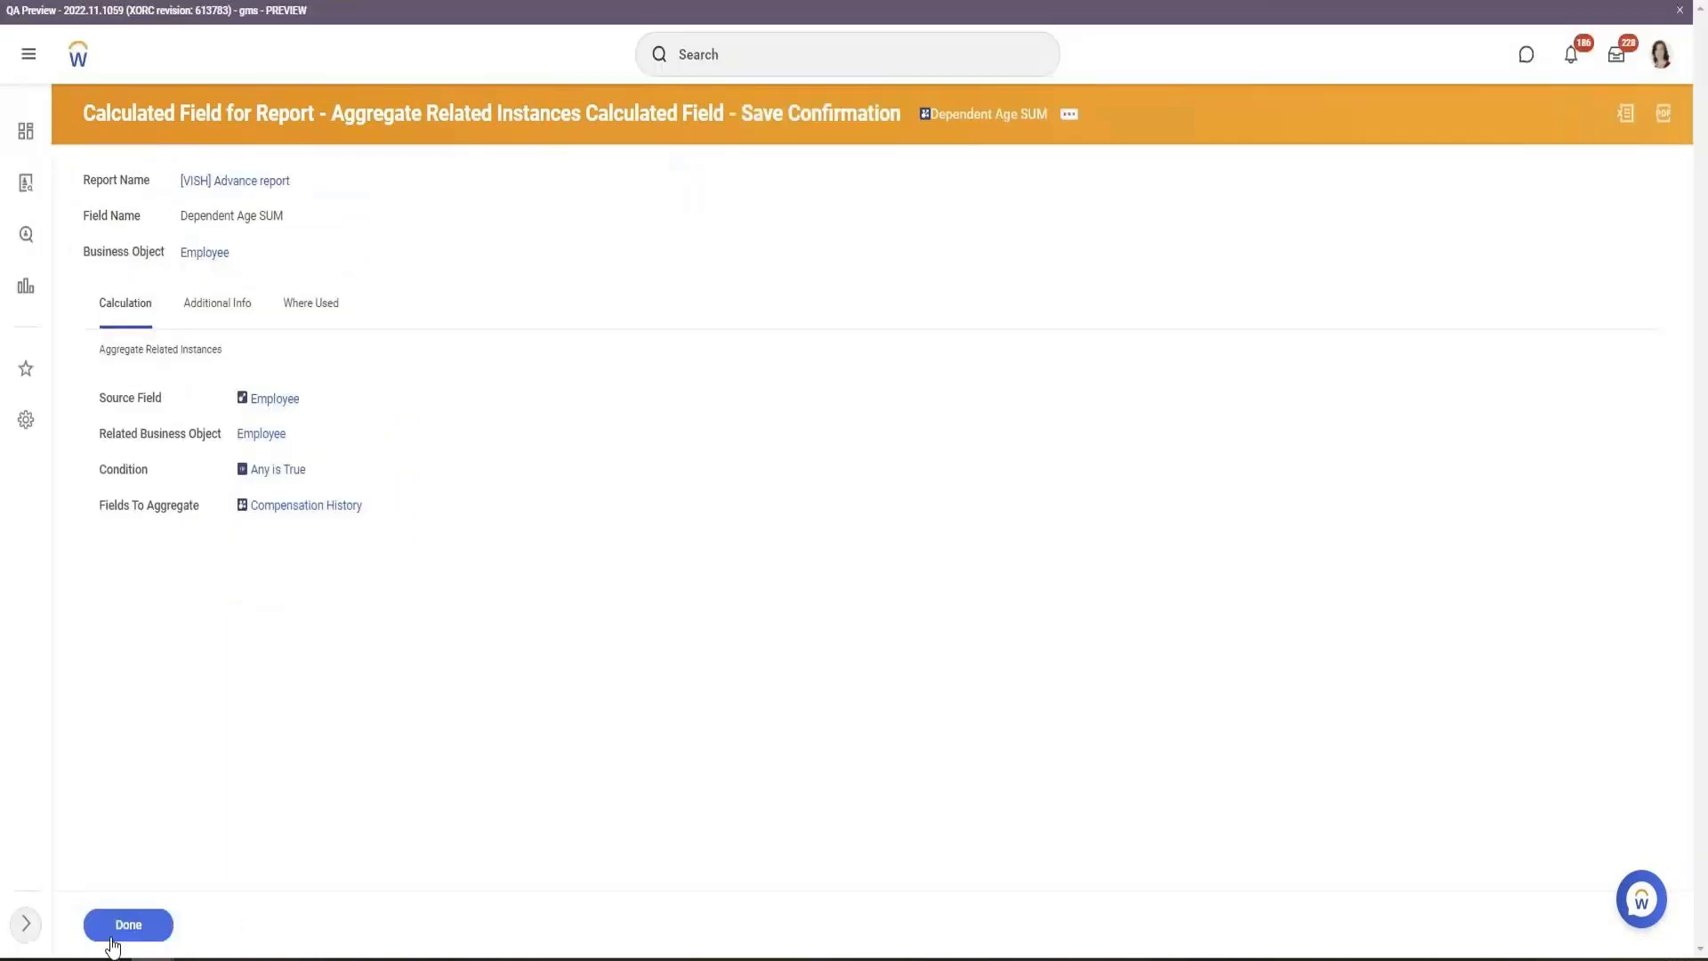
left_click(93, 925)
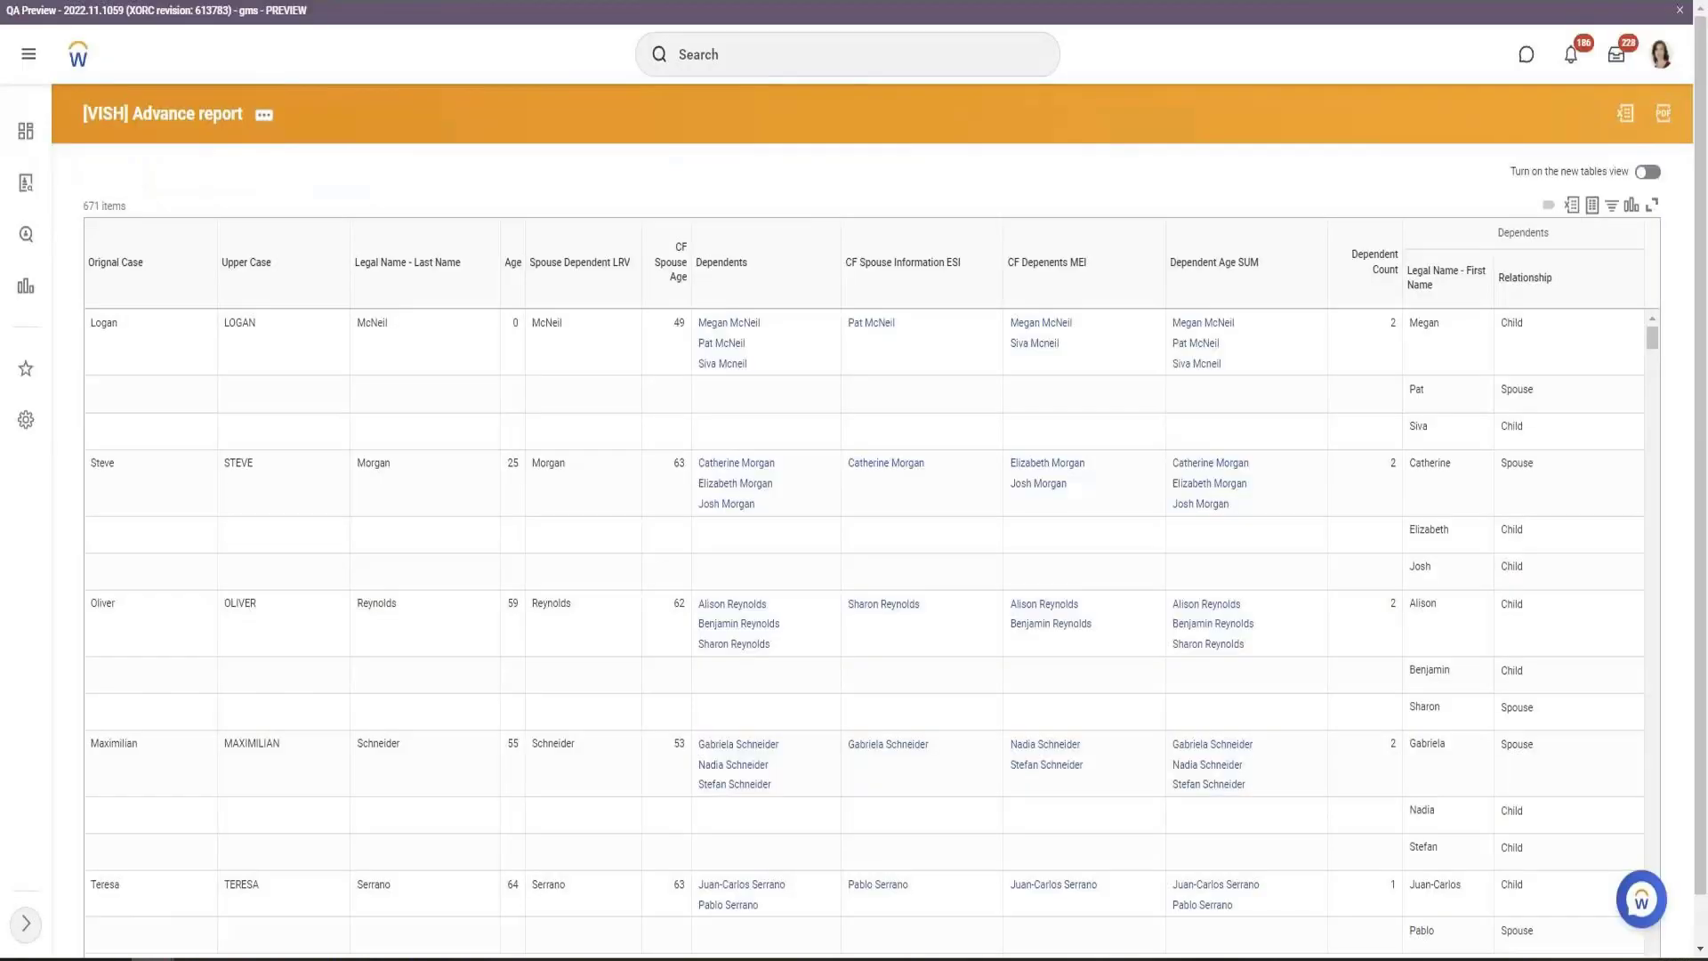
key("F5")
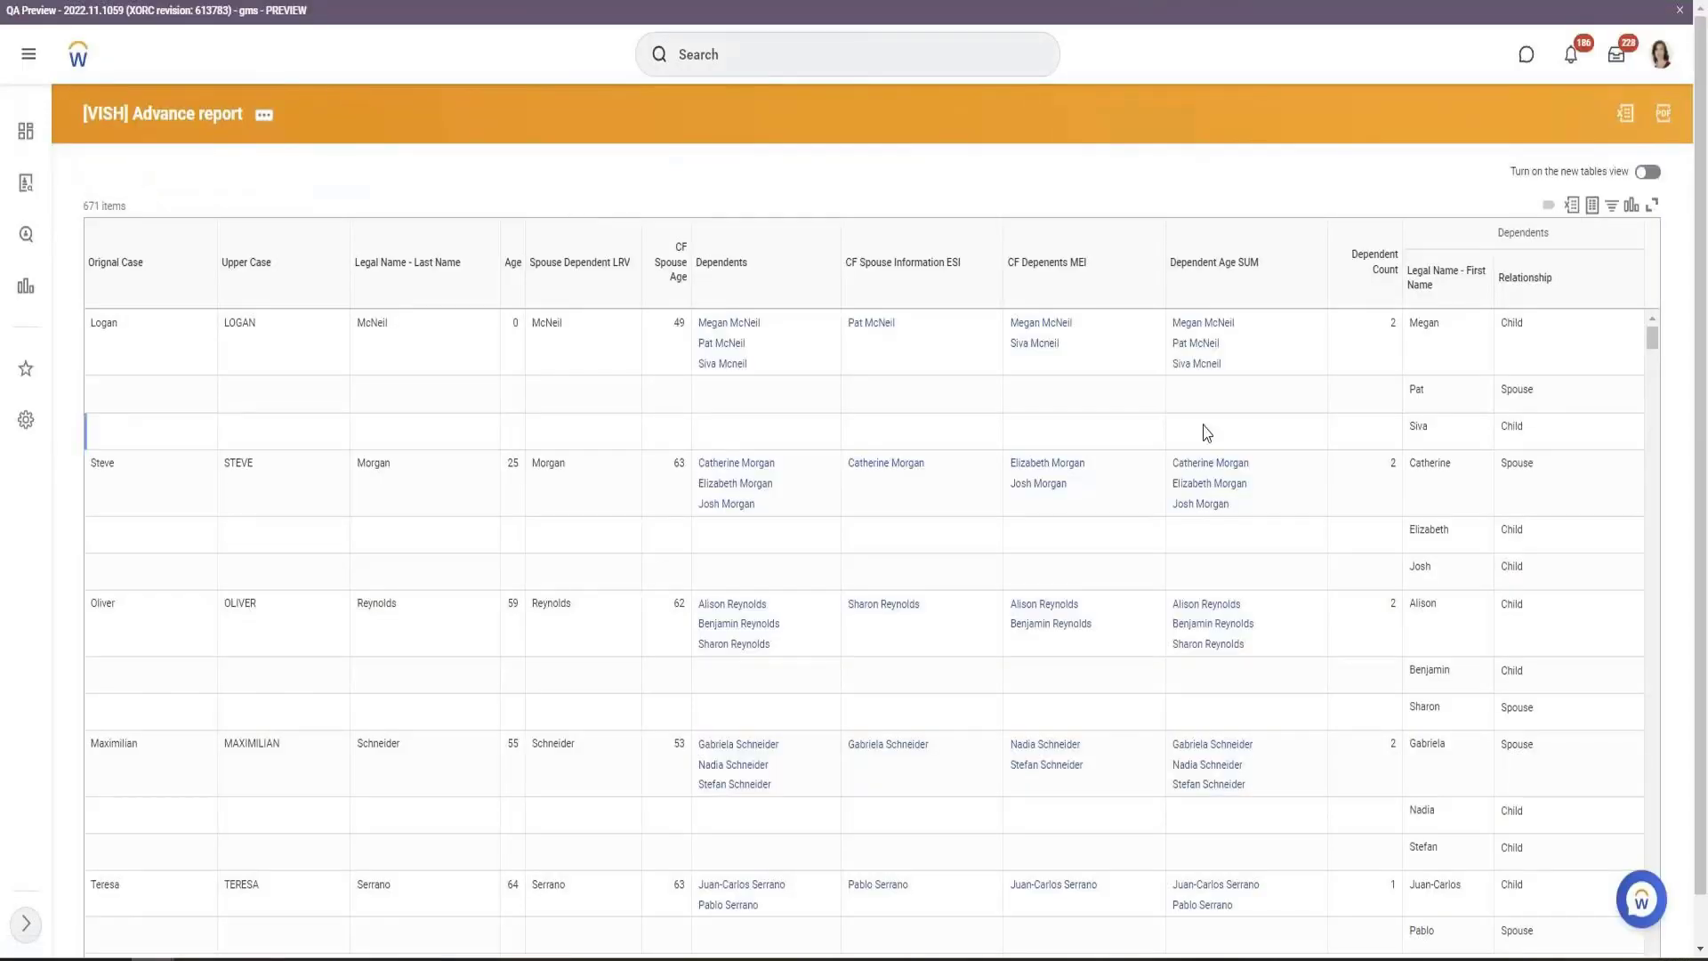
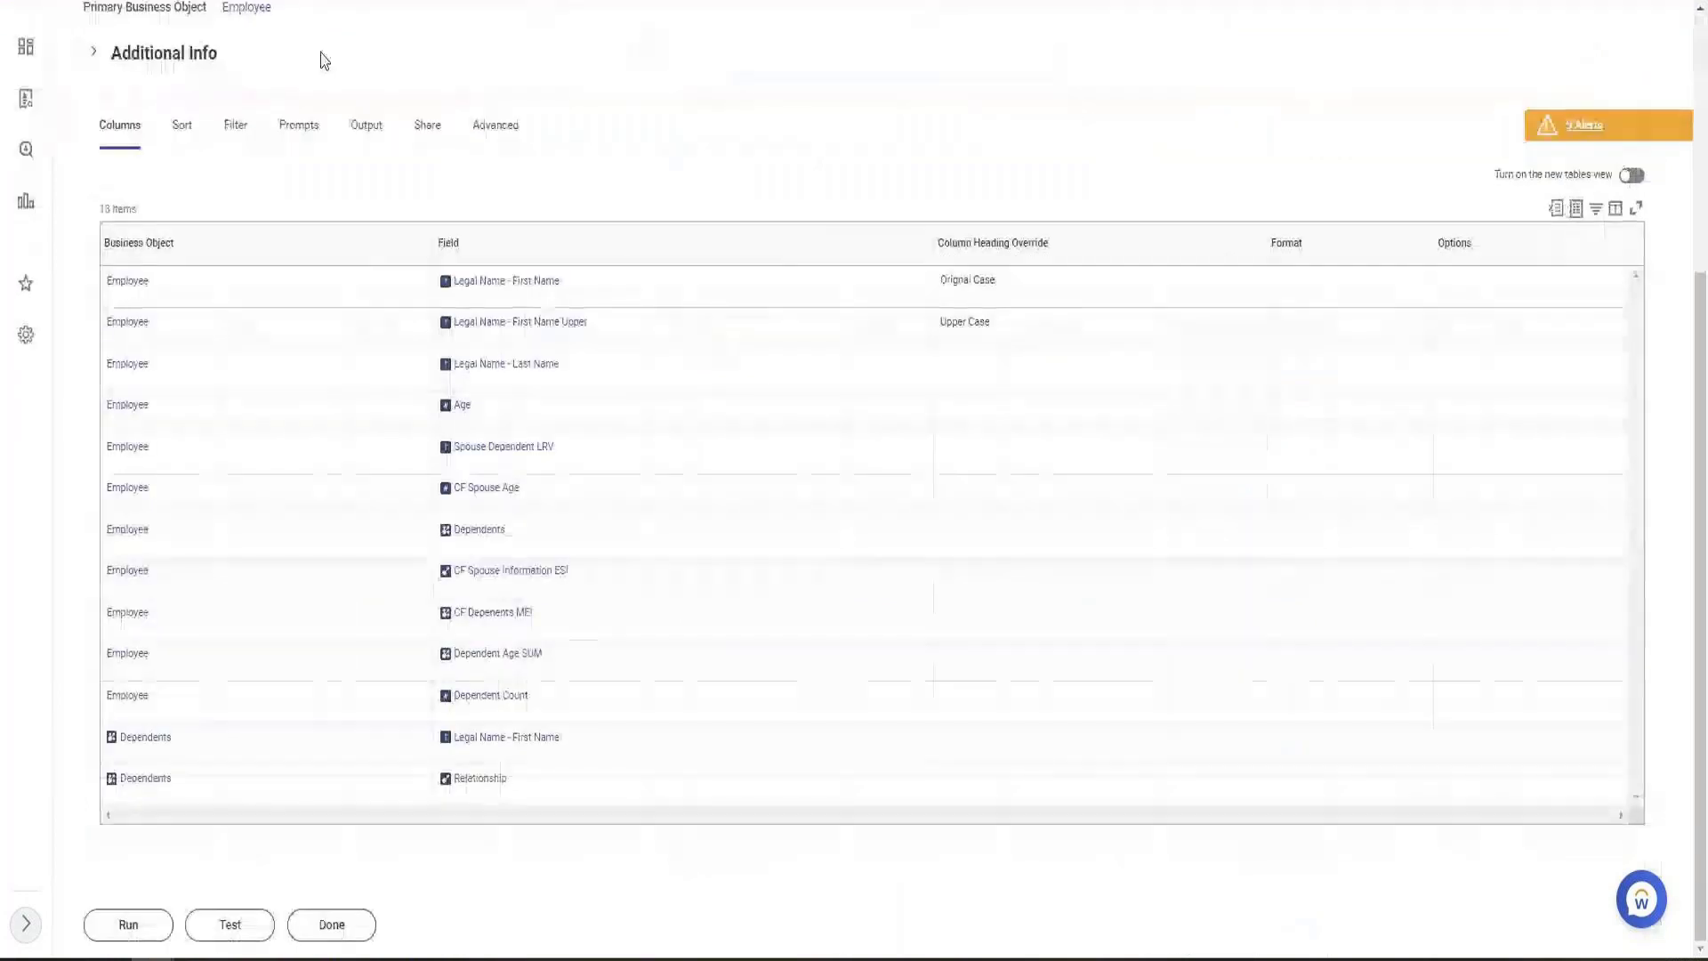
Open the [VISH] Advance report definition for editing and add a column row directly below Dependent Count
scroll(479, 510, "up", 5)
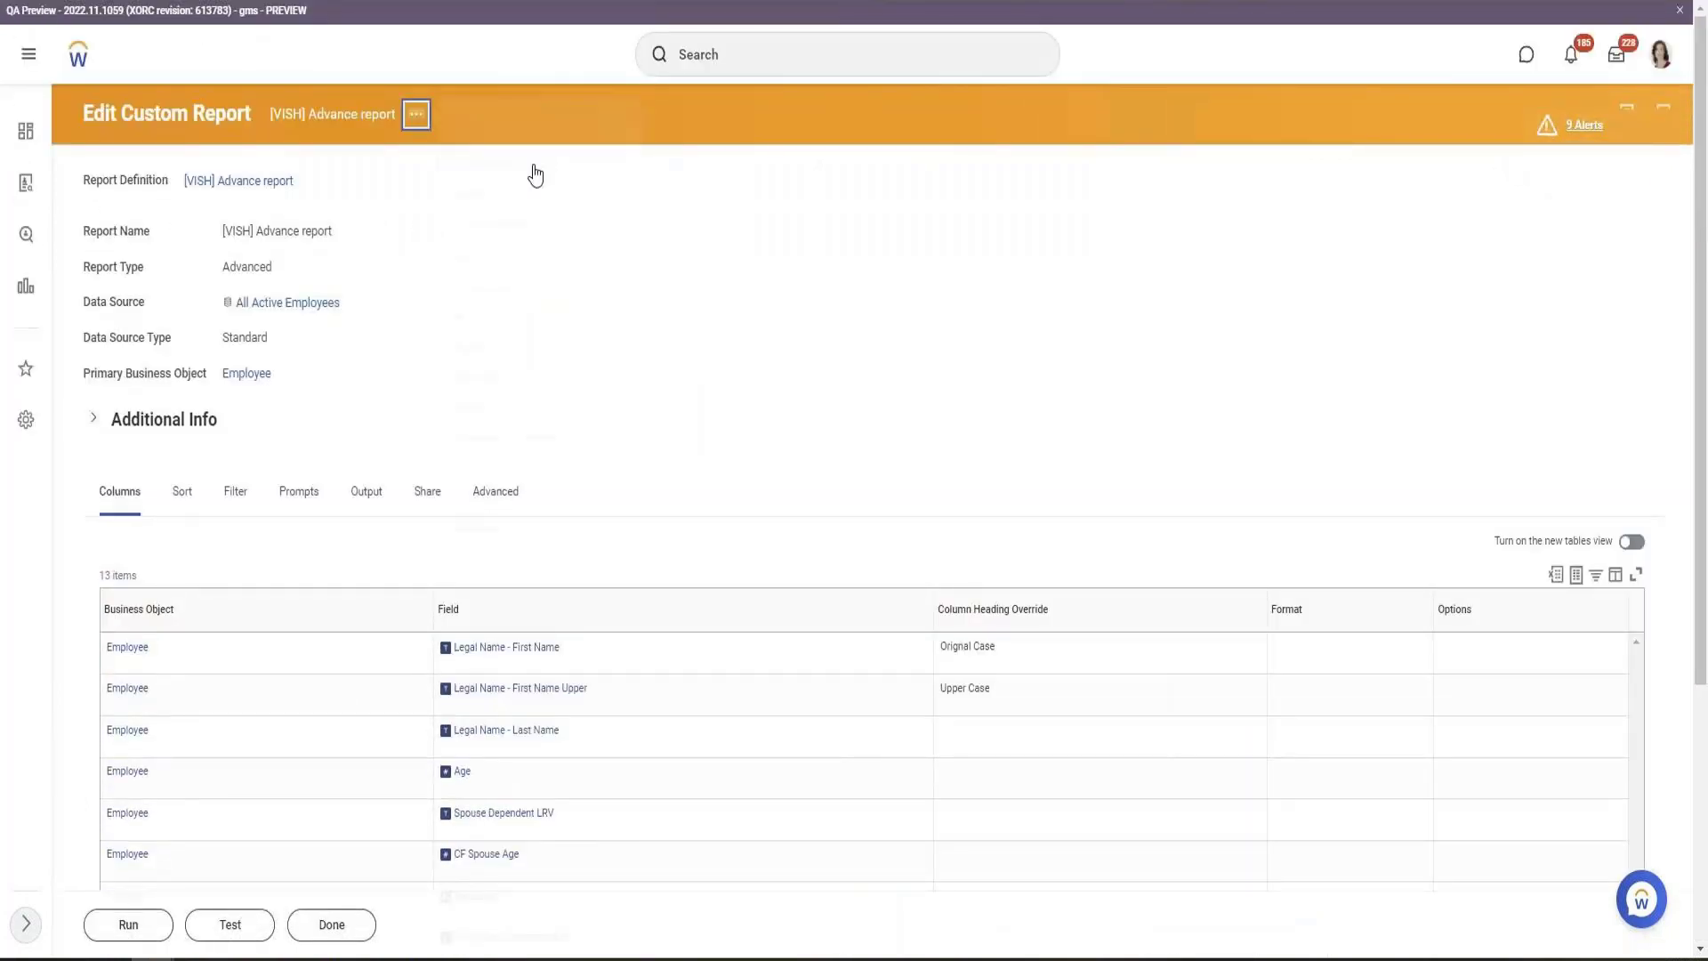
left_click(610, 171)
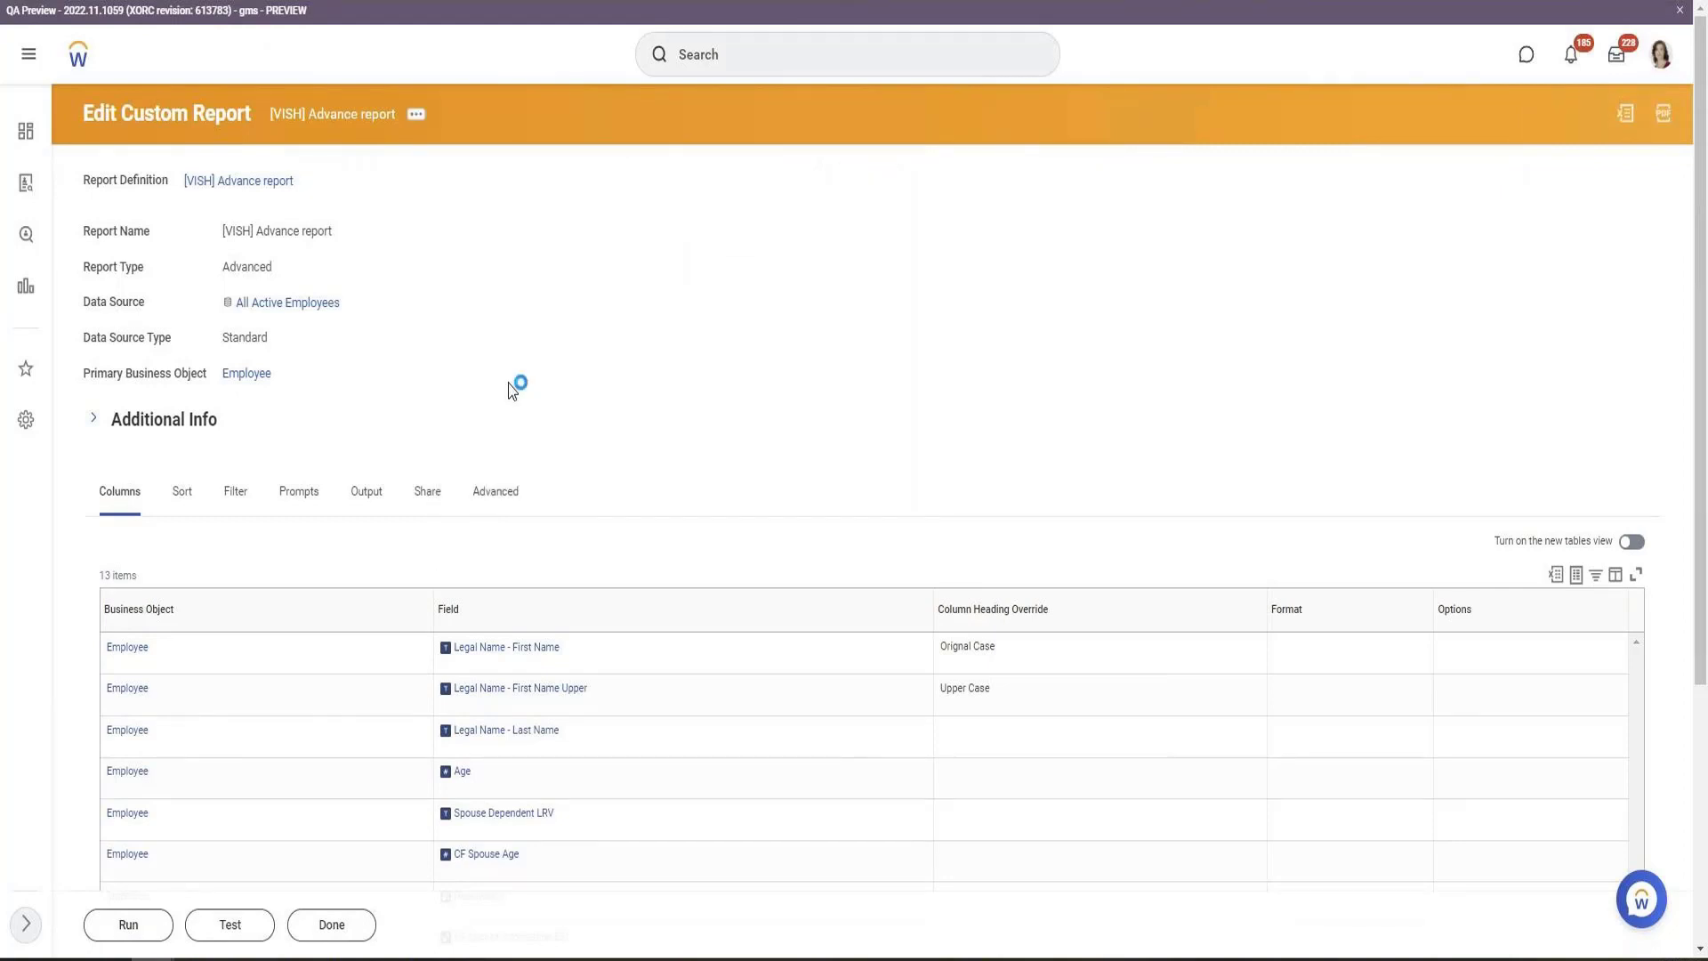
scroll(507, 389, "down", 6)
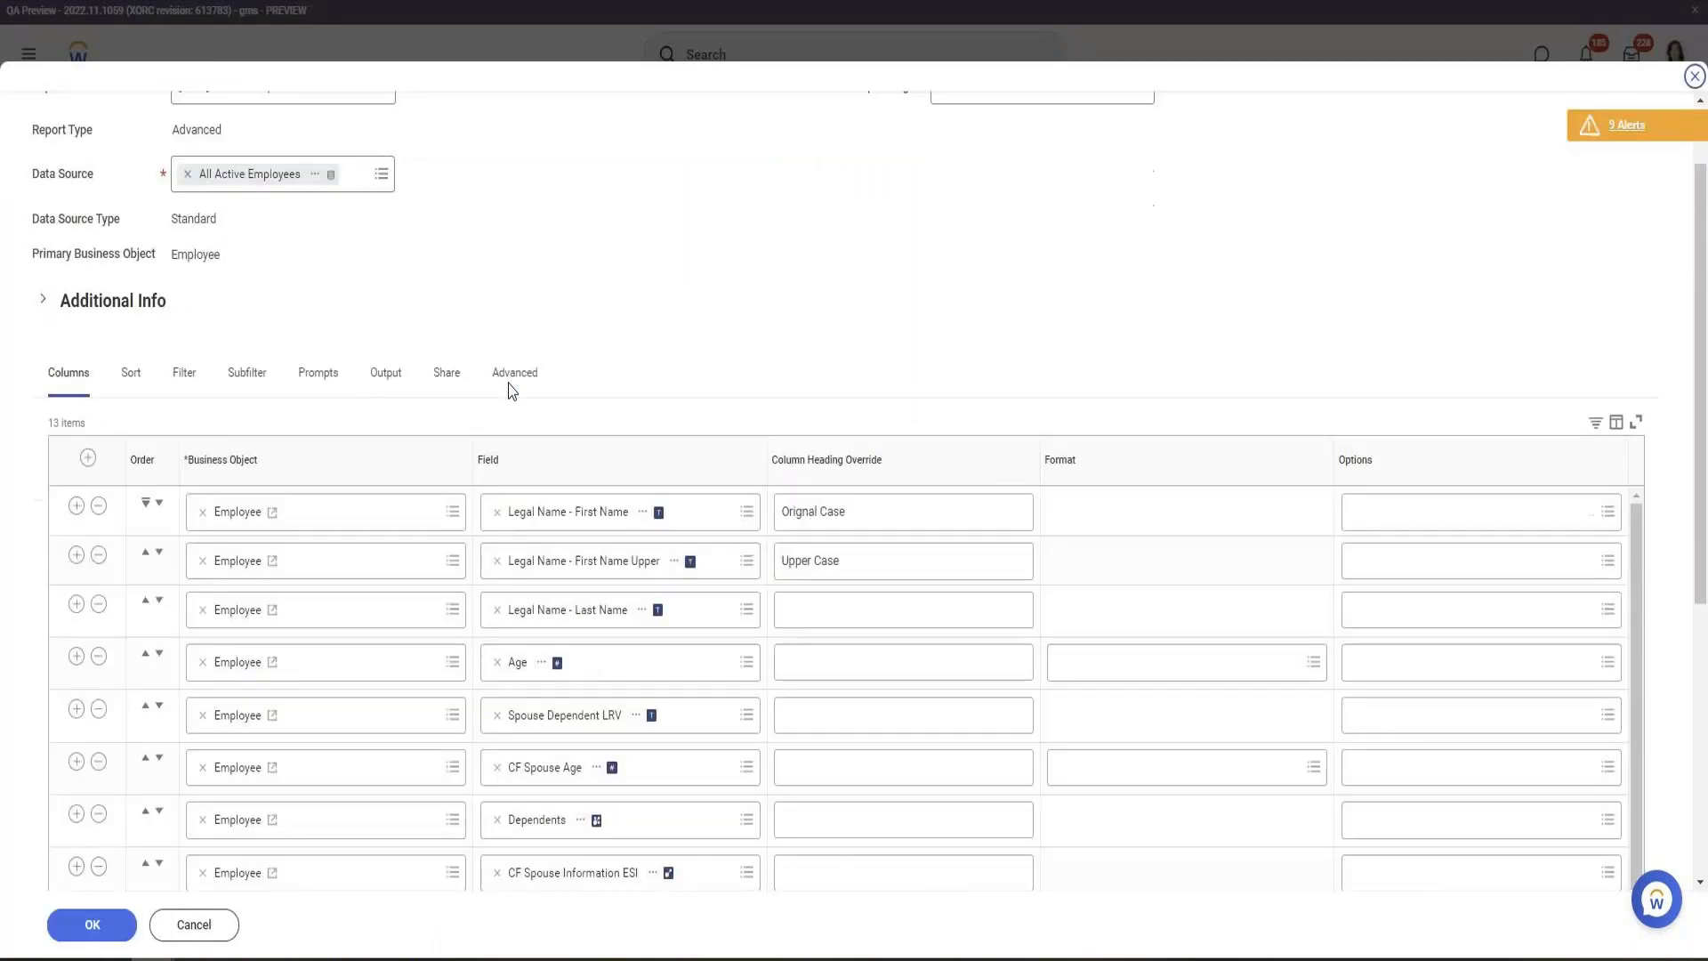
scroll(374, 523, "down", 1)
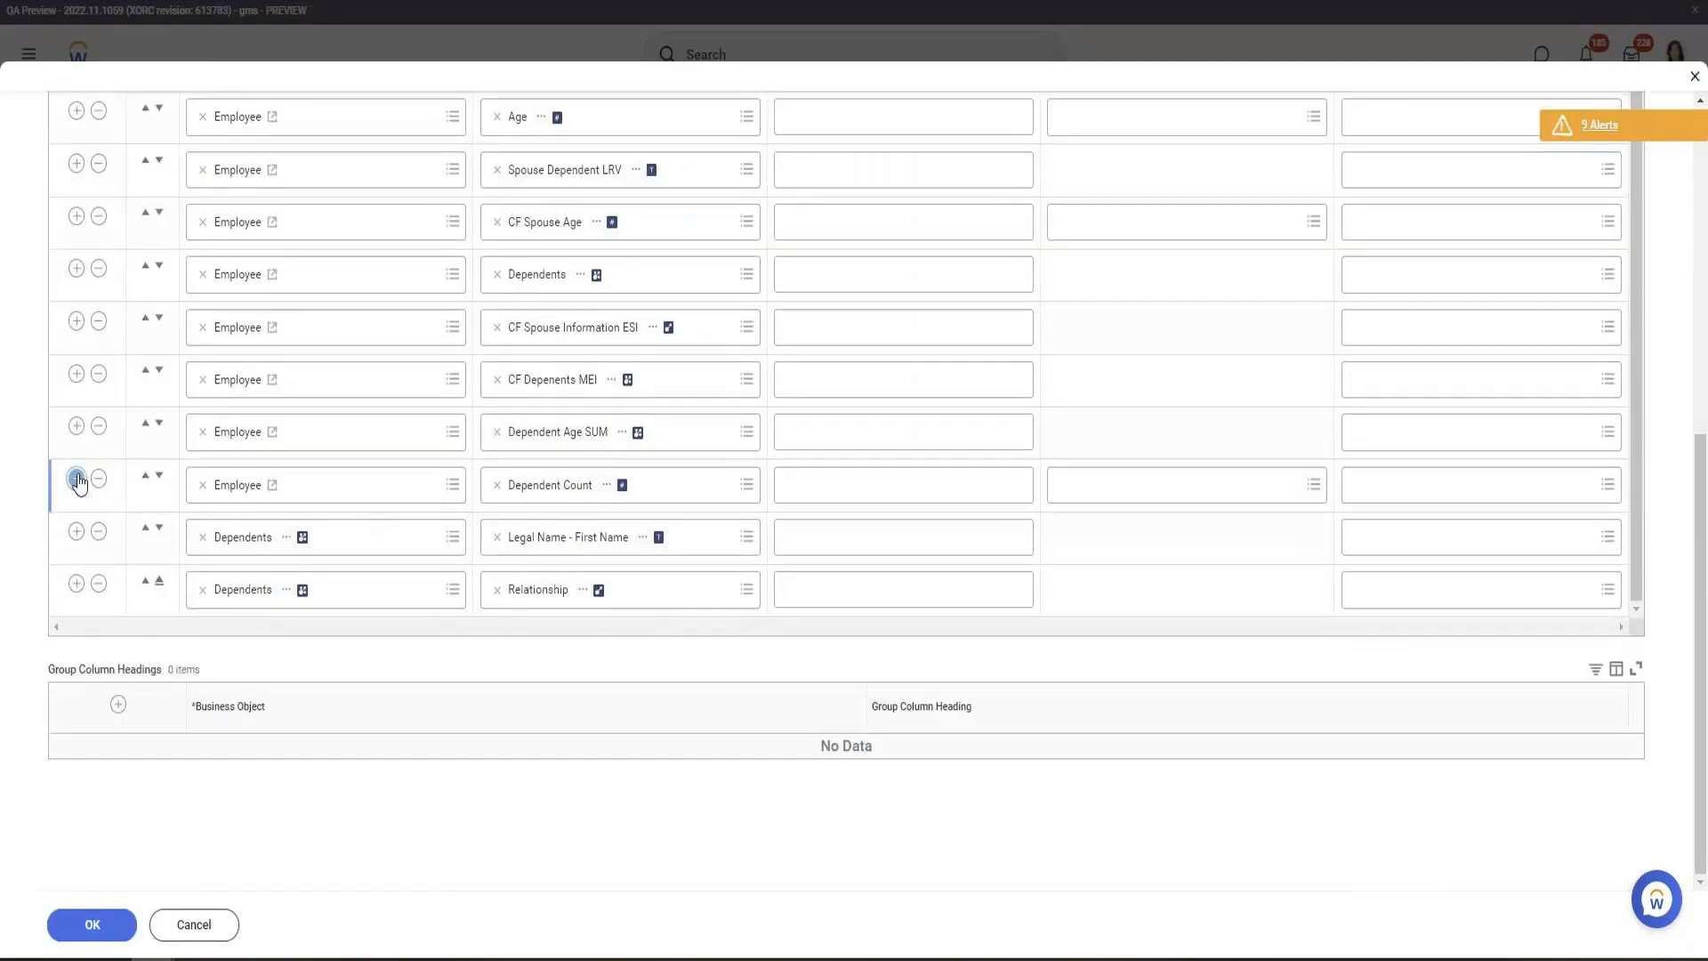
left_click(76, 481)
Create a report calculated field named CF Dependnts Age on Employee for the new column row, using the Evaluate Expression function
left_click(684, 546)
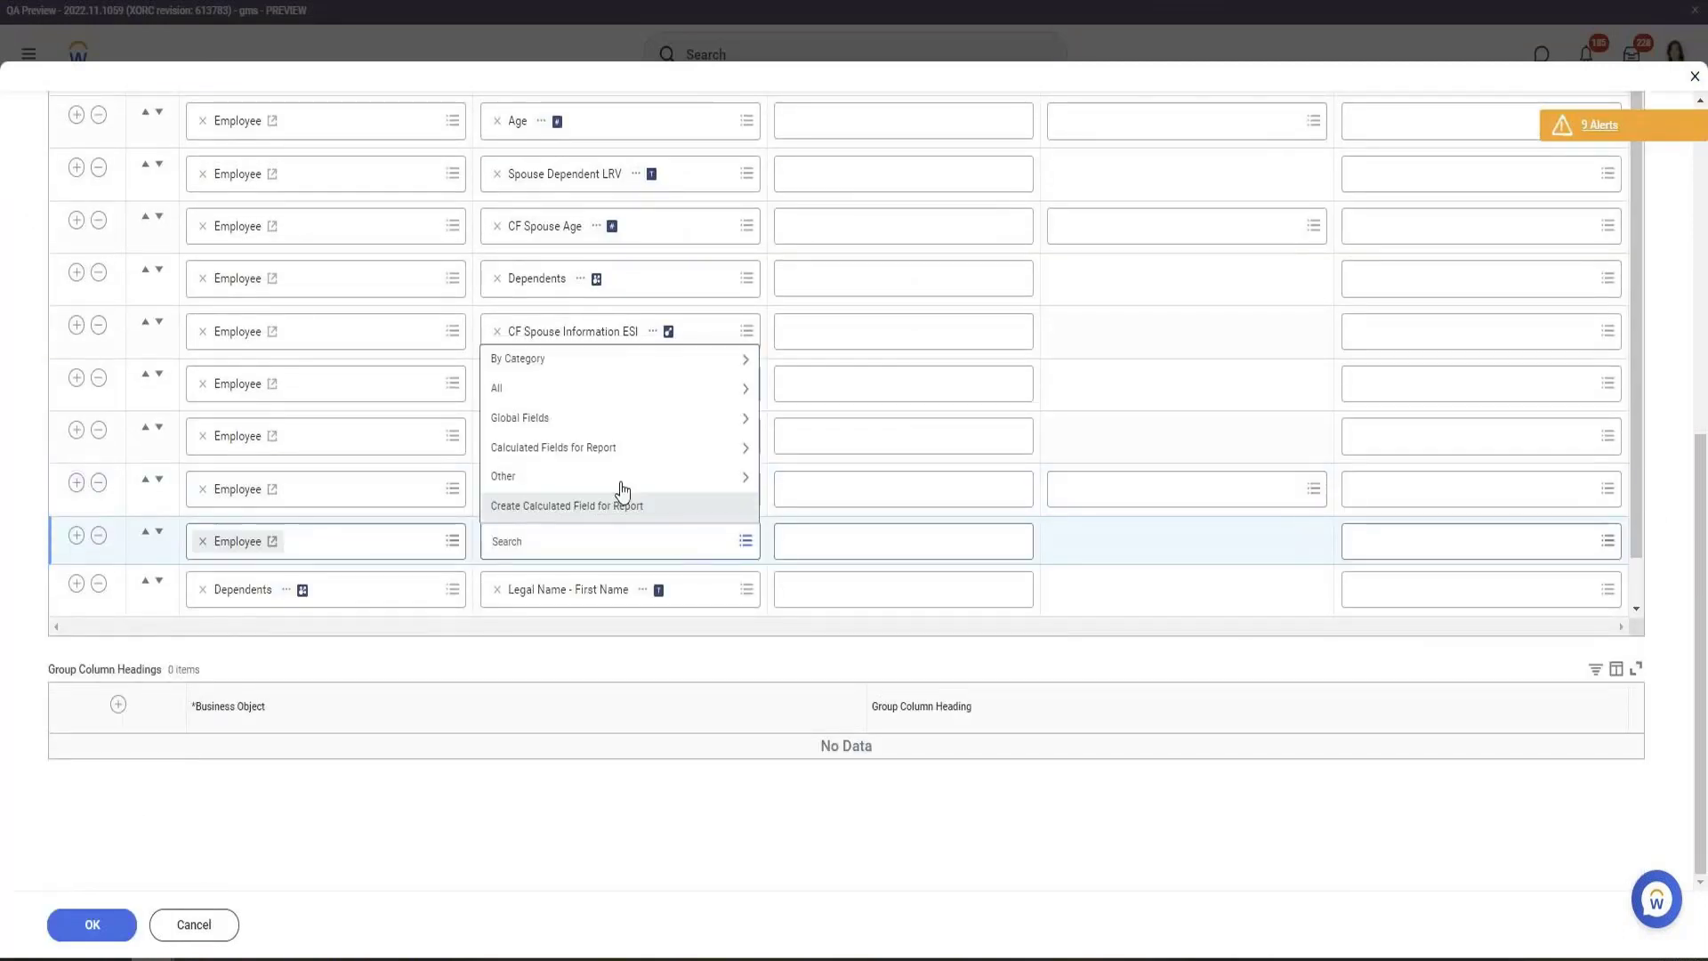
left_click(601, 509)
left_click(238, 236)
type("C")
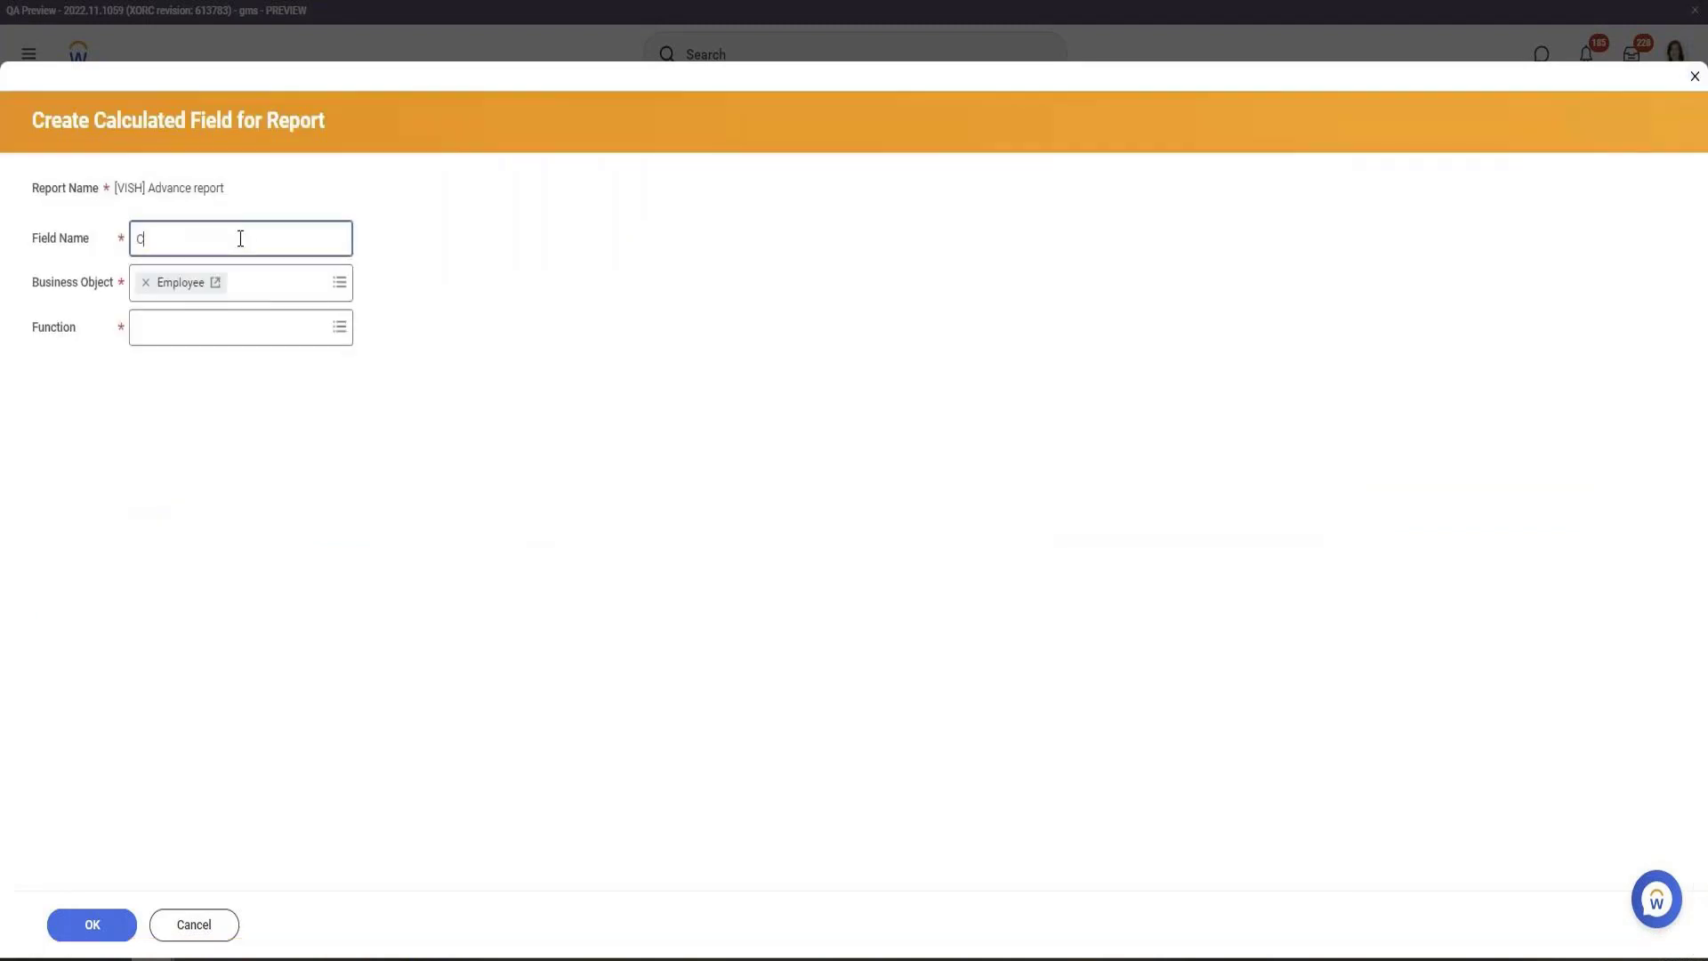
type("F Dependnts Age")
left_click(214, 326)
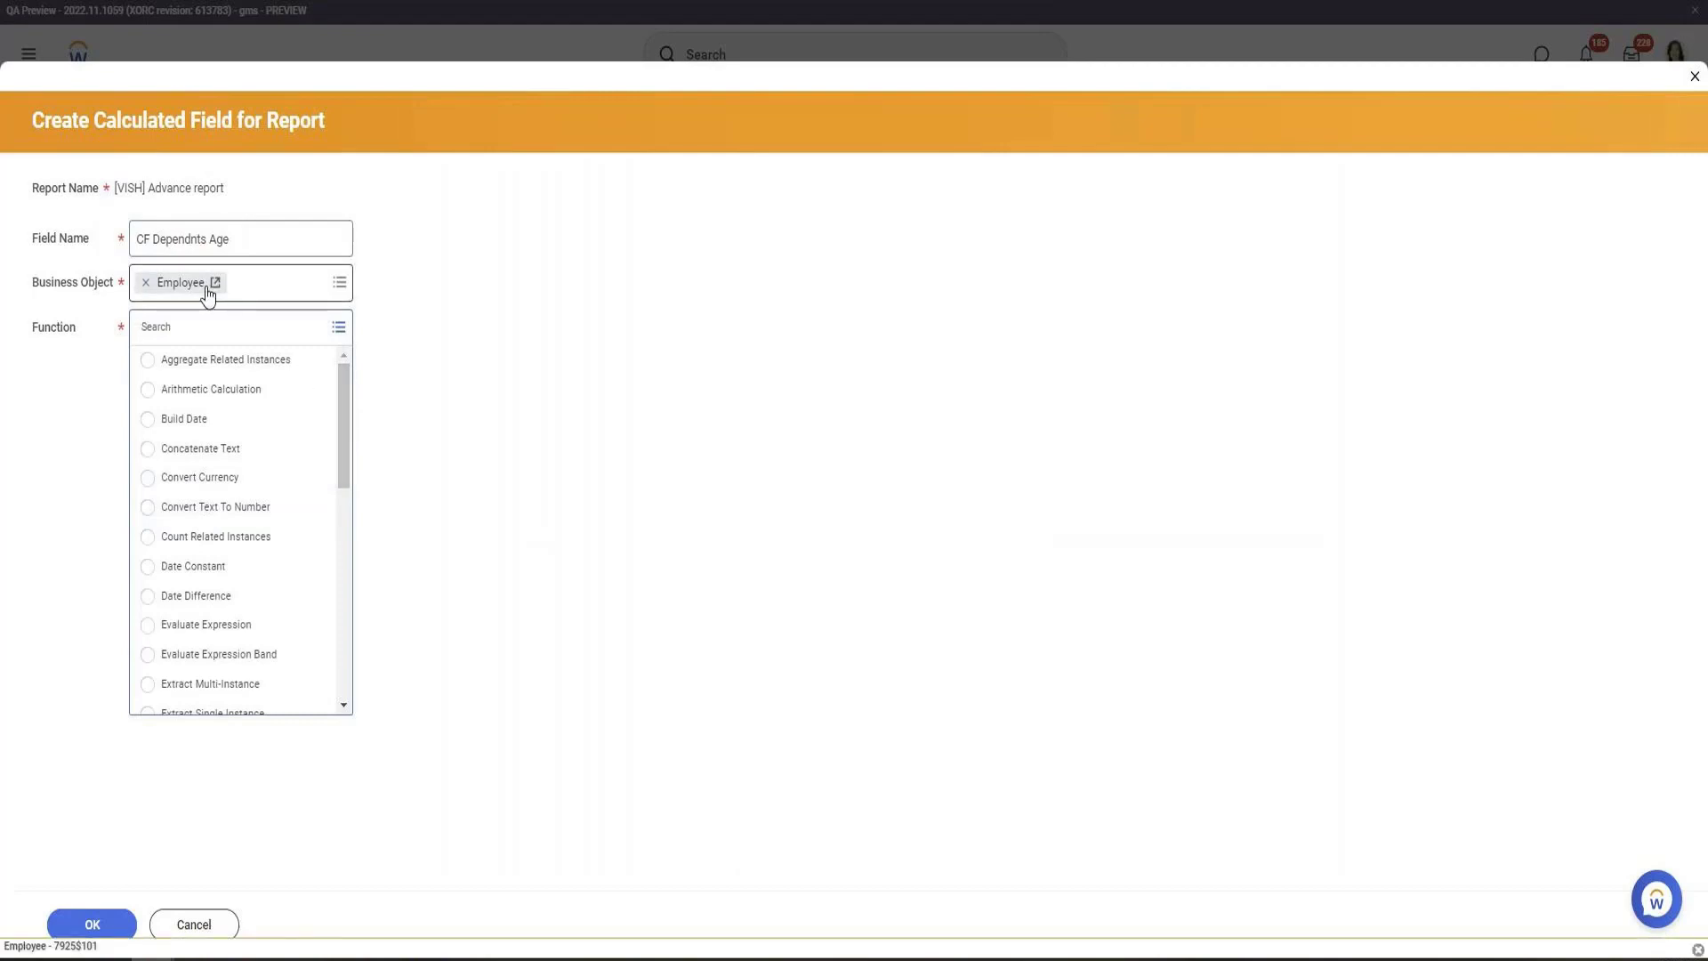
scroll(347, 409, "down", 1)
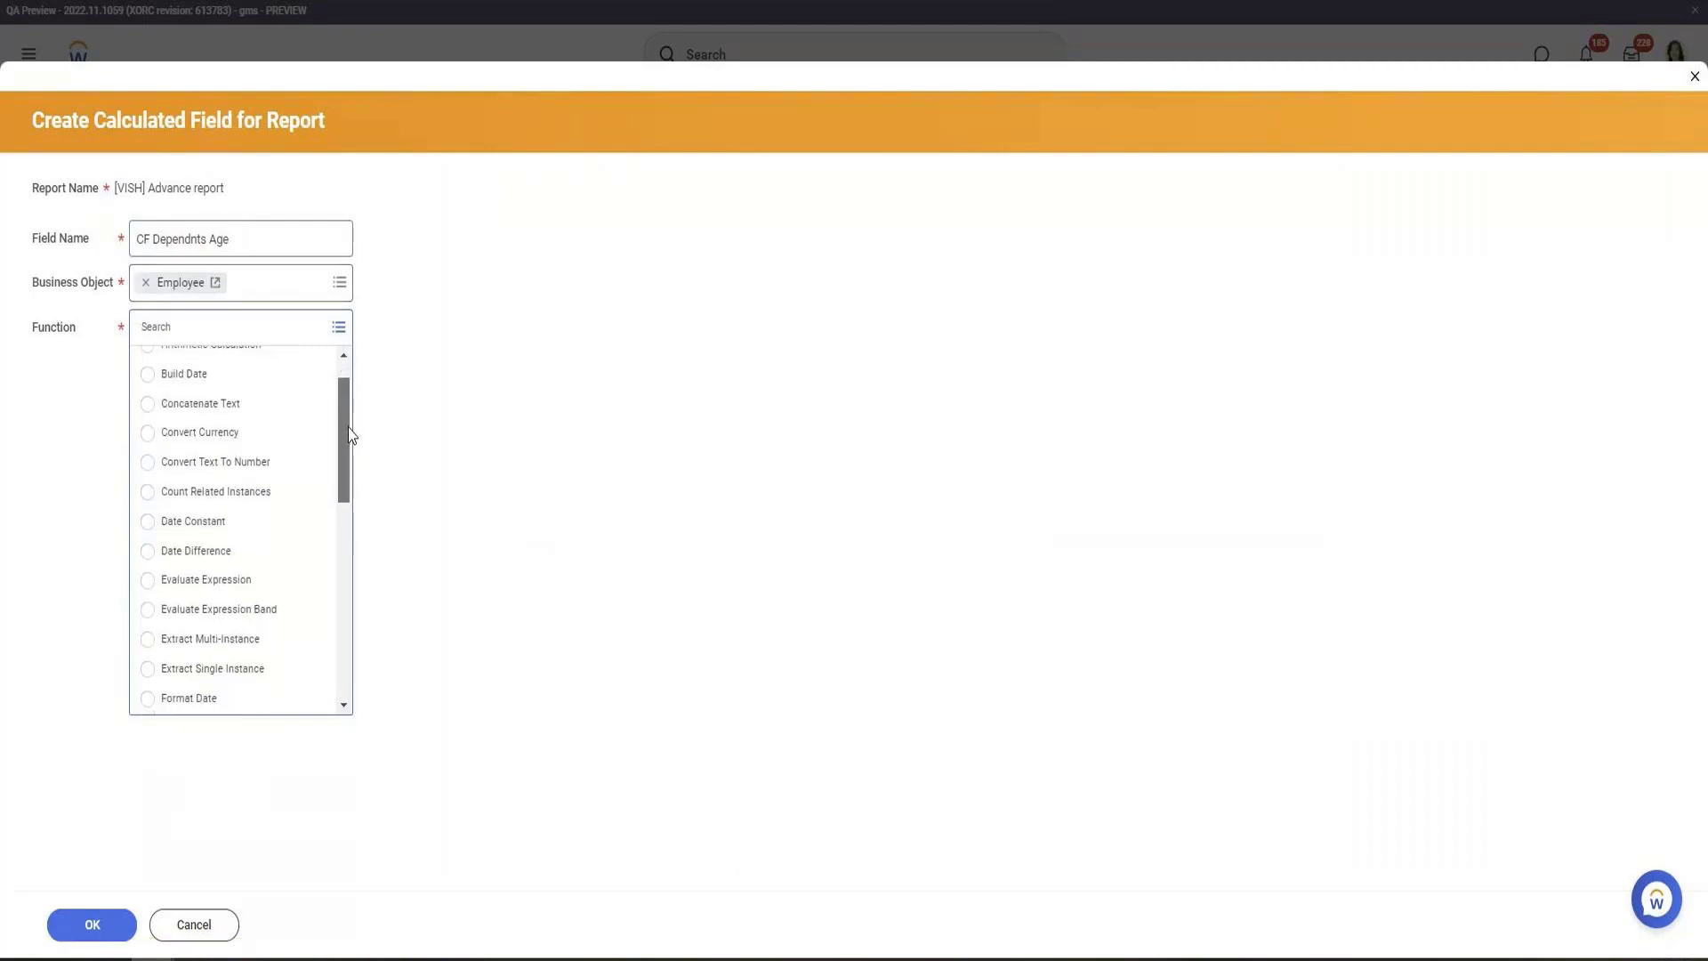
left_click(266, 583)
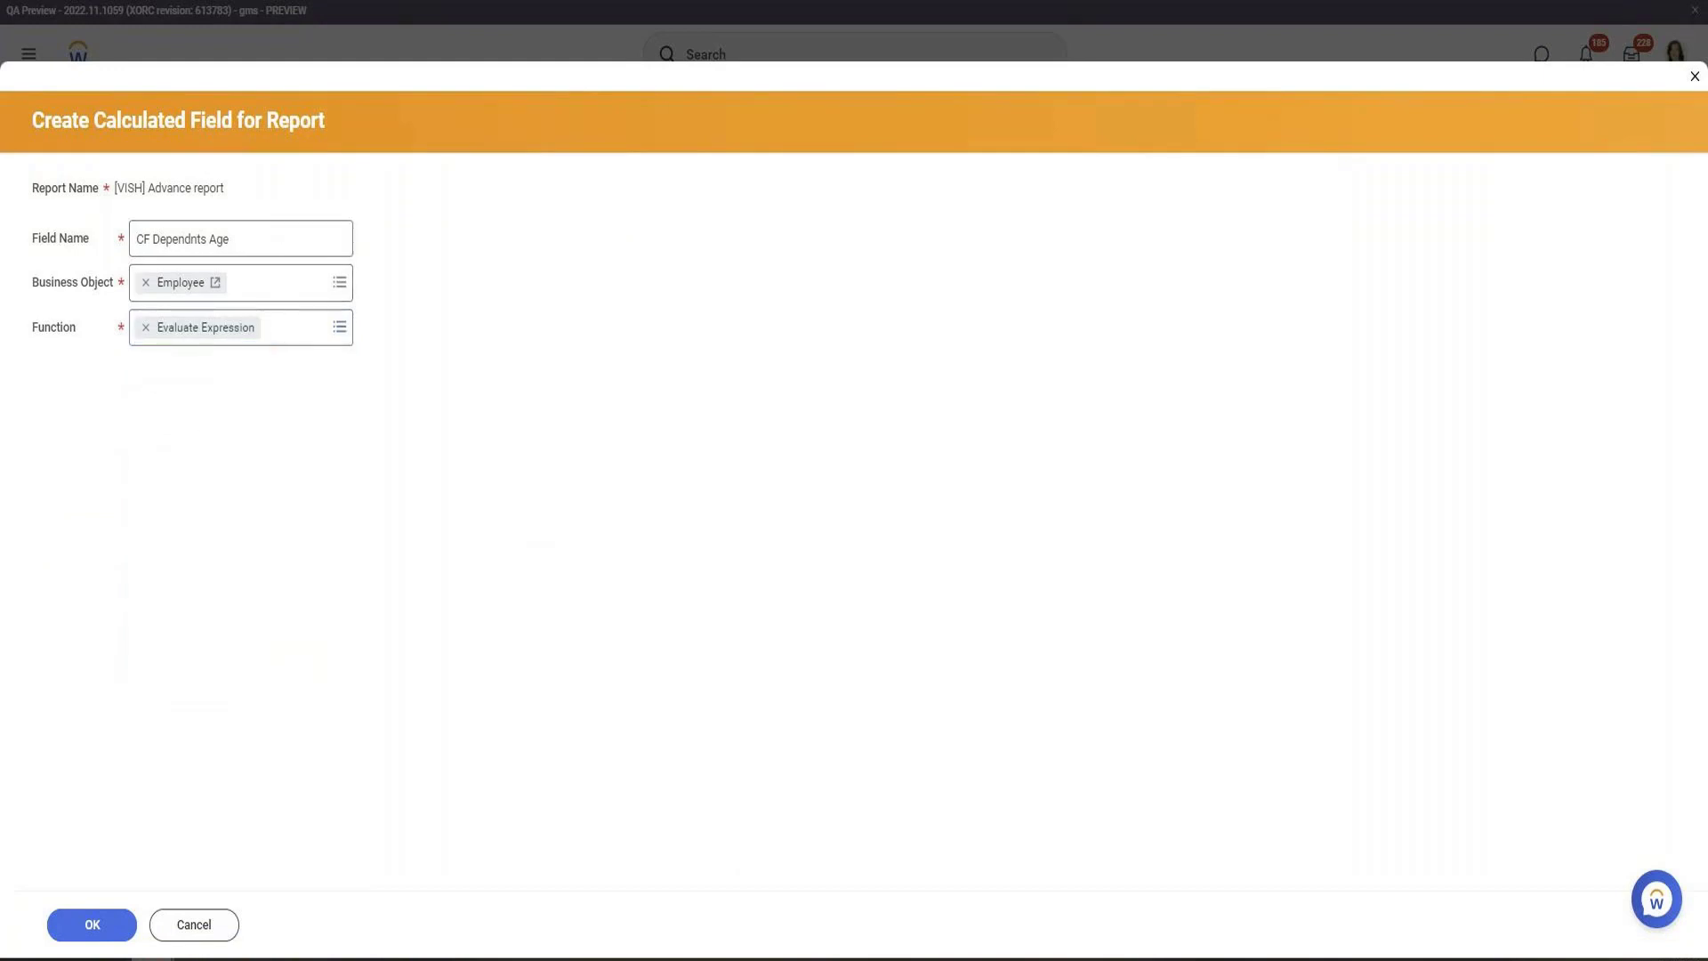
left_click(81, 931)
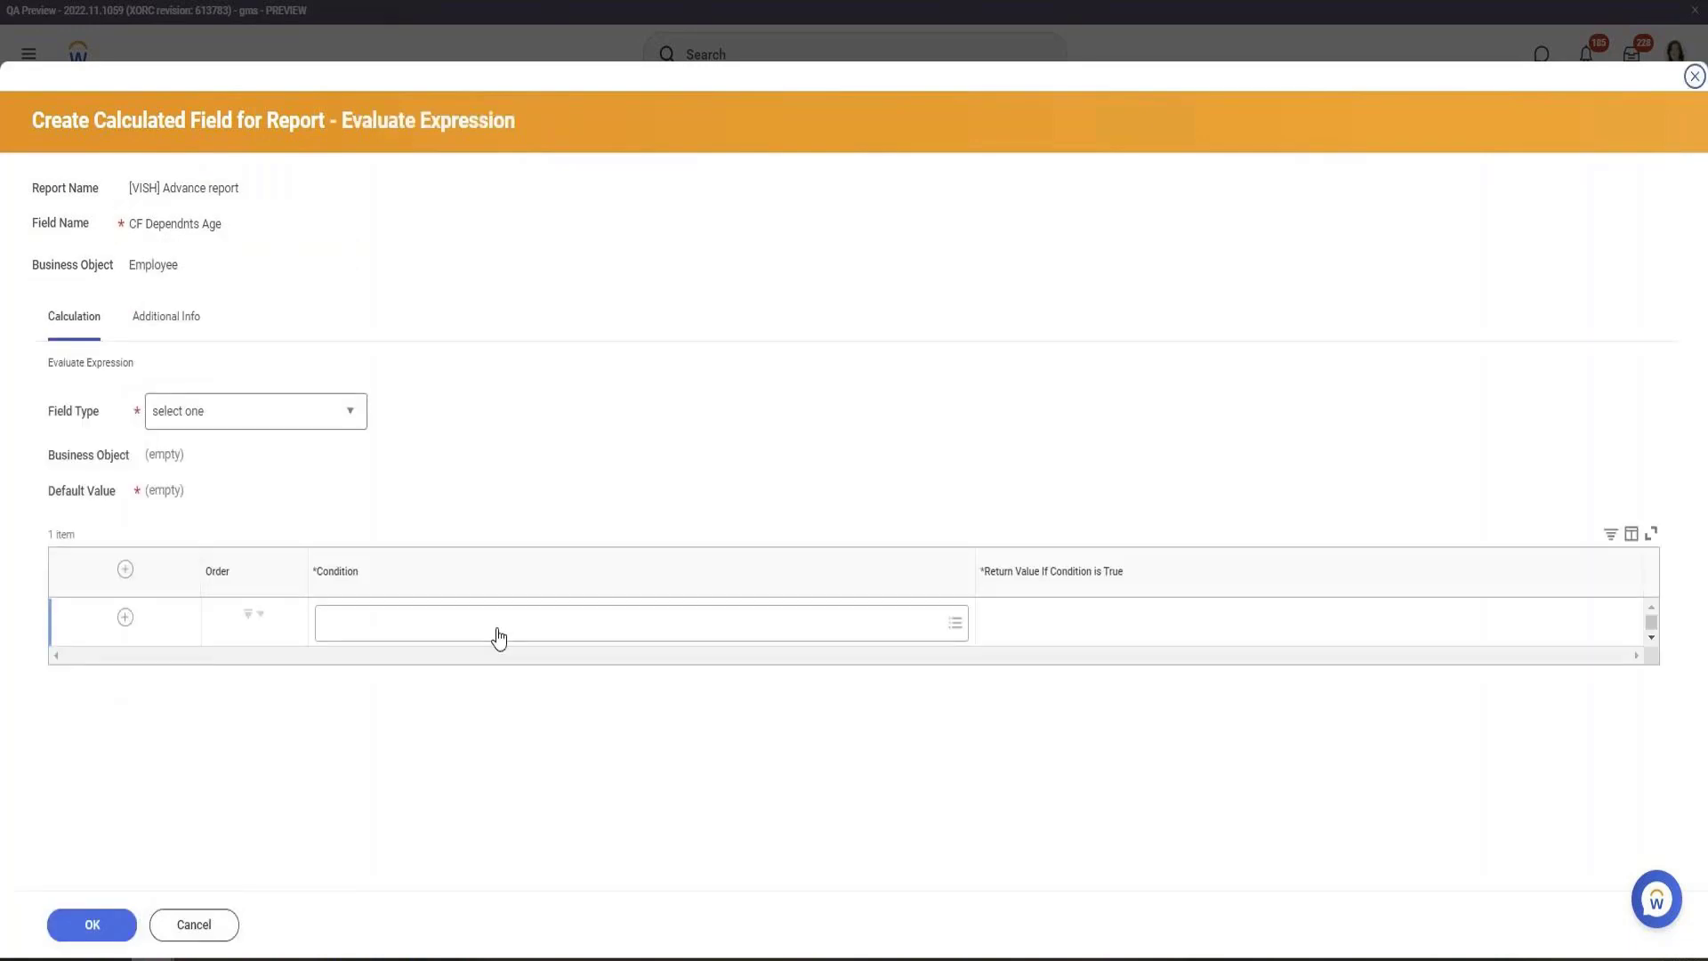
Set the Evaluate Expression field type to Text and its default value to the global field "/"
left_click(281, 421)
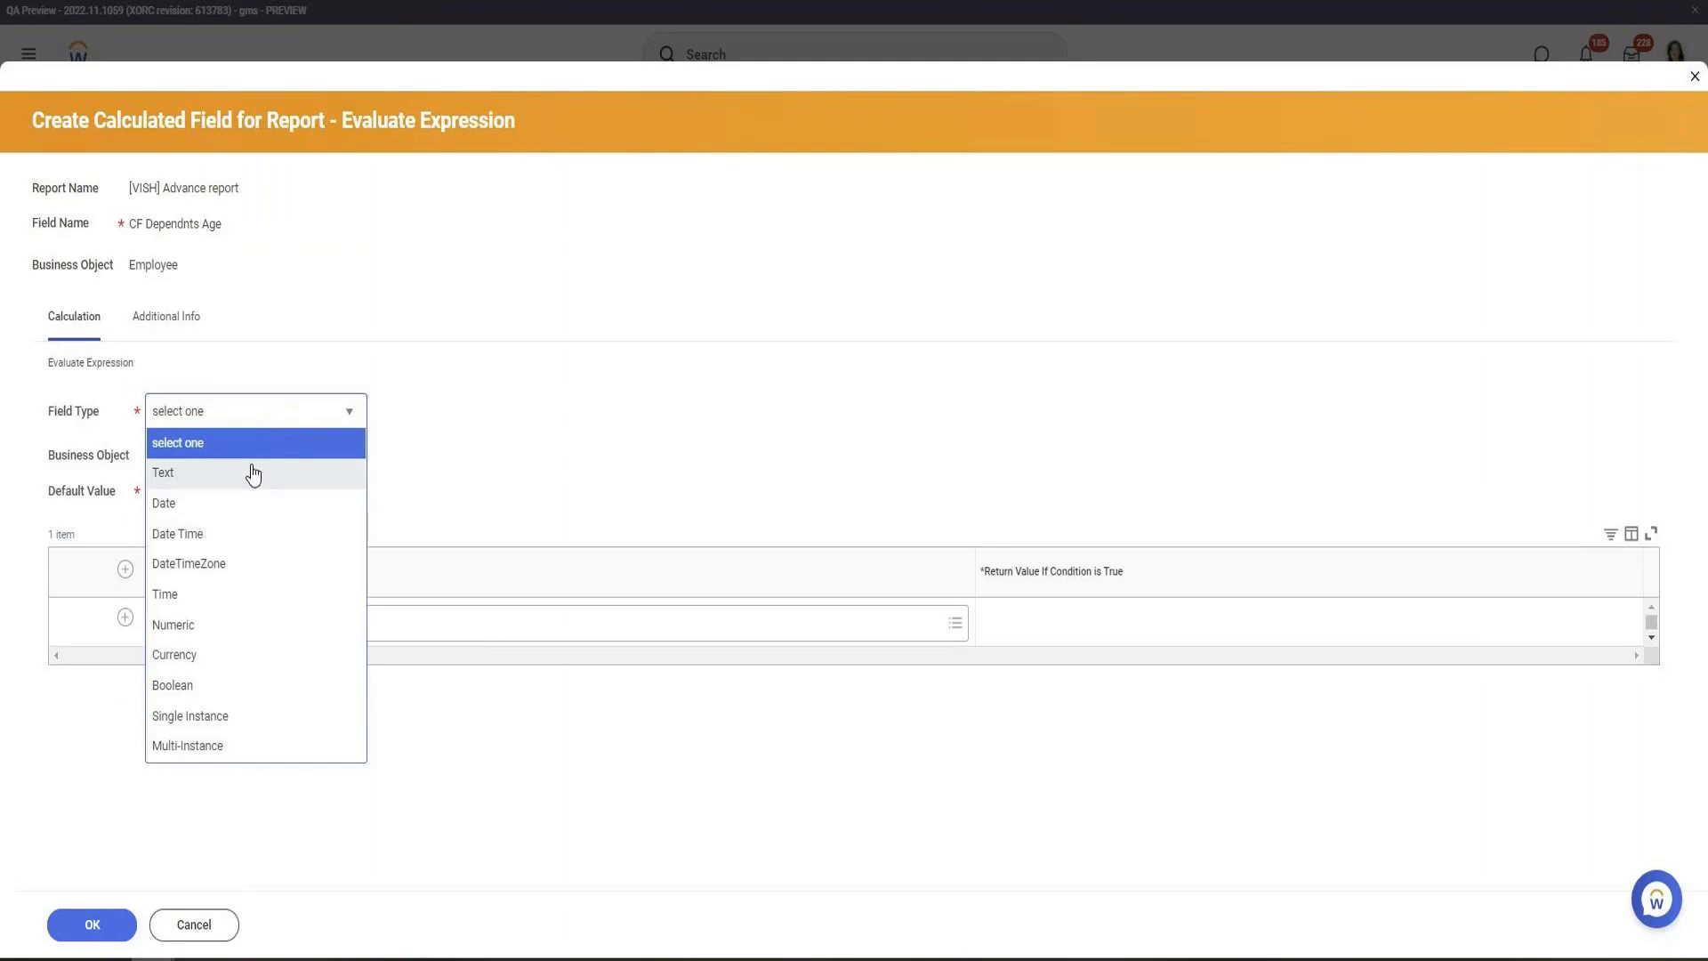
left_click(735, 469)
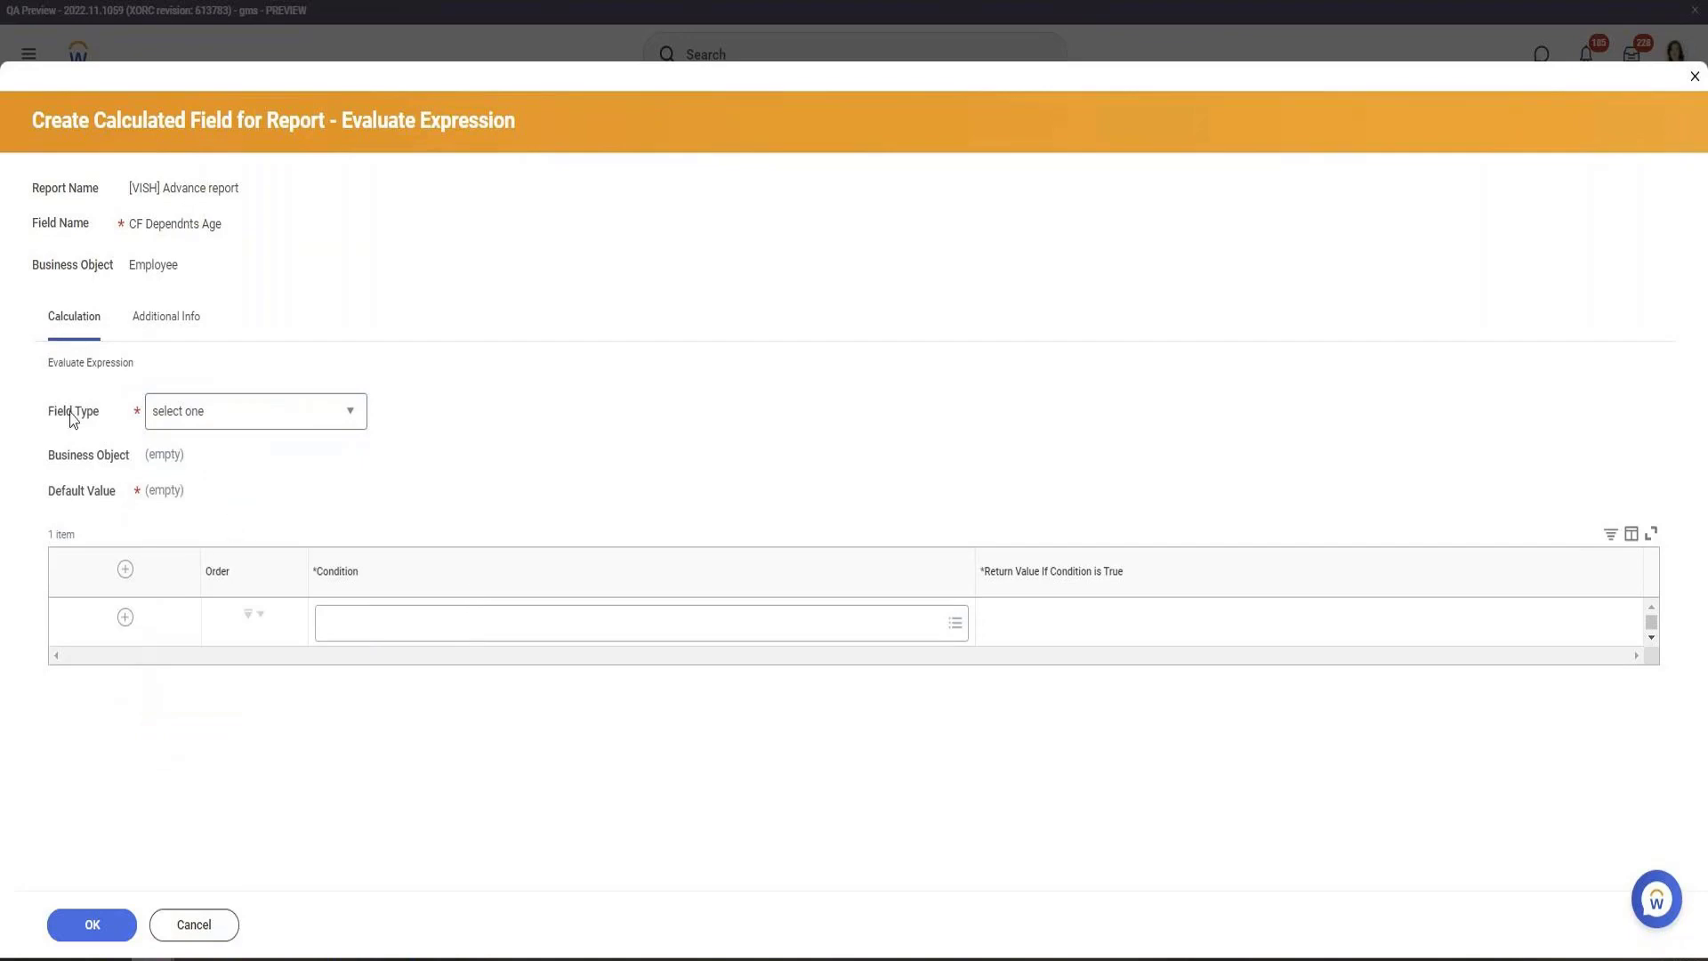
left_click(242, 418)
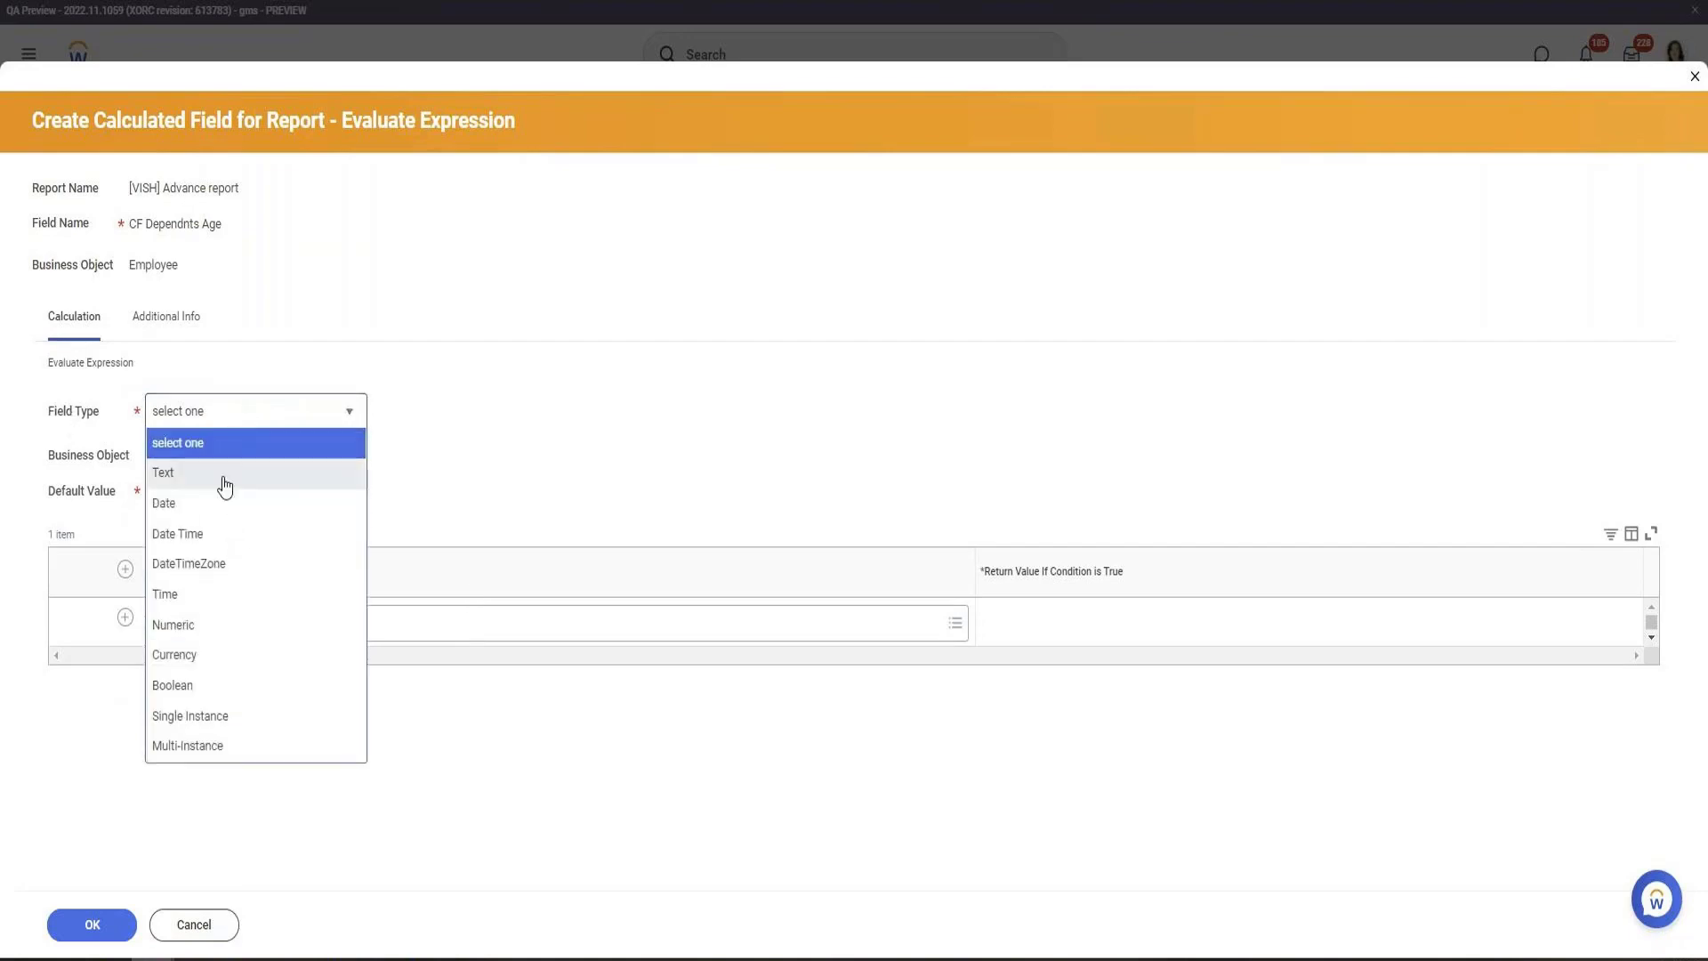
left_click(222, 476)
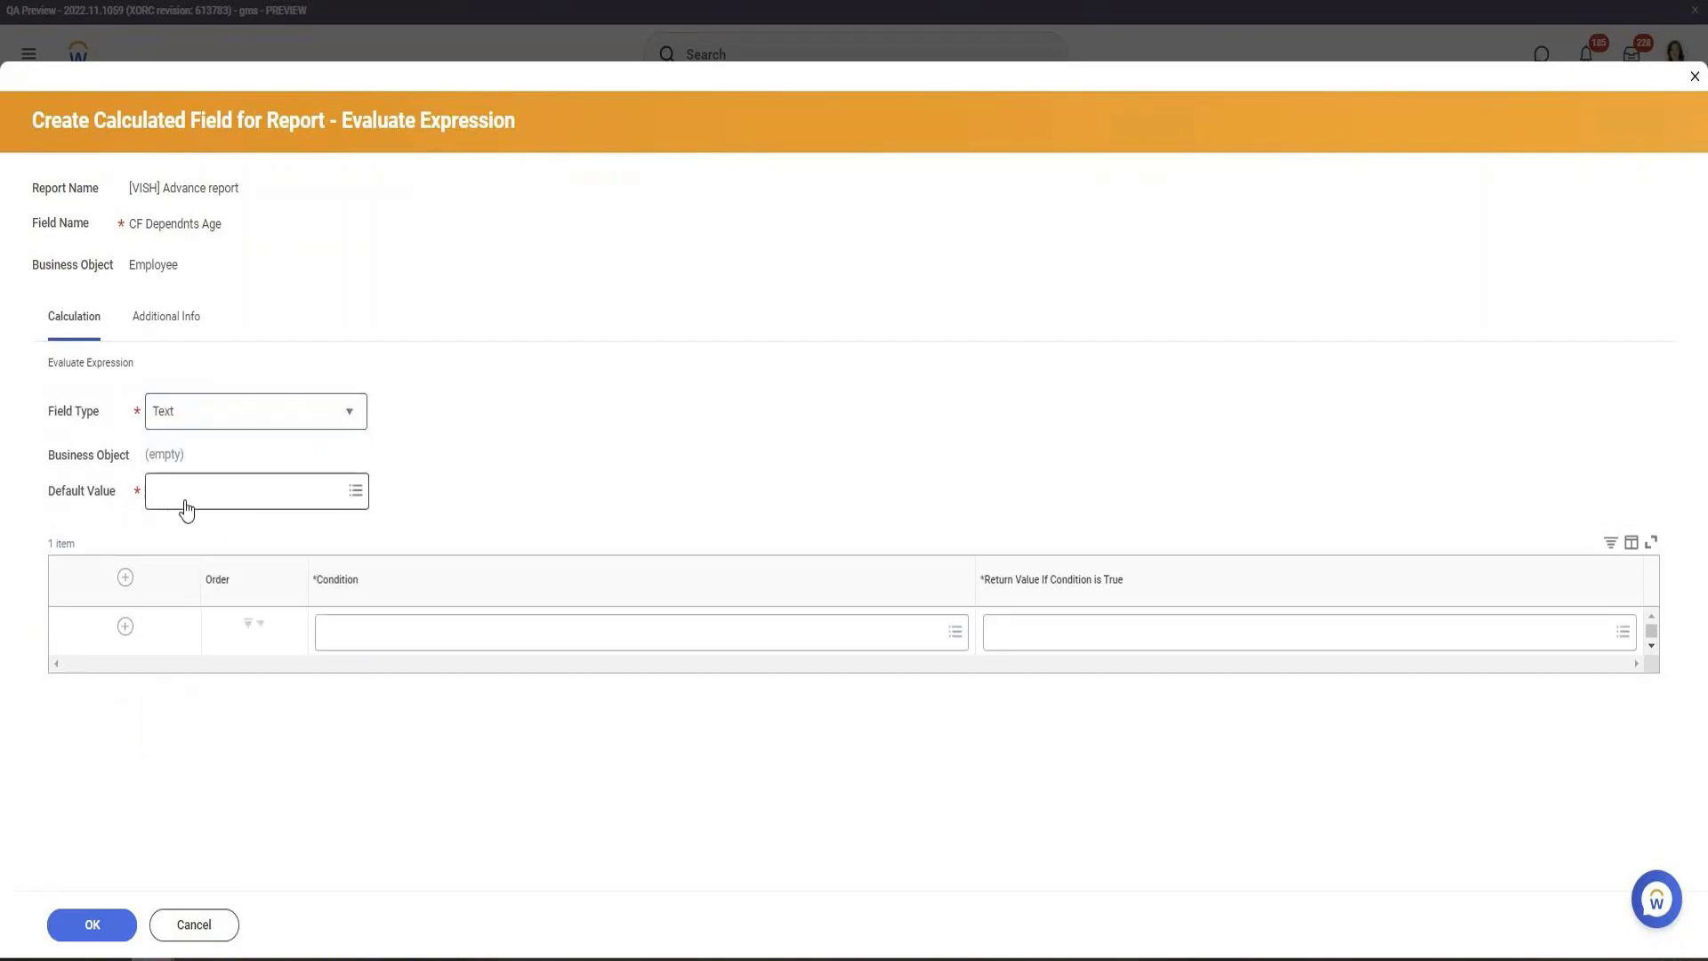
left_click(186, 501)
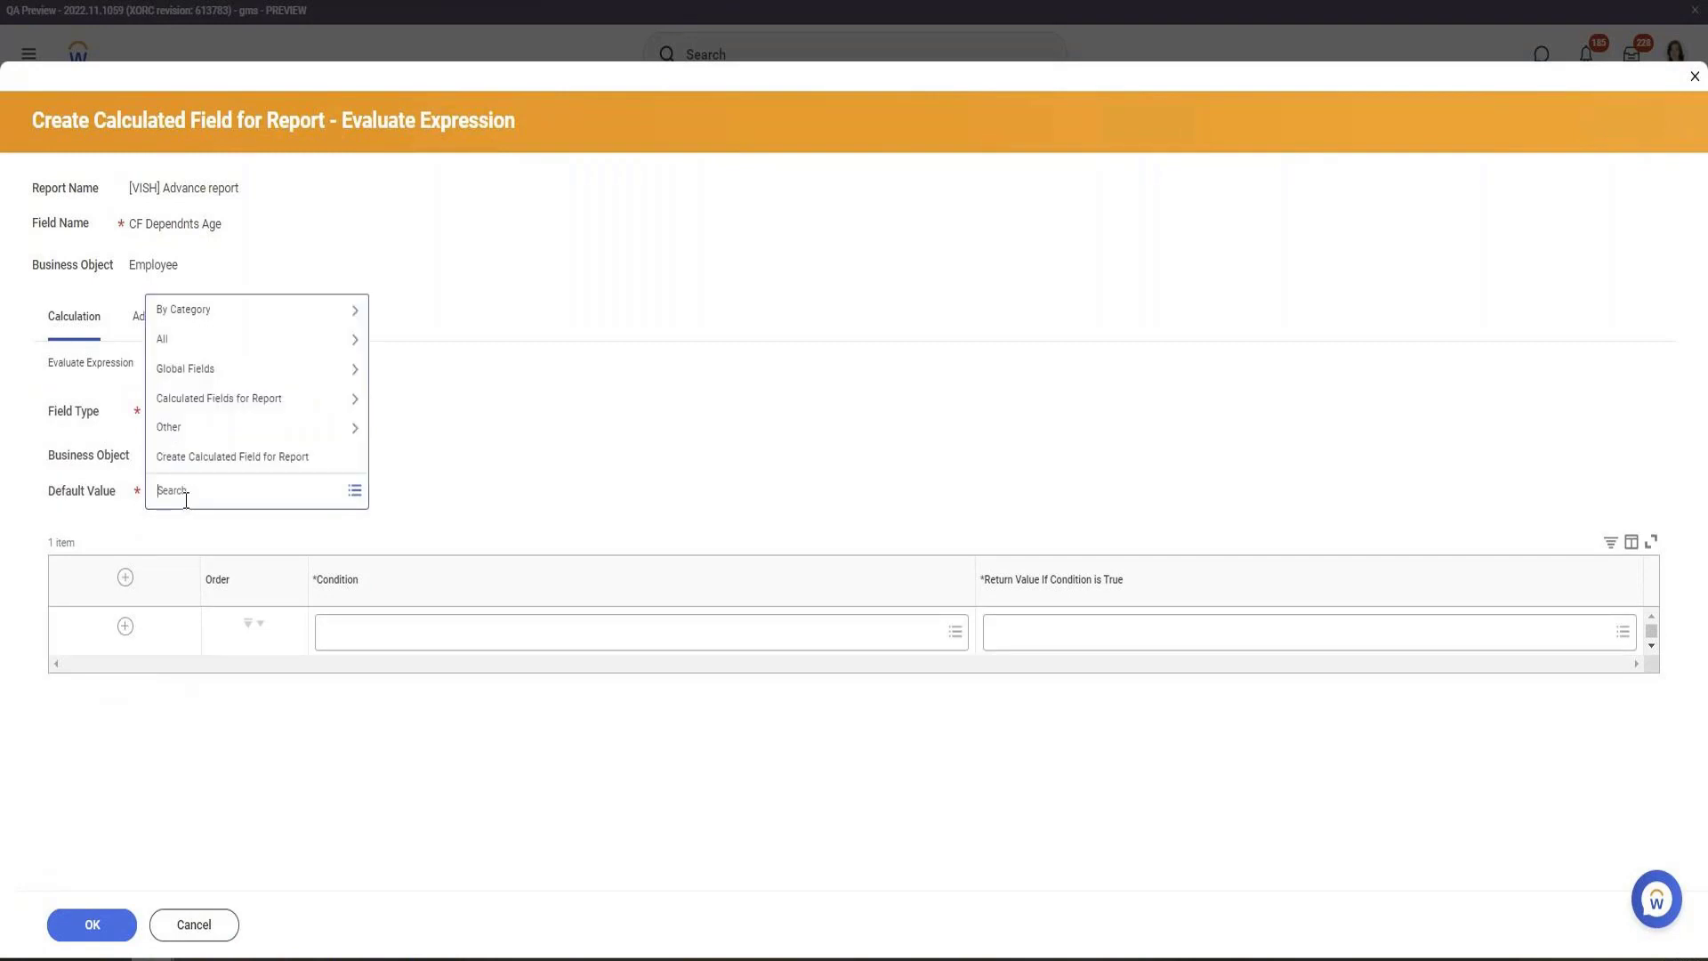
left_click(233, 370)
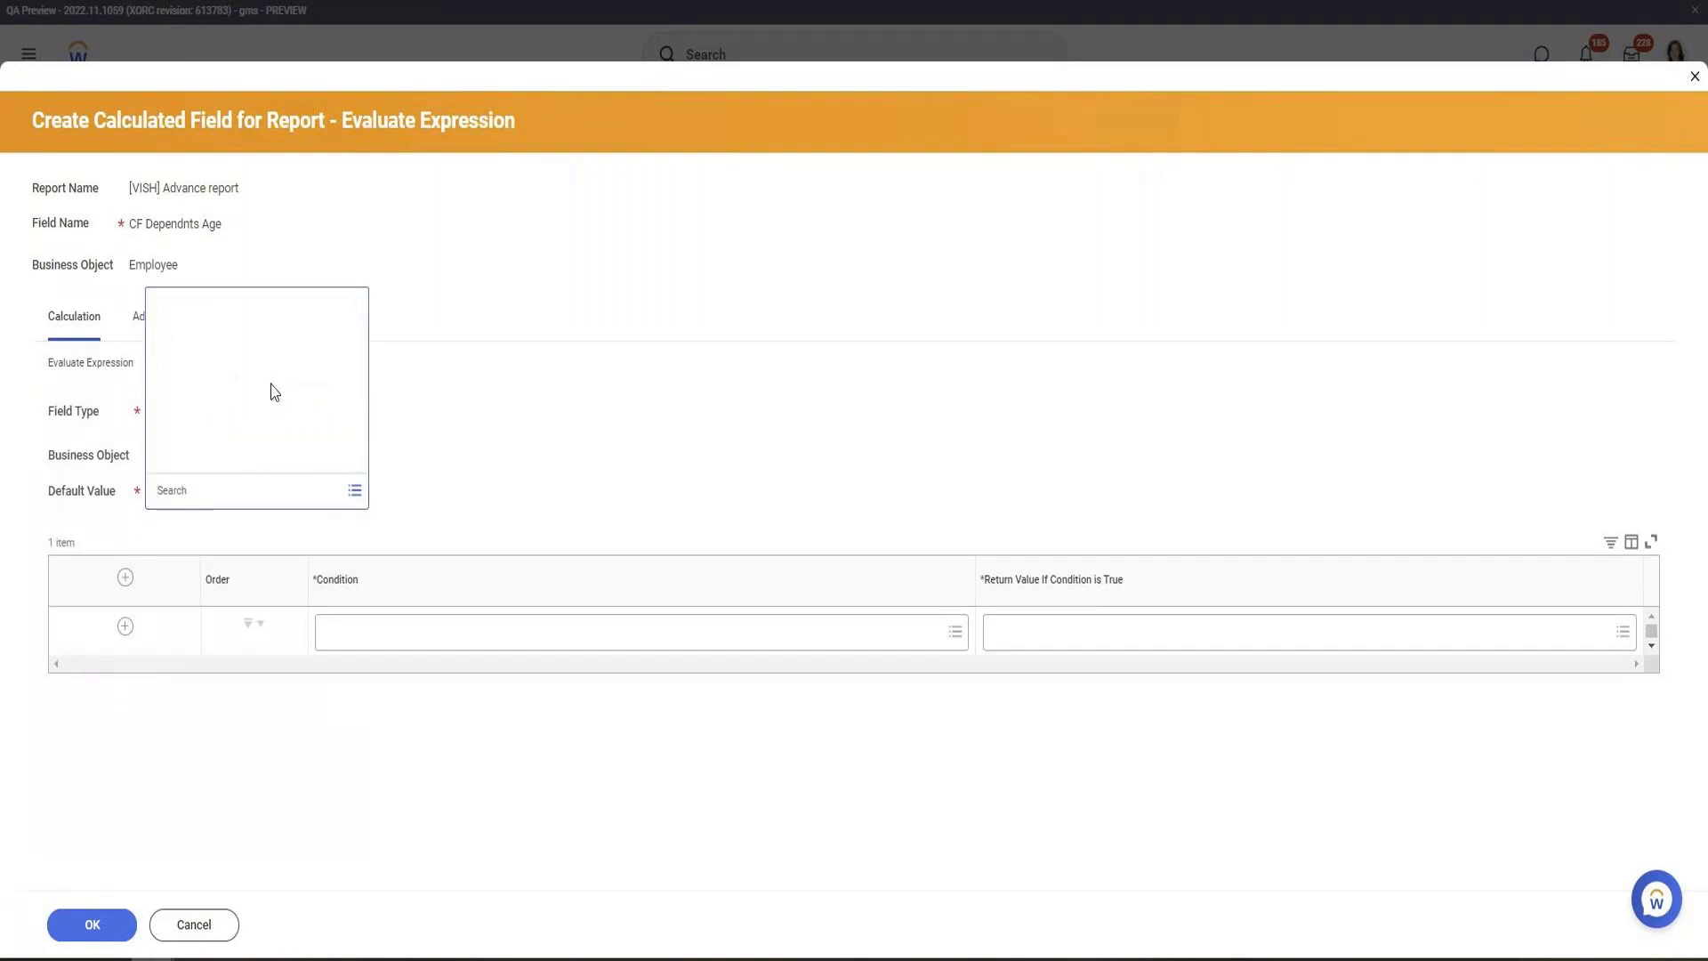
left_click(210, 454)
left_click(196, 241)
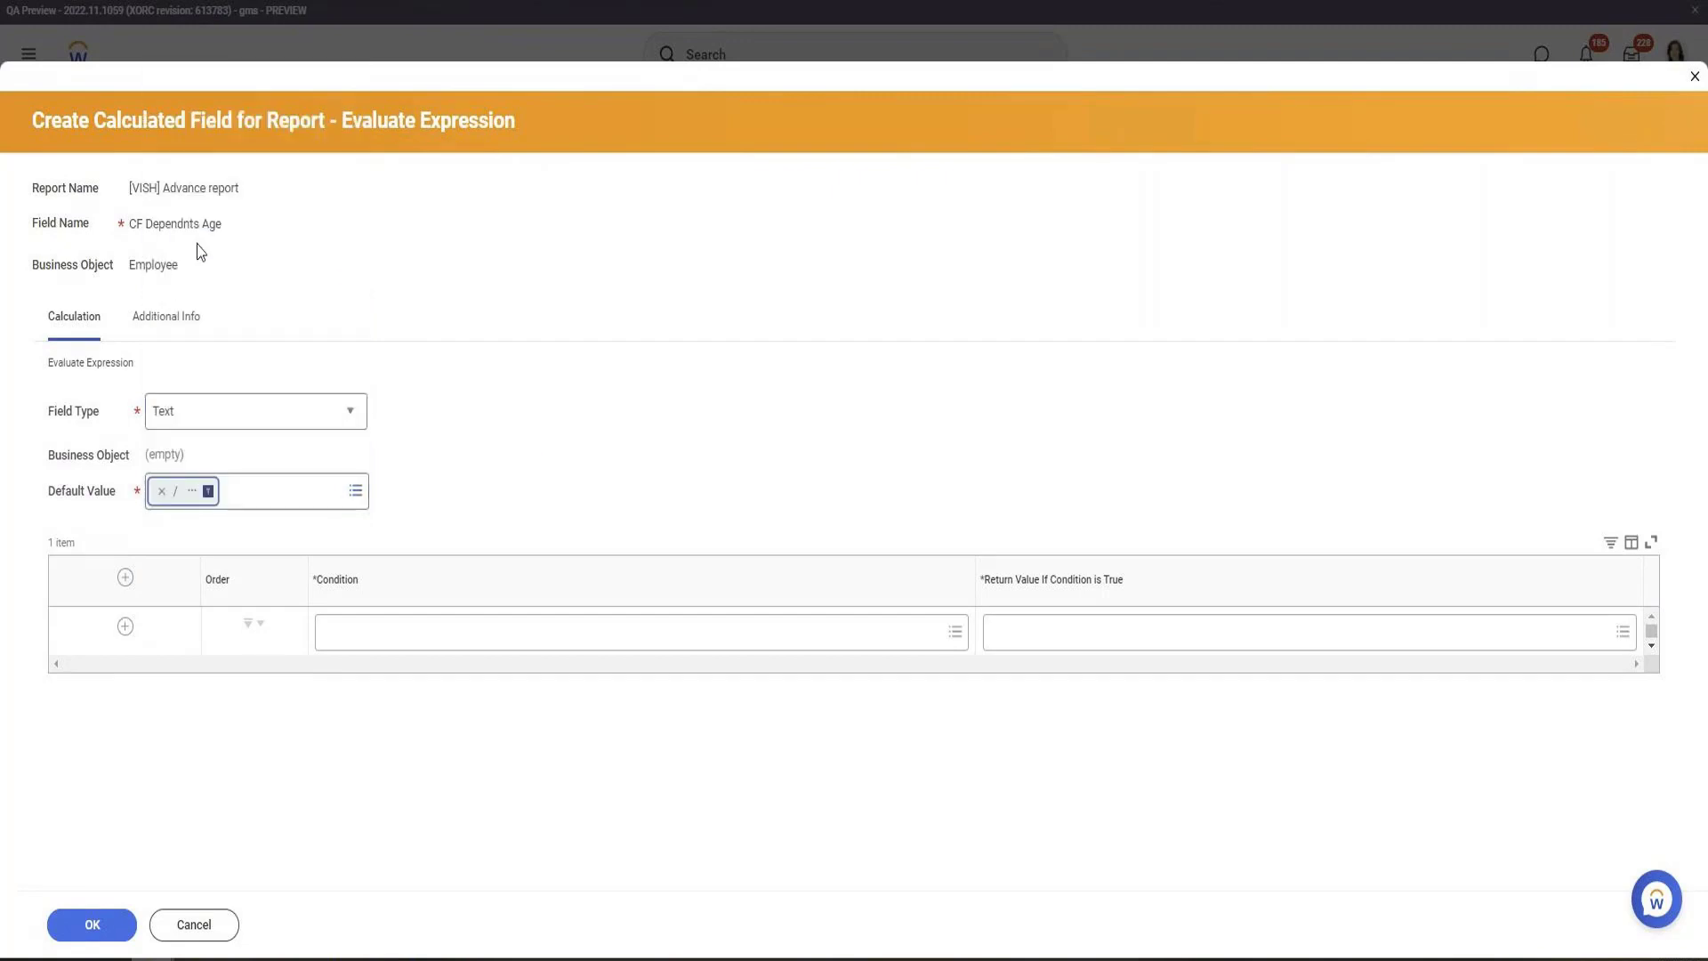
left_click(360, 634)
type("t")
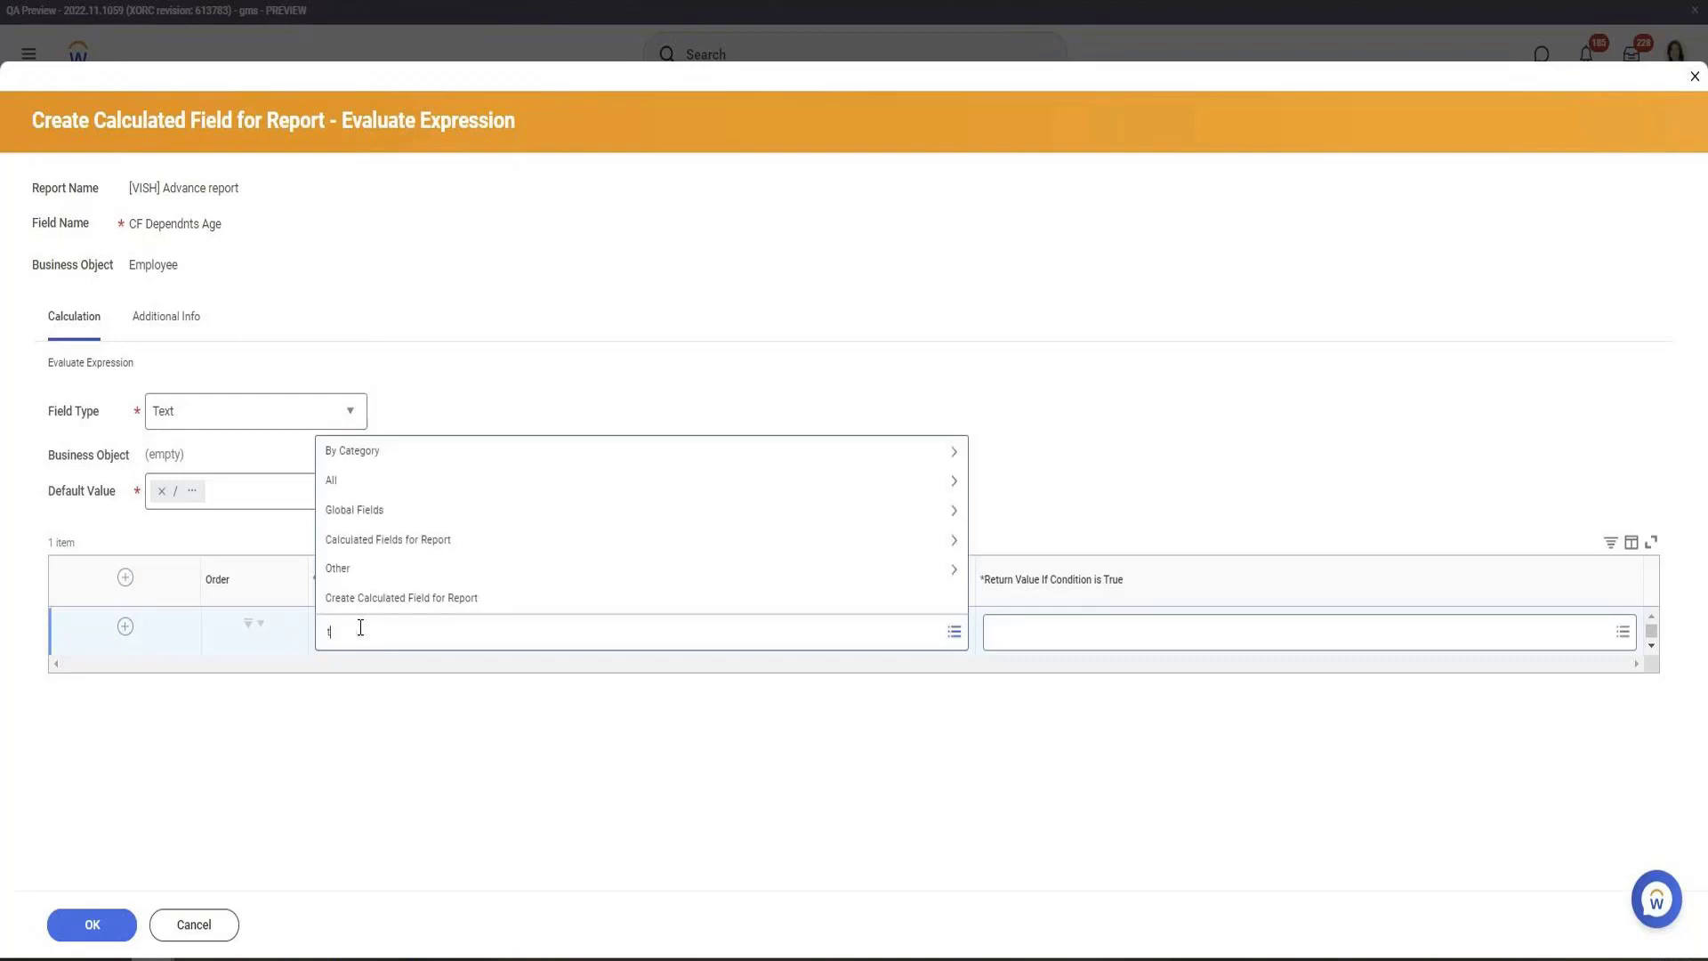
type("rue")
key("Return")
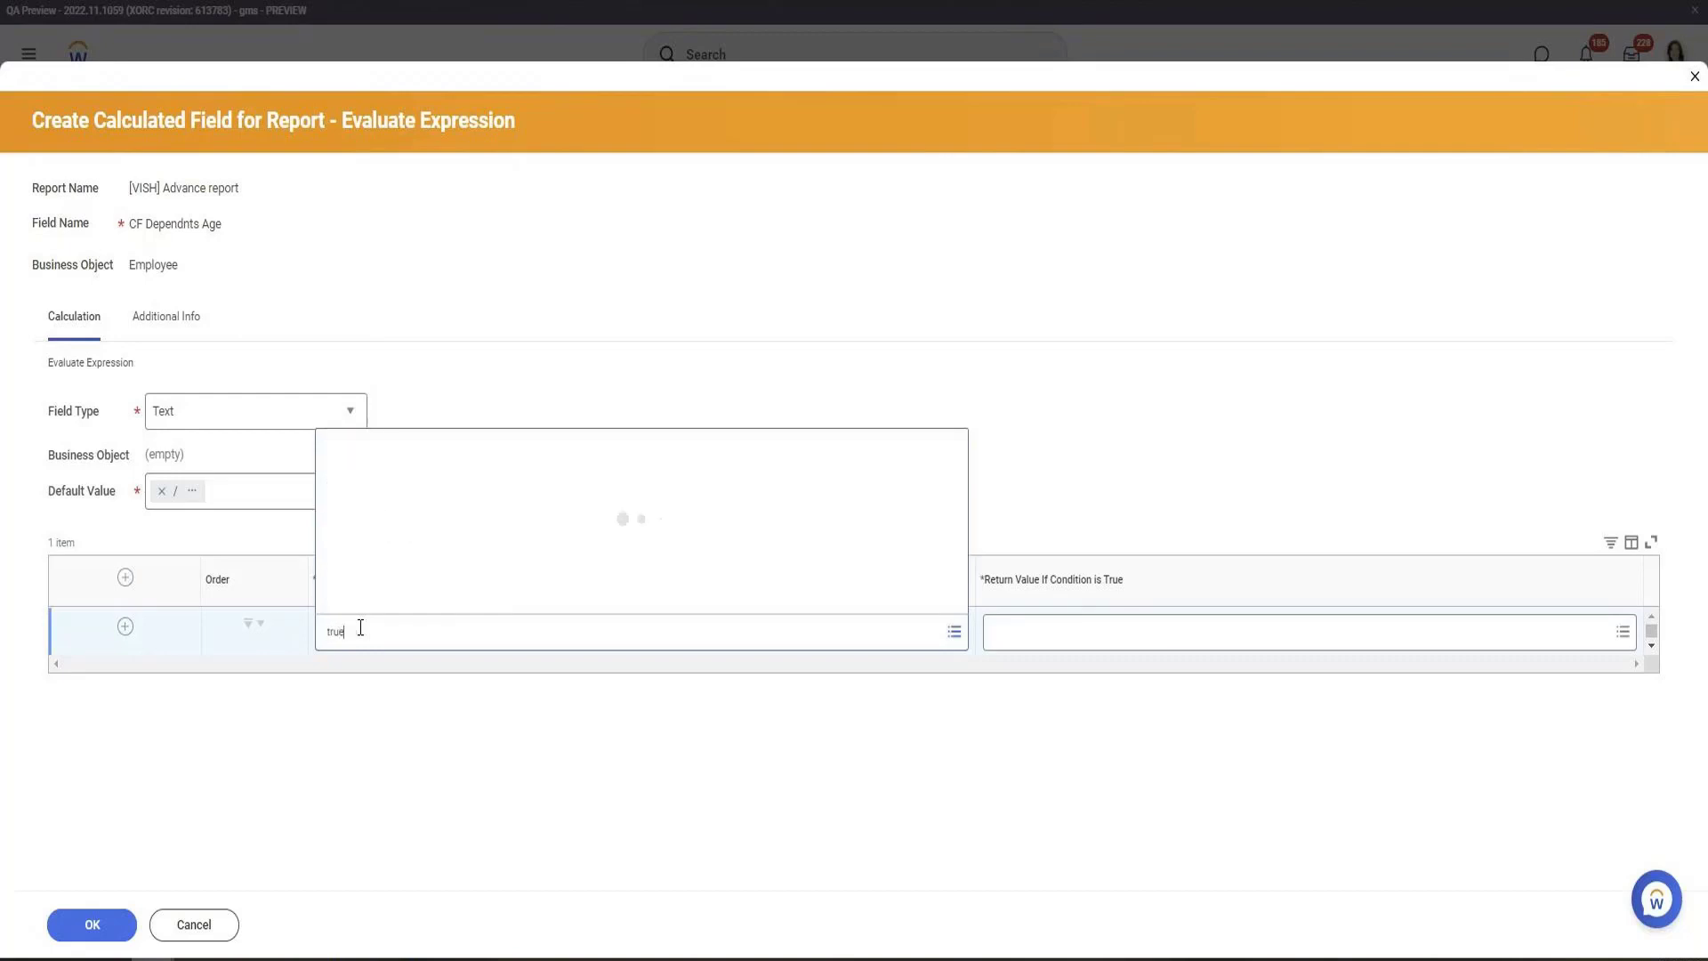
double_click(459, 635)
key("BackSpace")
Create a True/False Condition calculated field named If Gender is Male from the expression's condition entry
left_click(459, 635)
left_click(450, 603)
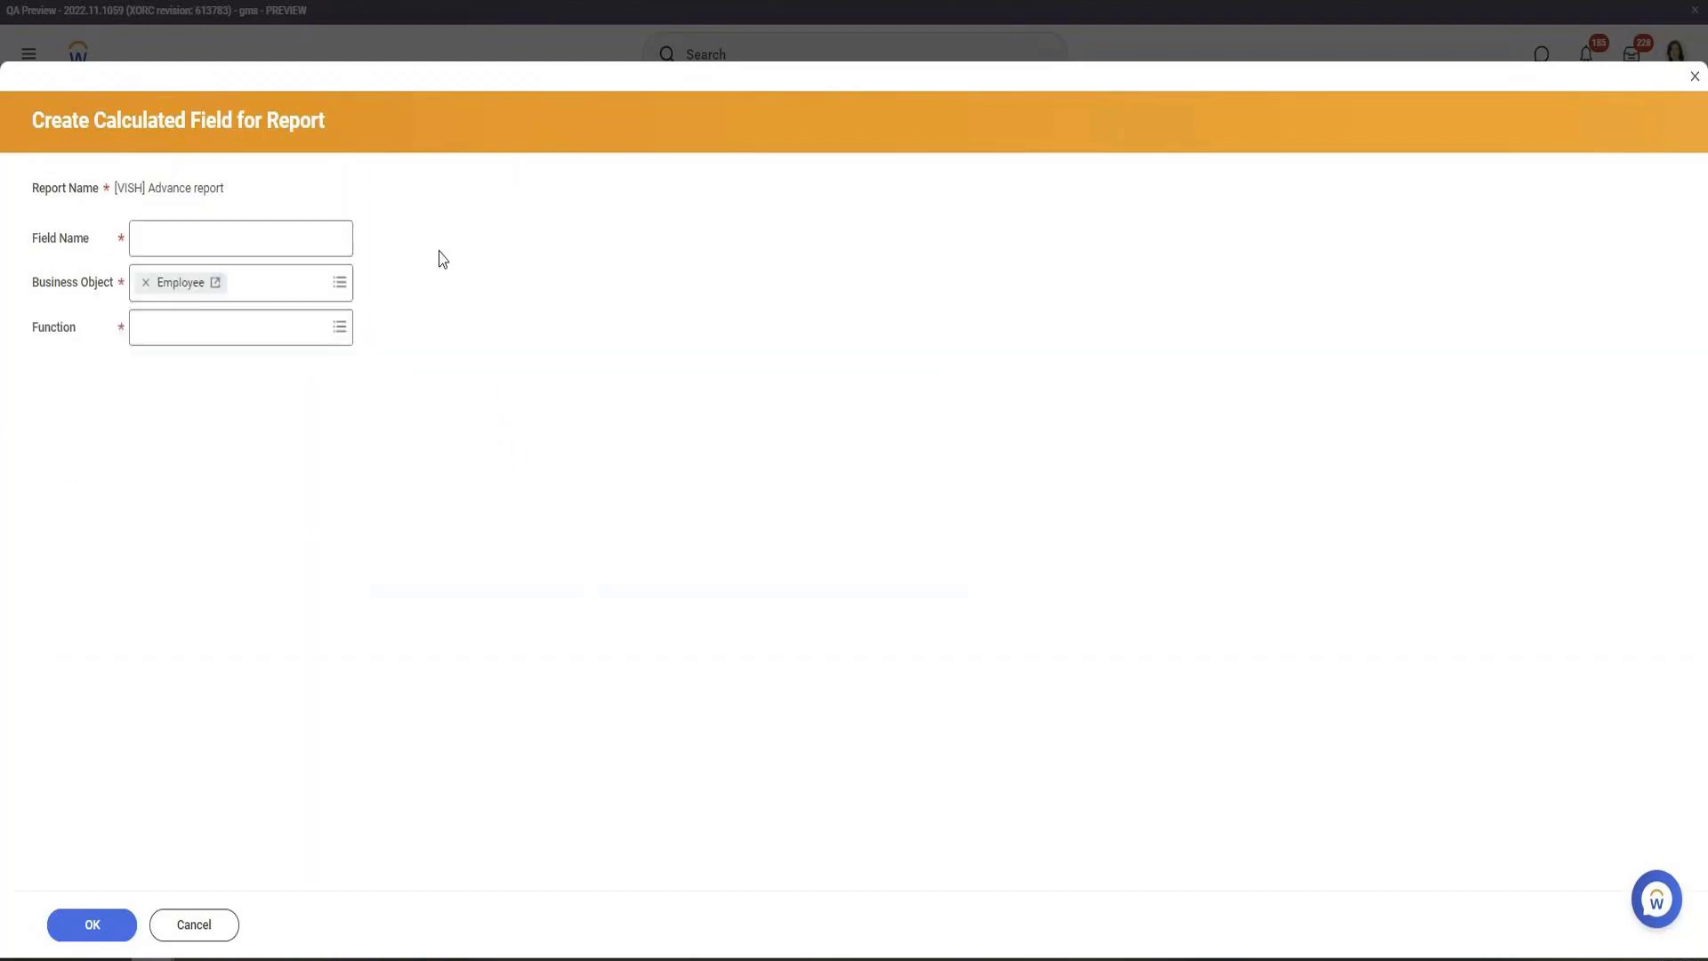
left_click(249, 254)
type("If")
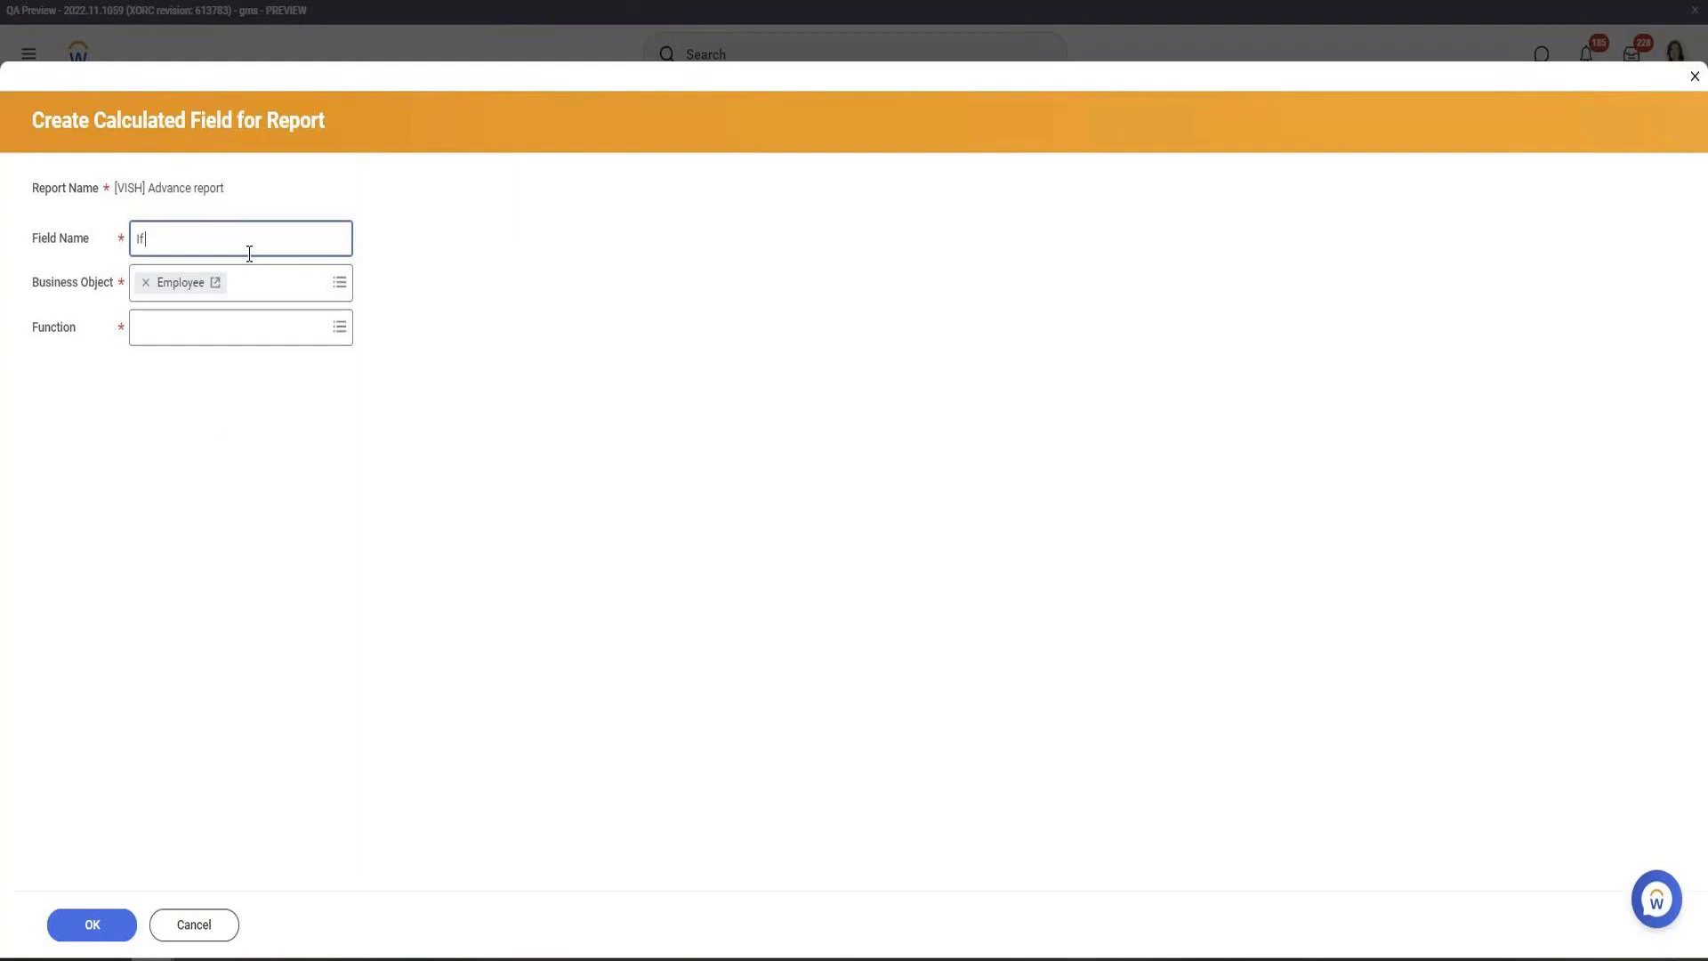
type(" Gender is Male")
key("Tab")
type("true")
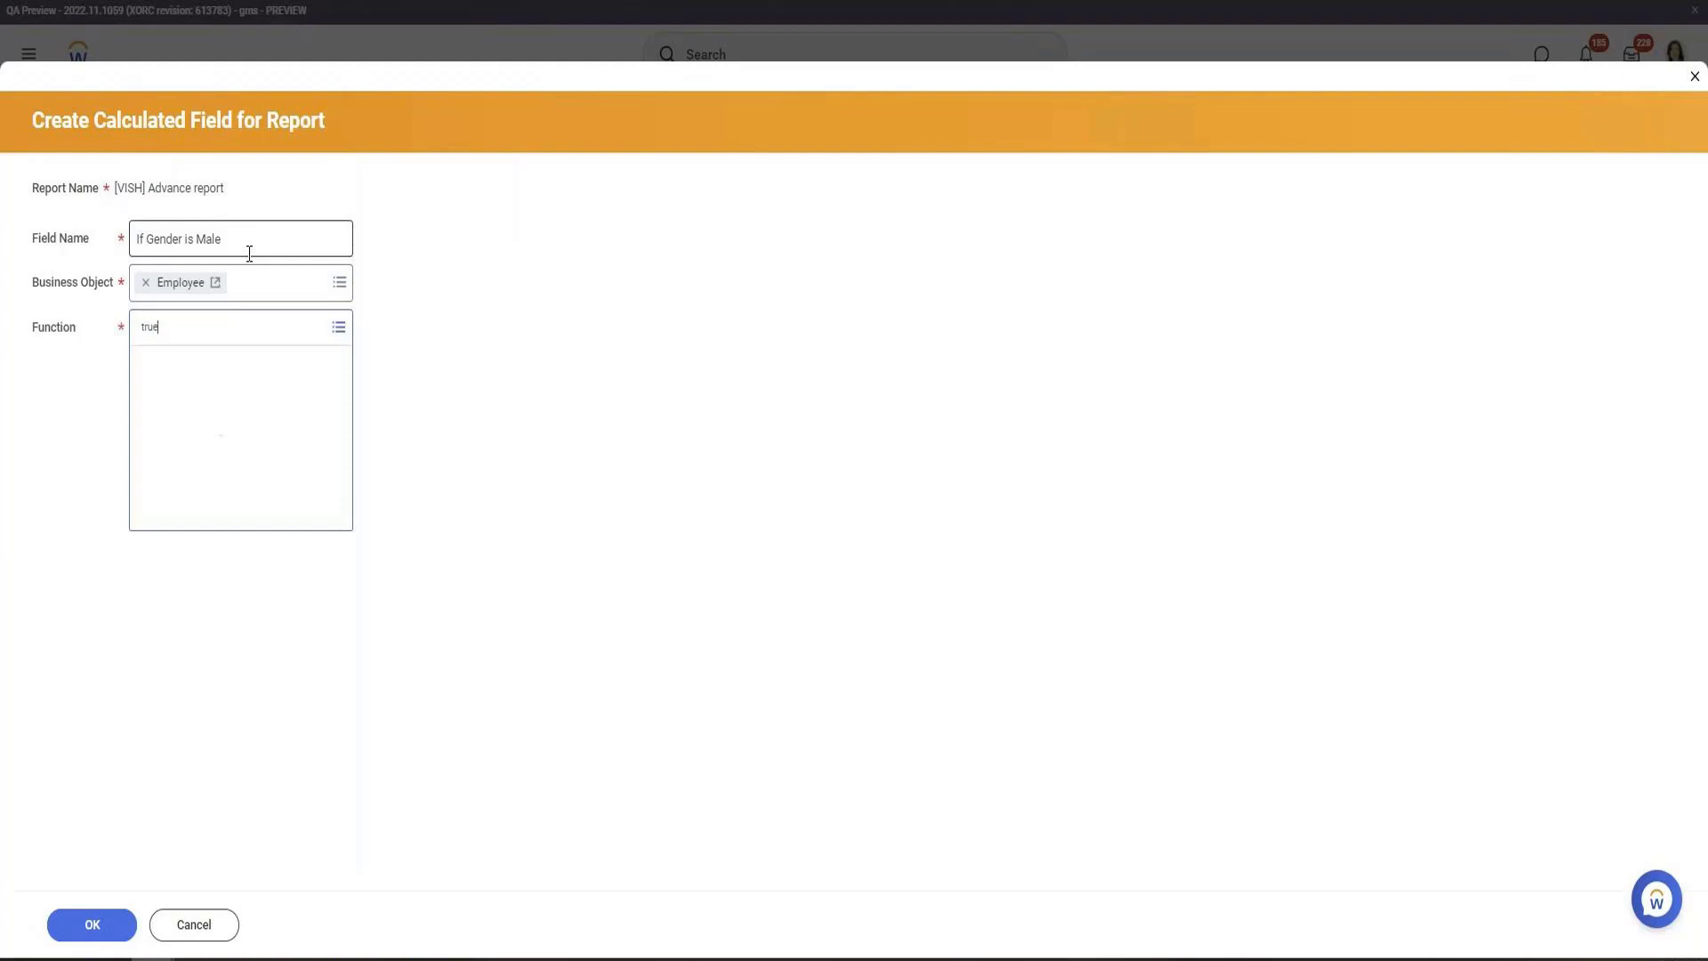
key("Return")
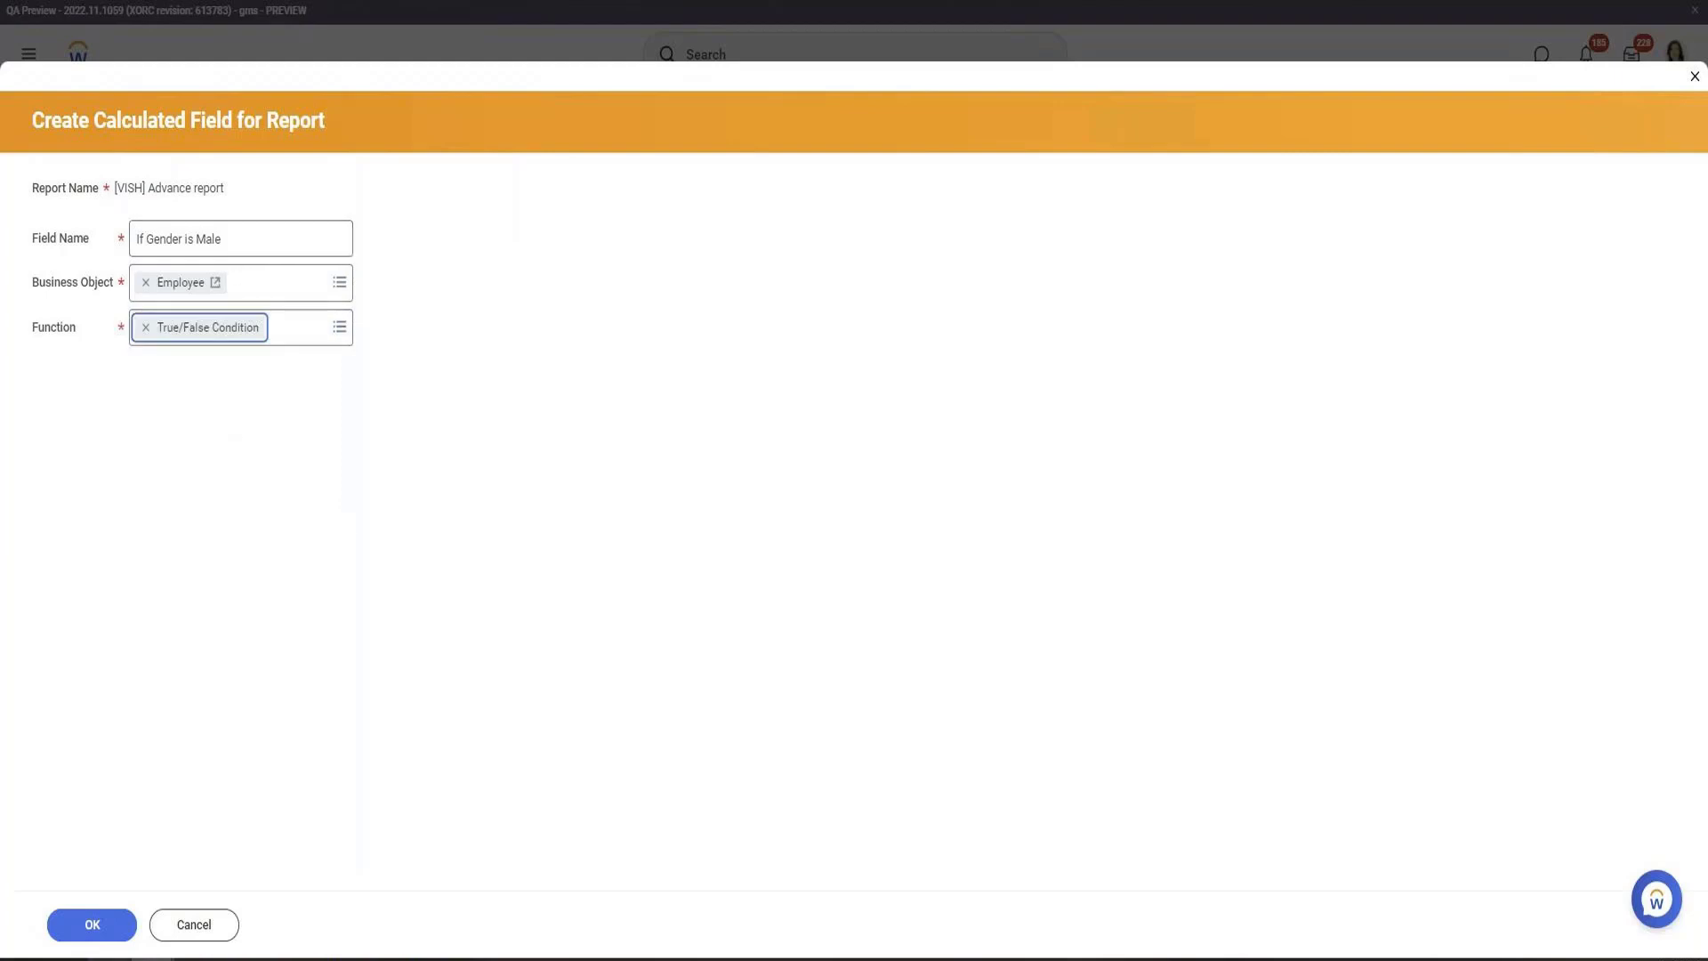
left_click(117, 923)
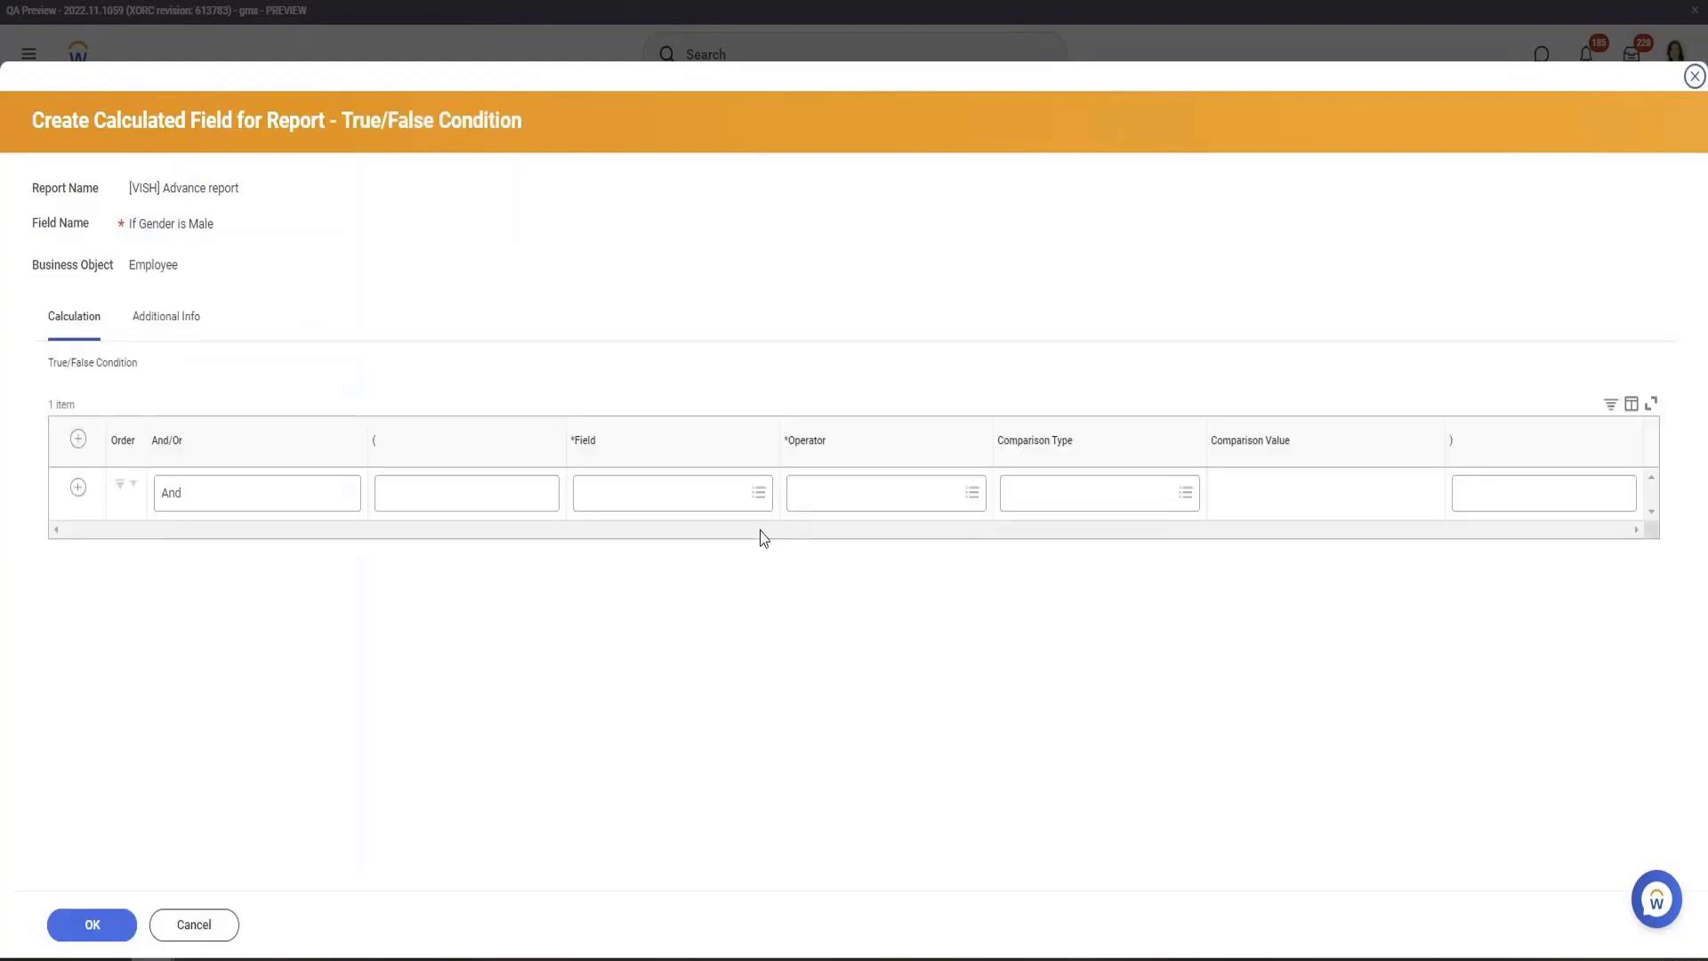
Define the condition as Gender in the selection list Male and save the If Gender is Male field
left_click(673, 502)
type("gender")
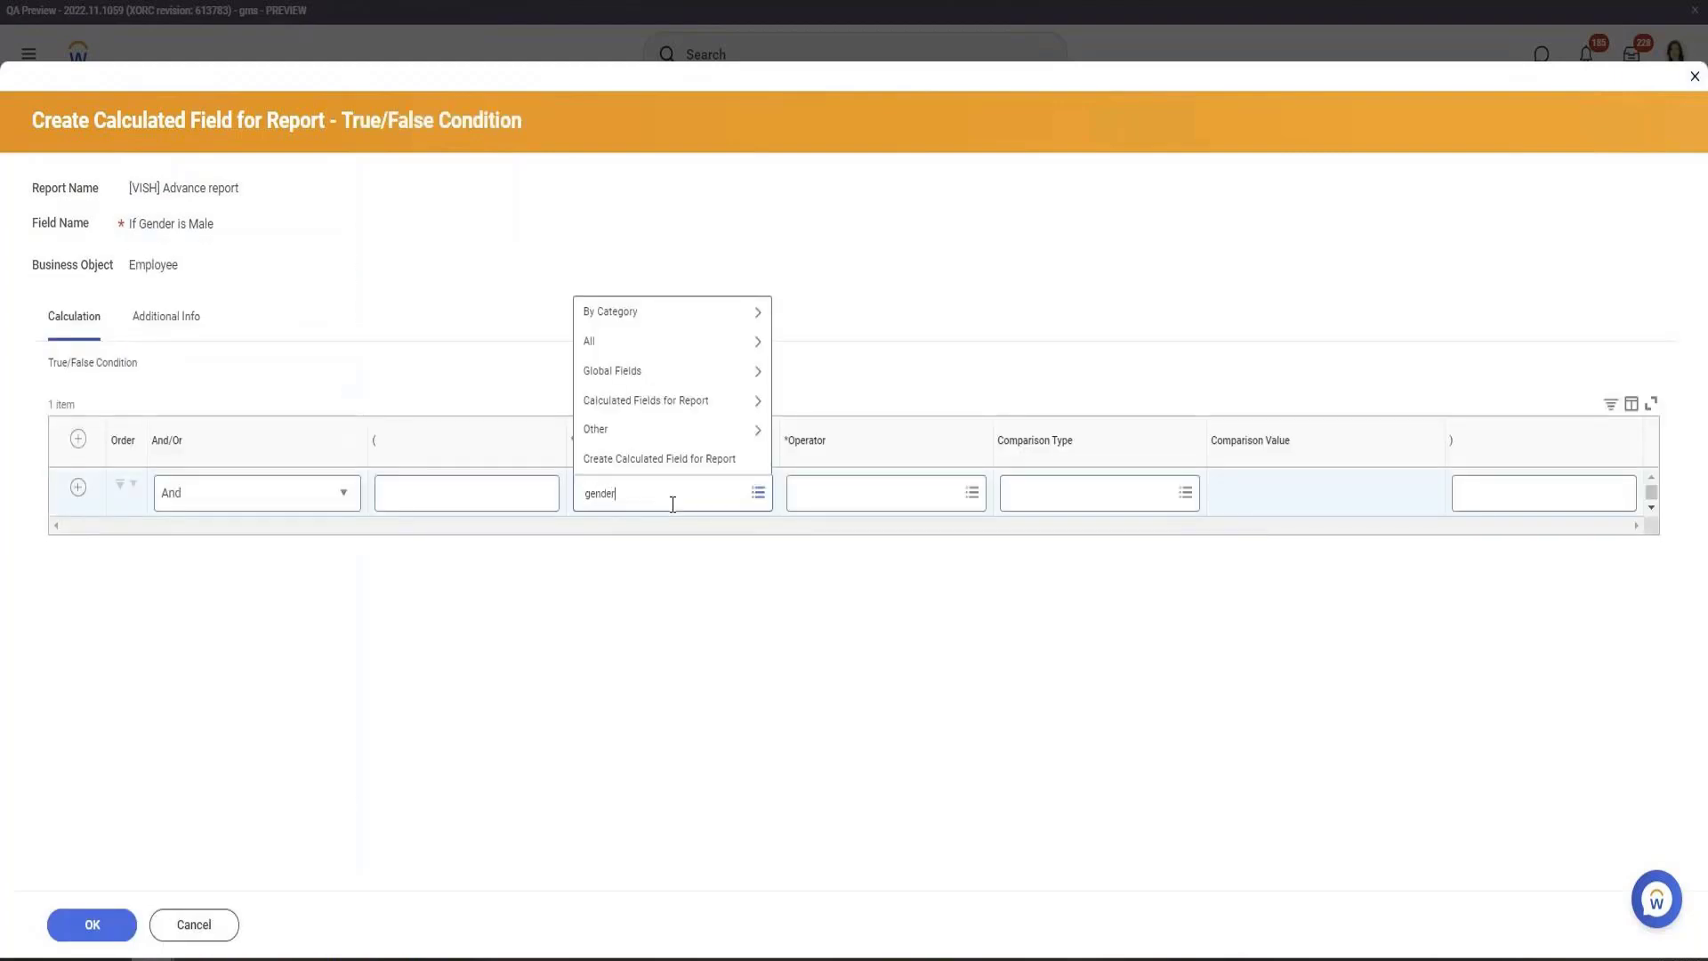
key("Return")
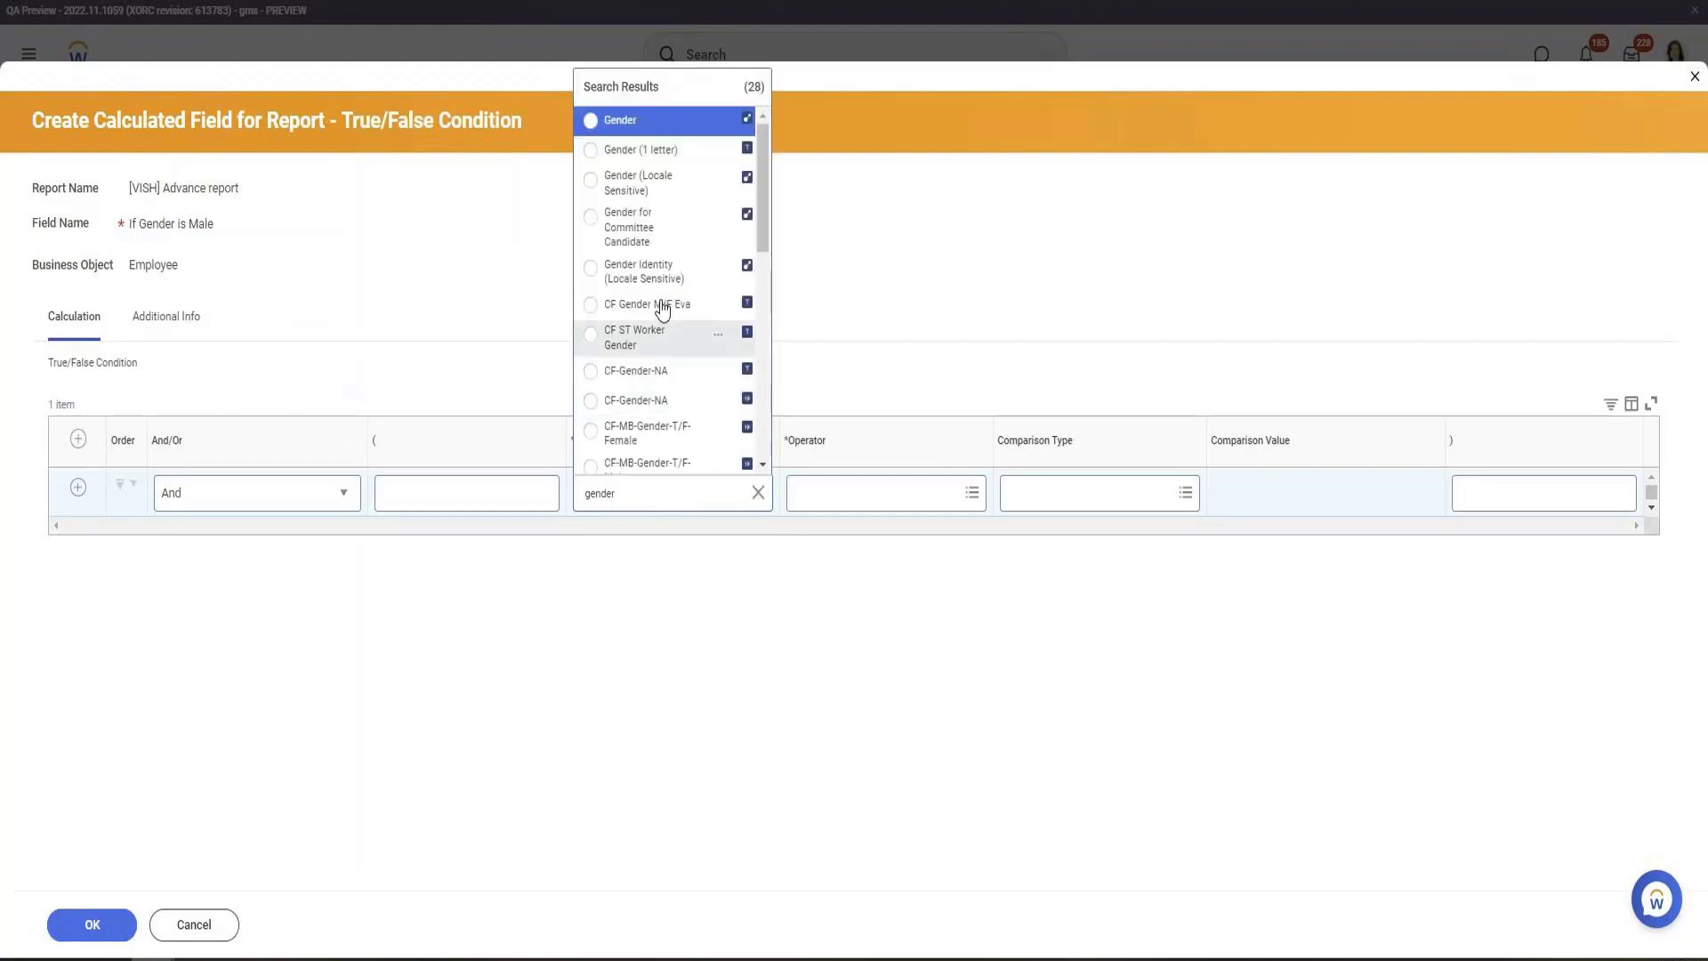
left_click(656, 125)
left_click(877, 506)
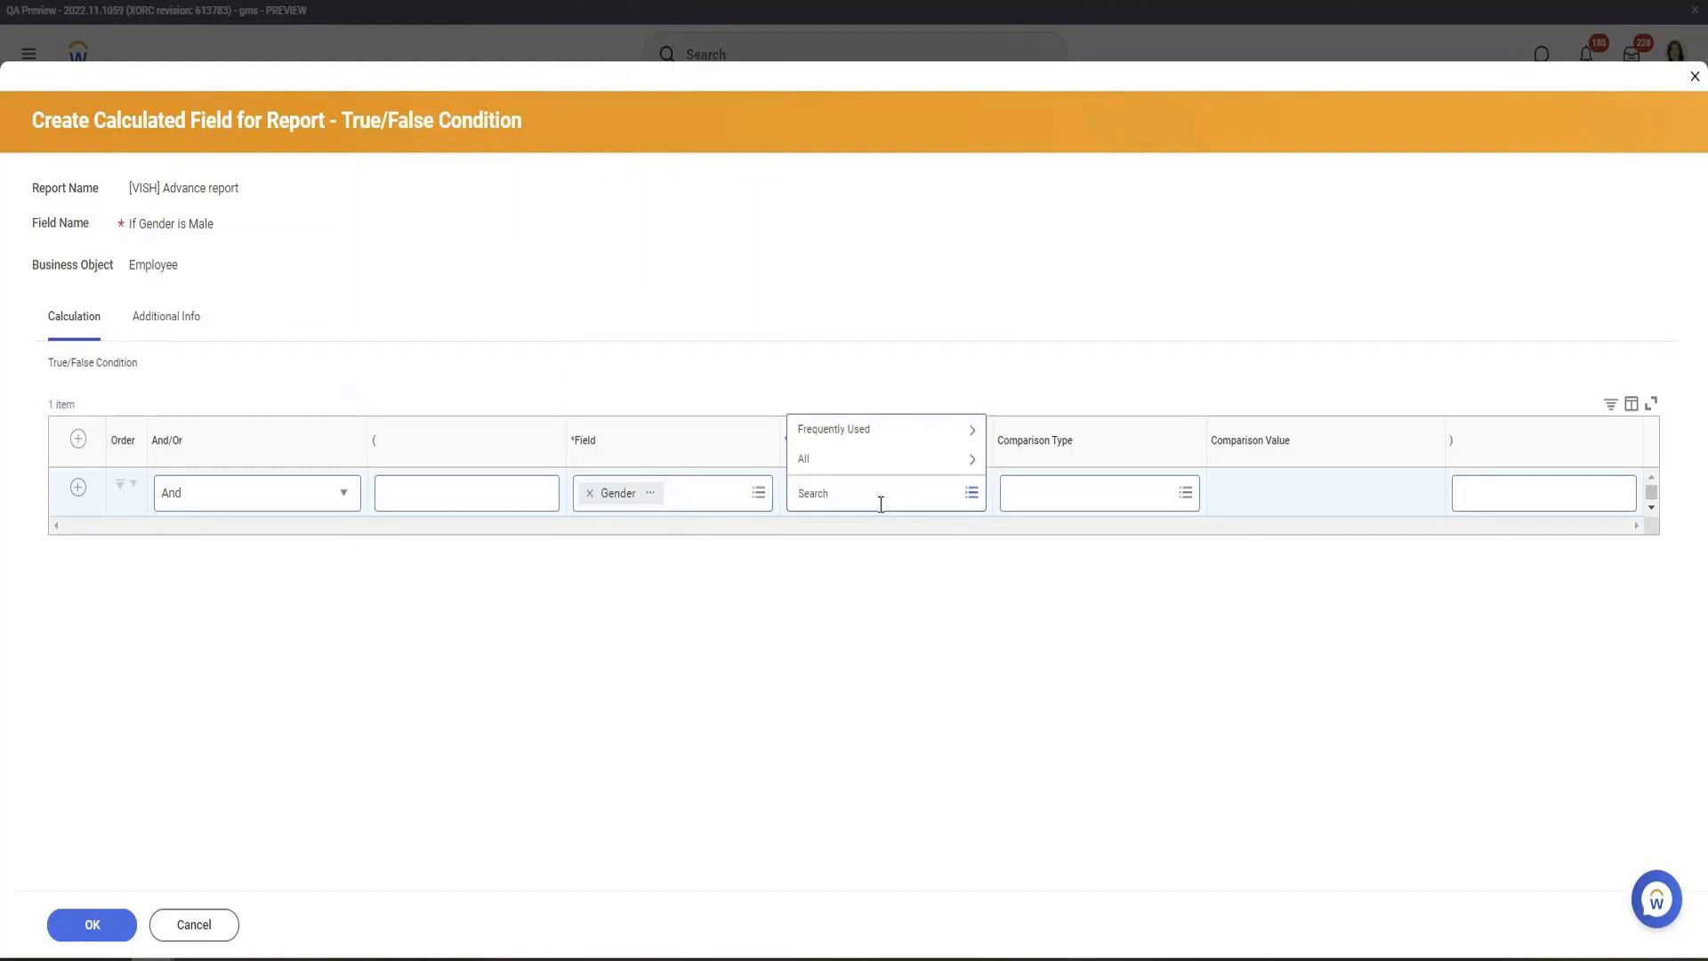
type("in the")
key("Return")
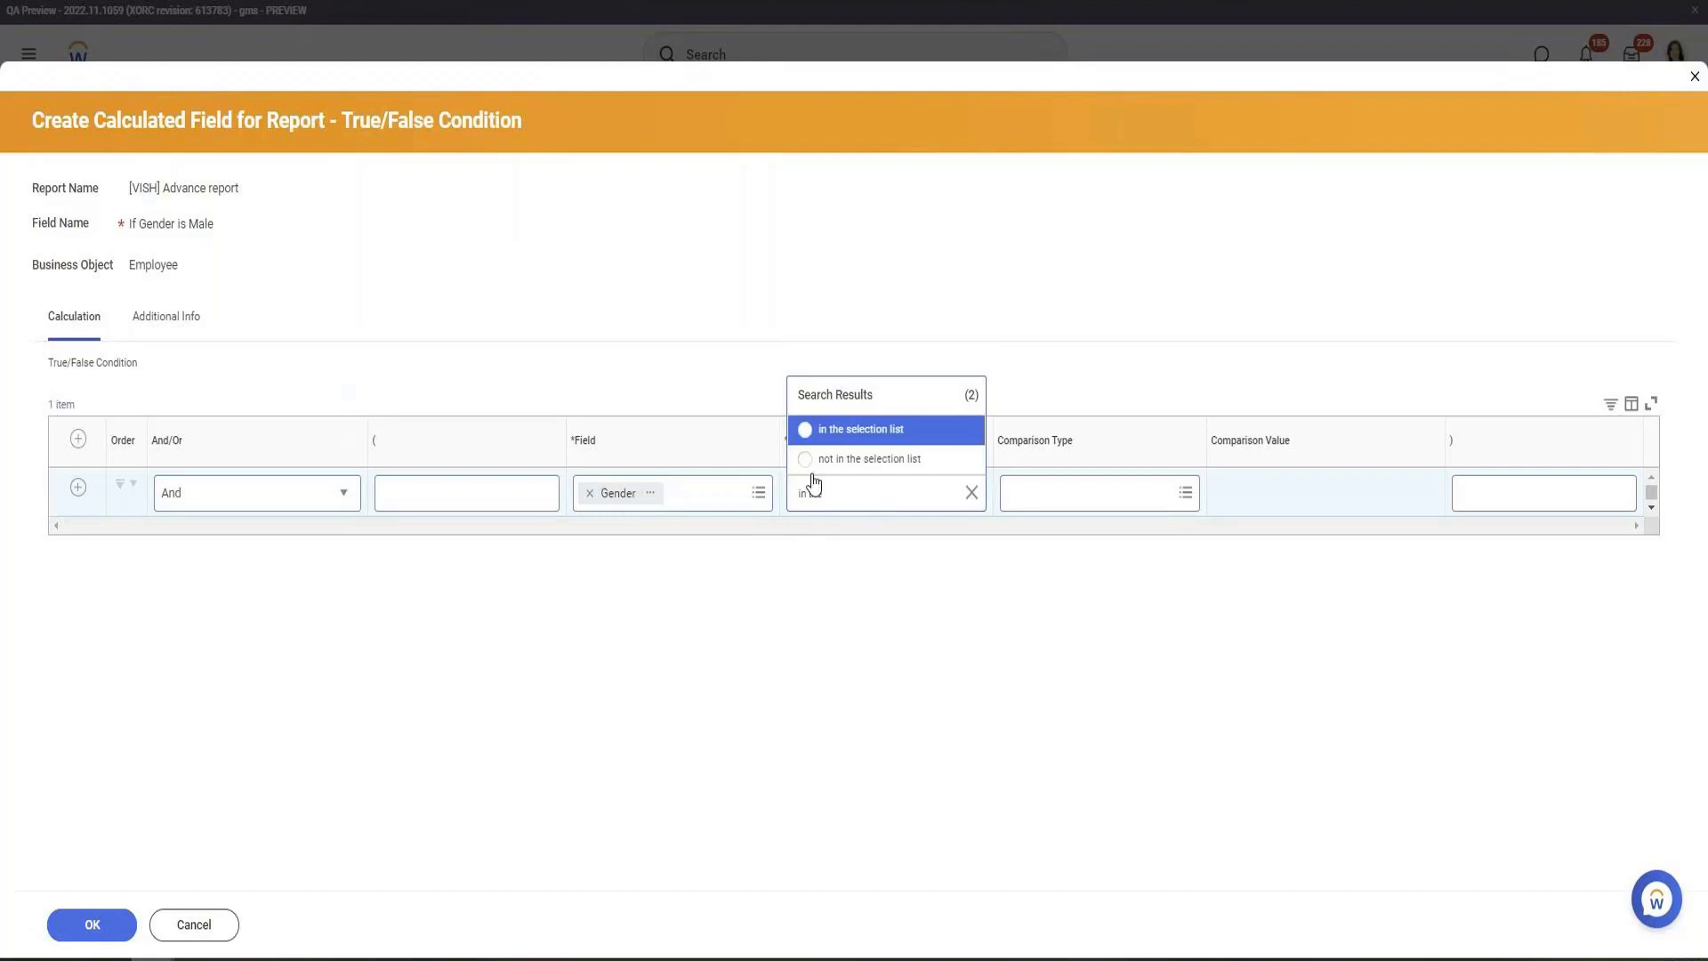
left_click(869, 434)
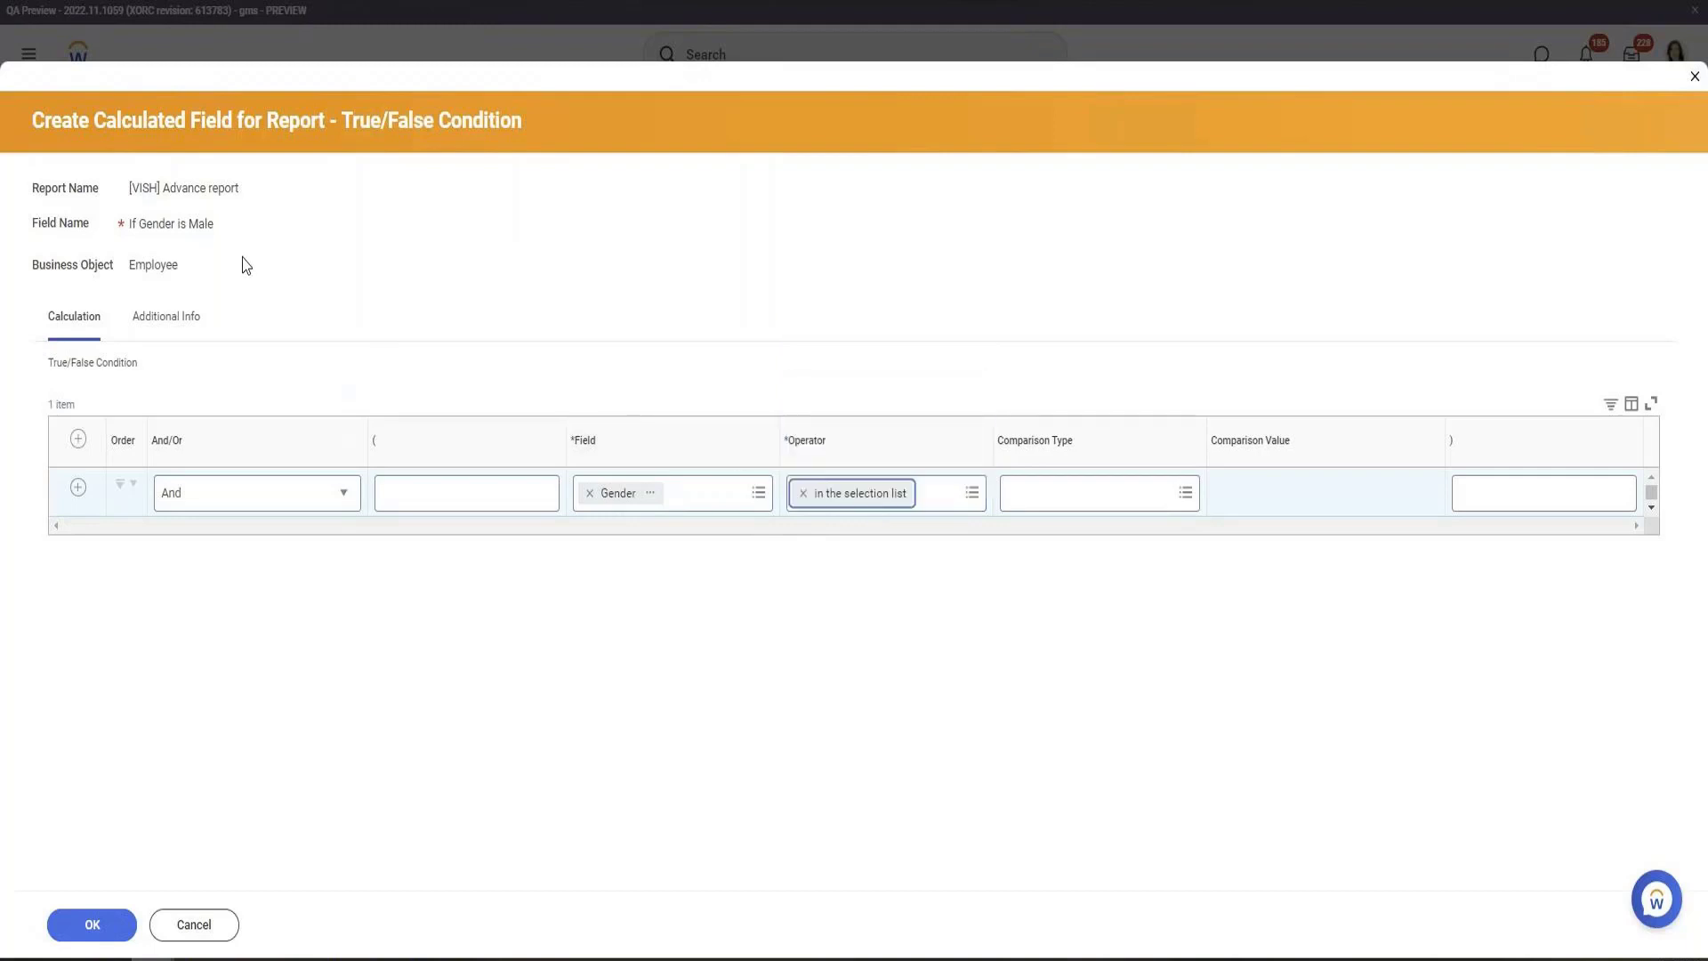
left_click(1337, 498)
type("Male")
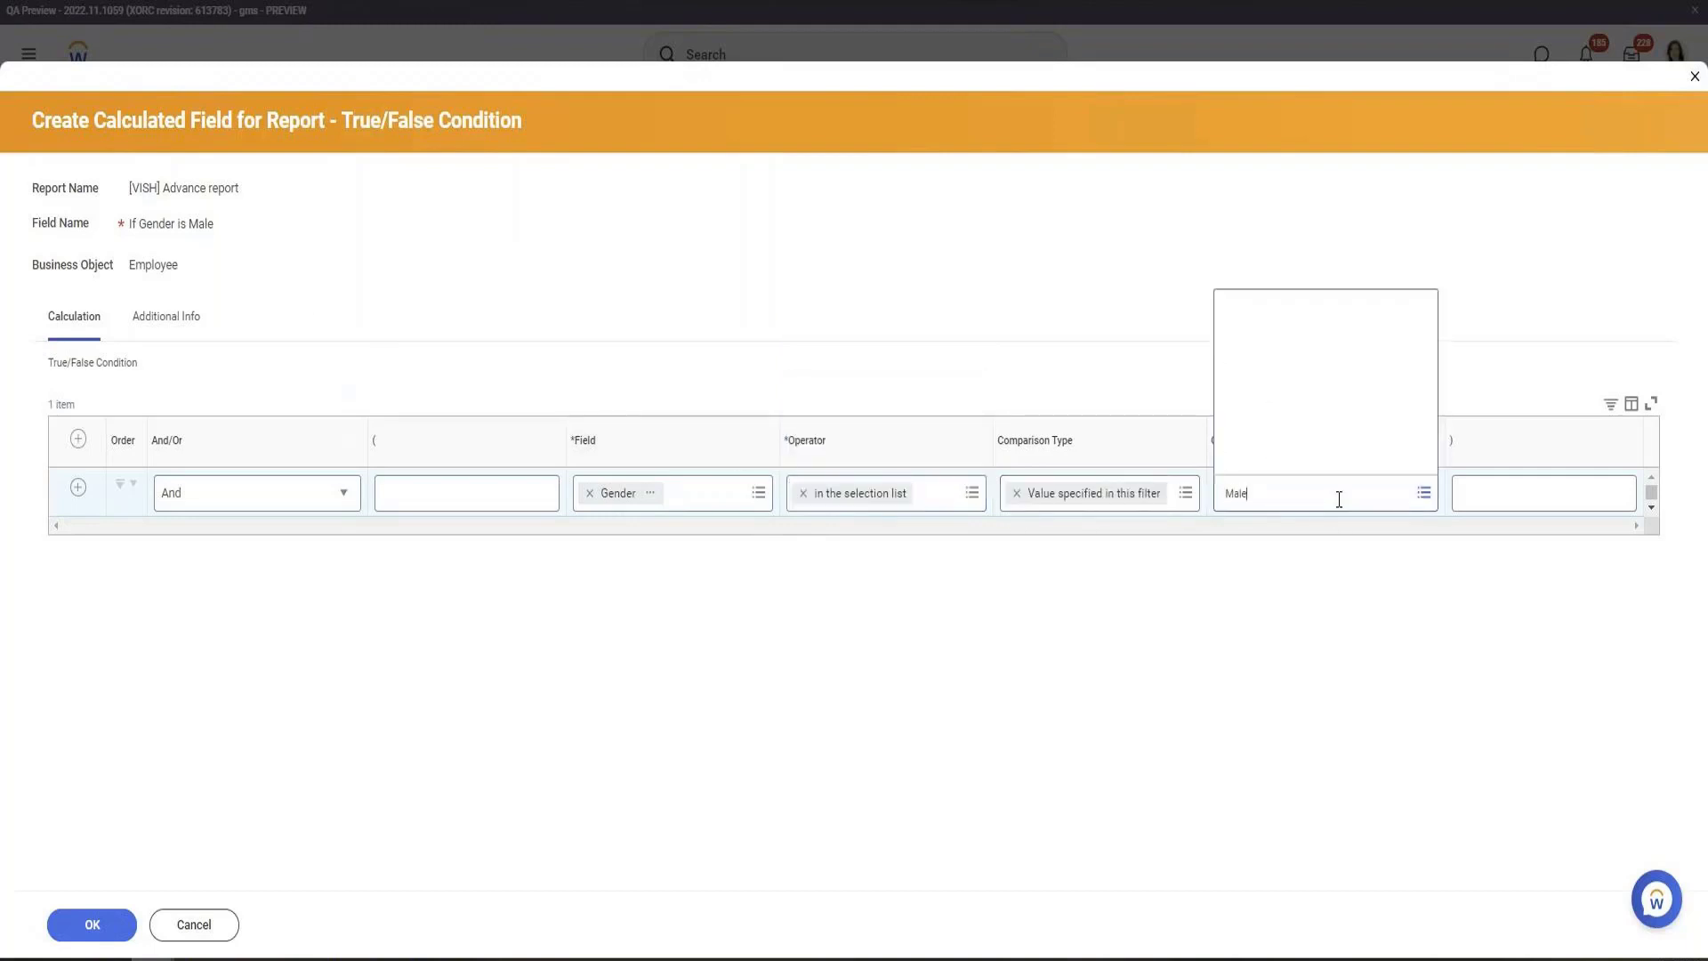
left_click(92, 924)
Create a Text Constant calculated field named Text COnstant Male for the return value when the condition is true
left_click(1130, 635)
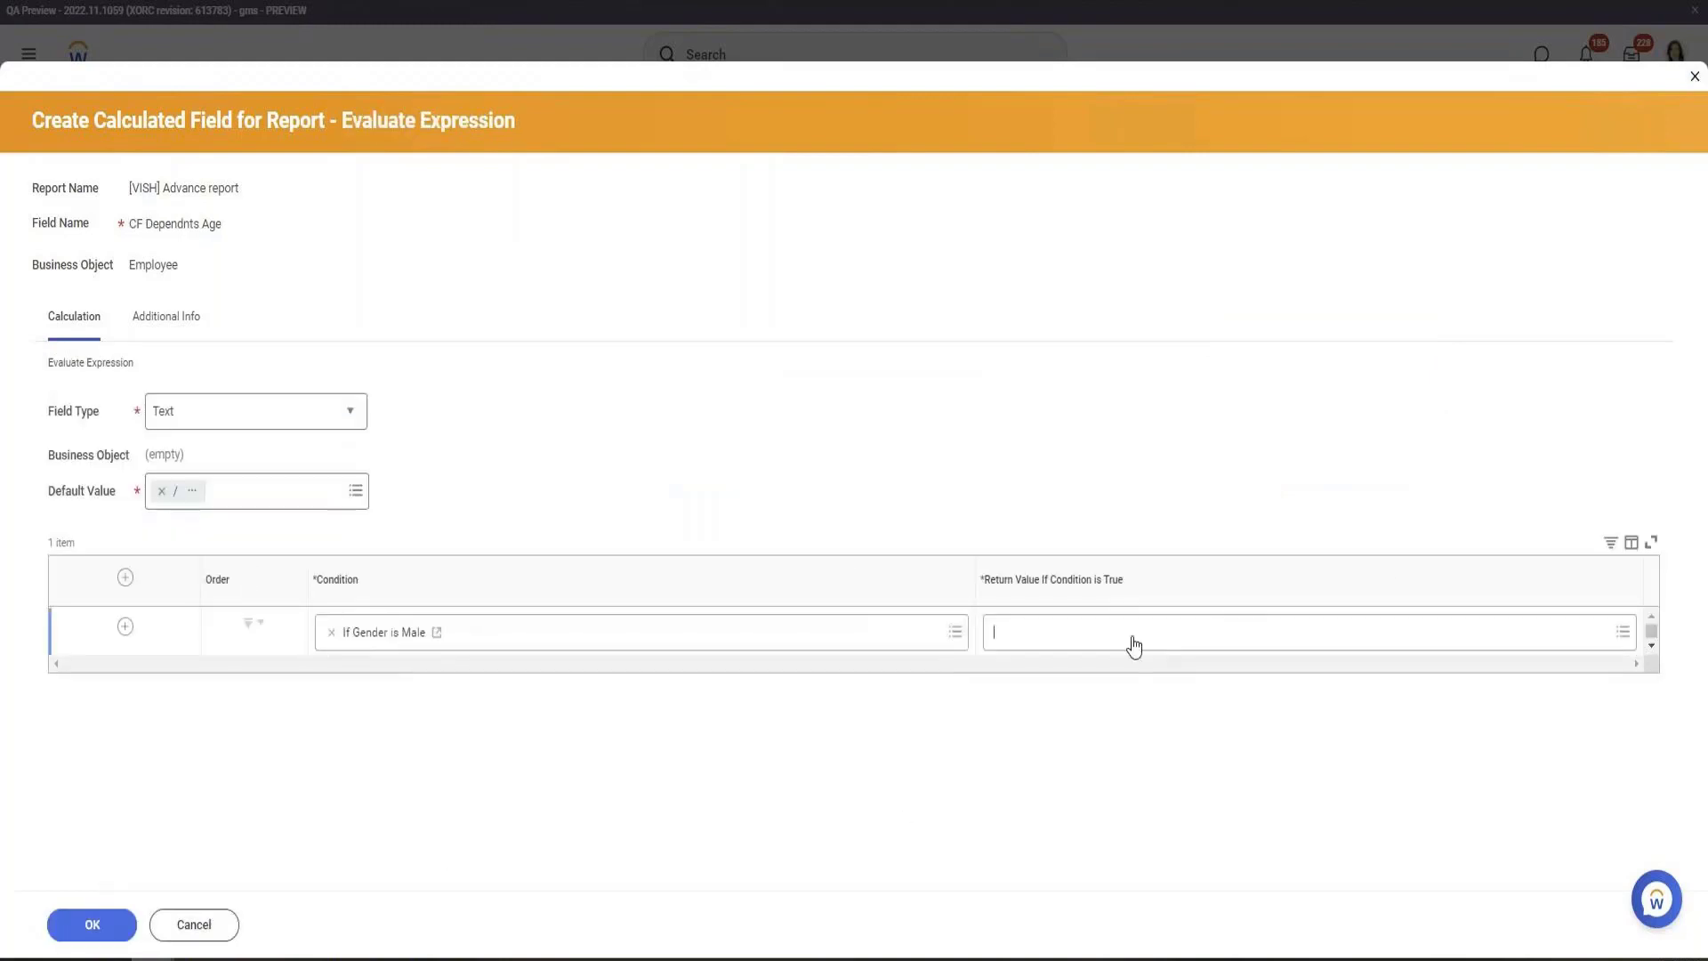
left_click(1125, 598)
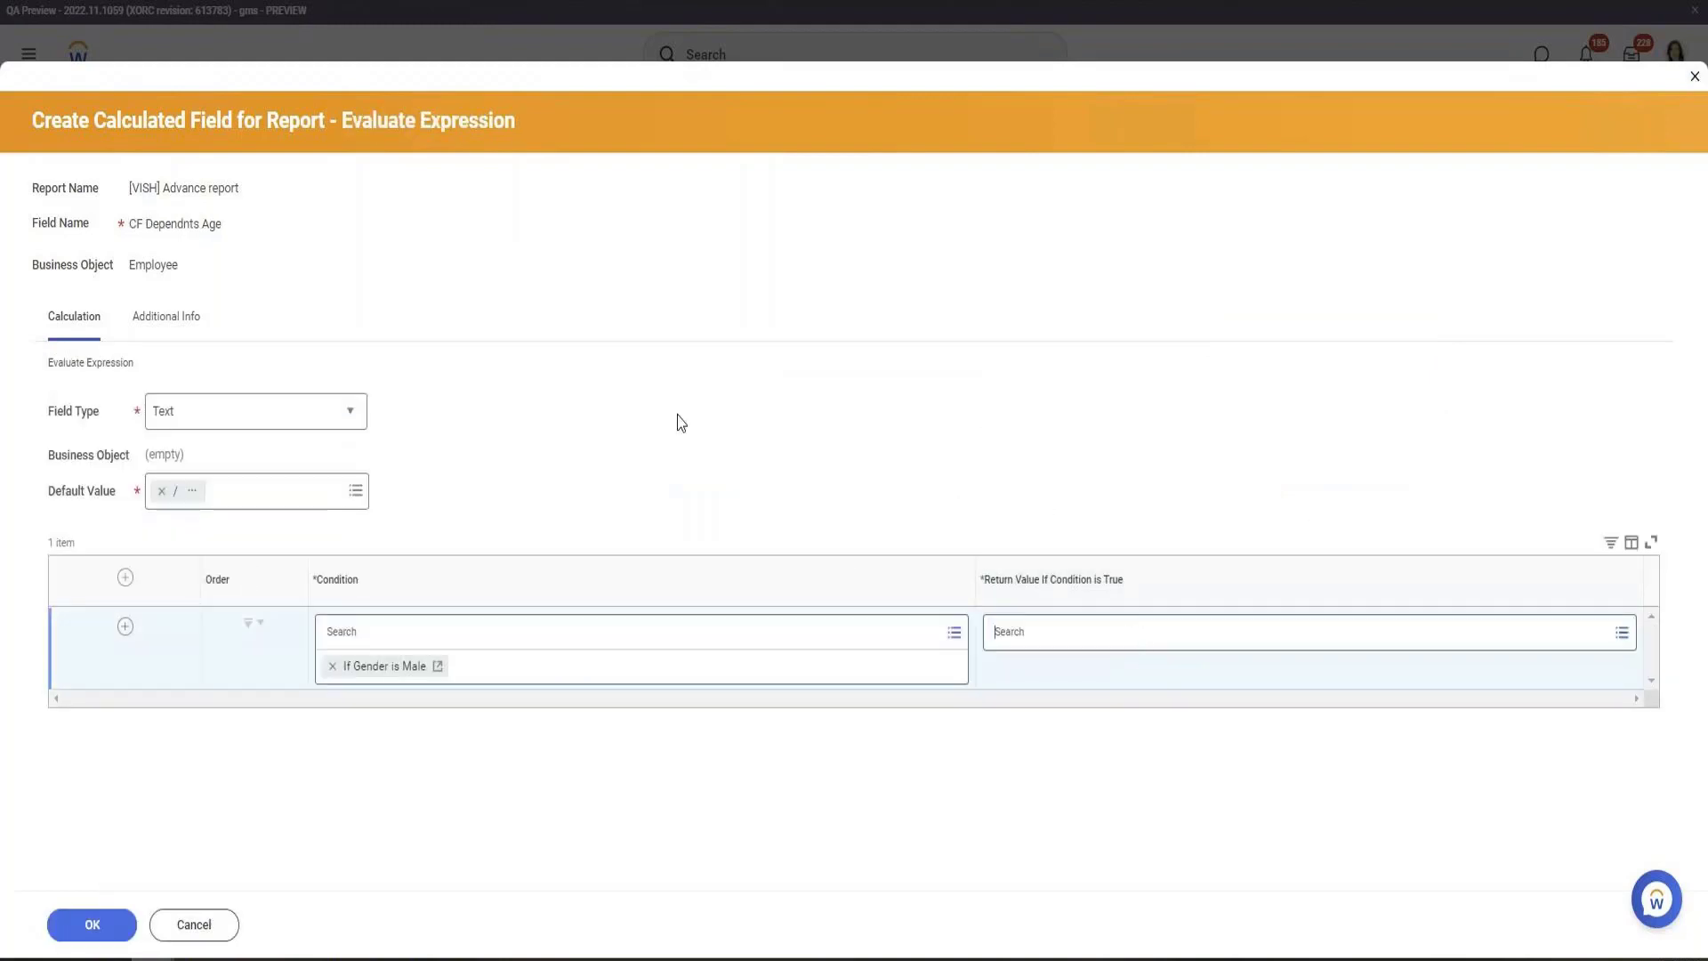
left_click(203, 242)
type("Te")
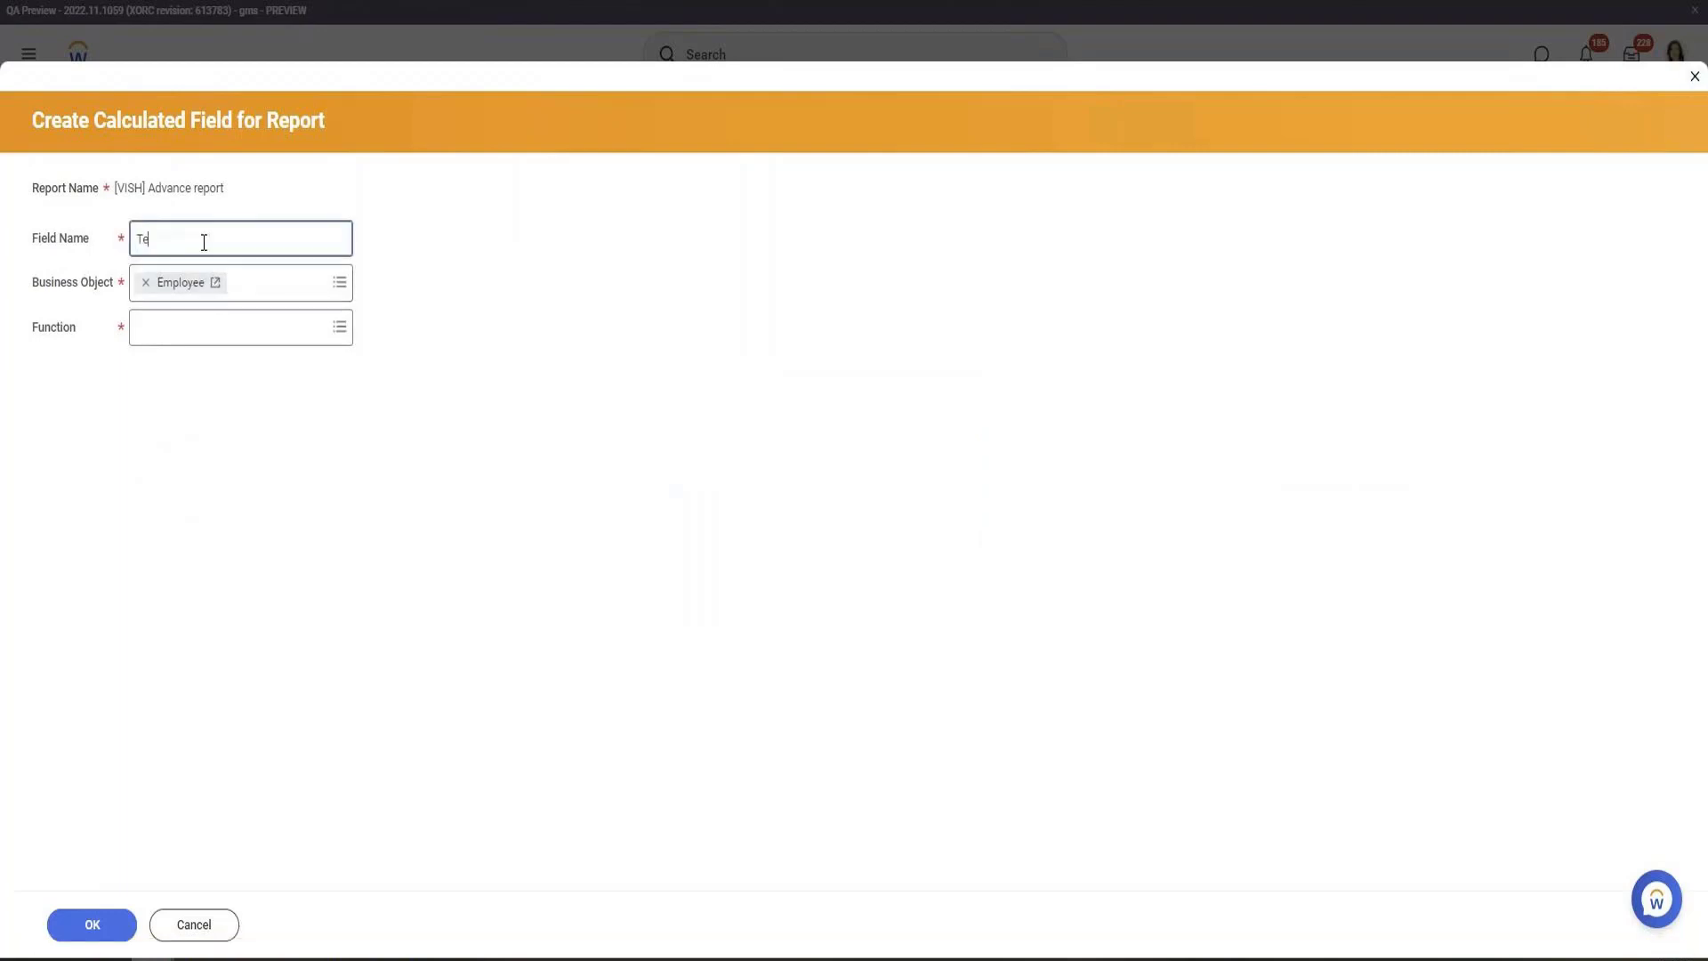
type("xt COnstant Male")
key("Tab")
key("Tab")
type("Text con")
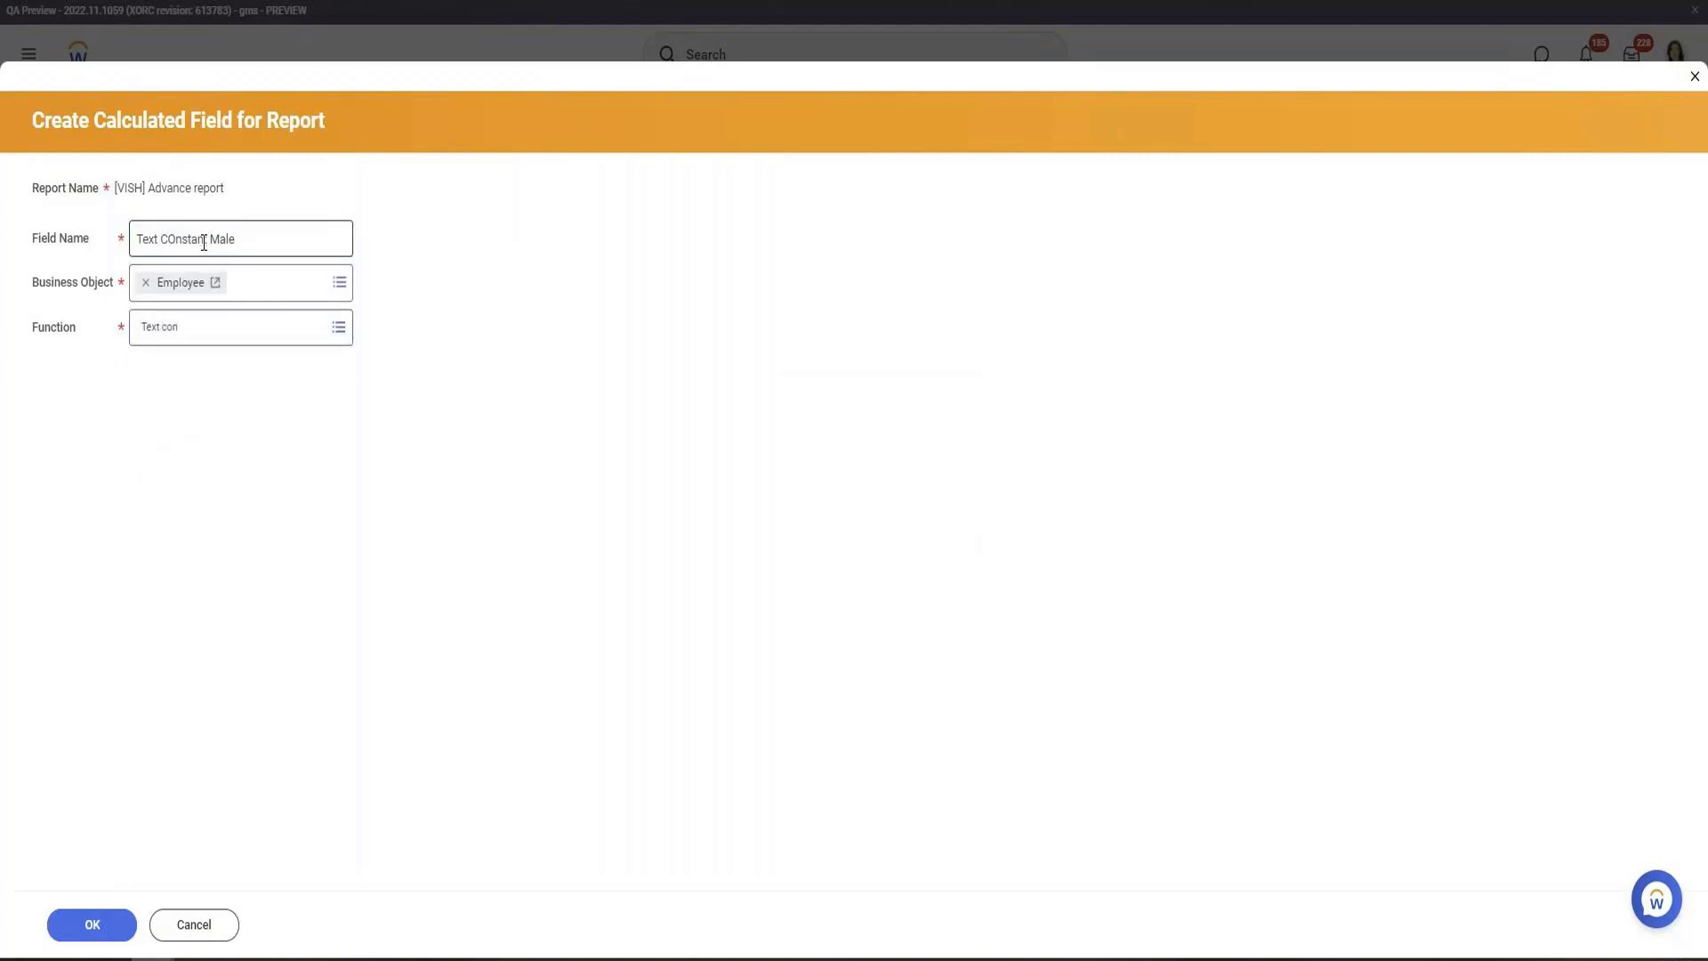
key("Return")
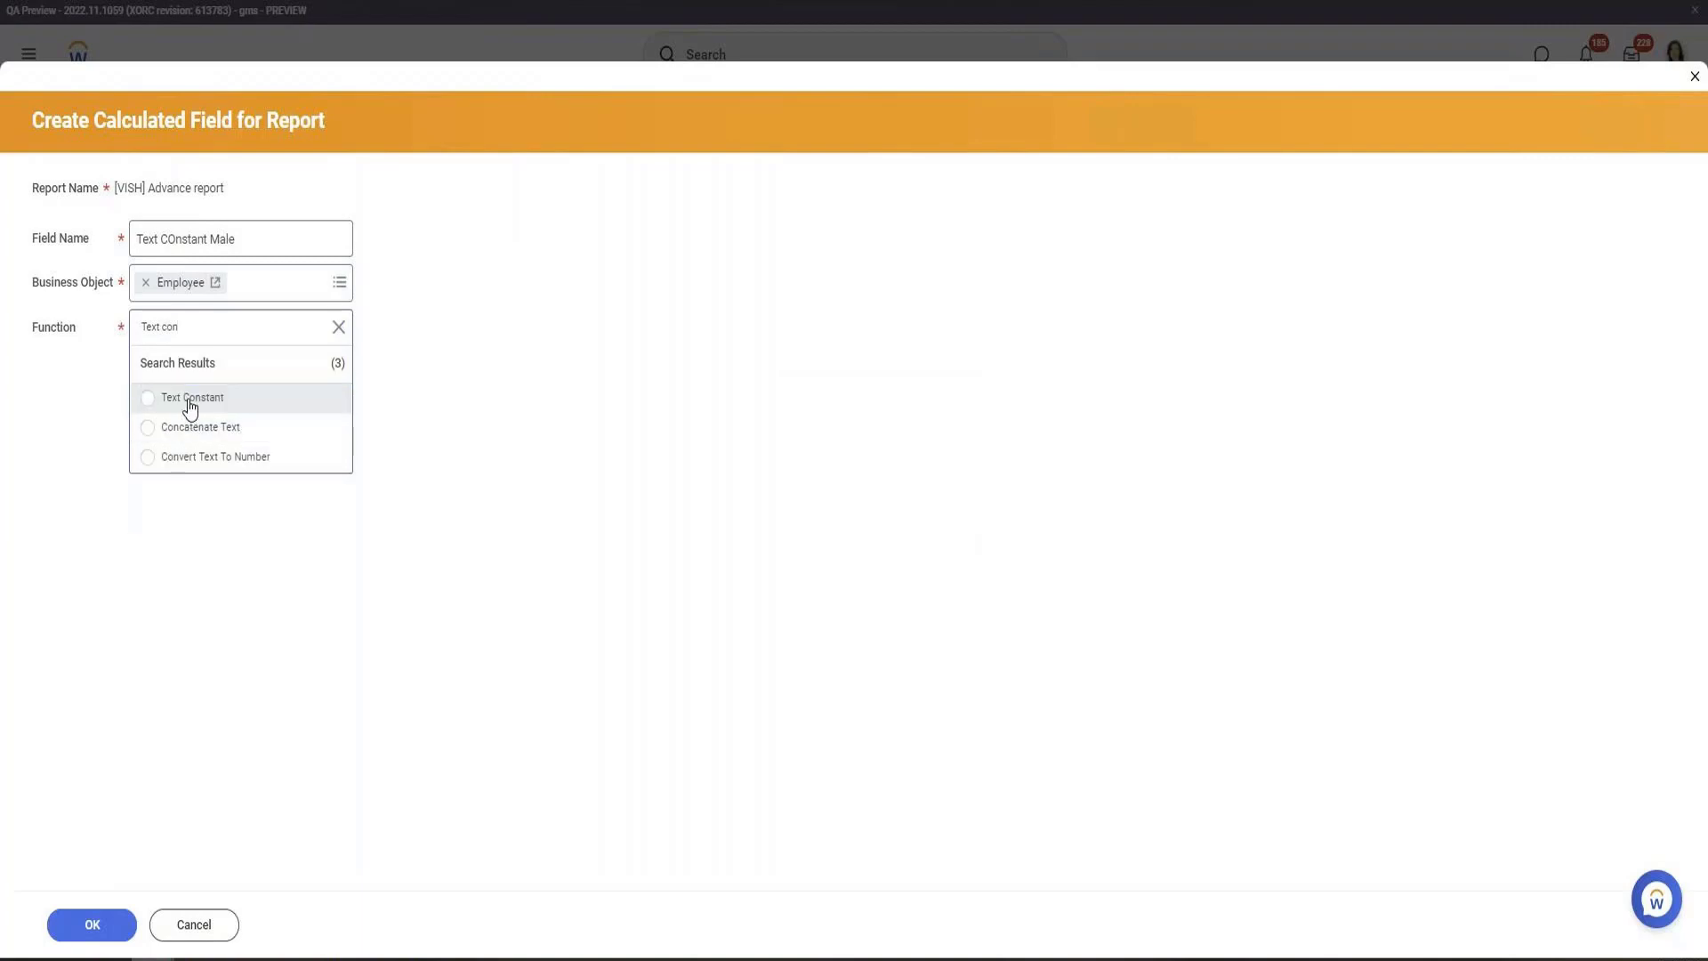
left_click(189, 405)
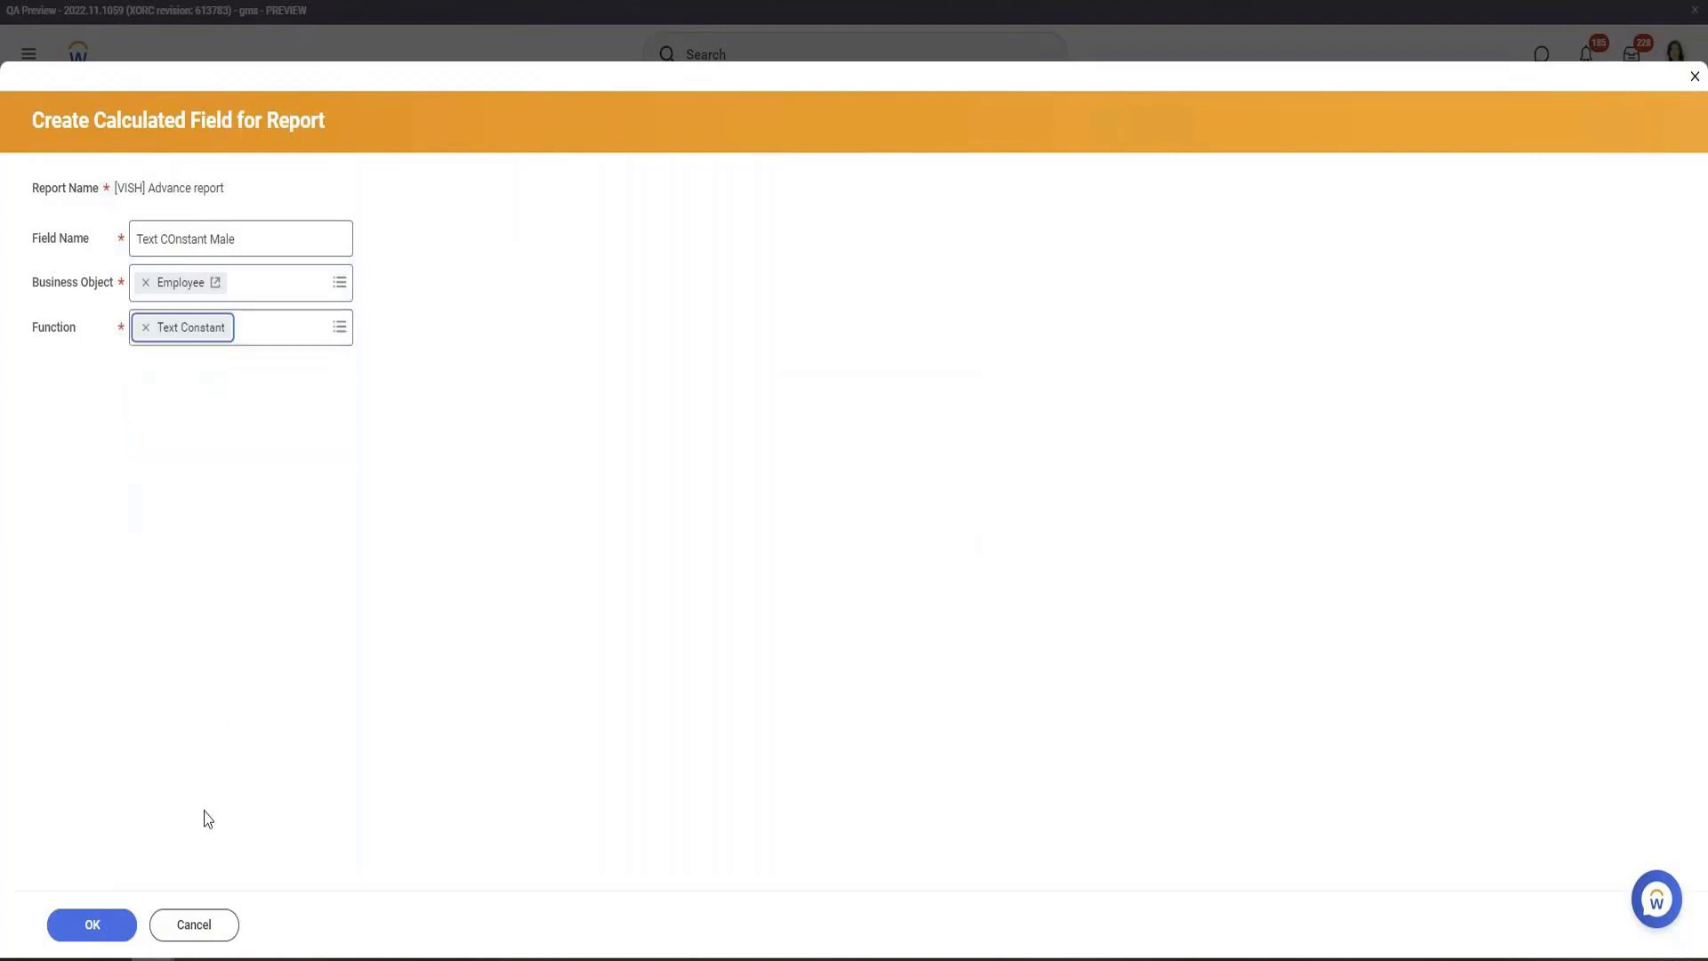
left_click(107, 934)
Set the text constant to "He is a male", save it, and save the CF Dependnts Age calculated field
left_click(165, 425)
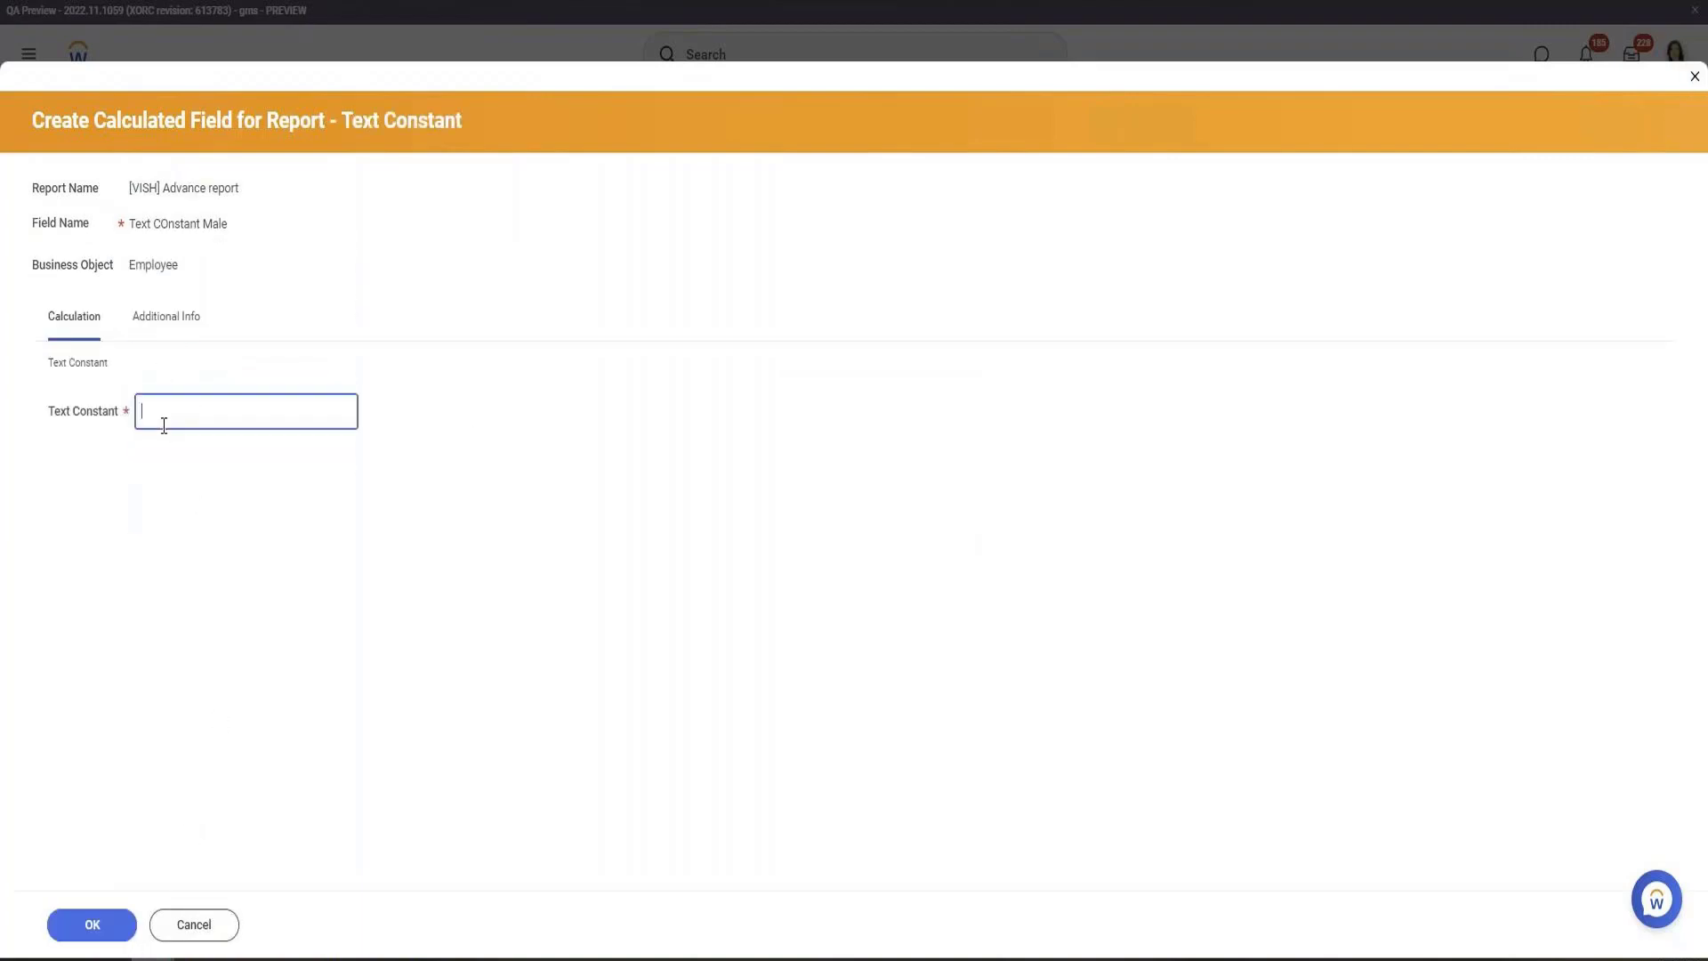
type("He is a mail")
type("le")
left_click(82, 932)
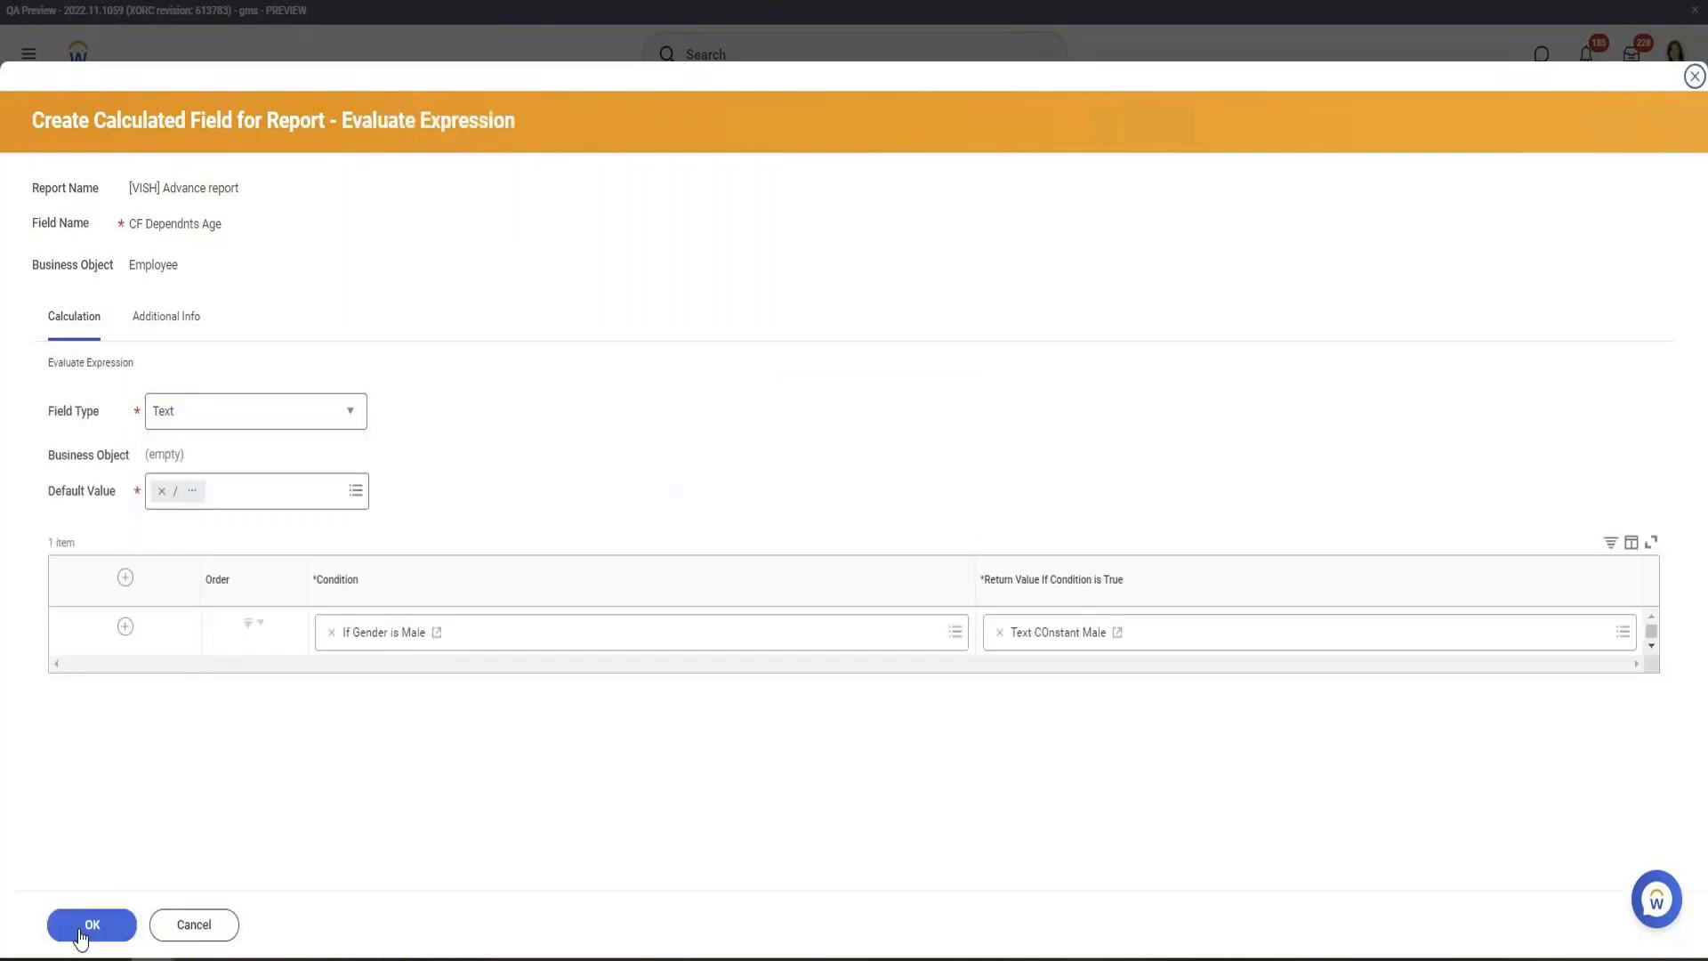
left_click(85, 927)
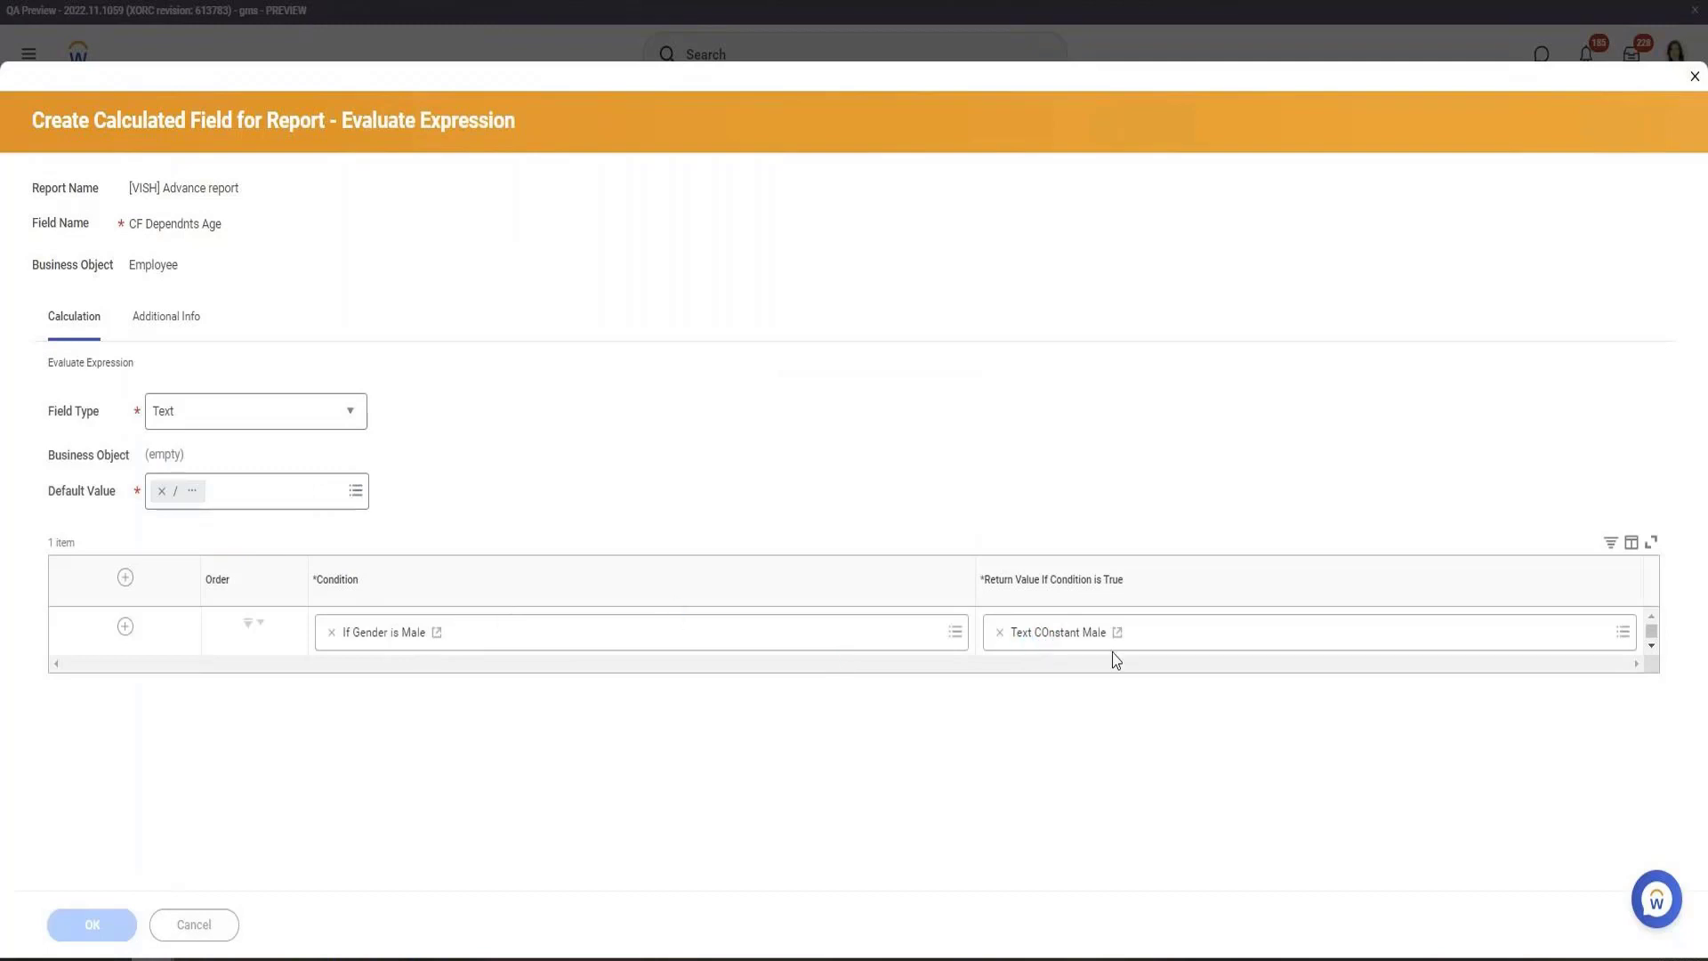
Save the edited report definition, run the report and check the CF Dependnts Age values in the first employee rows
scroll(1032, 472, "down", 3)
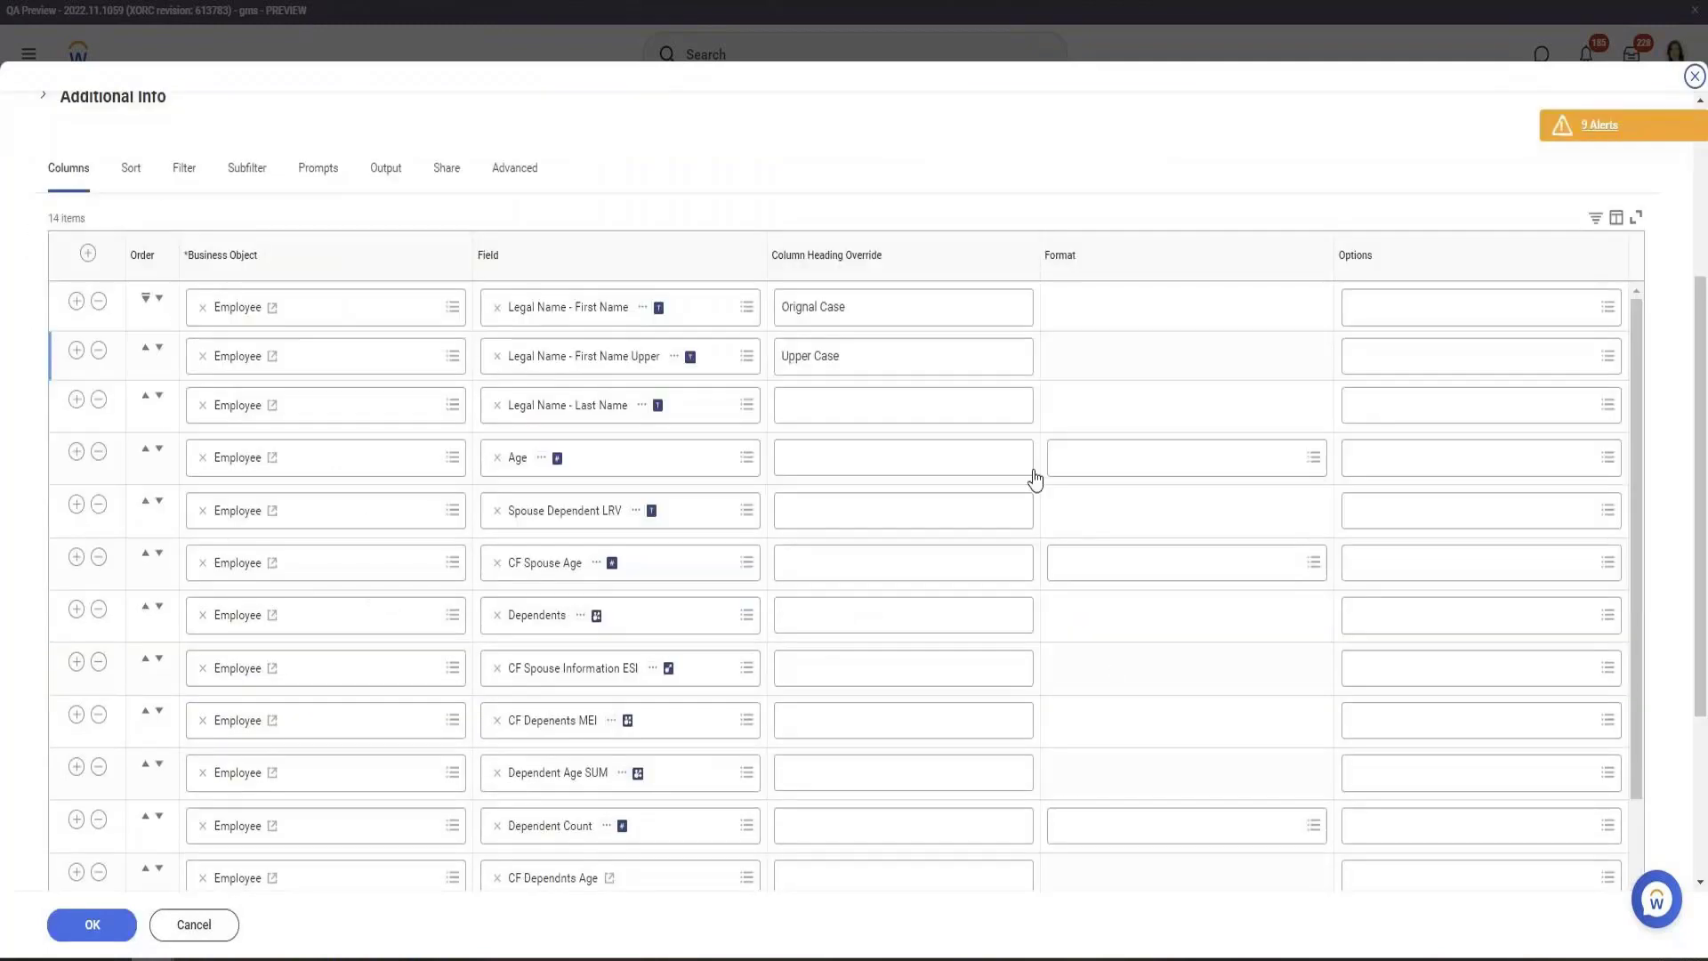
left_click(88, 924)
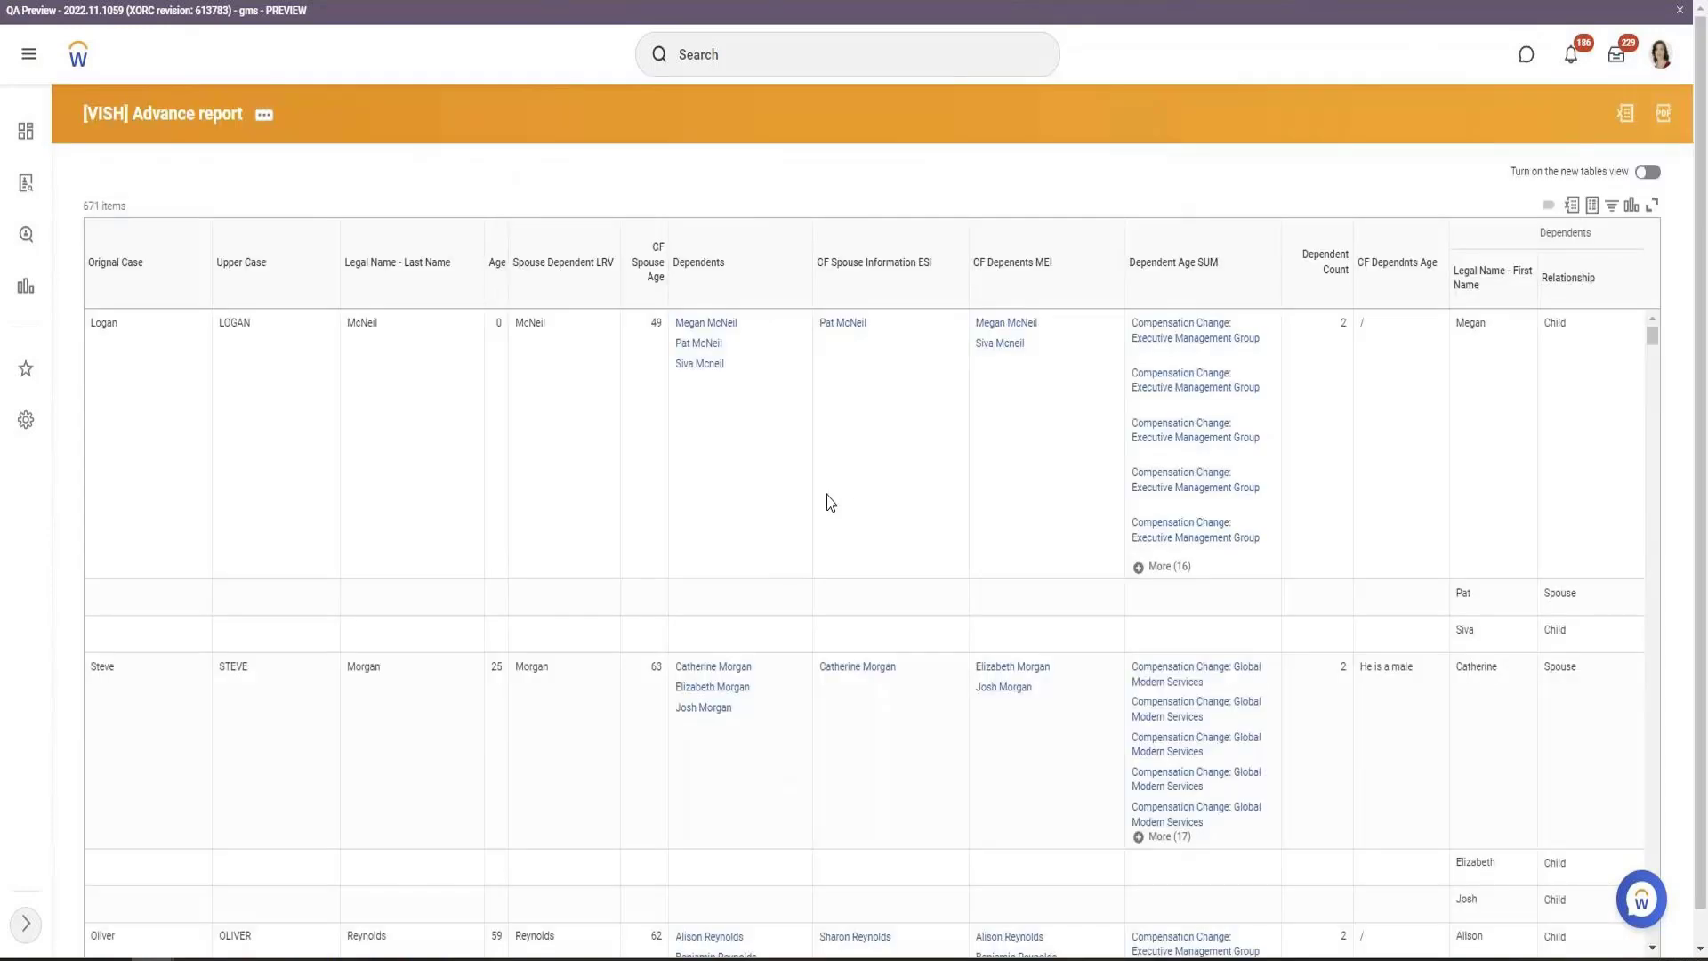
left_click(1367, 337)
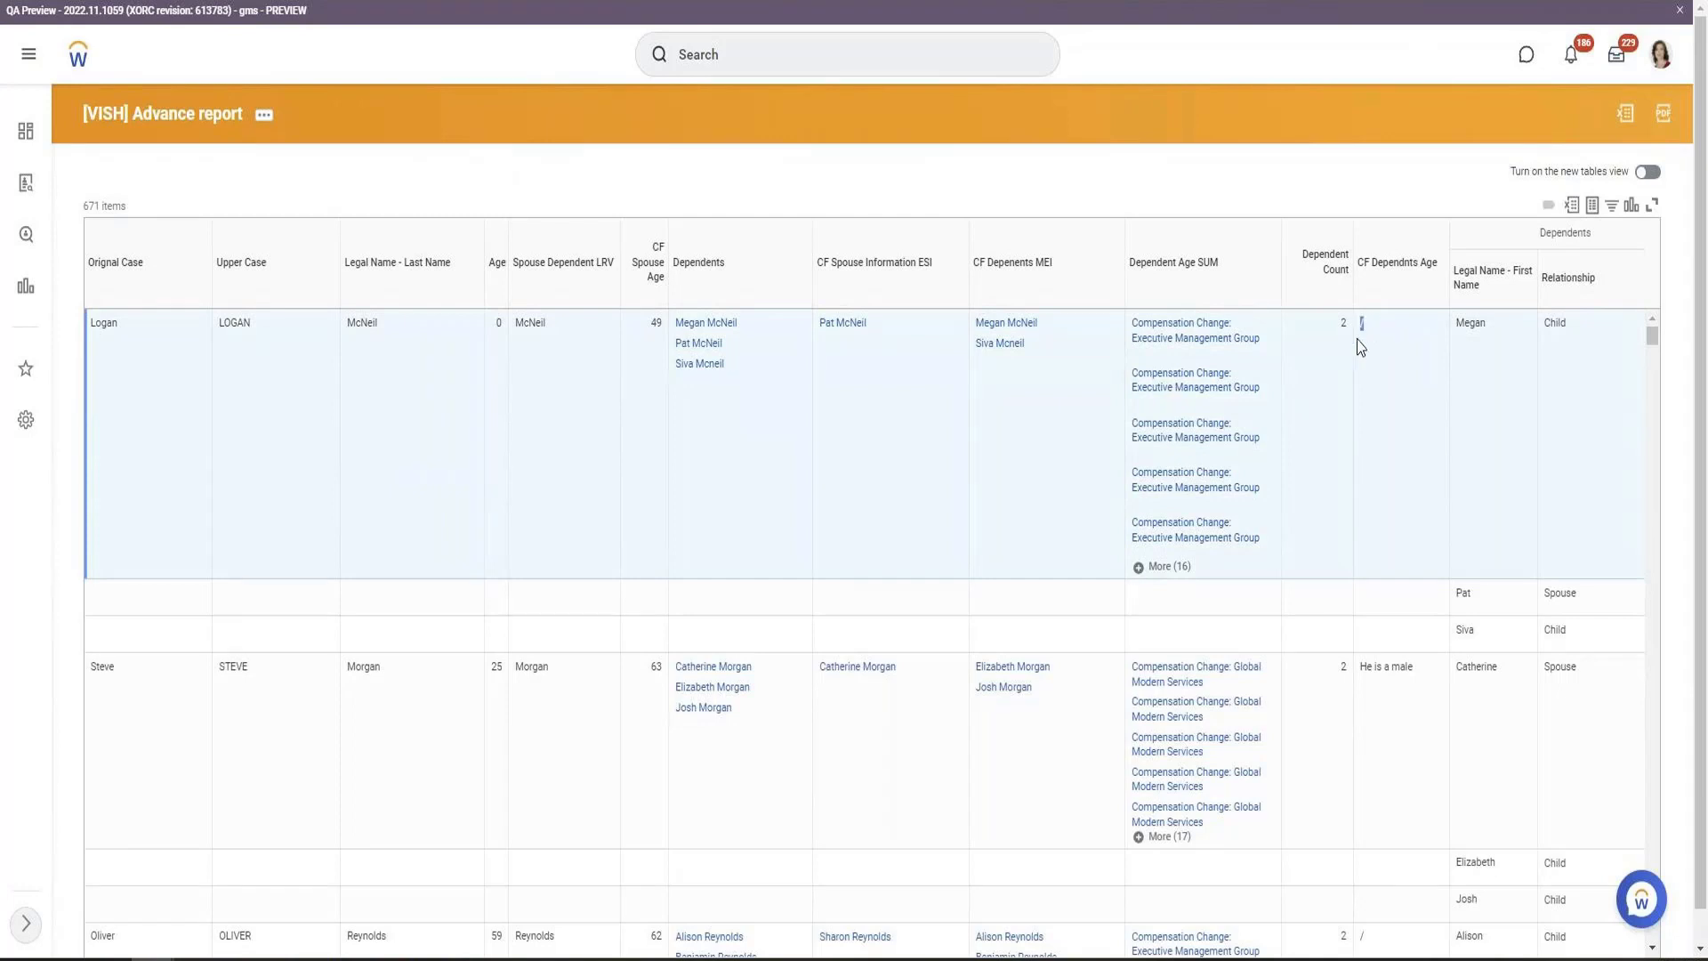
left_click(1394, 671)
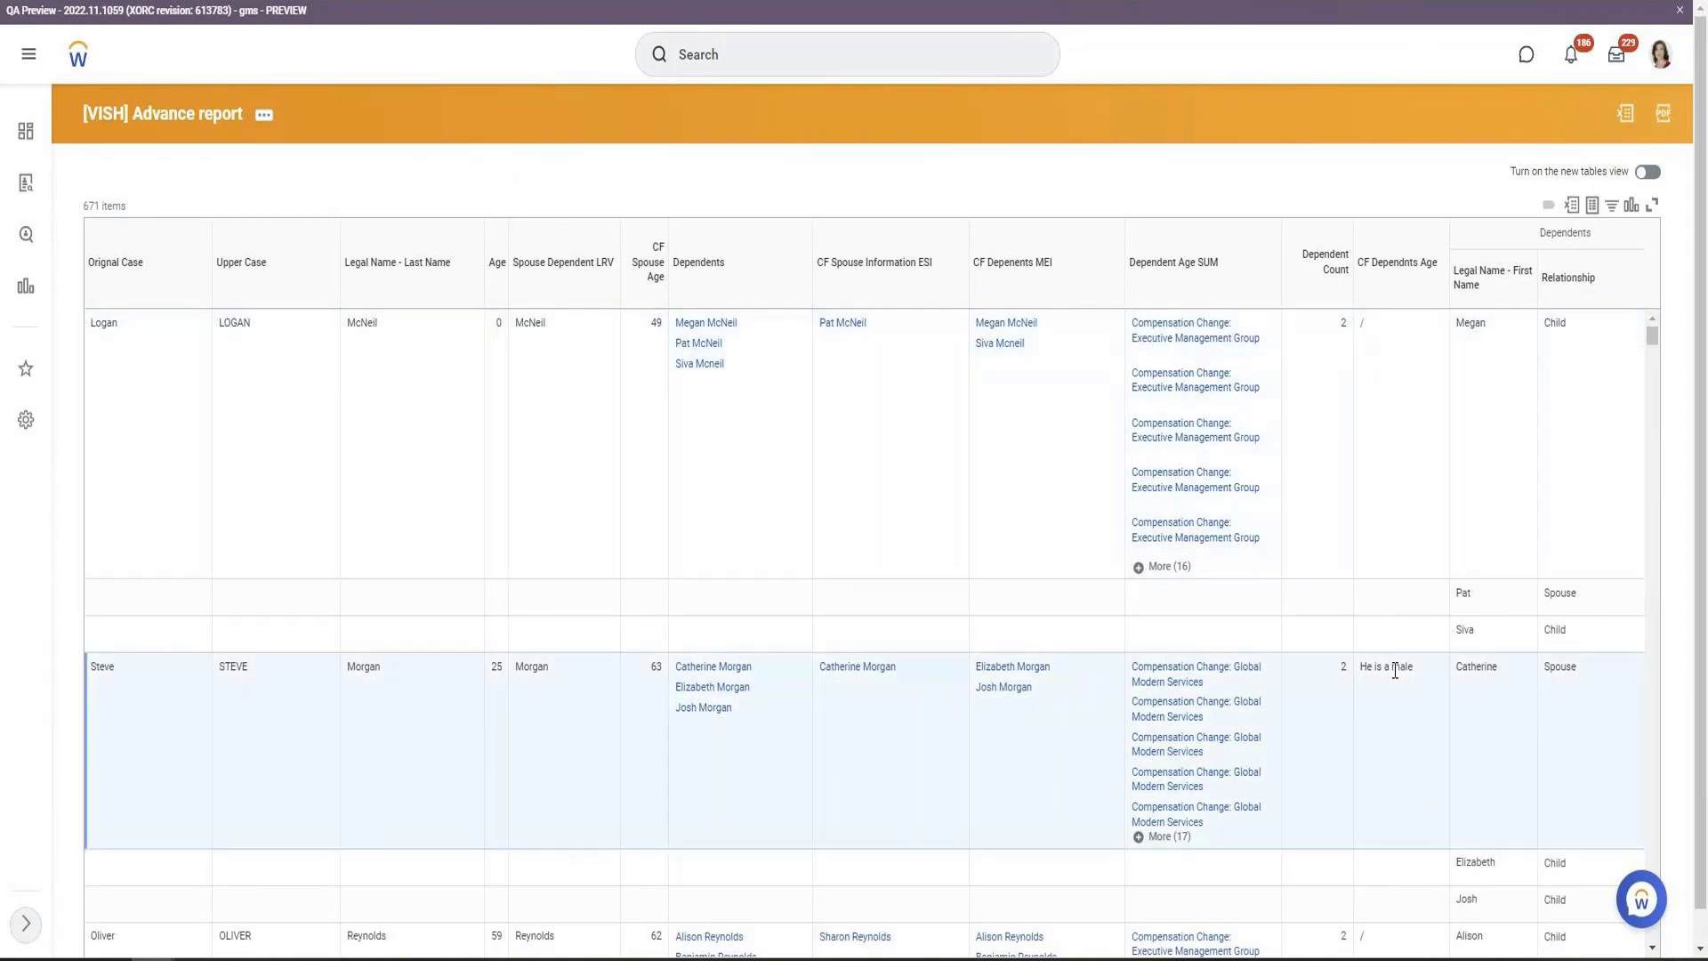
triple_click(1394, 671)
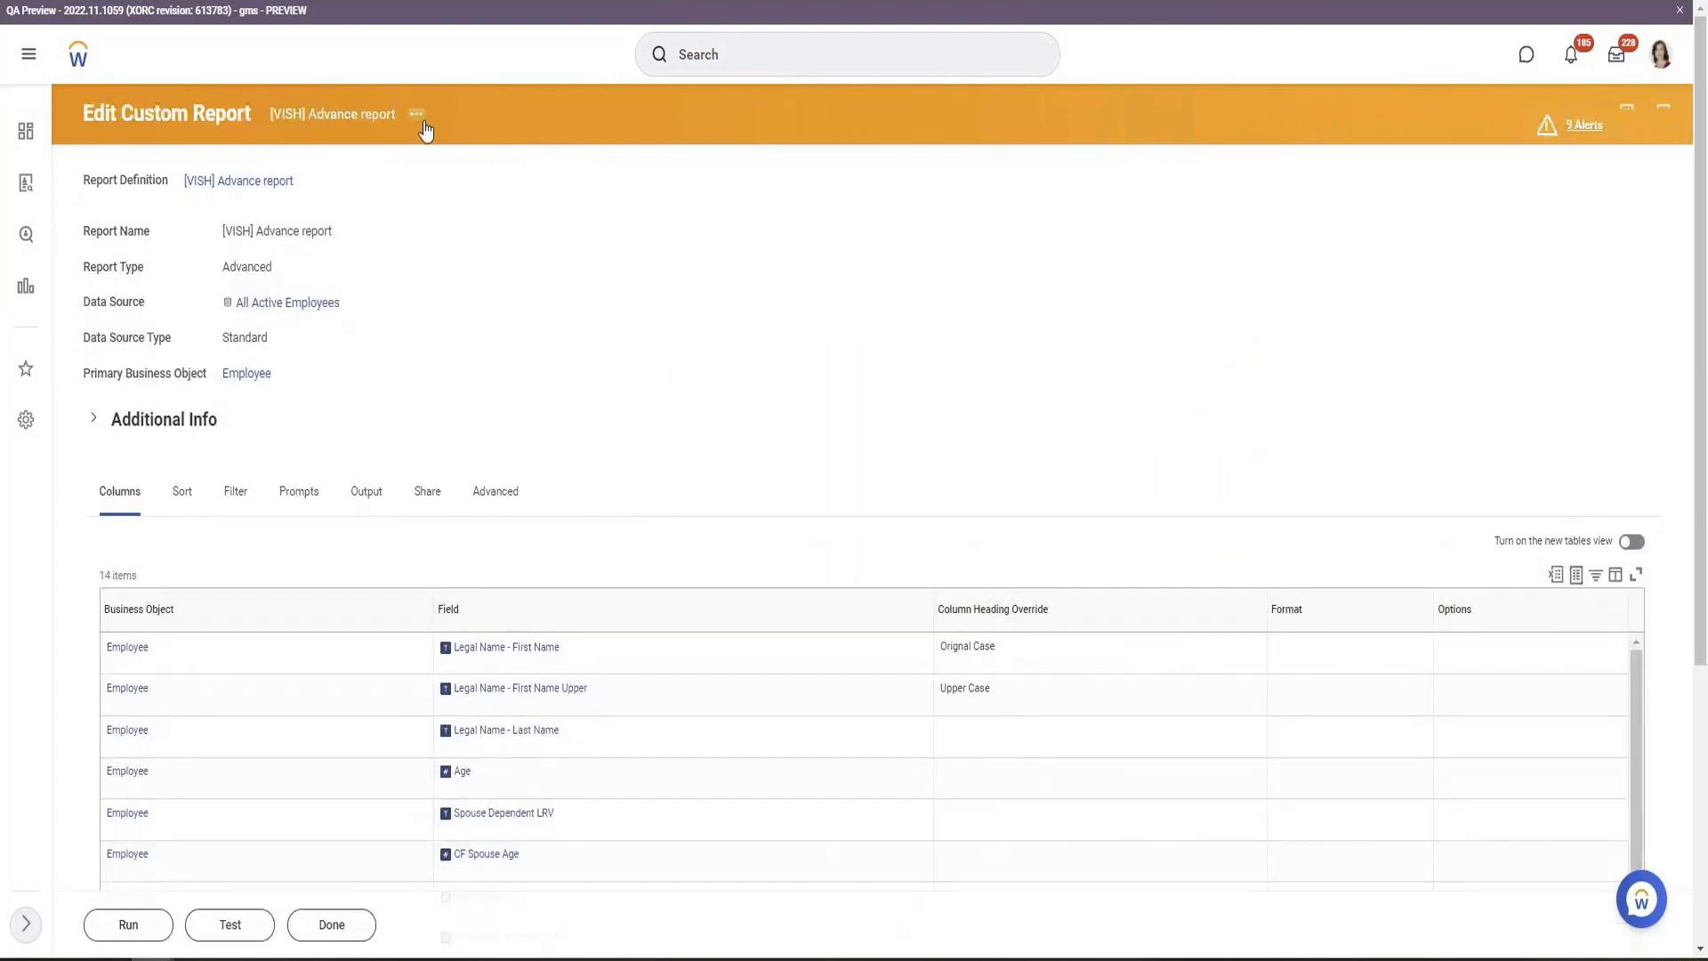
Open the CF Dependnts Age calculated field separately and review its default value, condition and return value
scroll(392, 498, "down", 5)
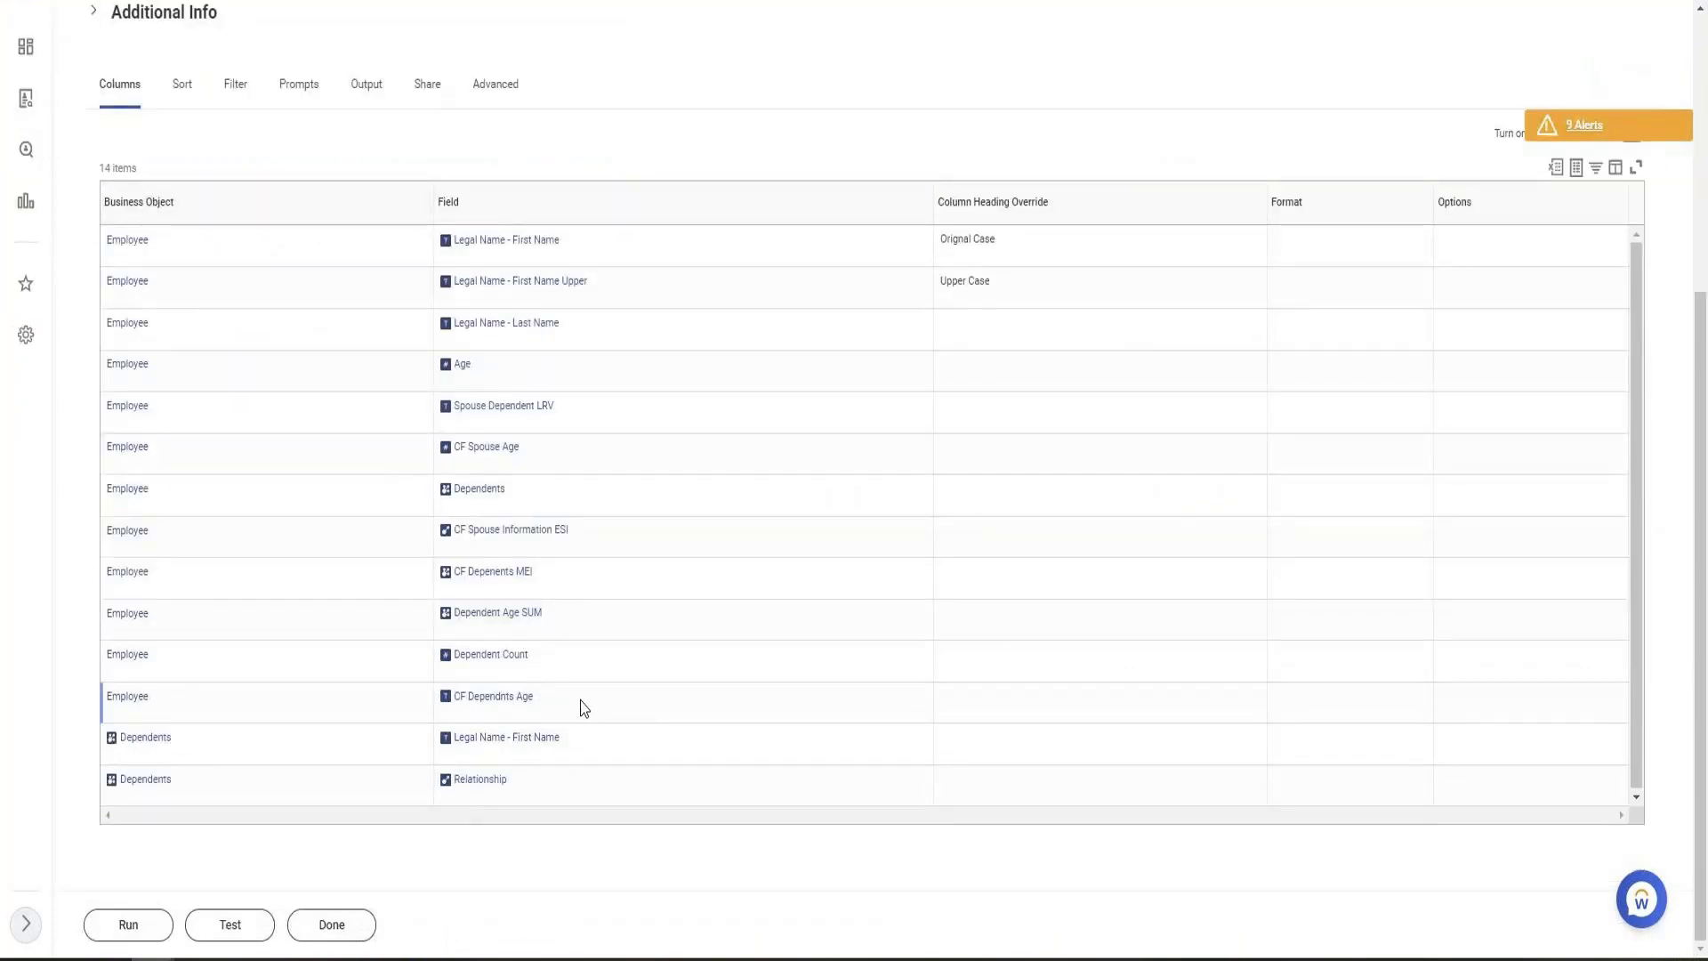
right_click(516, 707)
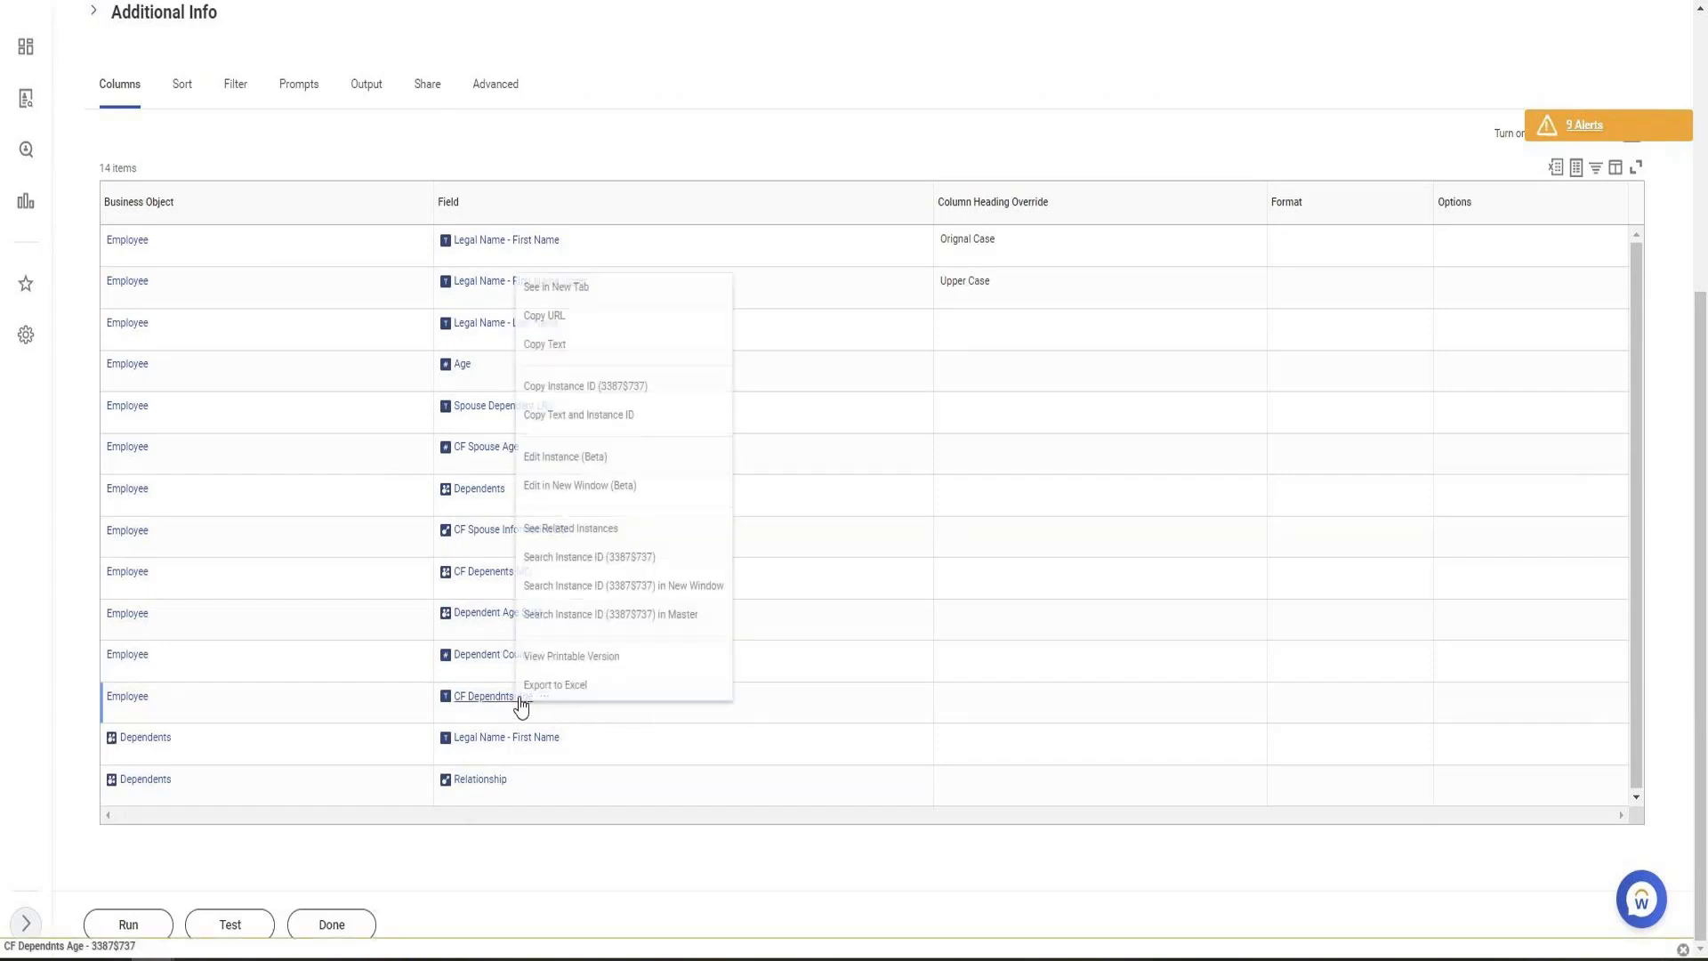
left_click(573, 288)
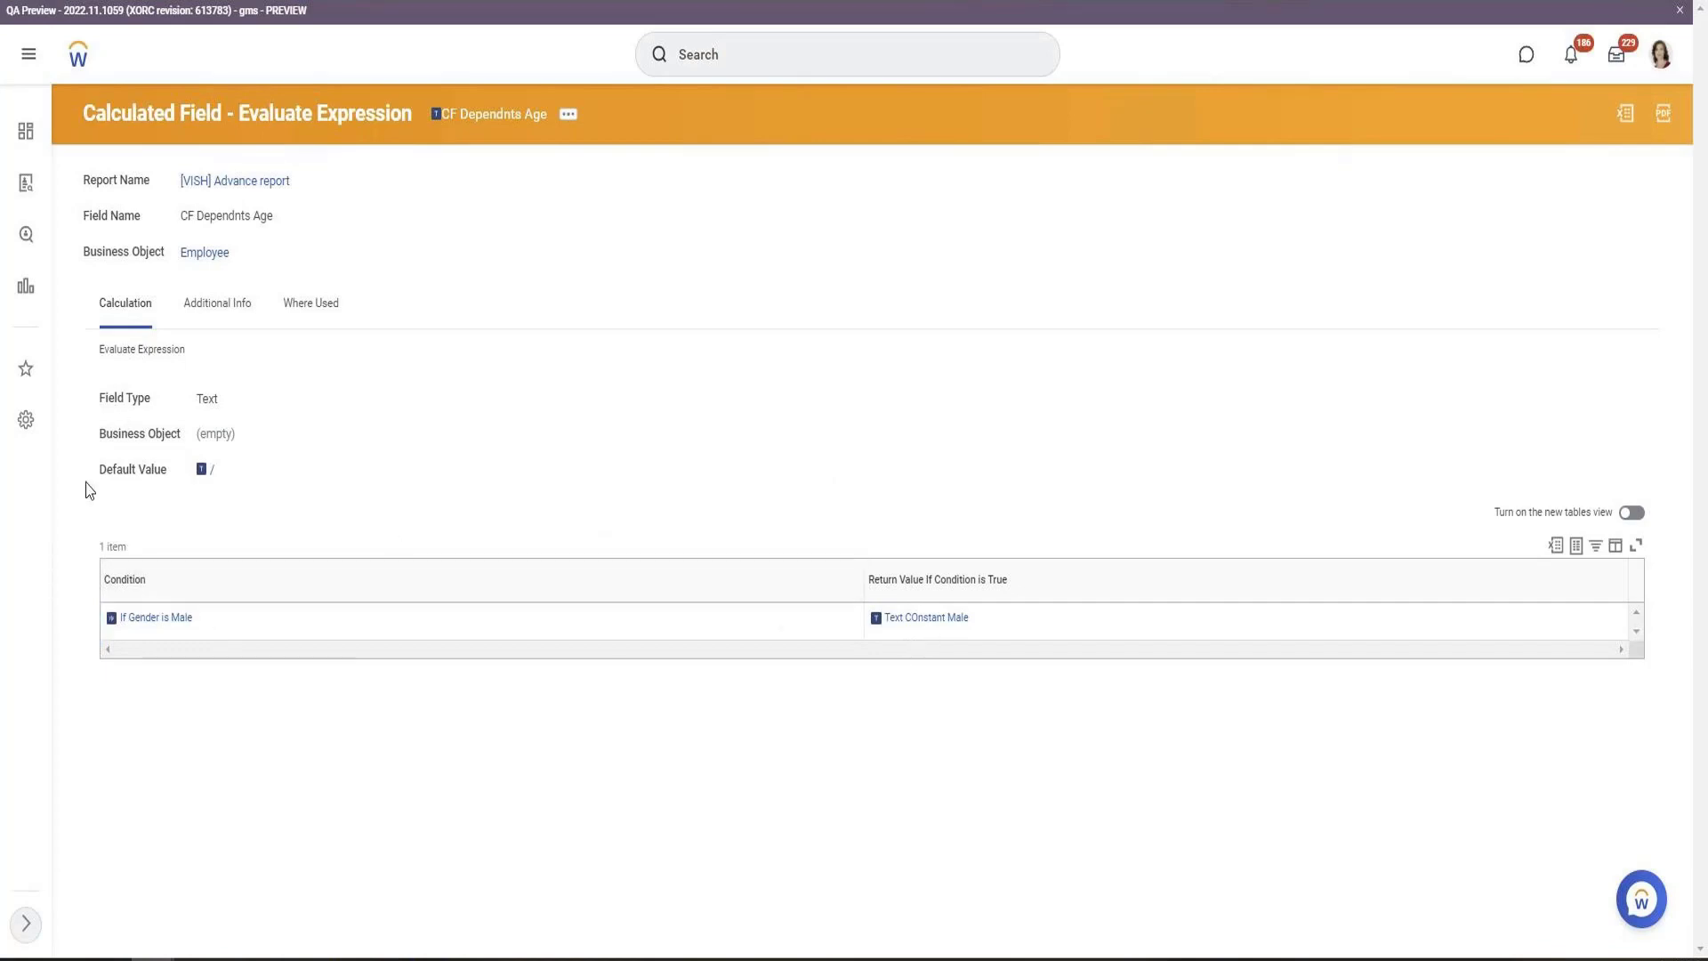
left_click_drag(99, 469, 161, 470)
mouse_move(987, 633)
key("ctrl+shift+Tab")
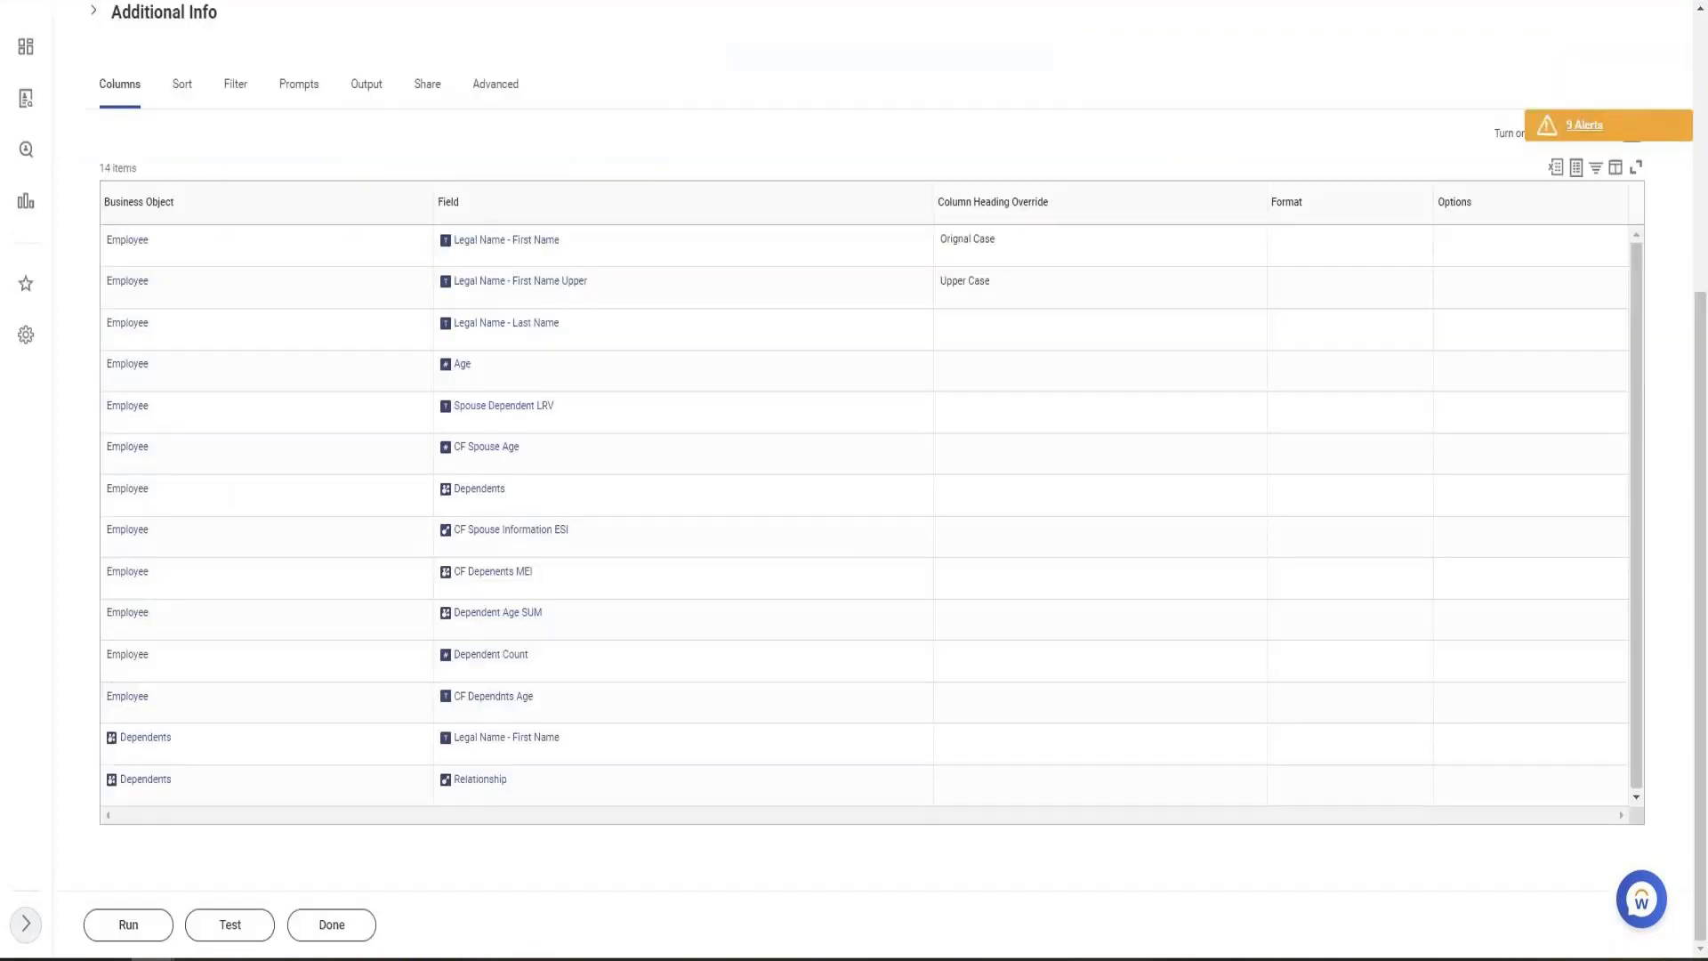
Edit the report, add an Employee column below CF Dependnts Age and start a new calculated field for it
scroll(366, 502, "up", 5)
left_click(420, 116)
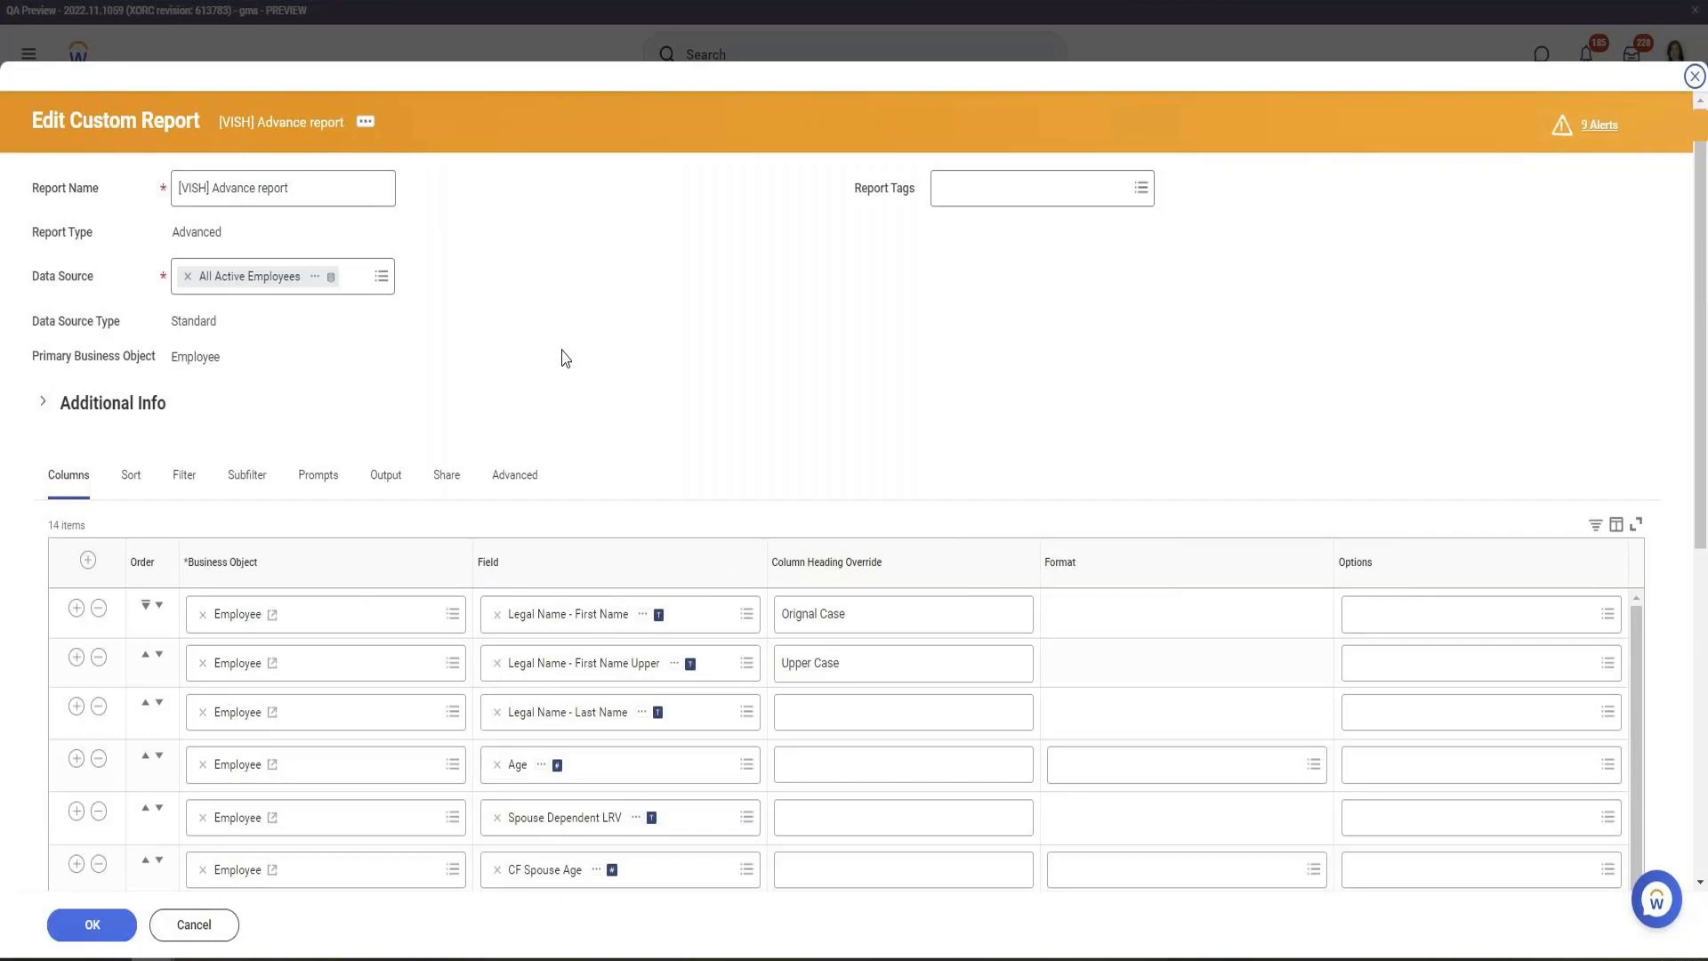
scroll(563, 356, "down", 8)
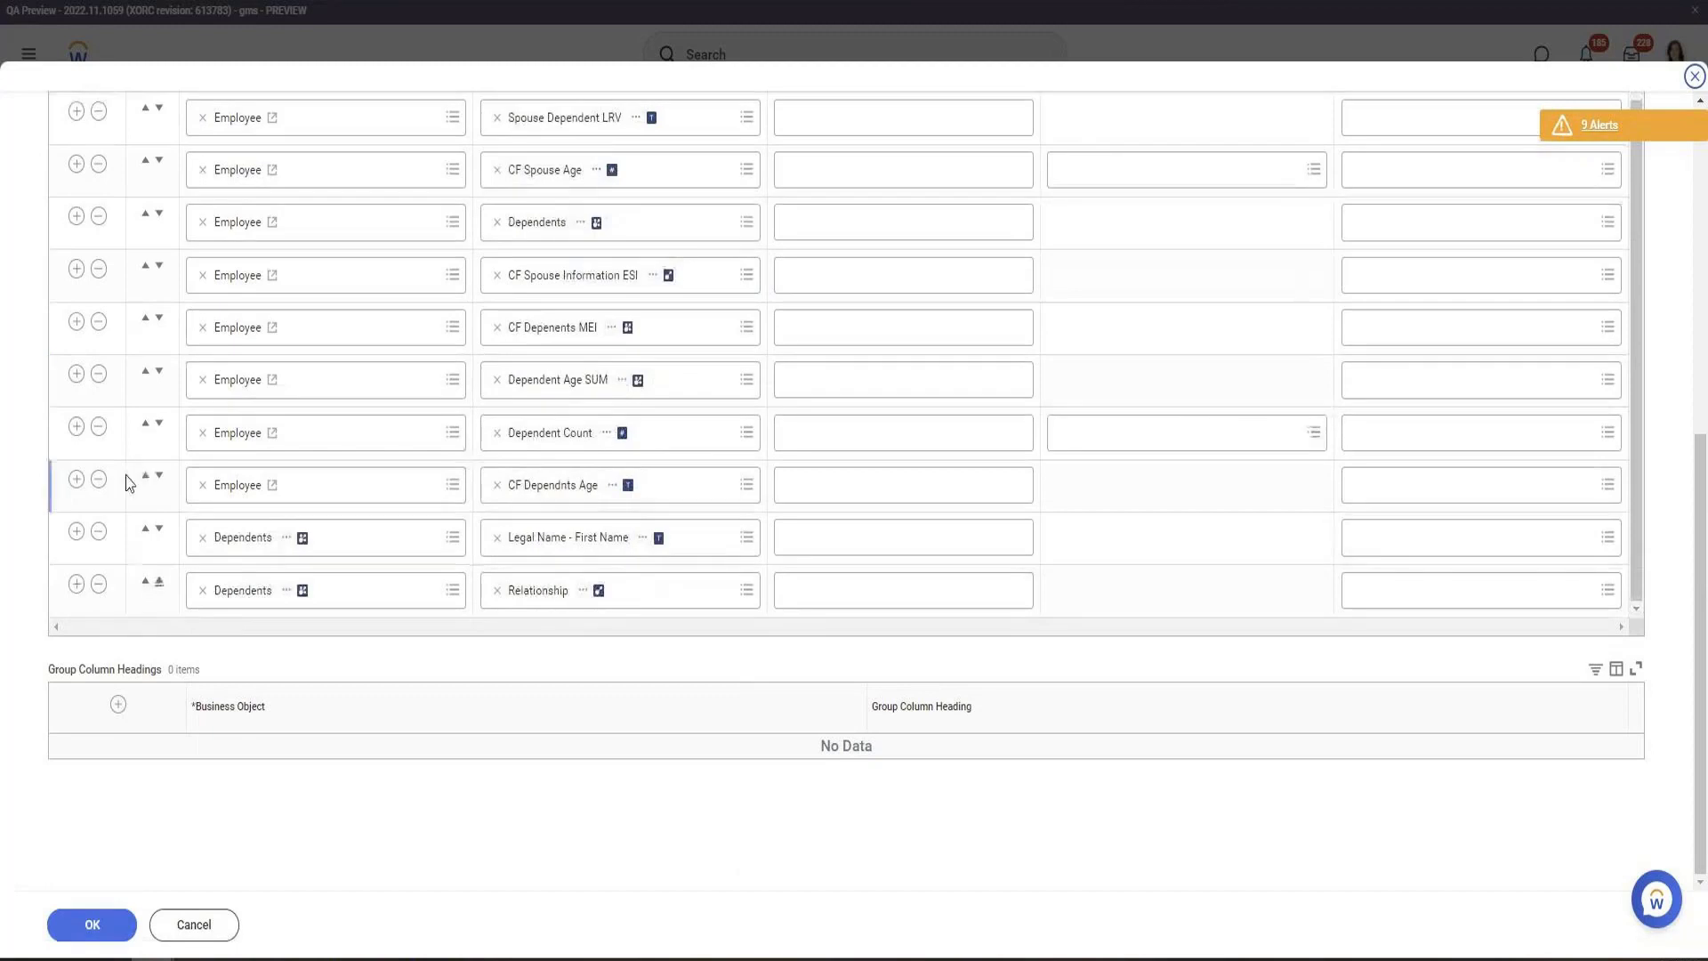
left_click(77, 479)
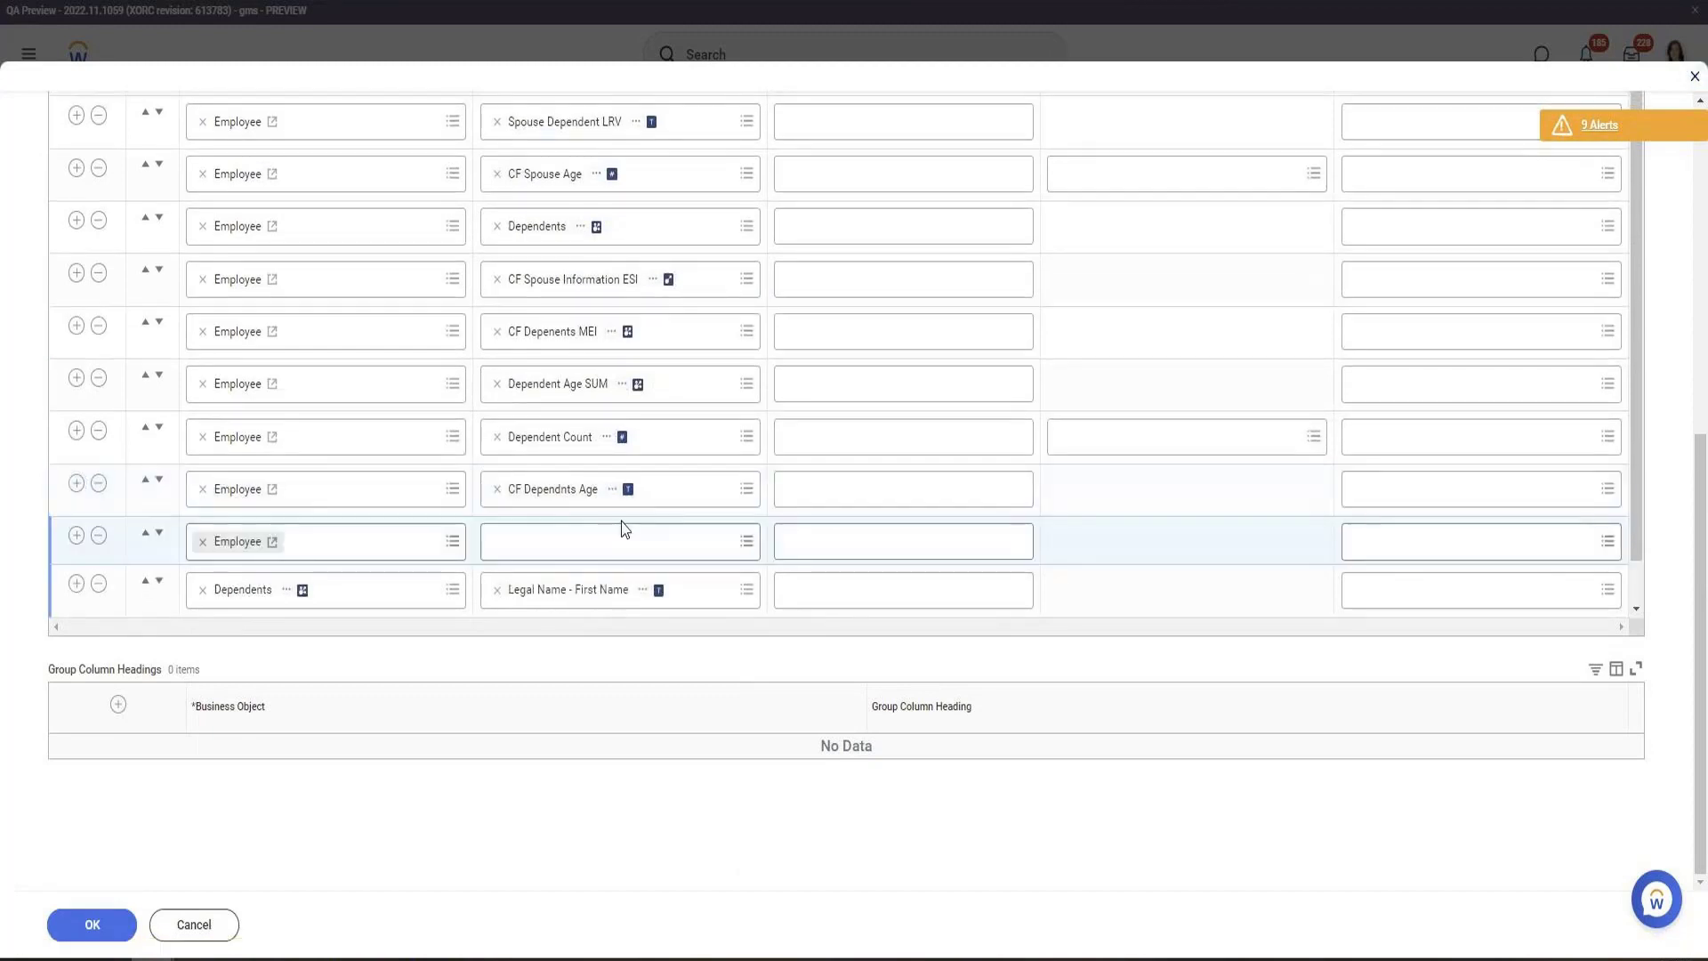
left_click(625, 532)
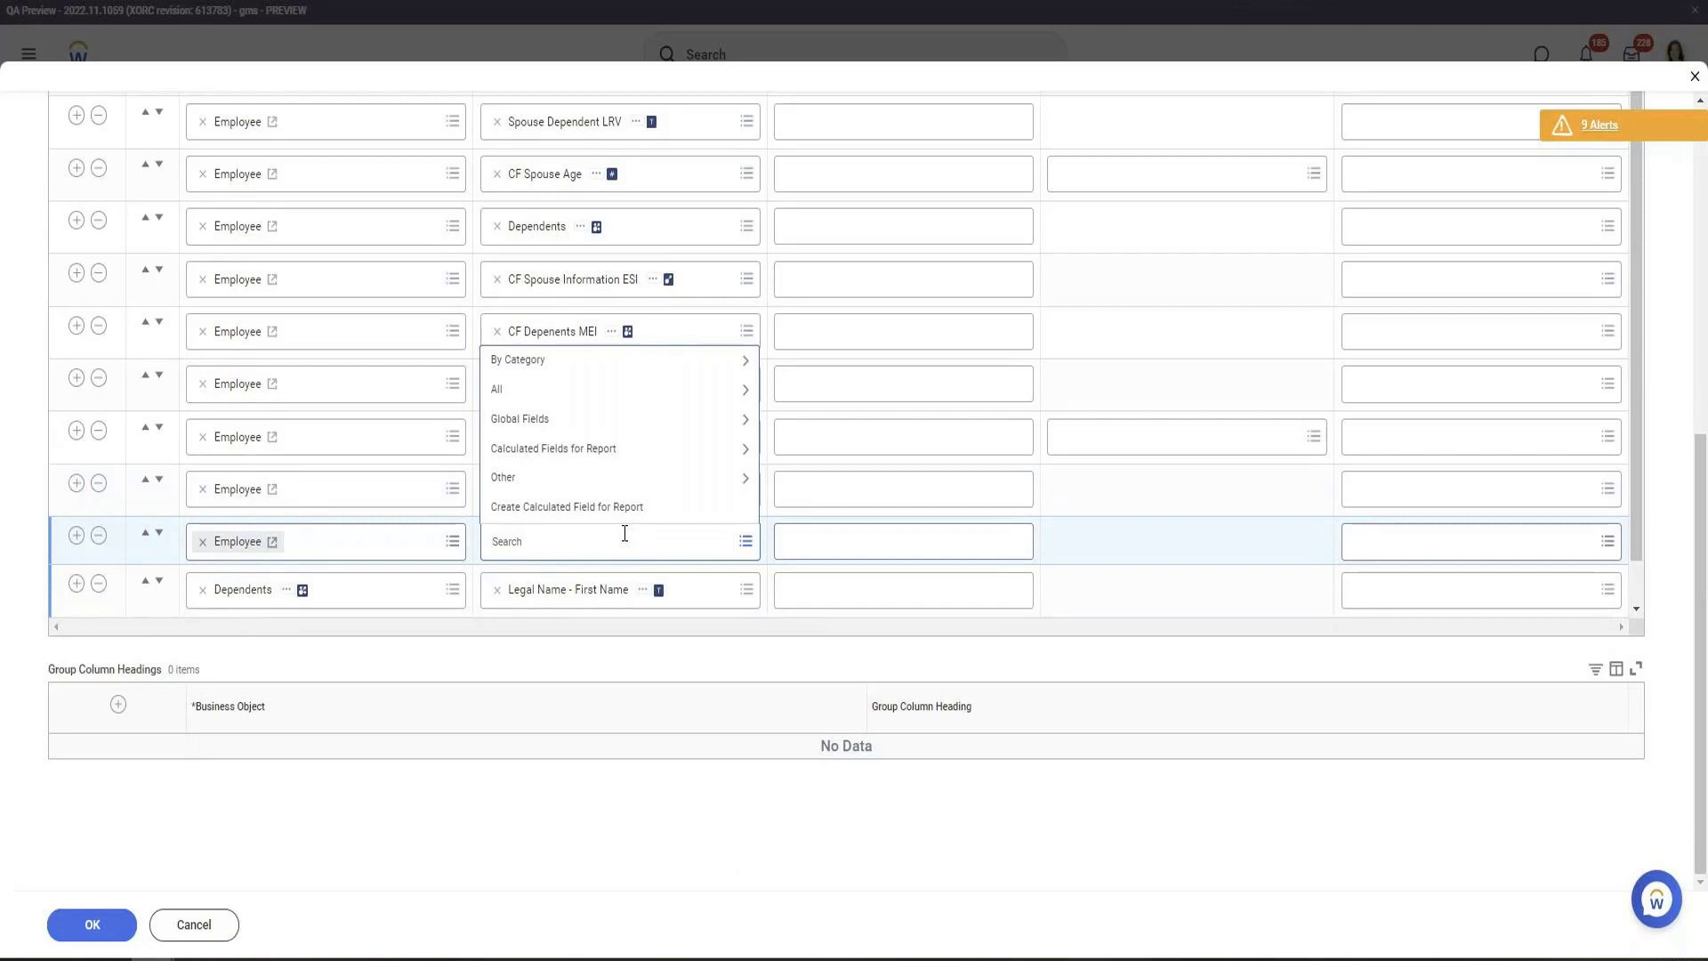
left_click(636, 508)
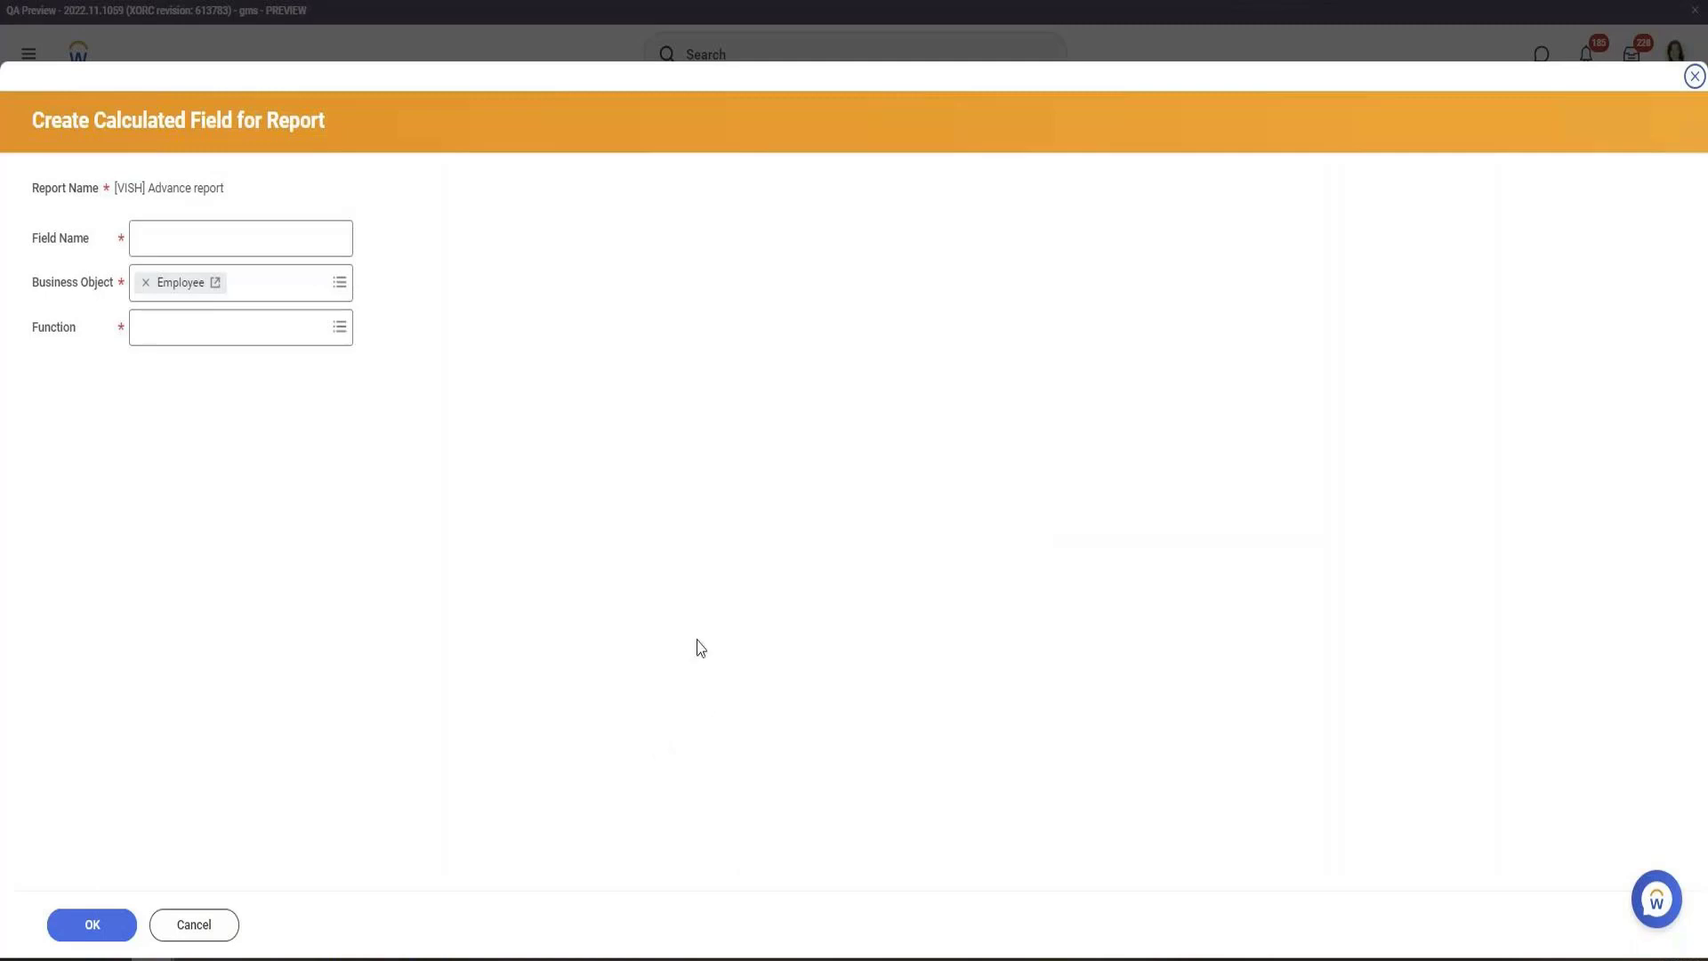
Create a Lookup Organization calculated field named Lokup ORg on the Employee business object
left_click(290, 324)
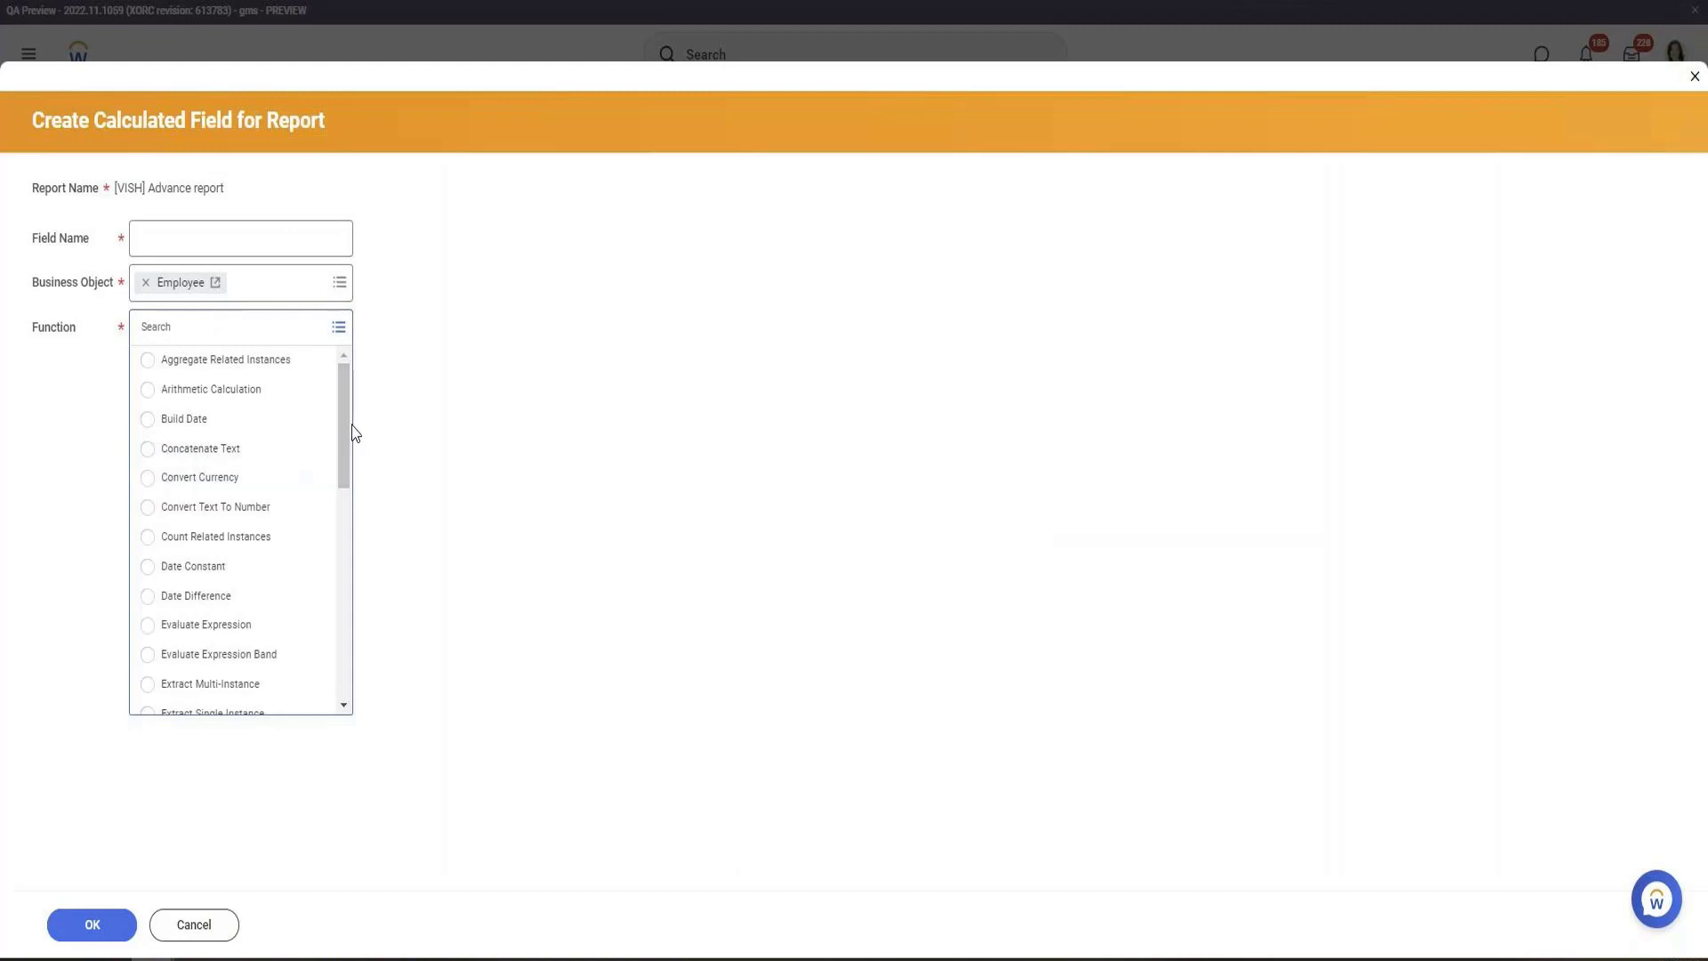
left_click_drag(339, 439, 333, 596)
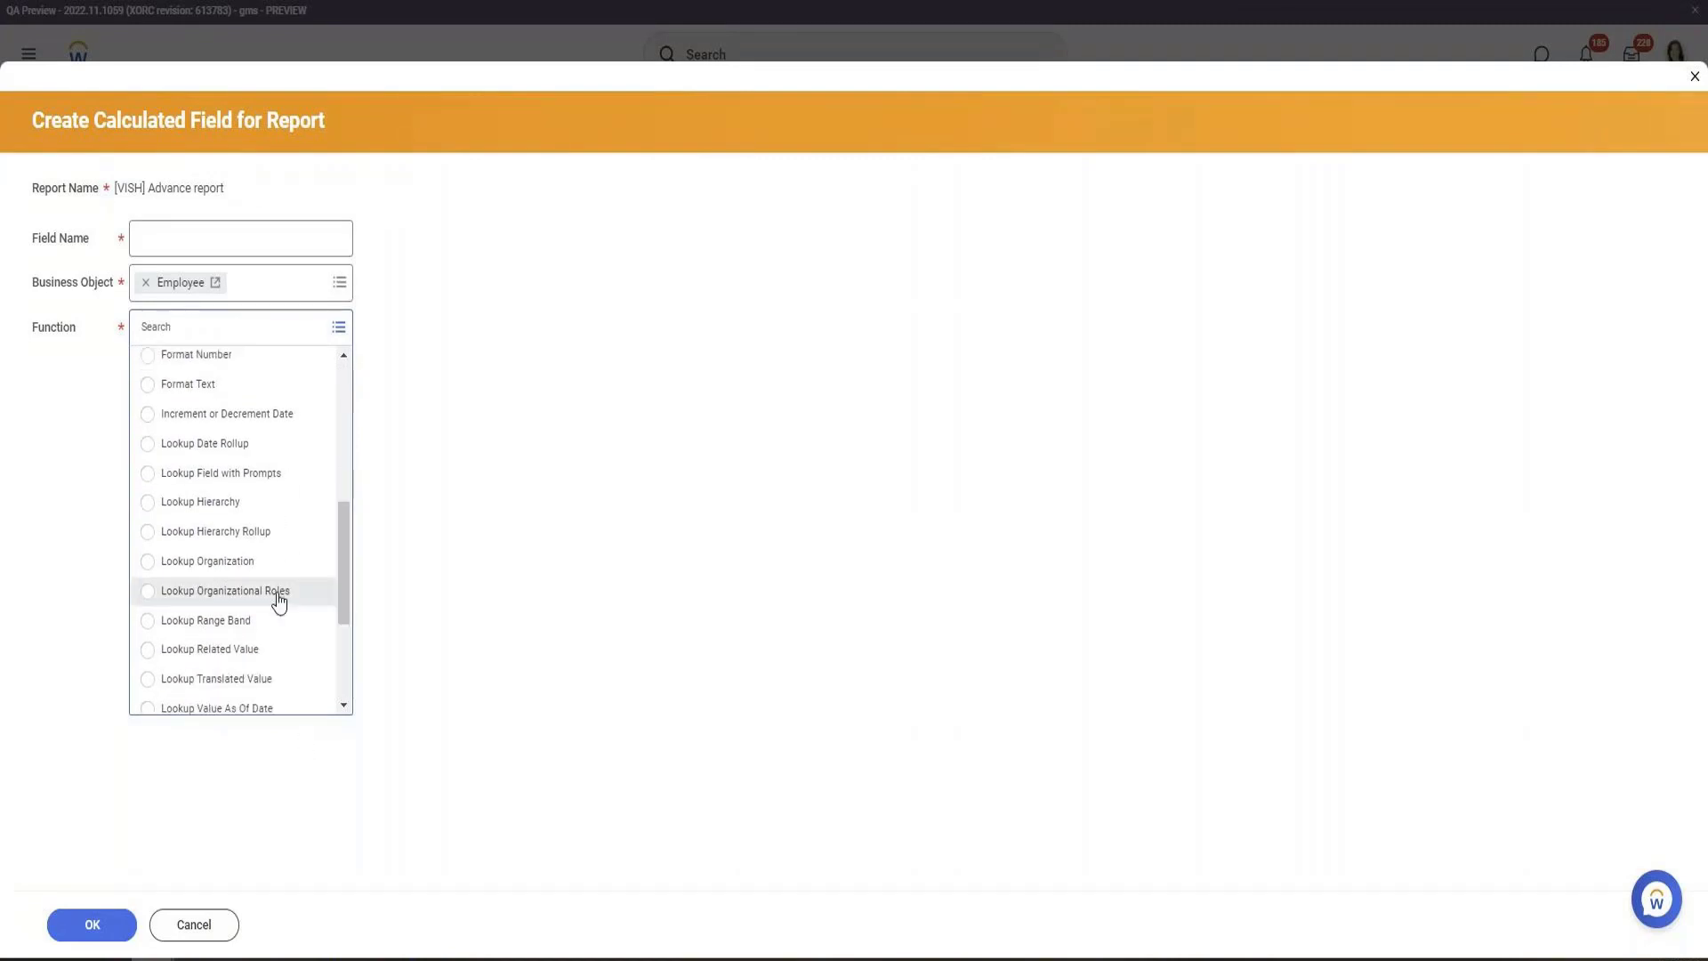
left_click(188, 574)
left_click(207, 238)
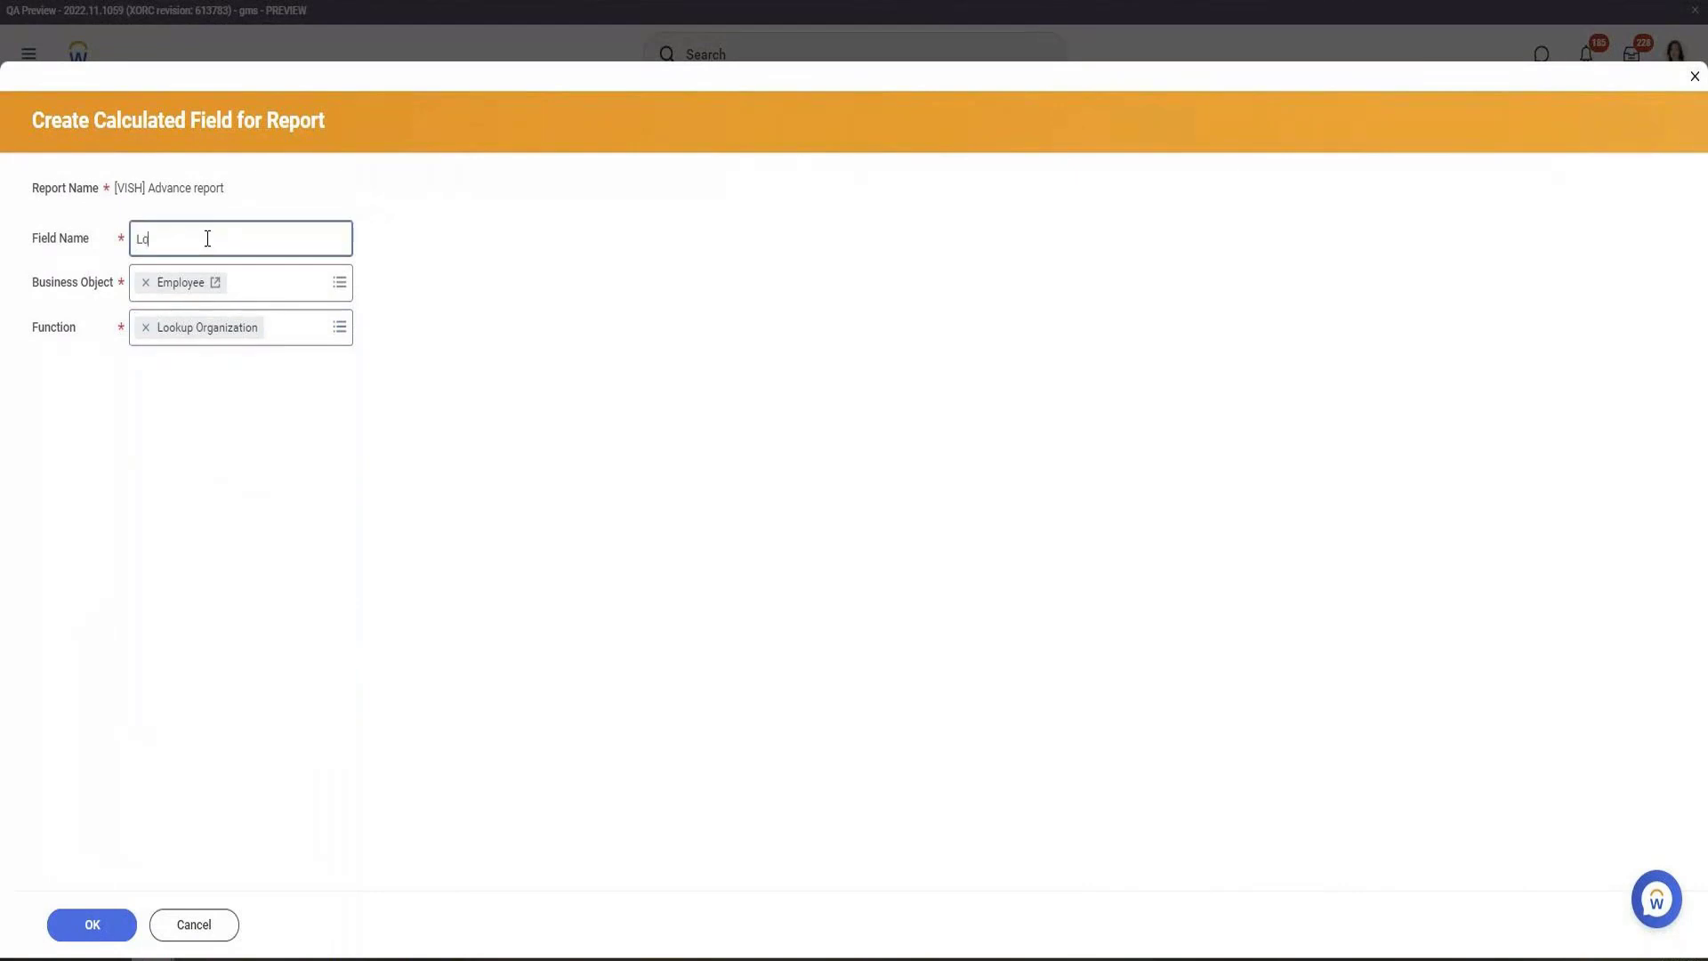
type("Lokup ORg")
left_click(83, 924)
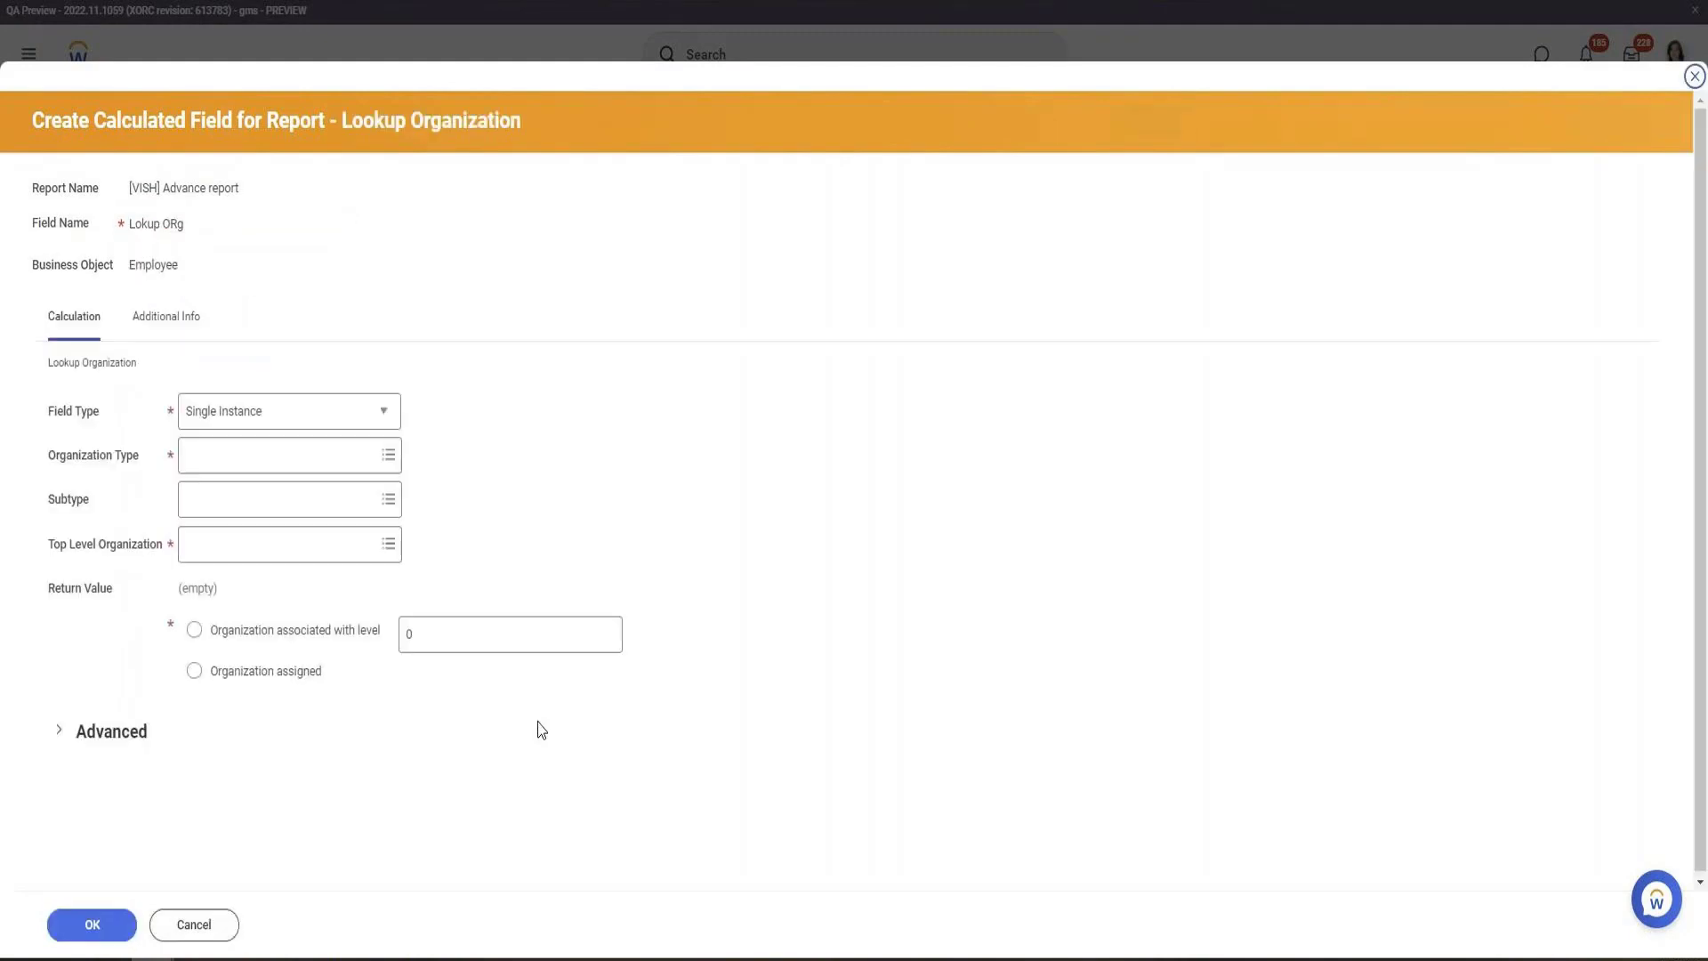
Set the lookup's organization type to Cost Center and browse the choices for the top level organization
left_click(230, 457)
type("Com")
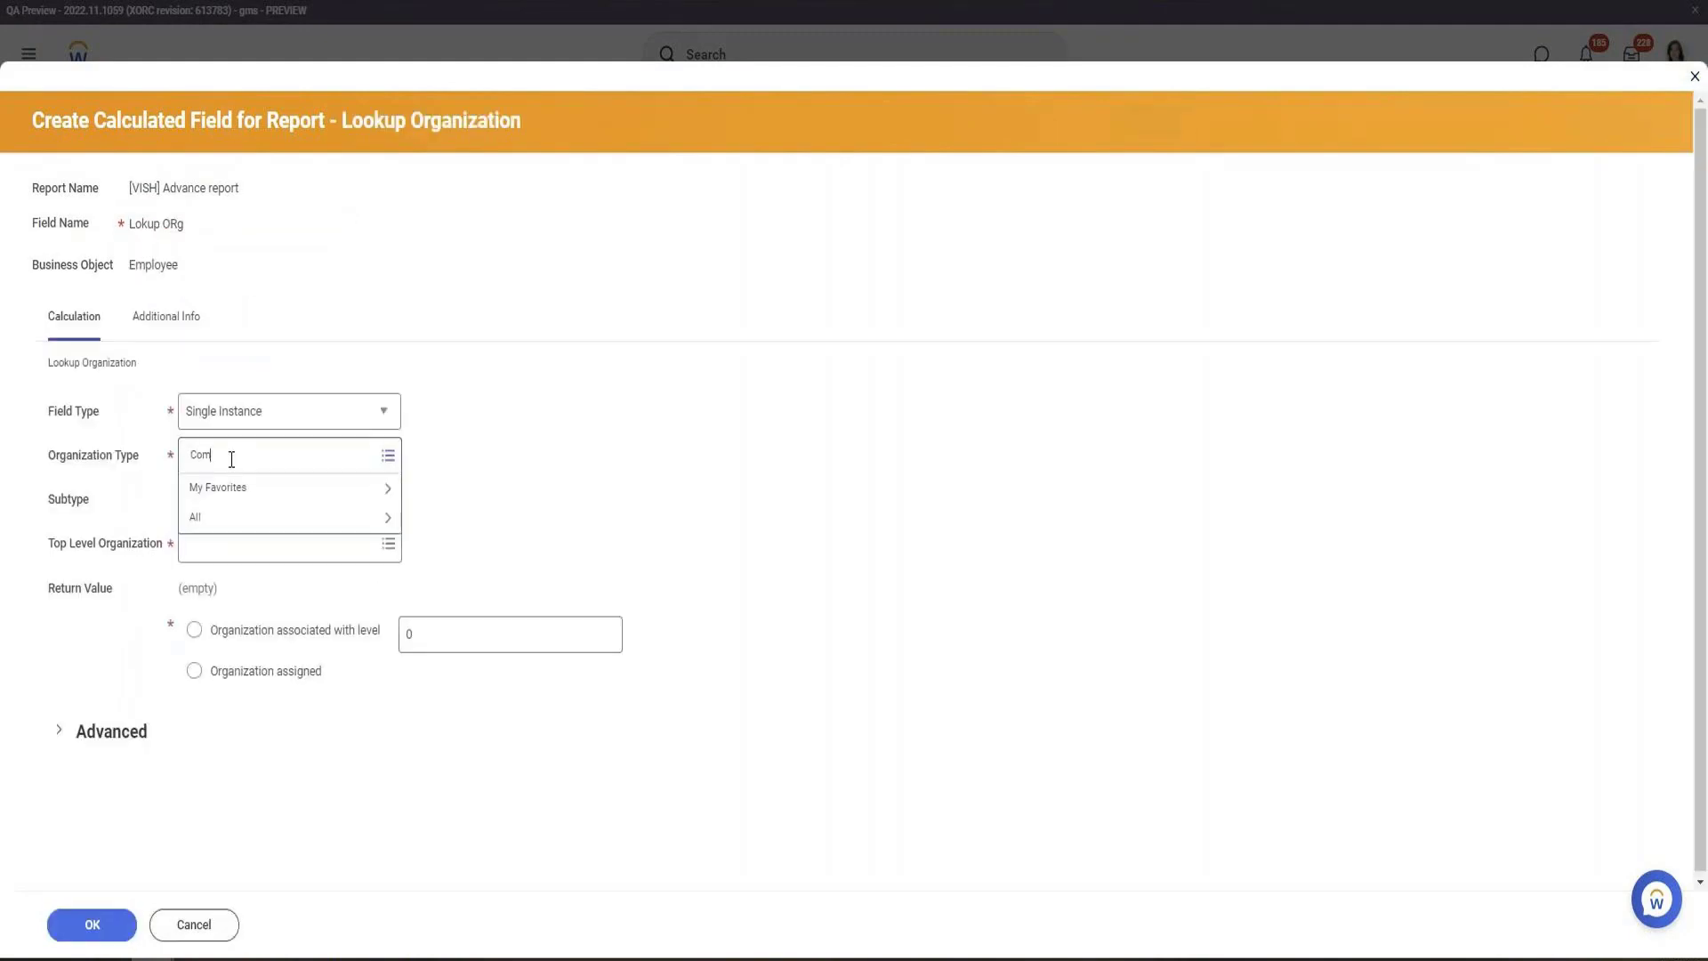
key("BackSpace")
key("BackSpace")
key("BackSpace")
type("Cost Center")
key("Return")
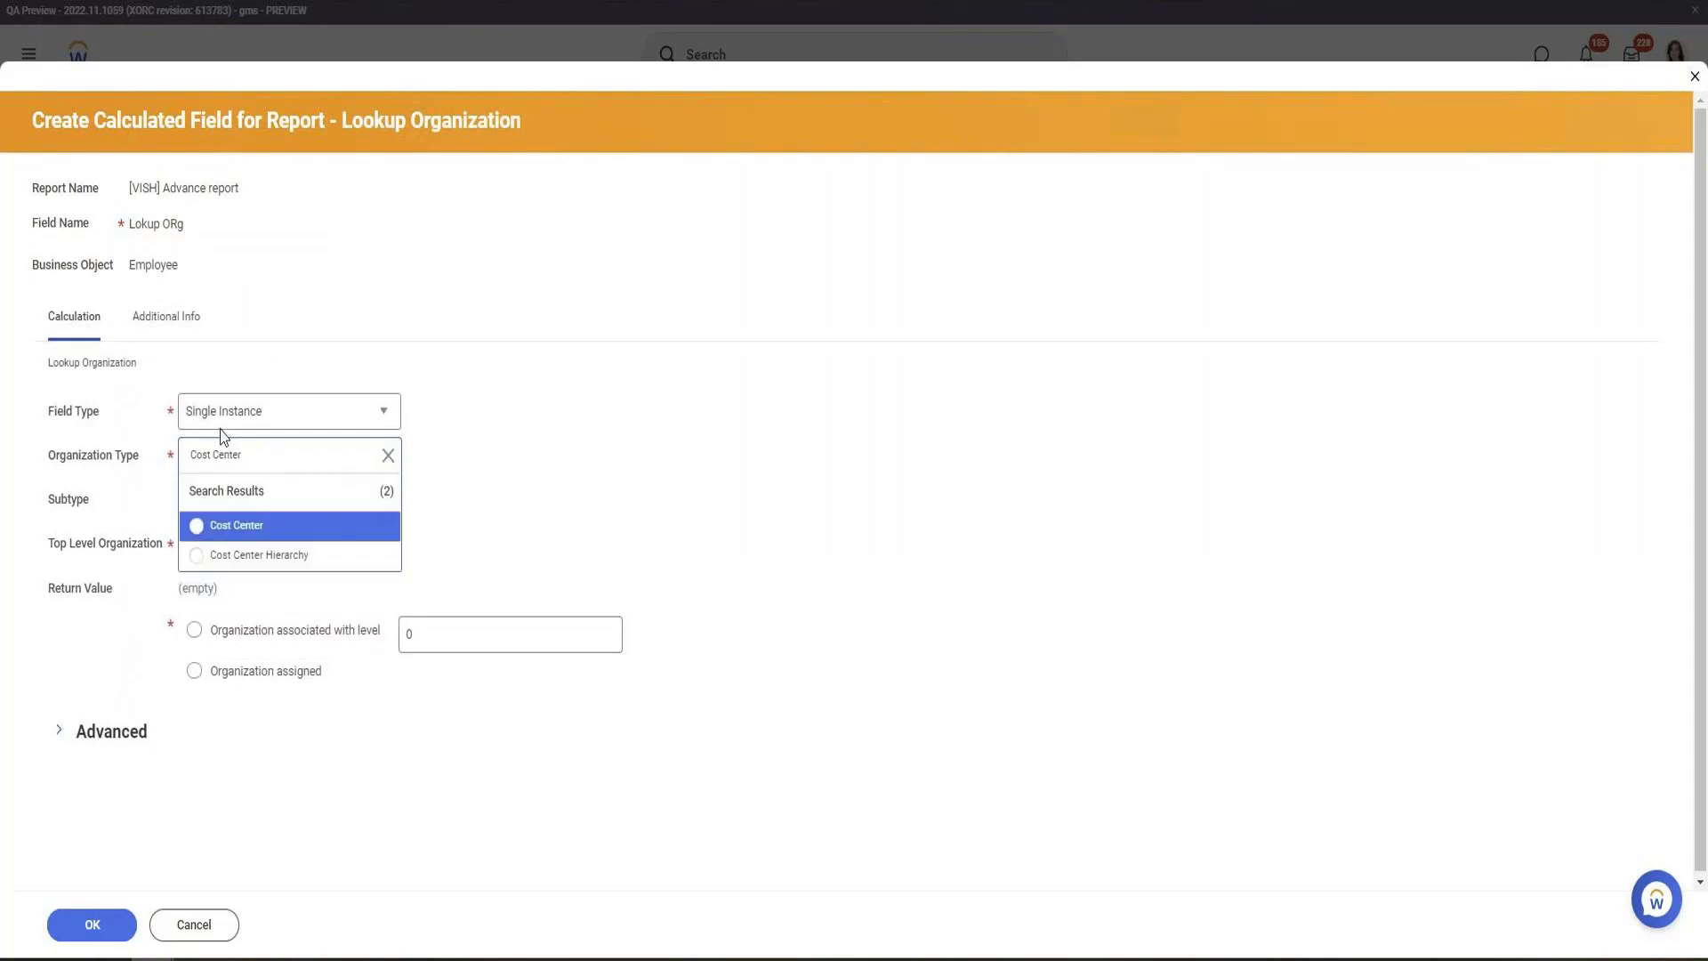
left_click(233, 524)
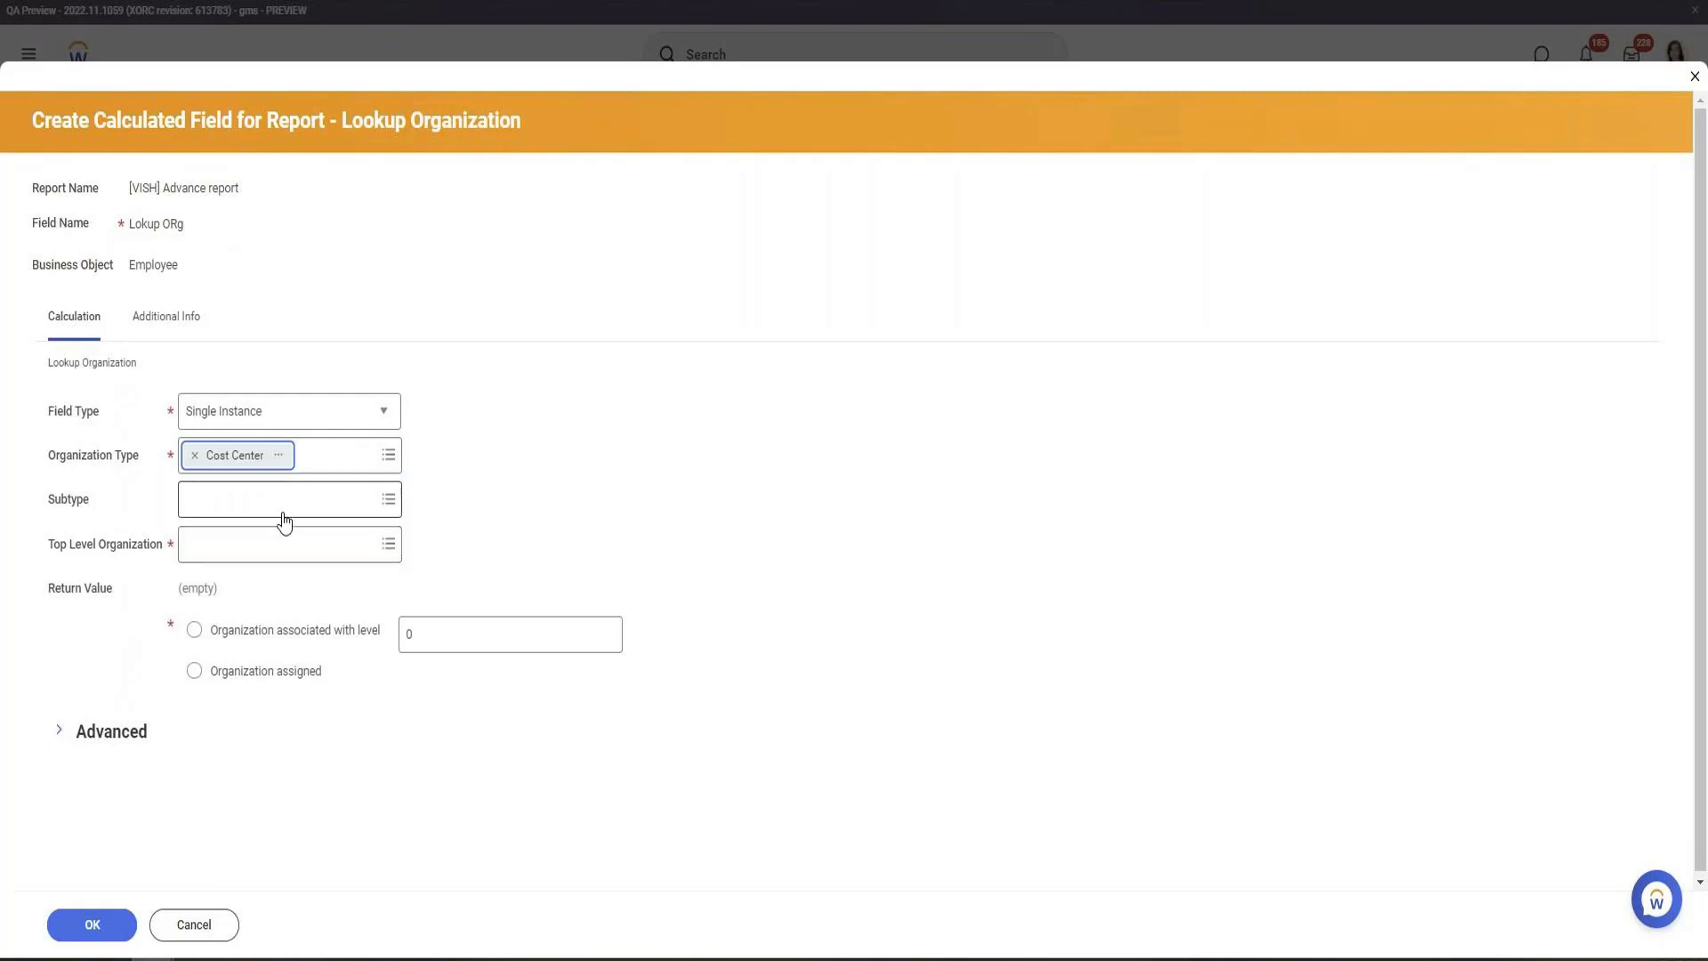
left_click(224, 547)
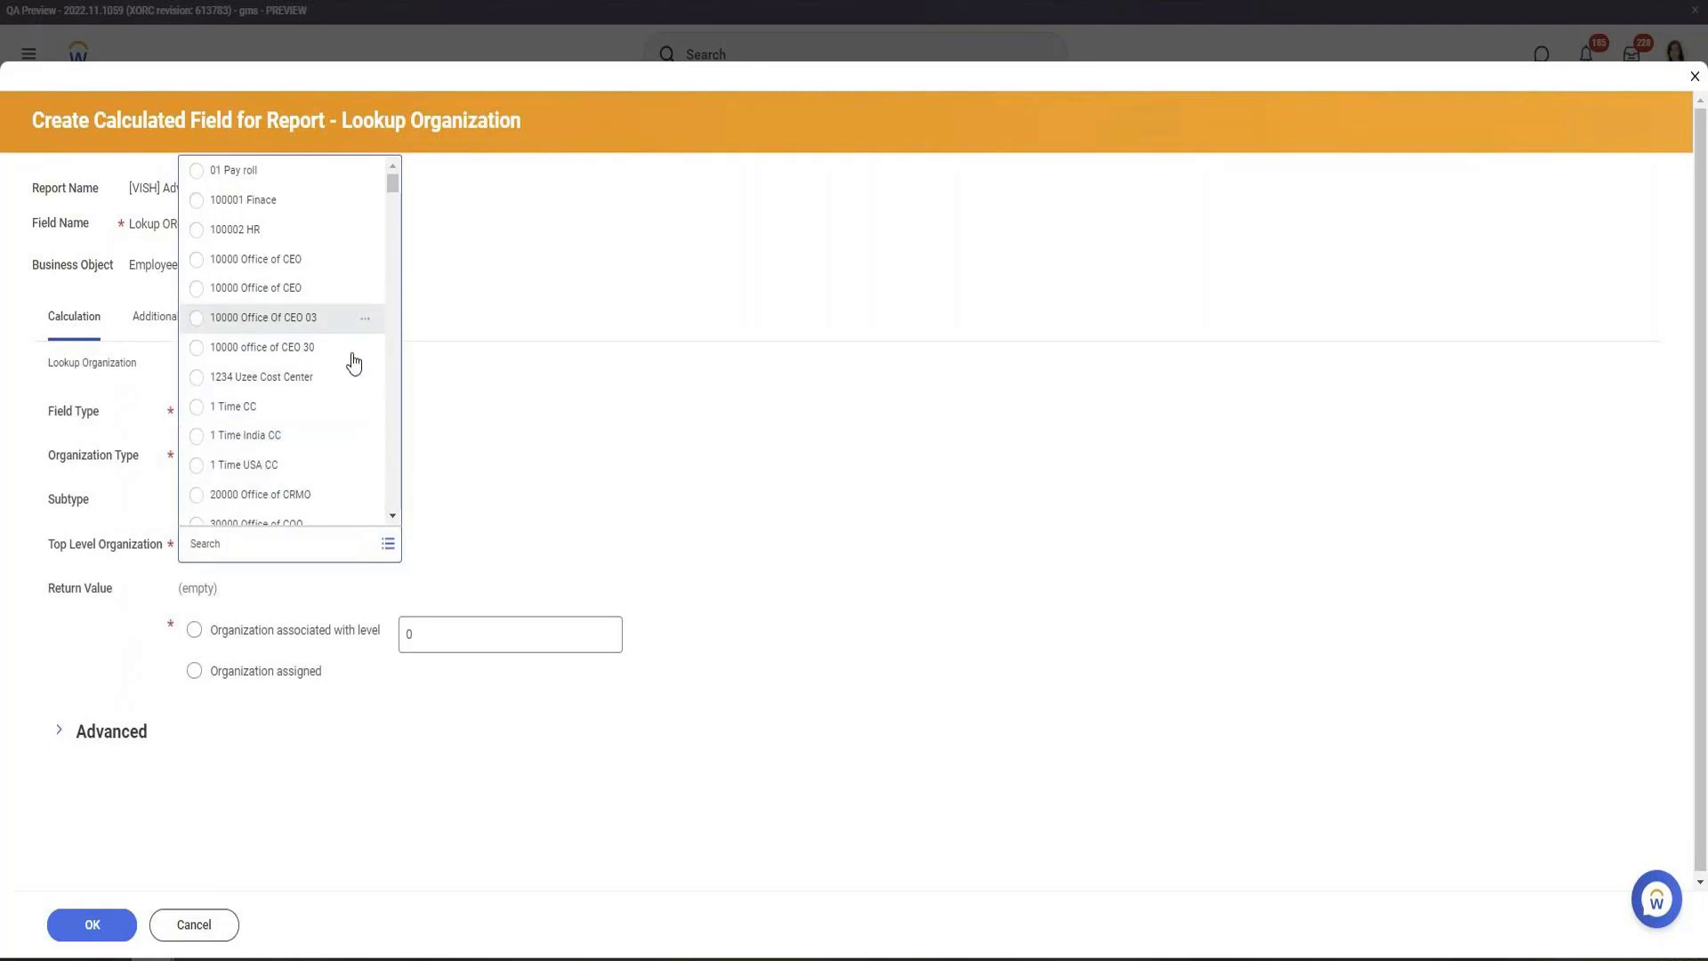
scroll(351, 373, "down", 10)
scroll(352, 391, "down", 5)
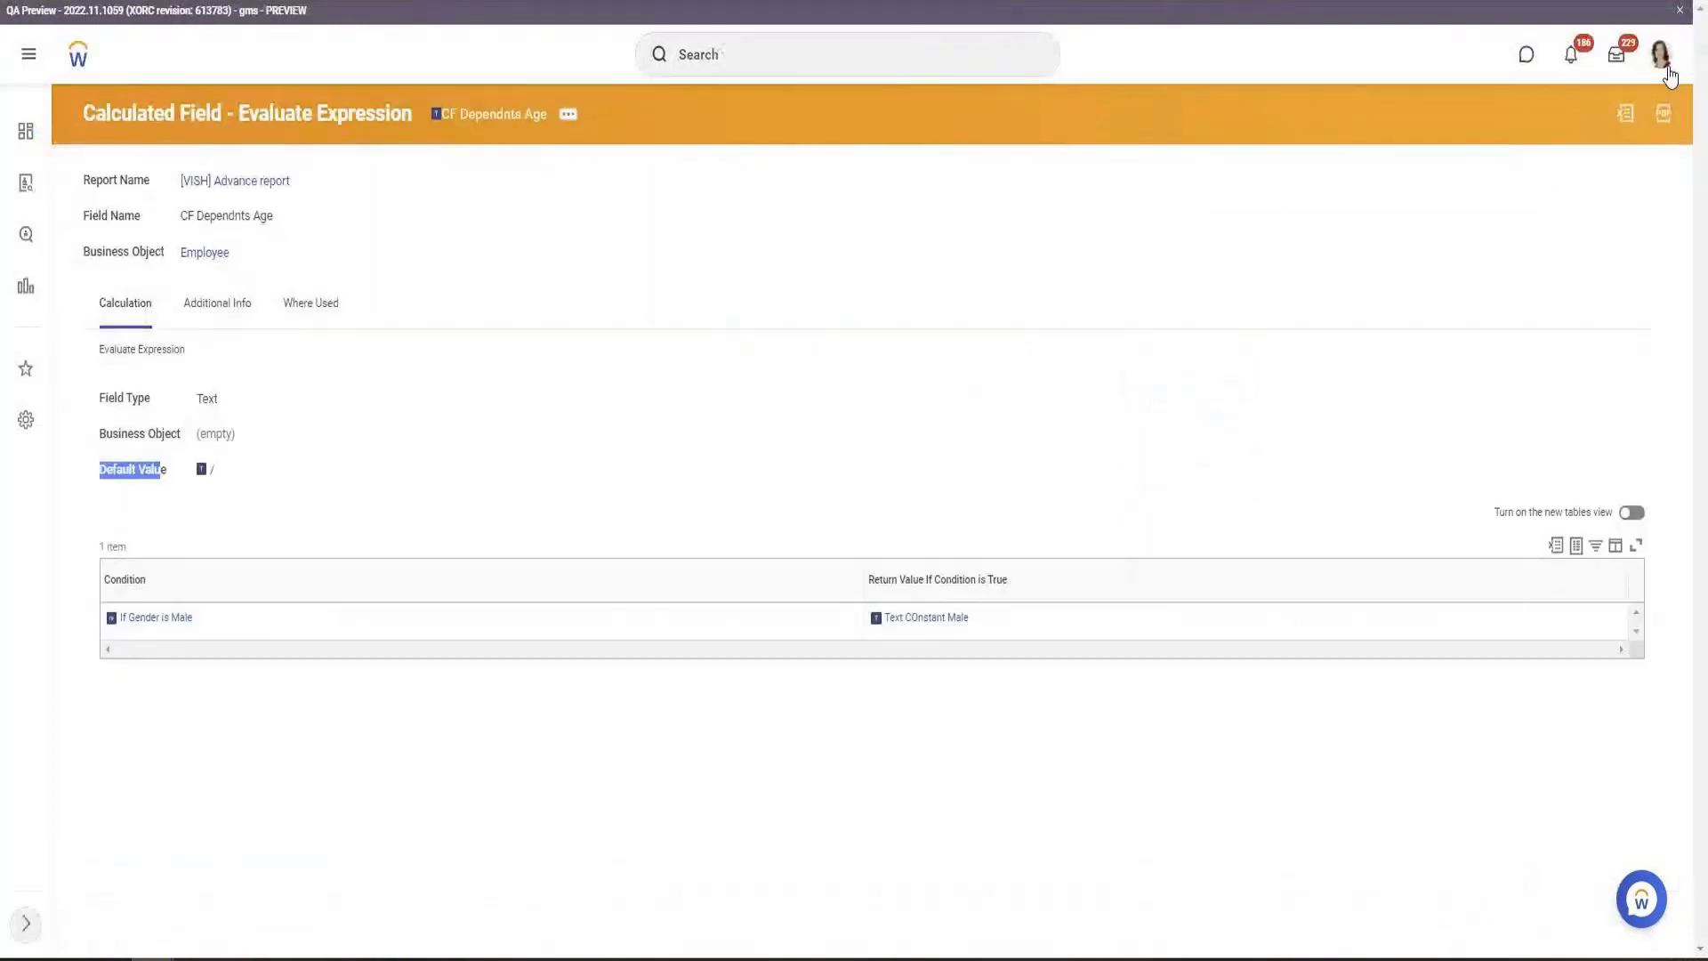
Open the signed-in worker's profile and view the organizations listed under their job information
left_click(1659, 54)
key("Escape")
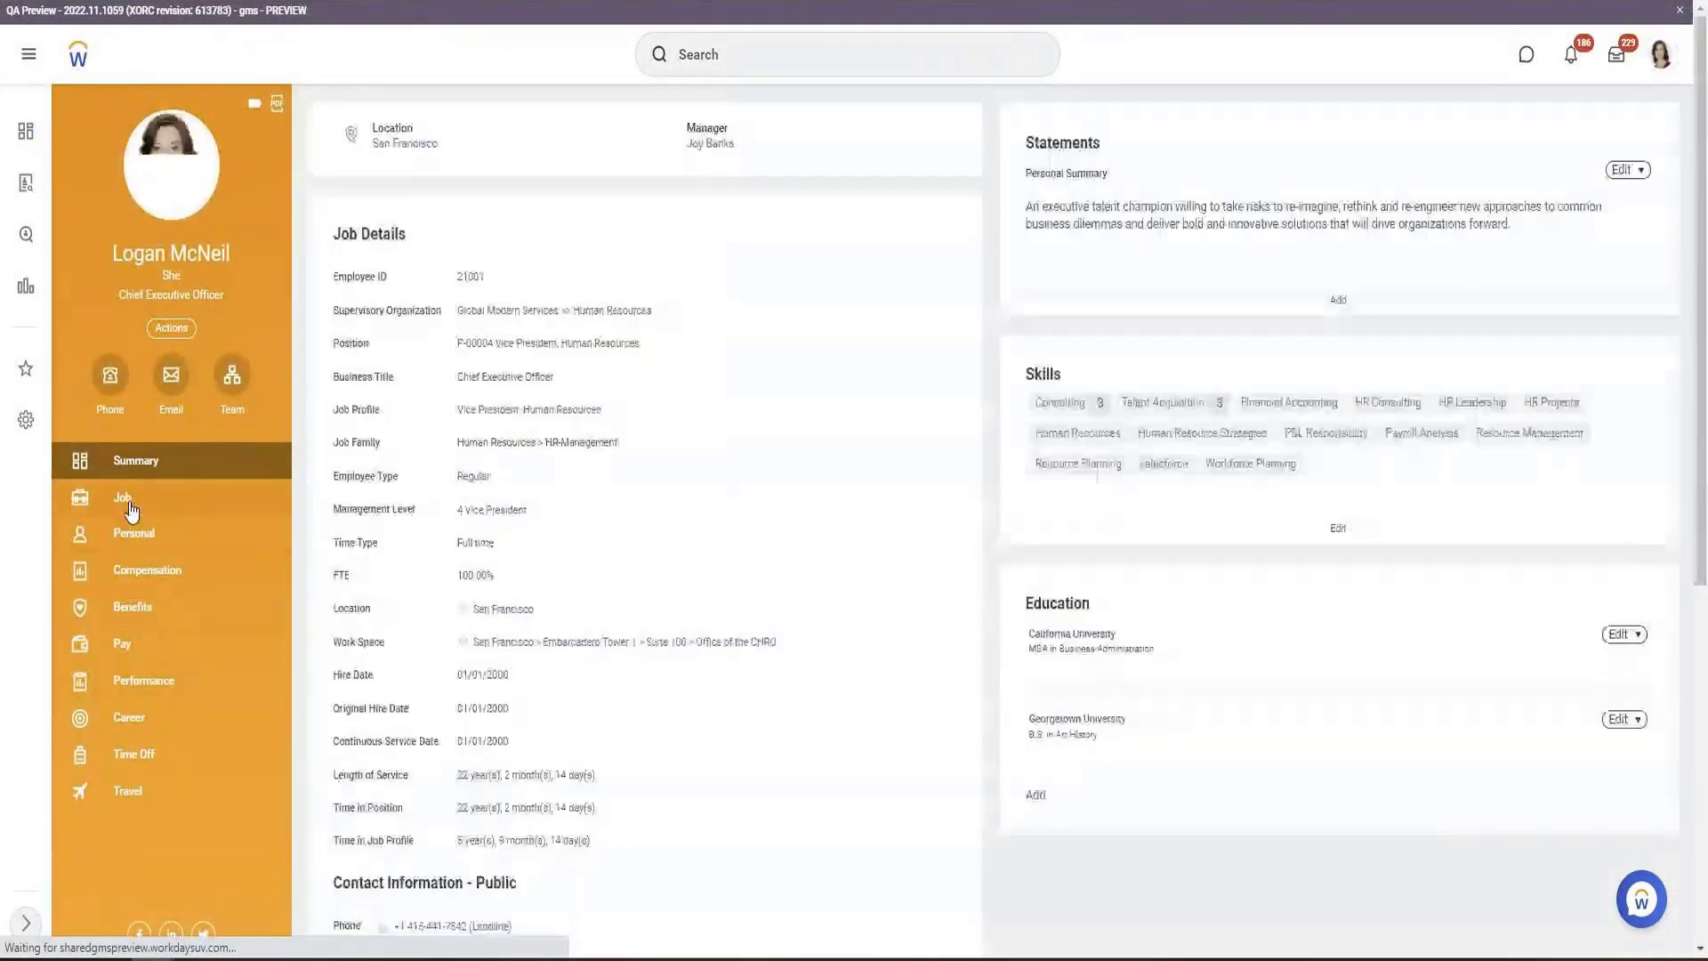
left_click(124, 501)
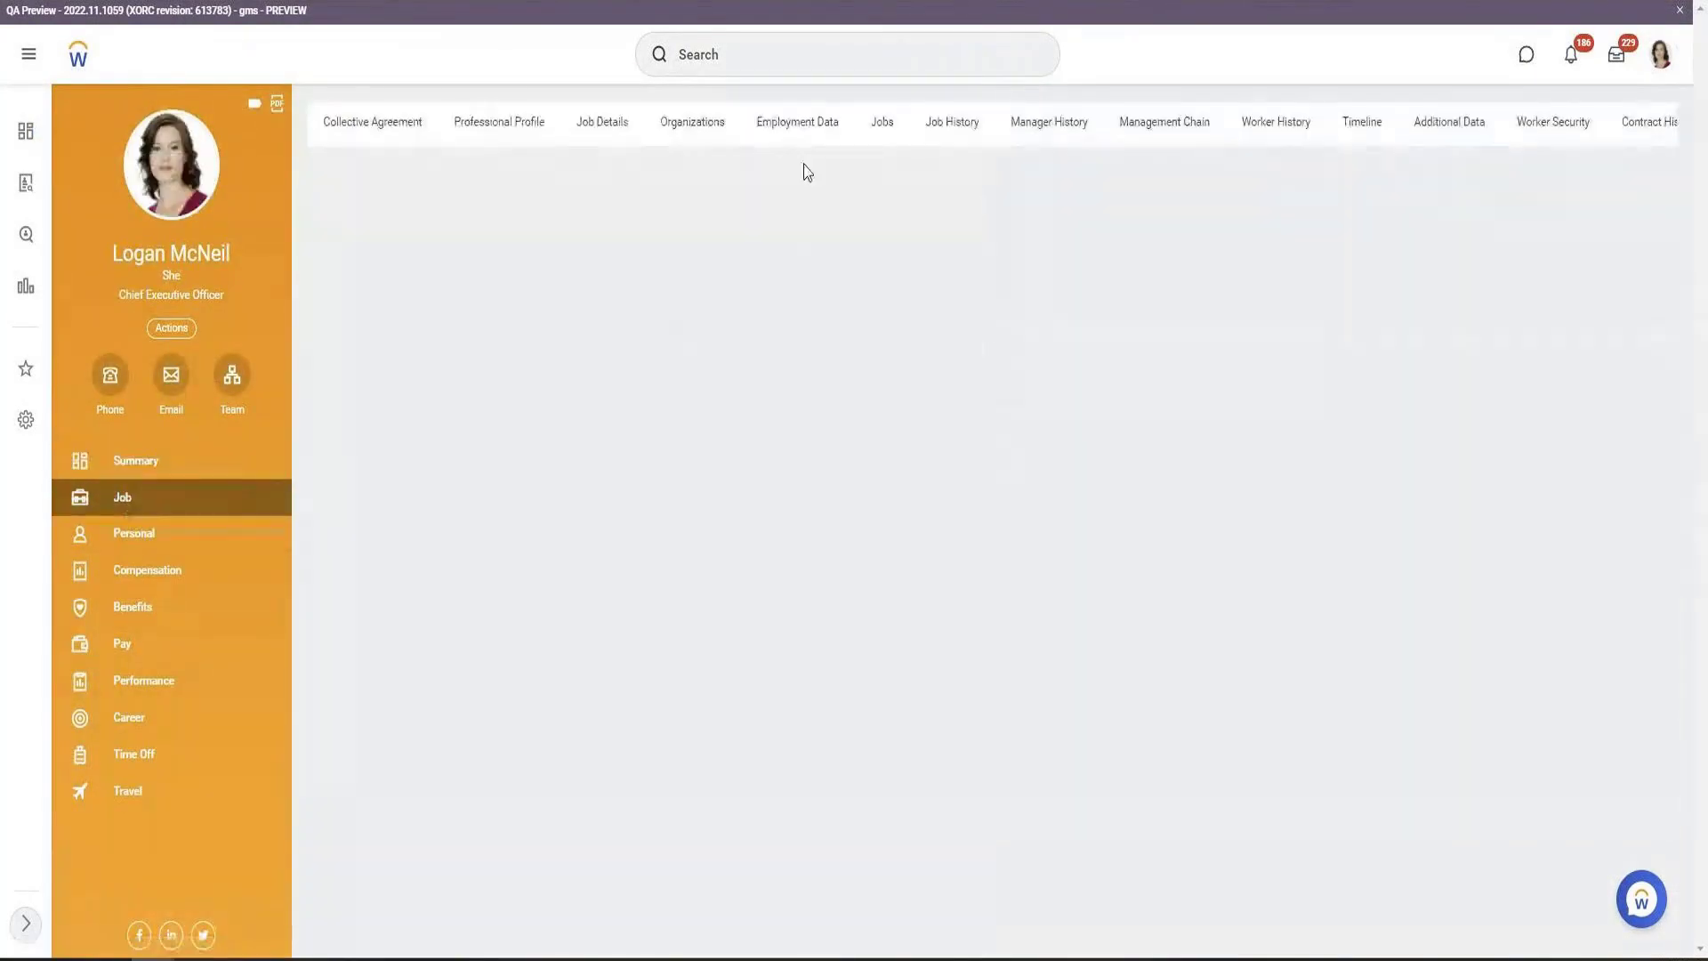
left_click(731, 141)
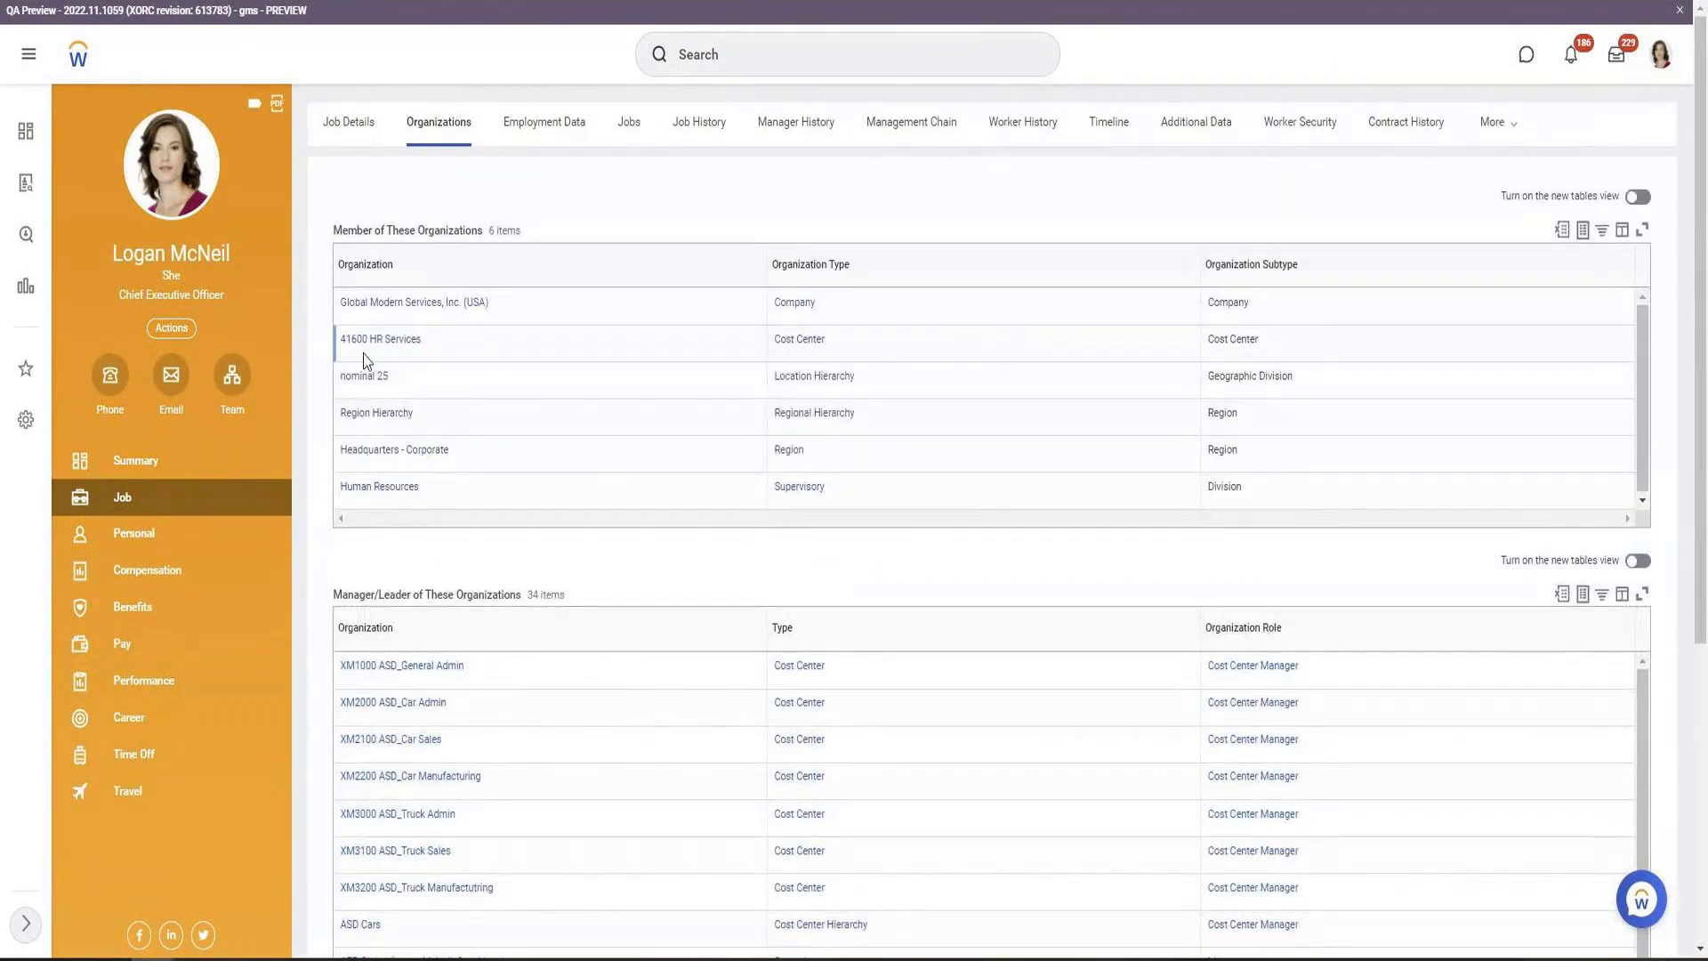
Open the nominal 25 location hierarchy from the worker's organizations and bring up the options for copying its name
right_click(364, 380)
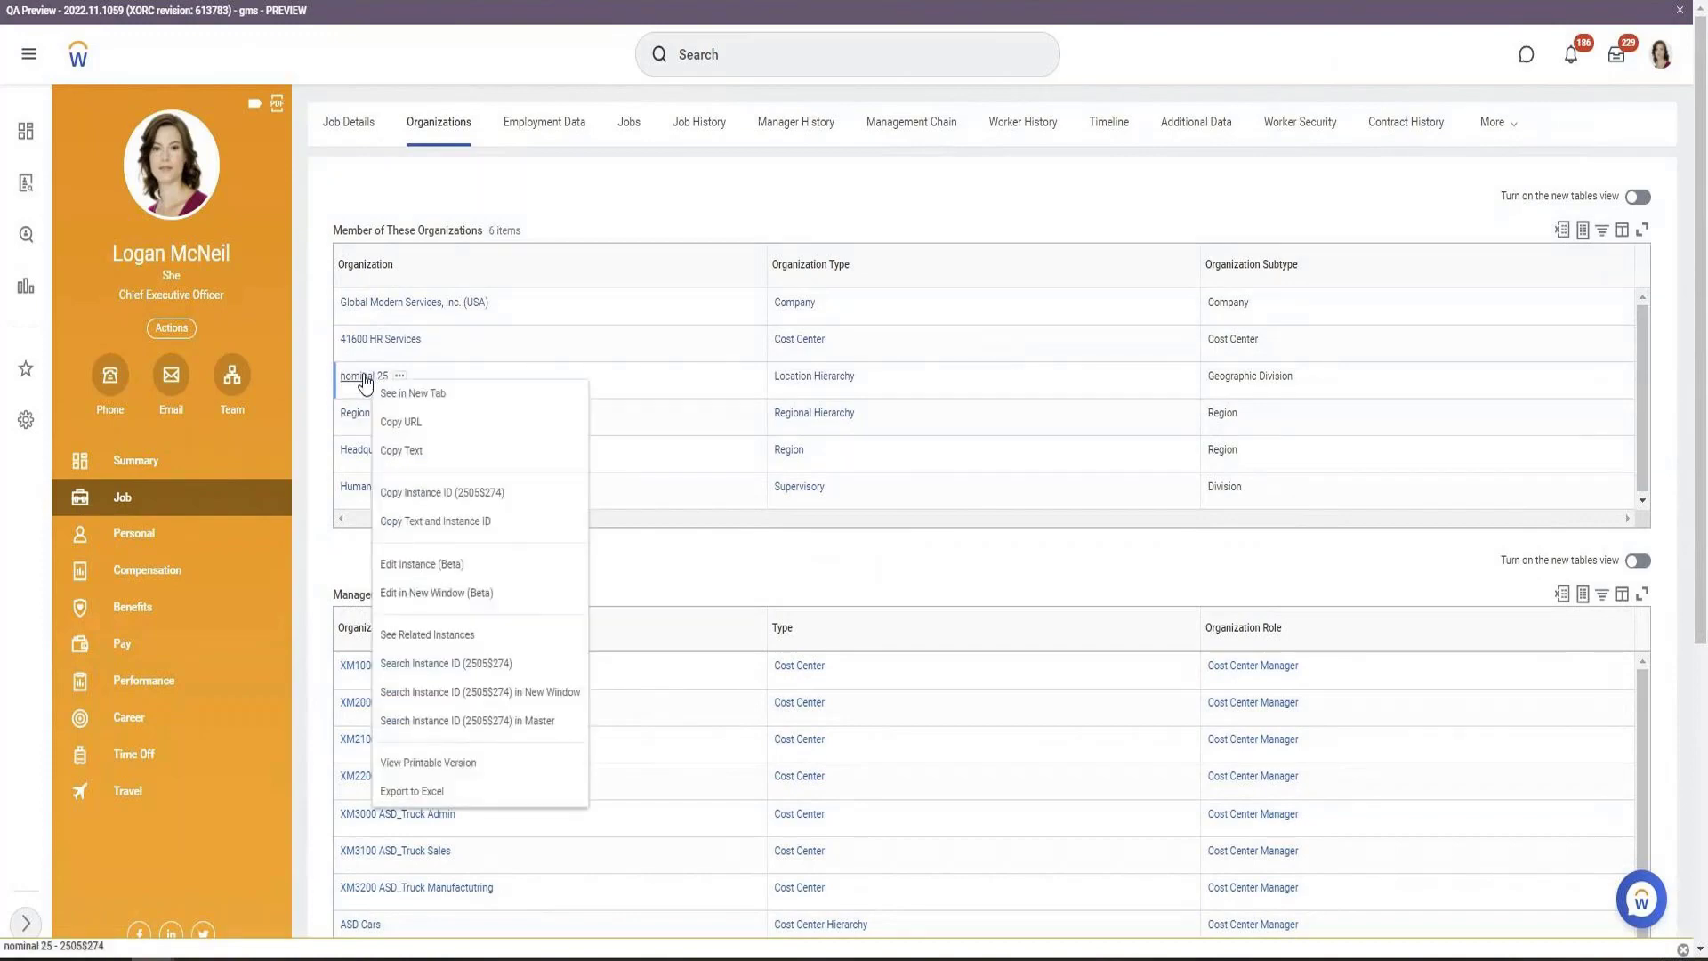
left_click(365, 380)
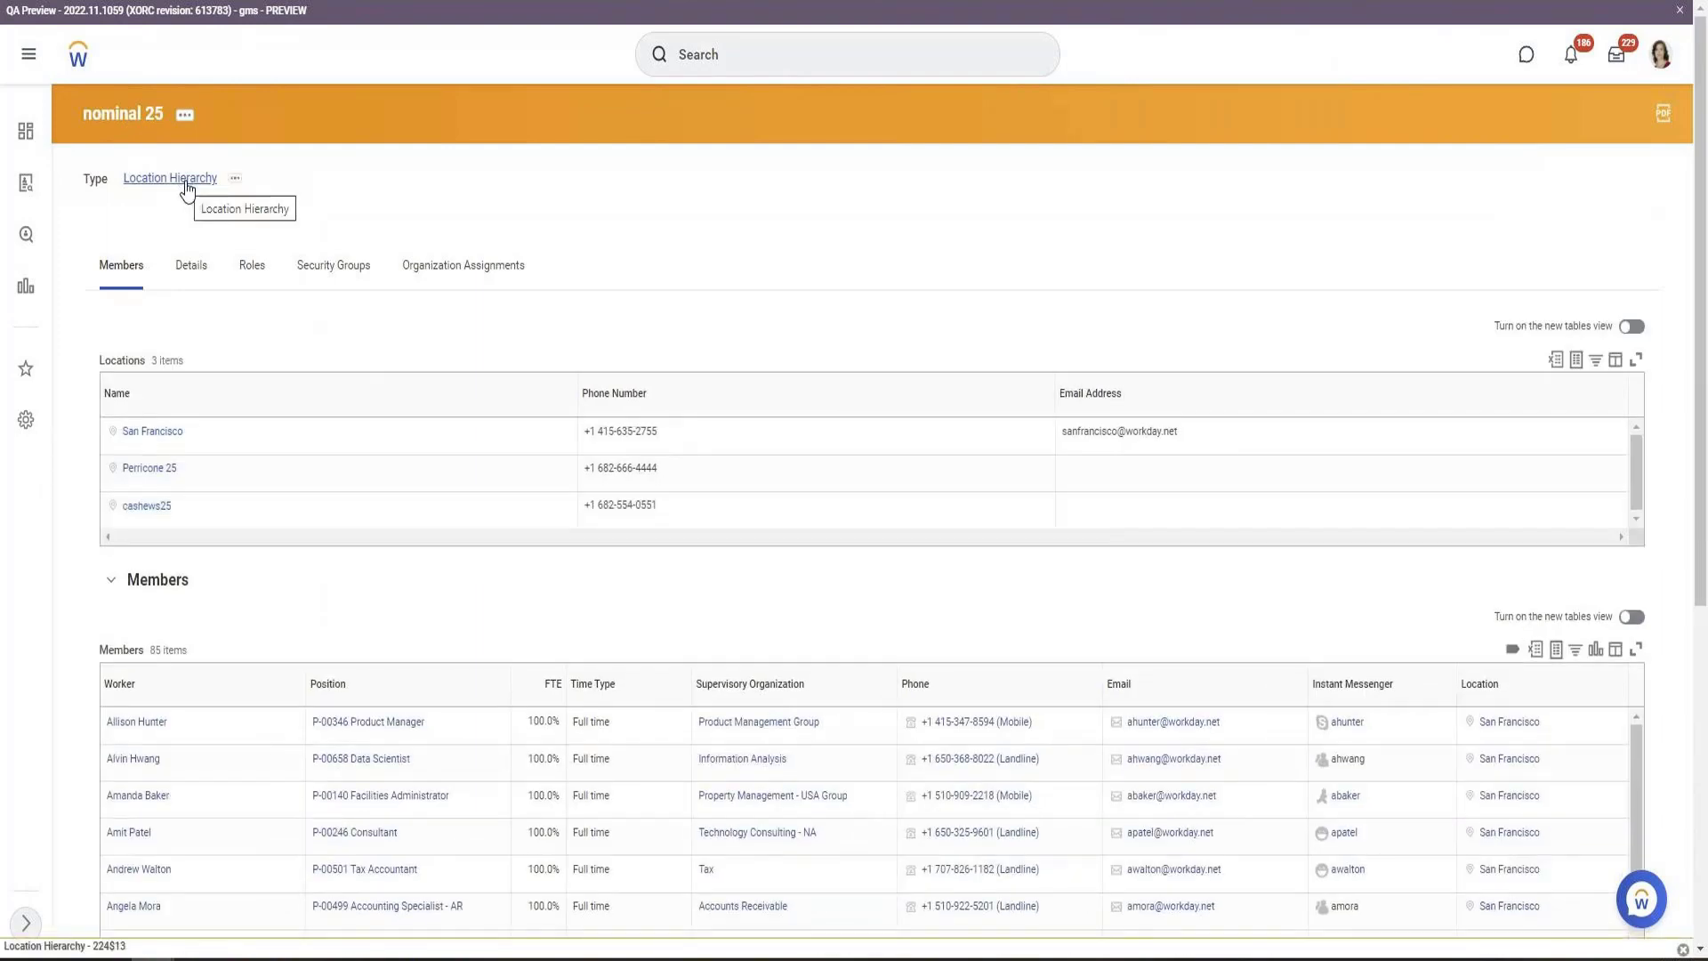
right_click(131, 115)
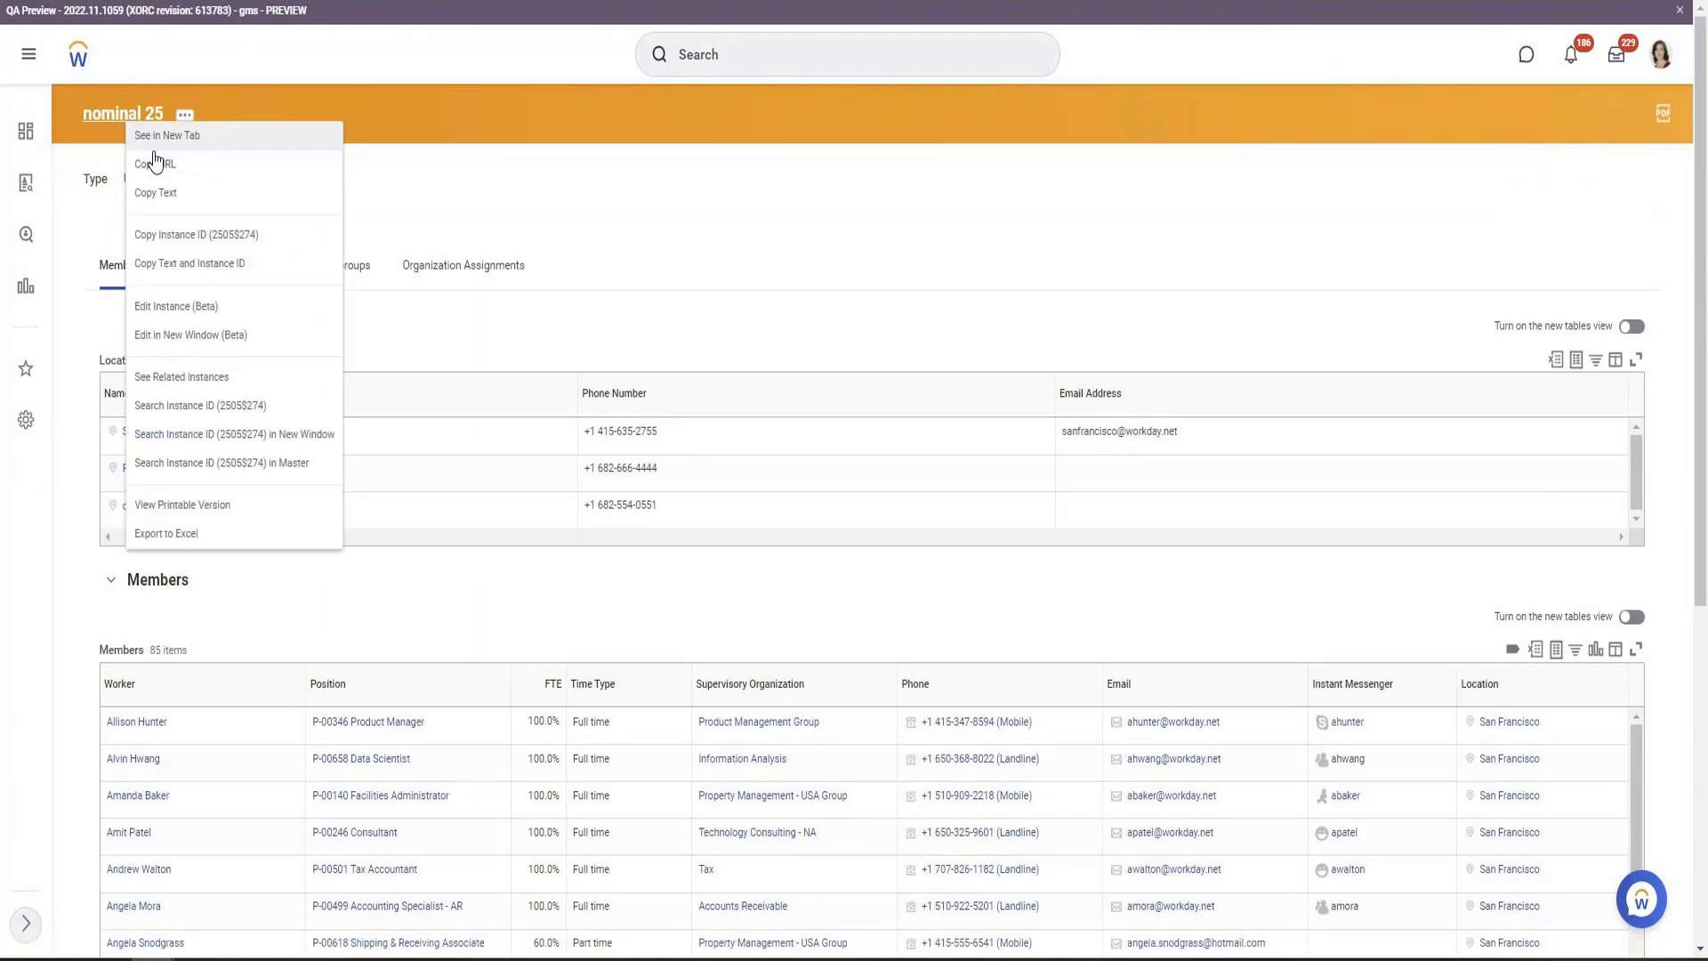
left_click(167, 194)
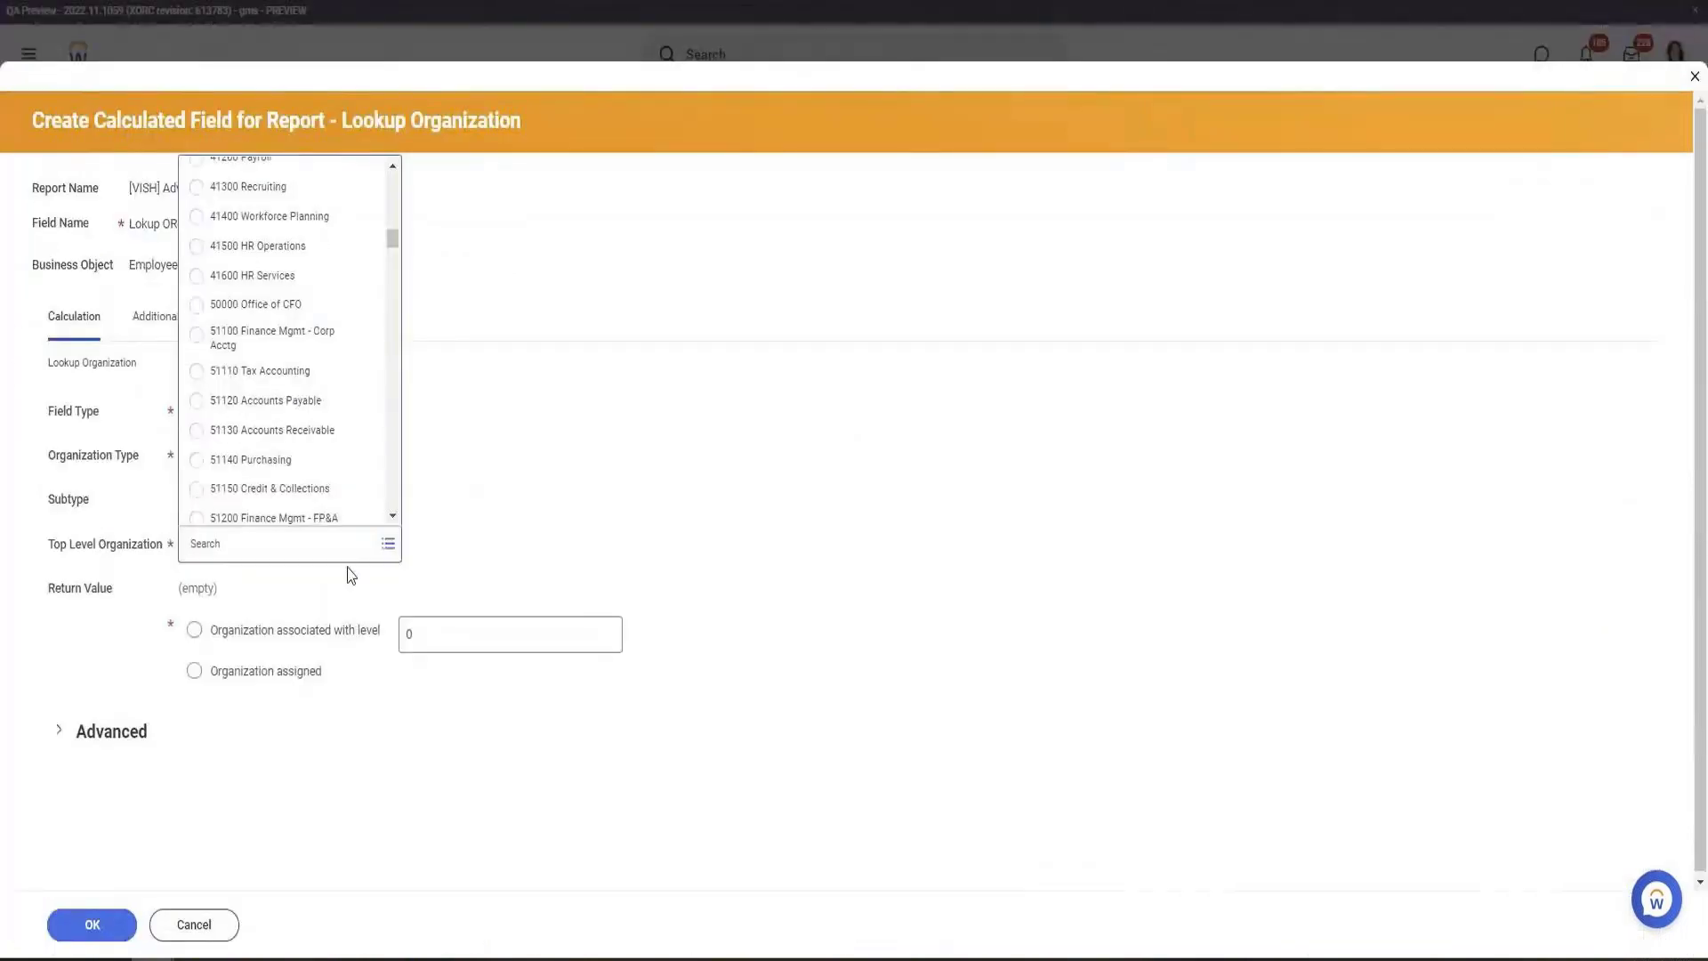
Return to the Lokup ORg definition and search the organization types for "Cost Center" and "Super"
left_click(306, 462)
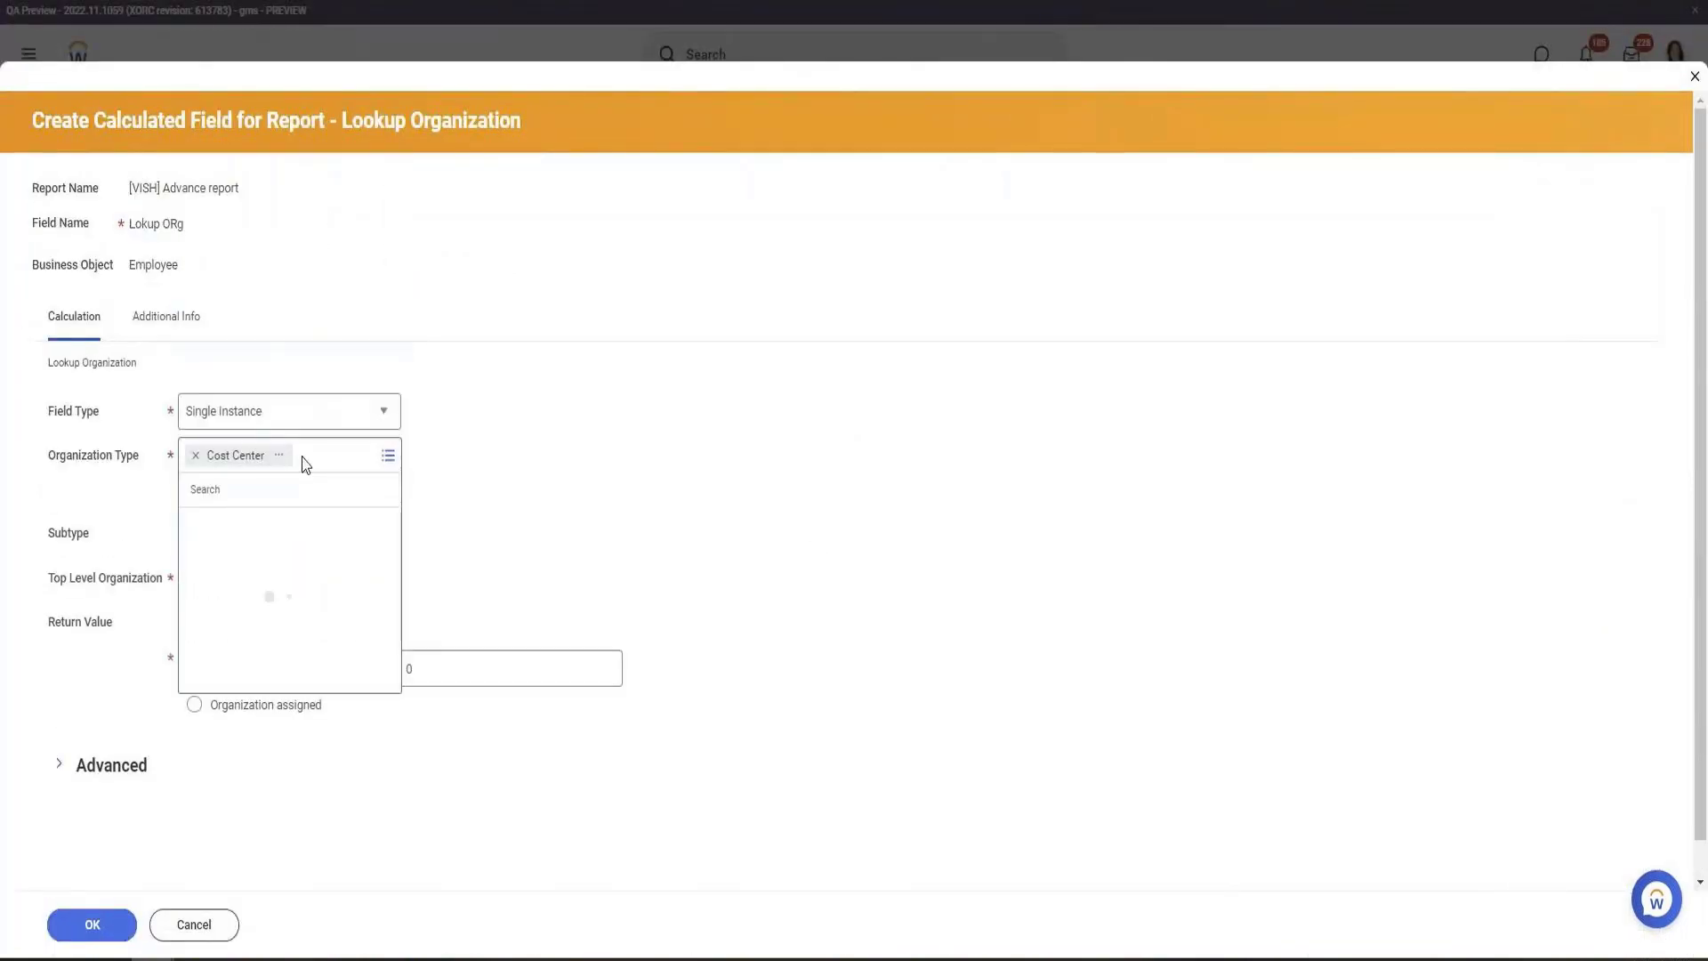
left_click(298, 488)
type("cost")
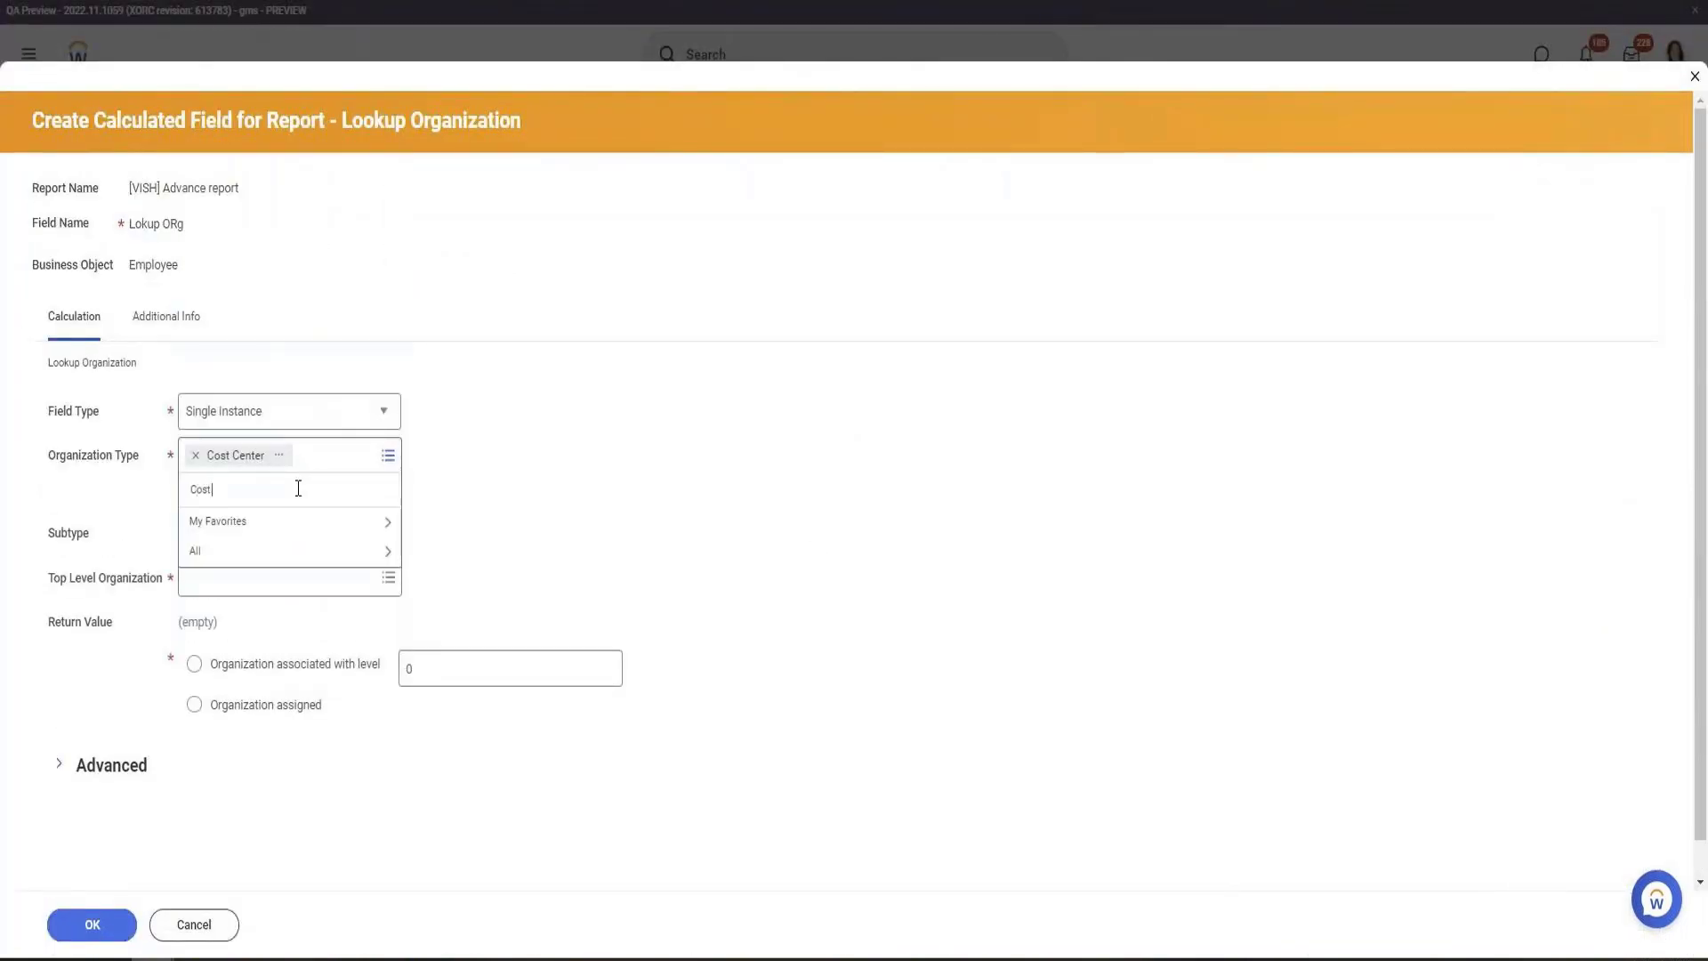
type(" Center")
key("Return")
type("Super")
key("Return")
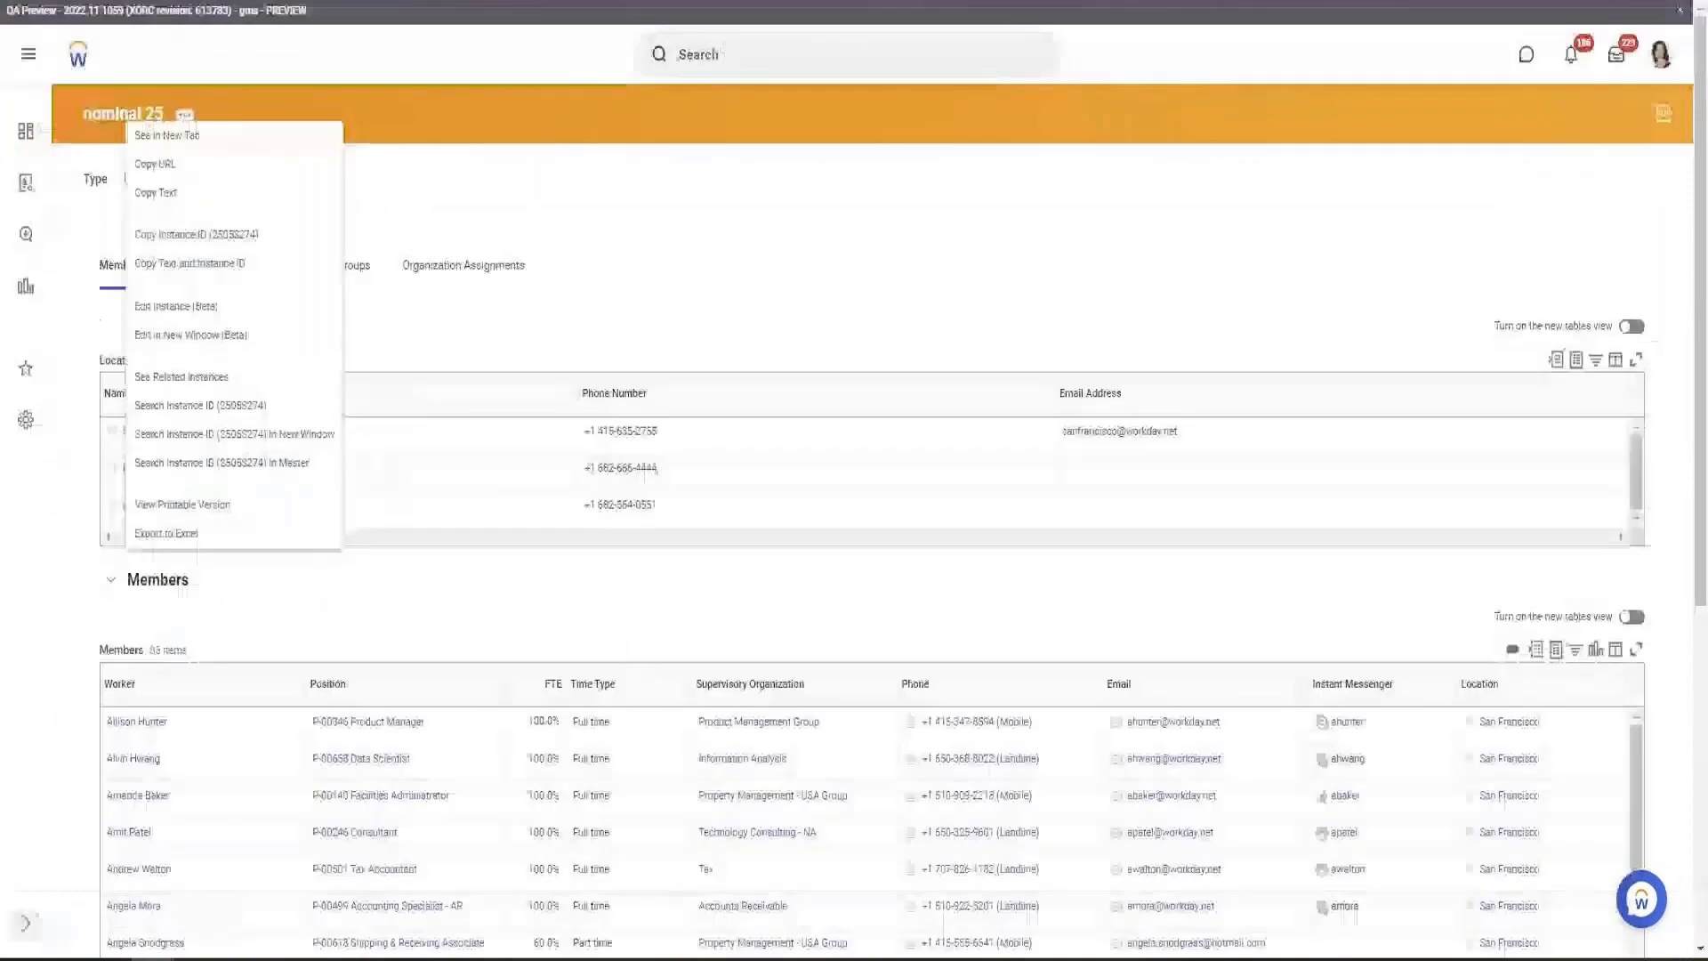
Return to the worker's profile summary and examine the supervisory organization in the job details
left_click(601, 87)
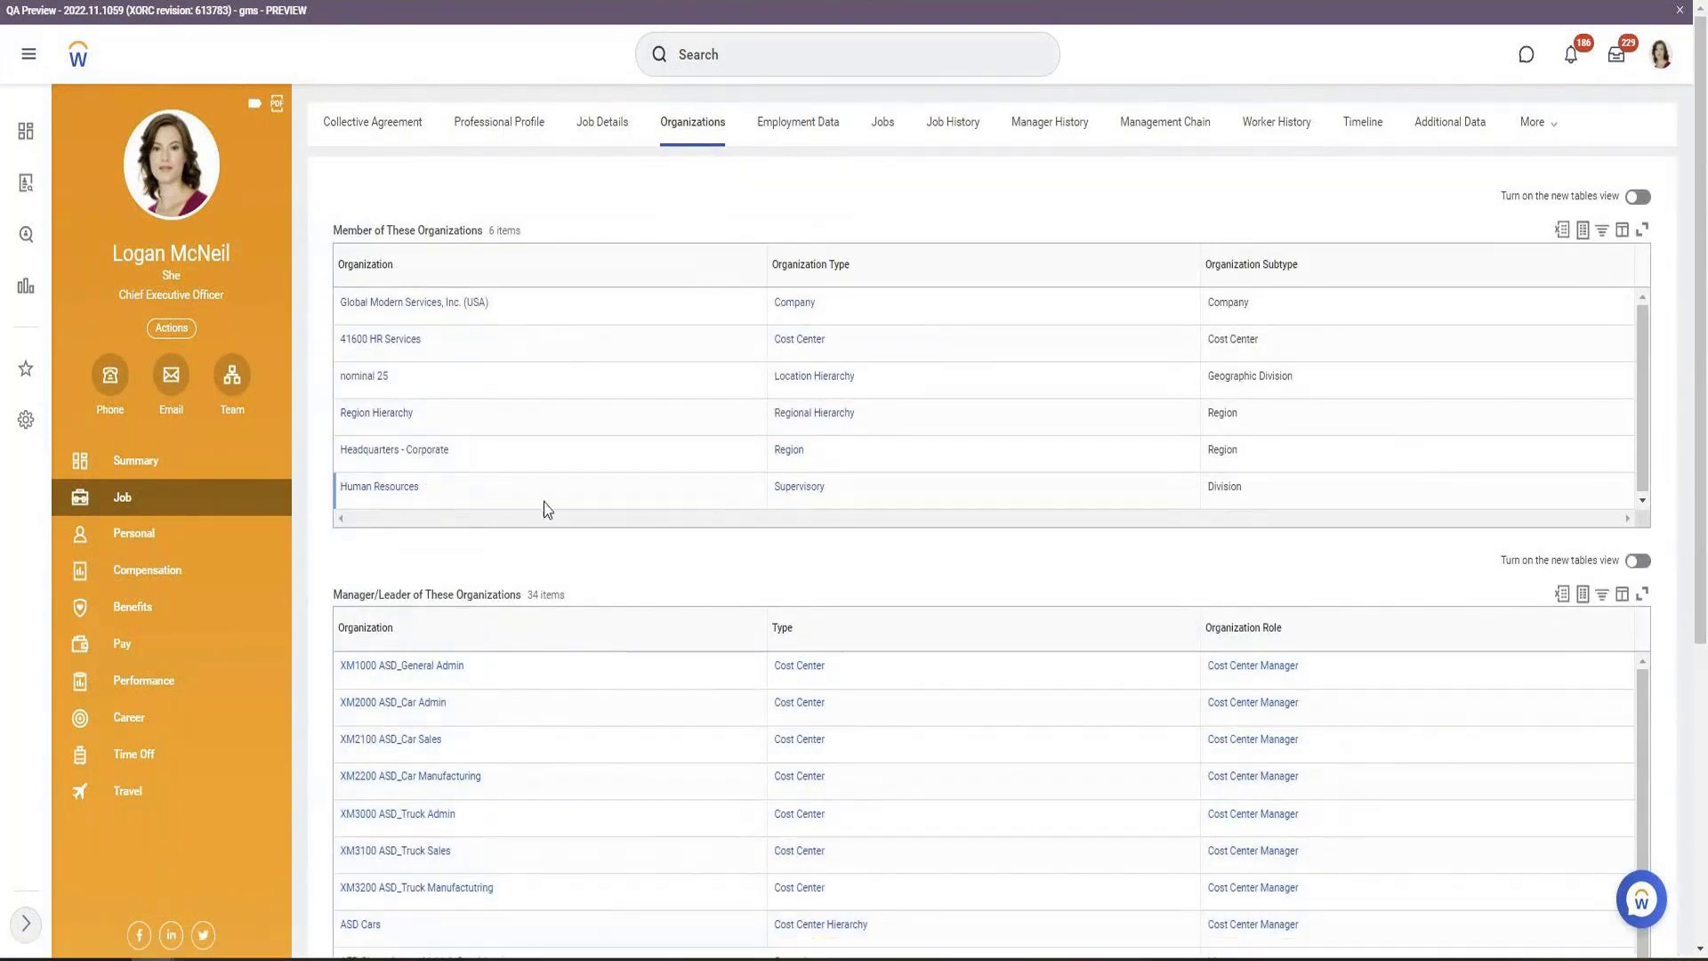
left_click(169, 461)
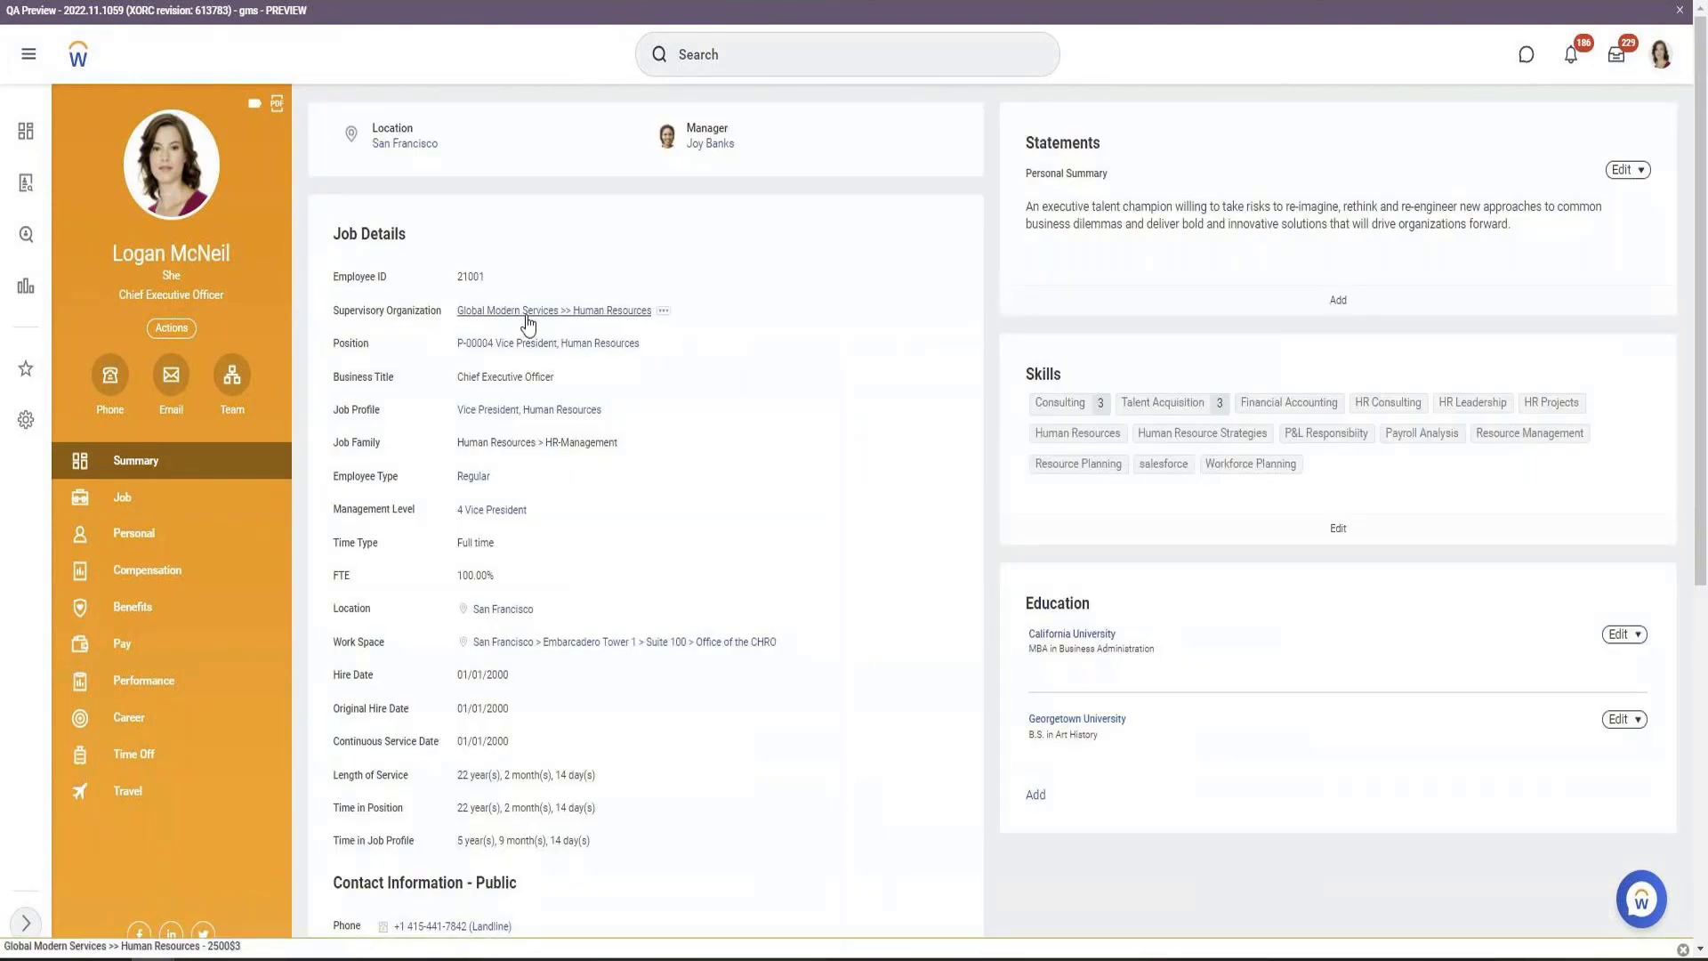
left_click(558, 313)
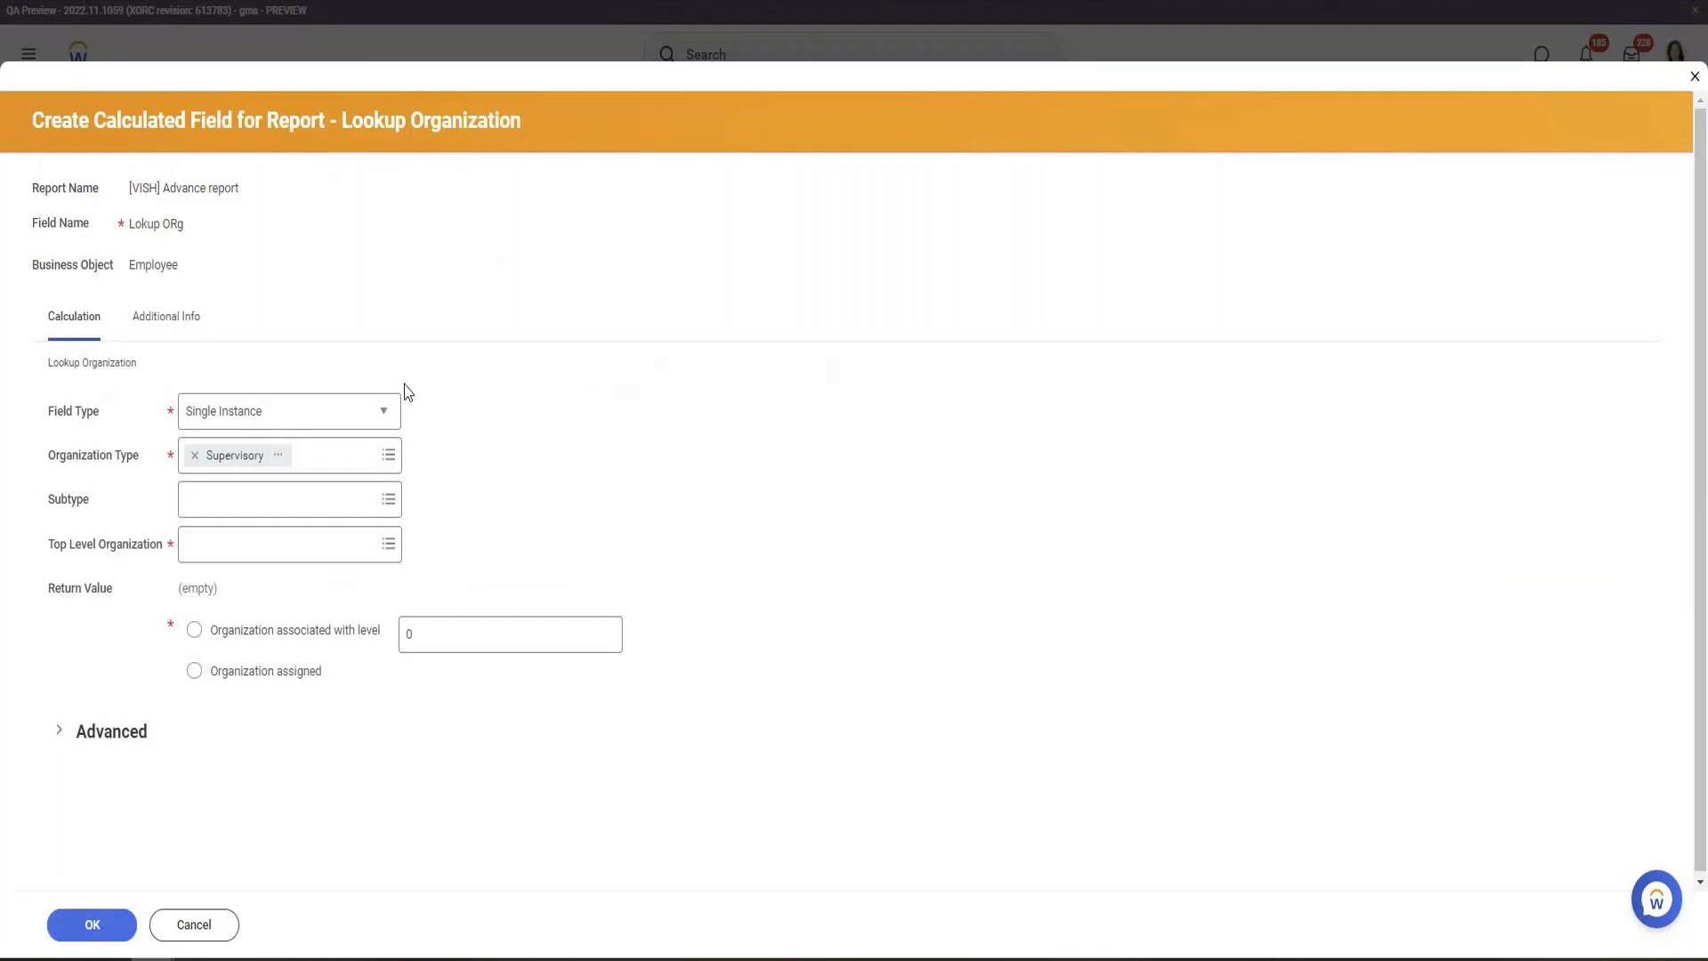
Set the Lokup ORg top level organization to Global Modern Services, return the organization associated with level 3, and save the field and report
left_click(241, 540)
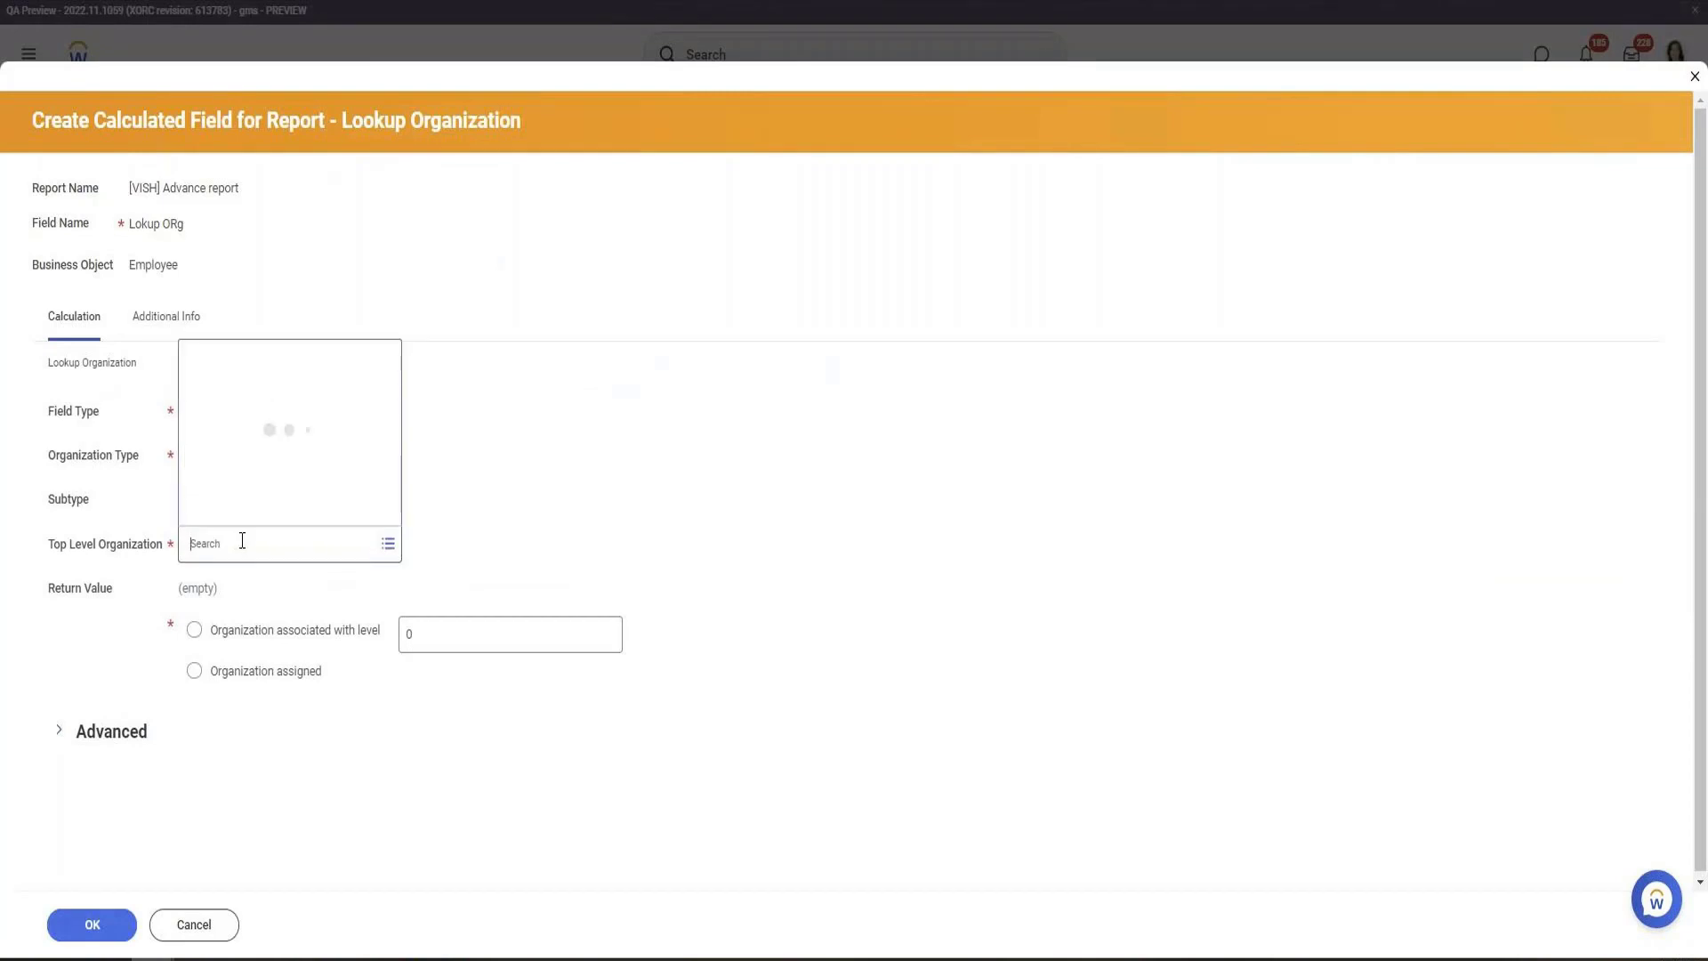
type("Global")
key("Return")
left_click(257, 511)
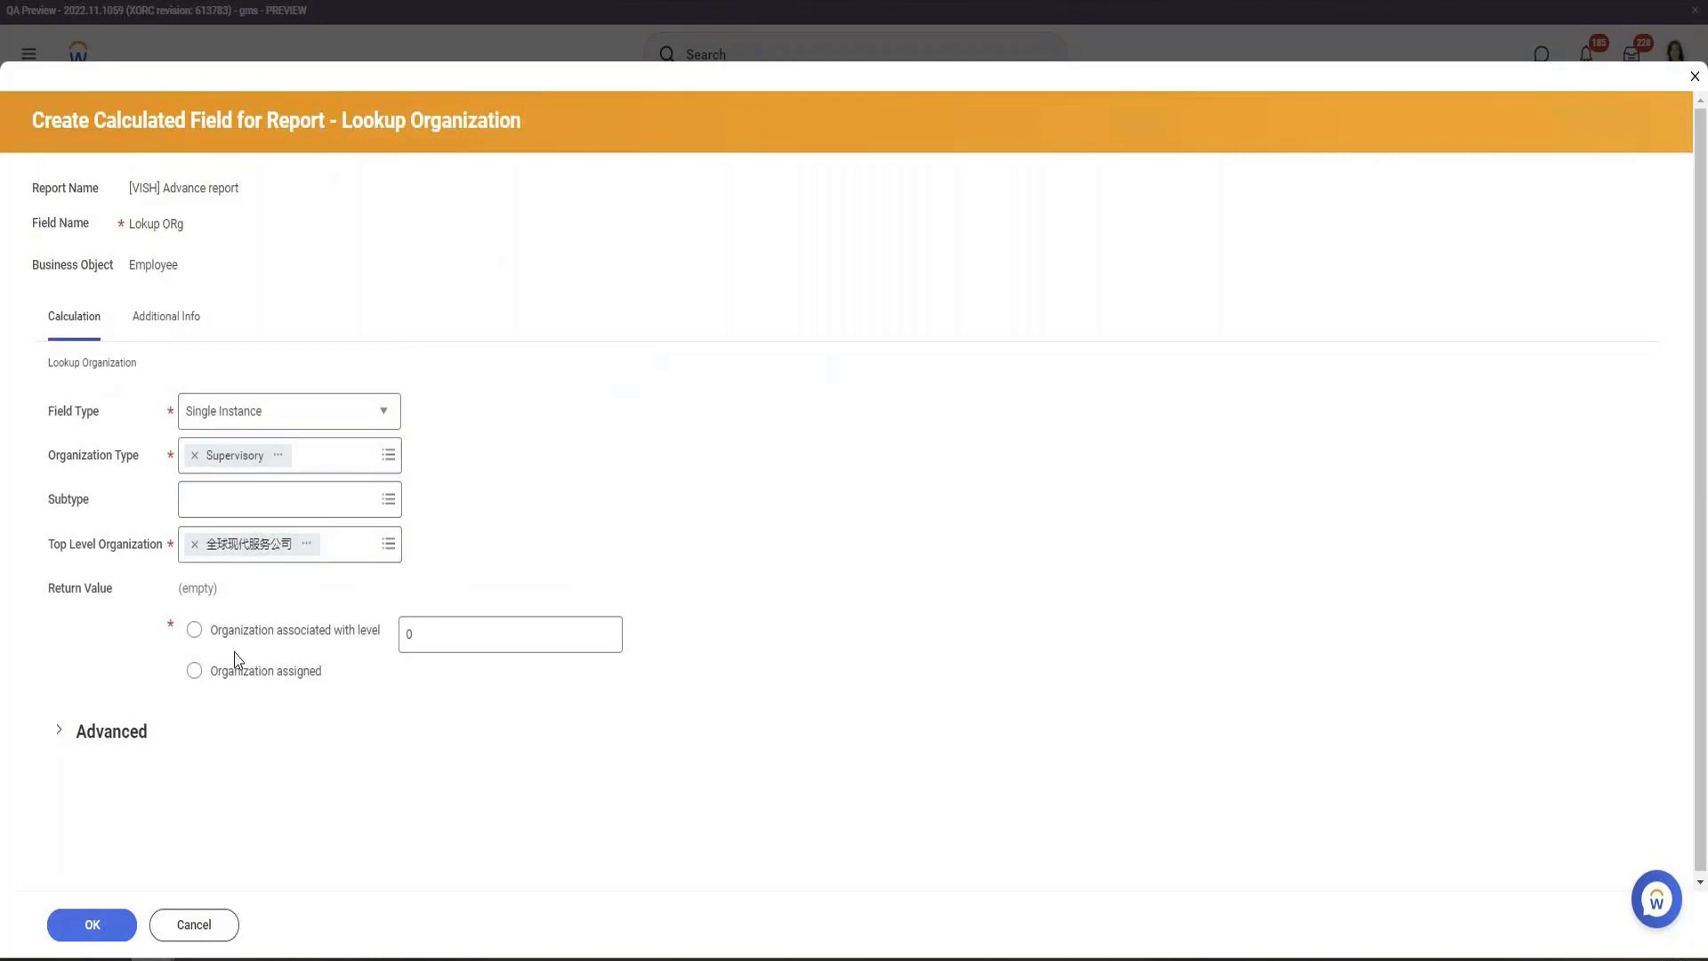
left_click(282, 639)
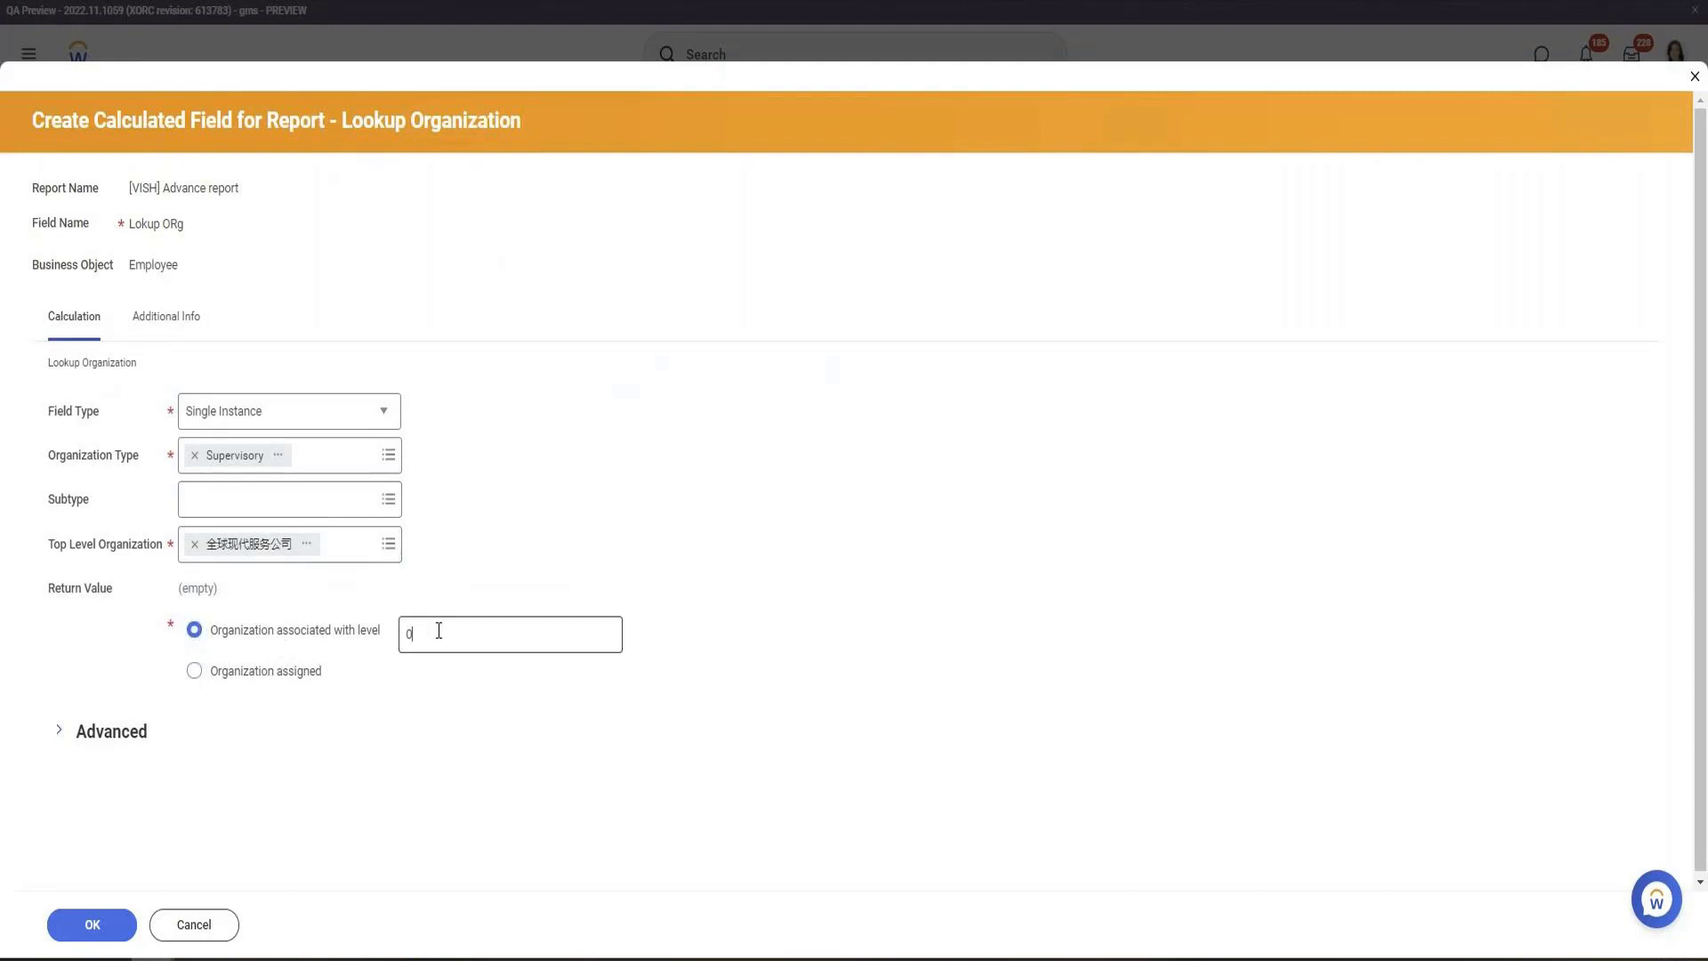
double_click(438, 631)
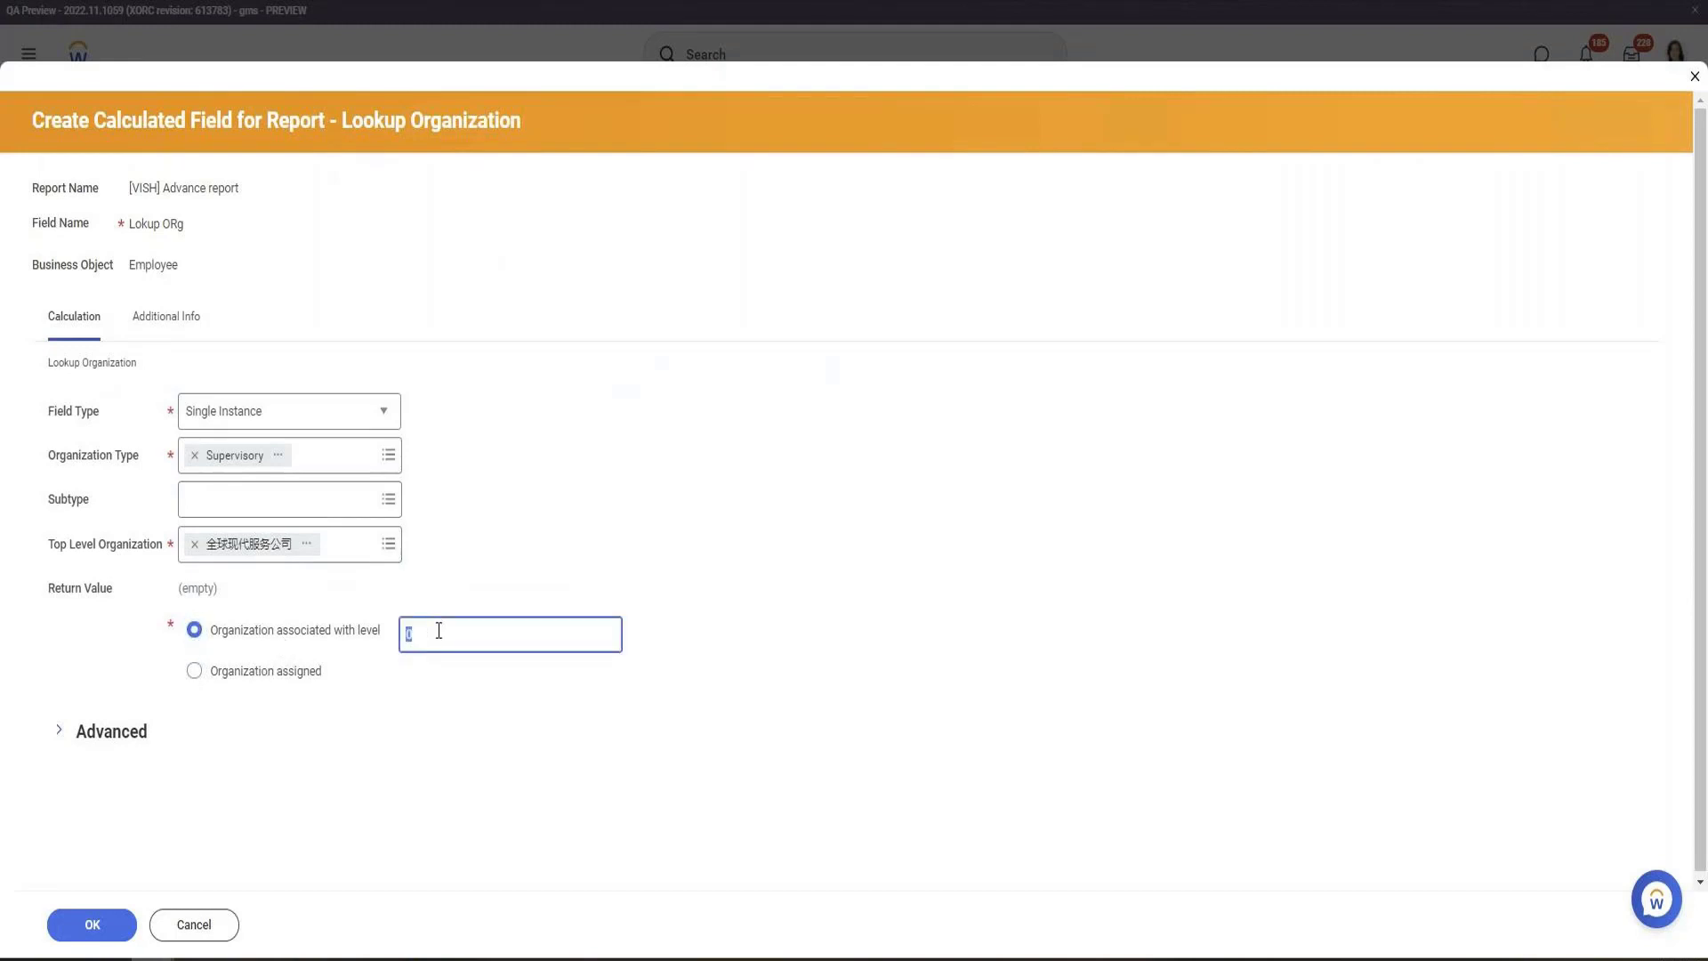
left_click(113, 920)
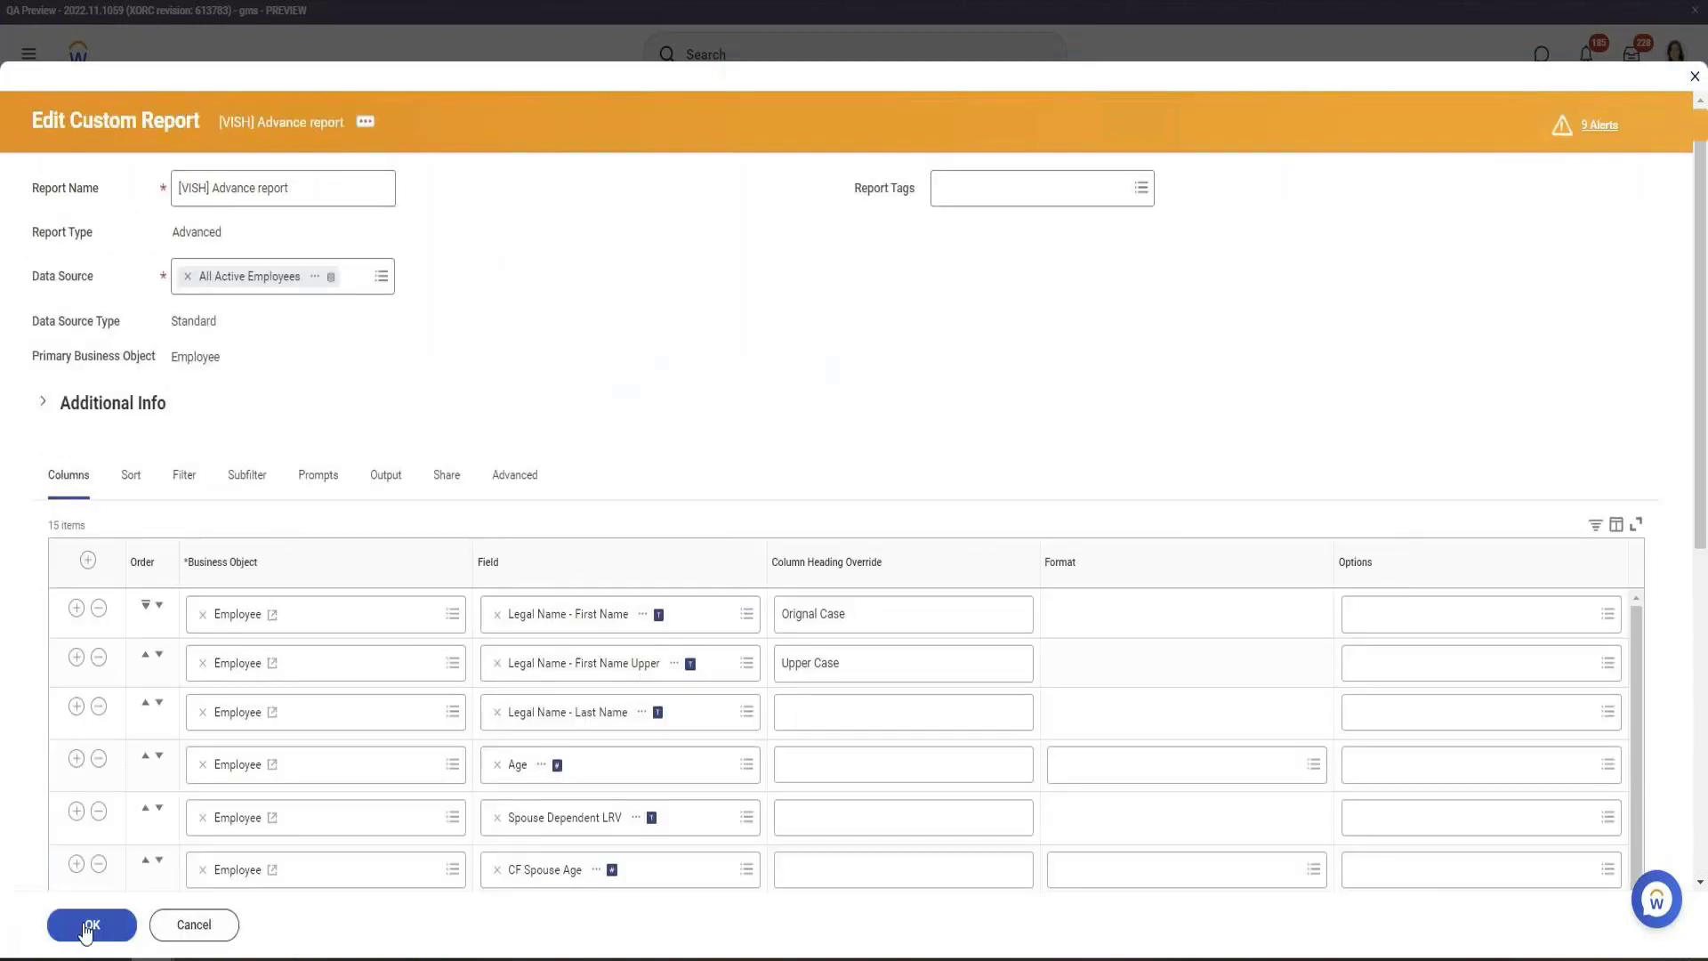
left_click(86, 926)
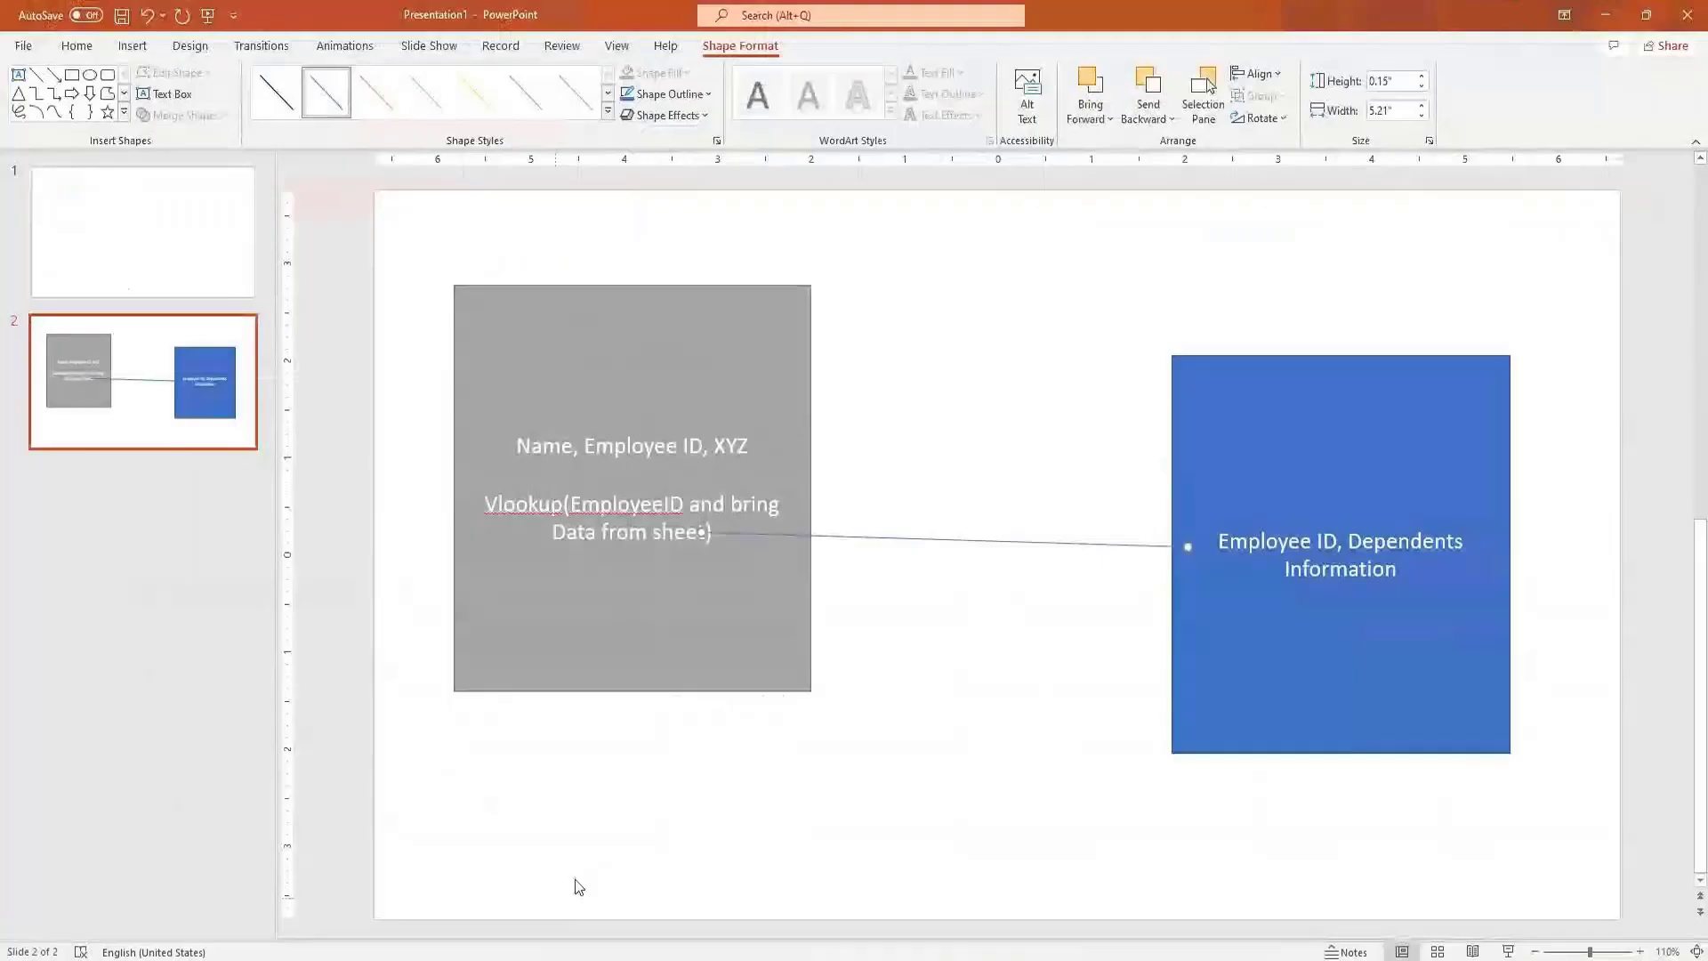
Switch to PowerPoint, add a new slide after slide 2, and enter an employee's first name as its first bullet
left_click(222, 669)
key("Return")
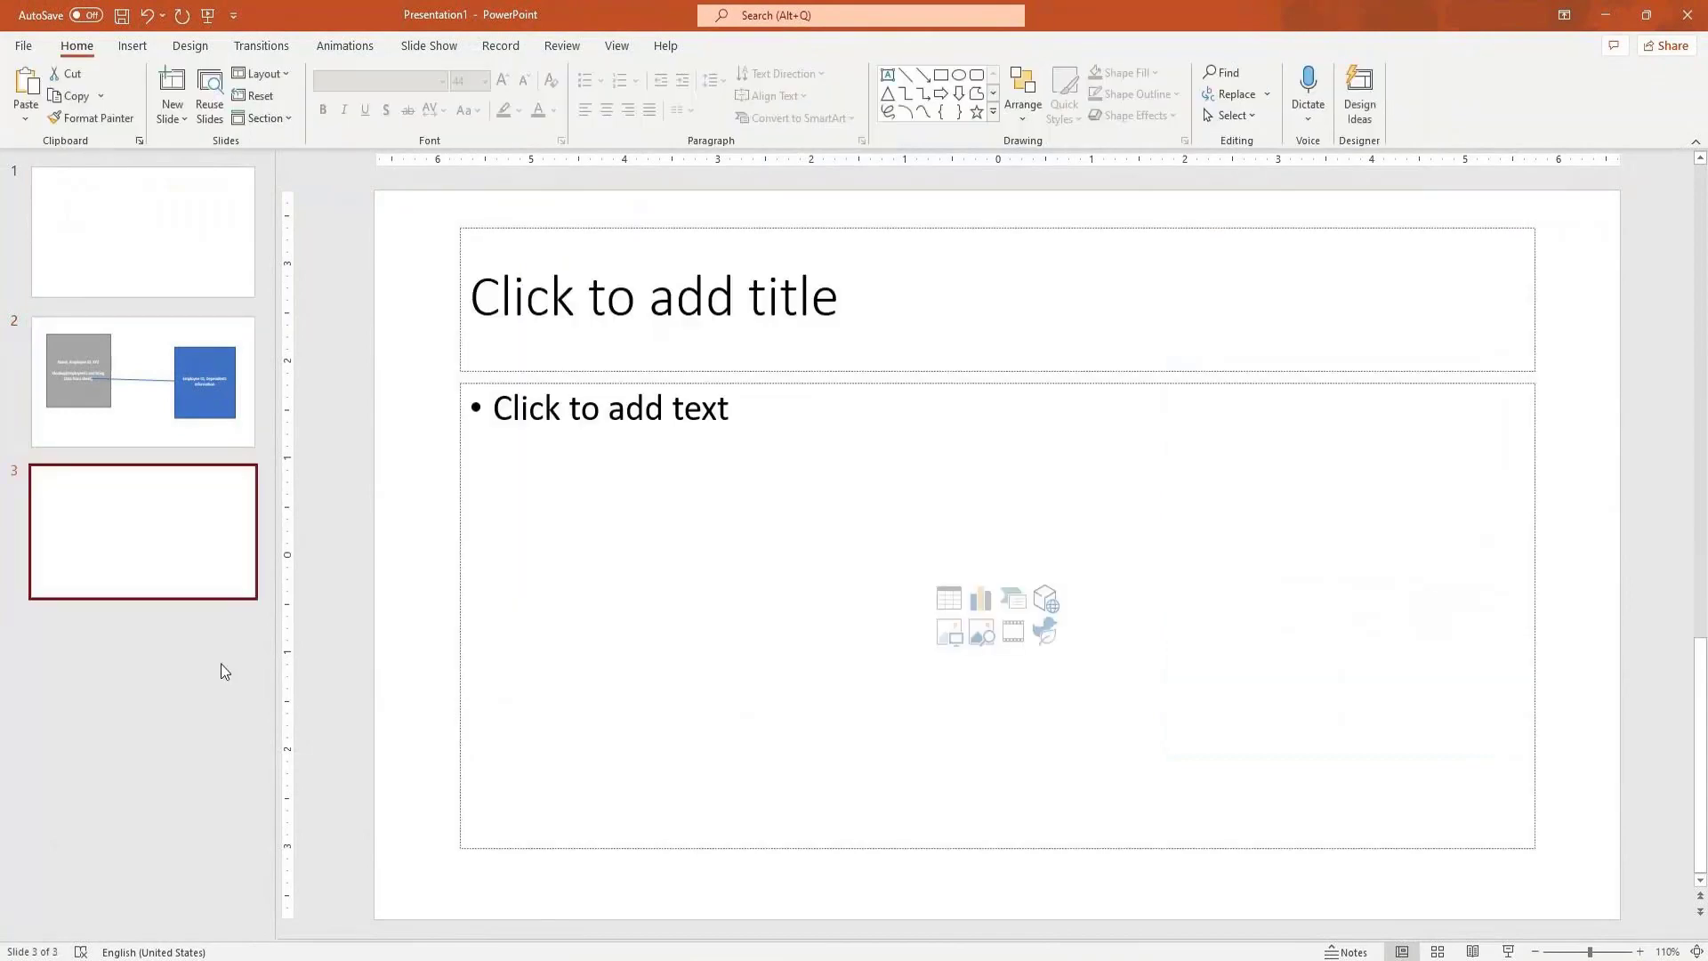
left_click(749, 436)
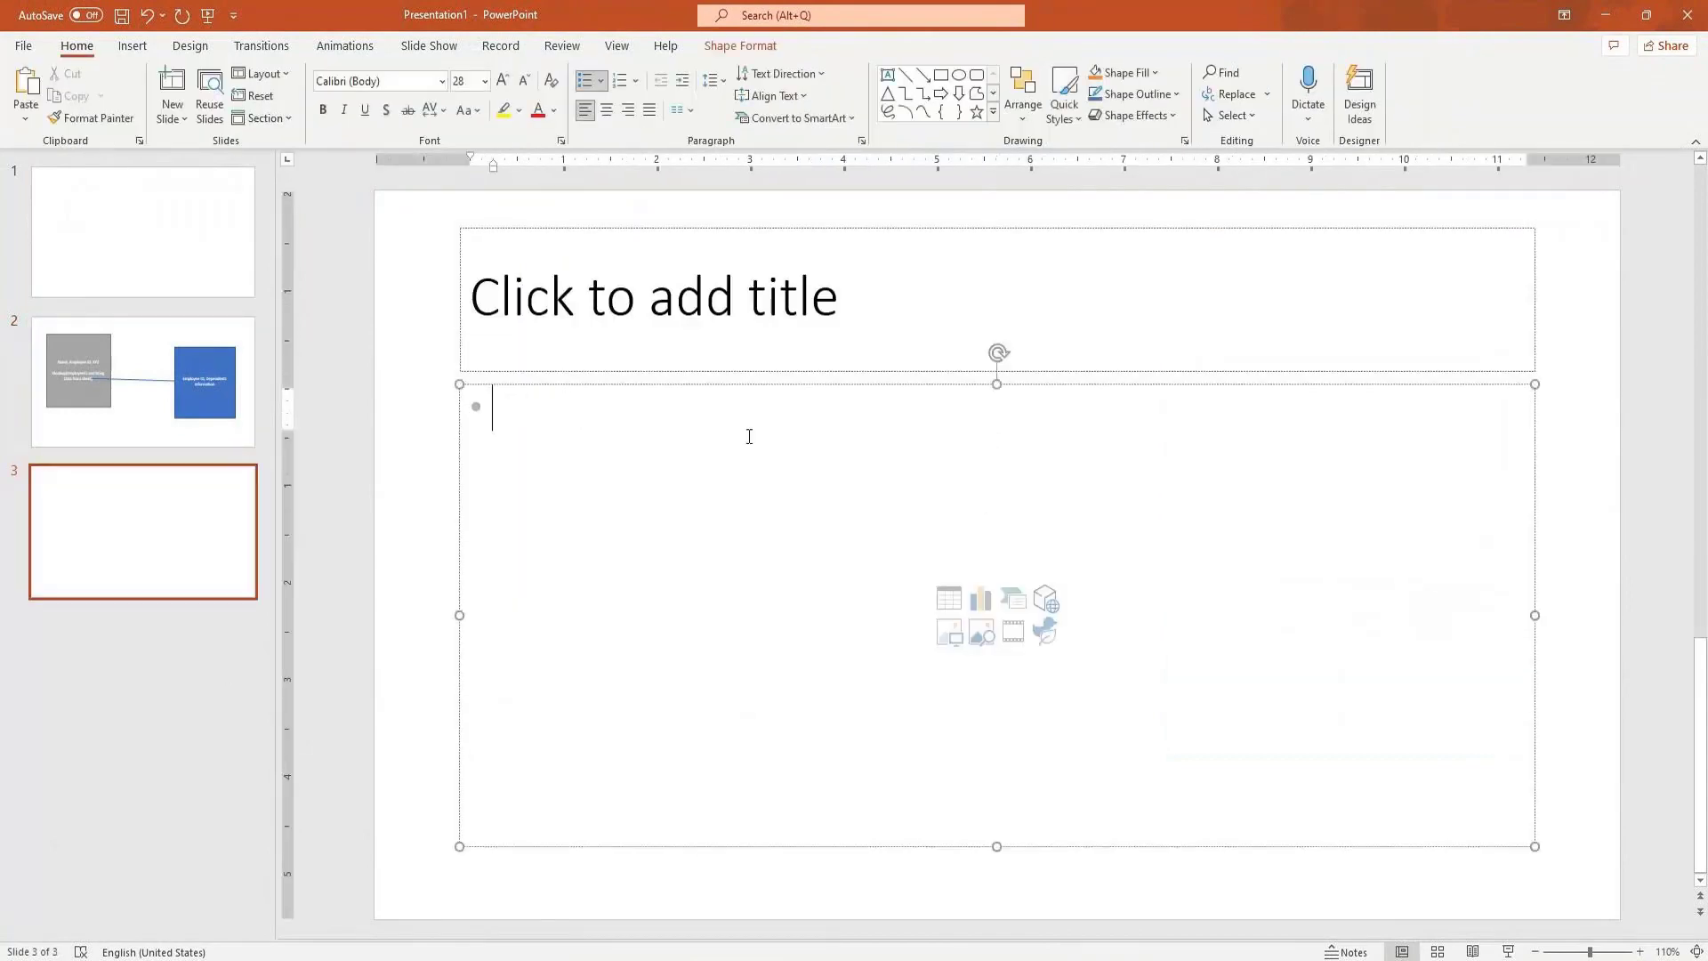
type("Kevin")
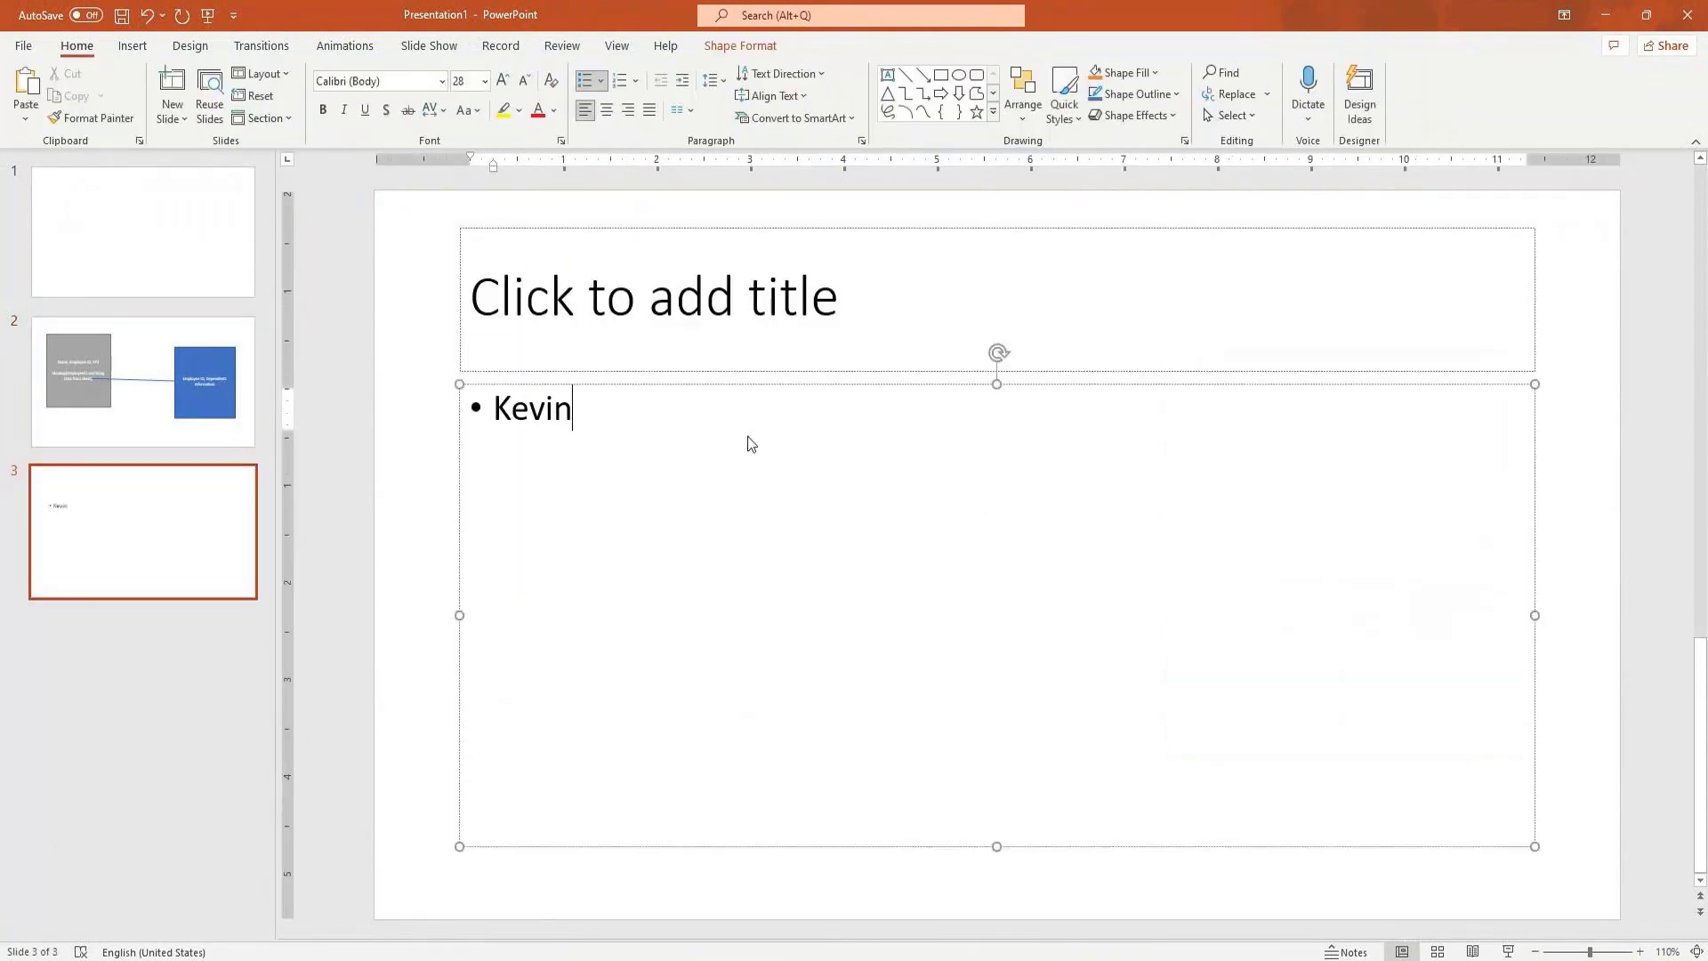
Insert a "Manager Level" bullet above the employee's name on the new slide
key("Home")
key("Return")
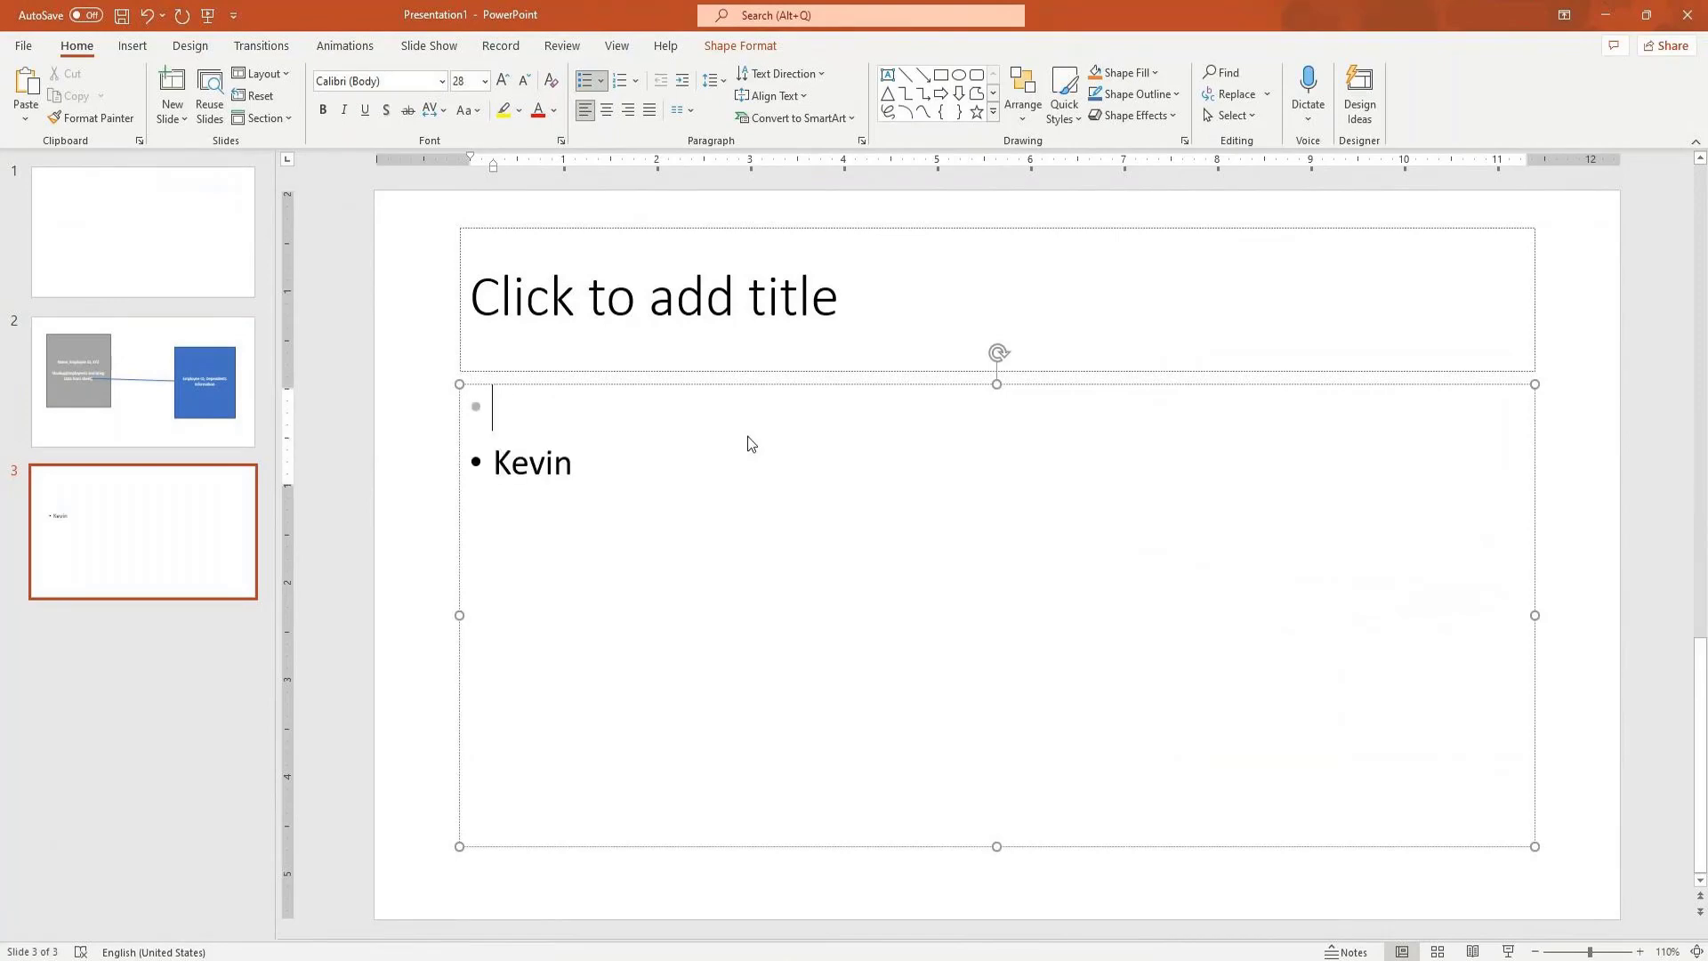
type("Manager ")
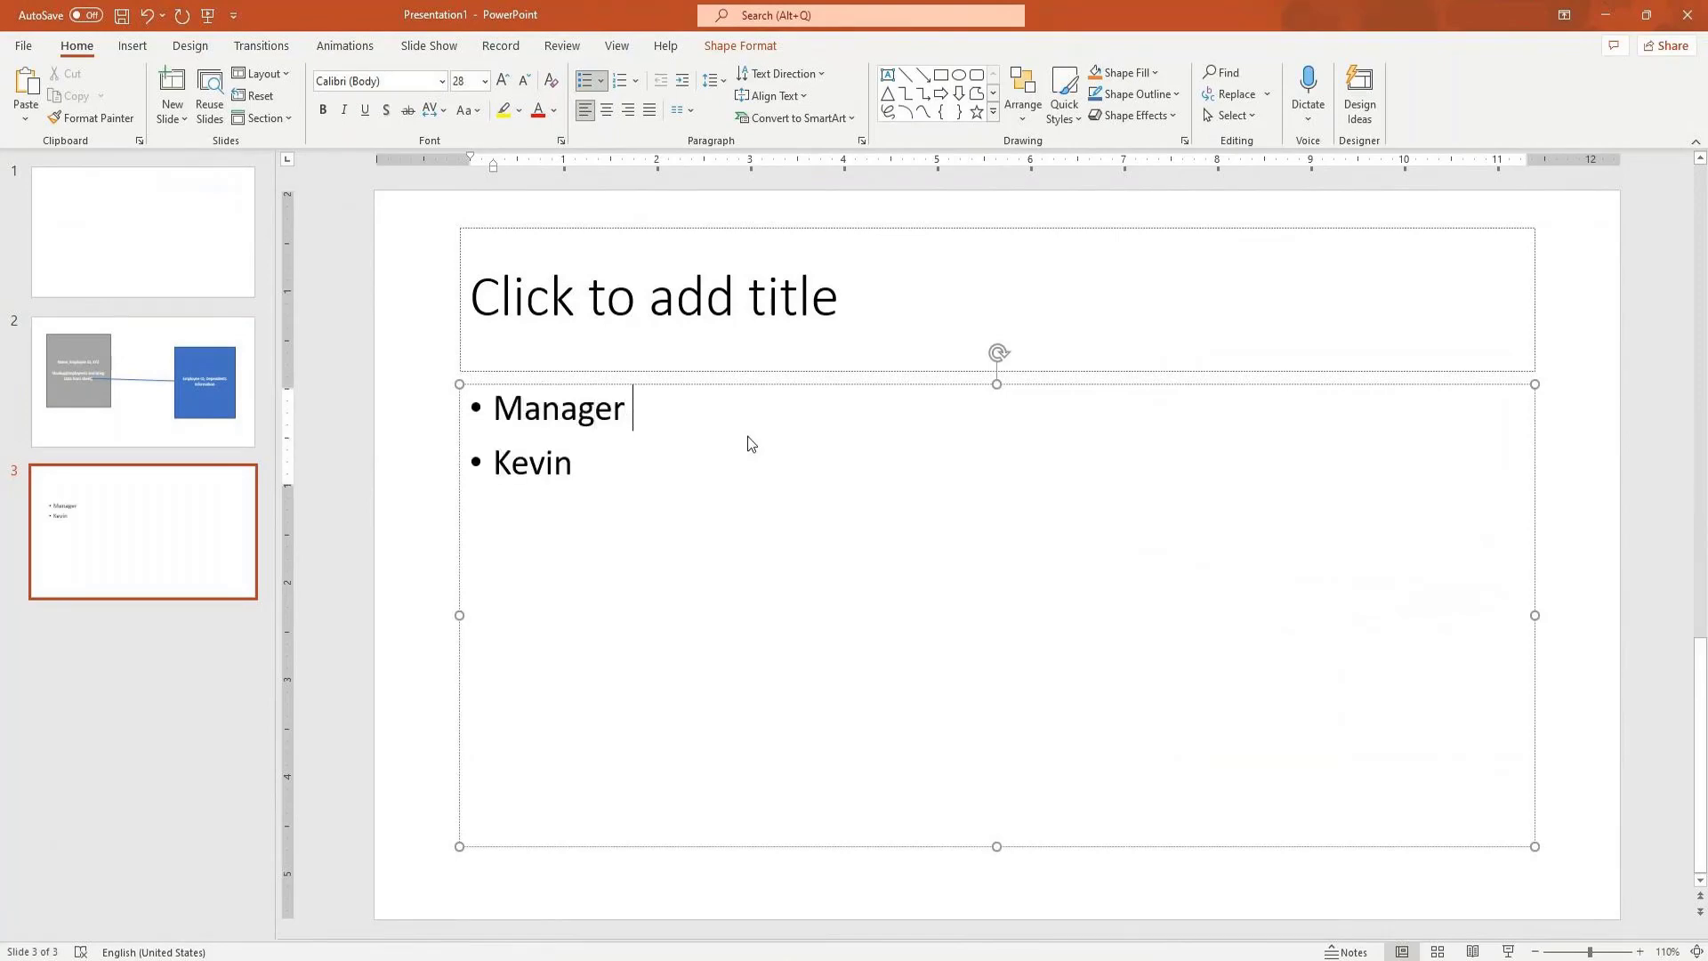
type("Level")
Insert a "Lmanager Level 2" bullet above the Manager Level line
key("Home")
key("Return")
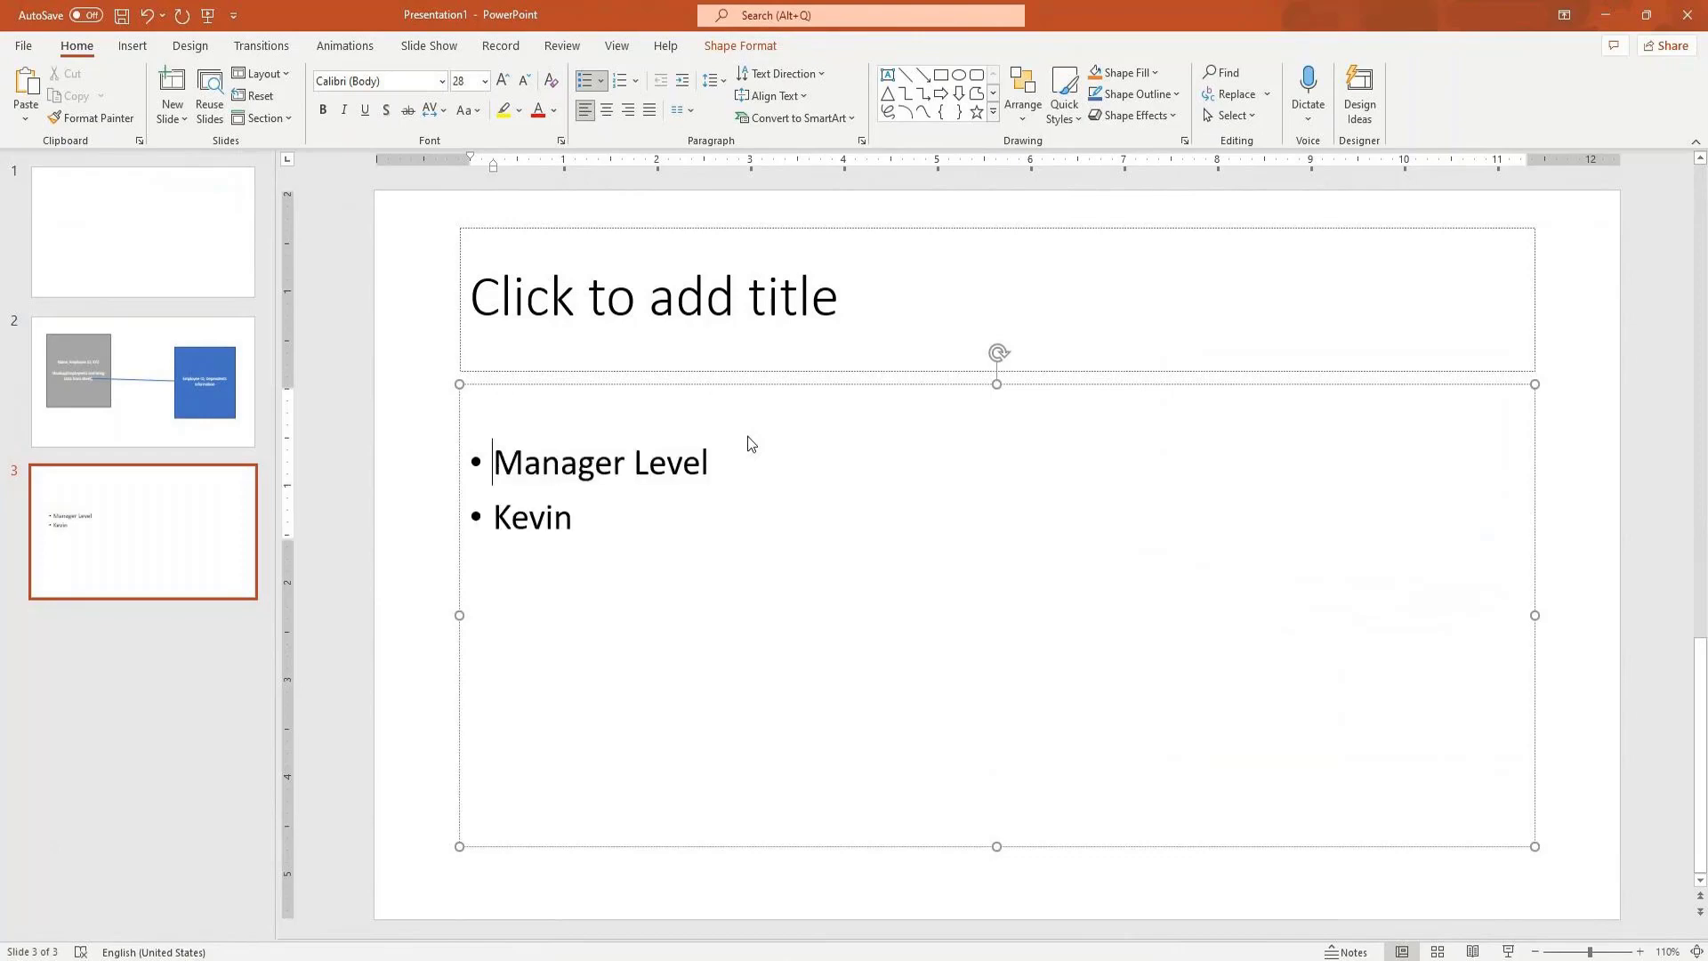
key("Up")
type("LMa")
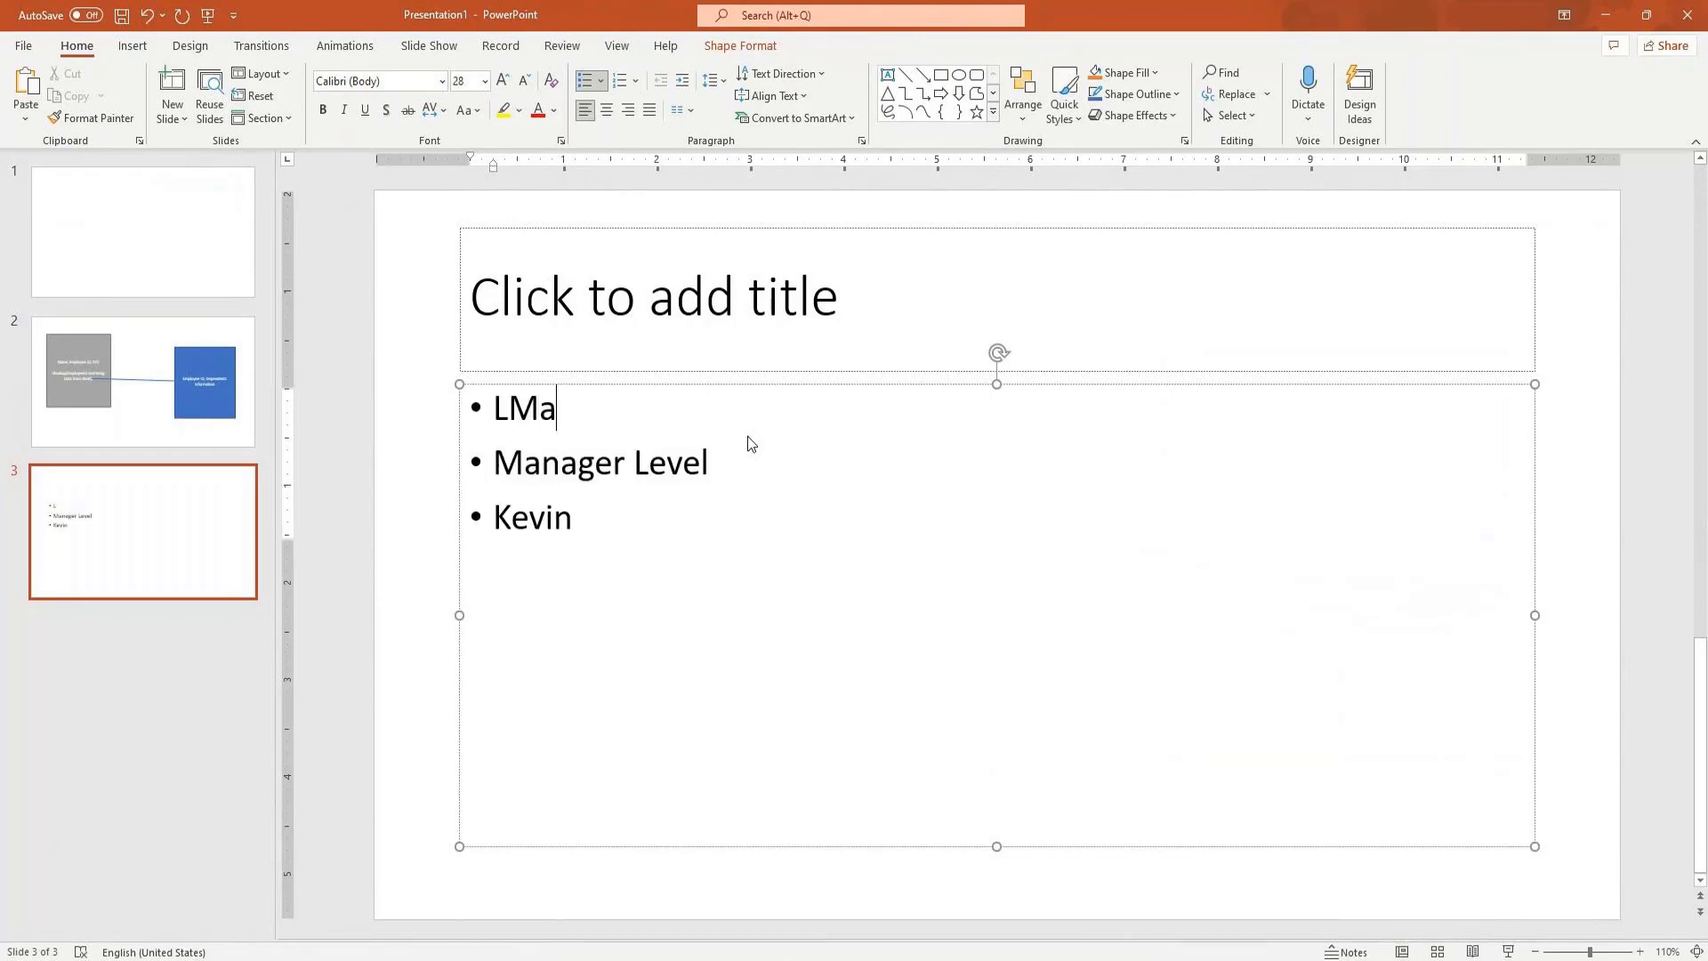
type("nager Le")
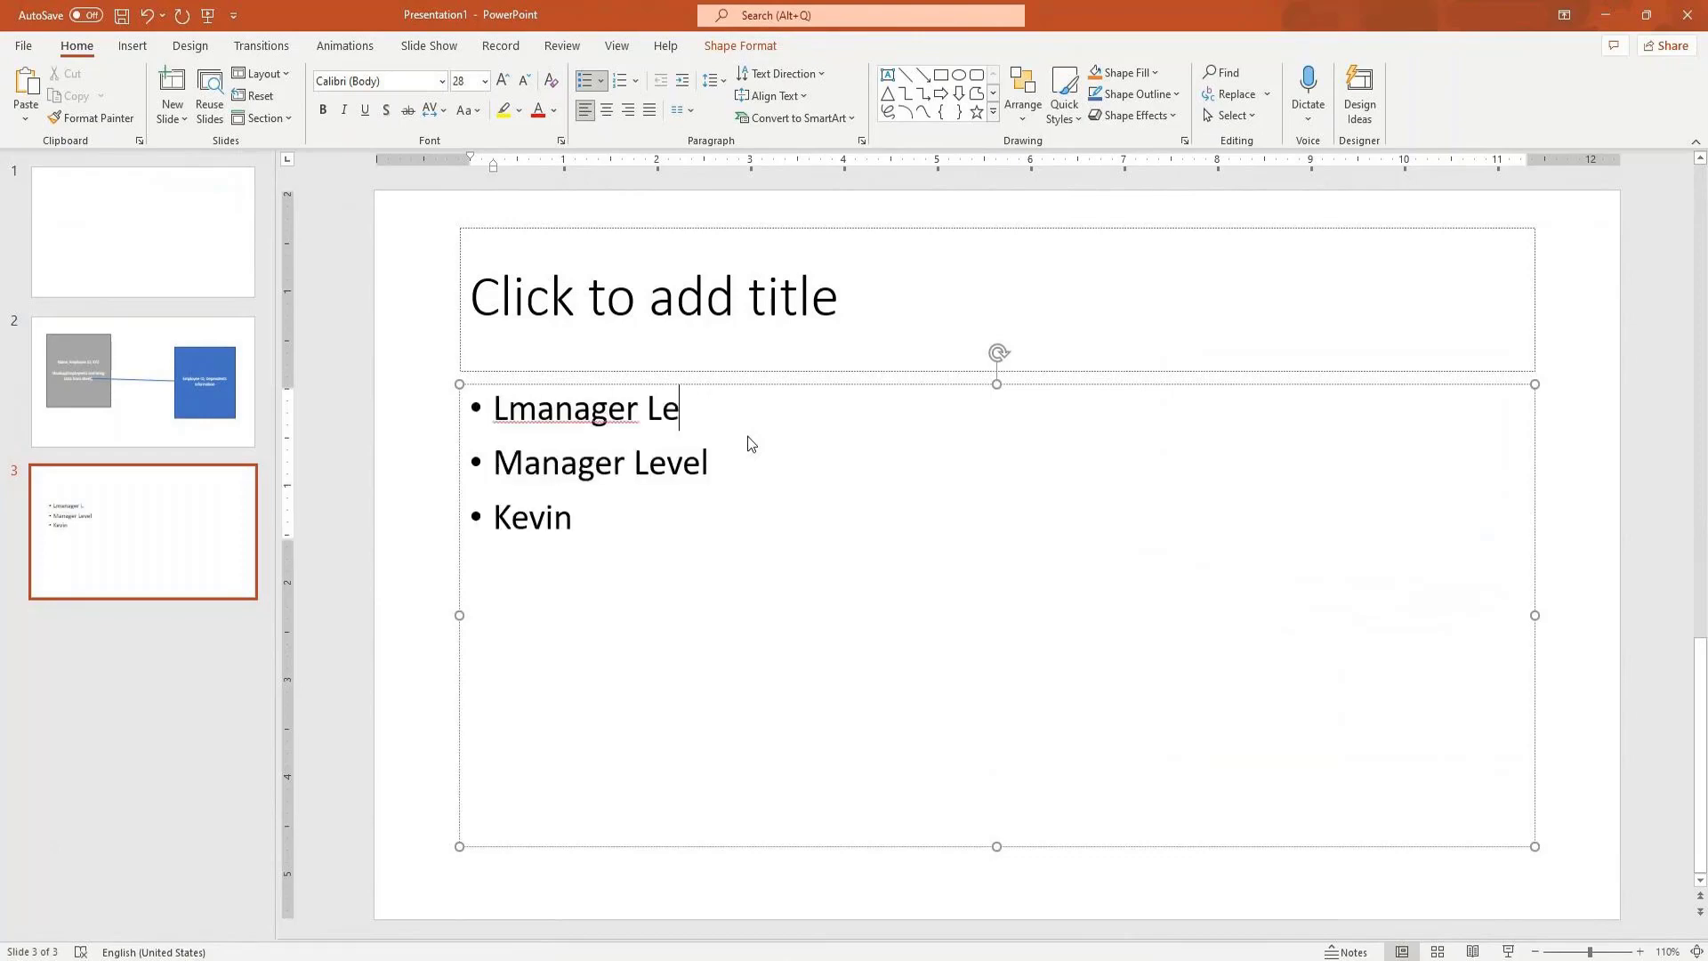
type("vel 2")
Add "CEO" as the first bullet of the list, leaving an empty line above Lmanager Level 2
key("Home")
key("Return")
key("Up")
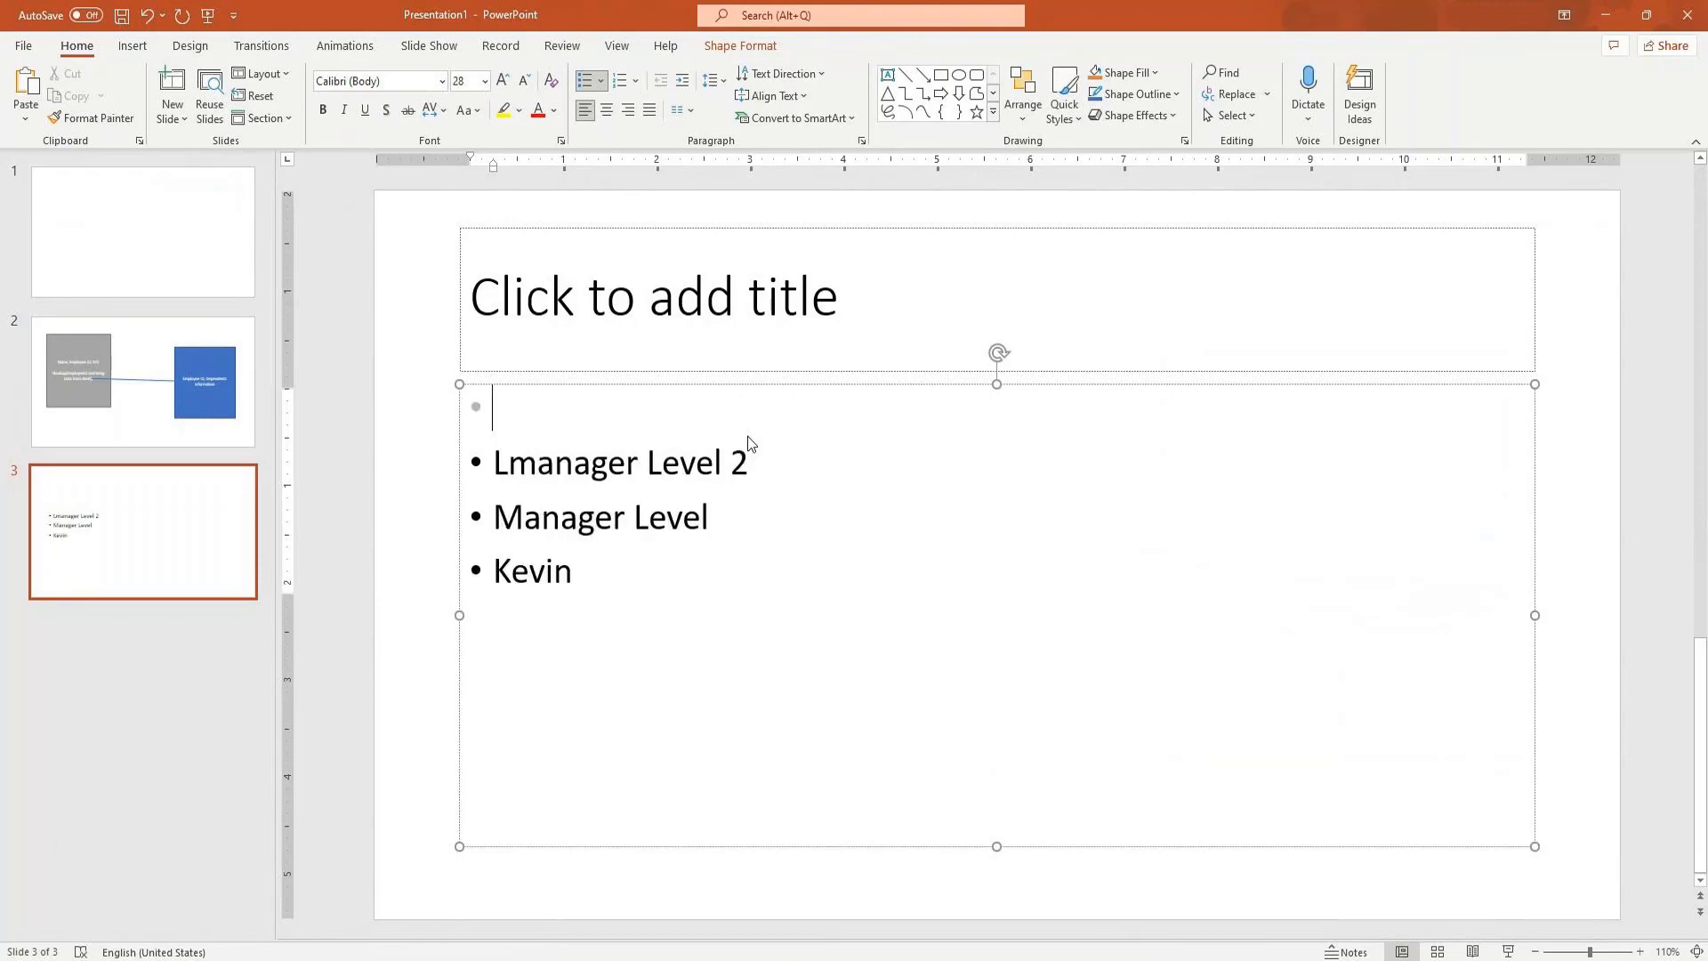
key("Return")
key("Up")
type("CEO")
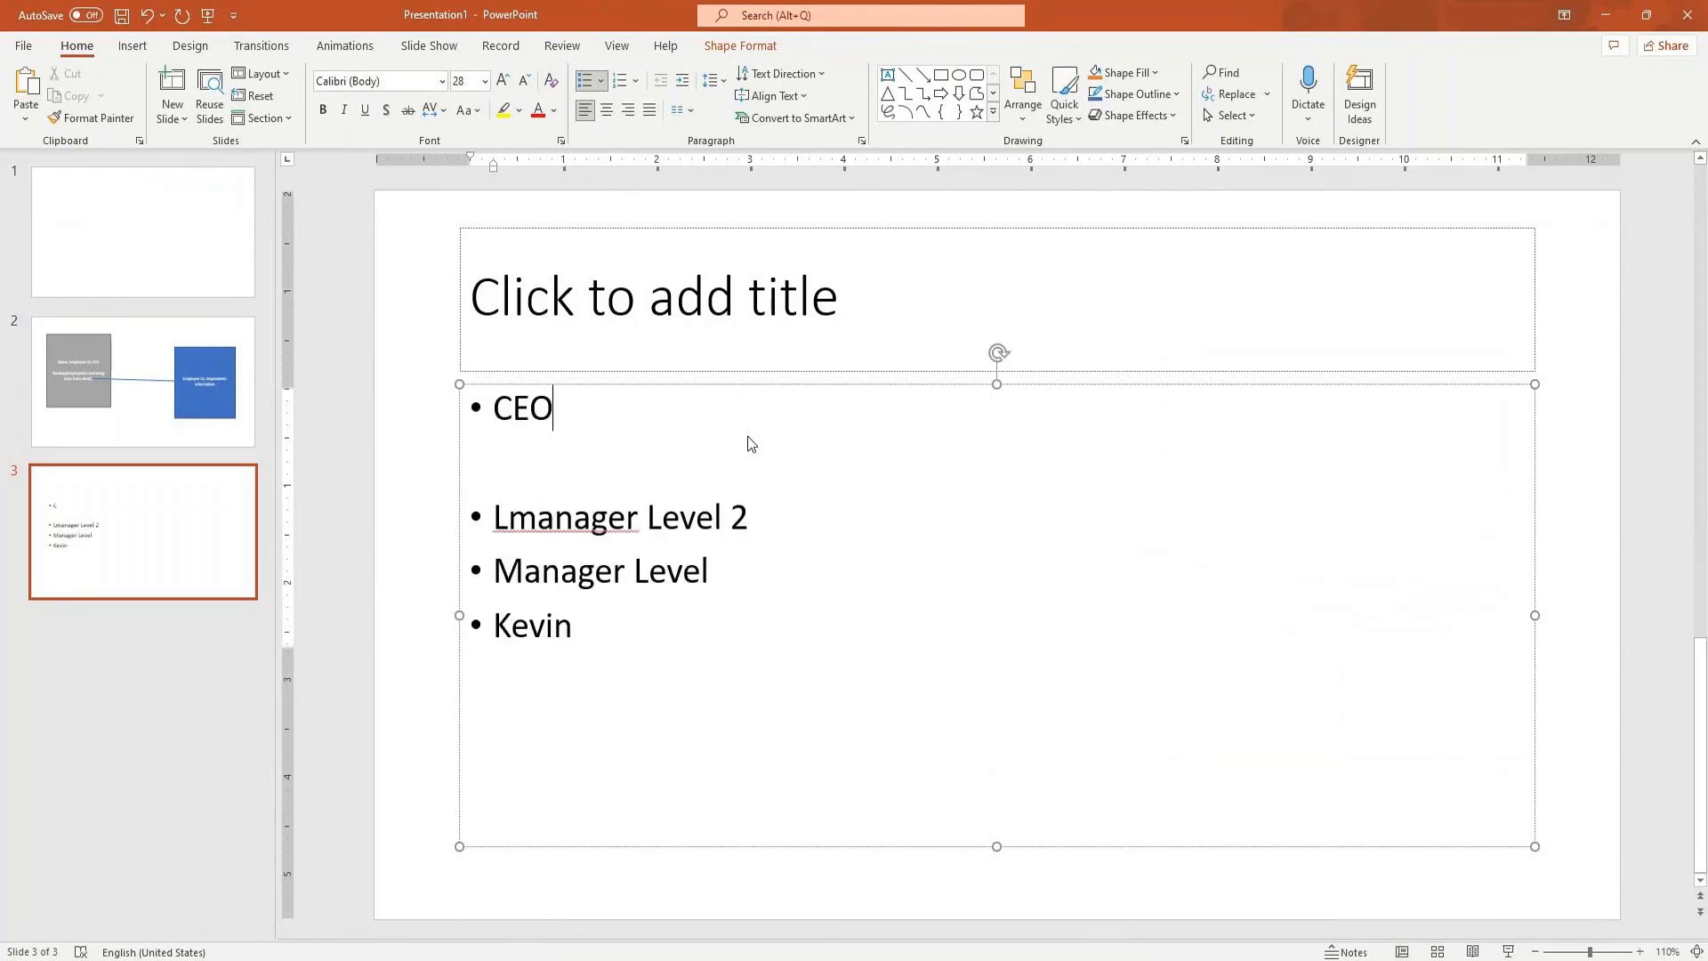
Return to Workday and examine the Lokup ORg column in the [VISH] Advance report output
left_click(1620, 19)
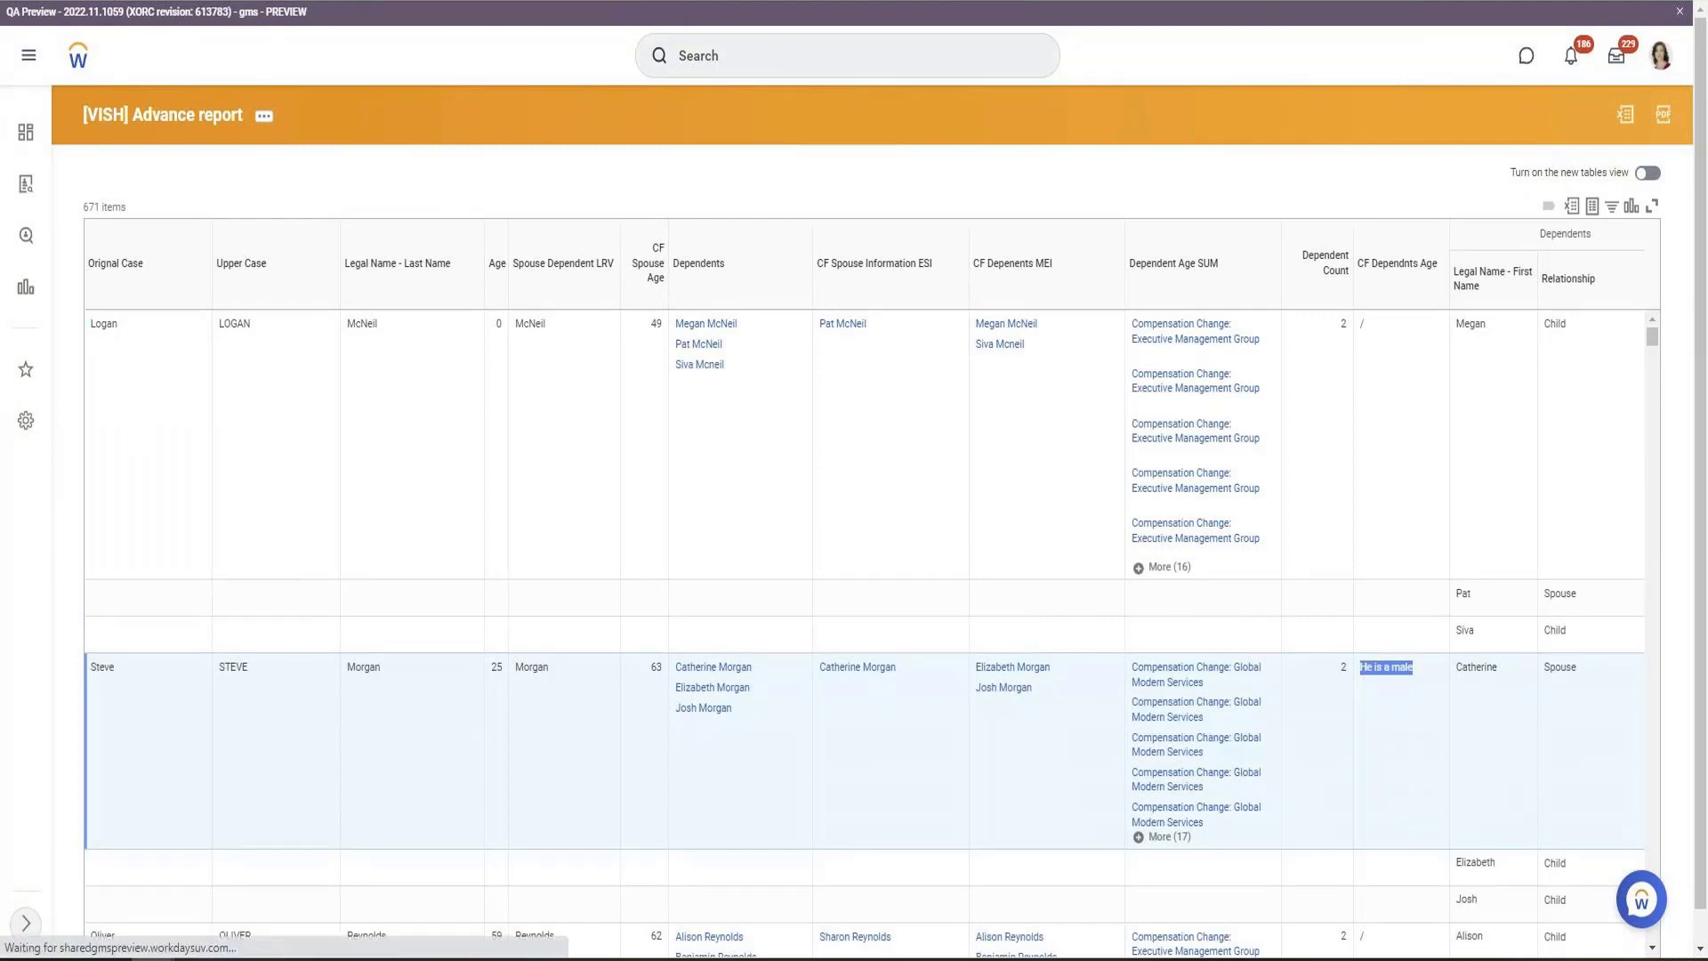
key("ctrl+Tab")
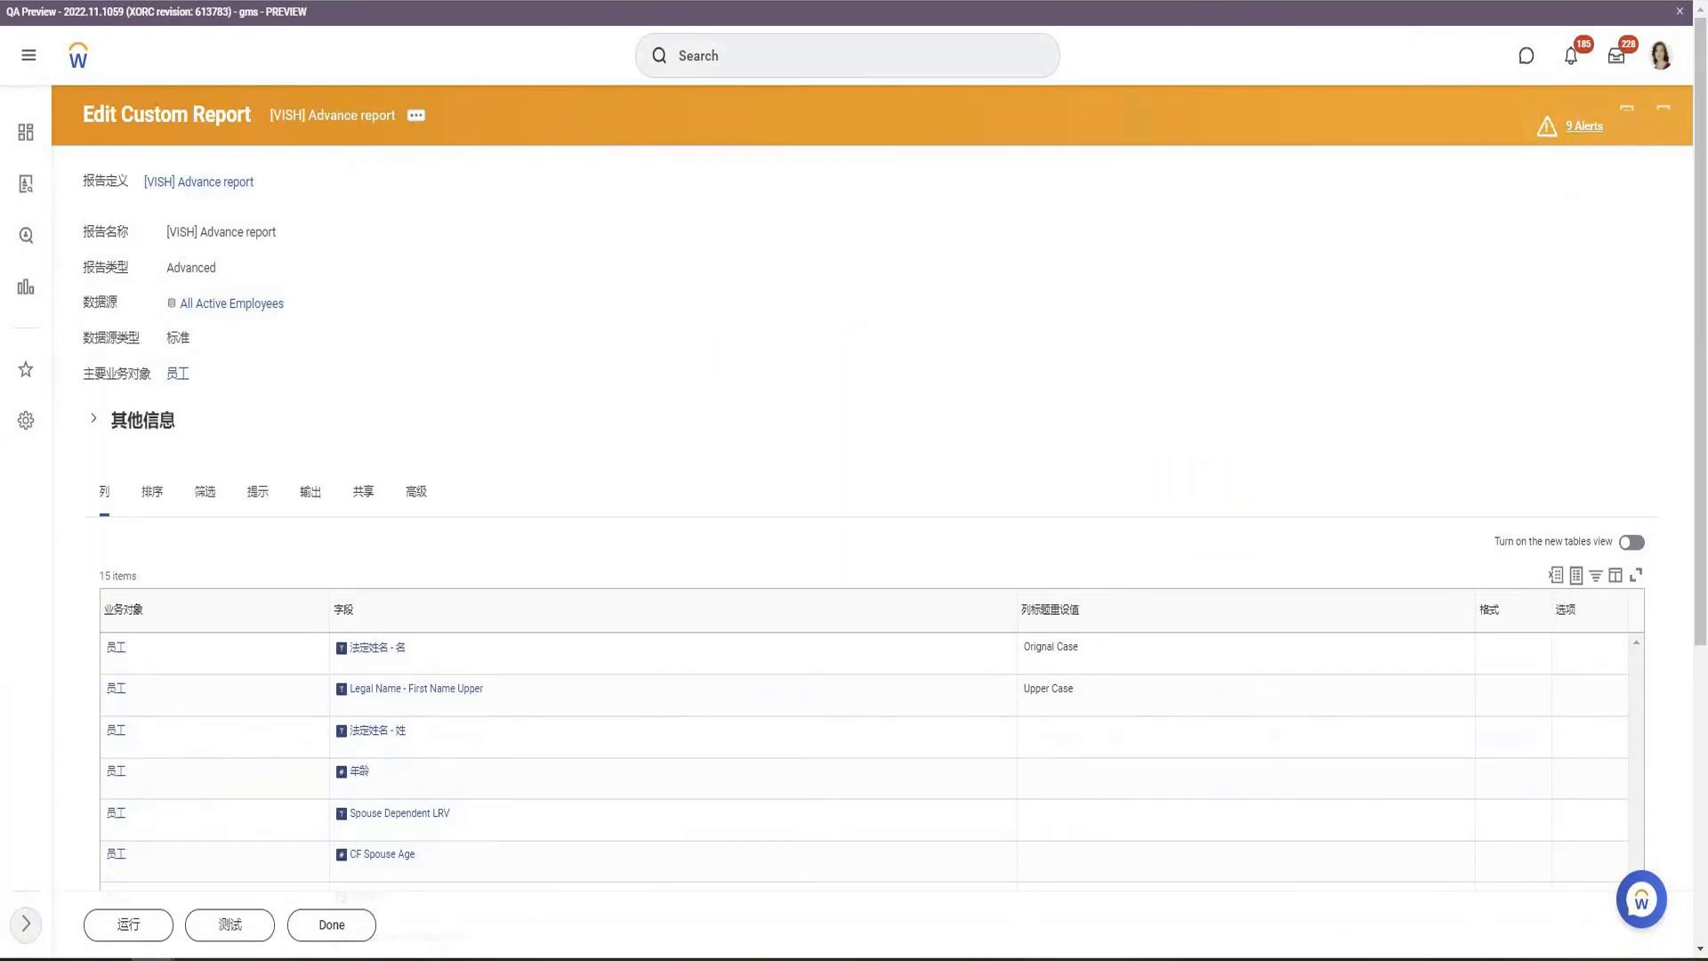
key("ctrl+Tab")
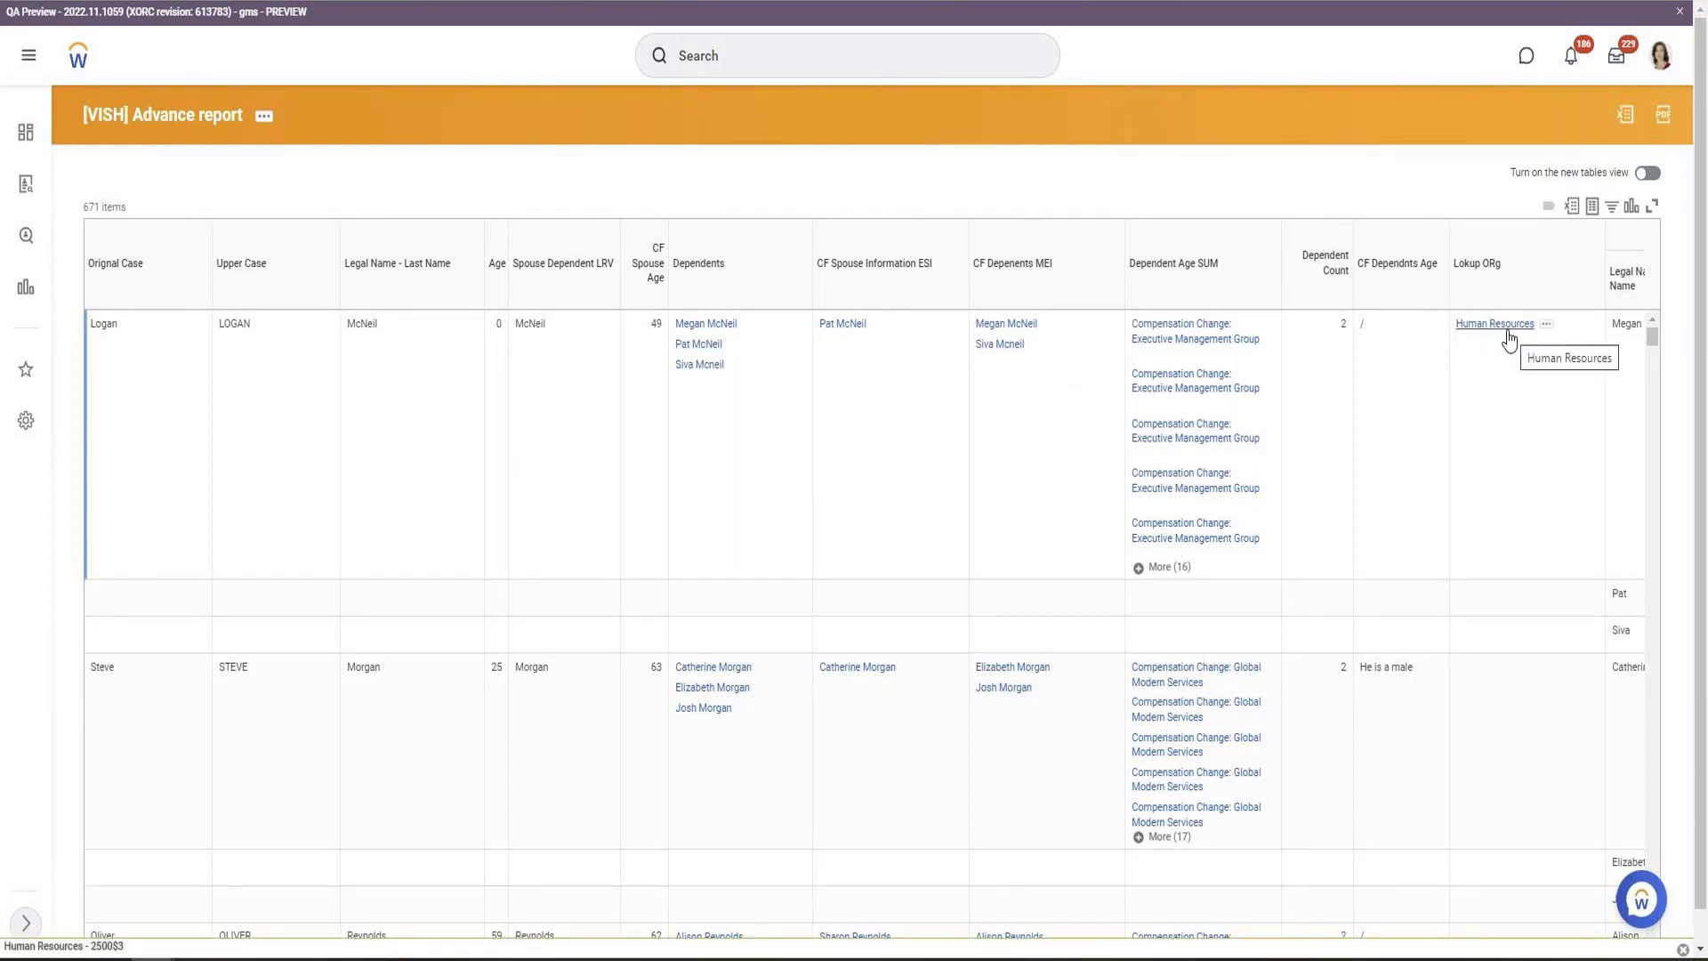
Reopen the [VISH] Advance report for editing and open the definition of its Lokup ORg calculated field
left_click(378, 2)
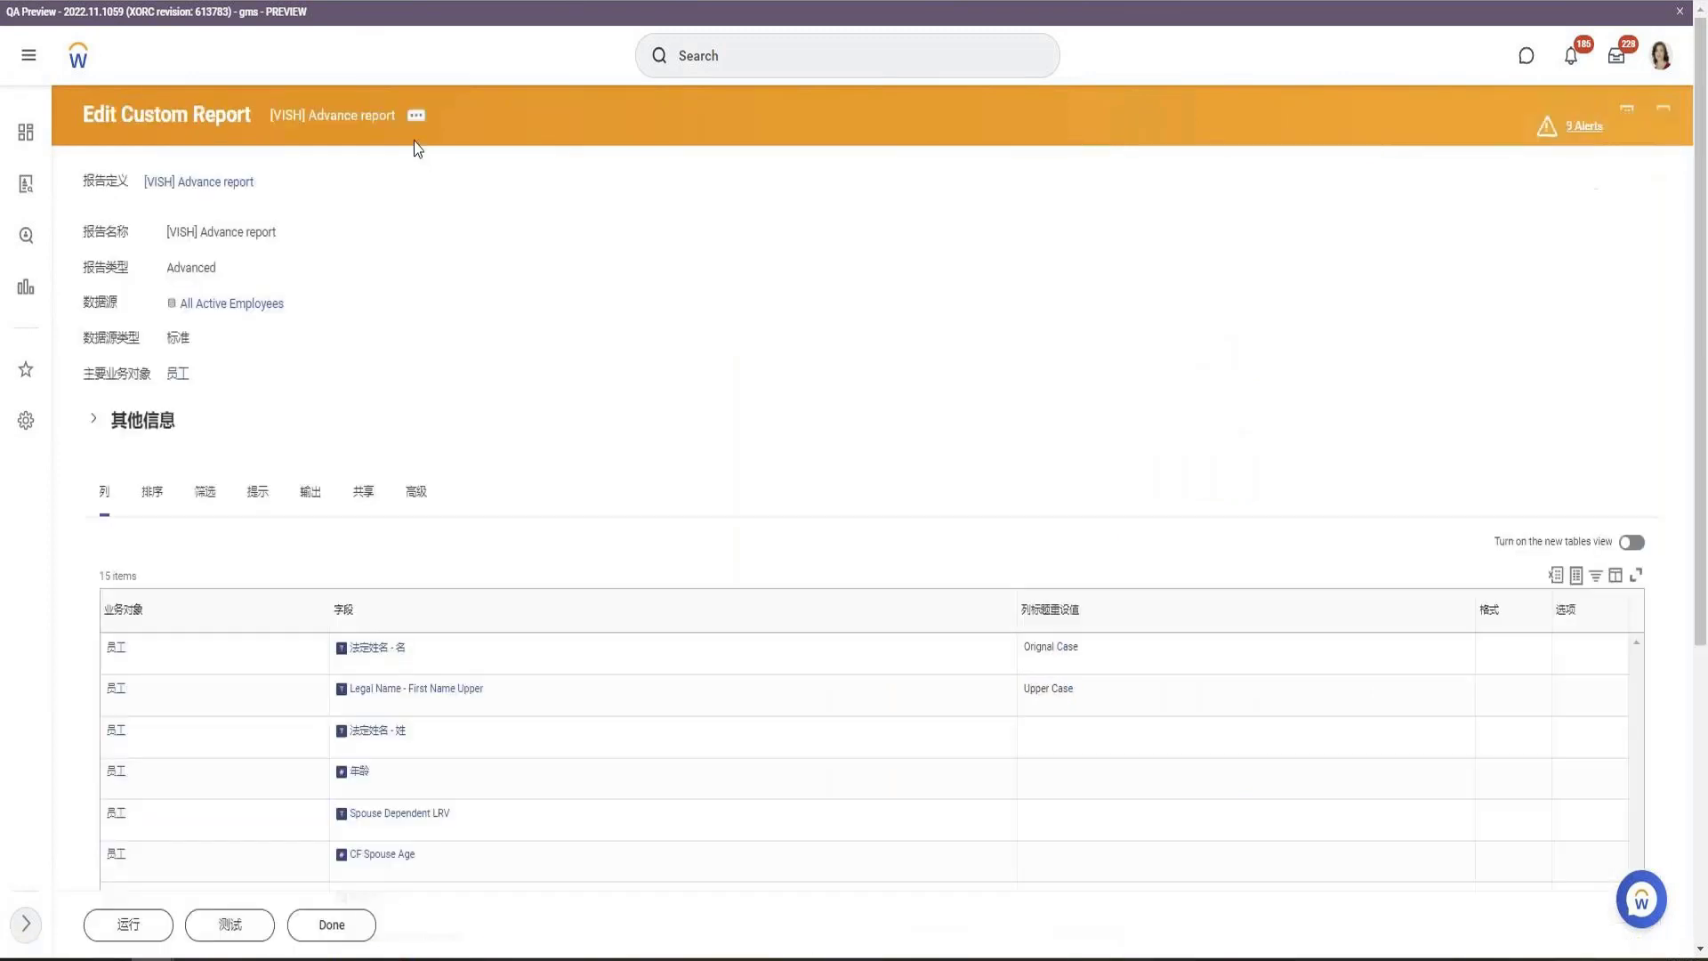
left_click(415, 115)
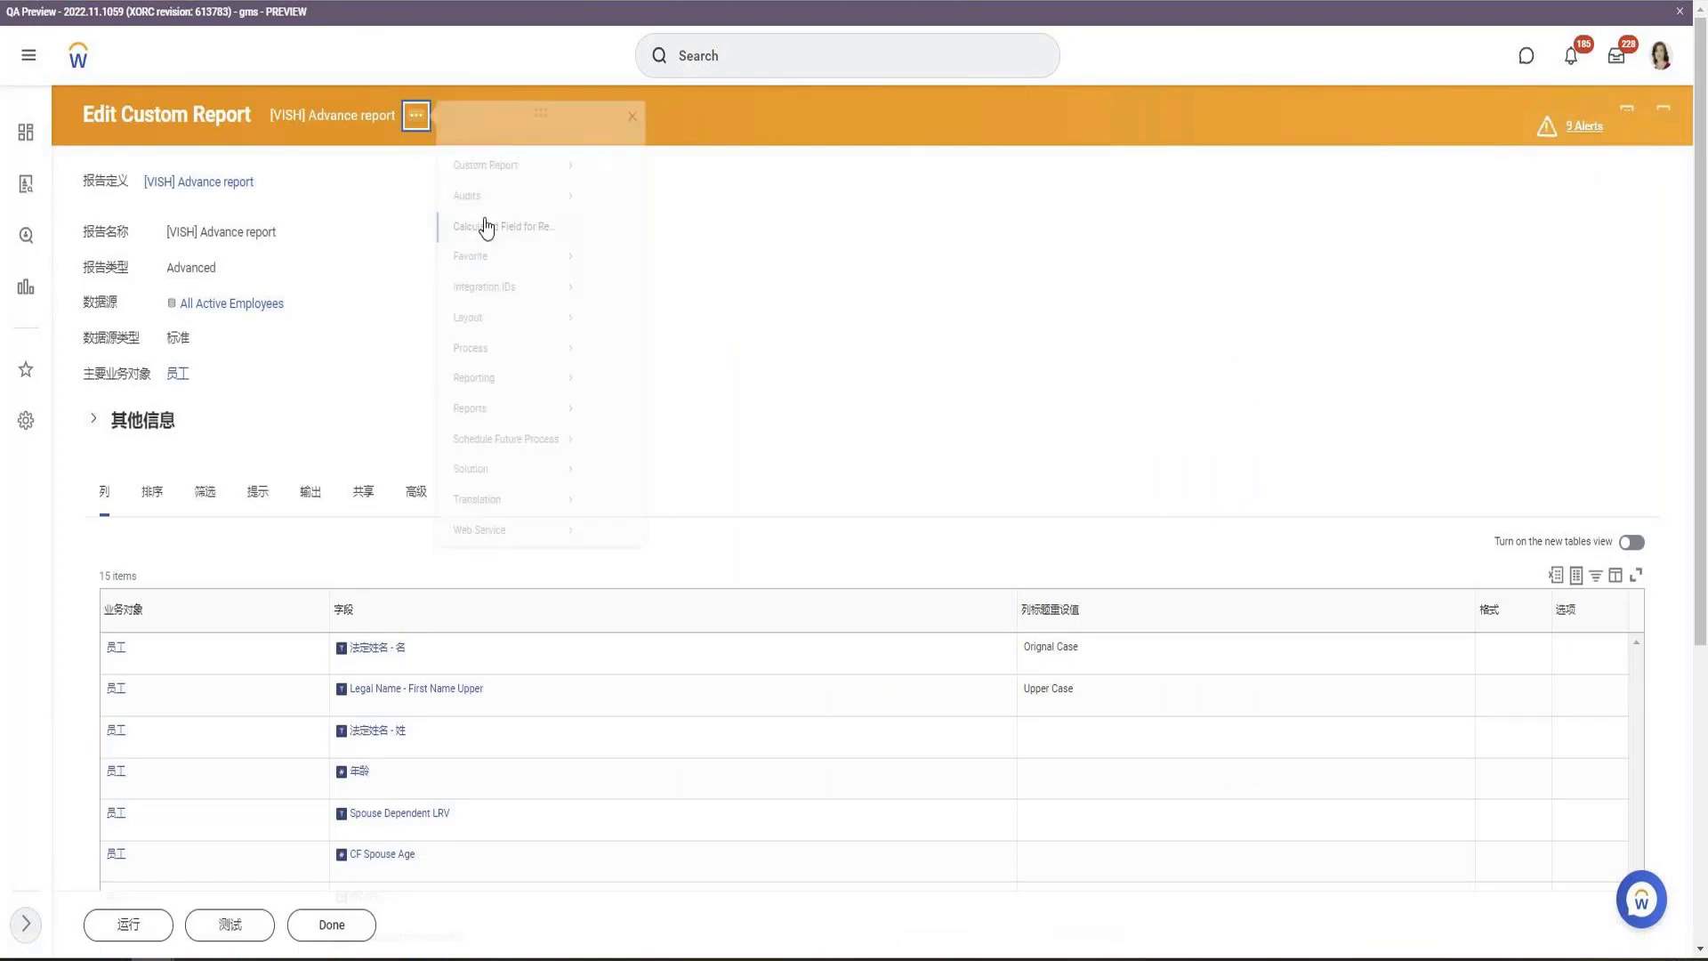
mouse_move(481, 202)
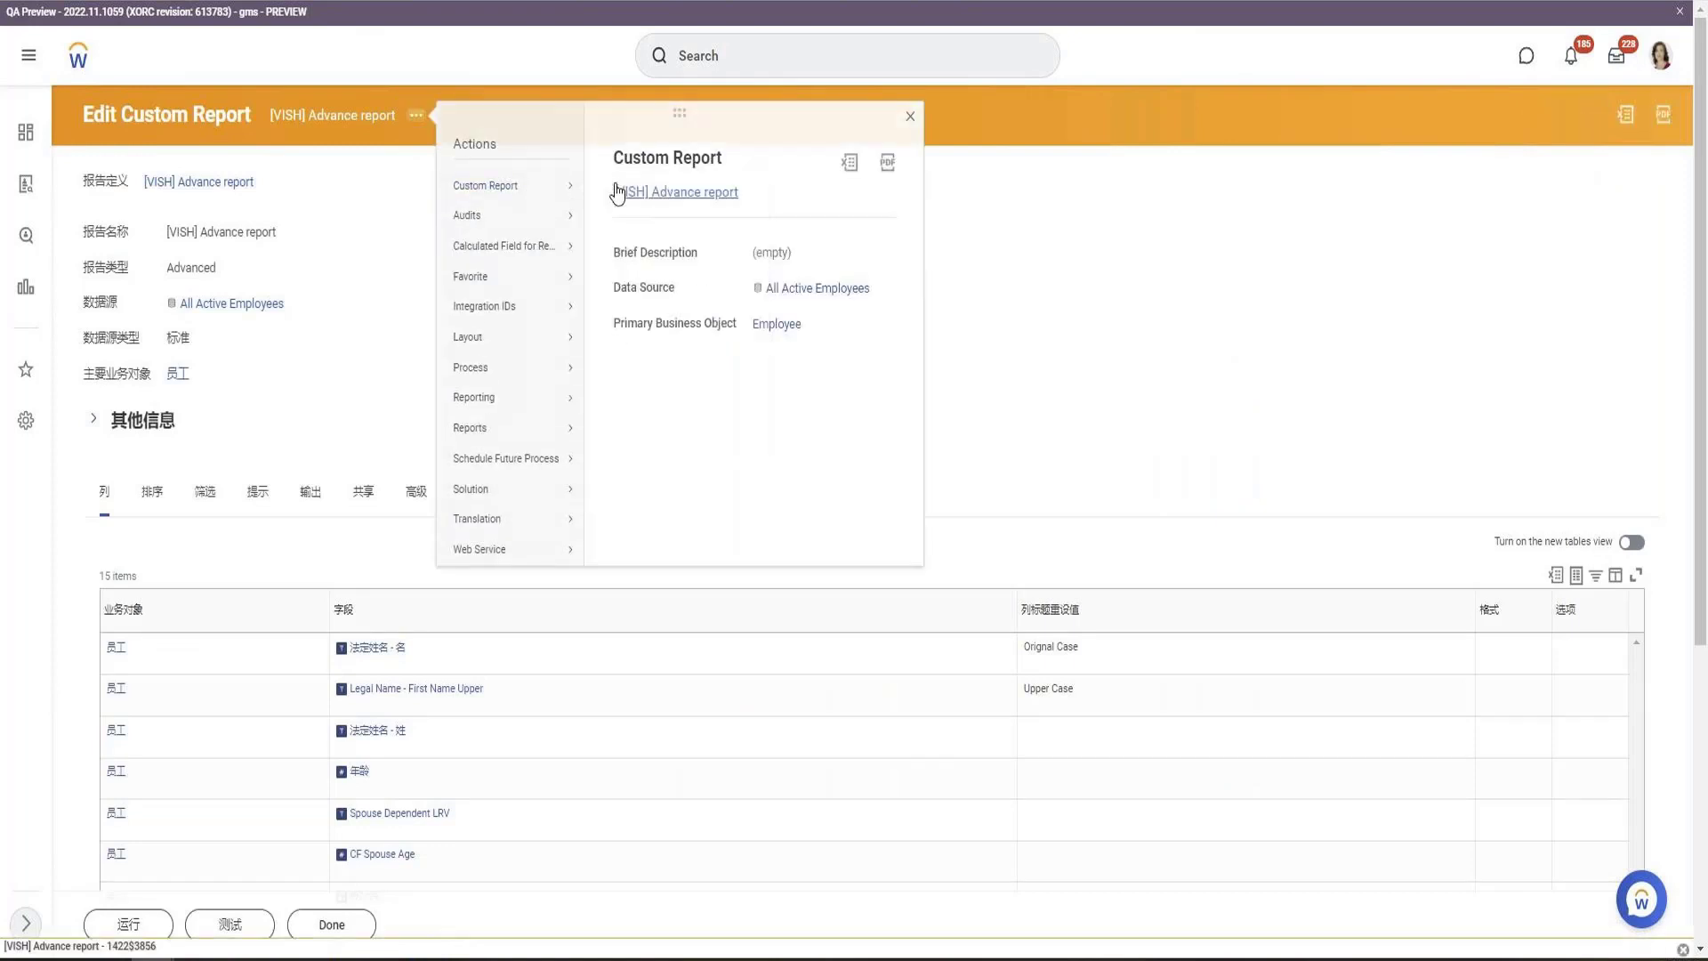
left_click(623, 189)
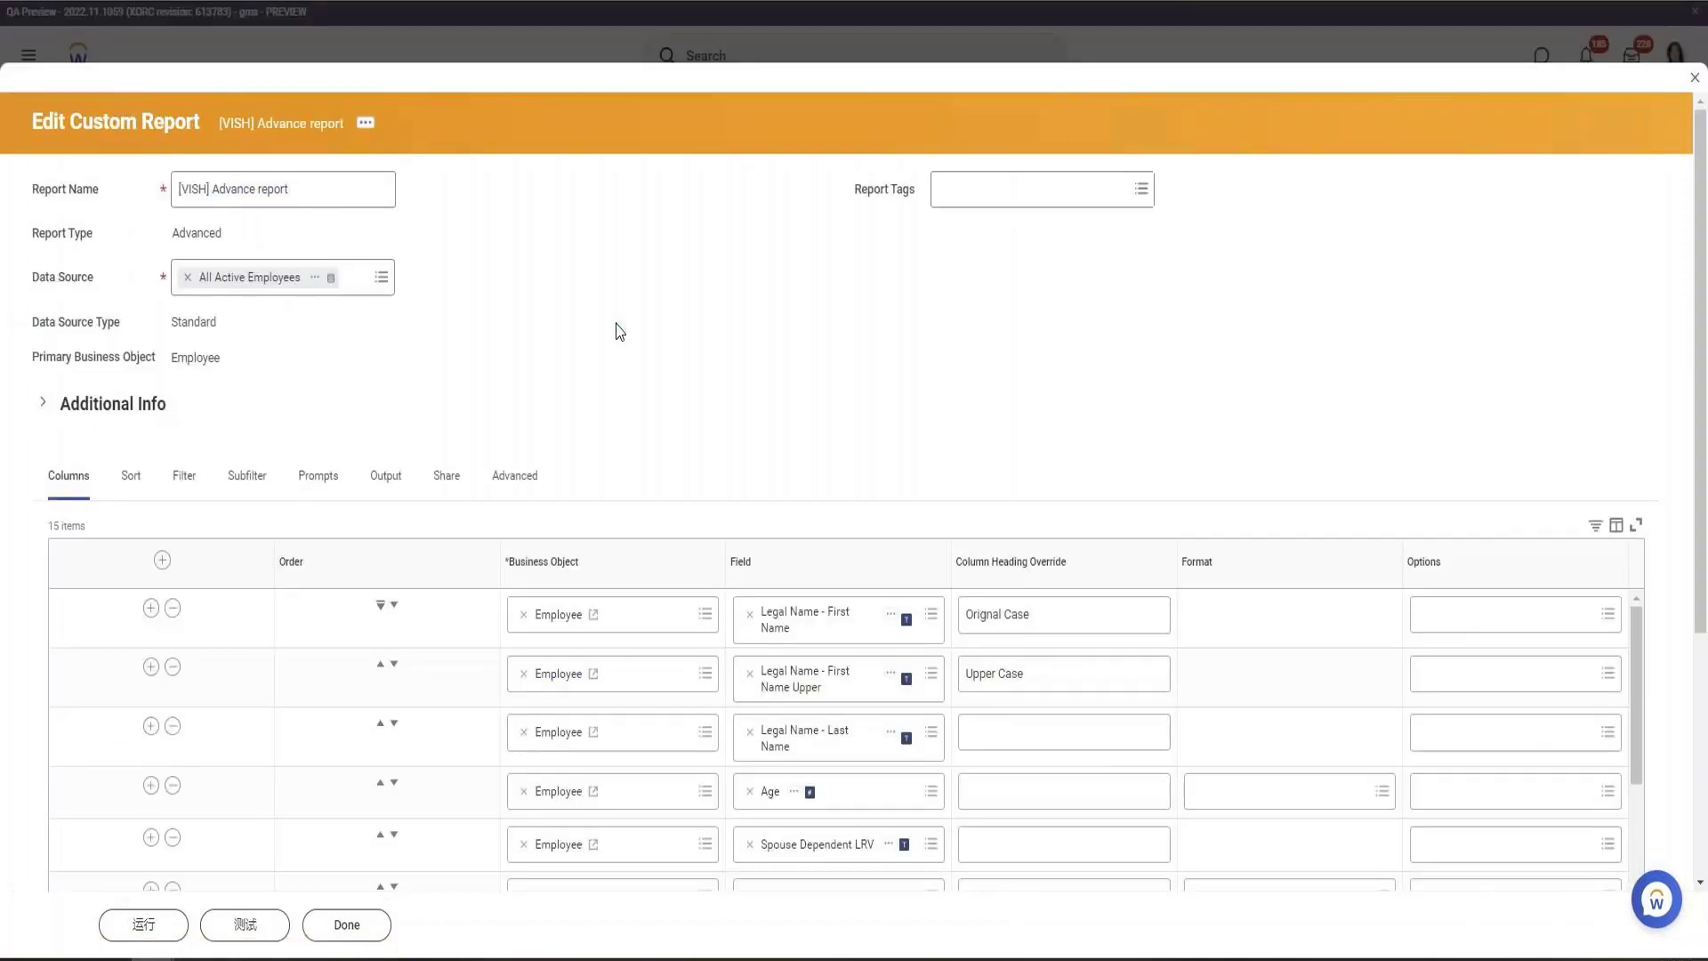
scroll(623, 374, "down", 5)
scroll(623, 397, "down", 2)
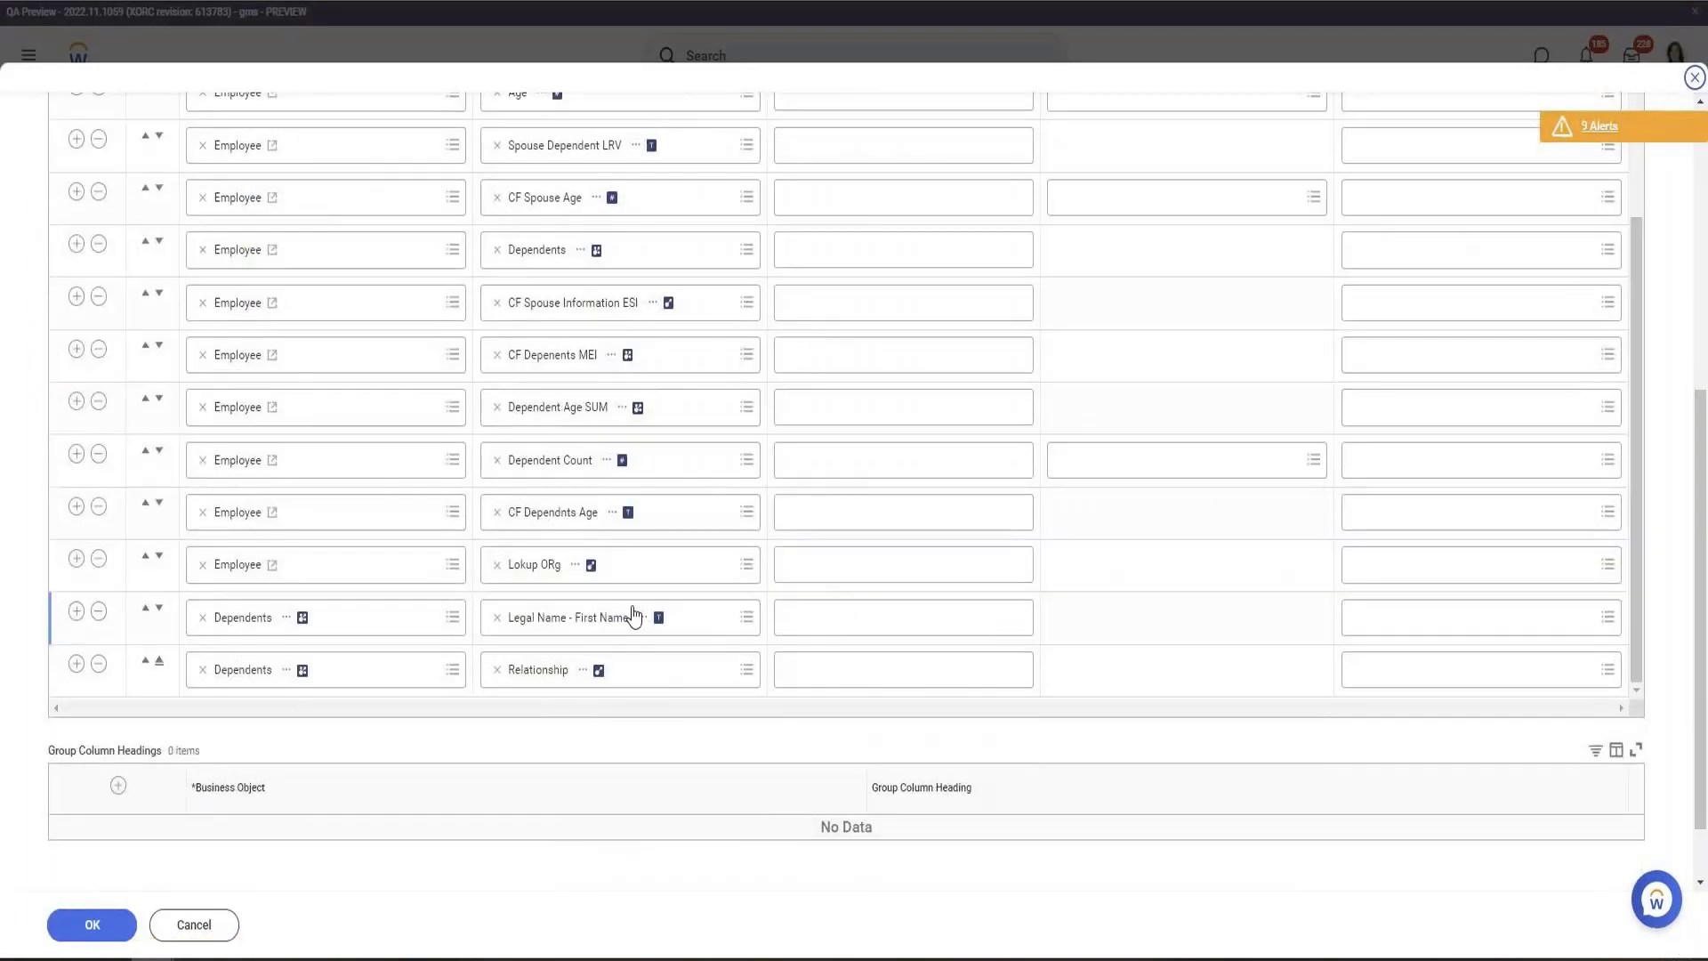
right_click(575, 566)
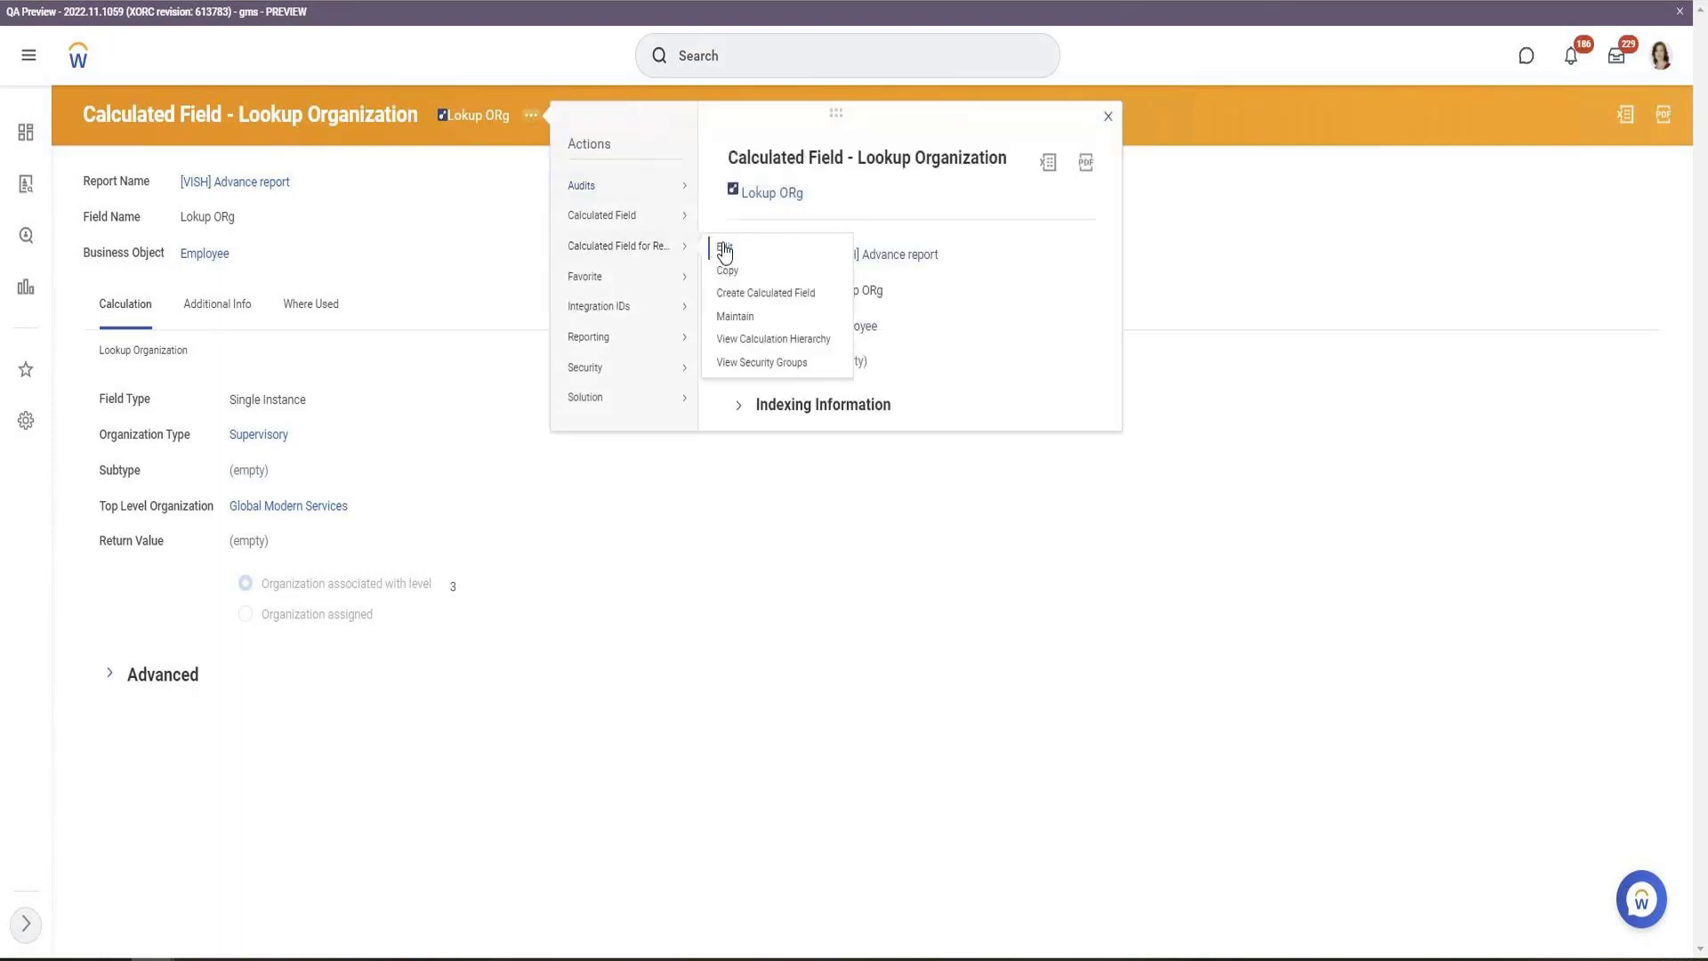
Edit the Lokup ORg field to return the organization associated with level 1 and save it
left_click(722, 248)
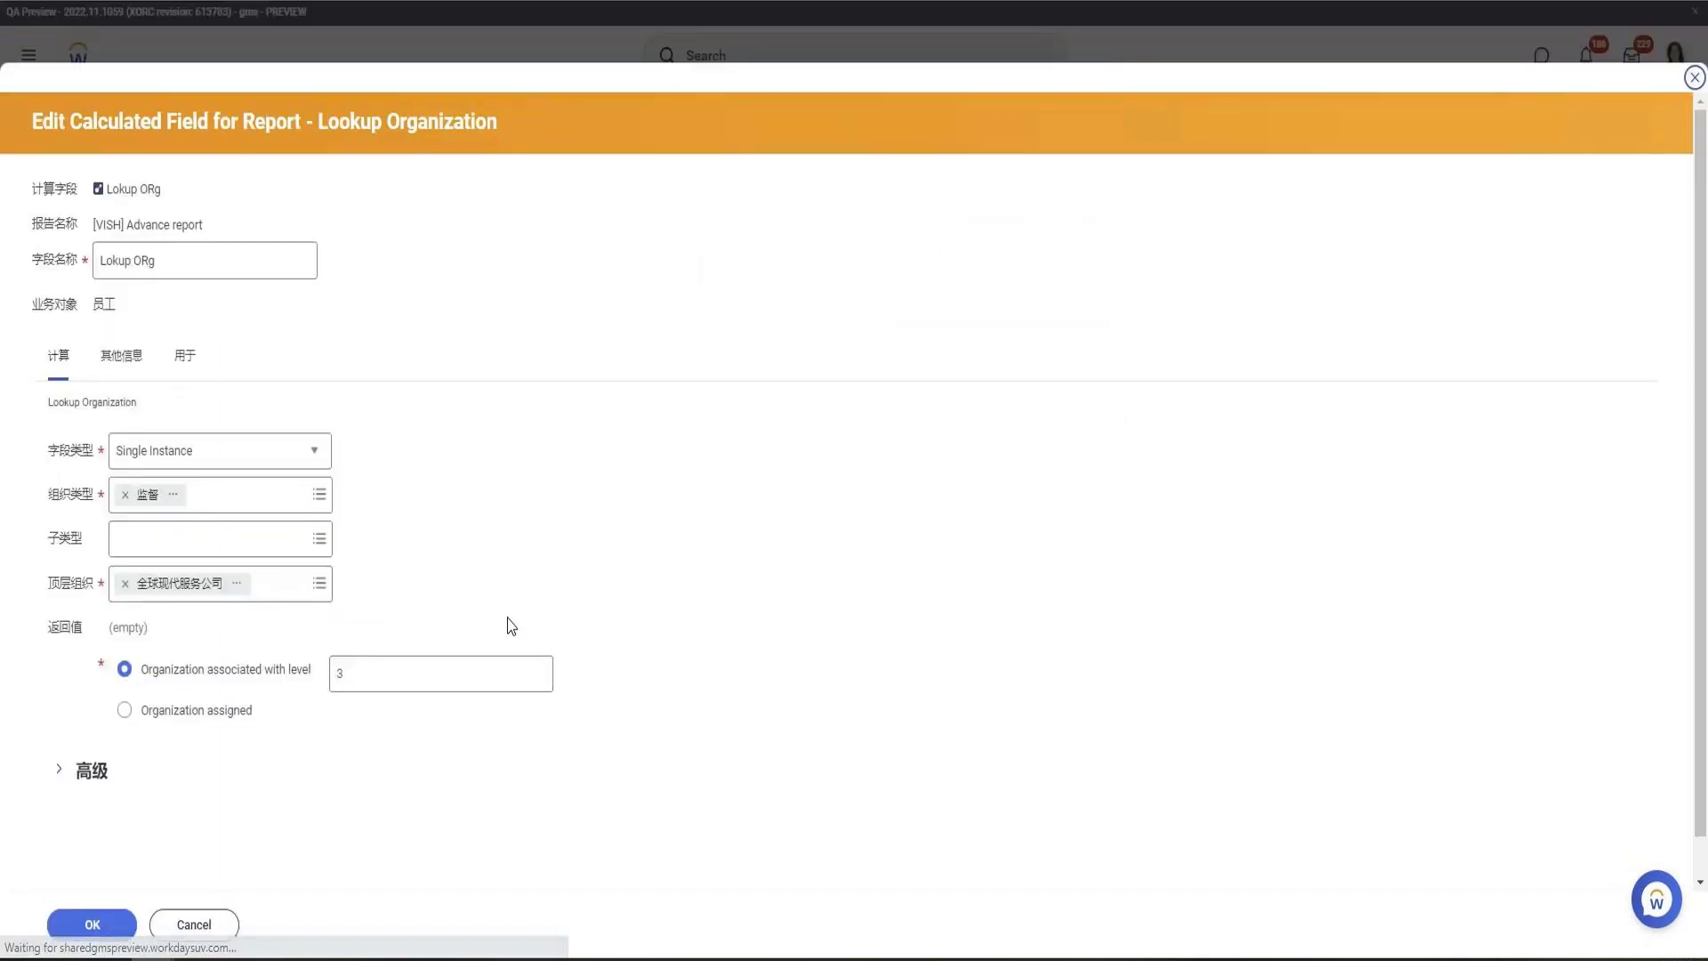
left_click(404, 681)
type("1")
left_click(73, 925)
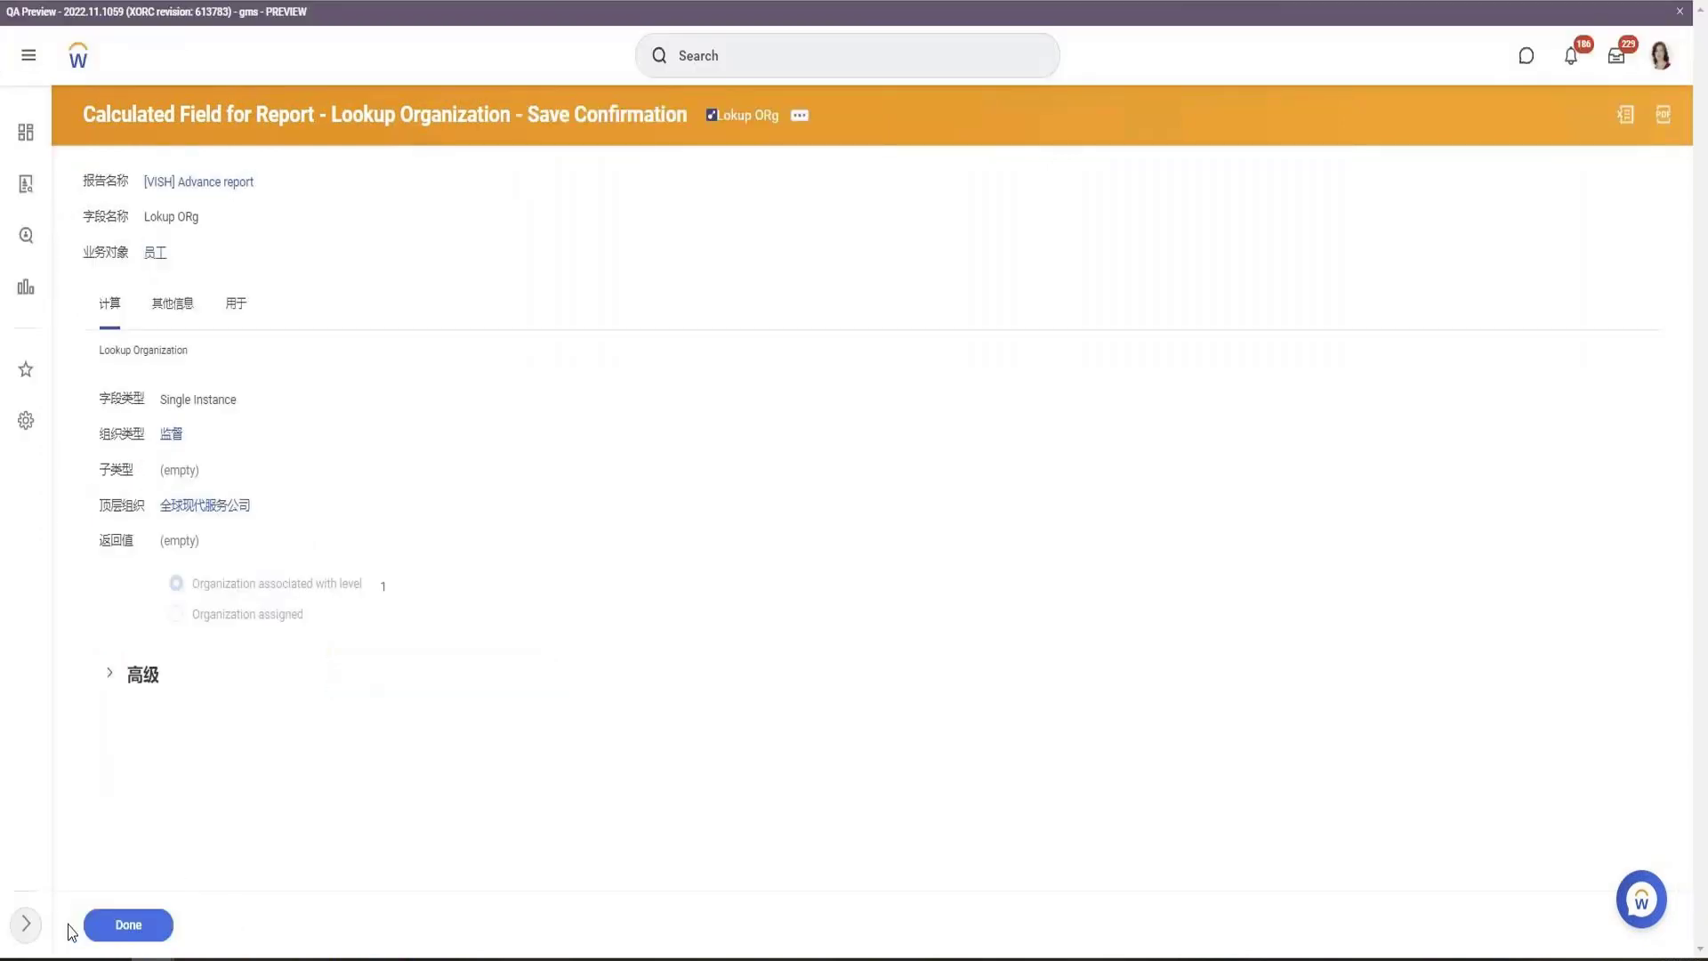
left_click(120, 924)
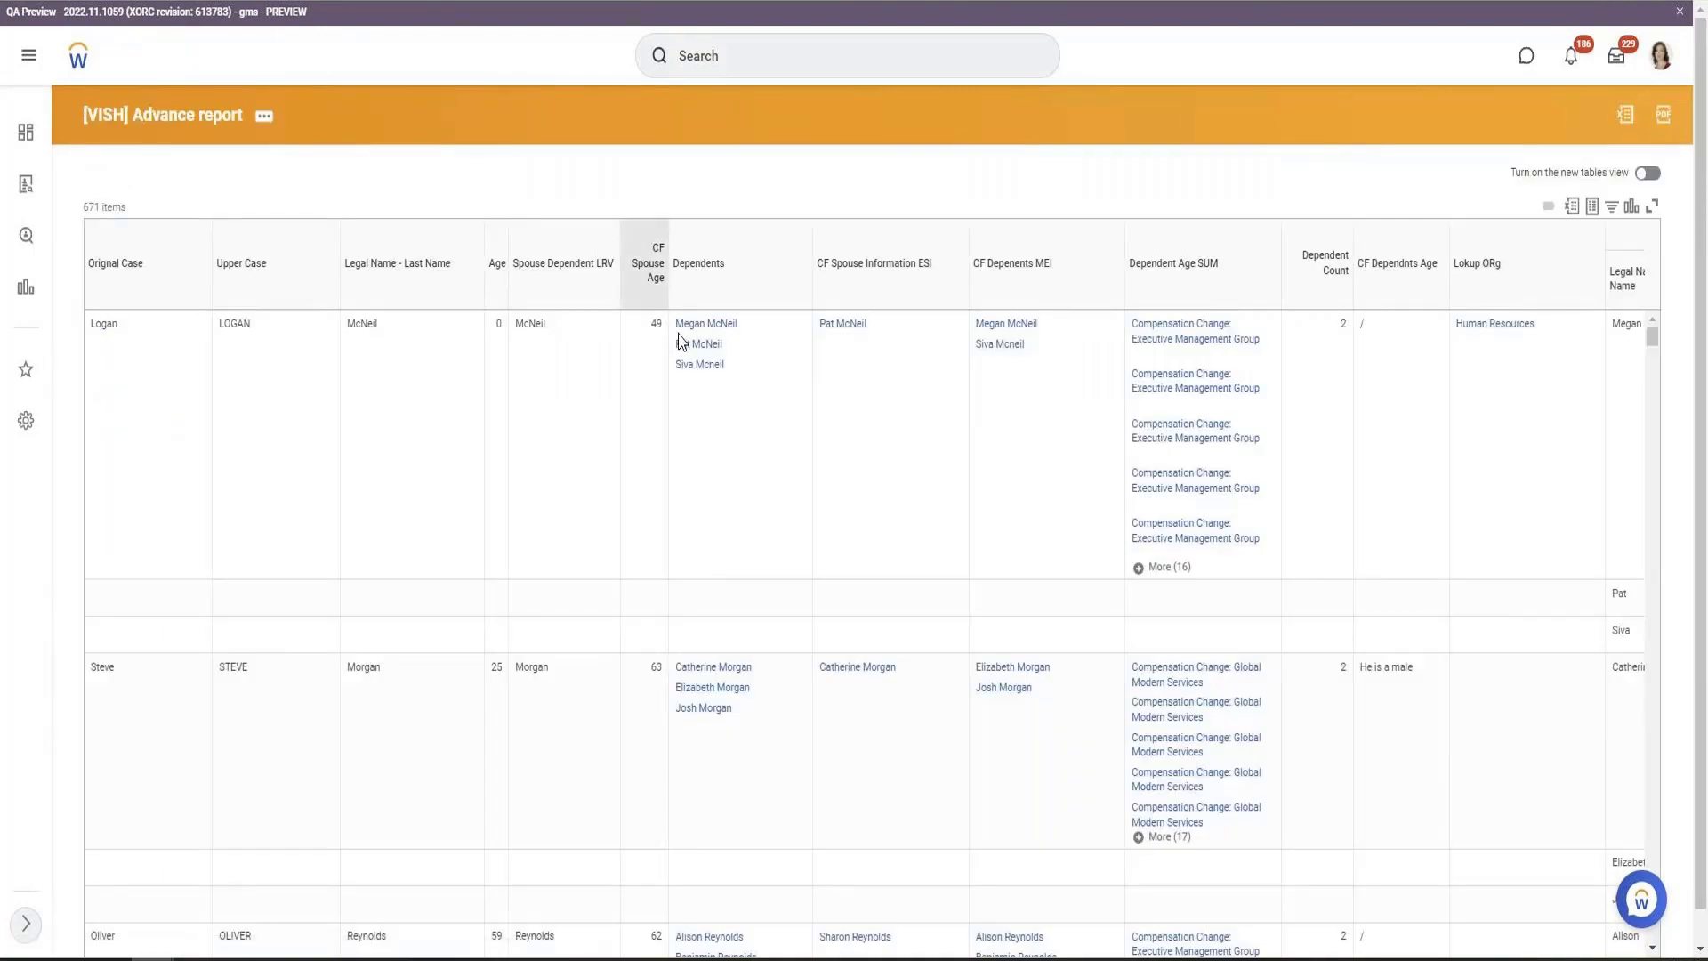
Open the signed-in worker's profile and look through its related actions
left_click(690, 345)
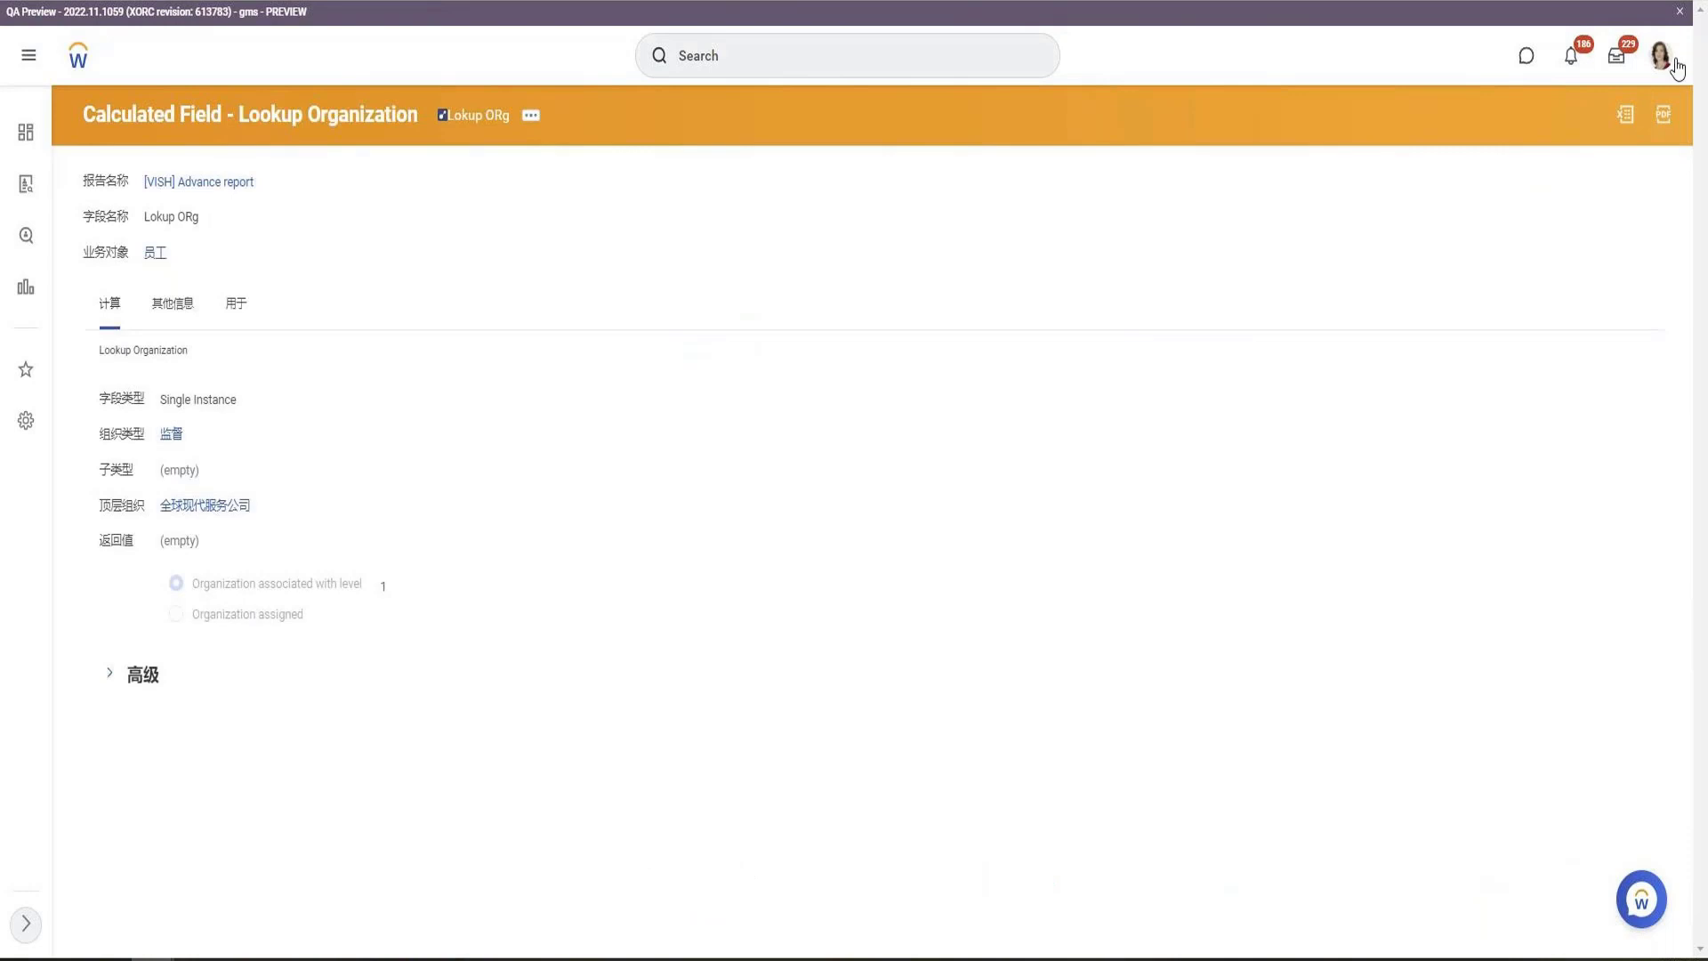
left_click(1677, 68)
left_click(1555, 249)
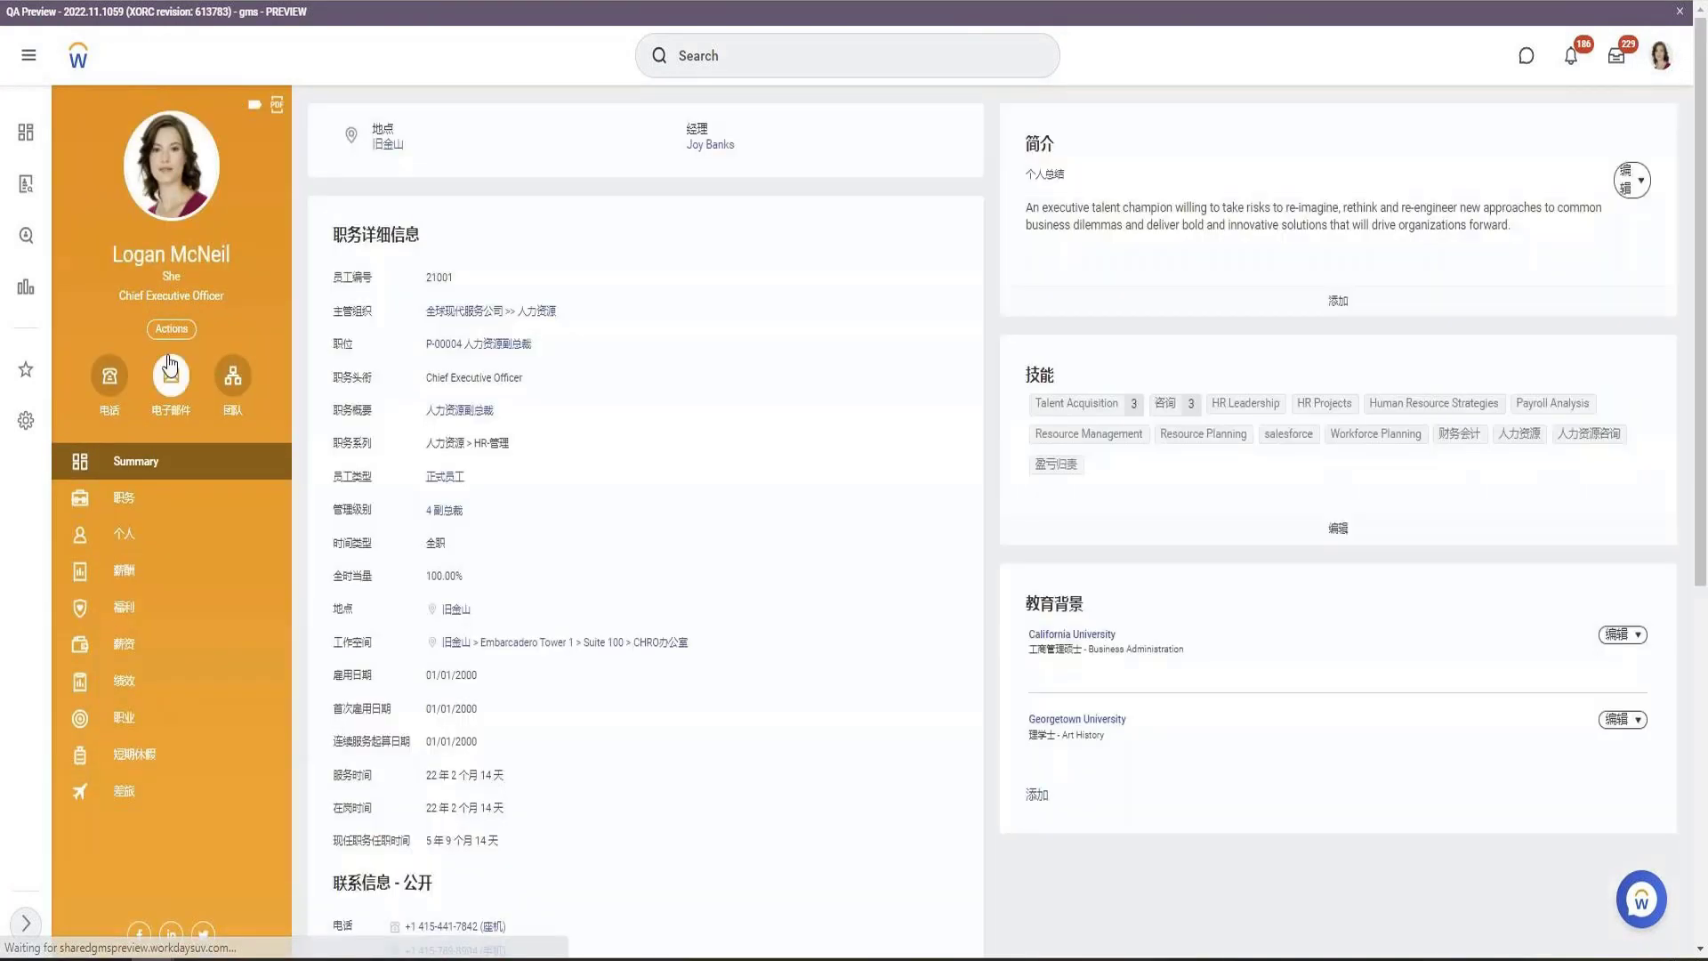
left_click(172, 329)
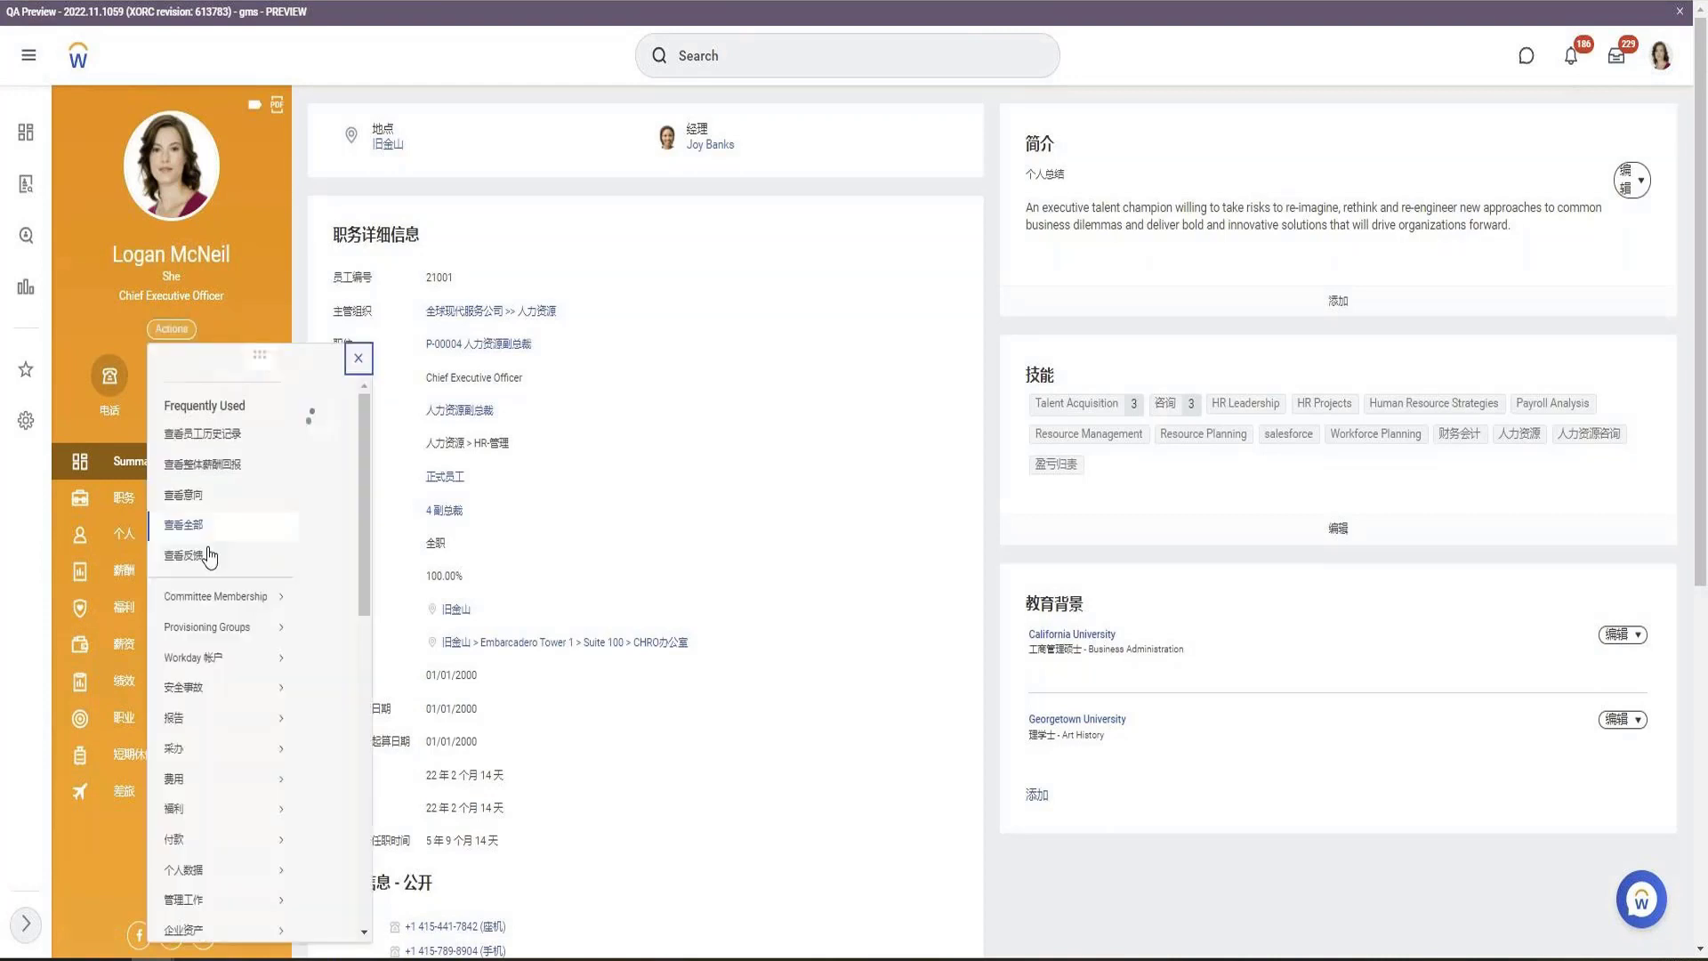
scroll(214, 623, "down", 10)
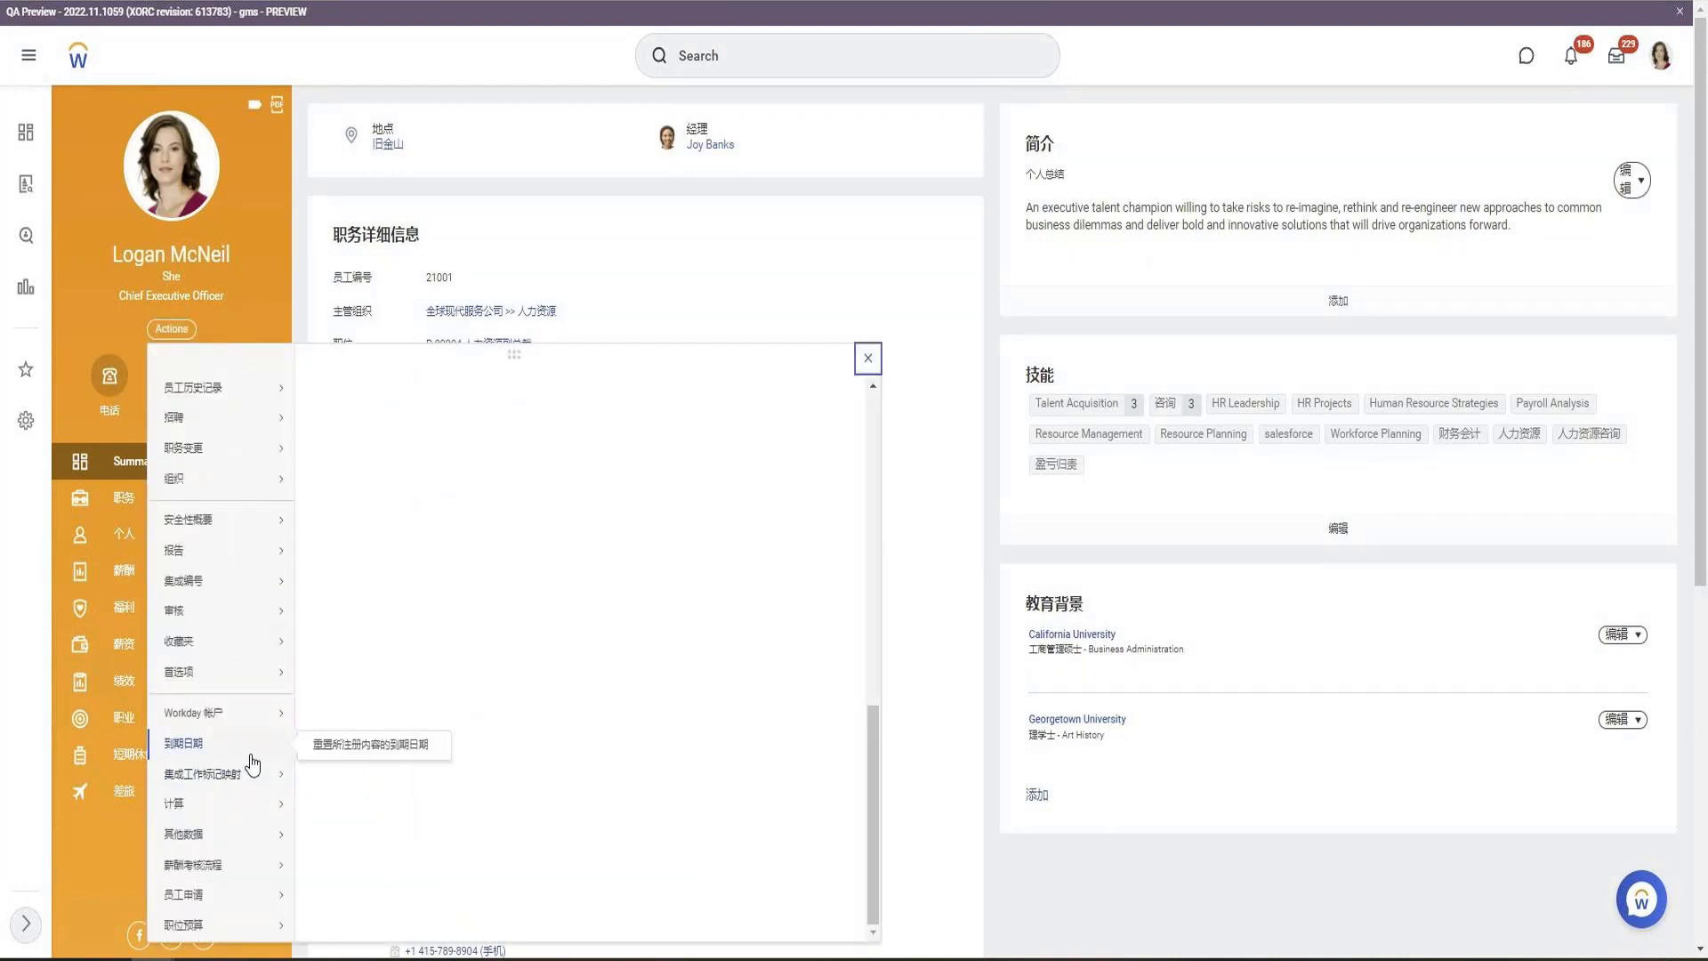
mouse_move(228, 722)
mouse_move(257, 786)
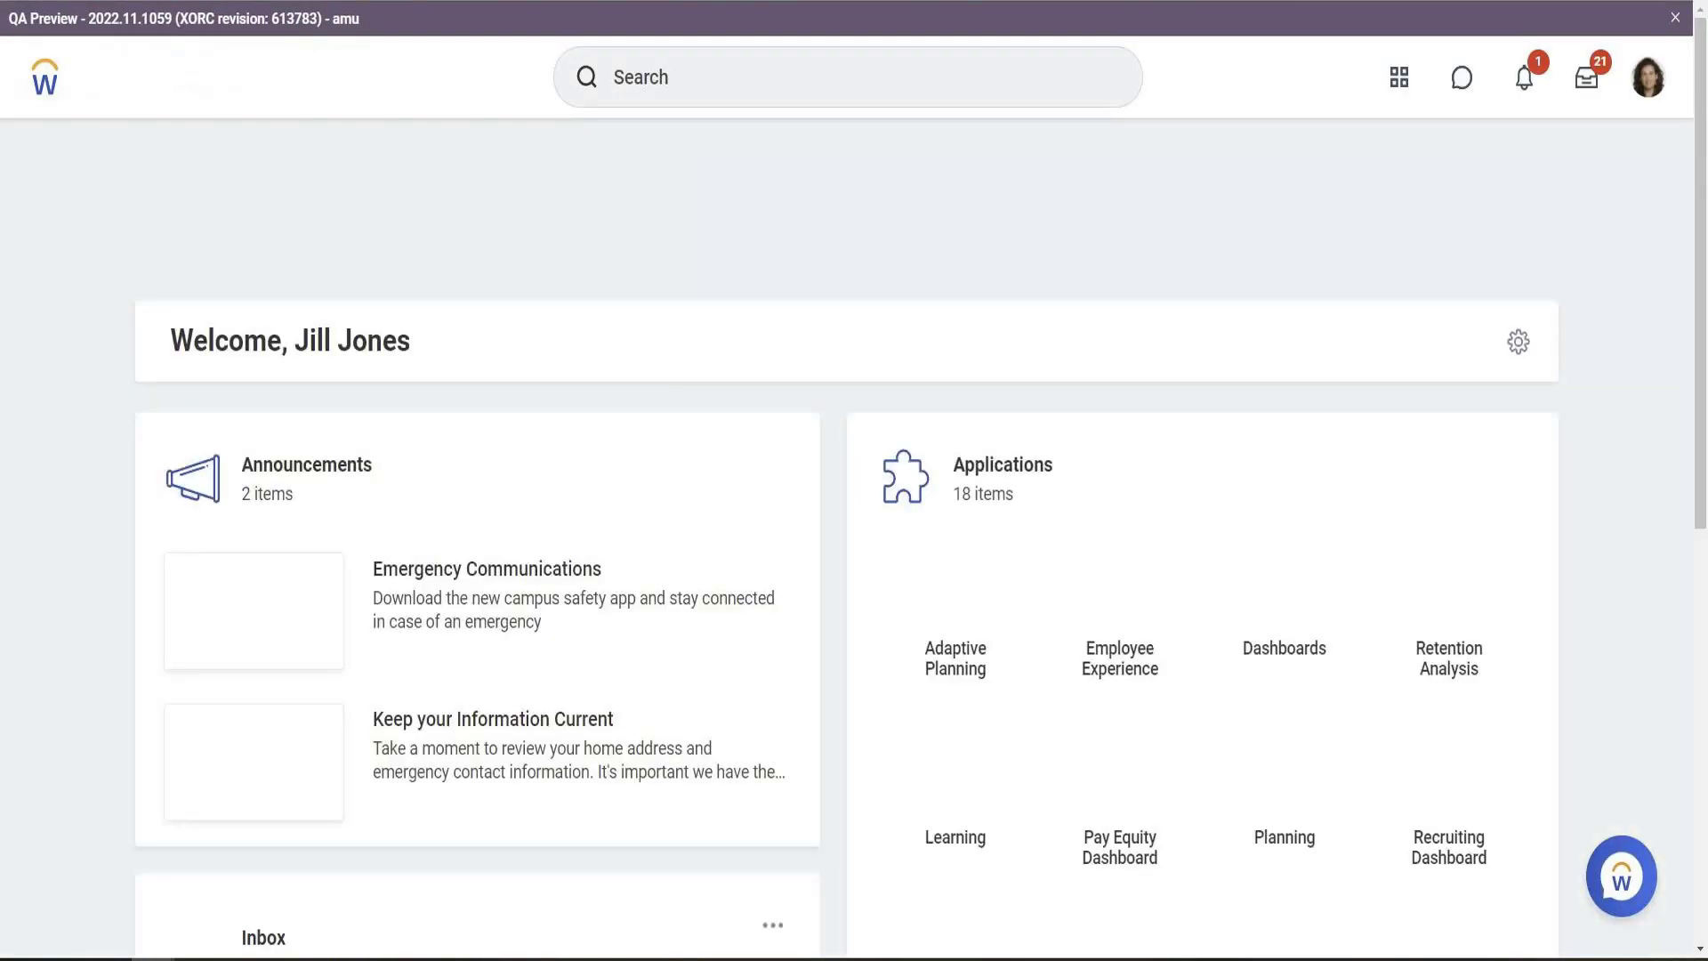
In the amu Workday preview tenant, search for VIS, VISS and VISH
left_click(798, 78)
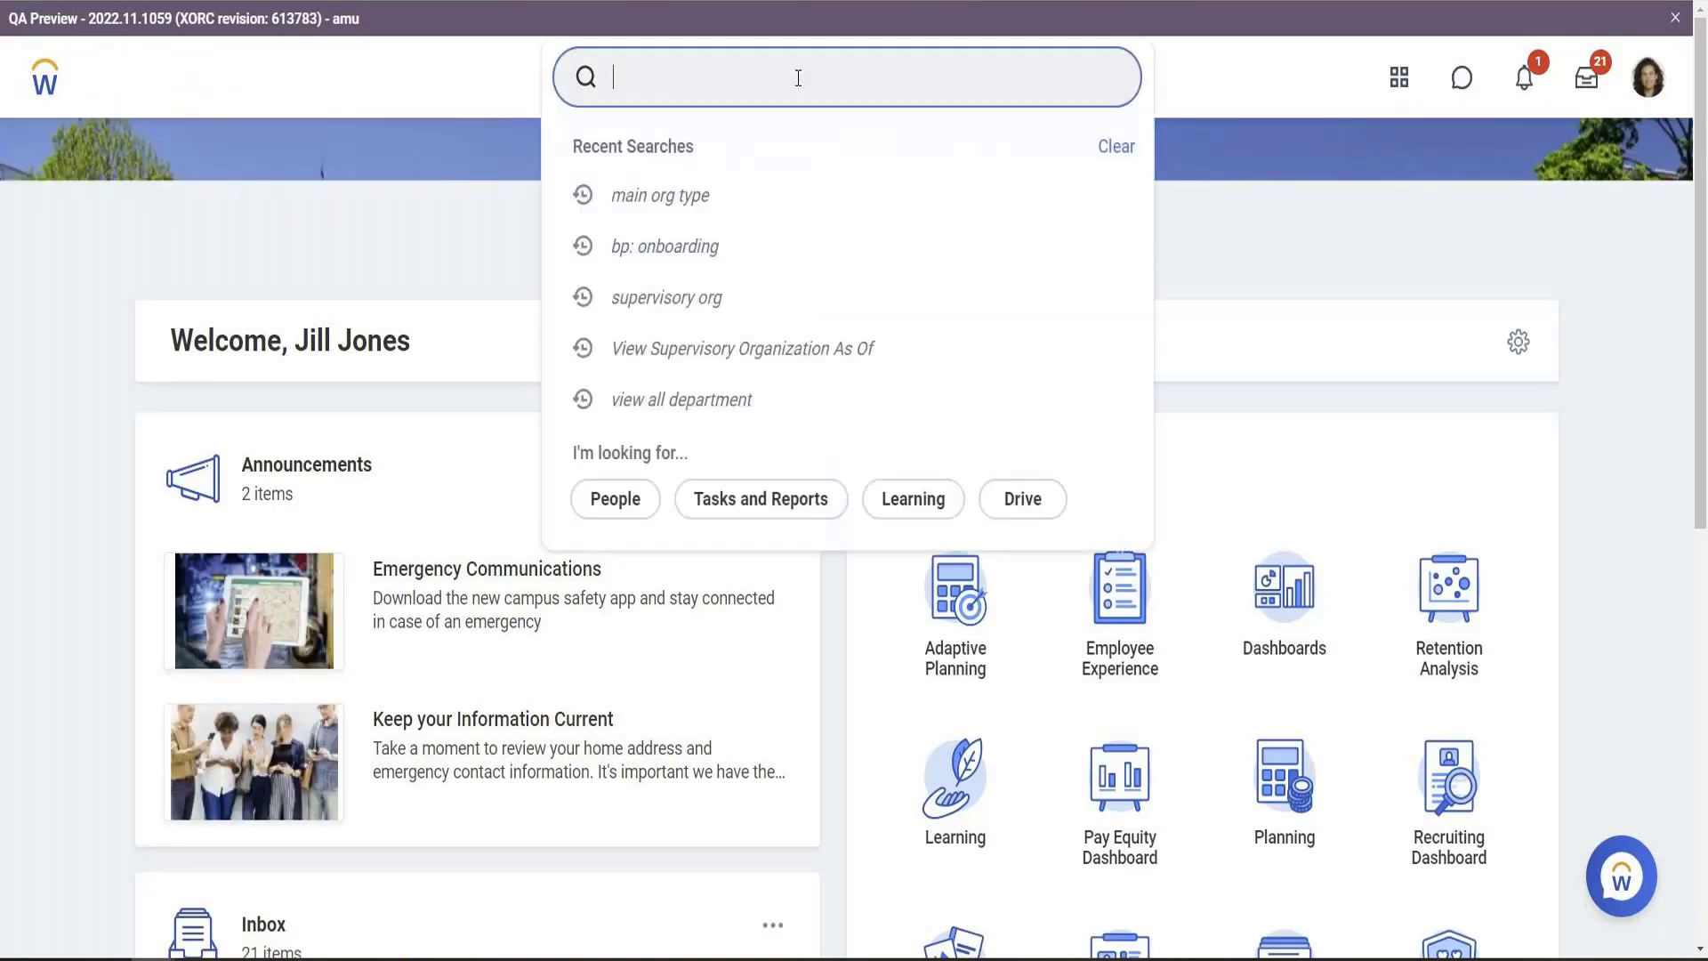
type("VIS")
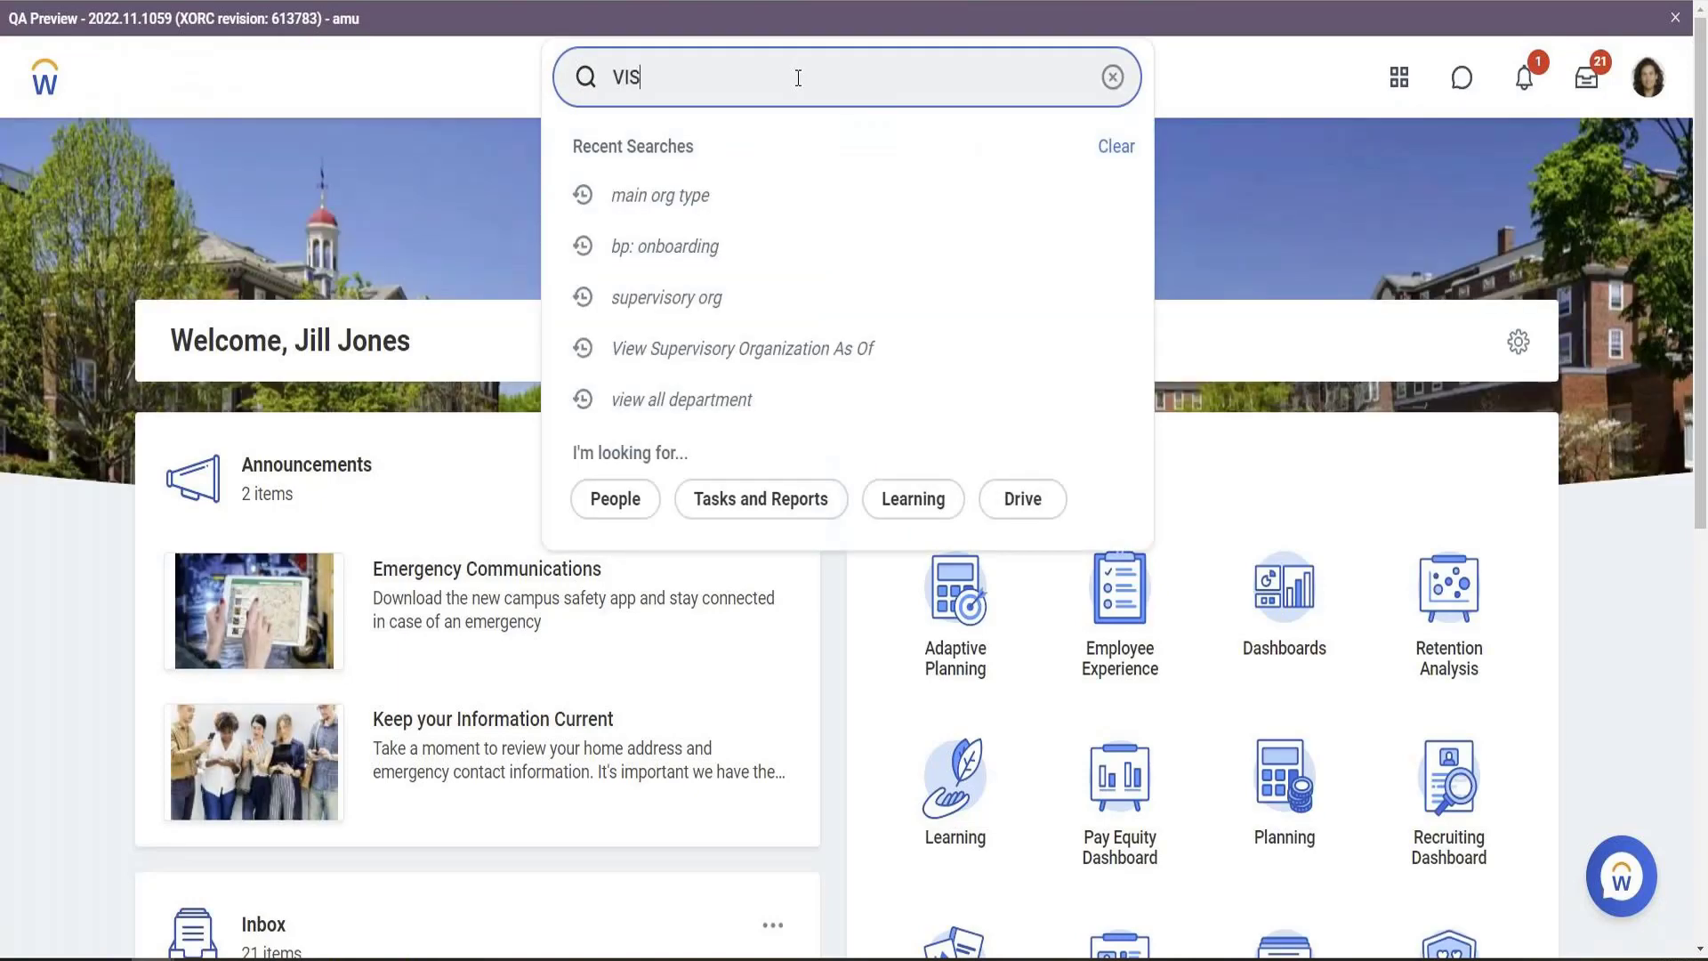
key("Return")
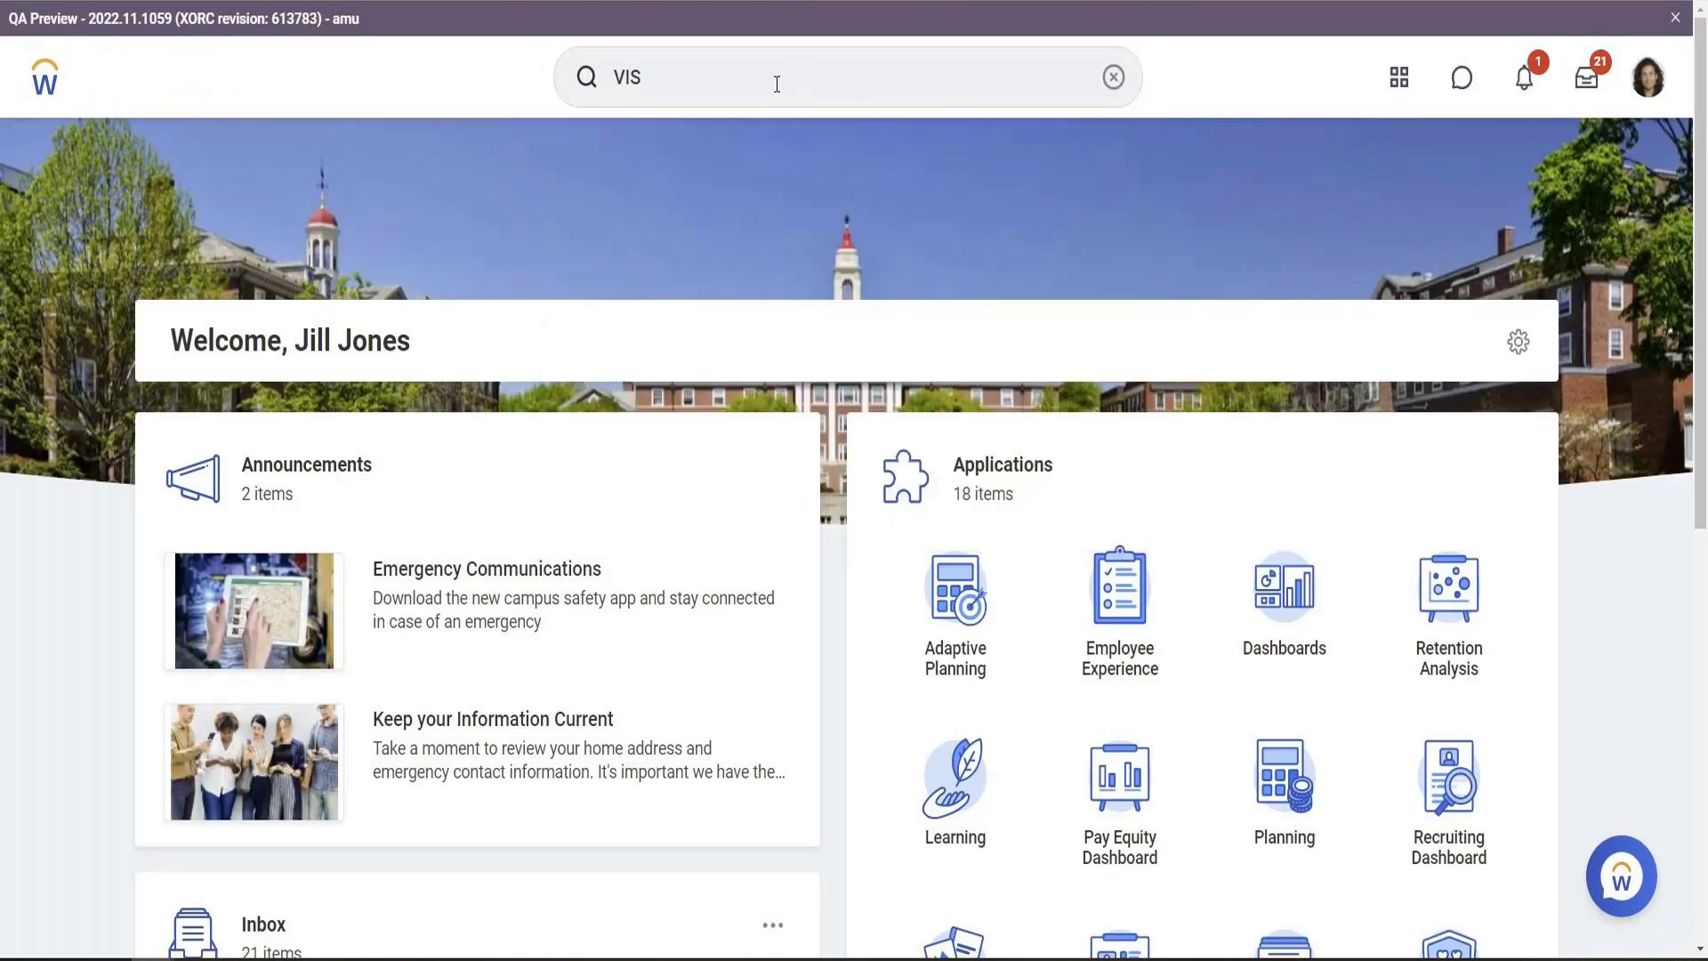
left_click(776, 84)
type("S")
key("Return")
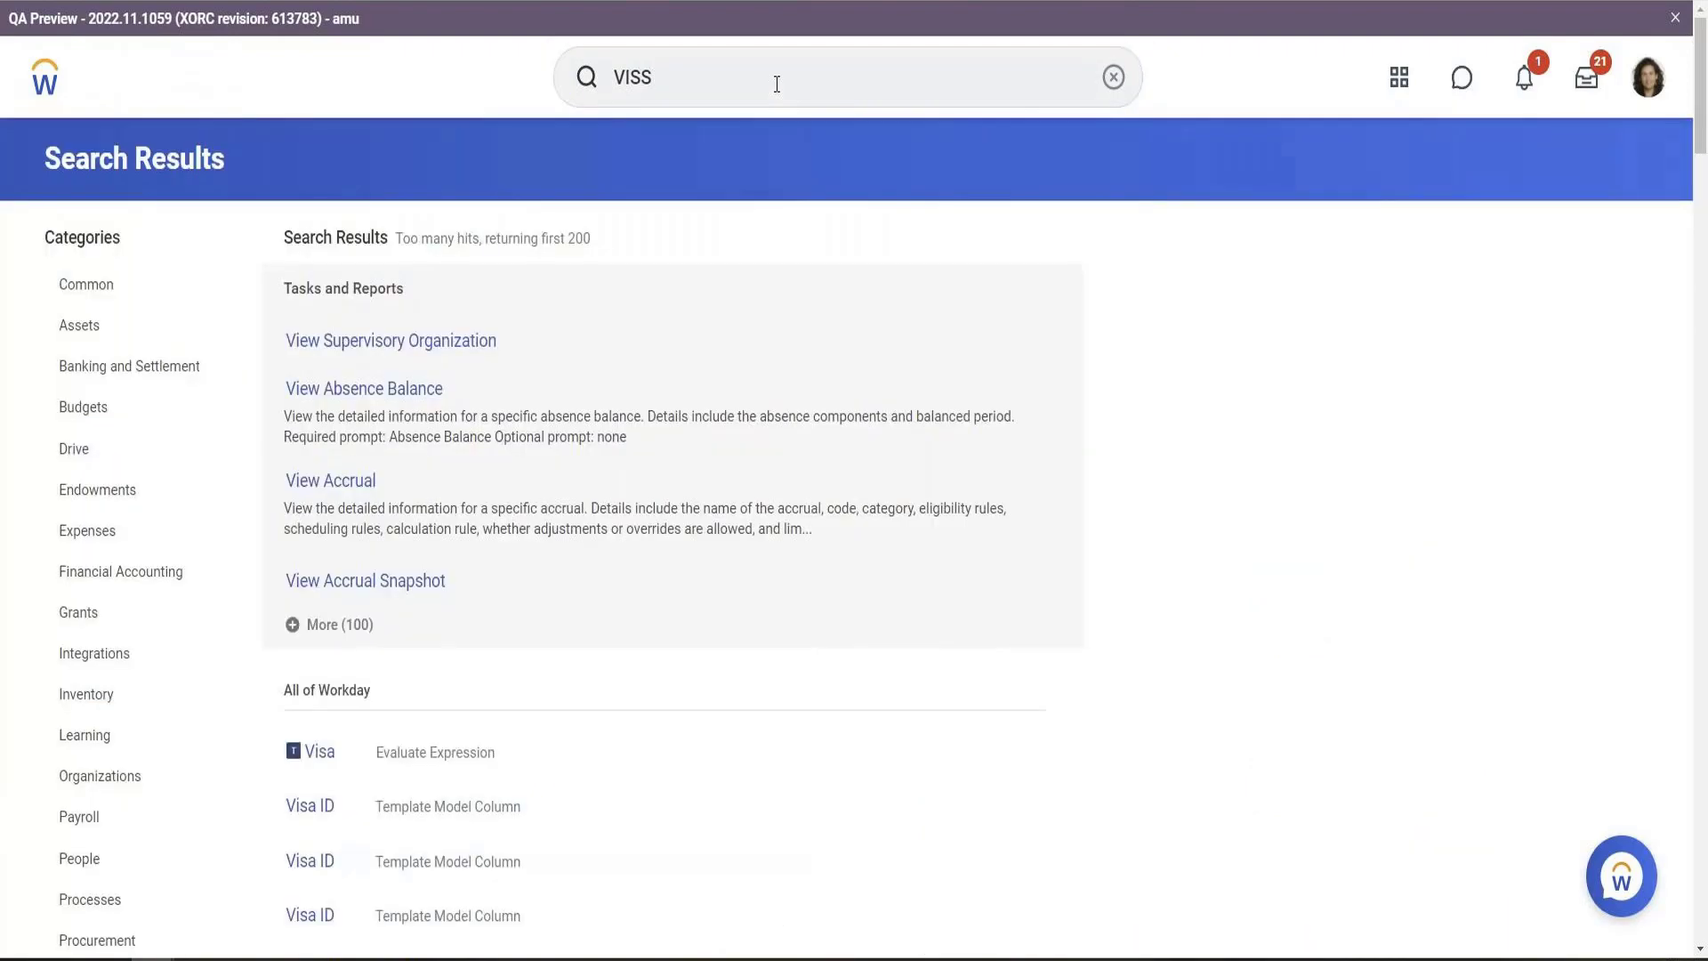
scroll(774, 578, "down", 10)
scroll(765, 569, "up", 3)
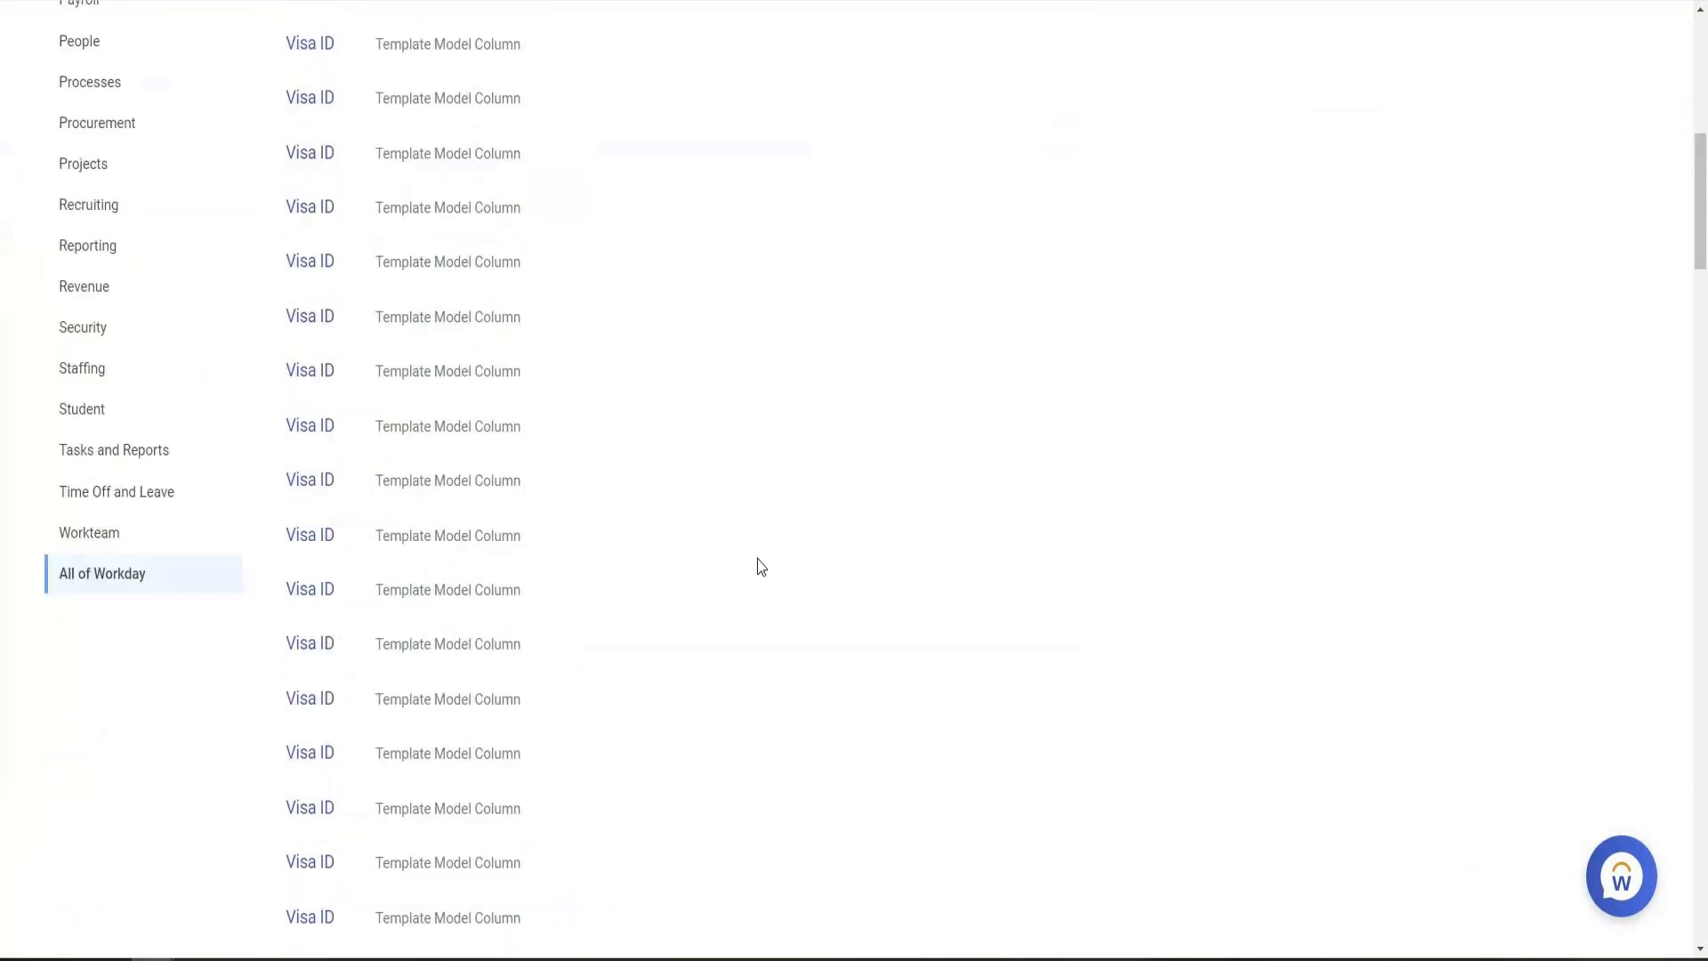
scroll(757, 558, "up", 9)
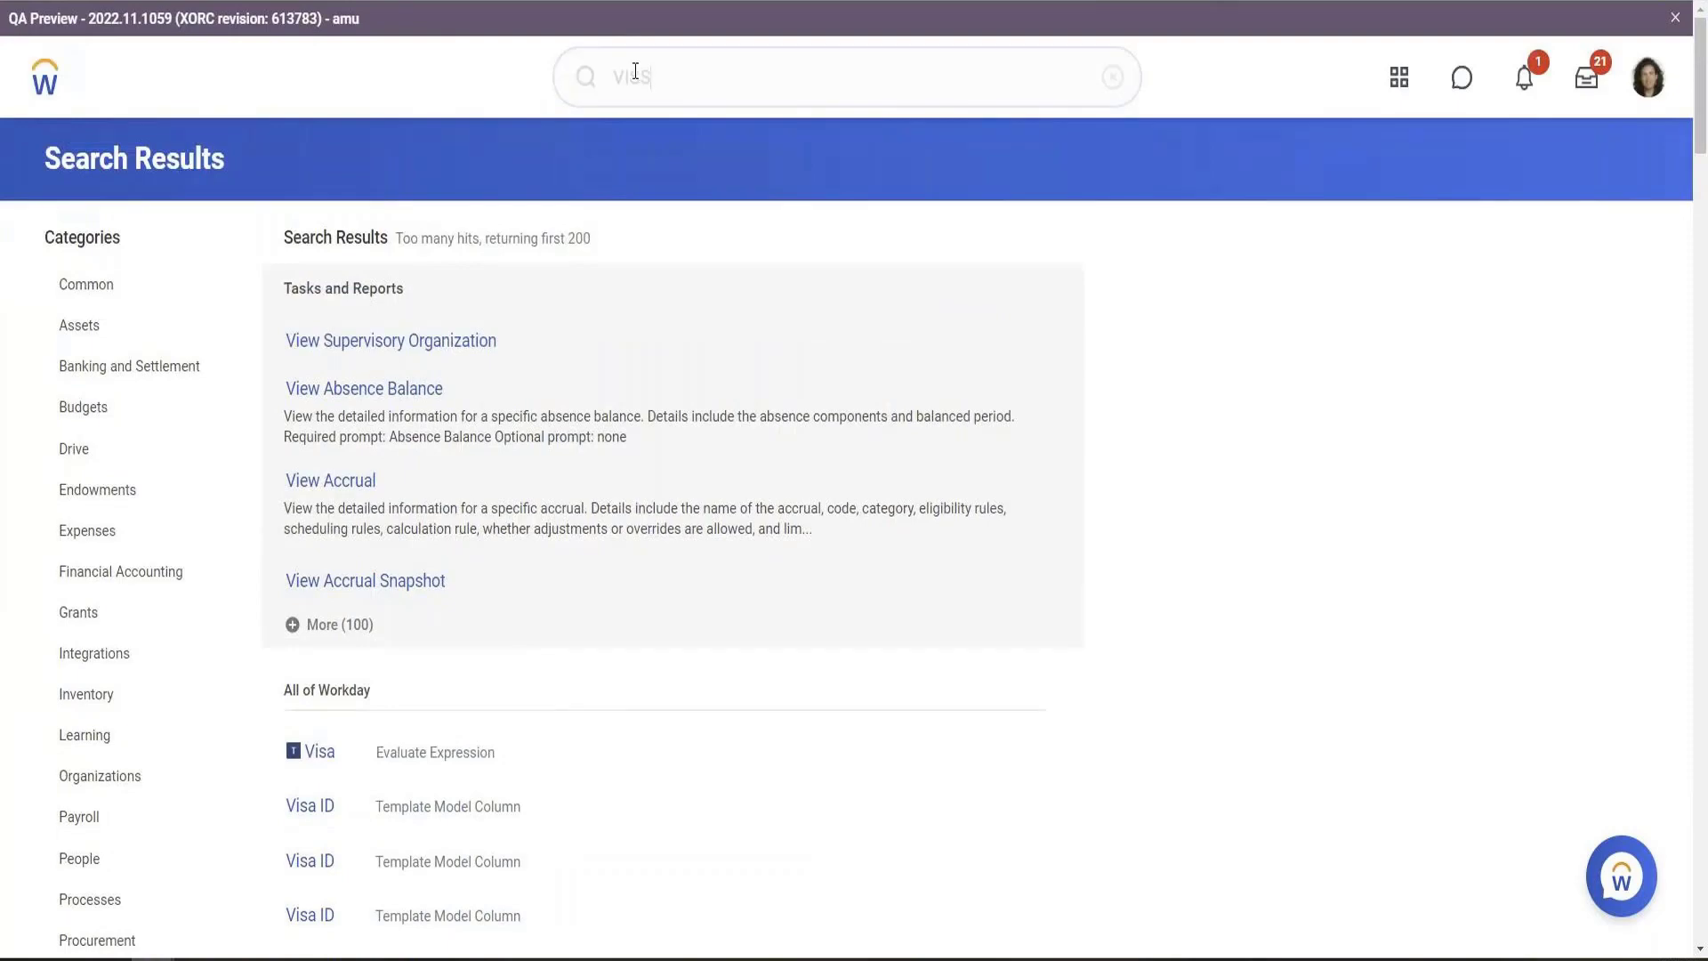
double_click(634, 70)
type("VISH")
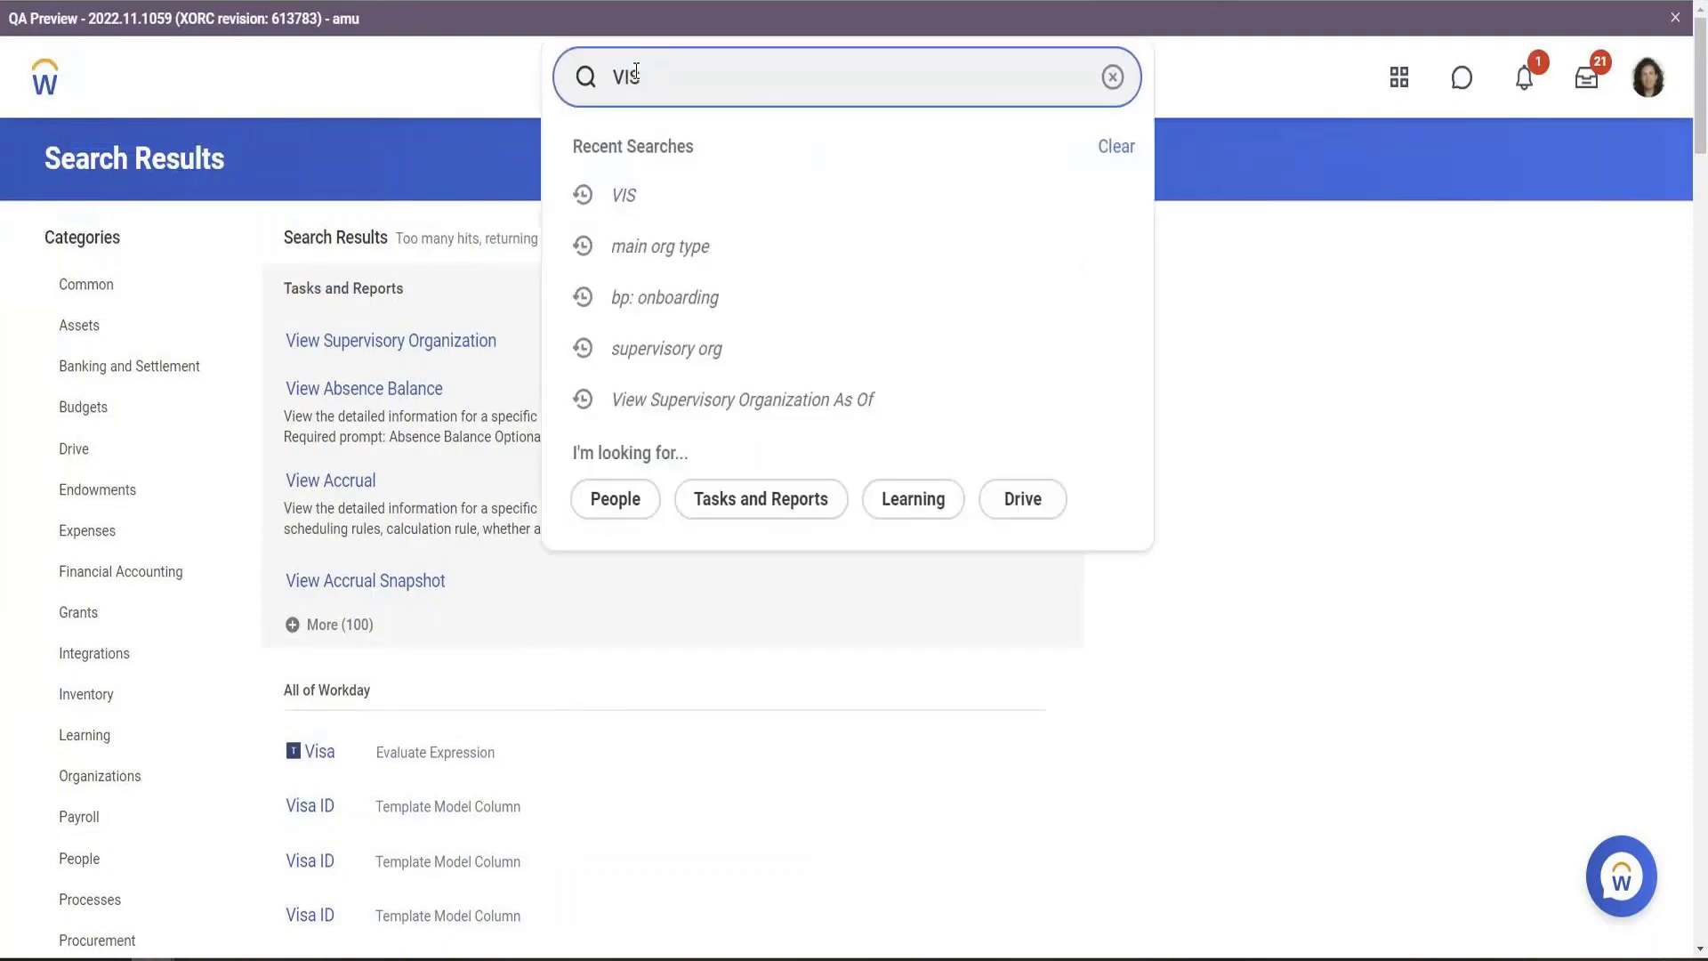
key("Return")
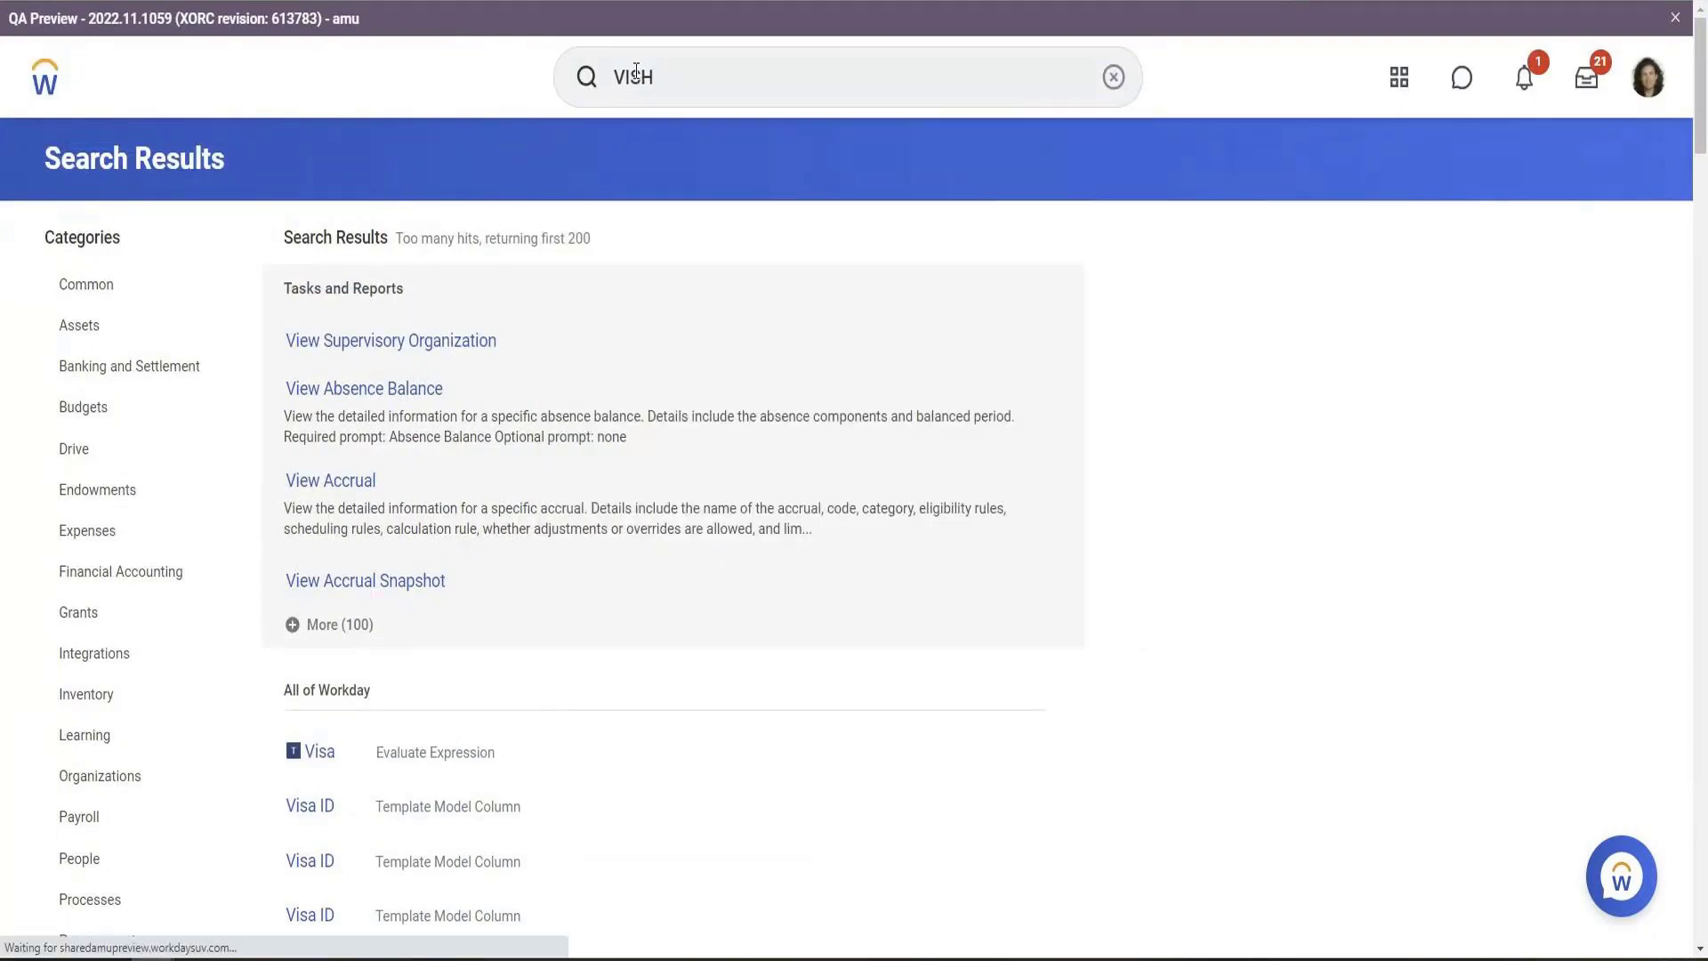
Find the Create Custom Report task by searching for "Create cust repor" and open it
double_click(627, 72)
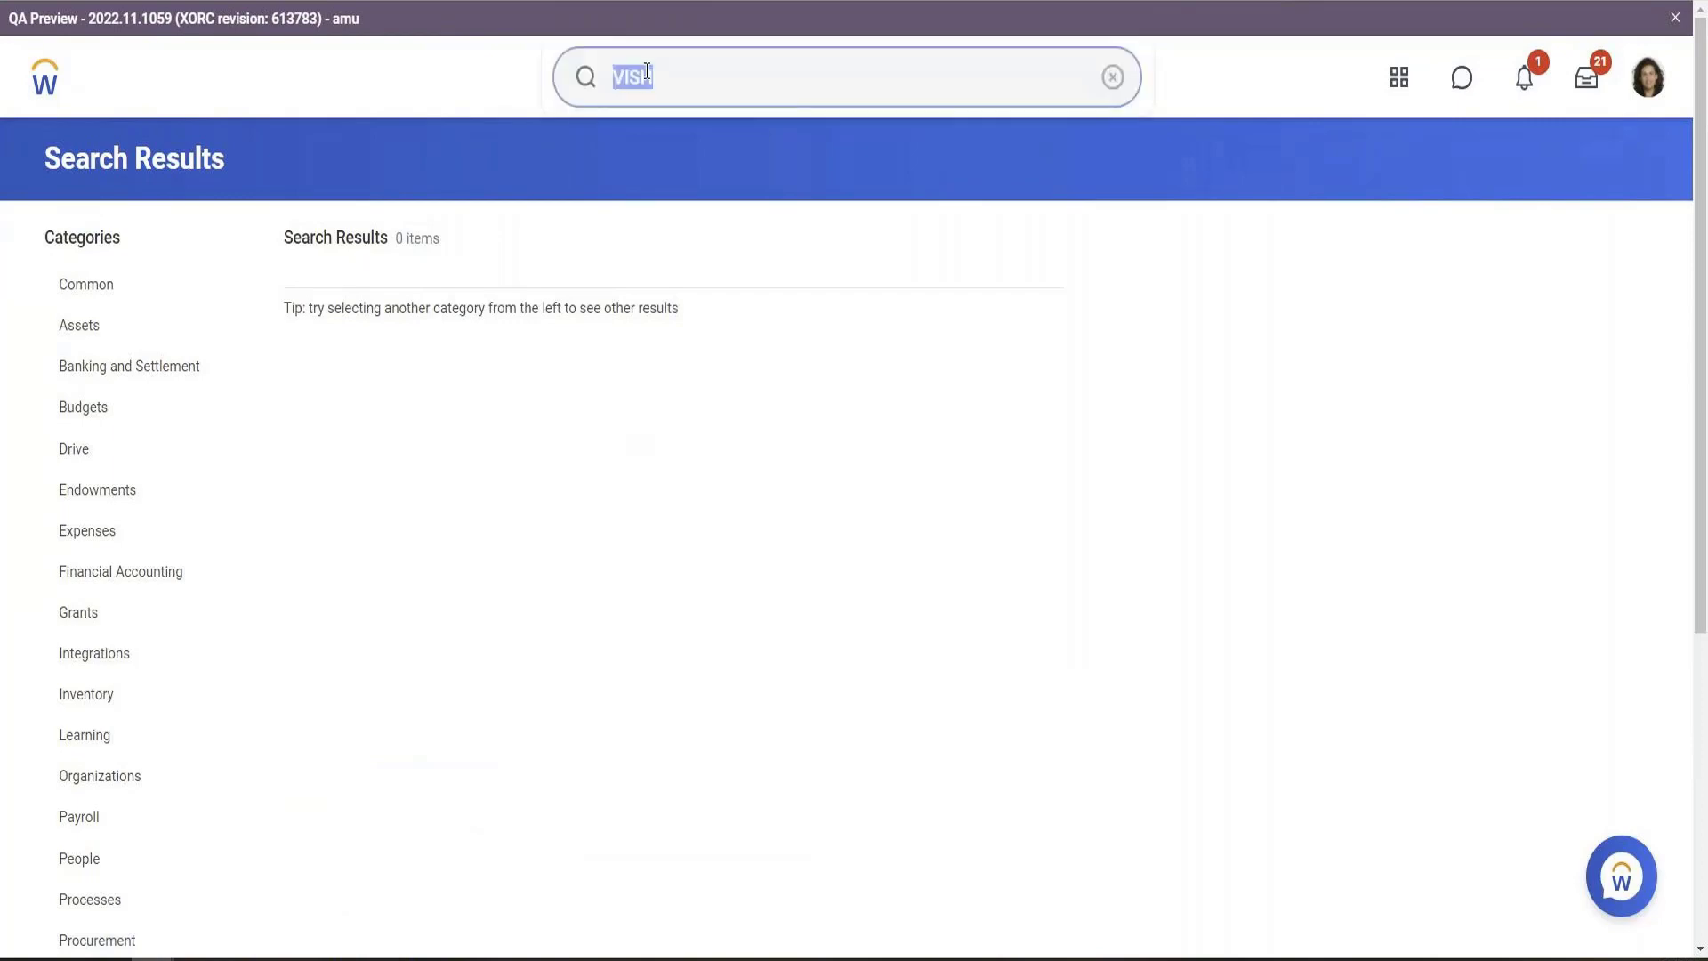
type("Create cus")
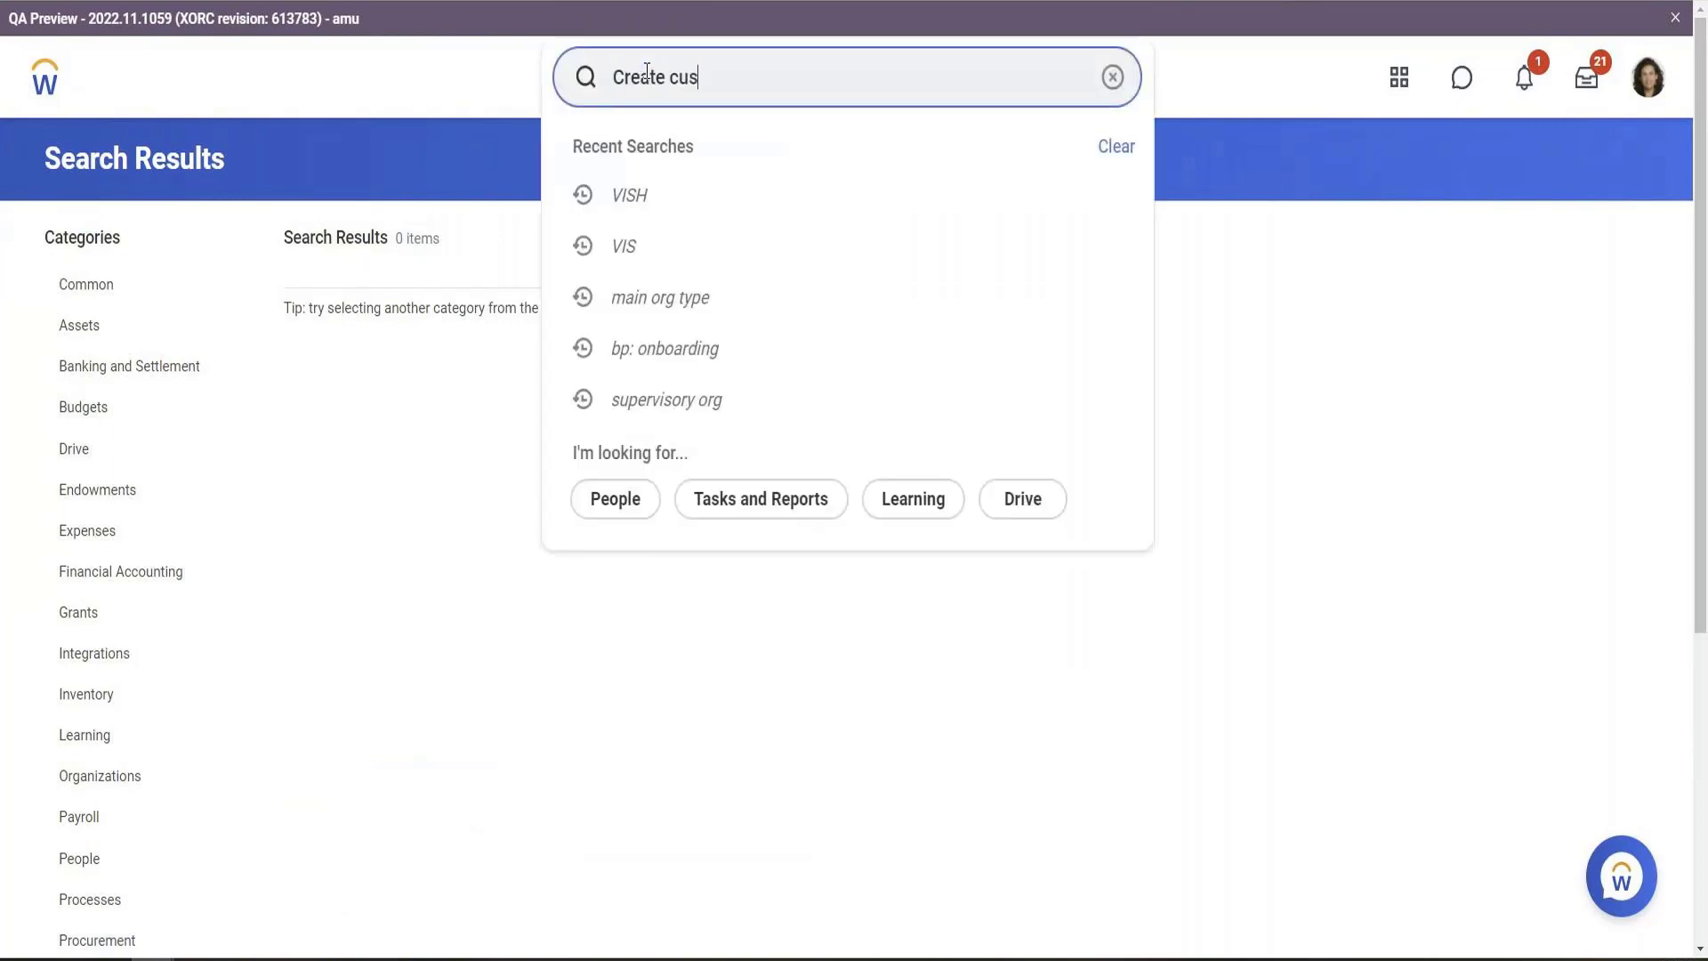
type("t repor")
key("Return")
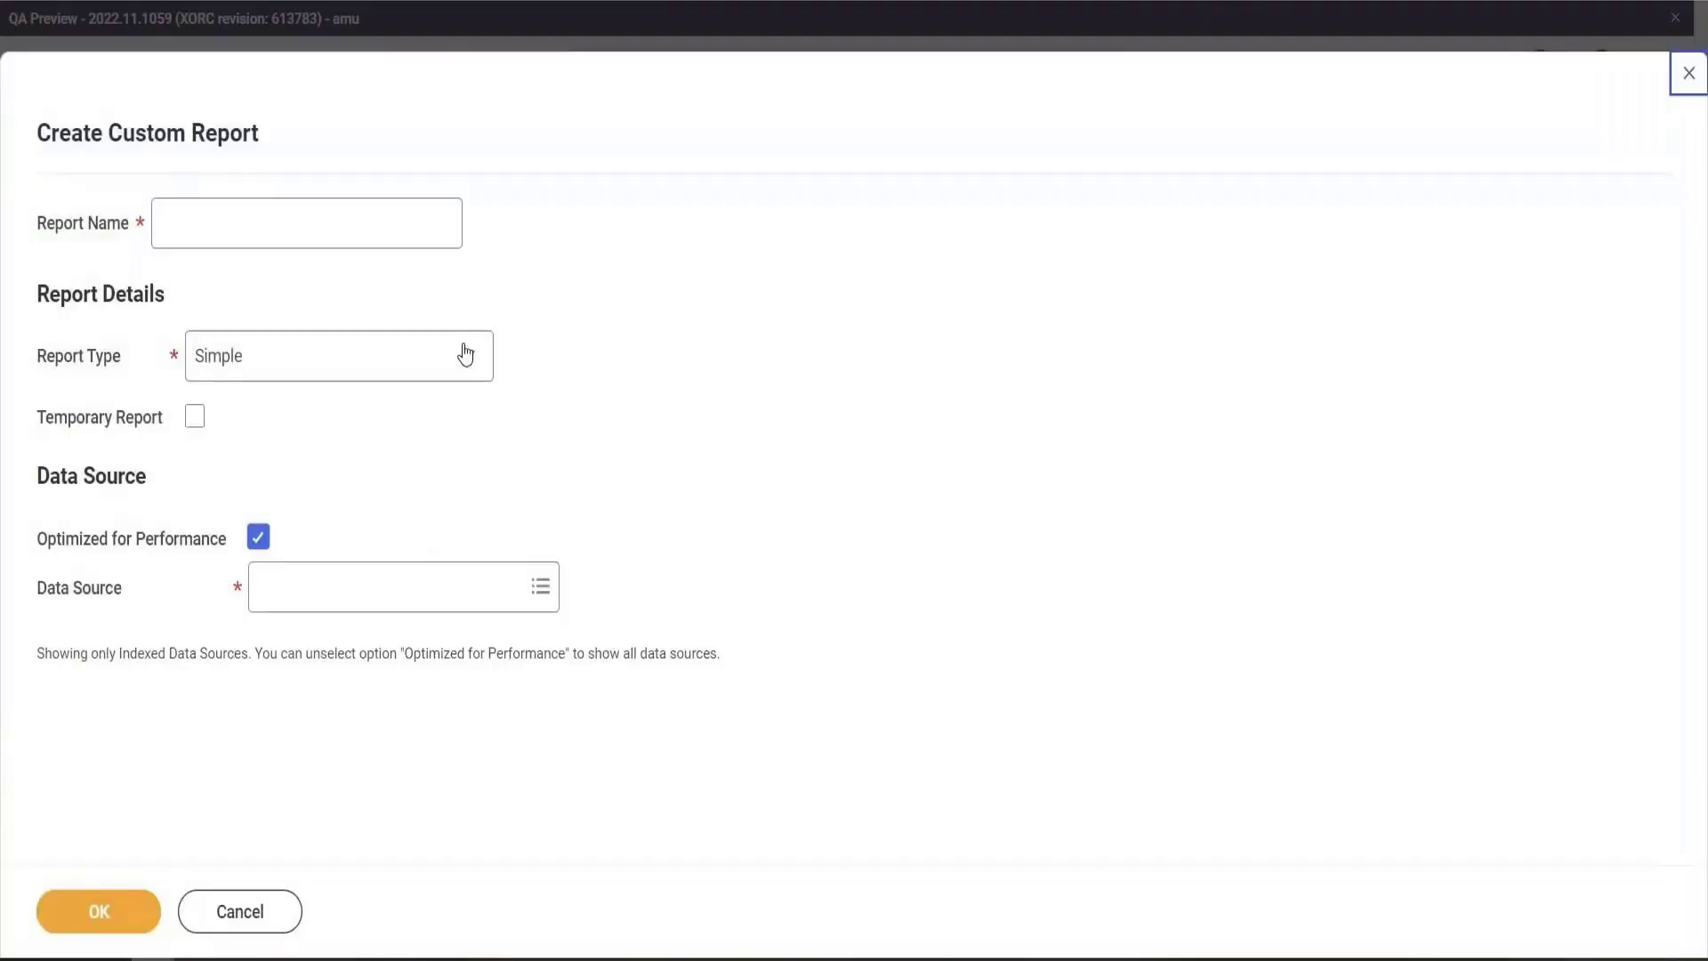
Name the new report VISH Advance Report and set its report type to Advanced
left_click(280, 233)
type("Ad")
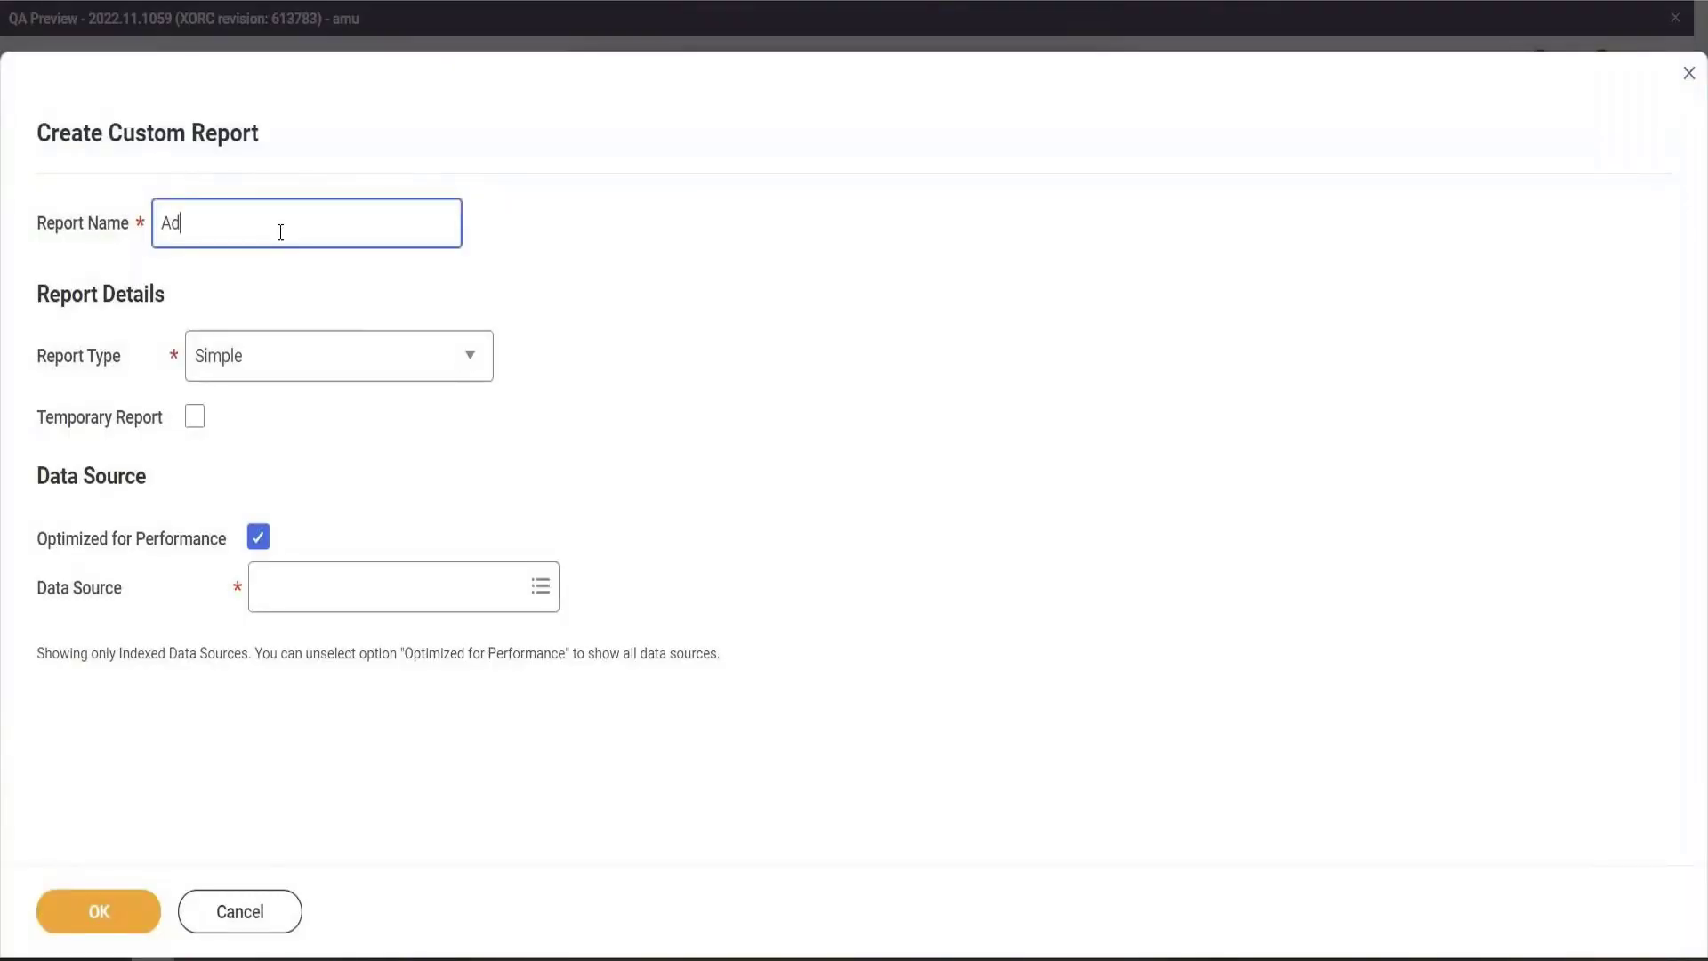
type("vanceVISH Advance Report")
key("Tab")
key("Down")
key("Tab")
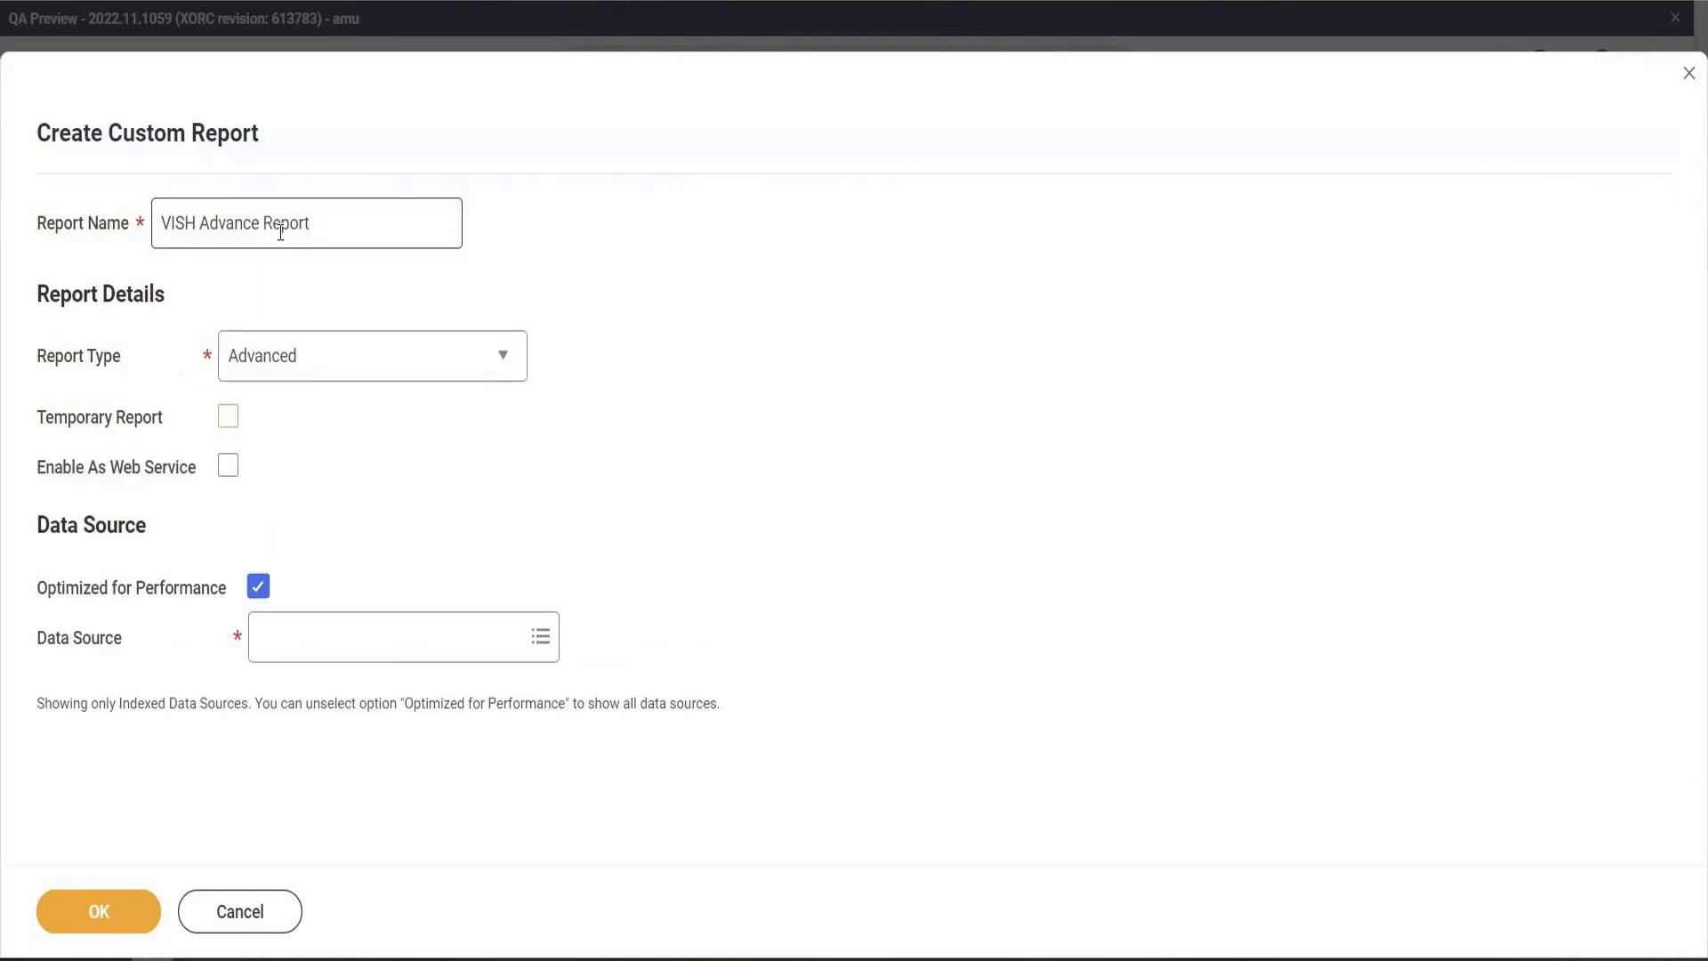
Disable Optimized for Performance, choose All Active Employees as the data source, and create the report
key("Tab")
key("Tab")
key("space")
key("Tab")
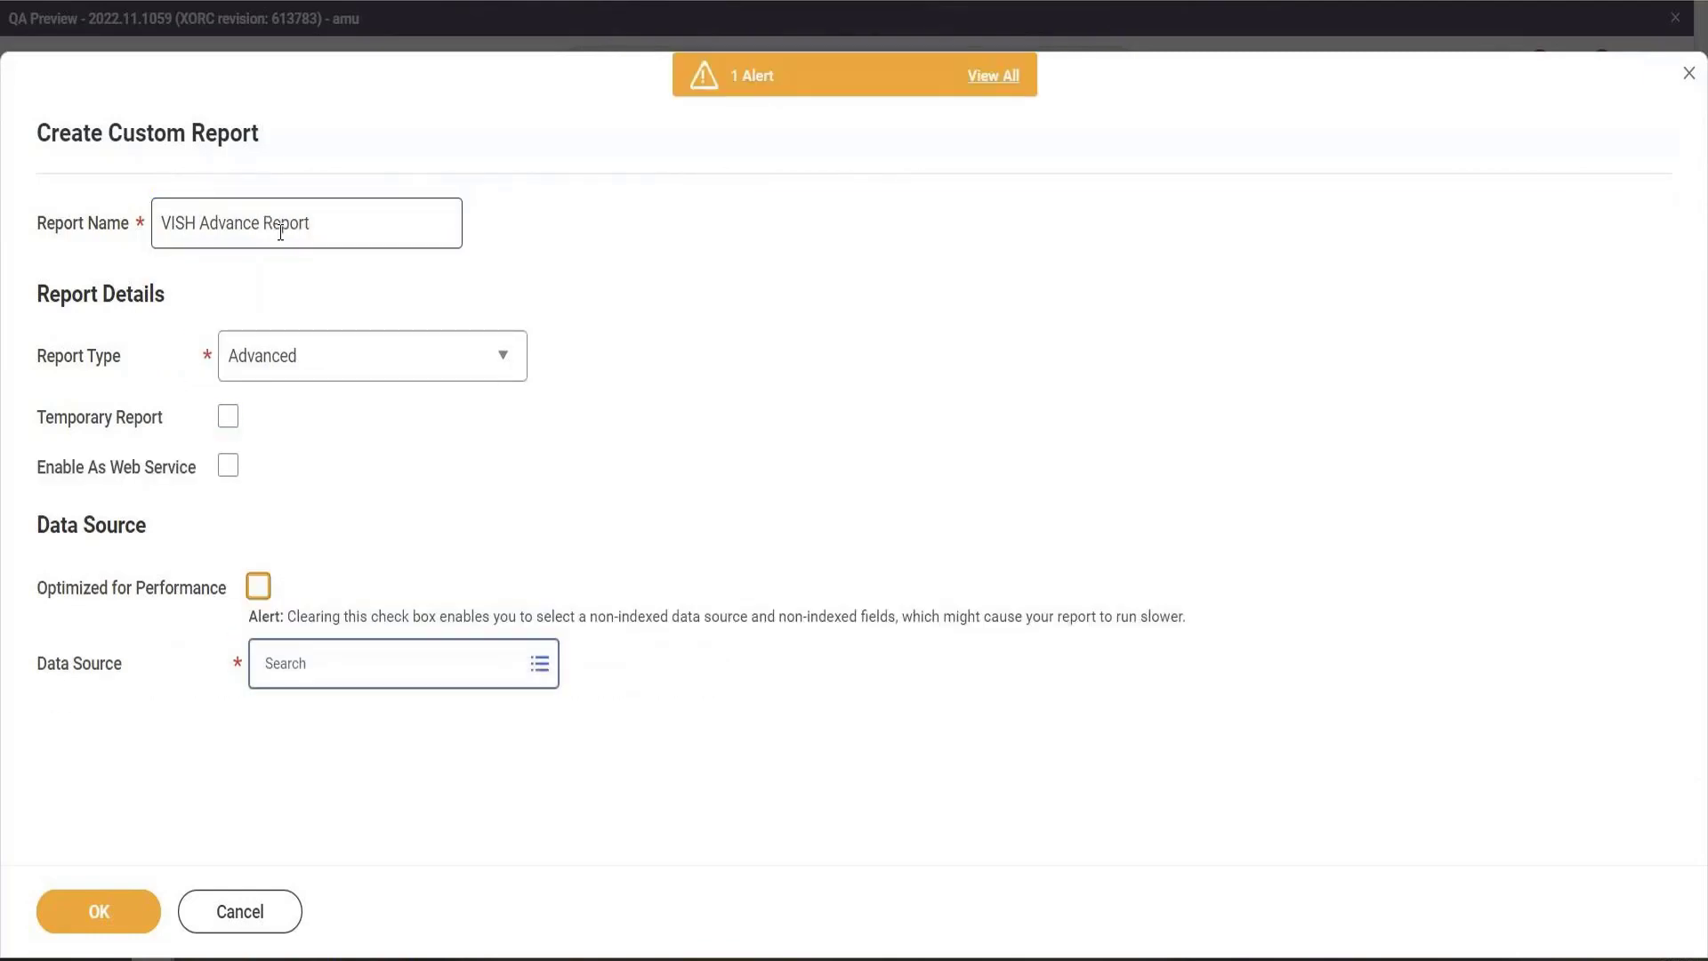
type("All active")
key("Return")
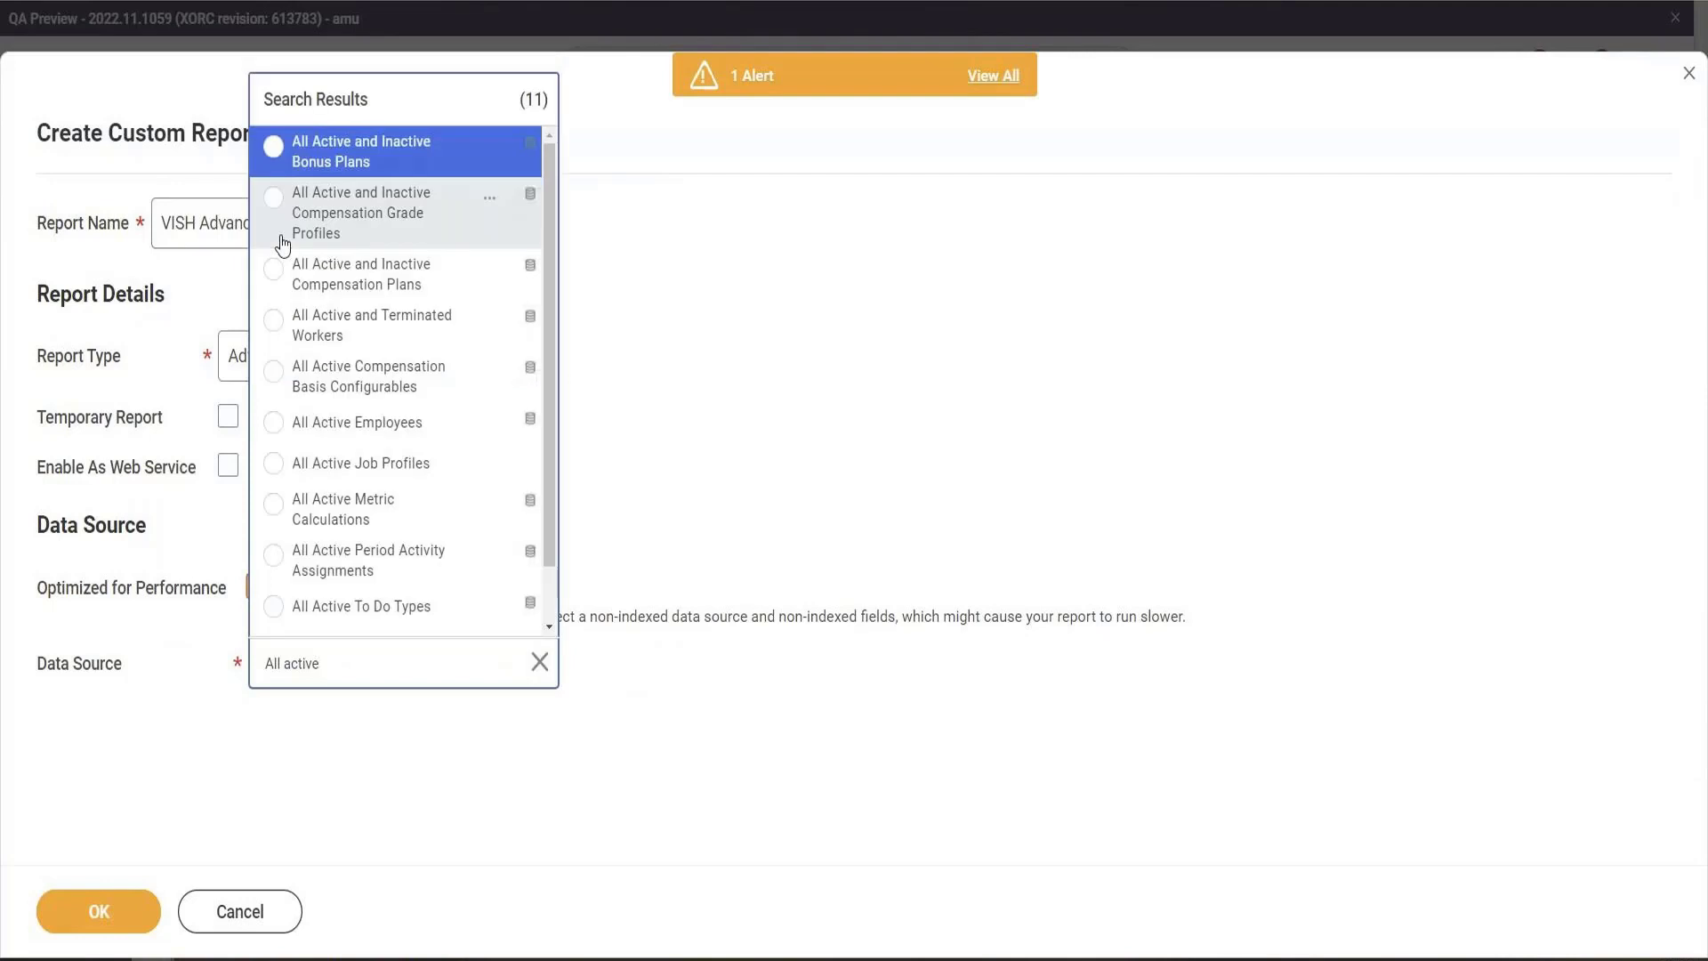
left_click(365, 421)
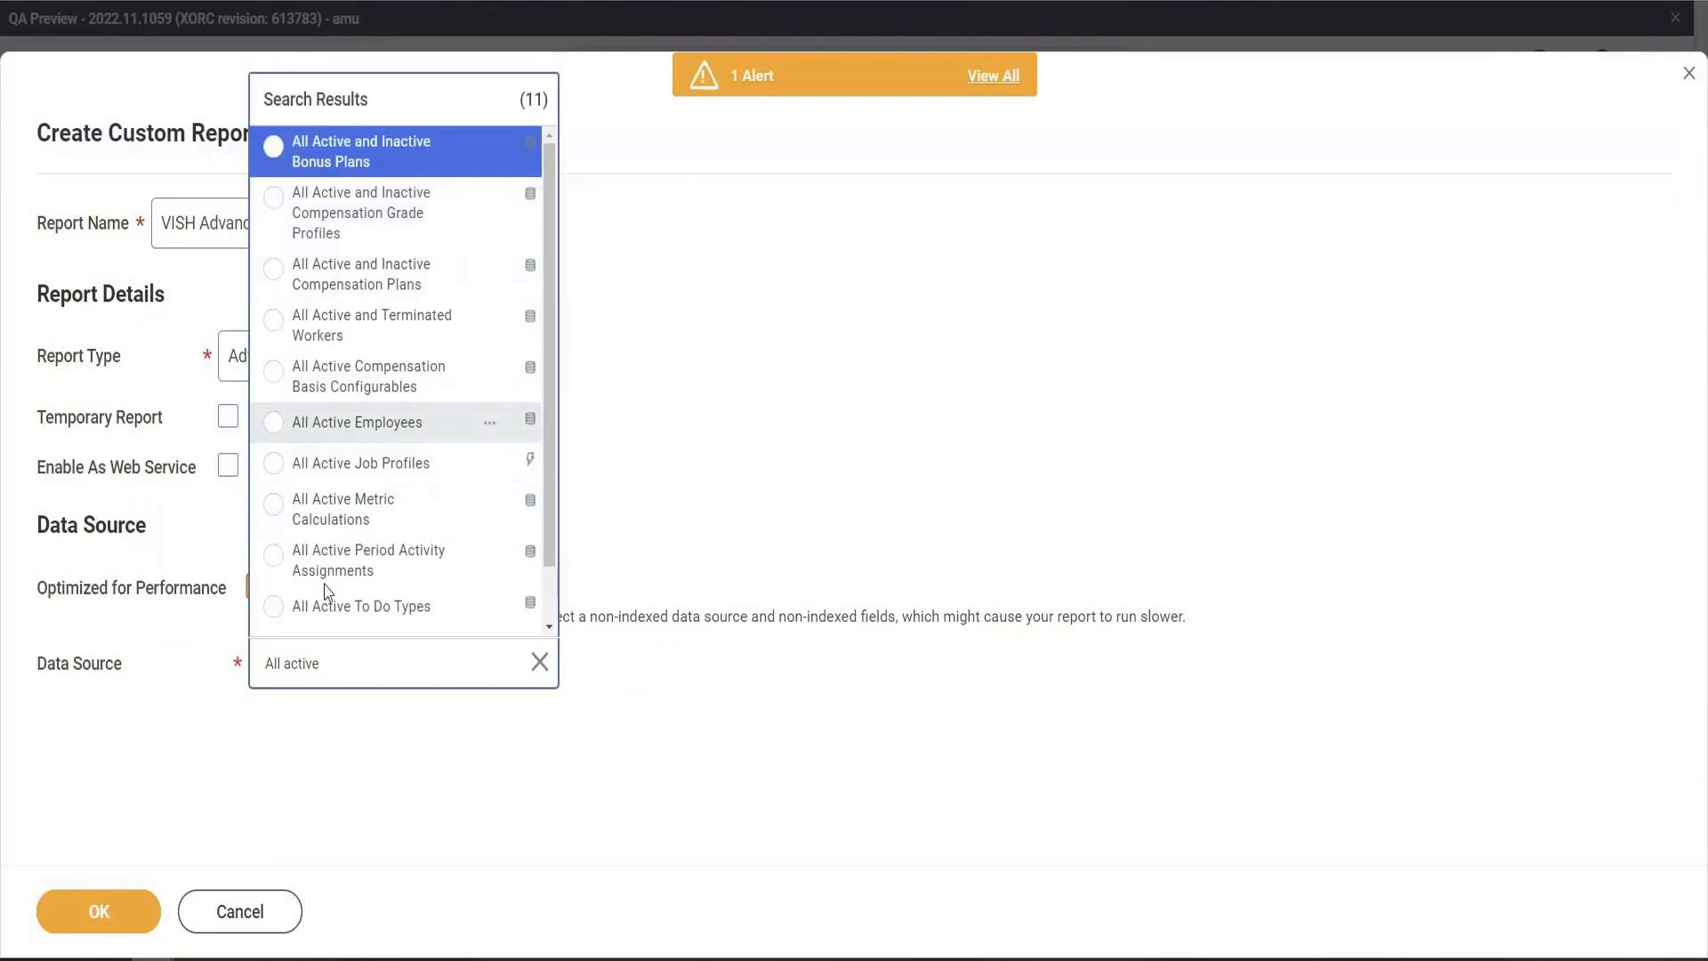
left_click(136, 900)
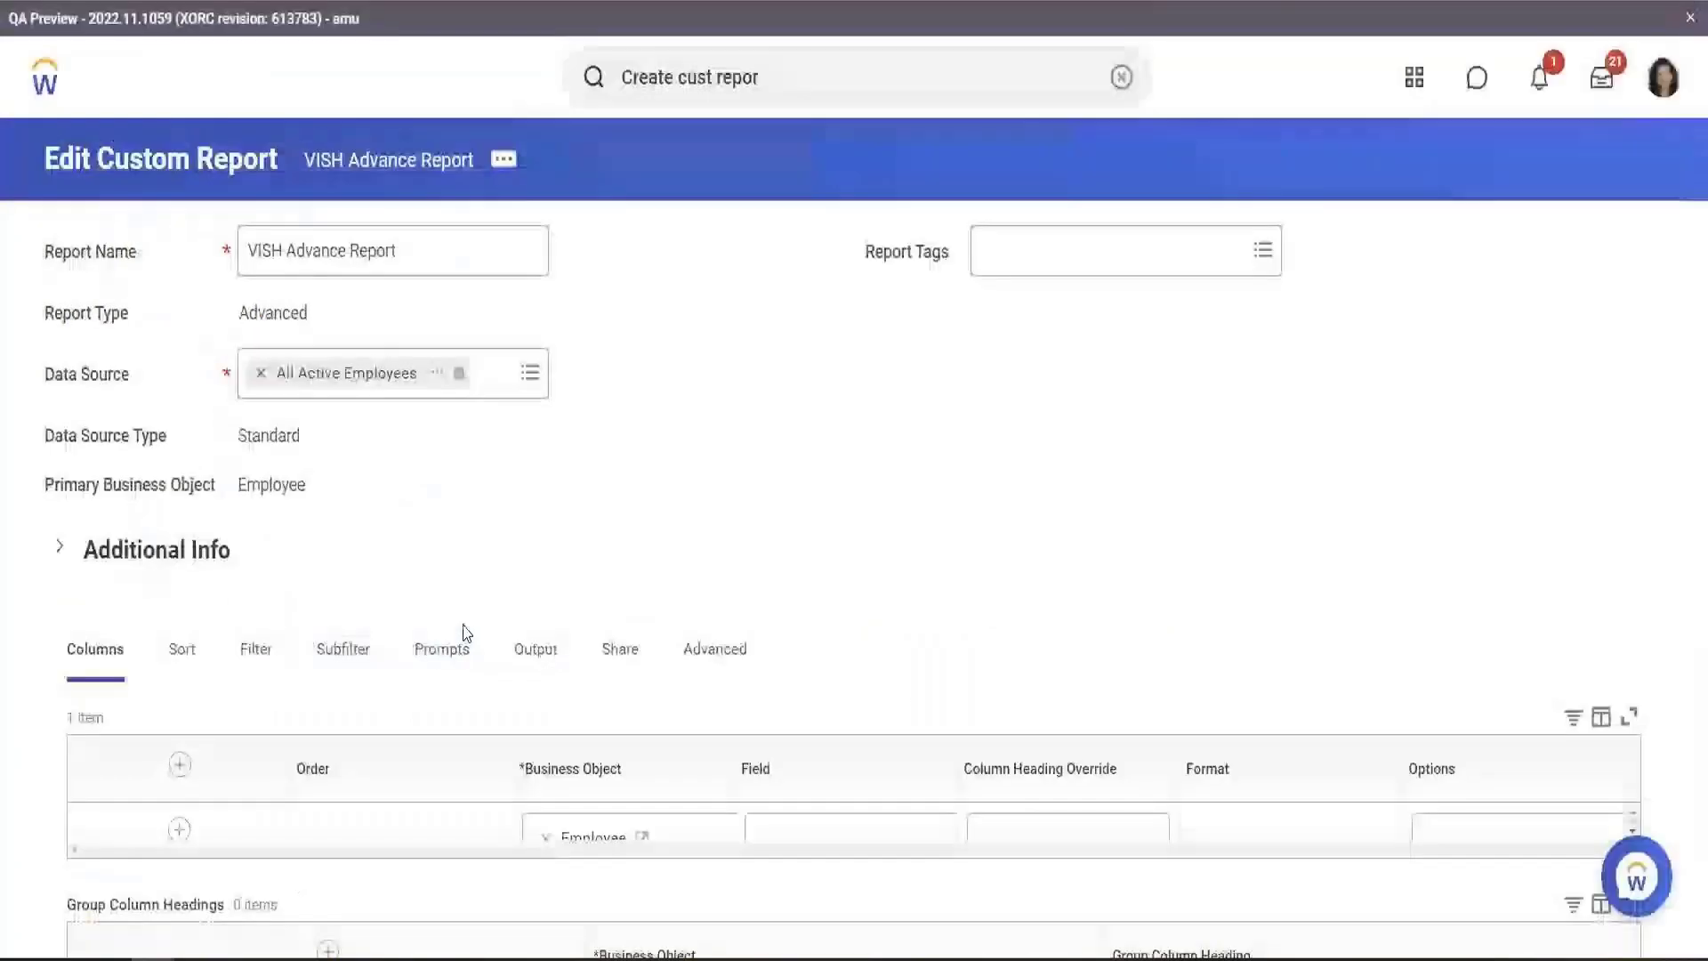
Set the first Employee column's field to Legal Name - Last Name
scroll(560, 440, "down", 5)
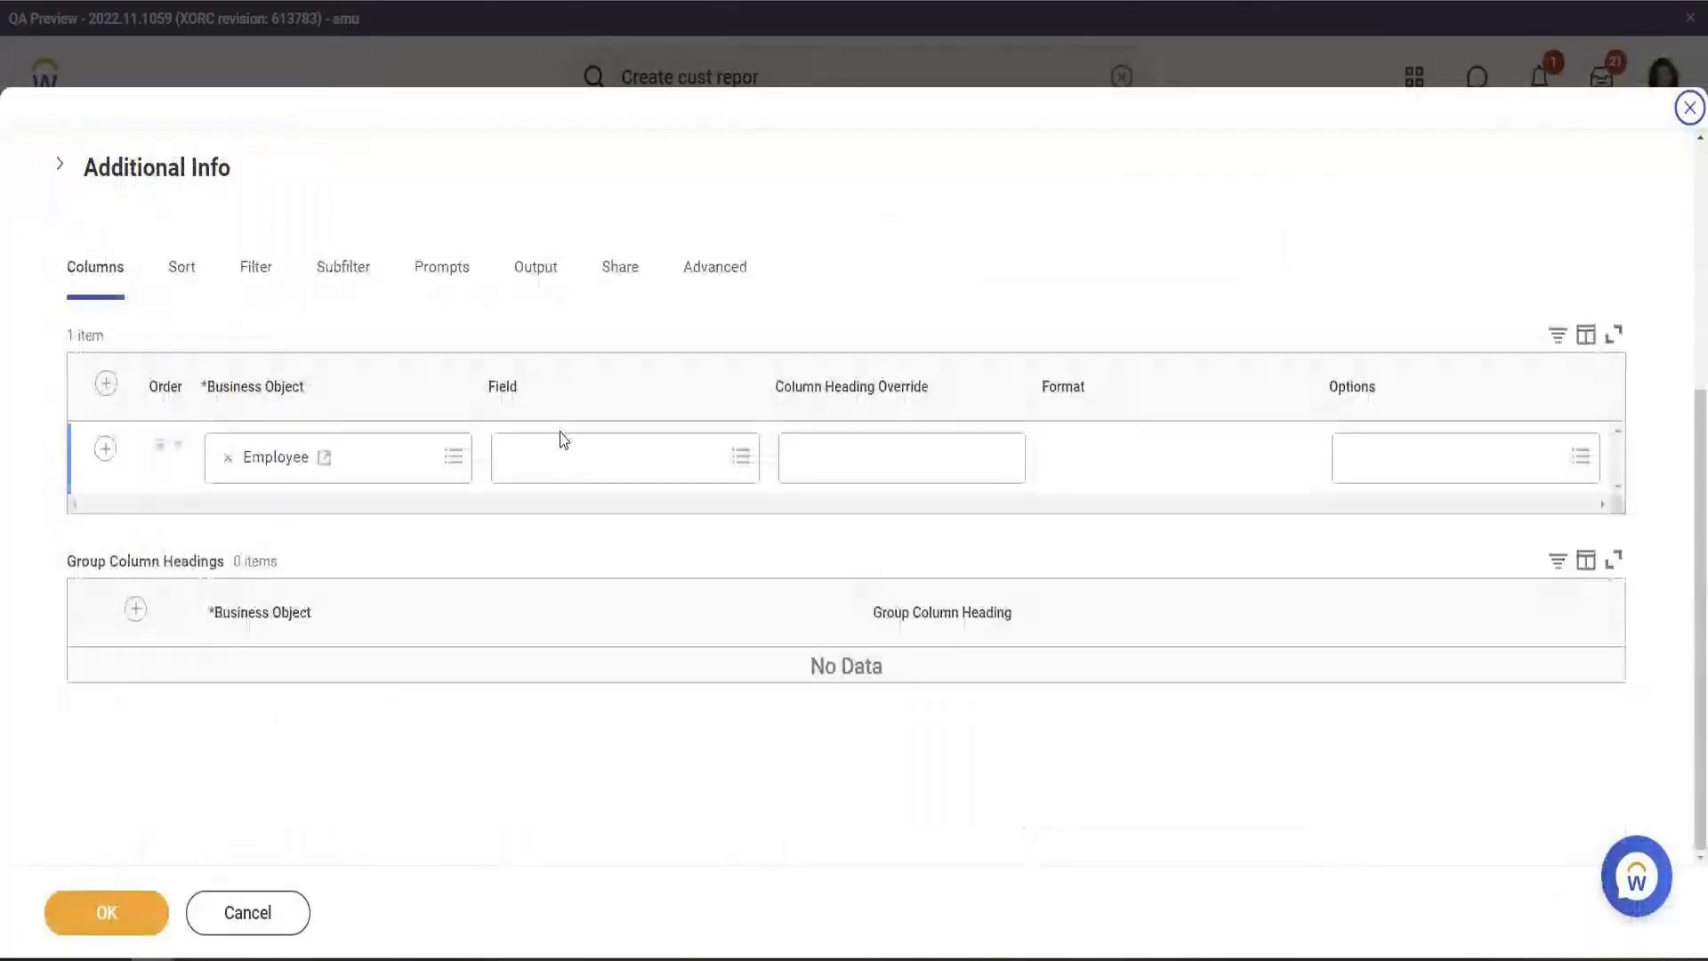
left_click(570, 462)
type("Emplo")
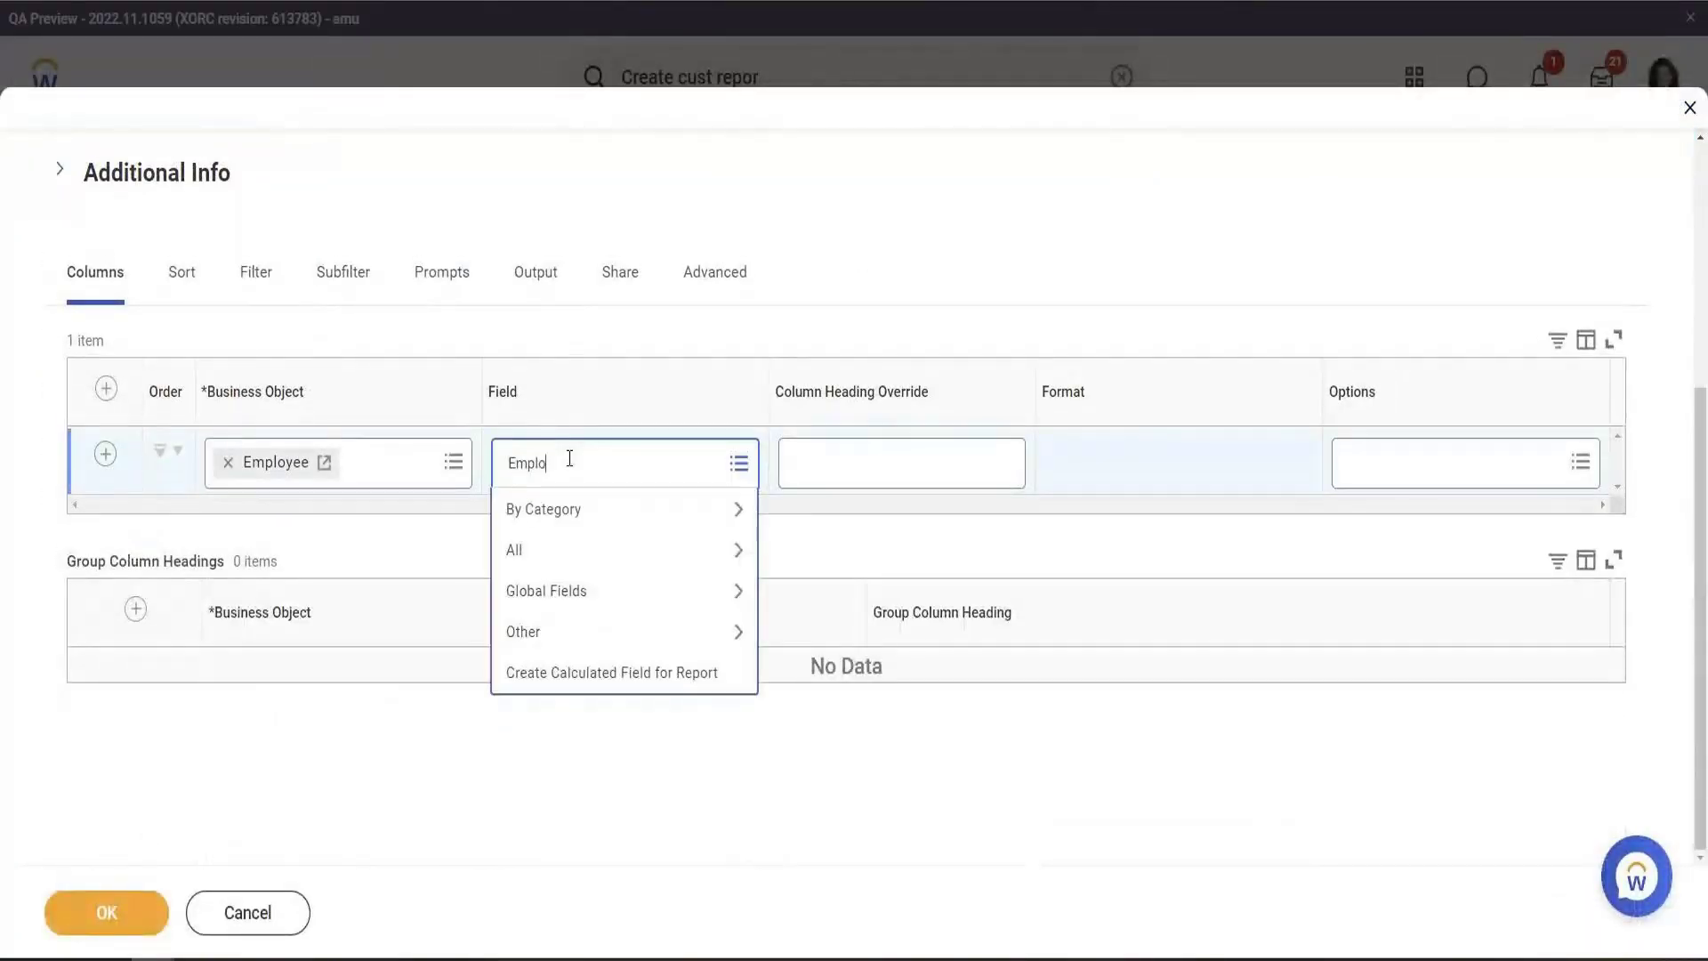
type("yee Name")
key("ctrl+a")
type("Lebgal Last Name")
key("Return")
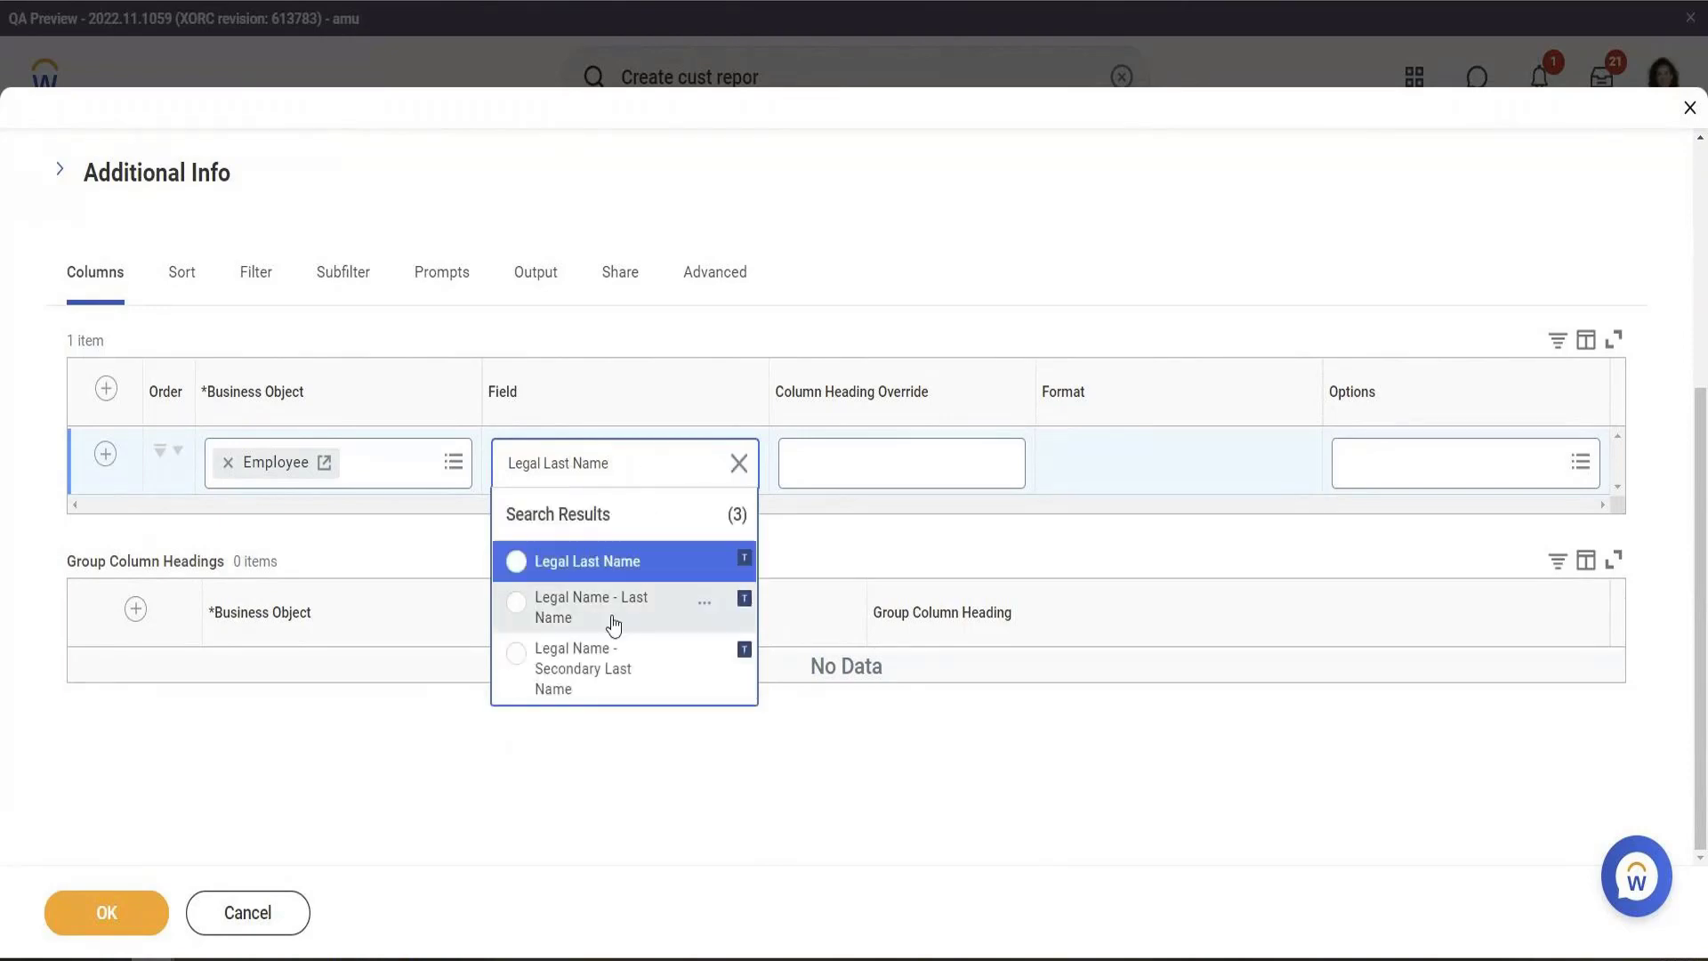
left_click(605, 613)
Add another column row and start a calculated field named "Organizatiobn Hier" using the Lookup Hierarchy function
left_click(105, 454)
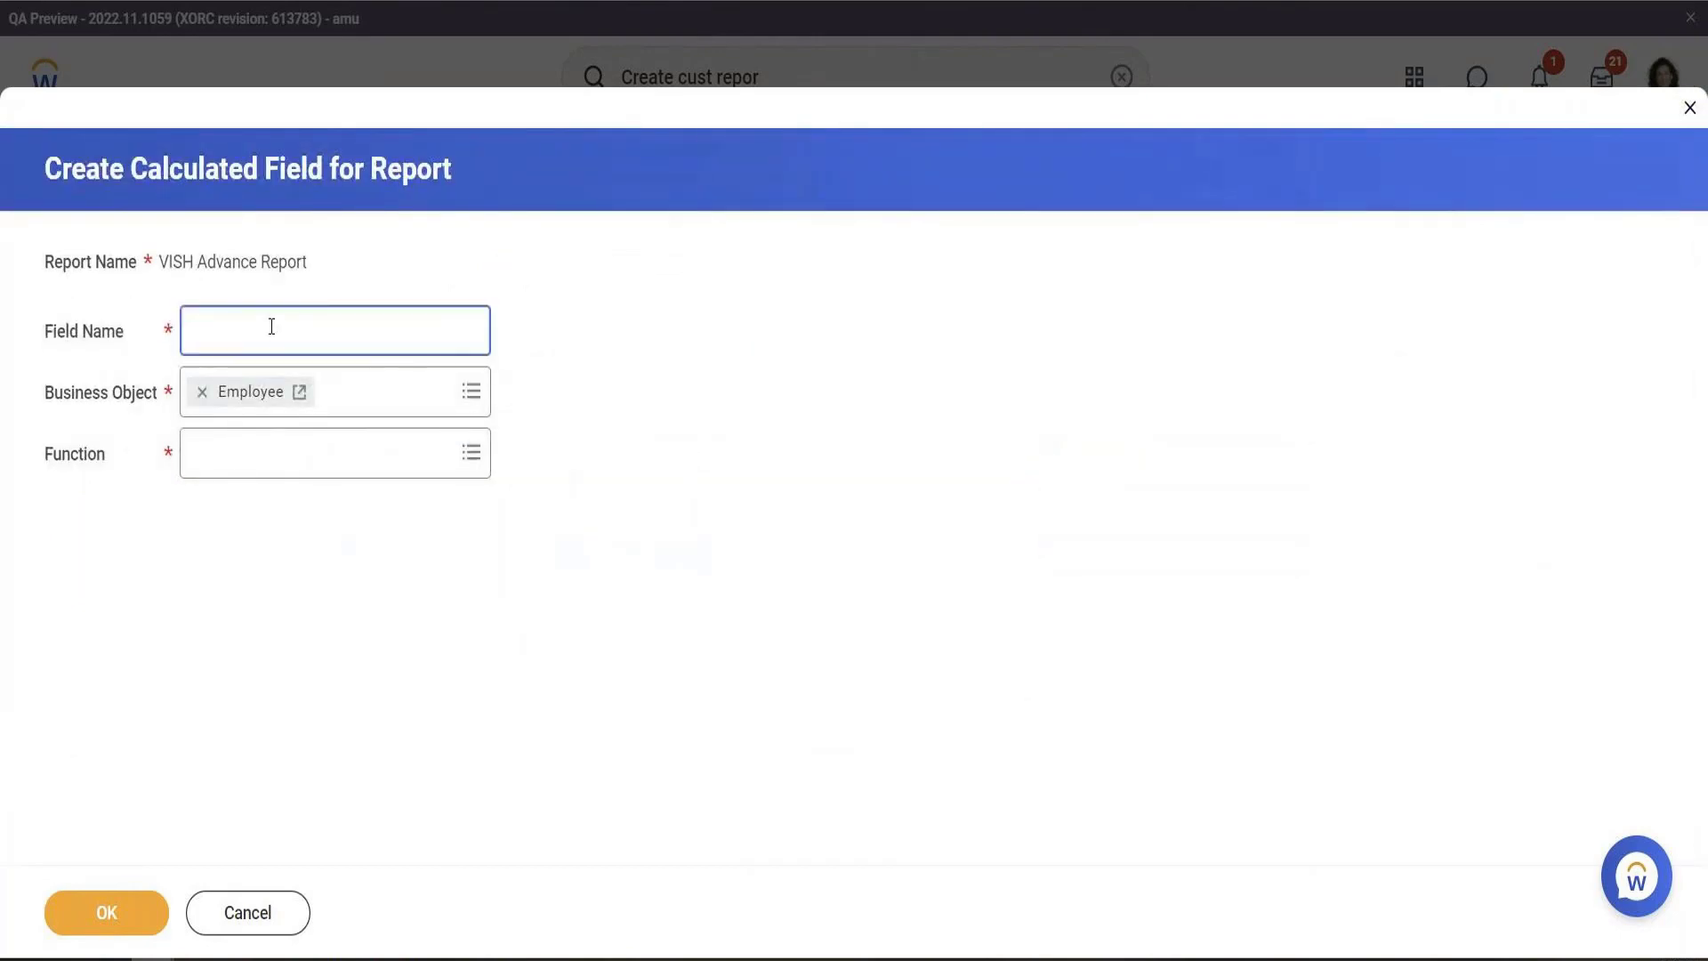
type("Organizatiobn Hier")
left_click(199, 471)
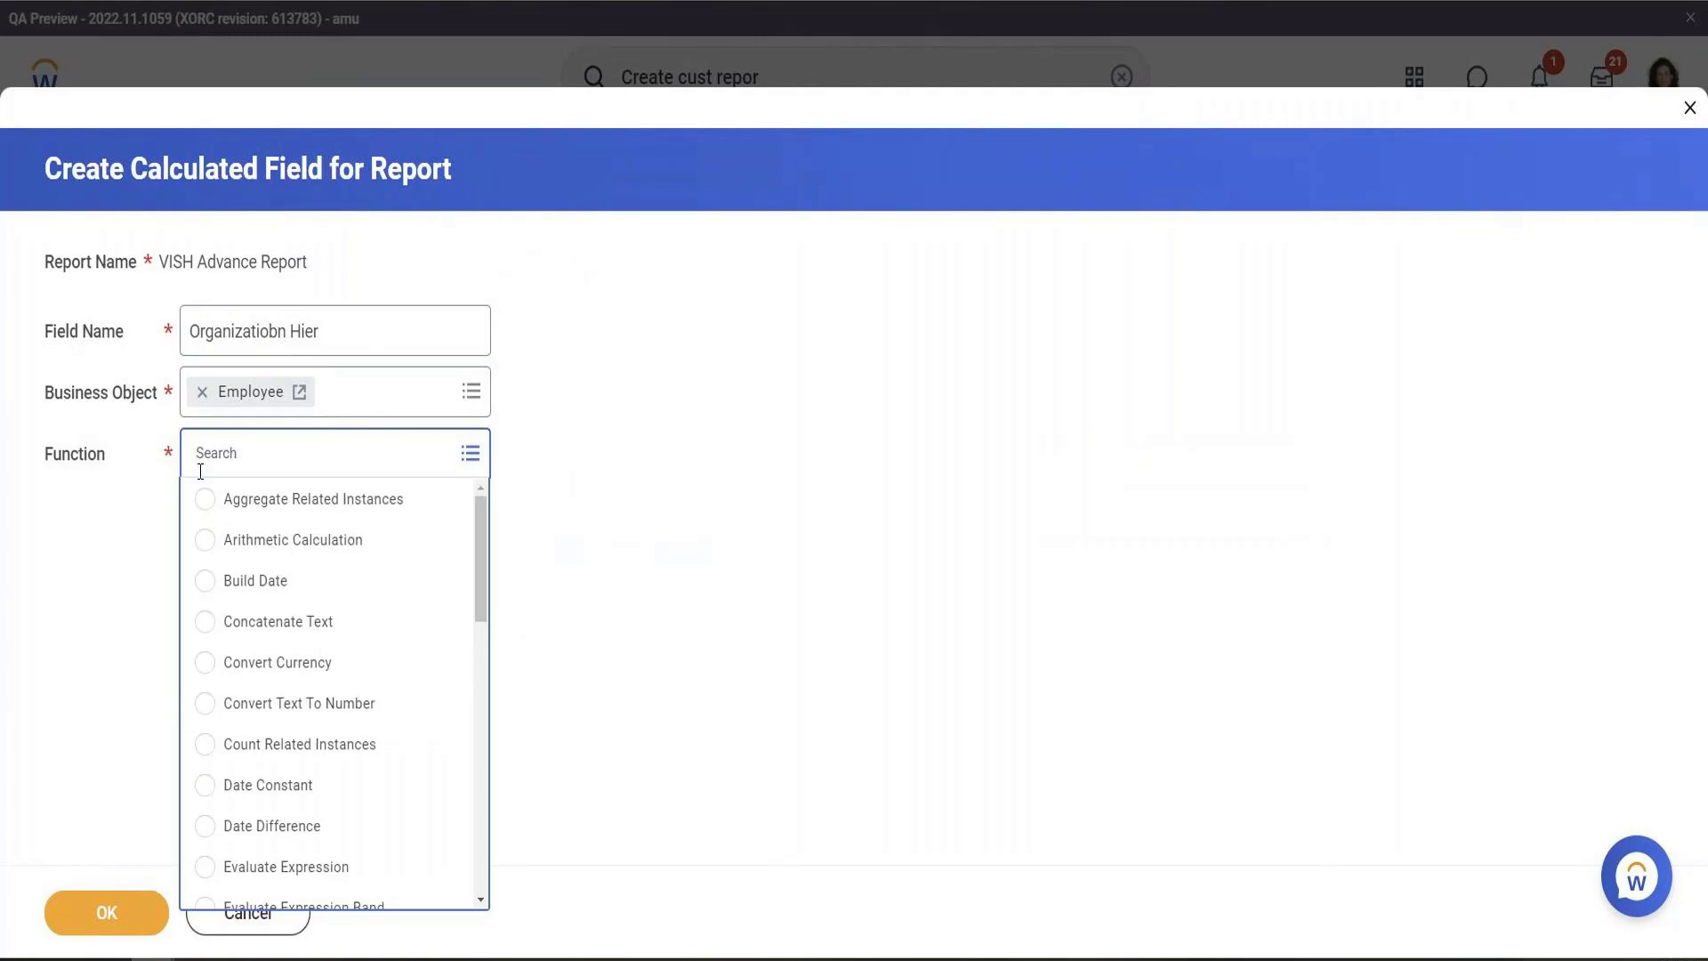
type("Look")
key("Return")
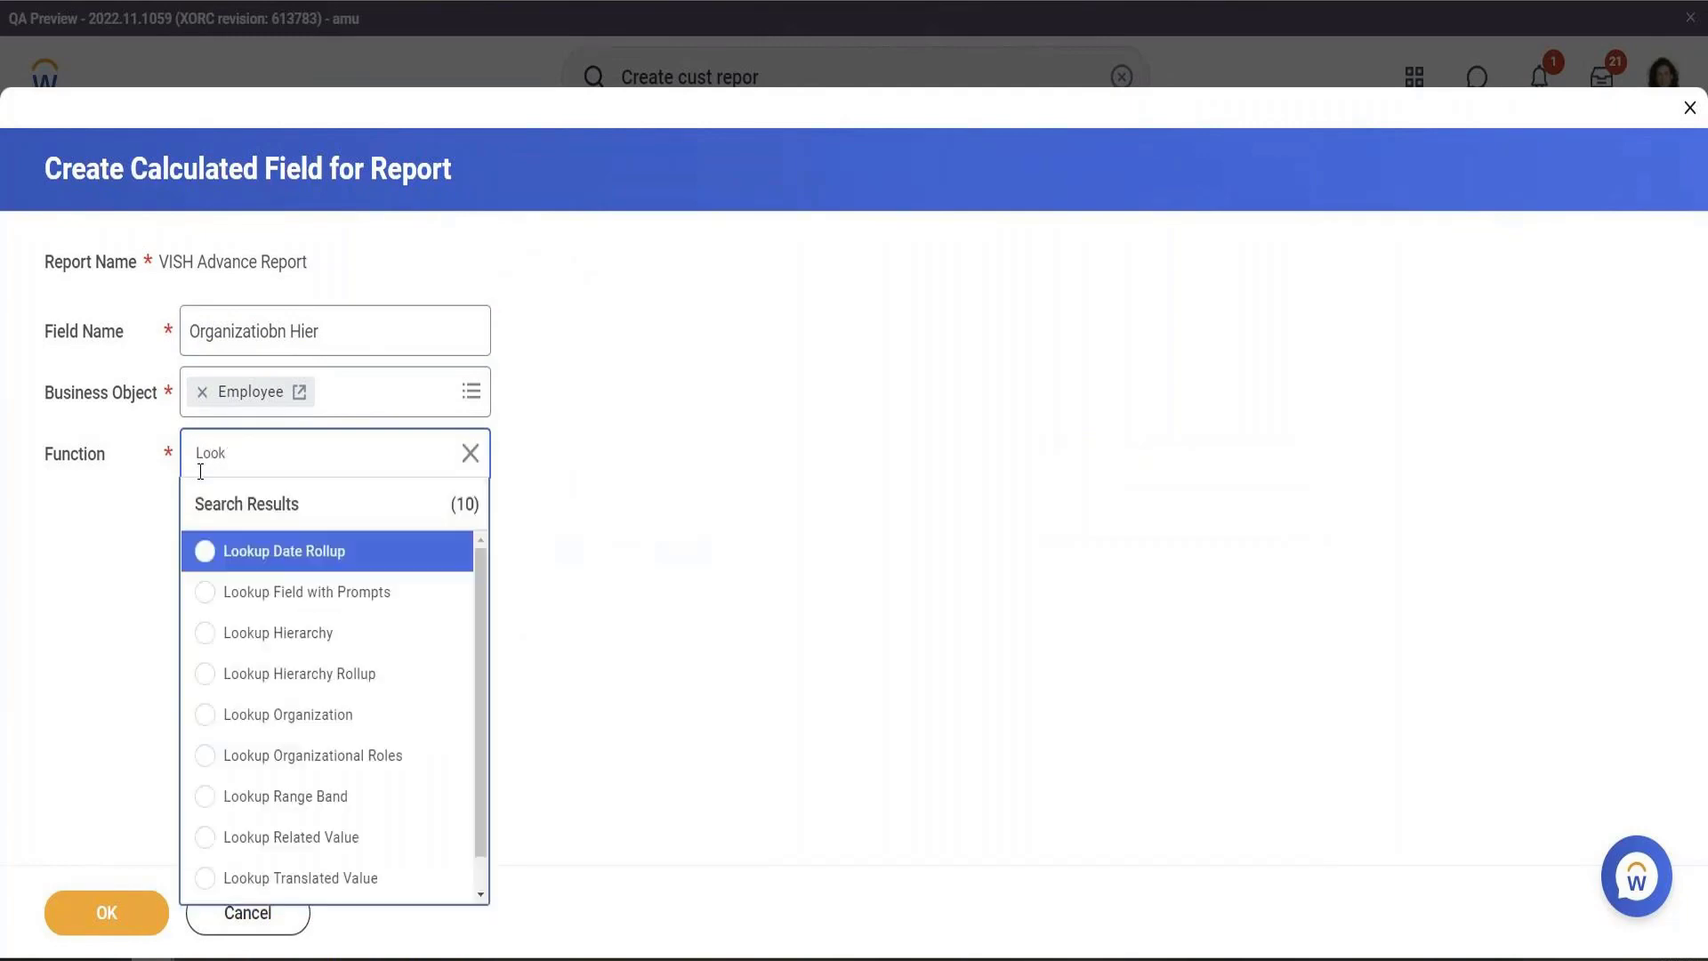
left_click(258, 629)
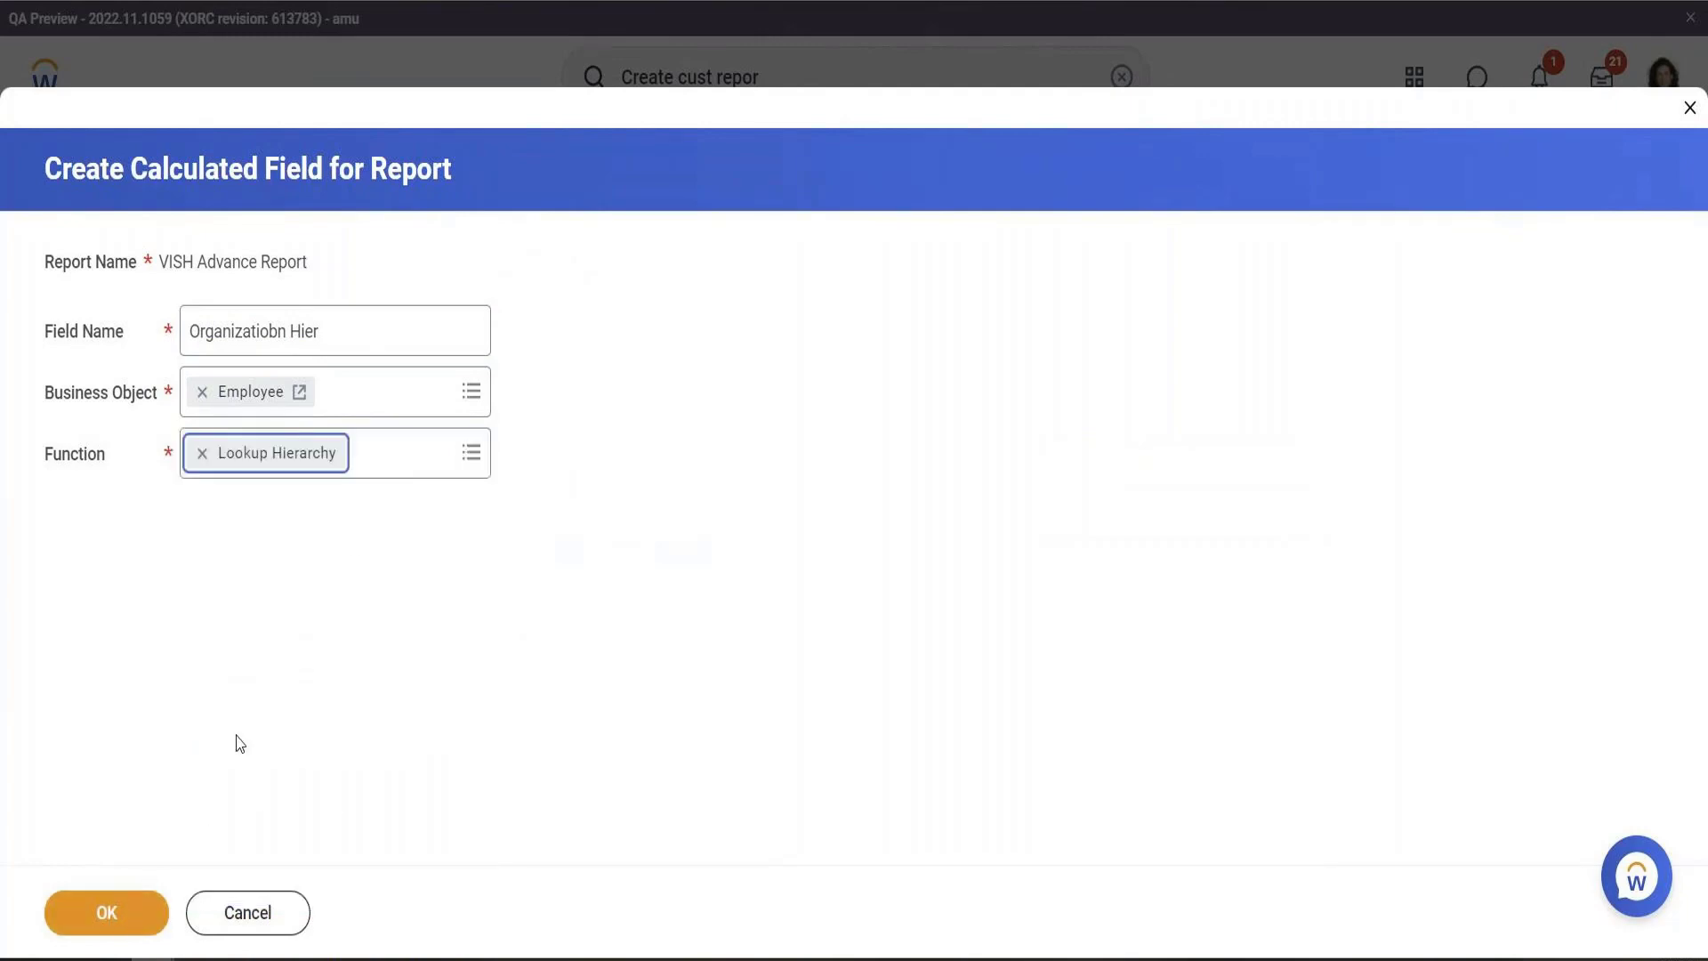
left_click(154, 916)
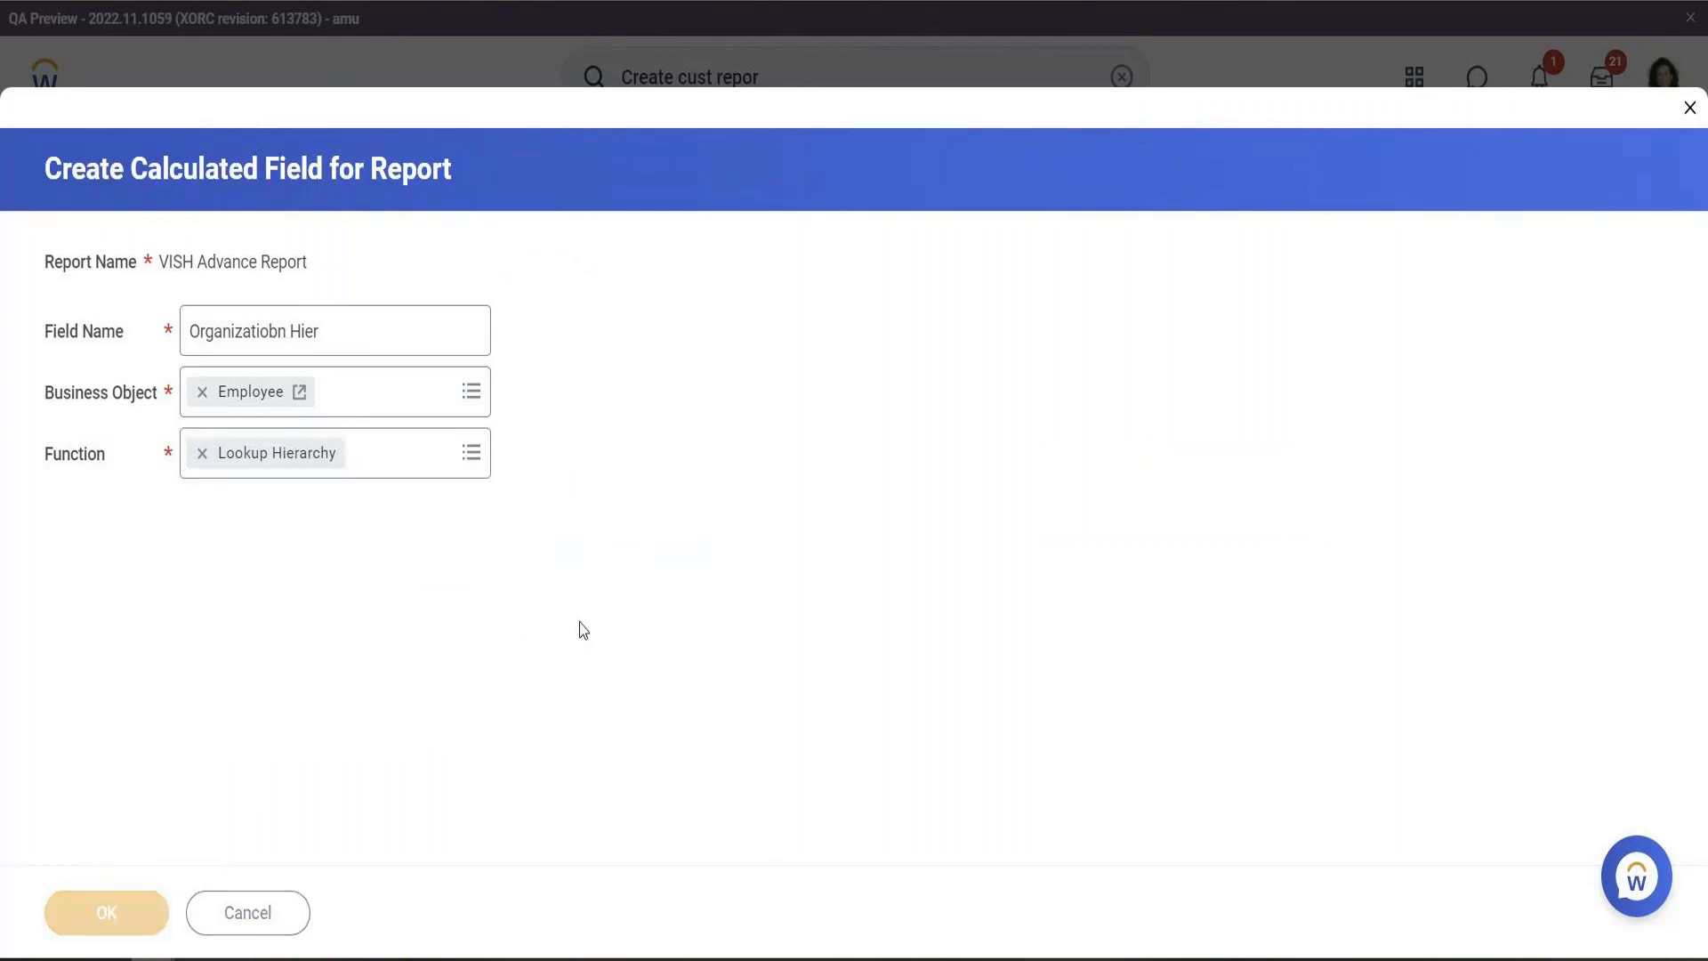
Set the lookup's source field to Supervisory Organization and its hierarchy type to Supervisory
left_click(433, 561)
type("Super")
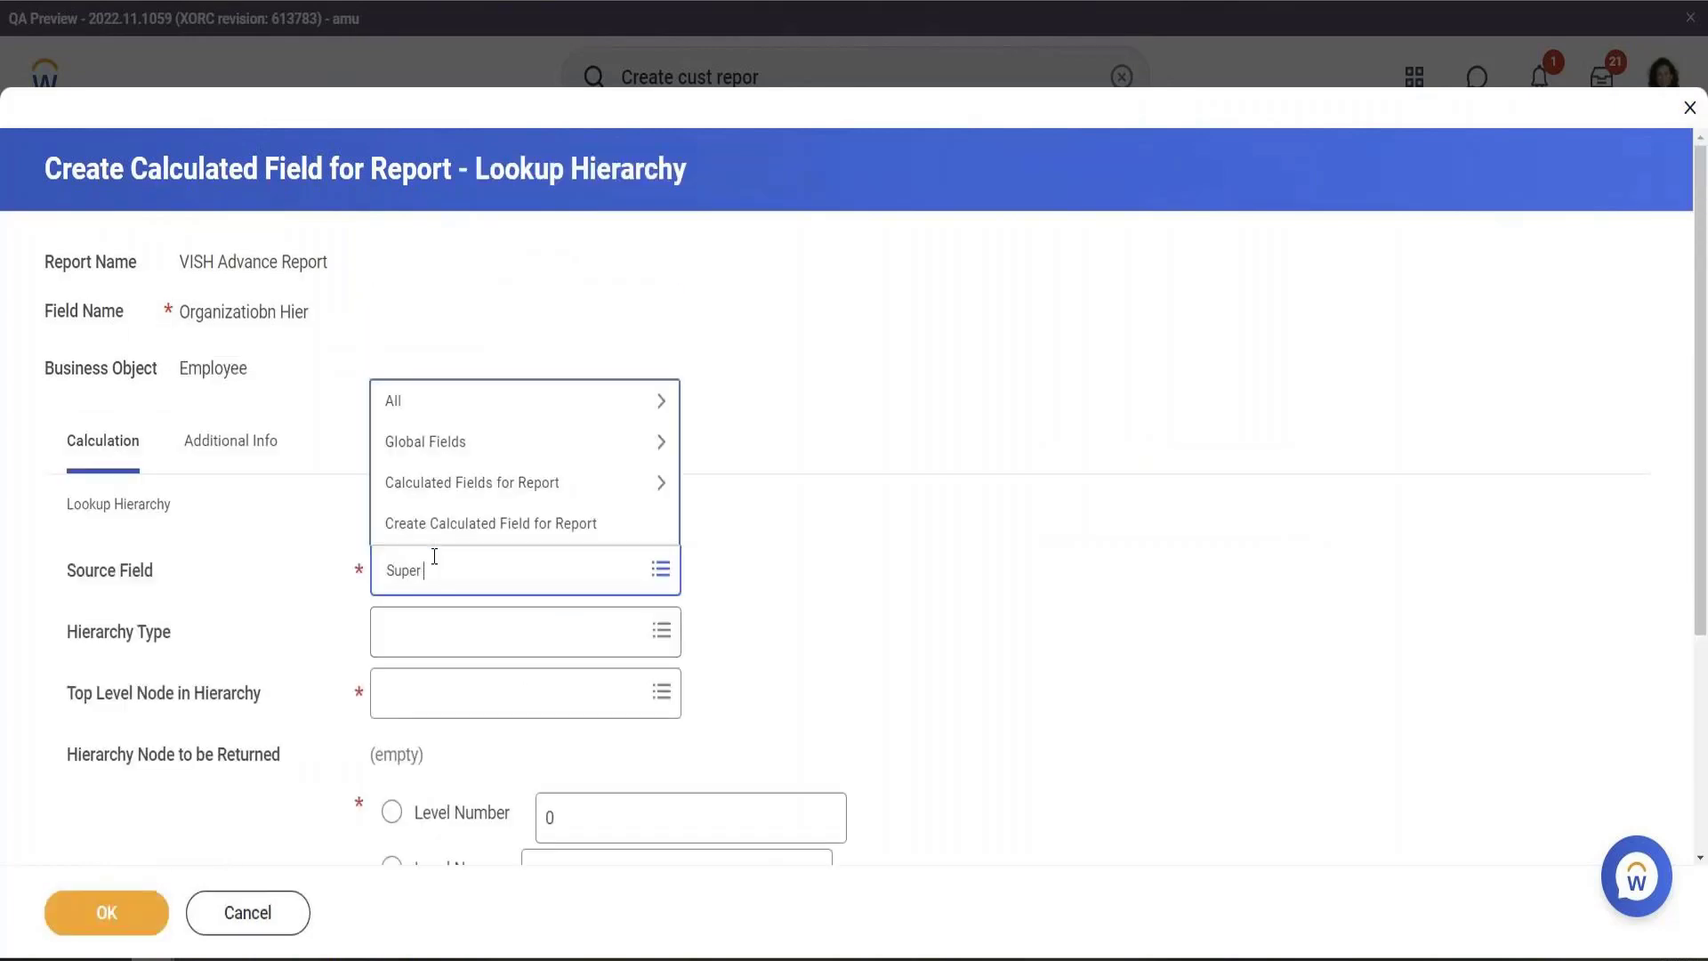
key("Return")
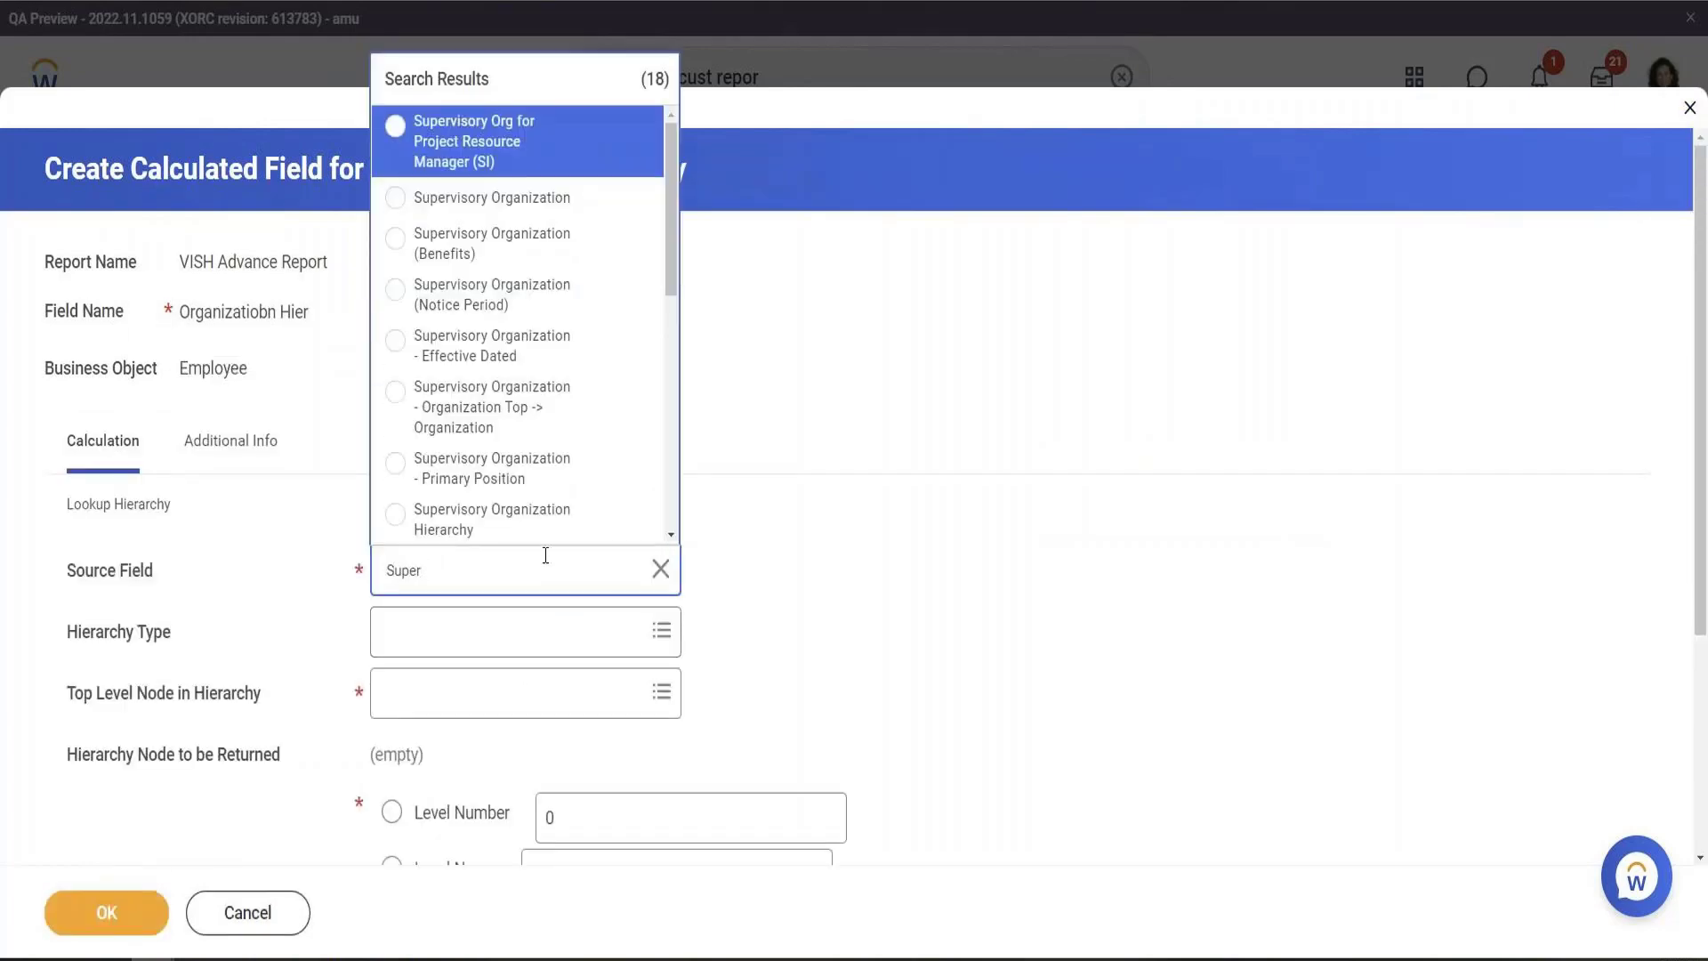
left_click(522, 201)
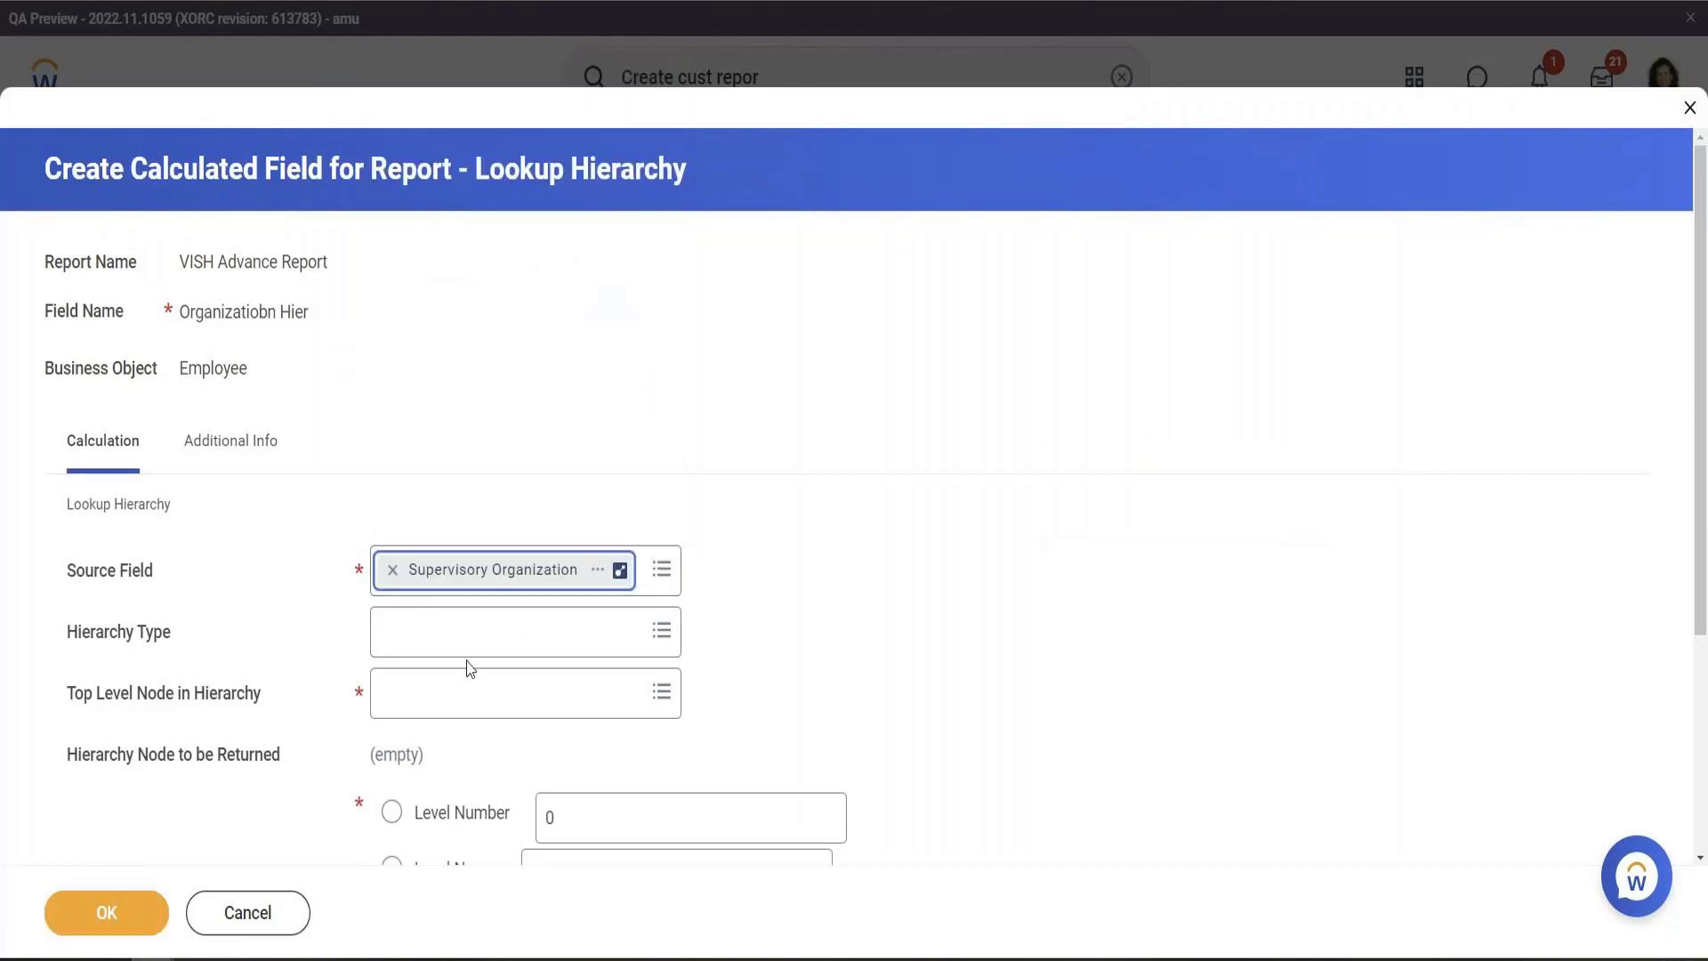
left_click(479, 633)
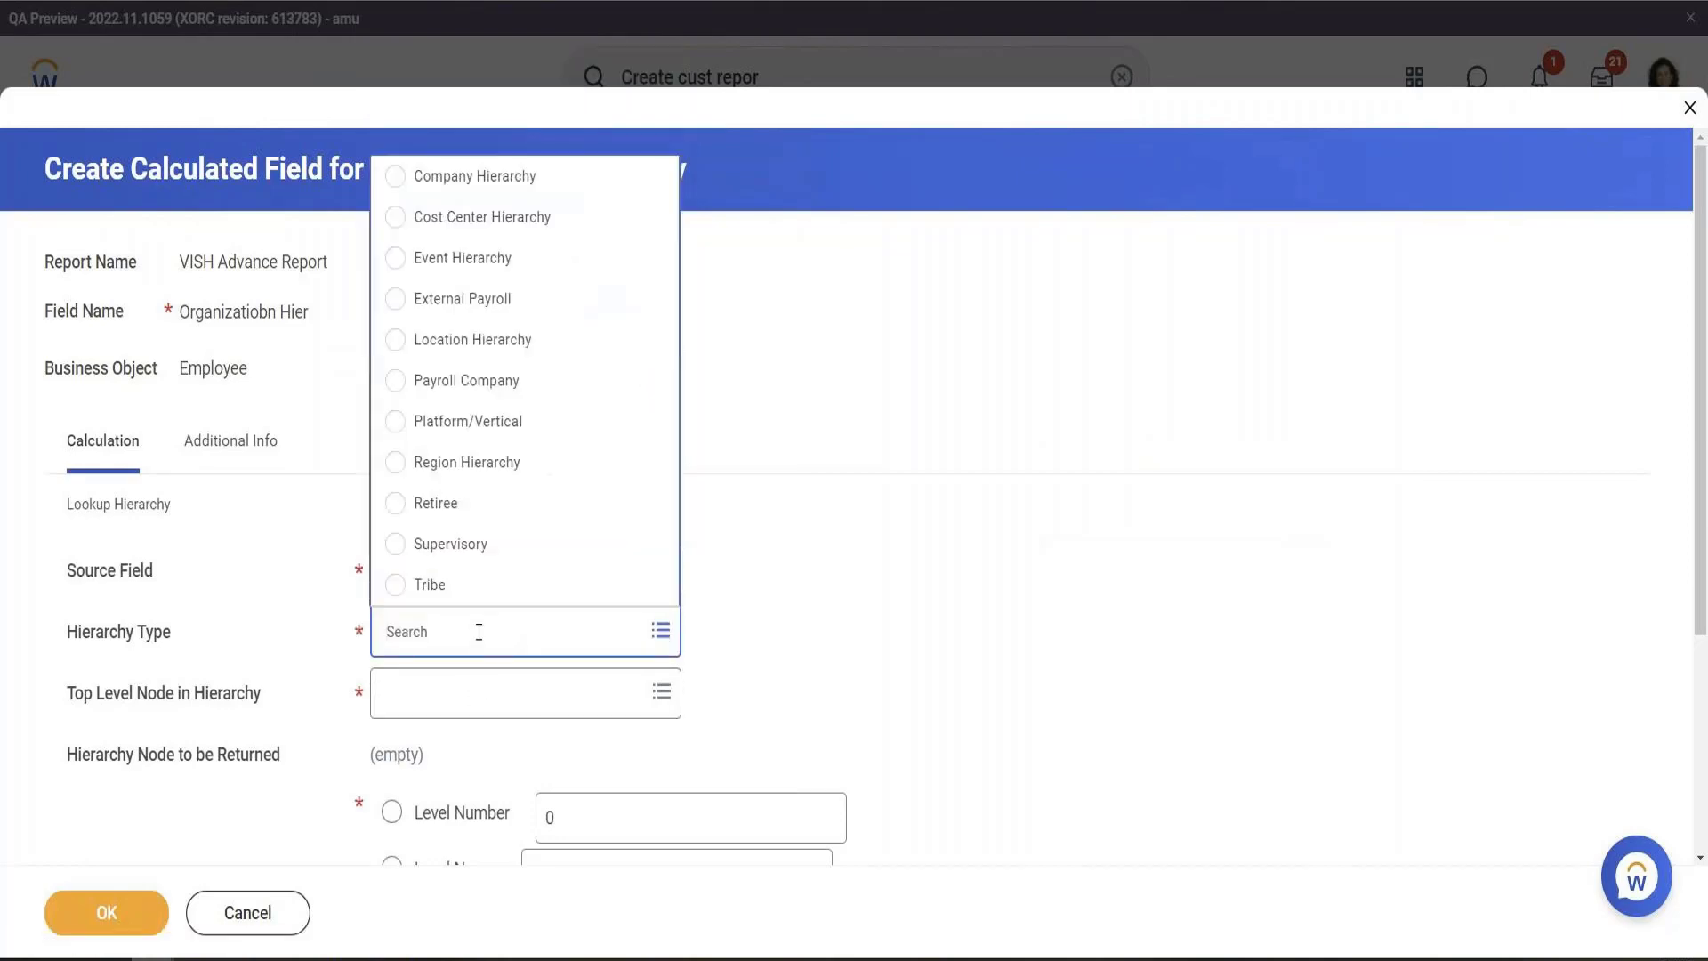
left_click(463, 544)
scroll(890, 582, "down", 2)
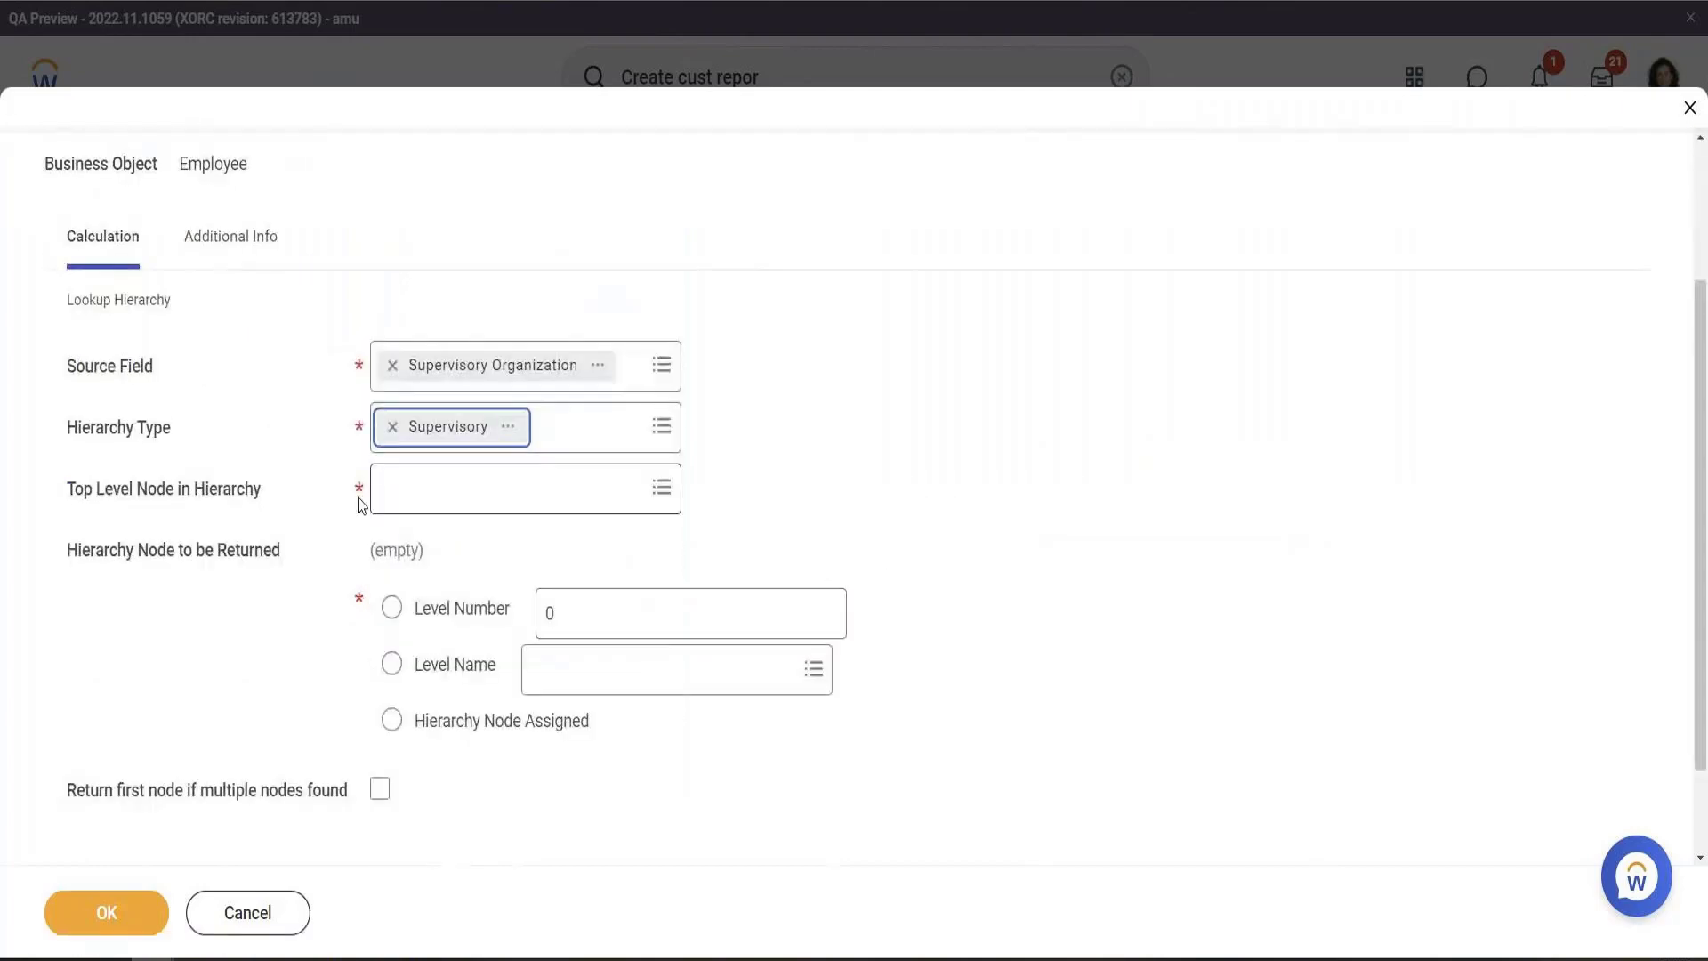
Set the top level node to Alma Mater University and the returned level number to 1, save the calculated field, and run the report
left_click(469, 497)
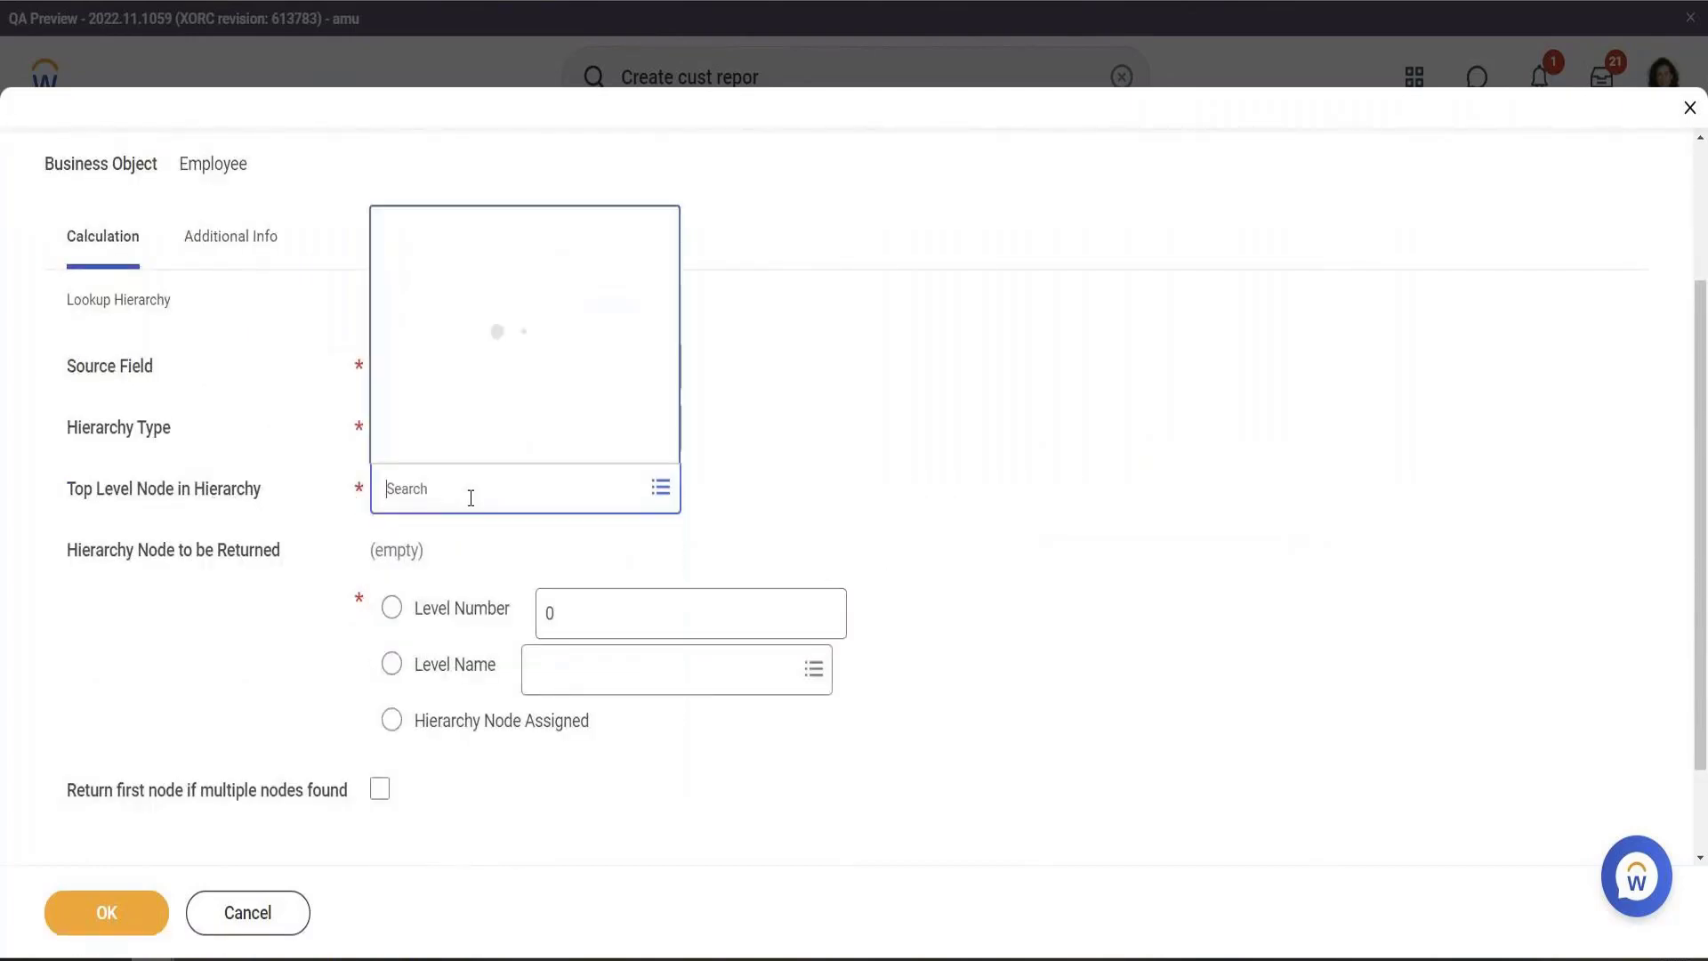
left_click(460, 401)
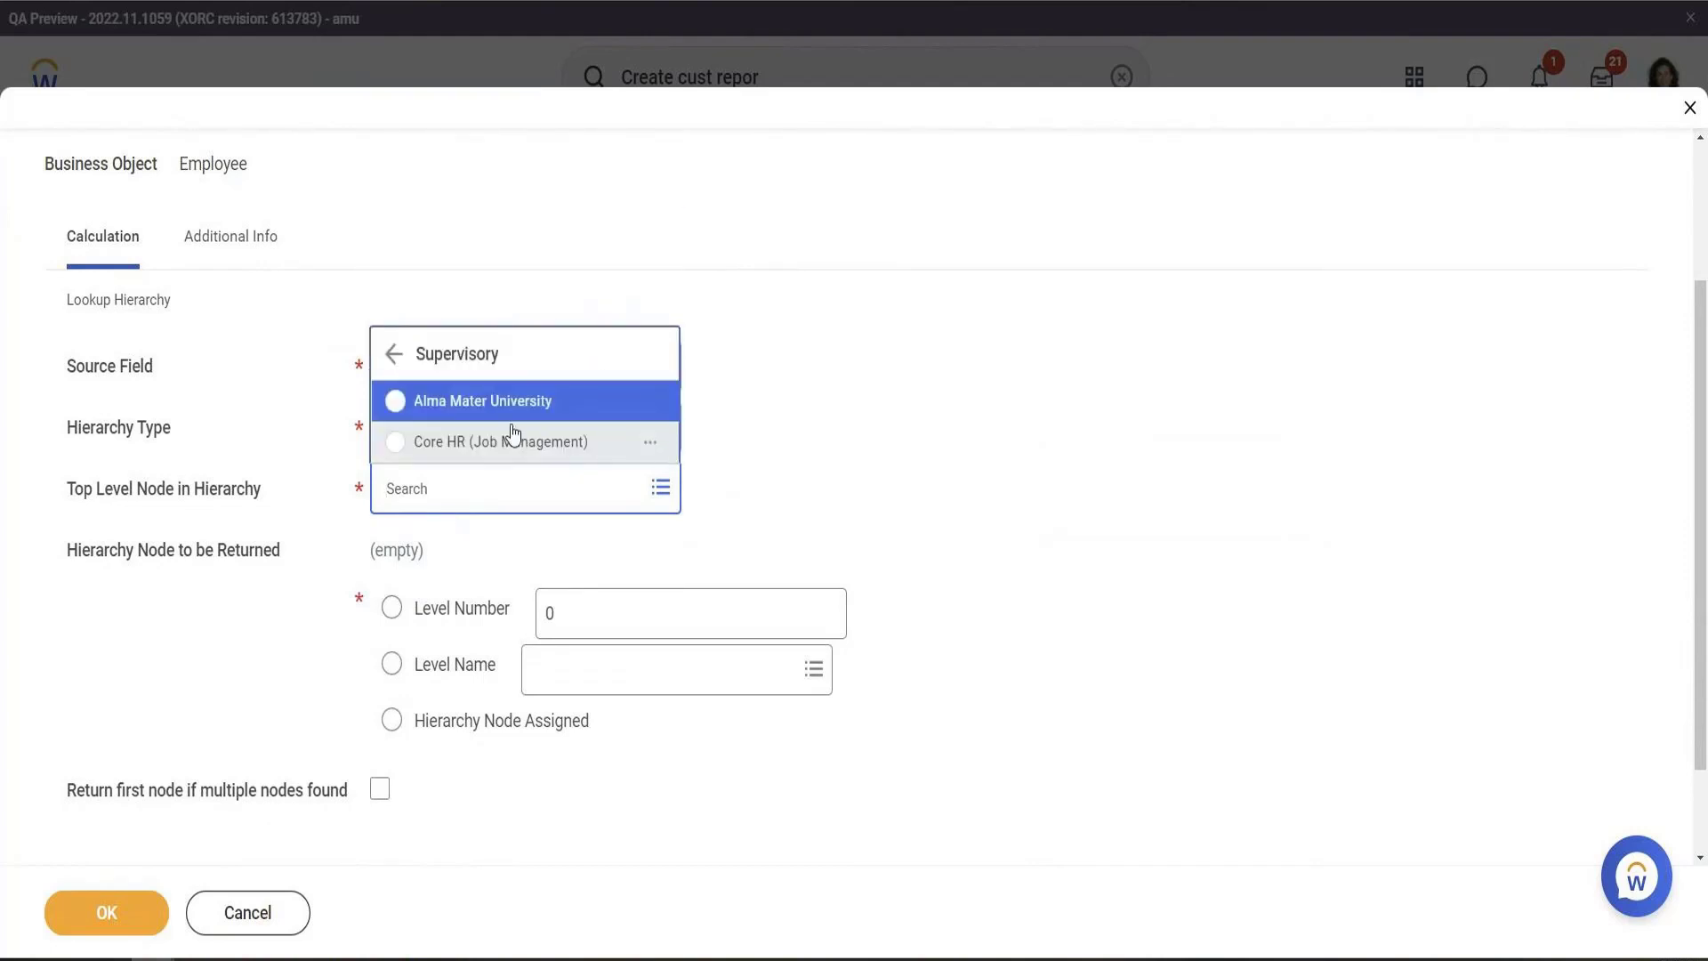
left_click(491, 406)
left_click(603, 613)
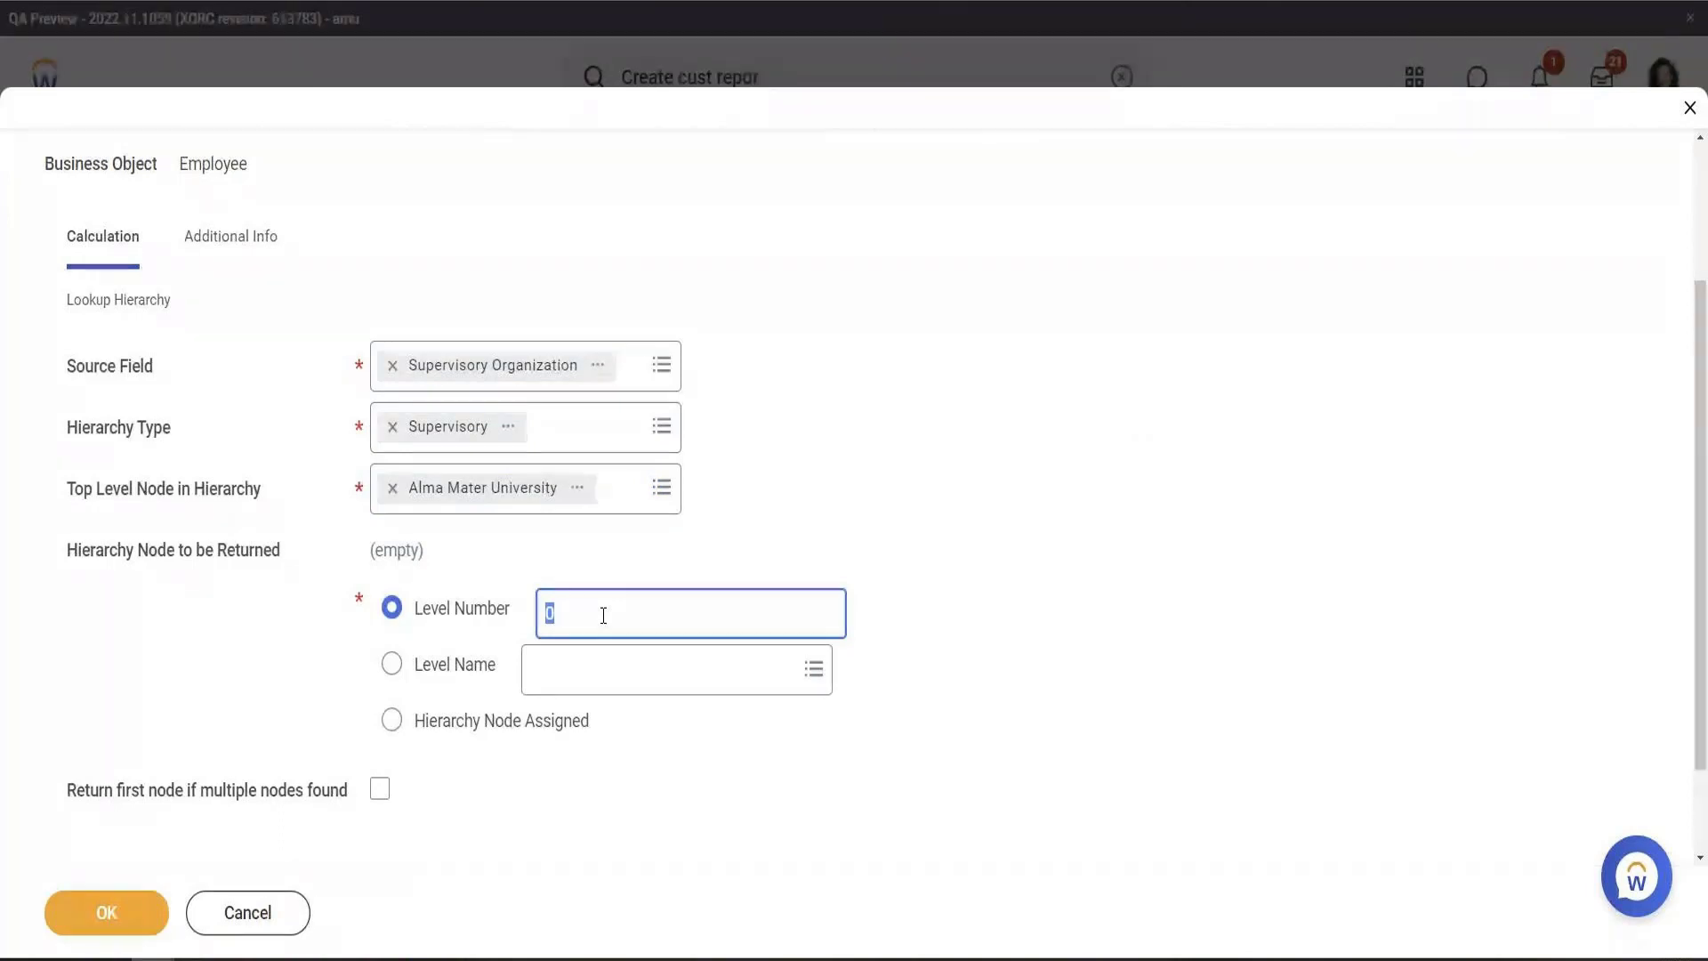
type("1")
key("Return")
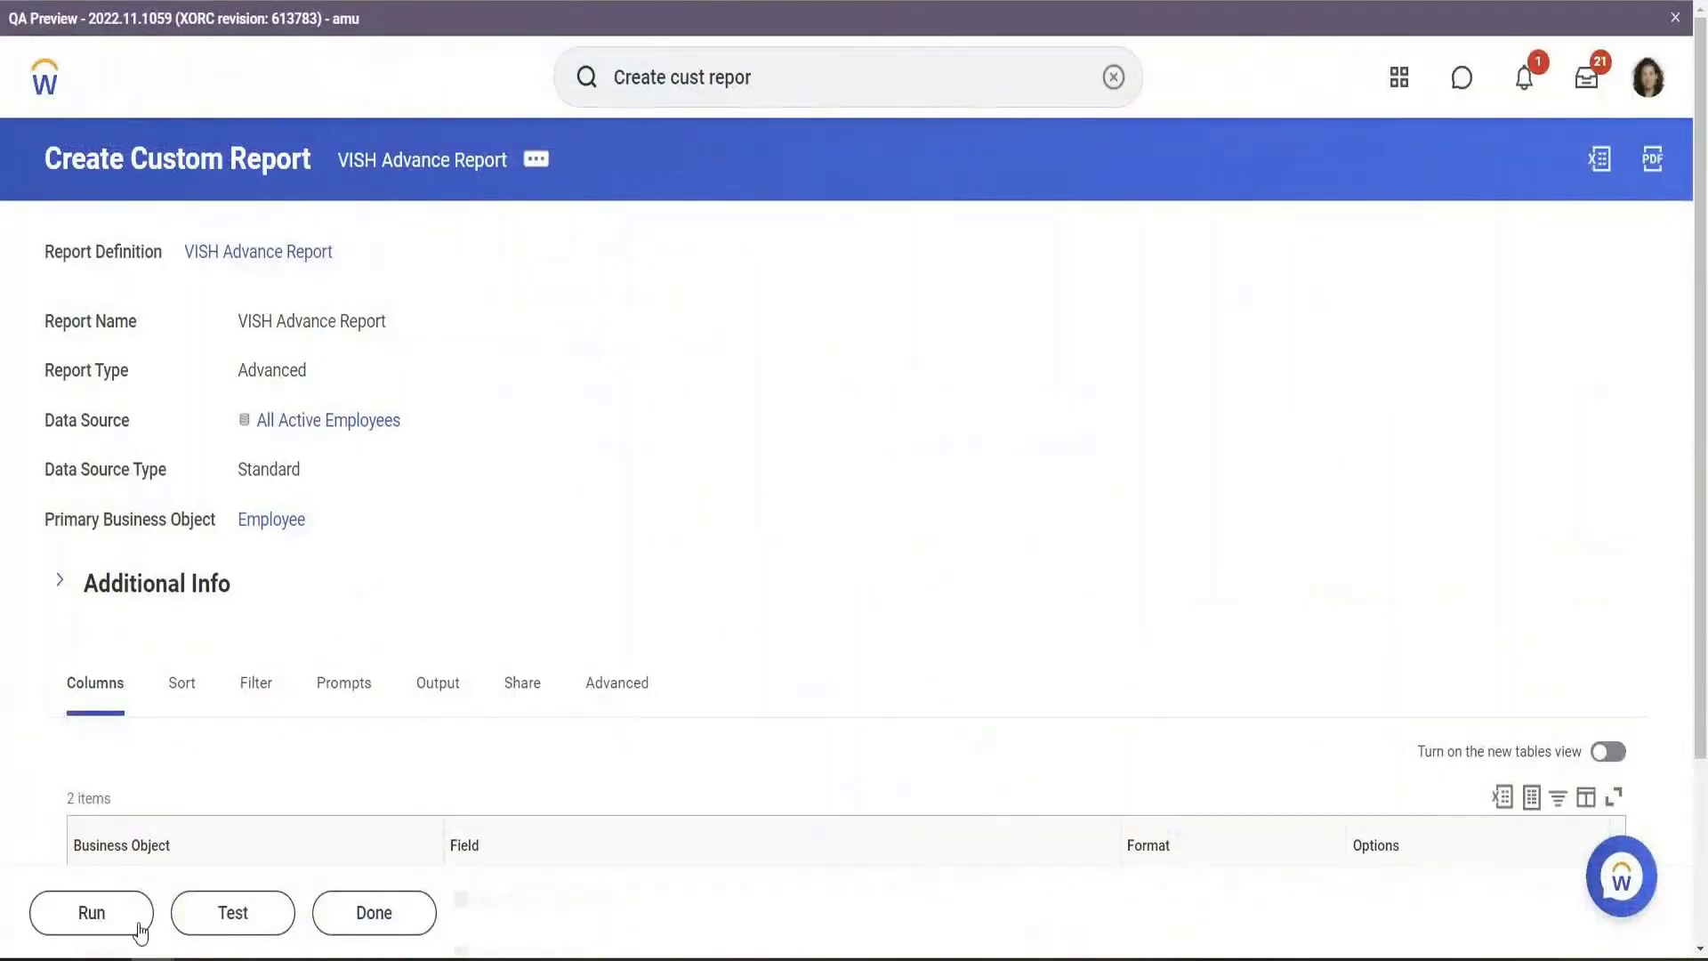
left_click(94, 913)
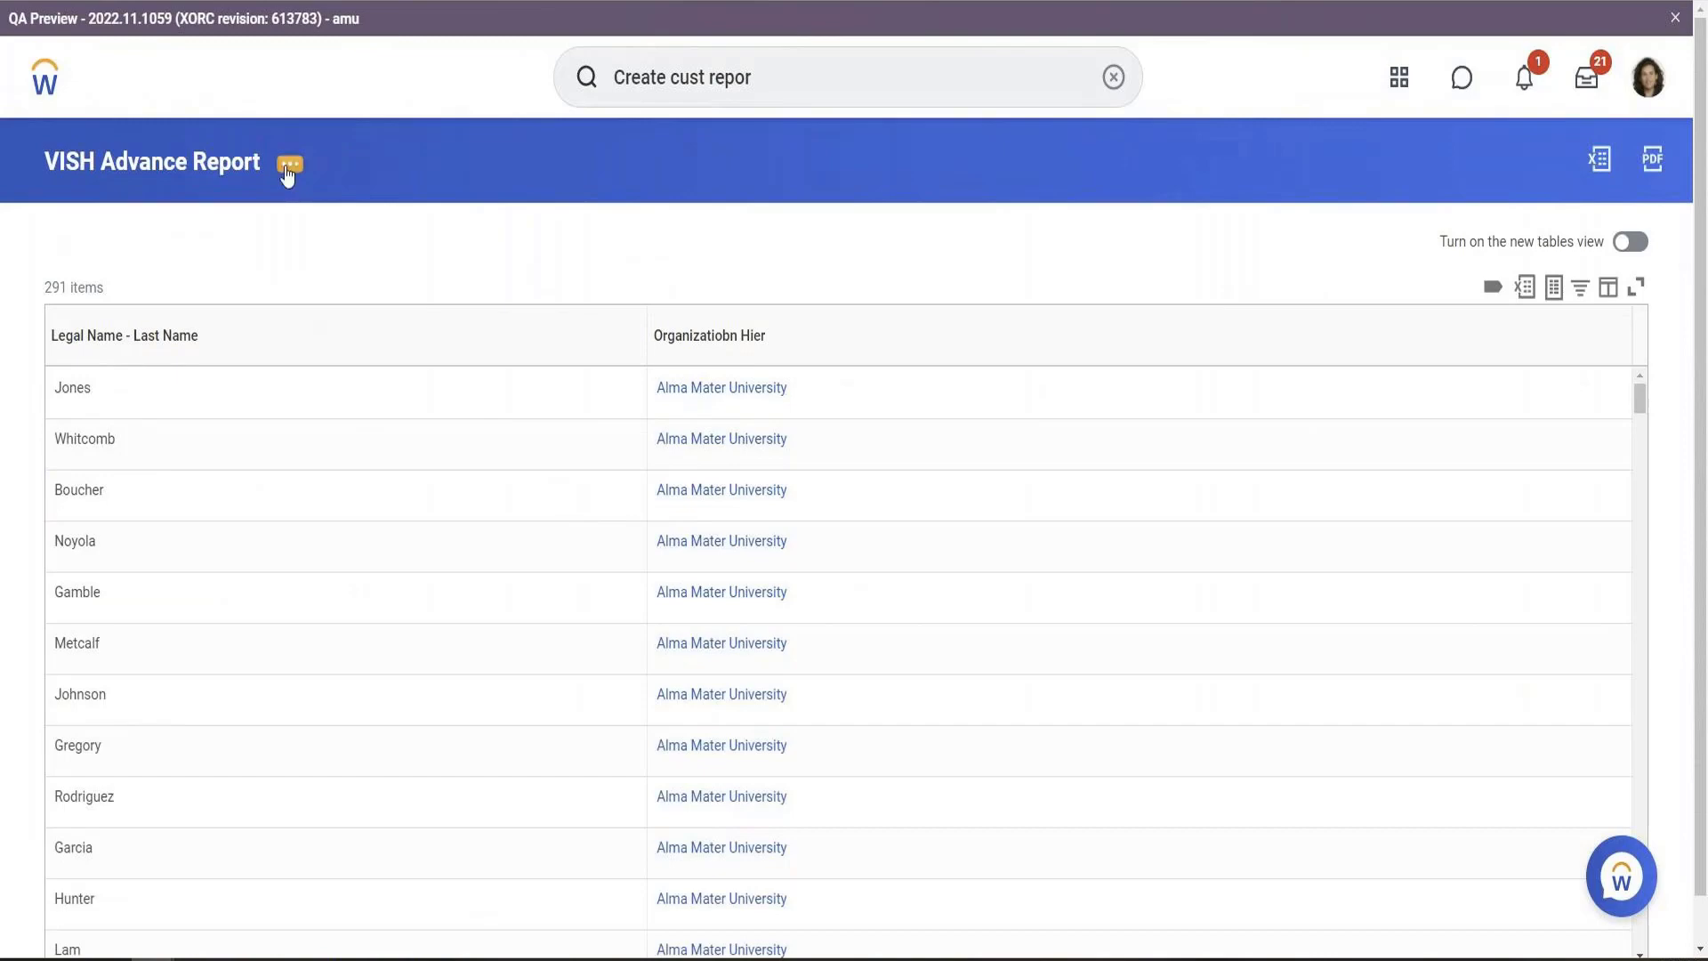
Edit the Organizatiobn Hier calculated field from the report definition, set its level number to 2, and rerun the report
left_click(289, 164)
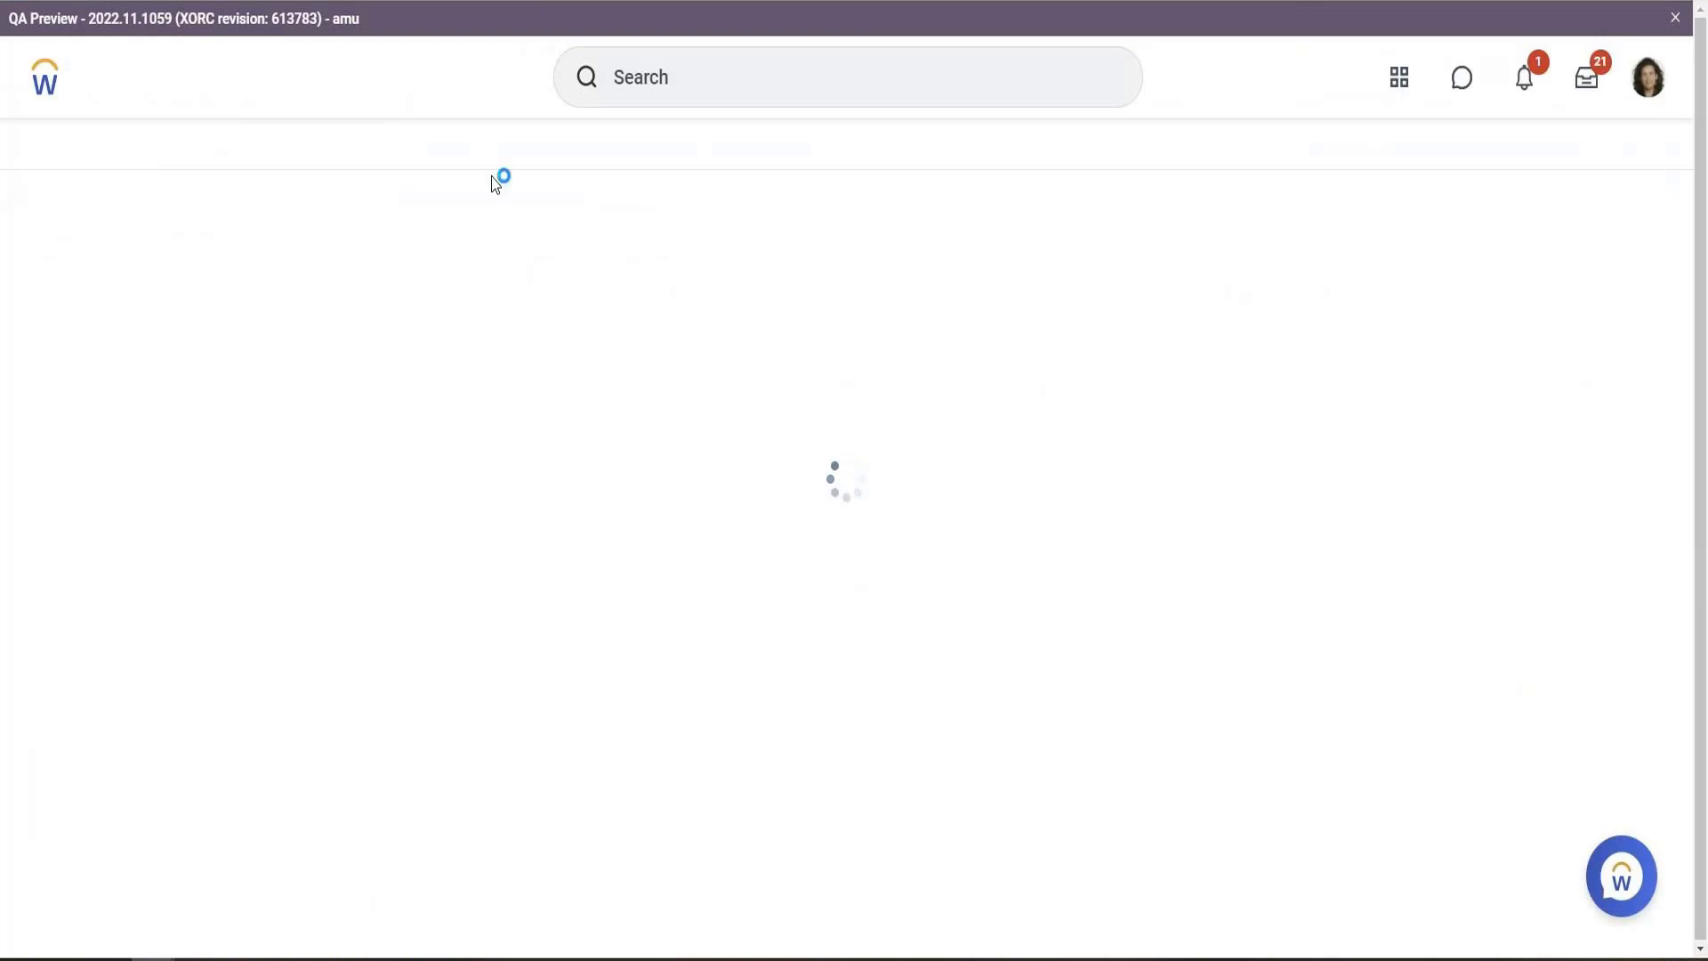
scroll(521, 449, "down", 1)
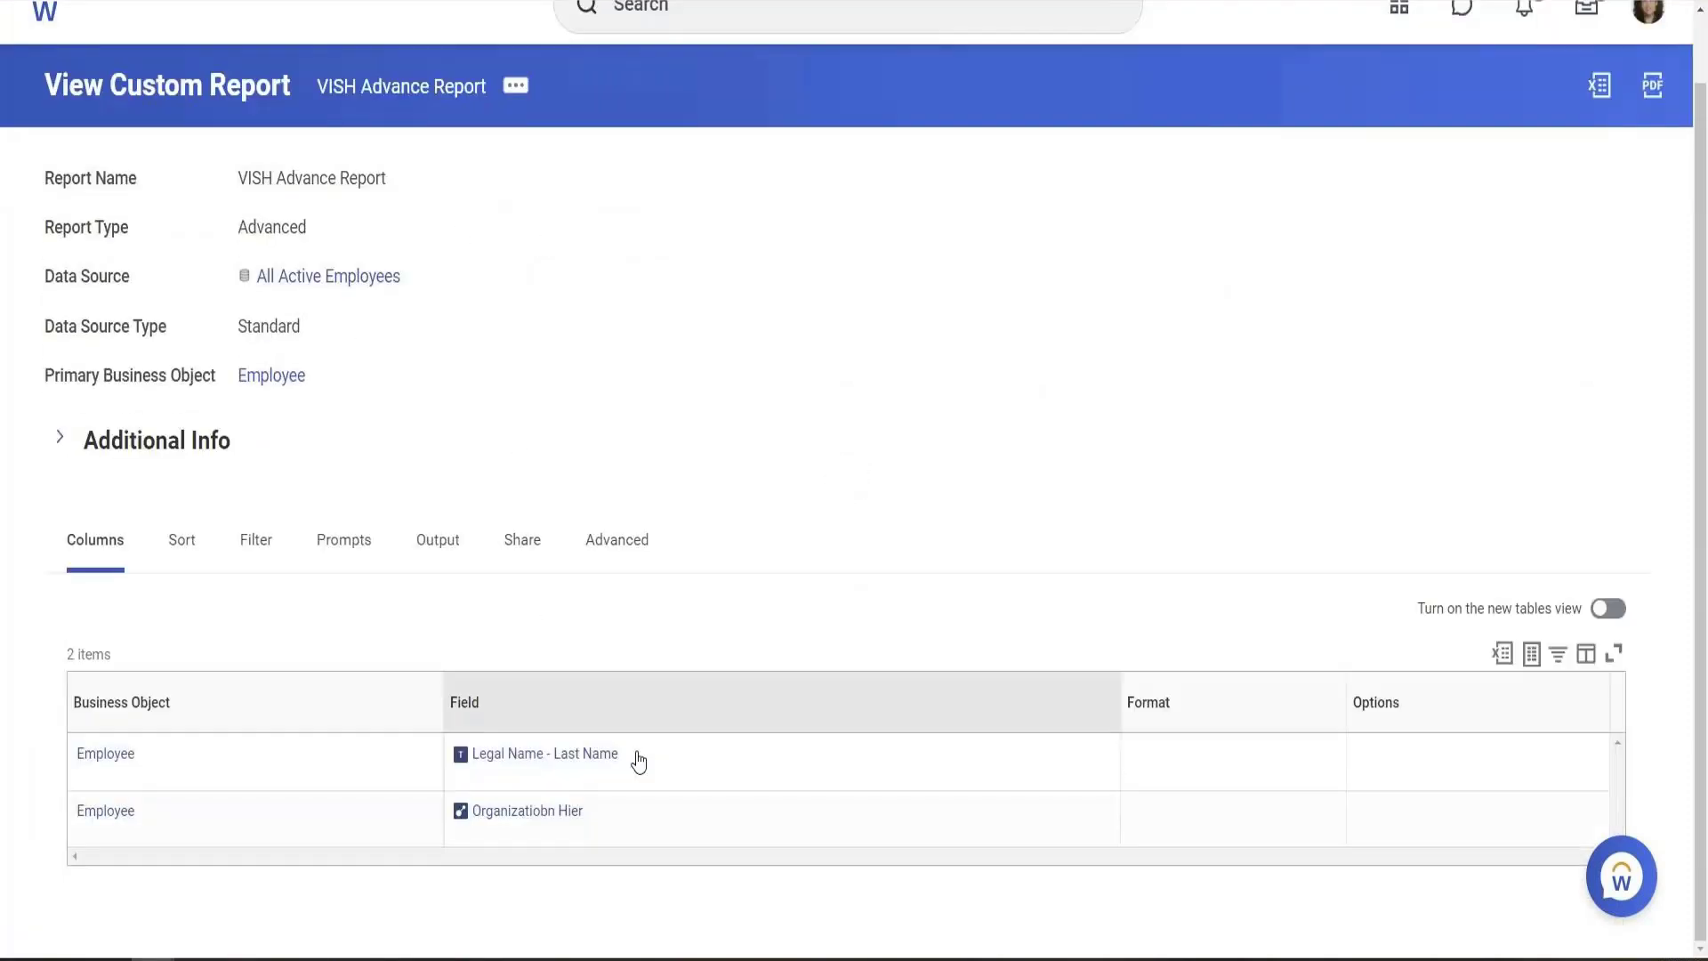
left_click(598, 811)
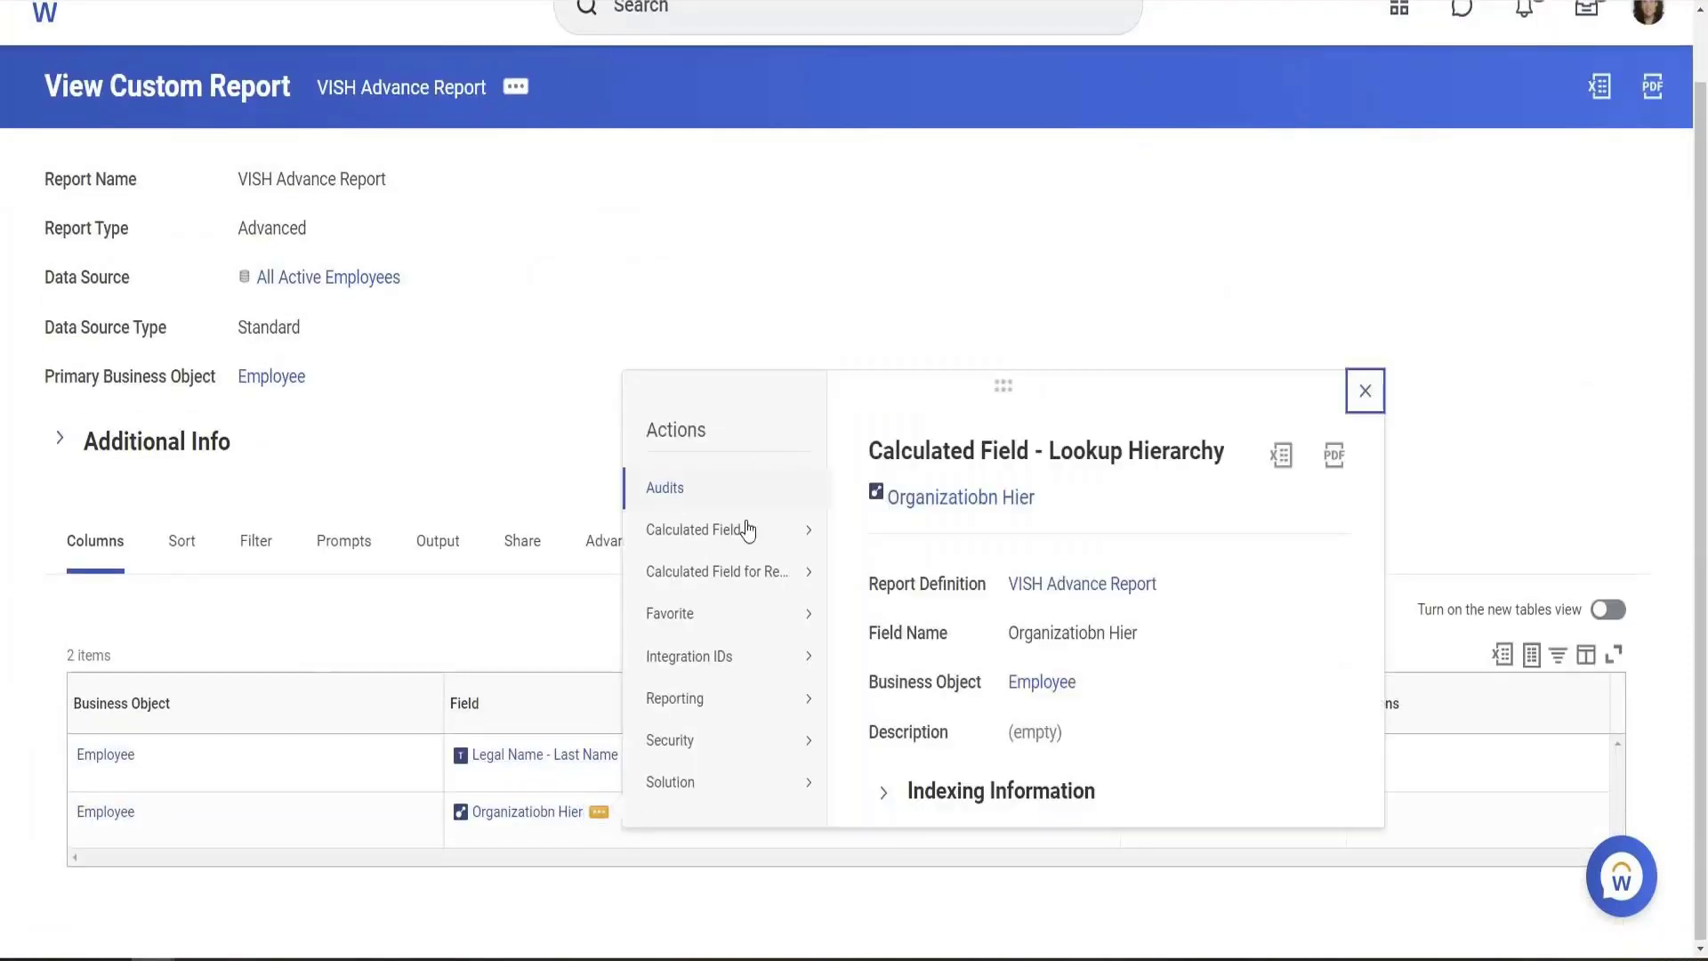
mouse_move(789, 573)
left_click(864, 573)
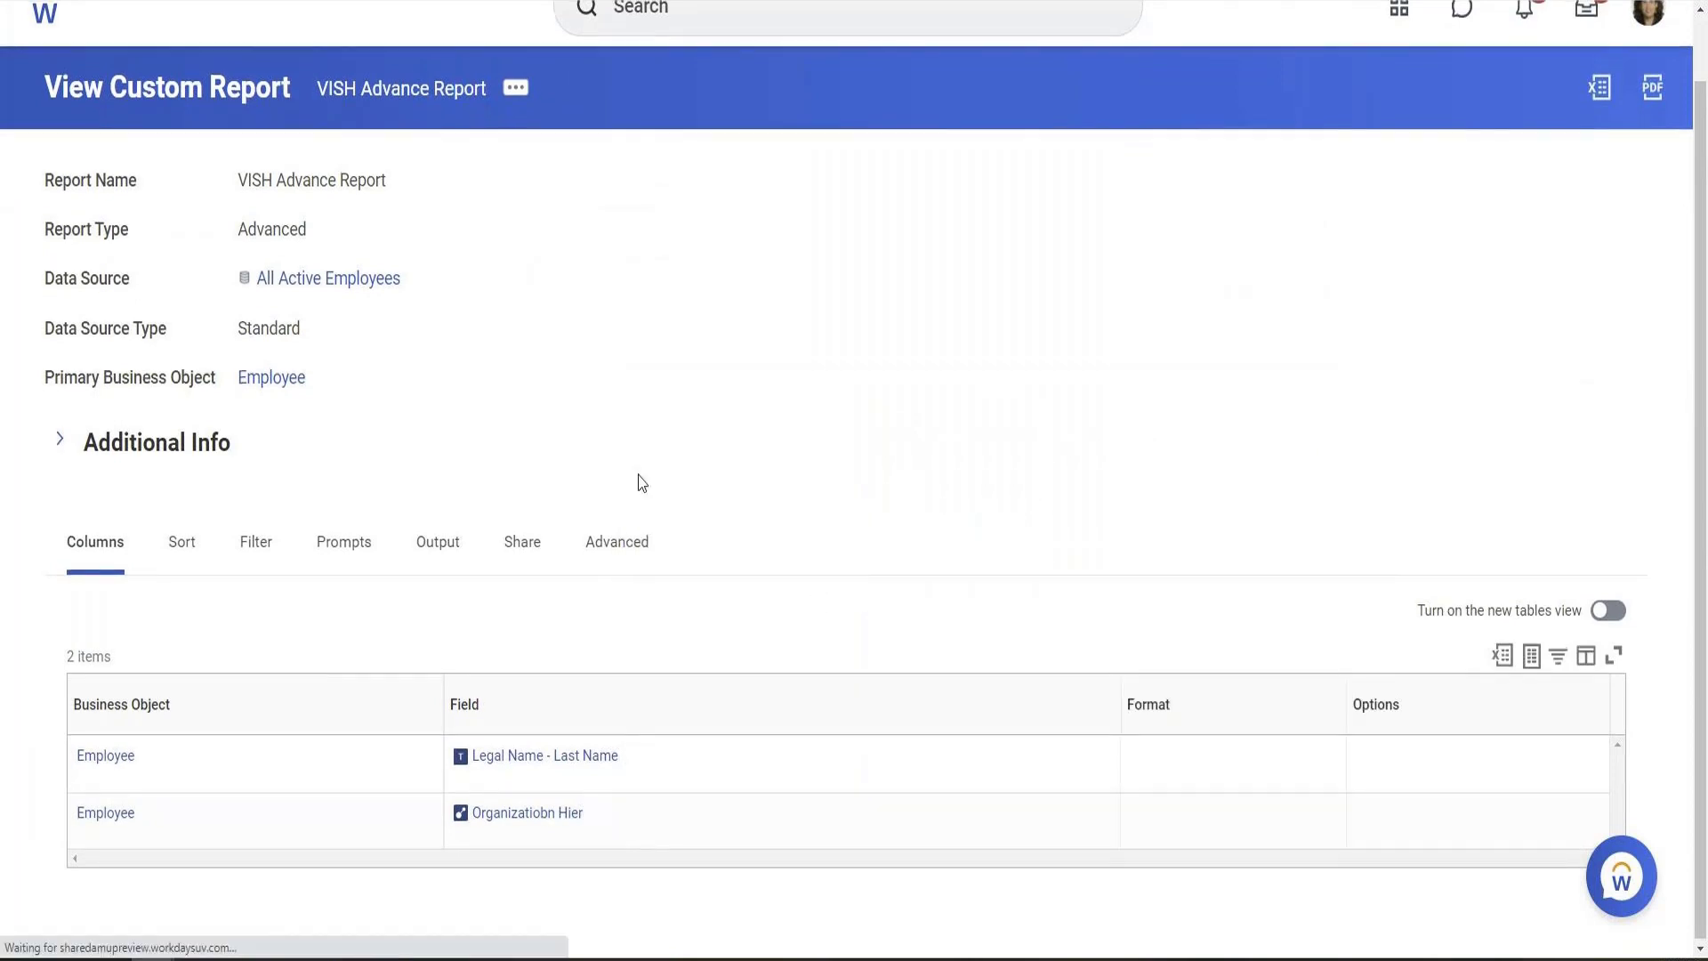
scroll(637, 480, "down", 4)
left_click(572, 491)
type("2")
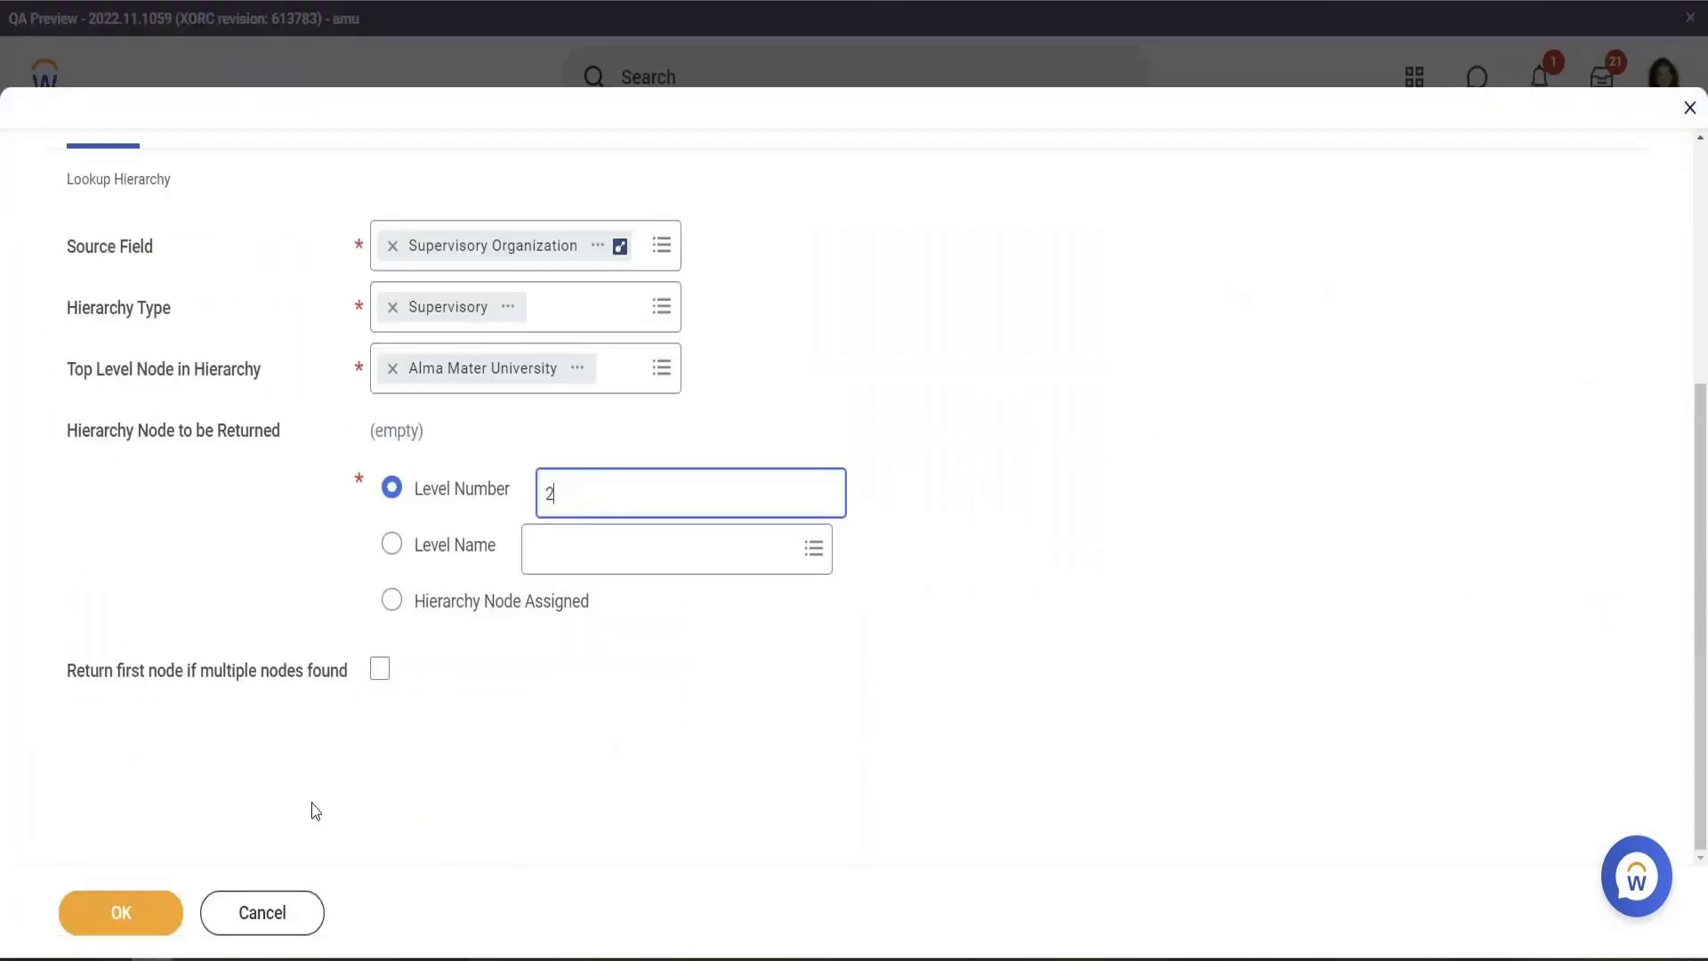
left_click(142, 913)
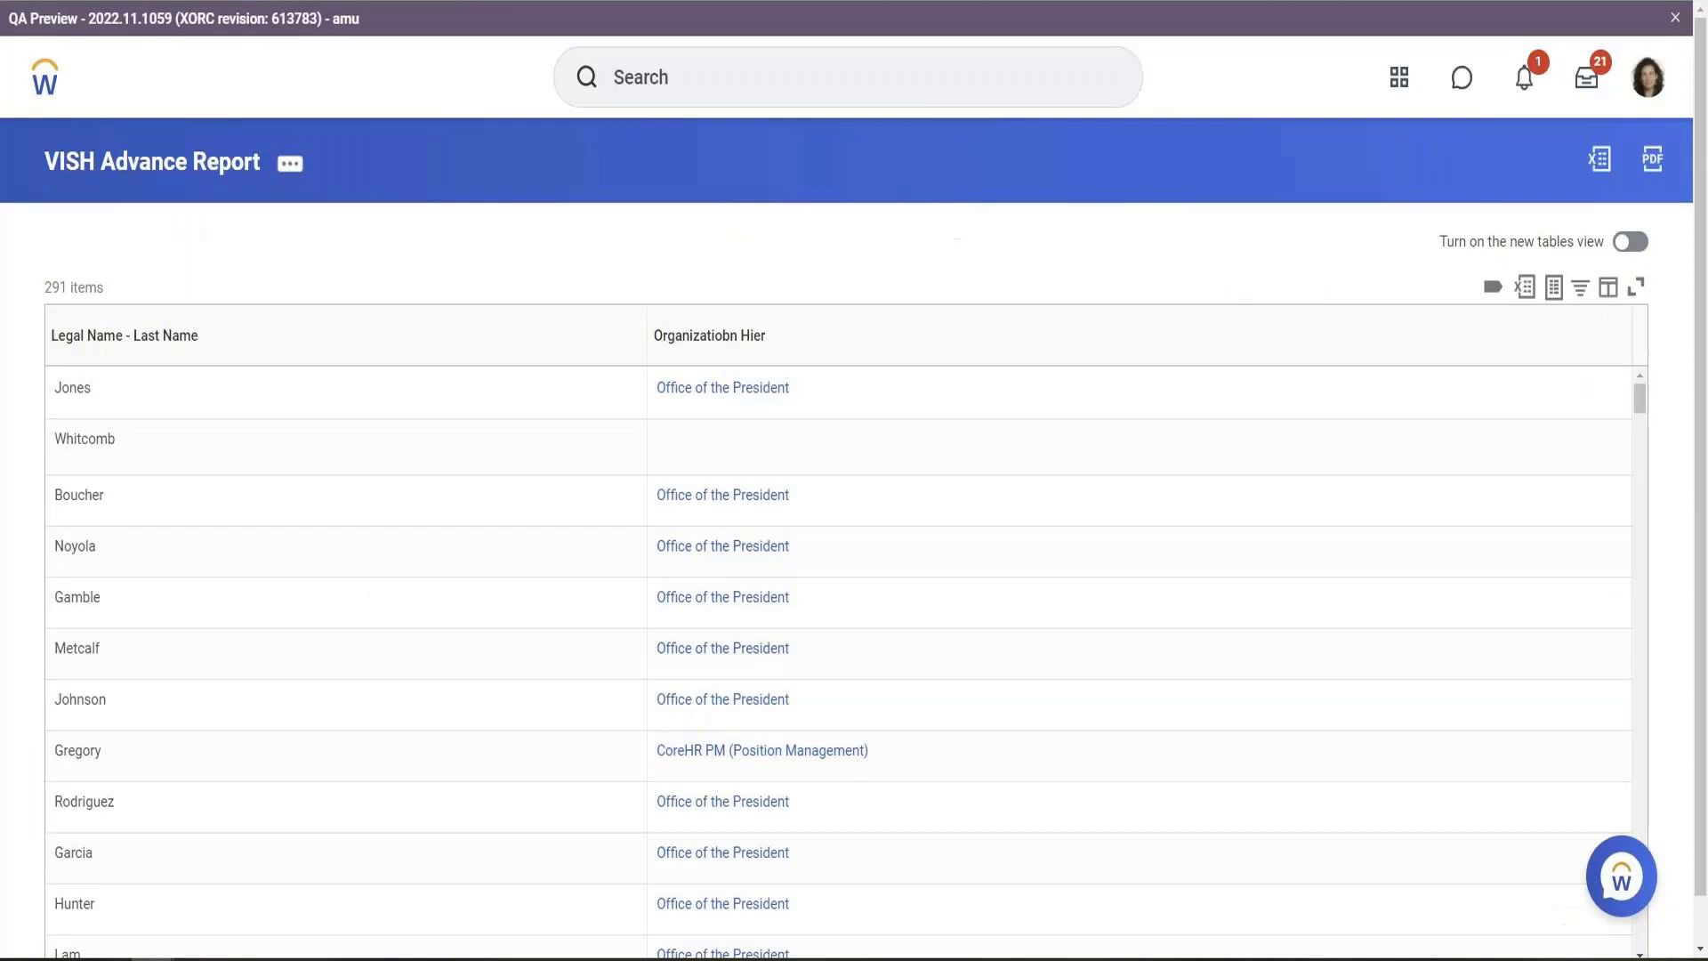
Search Workday for the last name in the report's first row and open the matching Vice President's employee profile
double_click(88, 392)
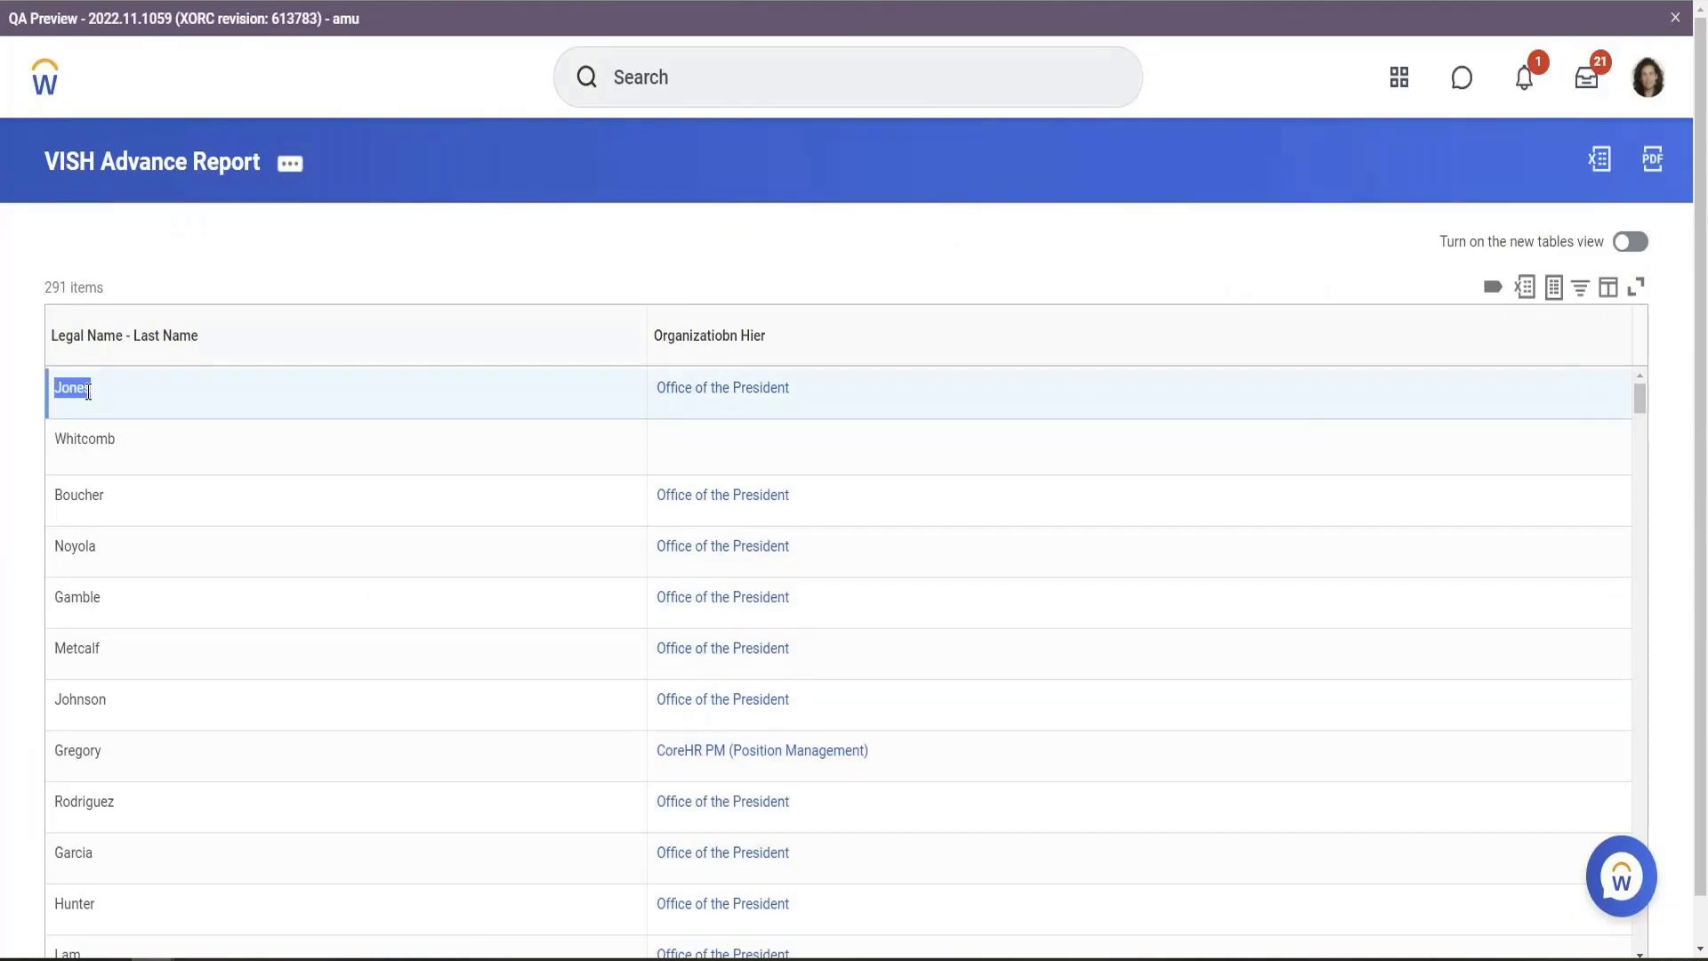
left_click(354, 0)
right_click(354, 0)
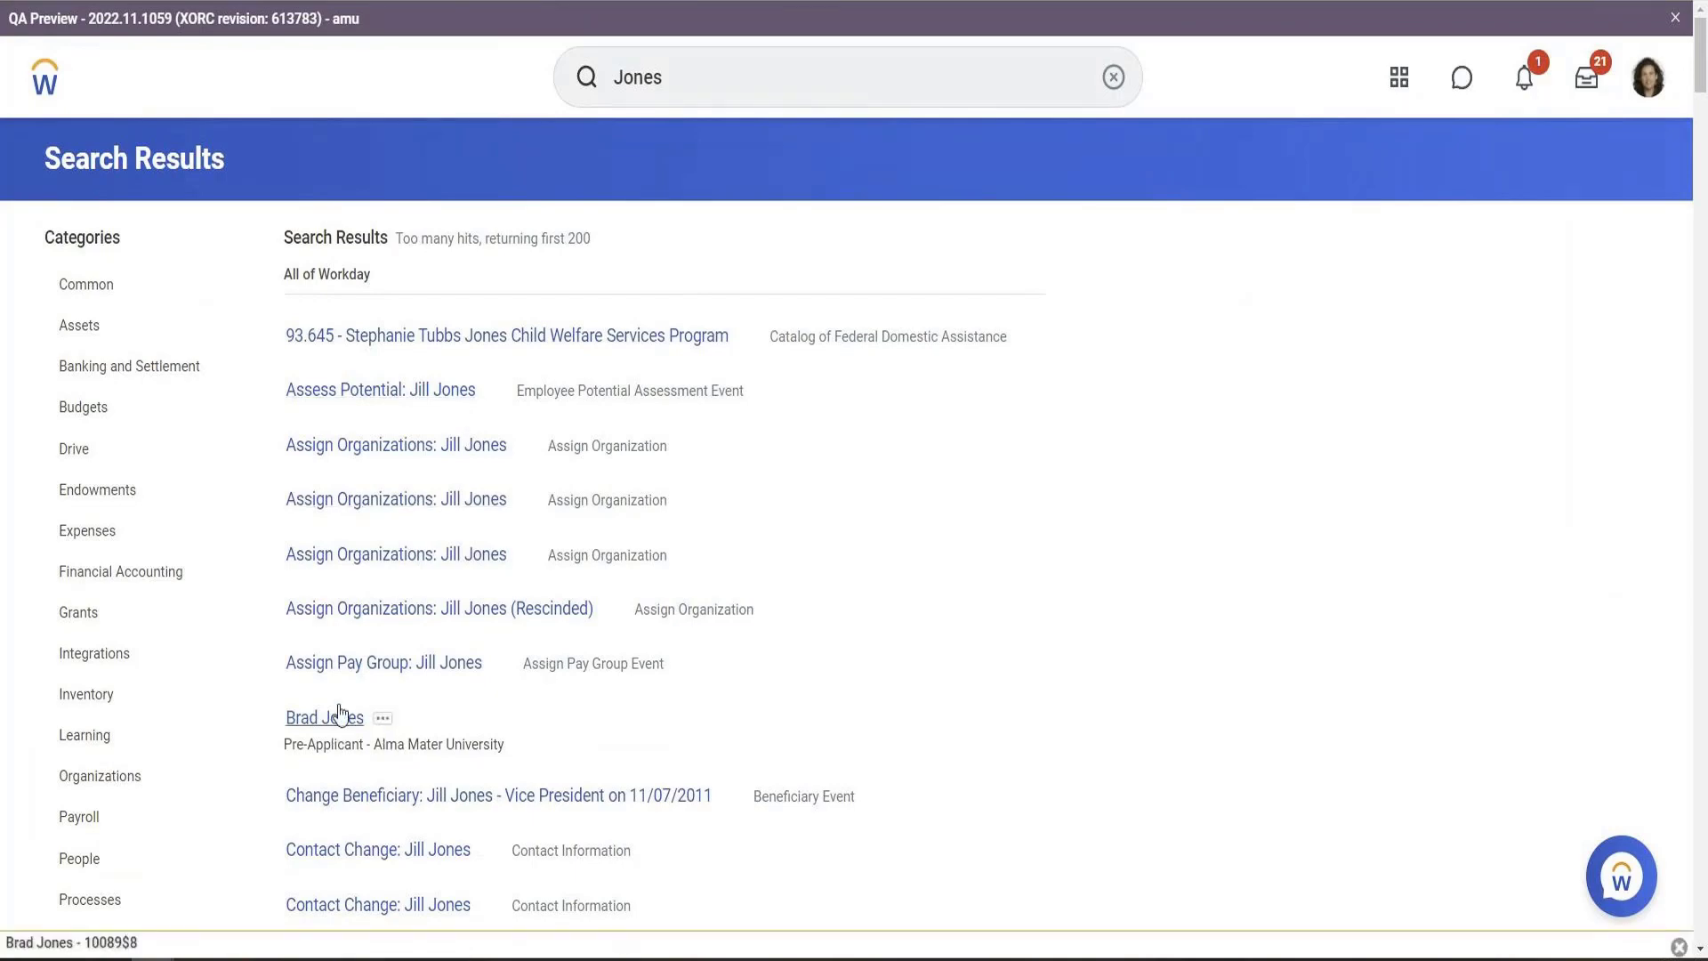
scroll(430, 692, "down", 10)
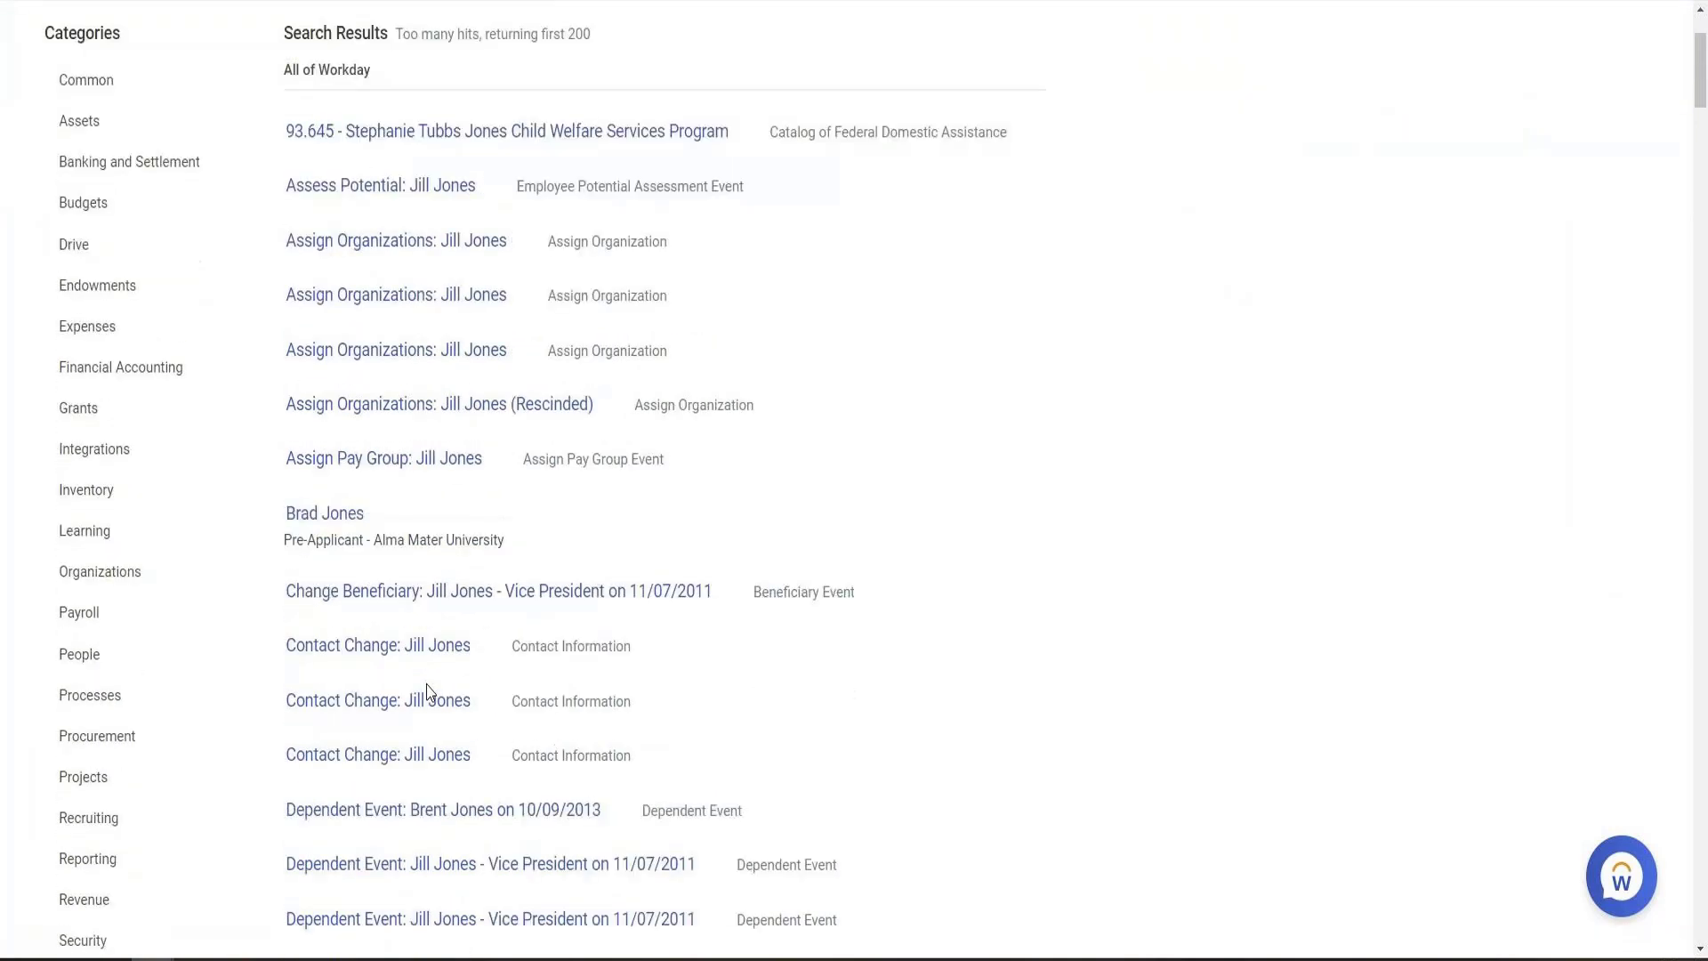
scroll(430, 693, "down", 9)
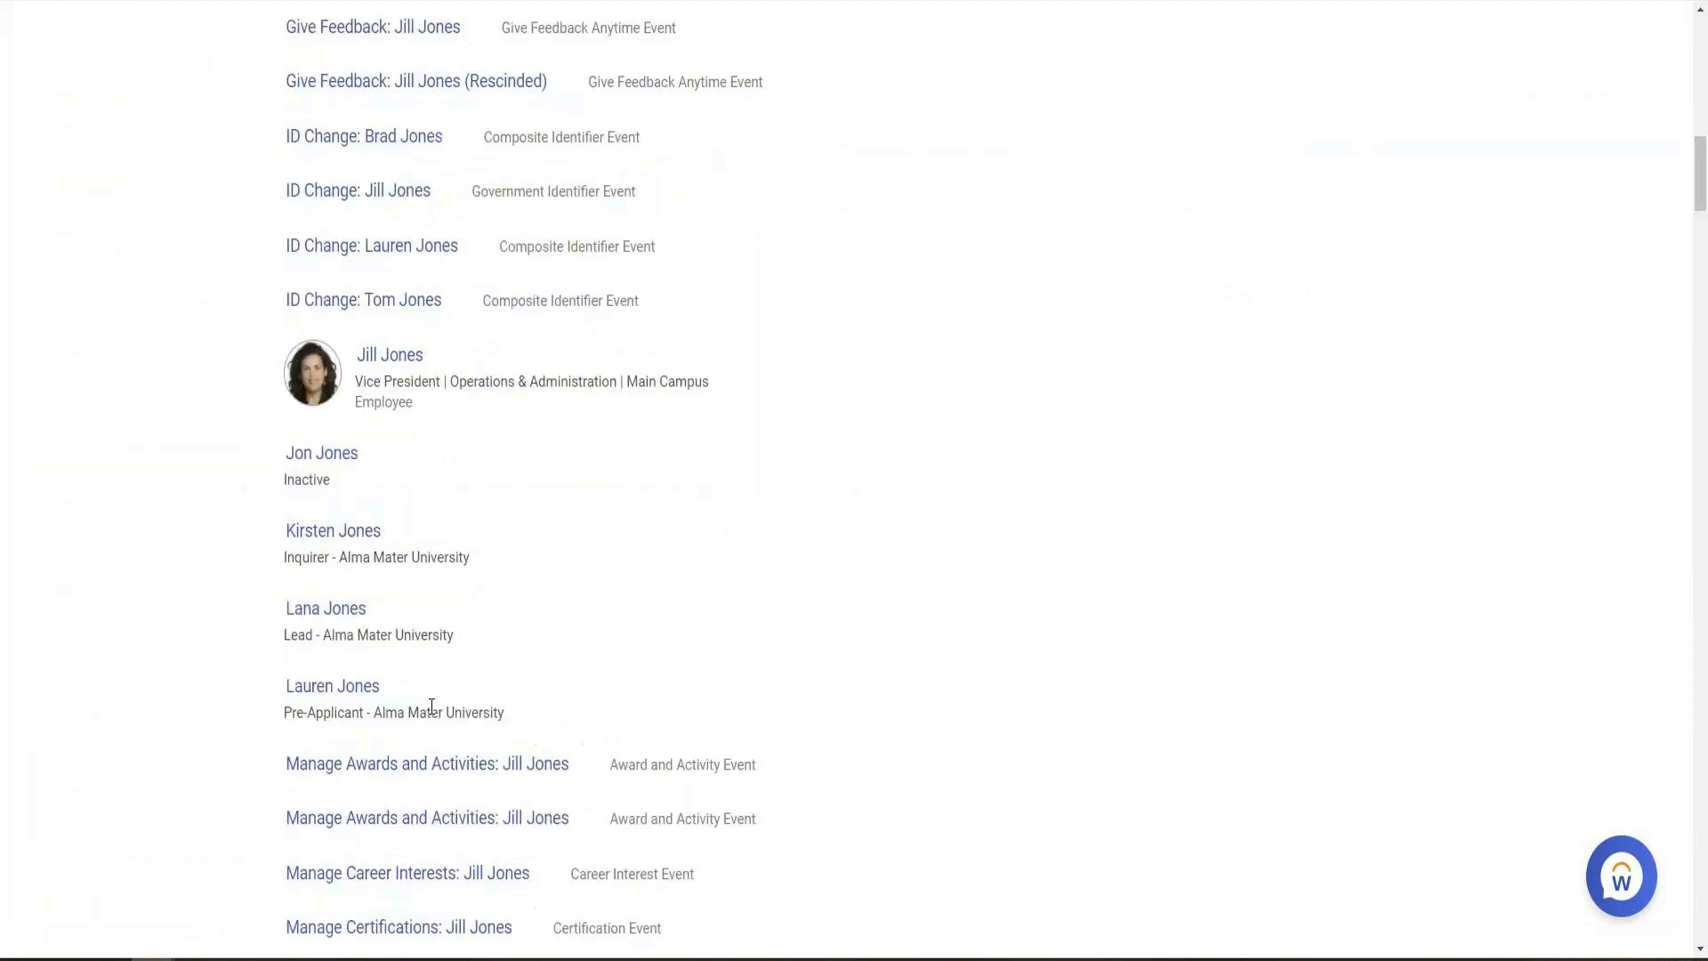
scroll(396, 478, "up", 3)
left_click(397, 459)
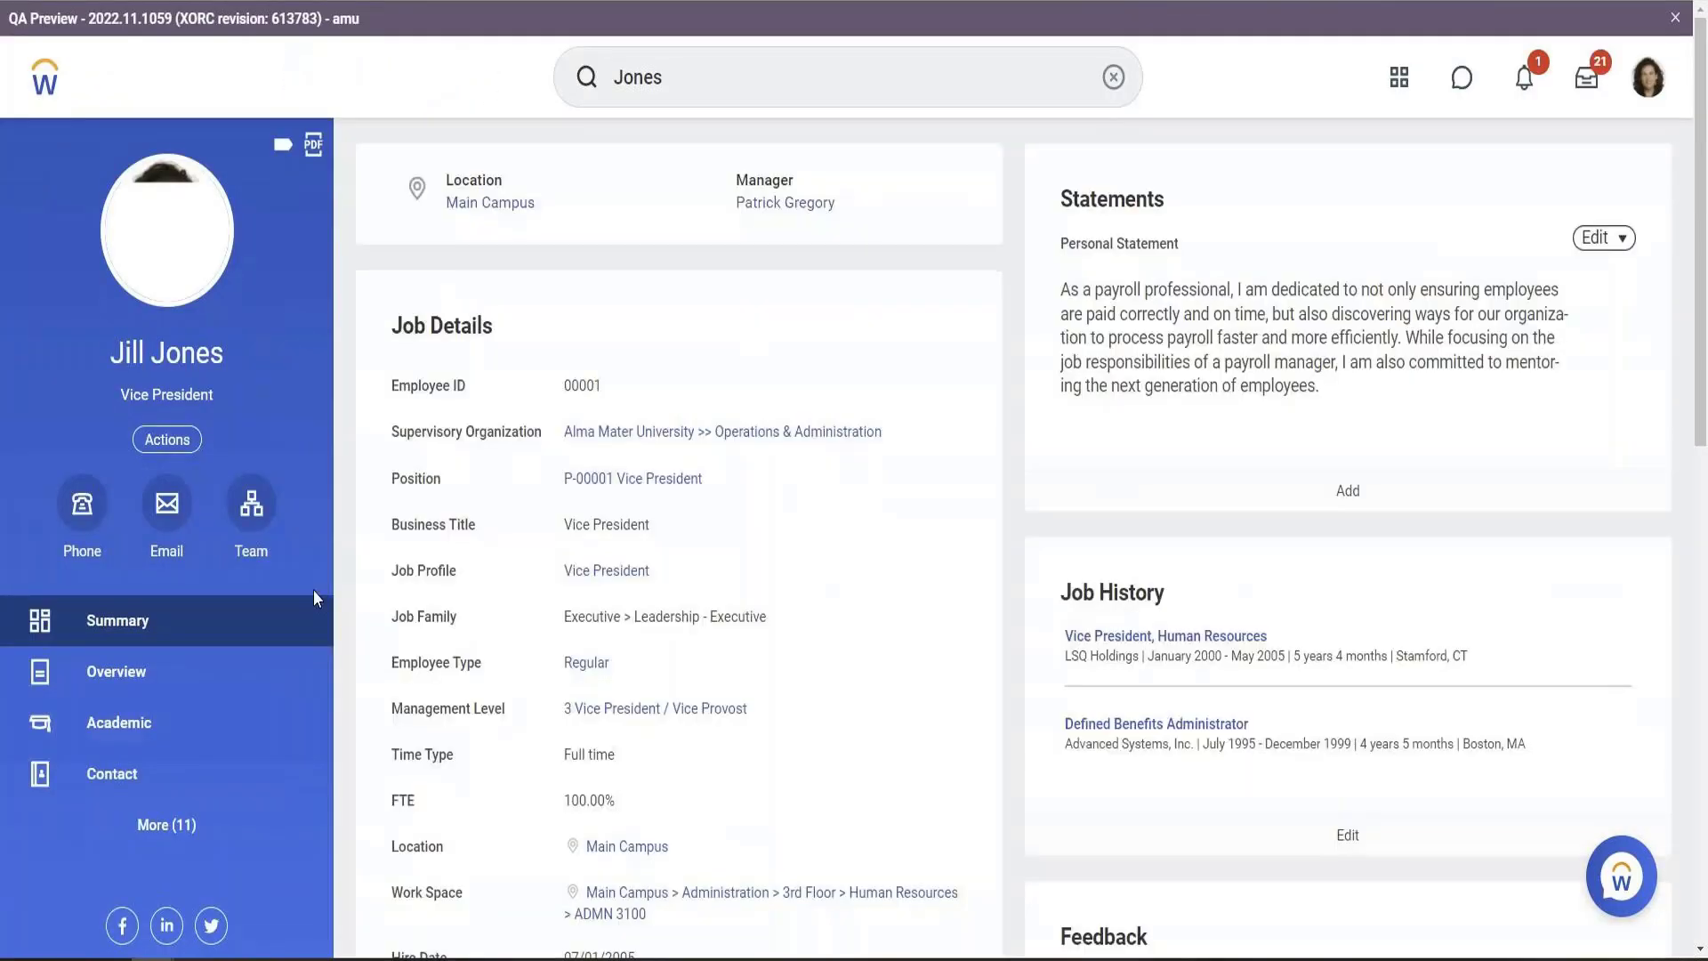
Review the organizations the employee belongs to and manages in the profile's overview
left_click(166, 823)
scroll(165, 711, "down", 3)
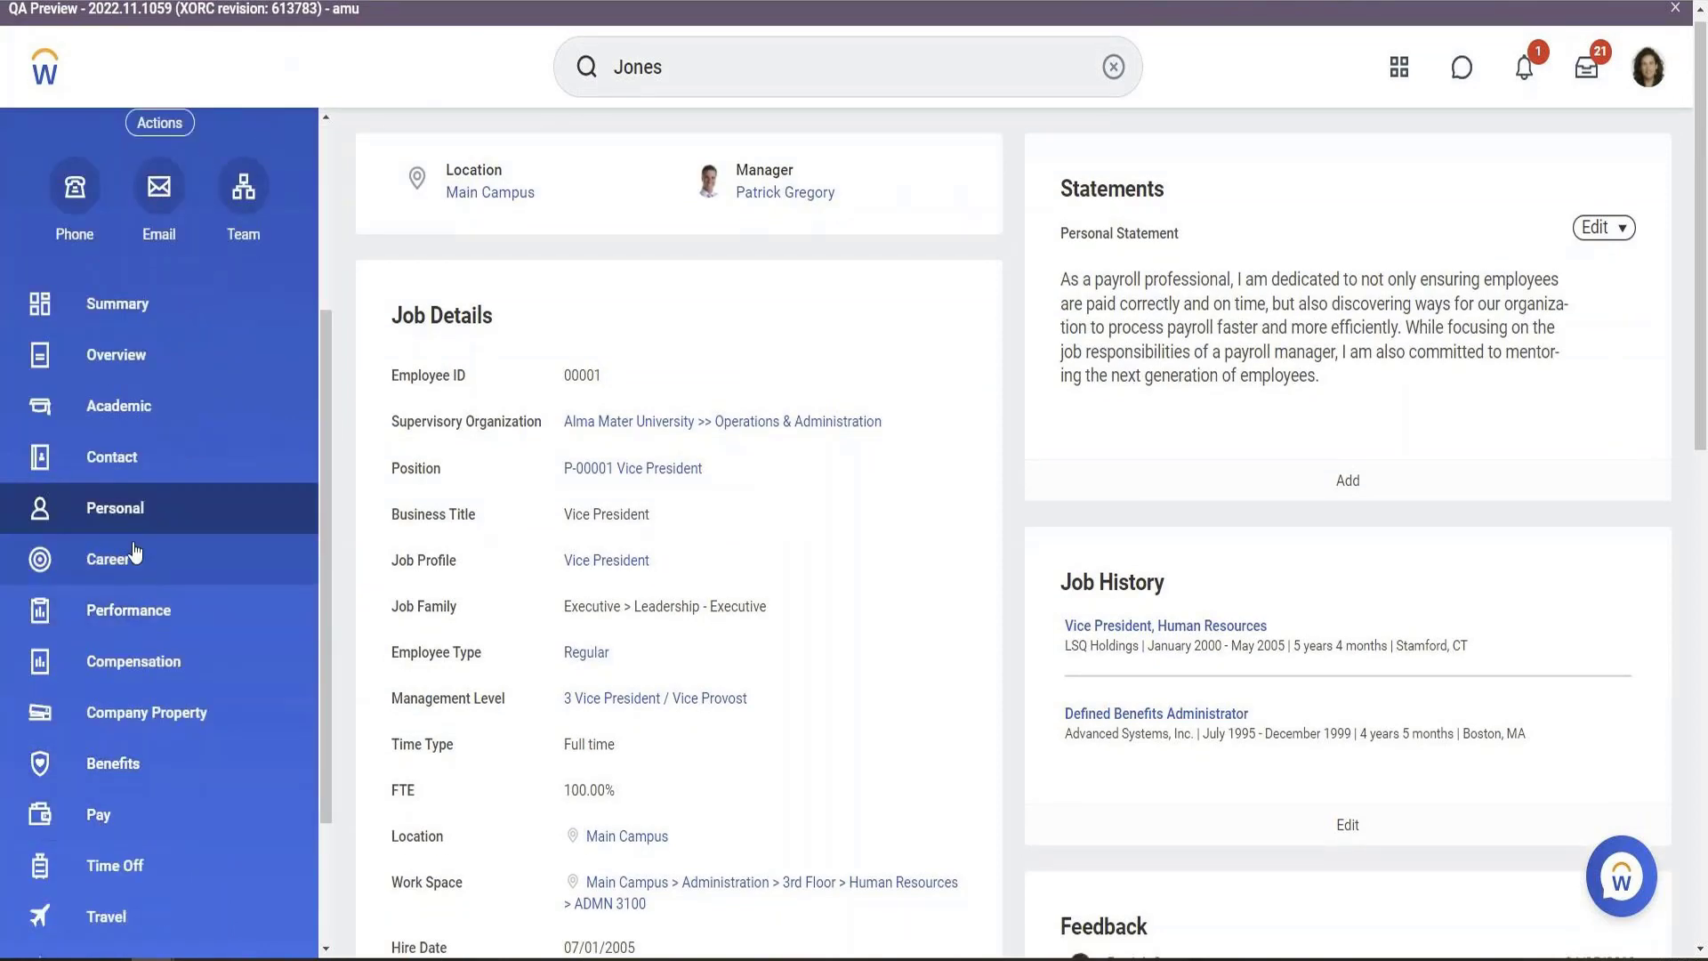
scroll(151, 458, "down", 2)
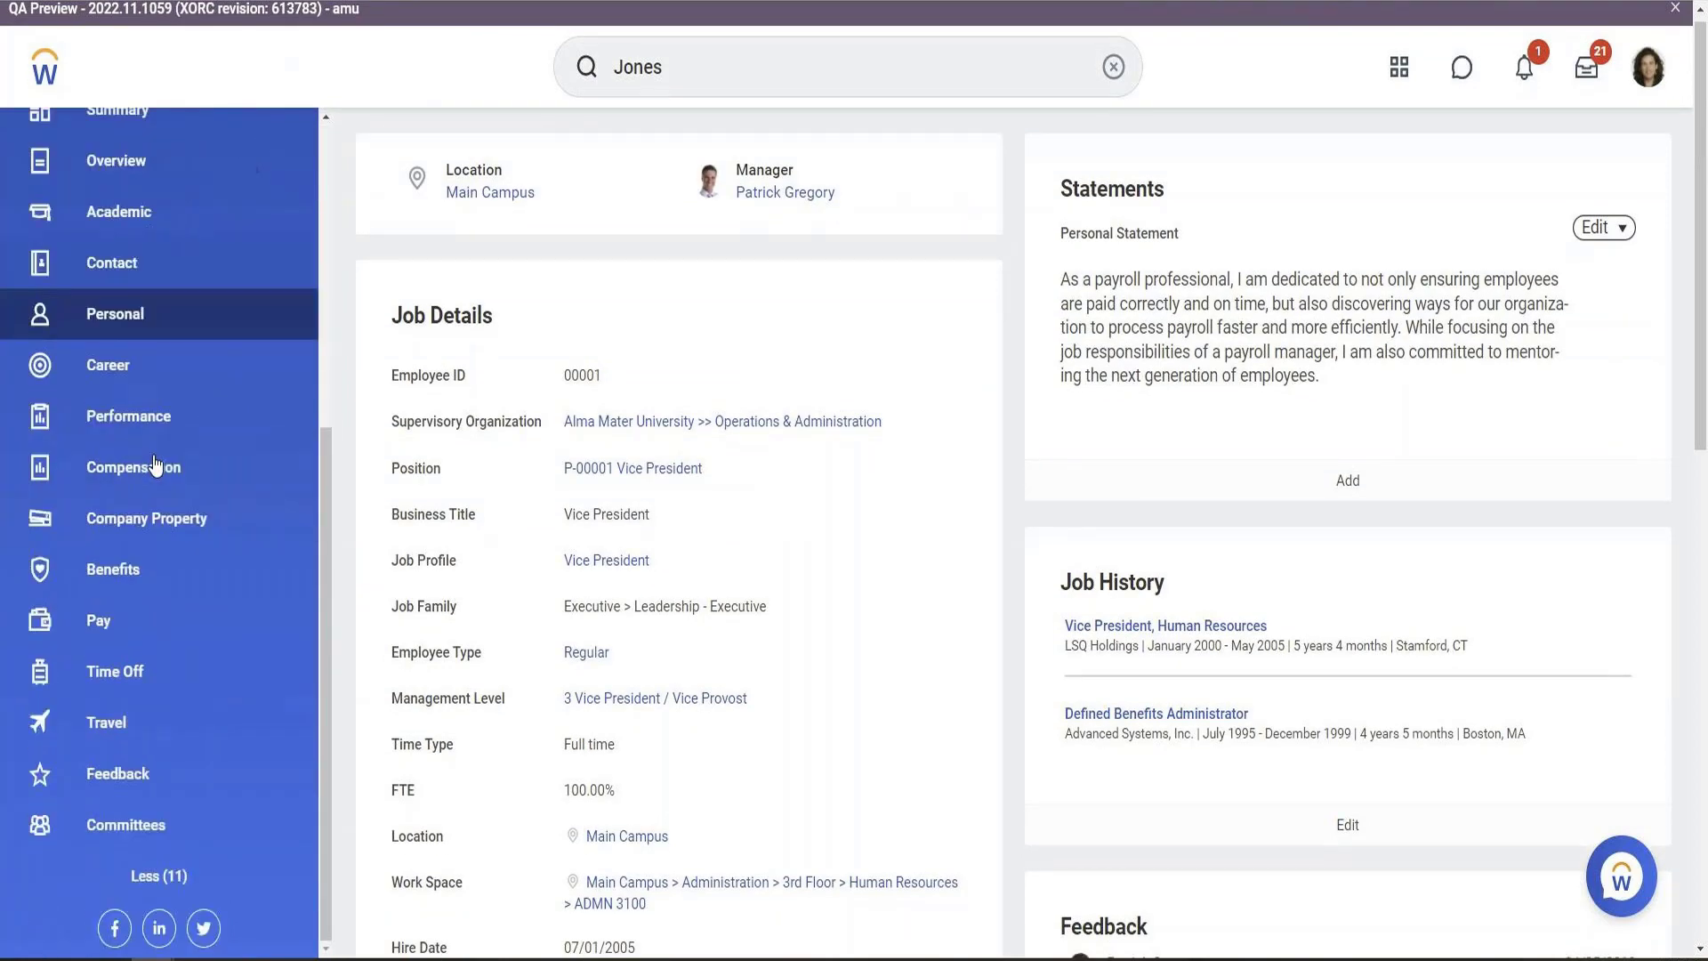
left_click(165, 577)
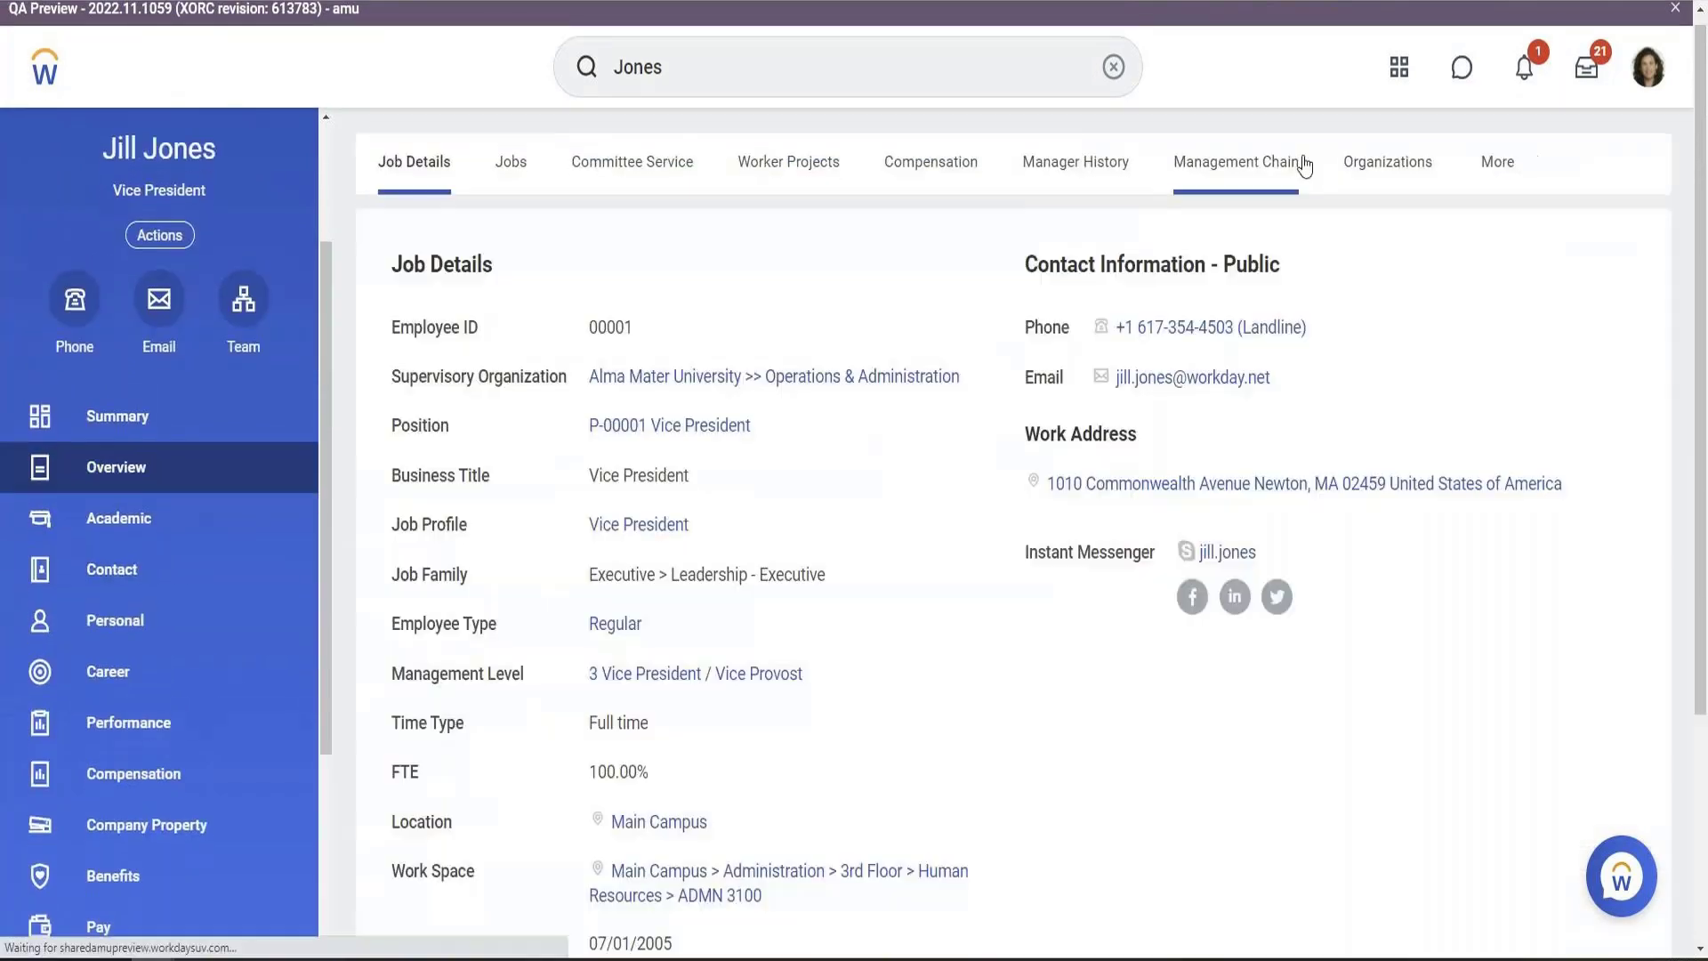
left_click(1357, 169)
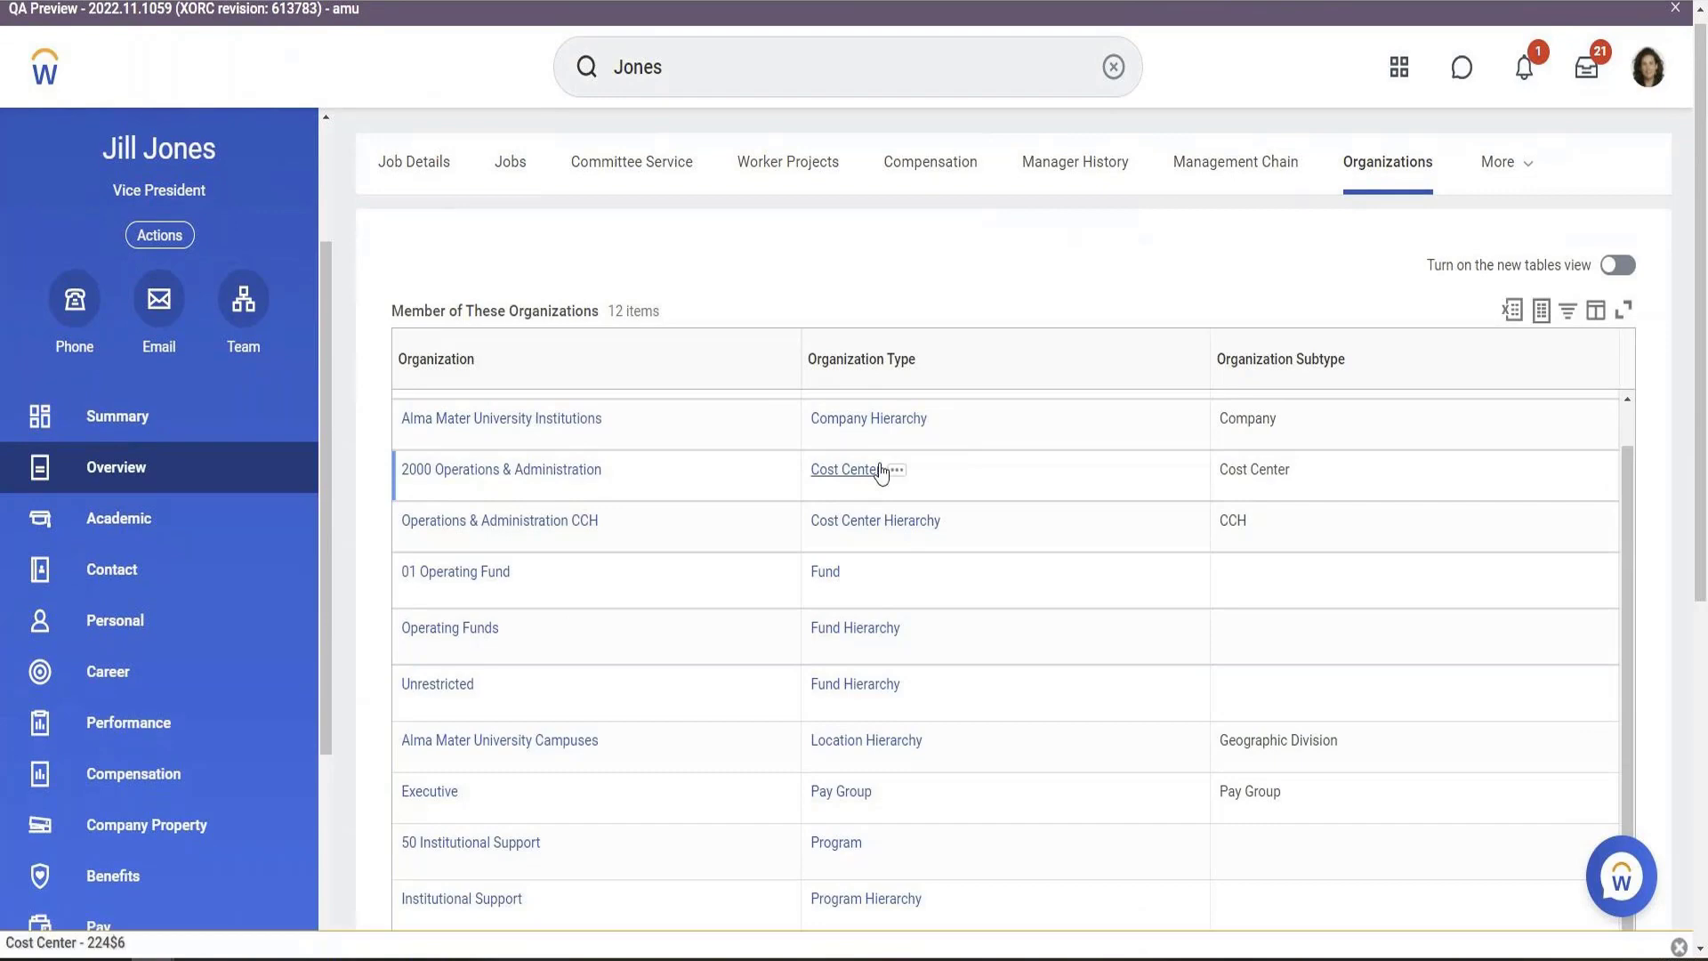
scroll(880, 471, "down", 5)
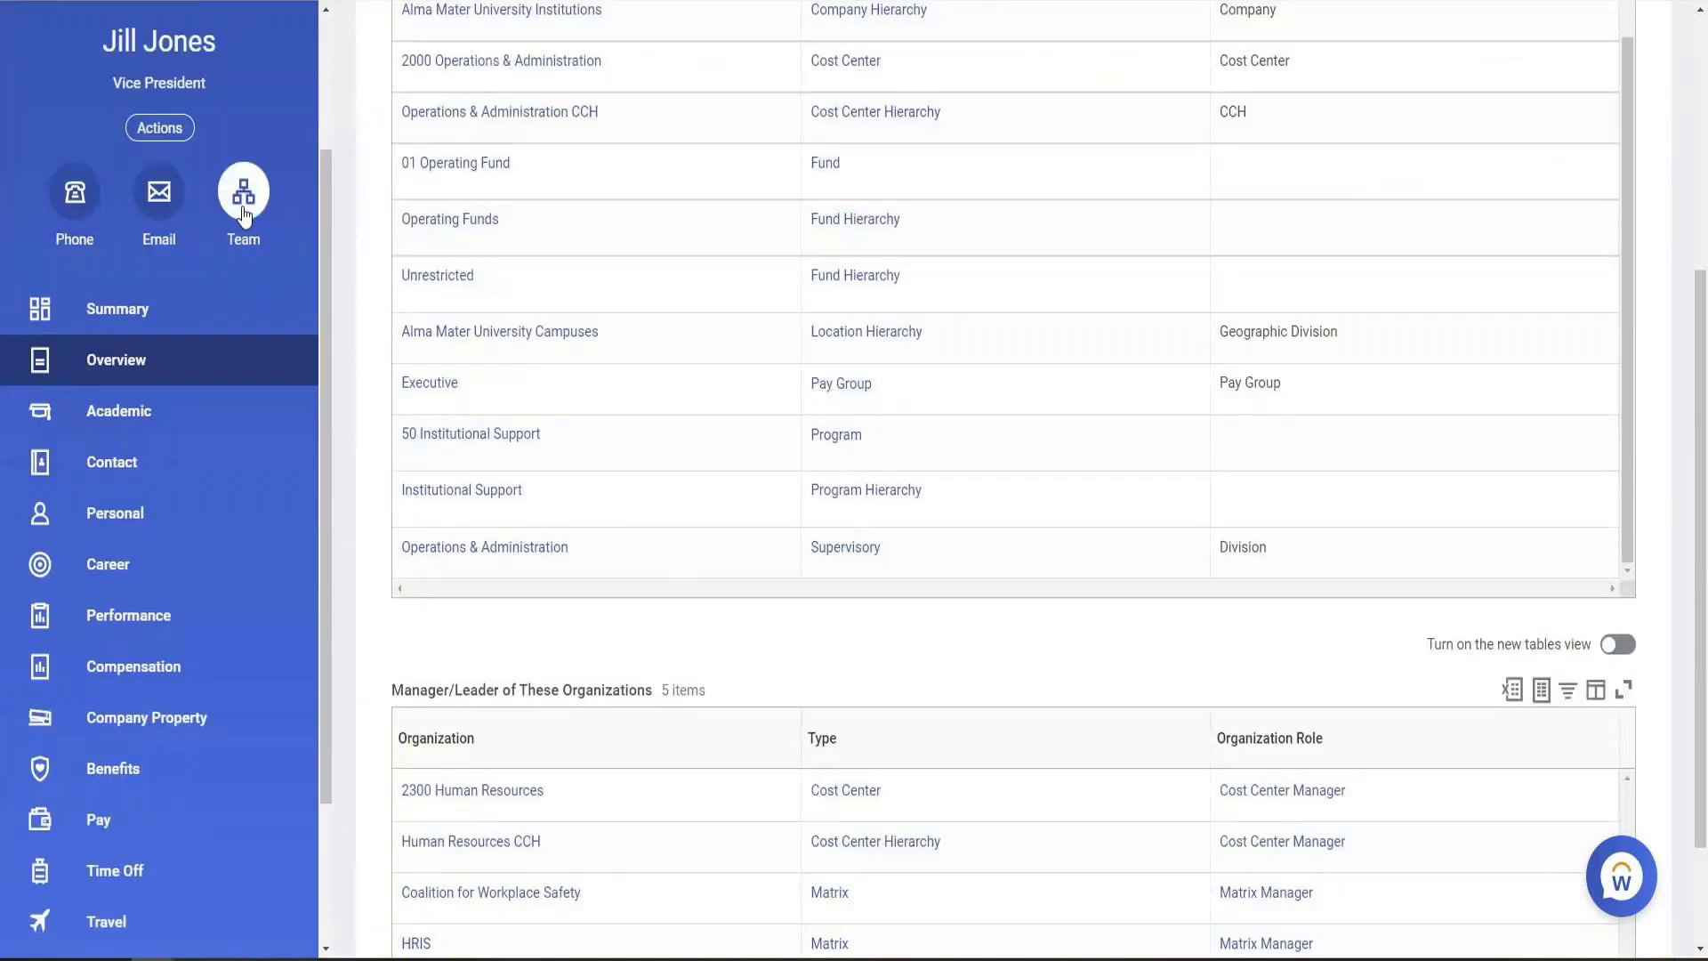
Examine the employee's reporting levels in the team org chart, from the President down to the direct reports
left_click(243, 211)
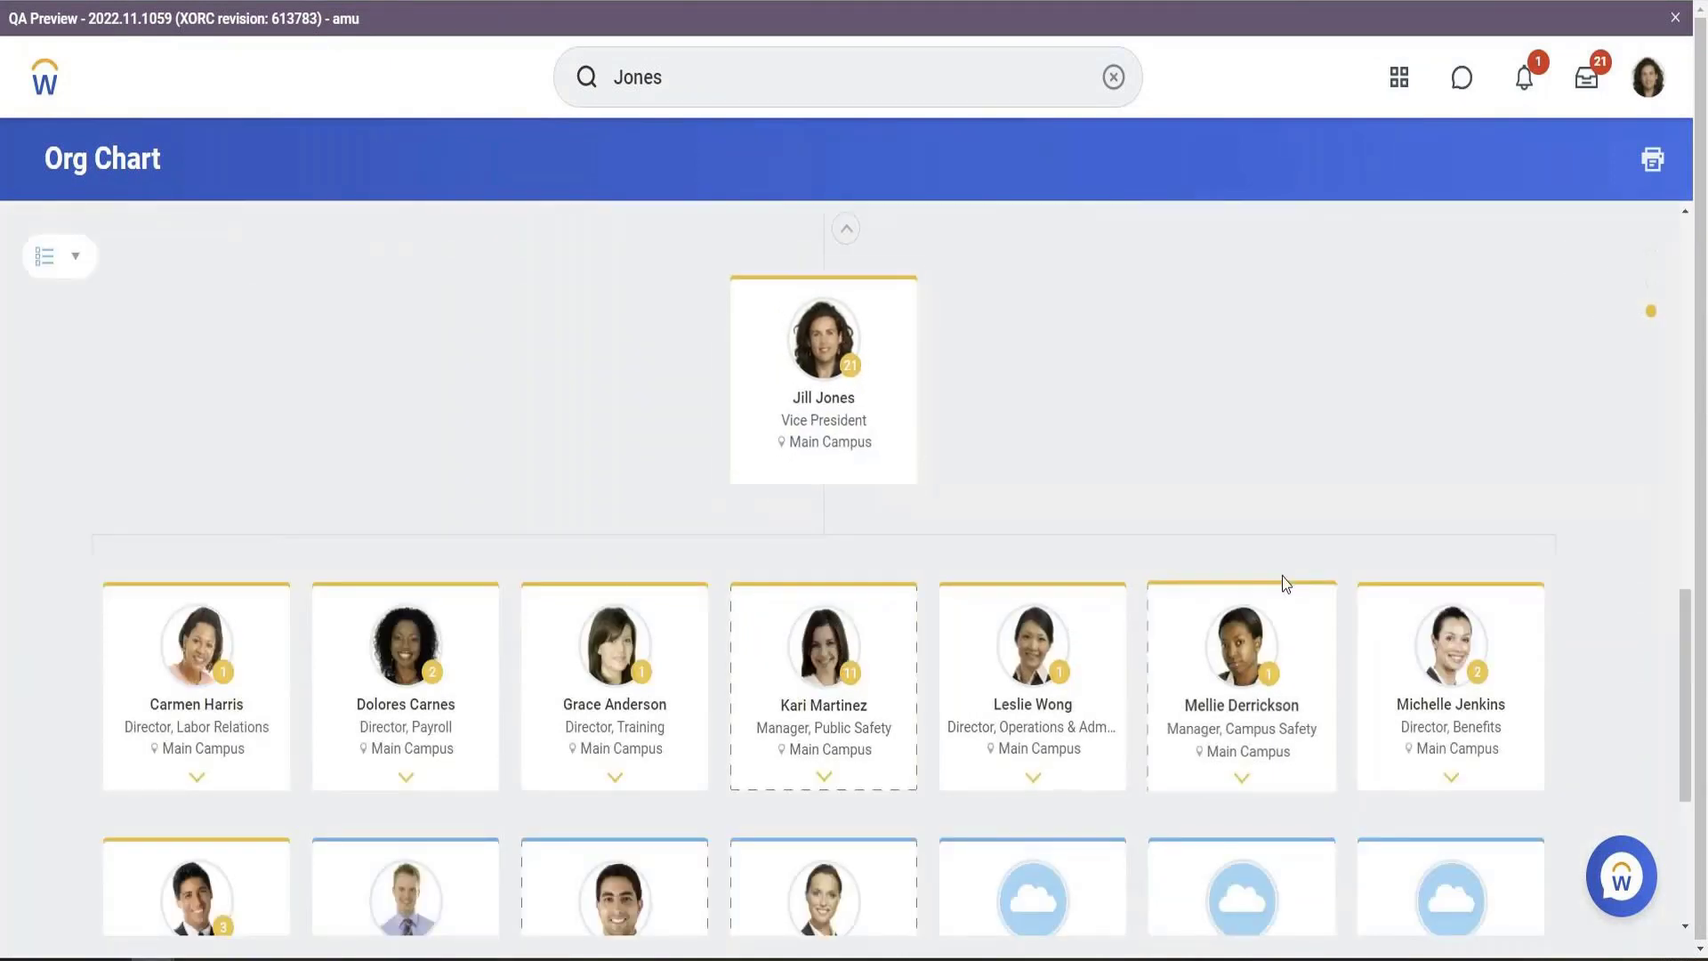
scroll(1285, 583, "down", 5)
scroll(1285, 585, "up", 2)
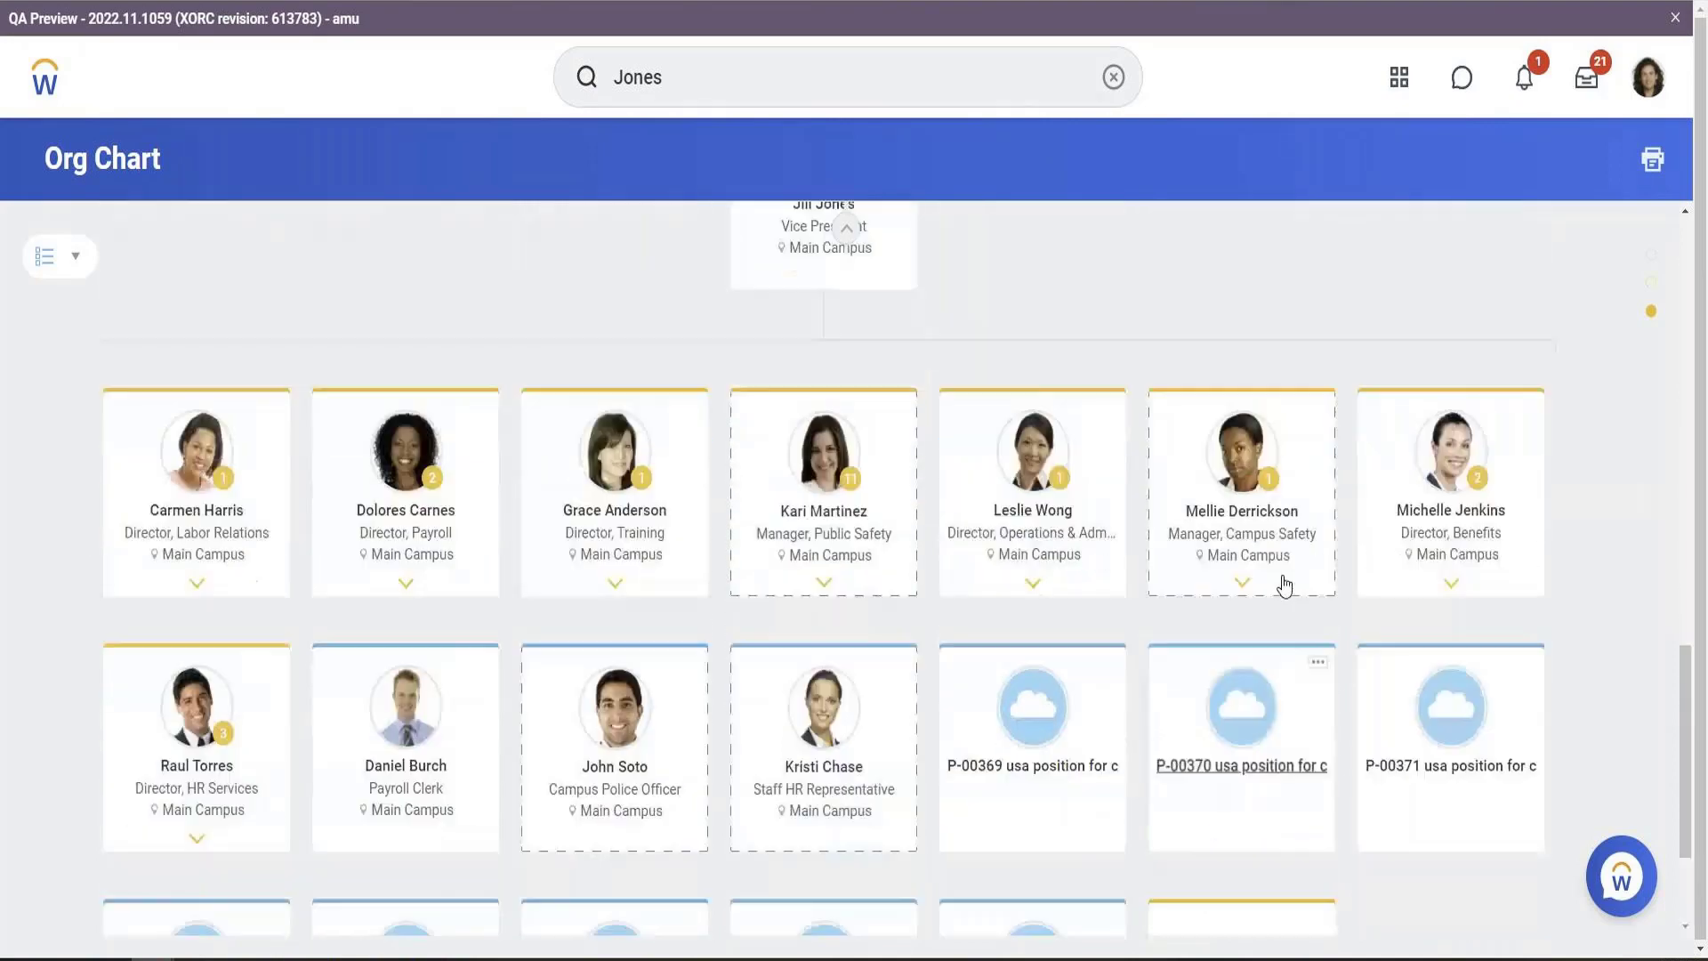
scroll(1284, 585, "up", 12)
left_click(980, 659)
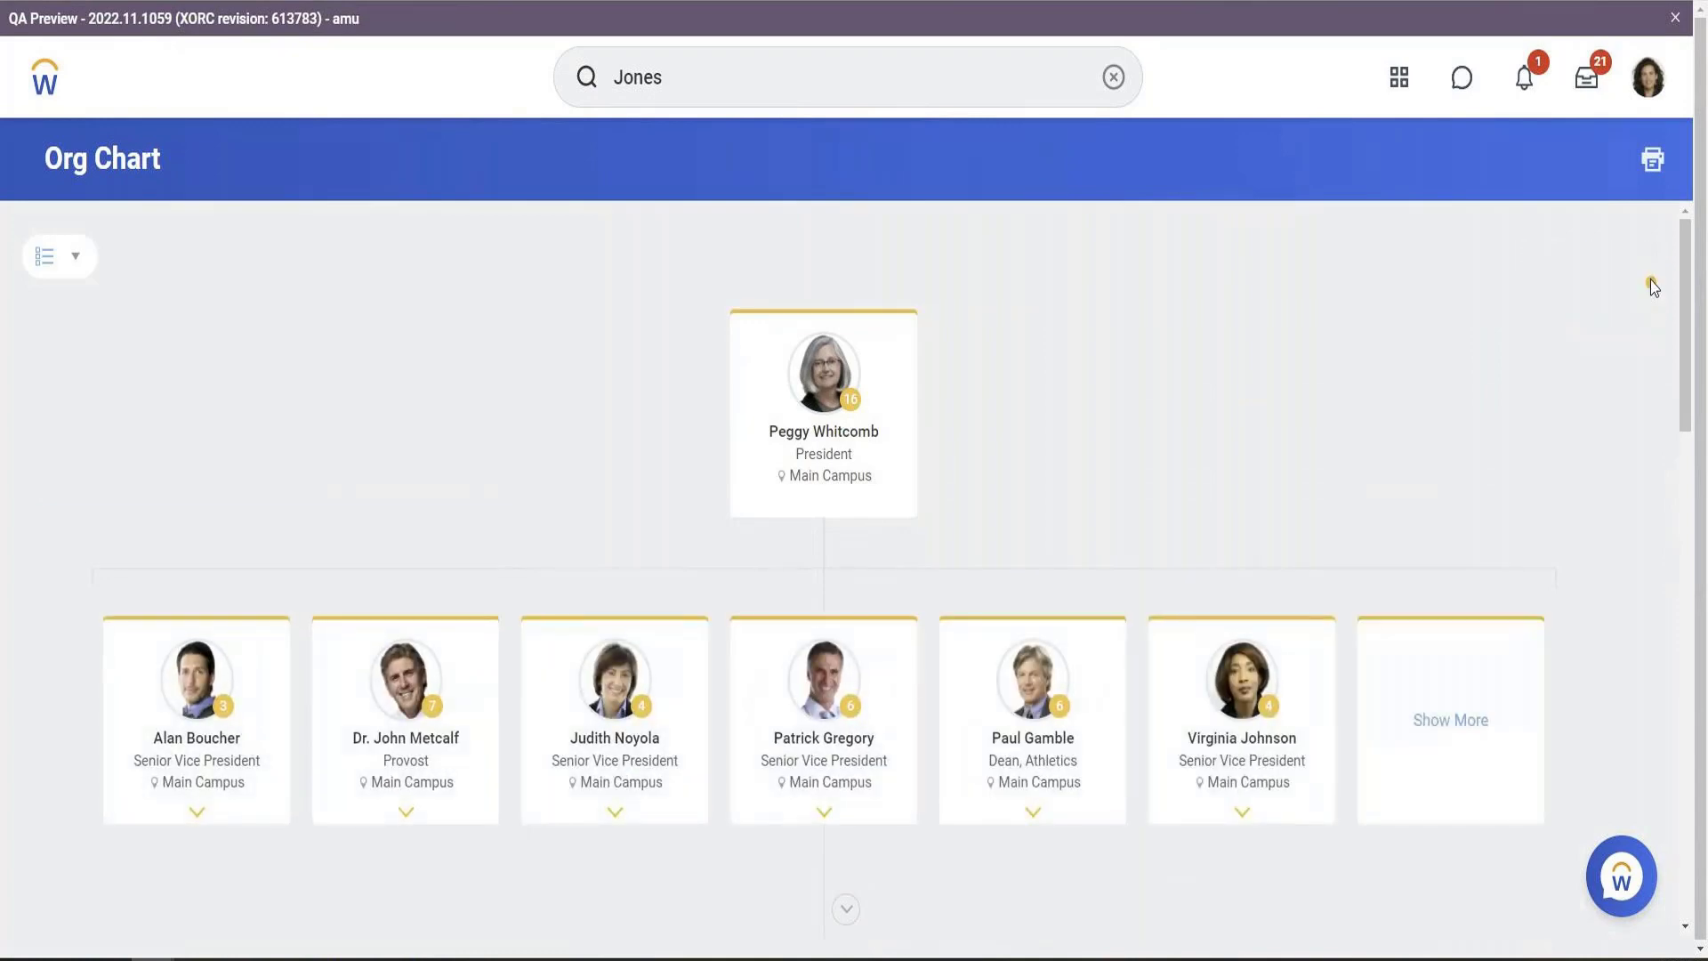
left_click(1651, 281)
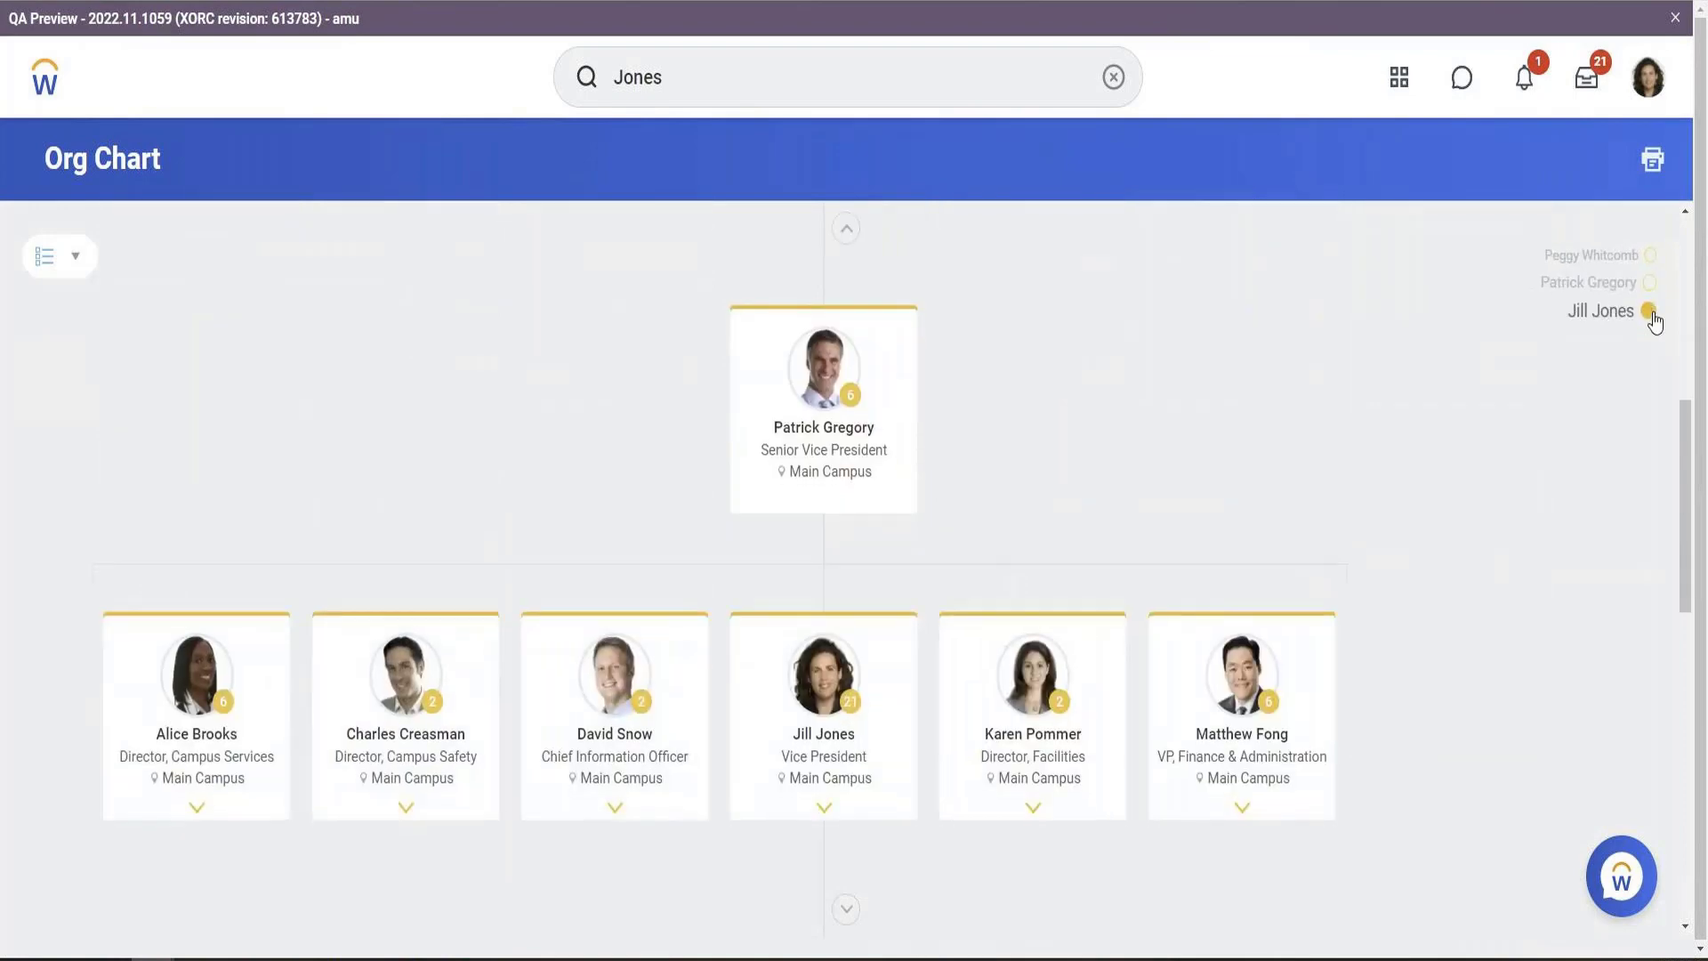
left_click(1649, 313)
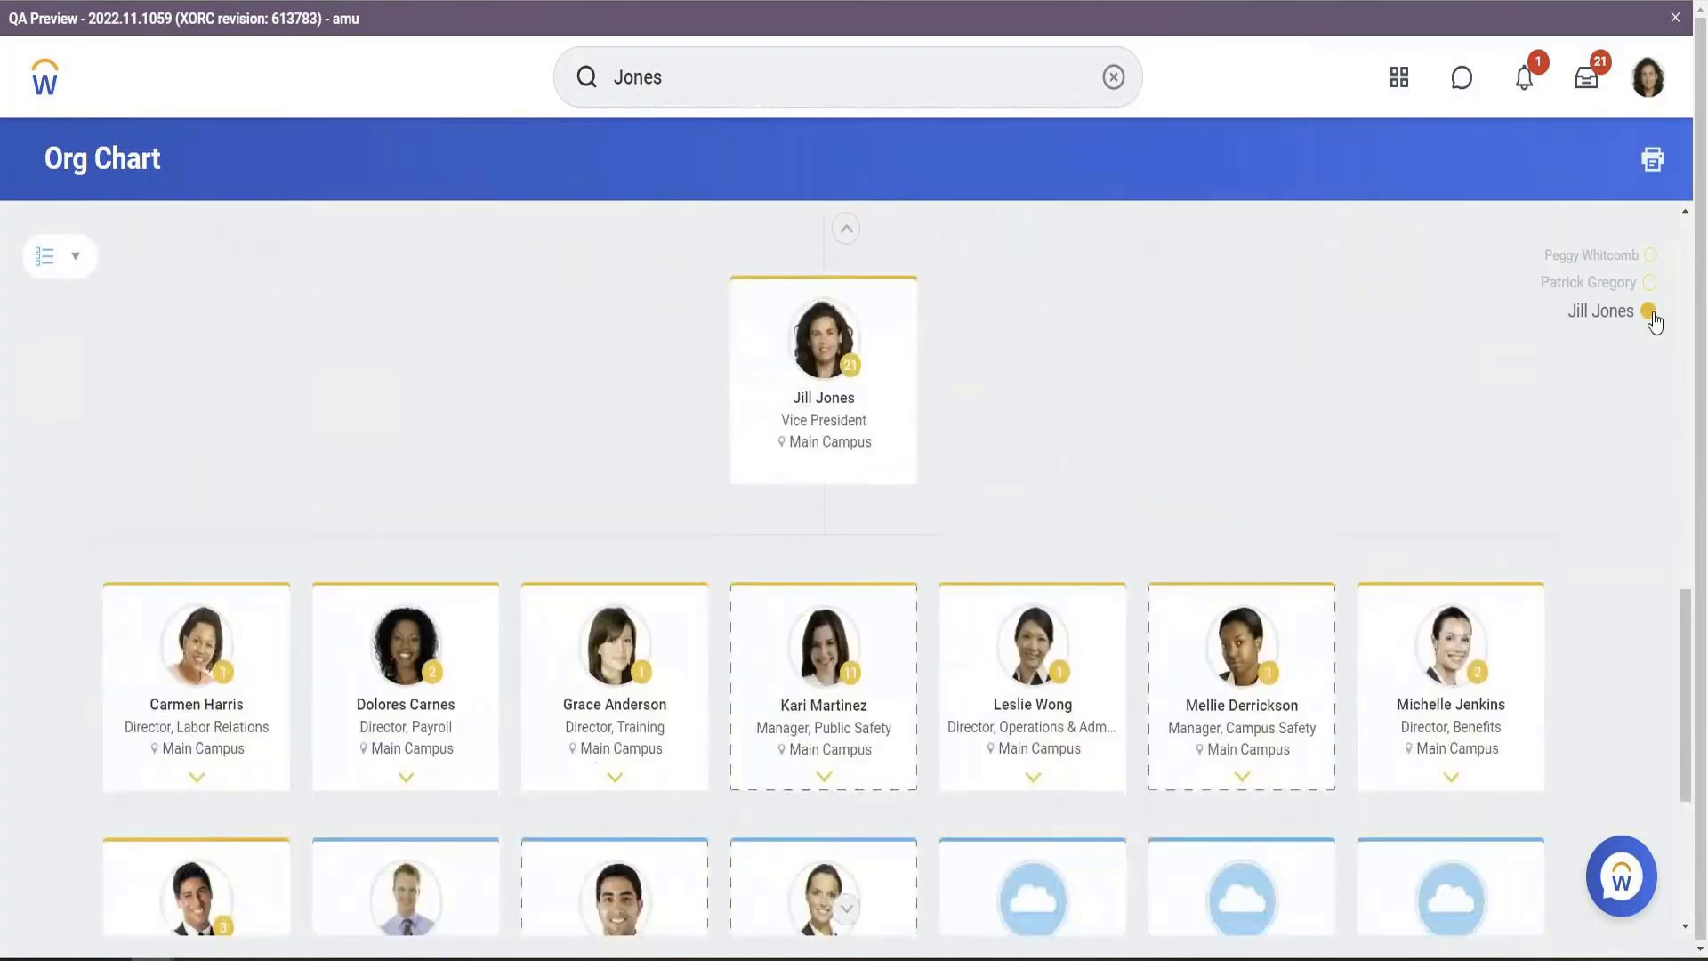
left_click(821, 787)
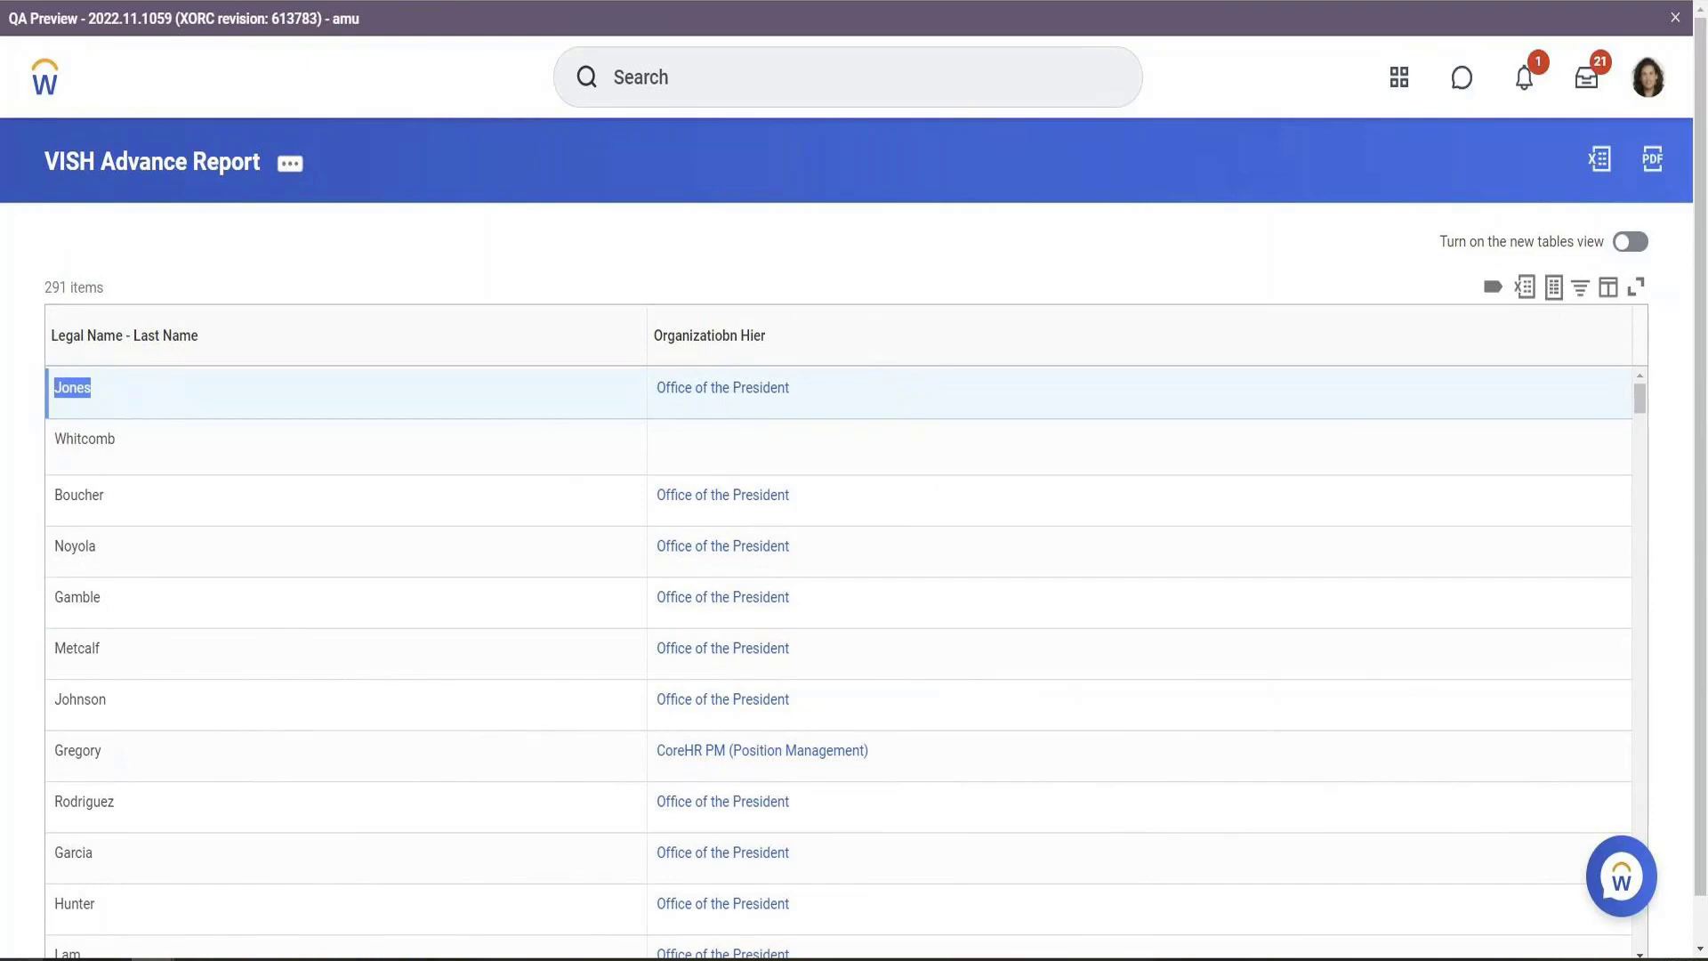
Open VISH Advance Report for editing and add a row to its Sort and Group settings
left_click(197, 959)
left_click(152, 959)
left_click(513, 518)
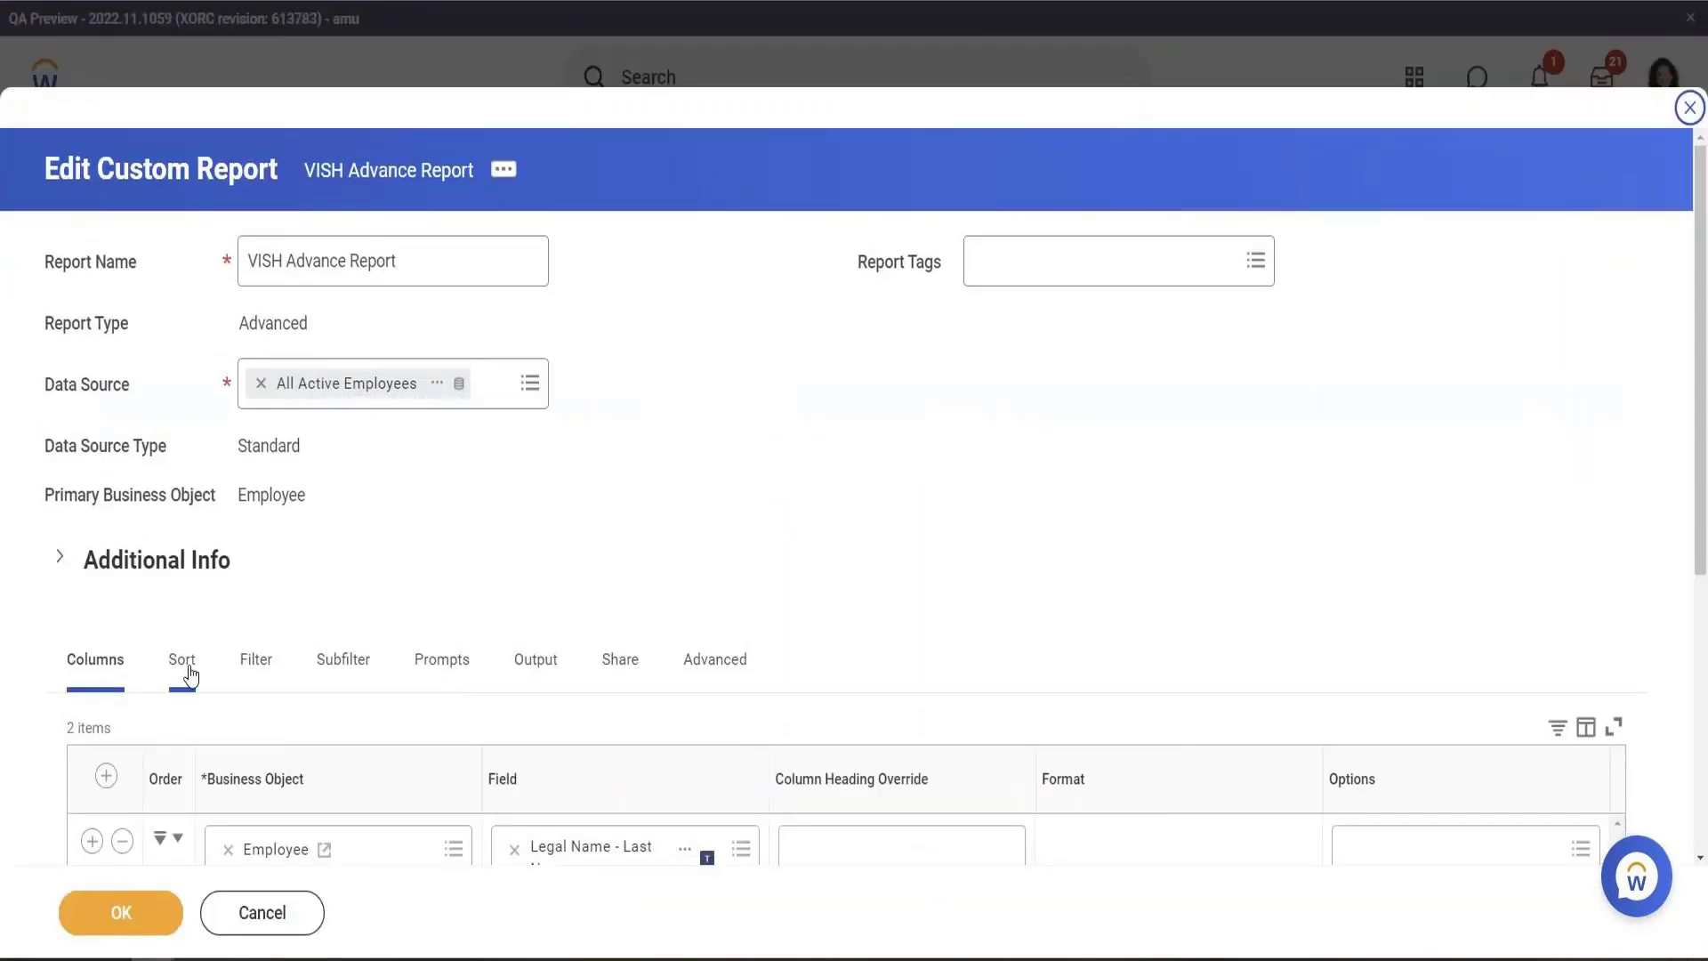
left_click(190, 676)
scroll(645, 560, "down", 5)
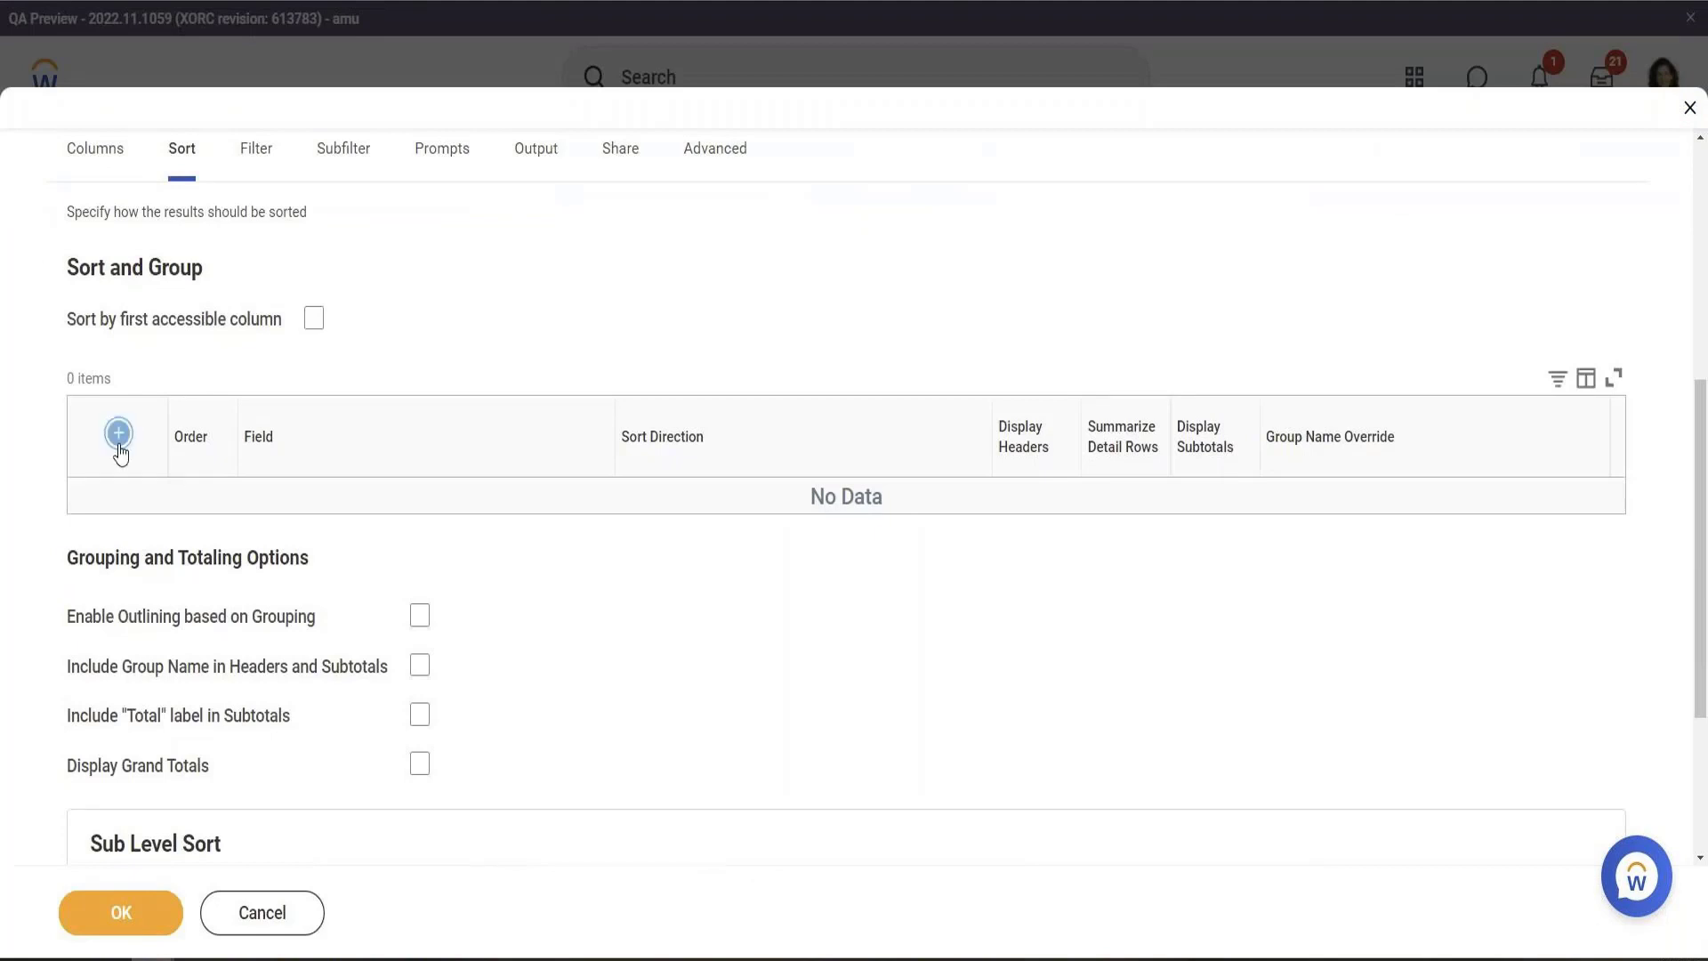
left_click(119, 447)
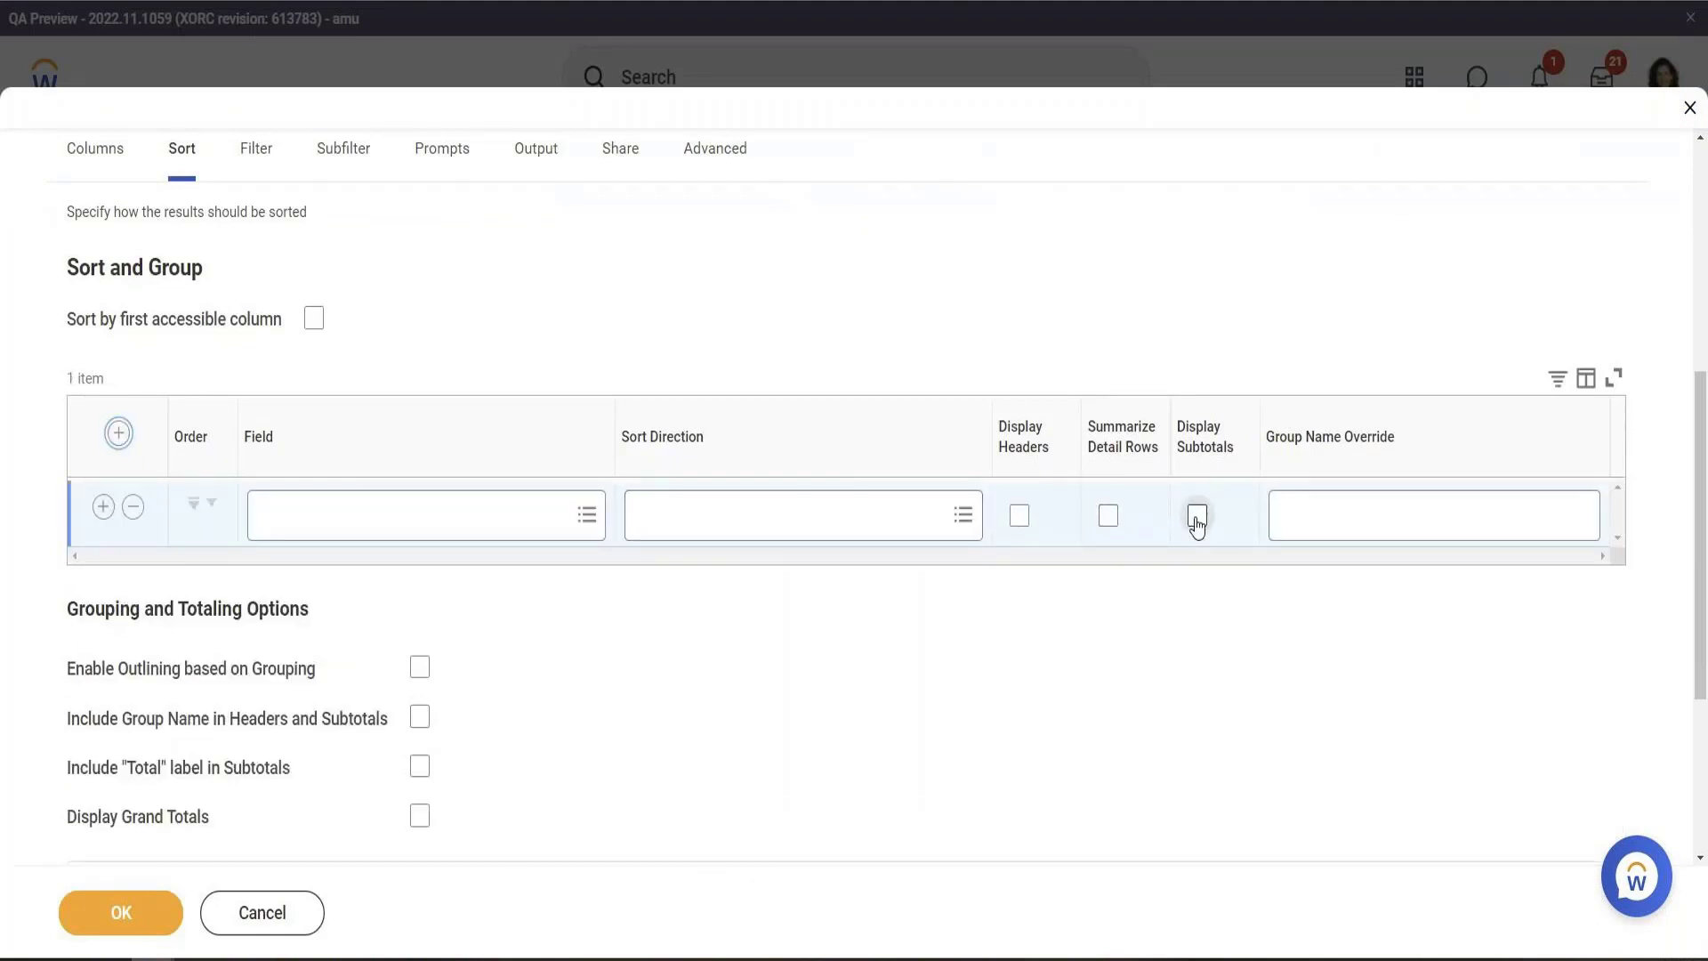